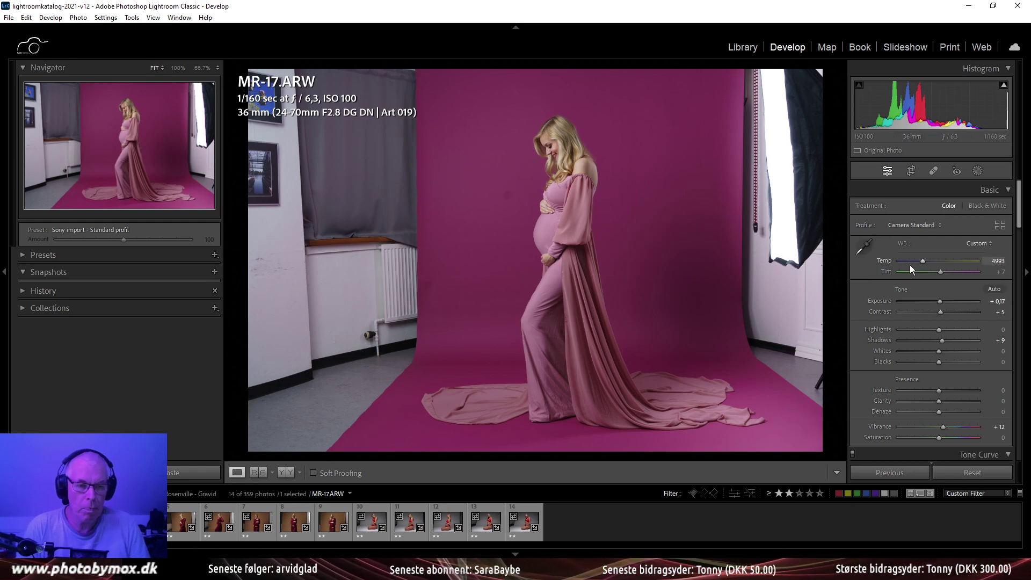
Set the photo's white balance temperature to 5061 and inspect the dress and skin tones up close
{"action": "left_click_drag", "start_coordinate": [922, 260], "coordinate": [924, 260]}
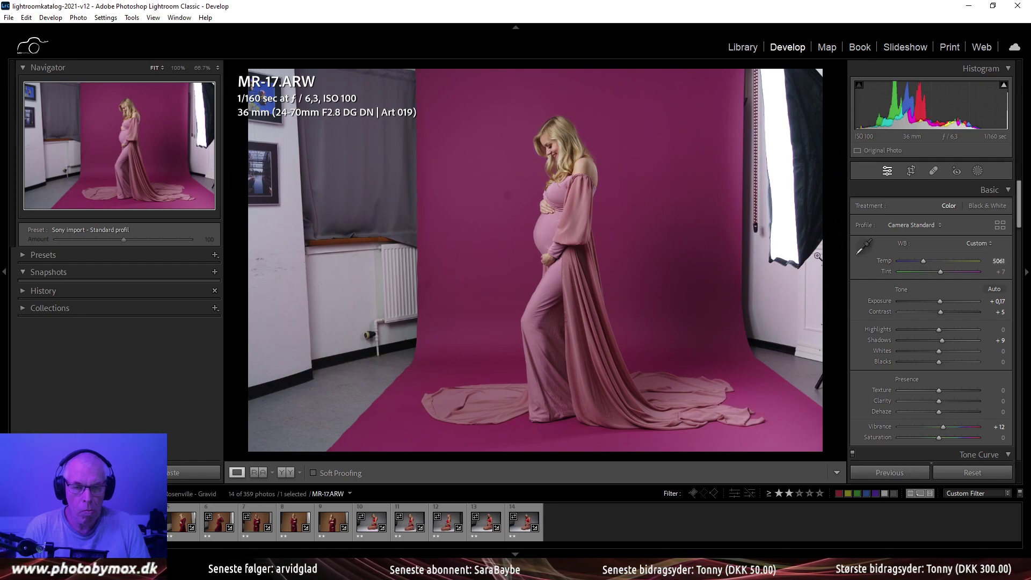
{"action": "left_click", "coordinate": [612, 334]}
{"action": "left_click_drag", "start_coordinate": [594, 333], "coordinate": [604, 436]}
{"action": "scroll", "coordinate": [603, 437], "scroll_direction": "up", "scroll_amount": 10}
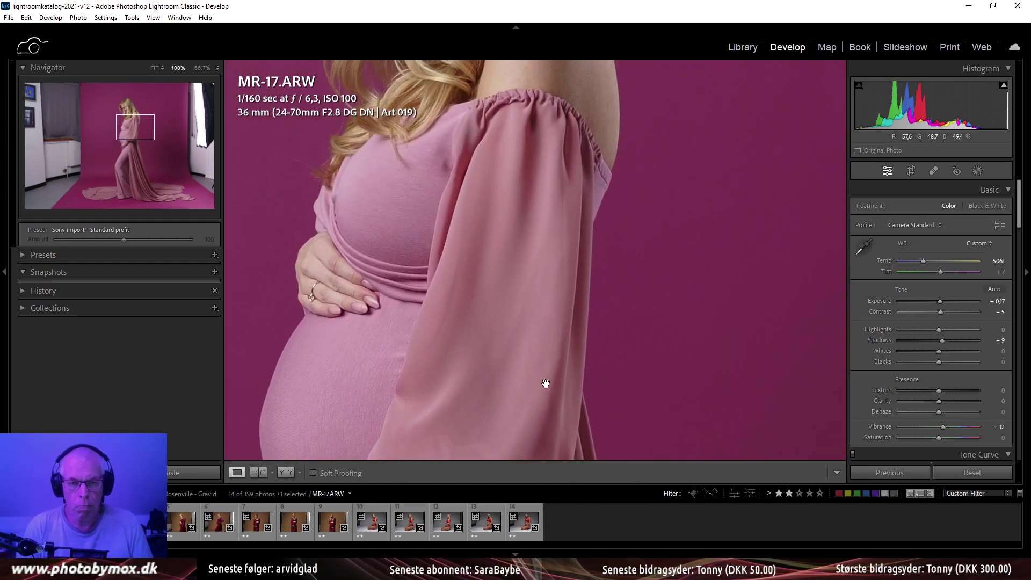
{"action": "scroll", "coordinate": [524, 363], "scroll_direction": "down", "scroll_amount": 8}
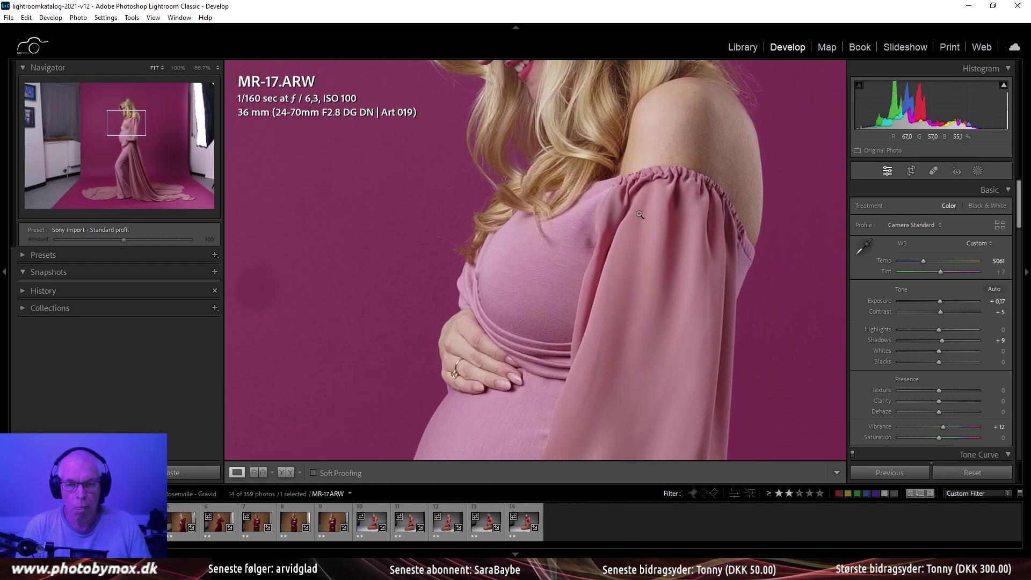
Send MR-17.ARW to Adobe Photoshop 2022 for further editing
{"action": "left_click", "coordinate": [553, 306]}
{"action": "right_click", "coordinate": [562, 256]}
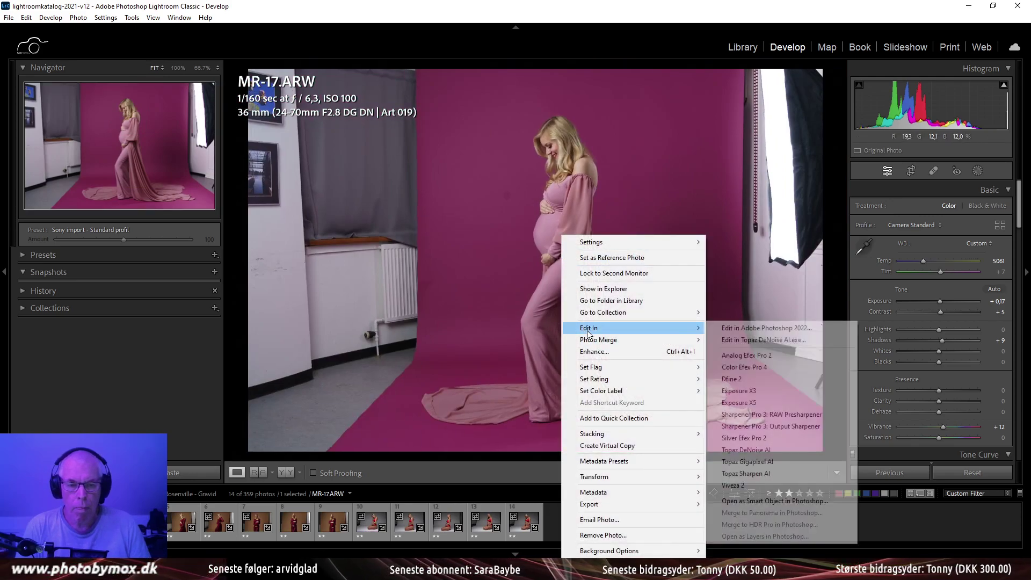
{"action": "left_click", "coordinate": [751, 332]}
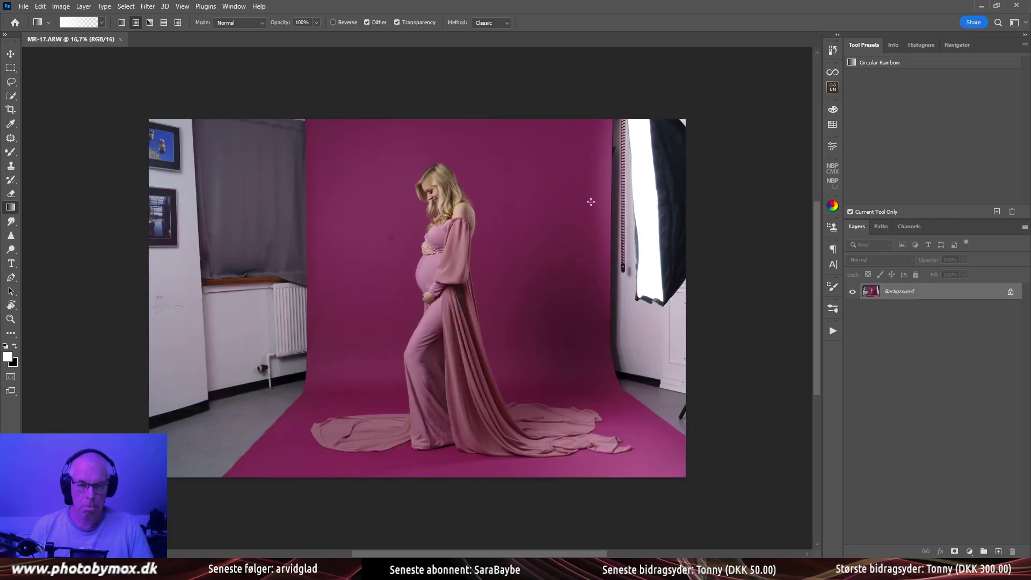
Clear the fixed 4:5 crop ratio and restart the Crop tool with an unconstrained frame over the whole photo
{"action": "left_click", "coordinate": [10, 109]}
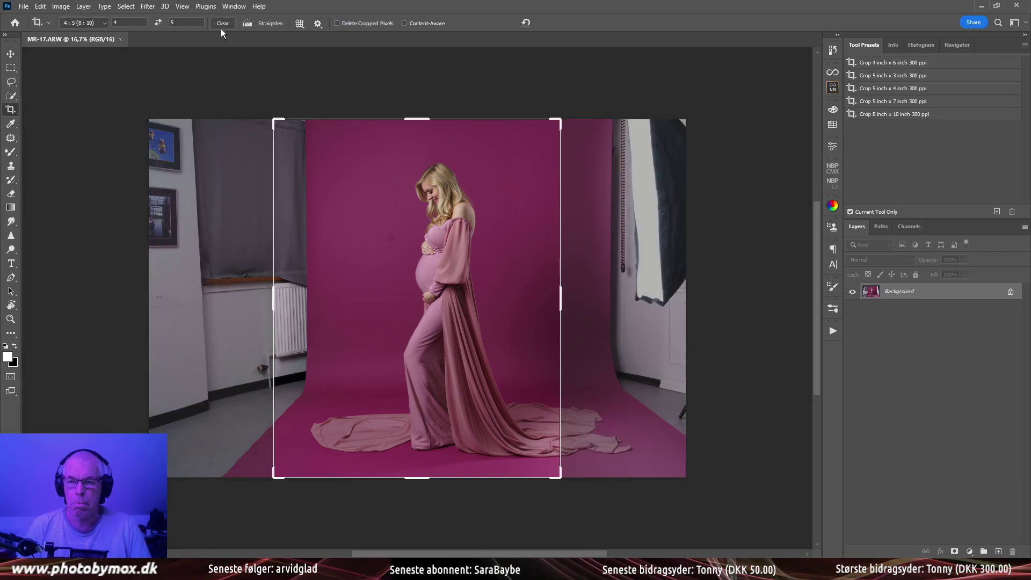
{"action": "left_click", "coordinate": [222, 25]}
{"action": "left_click", "coordinate": [11, 54]}
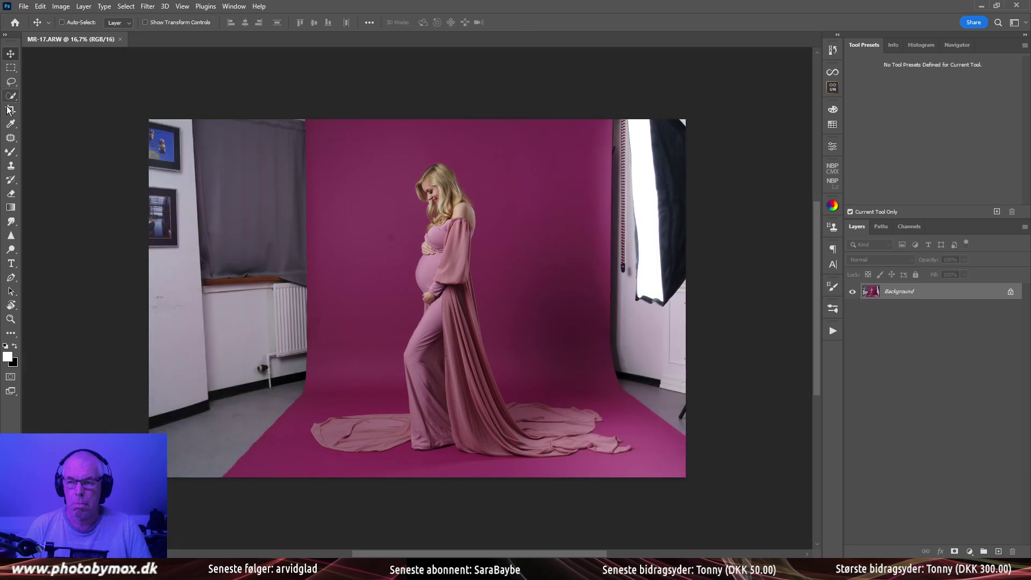
{"action": "key", "text": "c"}
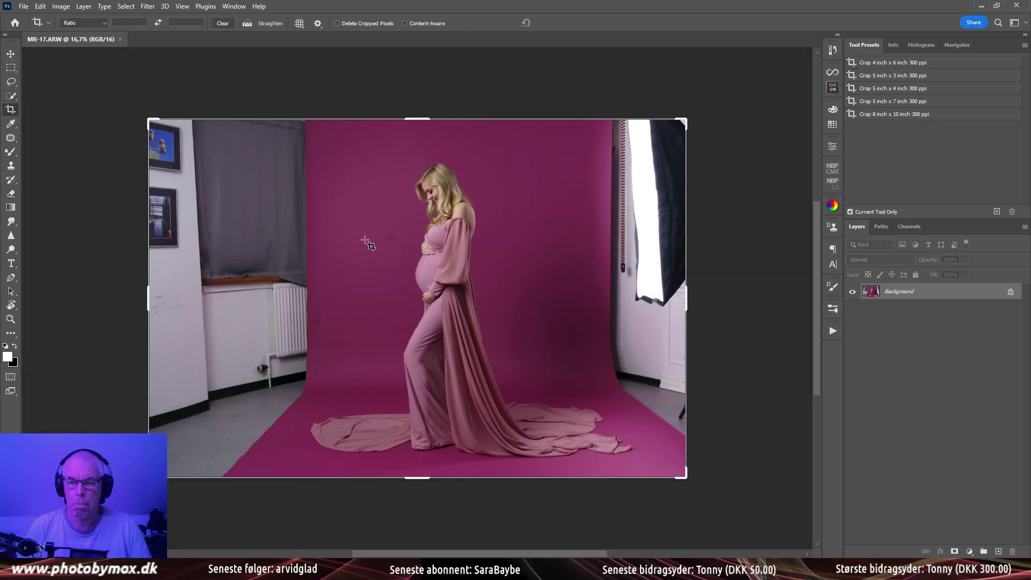
Crop the photo to a near-square frame around the woman and her spread train, leaving narrow strips of studio at both sides
{"action": "left_click", "coordinate": [289, 168]}
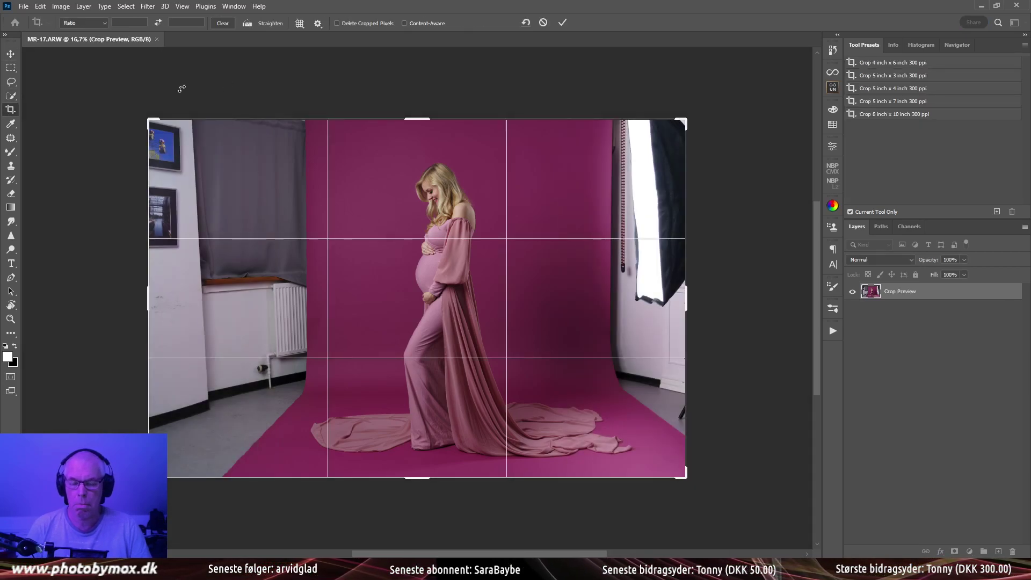
{"action": "key", "text": "x"}
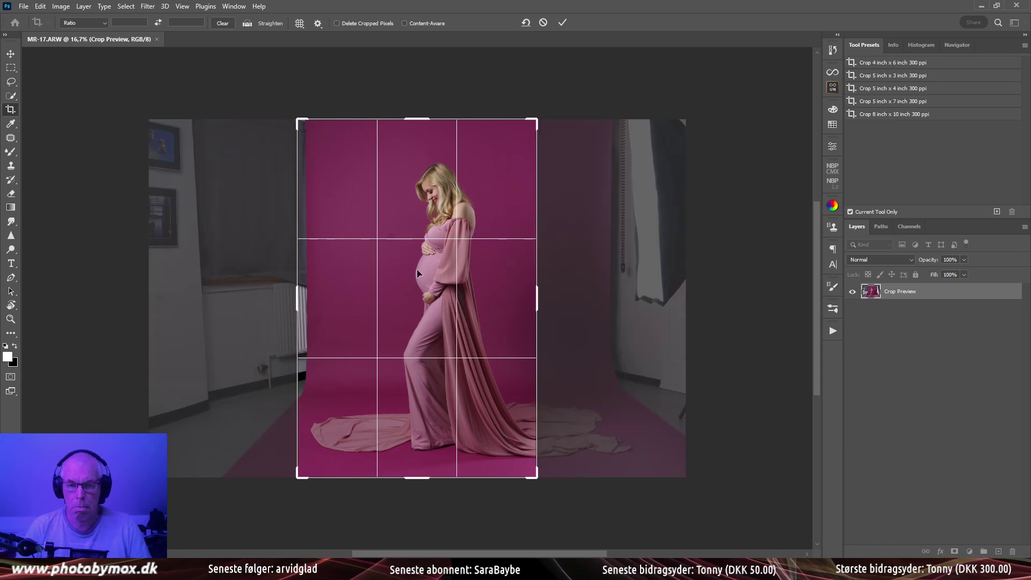
{"action": "left_click_drag", "start_coordinate": [419, 273], "coordinate": [391, 267]}
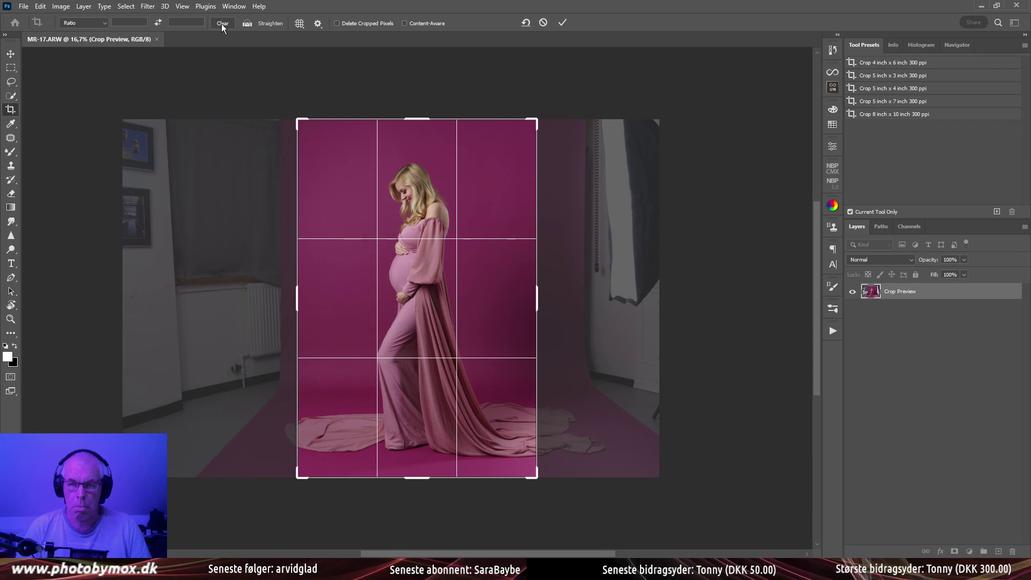
{"action": "left_click_drag", "start_coordinate": [297, 295], "coordinate": [288, 295]}
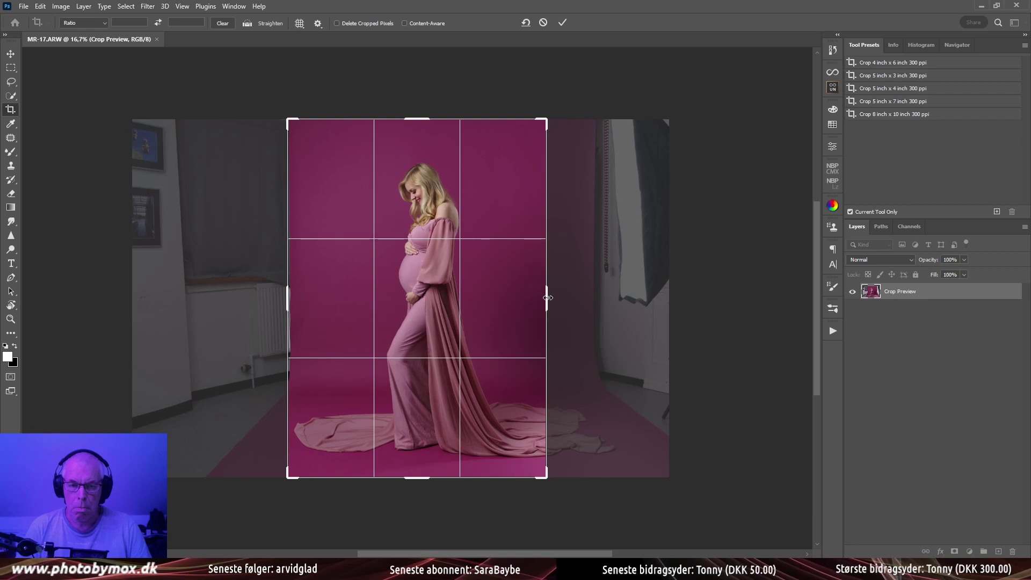
{"action": "left_click_drag", "start_coordinate": [548, 297], "coordinate": [584, 303]}
{"action": "left_click_drag", "start_coordinate": [250, 297], "coordinate": [238, 294]}
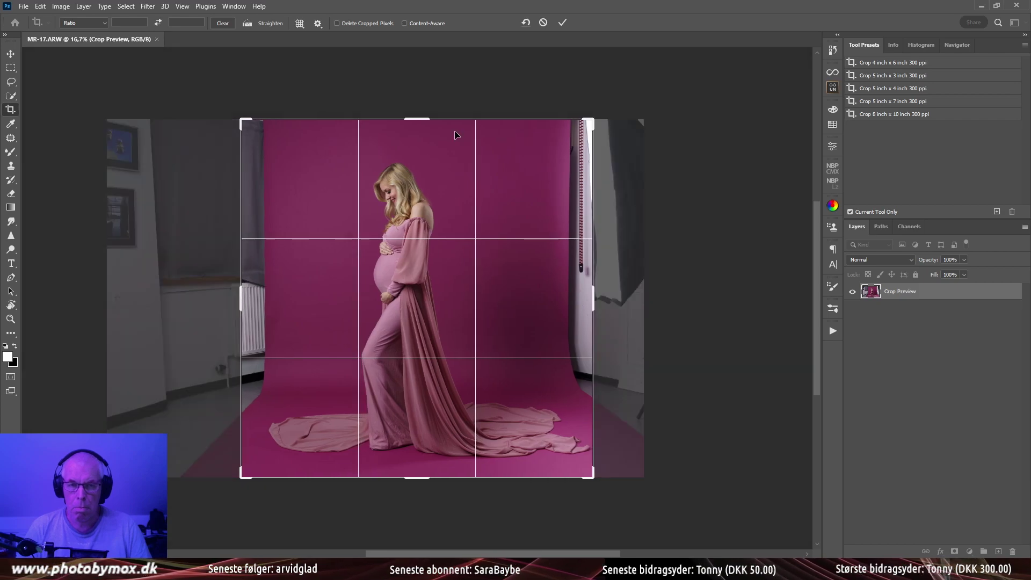
{"action": "left_click", "coordinate": [563, 26]}
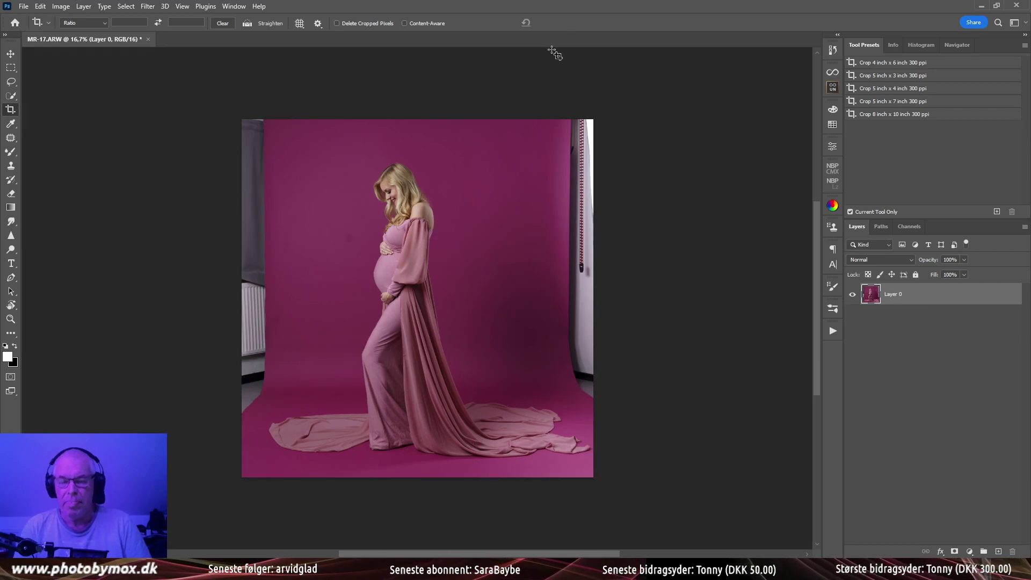
Remove the dark spot on the backdrop in front of the woman by patching it with clean backdrop nearby
{"action": "key", "text": "j"}
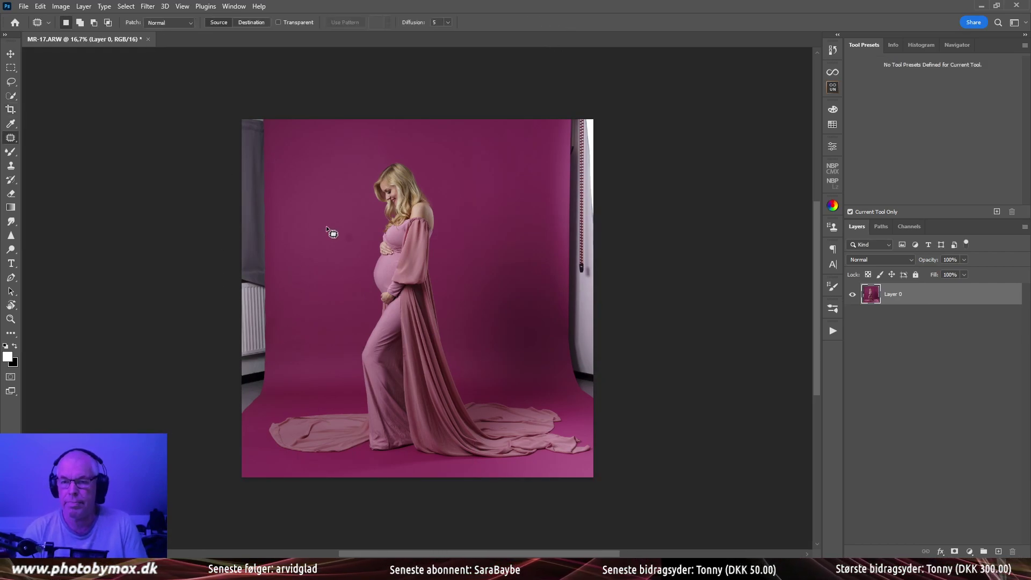
{"action": "scroll", "coordinate": [328, 228], "scroll_direction": "up", "scroll_amount": 4}
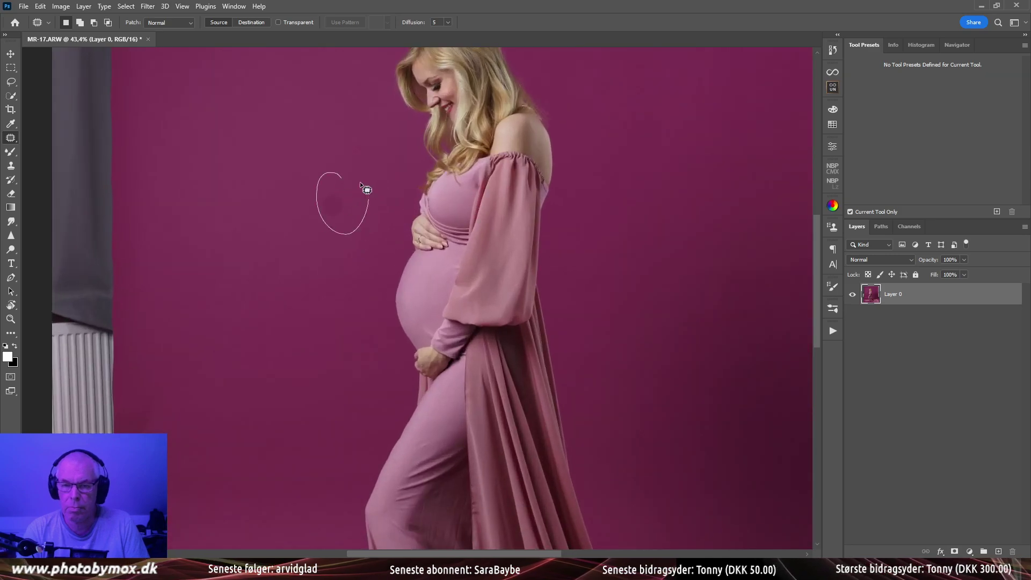
{"action": "left_click_drag", "start_coordinate": [360, 183], "coordinate": [359, 182]}
{"action": "left_click_drag", "start_coordinate": [347, 206], "coordinate": [285, 198]}
{"action": "left_click_drag", "start_coordinate": [293, 335], "coordinate": [440, 122]}
{"action": "mouse_move", "coordinate": [318, 307]}
{"action": "left_mouse_down"}
{"action": "mouse_move", "coordinate": [309, 418]}
{"action": "mouse_move", "coordinate": [365, 349]}
{"action": "mouse_move", "coordinate": [330, 309]}
{"action": "left_mouse_up"}
{"action": "mouse_move", "coordinate": [384, 387]}
{"action": "left_mouse_down"}
{"action": "mouse_move", "coordinate": [354, 395]}
{"action": "mouse_move", "coordinate": [381, 384]}
{"action": "left_mouse_up"}
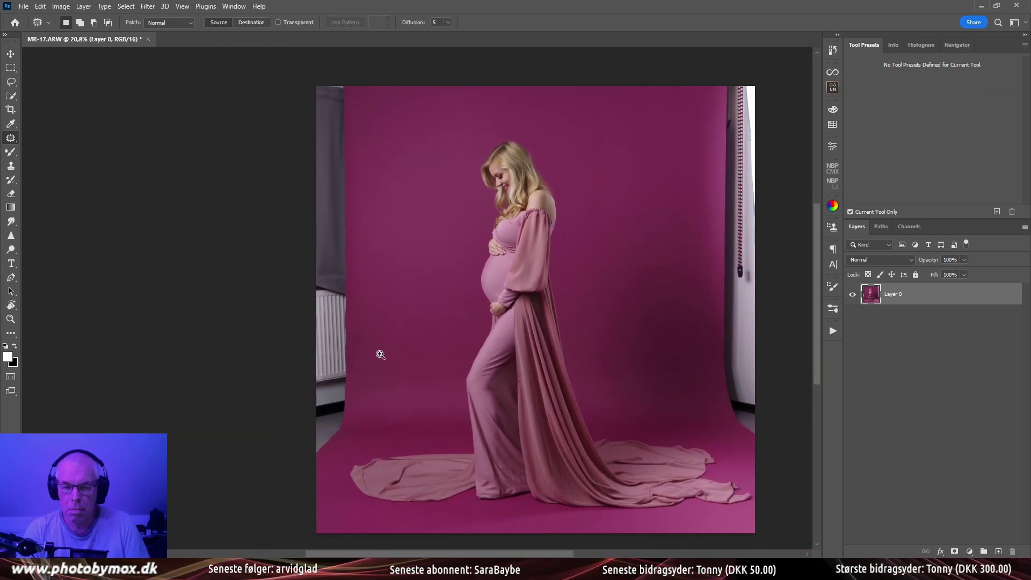
Lasso the curtain and radiator strip along the photo's left edge, replace it using Content-Aware Fill on the current layer, and deselect
{"action": "left_click_drag", "start_coordinate": [392, 320], "coordinate": [396, 317]}
{"action": "key", "text": "l"}
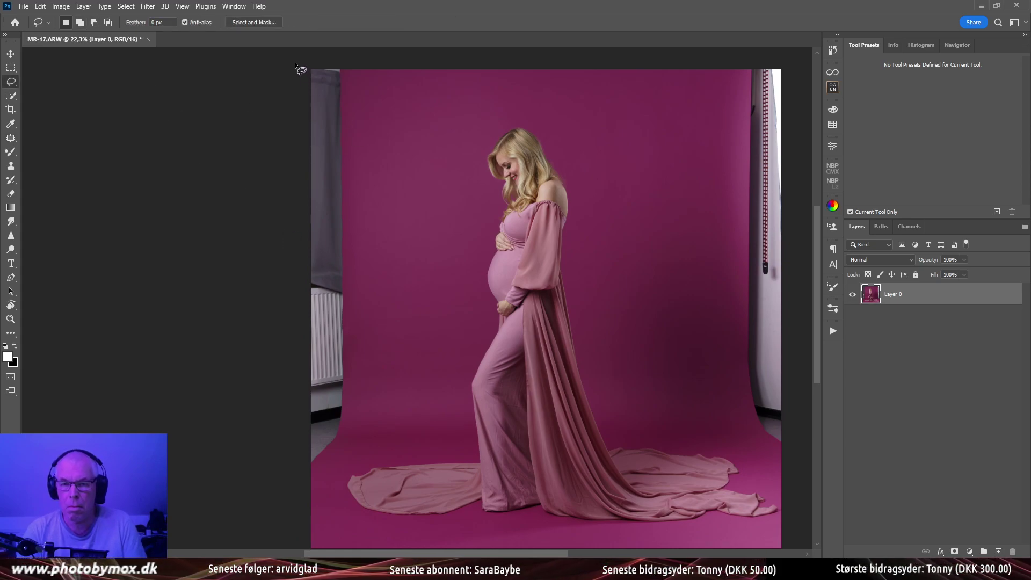
{"action": "left_click_drag", "start_coordinate": [345, 69], "coordinate": [350, 161]}
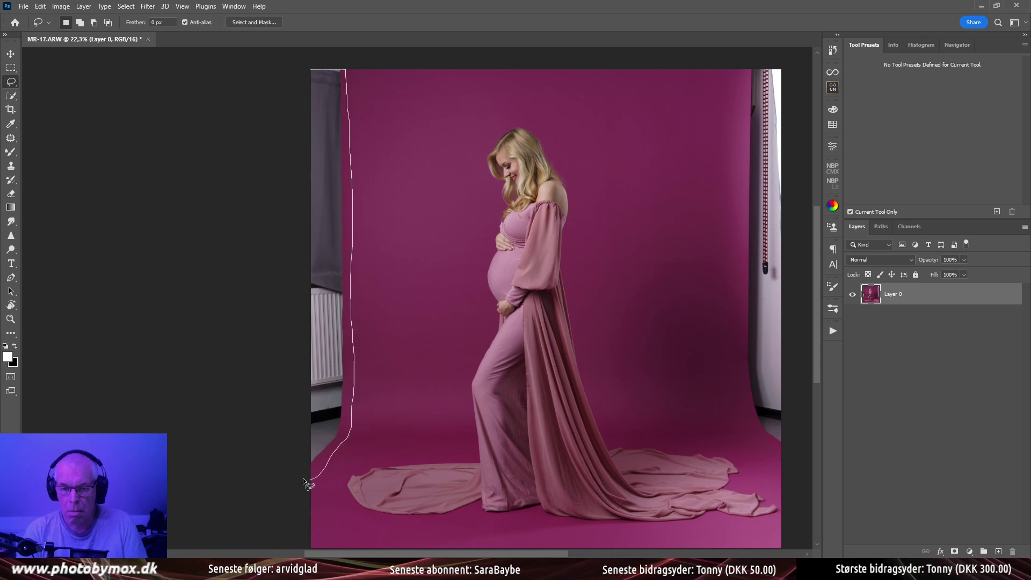
{"action": "left_click_drag", "start_coordinate": [303, 482], "coordinate": [283, 417]}
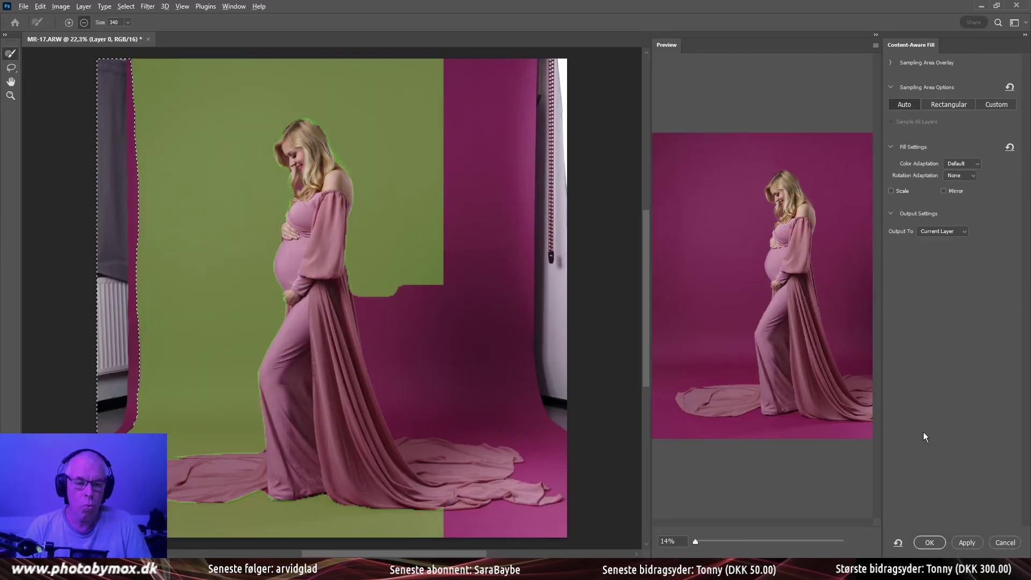
{"action": "left_click", "coordinate": [930, 543]}
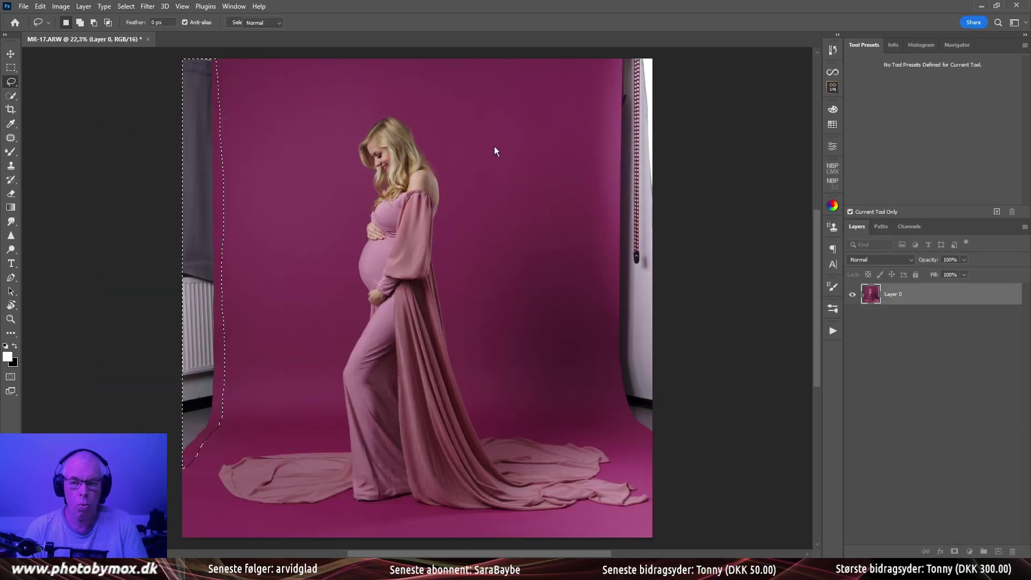
{"action": "key", "text": "ctrl+d"}
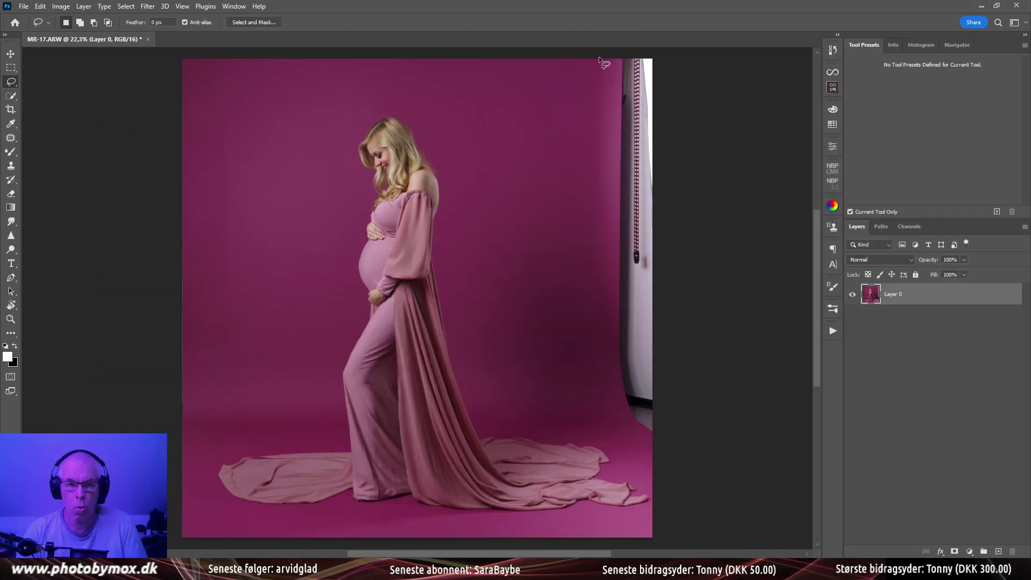
Lasso the wall and blind-chain strip along the photo's right edge, replace it using Content-Aware Fill, and deselect
{"action": "left_click_drag", "start_coordinate": [597, 53], "coordinate": [606, 383]}
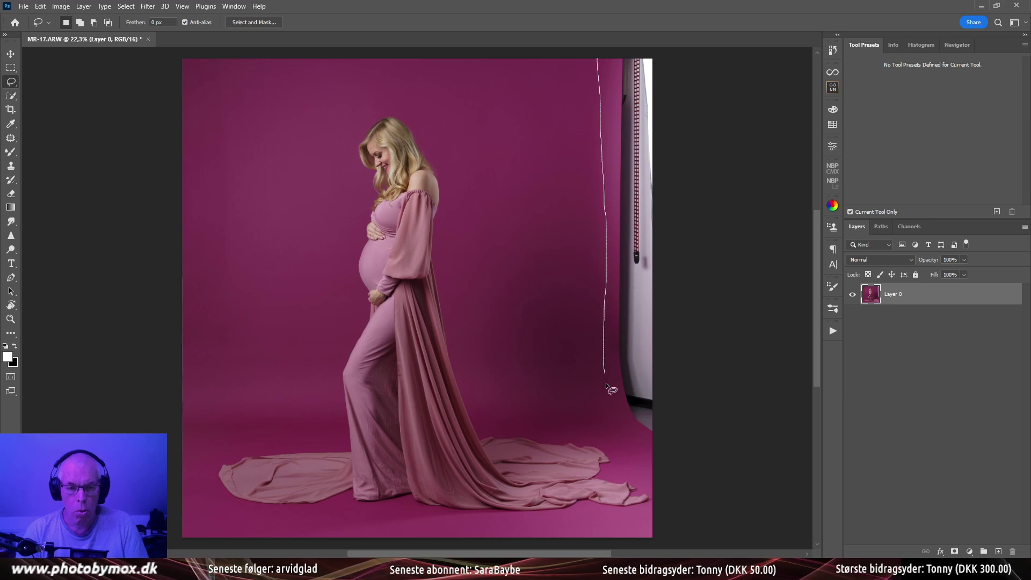
{"action": "mouse_move", "coordinate": [636, 447]}
{"action": "left_mouse_down"}
{"action": "mouse_move", "coordinate": [679, 304]}
{"action": "mouse_move", "coordinate": [682, 74]}
{"action": "mouse_move", "coordinate": [665, 56]}
{"action": "left_mouse_up"}
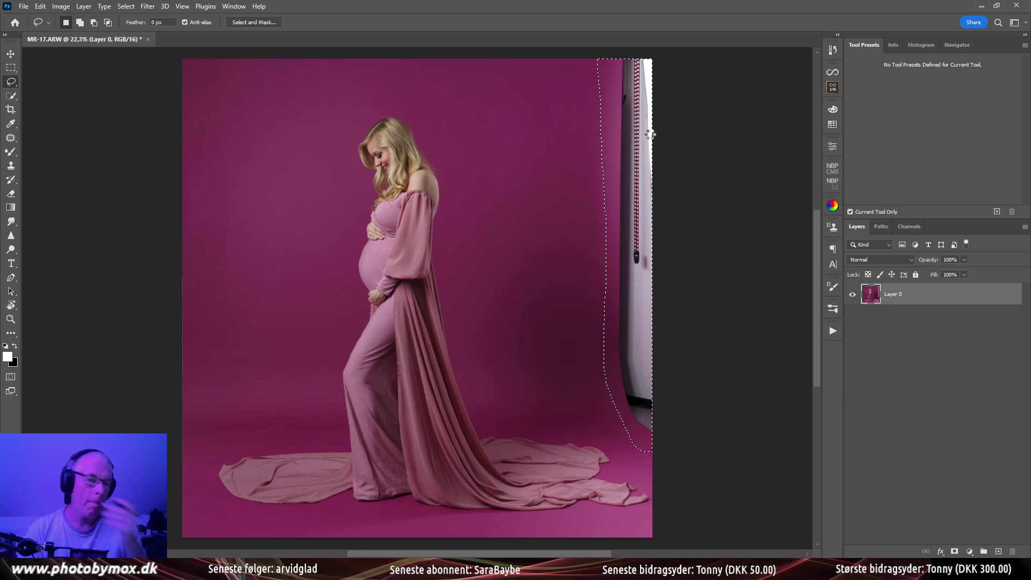
{"action": "key", "text": "shift+F5"}
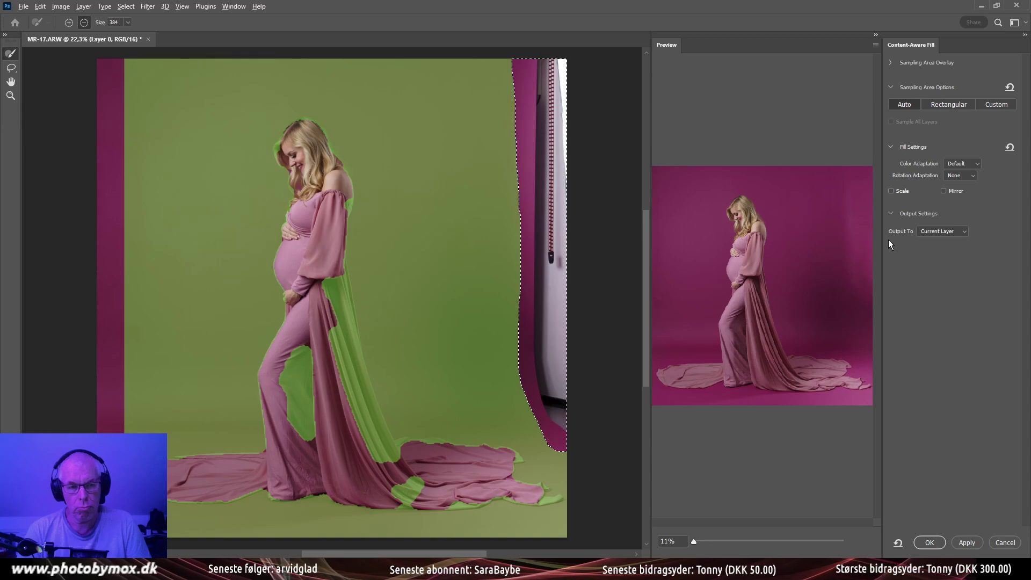
{"action": "left_click", "coordinate": [934, 544]}
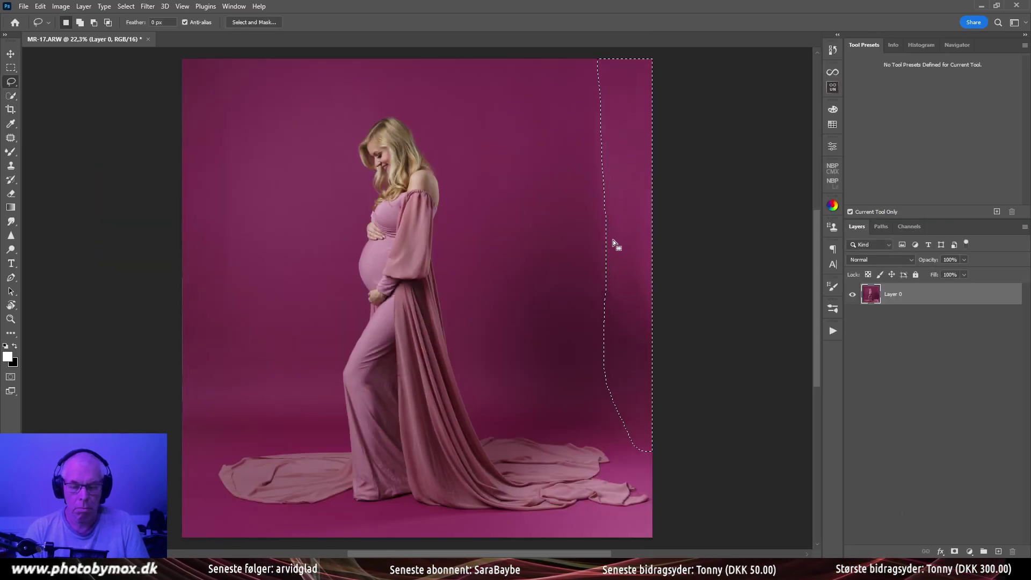
{"action": "key", "text": "ctrl+d"}
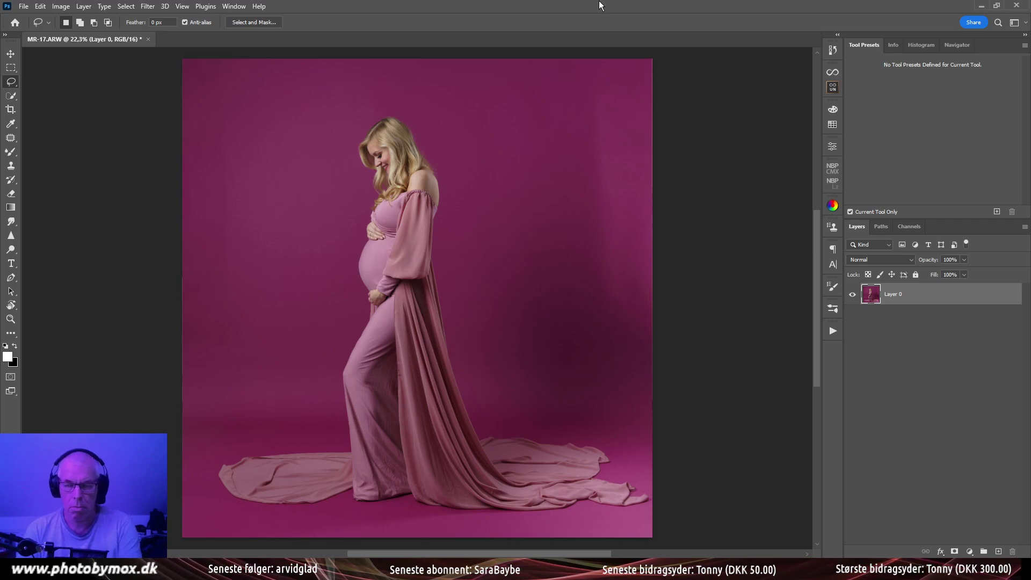
Duplicate Layer 0 and set up the Clone Stamp tool with the 1 - Normal preset for retouching the hair edge
{"action": "key", "text": "ctrl+j"}
{"action": "scroll", "coordinate": [477, 152], "scroll_direction": "up", "scroll_amount": 8}
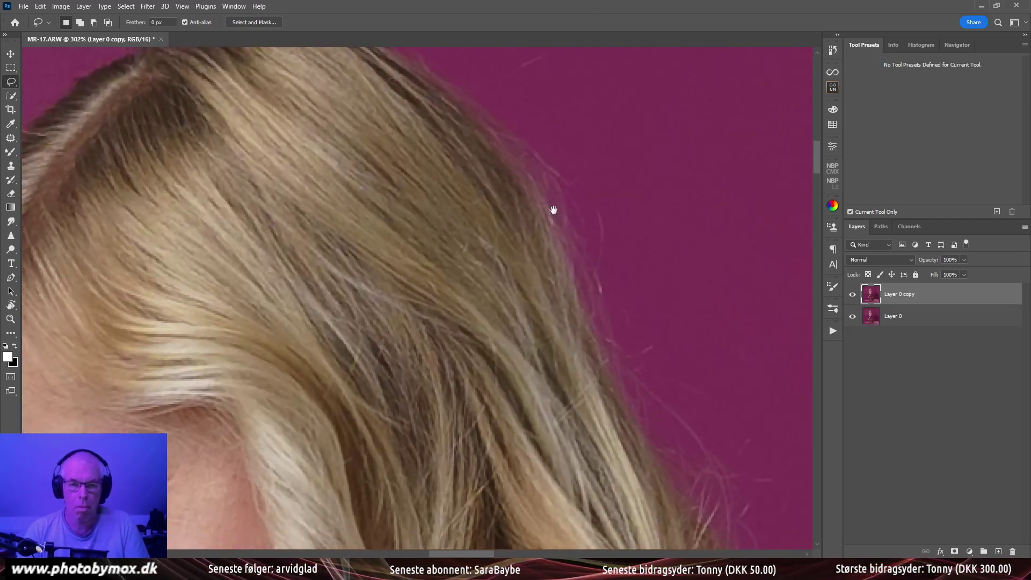
{"action": "left_click_drag", "start_coordinate": [553, 209], "coordinate": [355, 339]}
{"action": "left_click_drag", "start_coordinate": [384, 306], "coordinate": [399, 290]}
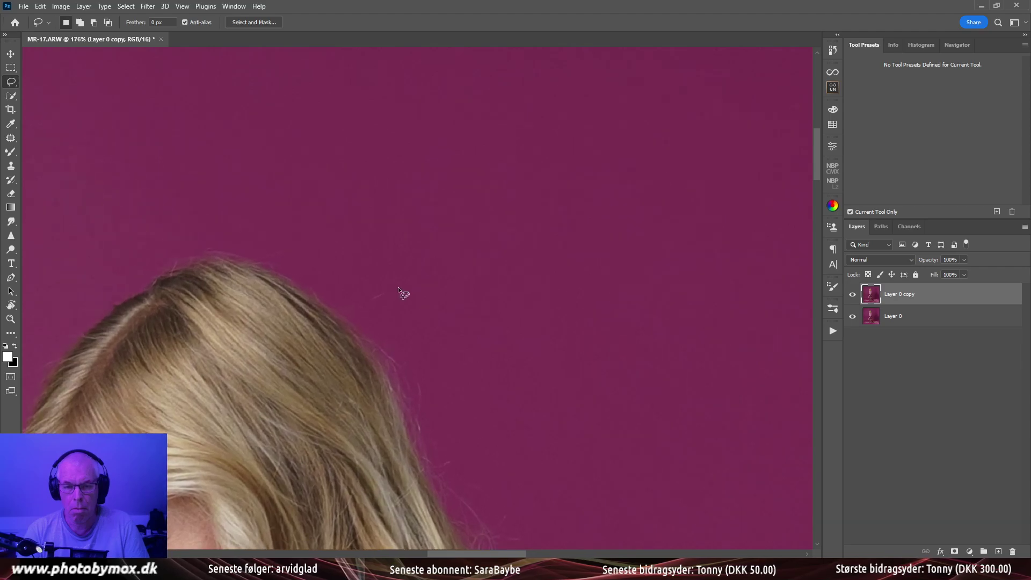
{"action": "key", "text": "s"}
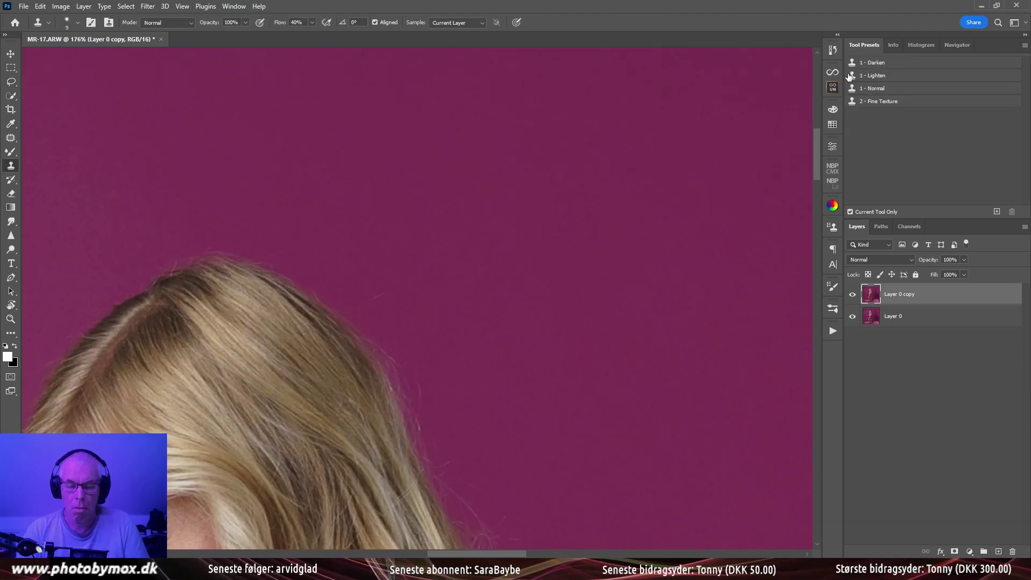
{"action": "left_click", "coordinate": [874, 89]}
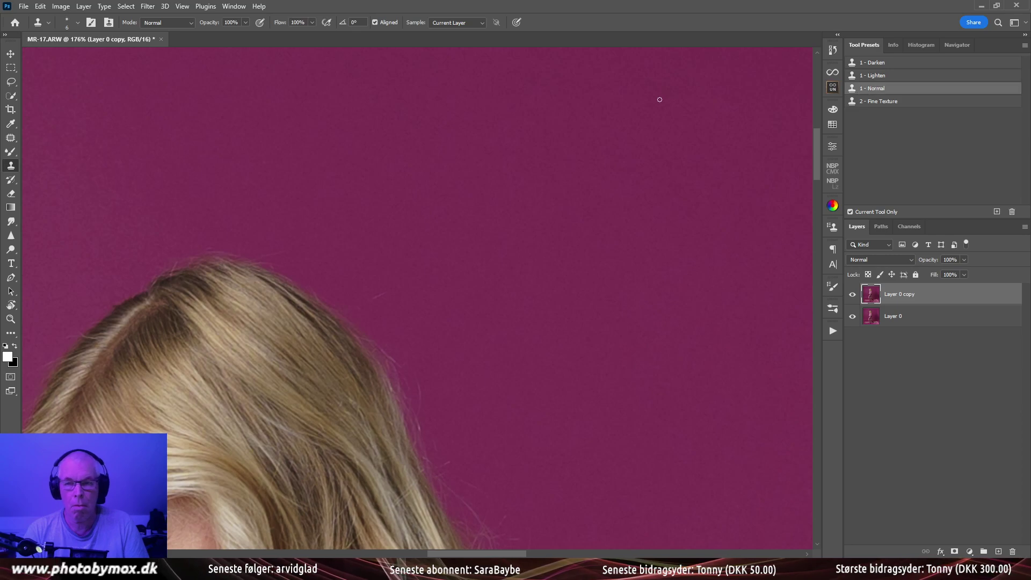
Clone backdrop over the stray hairs around the upper back of the head, enlarging the brush for broader strokes
{"action": "left_click", "coordinate": [365, 295], "text": "alt"}
{"action": "mouse_move", "coordinate": [337, 317]}
{"action": "left_mouse_down"}
{"action": "mouse_move", "coordinate": [357, 309]}
{"action": "mouse_move", "coordinate": [345, 310]}
{"action": "left_mouse_up"}
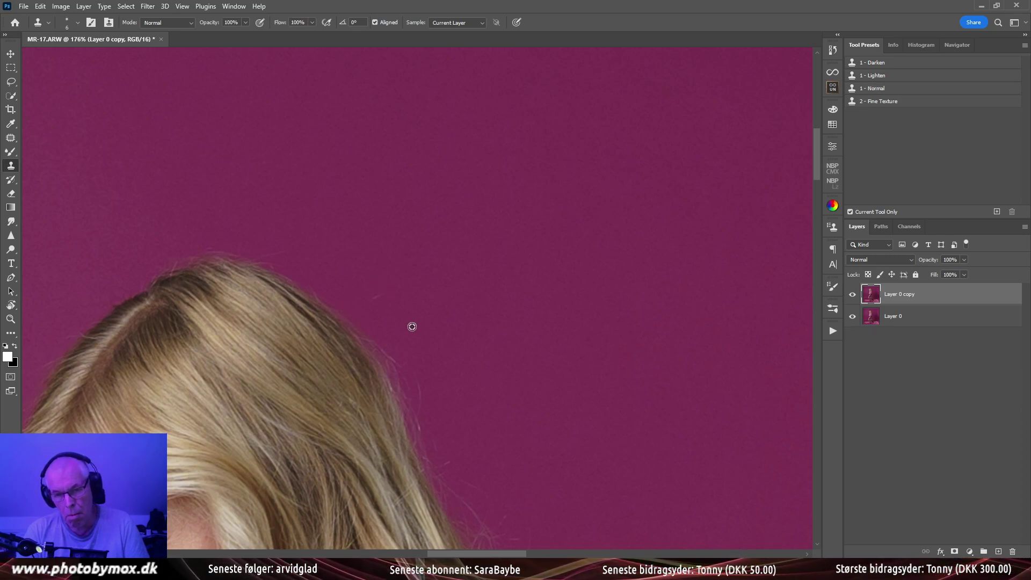
{"action": "key", "text": "bracketright"}
{"action": "key", "text": "bracketright"}
{"action": "key", "text": "bracketright"}
{"action": "key", "text": "bracketright"}
{"action": "key", "text": "bracketright"}
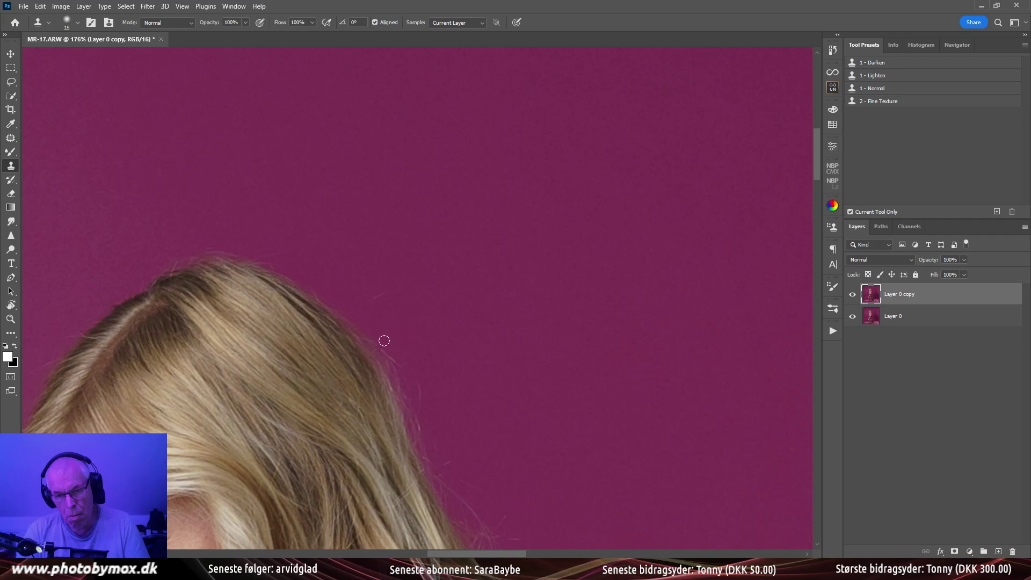
{"action": "mouse_move", "coordinate": [380, 346]}
{"action": "left_mouse_down"}
{"action": "mouse_move", "coordinate": [443, 484]}
{"action": "mouse_move", "coordinate": [428, 348]}
{"action": "left_mouse_up"}
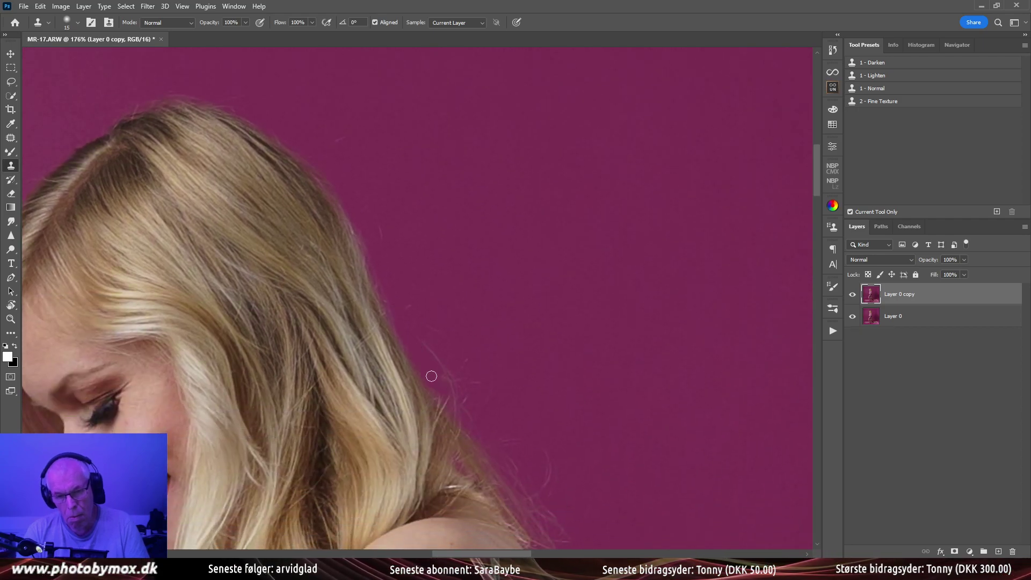
Clone backdrop over the stray hairs along the back hair edge just above the shoulder
{"action": "left_click_drag", "start_coordinate": [470, 424], "coordinate": [487, 437]}
{"action": "left_click_drag", "start_coordinate": [557, 429], "coordinate": [513, 341]}
{"action": "left_click_drag", "start_coordinate": [463, 378], "coordinate": [516, 447]}
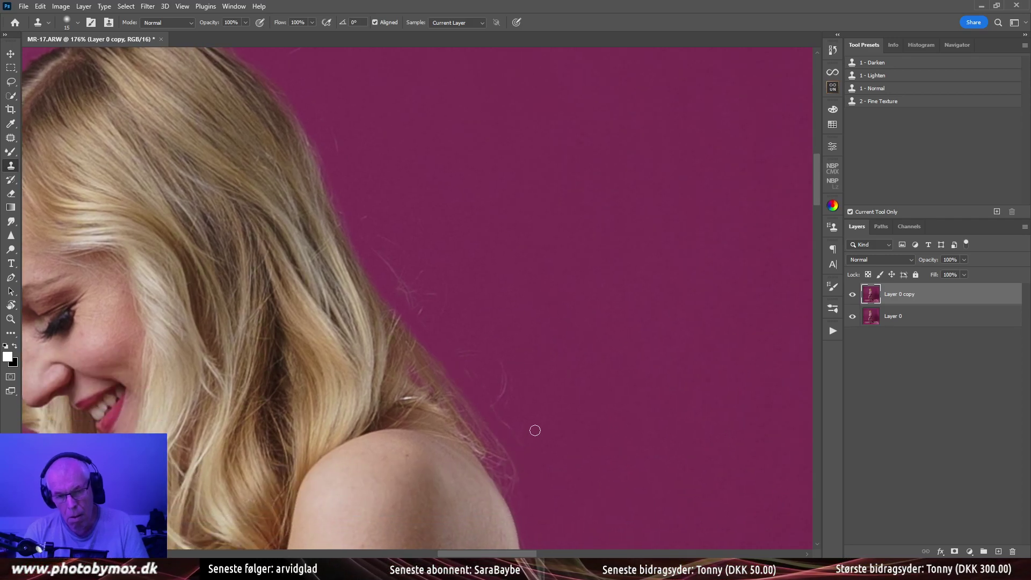
Use the Patch tool to replace the loose hairs behind the back hair and above the shoulder with clean backdrop
{"action": "key", "text": "j"}
{"action": "left_click_drag", "start_coordinate": [480, 290], "coordinate": [451, 321]}
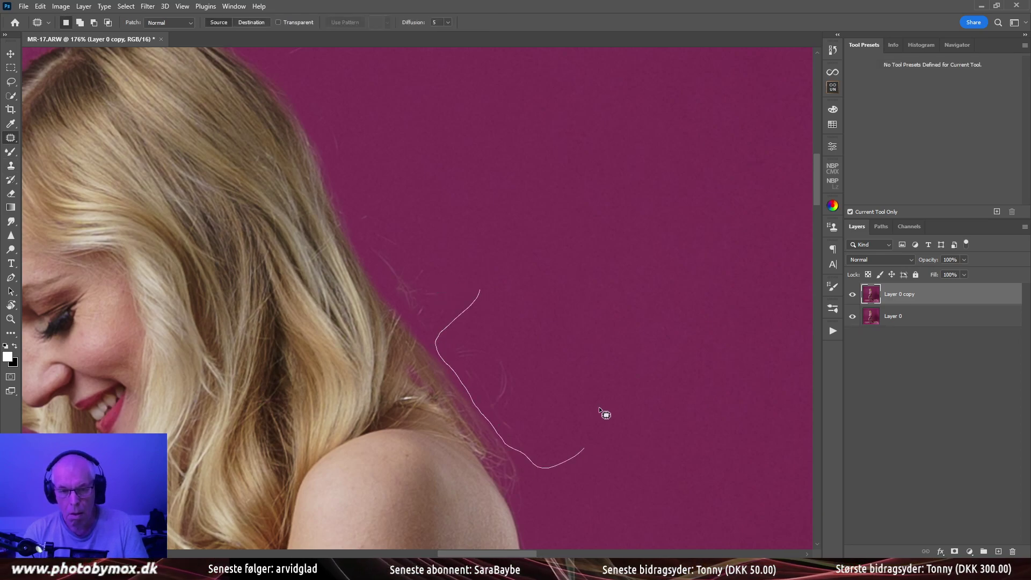
{"action": "left_click_drag", "start_coordinate": [599, 407], "coordinate": [572, 321]}
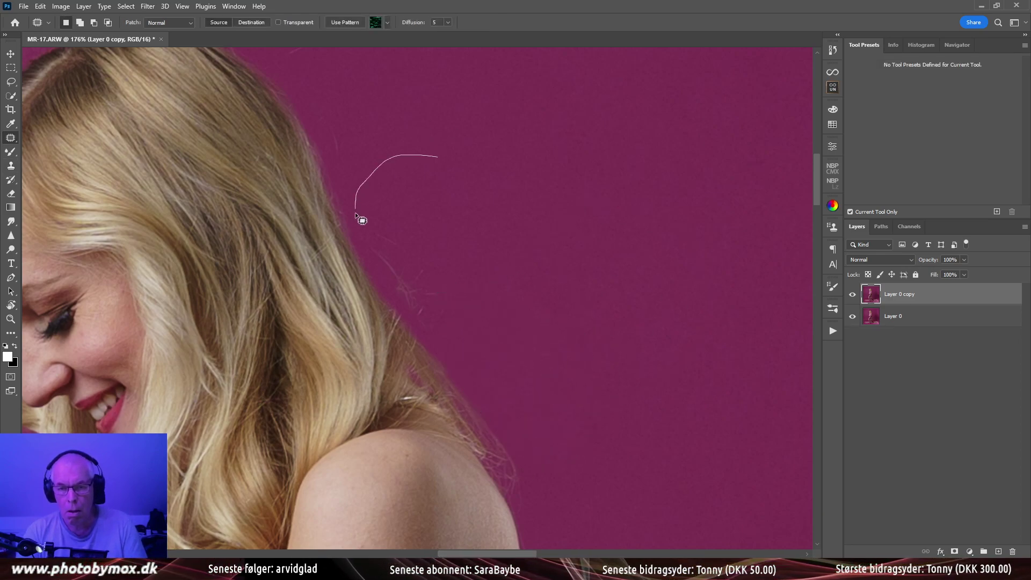
{"action": "mouse_move", "coordinate": [391, 291]}
{"action": "left_mouse_down"}
{"action": "mouse_move", "coordinate": [516, 236]}
{"action": "mouse_move", "coordinate": [510, 226]}
{"action": "left_mouse_up"}
{"action": "left_click_drag", "start_coordinate": [436, 267], "coordinate": [577, 260]}
Patch the remaining stray hairs behind the upper back of the head with clean backdrop and deselect
{"action": "mouse_move", "coordinate": [456, 176]}
{"action": "left_mouse_down"}
{"action": "mouse_move", "coordinate": [511, 348]}
{"action": "mouse_move", "coordinate": [530, 368]}
{"action": "left_mouse_up"}
{"action": "left_click_drag", "start_coordinate": [433, 200], "coordinate": [308, 204]}
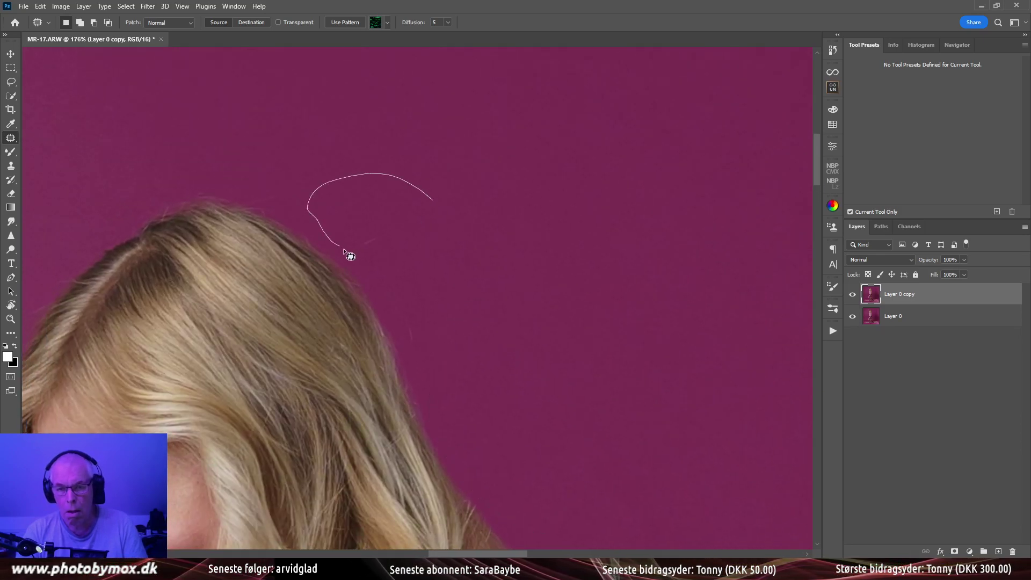
{"action": "left_click_drag", "start_coordinate": [491, 367], "coordinate": [508, 337]}
{"action": "left_click_drag", "start_coordinate": [452, 342], "coordinate": [575, 287]}
{"action": "key", "text": "ctrl+d"}
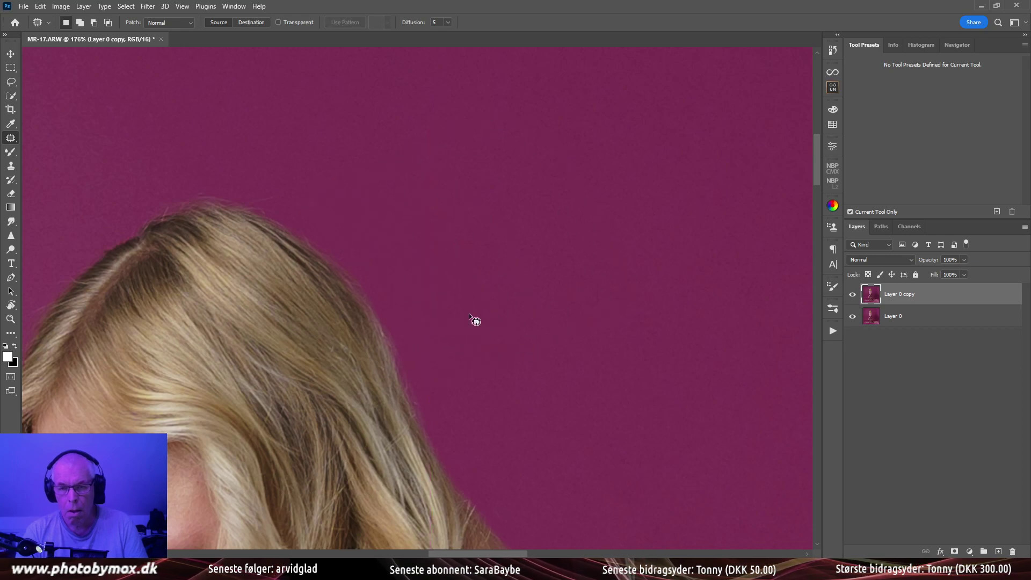
Clone backdrop over the flyaway hairs along the crown and the front hair edge with the Clone Stamp
{"action": "left_click_drag", "start_coordinate": [415, 271], "coordinate": [586, 304]}
{"action": "key", "text": "s"}
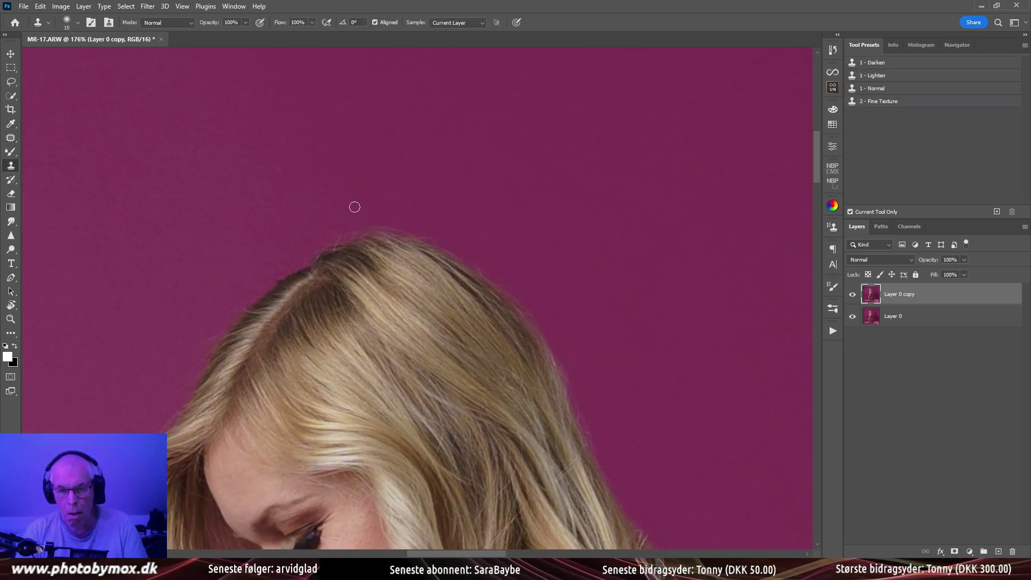
{"action": "left_click_drag", "start_coordinate": [287, 246], "coordinate": [355, 158]}
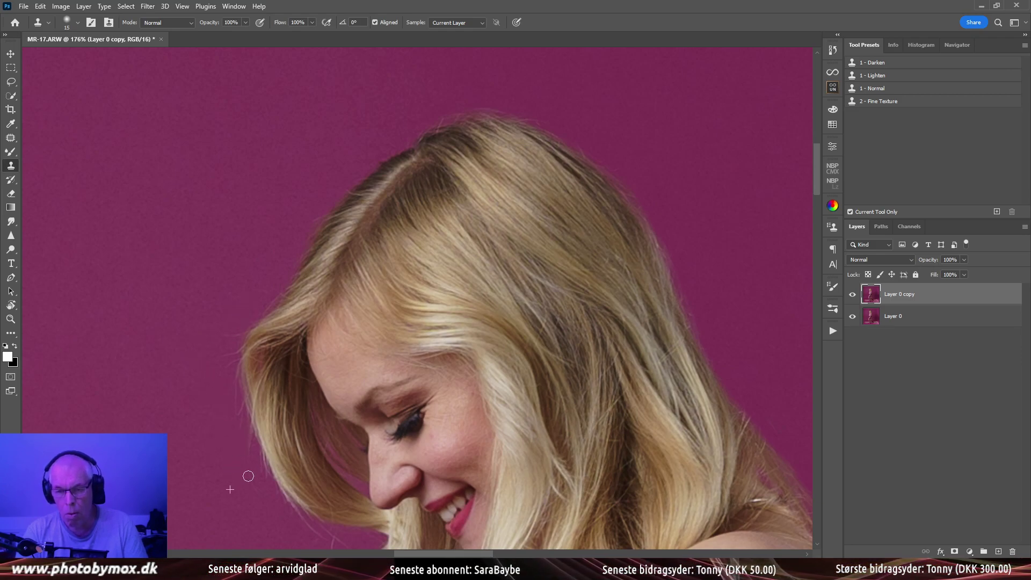
{"action": "scroll", "coordinate": [230, 381], "scroll_direction": "up", "scroll_amount": 2}
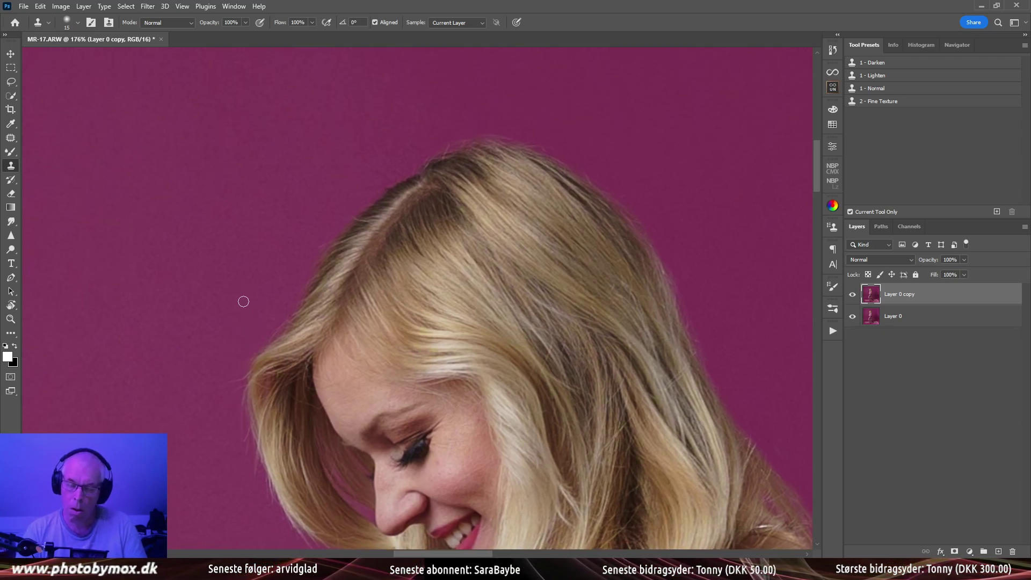
Patch the backdrop area in front of the forehead hair with clean backdrop and deselect
{"action": "key", "text": "j"}
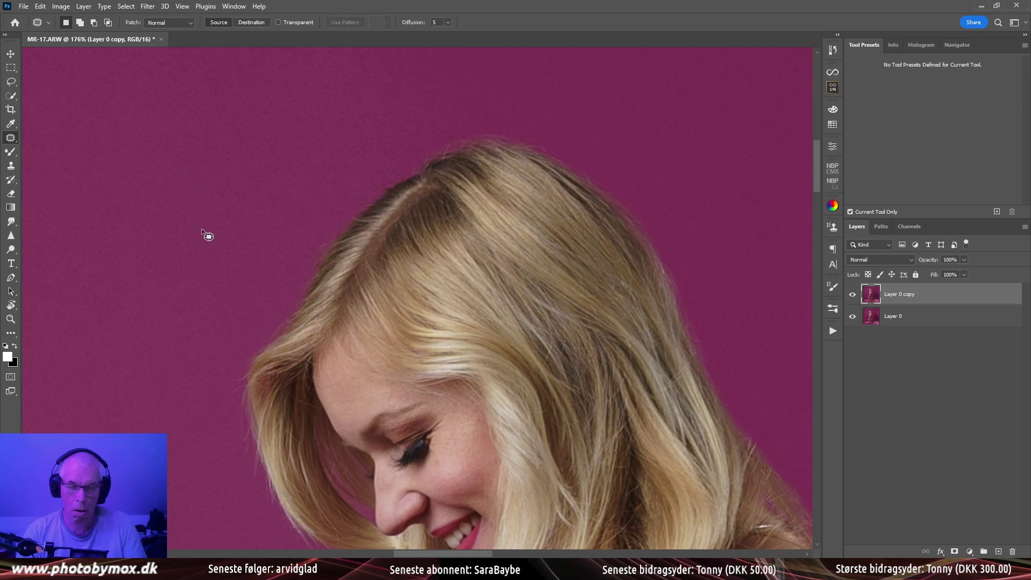
{"action": "left_click_drag", "start_coordinate": [306, 205], "coordinate": [289, 283]}
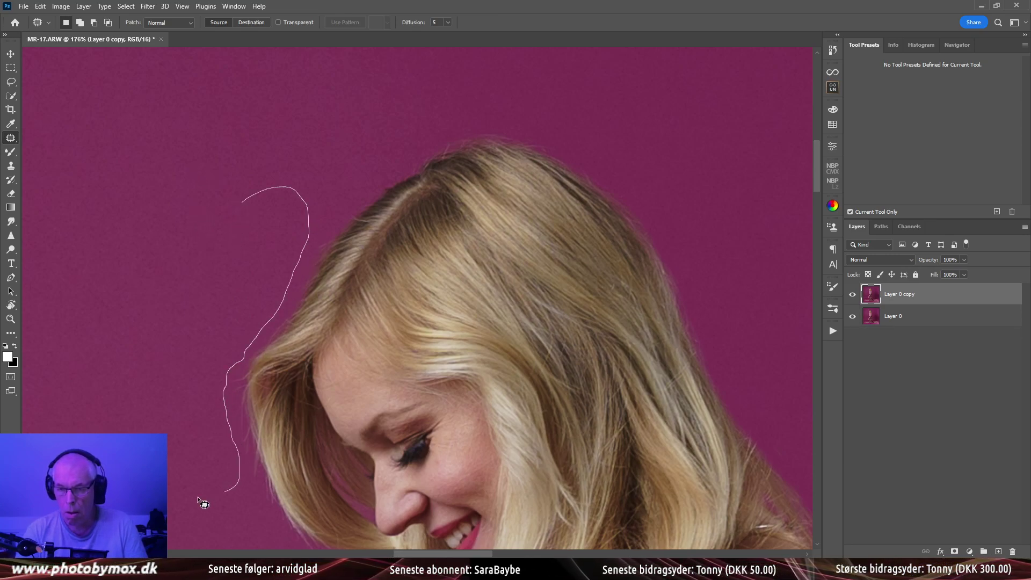
{"action": "left_click_drag", "start_coordinate": [198, 496], "coordinate": [123, 349]}
{"action": "left_click_drag", "start_coordinate": [194, 379], "coordinate": [88, 362]}
{"action": "left_click_drag", "start_coordinate": [135, 393], "coordinate": [53, 123]}
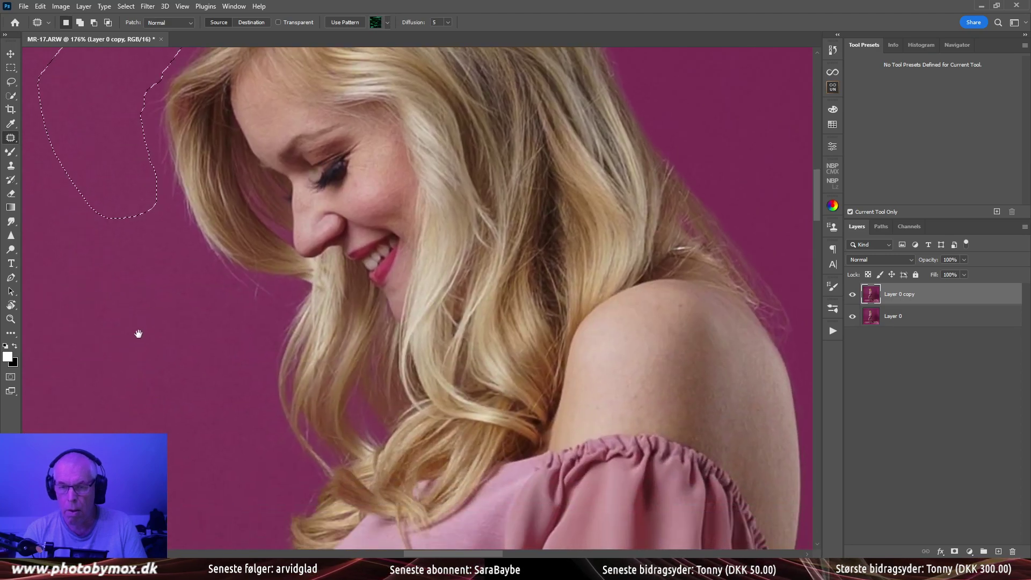
{"action": "key", "text": "ctrl+d"}
Clone out the flyaways below the front curl, and patch the backdrop beside the locks under the chin
{"action": "key", "text": "s"}
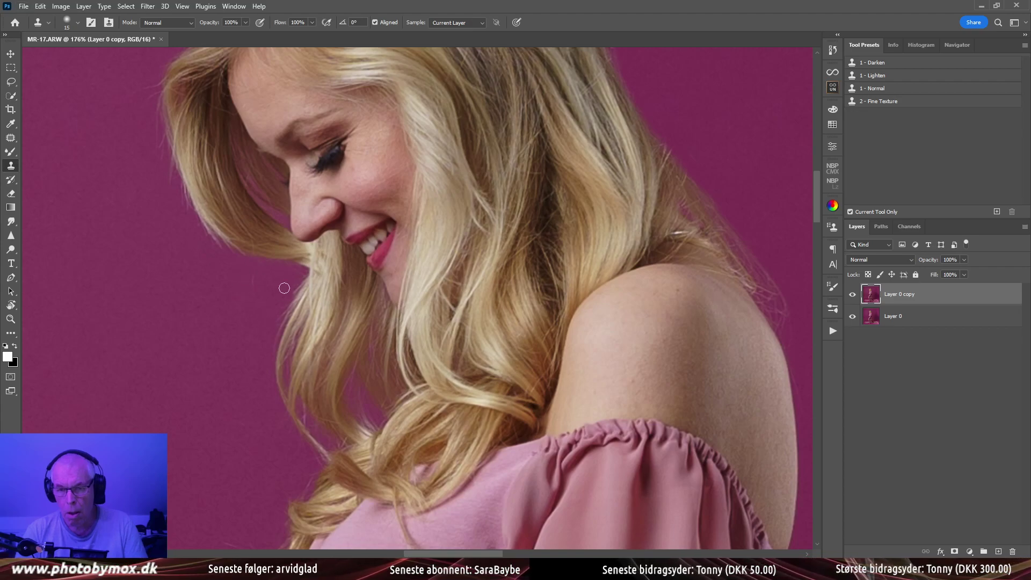
{"action": "key", "text": "j"}
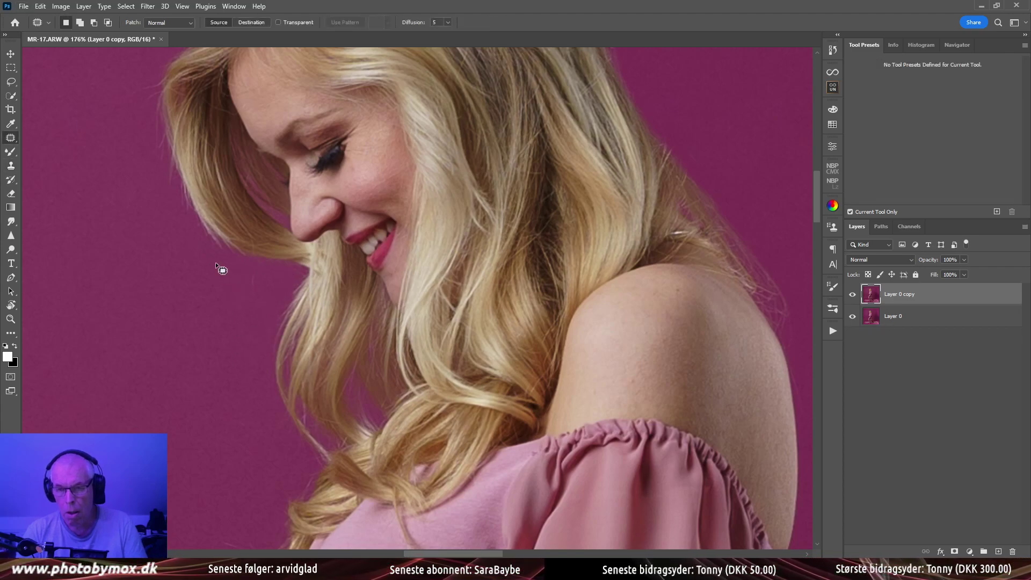
{"action": "left_click_drag", "start_coordinate": [250, 342], "coordinate": [146, 372]}
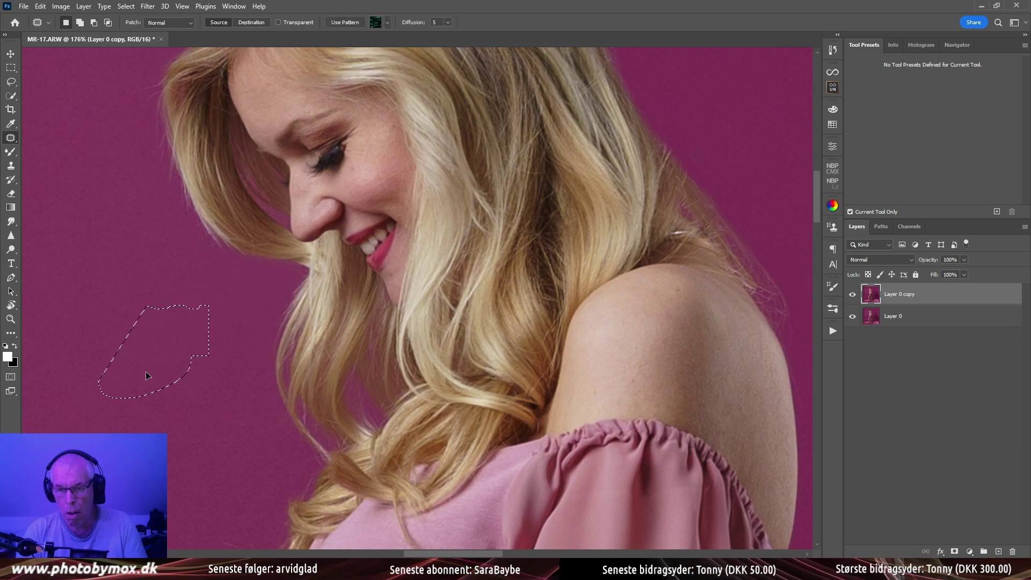
{"action": "scroll", "coordinate": [215, 215], "scroll_direction": "down", "scroll_amount": 5}
Clone and patch away the loose hairs beside the curl ends in front of the chest, and deselect
{"action": "key", "text": "s"}
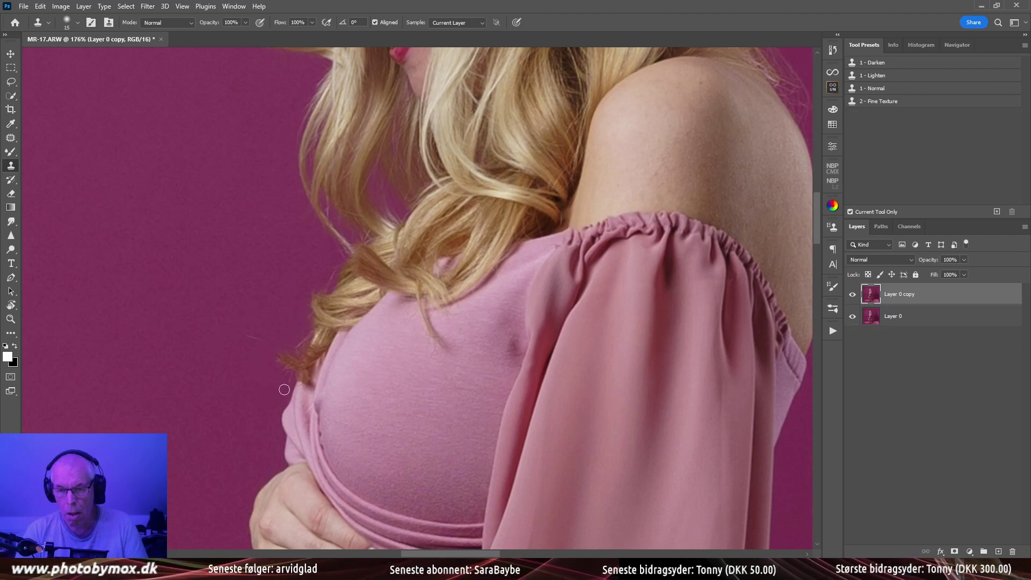
{"action": "key", "text": "j"}
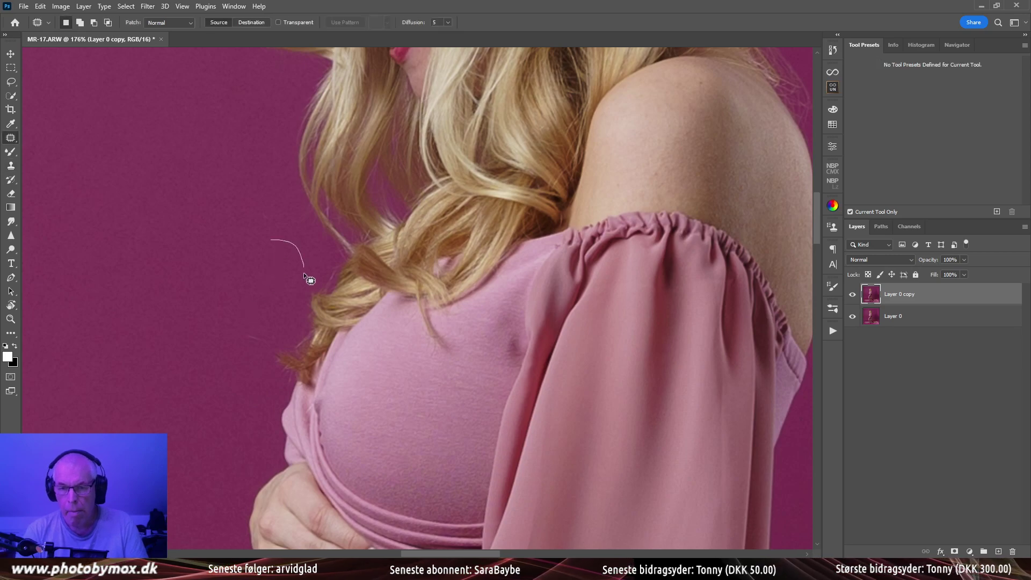
{"action": "left_click_drag", "start_coordinate": [211, 401], "coordinate": [179, 384]}
{"action": "left_click_drag", "start_coordinate": [239, 355], "coordinate": [141, 333]}
{"action": "key", "text": "ctrl+d"}
Reduce the Clone Stamp brush to 7 and clone backdrop over the fine stray hairs along the shoulder edge
{"action": "left_click_drag", "start_coordinate": [207, 417], "coordinate": [180, 417]}
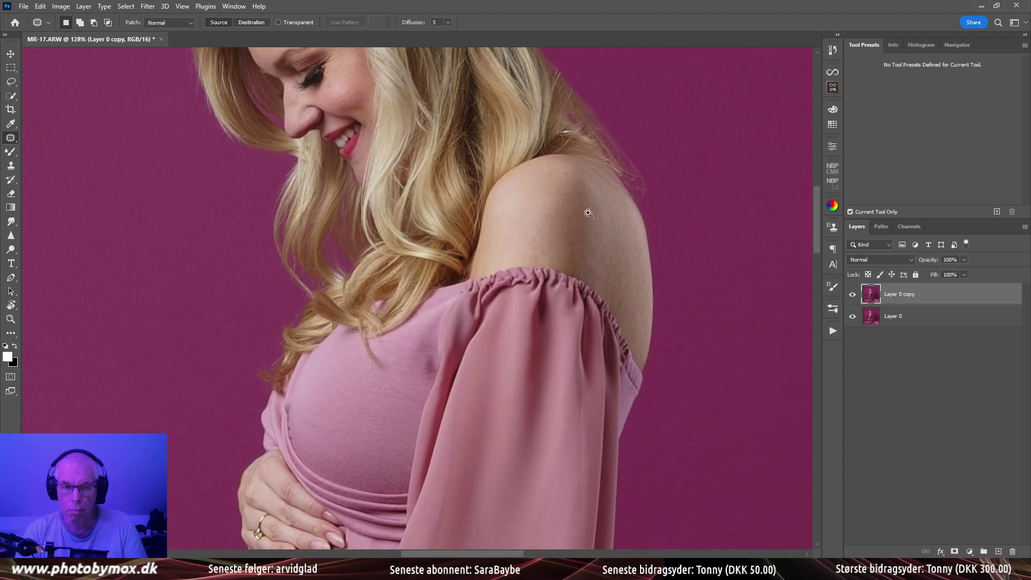
{"action": "left_click_drag", "start_coordinate": [612, 167], "coordinate": [440, 263]}
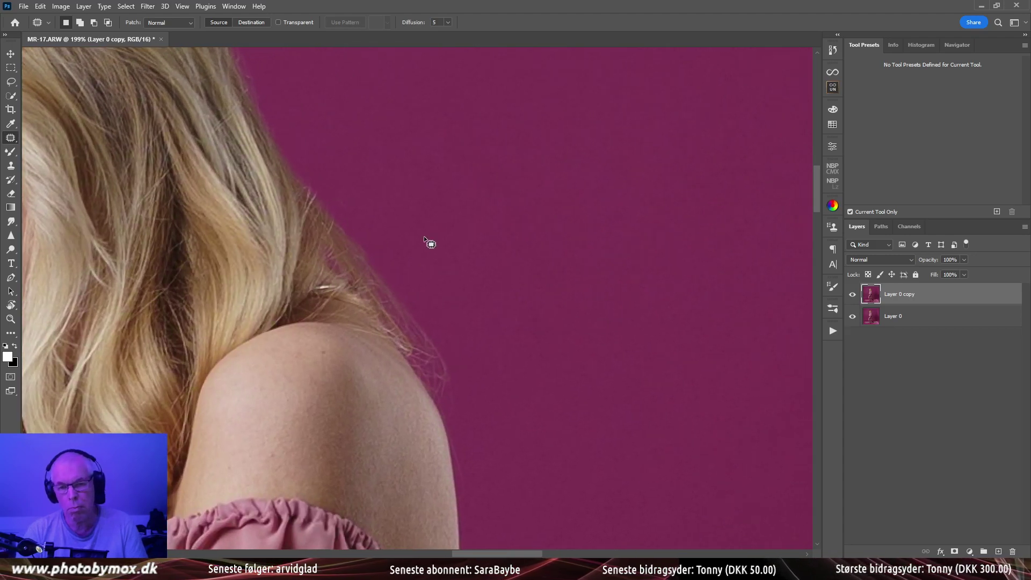
{"action": "key", "text": "s"}
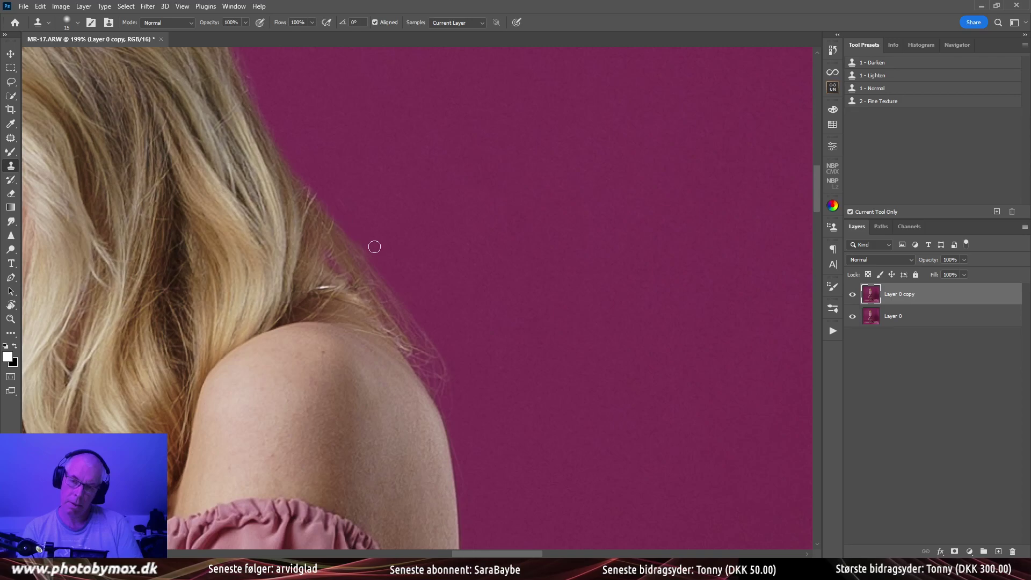
{"action": "right_click", "coordinate": [389, 258], "text": "alt"}
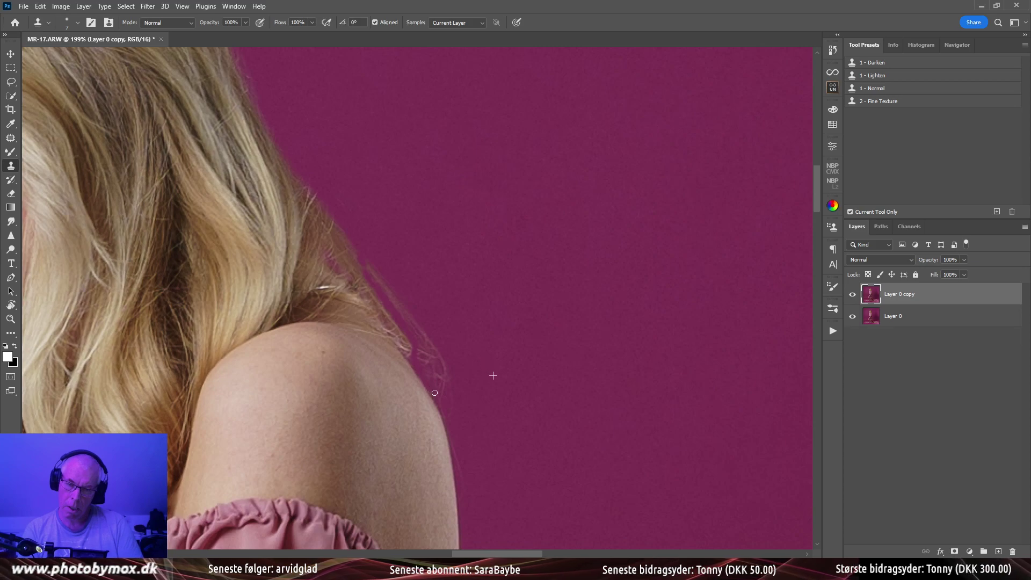
{"action": "left_click_drag", "start_coordinate": [442, 410], "coordinate": [449, 421]}
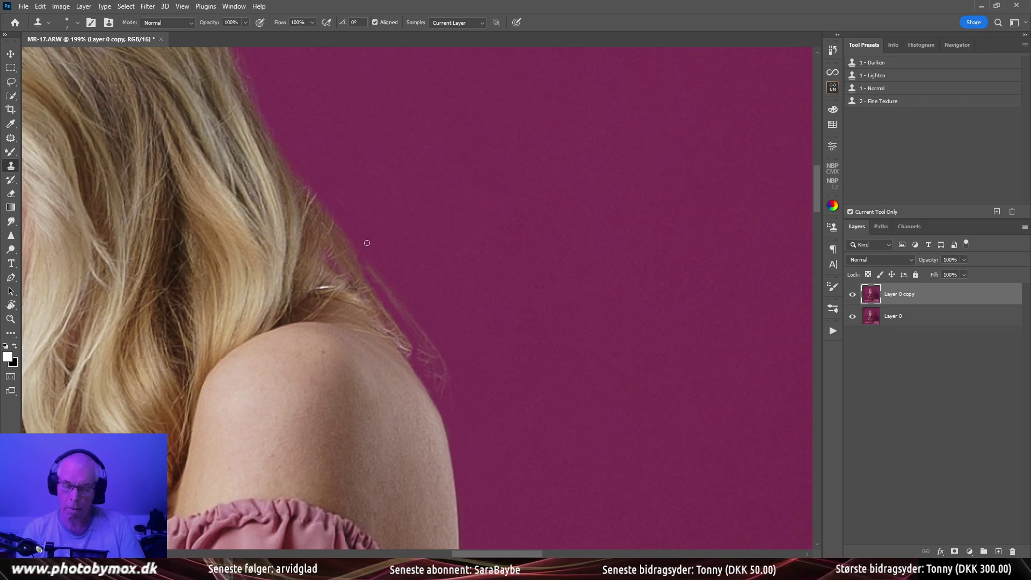
Patch the wispy hairs hanging over the back of the shoulder with clean backdrop and deselect
{"action": "key", "text": "j"}
{"action": "mouse_move", "coordinate": [374, 197]}
{"action": "left_mouse_down"}
{"action": "mouse_move", "coordinate": [362, 234]}
{"action": "mouse_move", "coordinate": [373, 285]}
{"action": "mouse_move", "coordinate": [418, 367]}
{"action": "left_mouse_up"}
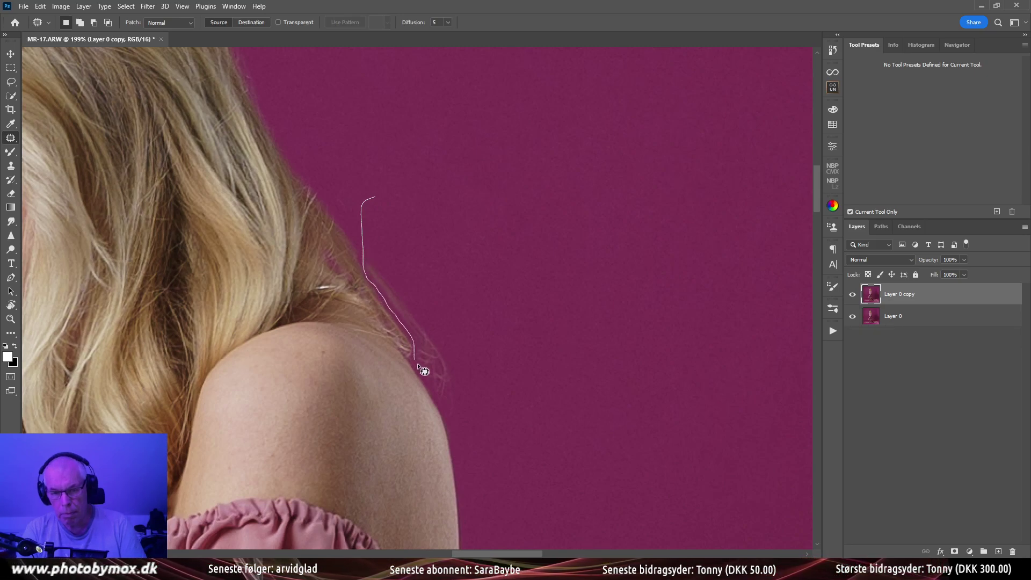
{"action": "mouse_move", "coordinate": [452, 417]}
{"action": "left_mouse_down"}
{"action": "mouse_move", "coordinate": [501, 333]}
{"action": "mouse_move", "coordinate": [572, 343]}
{"action": "left_mouse_up"}
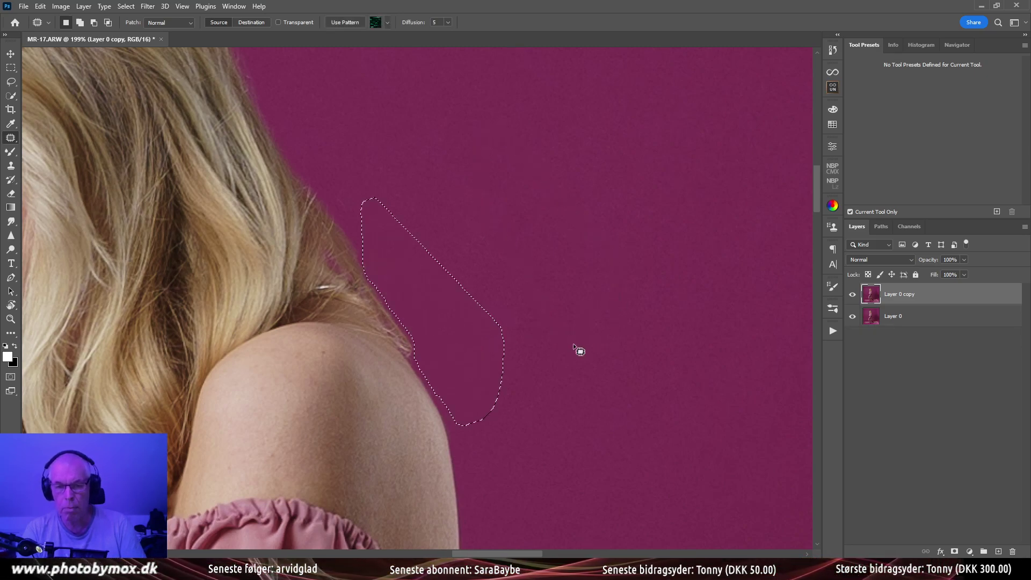
{"action": "left_click", "coordinate": [565, 368]}
{"action": "left_click", "coordinate": [485, 212]}
Switch to the Spot Healing Brush, heal a stray strand in the hair behind the face, and reduce the brush to 25
{"action": "left_click_drag", "start_coordinate": [451, 304], "coordinate": [395, 301]}
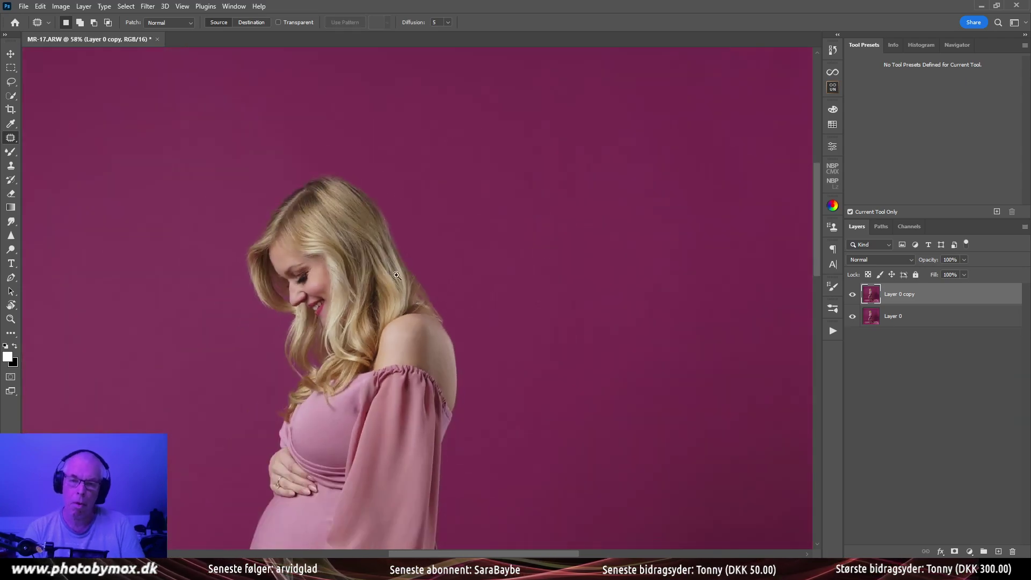
{"action": "left_click_drag", "start_coordinate": [380, 229], "coordinate": [421, 253]}
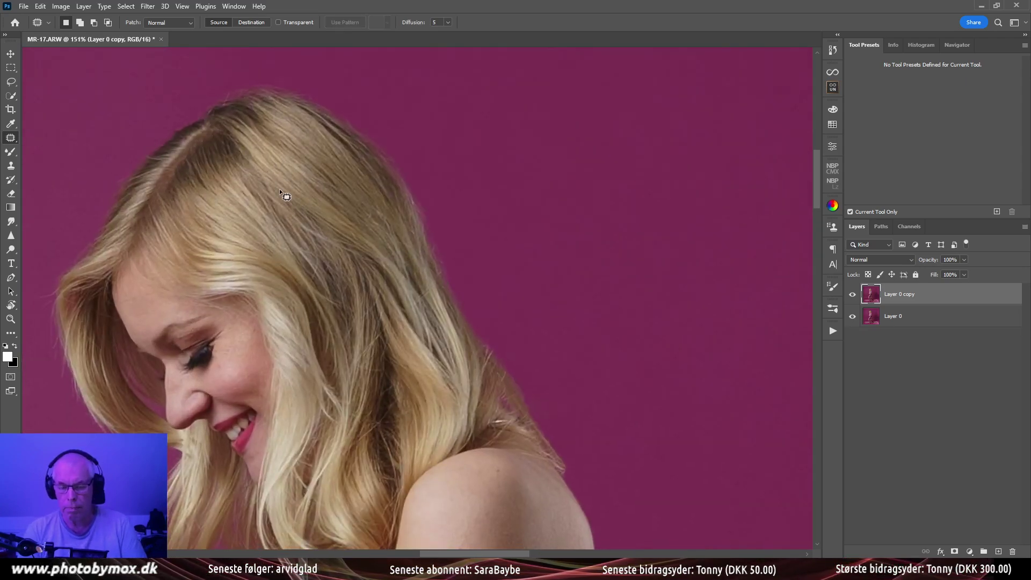
{"action": "key", "text": "shift+j"}
{"action": "key", "text": "bracketleft"}
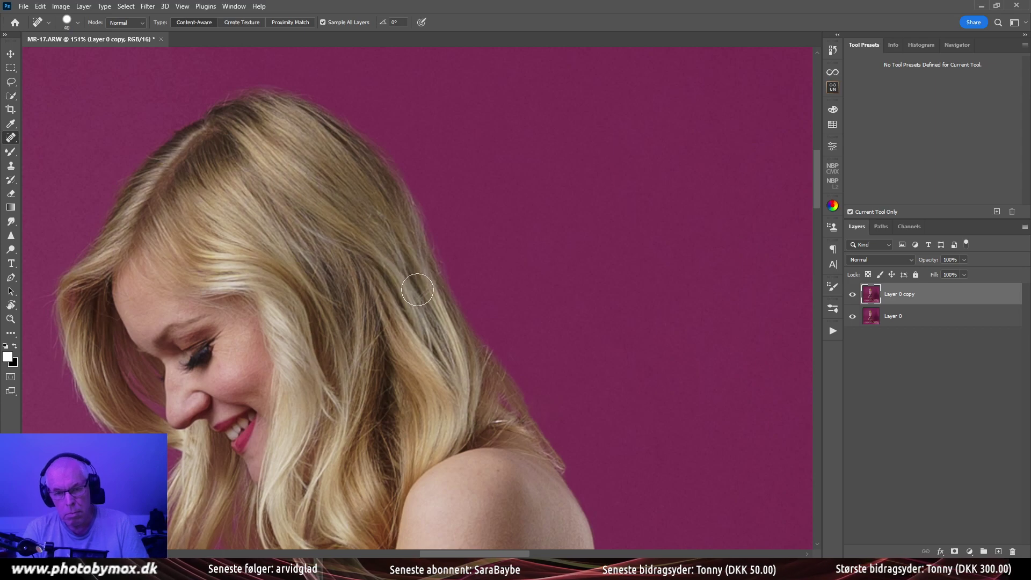
{"action": "left_click_drag", "start_coordinate": [419, 294], "coordinate": [411, 296]}
{"action": "key", "text": "bracketleft"}
{"action": "key", "text": "bracketleft"}
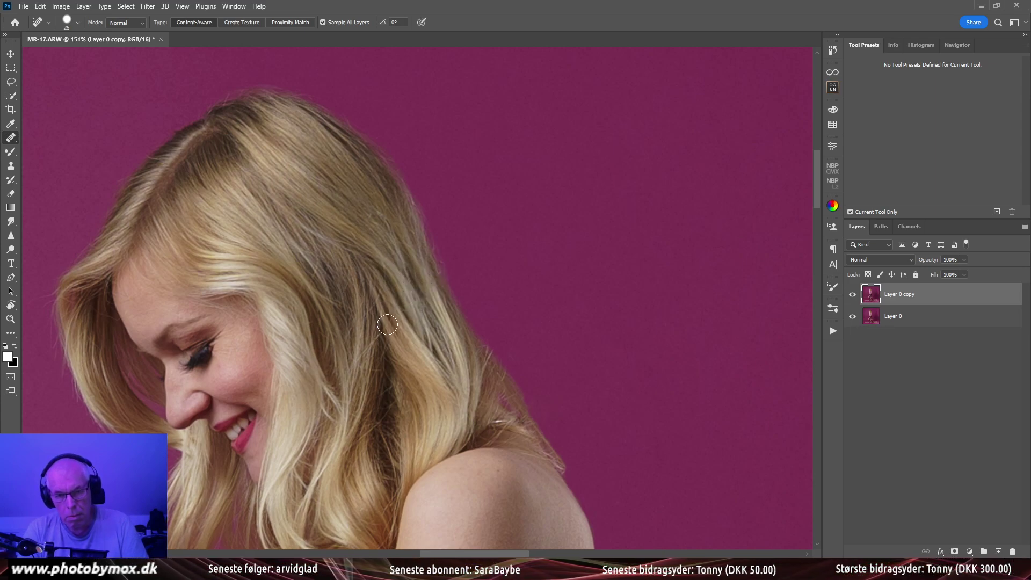
Heal the crossing strands within the middle of the hair and beside the temple using the Spot Healing Brush
{"action": "left_click_drag", "start_coordinate": [377, 333], "coordinate": [362, 354]}
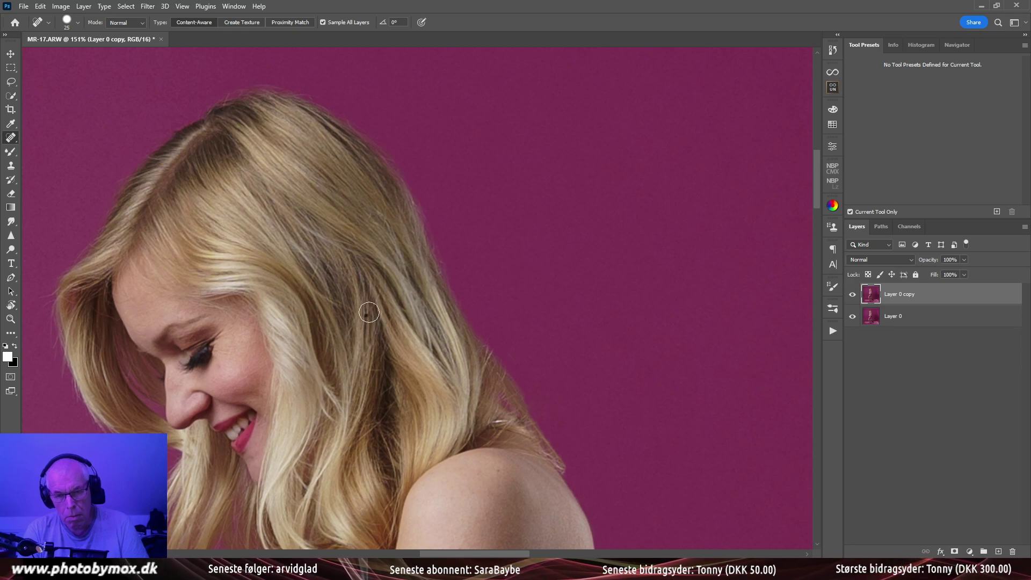
{"action": "left_click_drag", "start_coordinate": [378, 294], "coordinate": [372, 313]}
{"action": "left_click_drag", "start_coordinate": [382, 262], "coordinate": [376, 327]}
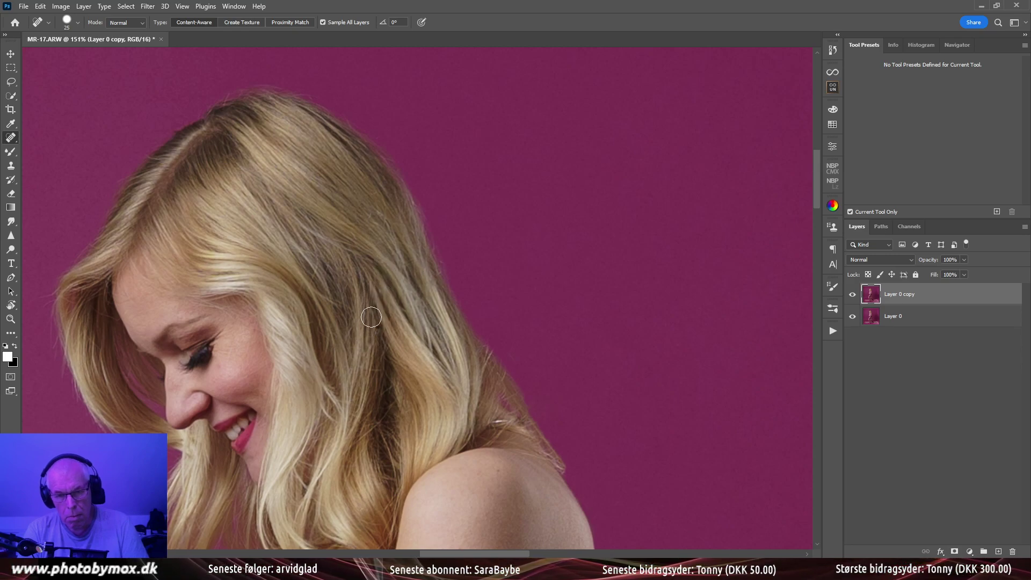
{"action": "mouse_move", "coordinate": [314, 249]}
{"action": "left_mouse_down"}
{"action": "mouse_move", "coordinate": [316, 282]}
{"action": "mouse_move", "coordinate": [299, 293]}
{"action": "left_mouse_up"}
{"action": "left_click_drag", "start_coordinate": [326, 261], "coordinate": [315, 274]}
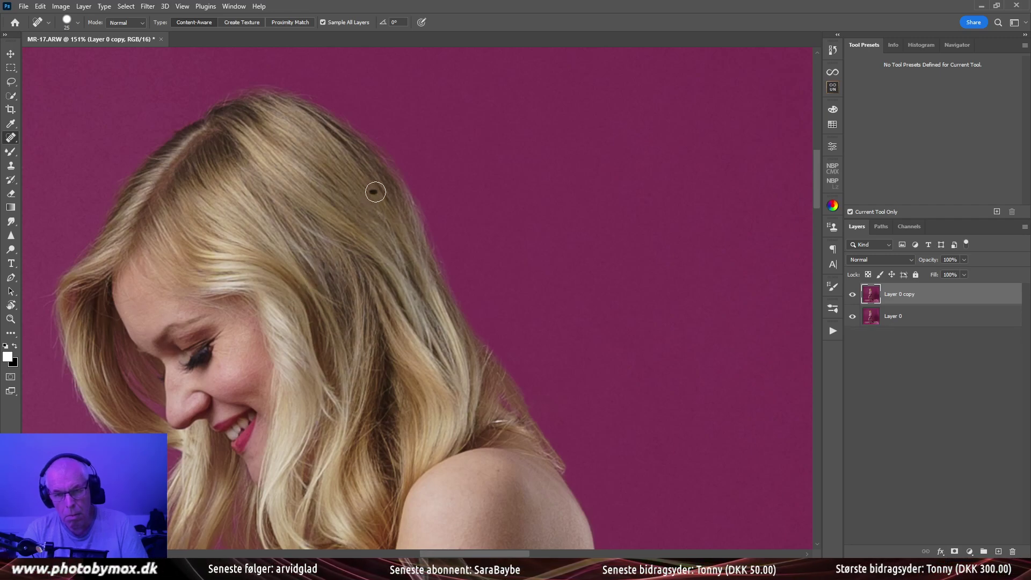
Heal the crossing strands and dark gaps in the lower hair beside the shoulder and below the jaw with the Spot Healing Brush
{"action": "scroll", "coordinate": [368, 182], "scroll_direction": "down", "scroll_amount": 5}
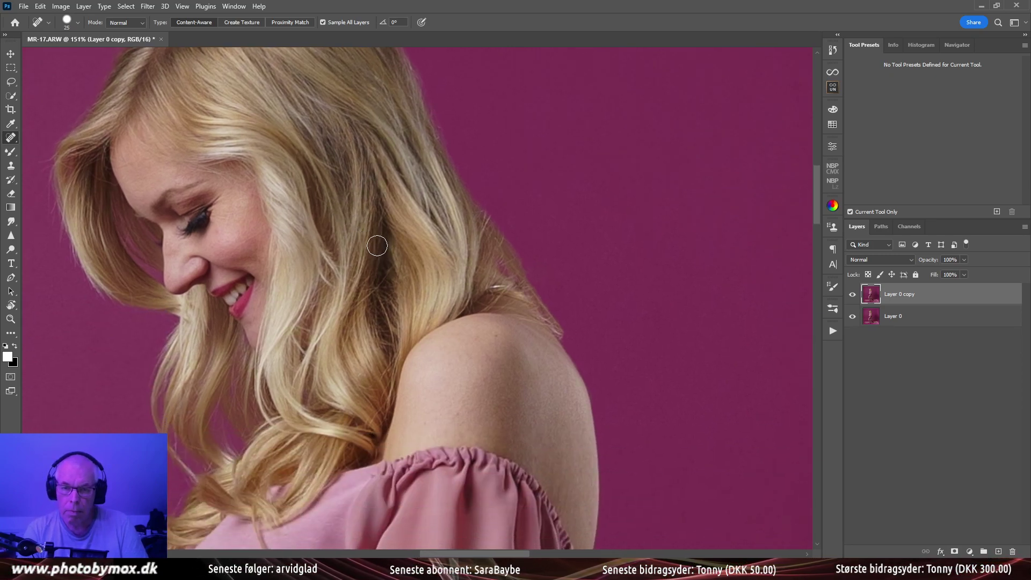
{"action": "mouse_move", "coordinate": [382, 239]}
{"action": "left_mouse_down"}
{"action": "mouse_move", "coordinate": [388, 270]}
{"action": "mouse_move", "coordinate": [346, 306]}
{"action": "mouse_move", "coordinate": [367, 283]}
{"action": "left_mouse_up"}
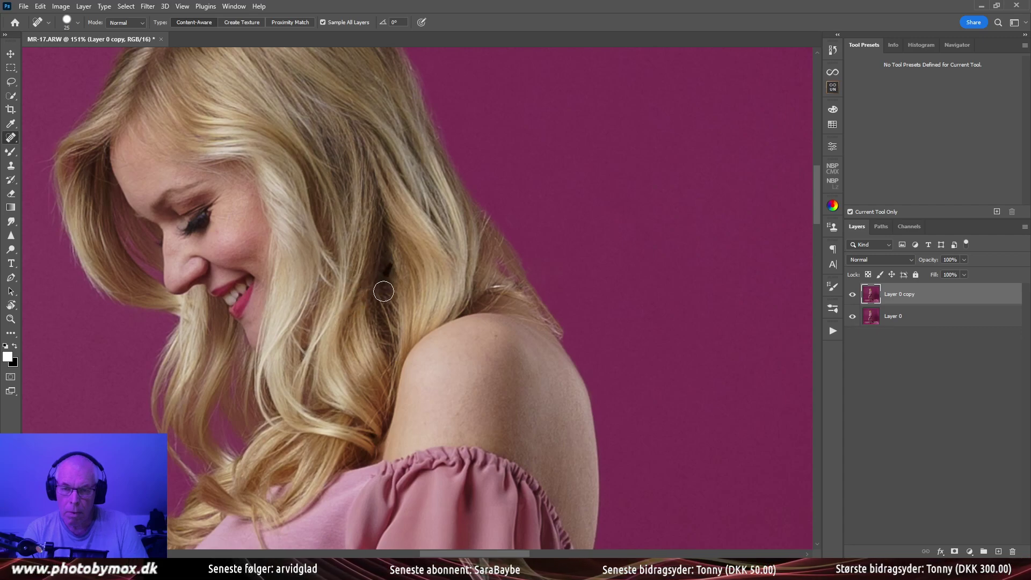
{"action": "scroll", "coordinate": [378, 274], "scroll_direction": "down", "scroll_amount": 3}
{"action": "left_click_drag", "start_coordinate": [369, 291], "coordinate": [379, 272]}
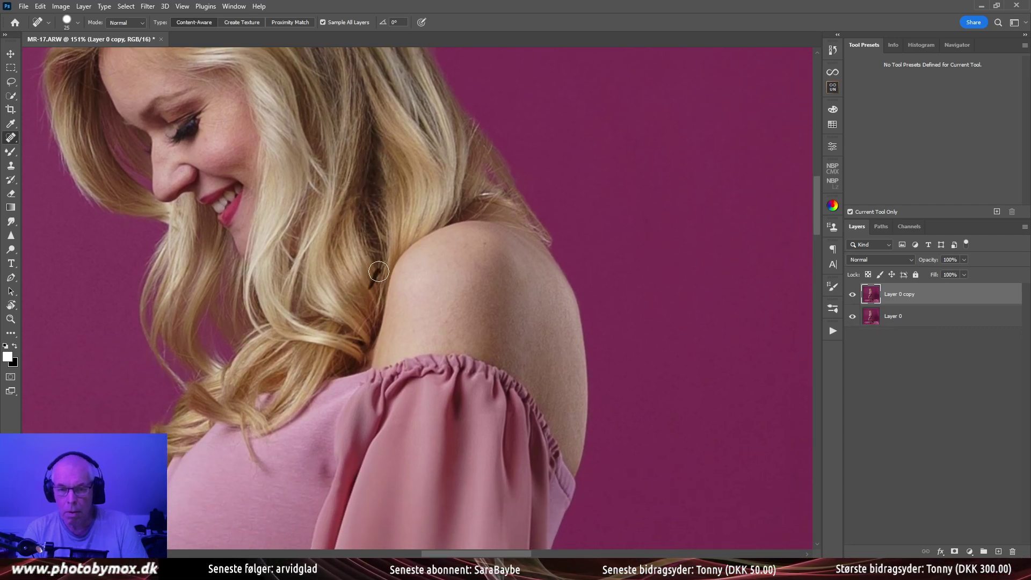
{"action": "mouse_move", "coordinate": [367, 306]}
{"action": "left_mouse_down"}
{"action": "mouse_move", "coordinate": [356, 333]}
{"action": "mouse_move", "coordinate": [362, 352]}
{"action": "mouse_move", "coordinate": [340, 357]}
{"action": "left_mouse_up"}
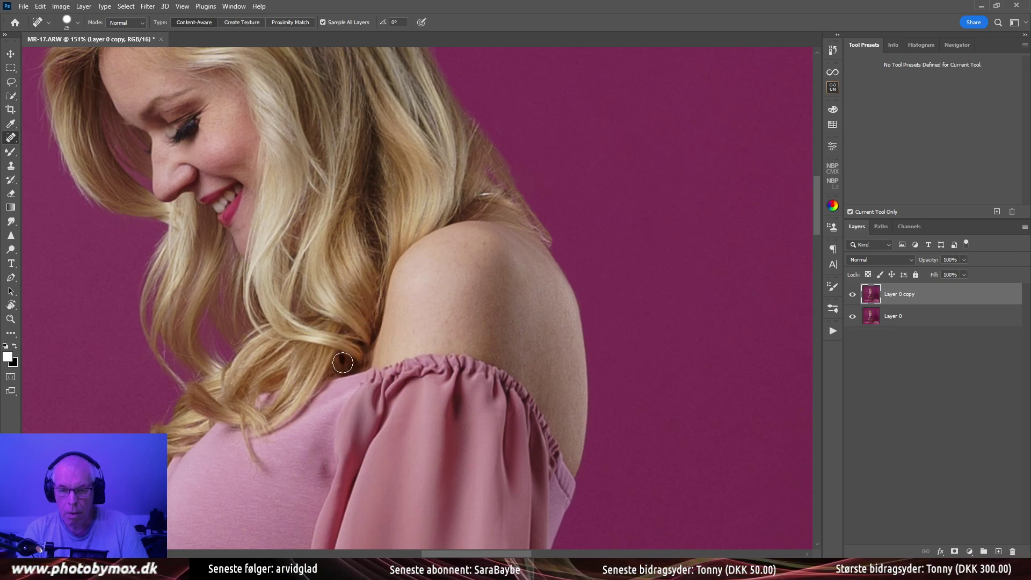
{"action": "left_click_drag", "start_coordinate": [324, 259], "coordinate": [356, 334]}
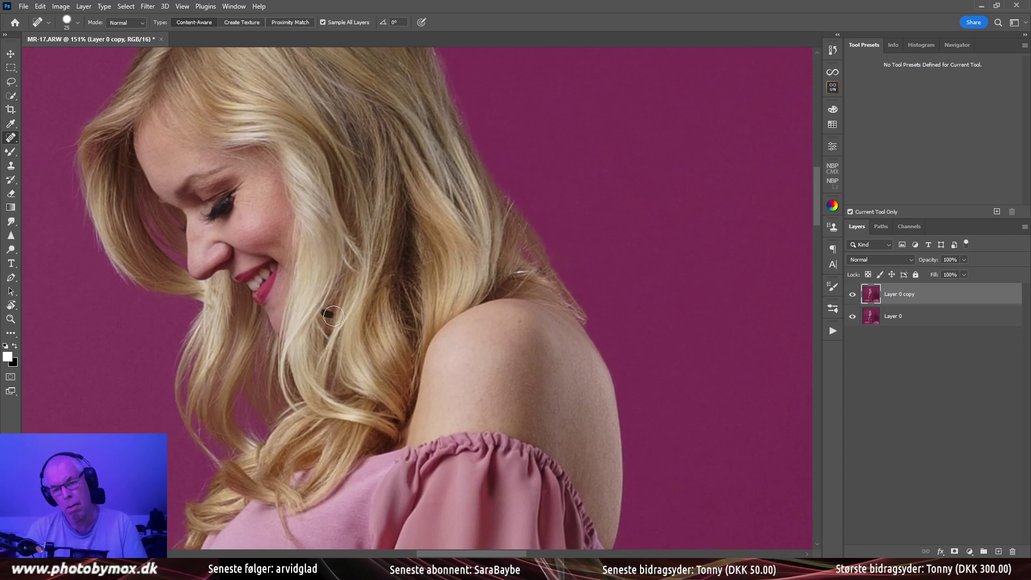
{"action": "left_click_drag", "start_coordinate": [318, 322], "coordinate": [325, 329]}
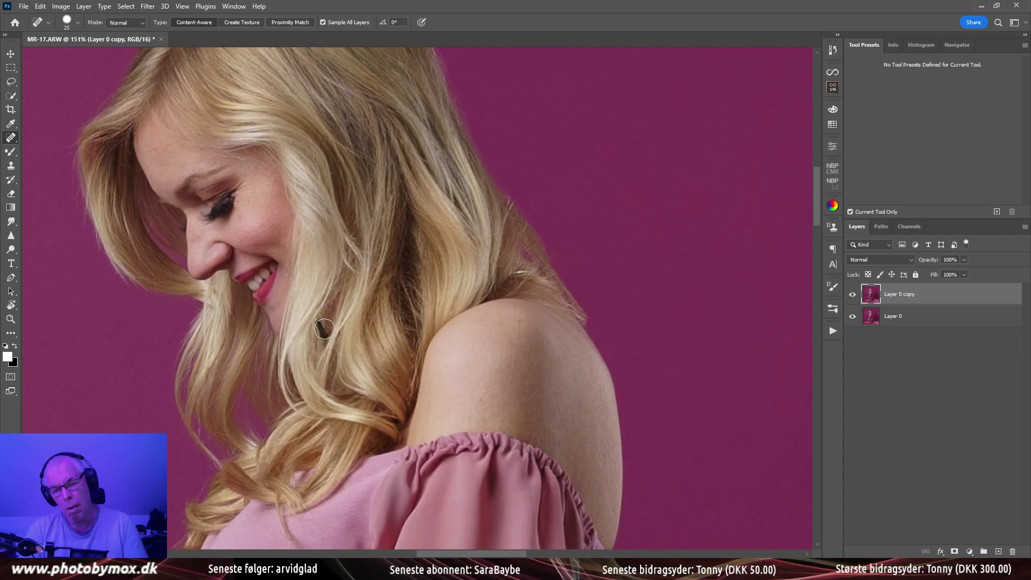
Heal the stray hairs sticking out into the backdrop along the crown and front edge of the hair
{"action": "scroll", "coordinate": [379, 304], "scroll_direction": "up", "scroll_amount": 5}
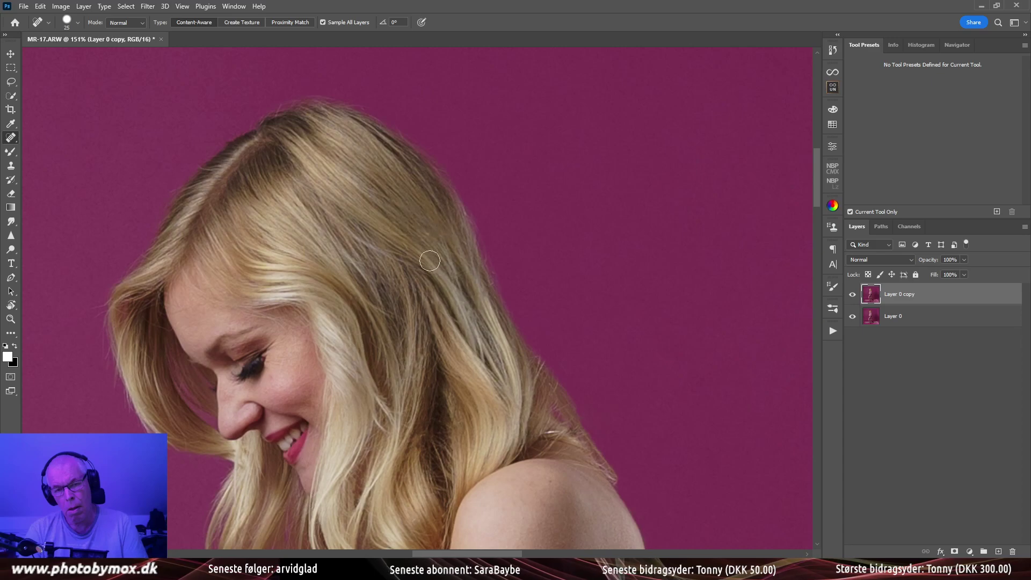
{"action": "scroll", "coordinate": [430, 261], "scroll_direction": "up", "scroll_amount": 3}
{"action": "scroll", "coordinate": [430, 261], "scroll_direction": "left", "scroll_amount": 4}
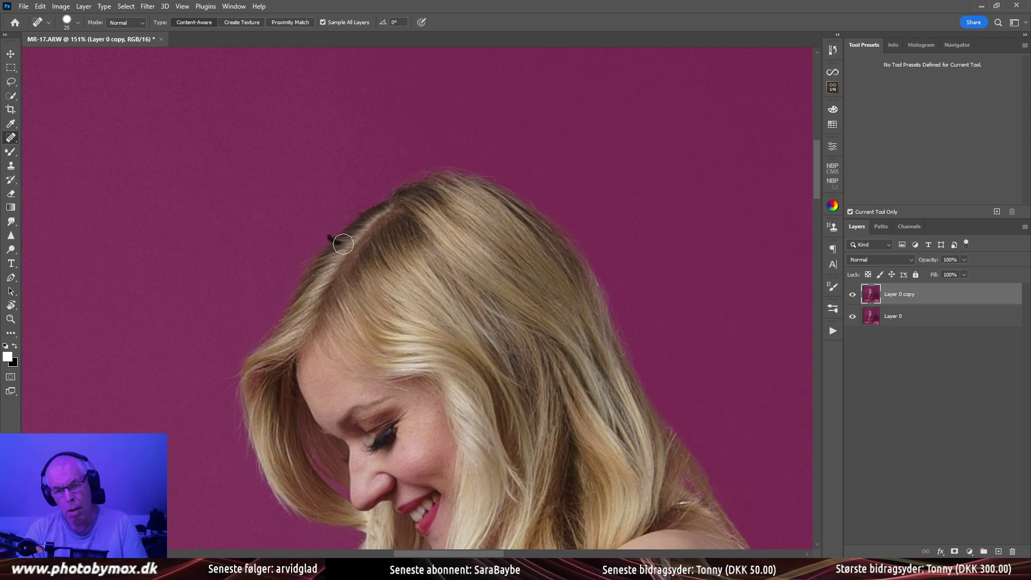
{"action": "scroll", "coordinate": [348, 283], "scroll_direction": "down", "scroll_amount": 4}
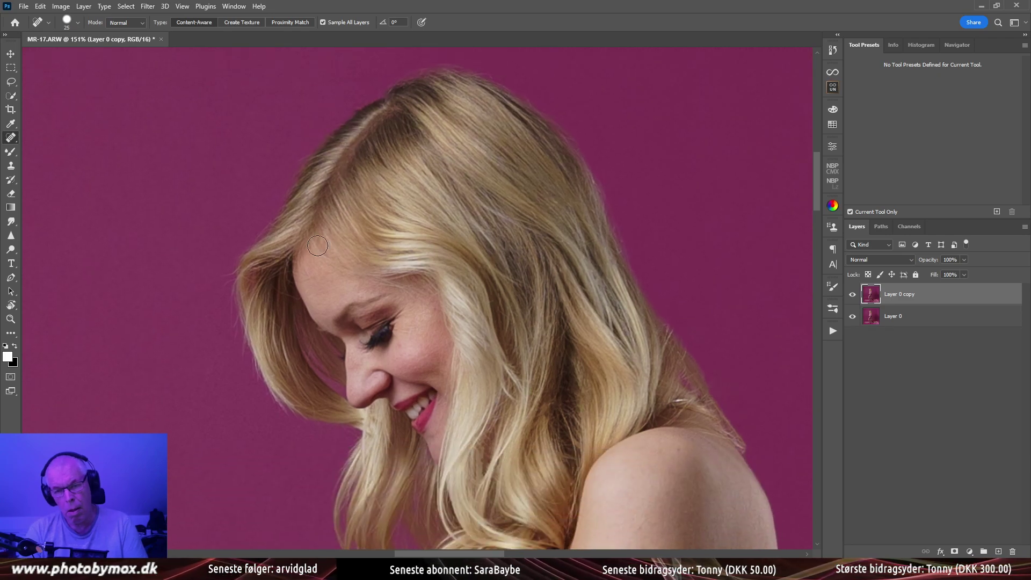
{"action": "left_click_drag", "start_coordinate": [232, 282], "coordinate": [231, 282]}
{"action": "left_click", "coordinate": [224, 286]}
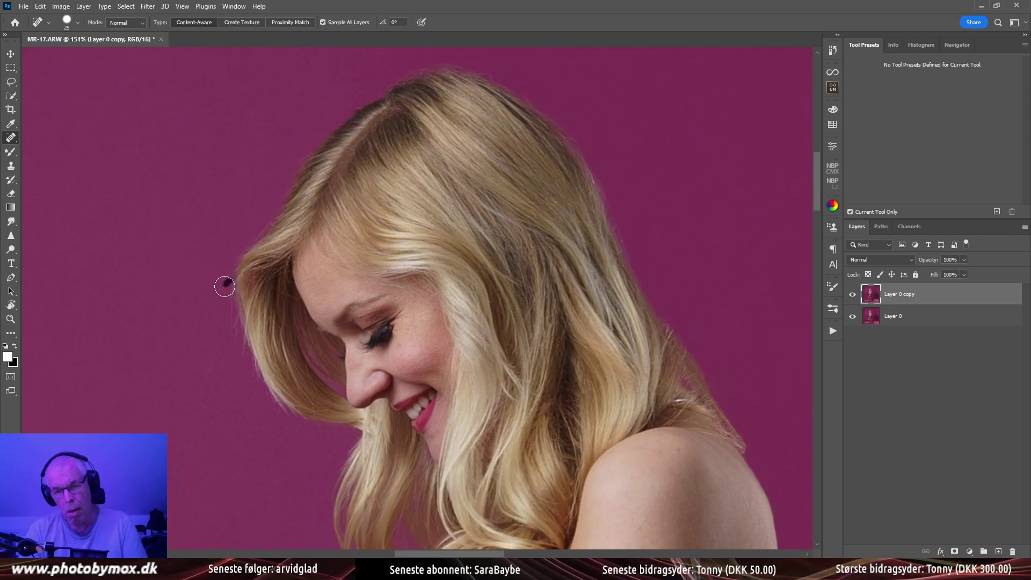
{"action": "left_click_drag", "start_coordinate": [231, 317], "coordinate": [233, 315]}
{"action": "left_click", "coordinate": [233, 330]}
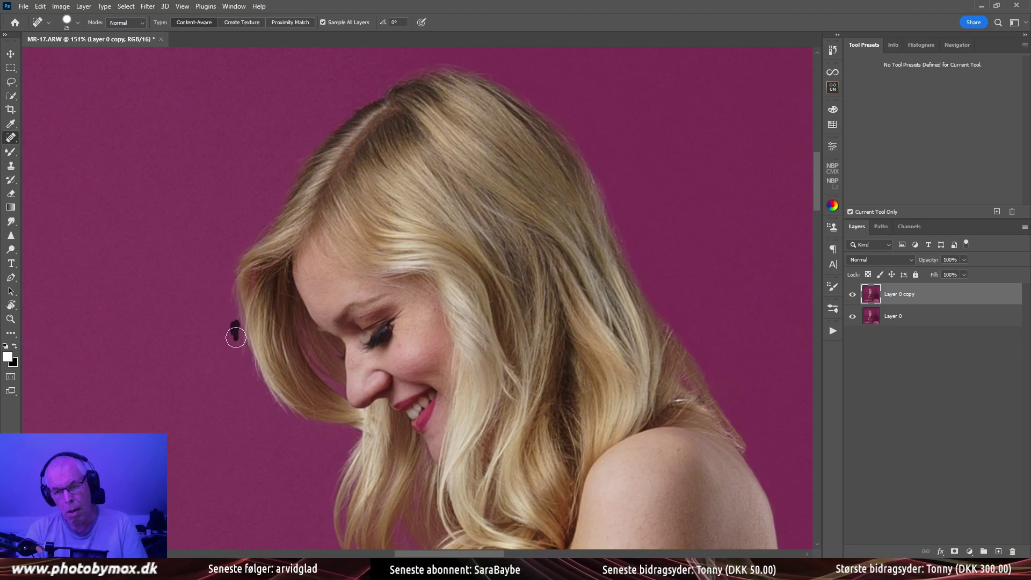
{"action": "left_click_drag", "start_coordinate": [251, 396], "coordinate": [226, 334]}
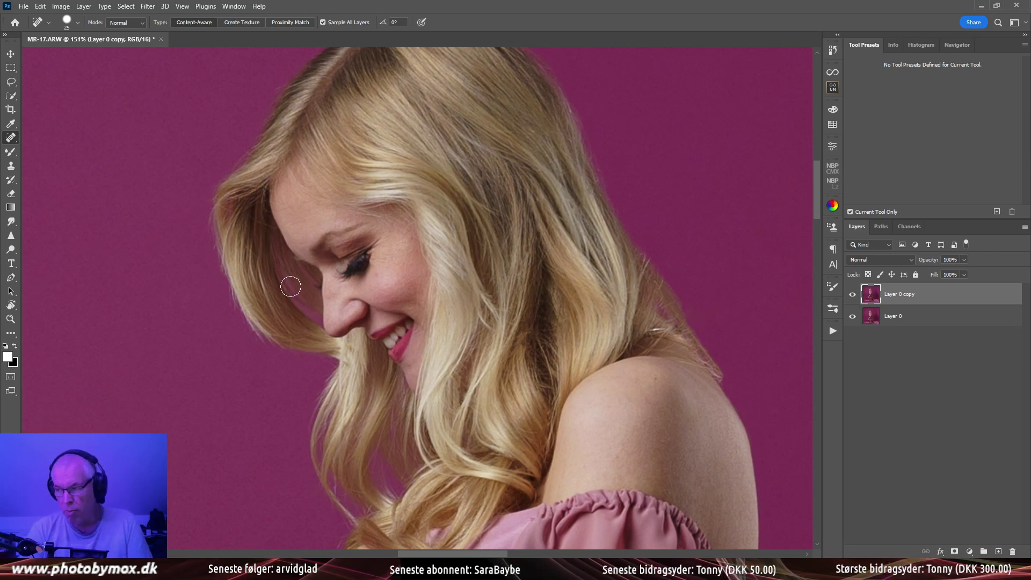
Heal the spot on the skin beside the eye and the stray hairs around the hair tips at the chest
{"action": "left_click_drag", "start_coordinate": [354, 337], "coordinate": [337, 329]}
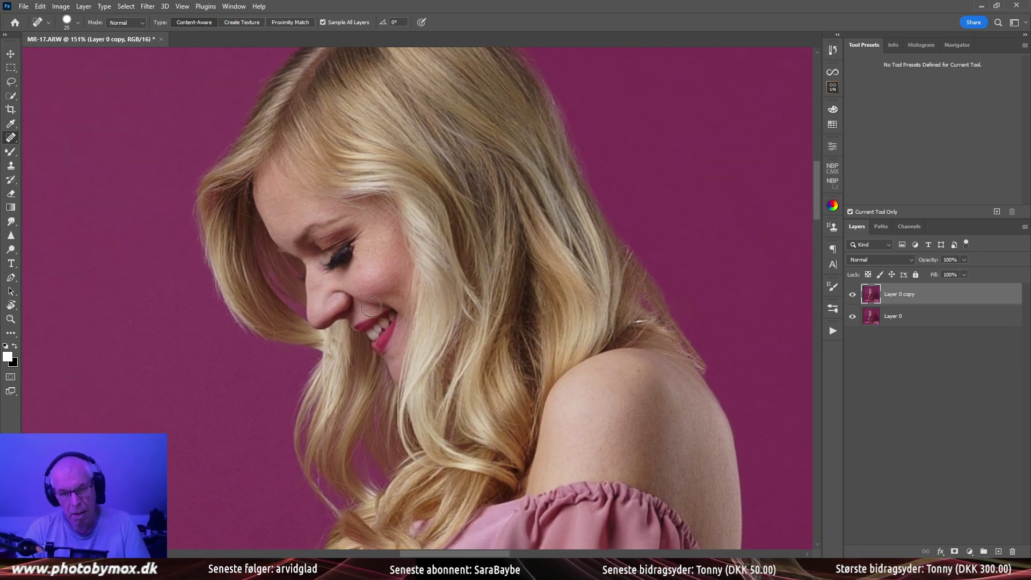
{"action": "mouse_move", "coordinate": [402, 268]}
{"action": "left_mouse_down"}
{"action": "mouse_move", "coordinate": [376, 236]}
{"action": "mouse_move", "coordinate": [392, 217]}
{"action": "left_mouse_up"}
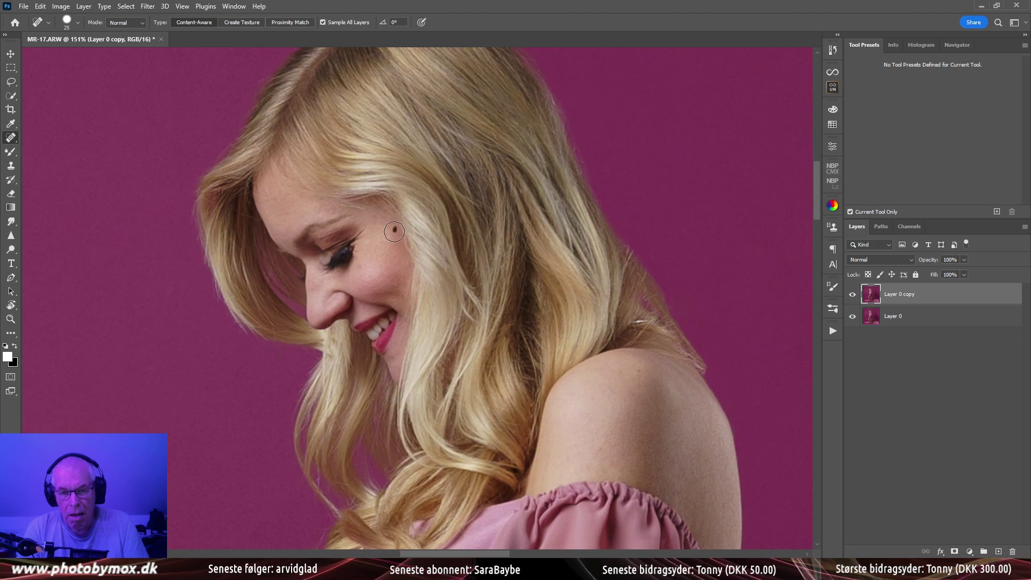
{"action": "left_click_drag", "start_coordinate": [395, 231], "coordinate": [395, 231]}
{"action": "scroll", "coordinate": [395, 258], "scroll_direction": "down", "scroll_amount": 6}
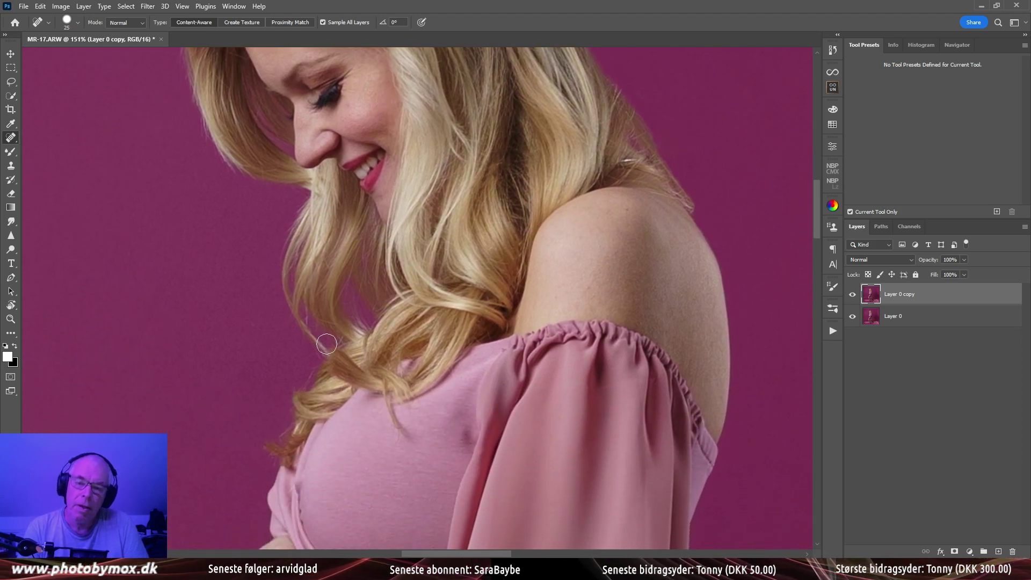
{"action": "scroll", "coordinate": [327, 343], "scroll_direction": "down", "scroll_amount": 4}
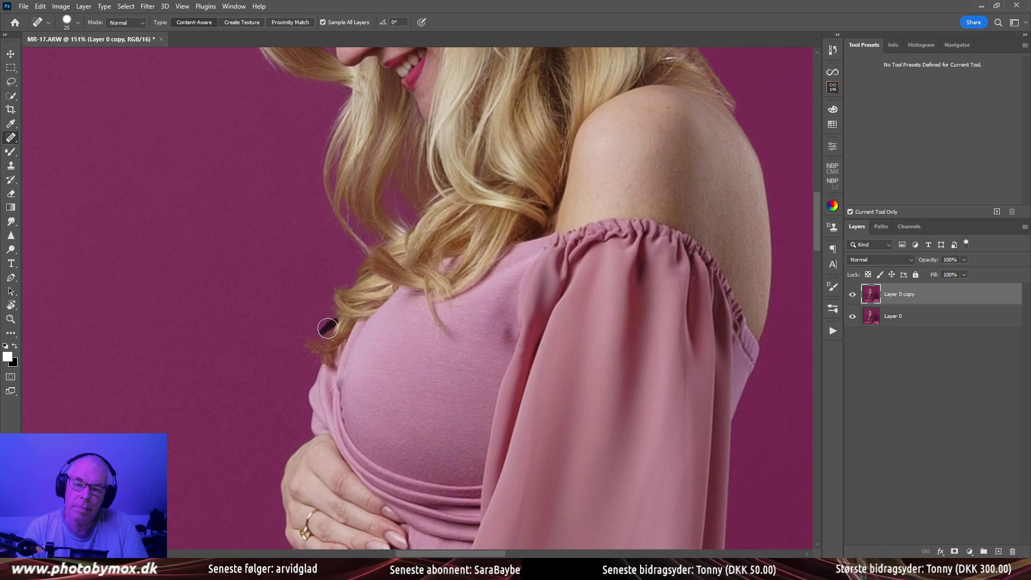
{"action": "left_click_drag", "start_coordinate": [328, 328], "coordinate": [328, 328]}
{"action": "left_click_drag", "start_coordinate": [333, 307], "coordinate": [334, 362]}
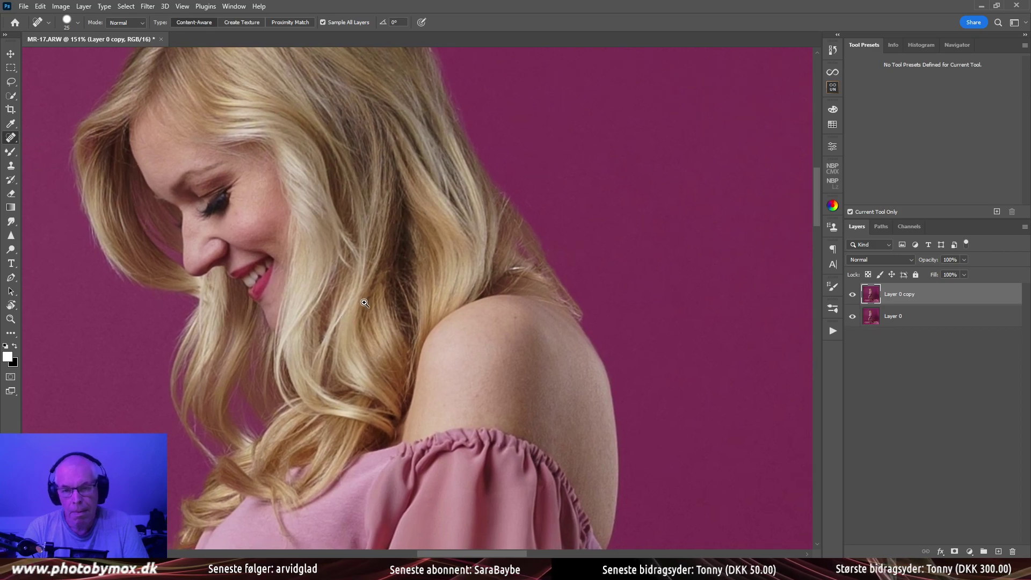
Examine the whole figure, the dress and the fabric on the floor for remaining areas to retouch
{"action": "left_click_drag", "start_coordinate": [365, 299], "coordinate": [389, 263]}
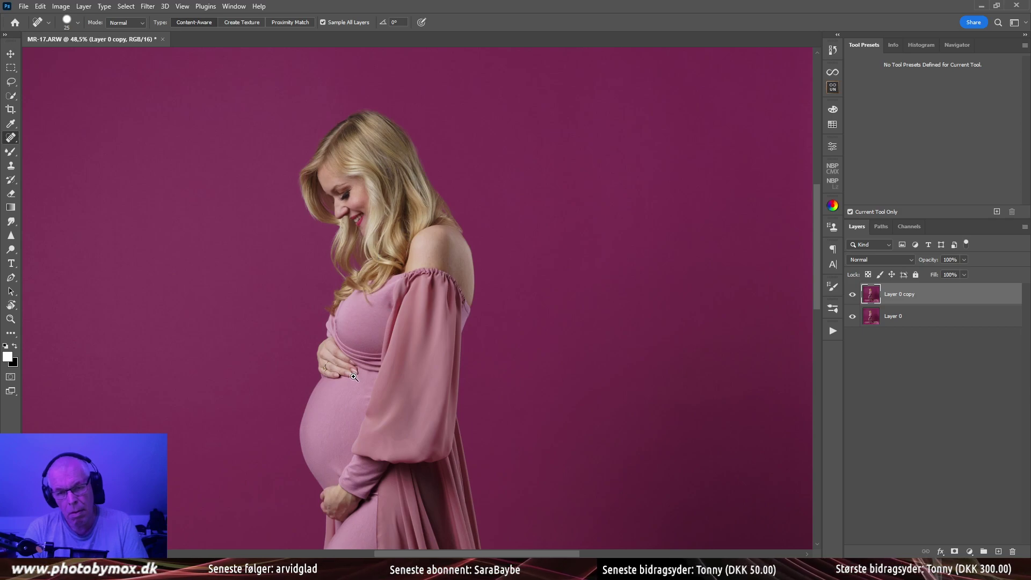
{"action": "left_click_drag", "start_coordinate": [390, 384], "coordinate": [436, 142]}
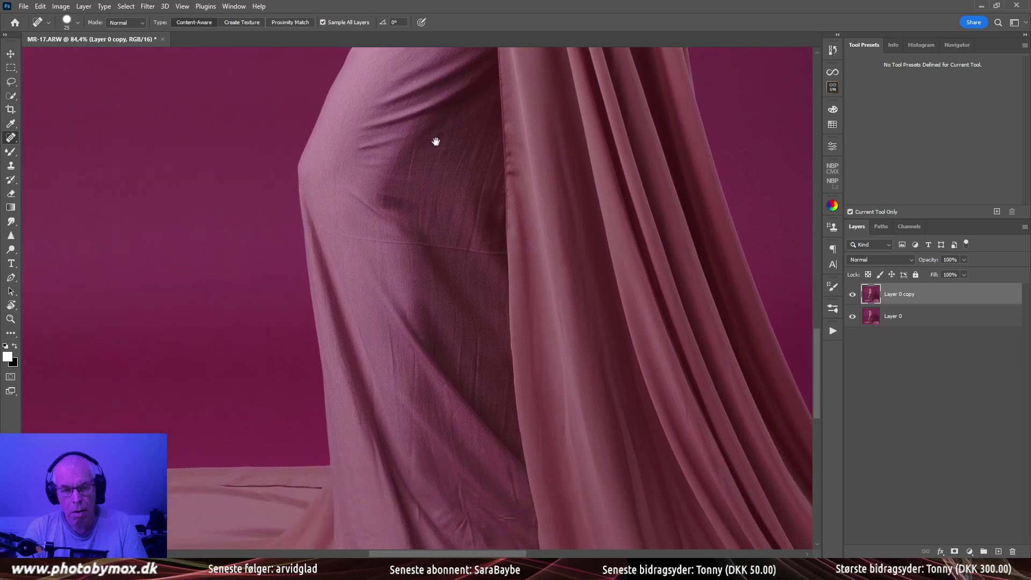
{"action": "scroll", "coordinate": [435, 141], "scroll_direction": "down", "scroll_amount": 10}
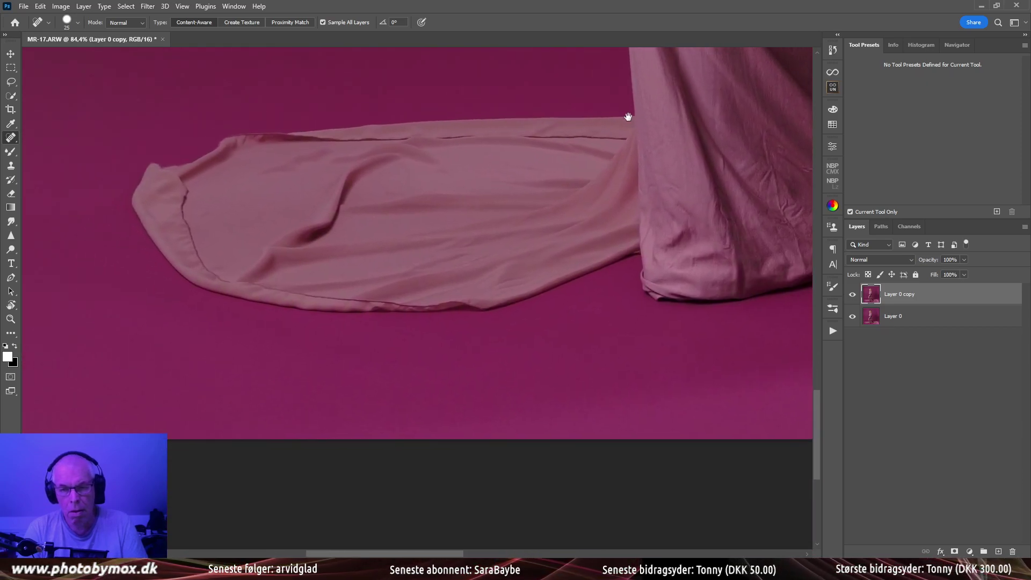
{"action": "scroll", "coordinate": [493, 267], "scroll_direction": "up", "scroll_amount": 10}
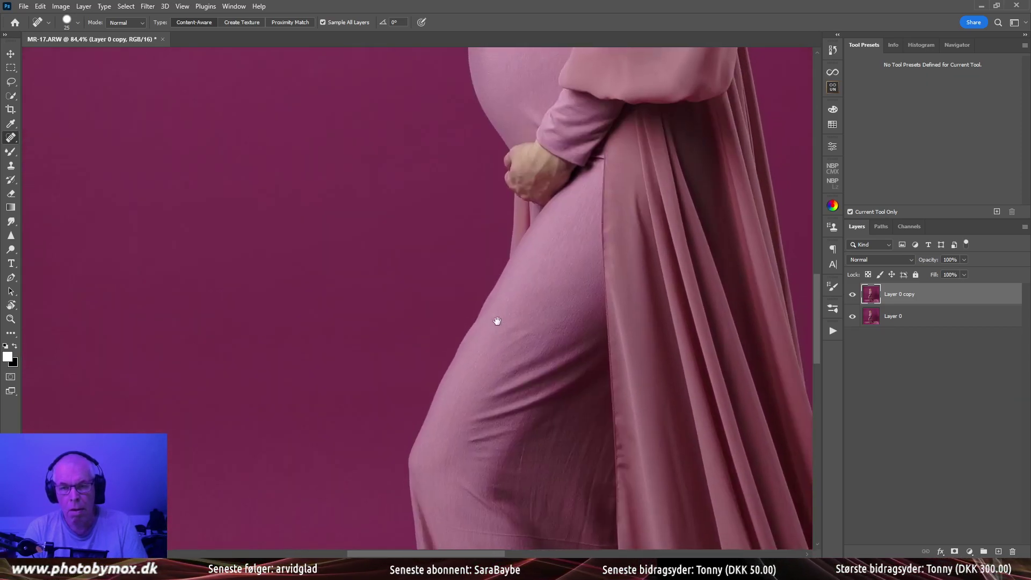
{"action": "scroll", "coordinate": [497, 321], "scroll_direction": "up", "scroll_amount": 10}
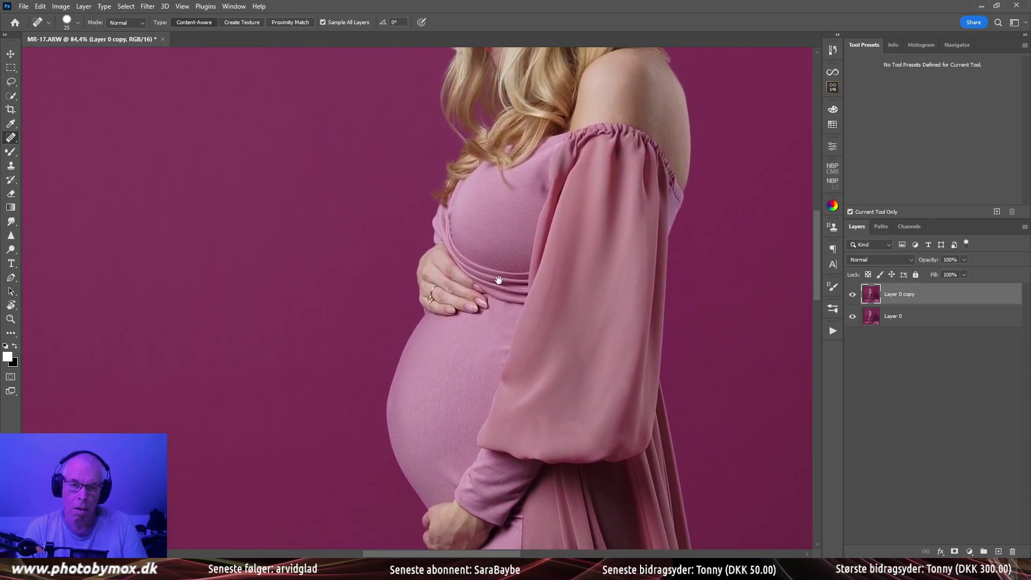
{"action": "scroll", "coordinate": [498, 280], "scroll_direction": "up", "scroll_amount": 6}
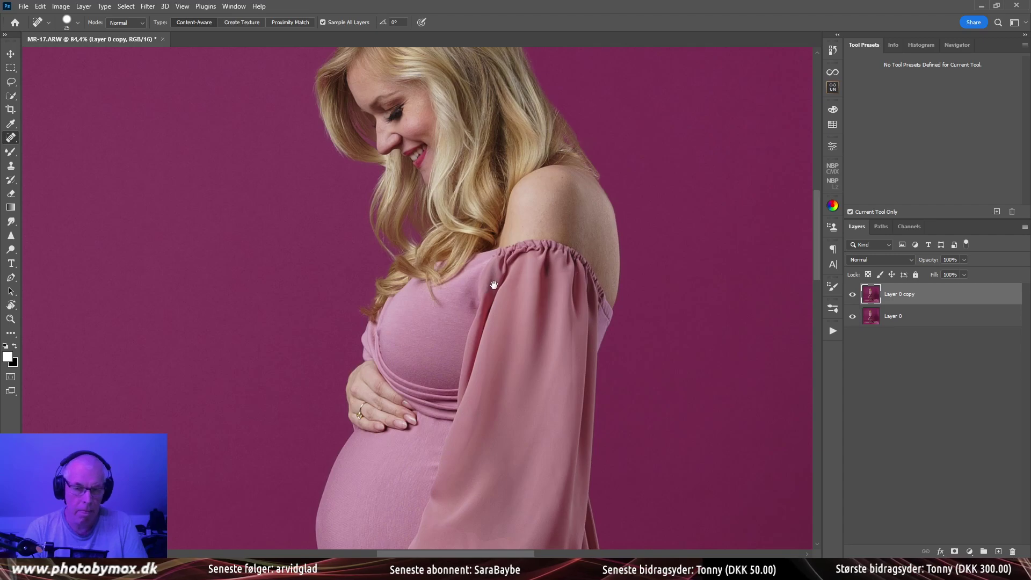
{"action": "scroll", "coordinate": [500, 290], "scroll_direction": "up", "scroll_amount": 2}
{"action": "left_click_drag", "start_coordinate": [533, 306], "coordinate": [478, 305]}
{"action": "left_click_drag", "start_coordinate": [524, 383], "coordinate": [578, 382]}
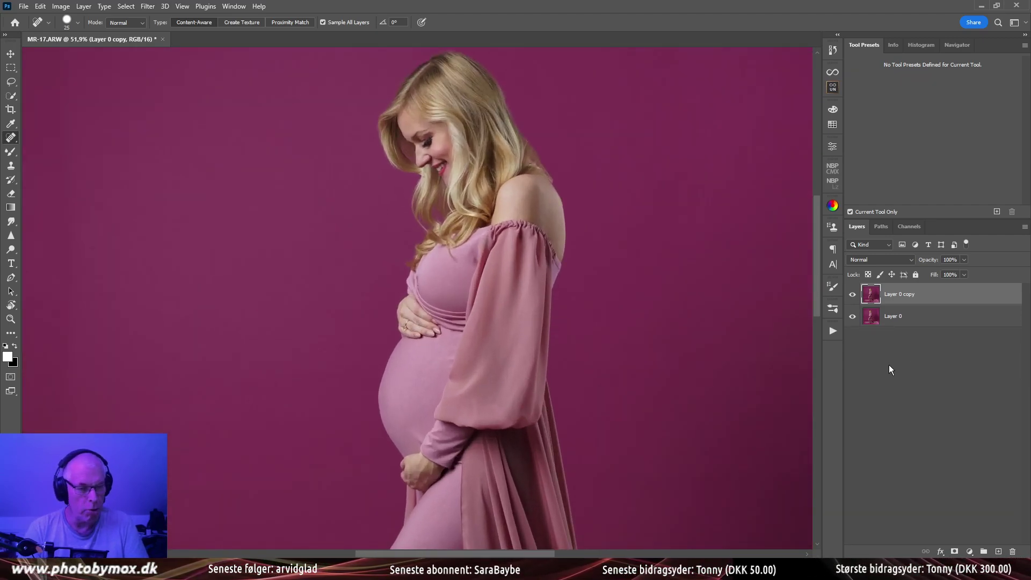
{"action": "scroll", "coordinate": [425, 410], "scroll_direction": "up", "scroll_amount": 2}
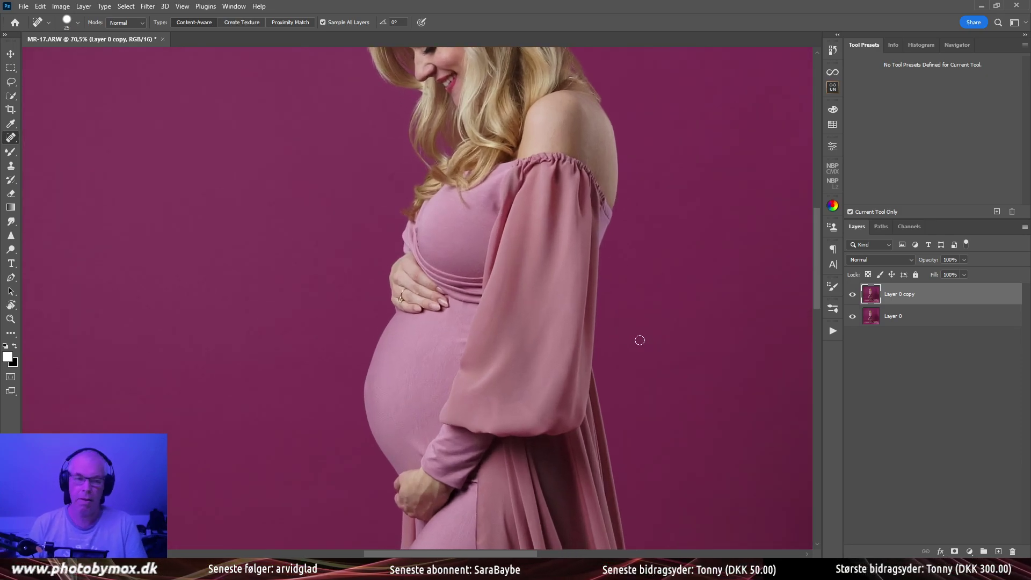
Run the MOX FS ACR (16 bit) frequency separation action, setting the noise reduction Detail to 0 in Camera Raw
{"action": "left_click", "coordinate": [831, 331]}
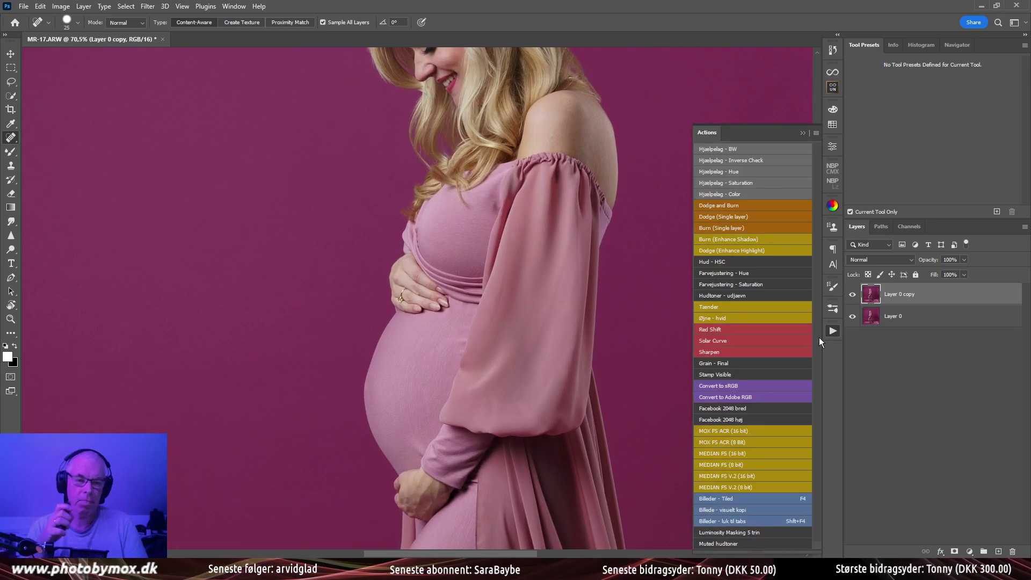
{"action": "left_click", "coordinate": [738, 431]}
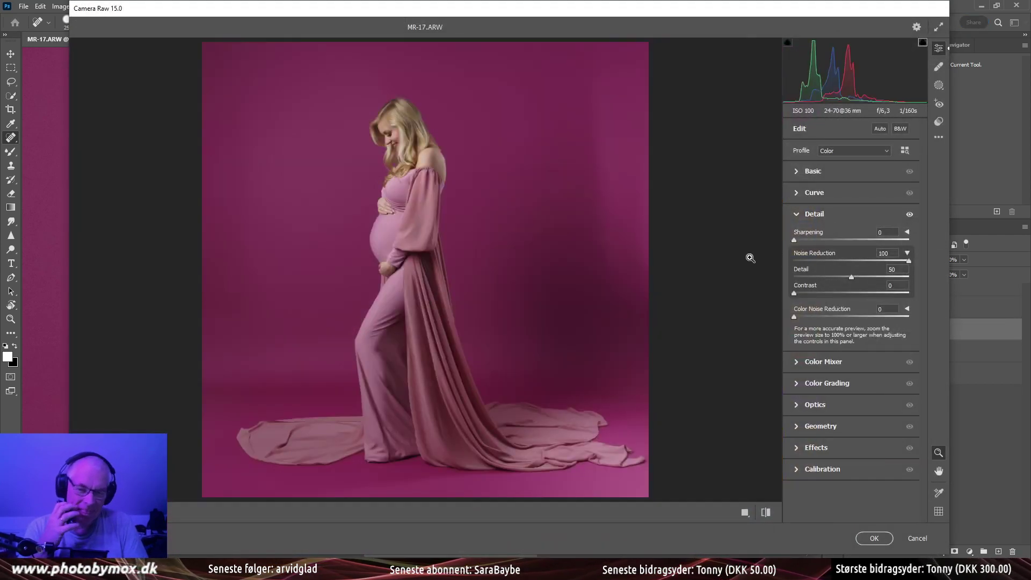
{"action": "left_click", "coordinate": [414, 235]}
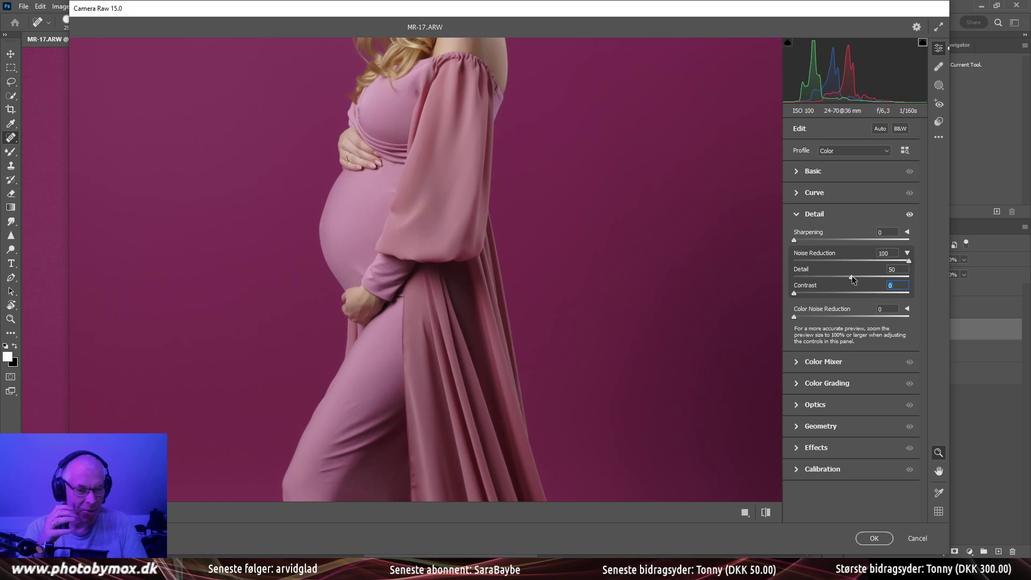
{"action": "left_click_drag", "start_coordinate": [851, 277], "coordinate": [830, 274]}
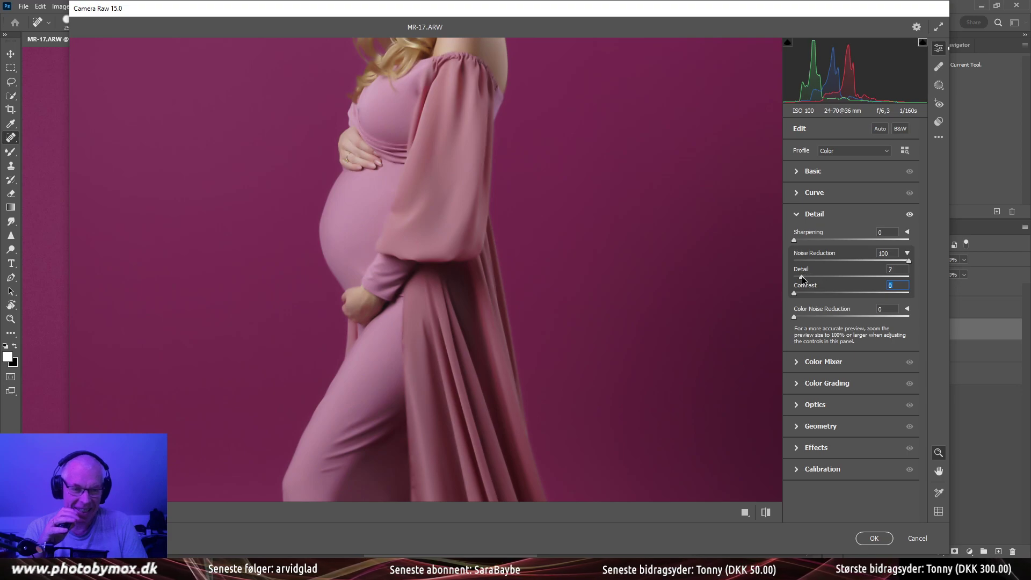
{"action": "left_click_drag", "start_coordinate": [803, 278], "coordinate": [764, 298]}
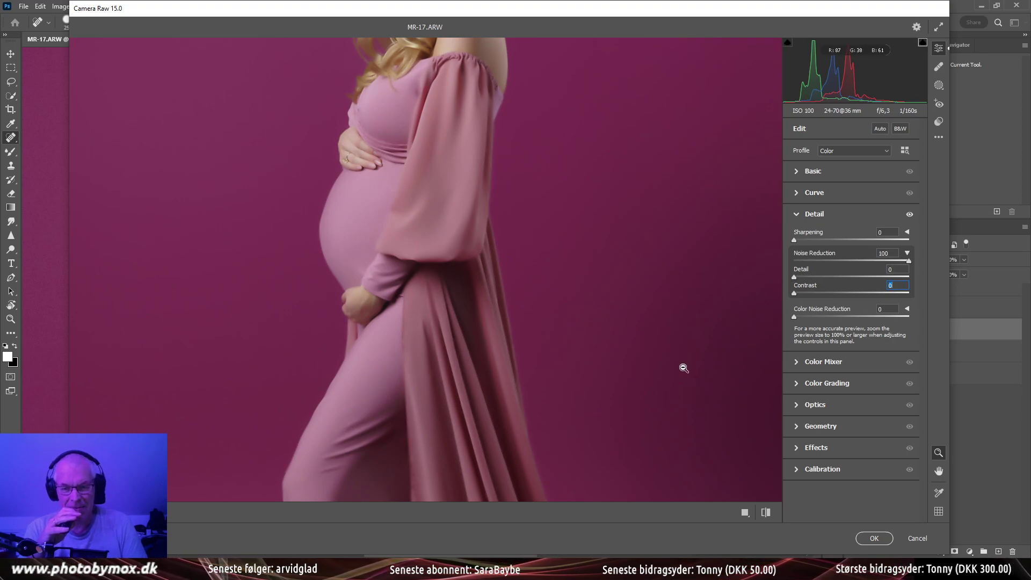
{"action": "left_click", "coordinate": [874, 539]}
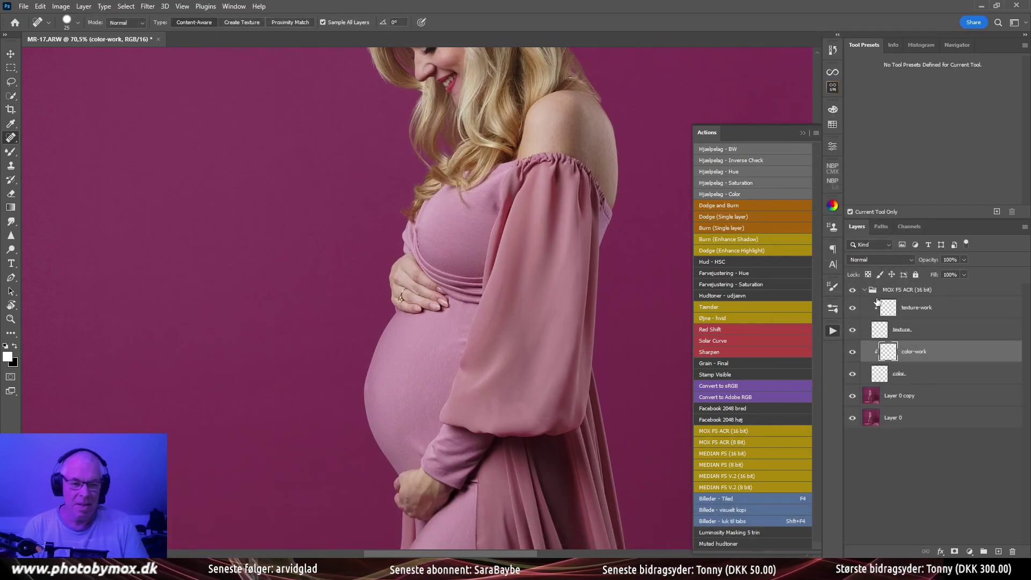
On the texture-work layer, use the Patch Tool to clean small fabric flaws on the dress over the thigh, deselecting after each patch
{"action": "left_click", "coordinate": [888, 313]}
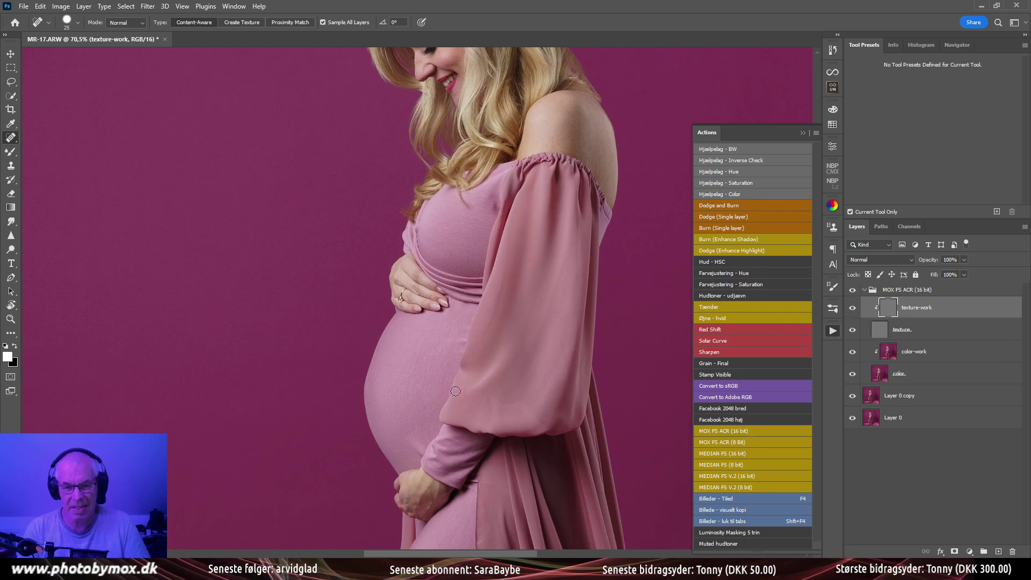
{"action": "key", "text": "shift+j"}
{"action": "key", "text": "shift+j"}
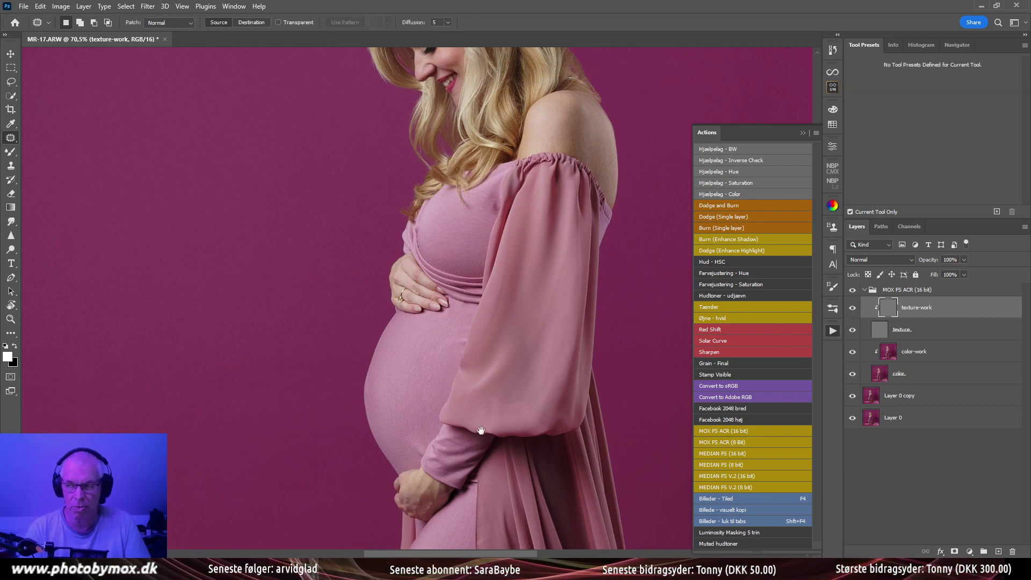
{"action": "left_click_drag", "start_coordinate": [478, 430], "coordinate": [469, 336]}
{"action": "mouse_move", "coordinate": [430, 453]}
{"action": "left_mouse_down"}
{"action": "mouse_move", "coordinate": [455, 475]}
{"action": "mouse_move", "coordinate": [504, 346]}
{"action": "left_mouse_up"}
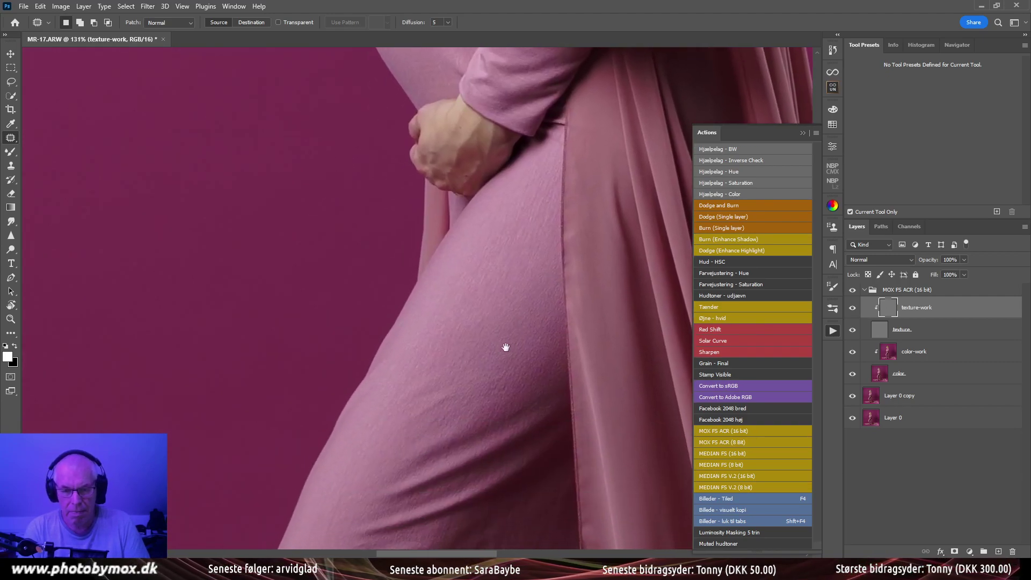
{"action": "mouse_move", "coordinate": [437, 373]}
{"action": "left_mouse_down"}
{"action": "mouse_move", "coordinate": [461, 382]}
{"action": "mouse_move", "coordinate": [446, 392]}
{"action": "mouse_move", "coordinate": [512, 297]}
{"action": "mouse_move", "coordinate": [541, 213]}
{"action": "mouse_move", "coordinate": [481, 274]}
{"action": "mouse_move", "coordinate": [513, 245]}
{"action": "mouse_move", "coordinate": [486, 266]}
{"action": "left_mouse_up"}
{"action": "left_click", "coordinate": [438, 389]}
{"action": "scroll", "coordinate": [456, 290], "scroll_direction": "down", "scroll_amount": 3}
{"action": "mouse_move", "coordinate": [398, 272]}
{"action": "left_mouse_down"}
{"action": "mouse_move", "coordinate": [384, 327]}
{"action": "mouse_move", "coordinate": [406, 283]}
{"action": "mouse_move", "coordinate": [369, 409]}
{"action": "mouse_move", "coordinate": [390, 365]}
{"action": "mouse_move", "coordinate": [374, 382]}
{"action": "left_mouse_up"}
{"action": "key", "text": "ctrl+d"}
{"action": "mouse_move", "coordinate": [484, 333]}
{"action": "left_mouse_down"}
{"action": "mouse_move", "coordinate": [448, 404]}
{"action": "mouse_move", "coordinate": [446, 439]}
{"action": "mouse_move", "coordinate": [483, 351]}
{"action": "mouse_move", "coordinate": [446, 375]}
{"action": "left_mouse_up"}
{"action": "key", "text": "ctrl+d"}
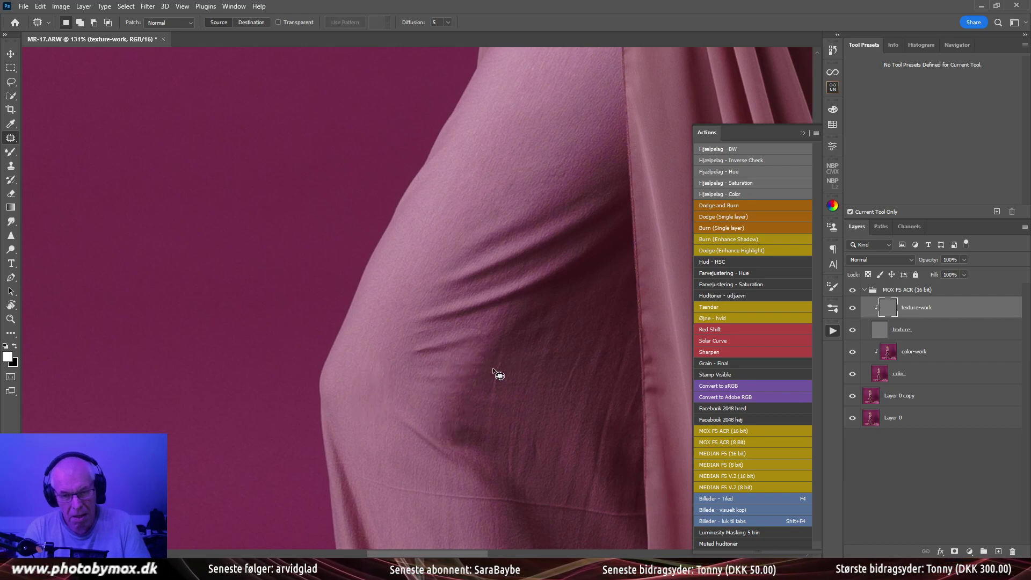
Patch the short creases in the shadowed fabric behind the knee on the texture-work layer, deselecting between repairs
{"action": "left_click_drag", "start_coordinate": [514, 320], "coordinate": [514, 354]}
{"action": "key", "text": "ctrl+d"}
{"action": "left_click_drag", "start_coordinate": [529, 393], "coordinate": [539, 348]}
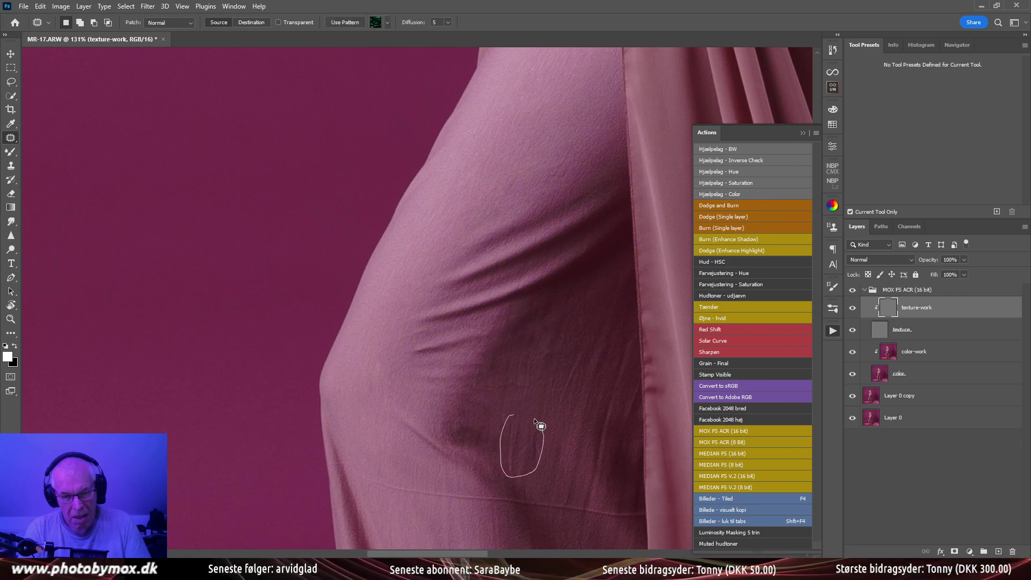
{"action": "left_click_drag", "start_coordinate": [534, 418], "coordinate": [514, 415]}
{"action": "left_click_drag", "start_coordinate": [523, 443], "coordinate": [523, 399]}
{"action": "key", "text": "ctrl+d"}
{"action": "left_click_drag", "start_coordinate": [518, 440], "coordinate": [519, 434]}
{"action": "mouse_move", "coordinate": [529, 431]}
{"action": "left_mouse_down"}
{"action": "mouse_move", "coordinate": [497, 383]}
{"action": "mouse_move", "coordinate": [525, 397]}
{"action": "left_mouse_up"}
{"action": "key", "text": "ctrl+d"}
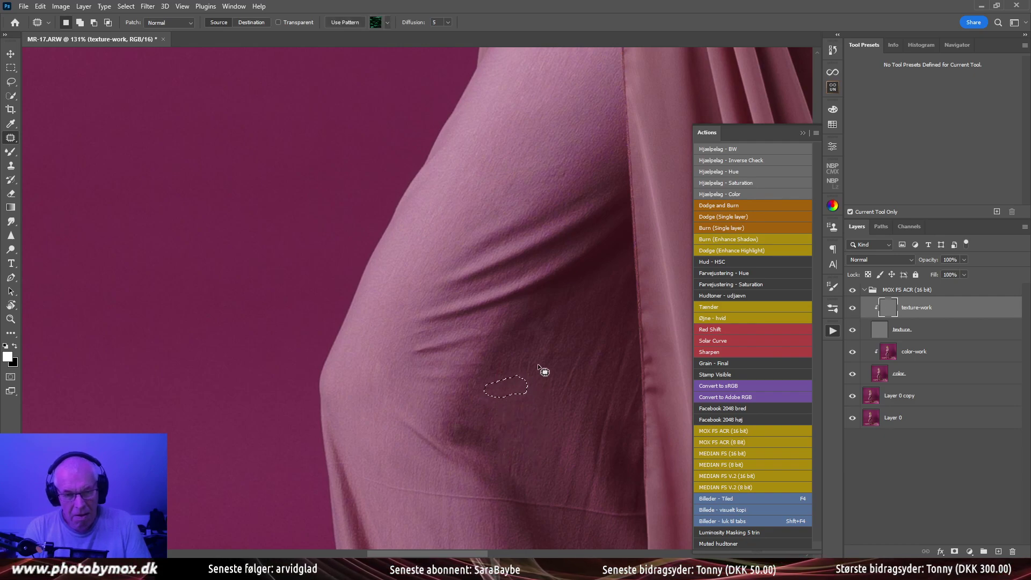
Patch the thin slanted creases in the dress shadow beside the hanging drape's edge
{"action": "mouse_move", "coordinate": [550, 310]}
{"action": "left_mouse_down"}
{"action": "mouse_move", "coordinate": [546, 330]}
{"action": "mouse_move", "coordinate": [578, 357]}
{"action": "left_mouse_up"}
{"action": "key", "text": "ctrl+d"}
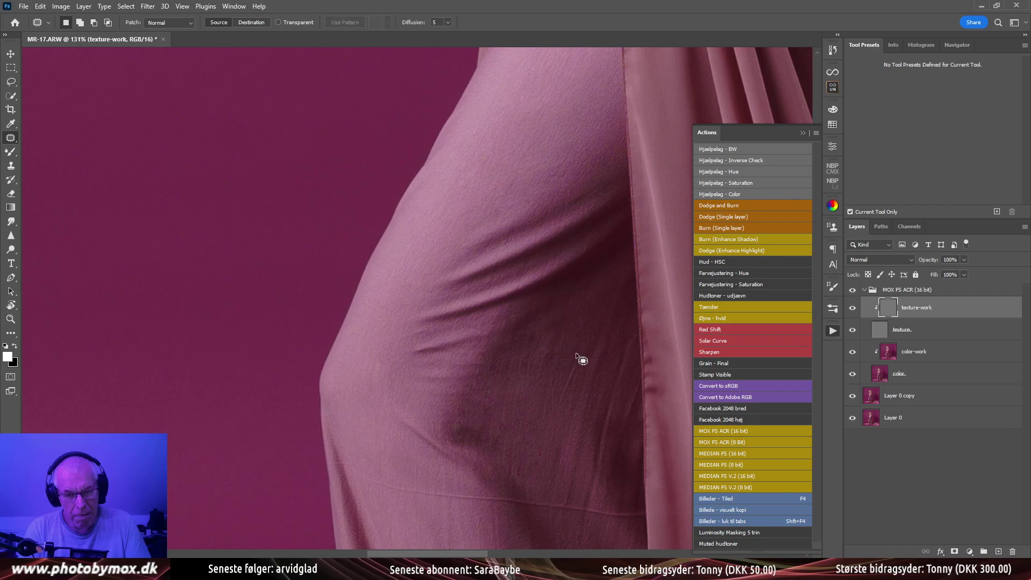
{"action": "left_click_drag", "start_coordinate": [552, 400], "coordinate": [586, 349]}
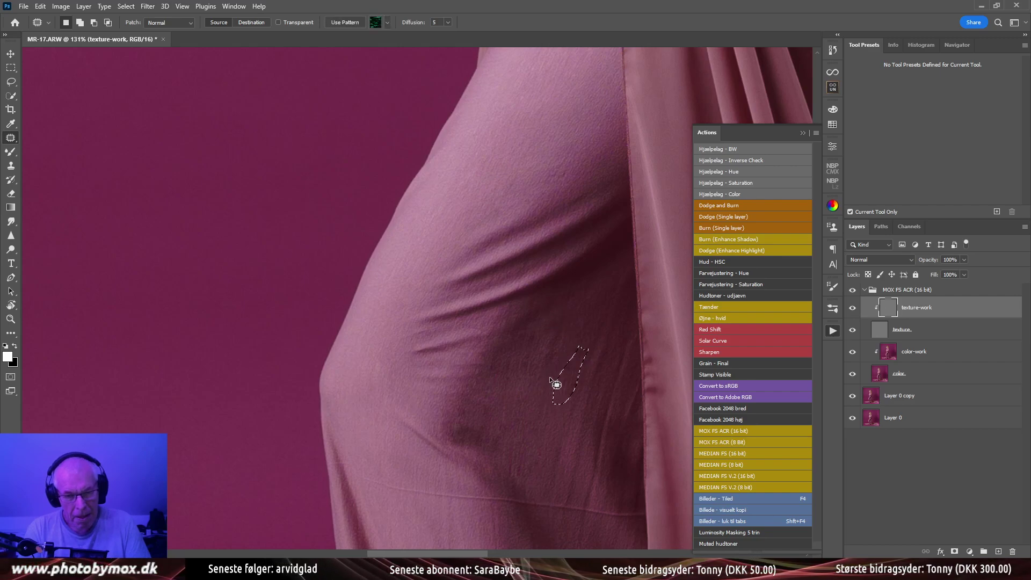
{"action": "left_click_drag", "start_coordinate": [554, 382], "coordinate": [560, 421]}
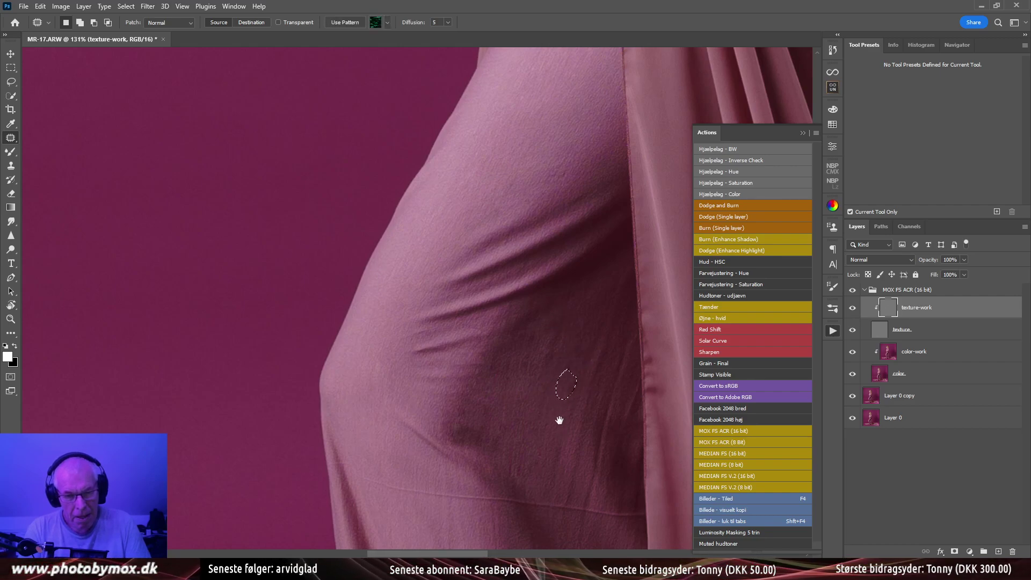
Patch out the long horizontal line across the dress below the knee, section by section up to the drape
{"action": "scroll", "coordinate": [559, 421], "scroll_direction": "down", "scroll_amount": 3}
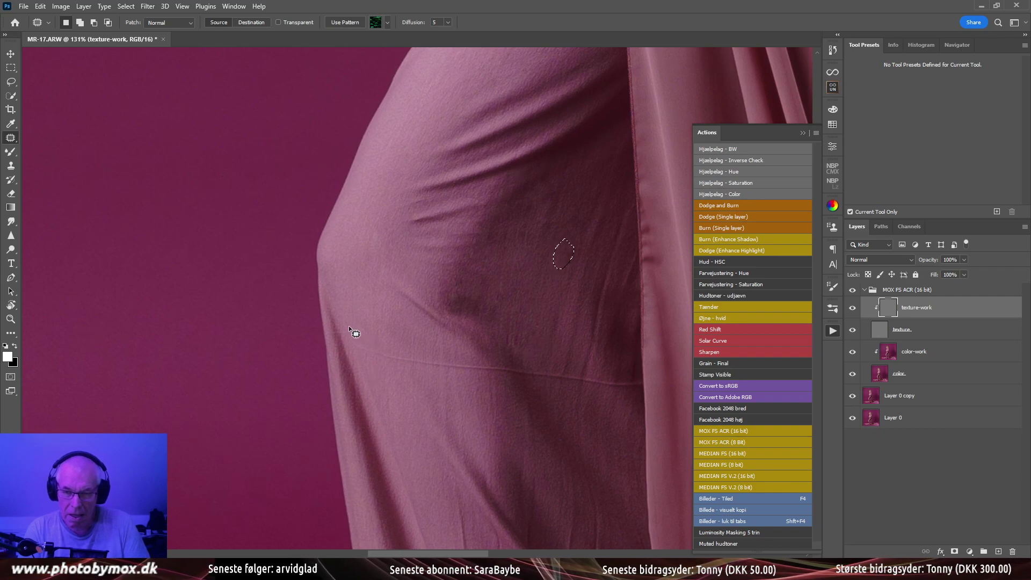
{"action": "left_click_drag", "start_coordinate": [349, 325], "coordinate": [340, 336]}
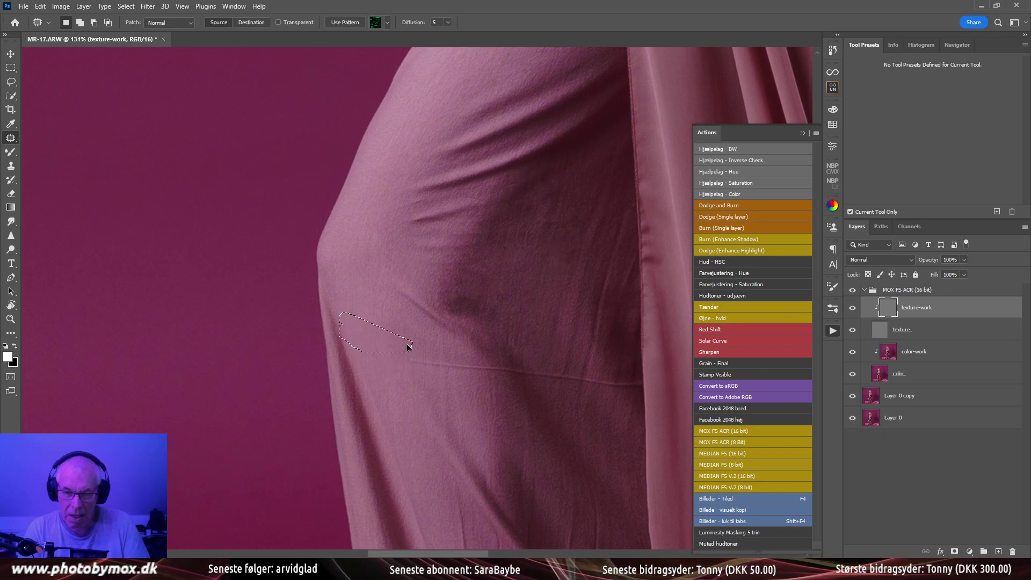
{"action": "left_click_drag", "start_coordinate": [407, 345], "coordinate": [404, 357]}
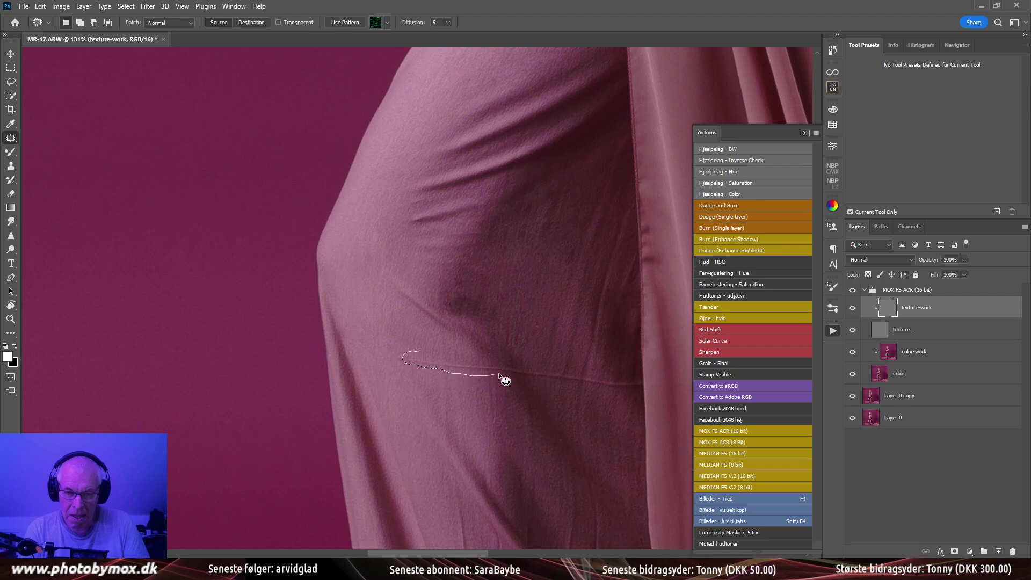
{"action": "left_click_drag", "start_coordinate": [494, 370], "coordinate": [401, 347]}
{"action": "key", "text": "ctrl+d"}
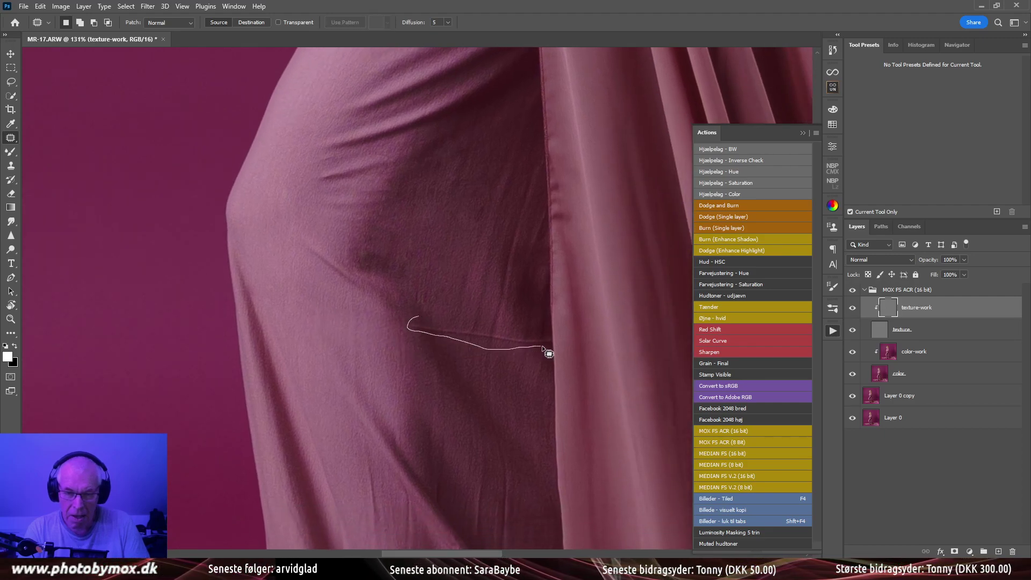
{"action": "mouse_move", "coordinate": [543, 345]}
{"action": "left_mouse_down"}
{"action": "mouse_move", "coordinate": [509, 331]}
{"action": "mouse_move", "coordinate": [490, 369]}
{"action": "left_mouse_up"}
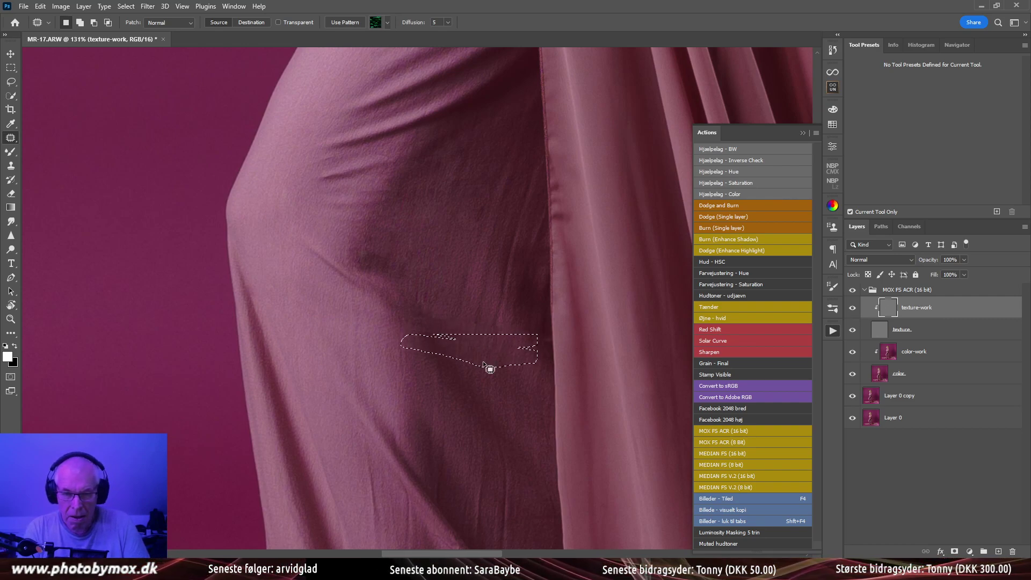
{"action": "key", "text": "ctrl+d"}
Patch the narrow vertical crease in the shadowed fabric above the removed horizontal line and deselect
{"action": "left_click_drag", "start_coordinate": [465, 248], "coordinate": [456, 298]}
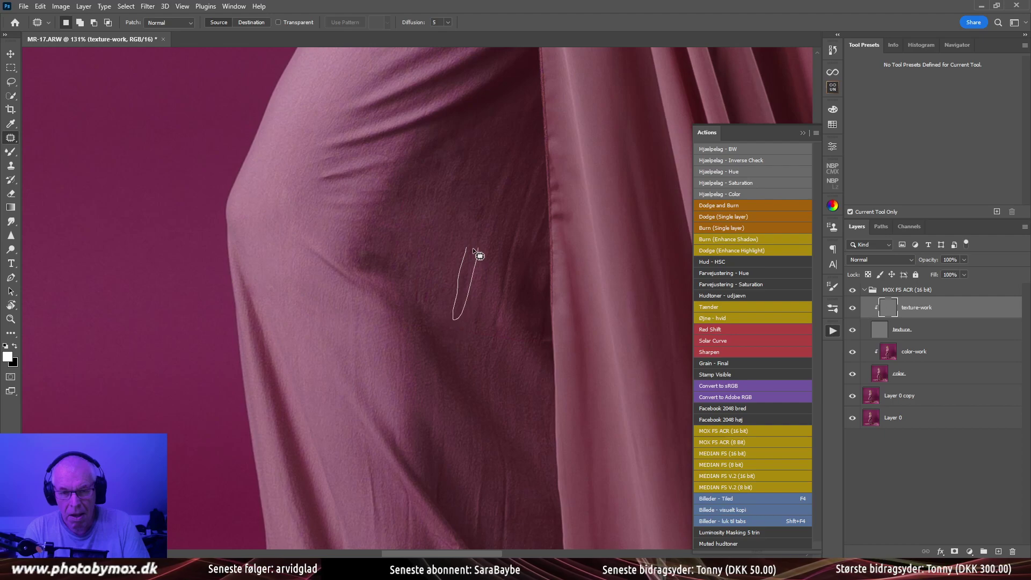
{"action": "left_click_drag", "start_coordinate": [473, 248], "coordinate": [469, 257]}
{"action": "key", "text": "ctrl+d"}
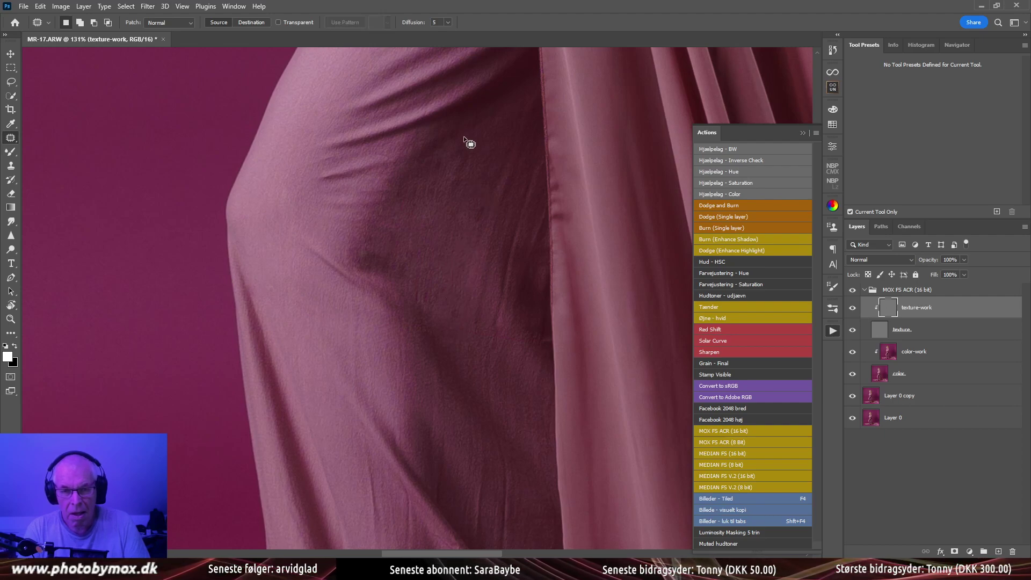
With the Clone Stamp at a 15 px brush, clone clean texture over the uneven fabric in the knee shadow
{"action": "key", "text": "s"}
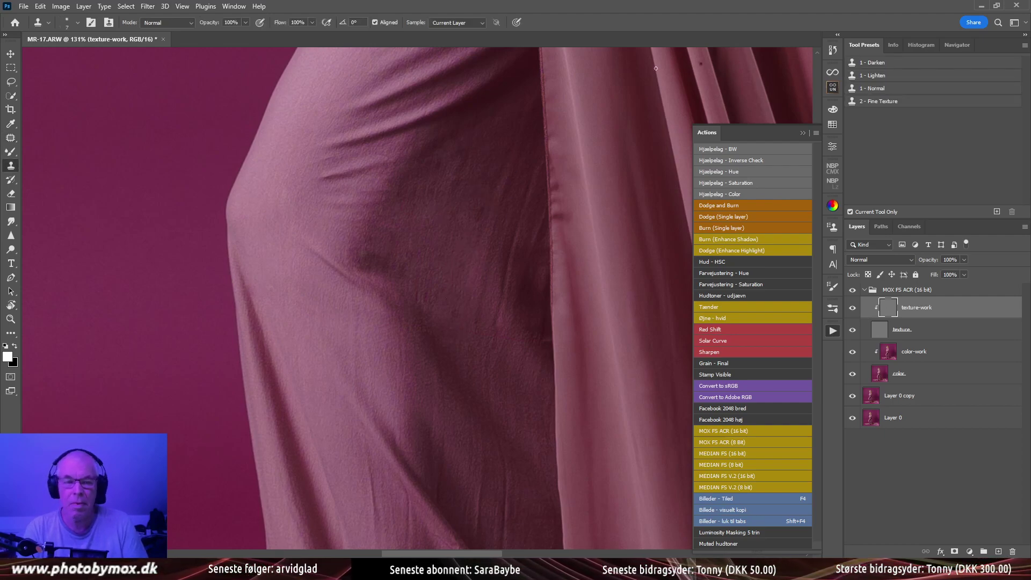
{"action": "left_click_drag", "start_coordinate": [464, 267], "coordinate": [479, 264]}
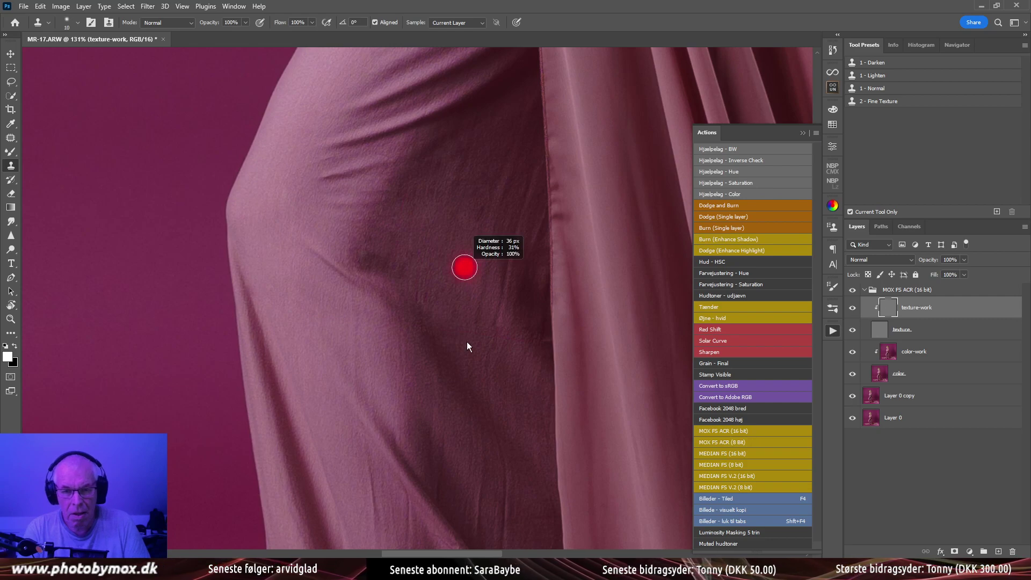
{"action": "mouse_move", "coordinate": [467, 343]}
{"action": "left_mouse_down"}
{"action": "mouse_move", "coordinate": [449, 428]}
{"action": "mouse_move", "coordinate": [438, 345]}
{"action": "left_mouse_up"}
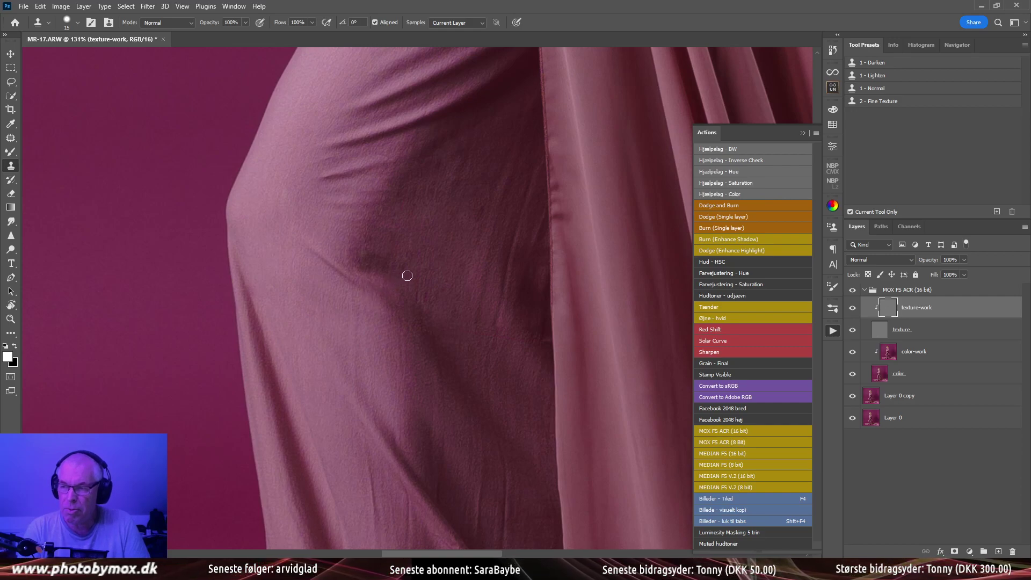
{"action": "left_click", "coordinate": [418, 297]}
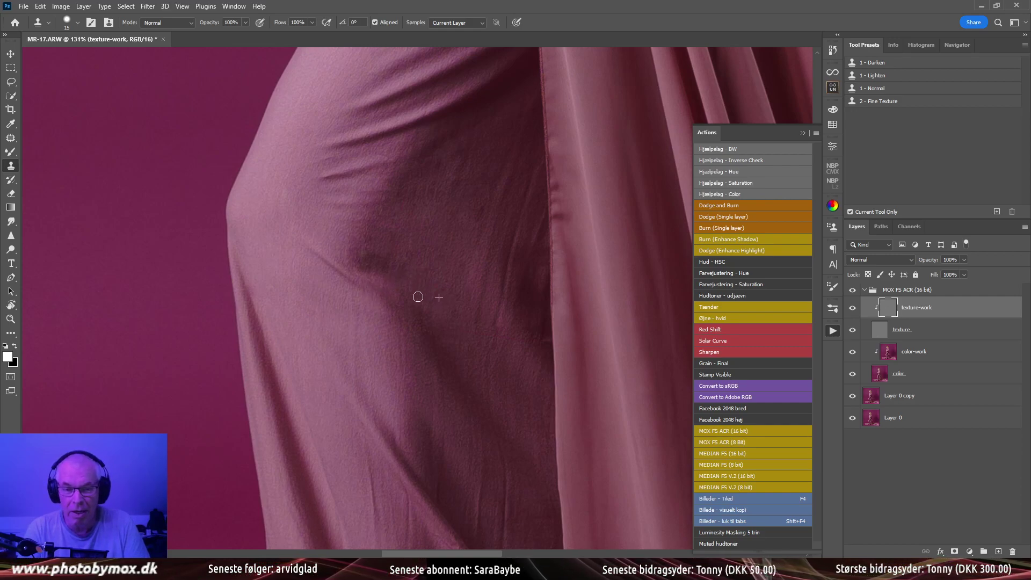
{"action": "left_click", "coordinate": [391, 269]}
{"action": "left_click", "coordinate": [403, 242]}
{"action": "left_click", "coordinate": [393, 236]}
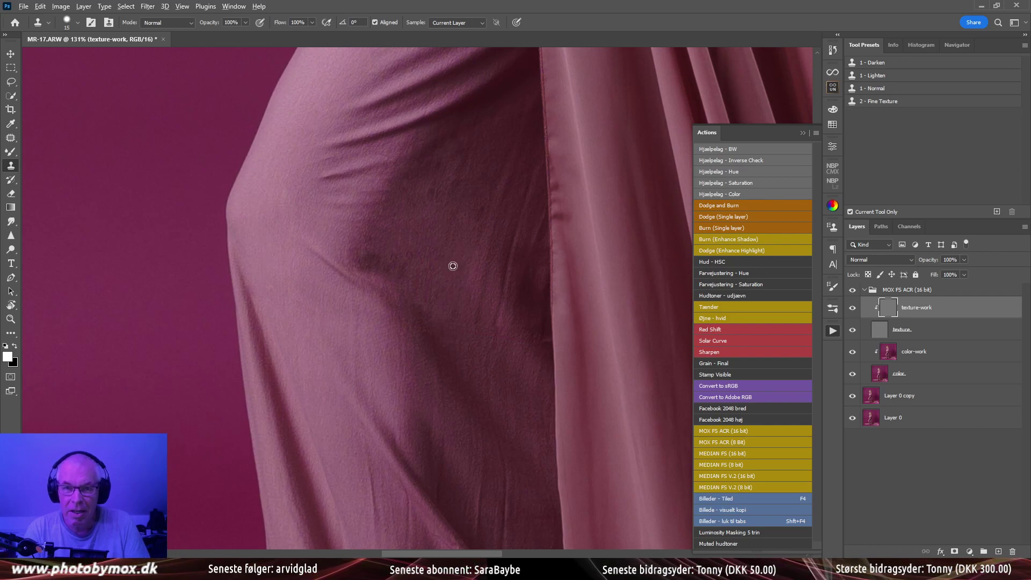
Clone clean fabric texture over the fine creases in the dark area between the knee shadow and the drape
{"action": "left_click", "coordinate": [480, 304]}
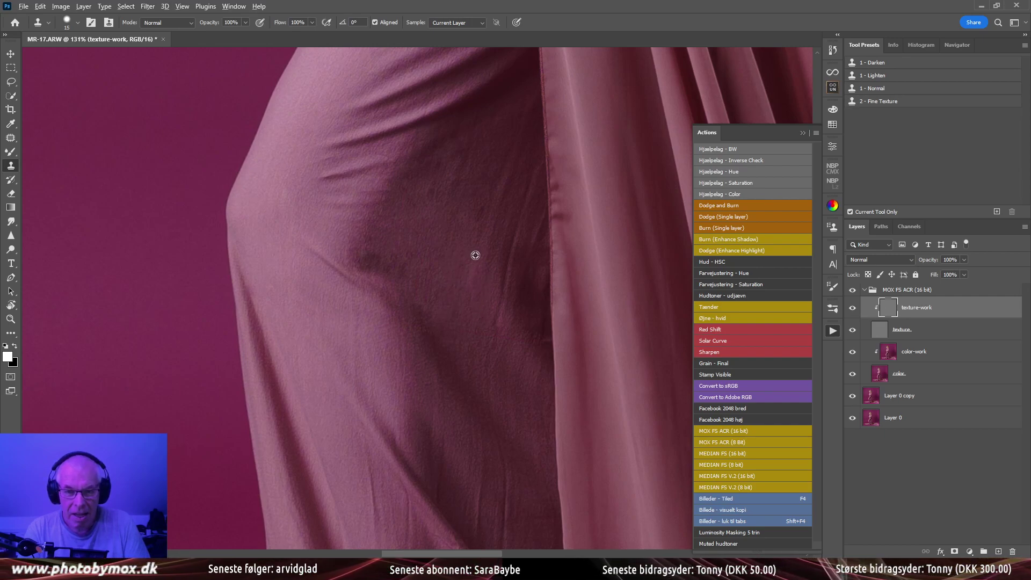
{"action": "left_click", "coordinate": [476, 225], "text": "alt"}
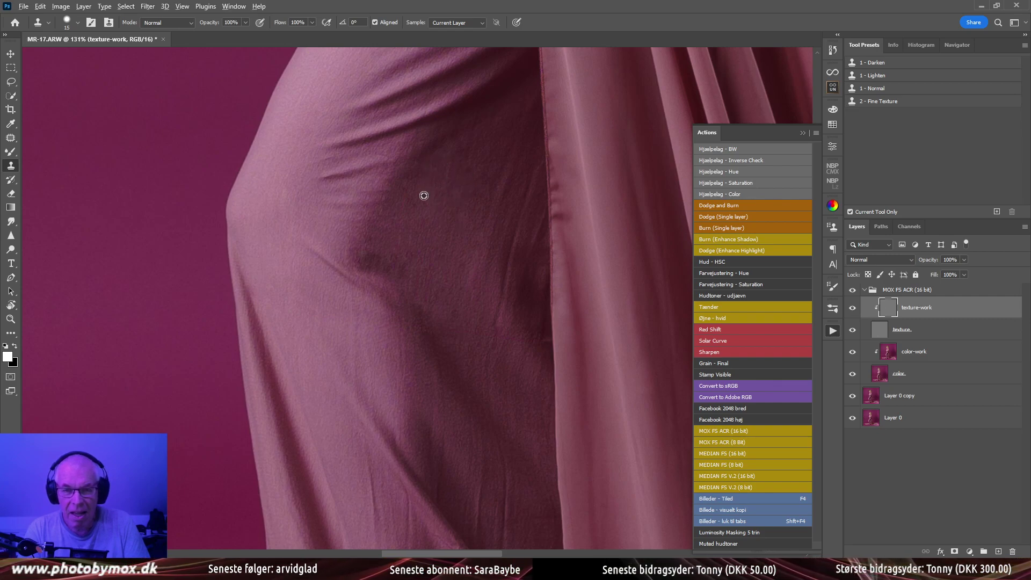
{"action": "left_click", "coordinate": [422, 248]}
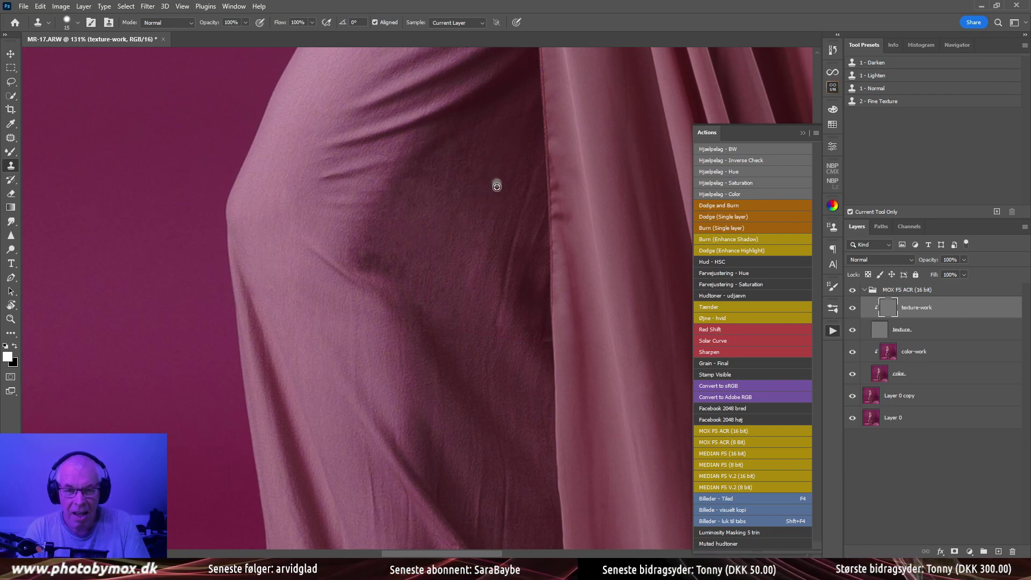
{"action": "mouse_move", "coordinate": [490, 219]}
{"action": "left_mouse_down"}
{"action": "mouse_move", "coordinate": [449, 220]}
{"action": "mouse_move", "coordinate": [452, 212]}
{"action": "mouse_move", "coordinate": [457, 248]}
{"action": "mouse_move", "coordinate": [489, 235]}
{"action": "left_mouse_up"}
{"action": "left_click", "coordinate": [463, 247], "text": "alt"}
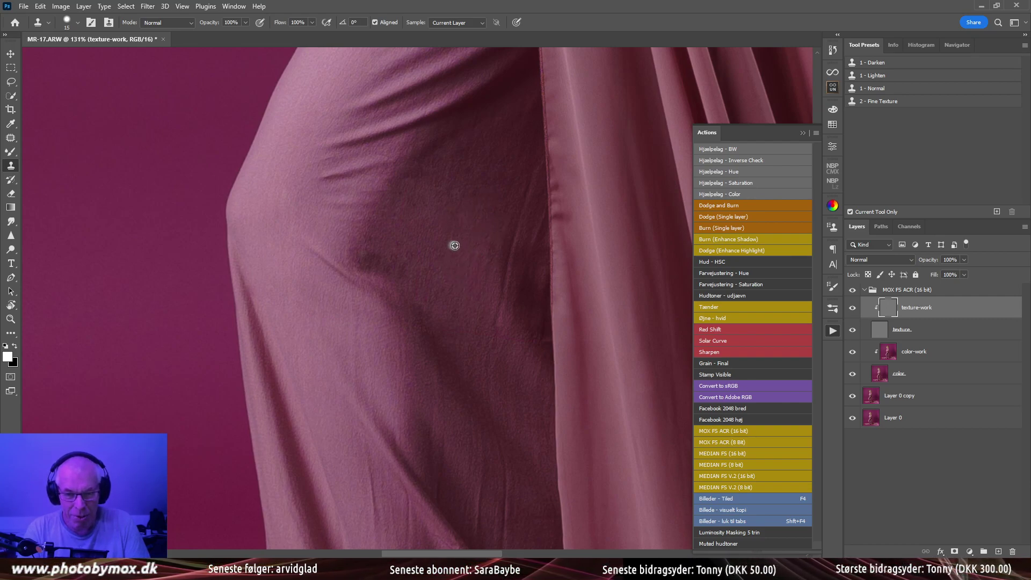
{"action": "left_click", "coordinate": [455, 226], "text": "alt"}
Clone away the remaining slanted creases along the drape's edge and the uneven texture just below the knee shadow
{"action": "mouse_move", "coordinate": [453, 215]}
{"action": "left_mouse_down"}
{"action": "mouse_move", "coordinate": [447, 256]}
{"action": "mouse_move", "coordinate": [423, 272]}
{"action": "mouse_move", "coordinate": [444, 287]}
{"action": "left_mouse_up"}
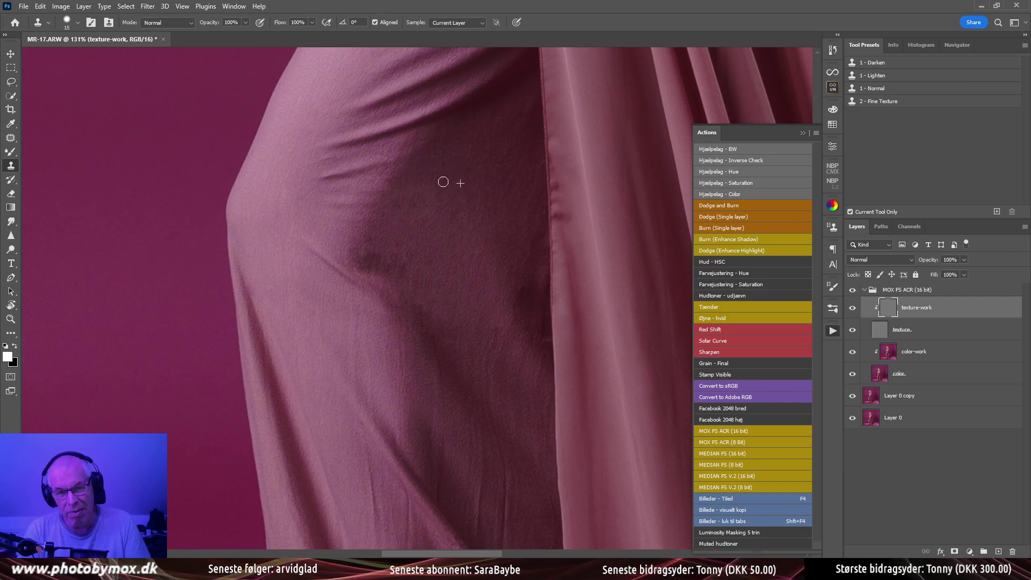
{"action": "left_click_drag", "start_coordinate": [438, 185], "coordinate": [450, 206]}
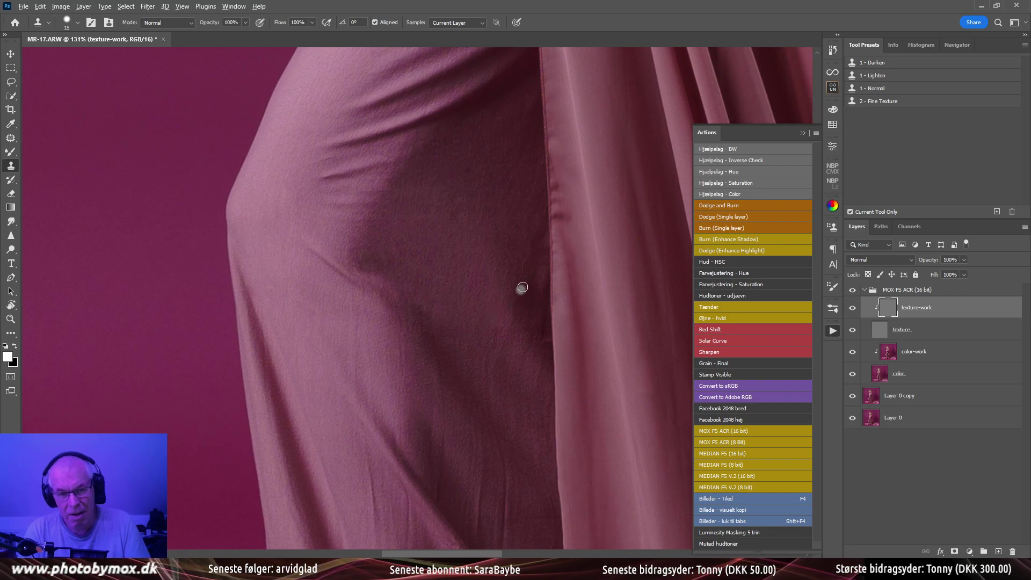
{"action": "left_click_drag", "start_coordinate": [481, 281], "coordinate": [468, 216]}
{"action": "left_click", "coordinate": [486, 297], "text": "alt"}
{"action": "left_click", "coordinate": [478, 281]}
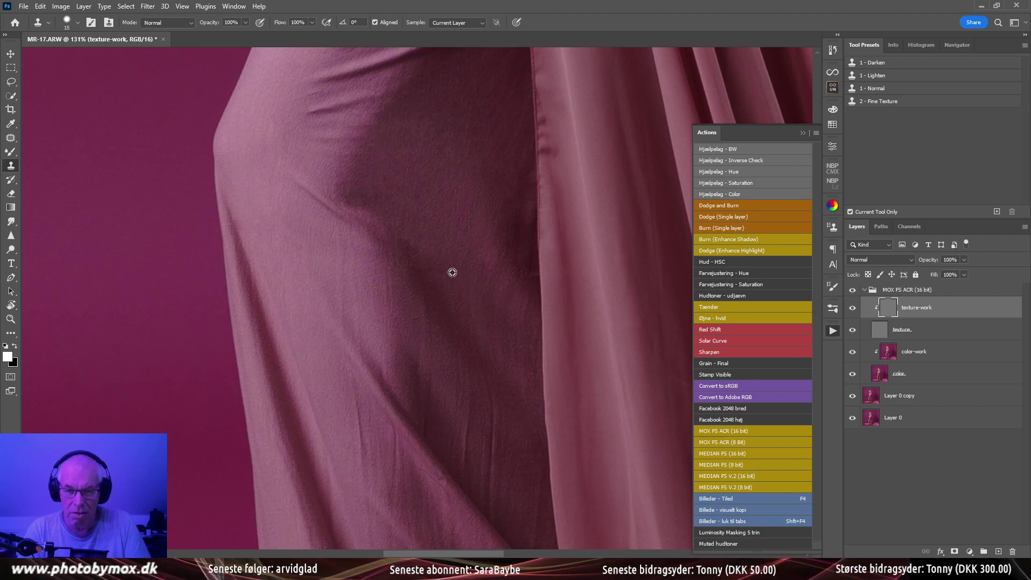
{"action": "left_click_drag", "start_coordinate": [442, 269], "coordinate": [435, 246]}
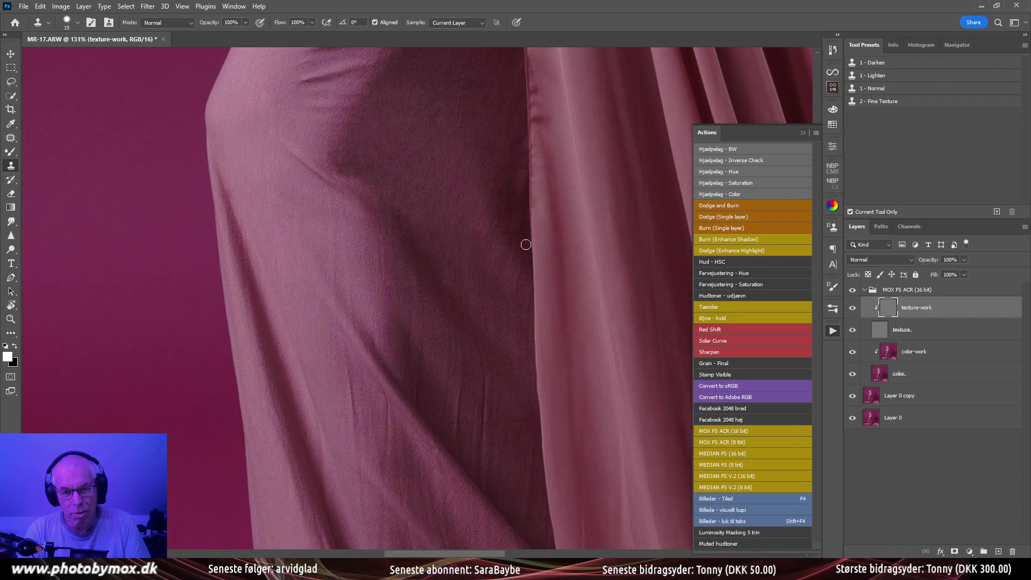
Clone clean texture over the vertical creases on both sides of the long diagonal fold in the lower dress
{"action": "scroll", "coordinate": [505, 245], "scroll_direction": "down", "scroll_amount": 3}
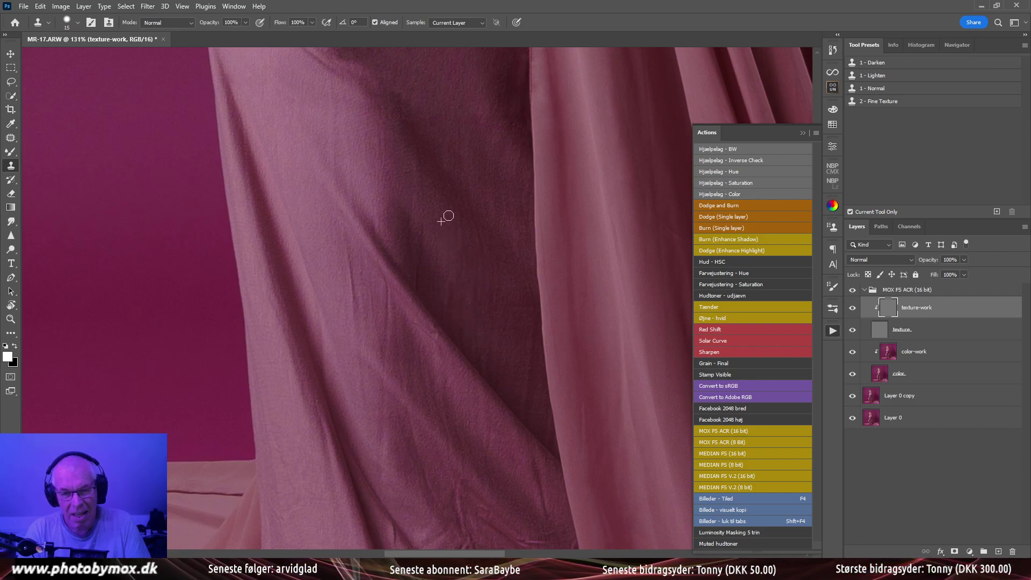
{"action": "mouse_move", "coordinate": [425, 278]}
{"action": "left_mouse_down"}
{"action": "mouse_move", "coordinate": [421, 224]}
{"action": "mouse_move", "coordinate": [419, 249]}
{"action": "mouse_move", "coordinate": [410, 251]}
{"action": "mouse_move", "coordinate": [414, 203]}
{"action": "mouse_move", "coordinate": [407, 248]}
{"action": "left_mouse_up"}
{"action": "left_click", "coordinate": [339, 298], "text": "alt"}
{"action": "left_click_drag", "start_coordinate": [349, 295], "coordinate": [345, 247]}
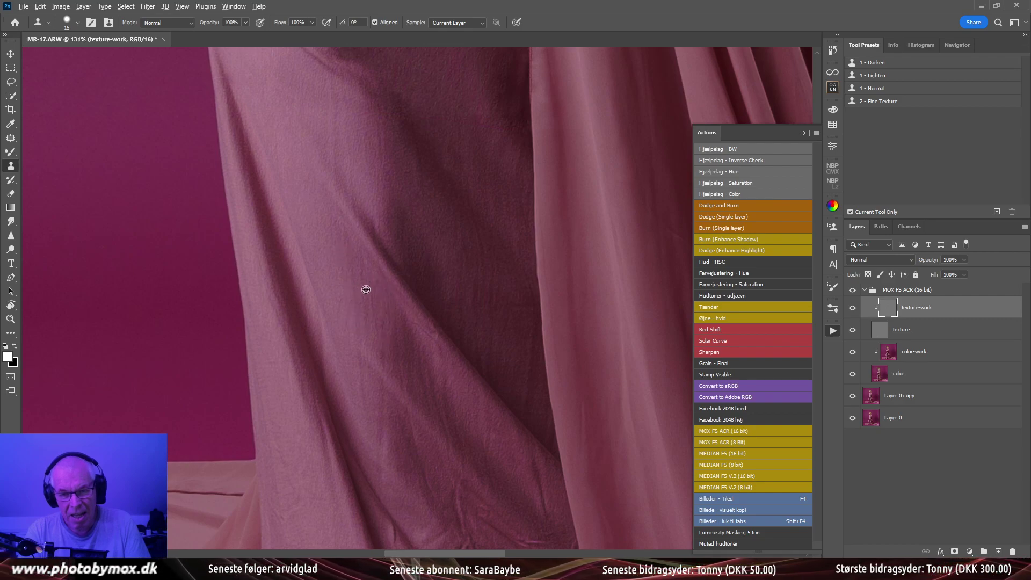
{"action": "mouse_move", "coordinate": [374, 354]}
{"action": "left_mouse_down"}
{"action": "mouse_move", "coordinate": [403, 198]}
{"action": "mouse_move", "coordinate": [391, 243]}
{"action": "left_mouse_up"}
{"action": "left_click", "coordinate": [403, 240], "text": "alt"}
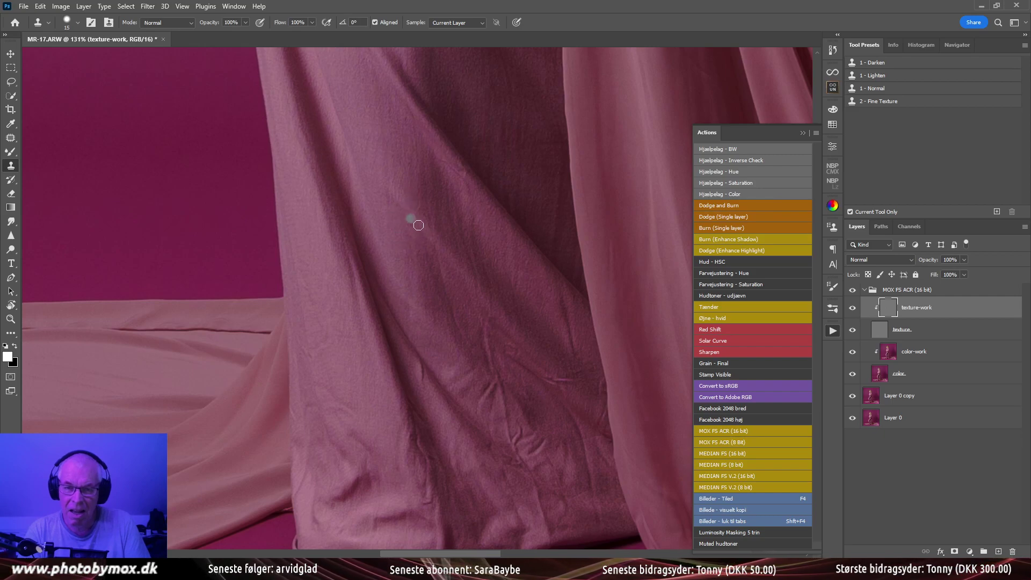
Clone away the small wrinkles beneath the diagonal fold, working down toward the crumpled fabric above the hem
{"action": "mouse_move", "coordinate": [434, 205]}
{"action": "left_mouse_down"}
{"action": "mouse_move", "coordinate": [452, 230]}
{"action": "mouse_move", "coordinate": [438, 188]}
{"action": "left_mouse_up"}
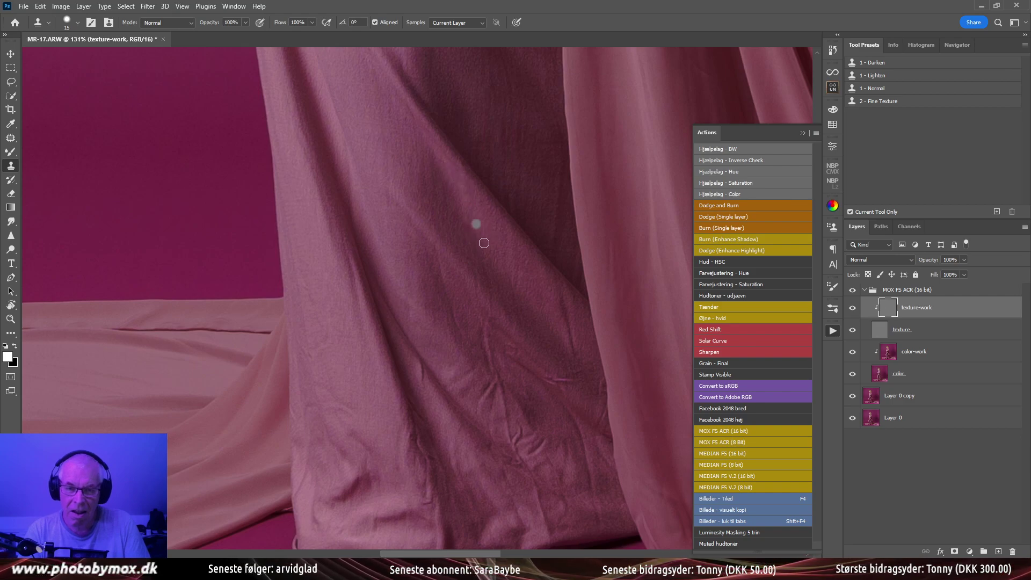
{"action": "left_click_drag", "start_coordinate": [483, 242], "coordinate": [451, 105]}
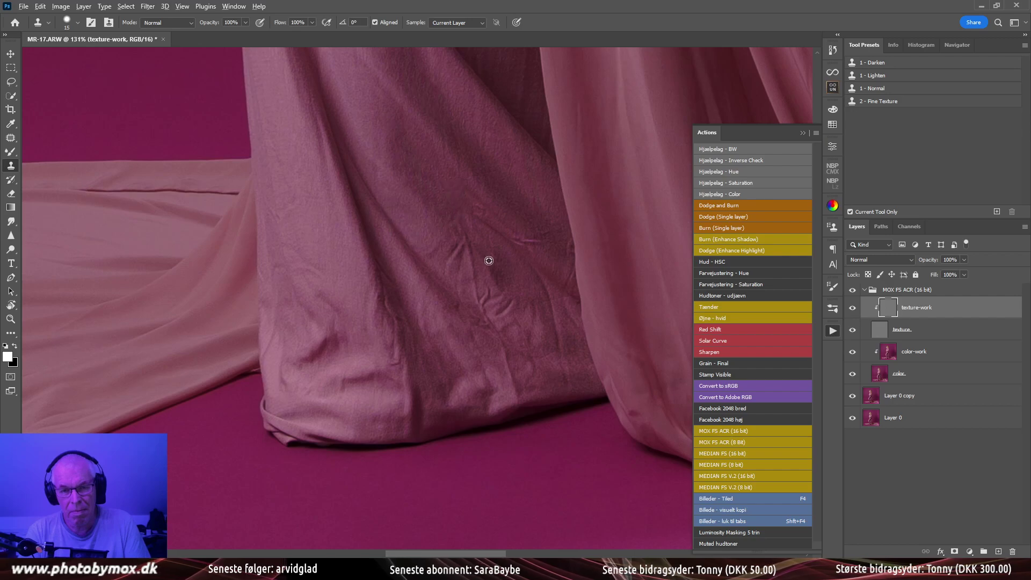
{"action": "left_click", "coordinate": [439, 242], "text": "alt"}
{"action": "mouse_move", "coordinate": [448, 266]}
{"action": "left_mouse_down"}
{"action": "mouse_move", "coordinate": [460, 243]}
{"action": "mouse_move", "coordinate": [452, 249]}
{"action": "mouse_move", "coordinate": [443, 236]}
{"action": "mouse_move", "coordinate": [451, 227]}
{"action": "mouse_move", "coordinate": [459, 247]}
{"action": "mouse_move", "coordinate": [450, 238]}
{"action": "mouse_move", "coordinate": [463, 218]}
{"action": "mouse_move", "coordinate": [445, 237]}
{"action": "mouse_move", "coordinate": [467, 250]}
{"action": "mouse_move", "coordinate": [468, 268]}
{"action": "mouse_move", "coordinate": [469, 244]}
{"action": "mouse_move", "coordinate": [446, 260]}
{"action": "left_mouse_up"}
{"action": "left_click", "coordinate": [443, 236], "text": "alt"}
{"action": "left_click", "coordinate": [451, 236], "text": "alt"}
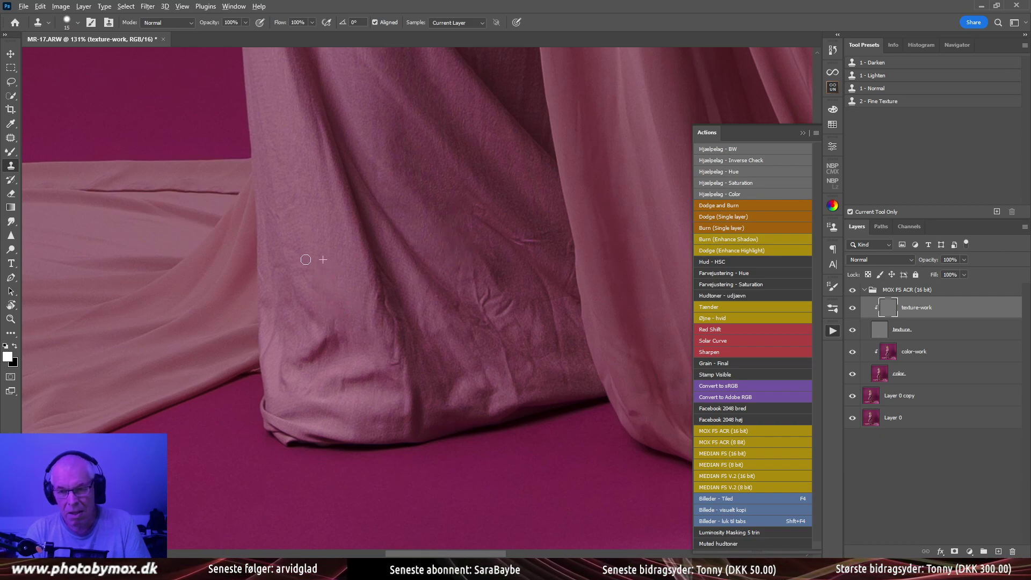
Enlarge the clone brush and cover the creases along the lower dress's outer edge with clean fabric texture
{"action": "right_click", "coordinate": [311, 236], "text": "alt"}
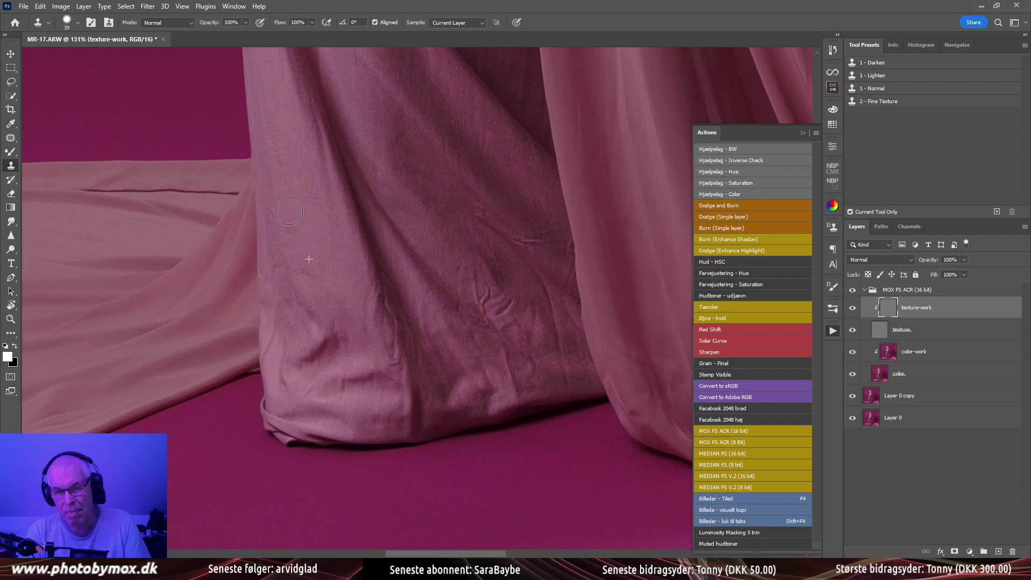
{"action": "left_click", "coordinate": [303, 265], "text": "alt"}
{"action": "left_click_drag", "start_coordinate": [282, 270], "coordinate": [277, 154]}
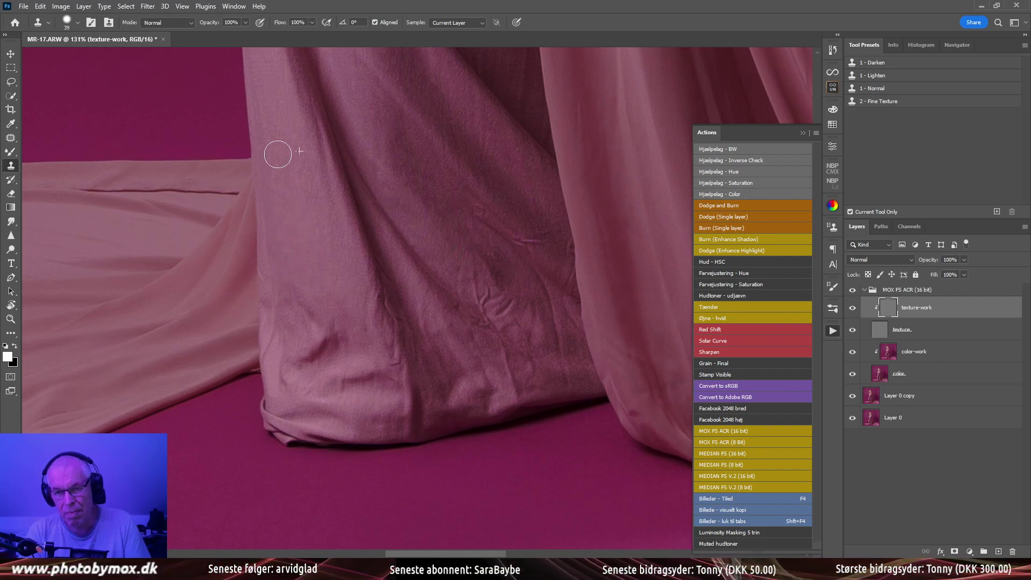
{"action": "left_click", "coordinate": [326, 316], "text": "alt"}
{"action": "mouse_move", "coordinate": [327, 352]}
{"action": "left_mouse_down"}
{"action": "mouse_move", "coordinate": [313, 324]}
{"action": "mouse_move", "coordinate": [305, 357]}
{"action": "mouse_move", "coordinate": [291, 341]}
{"action": "mouse_move", "coordinate": [288, 276]}
{"action": "mouse_move", "coordinate": [277, 341]}
{"action": "left_mouse_up"}
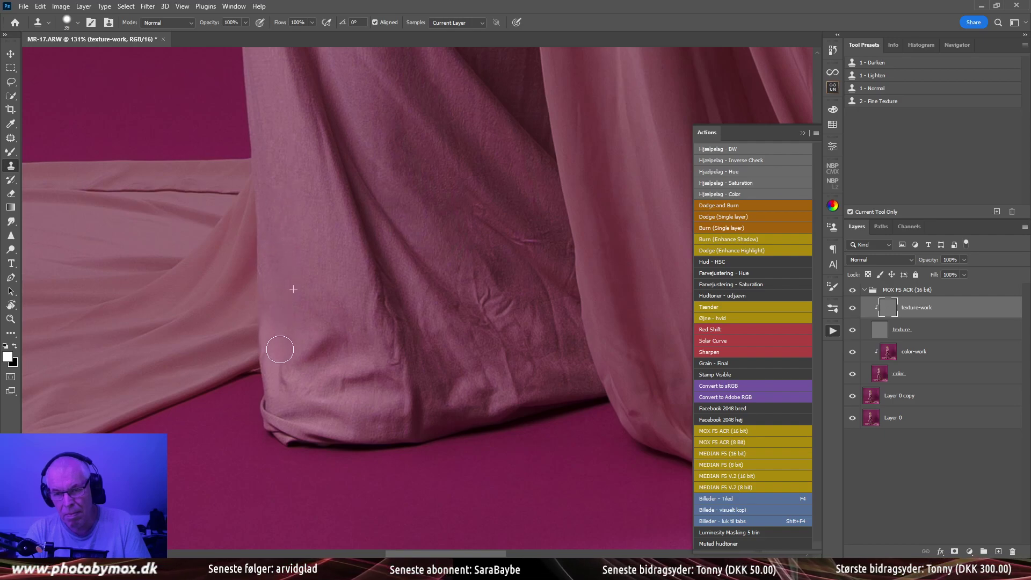
{"action": "left_click_drag", "start_coordinate": [285, 376], "coordinate": [295, 338]}
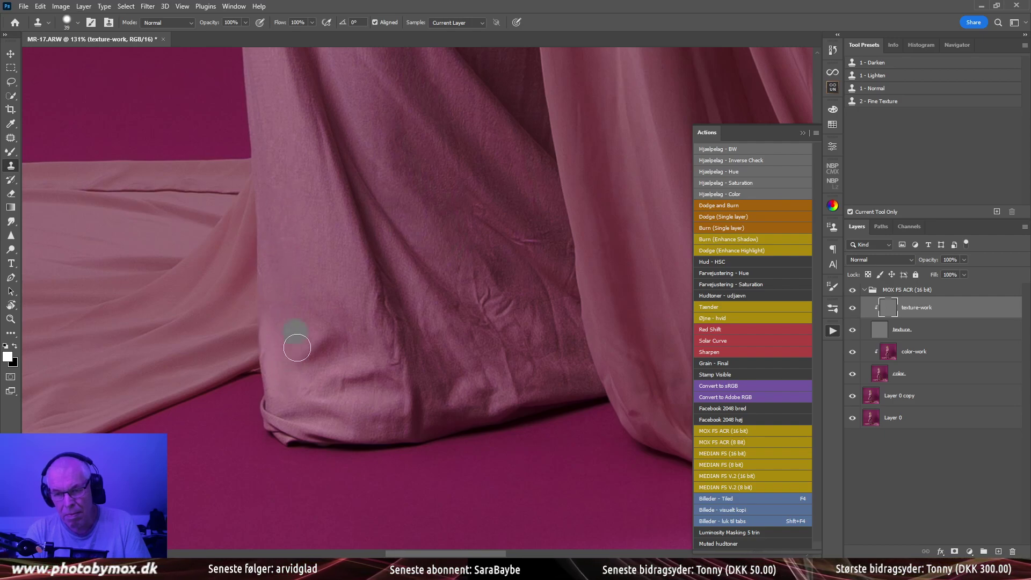
Clone clean texture over the small wrinkles above the hem on the outer side of the vertical fold
{"action": "left_click", "coordinate": [313, 319], "text": "alt"}
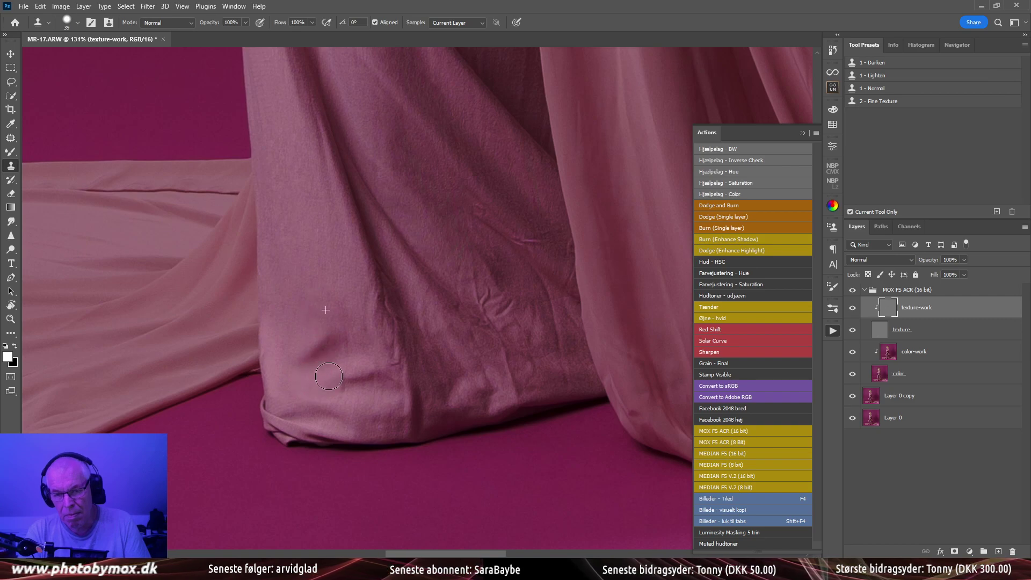
{"action": "left_click_drag", "start_coordinate": [328, 376], "coordinate": [370, 372]}
{"action": "left_click", "coordinate": [344, 298], "text": "alt"}
{"action": "mouse_move", "coordinate": [371, 333]}
{"action": "left_mouse_down"}
{"action": "mouse_move", "coordinate": [363, 342]}
{"action": "mouse_move", "coordinate": [381, 345]}
{"action": "mouse_move", "coordinate": [353, 270]}
{"action": "mouse_move", "coordinate": [380, 353]}
{"action": "left_mouse_up"}
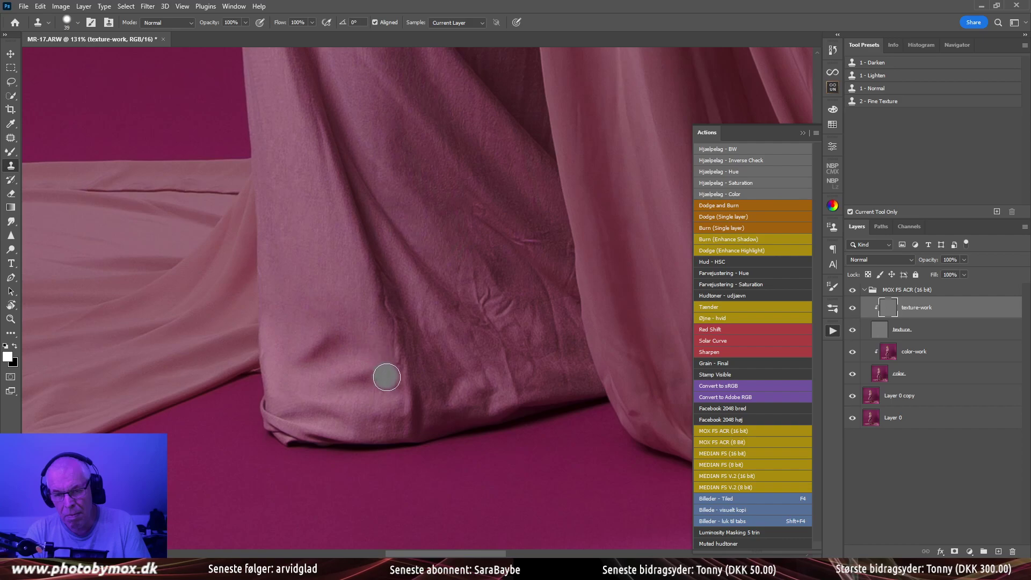
{"action": "left_click_drag", "start_coordinate": [389, 391], "coordinate": [381, 369]}
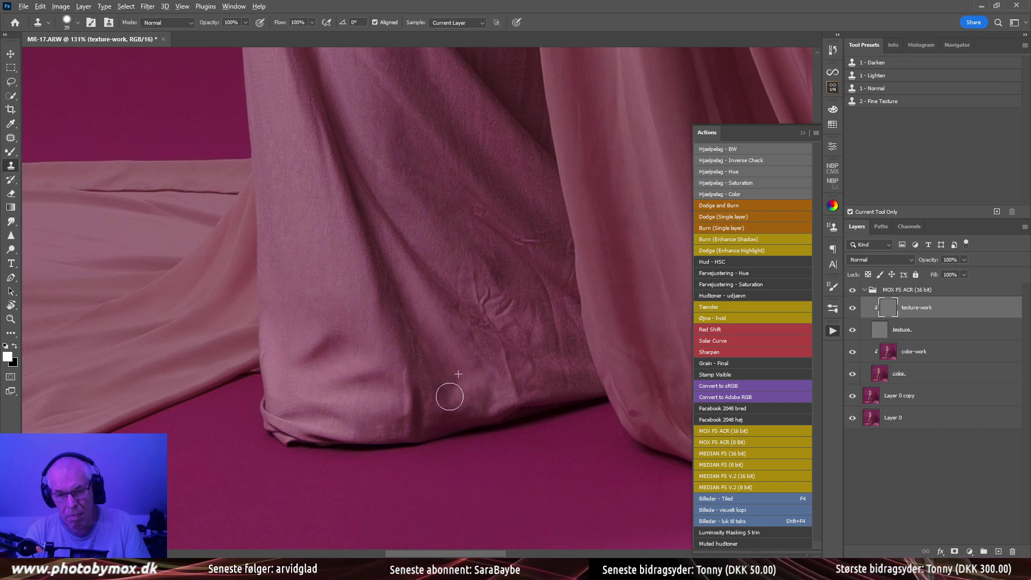
Clone smooth fabric texture over the crumpled wrinkles in the middle of the lower dress
{"action": "left_click", "coordinate": [436, 251], "text": "alt"}
{"action": "mouse_move", "coordinate": [479, 291]}
{"action": "left_mouse_down"}
{"action": "mouse_move", "coordinate": [469, 267]}
{"action": "mouse_move", "coordinate": [488, 304]}
{"action": "mouse_move", "coordinate": [470, 275]}
{"action": "mouse_move", "coordinate": [438, 259]}
{"action": "left_mouse_up"}
{"action": "left_click", "coordinate": [452, 262], "text": "alt"}
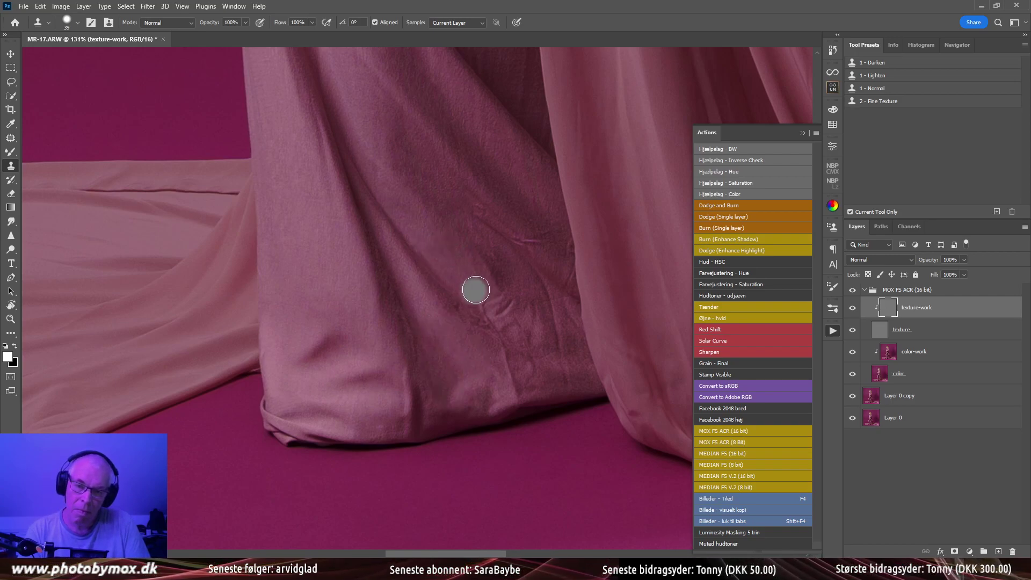
{"action": "mouse_move", "coordinate": [480, 294]}
{"action": "left_mouse_down"}
{"action": "mouse_move", "coordinate": [493, 310]}
{"action": "mouse_move", "coordinate": [468, 302]}
{"action": "mouse_move", "coordinate": [428, 256]}
{"action": "mouse_move", "coordinate": [493, 317]}
{"action": "left_mouse_up"}
{"action": "left_click", "coordinate": [477, 289], "text": "alt"}
{"action": "left_click", "coordinate": [428, 257], "text": "alt"}
{"action": "left_click", "coordinate": [482, 358], "text": "alt"}
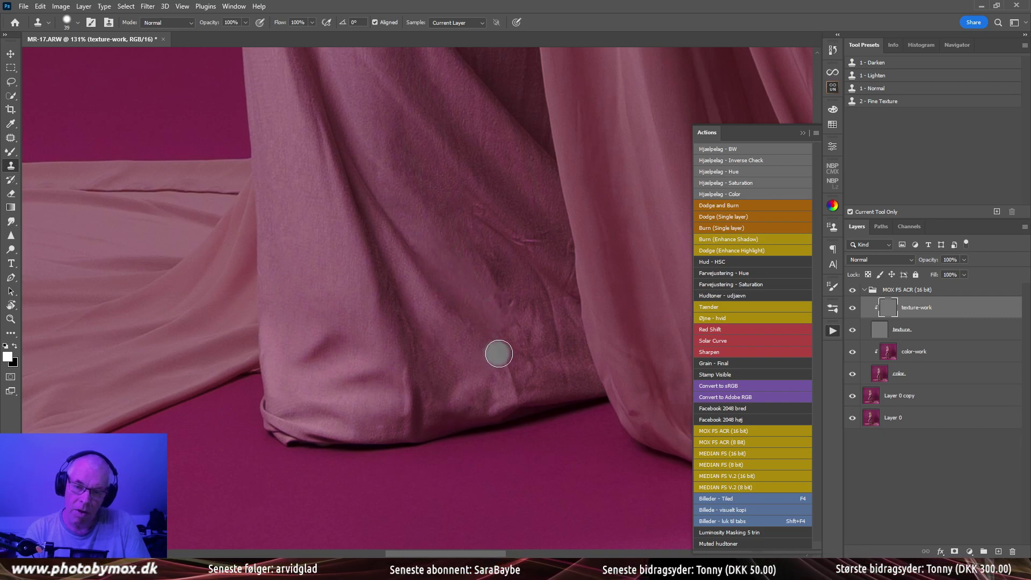
Clone away the remaining creases between the middle of the hem and the drape's edge, including the slanted ones beside the drape
{"action": "mouse_move", "coordinate": [497, 354]}
{"action": "left_mouse_down"}
{"action": "mouse_move", "coordinate": [521, 376]}
{"action": "mouse_move", "coordinate": [516, 383]}
{"action": "mouse_move", "coordinate": [558, 375]}
{"action": "left_mouse_up"}
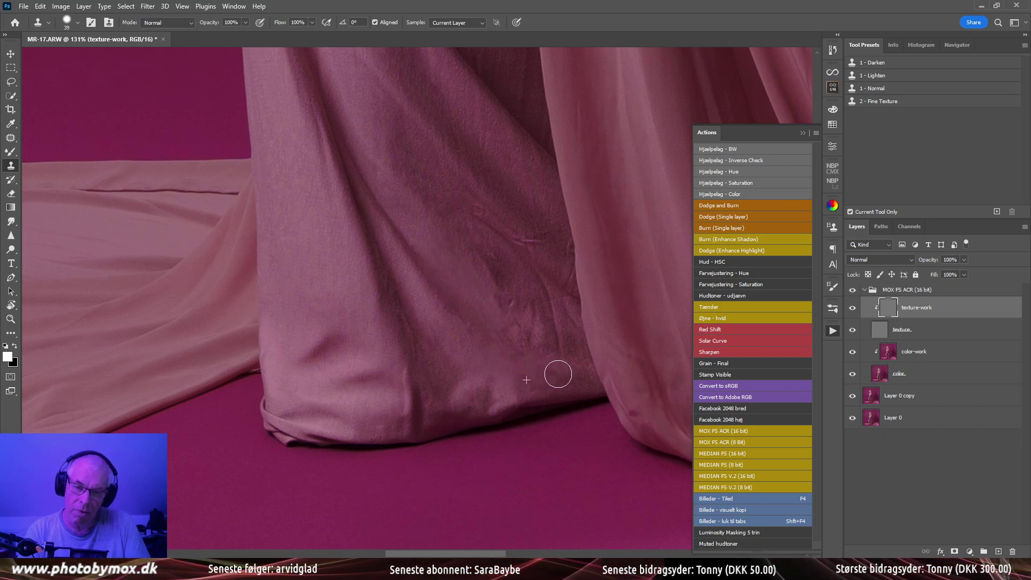
{"action": "left_click", "coordinate": [530, 351], "text": "alt"}
{"action": "left_click_drag", "start_coordinate": [514, 330], "coordinate": [496, 329]}
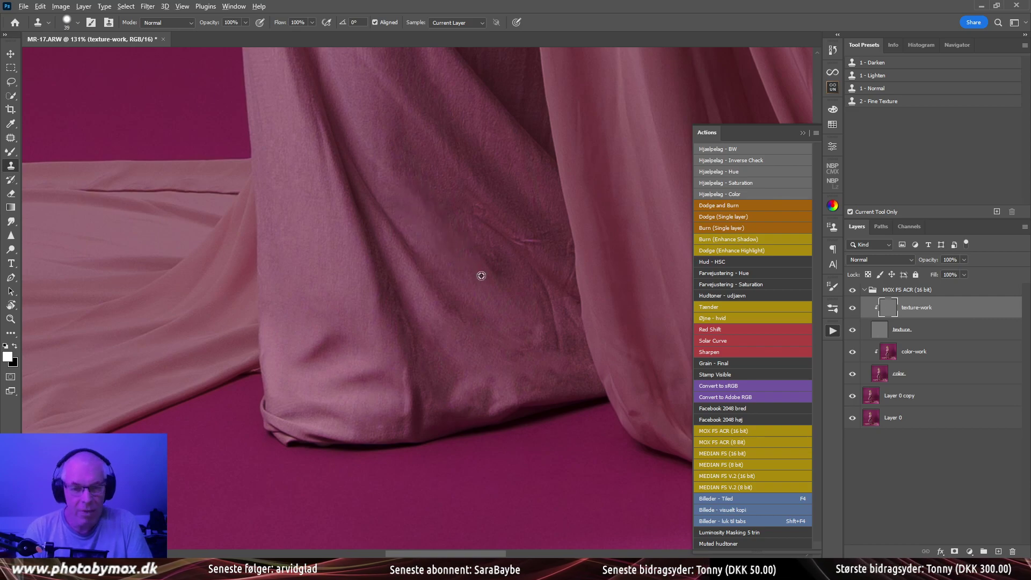
{"action": "left_click", "coordinate": [484, 242], "text": "alt"}
{"action": "left_click", "coordinate": [526, 249]}
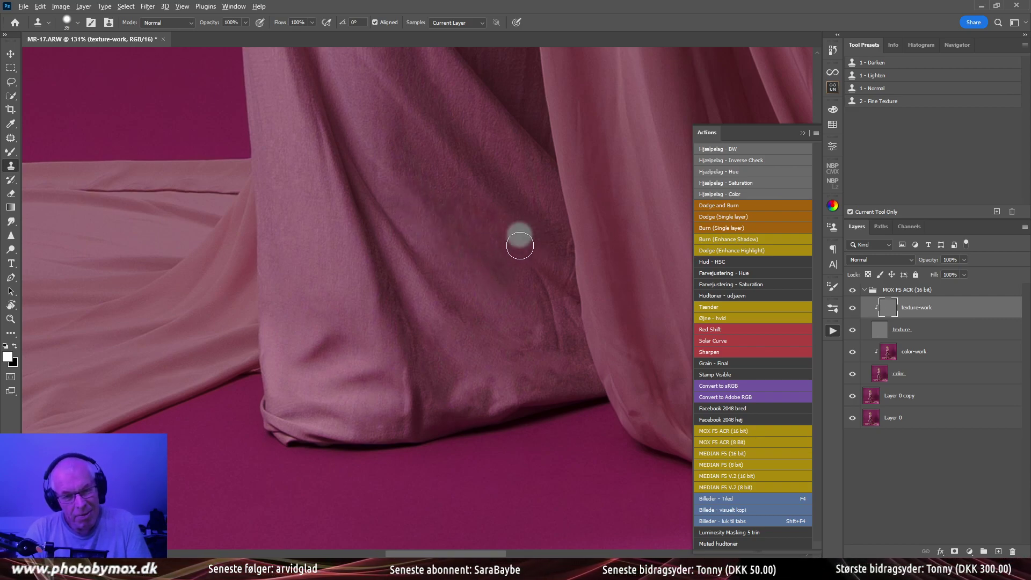
{"action": "left_click_drag", "start_coordinate": [544, 324], "coordinate": [548, 329]}
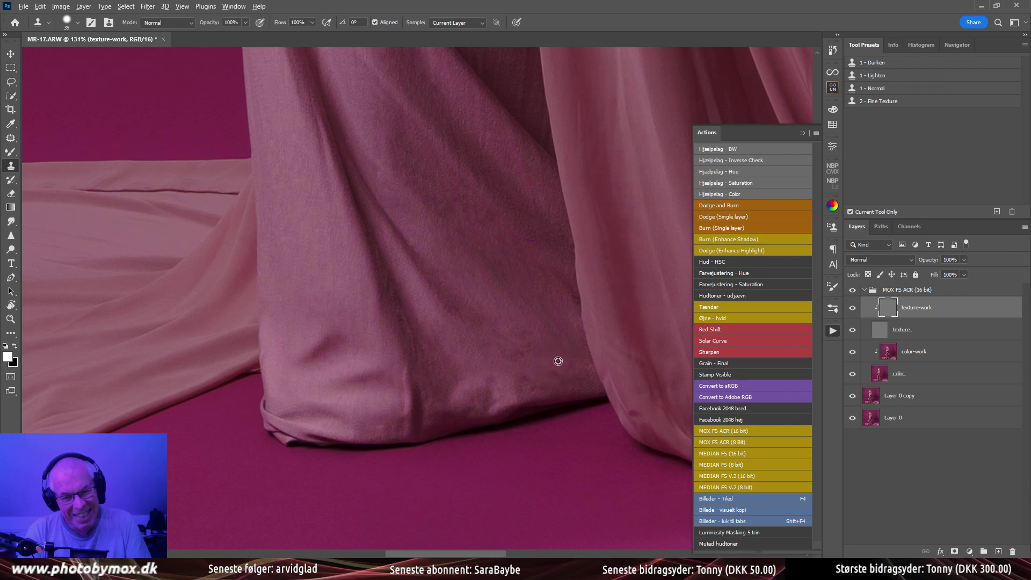
{"action": "mouse_move", "coordinate": [537, 352]}
{"action": "left_mouse_down"}
{"action": "mouse_move", "coordinate": [529, 375]}
{"action": "mouse_move", "coordinate": [495, 396]}
{"action": "left_mouse_up"}
{"action": "left_click", "coordinate": [511, 361], "text": "alt"}
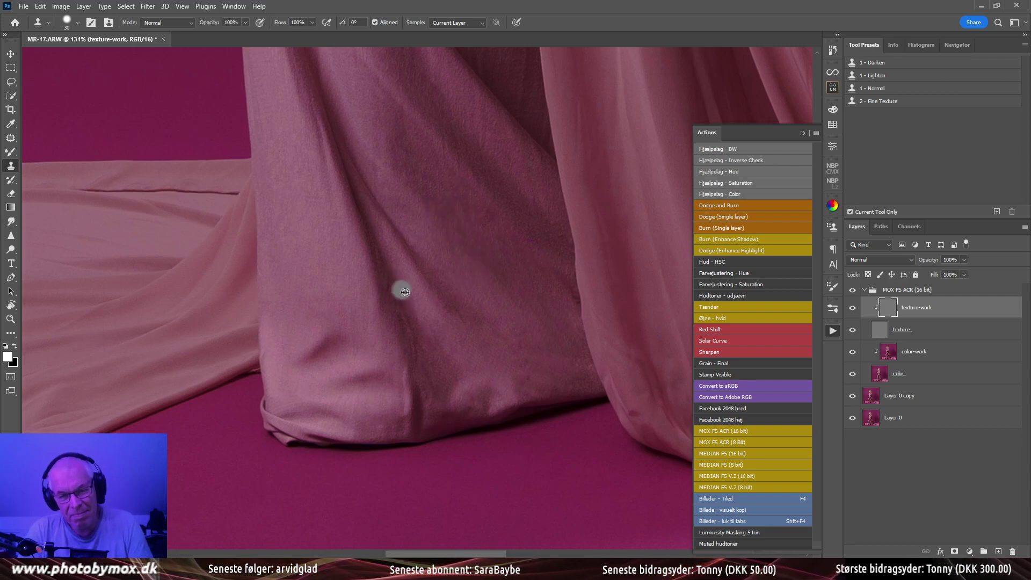
Clone clean texture with a smaller brush over the creases along the vertical fold above the hem
{"action": "key", "text": "bracketleft"}
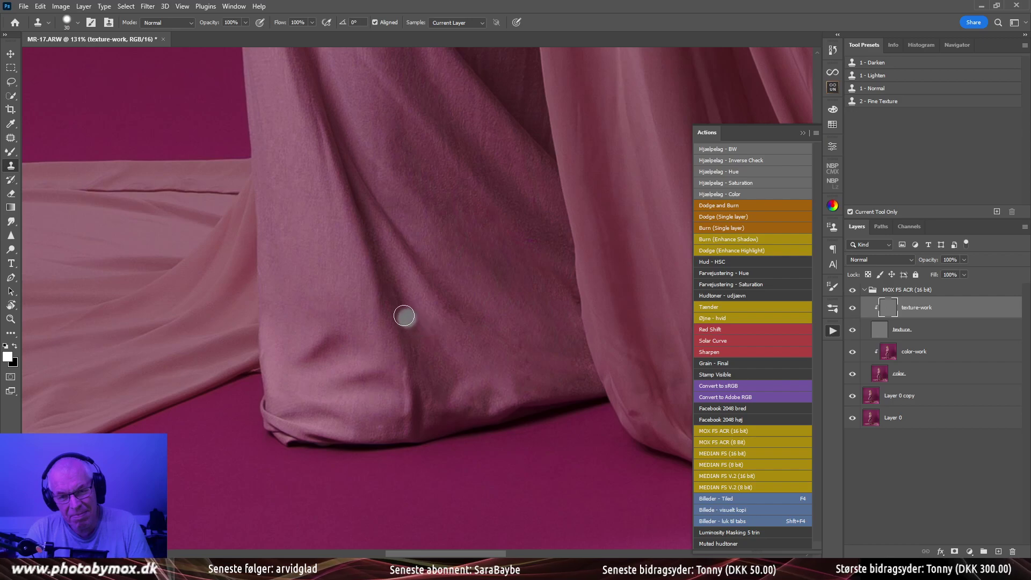
{"action": "left_click_drag", "start_coordinate": [426, 341], "coordinate": [420, 402]}
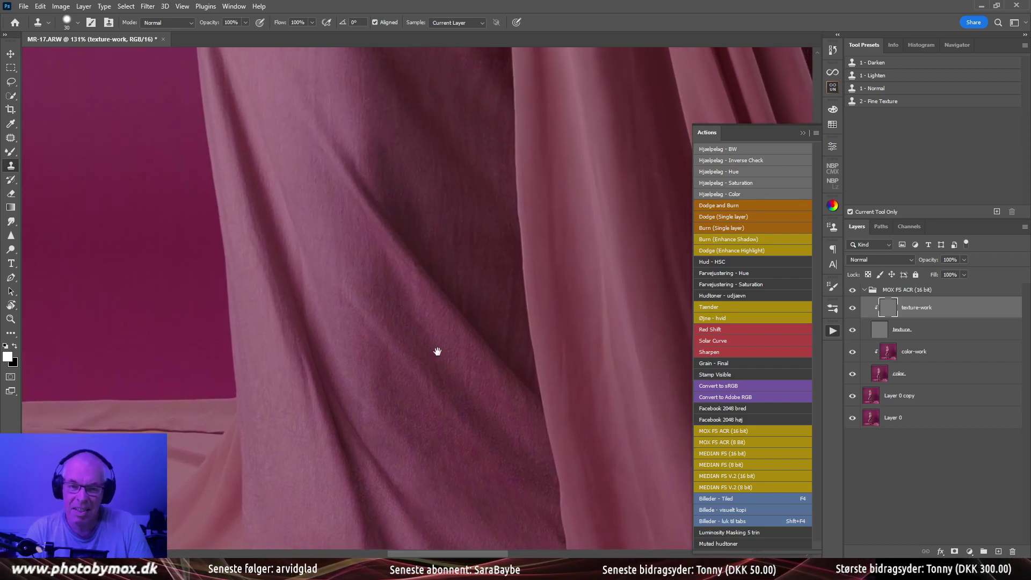
{"action": "left_click", "coordinate": [386, 330], "text": "alt"}
{"action": "left_click_drag", "start_coordinate": [395, 305], "coordinate": [379, 353]}
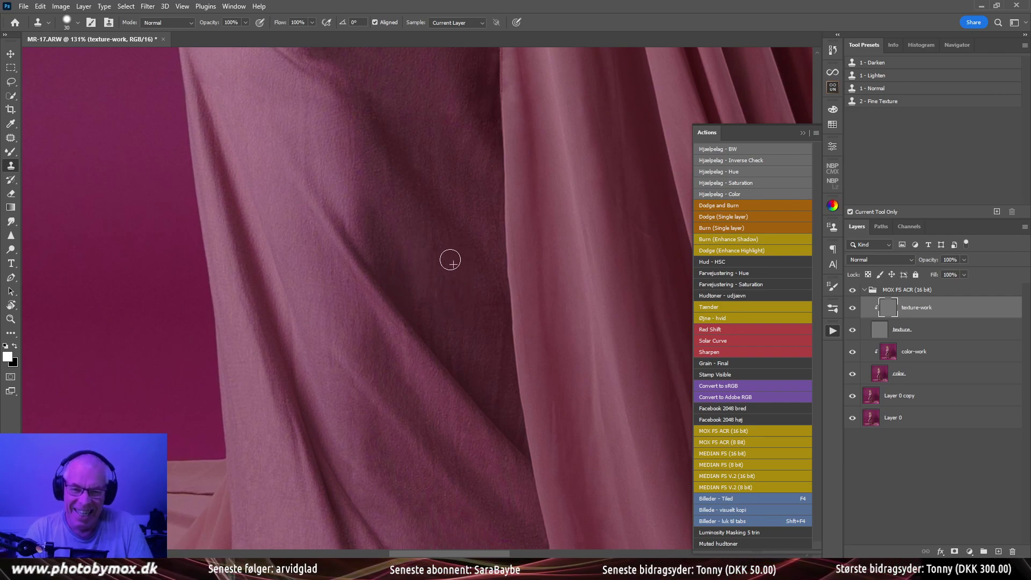
Clone even texture over the fine marks in the dark area between the long diagonal fold and the drape
{"action": "left_click", "coordinate": [443, 240]}
{"action": "left_click", "coordinate": [446, 275], "text": "alt"}
{"action": "left_click_drag", "start_coordinate": [448, 285], "coordinate": [492, 287]}
{"action": "left_click", "coordinate": [481, 298], "text": "alt"}
{"action": "left_click", "coordinate": [488, 331], "text": "alt"}
{"action": "left_click_drag", "start_coordinate": [493, 337], "coordinate": [495, 380]}
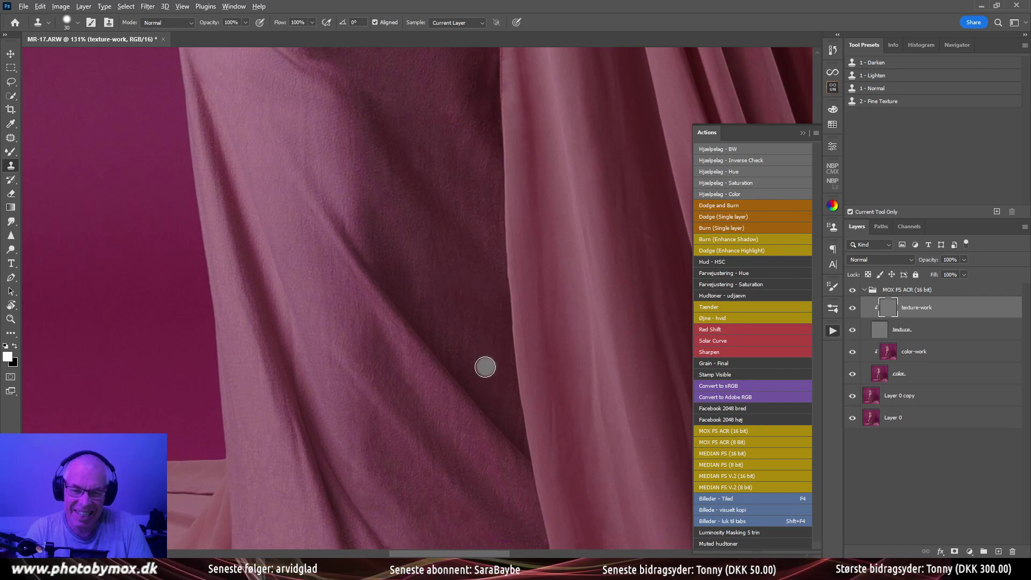
{"action": "mouse_move", "coordinate": [441, 330]}
{"action": "left_mouse_down"}
{"action": "mouse_move", "coordinate": [421, 313]}
{"action": "mouse_move", "coordinate": [459, 360]}
{"action": "left_mouse_up"}
{"action": "left_click", "coordinate": [465, 355], "text": "alt"}
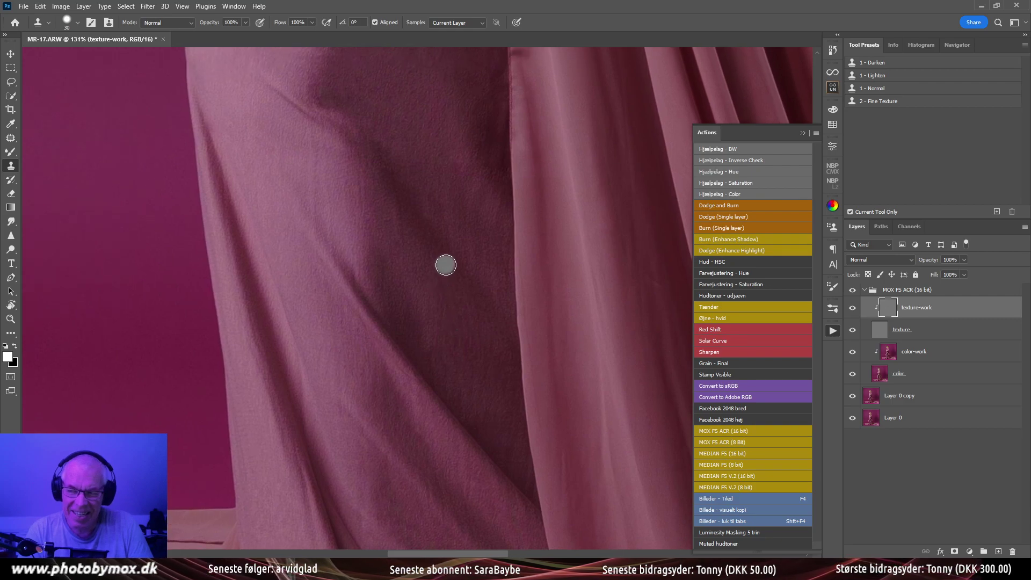
{"action": "mouse_move", "coordinate": [492, 419]}
{"action": "left_mouse_down"}
{"action": "mouse_move", "coordinate": [446, 301]}
{"action": "mouse_move", "coordinate": [433, 221]}
{"action": "left_mouse_up"}
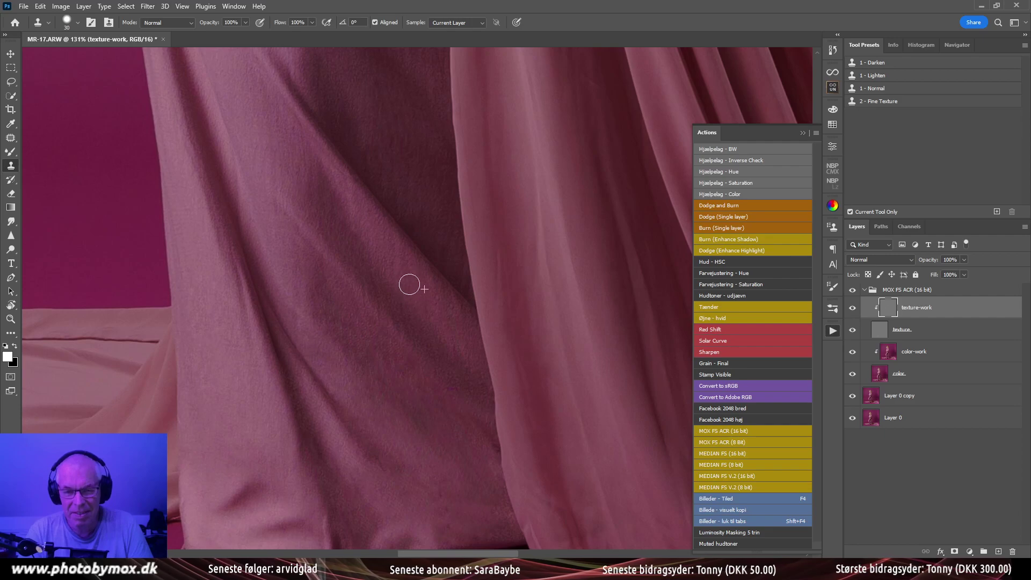
Clone over the uneven texture patches in the middle of the lower dress beneath the diagonal fold
{"action": "scroll", "coordinate": [406, 231], "scroll_direction": "down", "scroll_amount": 2}
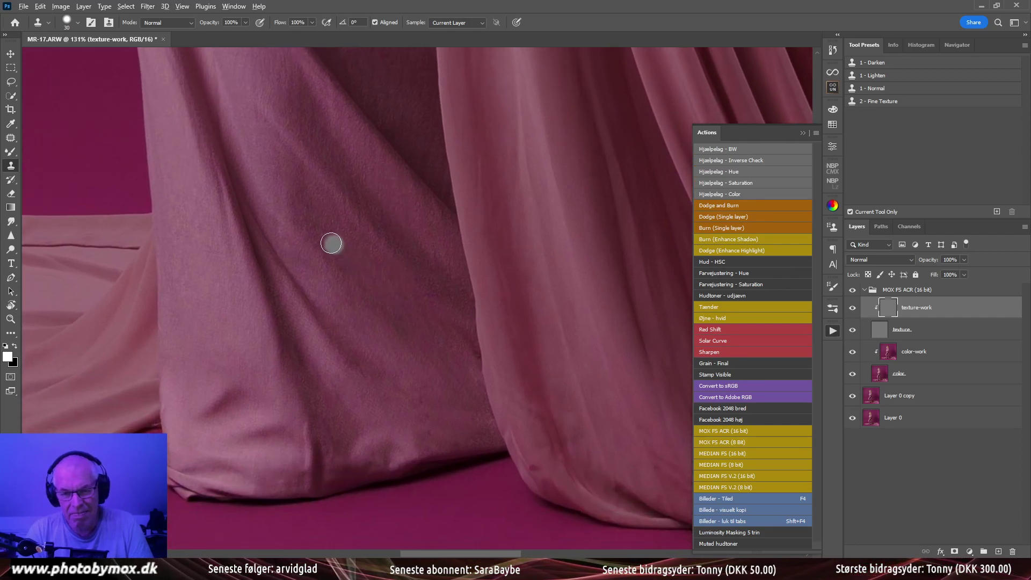
{"action": "scroll", "coordinate": [349, 268], "scroll_direction": "down", "scroll_amount": 2}
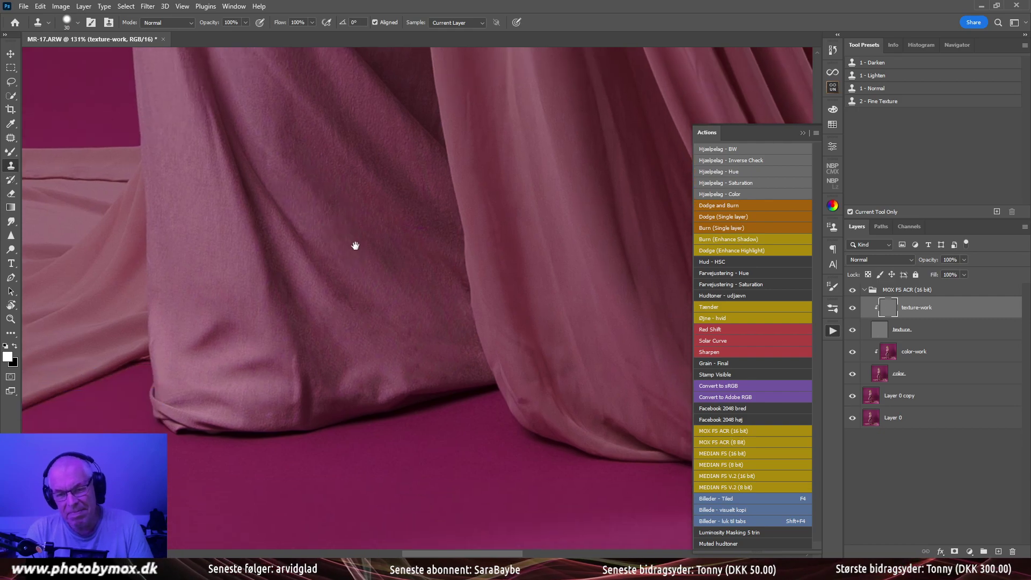
{"action": "left_click", "coordinate": [412, 317], "text": "alt"}
{"action": "mouse_move", "coordinate": [414, 339]}
{"action": "left_mouse_down"}
{"action": "mouse_move", "coordinate": [418, 365]}
{"action": "mouse_move", "coordinate": [407, 343]}
{"action": "left_mouse_up"}
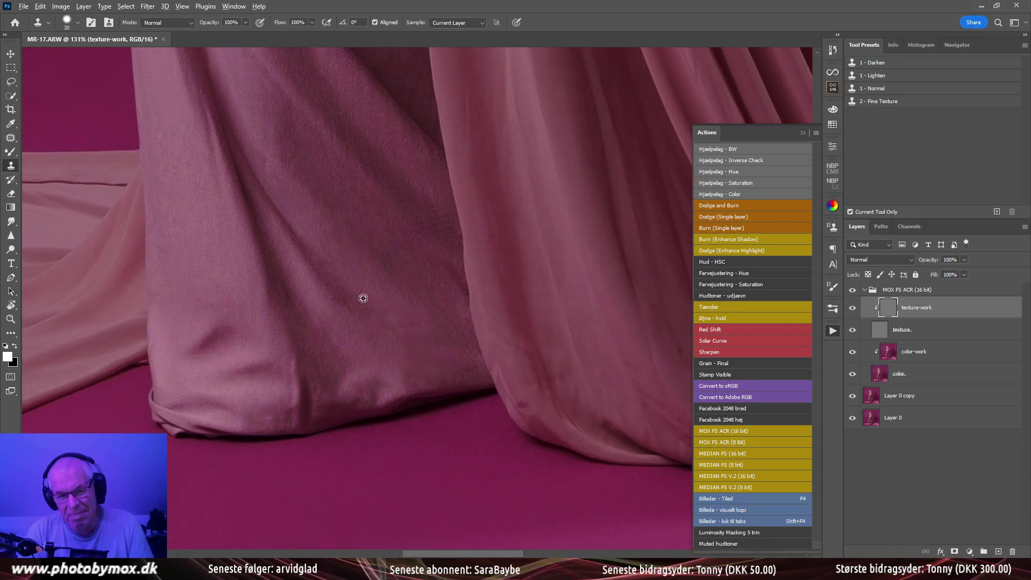
{"action": "left_click", "coordinate": [363, 298], "text": "alt"}
{"action": "left_click_drag", "start_coordinate": [344, 298], "coordinate": [362, 314]}
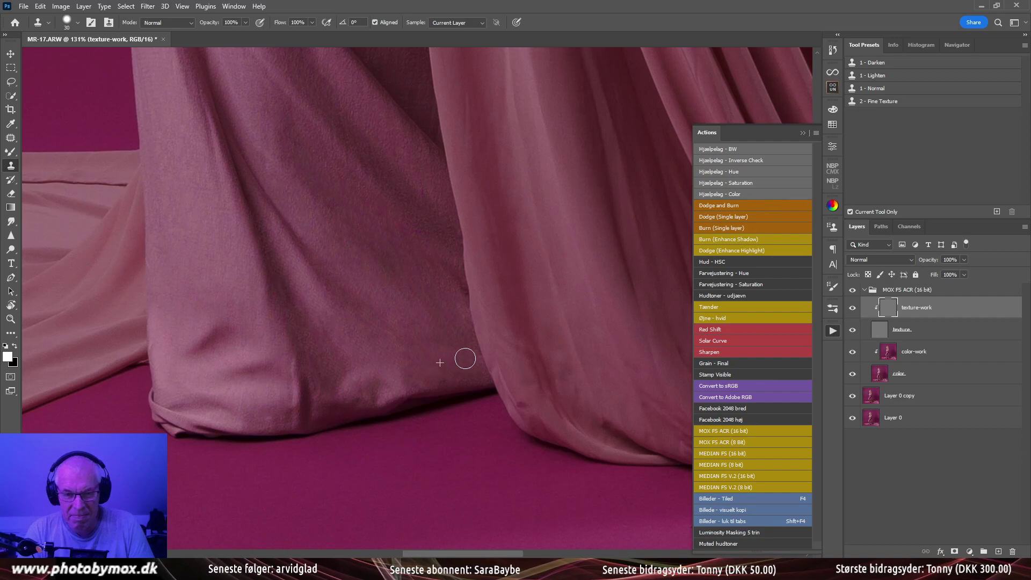
Clone away the last small wrinkles just above the dress hem and check the result on the whole image
{"action": "left_click", "coordinate": [414, 378], "text": "alt"}
{"action": "mouse_move", "coordinate": [394, 387]}
{"action": "left_mouse_down"}
{"action": "mouse_move", "coordinate": [335, 404]}
{"action": "mouse_move", "coordinate": [337, 392]}
{"action": "mouse_move", "coordinate": [315, 381]}
{"action": "left_mouse_up"}
{"action": "left_click", "coordinate": [341, 398], "text": "alt"}
{"action": "key", "text": "ctrl+0"}
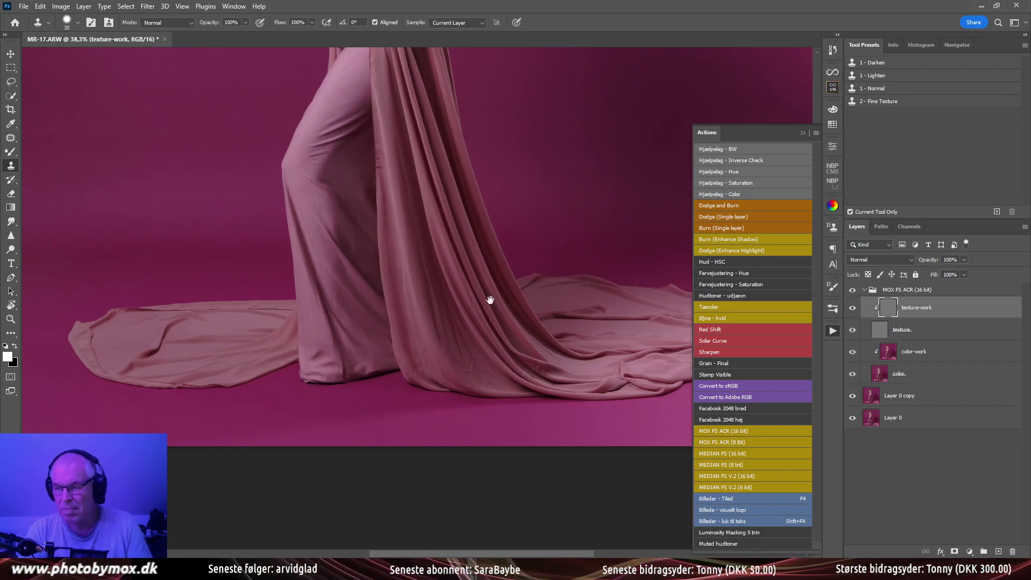
Clone clean texture over the fine creases in the middle of the drape's lower section
{"action": "left_click_drag", "start_coordinate": [458, 294], "coordinate": [450, 277]}
{"action": "left_click_drag", "start_coordinate": [472, 339], "coordinate": [484, 340]}
{"action": "left_click", "coordinate": [485, 340]}
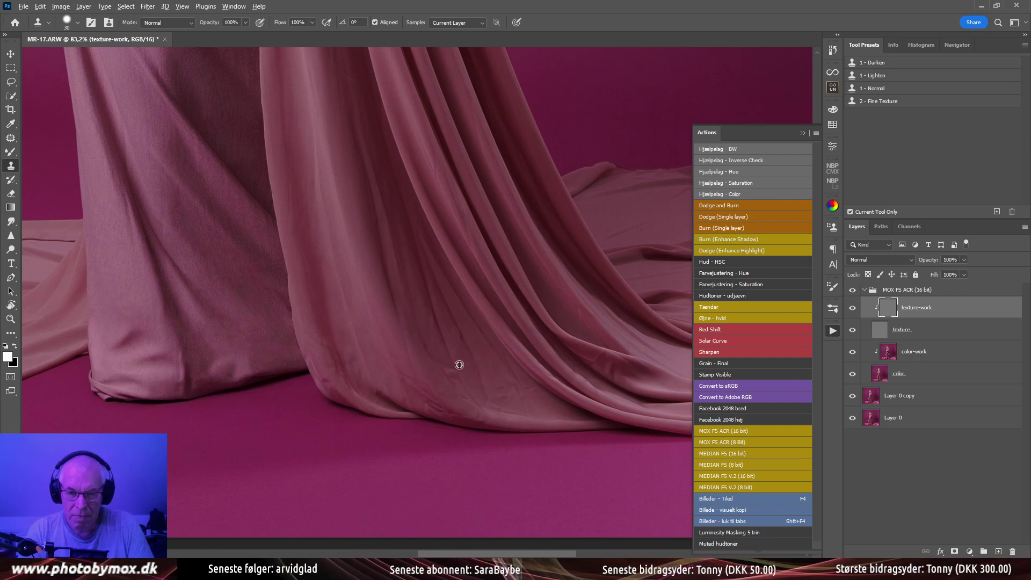
{"action": "left_click", "coordinate": [437, 350], "text": "alt"}
{"action": "left_click", "coordinate": [430, 339], "text": "alt"}
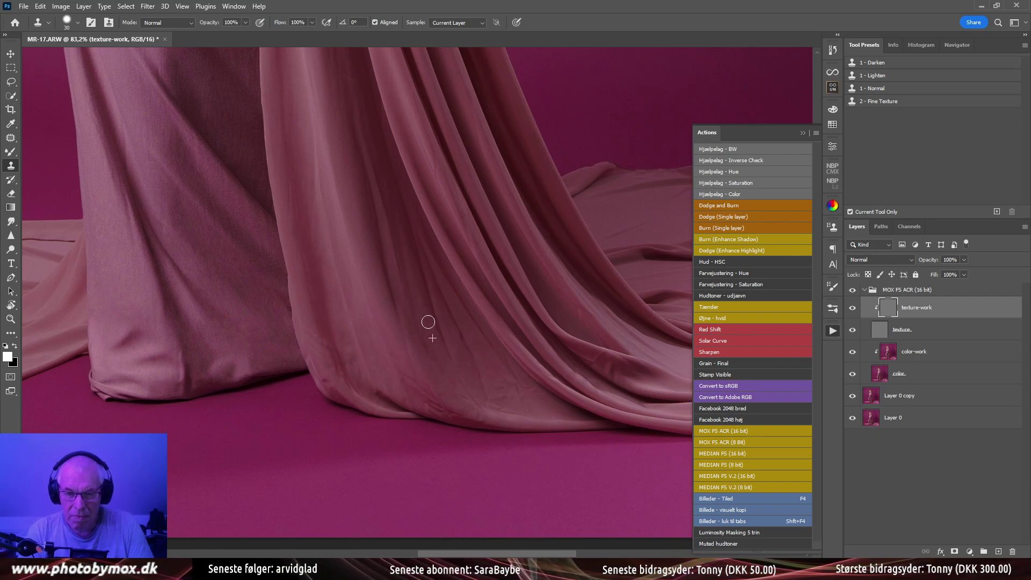
{"action": "left_click", "coordinate": [430, 337], "text": "alt"}
{"action": "left_click_drag", "start_coordinate": [447, 361], "coordinate": [418, 288]}
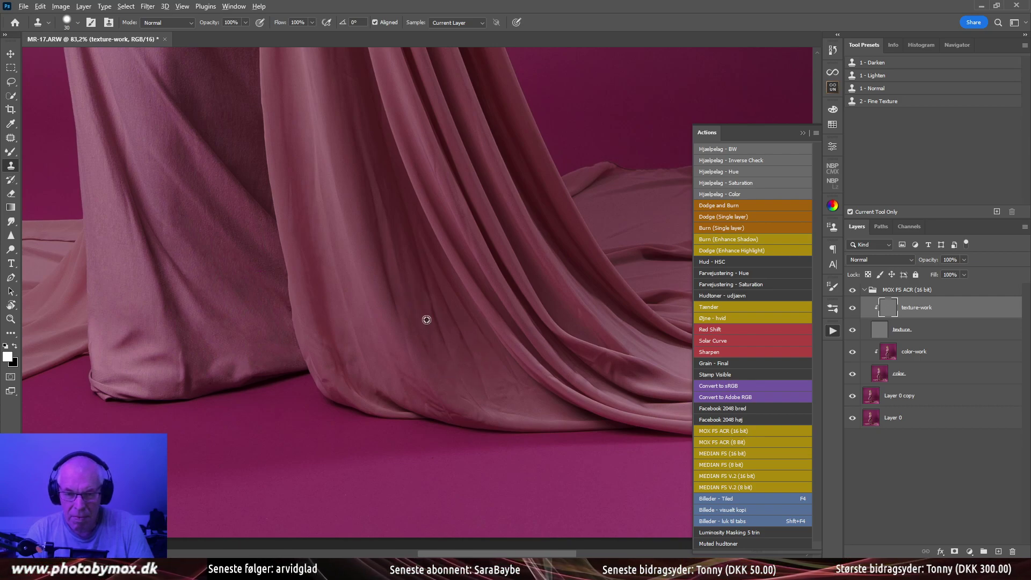
Clone away the creases near the drape's lower outer edge, reducing the brush size to 25 for the narrow areas
{"action": "left_click", "coordinate": [339, 325], "text": "alt"}
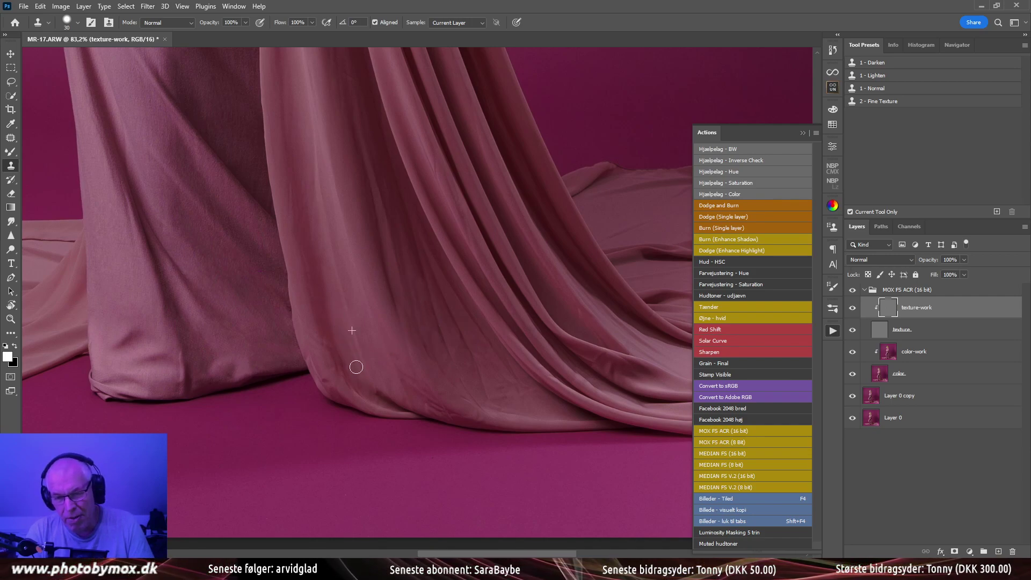
{"action": "left_click_drag", "start_coordinate": [356, 367], "coordinate": [339, 323]}
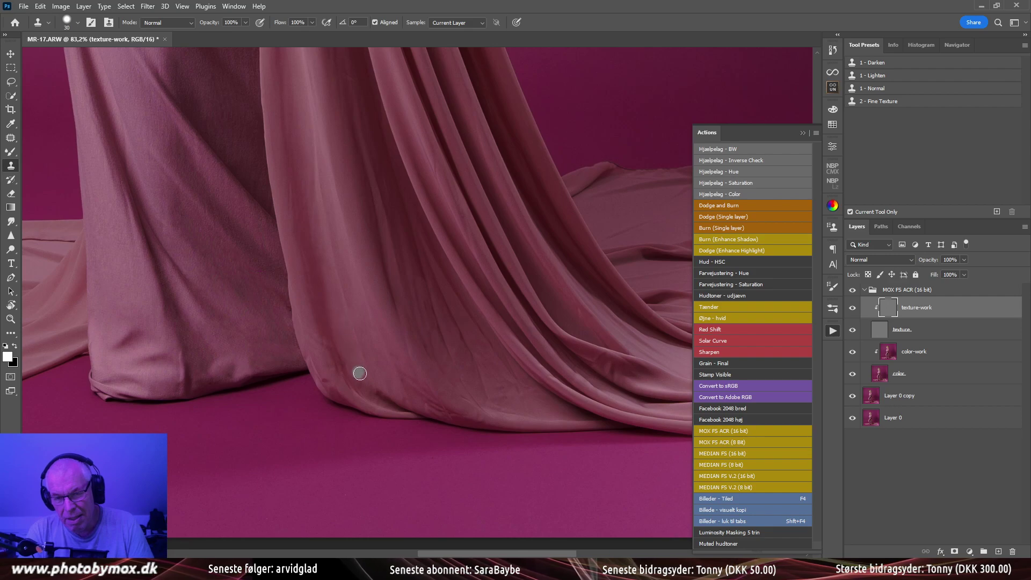
{"action": "key", "text": "bracketleft"}
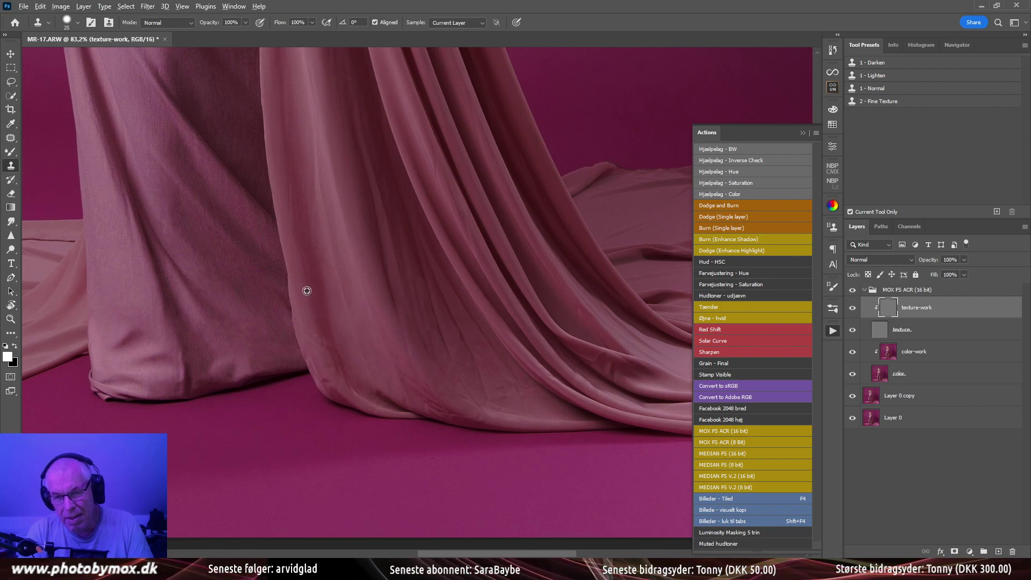
{"action": "left_click", "coordinate": [304, 306], "text": "alt"}
{"action": "mouse_move", "coordinate": [310, 295]}
{"action": "left_mouse_down"}
{"action": "mouse_move", "coordinate": [313, 314]}
{"action": "mouse_move", "coordinate": [315, 304]}
{"action": "left_mouse_up"}
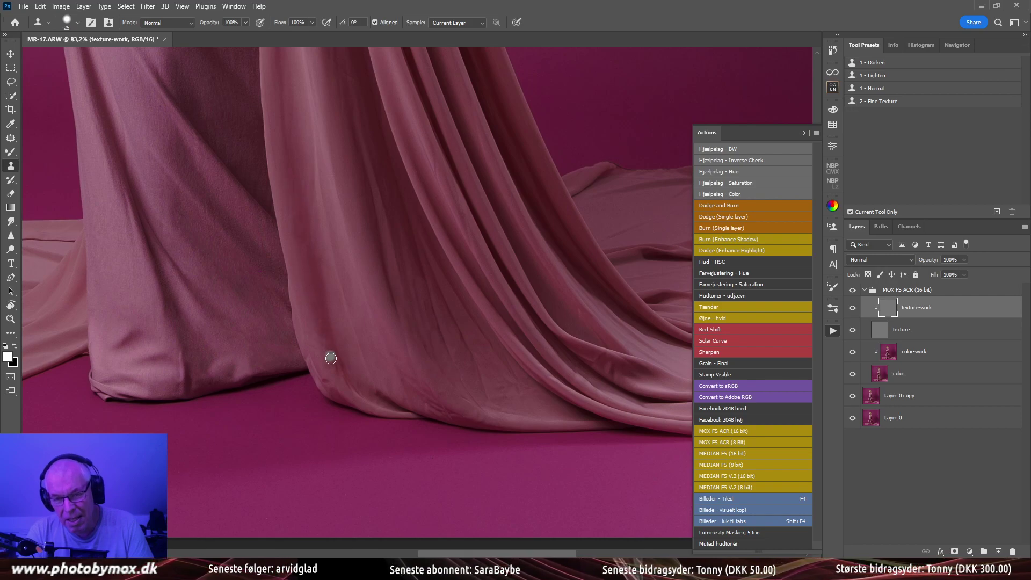
{"action": "mouse_move", "coordinate": [324, 330]}
{"action": "left_mouse_down"}
{"action": "mouse_move", "coordinate": [336, 366]}
{"action": "mouse_move", "coordinate": [316, 314]}
{"action": "mouse_move", "coordinate": [316, 353]}
{"action": "mouse_move", "coordinate": [302, 312]}
{"action": "mouse_move", "coordinate": [328, 381]}
{"action": "mouse_move", "coordinate": [311, 335]}
{"action": "left_mouse_up"}
{"action": "left_click", "coordinate": [319, 347], "text": "alt"}
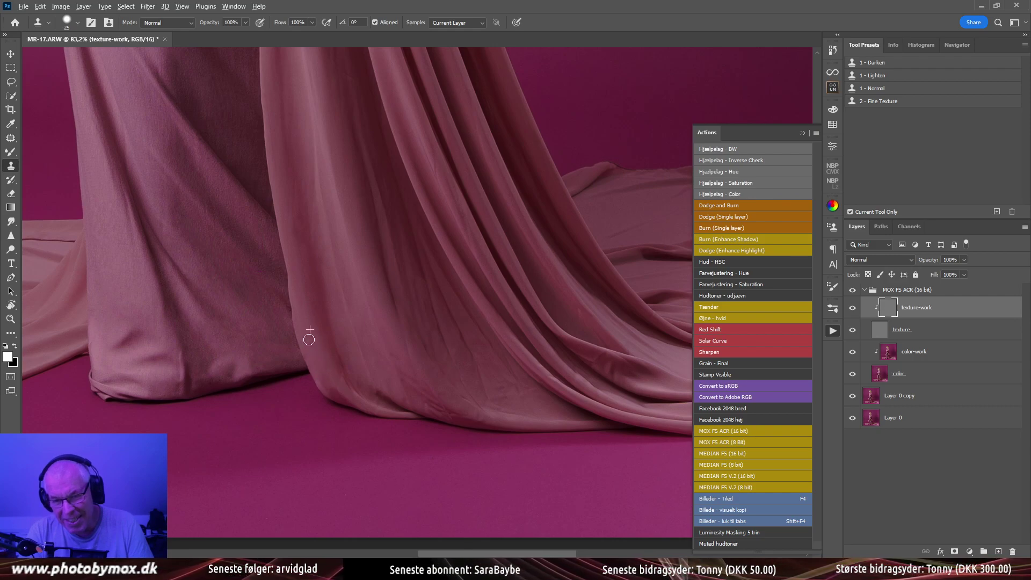
Clone clean texture over the wrinkles at the bottom of the drape, just above its hem
{"action": "left_click", "coordinate": [368, 349], "text": "alt"}
{"action": "left_click_drag", "start_coordinate": [377, 359], "coordinate": [377, 341]}
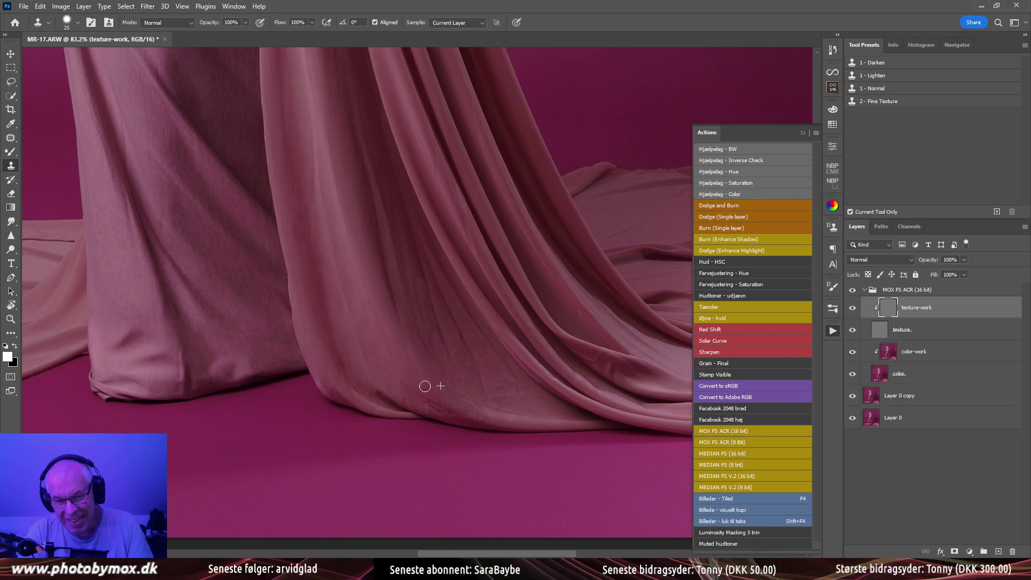
{"action": "mouse_move", "coordinate": [425, 386]}
{"action": "left_mouse_down"}
{"action": "mouse_move", "coordinate": [390, 350]}
{"action": "mouse_move", "coordinate": [417, 383]}
{"action": "mouse_move", "coordinate": [399, 355]}
{"action": "mouse_move", "coordinate": [380, 354]}
{"action": "mouse_move", "coordinate": [387, 384]}
{"action": "left_mouse_up"}
{"action": "left_click", "coordinate": [394, 354], "text": "alt"}
{"action": "left_click", "coordinate": [398, 355], "text": "alt"}
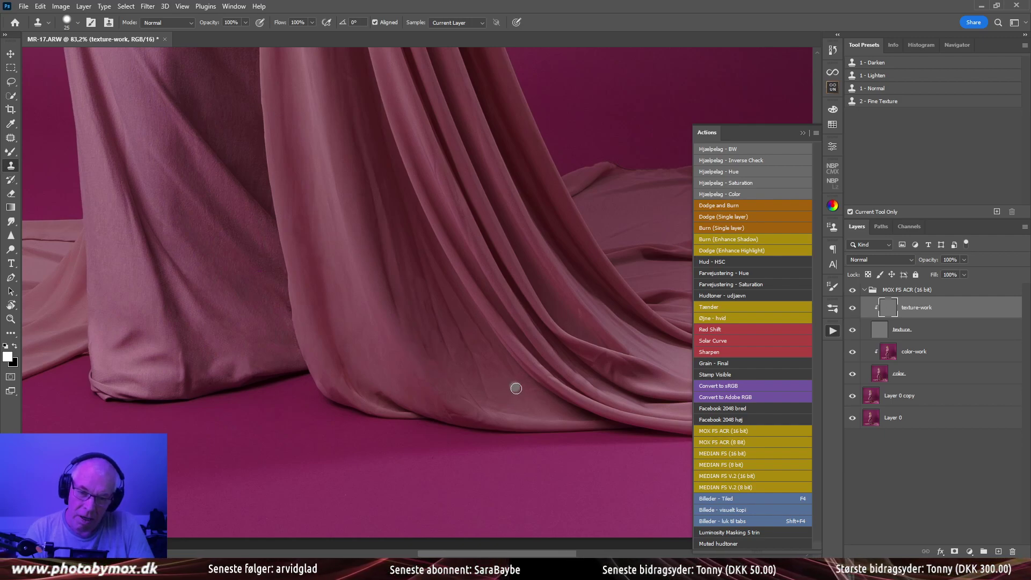
Clone clean texture over the remaining fine creases in the drape's lower middle area, above the hem
{"action": "left_click", "coordinate": [495, 371], "text": "alt"}
{"action": "left_click_drag", "start_coordinate": [474, 335], "coordinate": [490, 355]}
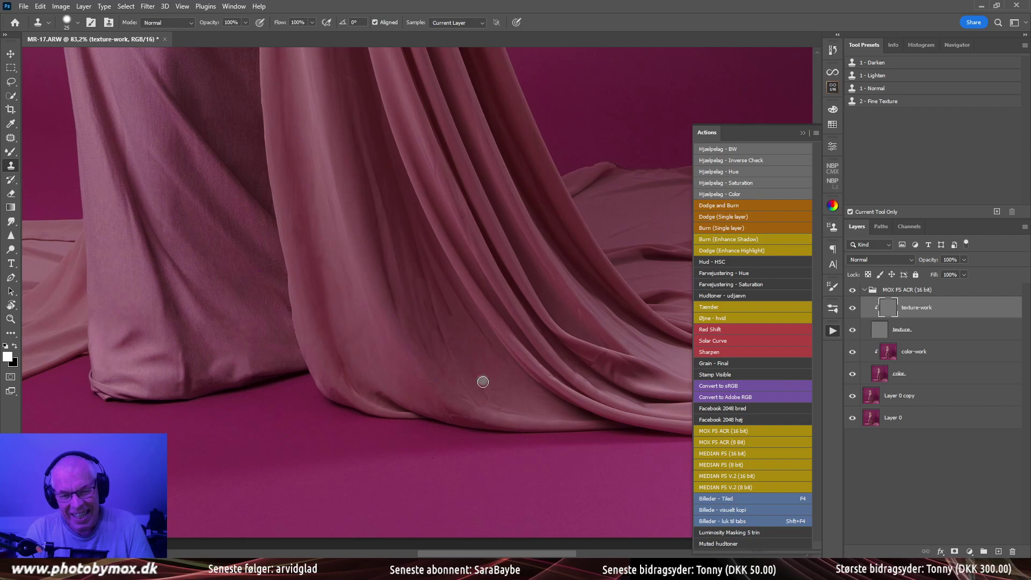
{"action": "left_click", "coordinate": [459, 350], "text": "alt"}
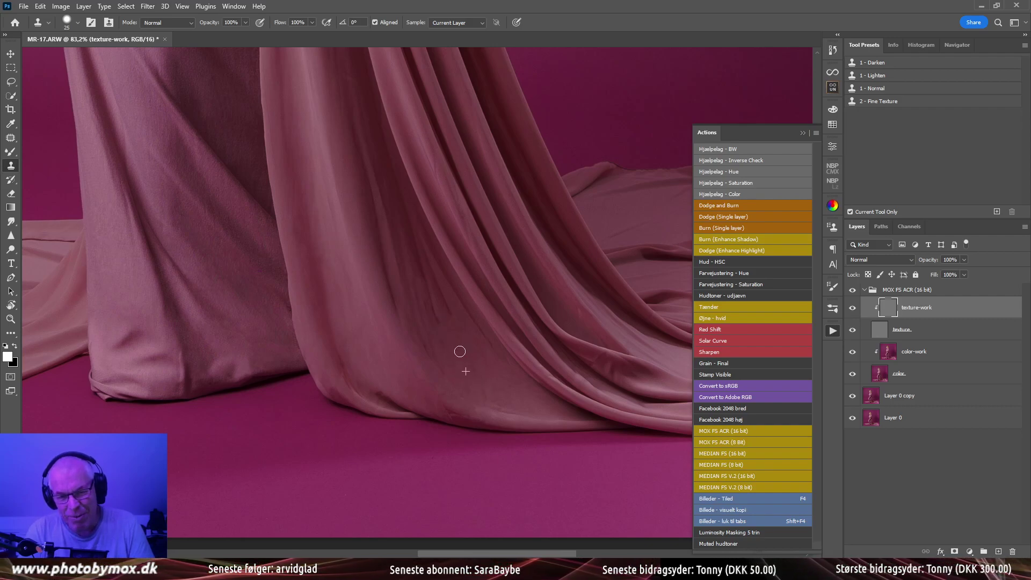
{"action": "left_click", "coordinate": [443, 350], "text": "alt"}
{"action": "left_click_drag", "start_coordinate": [424, 339], "coordinate": [432, 352]}
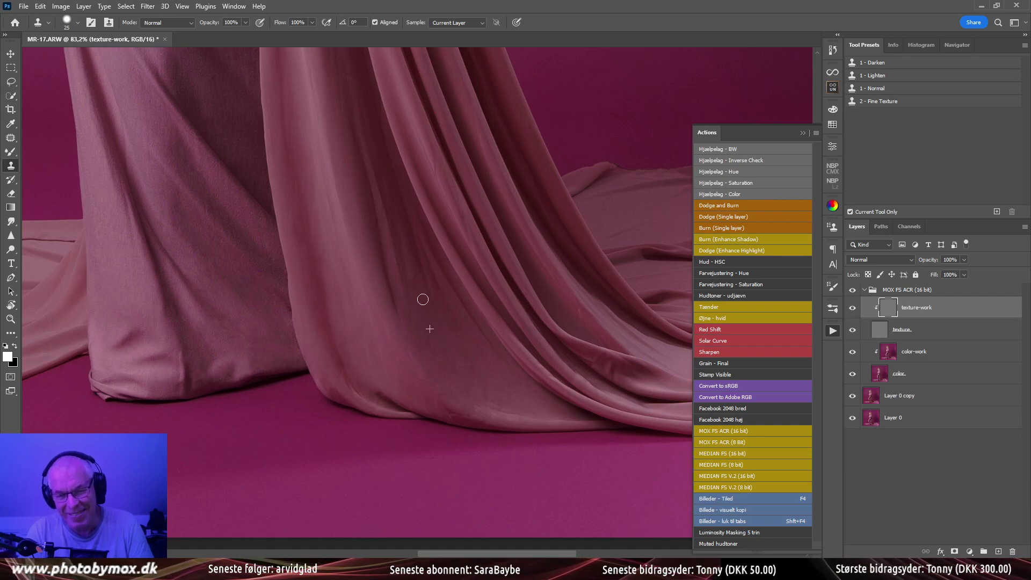
{"action": "left_click", "coordinate": [418, 358], "text": "alt"}
{"action": "left_click_drag", "start_coordinate": [400, 342], "coordinate": [400, 353]}
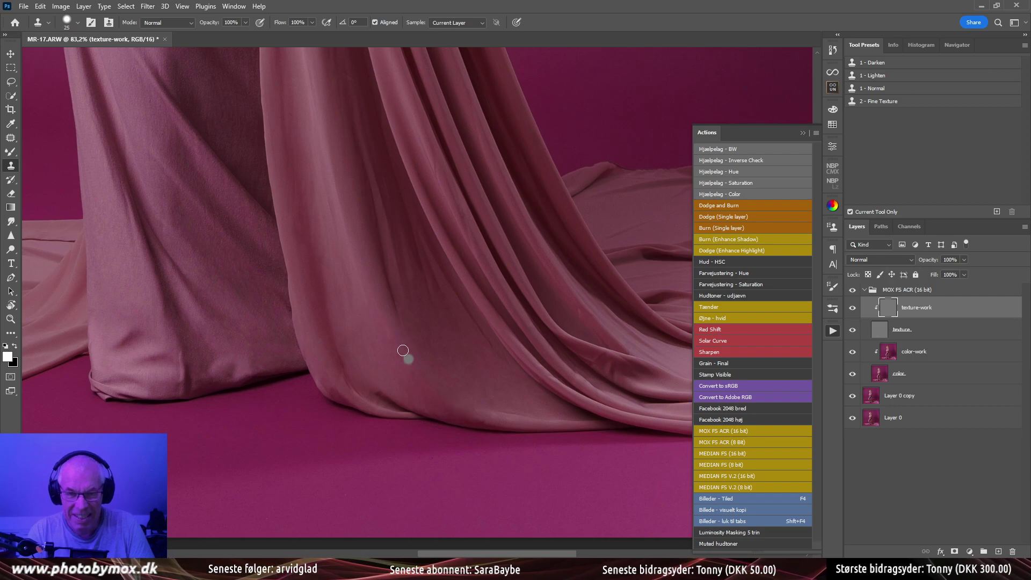
Clone away the fine wrinkles farther up the drape, along the broad fold and its long inner folds
{"action": "mouse_move", "coordinate": [403, 350]}
{"action": "left_mouse_down"}
{"action": "mouse_move", "coordinate": [428, 401]}
{"action": "mouse_move", "coordinate": [433, 449]}
{"action": "left_mouse_up"}
{"action": "left_click", "coordinate": [447, 394], "text": "alt"}
{"action": "left_click", "coordinate": [438, 352]}
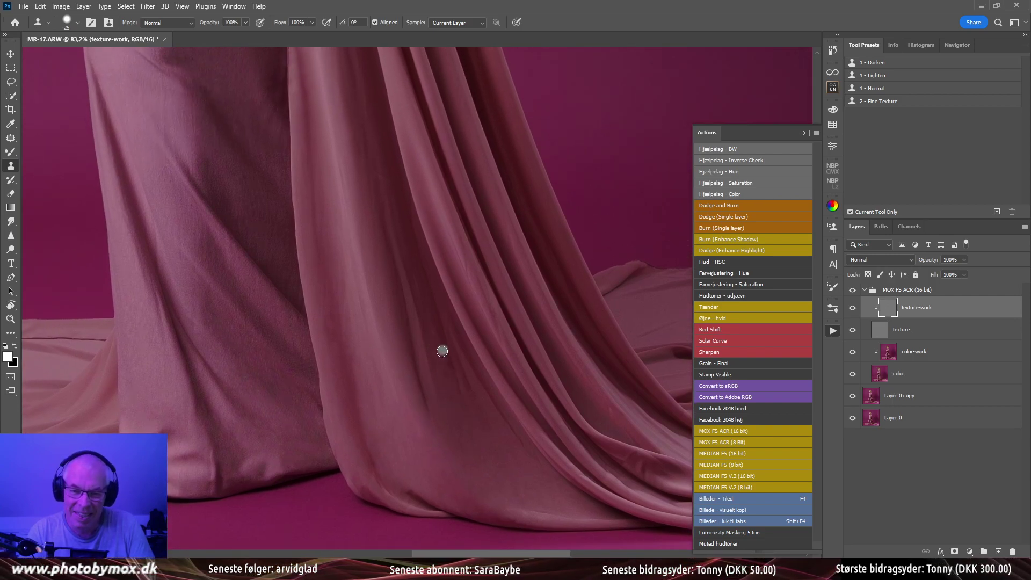
{"action": "scroll", "coordinate": [472, 397], "scroll_direction": "up", "scroll_amount": 2}
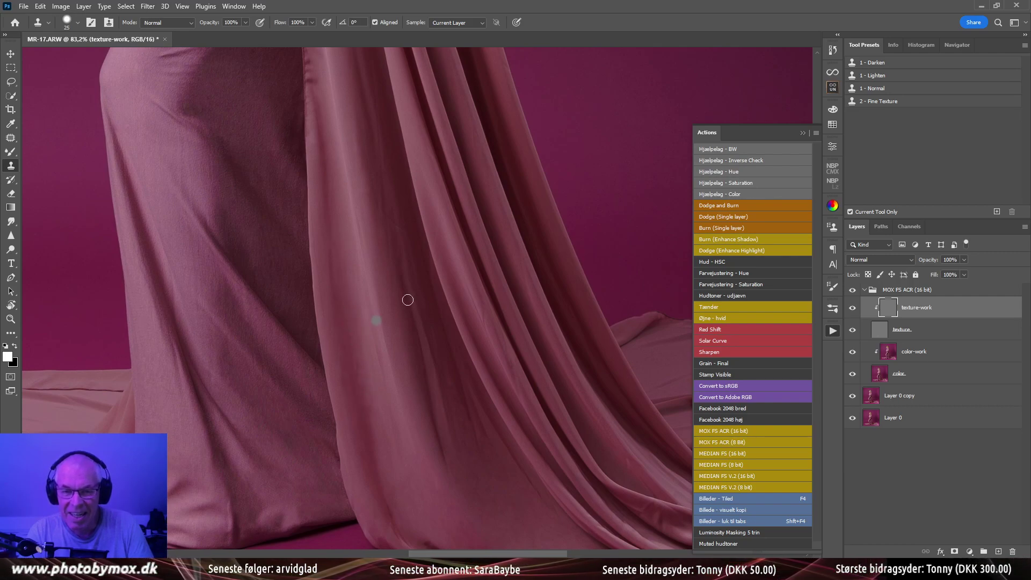
{"action": "left_click_drag", "start_coordinate": [465, 313], "coordinate": [414, 236]}
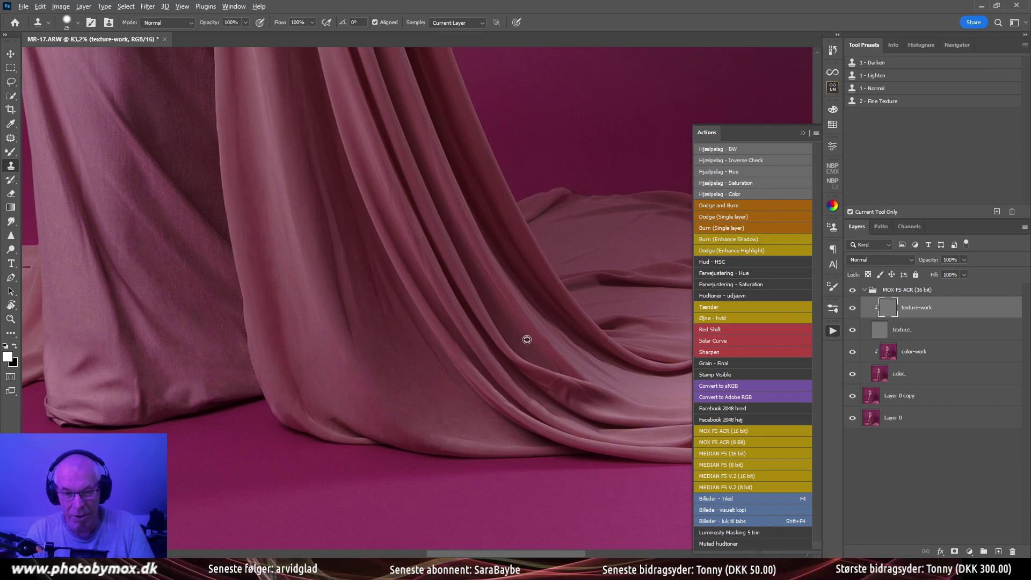
{"action": "scroll", "coordinate": [499, 295], "scroll_direction": "down", "scroll_amount": 4}
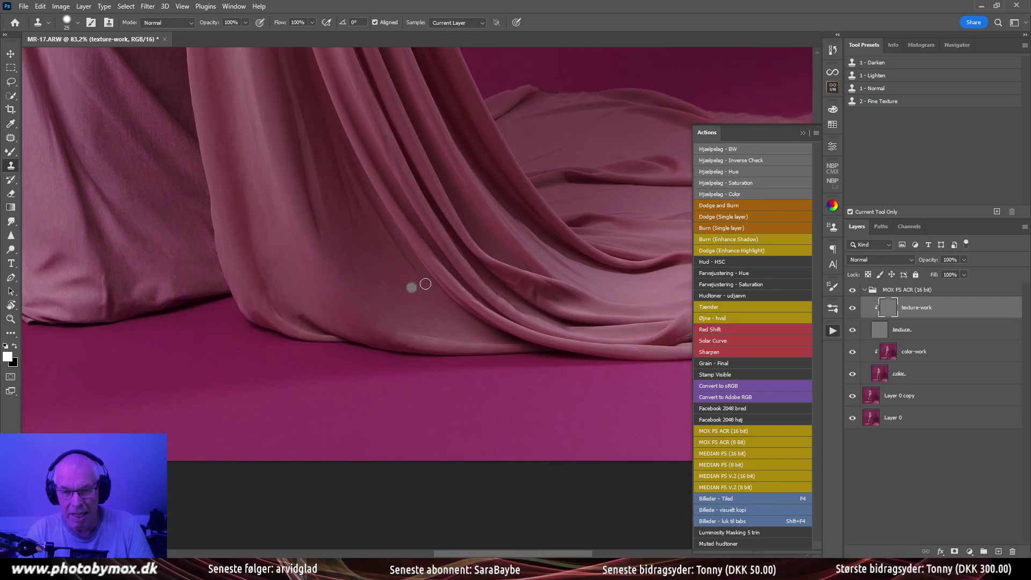
Clone clean texture over the small wrinkles along the drape's front edge beside the thigh
{"action": "left_click_drag", "start_coordinate": [491, 317], "coordinate": [344, 372]}
{"action": "left_click_drag", "start_coordinate": [484, 352], "coordinate": [487, 379]}
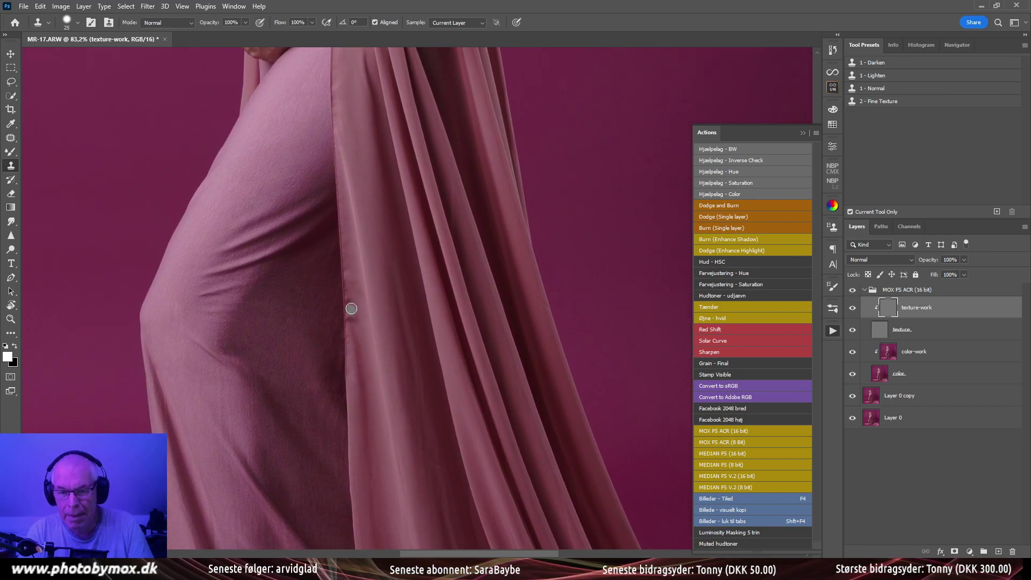
{"action": "left_click_drag", "start_coordinate": [351, 271], "coordinate": [350, 281]}
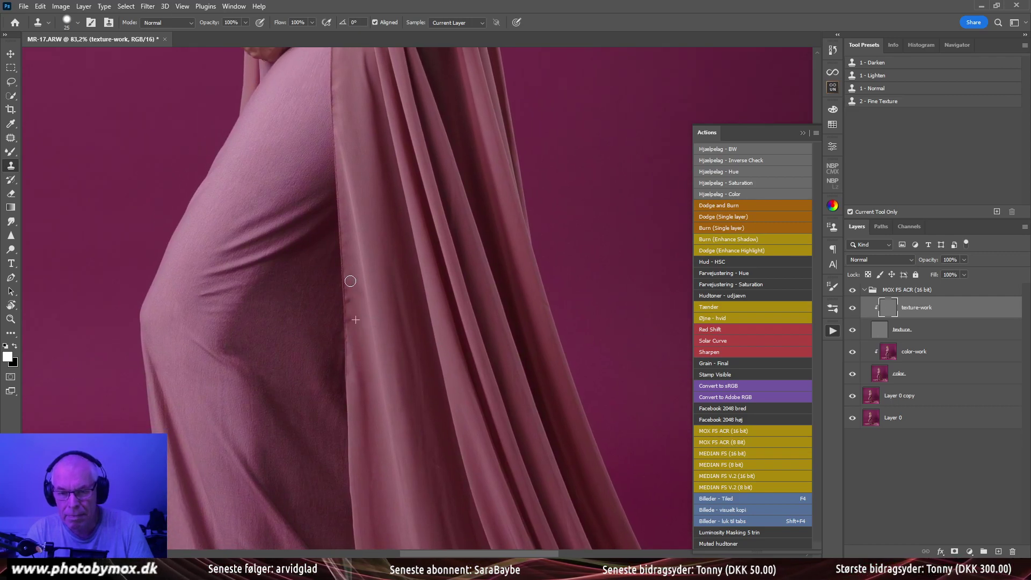
{"action": "left_click_drag", "start_coordinate": [352, 318], "coordinate": [355, 311]}
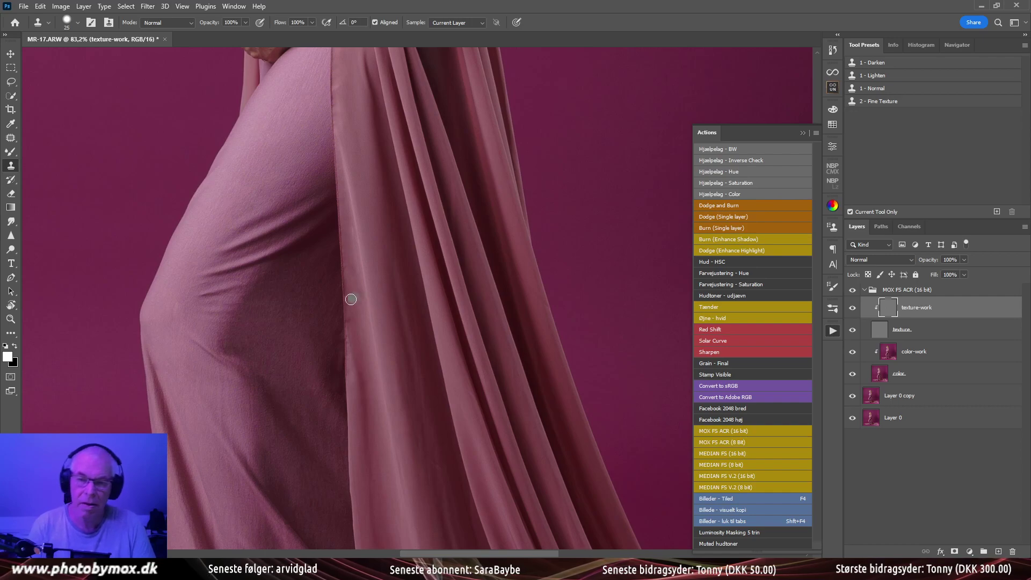
Select the color-work layer, set the Mixer Brush to Moist, Light Mix, and hide the texture layer
{"action": "left_click", "coordinate": [887, 352]}
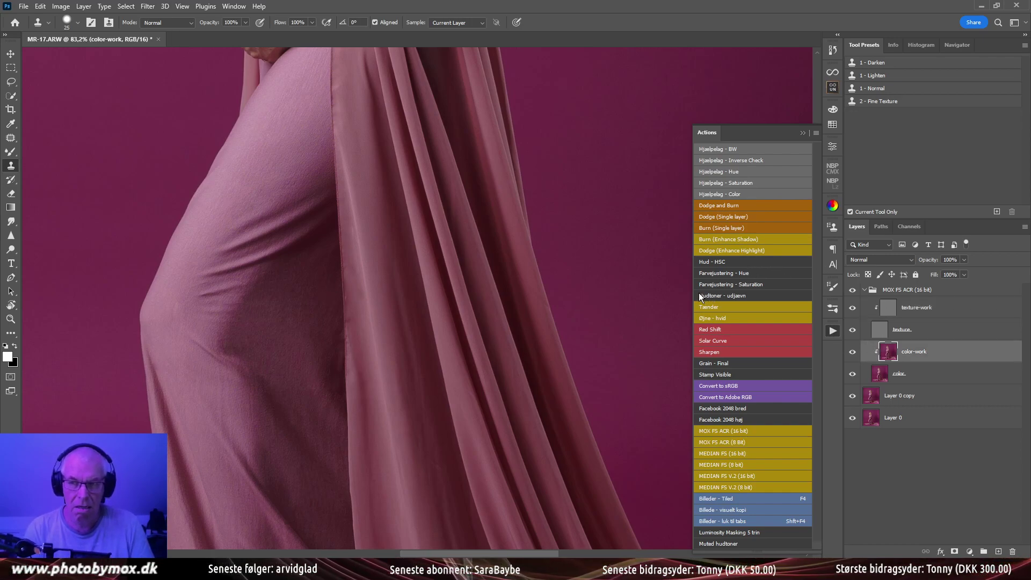
{"action": "key", "text": "b"}
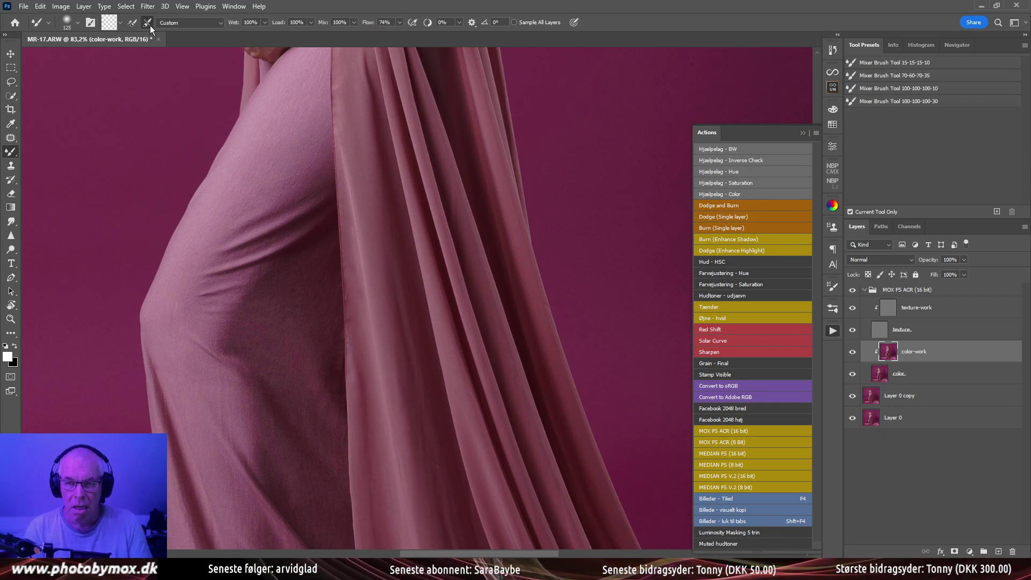
{"action": "left_click", "coordinate": [174, 22]}
{"action": "left_click", "coordinate": [189, 89]}
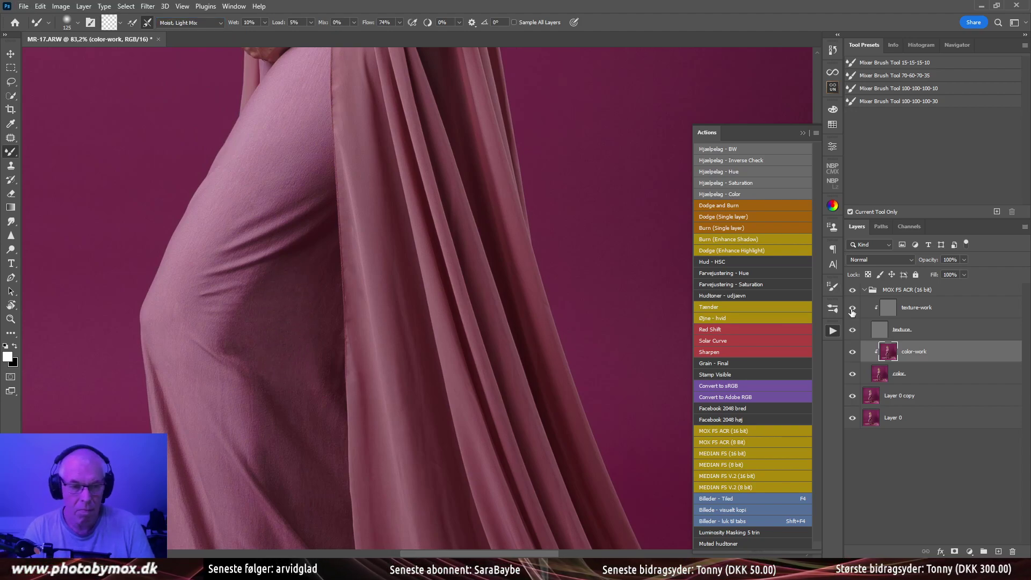
{"action": "left_click", "coordinate": [851, 330]}
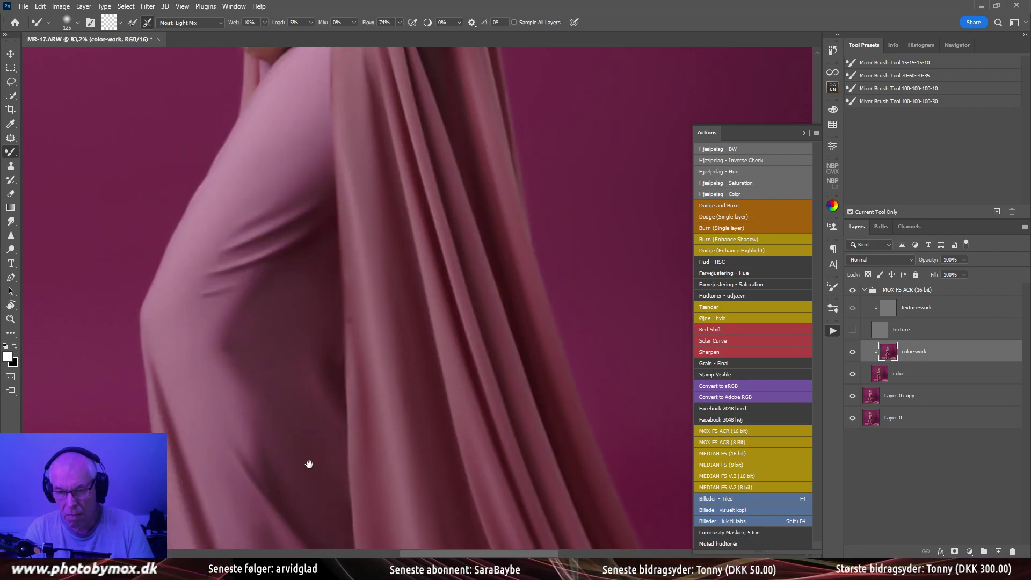
Reduce the Mixer Brush size to 80 and blend the uneven tones on the dress's lower section
{"action": "left_click_drag", "start_coordinate": [275, 513], "coordinate": [244, 315]}
{"action": "key", "text": "bracketleft"}
{"action": "key", "text": "bracketleft"}
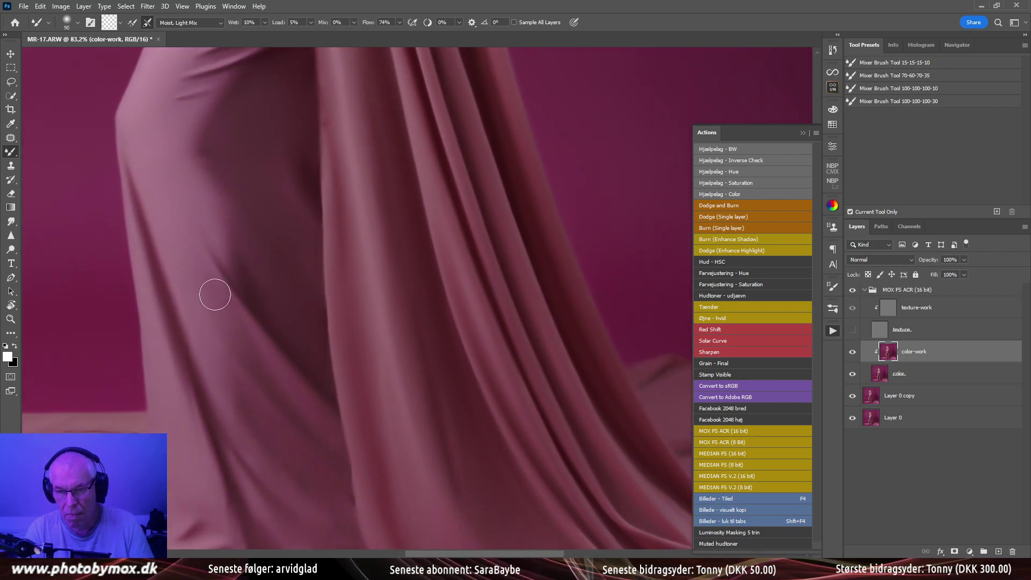
{"action": "key", "text": "bracketleft"}
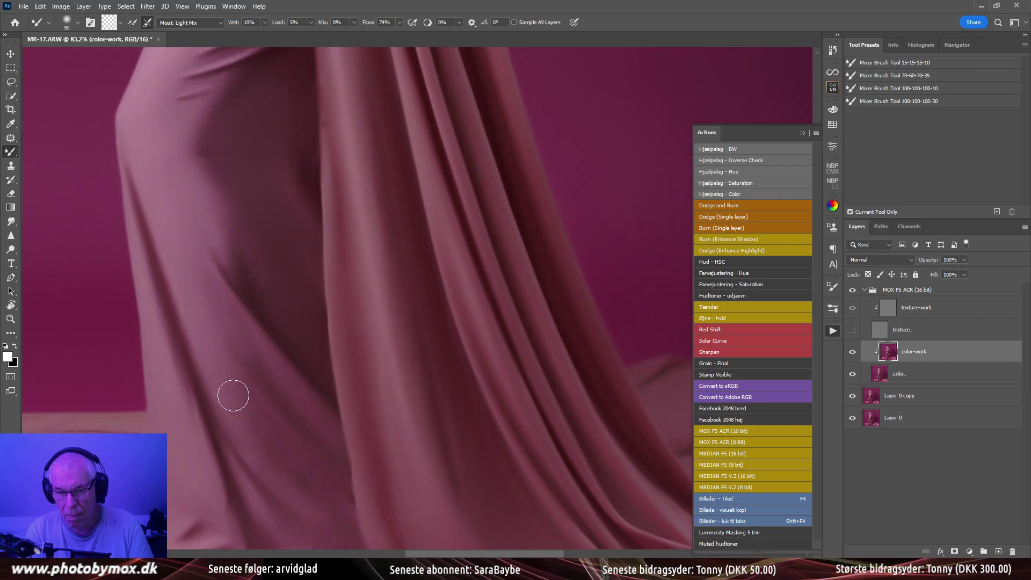
{"action": "left_click_drag", "start_coordinate": [232, 396], "coordinate": [240, 354]}
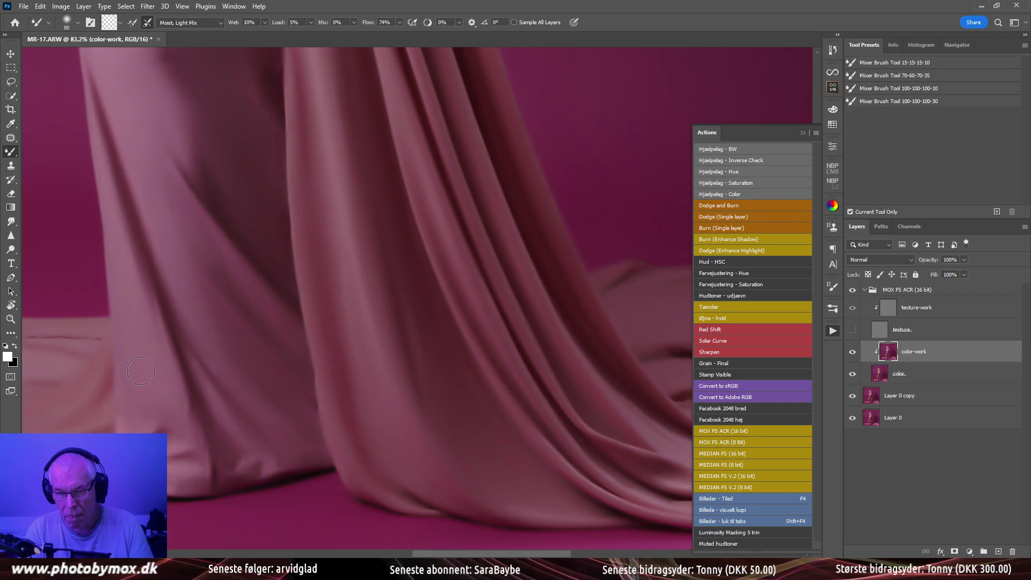
{"action": "left_click_drag", "start_coordinate": [223, 404], "coordinate": [192, 402]}
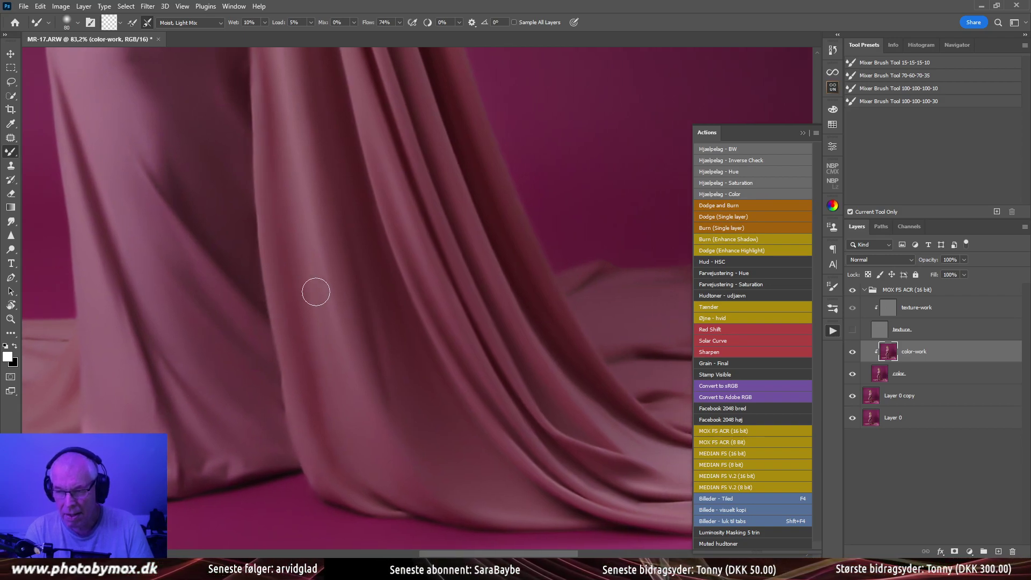
Smooth the shading transitions on the drape's broad front fold down to its hem
{"action": "left_click_drag", "start_coordinate": [316, 291], "coordinate": [311, 265]}
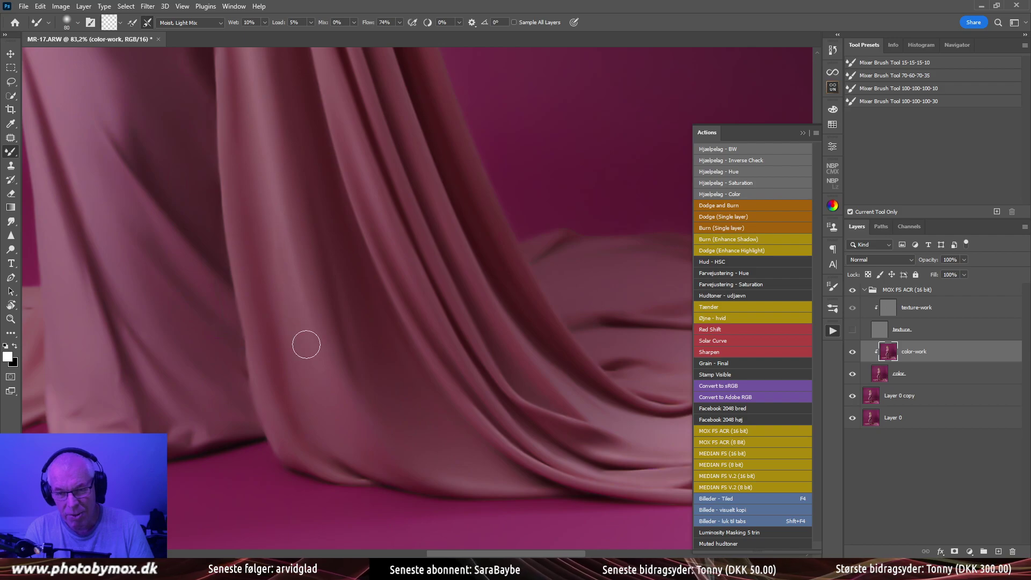
{"action": "scroll", "coordinate": [299, 299], "scroll_direction": "up", "scroll_amount": 3}
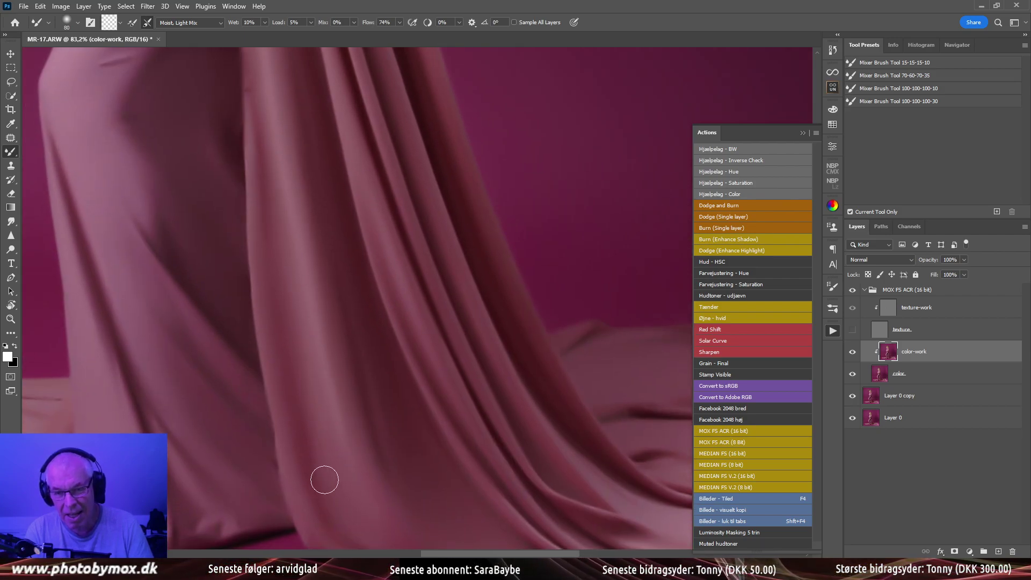
{"action": "left_click_drag", "start_coordinate": [300, 316], "coordinate": [290, 269]}
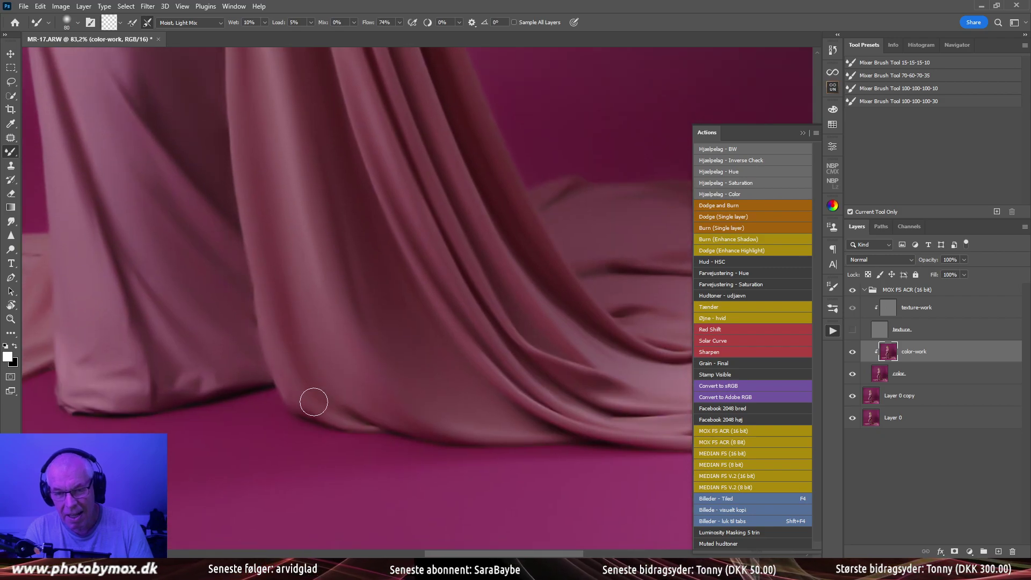
{"action": "scroll", "coordinate": [414, 353], "scroll_direction": "up", "scroll_amount": 5}
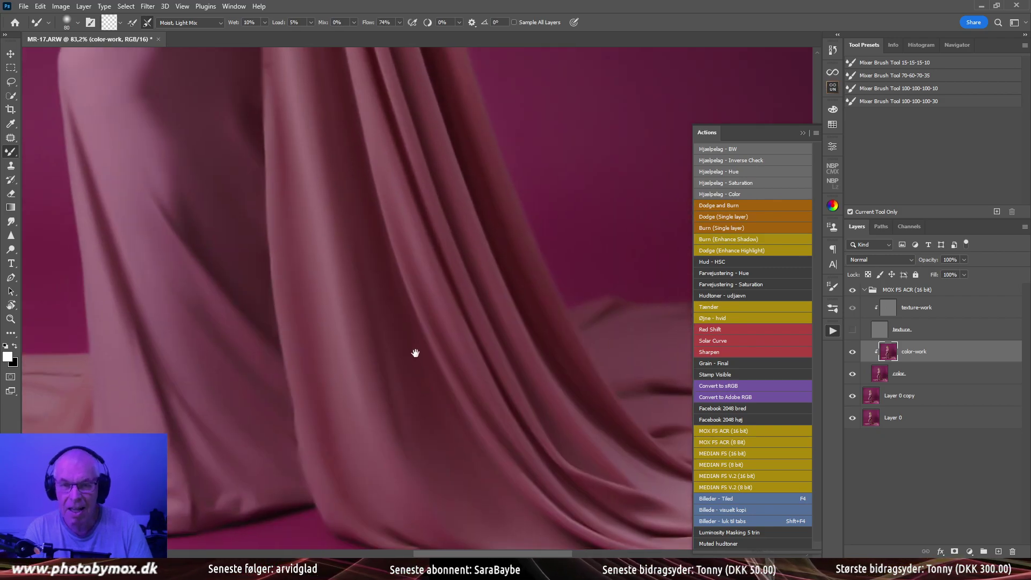
{"action": "left_click_drag", "start_coordinate": [398, 290], "coordinate": [401, 295]}
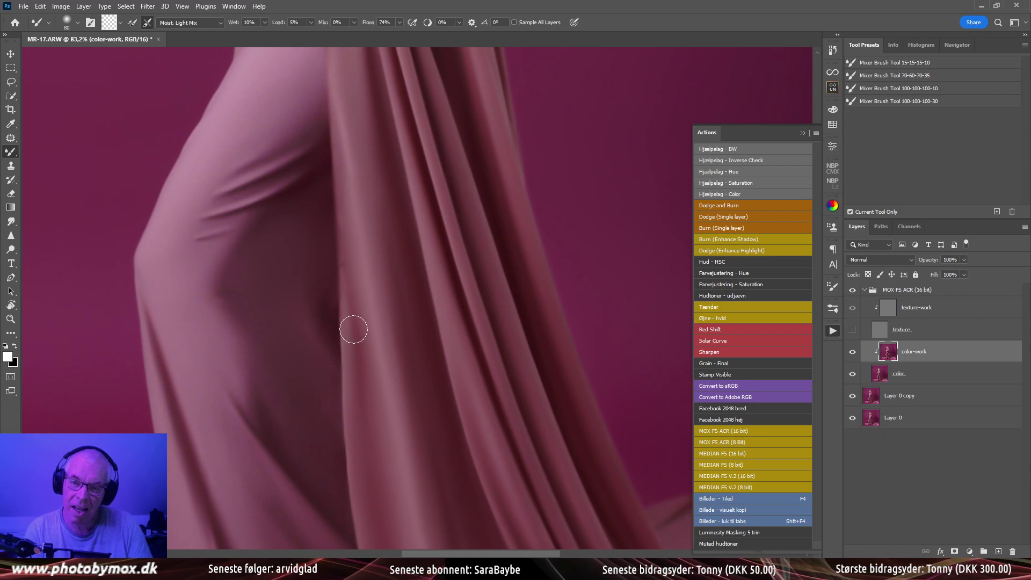
Blend the creases on the dress from the knee down toward the hem, reducing the Mixer Brush size to 60
{"action": "scroll", "coordinate": [362, 226], "scroll_direction": "up", "scroll_amount": 2}
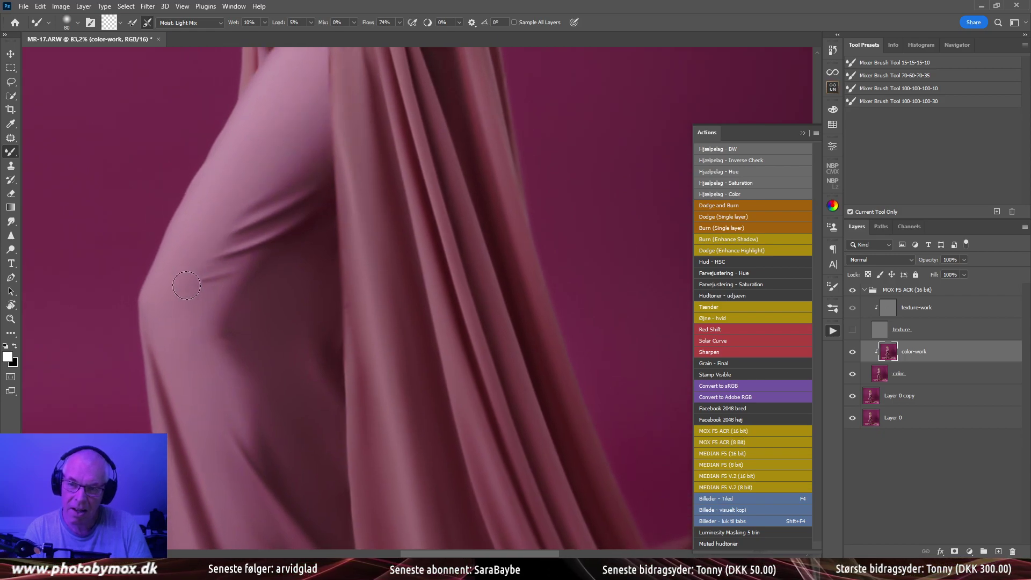
{"action": "scroll", "coordinate": [207, 230], "scroll_direction": "down", "scroll_amount": 1}
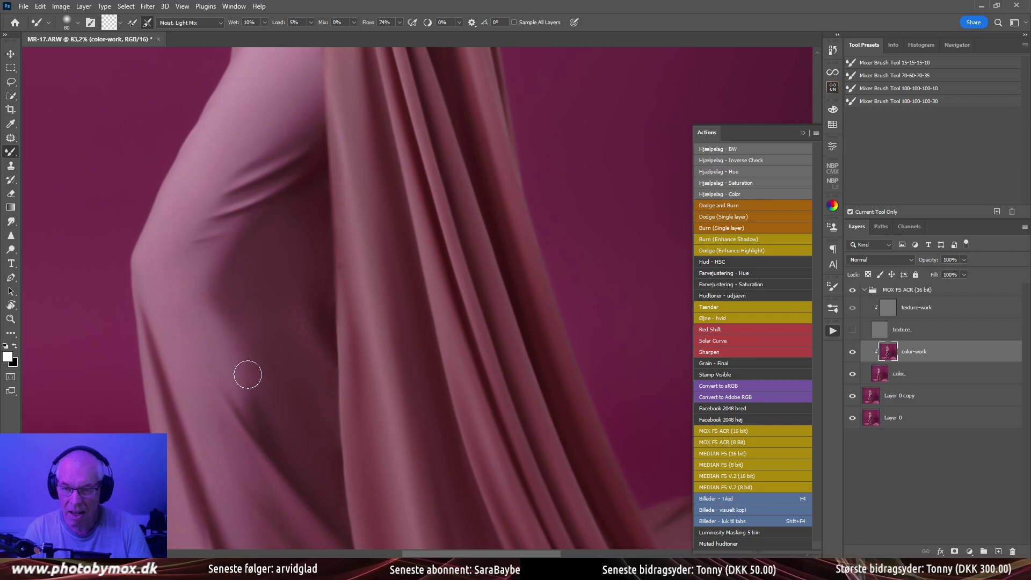
{"action": "scroll", "coordinate": [231, 322], "scroll_direction": "down", "scroll_amount": 5}
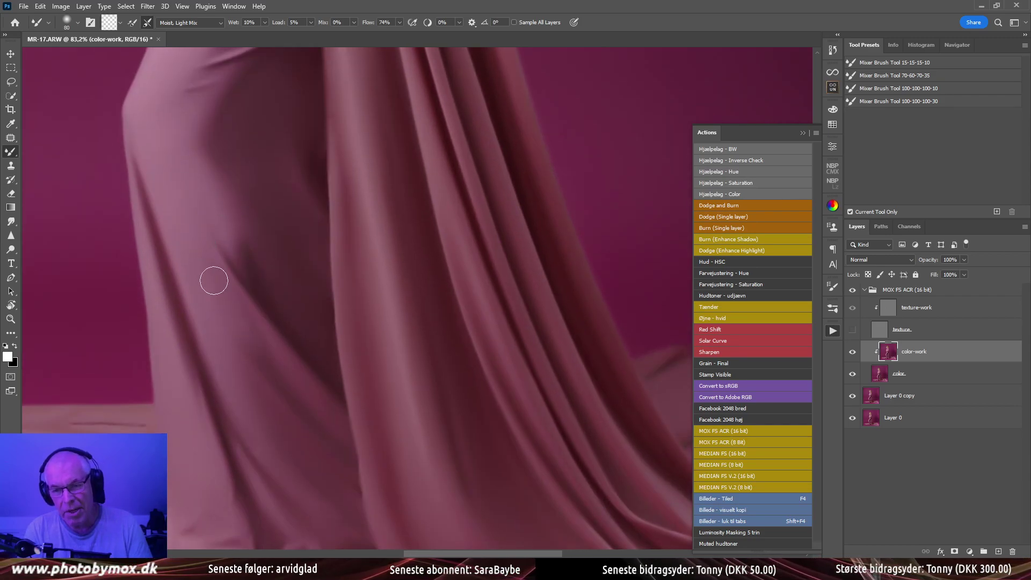
{"action": "scroll", "coordinate": [253, 381], "scroll_direction": "down", "scroll_amount": 4}
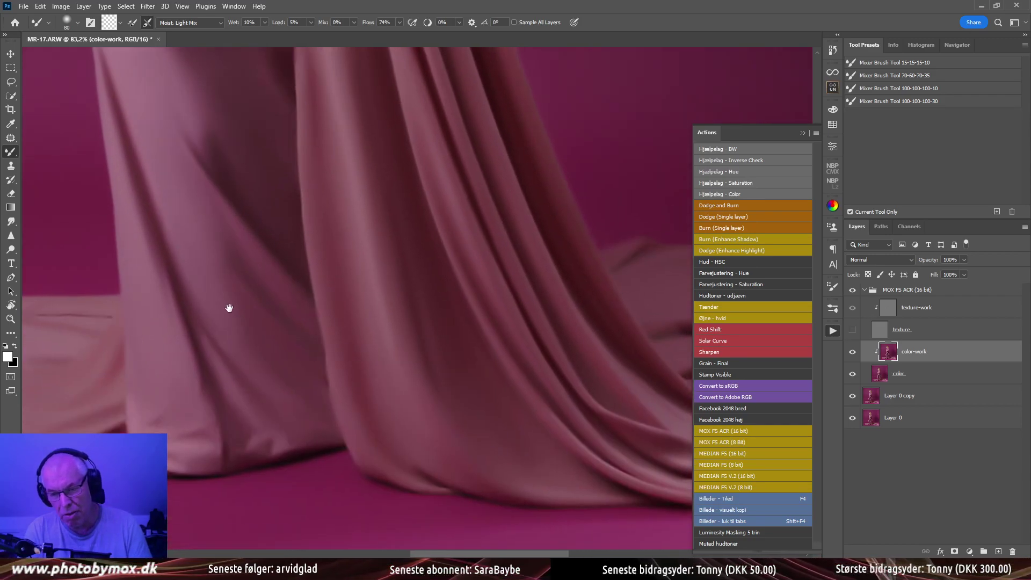
{"action": "key", "text": "bracketleft"}
{"action": "key", "text": "bracketleft"}
{"action": "key", "text": "bracketleft"}
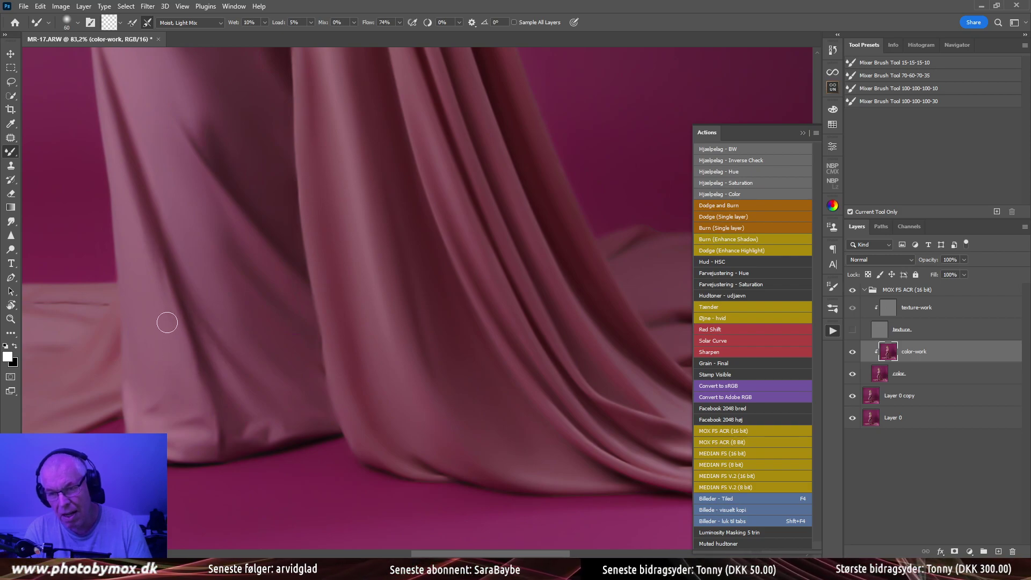
{"action": "left_click_drag", "start_coordinate": [151, 282], "coordinate": [154, 301]}
{"action": "left_click_drag", "start_coordinate": [169, 167], "coordinate": [203, 283]}
{"action": "left_click_drag", "start_coordinate": [239, 102], "coordinate": [253, 173]}
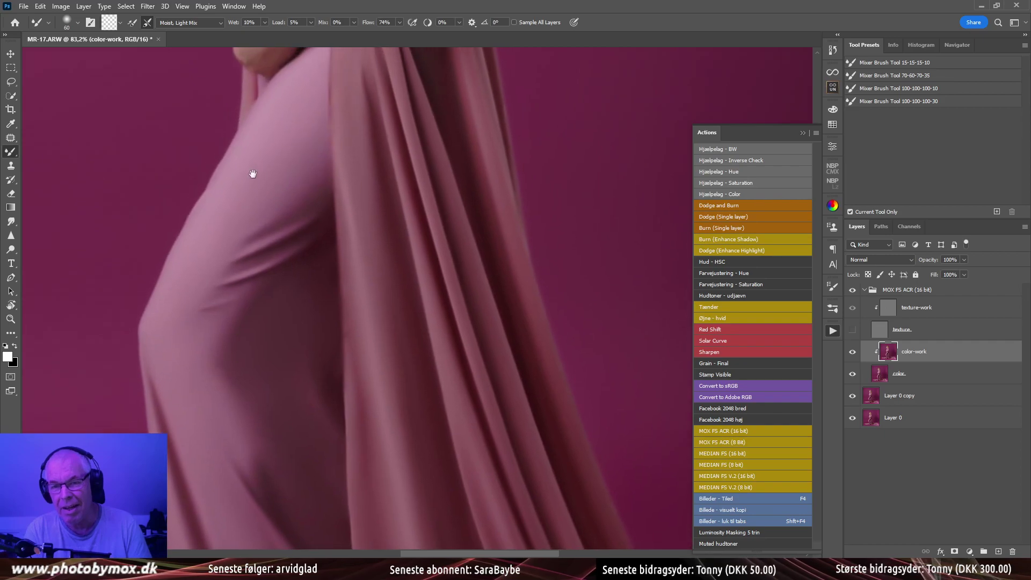
Enlarge the Mixer Brush and smooth the soft creases on the dress over the thigh
{"action": "key", "text": "bracketright"}
{"action": "key", "text": "bracketright"}
{"action": "left_click_drag", "start_coordinate": [286, 134], "coordinate": [261, 247]}
{"action": "mouse_move", "coordinate": [304, 188]}
{"action": "left_mouse_down"}
{"action": "mouse_move", "coordinate": [262, 251]}
{"action": "mouse_move", "coordinate": [317, 359]}
{"action": "left_mouse_up"}
Smooth the uneven shading on the puffed sleeve with the Mixer Brush at size 60
{"action": "key", "text": "bracketleft"}
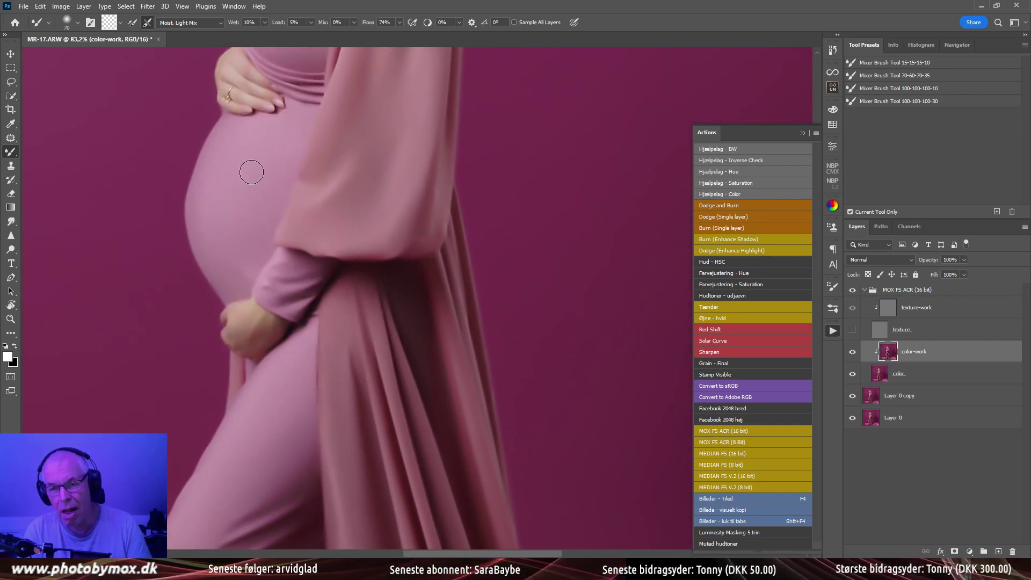
{"action": "scroll", "coordinate": [252, 172], "scroll_direction": "up", "scroll_amount": 5}
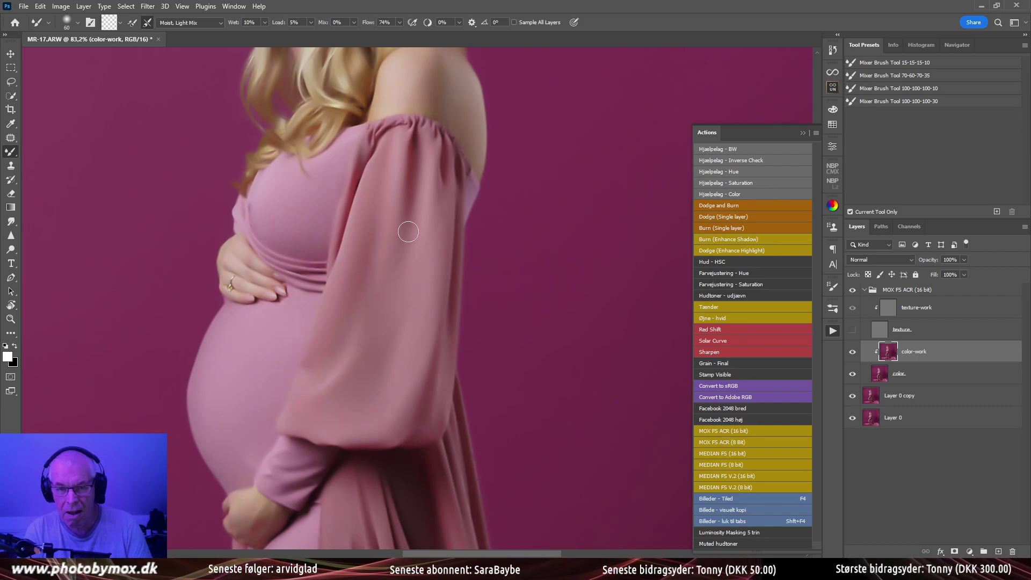
{"action": "left_click_drag", "start_coordinate": [373, 375], "coordinate": [361, 301]}
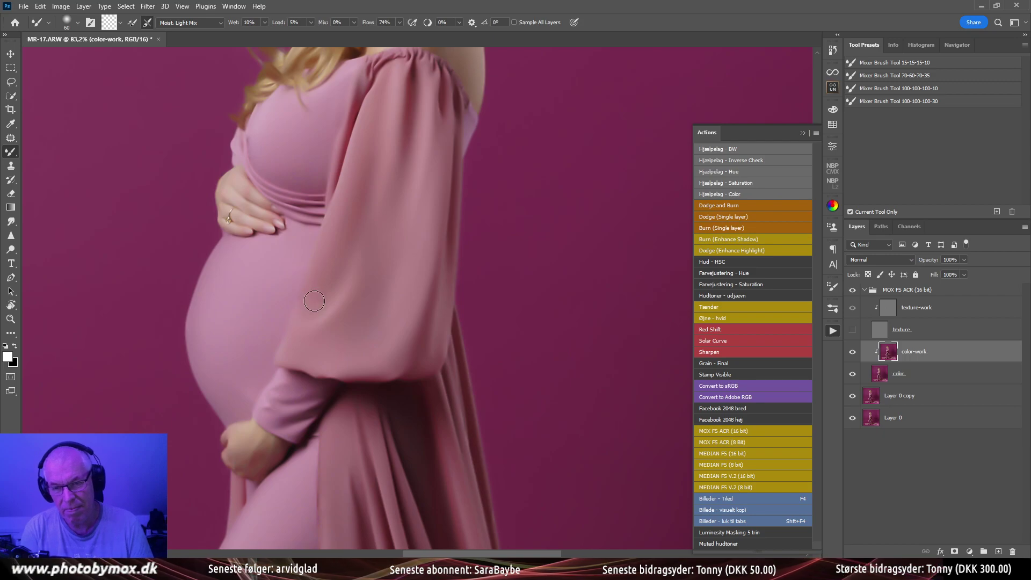
Enlarge the Mixer Brush to size 100 and smooth the shaded areas of the dress between the knee and lower leg
{"action": "left_click_drag", "start_coordinate": [363, 344], "coordinate": [320, 110]}
{"action": "mouse_move", "coordinate": [356, 321]}
{"action": "left_mouse_down"}
{"action": "mouse_move", "coordinate": [351, 232]}
{"action": "mouse_move", "coordinate": [363, 140]}
{"action": "left_mouse_up"}
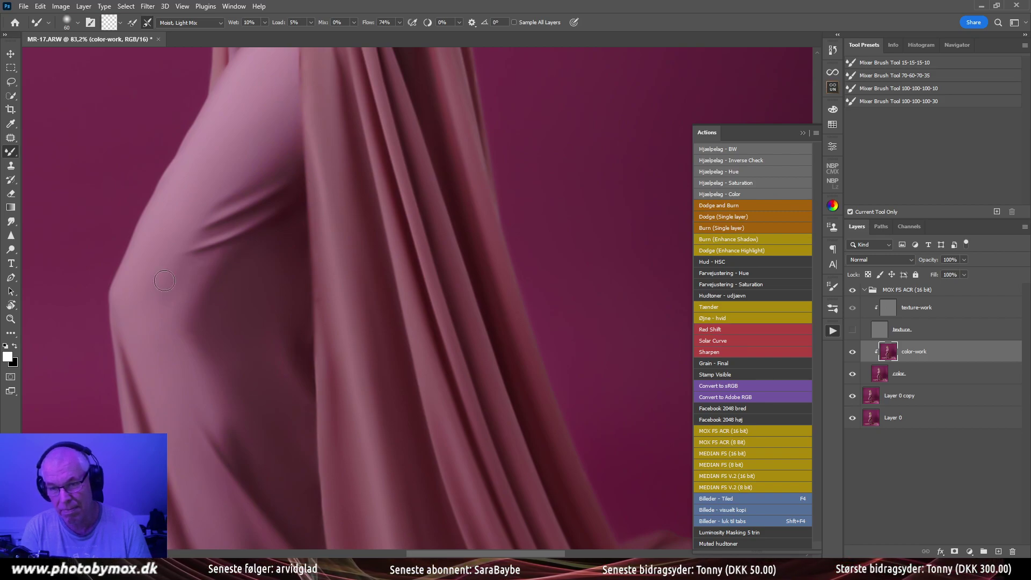
{"action": "scroll", "coordinate": [168, 256], "scroll_direction": "down", "scroll_amount": 5}
{"action": "key", "text": "bracketright"}
{"action": "key", "text": "bracketright"}
{"action": "key", "text": "bracketright"}
{"action": "key", "text": "bracketright"}
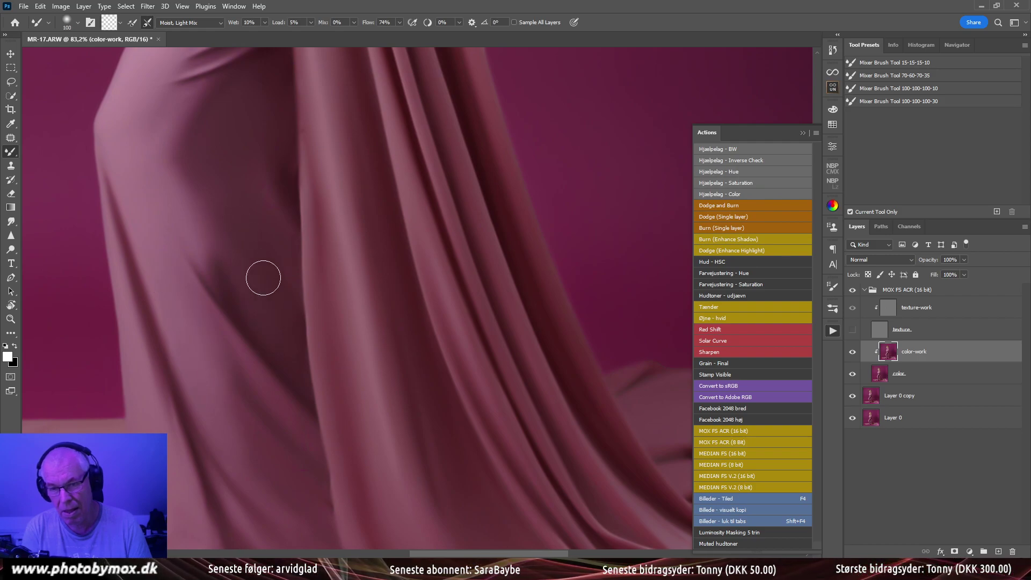
{"action": "scroll", "coordinate": [251, 163], "scroll_direction": "down", "scroll_amount": 3}
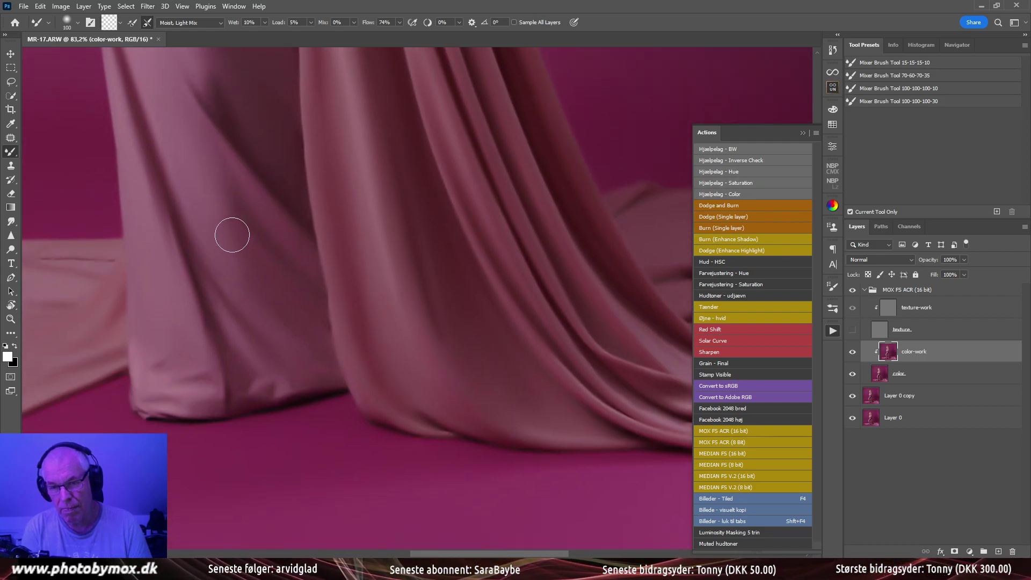
Blend the diagonal creases on the lower dress, reducing the Mixer Brush to size 80 and 60
{"action": "key", "text": "bracketleft"}
{"action": "key", "text": "bracketleft"}
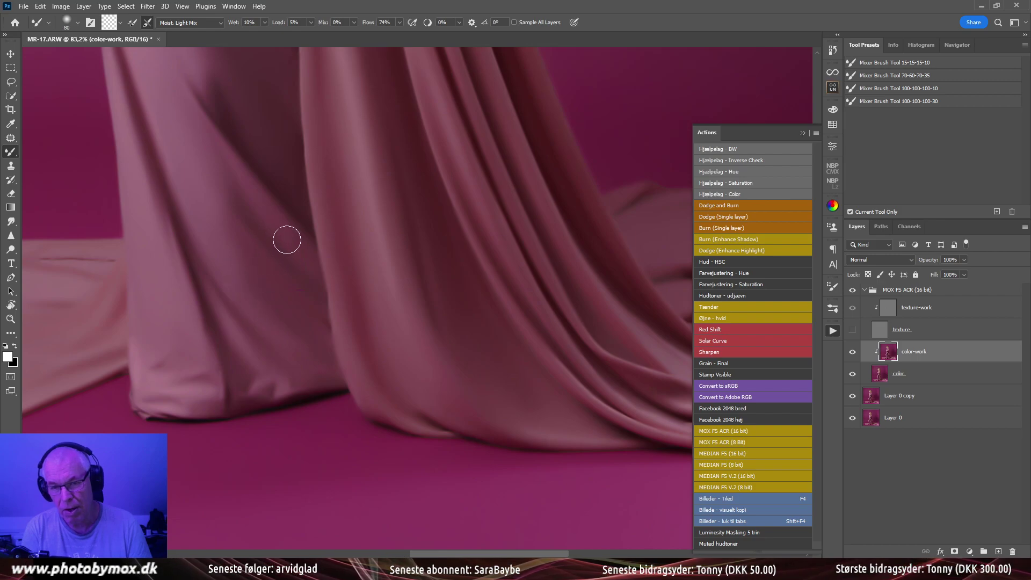
{"action": "scroll", "coordinate": [273, 260], "scroll_direction": "up", "scroll_amount": 3}
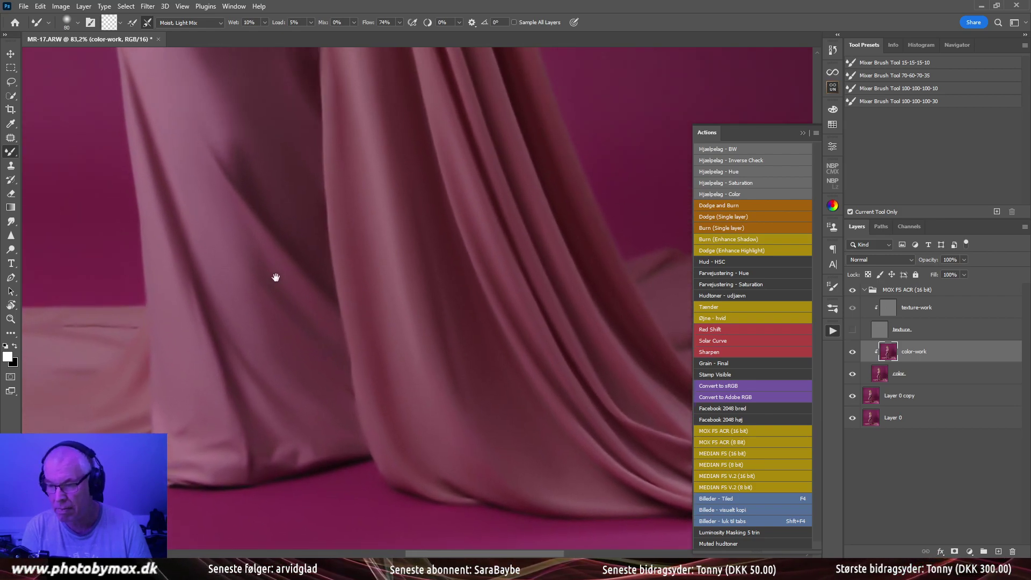
{"action": "scroll", "coordinate": [271, 247], "scroll_direction": "up", "scroll_amount": 3}
{"action": "key", "text": "bracketleft"}
{"action": "key", "text": "bracketleft"}
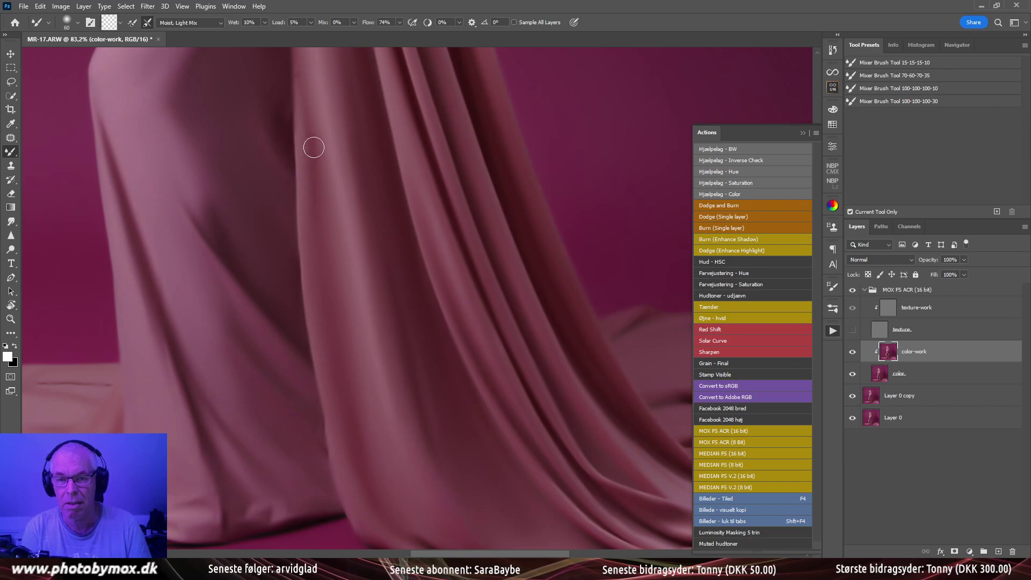
Smooth the drape's inner edge beside the shaded dress with the Mixer Brush at size 45
{"action": "left_click_drag", "start_coordinate": [315, 150], "coordinate": [318, 225]}
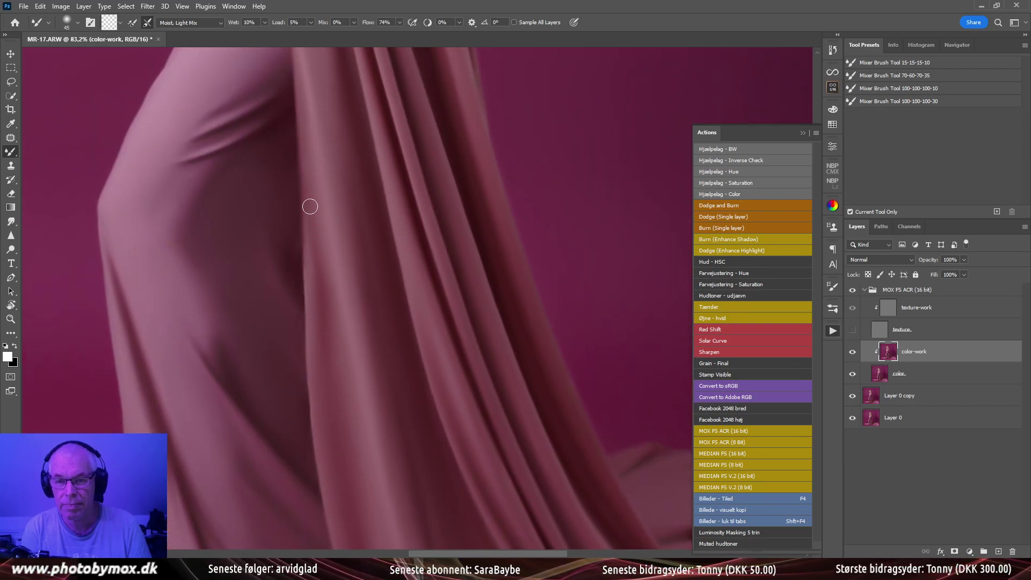
{"action": "left_click_drag", "start_coordinate": [307, 298], "coordinate": [281, 285]}
{"action": "left_click_drag", "start_coordinate": [214, 409], "coordinate": [248, 405]}
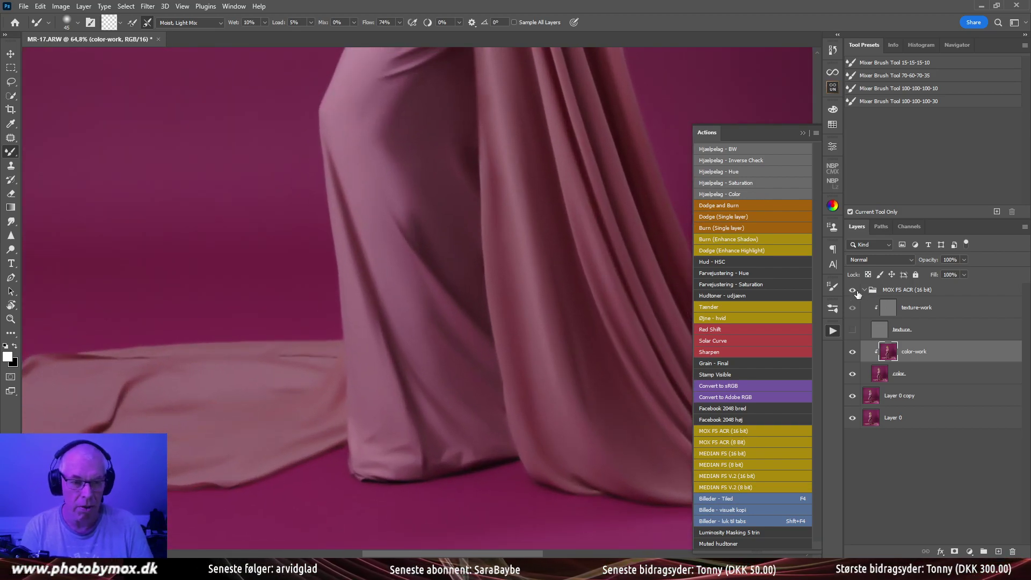
Show the texture layer and compare the full portrait with the MOX FS ACR (16 bit) group hidden and visible
{"action": "left_click", "coordinate": [852, 329]}
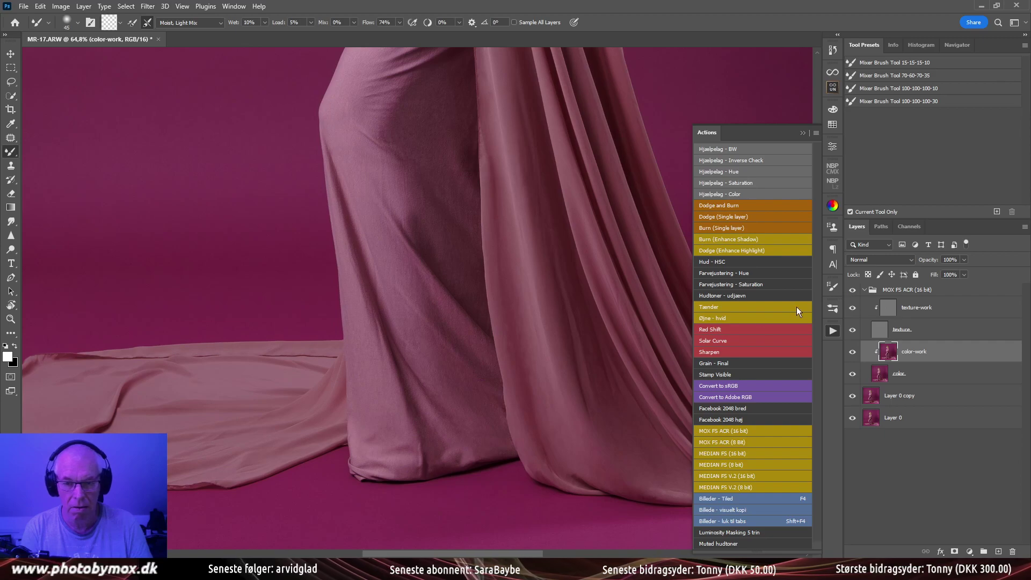
{"action": "left_click_drag", "start_coordinate": [643, 377], "coordinate": [598, 378]}
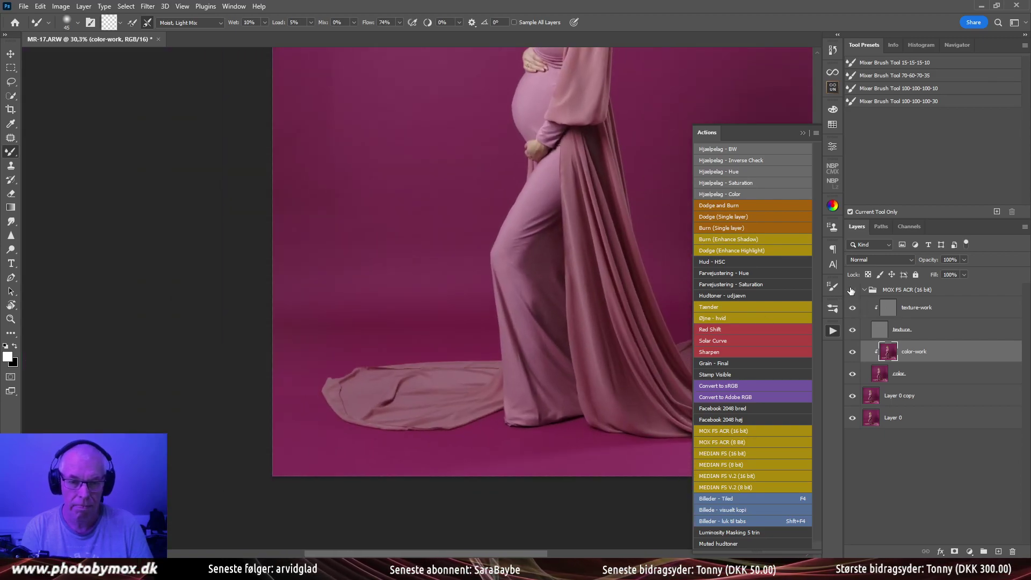
{"action": "left_click", "coordinate": [852, 291]}
{"action": "left_click", "coordinate": [852, 291]}
{"action": "left_click", "coordinate": [851, 291]}
{"action": "left_click", "coordinate": [851, 290]}
{"action": "left_click_drag", "start_coordinate": [591, 411], "coordinate": [425, 447]}
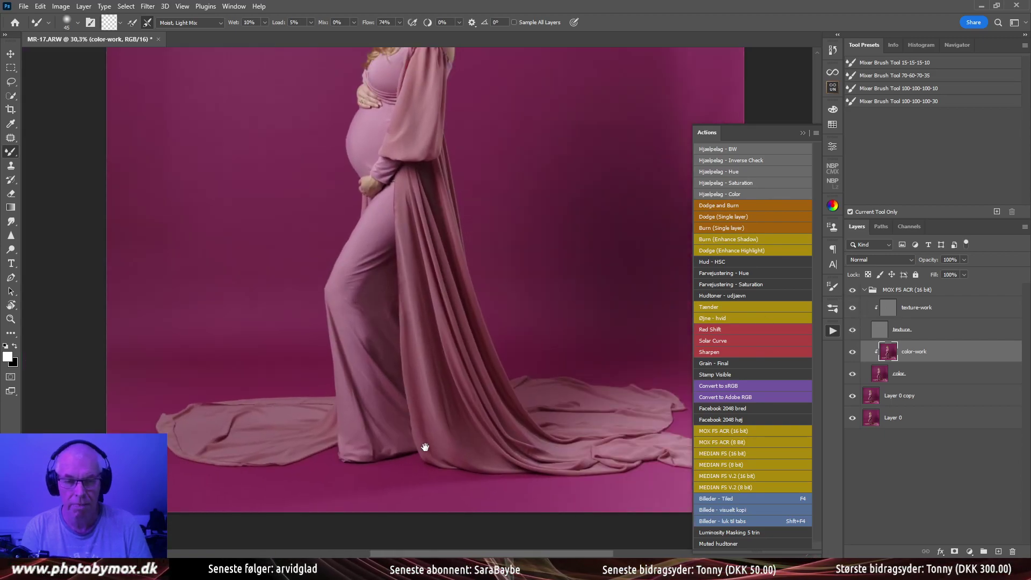
{"action": "scroll", "coordinate": [423, 416], "scroll_direction": "down", "scroll_amount": 4}
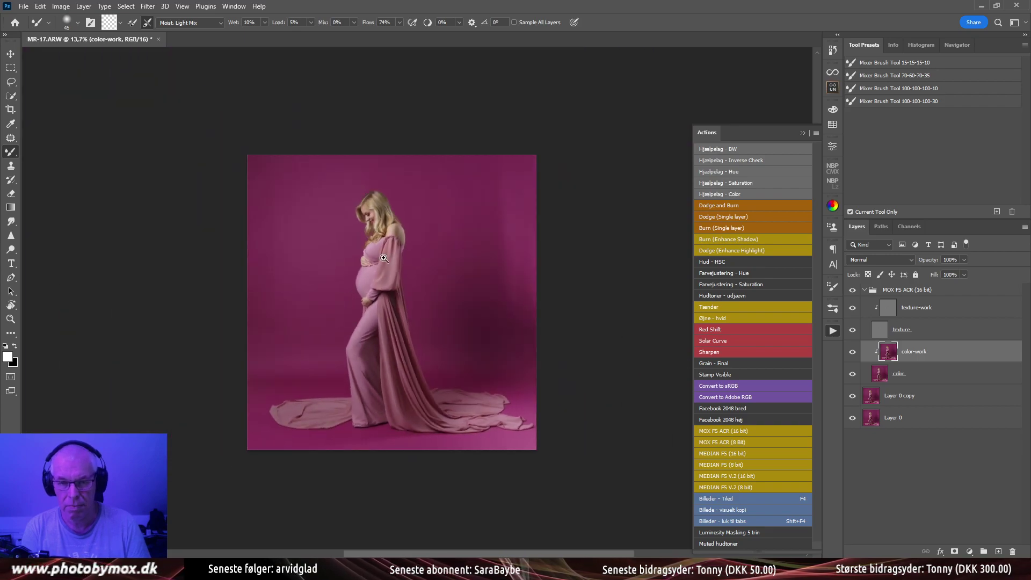
{"action": "scroll", "coordinate": [397, 261], "scroll_direction": "up", "scroll_amount": 2}
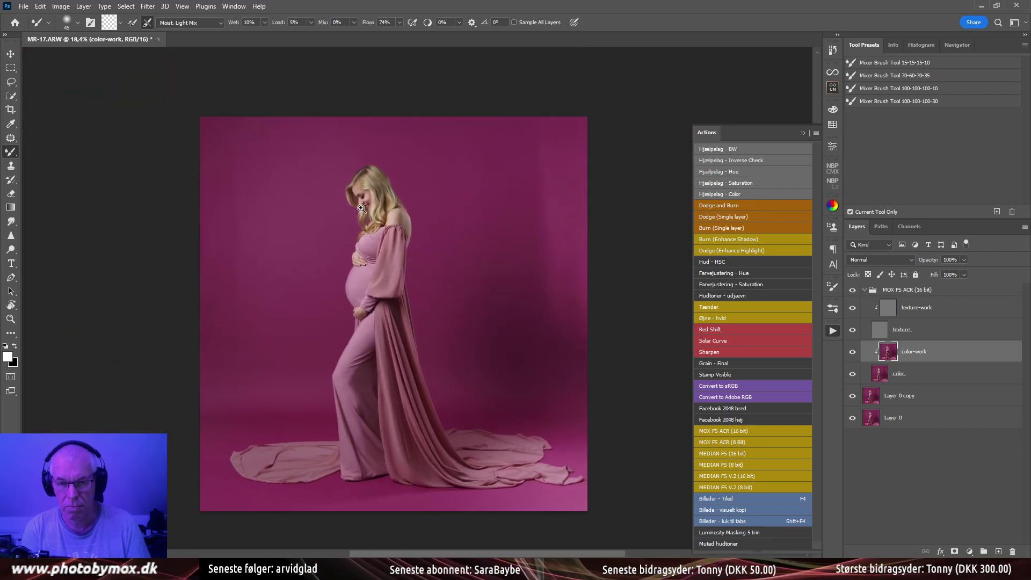
{"action": "scroll", "coordinate": [375, 241], "scroll_direction": "up", "scroll_amount": 2}
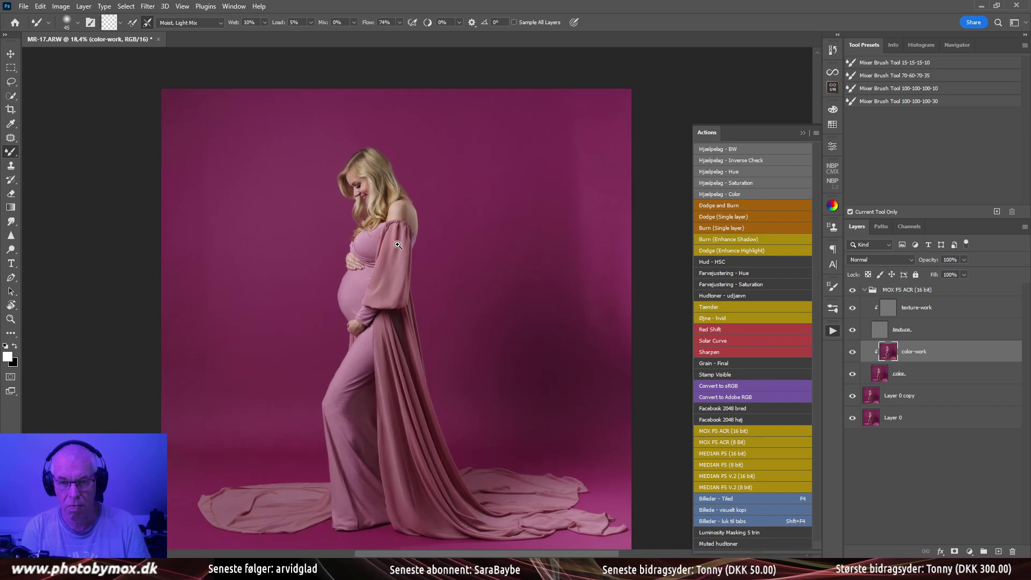
Set up the Clone Stamp with 10% flow on the texture-work layer for retouching the face
{"action": "left_click", "coordinate": [868, 292]}
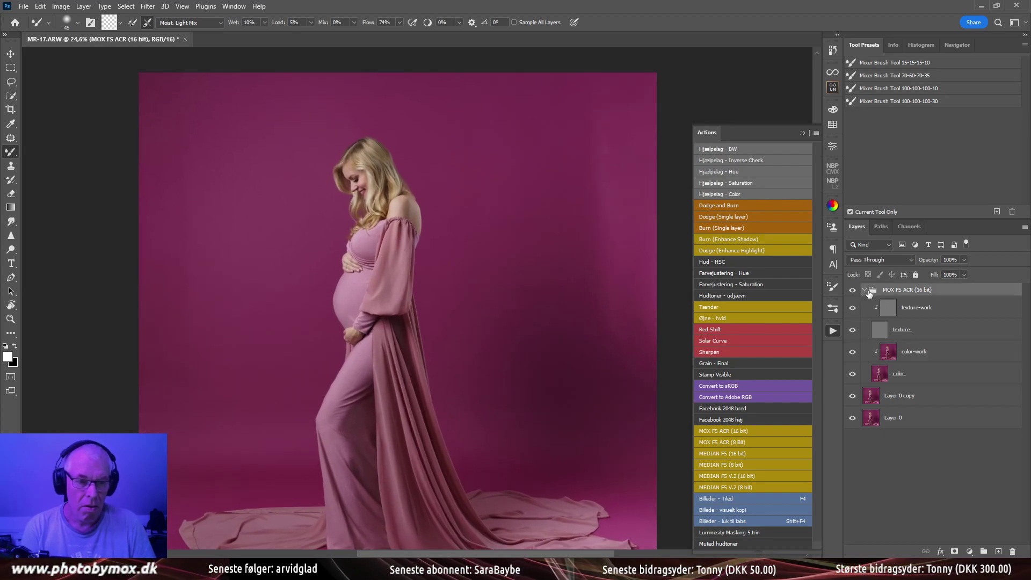
{"action": "left_click", "coordinate": [865, 291]}
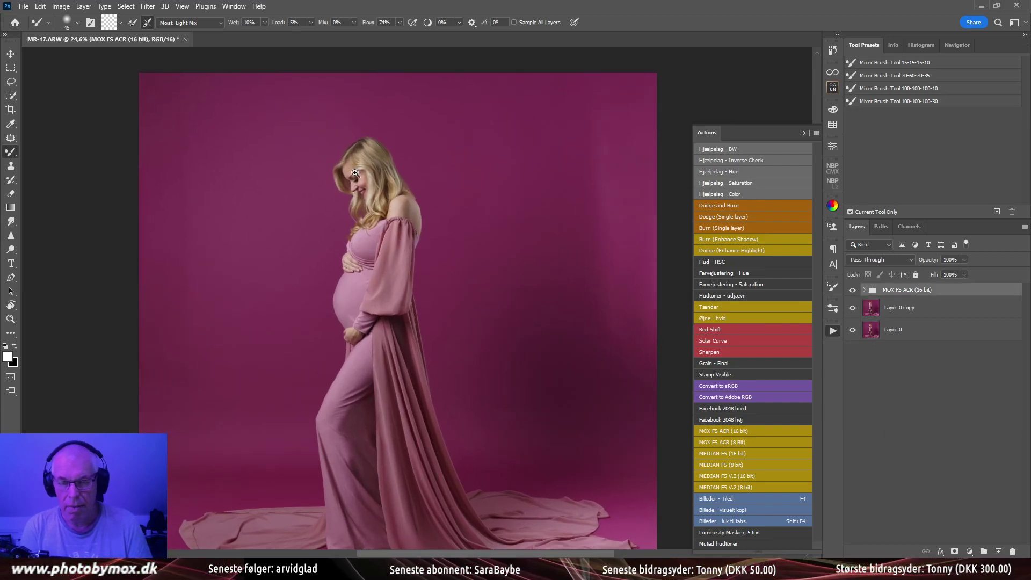
{"action": "left_click_drag", "start_coordinate": [355, 173], "coordinate": [420, 179]}
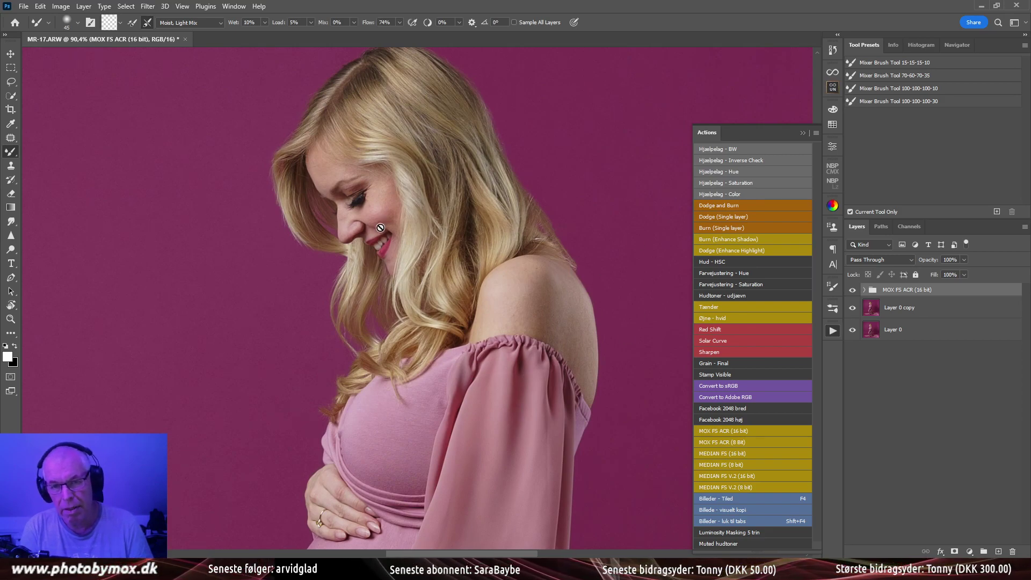
{"action": "left_click_drag", "start_coordinate": [347, 220], "coordinate": [421, 226]}
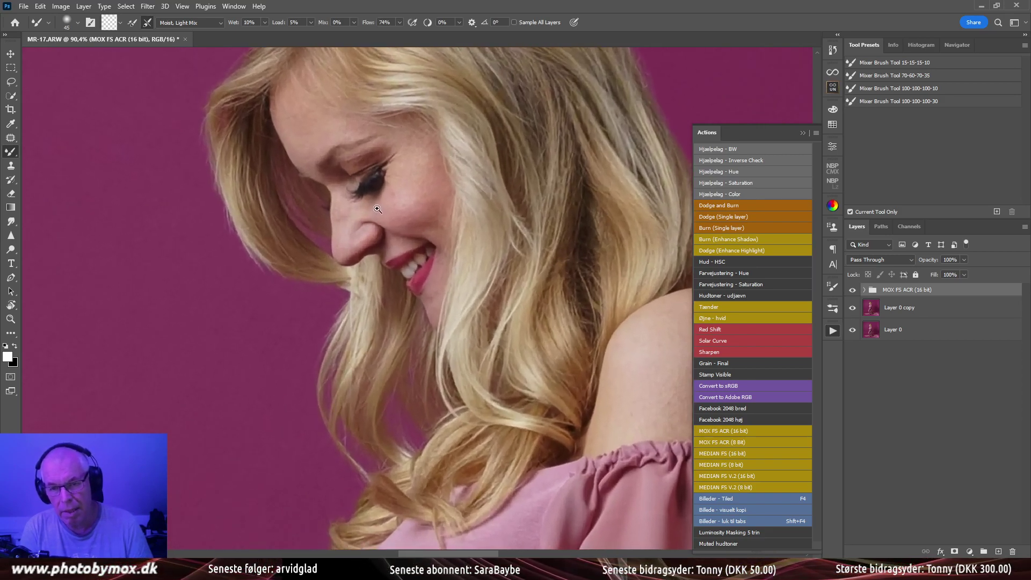
{"action": "left_click", "coordinate": [864, 290]}
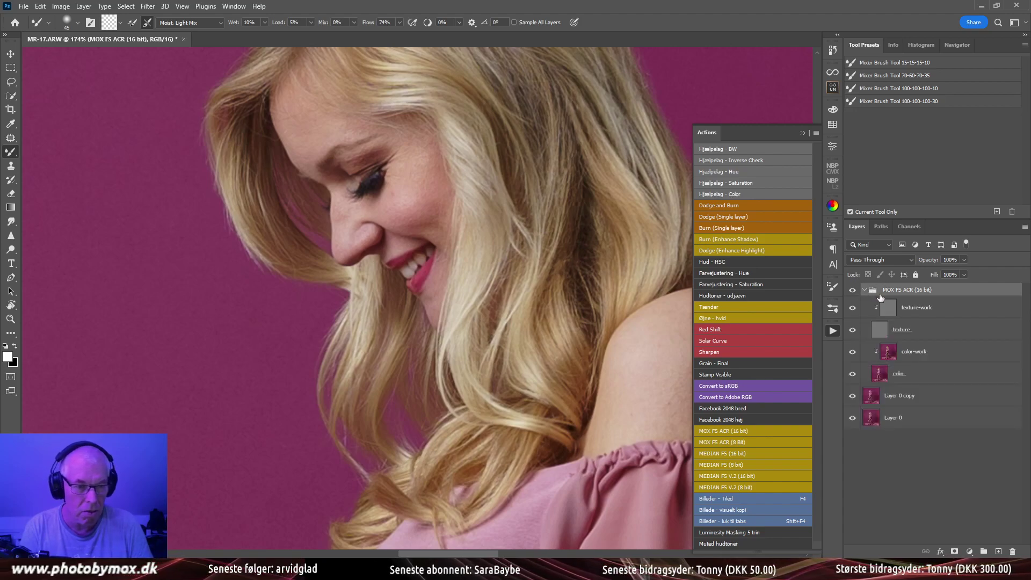
{"action": "left_click", "coordinate": [880, 310]}
{"action": "key", "text": "s"}
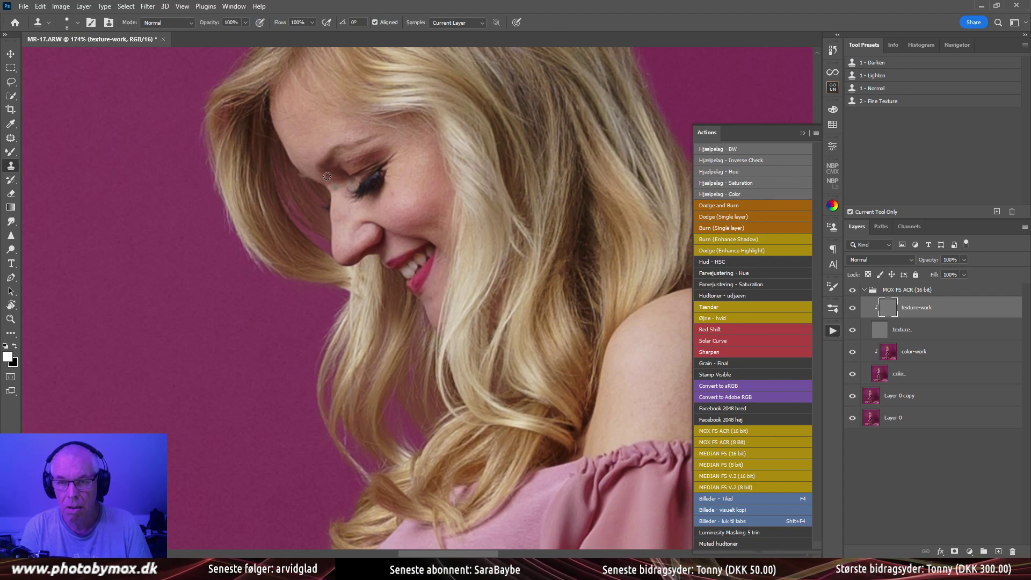
{"action": "key", "text": "shift+1"}
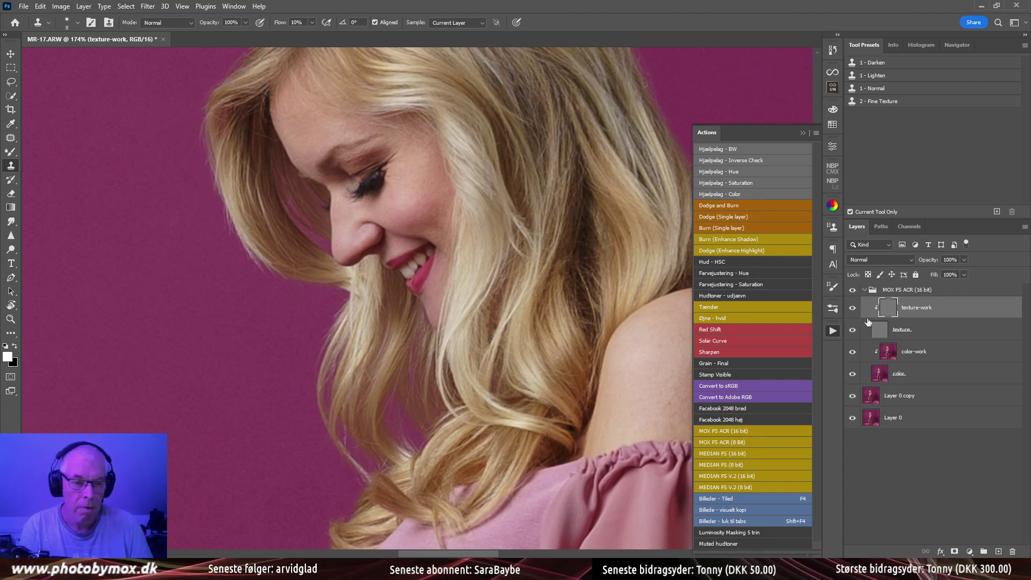
Hide the texture layer and smooth the facial skin tones on color-work, reducing the Mixer Brush to size 20
{"action": "left_click", "coordinate": [853, 329]}
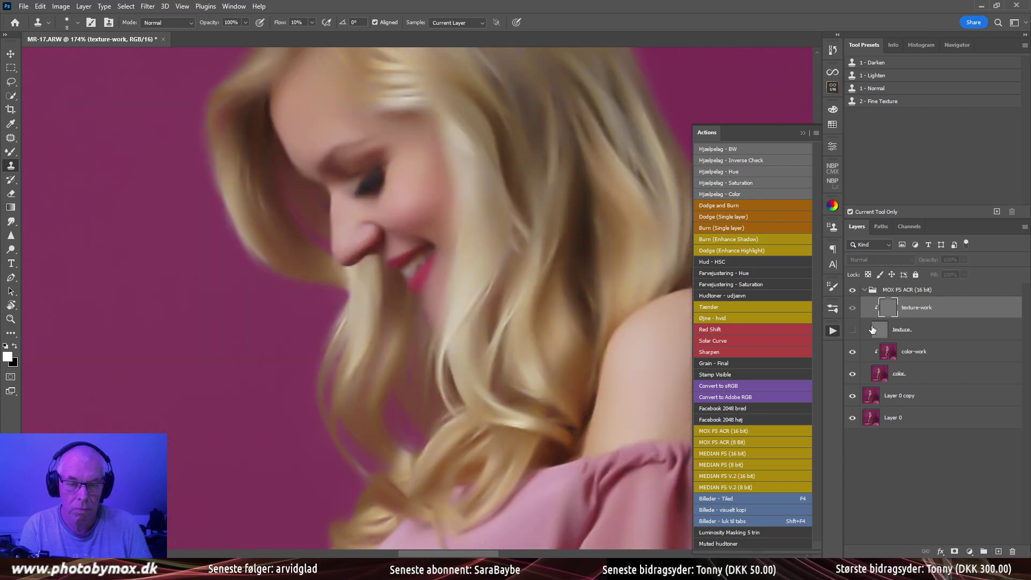
{"action": "left_click", "coordinate": [896, 353]}
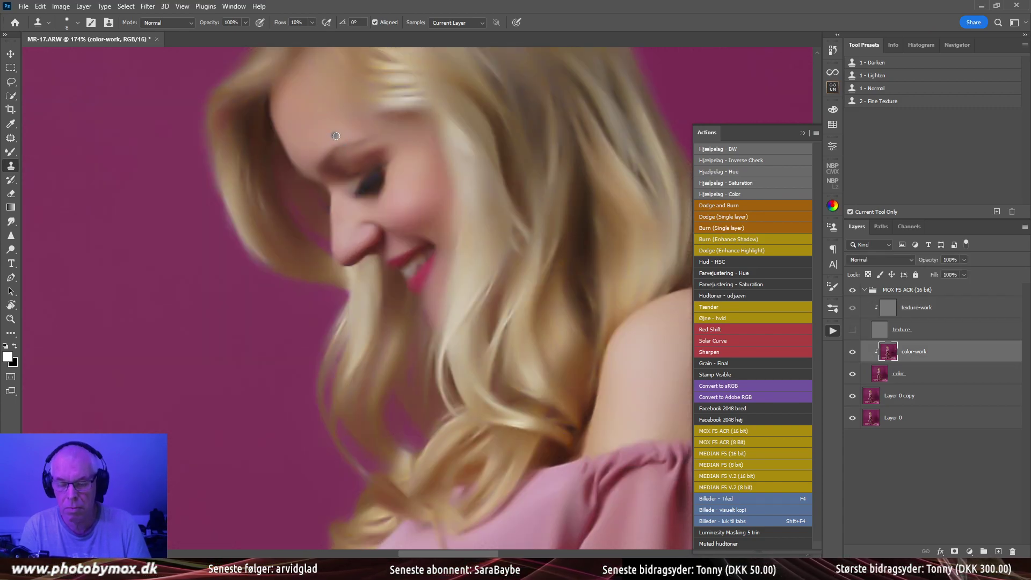
{"action": "key", "text": "b"}
{"action": "key", "text": "bracketleft"}
{"action": "key", "text": "bracketleft"}
{"action": "key", "text": "bracketleft"}
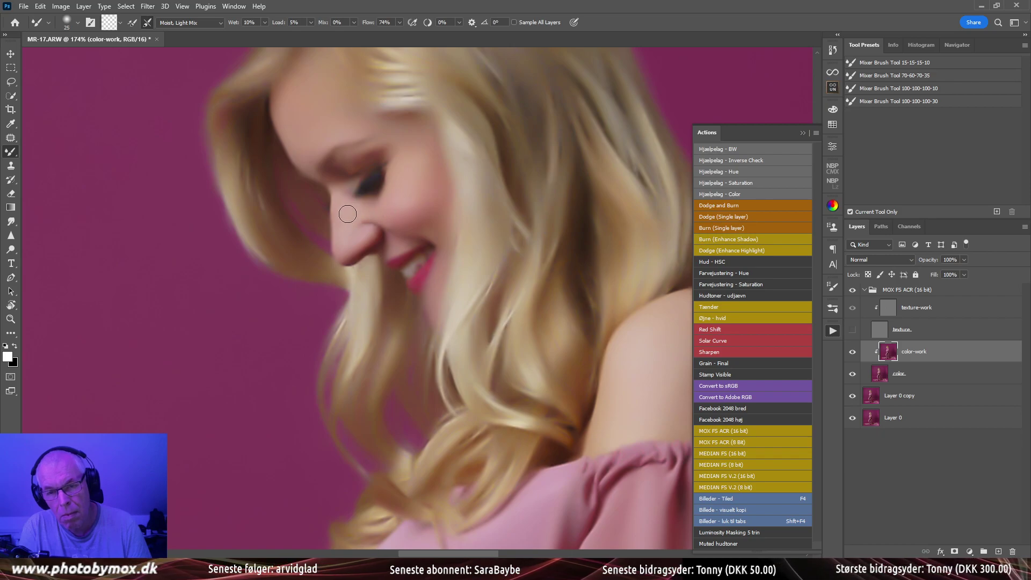
{"action": "key", "text": "bracketleft"}
{"action": "key", "text": "bracketleft"}
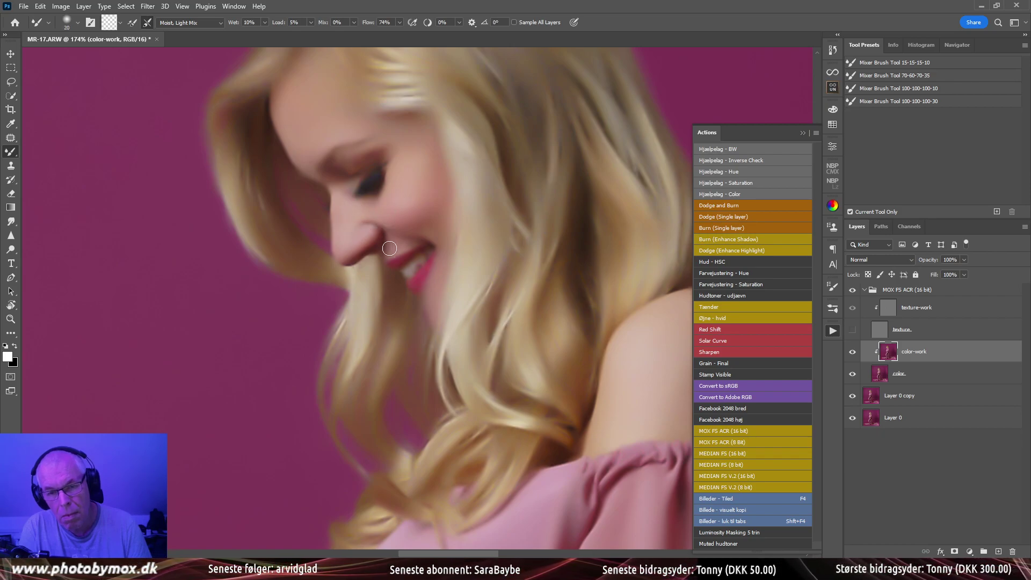
Blend the broader facial tones with the Mixer Brush at size 40 and the skin above the mouth at size 15
{"action": "key", "text": "bracketright"}
{"action": "key", "text": "bracketright"}
{"action": "key", "text": "bracketright"}
{"action": "key", "text": "bracketright"}
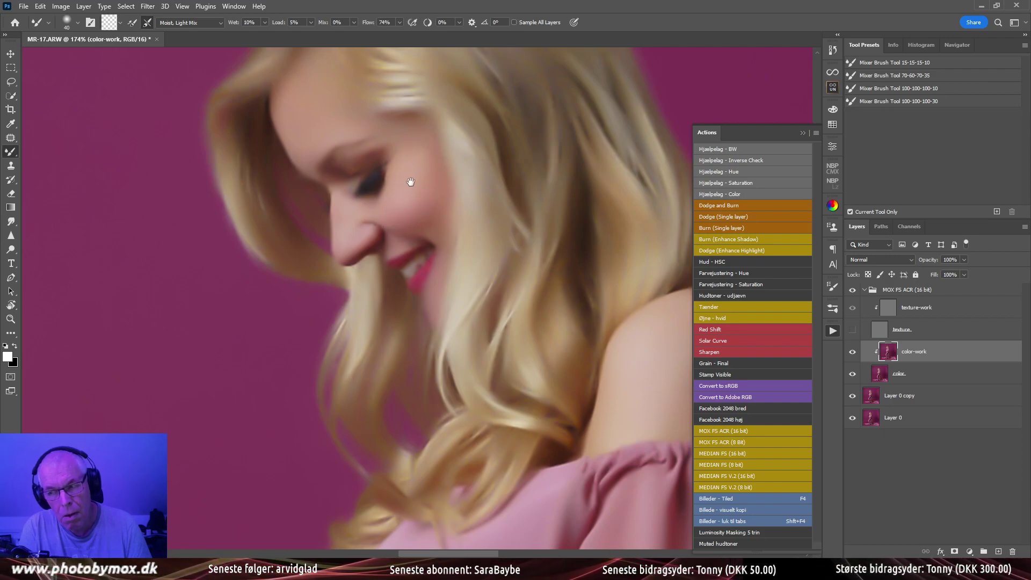
{"action": "left_click_drag", "start_coordinate": [411, 181], "coordinate": [411, 134]}
{"action": "key", "text": "bracketleft"}
{"action": "key", "text": "bracketleft"}
{"action": "key", "text": "bracketleft"}
{"action": "key", "text": "bracketleft"}
{"action": "key", "text": "bracketleft"}
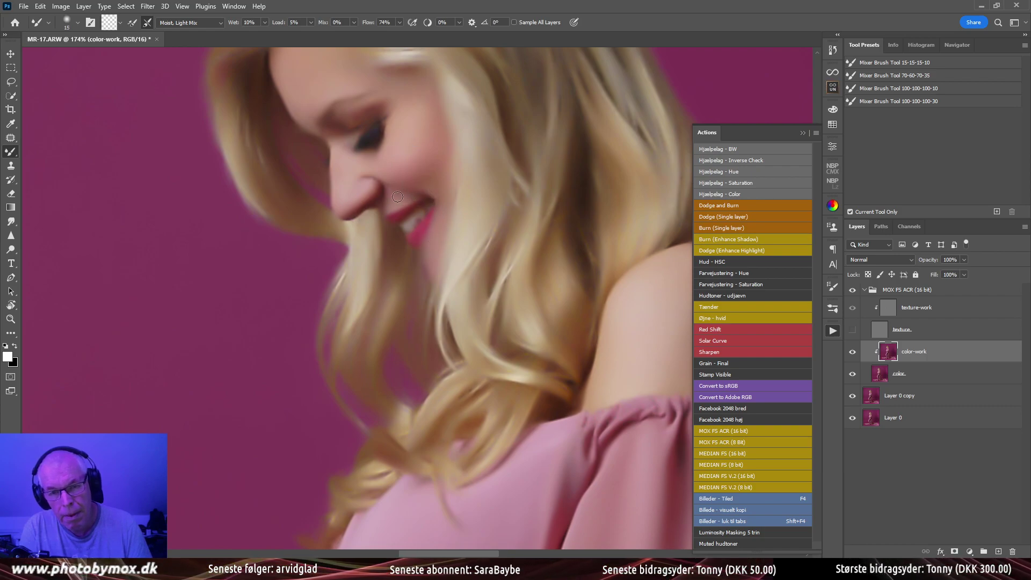
Smooth the skin tones on the bare shoulder and upper back with the Mixer Brush at size 60
{"action": "scroll", "coordinate": [397, 196], "scroll_direction": "down", "scroll_amount": 5}
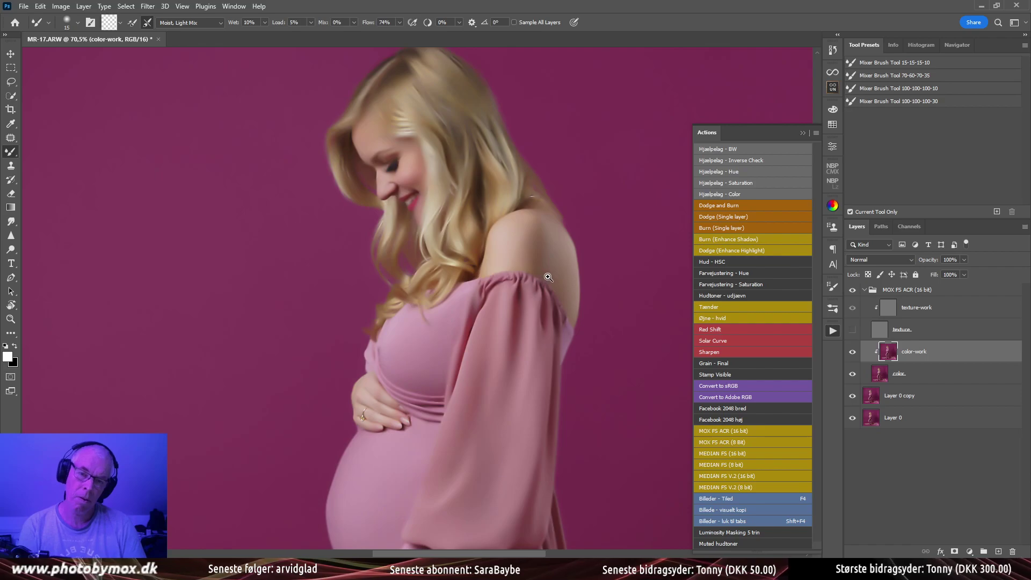
{"action": "scroll", "coordinate": [549, 277], "scroll_direction": "up", "scroll_amount": 5}
{"action": "key", "text": "bracketright"}
{"action": "key", "text": "bracketright"}
{"action": "key", "text": "bracketright"}
{"action": "key", "text": "bracketright"}
{"action": "key", "text": "bracketright"}
{"action": "key", "text": "bracketright"}
{"action": "key", "text": "bracketright"}
{"action": "key", "text": "bracketright"}
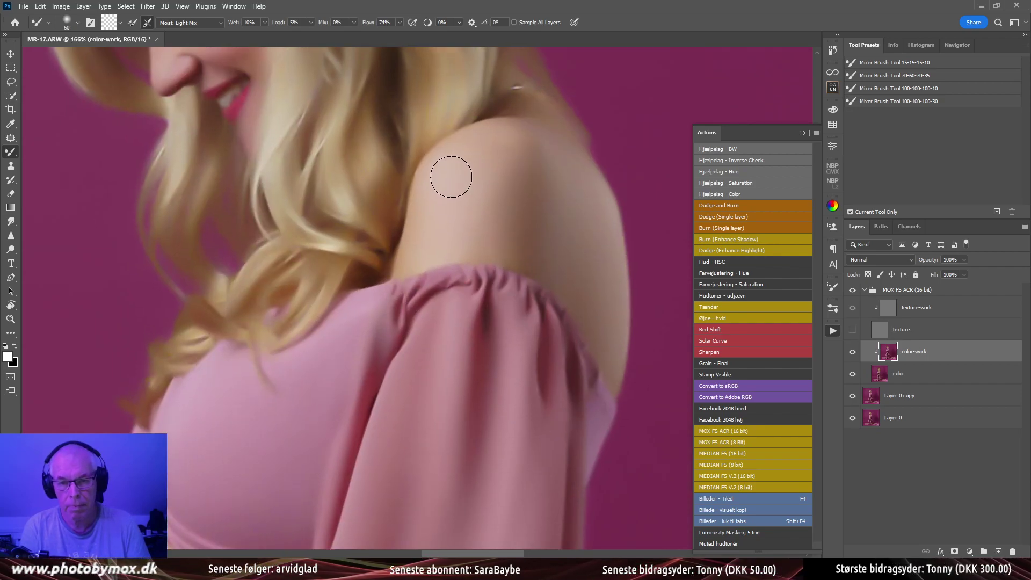
{"action": "mouse_move", "coordinate": [490, 152]}
{"action": "left_mouse_down"}
{"action": "mouse_move", "coordinate": [440, 115]}
{"action": "mouse_move", "coordinate": [392, 51]}
{"action": "left_mouse_up"}
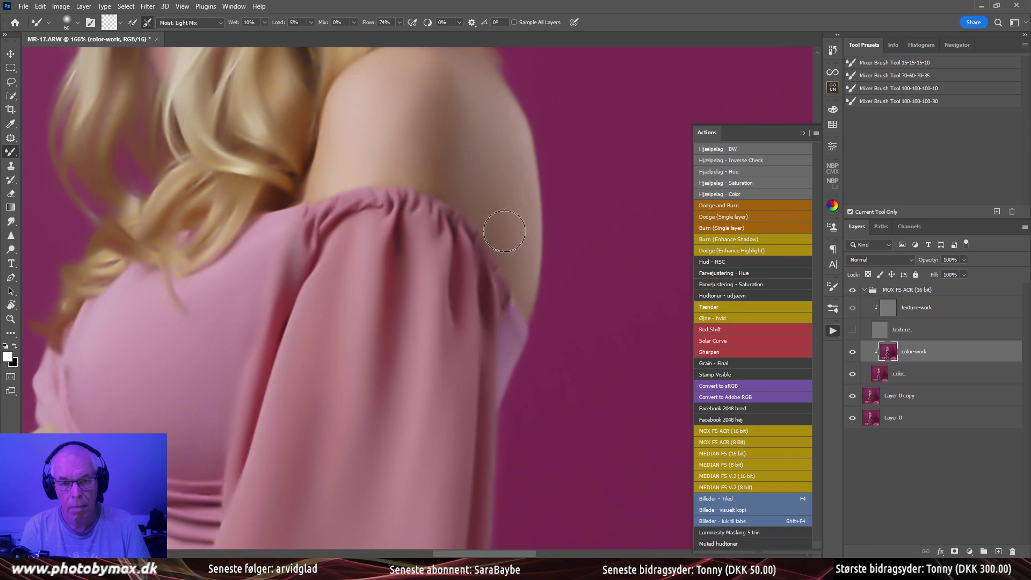
Show the texture layer and clone away skin spots on the top of the shoulder on the texture-work layer
{"action": "left_click", "coordinate": [853, 330]}
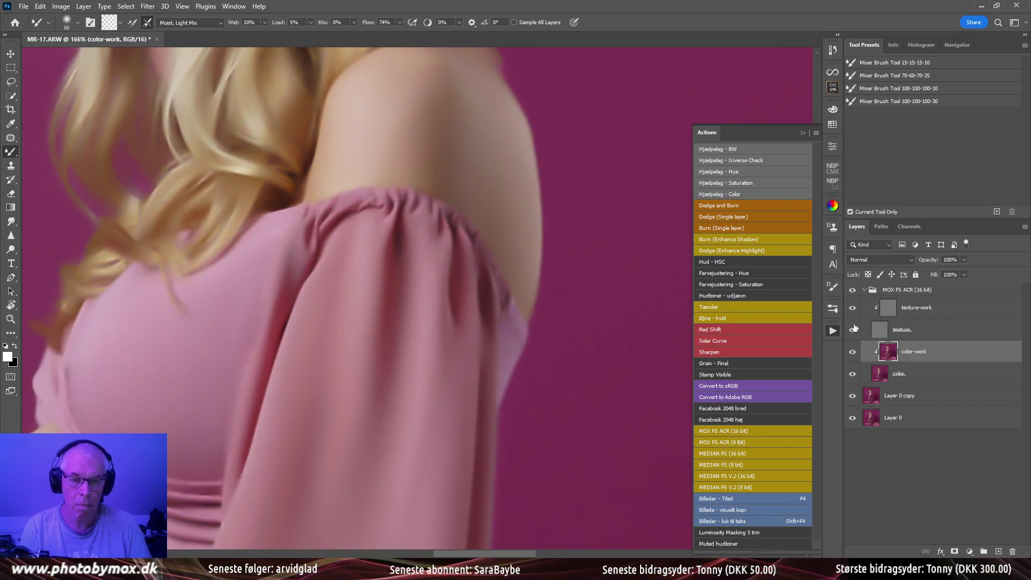
{"action": "left_click_drag", "start_coordinate": [460, 191], "coordinate": [488, 272]}
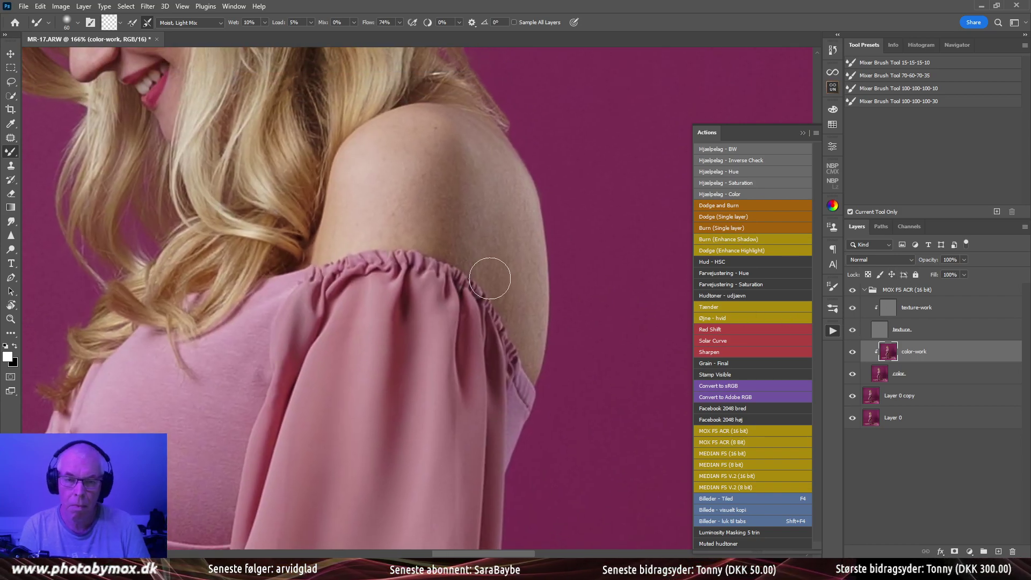
{"action": "left_click", "coordinate": [886, 312]}
{"action": "key", "text": "s"}
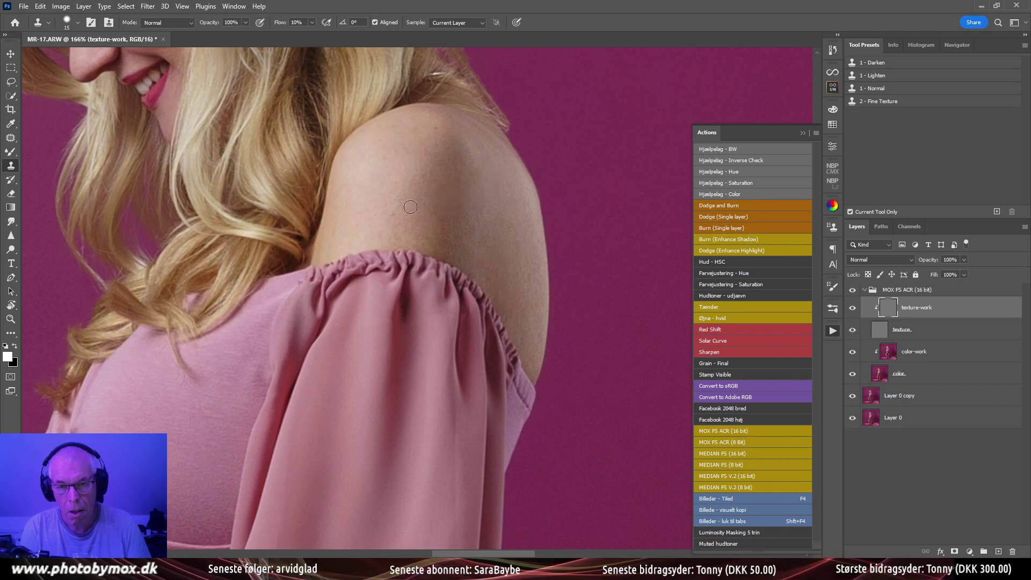
{"action": "left_click", "coordinate": [430, 162], "text": "alt"}
{"action": "mouse_move", "coordinate": [428, 147]}
{"action": "left_mouse_down"}
{"action": "mouse_move", "coordinate": [415, 150]}
{"action": "mouse_move", "coordinate": [471, 152]}
{"action": "mouse_move", "coordinate": [478, 134]}
{"action": "mouse_move", "coordinate": [485, 139]}
{"action": "mouse_move", "coordinate": [465, 123]}
{"action": "left_mouse_up"}
{"action": "left_click", "coordinate": [448, 163], "text": "alt"}
{"action": "left_click", "coordinate": [401, 158], "text": "alt"}
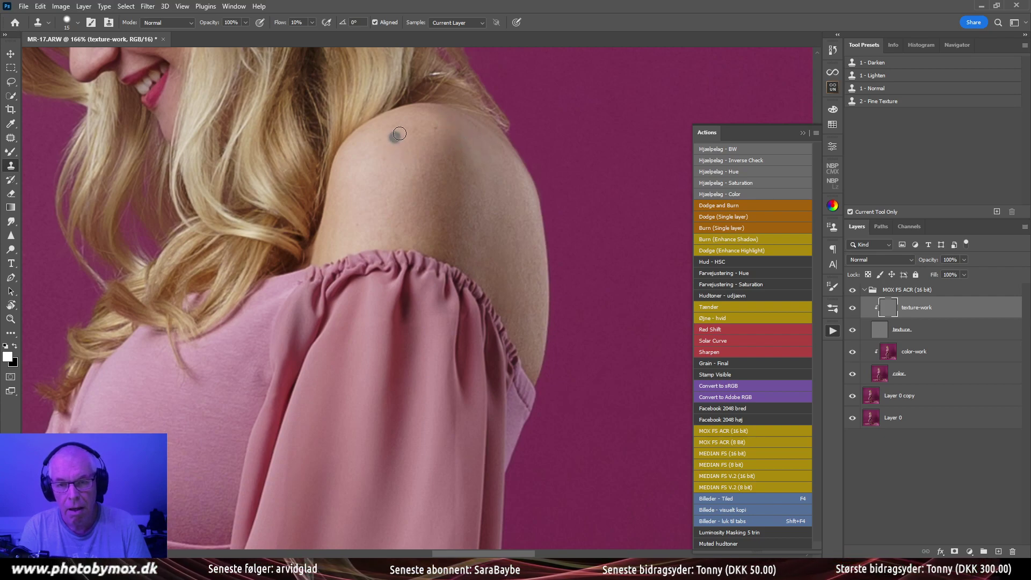
Clone clean skin texture over the blemishes along the front of the shoulder and upper arm down to the sleeve
{"action": "left_click", "coordinate": [387, 141]}
{"action": "left_click", "coordinate": [391, 144]}
{"action": "left_click", "coordinate": [392, 166], "text": "alt"}
{"action": "mouse_move", "coordinate": [397, 183]}
{"action": "left_mouse_down"}
{"action": "mouse_move", "coordinate": [393, 237]}
{"action": "mouse_move", "coordinate": [365, 234]}
{"action": "mouse_move", "coordinate": [362, 211]}
{"action": "mouse_move", "coordinate": [345, 202]}
{"action": "left_mouse_up"}
{"action": "left_click", "coordinate": [361, 207], "text": "alt"}
{"action": "left_click", "coordinate": [347, 209], "text": "alt"}
{"action": "left_click_drag", "start_coordinate": [333, 242], "coordinate": [331, 244]}
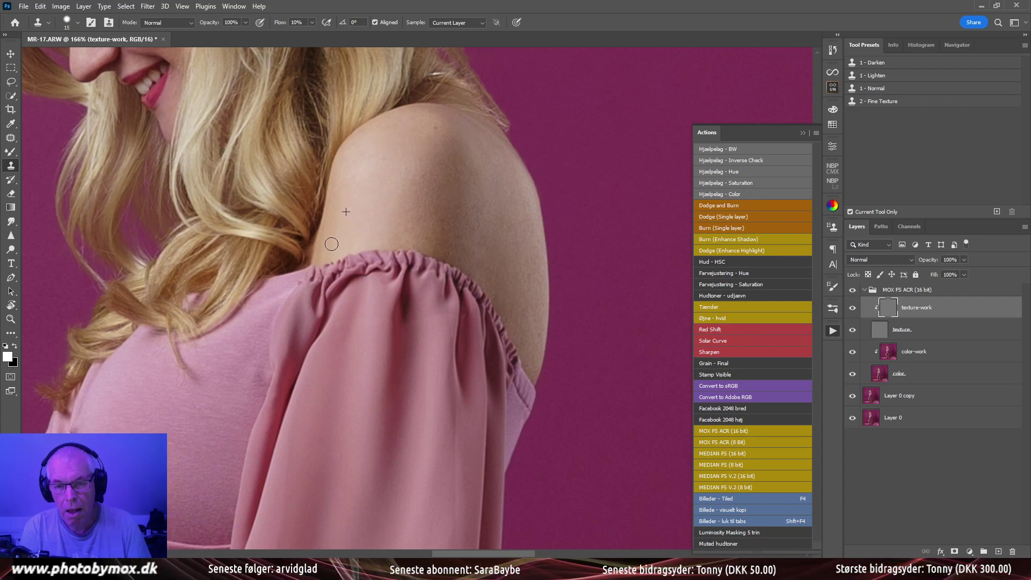
Clone clean skin texture over the blemishes on the back of the bare shoulder and upper arm on the texture-work layer
{"action": "left_click", "coordinate": [435, 179], "text": "alt"}
{"action": "mouse_move", "coordinate": [448, 163]}
{"action": "left_mouse_down"}
{"action": "mouse_move", "coordinate": [463, 121]}
{"action": "mouse_move", "coordinate": [460, 207]}
{"action": "mouse_move", "coordinate": [454, 113]}
{"action": "mouse_move", "coordinate": [379, 147]}
{"action": "mouse_move", "coordinate": [463, 160]}
{"action": "mouse_move", "coordinate": [455, 145]}
{"action": "mouse_move", "coordinate": [438, 155]}
{"action": "mouse_move", "coordinate": [454, 153]}
{"action": "mouse_move", "coordinate": [437, 128]}
{"action": "mouse_move", "coordinate": [456, 120]}
{"action": "mouse_move", "coordinate": [434, 118]}
{"action": "left_mouse_up"}
{"action": "scroll", "coordinate": [477, 138], "scroll_direction": "down", "scroll_amount": 3}
{"action": "left_click", "coordinate": [474, 145], "text": "alt"}
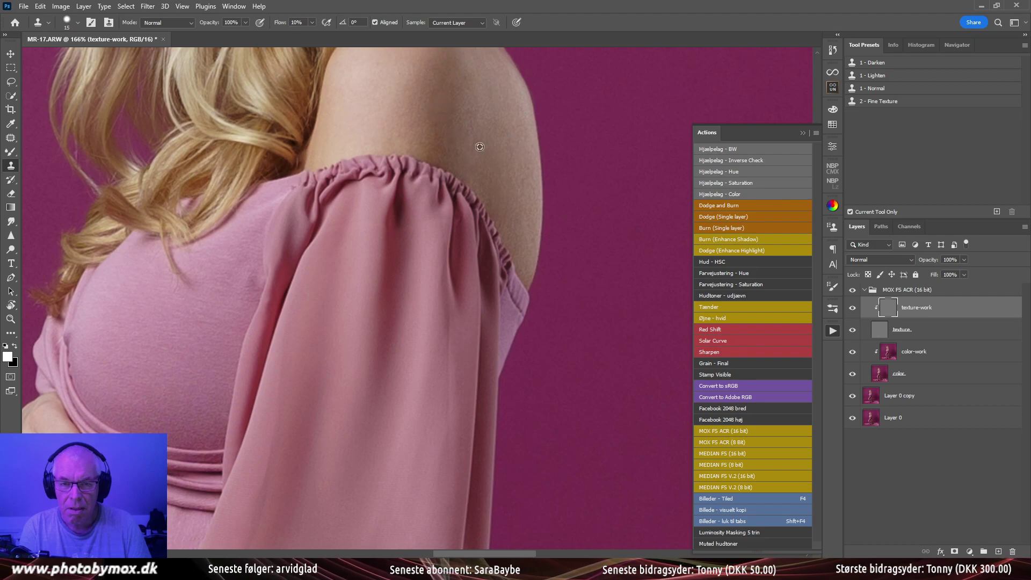
{"action": "mouse_move", "coordinate": [478, 145]}
{"action": "left_mouse_down"}
{"action": "mouse_move", "coordinate": [453, 141]}
{"action": "mouse_move", "coordinate": [466, 132]}
{"action": "left_mouse_up"}
{"action": "mouse_move", "coordinate": [489, 178]}
{"action": "left_mouse_down"}
{"action": "mouse_move", "coordinate": [502, 216]}
{"action": "mouse_move", "coordinate": [530, 240]}
{"action": "mouse_move", "coordinate": [523, 189]}
{"action": "mouse_move", "coordinate": [479, 180]}
{"action": "mouse_move", "coordinate": [477, 127]}
{"action": "mouse_move", "coordinate": [461, 150]}
{"action": "mouse_move", "coordinate": [450, 138]}
{"action": "mouse_move", "coordinate": [415, 141]}
{"action": "mouse_move", "coordinate": [403, 132]}
{"action": "mouse_move", "coordinate": [410, 113]}
{"action": "mouse_move", "coordinate": [462, 113]}
{"action": "mouse_move", "coordinate": [453, 85]}
{"action": "mouse_move", "coordinate": [437, 108]}
{"action": "mouse_move", "coordinate": [502, 214]}
{"action": "left_mouse_up"}
{"action": "left_click", "coordinate": [491, 161], "text": "alt"}
{"action": "left_click", "coordinate": [449, 108], "text": "alt"}
Clone away the remaining texture flaws on the front of the bare shoulder above the sleeve
{"action": "key", "text": "space"}
{"action": "left_click", "coordinate": [461, 189], "text": "alt"}
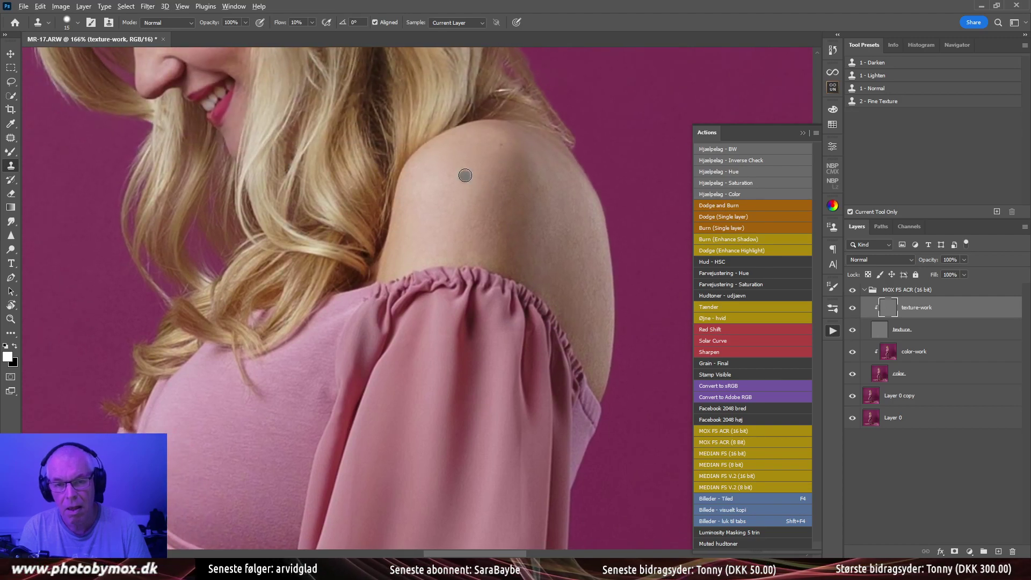
{"action": "left_click_drag", "start_coordinate": [465, 175], "coordinate": [434, 202]}
{"action": "left_click_drag", "start_coordinate": [463, 154], "coordinate": [461, 150]}
{"action": "scroll", "coordinate": [432, 188], "scroll_direction": "down", "scroll_amount": 5}
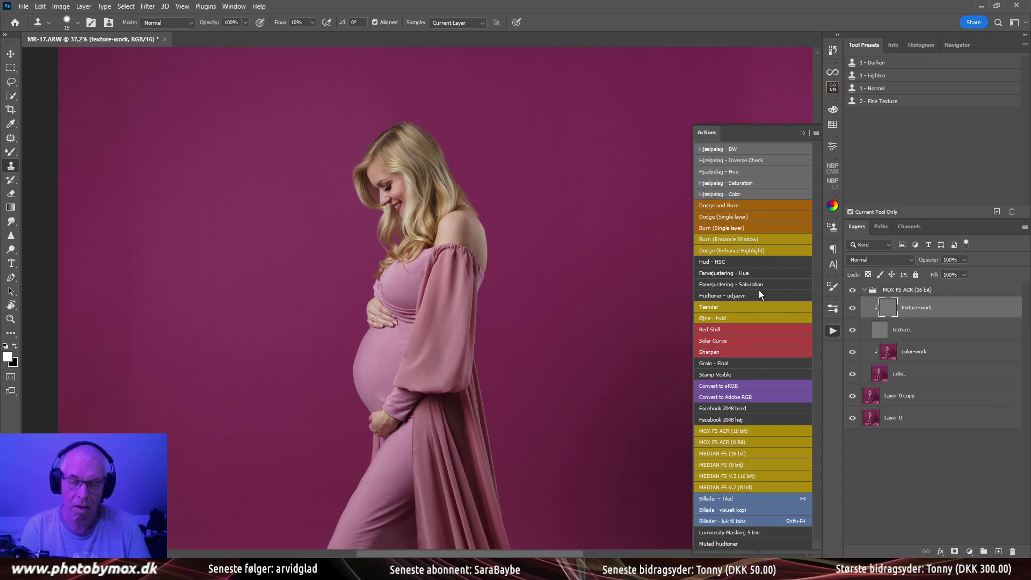
Clone clean skin texture over the lines and veins on the hand below the belly with the brush at size 10
{"action": "scroll", "coordinate": [411, 366], "scroll_direction": "down", "scroll_amount": 1}
{"action": "left_click_drag", "start_coordinate": [412, 366], "coordinate": [387, 311]}
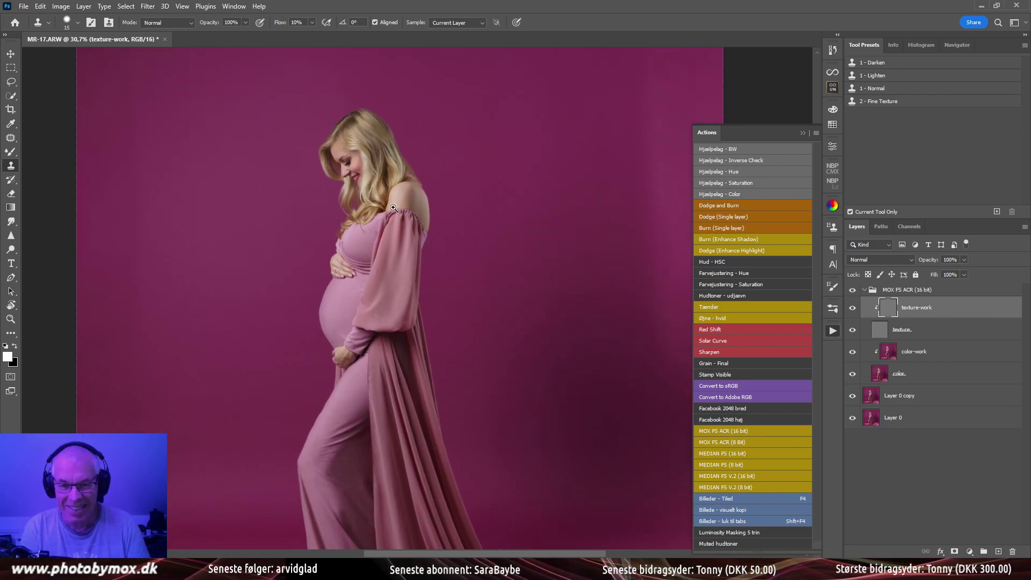
{"action": "left_click_drag", "start_coordinate": [367, 153], "coordinate": [383, 156]}
{"action": "mouse_move", "coordinate": [337, 432]}
{"action": "left_mouse_down"}
{"action": "mouse_move", "coordinate": [409, 368]}
{"action": "mouse_move", "coordinate": [405, 281]}
{"action": "mouse_move", "coordinate": [372, 291]}
{"action": "left_mouse_up"}
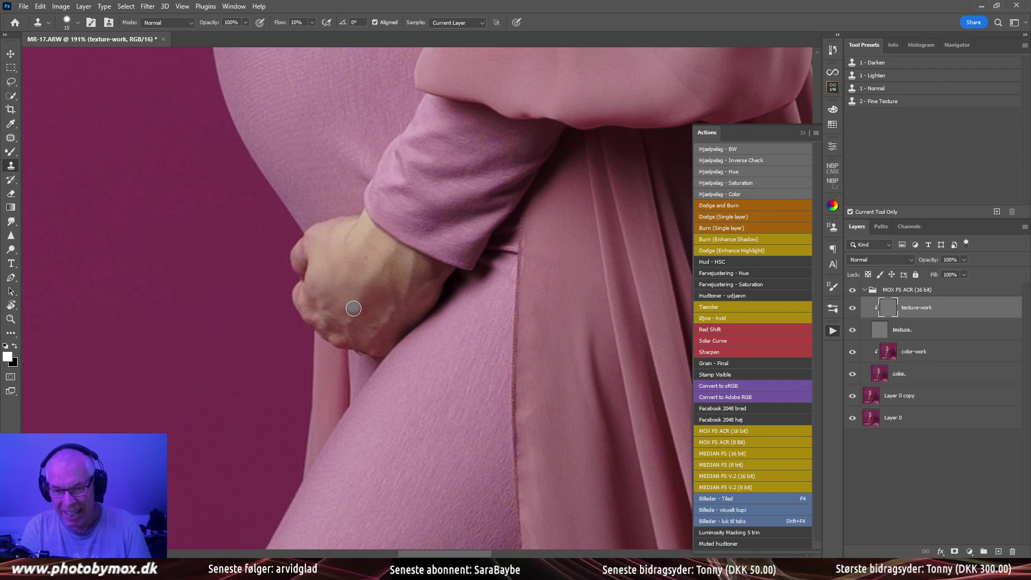
{"action": "key", "text": "bracketleft"}
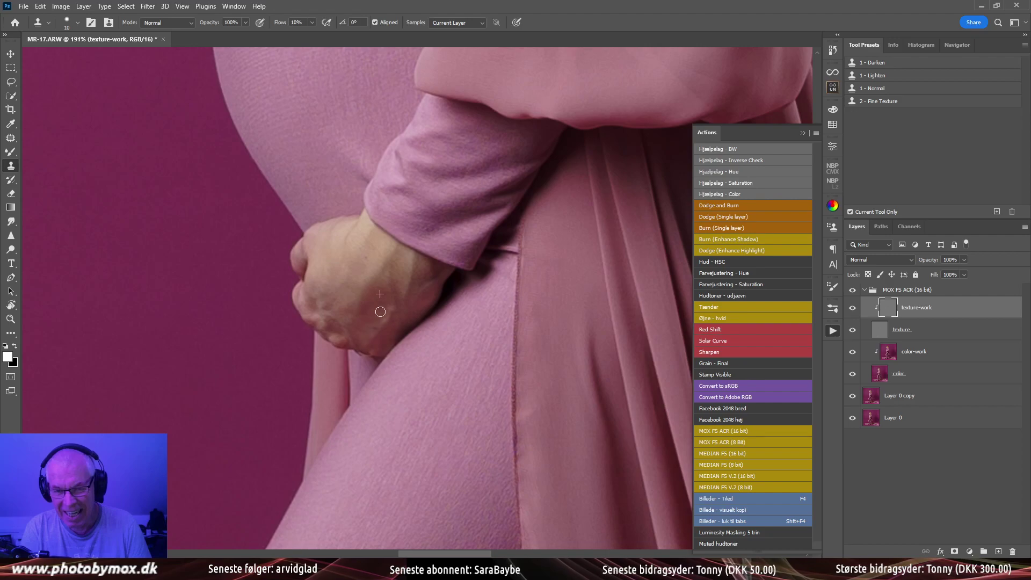
{"action": "left_click_drag", "start_coordinate": [388, 310], "coordinate": [386, 281]}
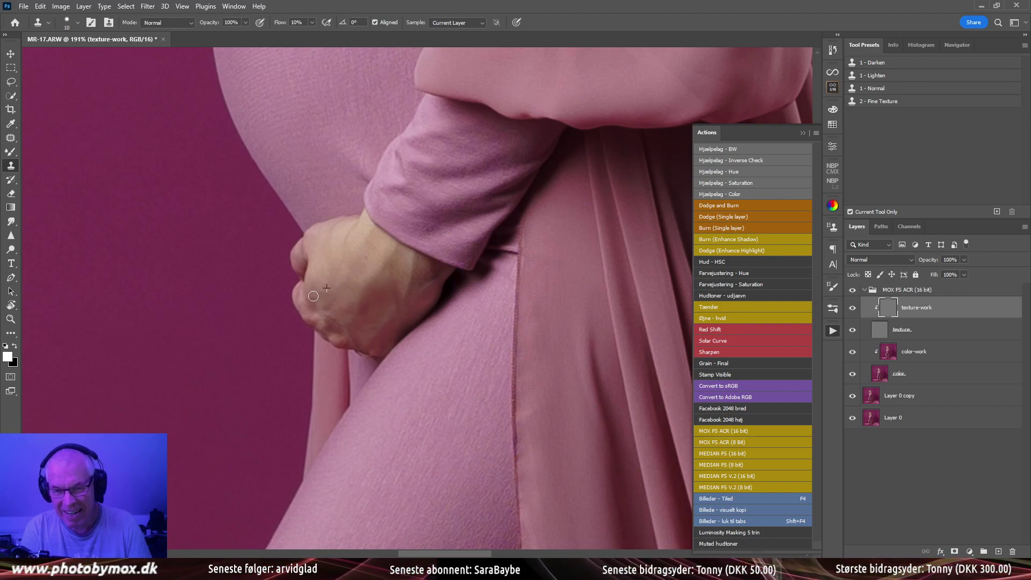
{"action": "left_click_drag", "start_coordinate": [332, 235], "coordinate": [332, 257]}
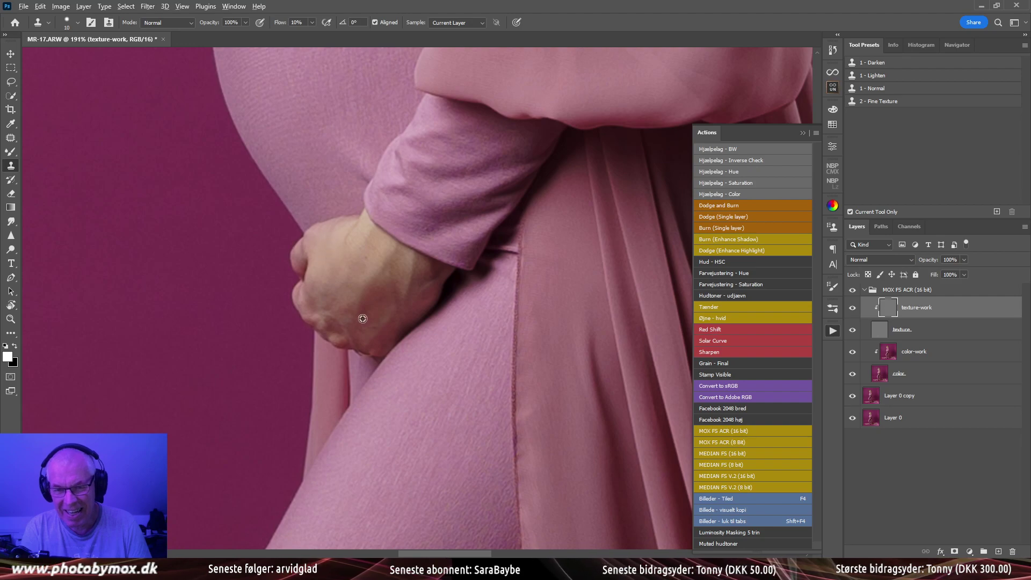
{"action": "left_click_drag", "start_coordinate": [347, 332], "coordinate": [366, 332]}
{"action": "left_click", "coordinate": [357, 331], "text": "alt"}
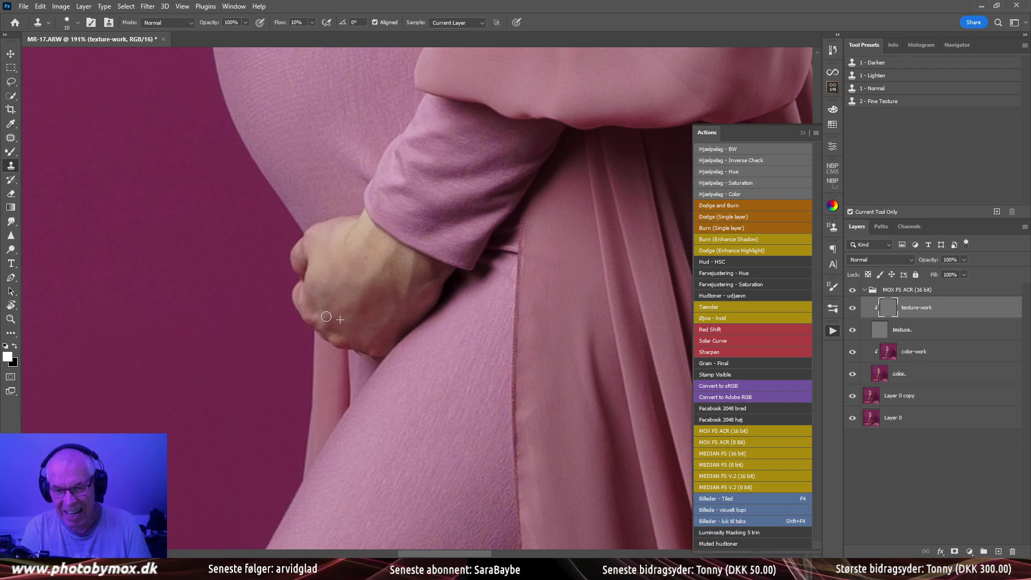
{"action": "left_click", "coordinate": [406, 302], "text": "alt"}
{"action": "left_click_drag", "start_coordinate": [411, 297], "coordinate": [416, 291]}
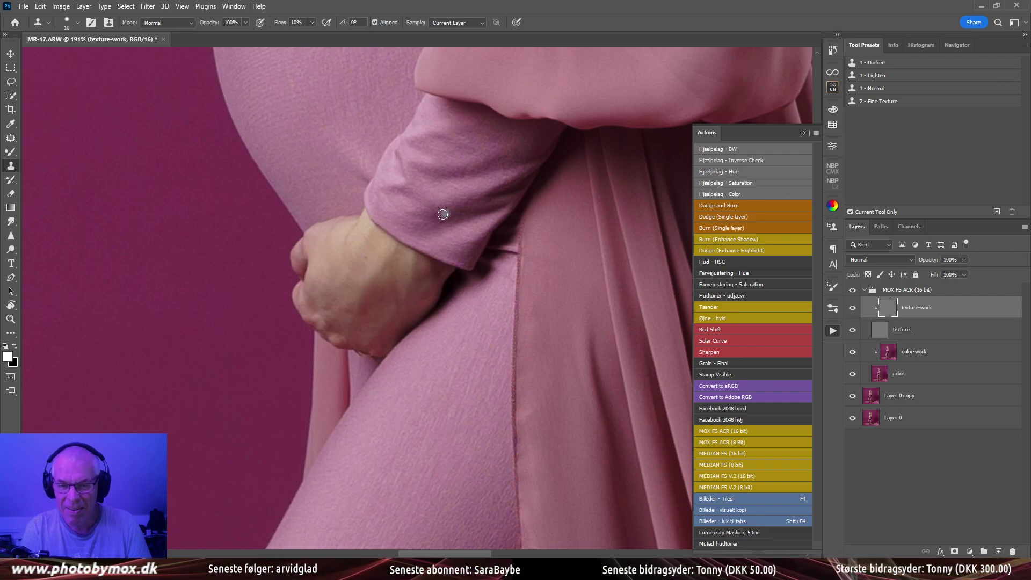
Clone clean fabric texture over the flaws on the forearm cuff and the lower part of the balloon sleeve
{"action": "left_click_drag", "start_coordinate": [429, 215], "coordinate": [435, 243]}
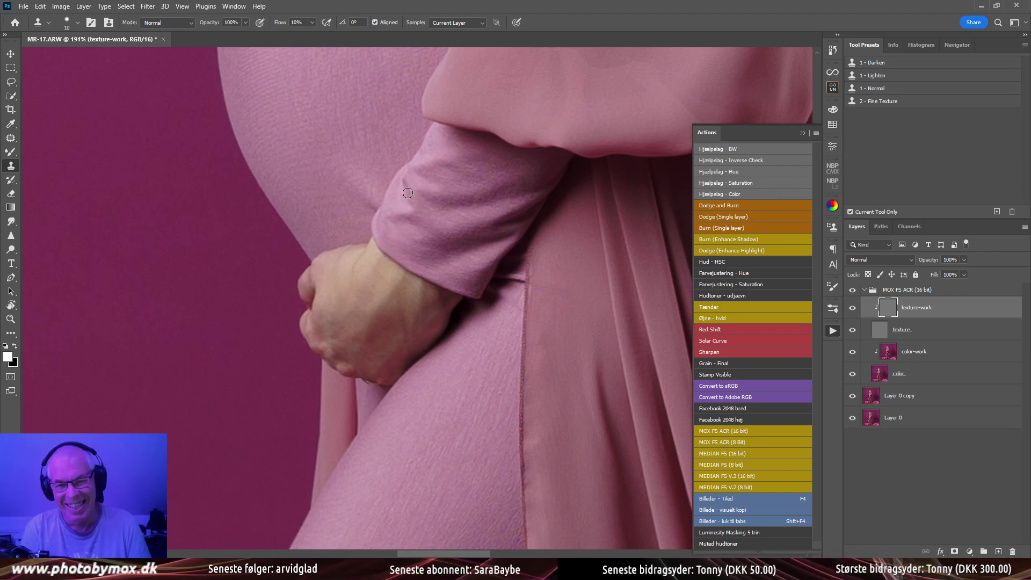
{"action": "left_click_drag", "start_coordinate": [405, 184], "coordinate": [411, 205]}
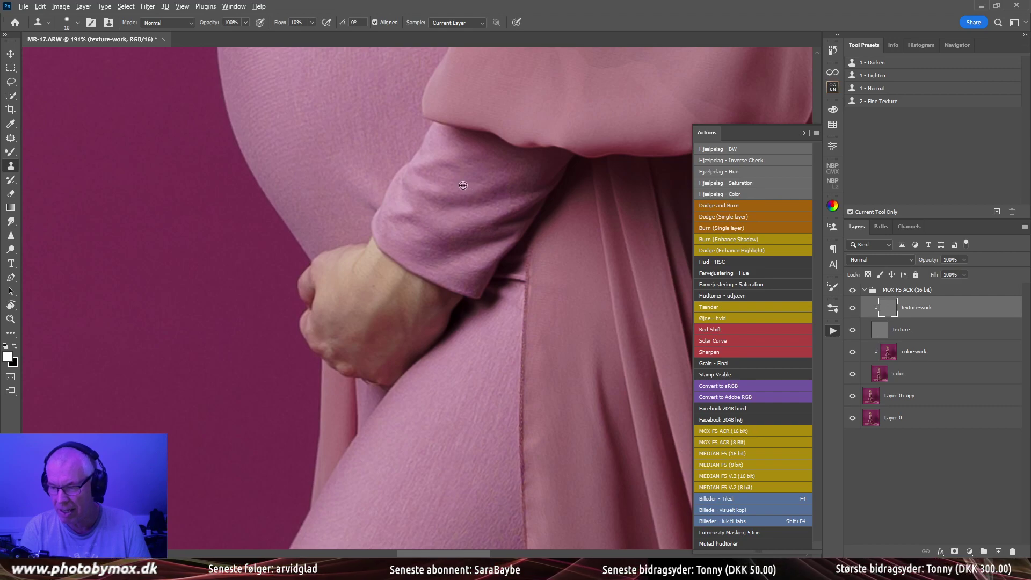
{"action": "left_click", "coordinate": [566, 116], "text": "alt"}
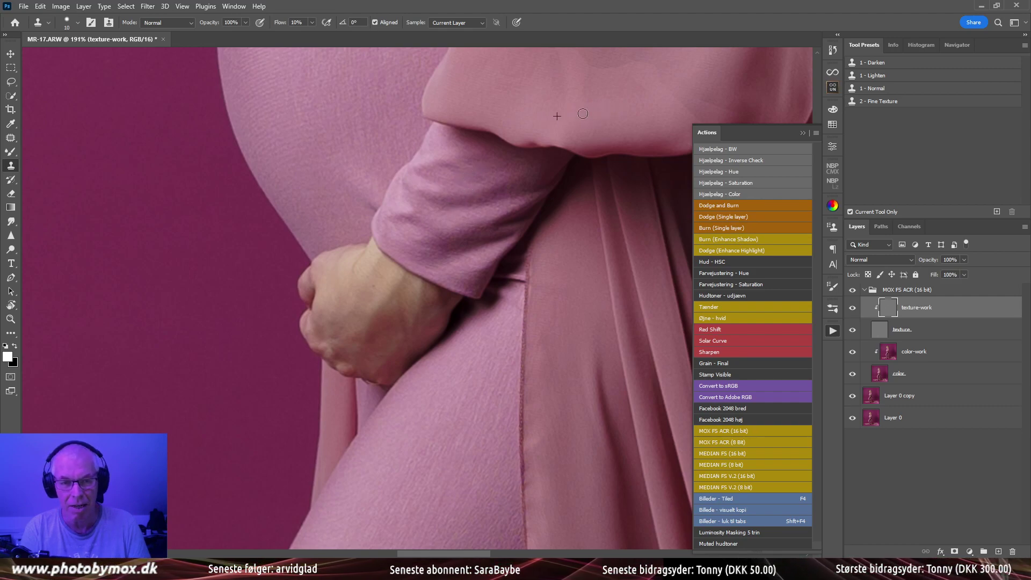
{"action": "left_click", "coordinate": [528, 92], "text": "alt"}
{"action": "left_click", "coordinate": [501, 87]}
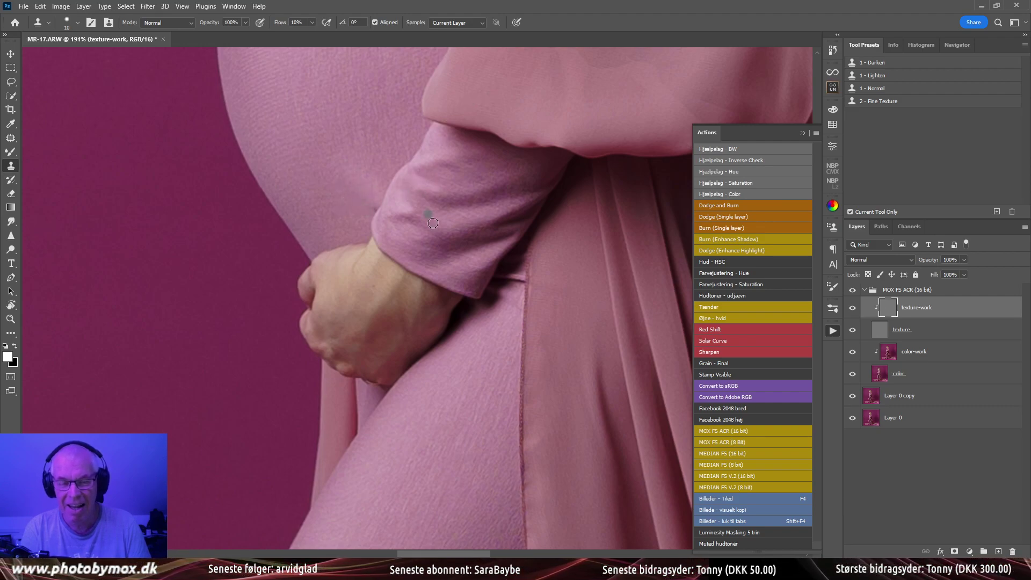
{"action": "left_click_drag", "start_coordinate": [442, 220], "coordinate": [391, 237]}
Inspect the belly, legs, draped skirt and full portrait for remaining texture flaws
{"action": "left_click_drag", "start_coordinate": [449, 341], "coordinate": [447, 292]}
{"action": "left_click_drag", "start_coordinate": [449, 217], "coordinate": [449, 281]}
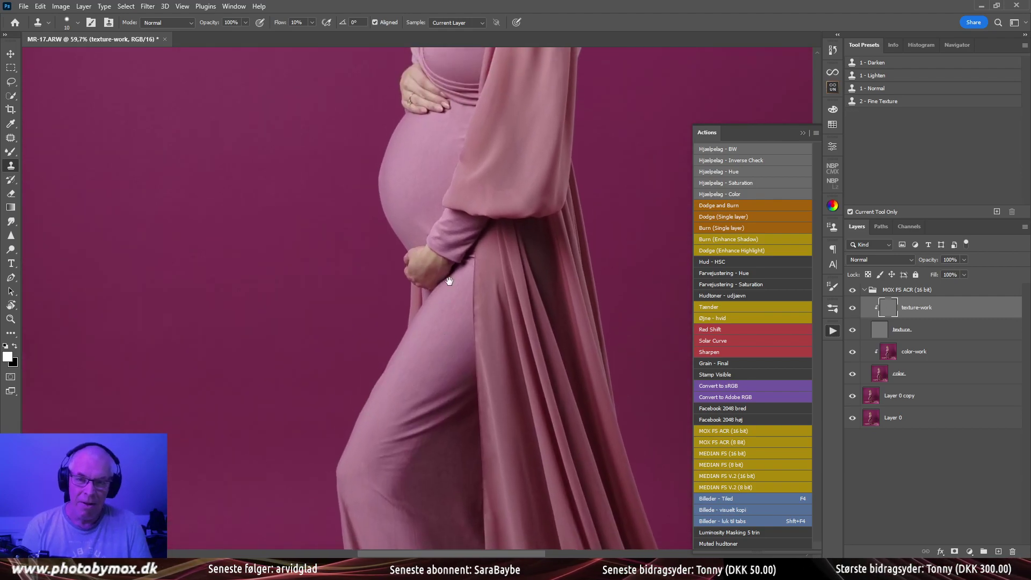
{"action": "left_click_drag", "start_coordinate": [451, 179], "coordinate": [462, 255]}
{"action": "left_click_drag", "start_coordinate": [467, 293], "coordinate": [435, 231]}
{"action": "scroll", "coordinate": [417, 318], "scroll_direction": "up", "scroll_amount": 4}
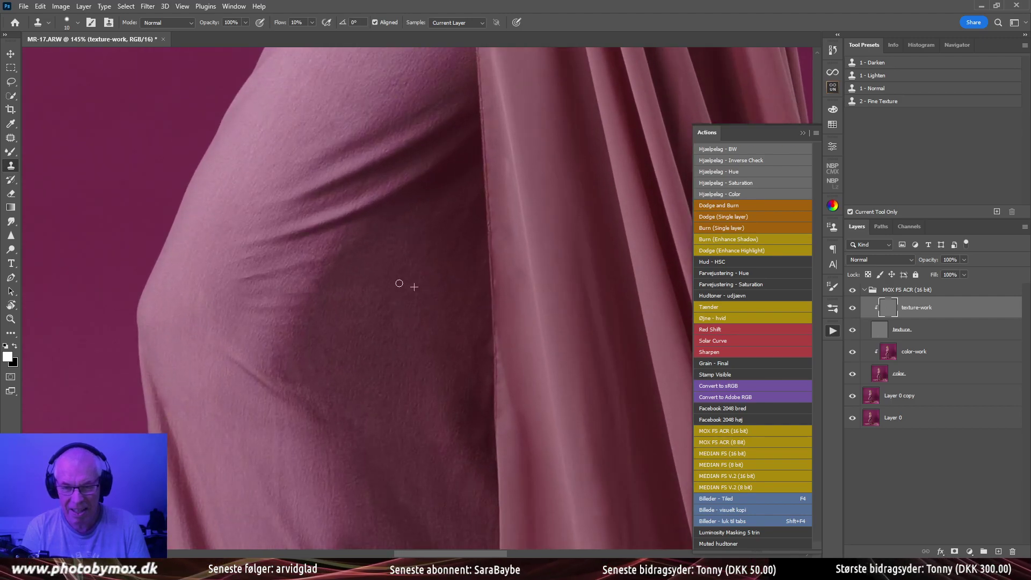
{"action": "scroll", "coordinate": [420, 321], "scroll_direction": "down", "scroll_amount": 8}
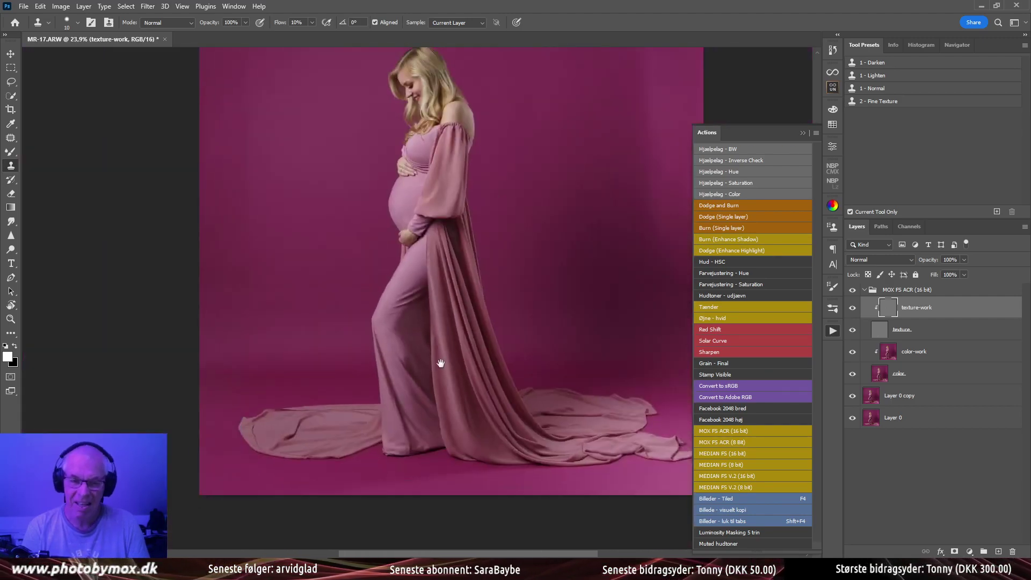
{"action": "scroll", "coordinate": [450, 343], "scroll_direction": "down", "scroll_amount": 1}
{"action": "scroll", "coordinate": [498, 263], "scroll_direction": "up", "scroll_amount": 3}
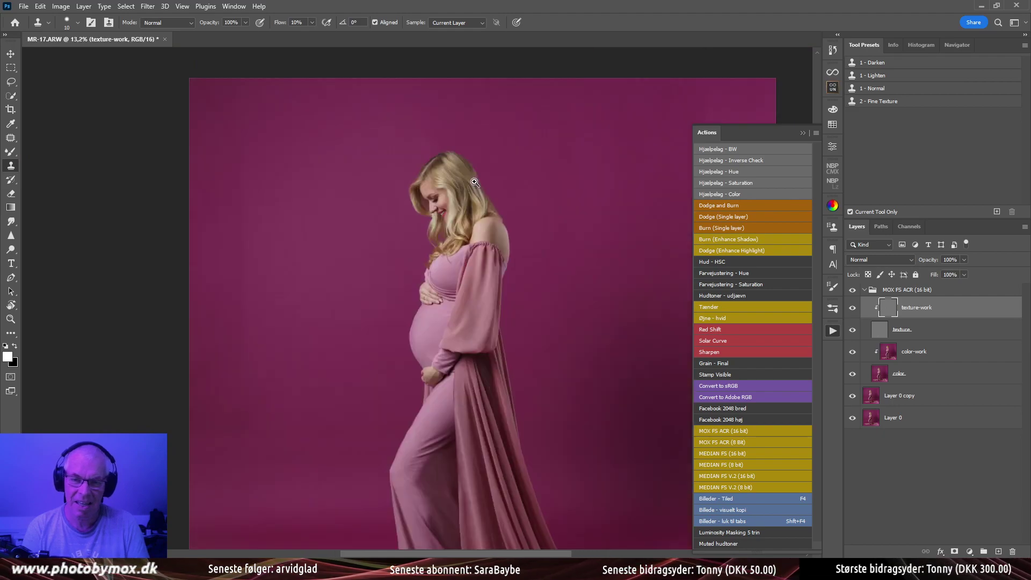
{"action": "scroll", "coordinate": [450, 330], "scroll_direction": "down", "scroll_amount": 1}
{"action": "left_click_drag", "start_coordinate": [461, 342], "coordinate": [481, 259]}
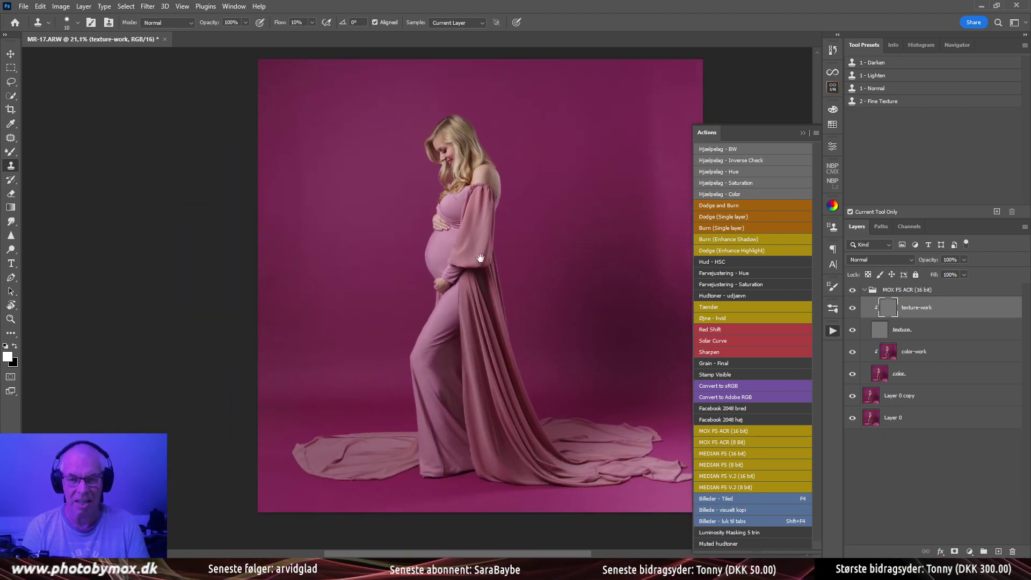
Collapse the MOX FS ACR (16 bit) group, stamp all visible layers into a new layer above it and duplicate that layer
{"action": "left_click", "coordinate": [863, 293]}
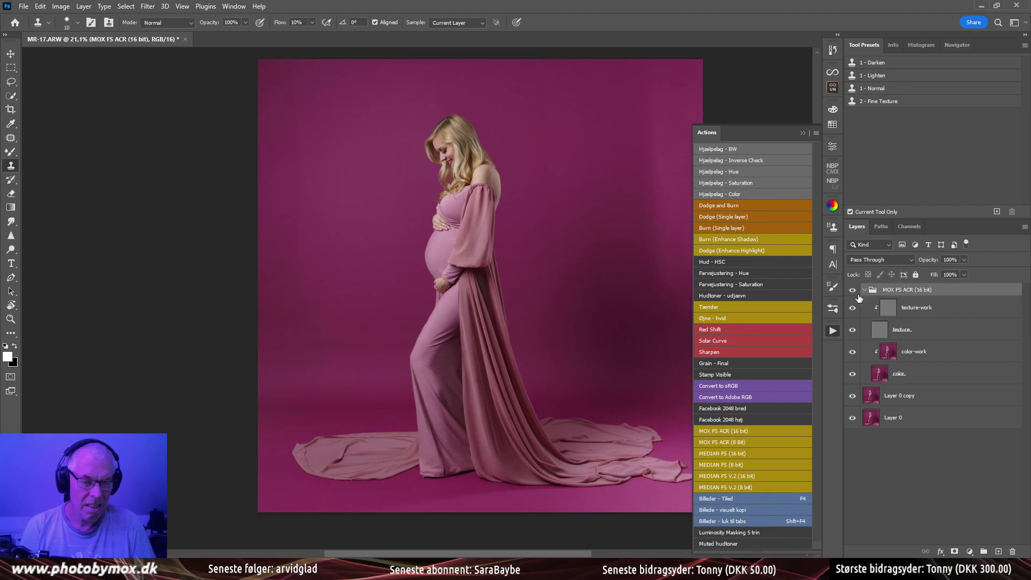
{"action": "left_click", "coordinate": [864, 290]}
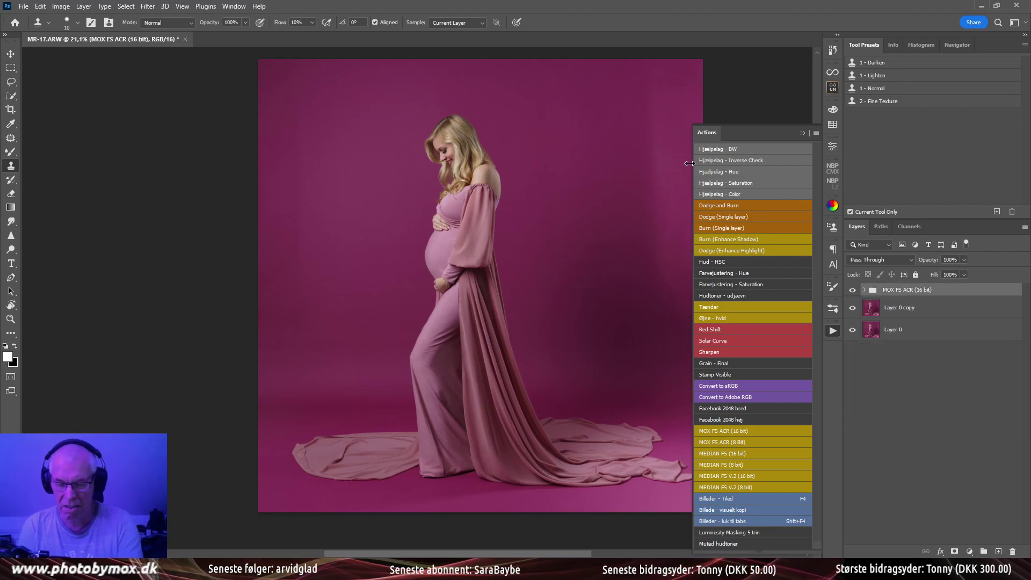
{"action": "key", "text": "ctrl+shift+alt+n"}
{"action": "key", "text": "ctrl+j"}
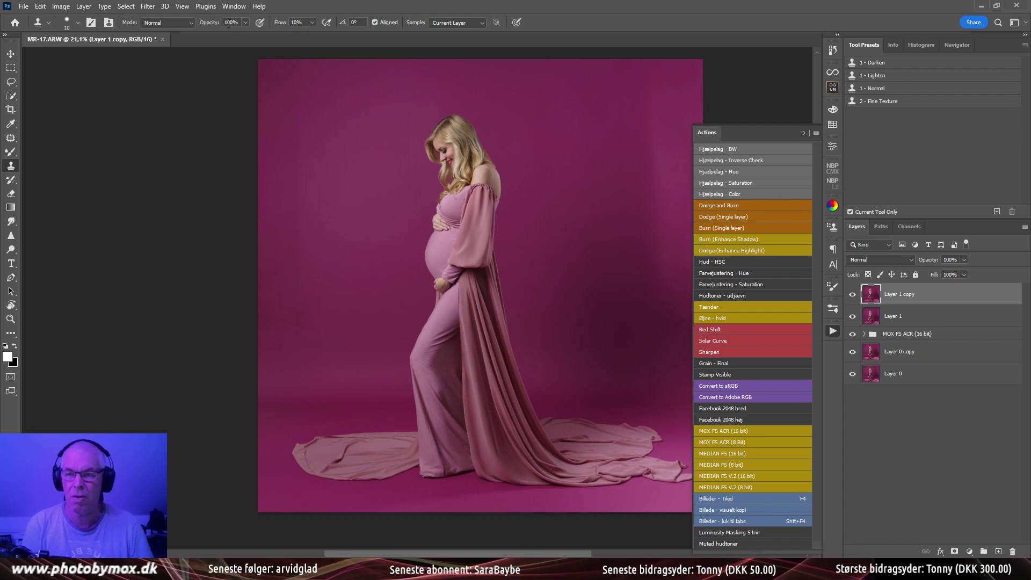
Select the subject automatically and add the missed fabric of the train in front of her with the Quick Selection tool
{"action": "left_click", "coordinate": [127, 6]}
{"action": "left_click", "coordinate": [141, 135]}
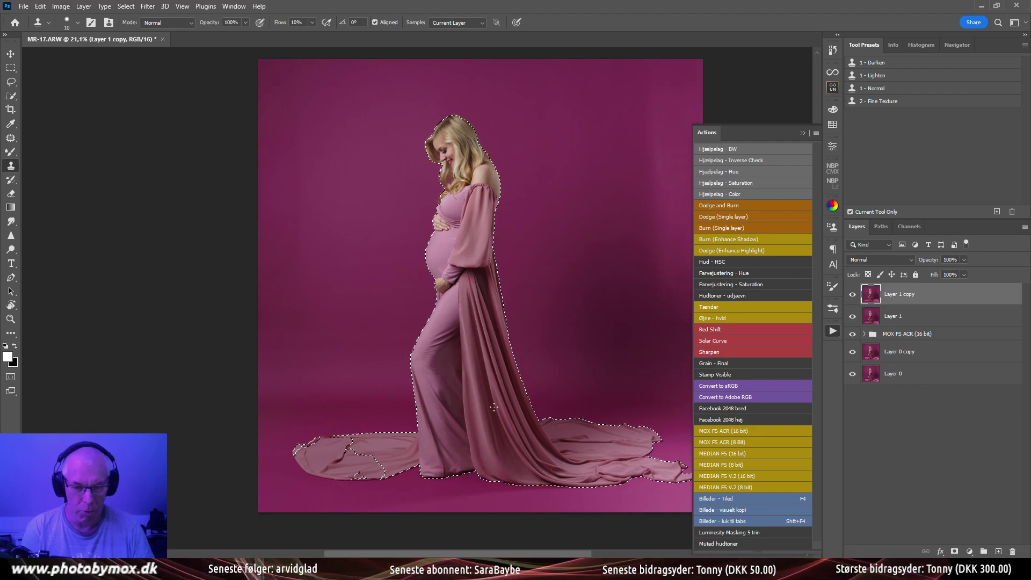
{"action": "scroll", "coordinate": [494, 407], "scroll_direction": "up", "scroll_amount": 3}
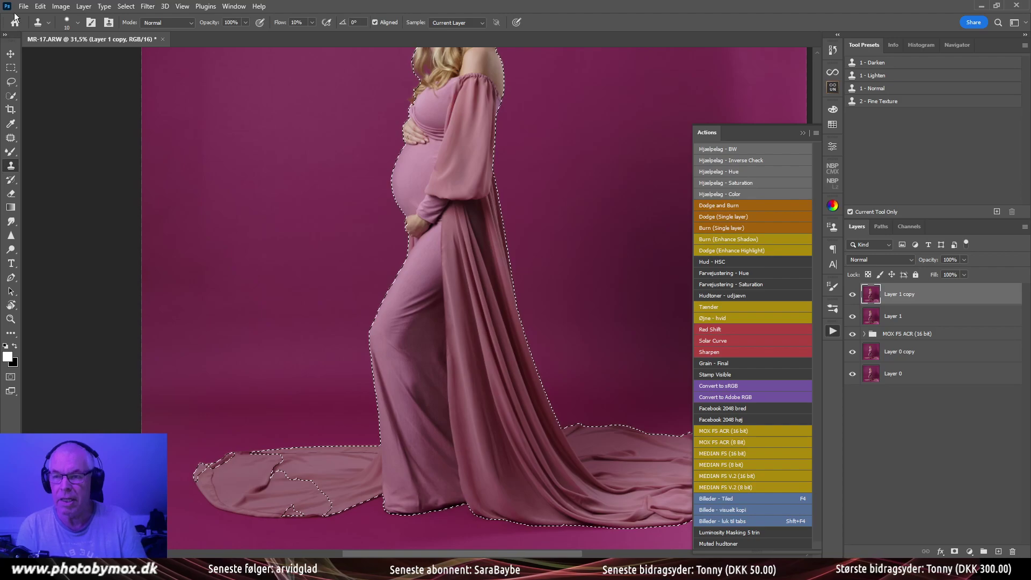
{"action": "left_click", "coordinate": [10, 96]}
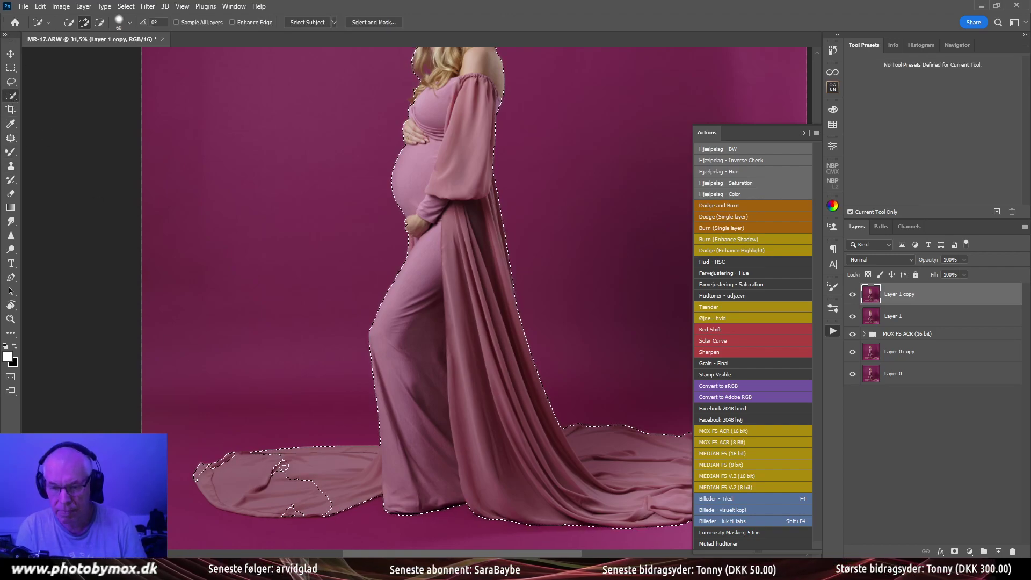
{"action": "mouse_move", "coordinate": [284, 466]}
{"action": "left_mouse_down"}
{"action": "mouse_move", "coordinate": [245, 483]}
{"action": "mouse_move", "coordinate": [312, 509]}
{"action": "mouse_move", "coordinate": [304, 516]}
{"action": "mouse_move", "coordinate": [338, 478]}
{"action": "mouse_move", "coordinate": [274, 486]}
{"action": "mouse_move", "coordinate": [346, 488]}
{"action": "mouse_move", "coordinate": [269, 502]}
{"action": "left_mouse_up"}
Refine the selection along the lower and upper edges of the front train with the Quick Selection brush at size 30
{"action": "key", "text": "bracketleft"}
{"action": "key", "text": "bracketleft"}
{"action": "key", "text": "bracketleft"}
{"action": "key", "text": "bracketleft"}
{"action": "key", "text": "bracketleft"}
{"action": "key", "text": "alt"}
{"action": "mouse_move", "coordinate": [352, 511]}
{"action": "left_mouse_down"}
{"action": "mouse_move", "coordinate": [386, 501]}
{"action": "mouse_move", "coordinate": [355, 502]}
{"action": "left_mouse_up"}
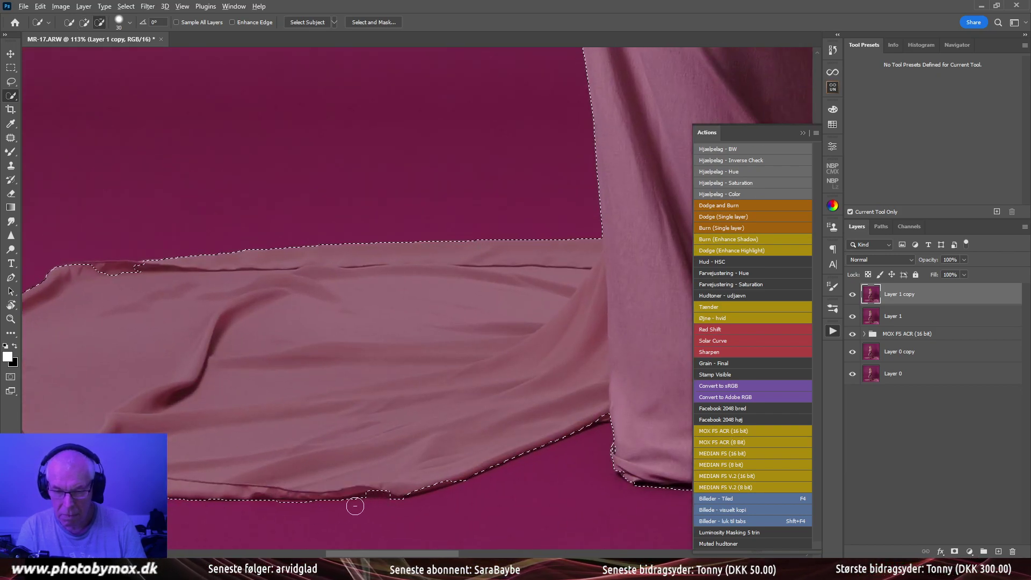
{"action": "left_click", "coordinate": [358, 505], "text": "alt"}
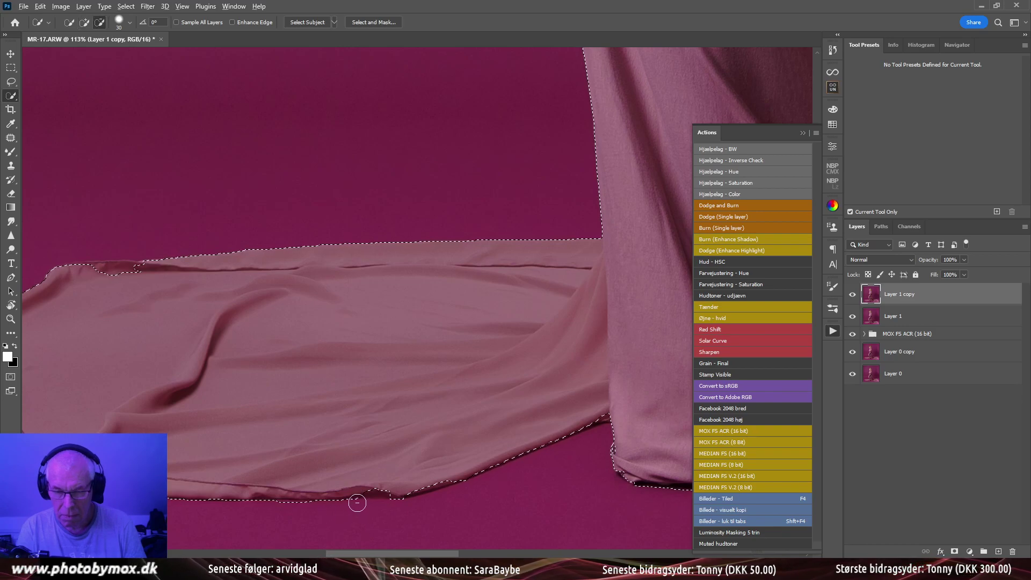
{"action": "left_click_drag", "start_coordinate": [335, 515], "coordinate": [354, 490]}
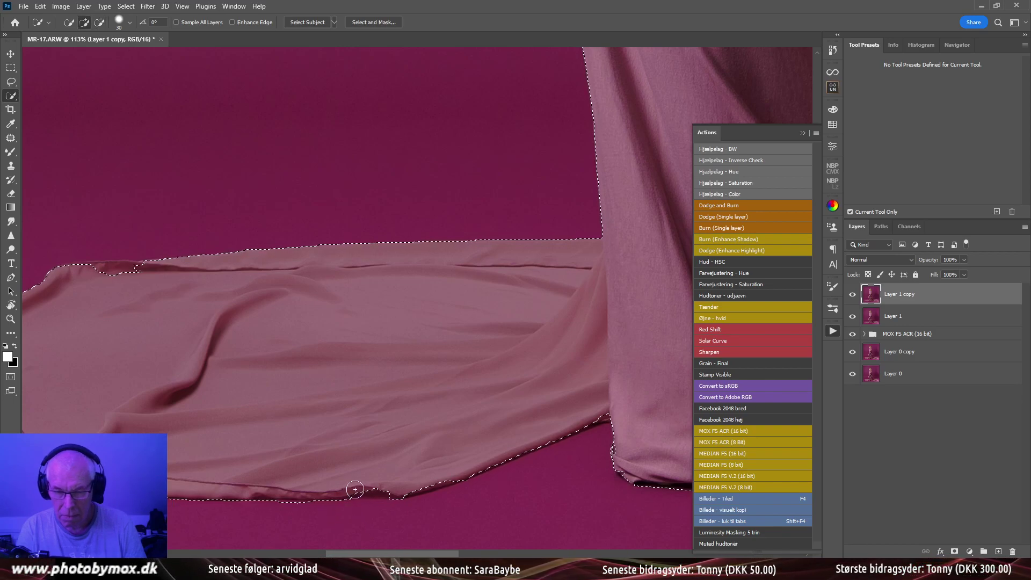
{"action": "left_click_drag", "start_coordinate": [328, 434], "coordinate": [469, 495]}
{"action": "left_click_drag", "start_coordinate": [279, 338], "coordinate": [253, 334]}
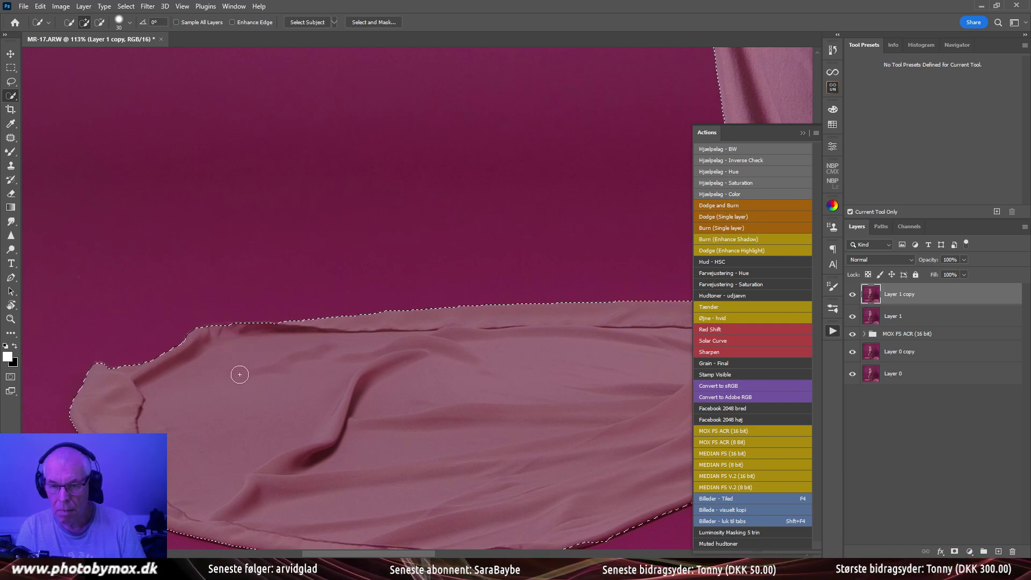
{"action": "left_click_drag", "start_coordinate": [260, 437], "coordinate": [180, 385]}
Refine the selection around the fabric tips and the notch at the end of the rear train with the Quick Selection brush at size 30
{"action": "scroll", "coordinate": [324, 386], "scroll_direction": "right", "scroll_amount": 1}
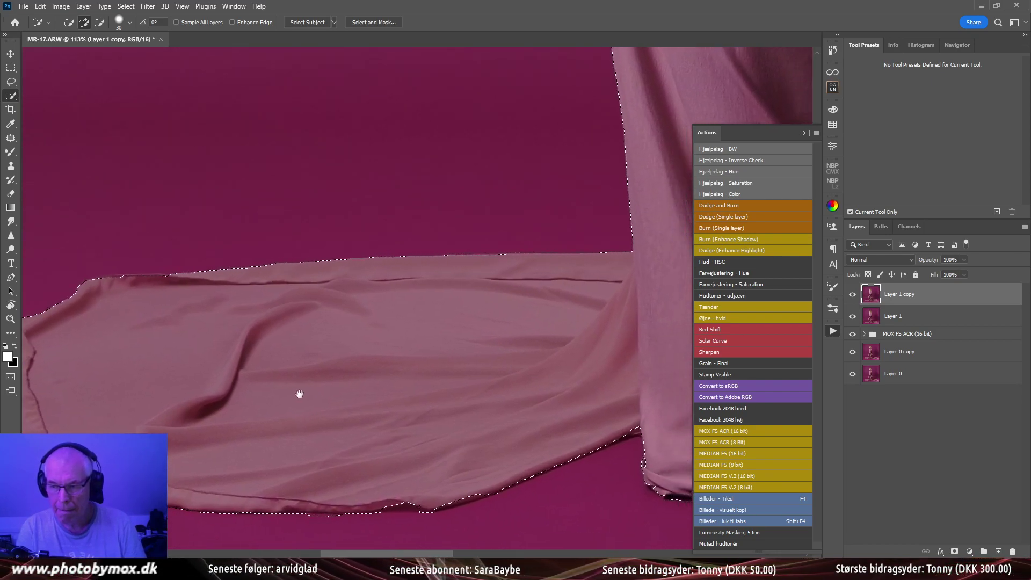
{"action": "scroll", "coordinate": [355, 393], "scroll_direction": "right", "scroll_amount": 12}
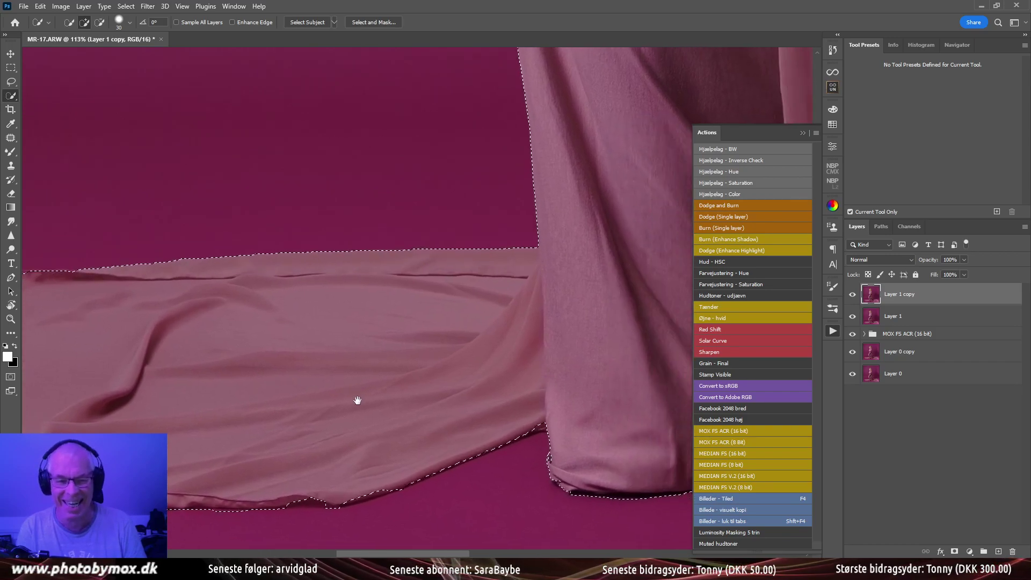
{"action": "scroll", "coordinate": [350, 408], "scroll_direction": "down", "scroll_amount": 3}
{"action": "scroll", "coordinate": [321, 436], "scroll_direction": "down", "scroll_amount": 10}
{"action": "scroll", "coordinate": [221, 437], "scroll_direction": "right", "scroll_amount": 5}
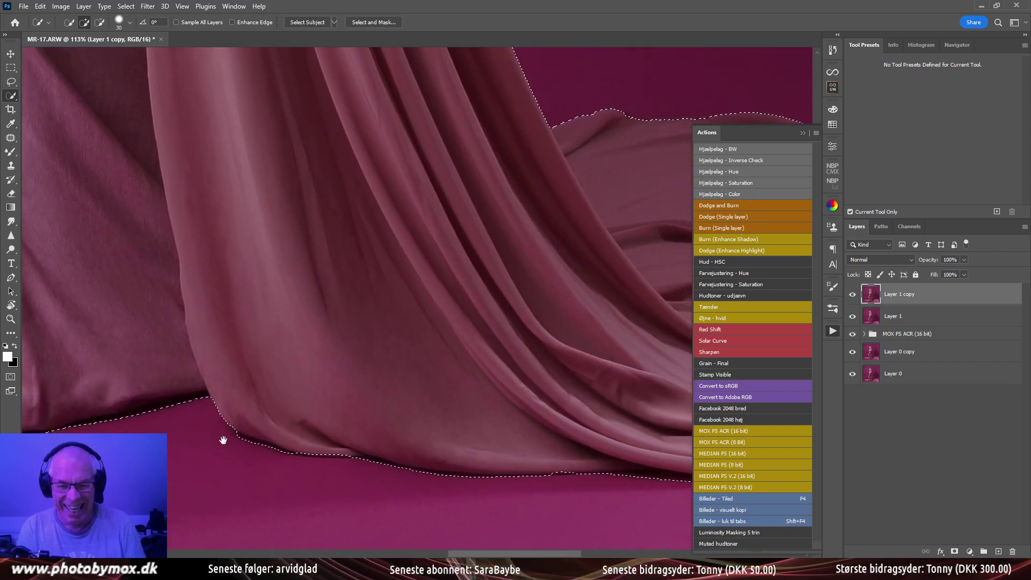
{"action": "scroll", "coordinate": [282, 419], "scroll_direction": "right", "scroll_amount": 3}
{"action": "scroll", "coordinate": [285, 420], "scroll_direction": "down", "scroll_amount": 1}
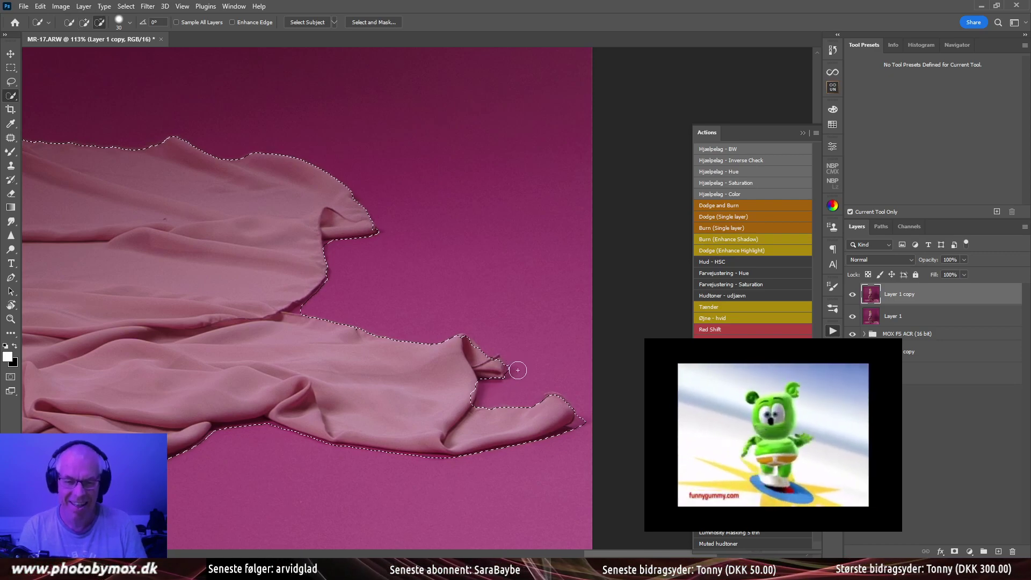
{"action": "left_click_drag", "start_coordinate": [572, 427], "coordinate": [559, 437]}
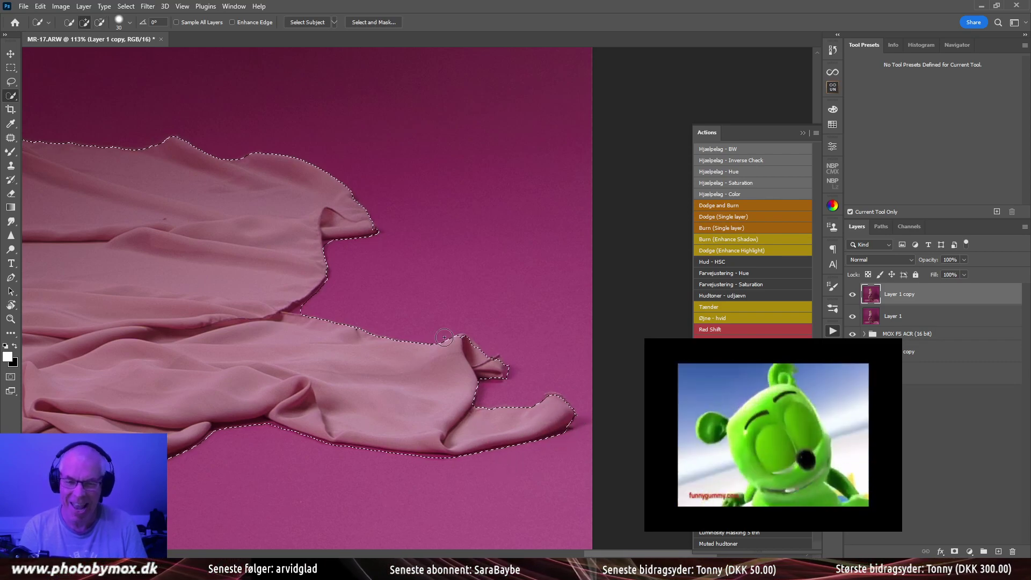
{"action": "left_click_drag", "start_coordinate": [430, 323], "coordinate": [485, 381]}
{"action": "left_click", "coordinate": [367, 366], "text": "alt"}
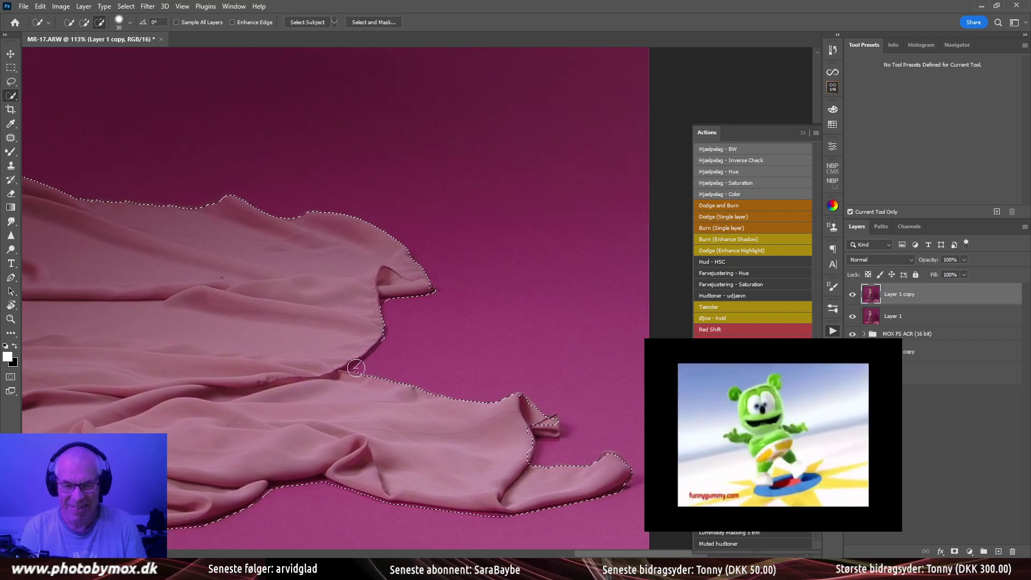
{"action": "left_click", "coordinate": [356, 368], "text": "alt"}
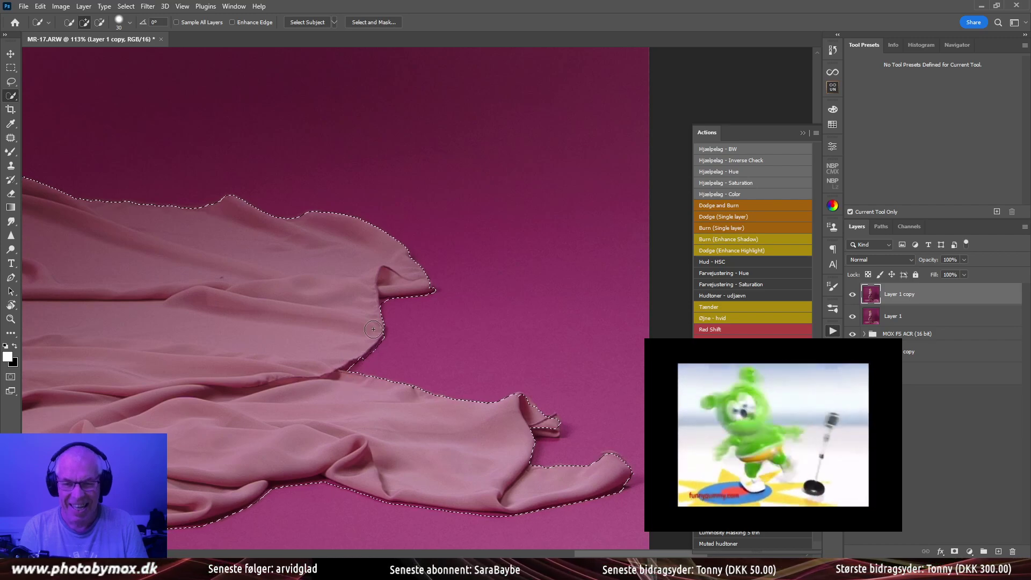
Examine the selection outline along the rear drape, back, shoulder, hair, belly, hands and legs for missed or excess areas
{"action": "left_click_drag", "start_coordinate": [231, 303], "coordinate": [438, 323]}
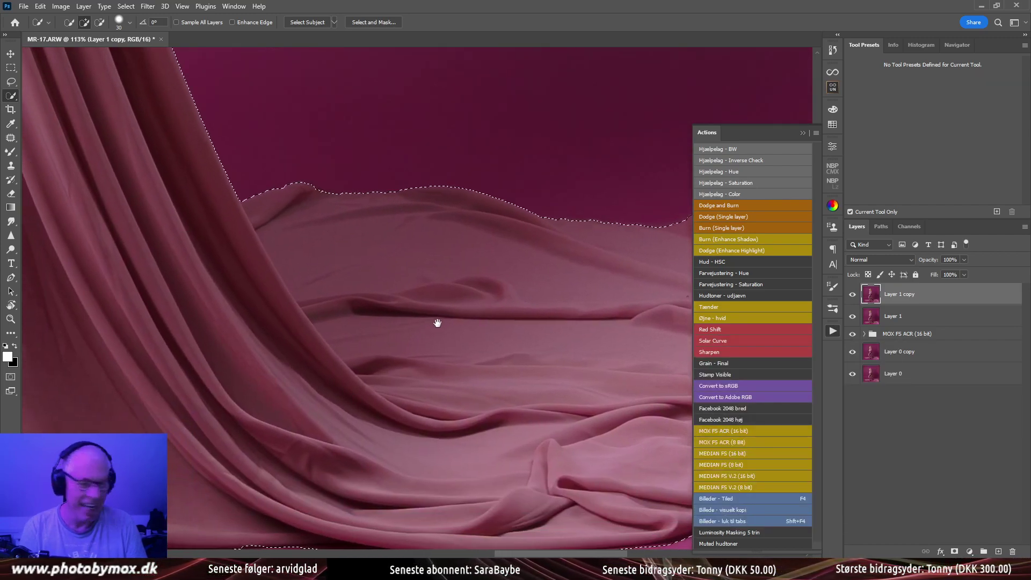
{"action": "scroll", "coordinate": [437, 323], "scroll_direction": "left", "scroll_amount": 3}
{"action": "scroll", "coordinate": [437, 345], "scroll_direction": "up", "scroll_amount": 7}
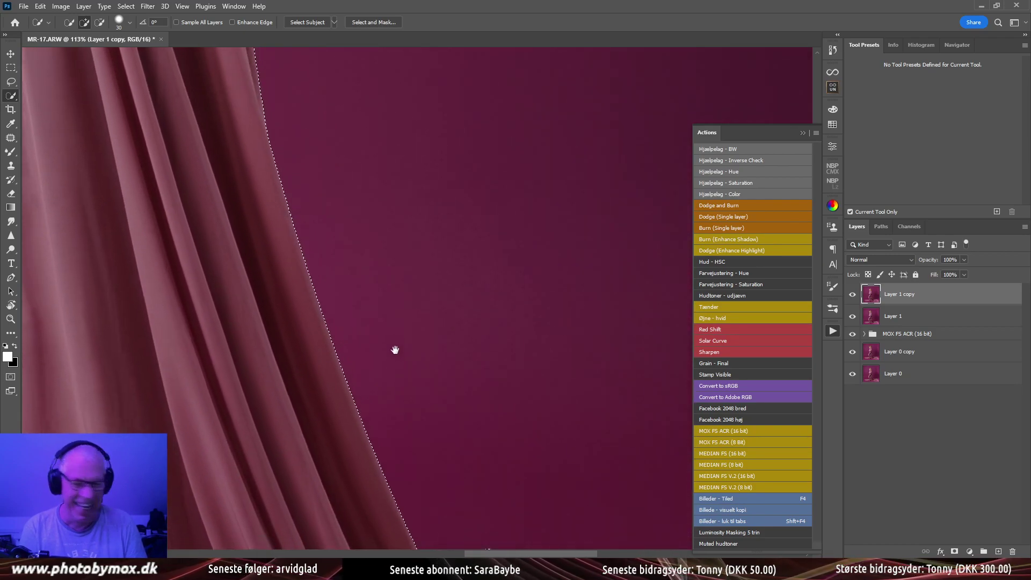
{"action": "scroll", "coordinate": [376, 327], "scroll_direction": "up", "scroll_amount": 10}
{"action": "scroll", "coordinate": [375, 311], "scroll_direction": "left", "scroll_amount": 2}
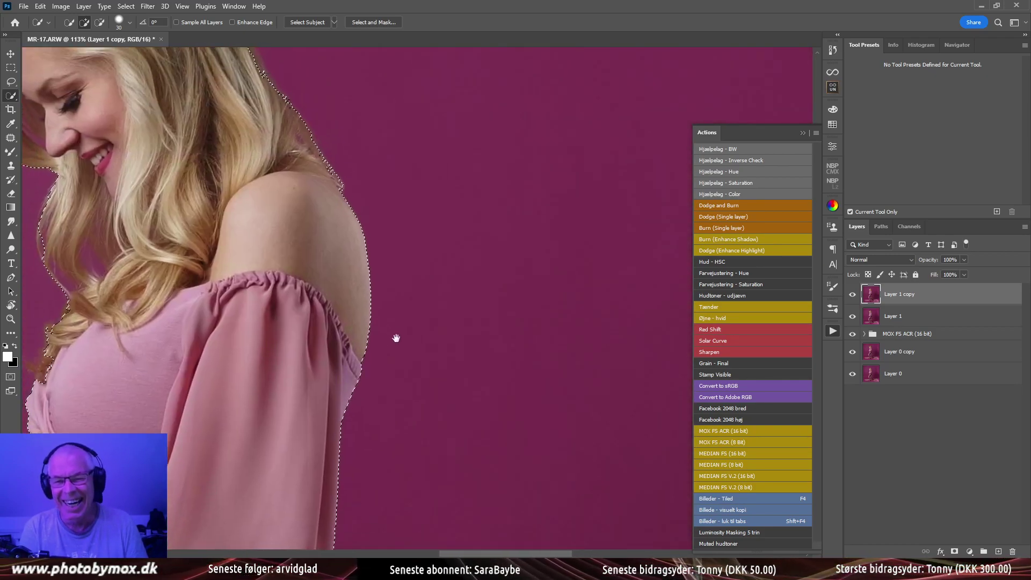
{"action": "scroll", "coordinate": [397, 338], "scroll_direction": "up", "scroll_amount": 8}
{"action": "scroll", "coordinate": [417, 398], "scroll_direction": "left", "scroll_amount": 6}
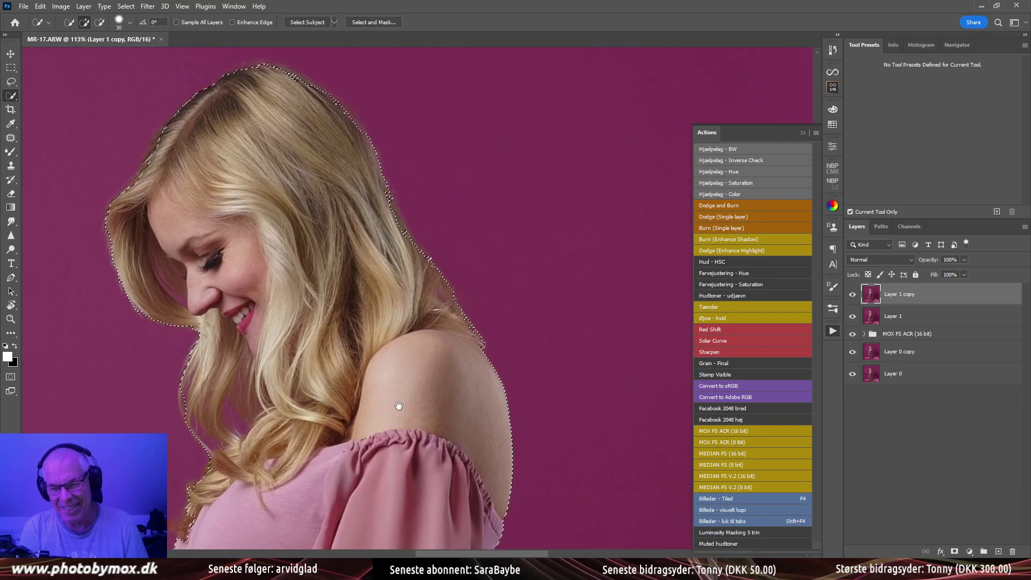
{"action": "scroll", "coordinate": [399, 405], "scroll_direction": "down", "scroll_amount": 8}
{"action": "scroll", "coordinate": [389, 366], "scroll_direction": "left", "scroll_amount": 4}
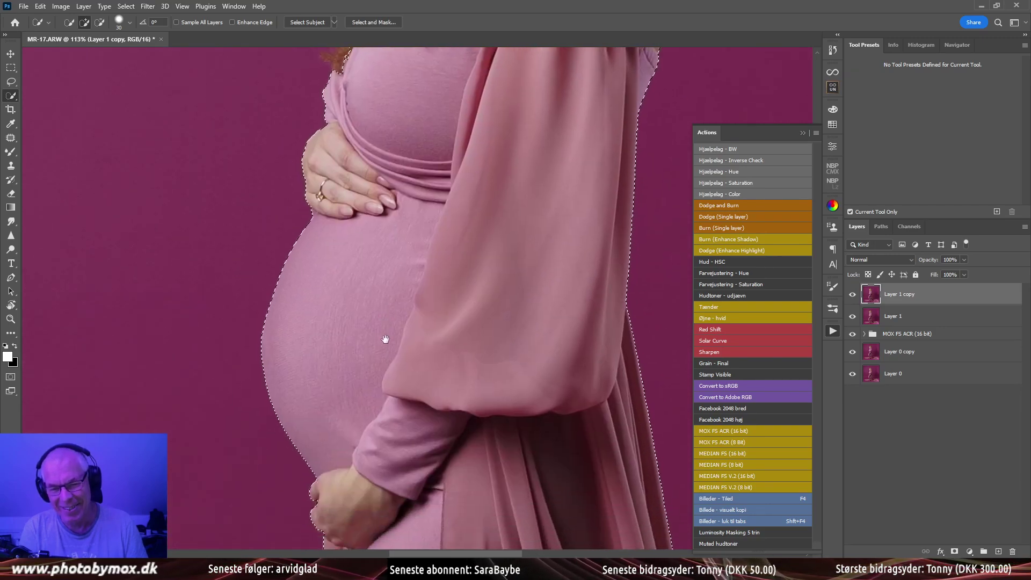
{"action": "scroll", "coordinate": [385, 339], "scroll_direction": "down", "scroll_amount": 10}
{"action": "scroll", "coordinate": [403, 311], "scroll_direction": "left", "scroll_amount": 2}
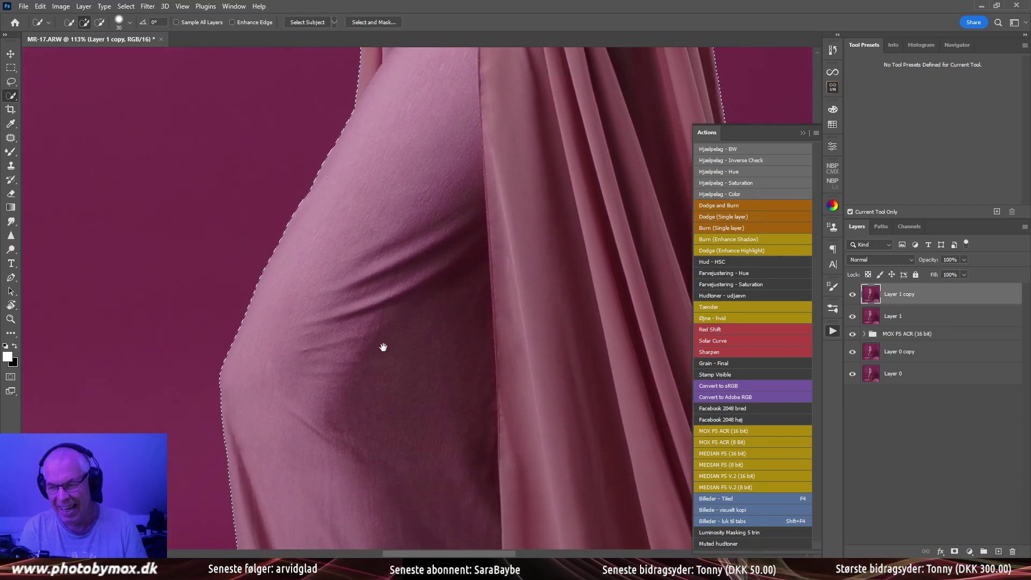
{"action": "scroll", "coordinate": [384, 348], "scroll_direction": "down", "scroll_amount": 6}
{"action": "left_click_drag", "start_coordinate": [378, 364], "coordinate": [328, 373]}
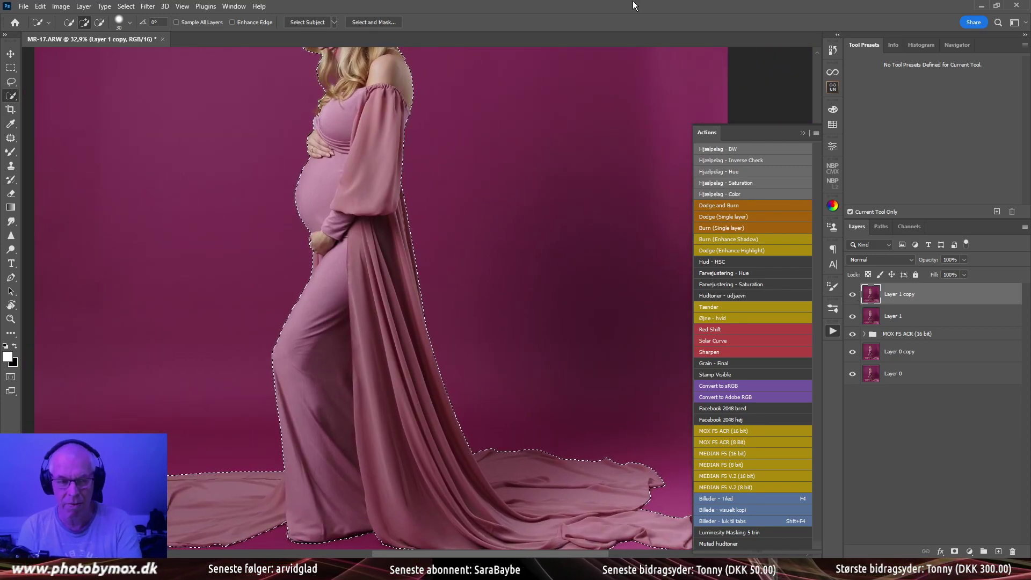
Copy the selected subject to a new layer and check the cutout by temporarily hiding all layers beneath it
{"action": "key", "text": "ctrl+j"}
{"action": "left_click_drag", "start_coordinate": [853, 317], "coordinate": [854, 418]}
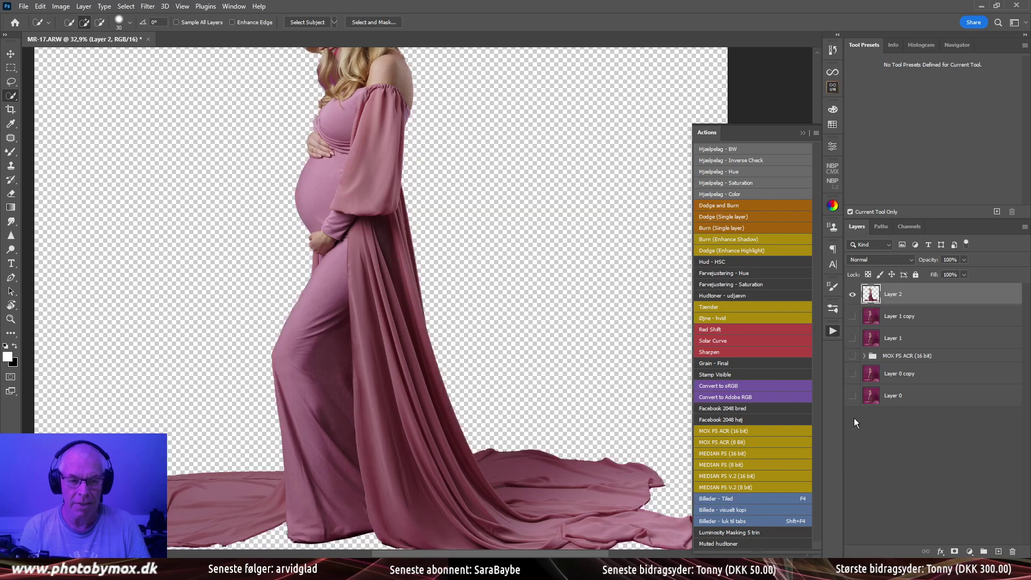
{"action": "left_click_drag", "start_coordinate": [853, 375], "coordinate": [853, 395]}
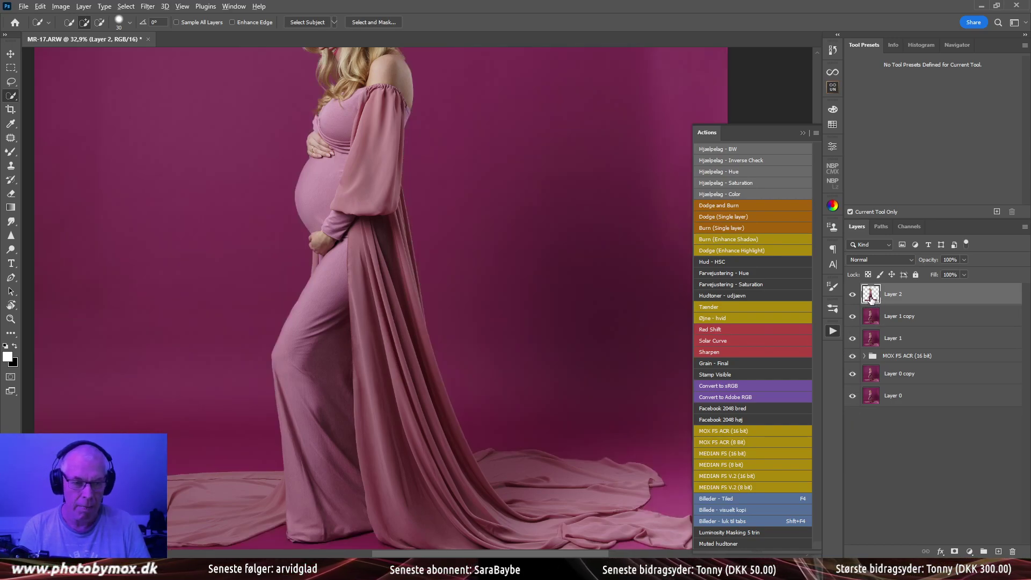
Load the subject cutout's outline as a selection, delete that area from Layer 1 copy, deselect and check the backdrop layer on its own
{"action": "key", "text": "ctrl+0"}
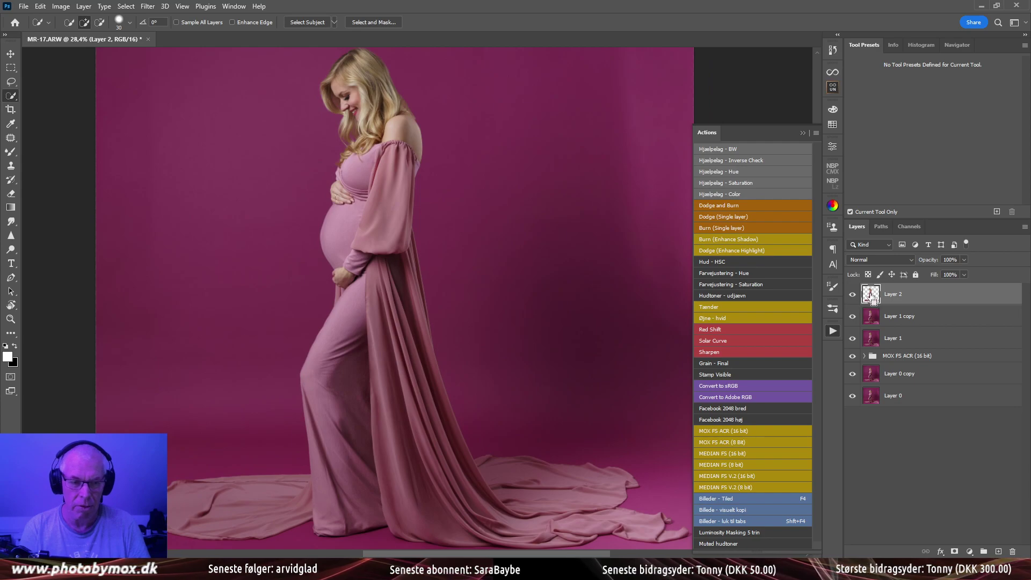
{"action": "left_click", "coordinate": [873, 295], "text": "ctrl"}
{"action": "left_click", "coordinate": [863, 322]}
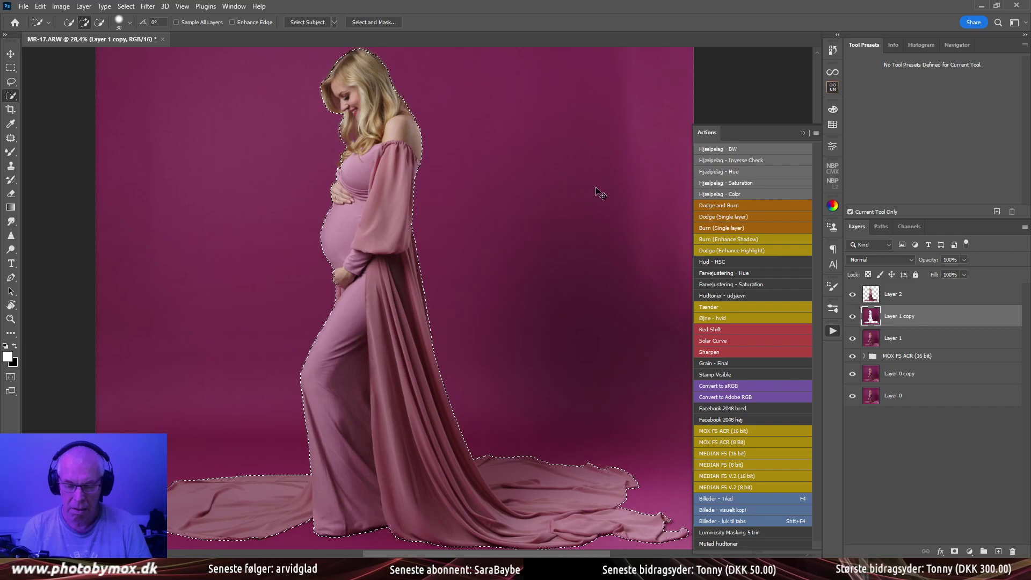
{"action": "key", "text": "ctrl+d"}
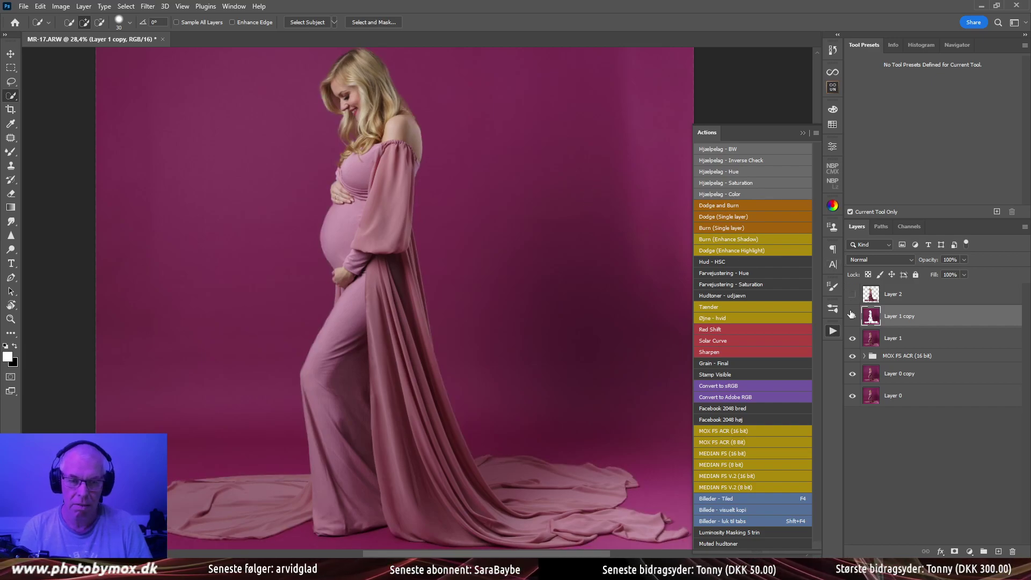
{"action": "left_click_drag", "start_coordinate": [852, 338], "coordinate": [847, 445]}
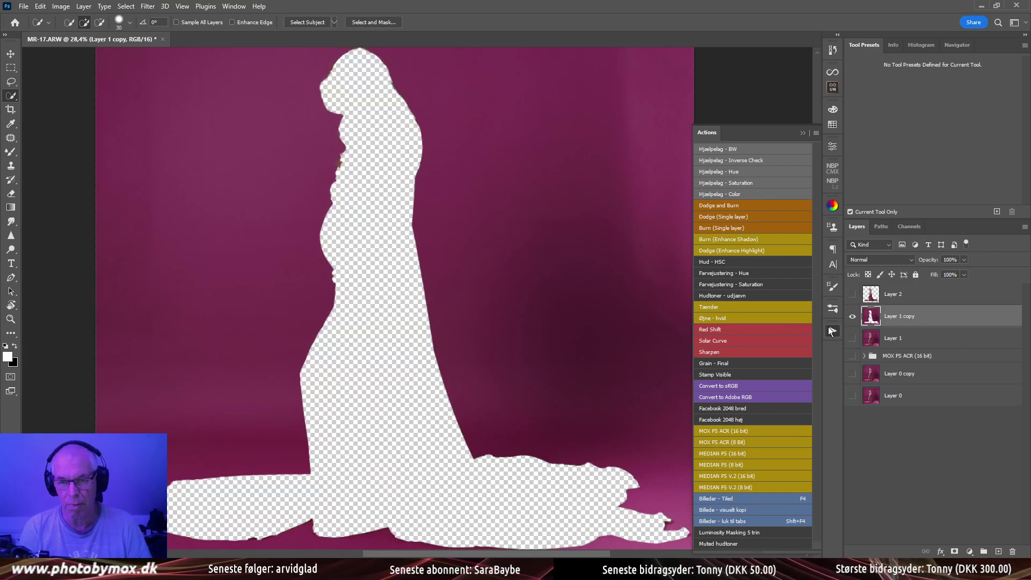
{"action": "left_click_drag", "start_coordinate": [852, 356], "coordinate": [857, 315]}
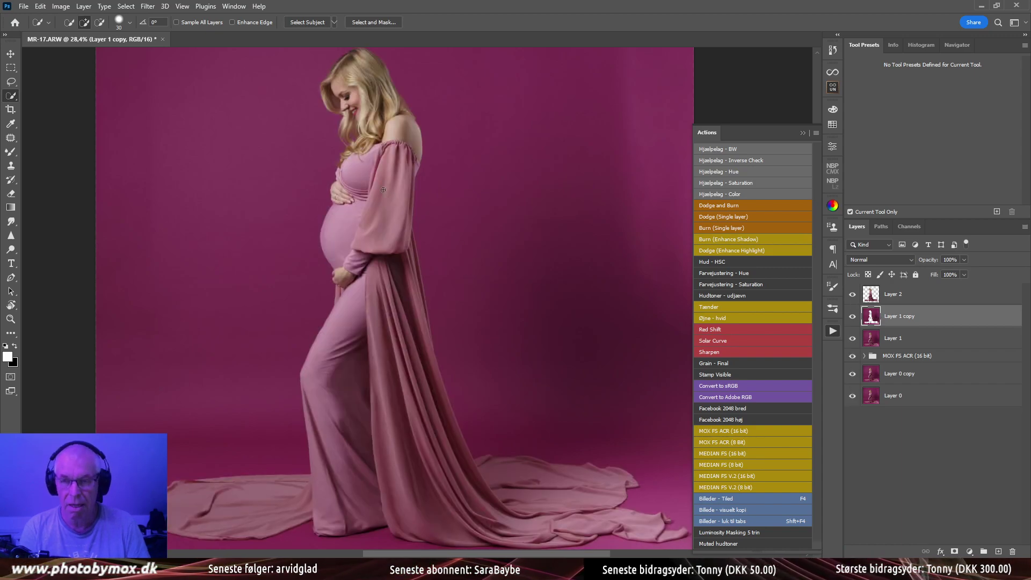
{"action": "key", "text": "b"}
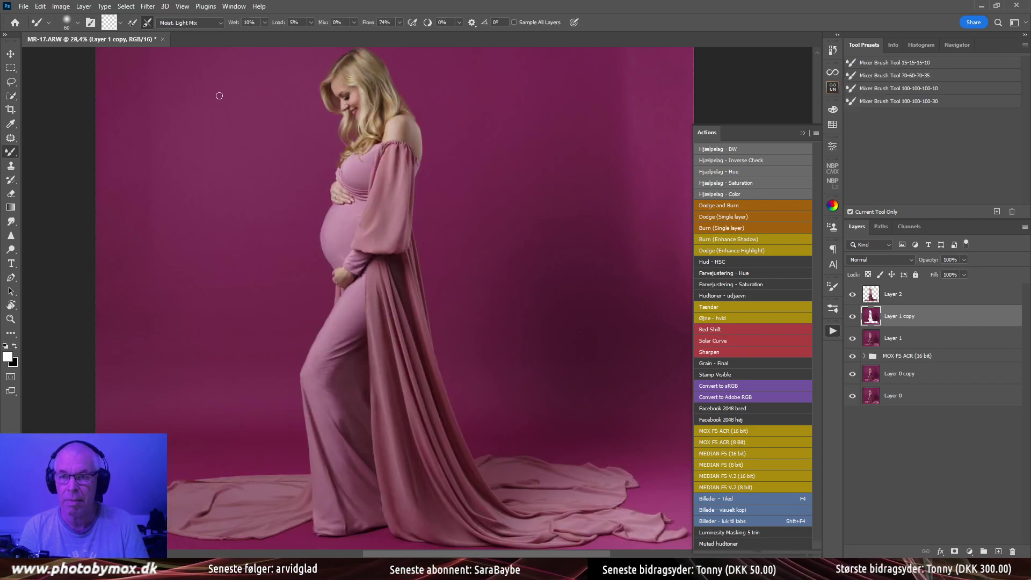
{"action": "left_click", "coordinate": [906, 102]}
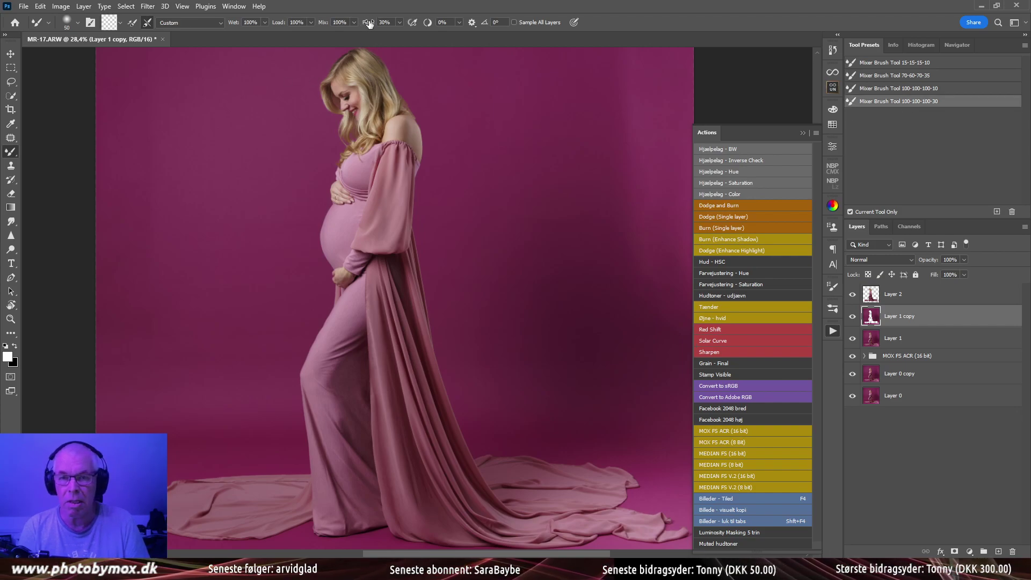
{"action": "left_click_drag", "start_coordinate": [370, 24], "coordinate": [381, 29]}
{"action": "left_click_drag", "start_coordinate": [414, 272], "coordinate": [438, 231]}
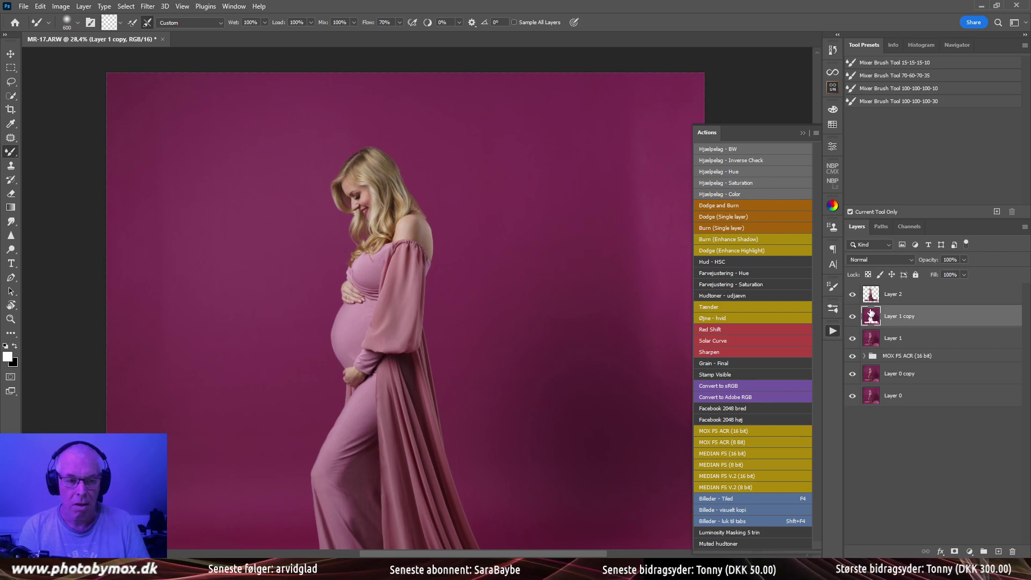
Enlarge the Mixer Brush to size 800, make Layer 1 copy the active layer and collapse the list of actions covering the image
{"action": "left_click", "coordinate": [894, 297]}
{"action": "key", "text": "bracketright"}
{"action": "key", "text": "bracketright"}
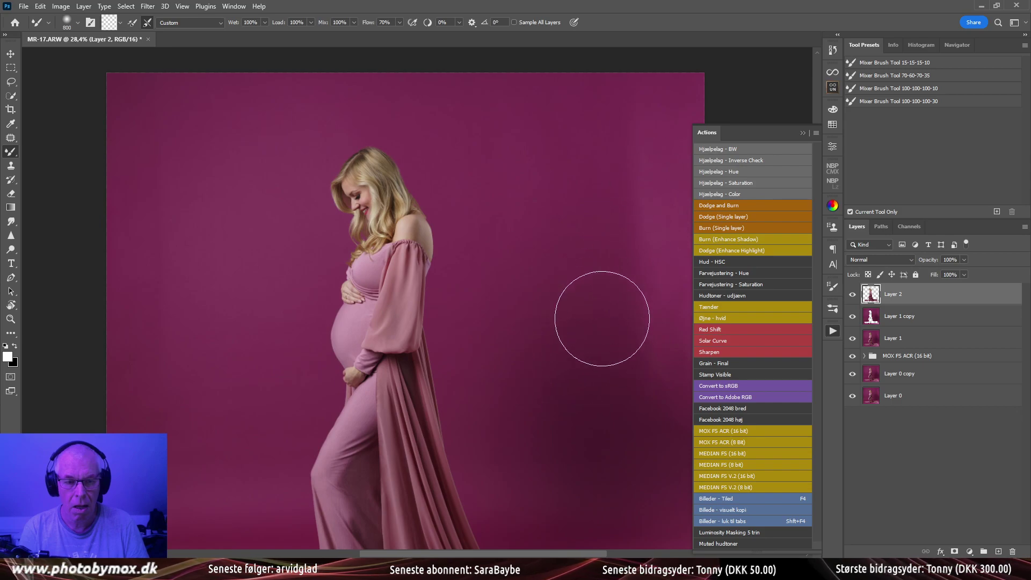
{"action": "left_click", "coordinate": [913, 324]}
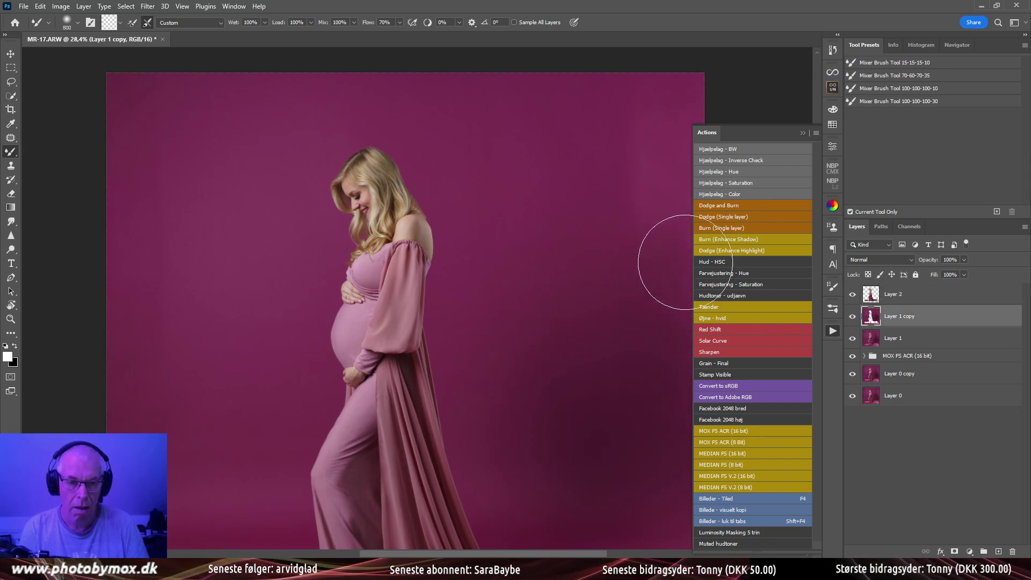
{"action": "left_click", "coordinate": [834, 337]}
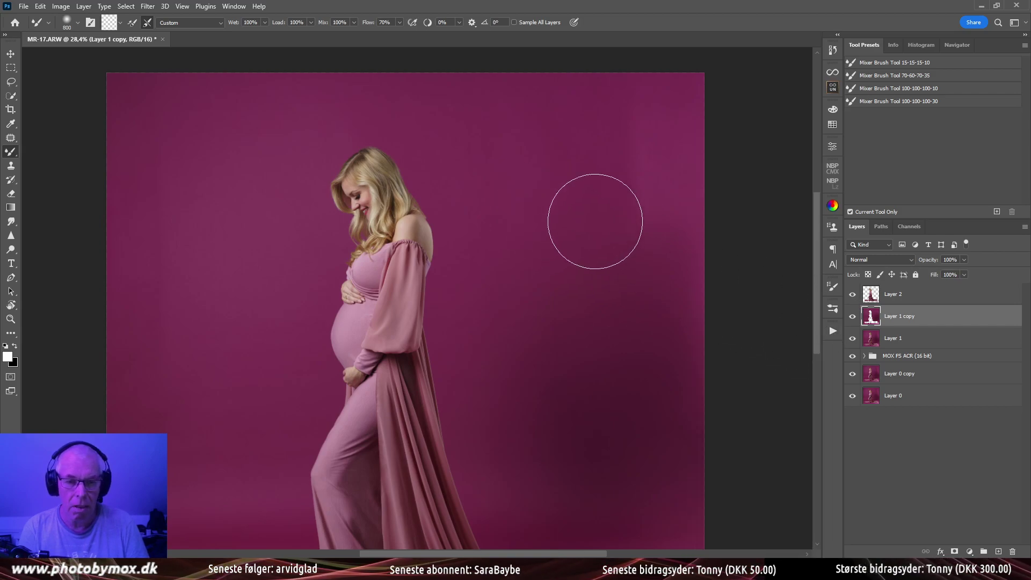
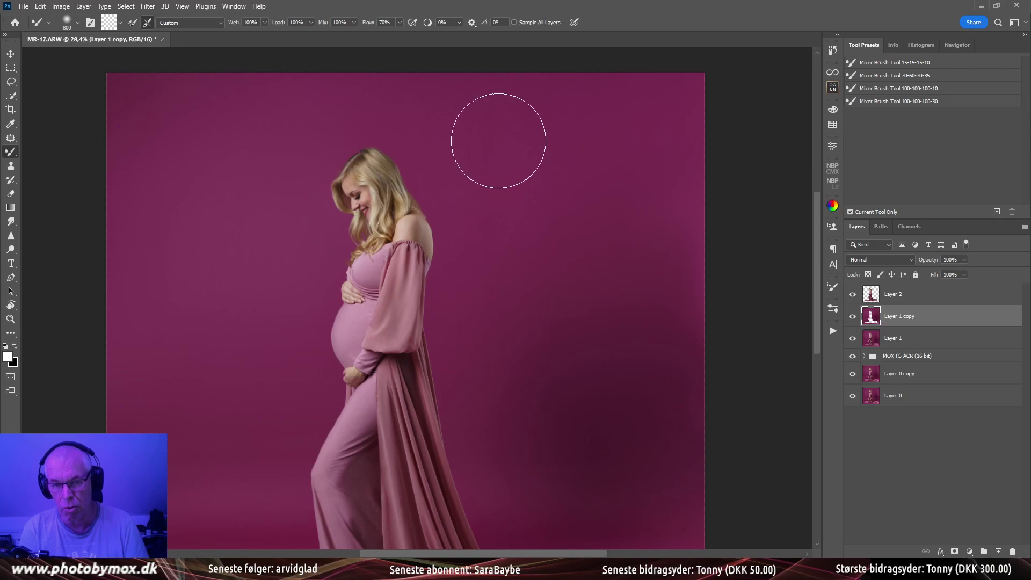
Smooth the backdrop and floor around the woman with the Mixer Brush at size 800, evening out the dark patch behind the dress
{"action": "mouse_move", "coordinate": [404, 176]}
{"action": "left_mouse_down"}
{"action": "mouse_move", "coordinate": [475, 191]}
{"action": "mouse_move", "coordinate": [435, 214]}
{"action": "left_mouse_up"}
{"action": "left_click_drag", "start_coordinate": [491, 280], "coordinate": [389, 308]}
{"action": "left_click_drag", "start_coordinate": [485, 351], "coordinate": [435, 315]}
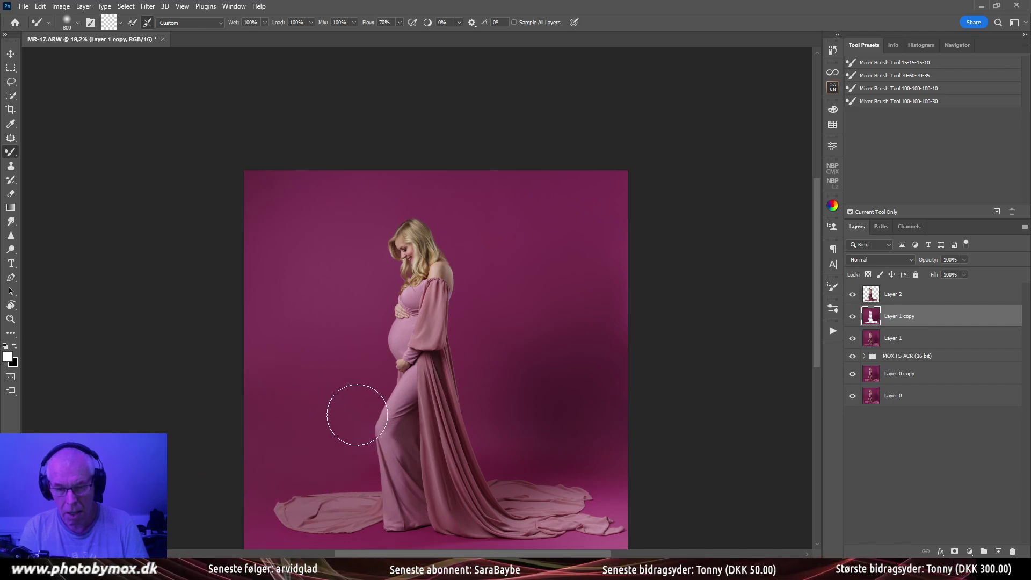
{"action": "left_click_drag", "start_coordinate": [330, 518], "coordinate": [356, 397]}
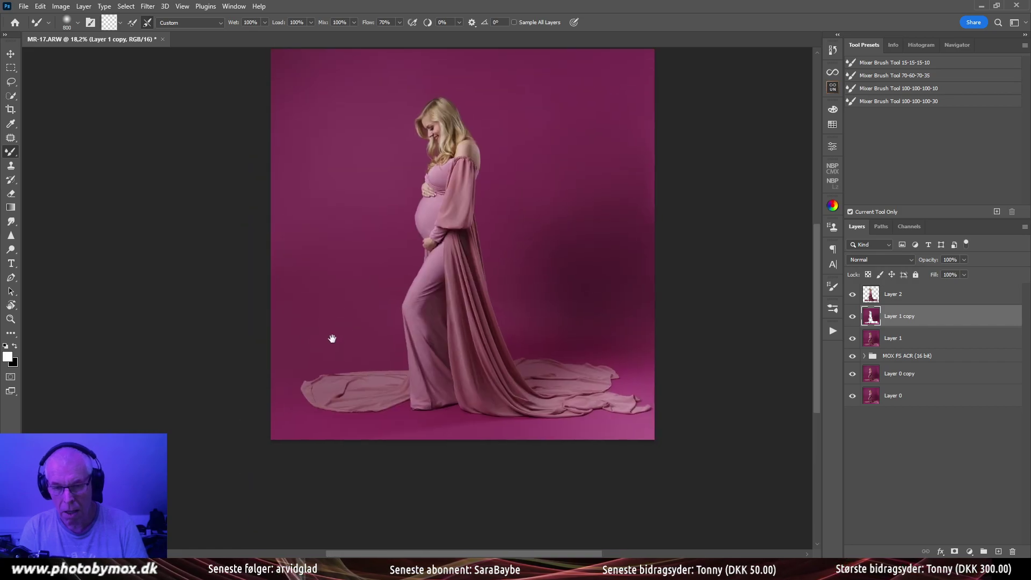
{"action": "mouse_move", "coordinate": [266, 425]}
{"action": "left_mouse_down"}
{"action": "mouse_move", "coordinate": [408, 458]}
{"action": "mouse_move", "coordinate": [347, 429]}
{"action": "mouse_move", "coordinate": [486, 435]}
{"action": "mouse_move", "coordinate": [375, 441]}
{"action": "mouse_move", "coordinate": [562, 442]}
{"action": "mouse_move", "coordinate": [520, 451]}
{"action": "mouse_move", "coordinate": [481, 432]}
{"action": "mouse_move", "coordinate": [690, 437]}
{"action": "mouse_move", "coordinate": [529, 444]}
{"action": "mouse_move", "coordinate": [664, 434]}
{"action": "mouse_move", "coordinate": [673, 378]}
{"action": "mouse_move", "coordinate": [619, 315]}
{"action": "mouse_move", "coordinate": [587, 327]}
{"action": "mouse_move", "coordinate": [678, 378]}
{"action": "mouse_move", "coordinate": [606, 323]}
{"action": "mouse_move", "coordinate": [674, 409]}
{"action": "mouse_move", "coordinate": [648, 362]}
{"action": "mouse_move", "coordinate": [629, 388]}
{"action": "mouse_move", "coordinate": [690, 380]}
{"action": "mouse_move", "coordinate": [641, 350]}
{"action": "left_mouse_up"}
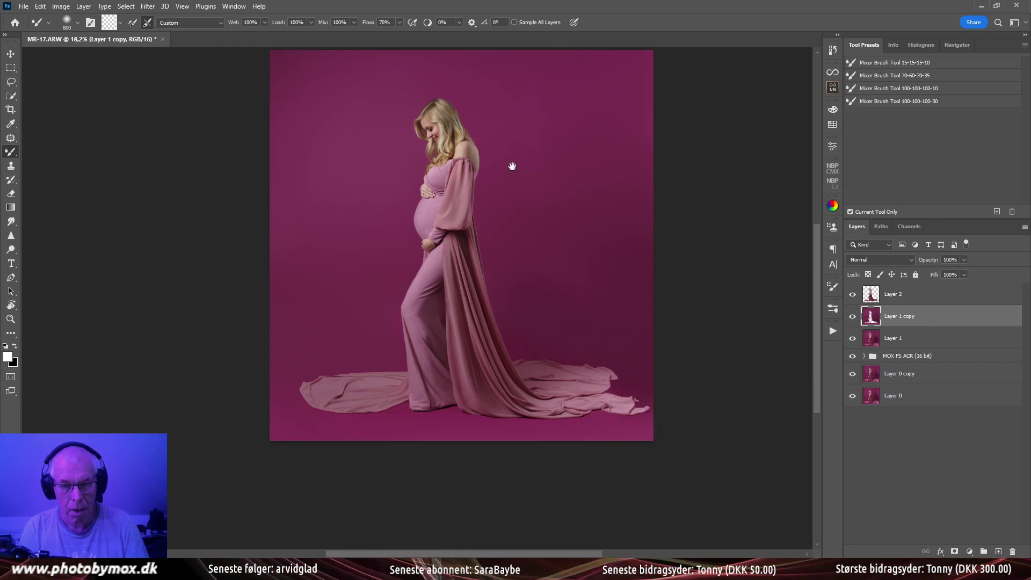
{"action": "left_click_drag", "start_coordinate": [511, 166], "coordinate": [523, 265]}
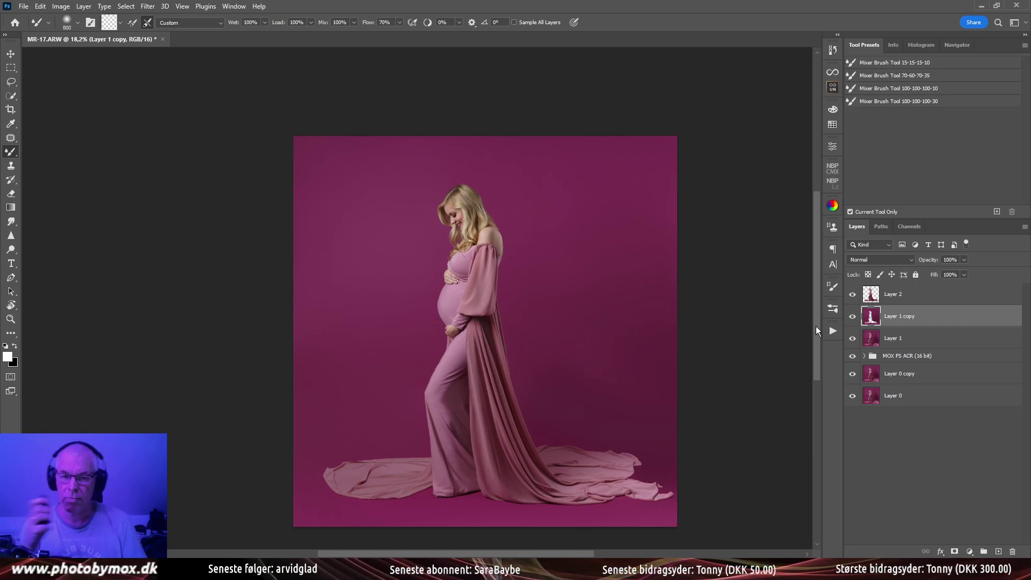
Add a Solar Curve check layer above Layer 2 and make Layer 1 copy the active layer
{"action": "left_click", "coordinate": [898, 302]}
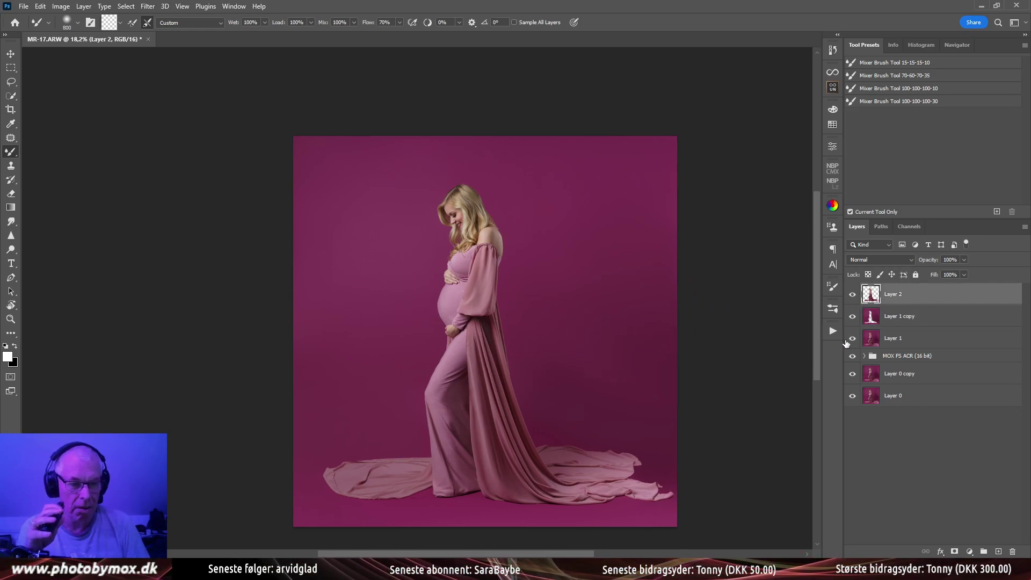
{"action": "left_click", "coordinate": [833, 331]}
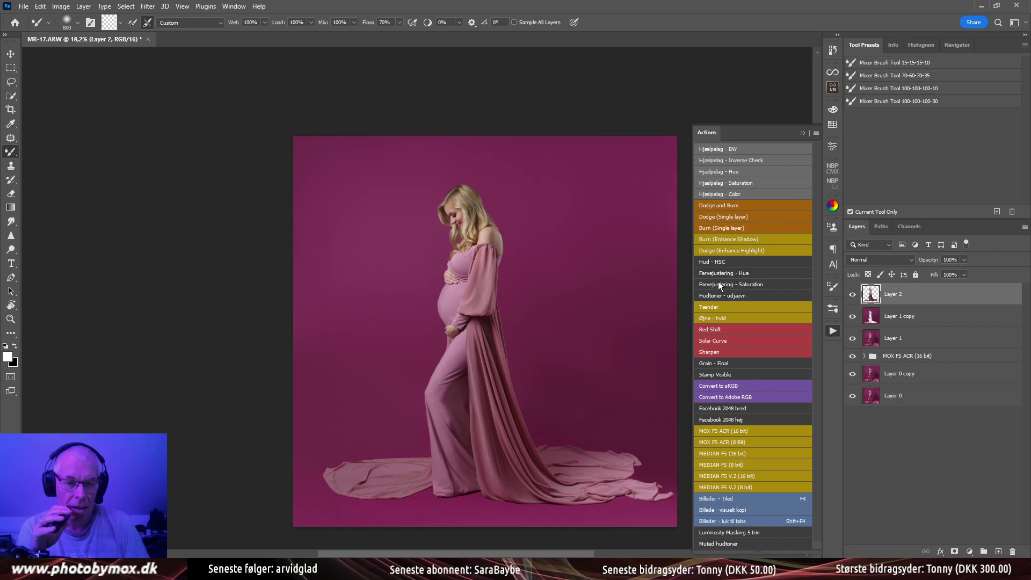
{"action": "left_click", "coordinate": [719, 342]}
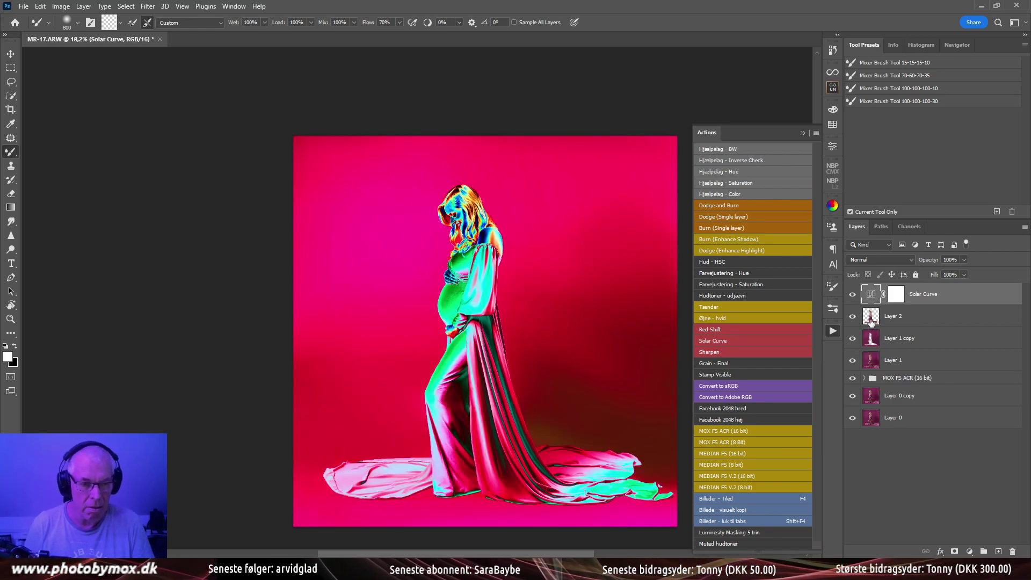
{"action": "left_click", "coordinate": [871, 339]}
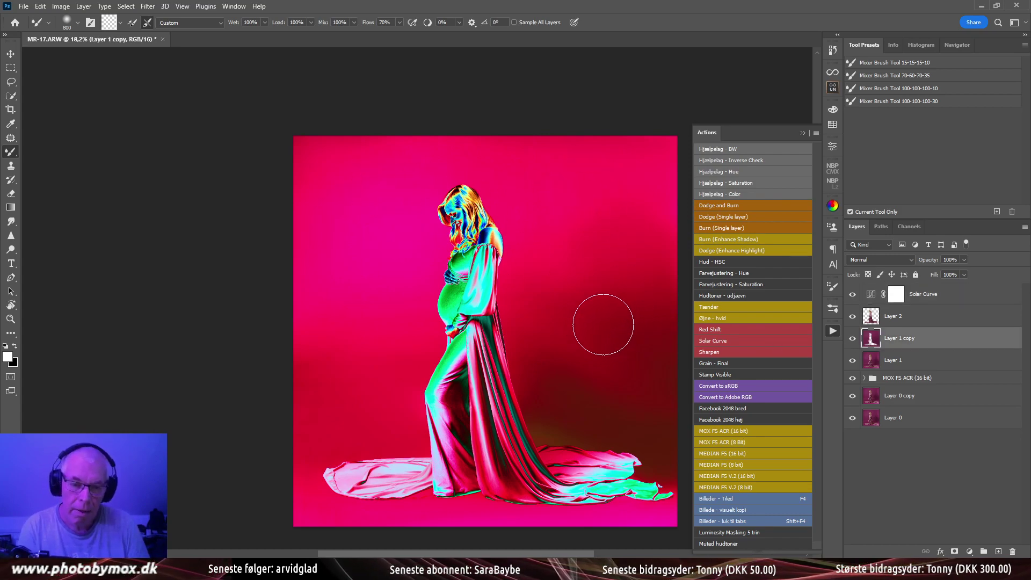
Enlarge the Mixer Brush to size 1000 and blend the uneven backdrop areas behind the dress and the floor below it
{"action": "key", "text": "bracketright"}
{"action": "key", "text": "bracketright"}
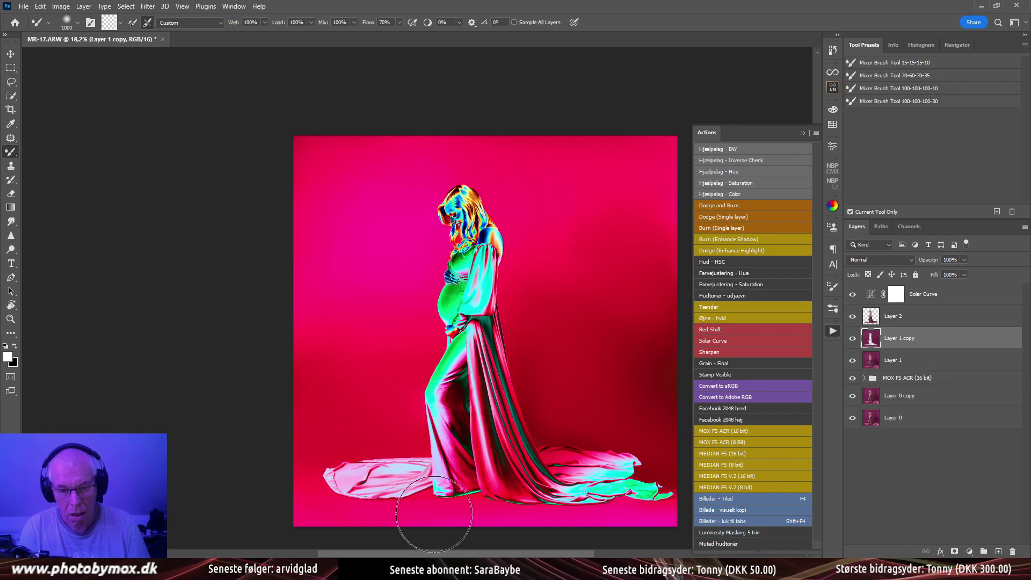
{"action": "left_click_drag", "start_coordinate": [418, 517], "coordinate": [486, 507]}
Reduce the Mixer Brush to size 250 and blend the backdrop close to the hem, the back of the dress and the hair
{"action": "key", "text": "bracketleft"}
{"action": "key", "text": "bracketleft"}
{"action": "key", "text": "bracketleft"}
{"action": "key", "text": "bracketleft"}
{"action": "key", "text": "bracketleft"}
{"action": "key", "text": "bracketleft"}
{"action": "key", "text": "bracketleft"}
{"action": "key", "text": "bracketleft"}
{"action": "key", "text": "bracketleft"}
{"action": "key", "text": "bracketleft"}
{"action": "key", "text": "bracketleft"}
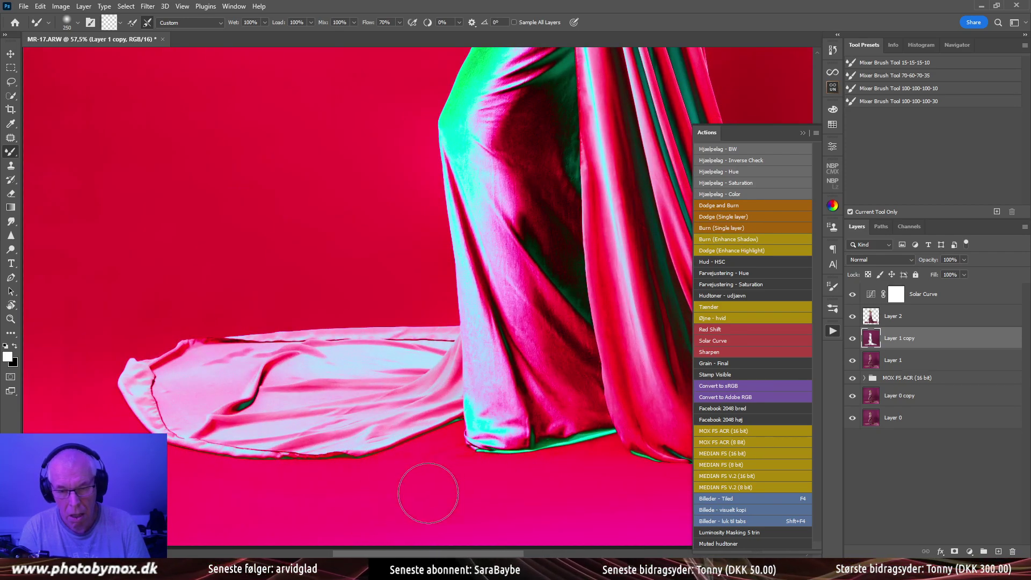
{"action": "mouse_move", "coordinate": [433, 506]}
{"action": "left_mouse_down"}
{"action": "mouse_move", "coordinate": [340, 416]}
{"action": "mouse_move", "coordinate": [298, 448]}
{"action": "mouse_move", "coordinate": [306, 460]}
{"action": "mouse_move", "coordinate": [398, 475]}
{"action": "mouse_move", "coordinate": [395, 445]}
{"action": "mouse_move", "coordinate": [417, 475]}
{"action": "mouse_move", "coordinate": [410, 421]}
{"action": "left_mouse_up"}
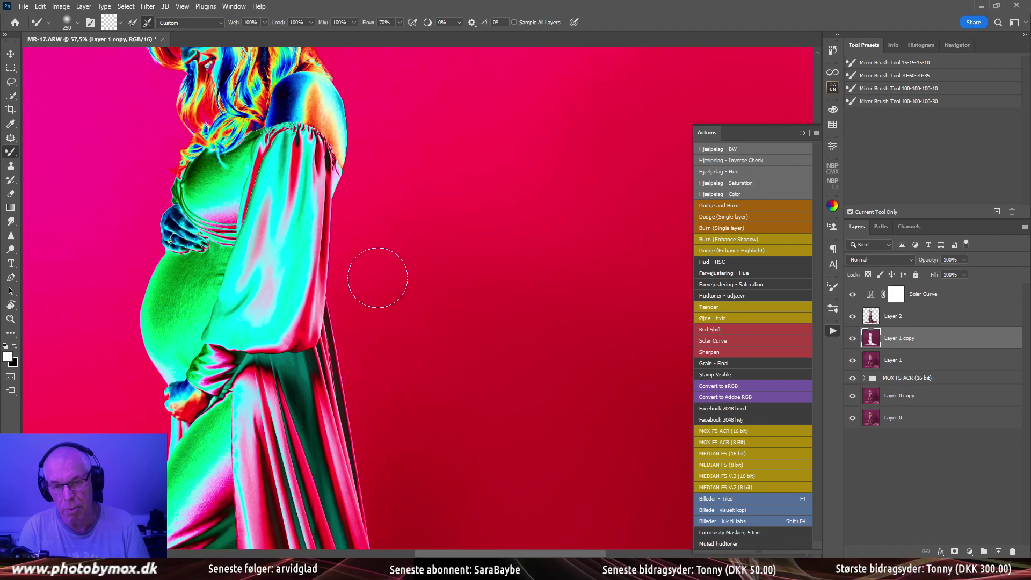
{"action": "left_click_drag", "start_coordinate": [370, 218], "coordinate": [416, 348]}
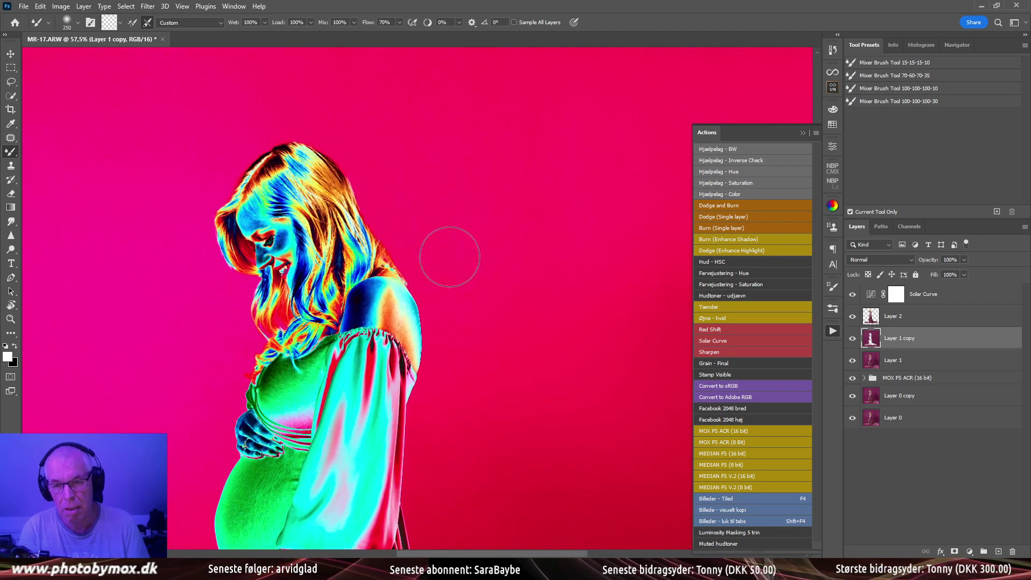
Hide the Solar Curve check layer and delete it
{"action": "scroll", "coordinate": [430, 295], "scroll_direction": "down", "scroll_amount": 3}
{"action": "left_click", "coordinate": [852, 295]}
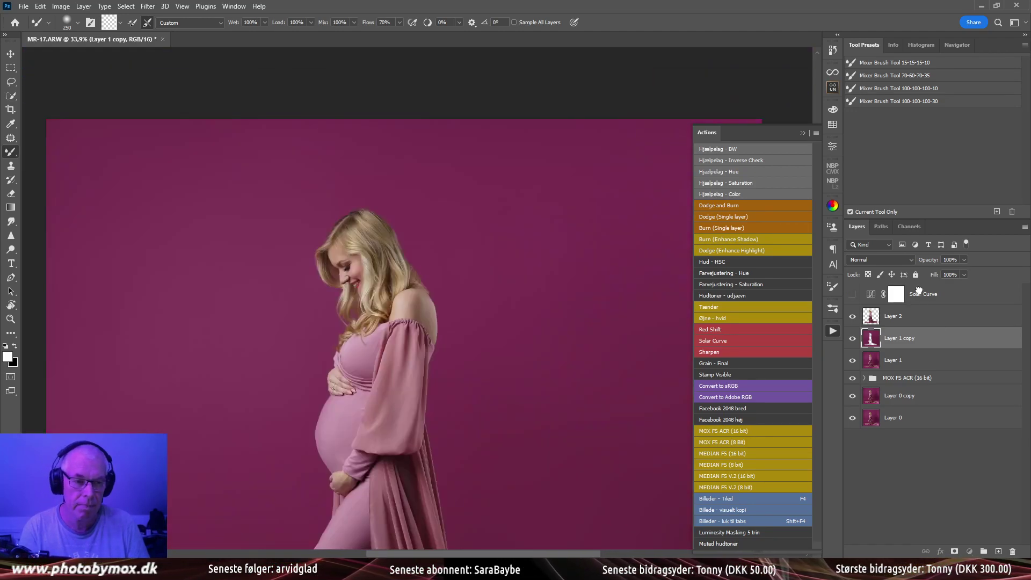
{"action": "left_click", "coordinate": [913, 294]}
{"action": "key", "text": "Delete"}
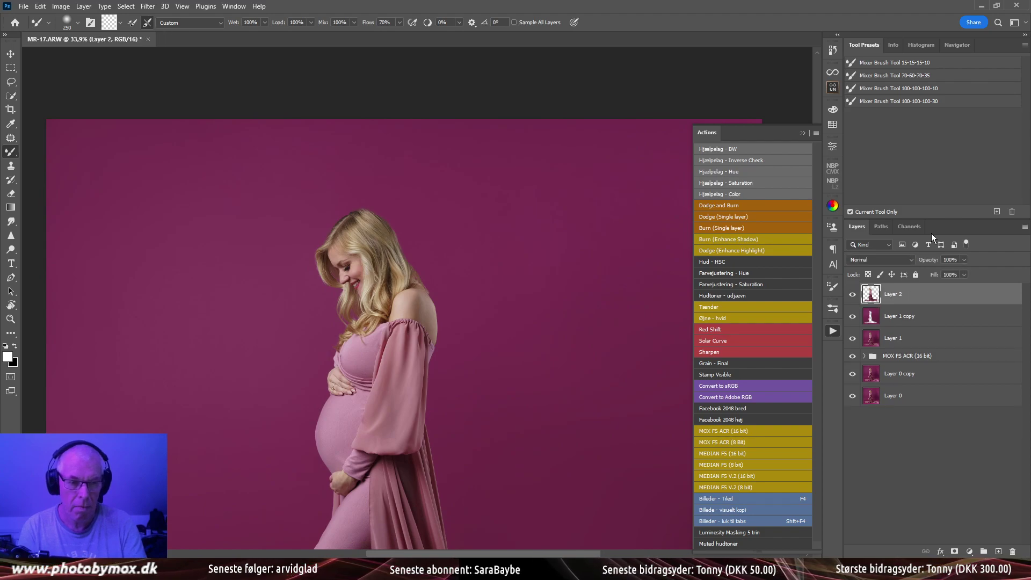
Check the floor shadows along the hem and add a white layer mask to Layer 1 copy
{"action": "scroll", "coordinate": [431, 310], "scroll_direction": "down", "scroll_amount": 3}
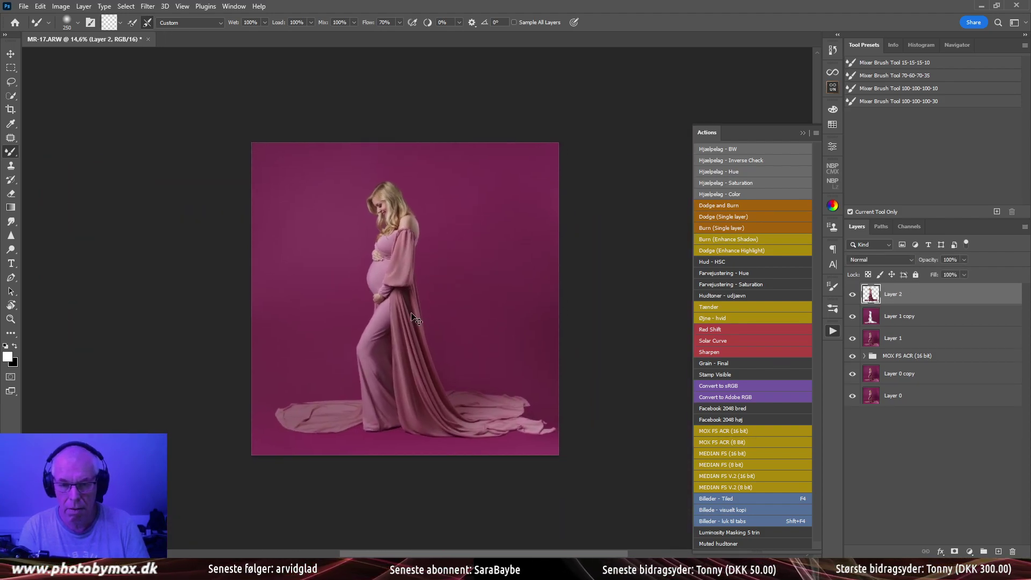
{"action": "scroll", "coordinate": [453, 342], "scroll_direction": "up", "scroll_amount": 2}
{"action": "left_click", "coordinate": [878, 321]}
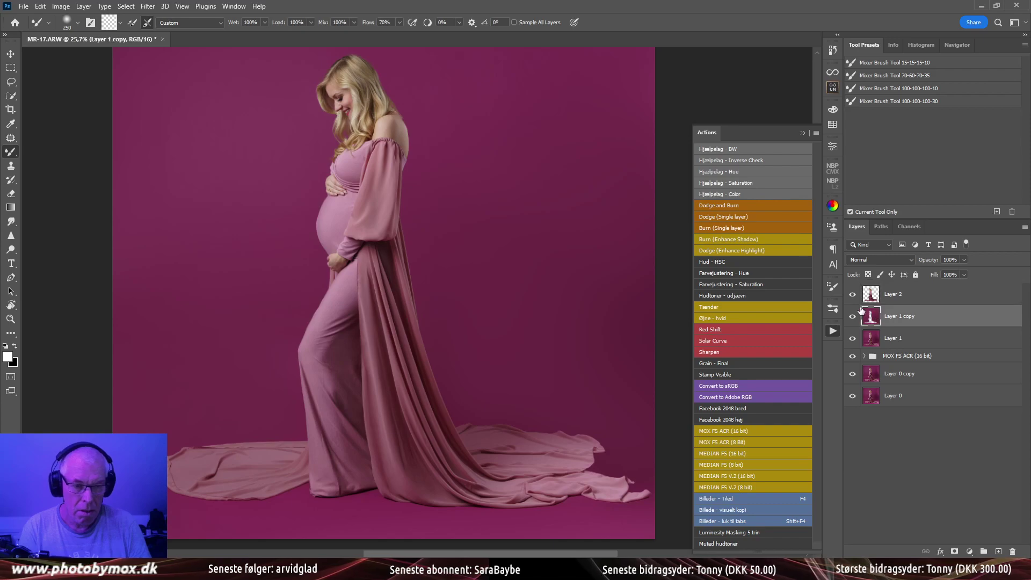
{"action": "scroll", "coordinate": [433, 486], "scroll_direction": "up", "scroll_amount": 5}
{"action": "left_click_drag", "start_coordinate": [433, 486], "coordinate": [593, 346]}
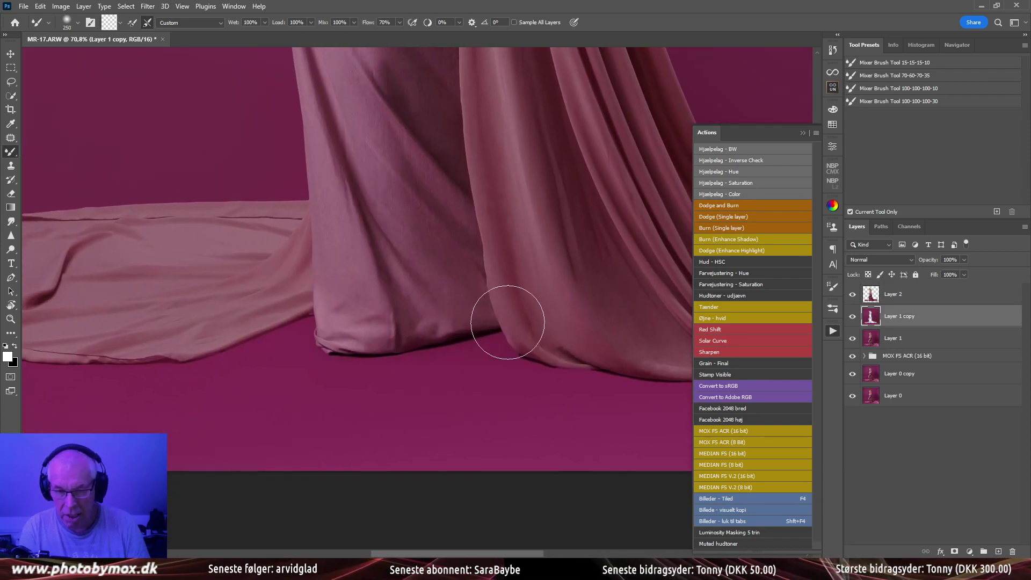
{"action": "left_click", "coordinate": [955, 551]}
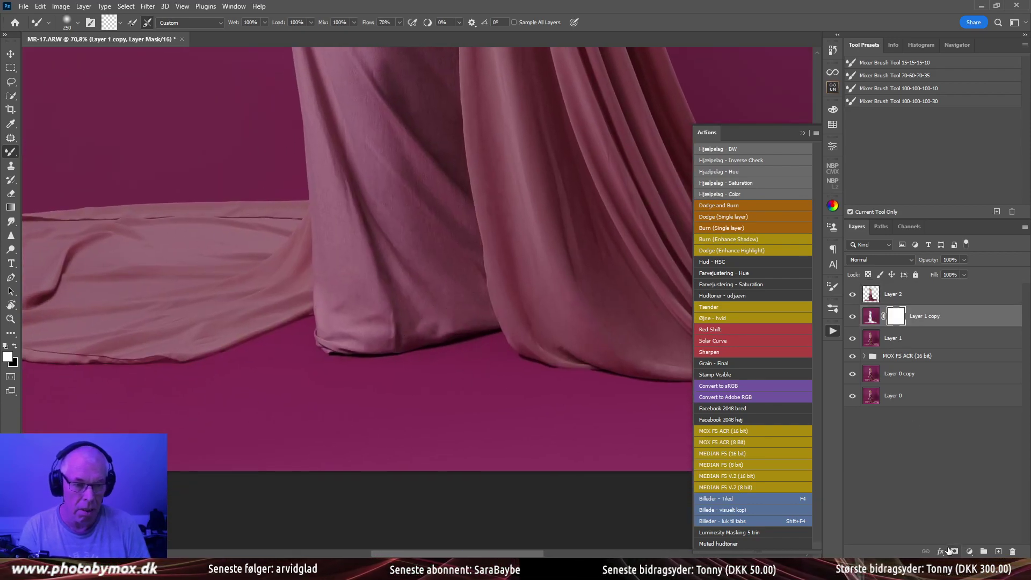
Load the Brush's Normal preset and paint black on the mask at 10% flow to restore floor shadows below the hem
{"action": "key", "text": "shift+b"}
{"action": "key", "text": "x"}
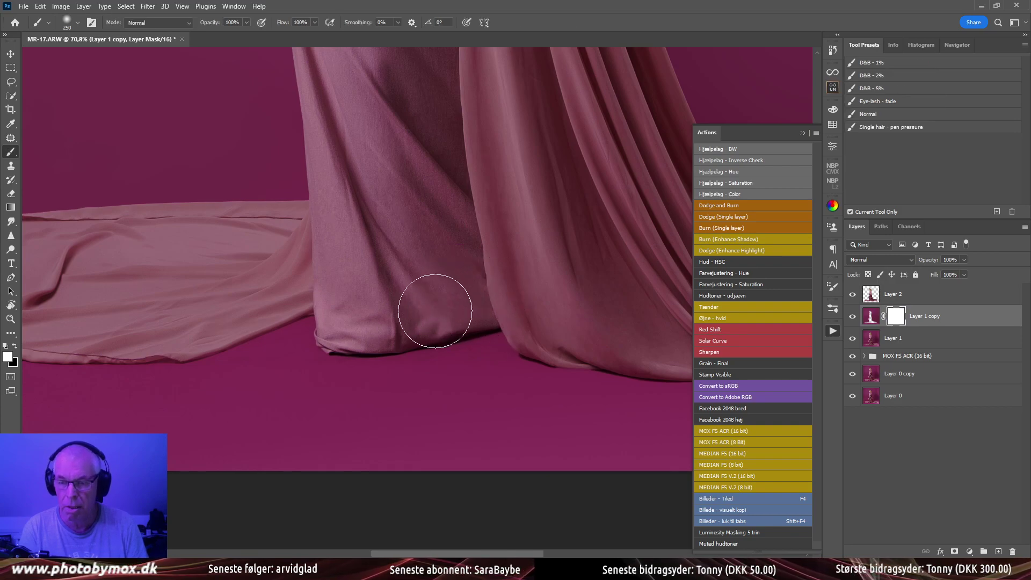
{"action": "left_click", "coordinate": [868, 114]}
{"action": "left_click_drag", "start_coordinate": [398, 382], "coordinate": [440, 368], "text": "alt"}
{"action": "mouse_move", "coordinate": [461, 328]}
{"action": "left_mouse_down"}
{"action": "mouse_move", "coordinate": [248, 336]}
{"action": "mouse_move", "coordinate": [243, 350]}
{"action": "mouse_move", "coordinate": [492, 307]}
{"action": "mouse_move", "coordinate": [392, 322]}
{"action": "mouse_move", "coordinate": [314, 312]}
{"action": "left_mouse_up"}
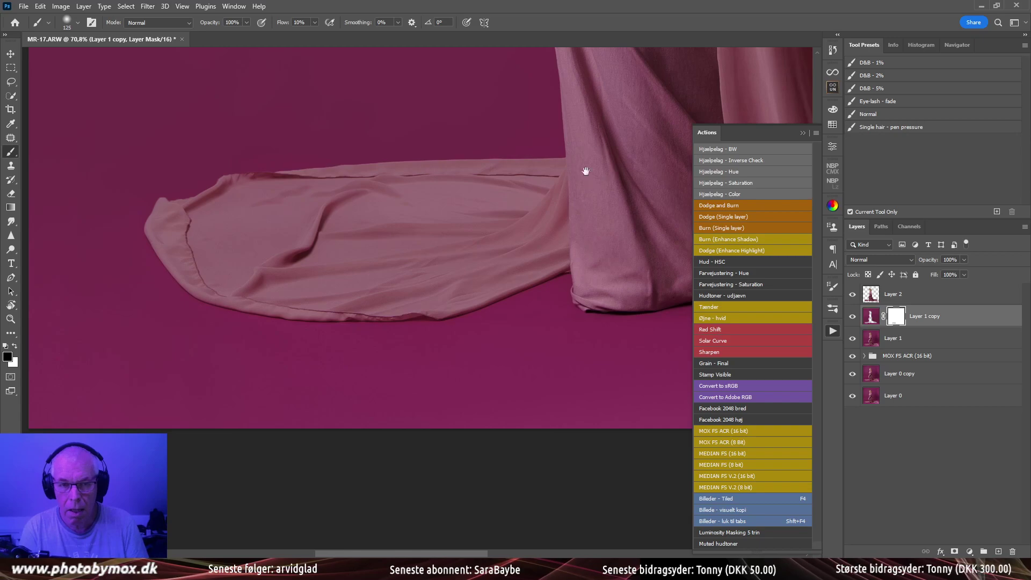
Paint black on the mask at 20% flow along the floor edge of the draped fabric behind the woman
{"action": "left_click_drag", "start_coordinate": [586, 172], "coordinate": [238, 134]}
{"action": "left_click_drag", "start_coordinate": [564, 273], "coordinate": [330, 226]}
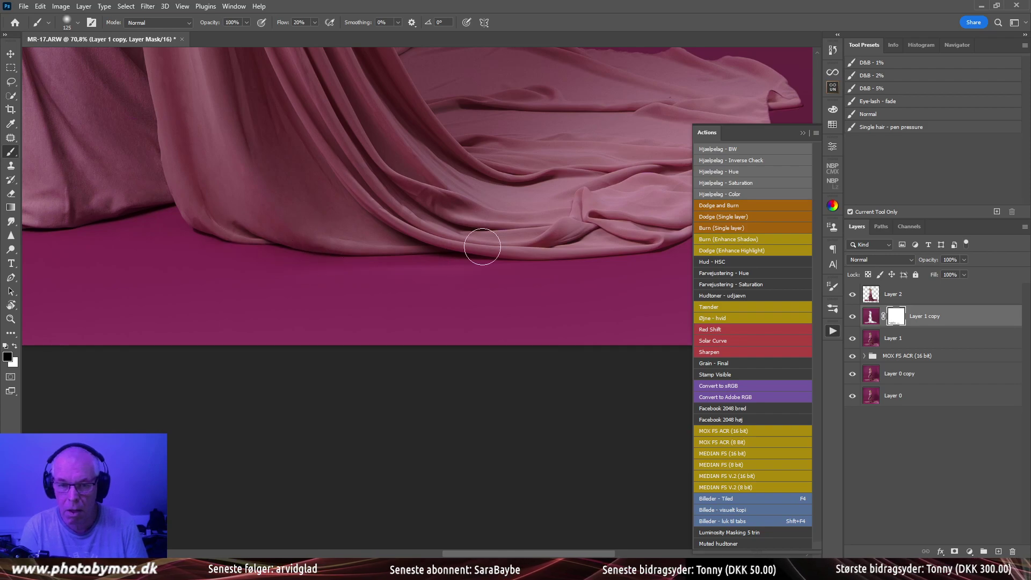
{"action": "mouse_move", "coordinate": [654, 227]}
{"action": "left_mouse_down"}
{"action": "mouse_move", "coordinate": [498, 233]}
{"action": "mouse_move", "coordinate": [414, 200]}
{"action": "mouse_move", "coordinate": [429, 197]}
{"action": "left_mouse_up"}
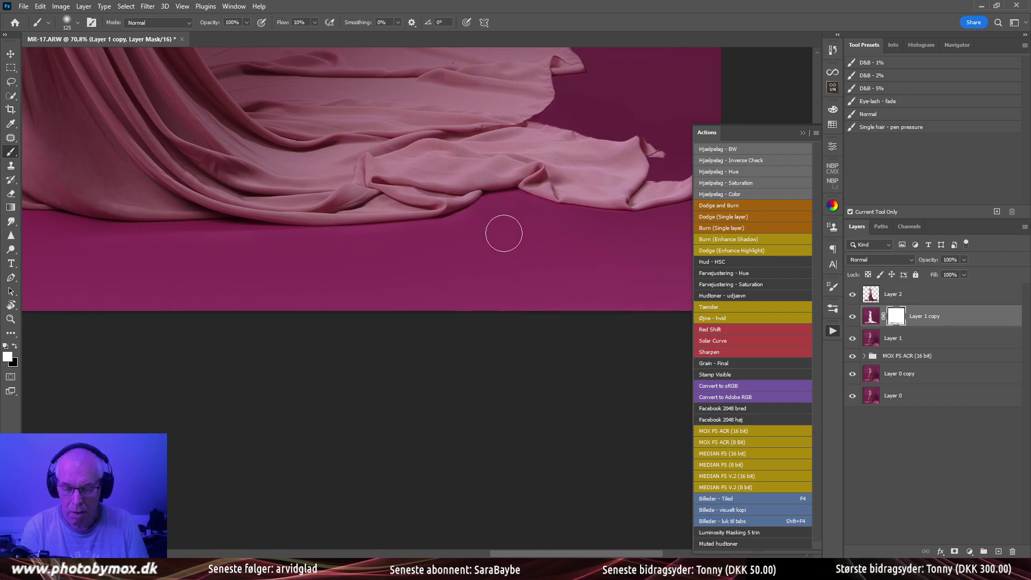
Refine the mask at 10% flow around the far tip of the trailing fabric, alternating between black and white paint
{"action": "scroll", "coordinate": [532, 228], "scroll_direction": "right", "scroll_amount": 2}
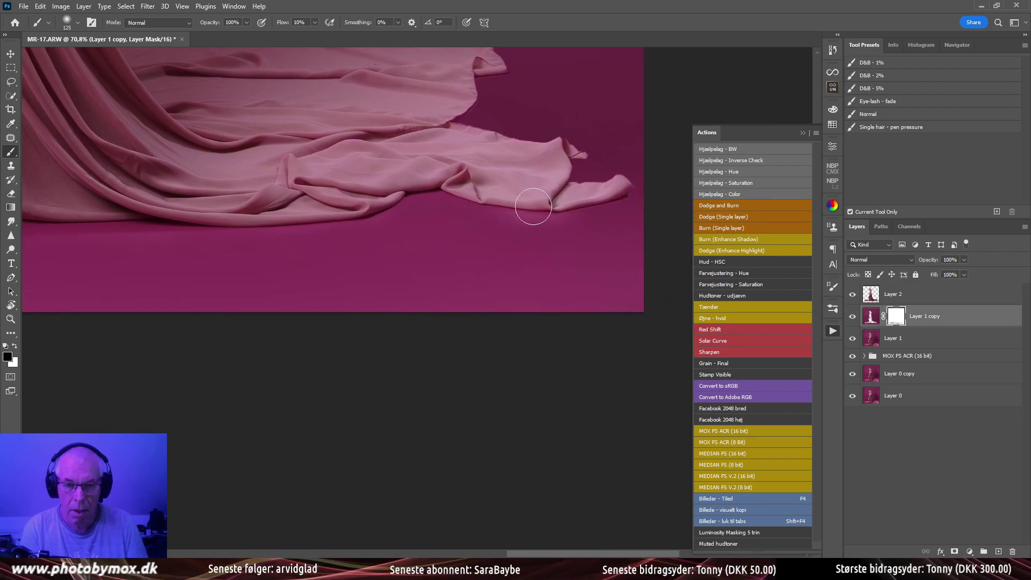
{"action": "key", "text": "x"}
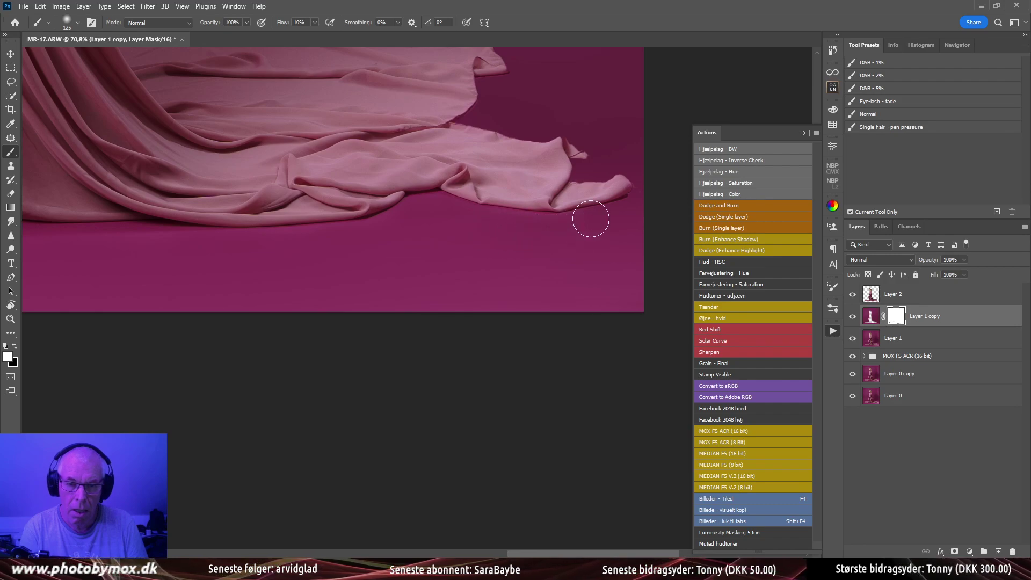
{"action": "scroll", "coordinate": [543, 269], "scroll_direction": "up", "scroll_amount": 6}
{"action": "scroll", "coordinate": [548, 315], "scroll_direction": "left", "scroll_amount": 1}
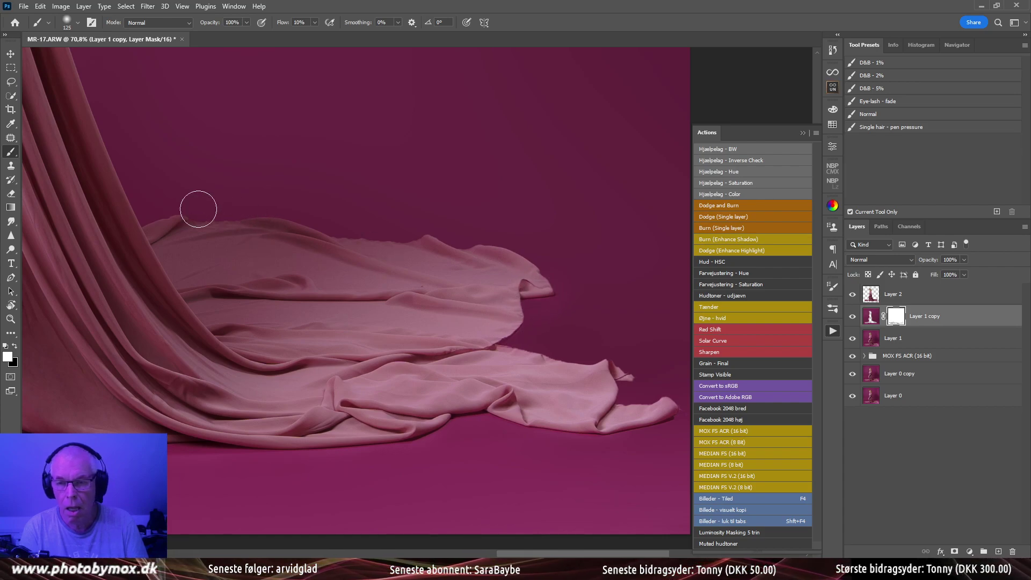
Check the cutout edge from the trailing fabric up to the shoulder and hair, and refine the mask there with black paint
{"action": "left_click_drag", "start_coordinate": [309, 367], "coordinate": [333, 385]}
{"action": "left_click_drag", "start_coordinate": [236, 161], "coordinate": [389, 418]}
{"action": "left_click_drag", "start_coordinate": [396, 258], "coordinate": [396, 401]}
{"action": "left_click_drag", "start_coordinate": [394, 204], "coordinate": [398, 410]}
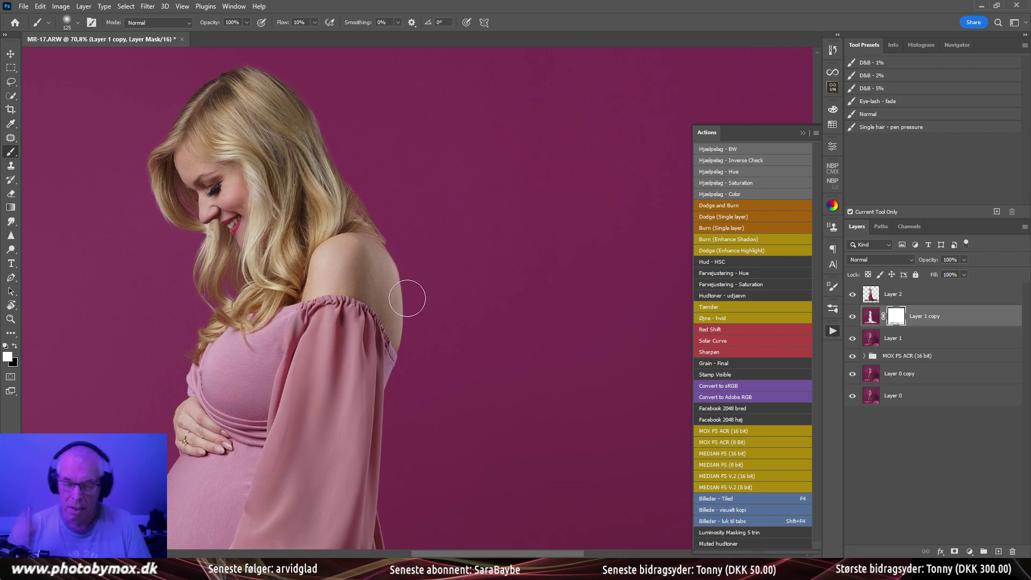
{"action": "key", "text": "x"}
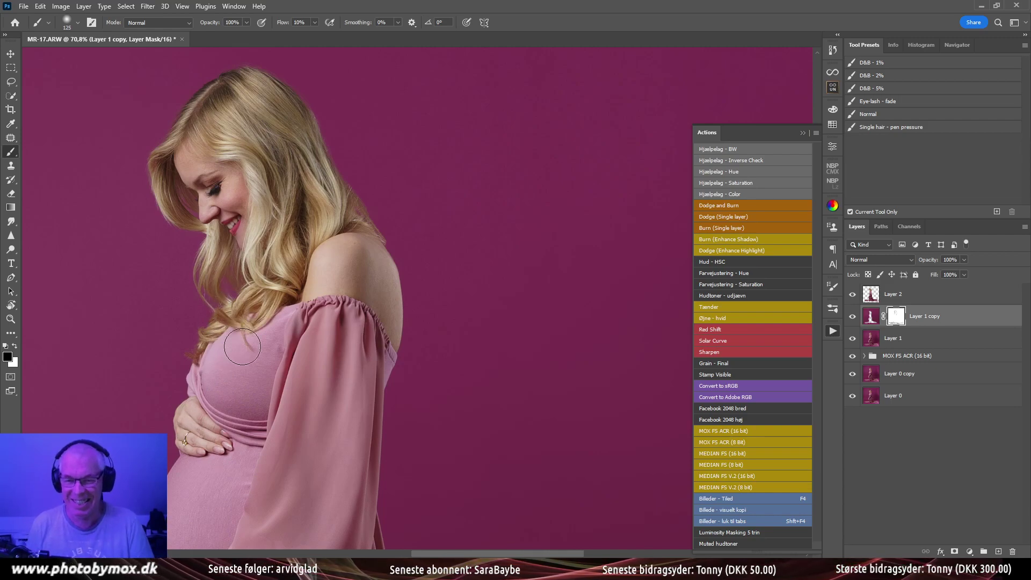
Paint black on the mask at 10% flow along the belly, the front of the legs and the fabric behind them
{"action": "left_click_drag", "start_coordinate": [274, 337], "coordinate": [353, 136]}
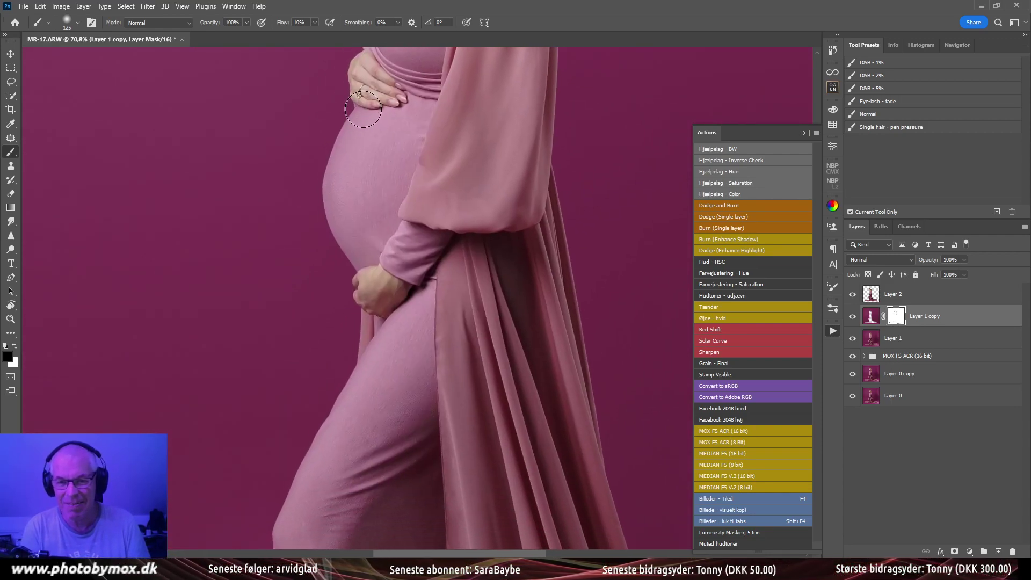
{"action": "left_click_drag", "start_coordinate": [363, 387], "coordinate": [400, 222]}
{"action": "scroll", "coordinate": [327, 412], "scroll_direction": "down", "scroll_amount": 5}
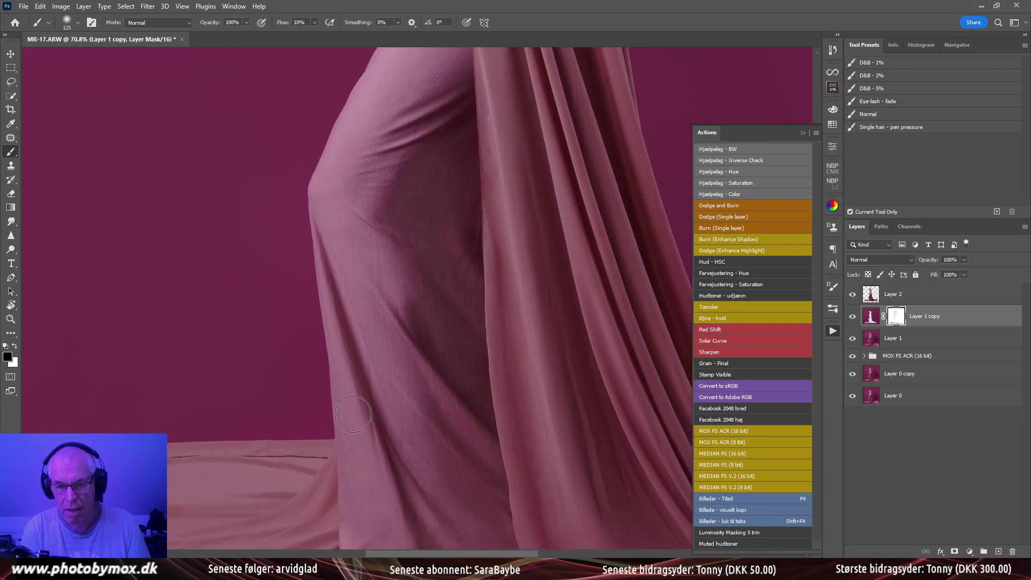
{"action": "left_click_drag", "start_coordinate": [278, 452], "coordinate": [415, 403]}
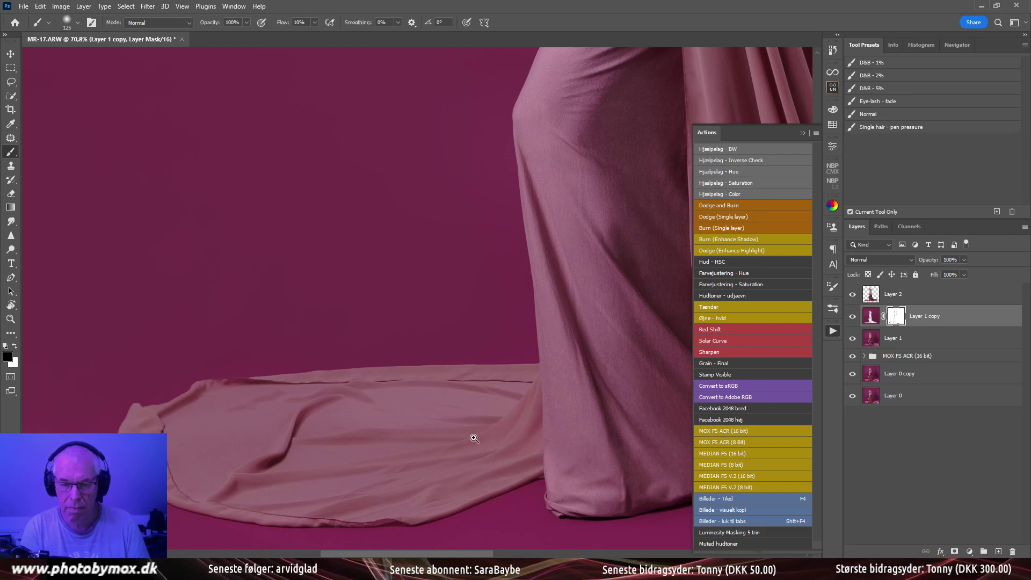
Review the whole image, make Layer 2 active and stamp all visible layers into a new layer on top
{"action": "key", "text": "ctrl+0"}
{"action": "left_click_drag", "start_coordinate": [472, 341], "coordinate": [495, 339]}
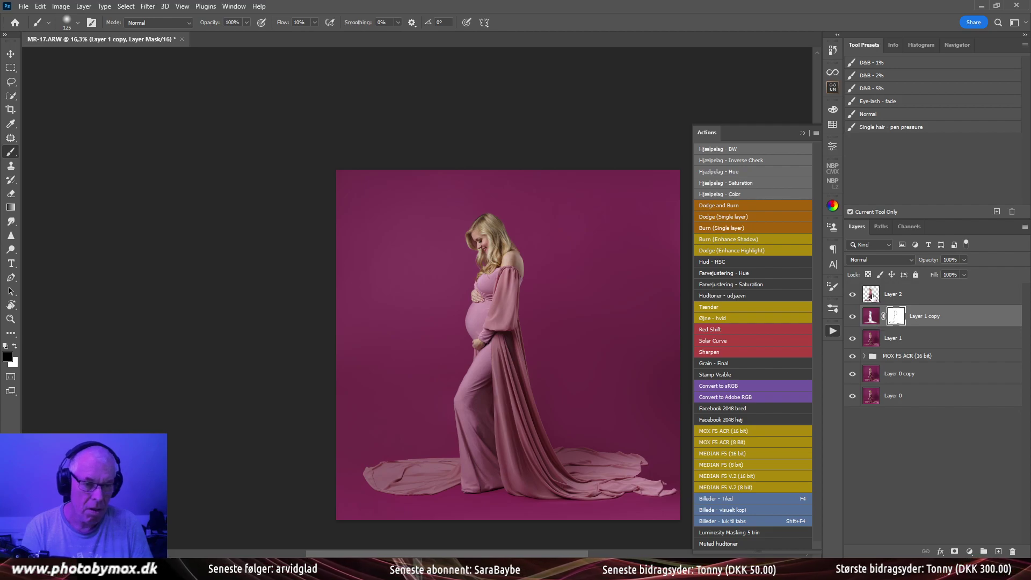
{"action": "left_click", "coordinate": [897, 299]}
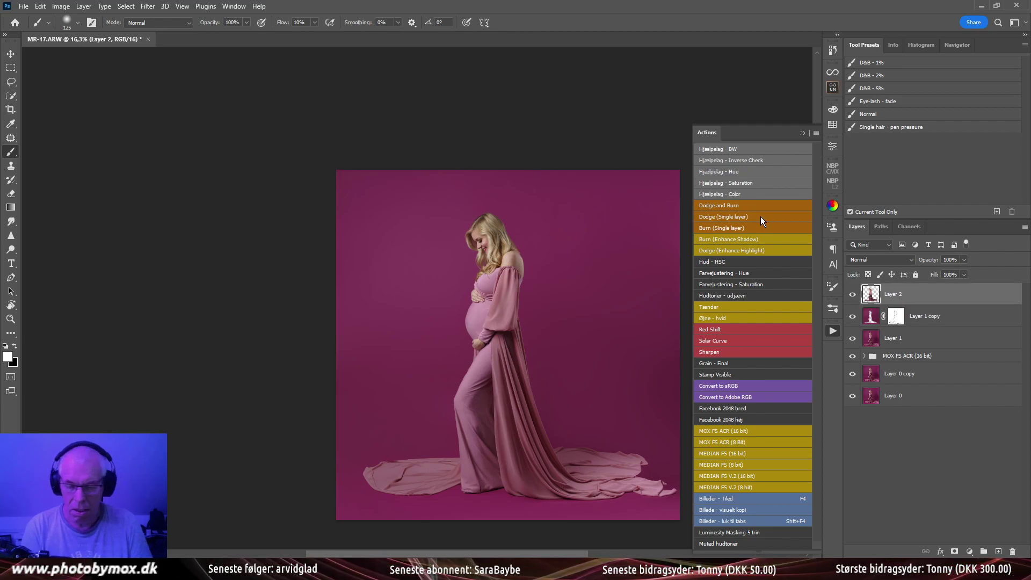
{"action": "key", "text": "ctrl+shift+alt+e"}
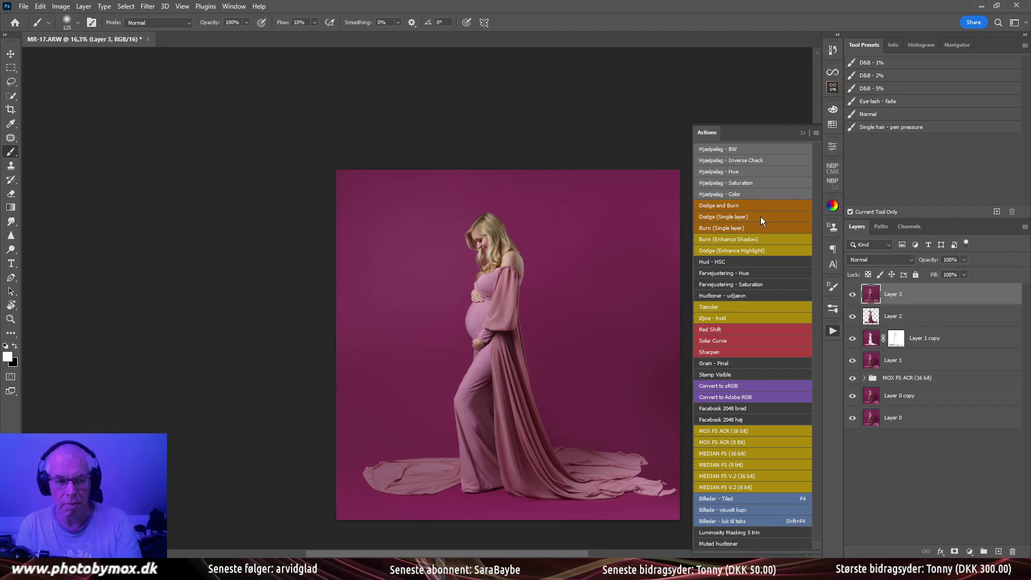
{"action": "left_click", "coordinate": [905, 322]}
{"action": "left_click", "coordinate": [908, 359], "text": "shift"}
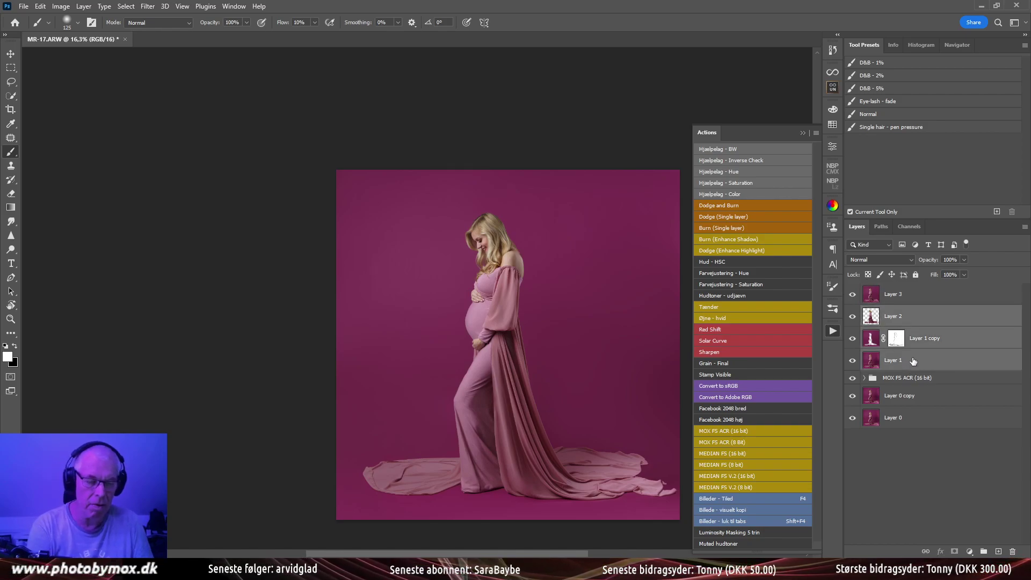
{"action": "left_click", "coordinate": [905, 316]}
{"action": "left_click", "coordinate": [906, 305]}
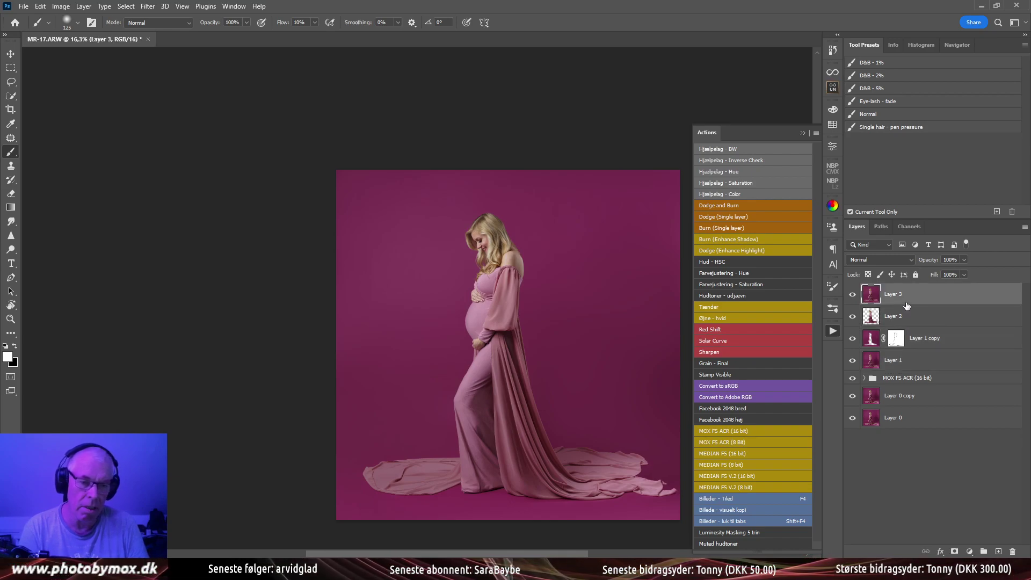
Inspect the upper body up close, and delete the stamped layer from the top of the stack
{"action": "left_click_drag", "start_coordinate": [494, 363], "coordinate": [506, 320]}
{"action": "left_click_drag", "start_coordinate": [463, 194], "coordinate": [510, 274]}
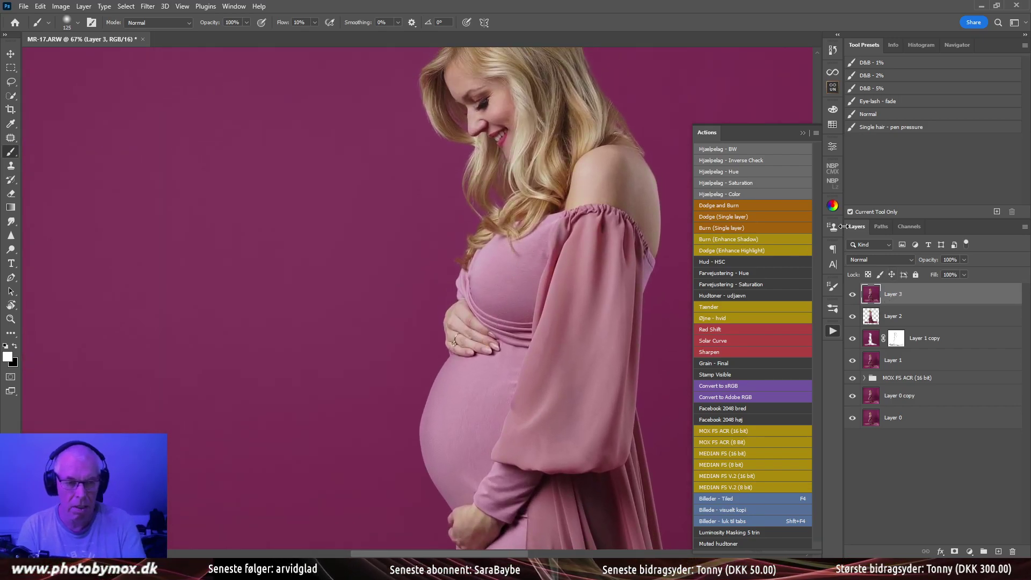
{"action": "key", "text": "Delete"}
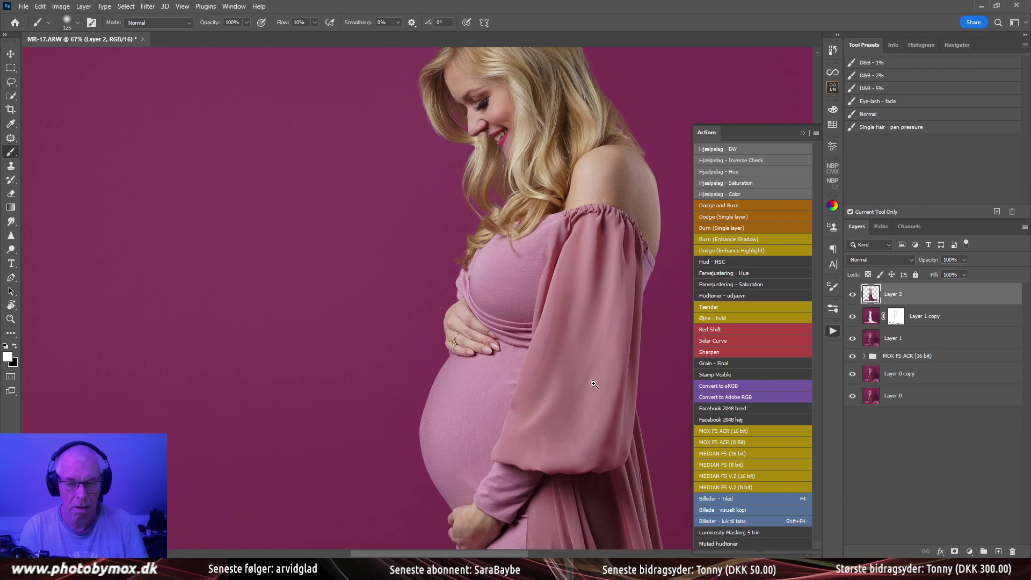
Select the hand resting on top of the belly with the Quick Selection tool, refining the edge around the fingertips
{"action": "scroll", "coordinate": [594, 384], "scroll_direction": "down", "scroll_amount": 3}
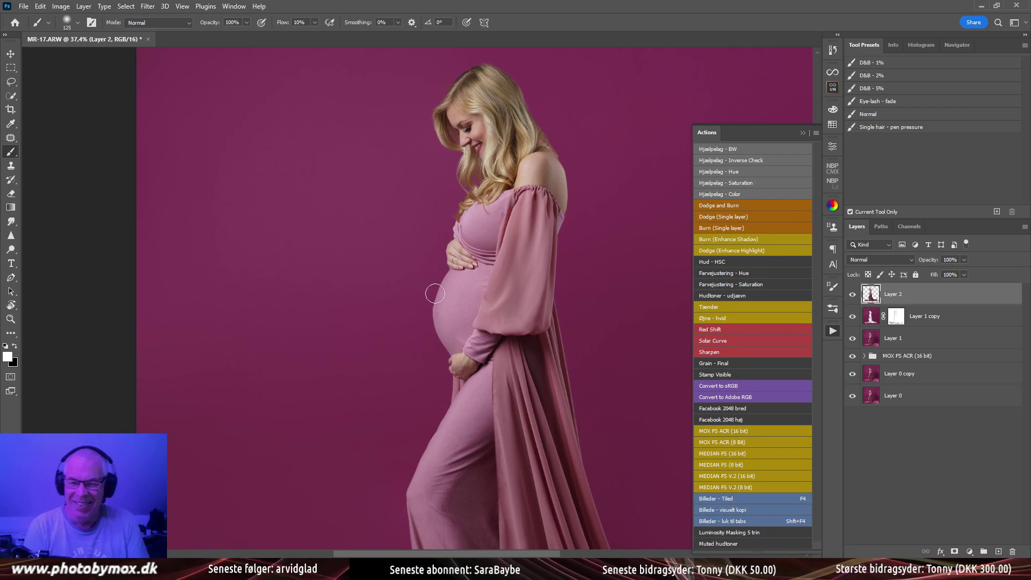
{"action": "scroll", "coordinate": [396, 344], "scroll_direction": "down", "scroll_amount": 5}
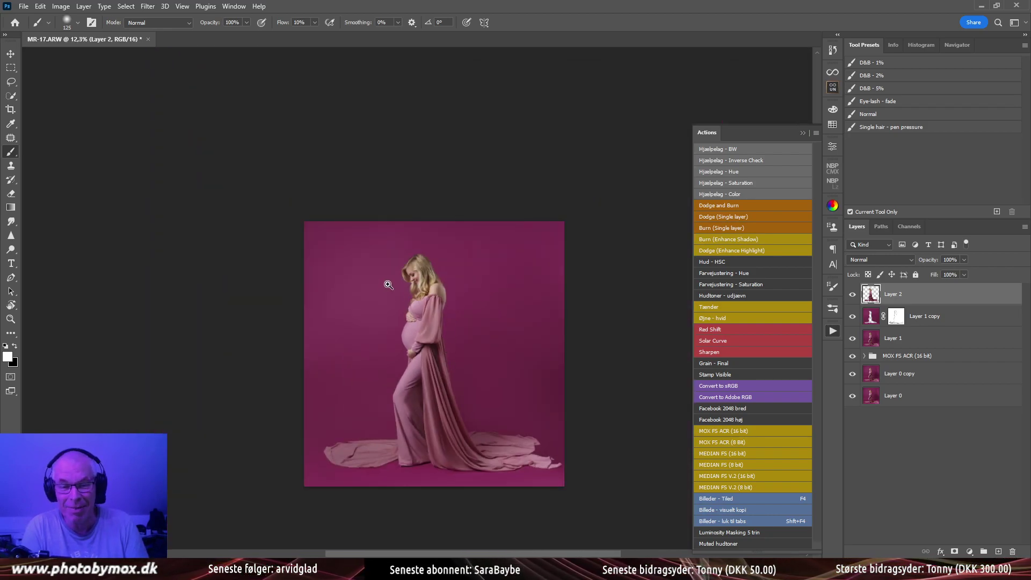
{"action": "scroll", "coordinate": [388, 285], "scroll_direction": "up", "scroll_amount": 8}
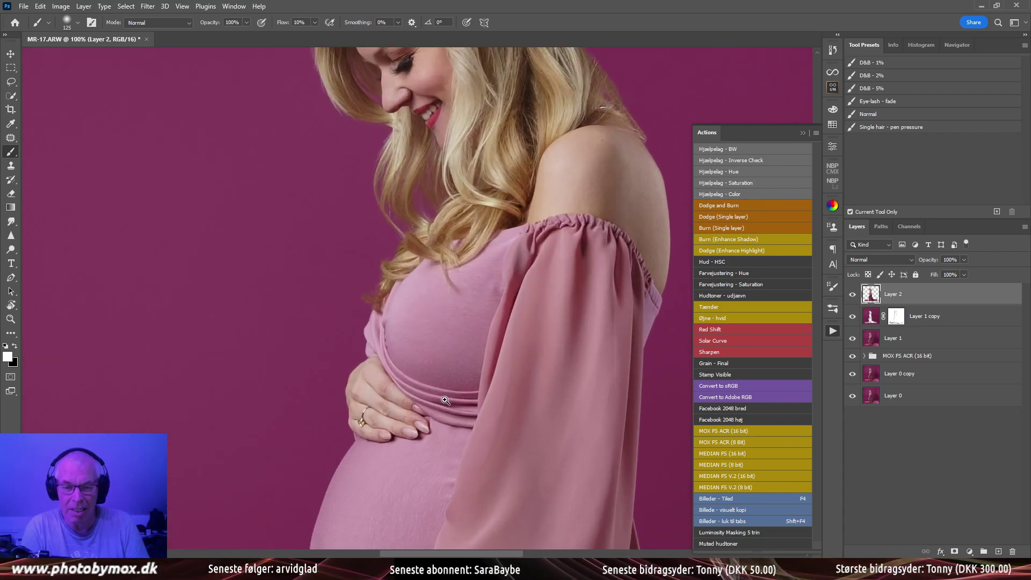
{"action": "left_click_drag", "start_coordinate": [445, 400], "coordinate": [454, 292]}
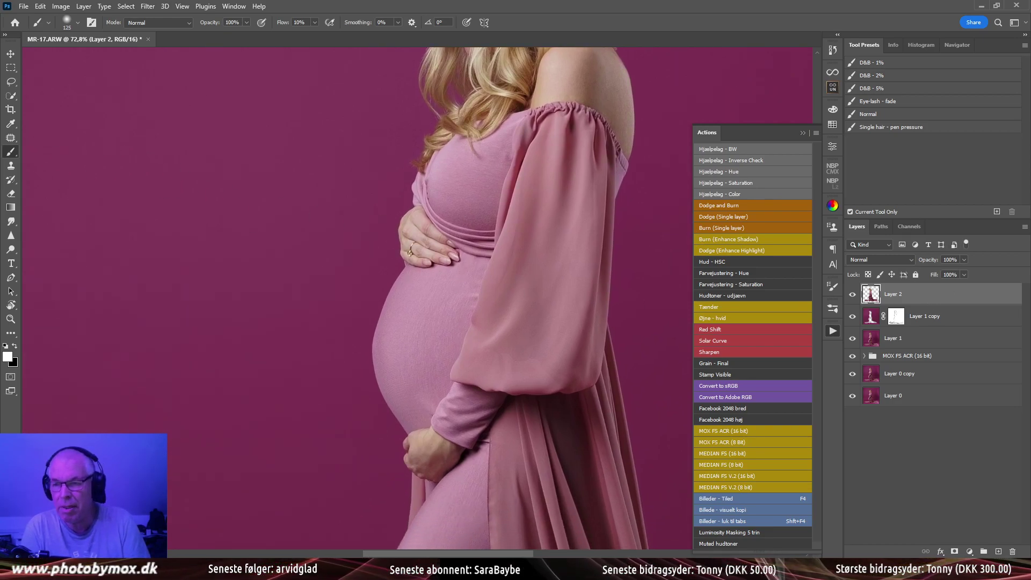
{"action": "left_click", "coordinate": [11, 97]}
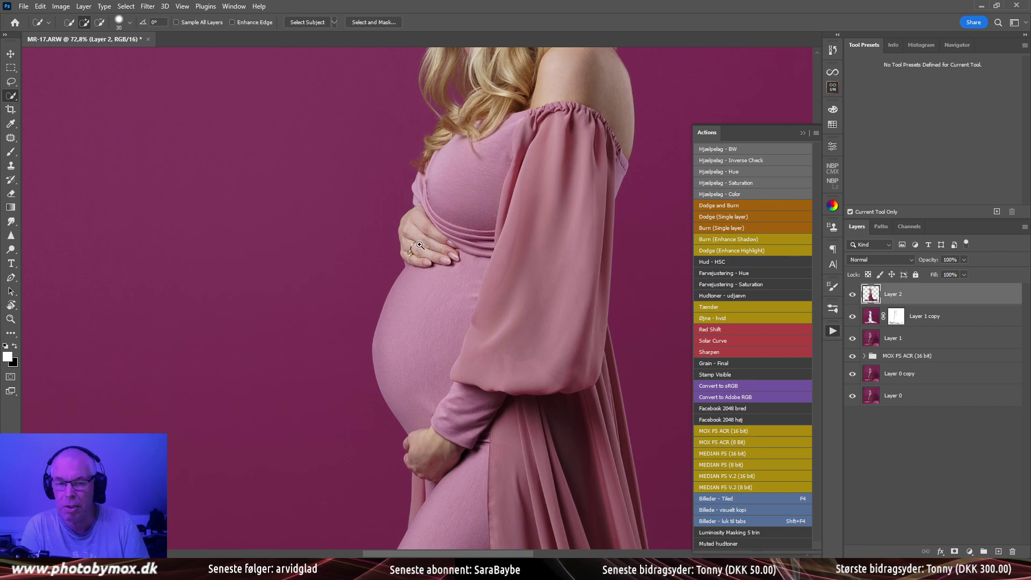
{"action": "mouse_move", "coordinate": [419, 245]}
{"action": "left_mouse_down"}
{"action": "mouse_move", "coordinate": [453, 237]}
{"action": "mouse_move", "coordinate": [447, 220]}
{"action": "mouse_move", "coordinate": [394, 239]}
{"action": "mouse_move", "coordinate": [402, 248]}
{"action": "mouse_move", "coordinate": [417, 231]}
{"action": "mouse_move", "coordinate": [411, 193]}
{"action": "left_mouse_up"}
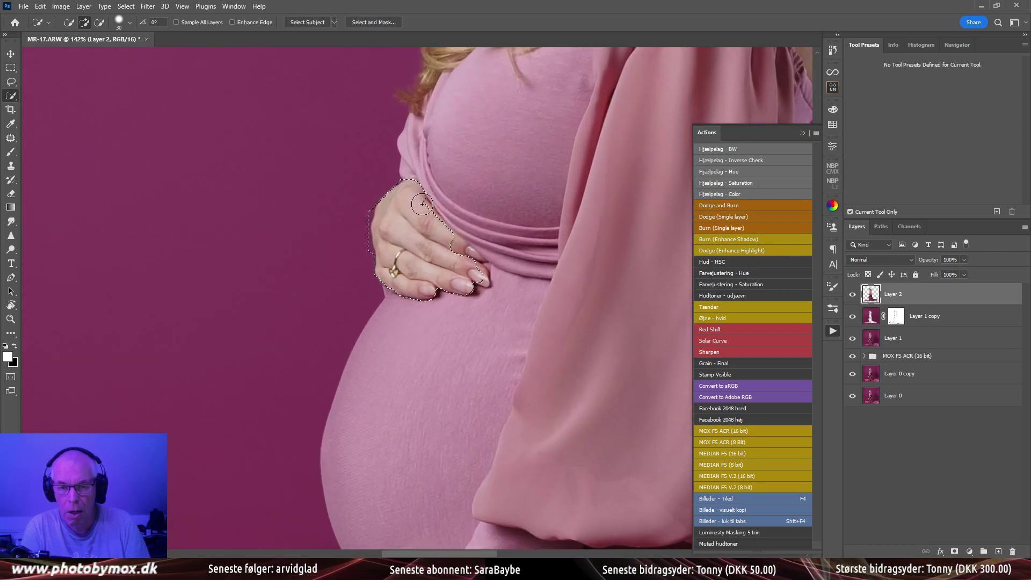
{"action": "left_click_drag", "start_coordinate": [483, 277], "coordinate": [487, 282]}
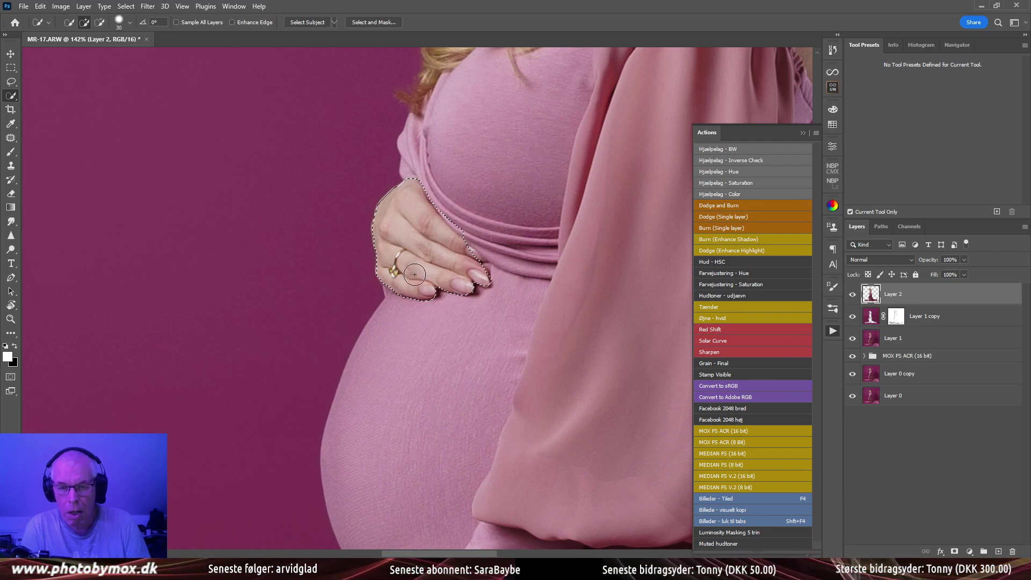
Add the hand below the belly to the selection with the Quick Selection tool, up to the sleeve cuff
{"action": "left_click_drag", "start_coordinate": [307, 282], "coordinate": [64, 150]}
{"action": "left_click_drag", "start_coordinate": [300, 365], "coordinate": [402, 190]}
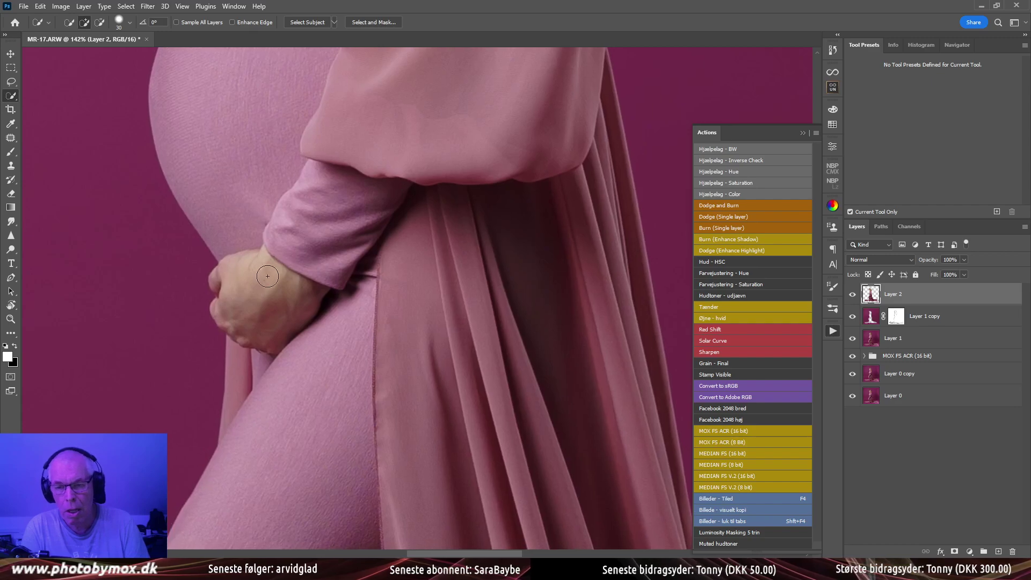
{"action": "mouse_move", "coordinate": [265, 270]}
{"action": "left_mouse_down"}
{"action": "mouse_move", "coordinate": [237, 279]}
{"action": "mouse_move", "coordinate": [316, 312]}
{"action": "mouse_move", "coordinate": [328, 308]}
{"action": "mouse_move", "coordinate": [324, 296]}
{"action": "left_mouse_up"}
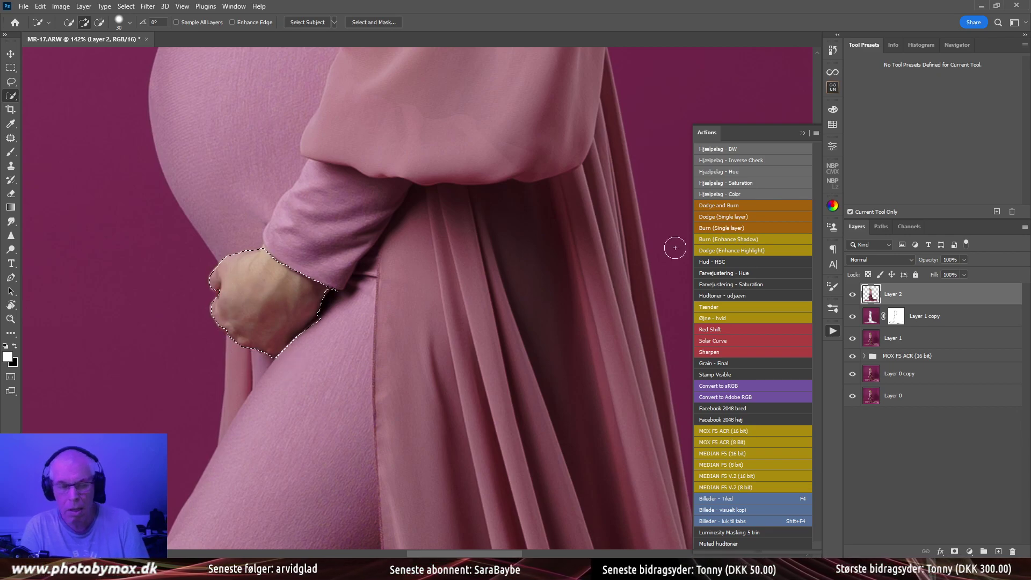
Add a Curves adjustment masked to the selected hands and pull the RGB midtones down slightly to darken them
{"action": "left_click", "coordinate": [971, 552]}
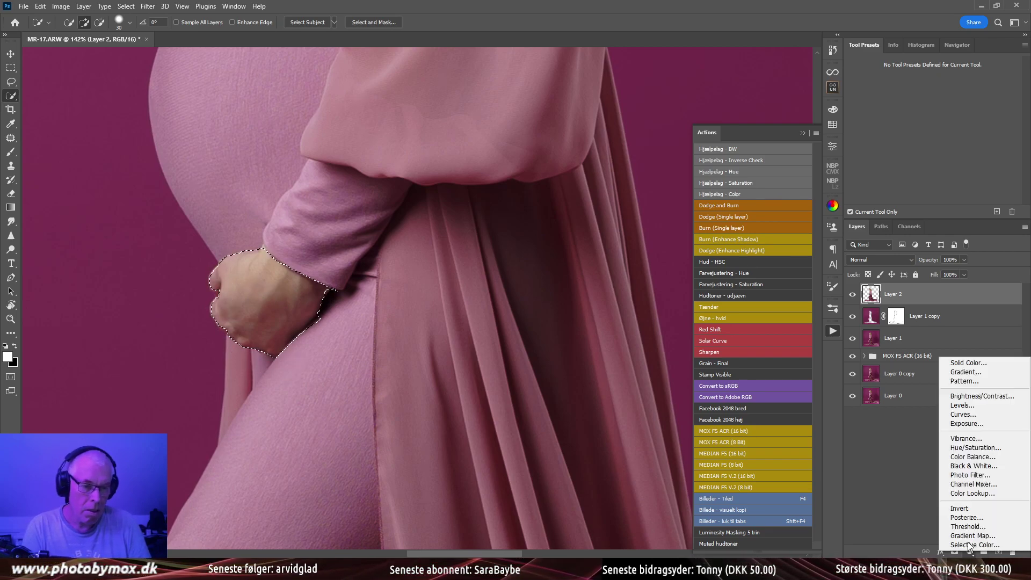
{"action": "left_click", "coordinate": [964, 414]}
{"action": "scroll", "coordinate": [564, 368], "scroll_direction": "up", "scroll_amount": 10}
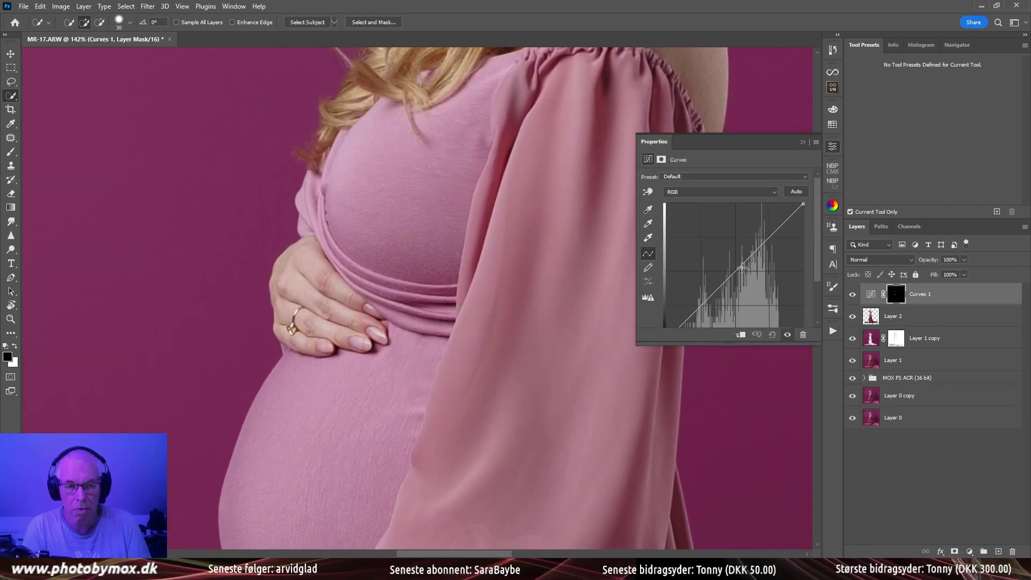
{"action": "left_click_drag", "start_coordinate": [742, 267], "coordinate": [739, 277]}
Compare the hands with and without the Curves 1 adjustment, check the whole figure, and close the curve settings
{"action": "key", "text": "ctrl+0"}
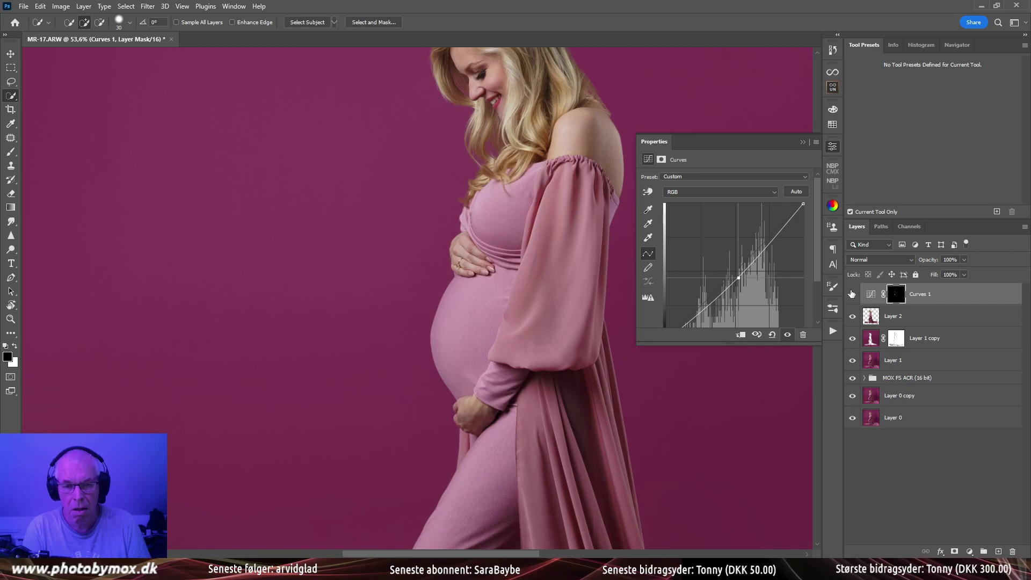
{"action": "left_click", "coordinate": [851, 293]}
{"action": "left_click", "coordinate": [851, 295]}
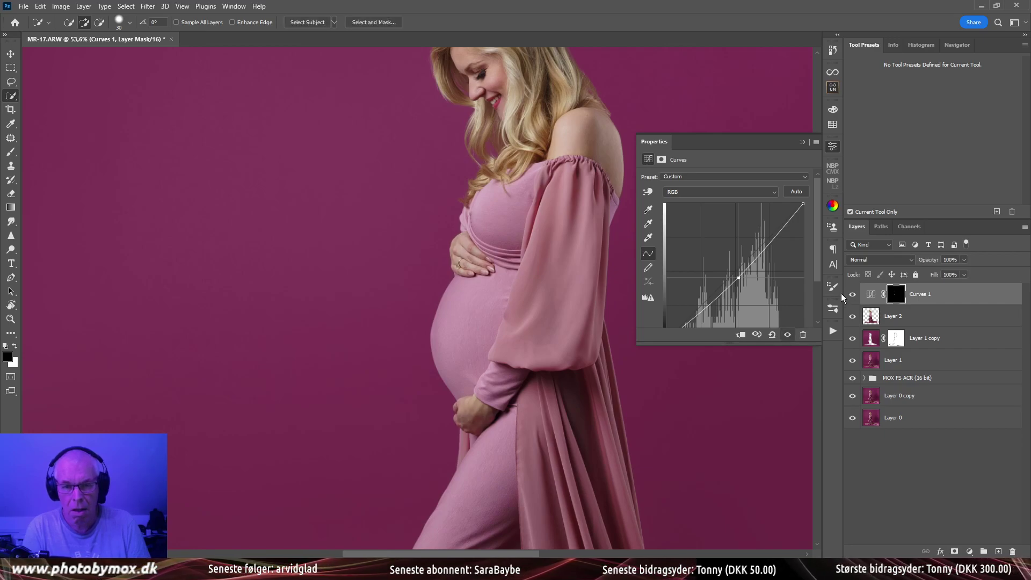
{"action": "left_click_drag", "start_coordinate": [599, 377], "coordinate": [574, 408]}
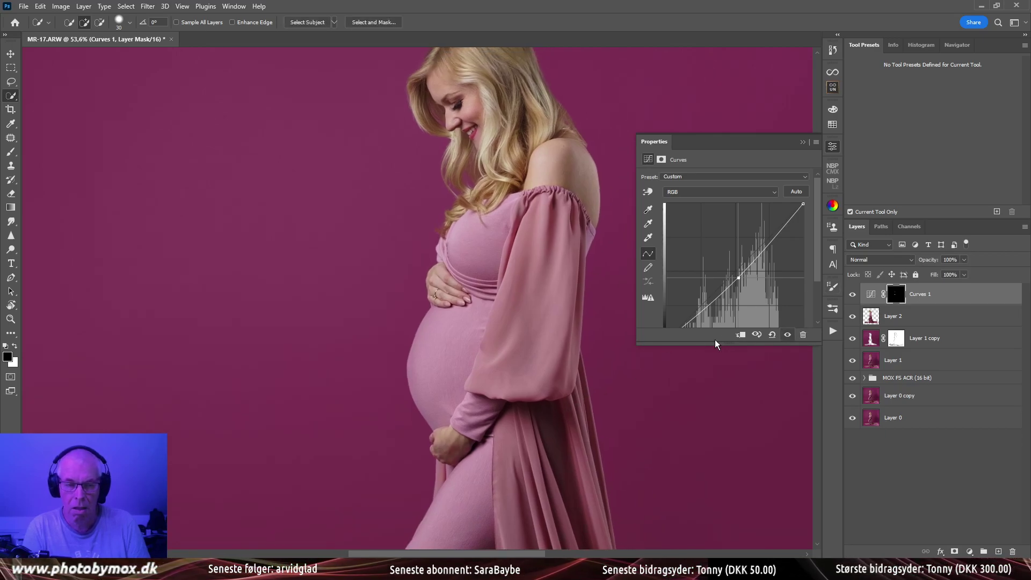
{"action": "left_click", "coordinate": [852, 295]}
{"action": "left_click", "coordinate": [852, 295]}
{"action": "left_click_drag", "start_coordinate": [598, 442], "coordinate": [526, 344]}
{"action": "left_click_drag", "start_coordinate": [532, 276], "coordinate": [561, 283]}
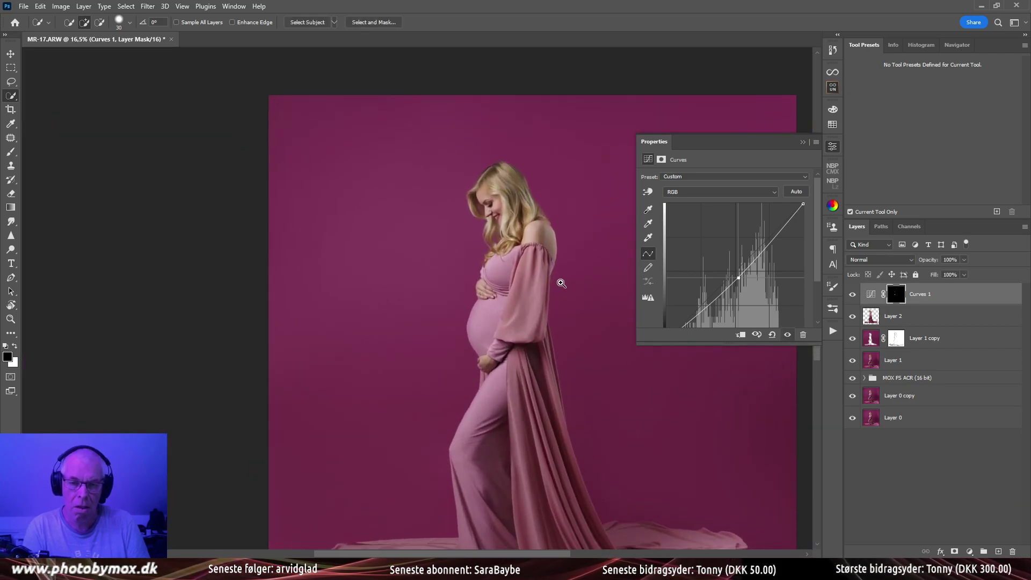
{"action": "left_click", "coordinate": [561, 283]}
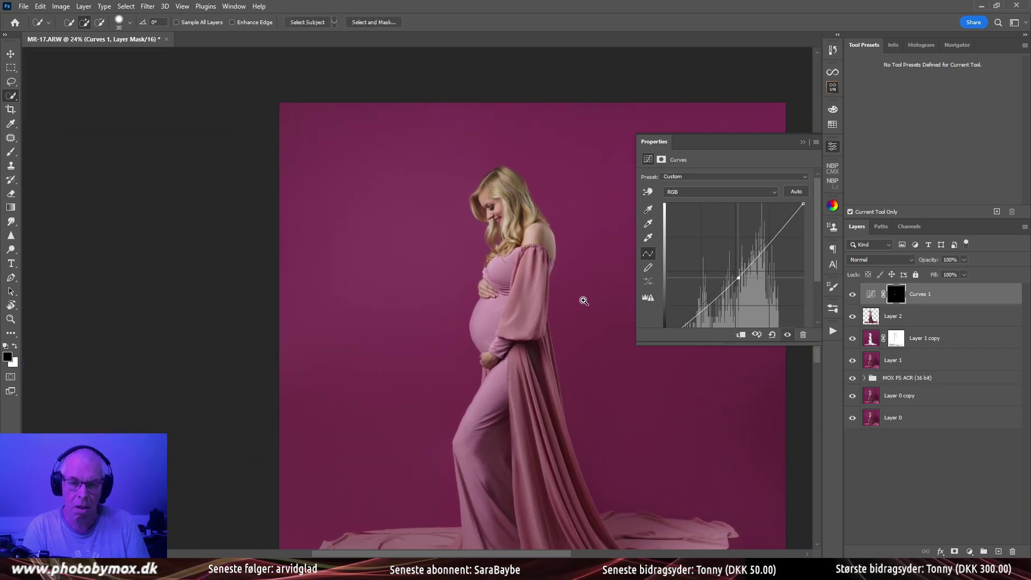
{"action": "left_click", "coordinate": [832, 147]}
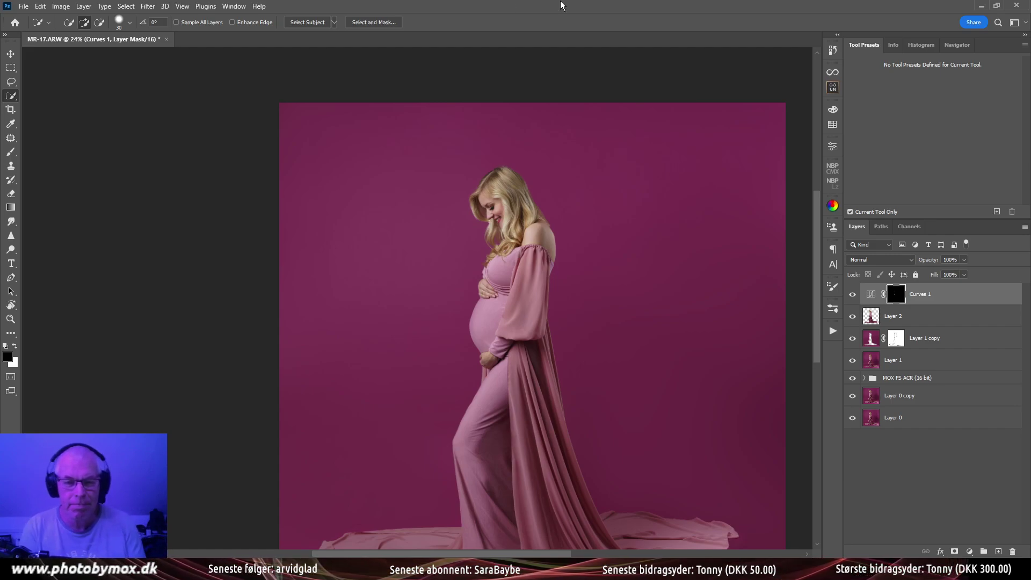
Run the Dodge and Burn action and the Hjælpelag - BW action to add retouching curves and a black-and-white help layer
{"action": "left_click_drag", "start_coordinate": [553, 346], "coordinate": [555, 373]}
{"action": "left_click_drag", "start_coordinate": [528, 163], "coordinate": [547, 162]}
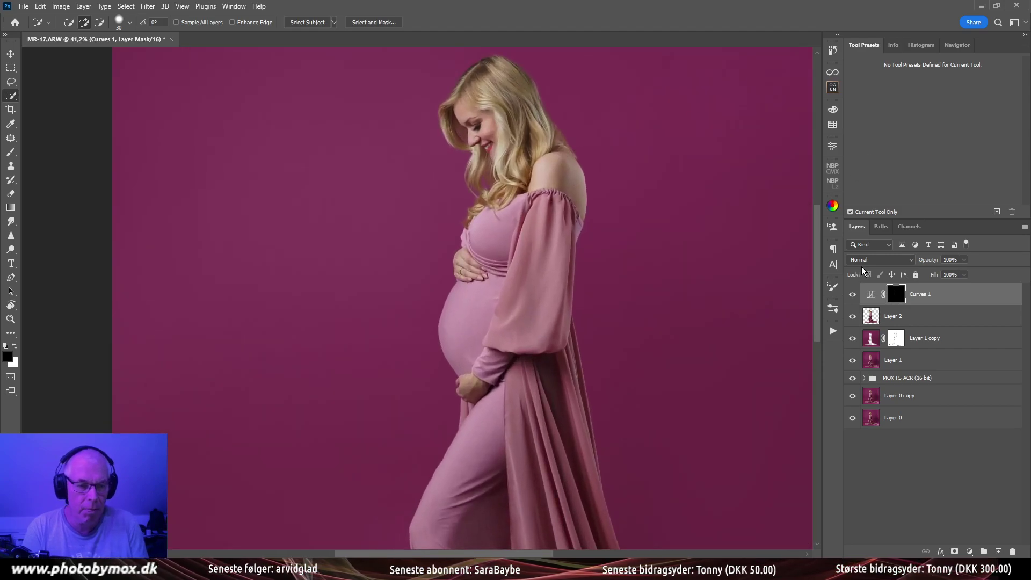
{"action": "left_click", "coordinate": [833, 330]}
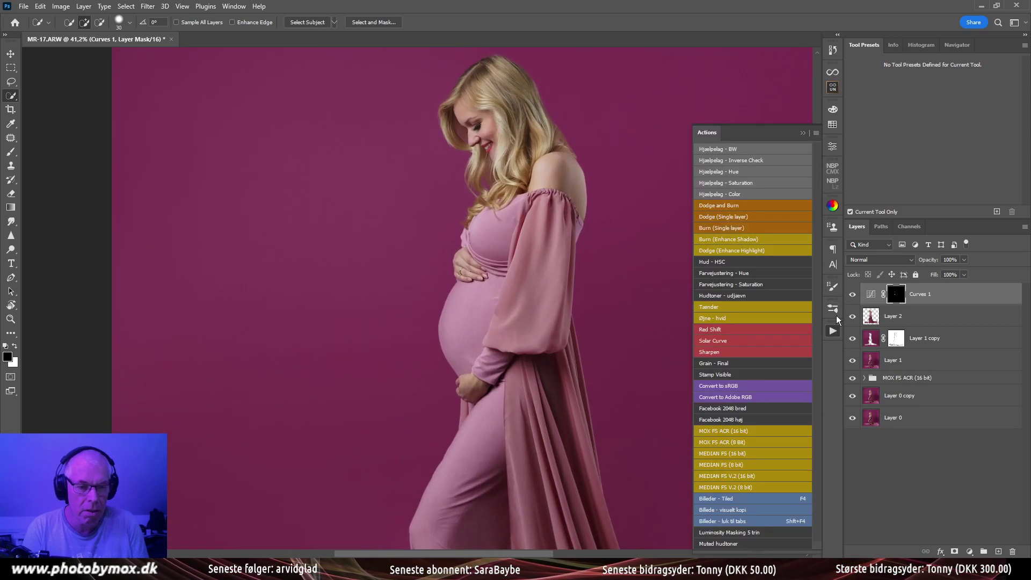
{"action": "left_click", "coordinate": [727, 205]}
{"action": "left_click", "coordinate": [739, 149]}
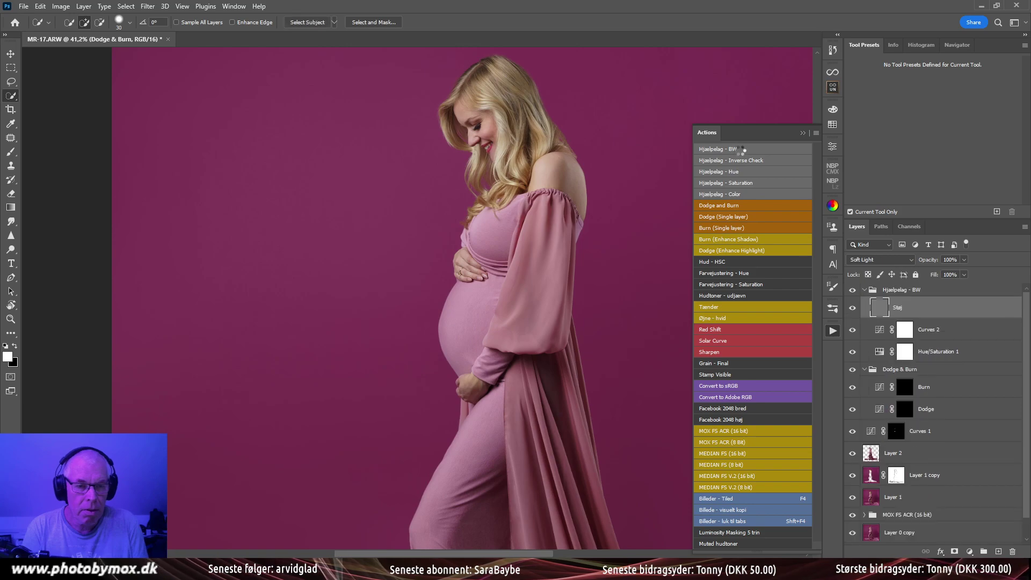
Paint white on the Dodge mask with a small brush at 1% flow to even out the upper arm and shoulder skin
{"action": "mouse_move", "coordinate": [608, 184]}
{"action": "left_mouse_down"}
{"action": "mouse_move", "coordinate": [590, 166]}
{"action": "mouse_move", "coordinate": [628, 191]}
{"action": "left_mouse_up"}
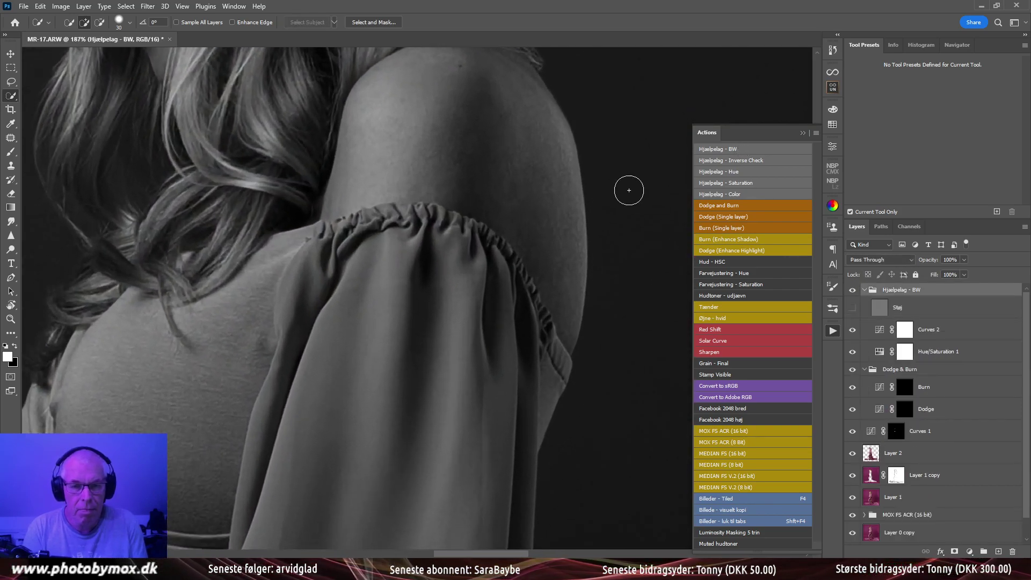
{"action": "left_click", "coordinate": [905, 408]}
{"action": "key", "text": "b"}
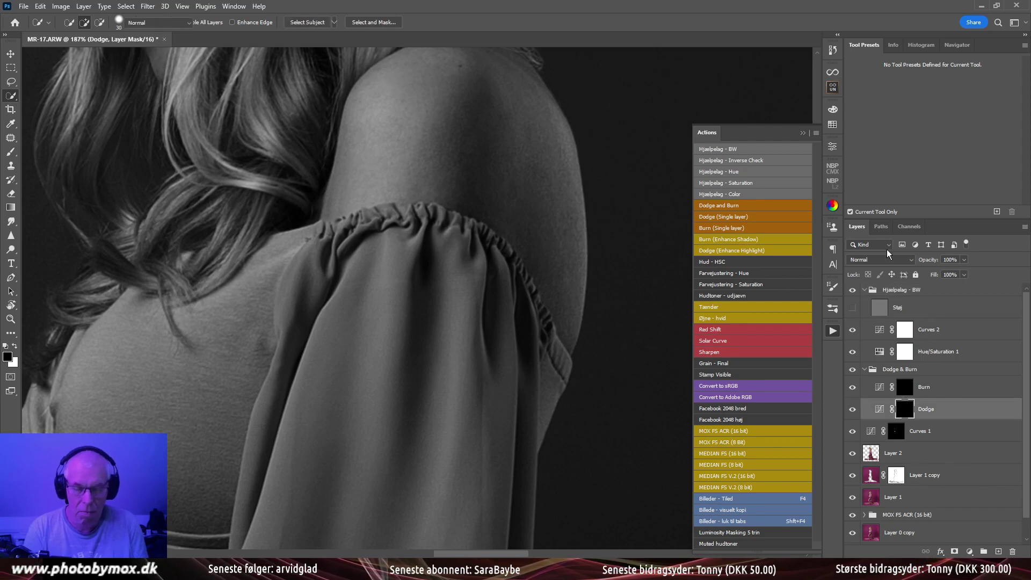
{"action": "key", "text": "bracketleft"}
{"action": "key", "text": "bracketleft"}
{"action": "key", "text": "bracketleft"}
{"action": "key", "text": "bracketleft"}
{"action": "key", "text": "bracketleft"}
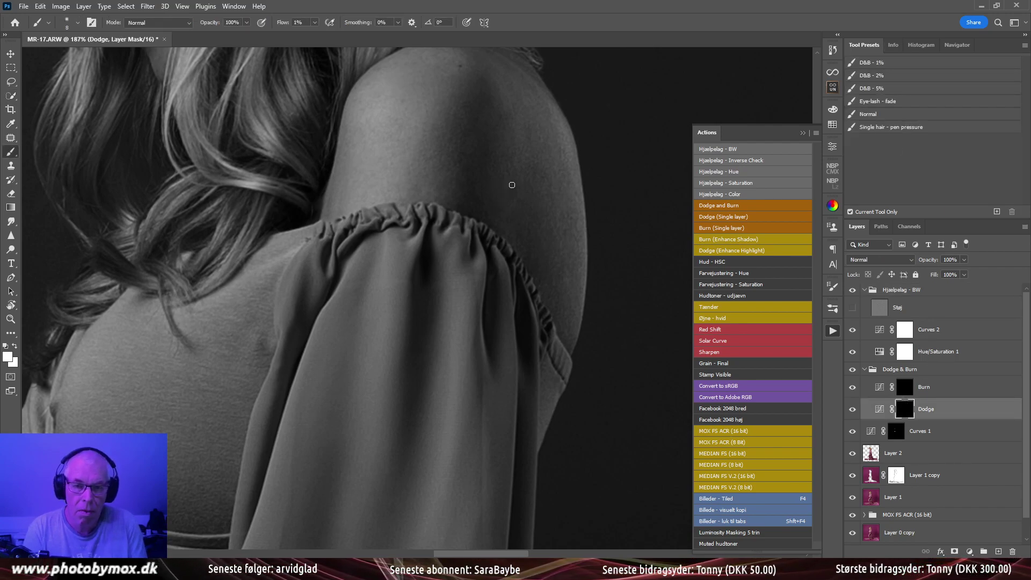
{"action": "key", "text": "d"}
{"action": "key", "text": "x"}
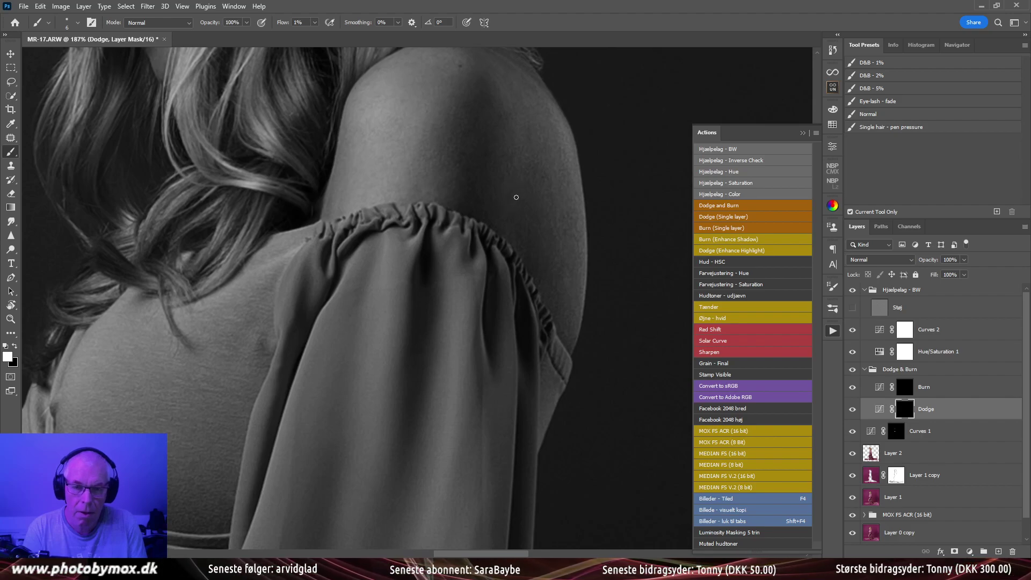
{"action": "left_click_drag", "start_coordinate": [539, 228], "coordinate": [529, 200]}
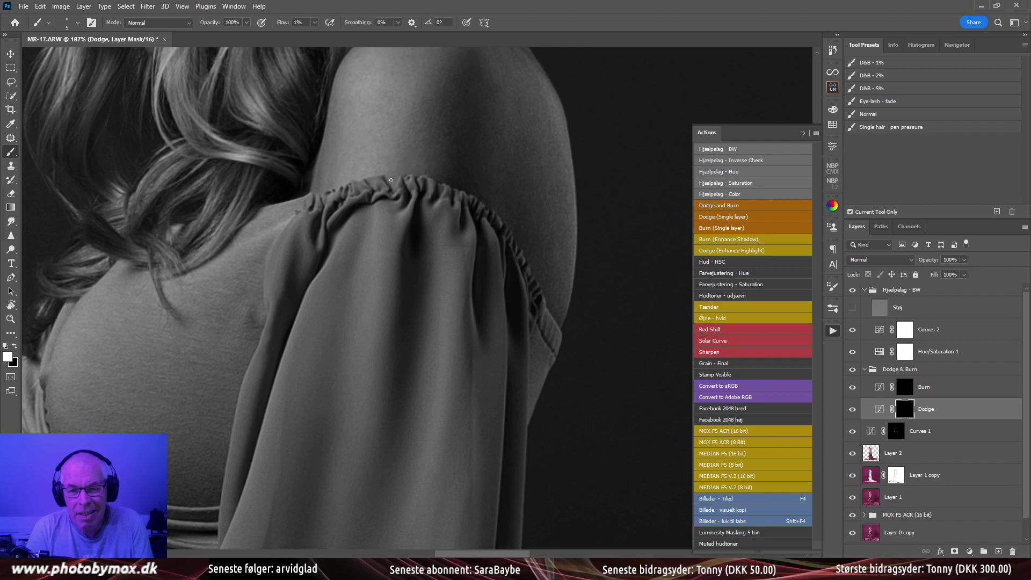
{"action": "scroll", "coordinate": [418, 215], "scroll_direction": "up", "scroll_amount": 5}
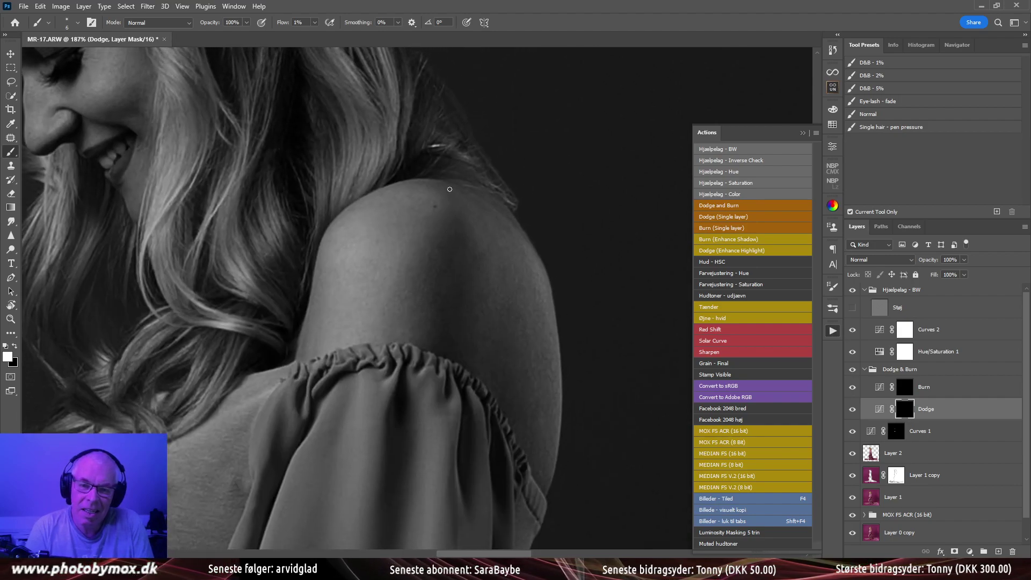
Shrink the brush and dodge fine details on the face in white at 1% flow on the Dodge mask
{"action": "scroll", "coordinate": [419, 180], "scroll_direction": "down", "scroll_amount": 10}
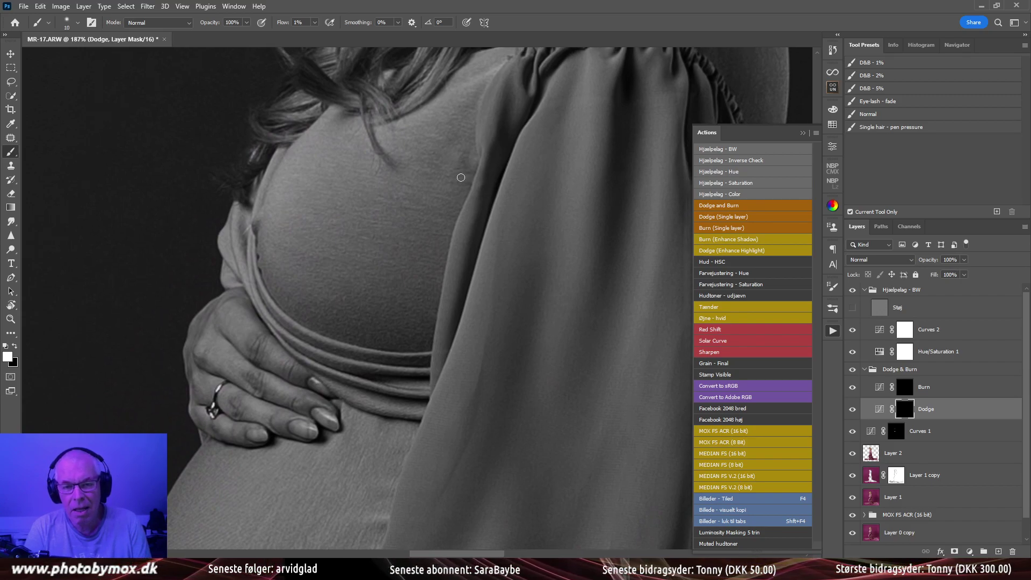
{"action": "scroll", "coordinate": [461, 177], "scroll_direction": "up", "scroll_amount": 15}
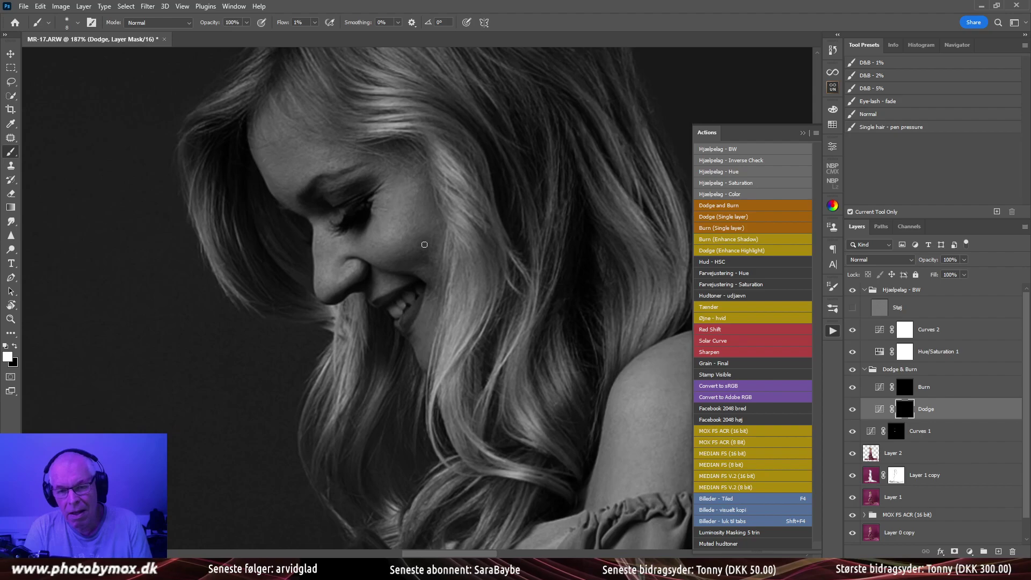
{"action": "key", "text": "bracketleft"}
{"action": "key", "text": "bracketleft"}
{"action": "key", "text": "bracketleft"}
{"action": "key", "text": "bracketleft"}
{"action": "key", "text": "bracketleft"}
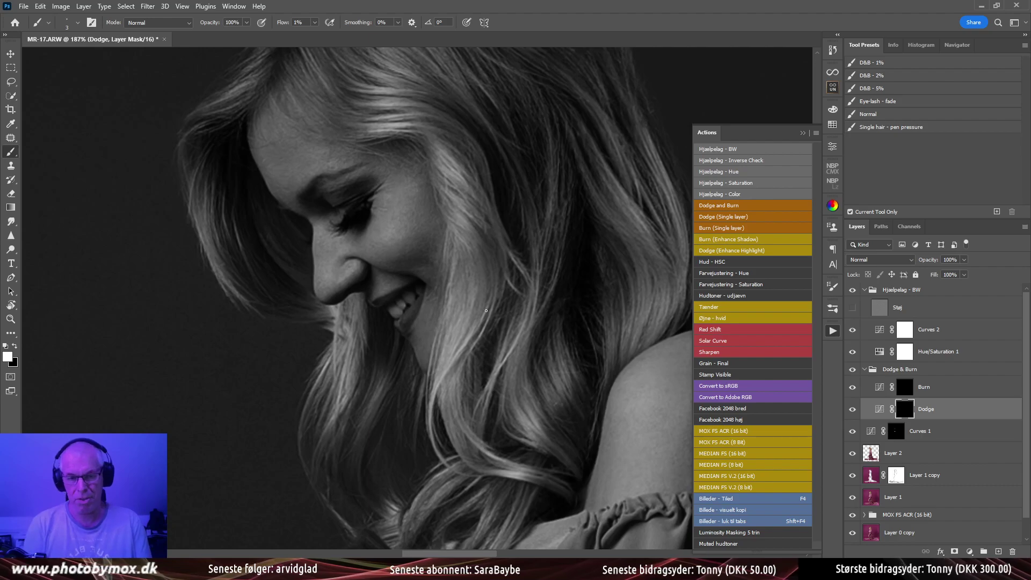
{"action": "scroll", "coordinate": [490, 233], "scroll_direction": "down", "scroll_amount": 3}
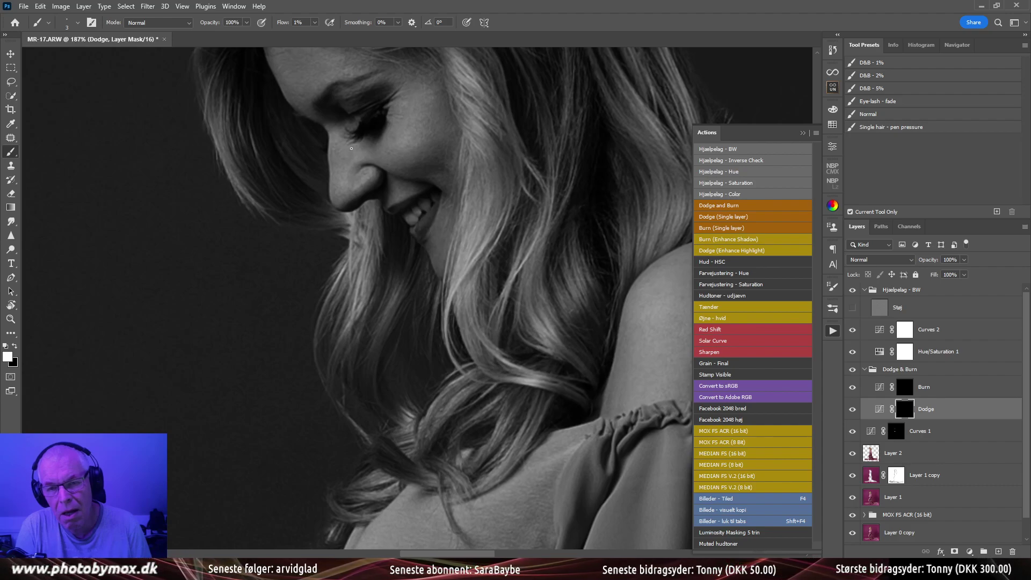
{"action": "left_click_drag", "start_coordinate": [415, 199], "coordinate": [364, 200]}
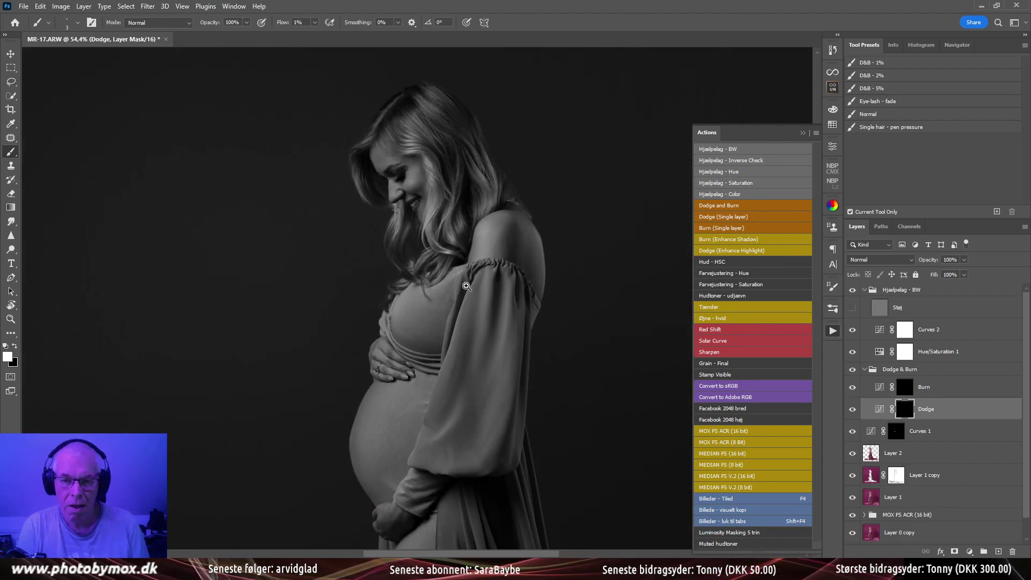
Enlarge the brush to 20 px for the head and shoulder area, and make the Burn layer's mask active
{"action": "left_click_drag", "start_coordinate": [421, 171], "coordinate": [434, 170]}
{"action": "key", "text": "bracketright"}
{"action": "key", "text": "bracketright"}
{"action": "key", "text": "bracketright"}
{"action": "key", "text": "bracketright"}
{"action": "key", "text": "bracketright"}
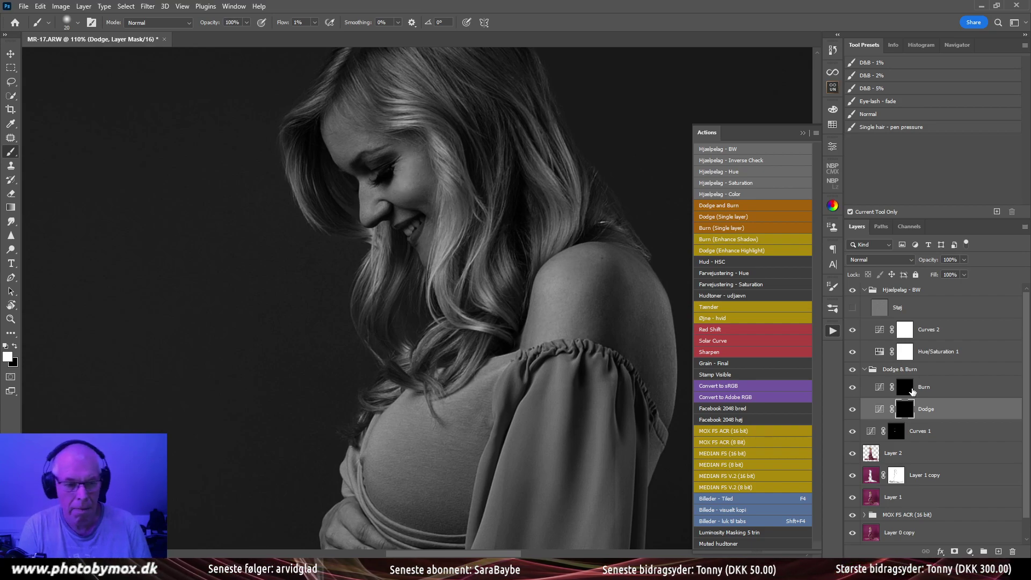
{"action": "key", "text": "alt+bracketright"}
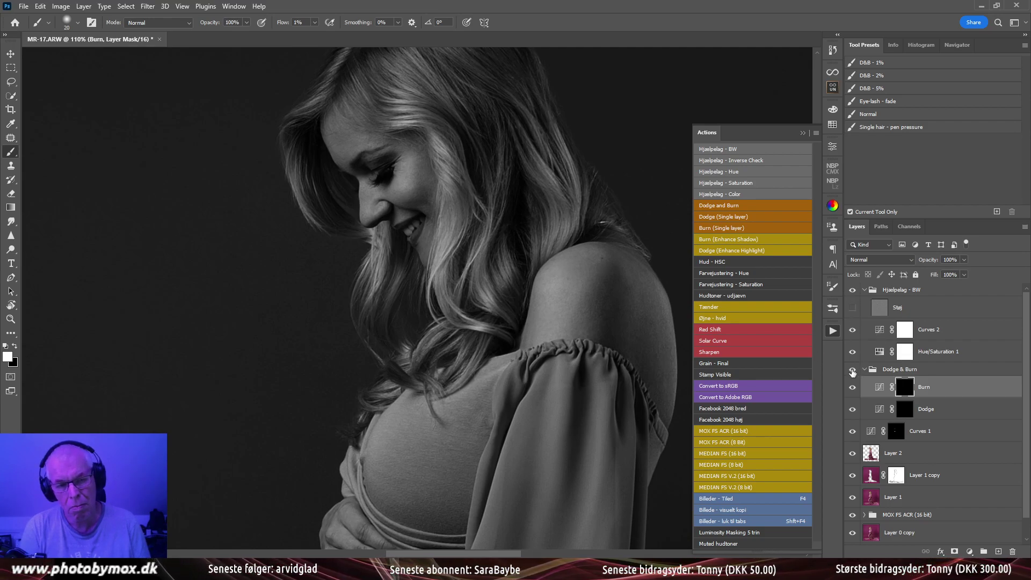
Compare the black-and-white portrait with the Dodge & Burn group hidden and shown, checking the full figure and upper body
{"action": "left_click", "coordinate": [852, 370]}
{"action": "left_click", "coordinate": [852, 369]}
{"action": "left_click_drag", "start_coordinate": [558, 356], "coordinate": [511, 360]}
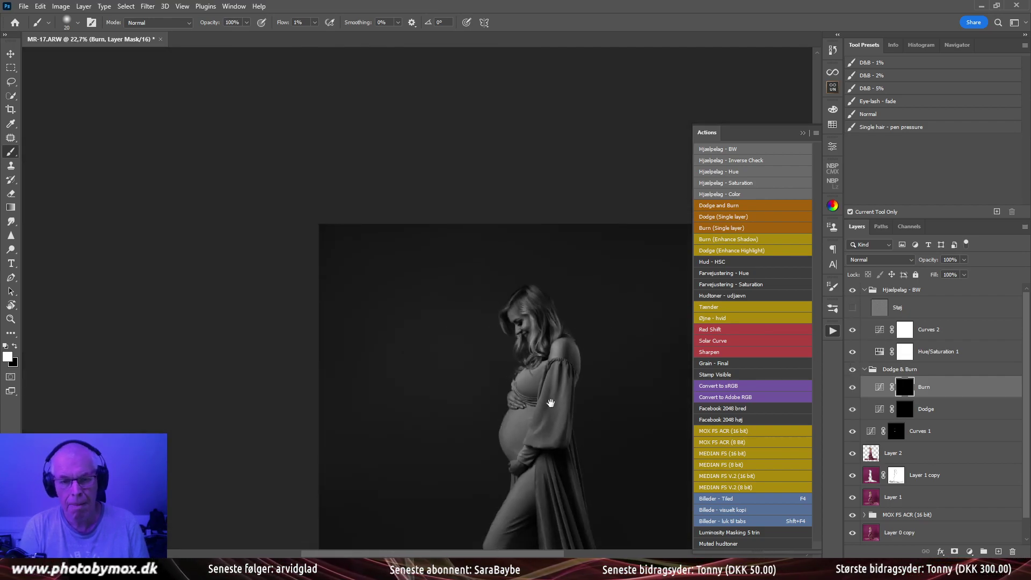
{"action": "left_click_drag", "start_coordinate": [550, 402], "coordinate": [562, 271]}
{"action": "scroll", "coordinate": [563, 272], "scroll_direction": "up", "scroll_amount": 2}
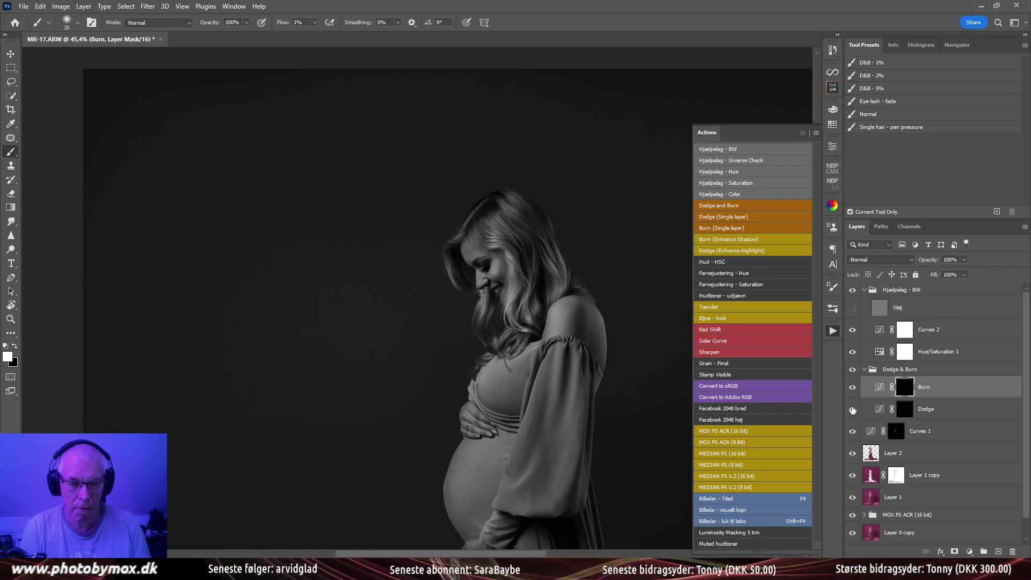
Paint black at 1% flow with an enlarged brush on the Dodge mask to reduce the dodging on the cheek
{"action": "left_click", "coordinate": [906, 411]}
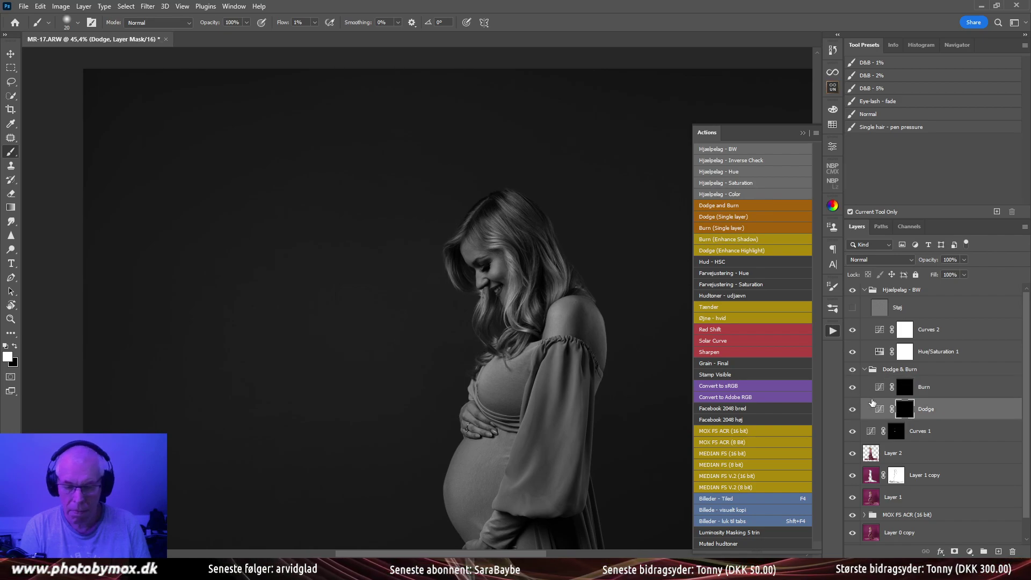
{"action": "key", "text": "x"}
{"action": "key", "text": "bracketright"}
{"action": "key", "text": "bracketright"}
{"action": "key", "text": "bracketright"}
{"action": "key", "text": "bracketright"}
{"action": "key", "text": "bracketright"}
{"action": "key", "text": "bracketright"}
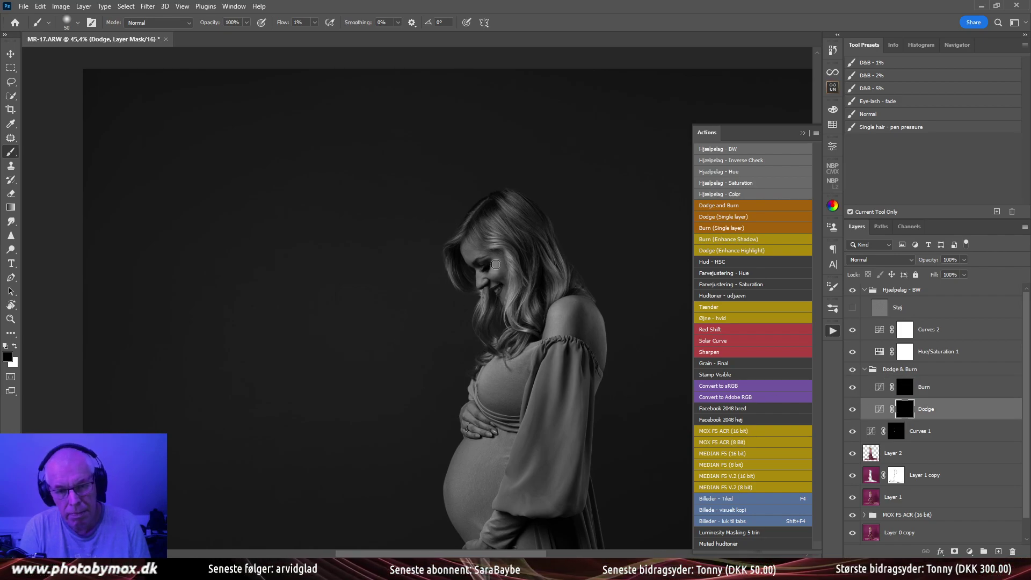
{"action": "left_click_drag", "start_coordinate": [489, 268], "coordinate": [505, 268]}
{"action": "scroll", "coordinate": [505, 268], "scroll_direction": "up", "scroll_amount": 3}
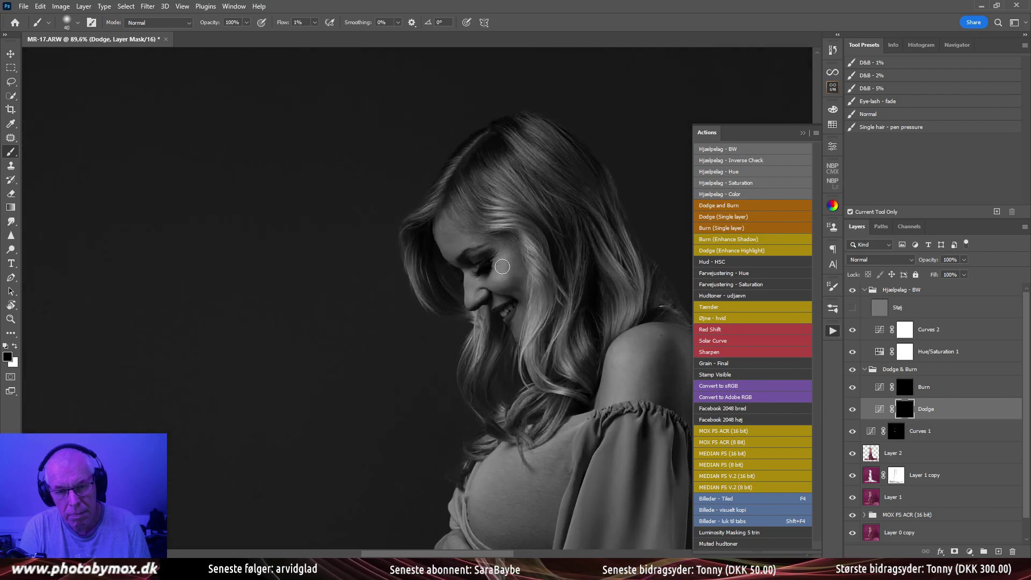
{"action": "scroll", "coordinate": [556, 311], "scroll_direction": "down", "scroll_amount": 4}
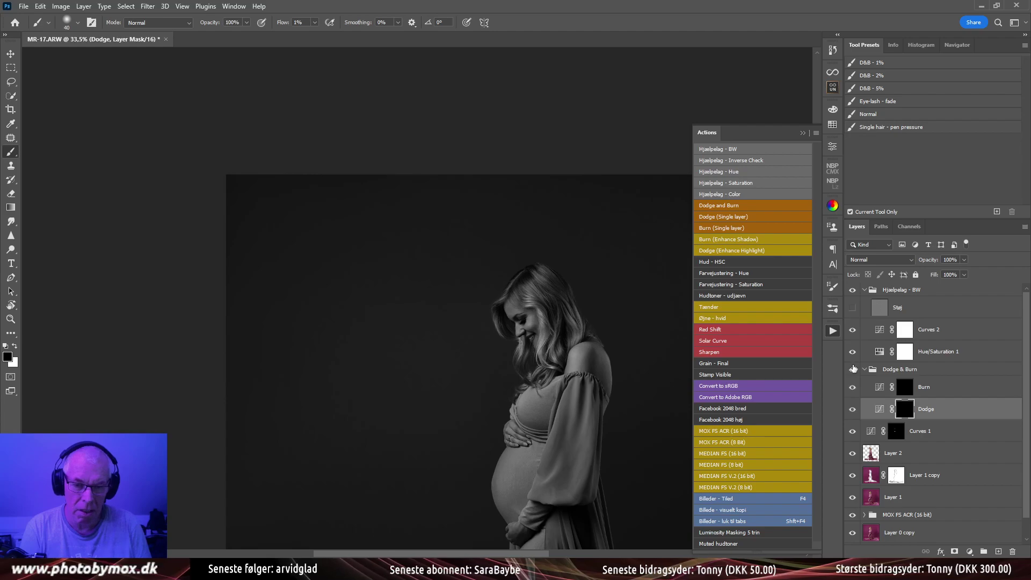
Make the Burn layer's mask active with a 25 px brush, and collapse the Actions panel to clear the canvas
{"action": "left_click", "coordinate": [905, 387]}
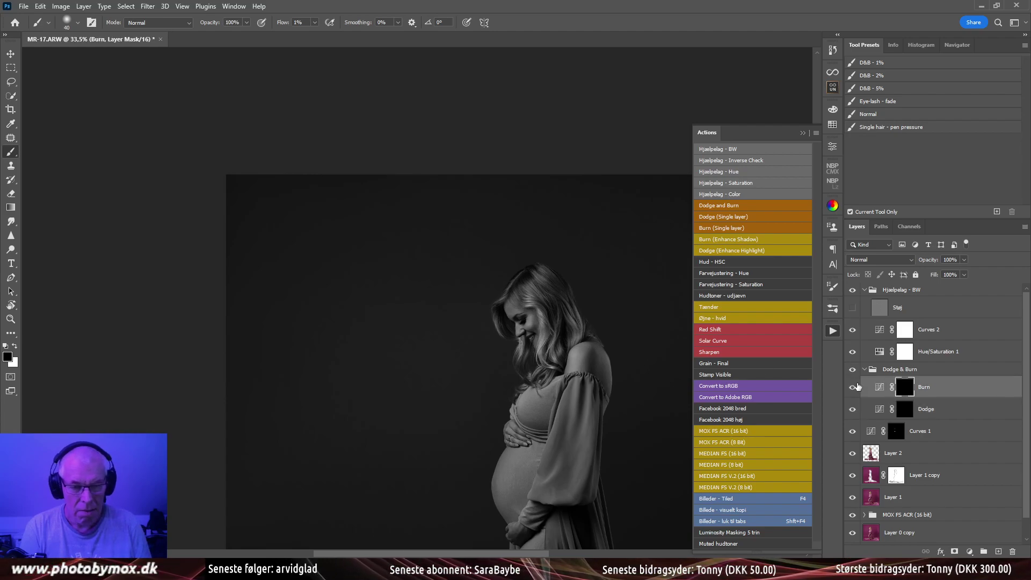
{"action": "scroll", "coordinate": [591, 424], "scroll_direction": "up", "scroll_amount": 6}
{"action": "key", "text": "bracketleft"}
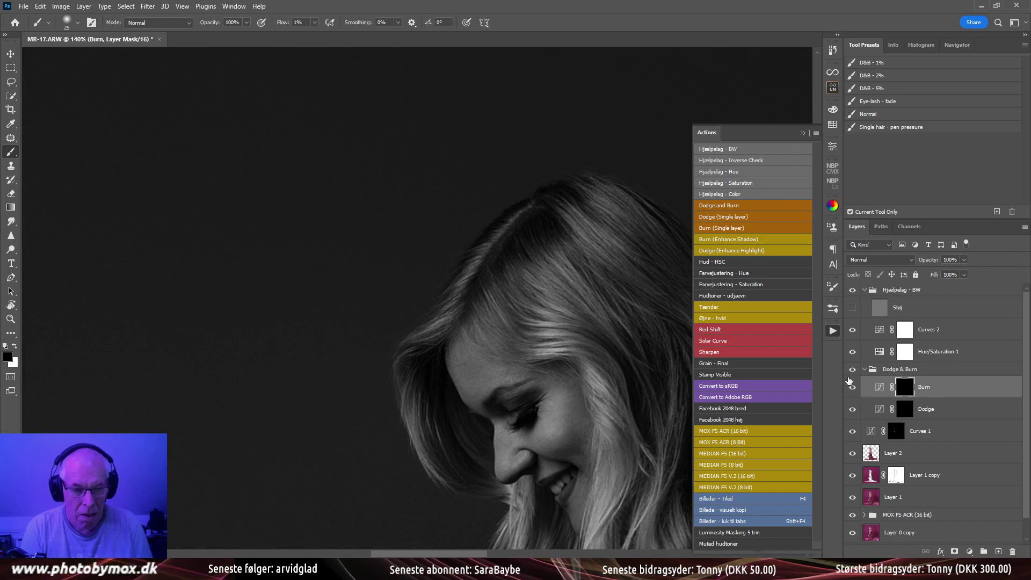
{"action": "left_click_drag", "start_coordinate": [693, 549], "coordinate": [624, 549]}
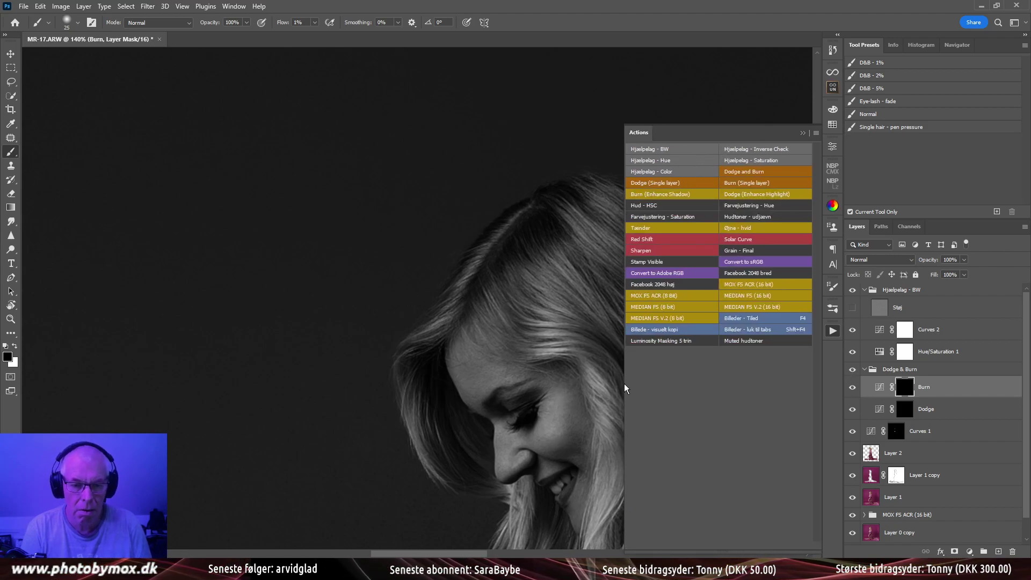
{"action": "left_click_drag", "start_coordinate": [624, 378], "coordinate": [704, 376]}
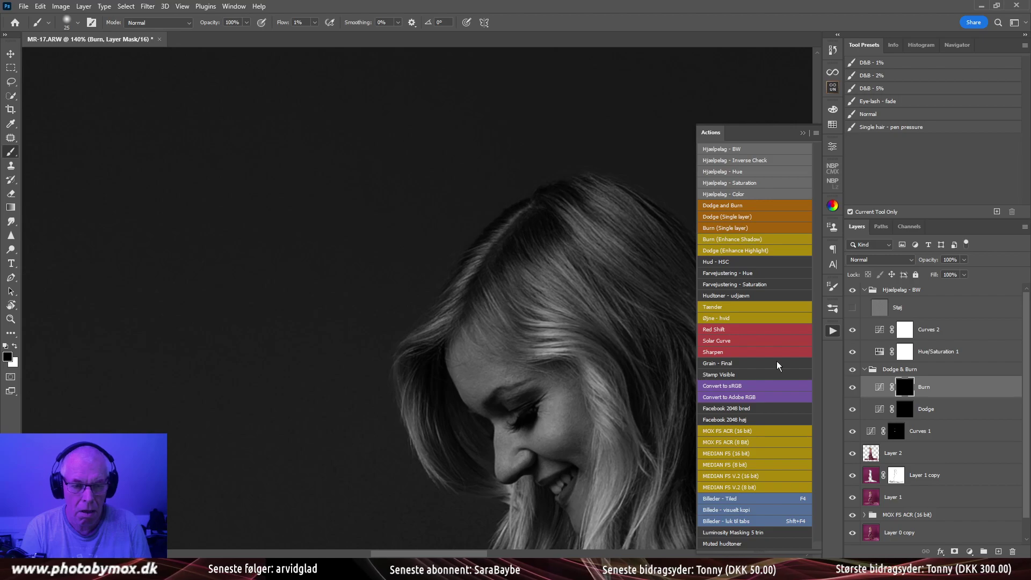
{"action": "left_click", "coordinate": [833, 331]}
Hide the Hjælpelag - BW group to return to color, and collapse it together with the Dodge & Burn group
{"action": "key", "text": "ctrl+0"}
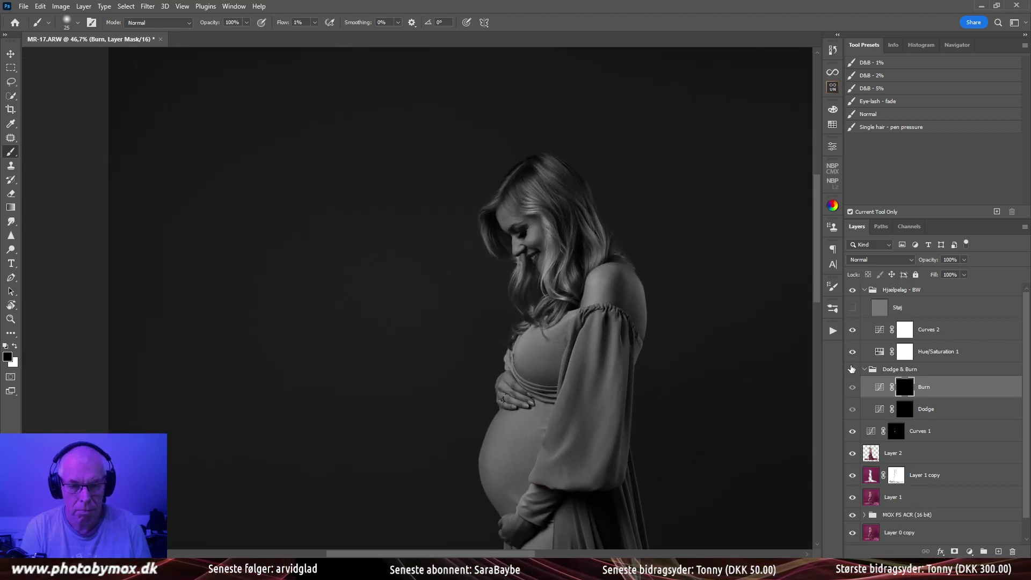
{"action": "scroll", "coordinate": [642, 410], "scroll_direction": "down", "scroll_amount": 5}
{"action": "left_click_drag", "start_coordinate": [636, 449], "coordinate": [619, 353]}
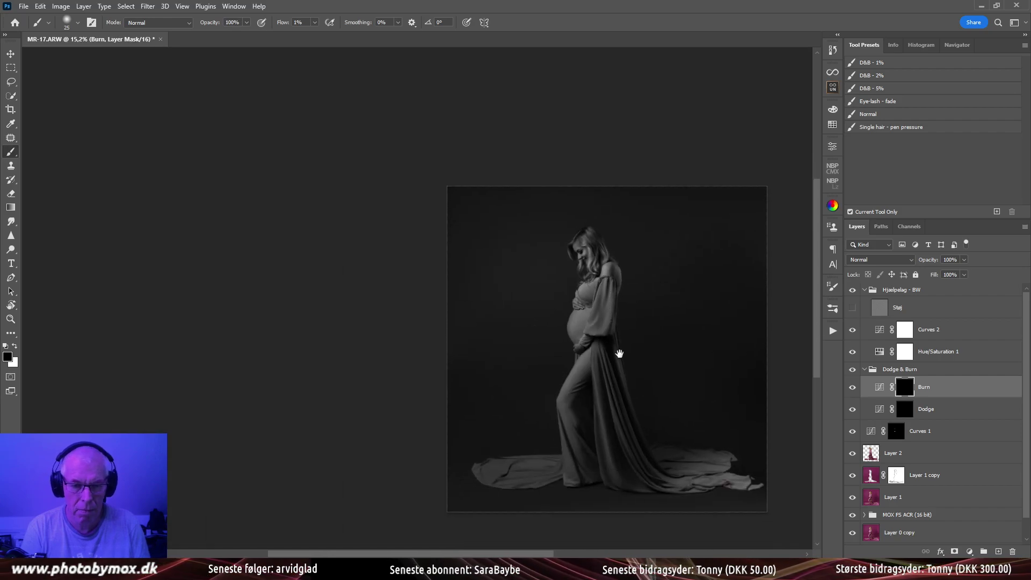
{"action": "scroll", "coordinate": [627, 328], "scroll_direction": "up", "scroll_amount": 3}
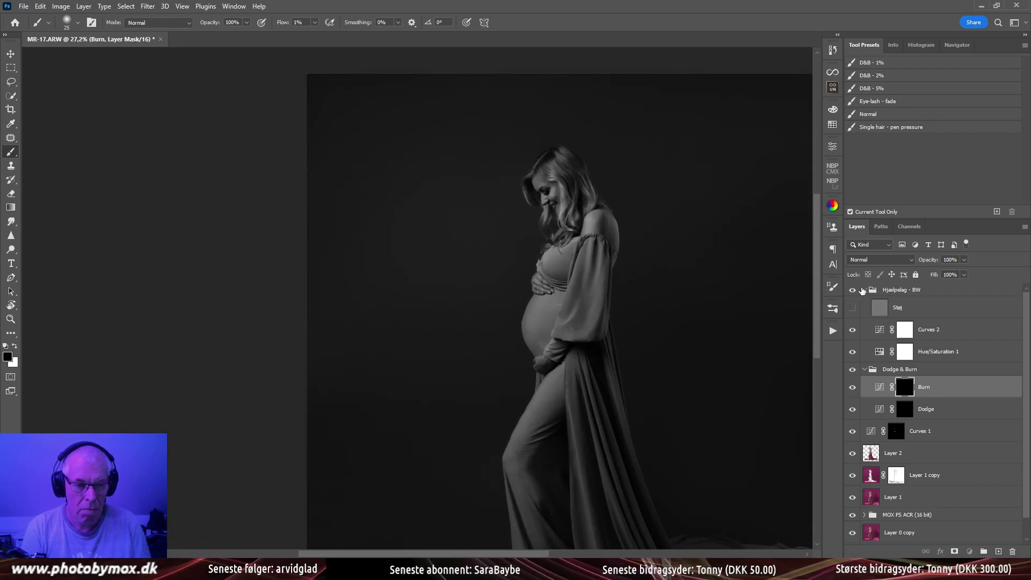
{"action": "left_click", "coordinate": [860, 290]}
{"action": "left_click", "coordinate": [853, 290]}
{"action": "left_click", "coordinate": [864, 291]}
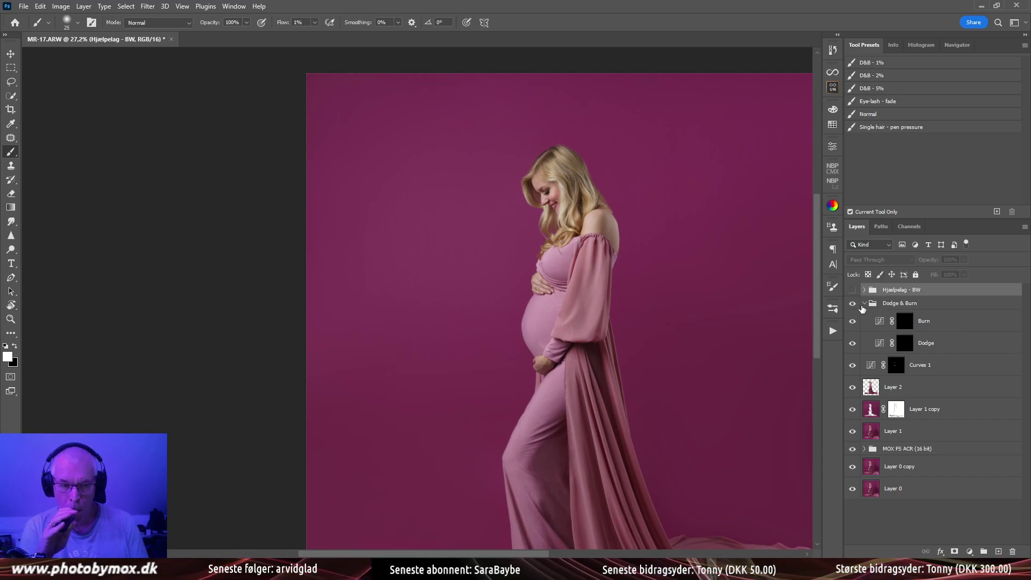
{"action": "left_click", "coordinate": [864, 304]}
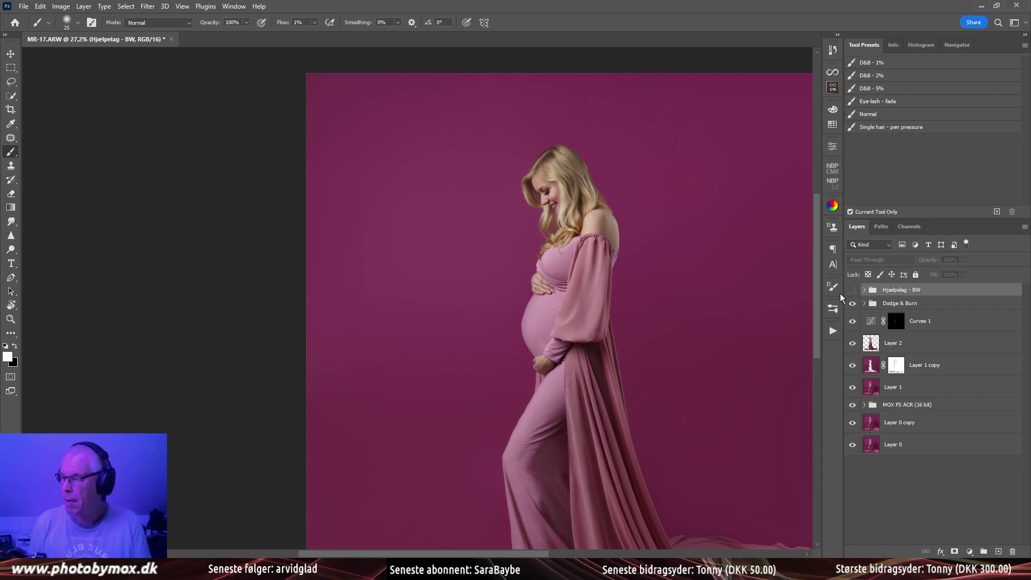
Examine the whole color portrait and compare it with the Dodge & Burn group hidden and shown
{"action": "scroll", "coordinate": [614, 381], "scroll_direction": "down", "scroll_amount": 5}
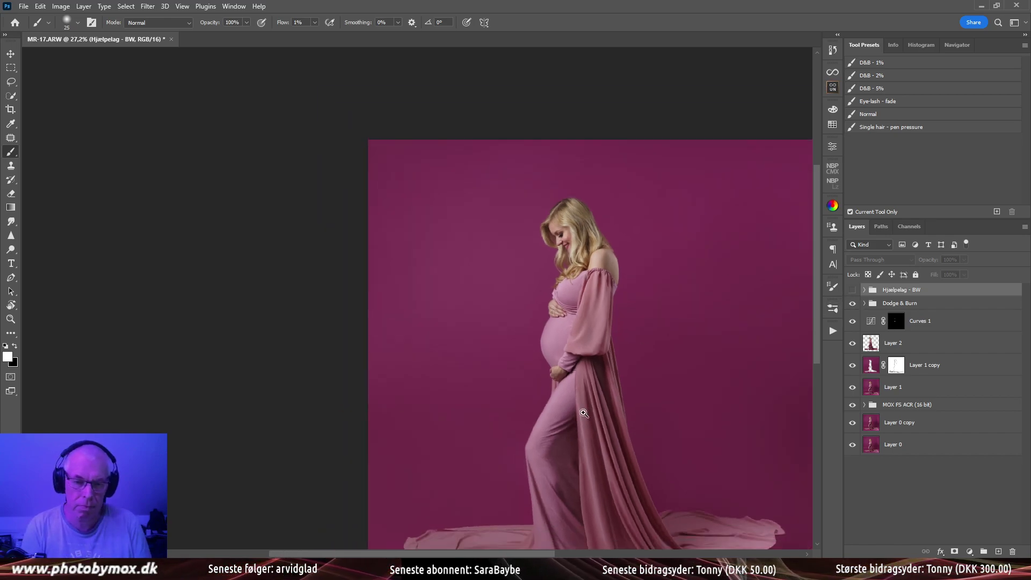
{"action": "left_click_drag", "start_coordinate": [595, 310], "coordinate": [626, 322]}
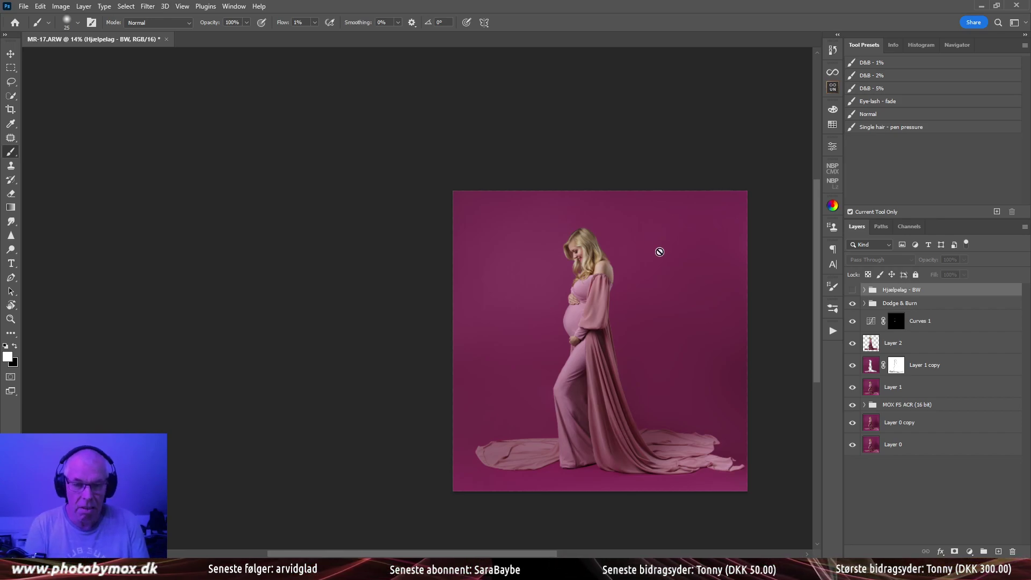
{"action": "left_click_drag", "start_coordinate": [625, 391], "coordinate": [666, 404]}
{"action": "scroll", "coordinate": [666, 404], "scroll_direction": "up", "scroll_amount": 1}
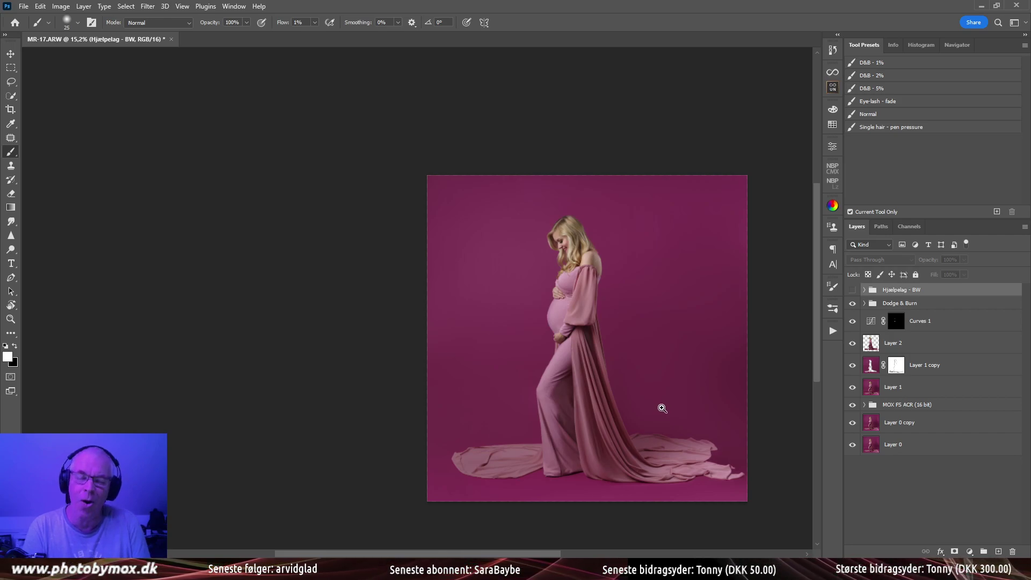
{"action": "left_click", "coordinate": [851, 305]}
{"action": "left_click", "coordinate": [851, 304]}
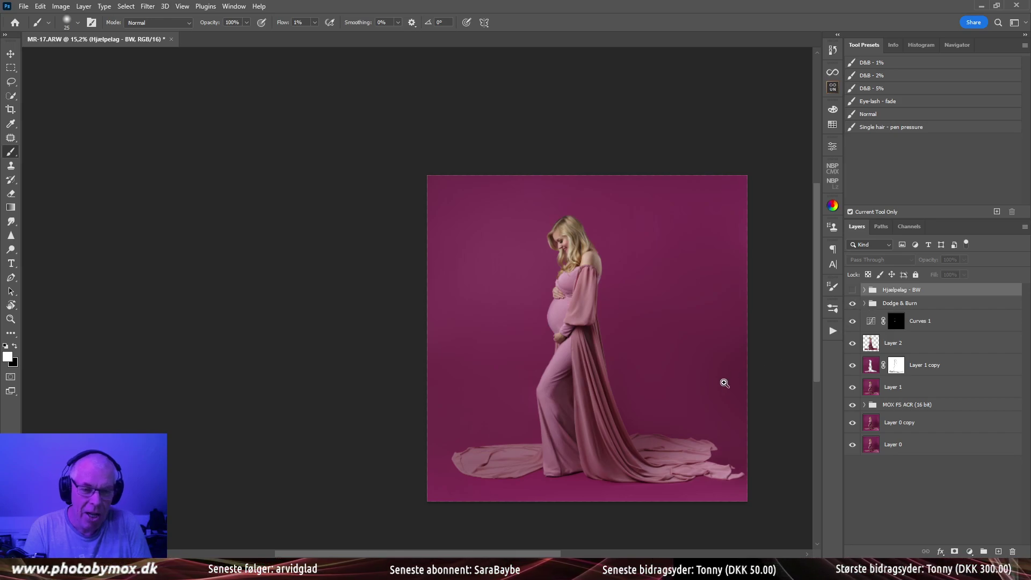
{"action": "left_click_drag", "start_coordinate": [723, 382], "coordinate": [579, 327]}
{"action": "left_click", "coordinate": [585, 281]}
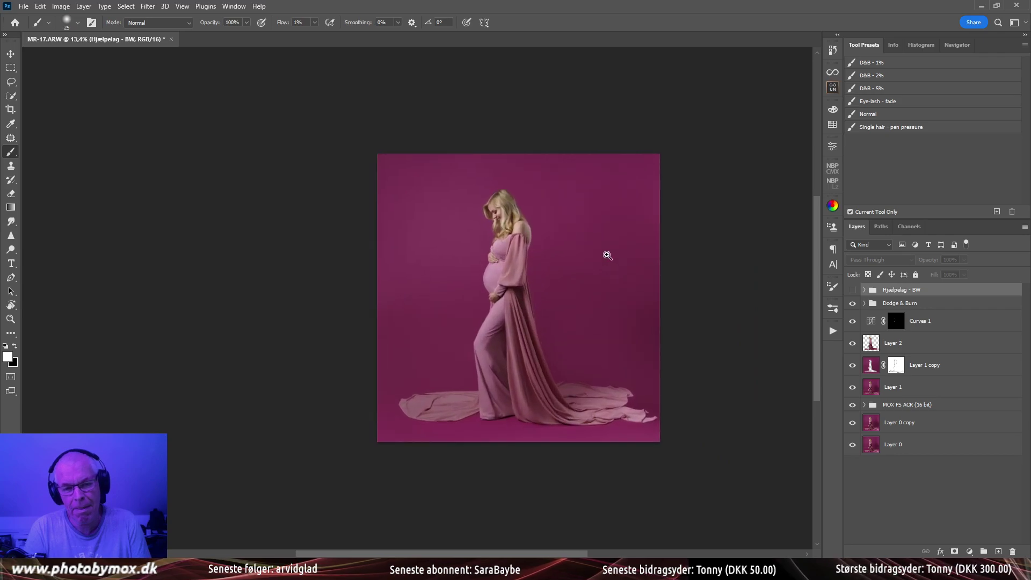
{"action": "left_click", "coordinate": [536, 211]}
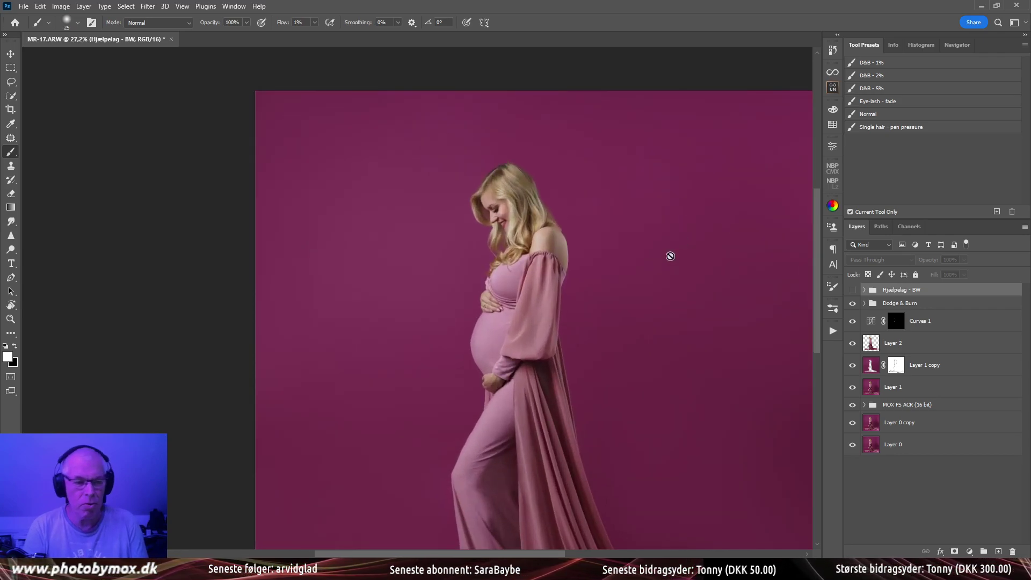
{"action": "scroll", "coordinate": [677, 253], "scroll_direction": "right", "scroll_amount": 1}
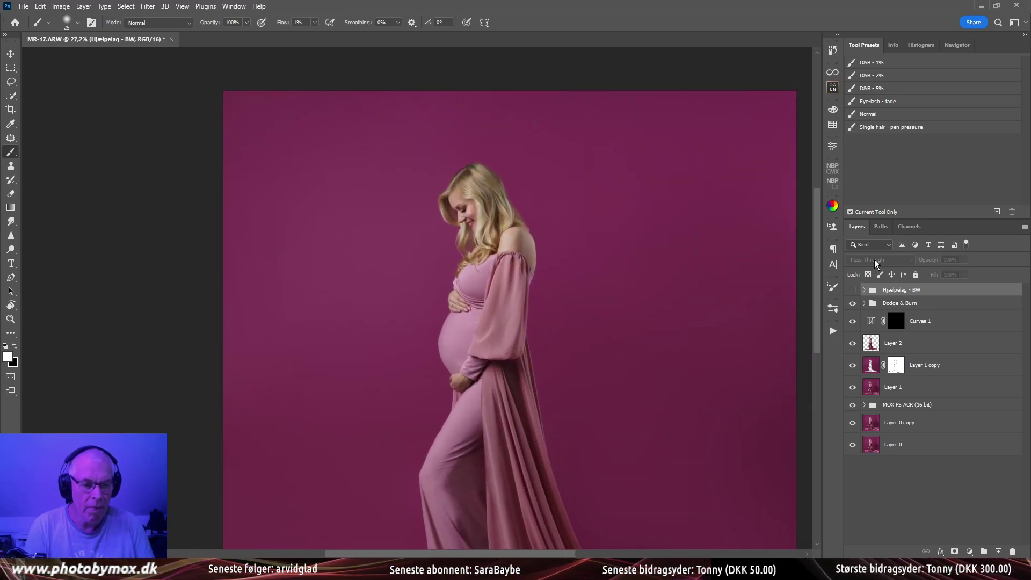
Add a Levels adjustment above the Dodge & Burn group with the RGB black input at 8 and white input at 242
{"action": "left_click", "coordinate": [903, 303]}
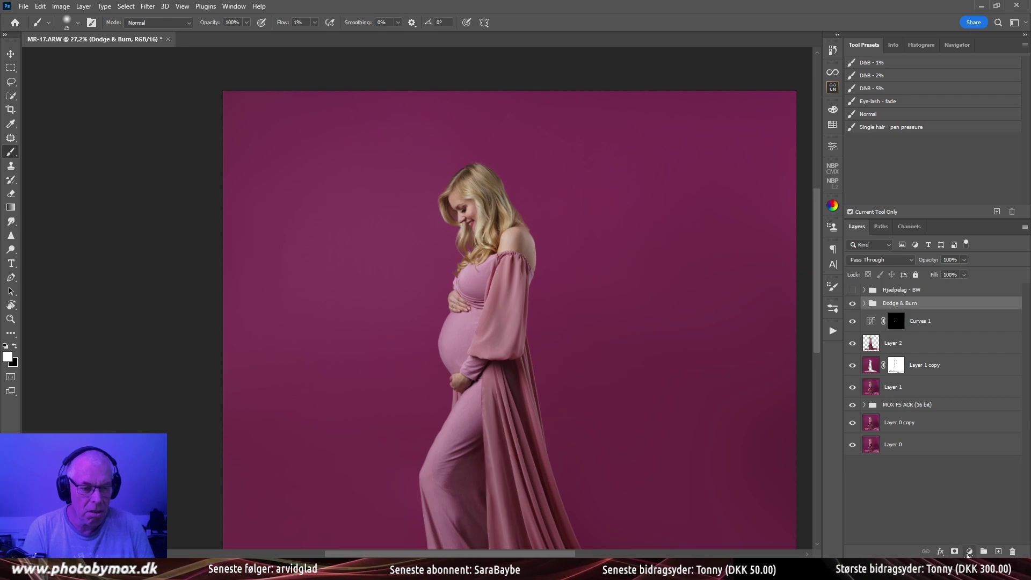
{"action": "left_click", "coordinate": [969, 552]}
{"action": "left_click", "coordinate": [954, 408]}
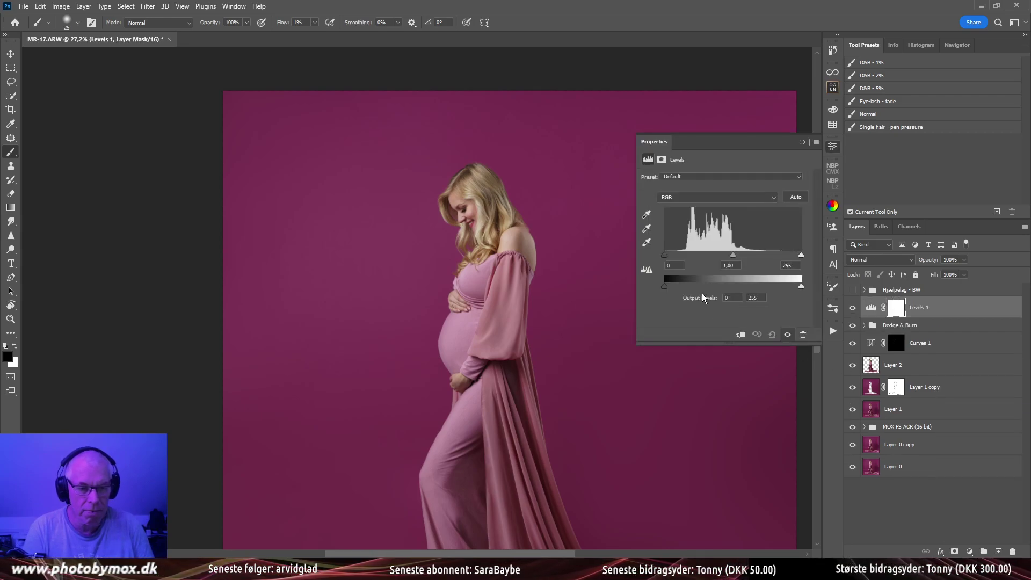
{"action": "left_click_drag", "start_coordinate": [667, 257], "coordinate": [671, 258]}
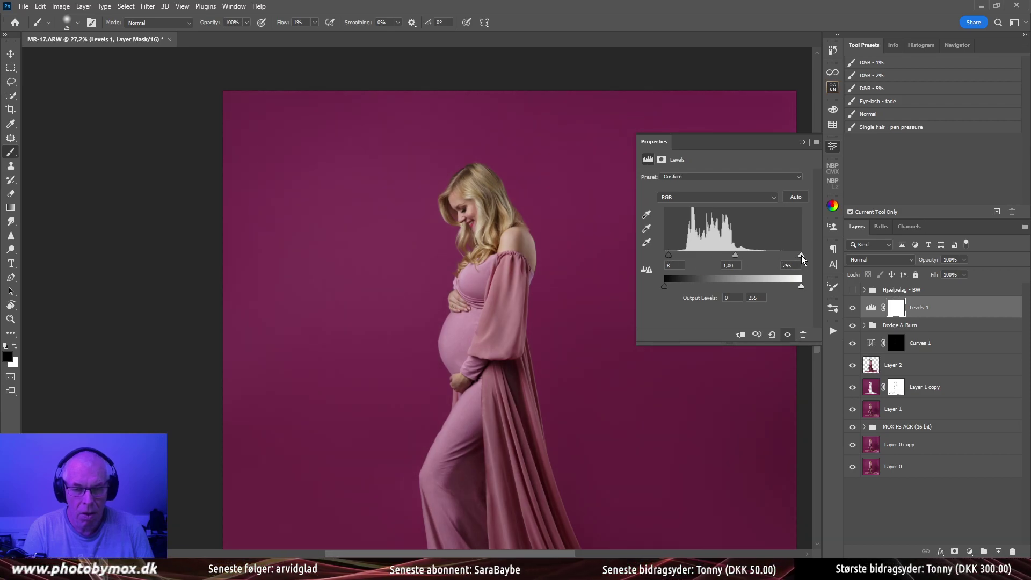
{"action": "left_click_drag", "start_coordinate": [801, 256], "coordinate": [796, 253]}
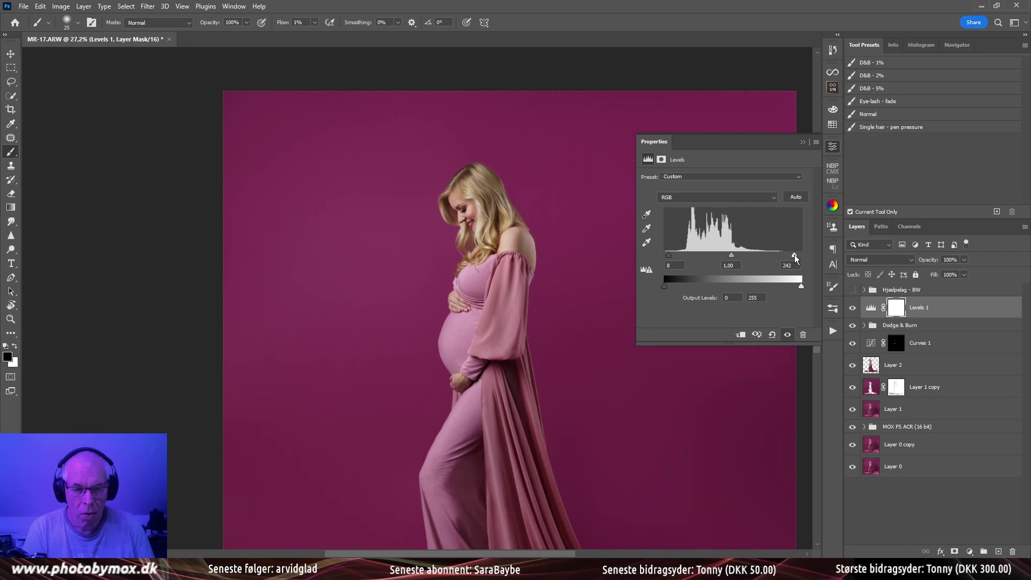
Compare the full portrait with the Levels adjustment repeatedly hidden and shown
{"action": "scroll", "coordinate": [396, 416], "scroll_direction": "down", "scroll_amount": 3}
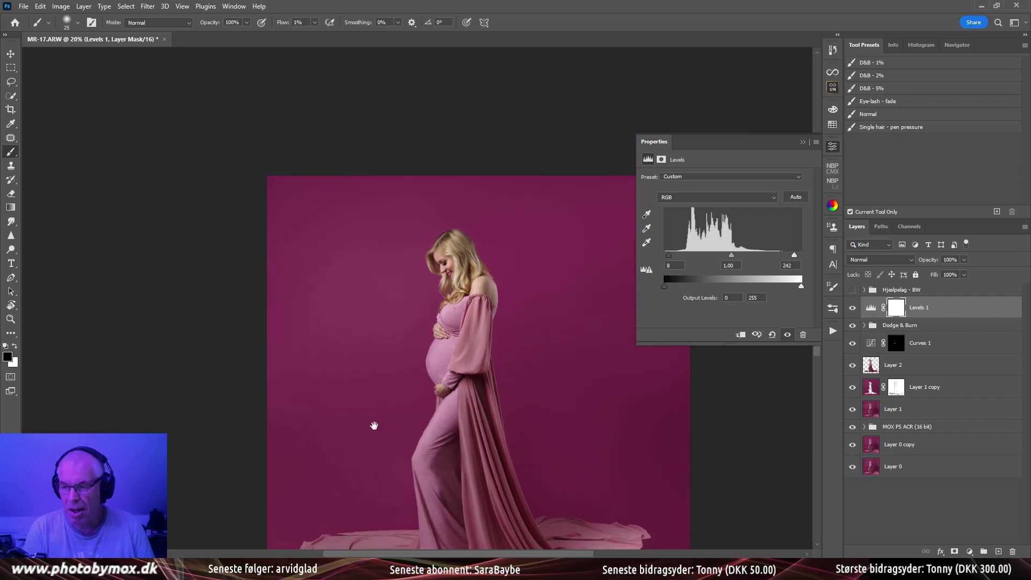
{"action": "left_click_drag", "start_coordinate": [385, 431], "coordinate": [362, 312]}
{"action": "left_click", "coordinate": [426, 149], "text": "ctrl"}
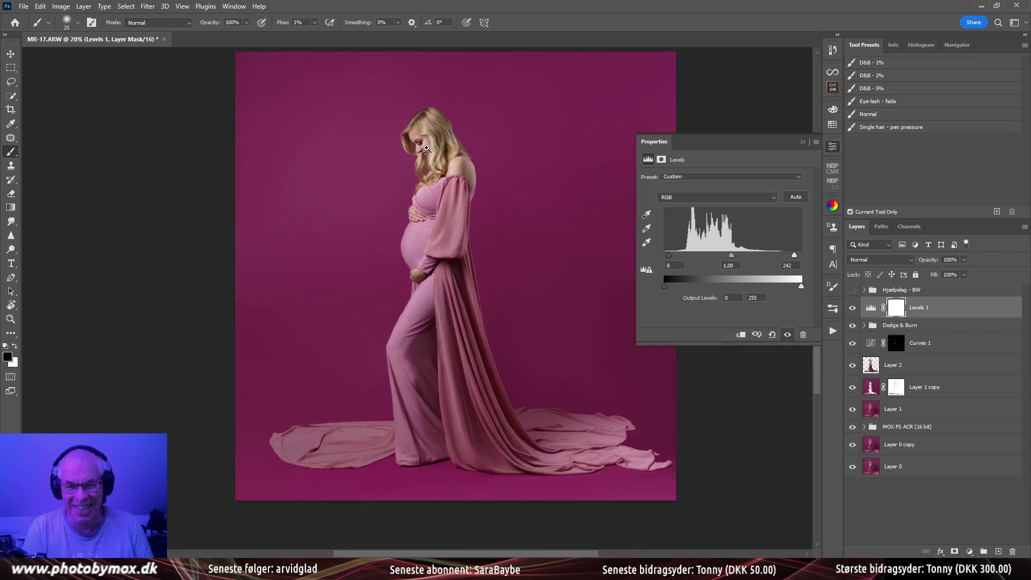
{"action": "scroll", "coordinate": [427, 148], "scroll_direction": "up", "scroll_amount": 2}
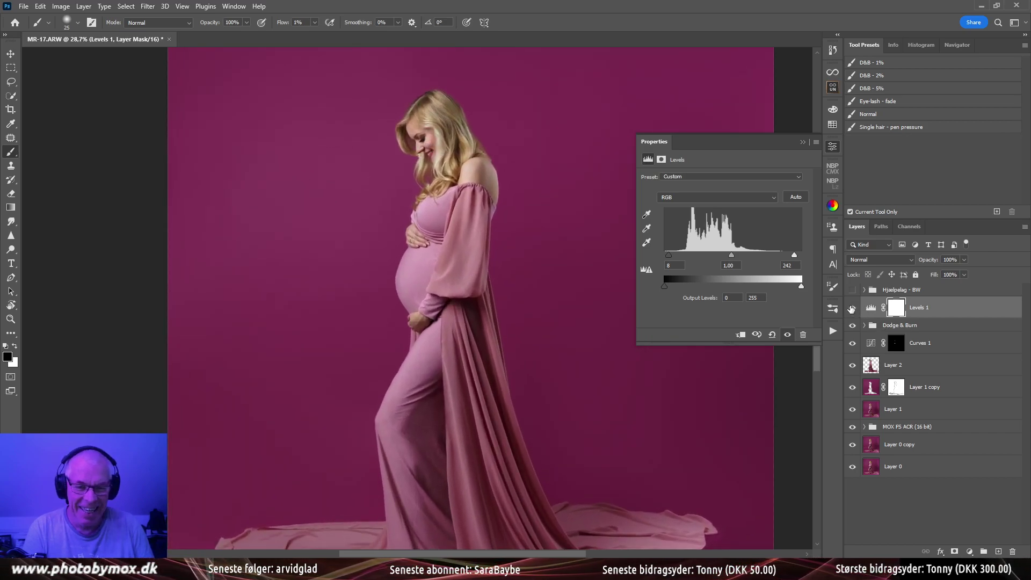
{"action": "left_click", "coordinate": [852, 308]}
{"action": "left_click", "coordinate": [852, 308]}
{"action": "left_click", "coordinate": [852, 309]}
{"action": "left_click", "coordinate": [851, 308]}
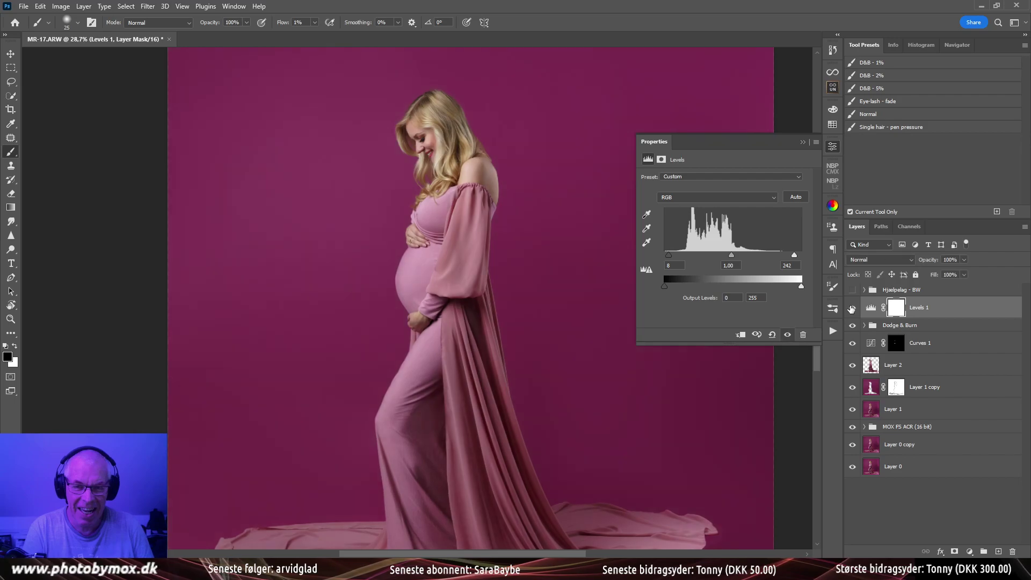
Close the Levels properties and stamp all visible layers into a new layer above the Levels adjustment
{"action": "left_click", "coordinate": [836, 148]}
{"action": "left_click_drag", "start_coordinate": [645, 318], "coordinate": [600, 322]}
{"action": "left_click_drag", "start_coordinate": [524, 354], "coordinate": [544, 356]}
{"action": "left_click_drag", "start_coordinate": [573, 312], "coordinate": [585, 315]}
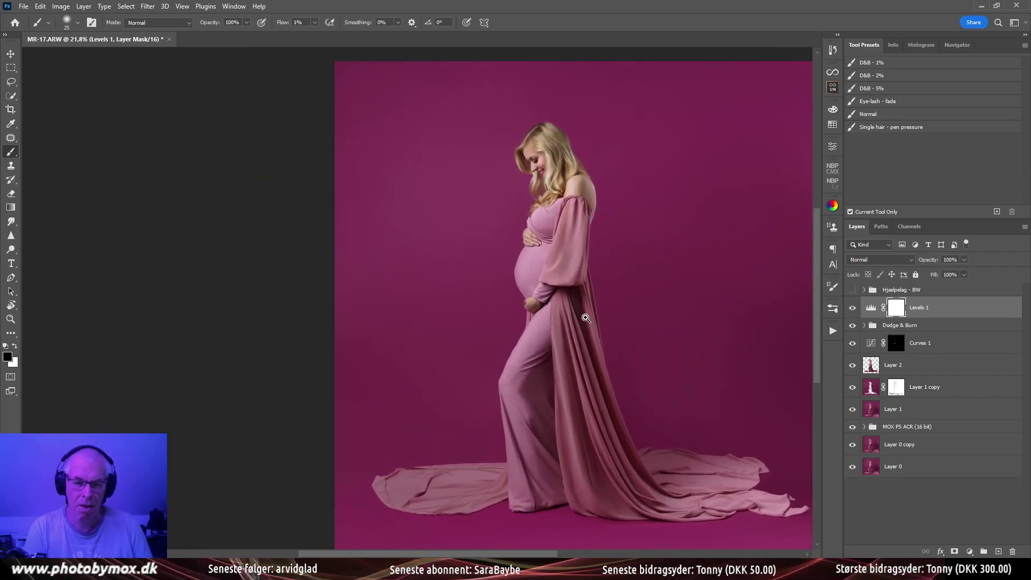
{"action": "left_click_drag", "start_coordinate": [513, 369], "coordinate": [557, 382]}
{"action": "scroll", "coordinate": [558, 382], "scroll_direction": "up", "scroll_amount": 3}
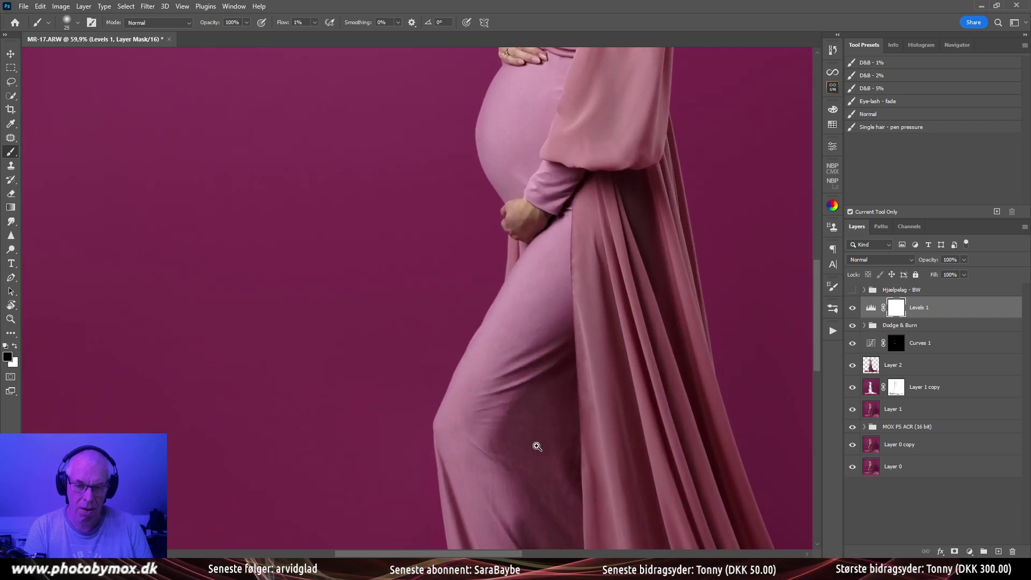
{"action": "scroll", "coordinate": [537, 447], "scroll_direction": "down", "scroll_amount": 4}
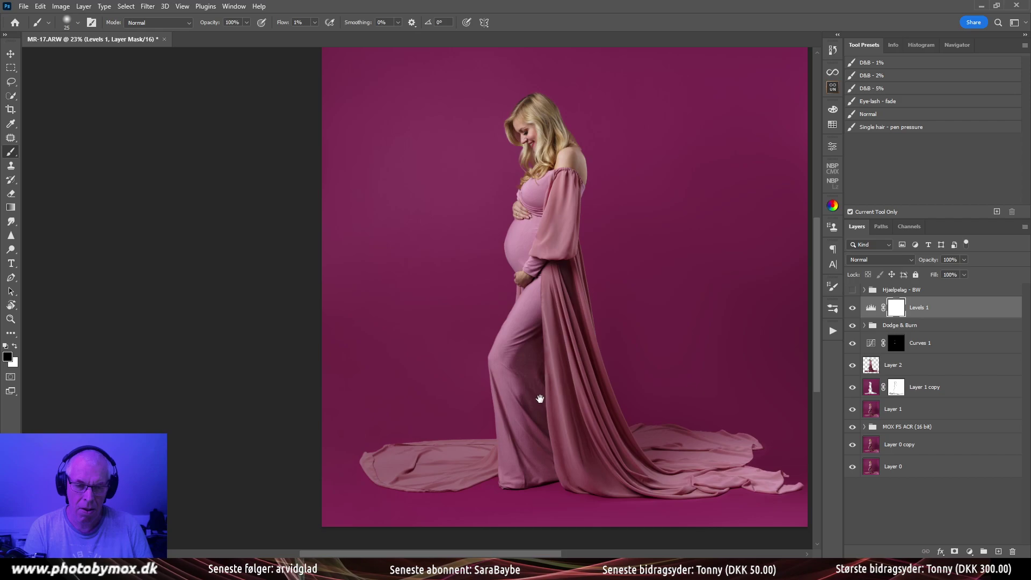
{"action": "left_click_drag", "start_coordinate": [549, 181], "coordinate": [527, 236]}
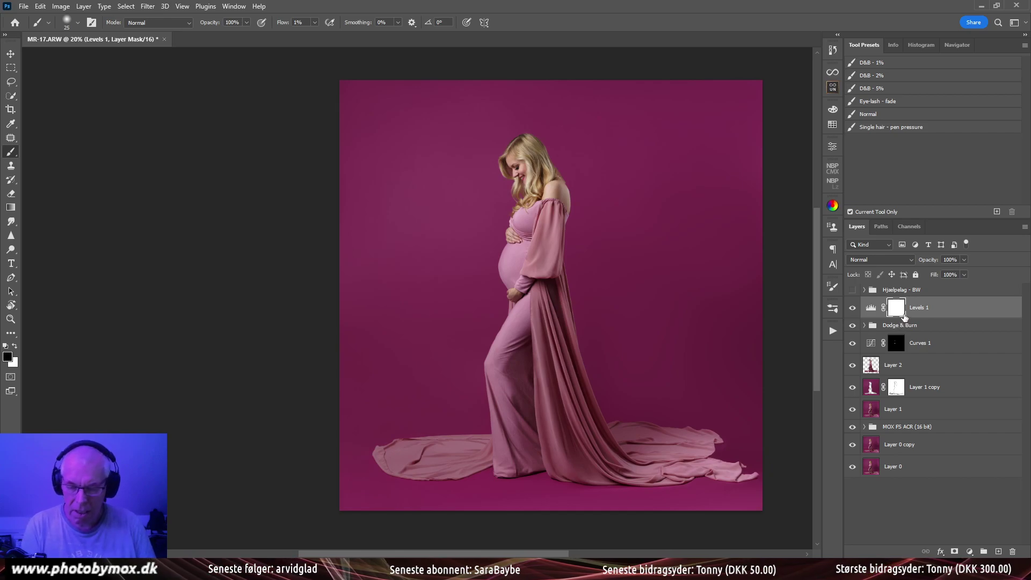
{"action": "key", "text": "ctrl+shift+alt+e"}
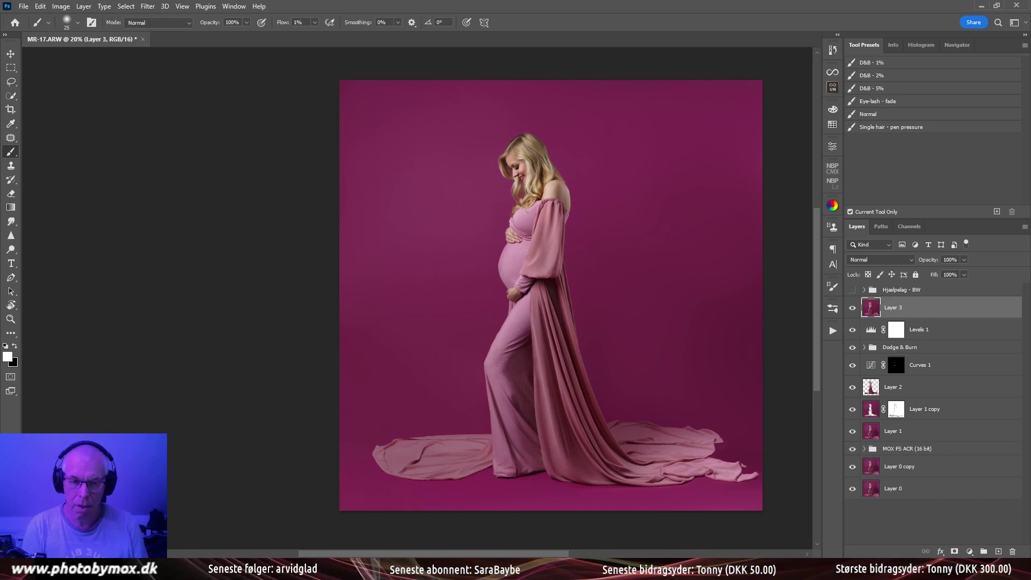
Open Liquify on the stamped layer and refine the belly outline with a warp brush of size 82 and pressure 28
{"action": "key", "text": "ctrl+shift+x"}
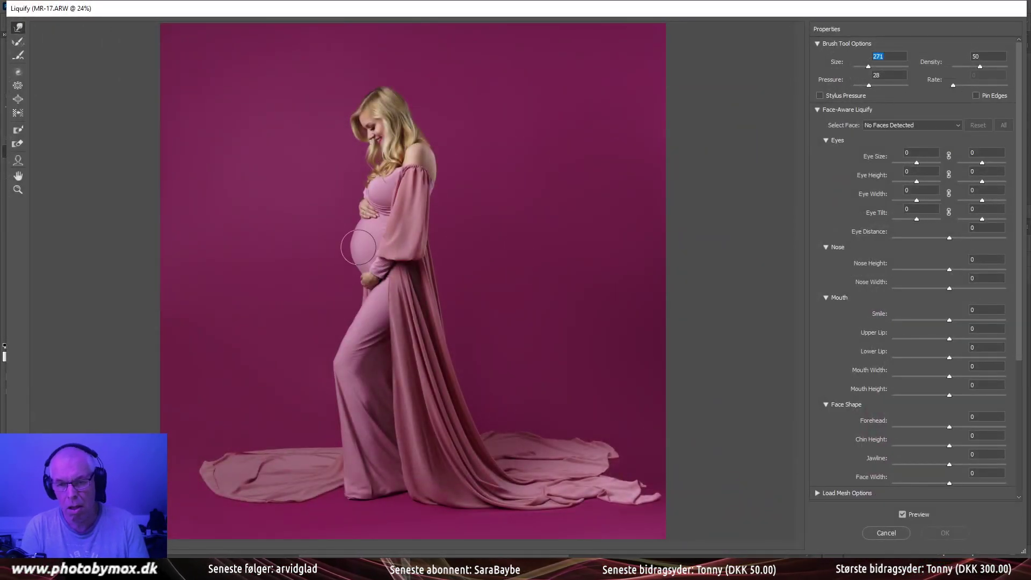
{"action": "left_click", "coordinate": [360, 245], "text": "ctrl"}
{"action": "left_click", "coordinate": [359, 245], "text": "ctrl"}
{"action": "left_click", "coordinate": [359, 241], "text": "ctrl"}
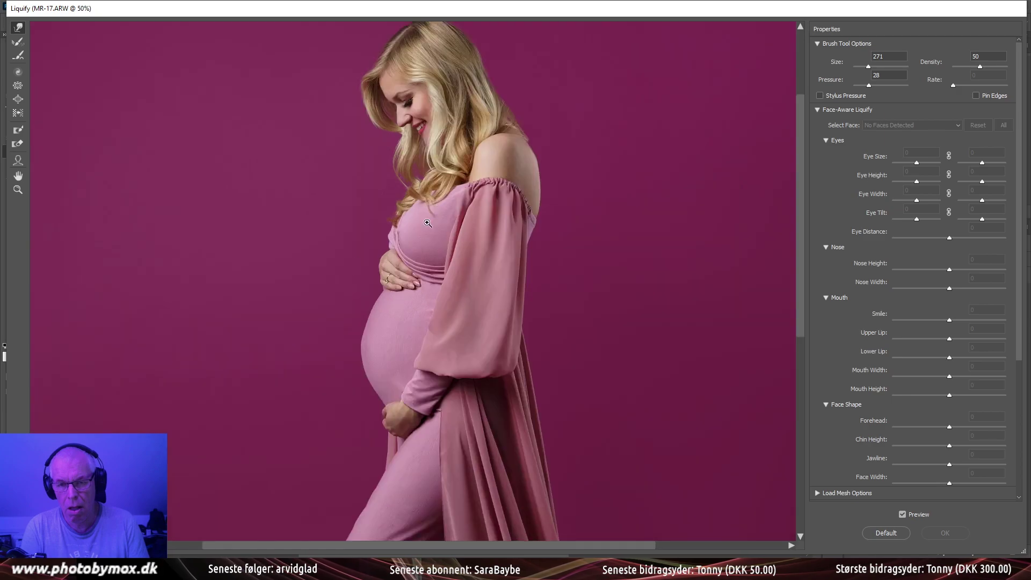
{"action": "left_click", "coordinate": [513, 202], "text": "ctrl"}
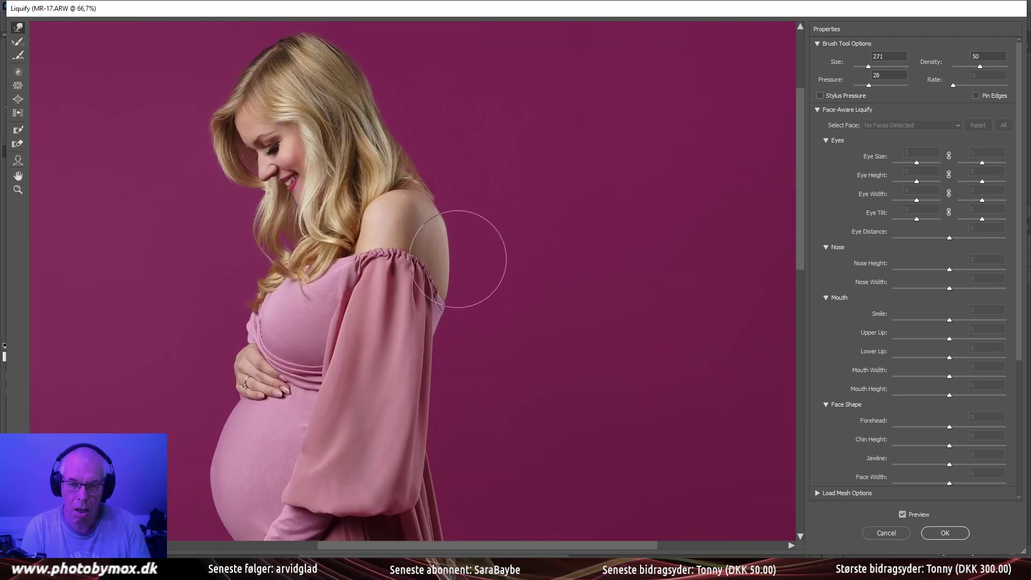
{"action": "mouse_move", "coordinate": [460, 283]}
{"action": "left_mouse_down"}
{"action": "mouse_move", "coordinate": [453, 223]}
{"action": "mouse_move", "coordinate": [539, 102]}
{"action": "left_mouse_up"}
{"action": "left_click_drag", "start_coordinate": [333, 231], "coordinate": [300, 225], "text": "alt"}
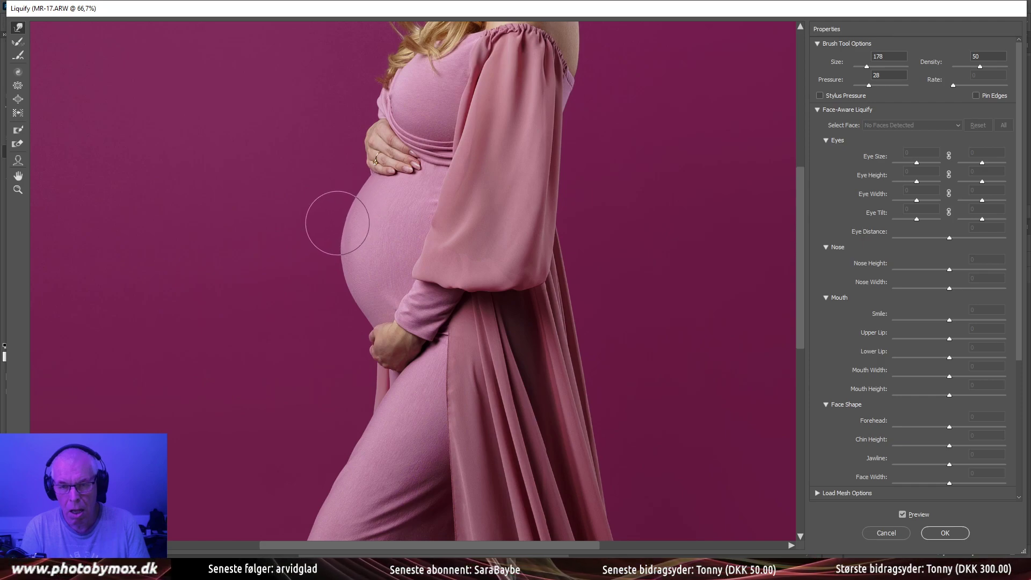
{"action": "key", "text": "ctrl+plus"}
{"action": "left_click_drag", "start_coordinate": [445, 288], "coordinate": [419, 288]}
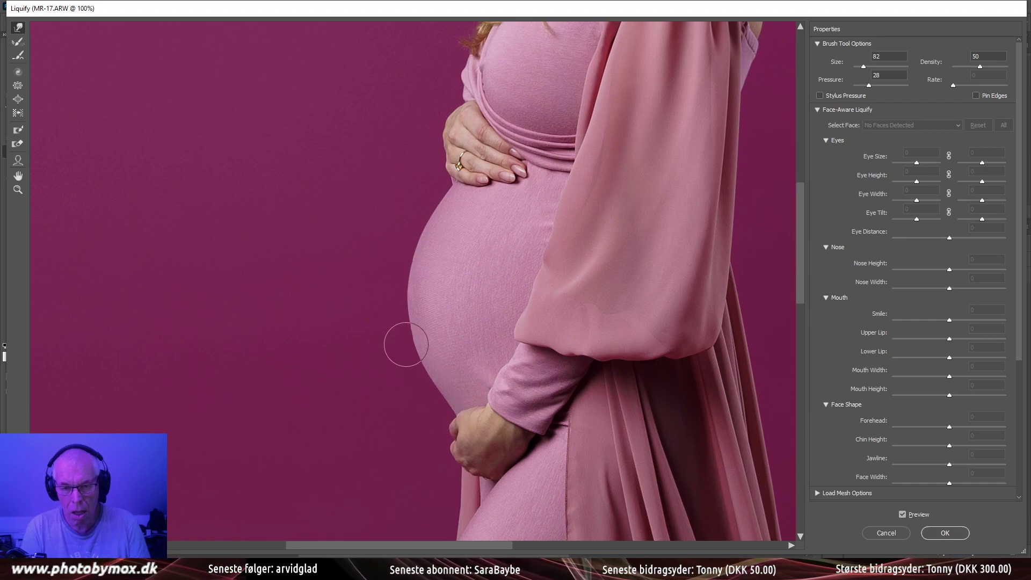
Refine the dress outline along the thigh and knee with a warp brush of size 60 and pressure 29, and apply Liquify
{"action": "left_click_drag", "start_coordinate": [467, 283], "coordinate": [433, 188]}
{"action": "mouse_move", "coordinate": [458, 308]}
{"action": "left_mouse_down"}
{"action": "mouse_move", "coordinate": [460, 170]}
{"action": "mouse_move", "coordinate": [467, 201]}
{"action": "mouse_move", "coordinate": [468, 177]}
{"action": "left_mouse_up"}
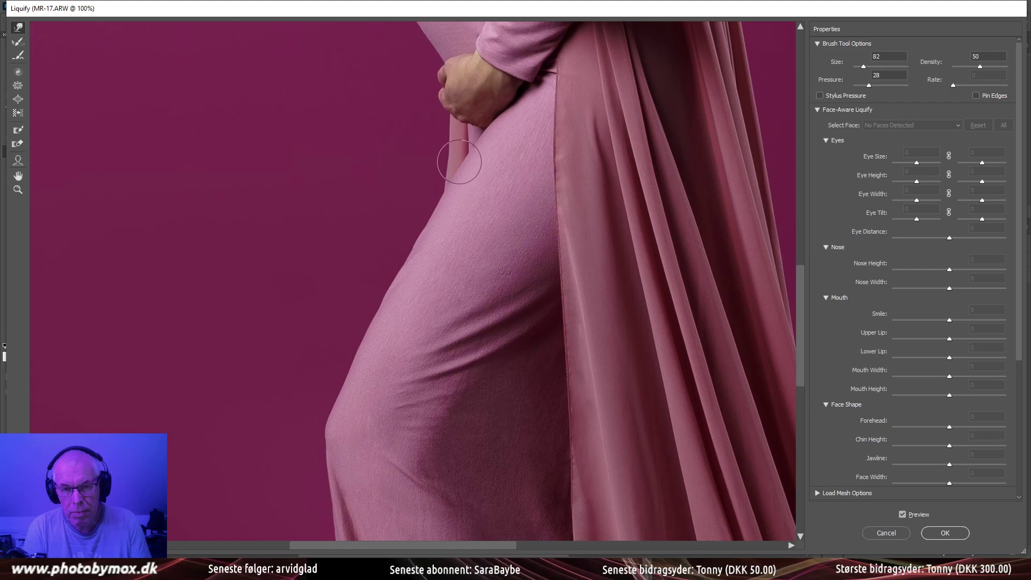
{"action": "left_click_drag", "start_coordinate": [437, 315], "coordinate": [479, 127]}
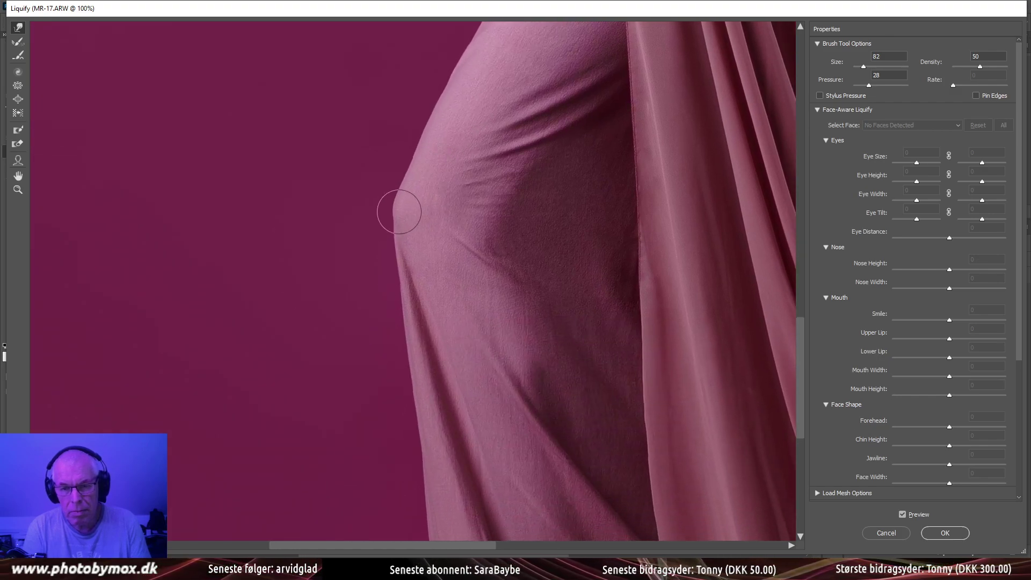
{"action": "right_click", "coordinate": [396, 230], "text": "alt"}
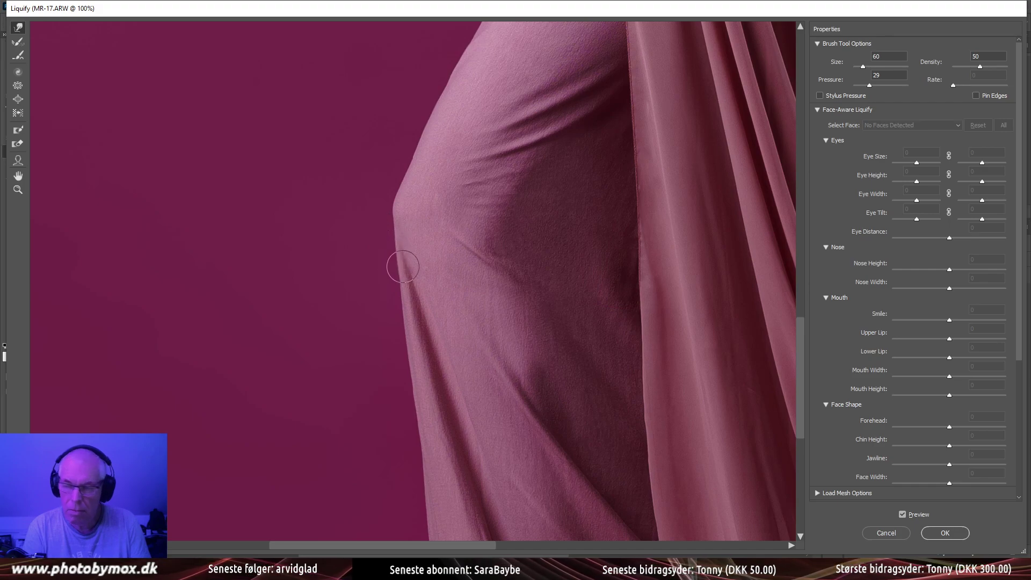
{"action": "left_click", "coordinate": [449, 304], "text": "alt"}
{"action": "left_click", "coordinate": [451, 314], "text": "alt"}
{"action": "left_click", "coordinate": [451, 317], "text": "alt"}
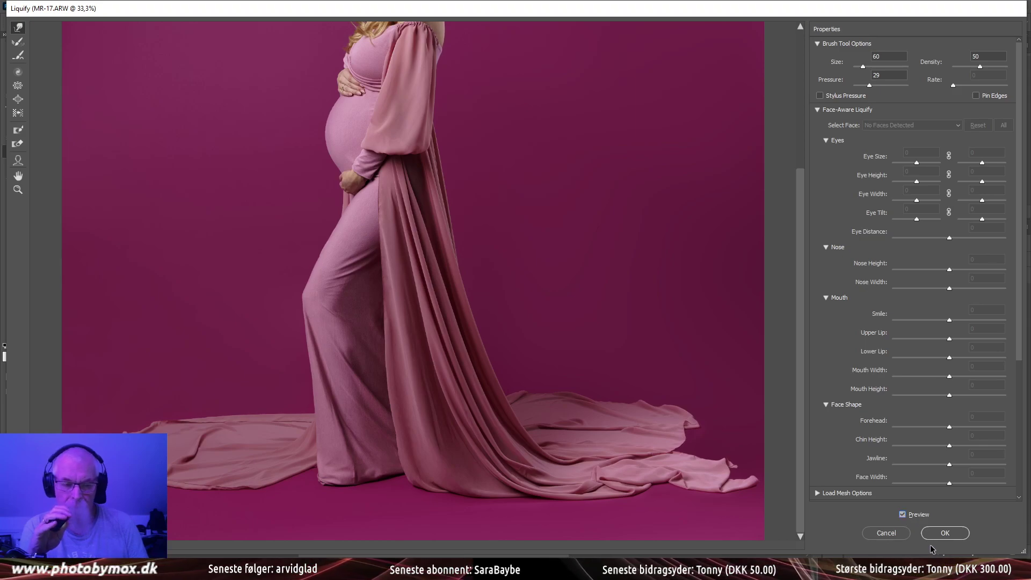
{"action": "left_click", "coordinate": [946, 533]}
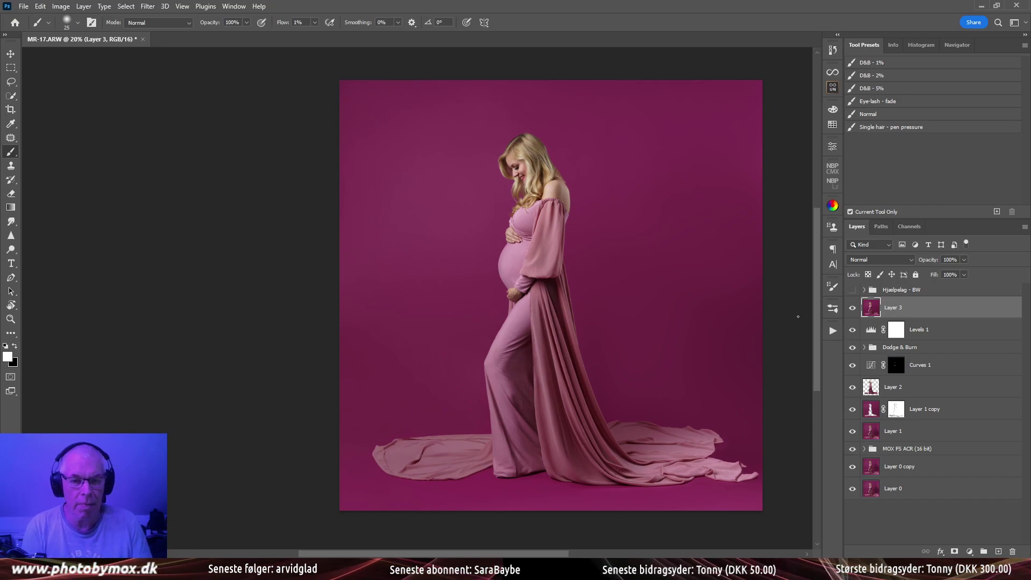
Reopen Liquify on the stamped layer around the head and shoulder, and enlarge the warp brush to size 164
{"action": "left_click_drag", "start_coordinate": [546, 144], "coordinate": [610, 170]}
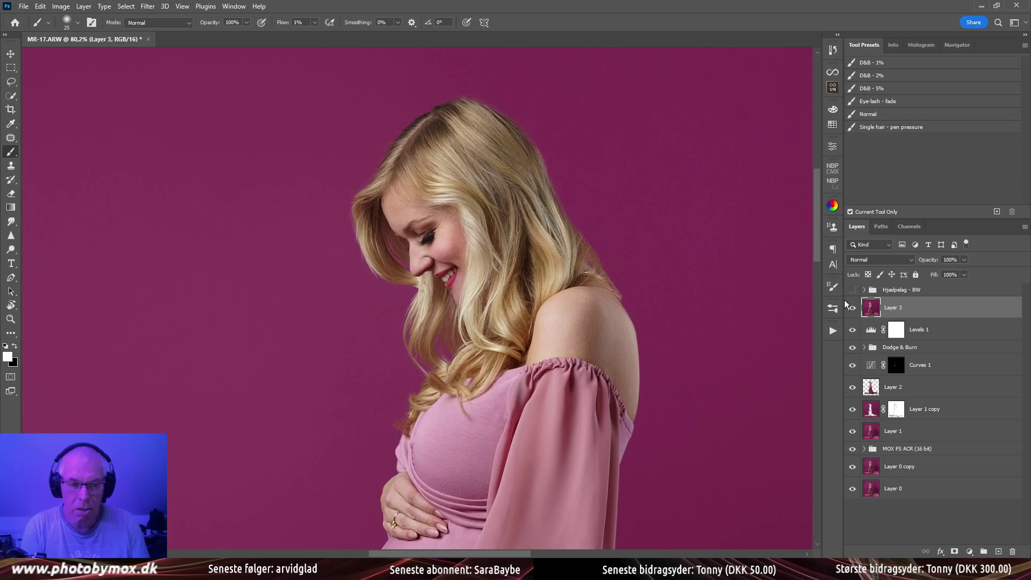
{"action": "key", "text": "ctrl+shift+x"}
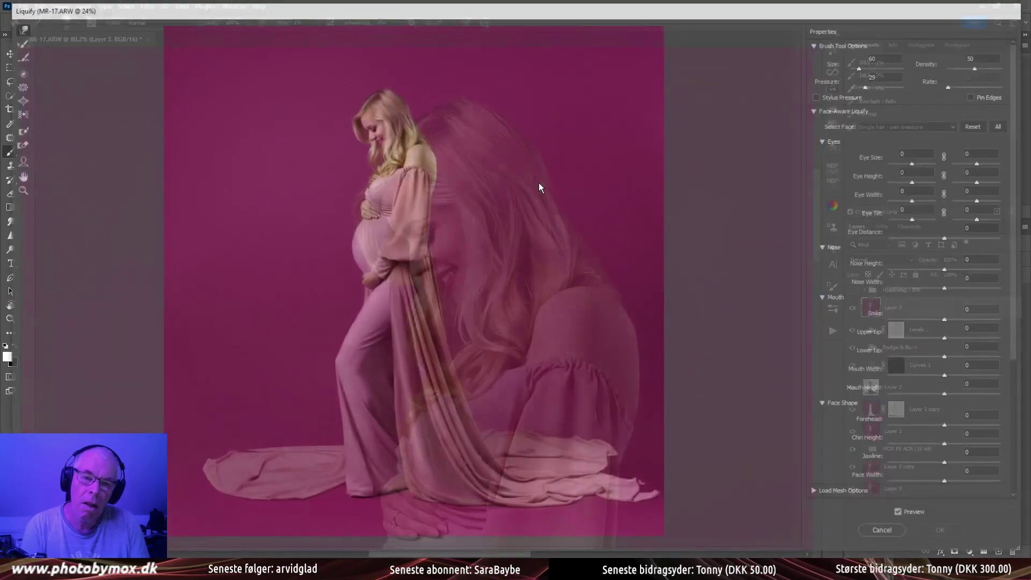
{"action": "left_click", "coordinate": [417, 116]}
{"action": "left_click", "coordinate": [412, 131]}
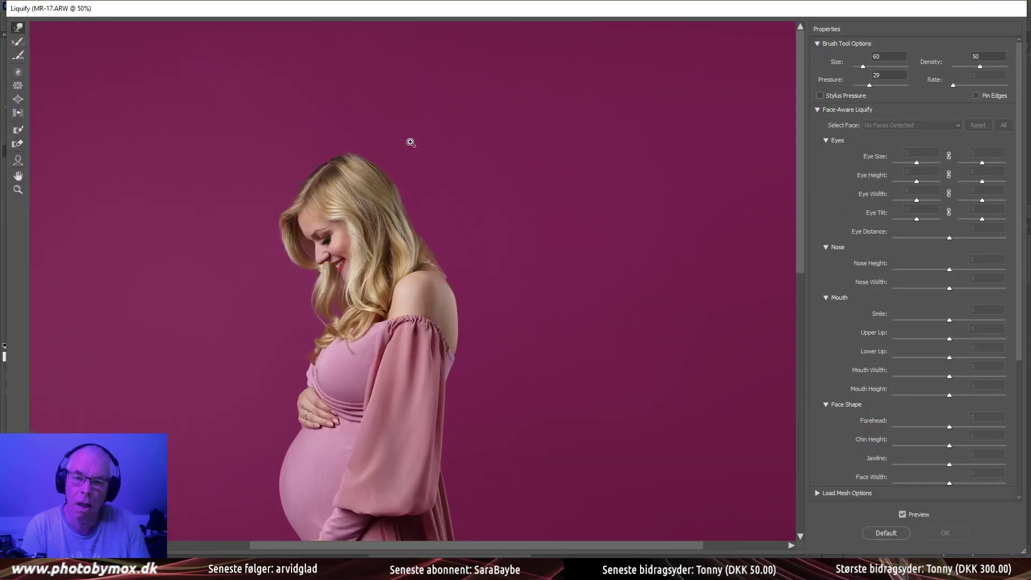
{"action": "left_click", "coordinate": [412, 231]}
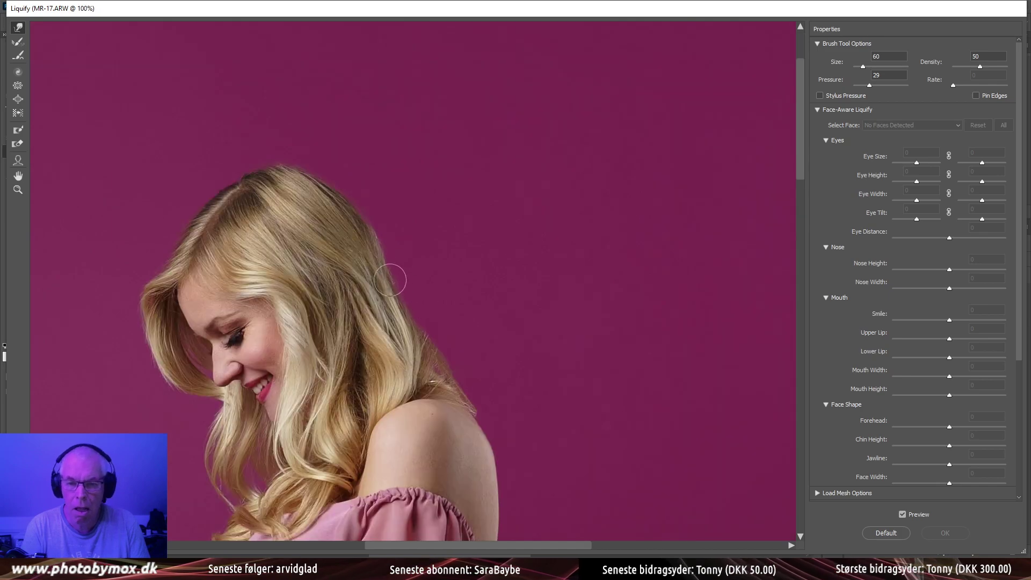
{"action": "left_click_drag", "start_coordinate": [397, 278], "coordinate": [451, 278]}
{"action": "left_click", "coordinate": [430, 273], "text": "alt"}
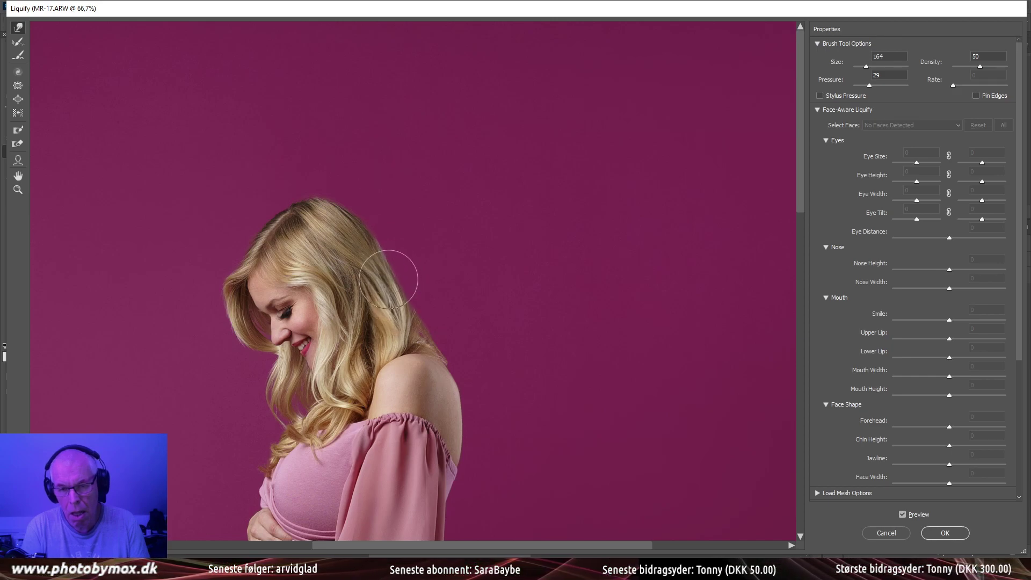
Reshape the hair outline at the back of the head with the warp brush at sizes 122 and 119, and apply Liquify
{"action": "right_click", "coordinate": [387, 254], "text": "alt"}
{"action": "left_click_drag", "start_coordinate": [386, 254], "coordinate": [371, 260]}
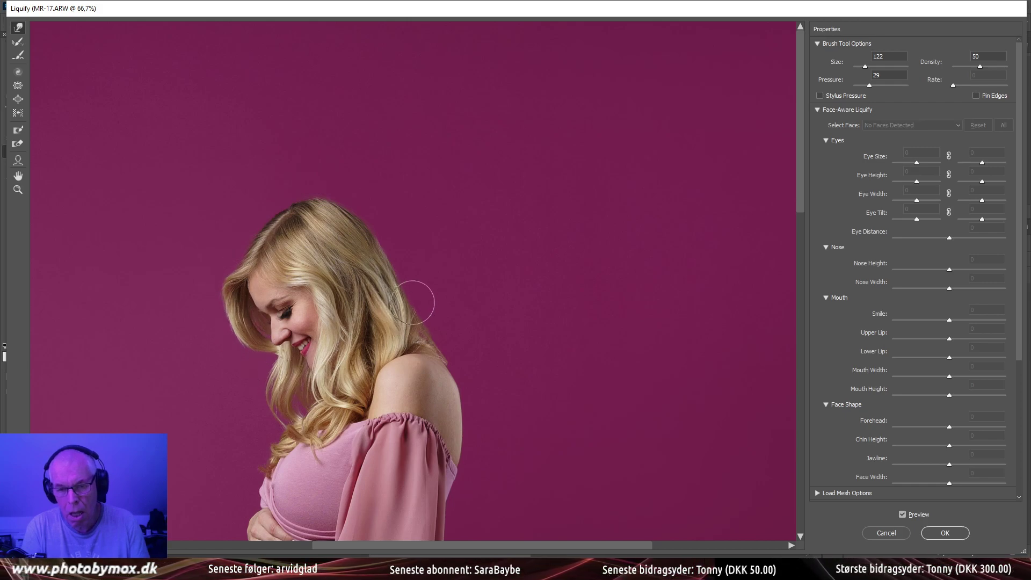
{"action": "key", "text": "alt"}
{"action": "mouse_move", "coordinate": [421, 325]}
{"action": "left_mouse_down", "text": "alt"}
{"action": "mouse_move", "coordinate": [394, 326]}
{"action": "mouse_move", "coordinate": [430, 318]}
{"action": "mouse_move", "coordinate": [444, 331]}
{"action": "left_mouse_up", "text": "alt"}
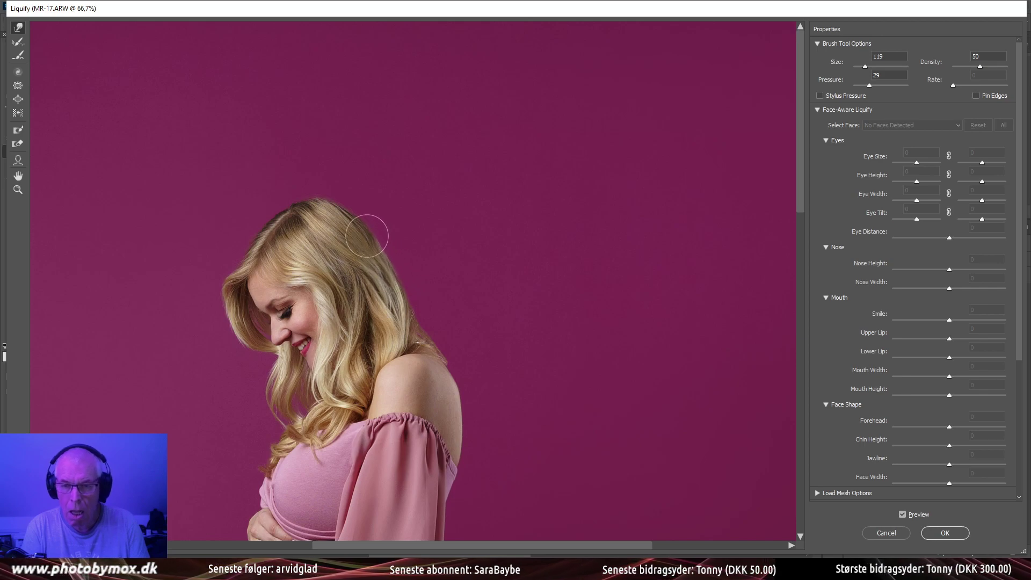
{"action": "left_click", "coordinate": [903, 514]}
{"action": "left_click", "coordinate": [903, 515]}
{"action": "left_click", "coordinate": [939, 532]}
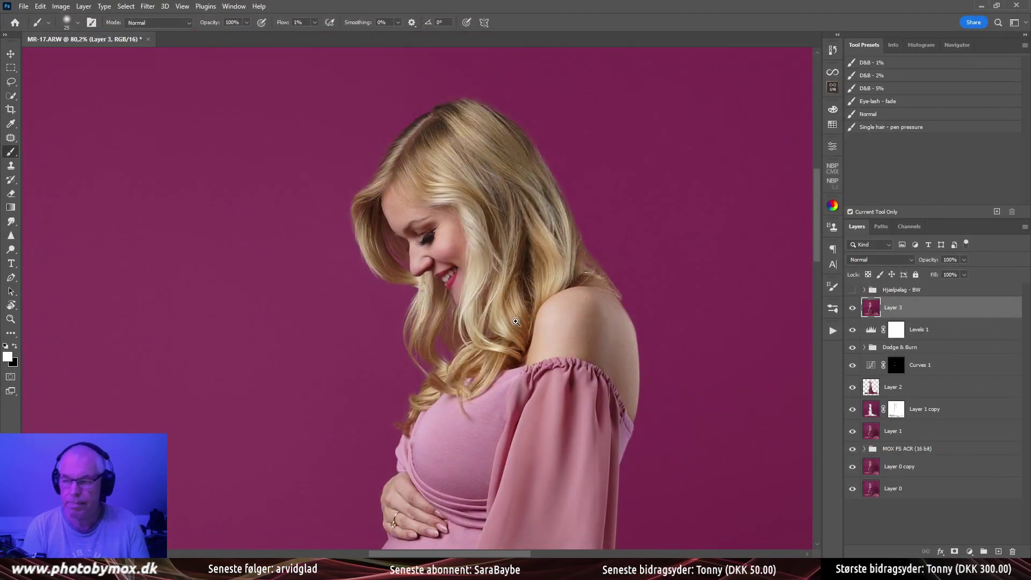
Examine the retouched portrait close up and whole, comparing it with the original bottom layer shown alone
{"action": "left_click_drag", "start_coordinate": [516, 321], "coordinate": [465, 321]}
{"action": "left_click_drag", "start_coordinate": [514, 372], "coordinate": [482, 258]}
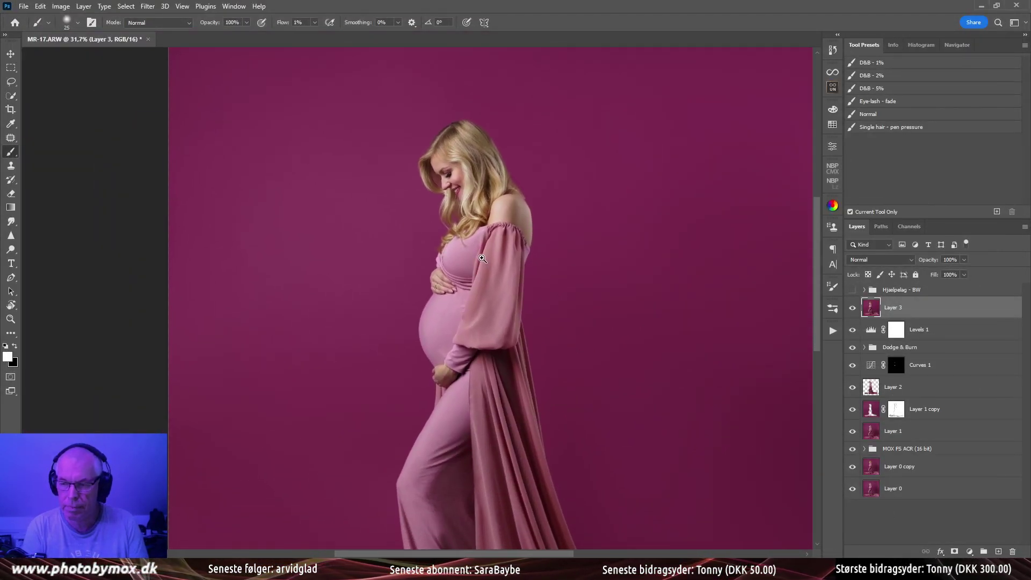
{"action": "left_click_drag", "start_coordinate": [492, 315], "coordinate": [500, 345]}
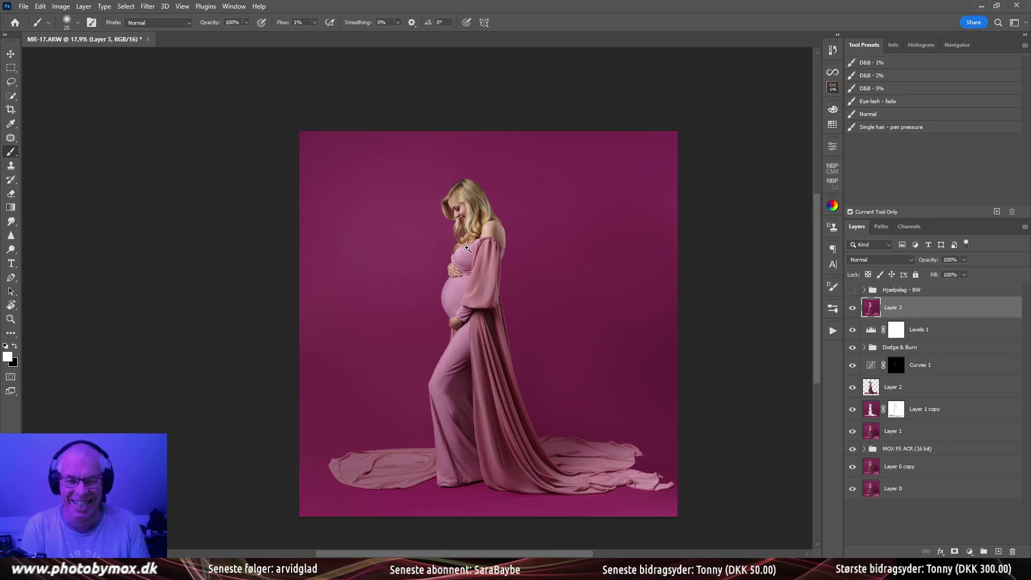
{"action": "left_click_drag", "start_coordinate": [467, 248], "coordinate": [515, 310]}
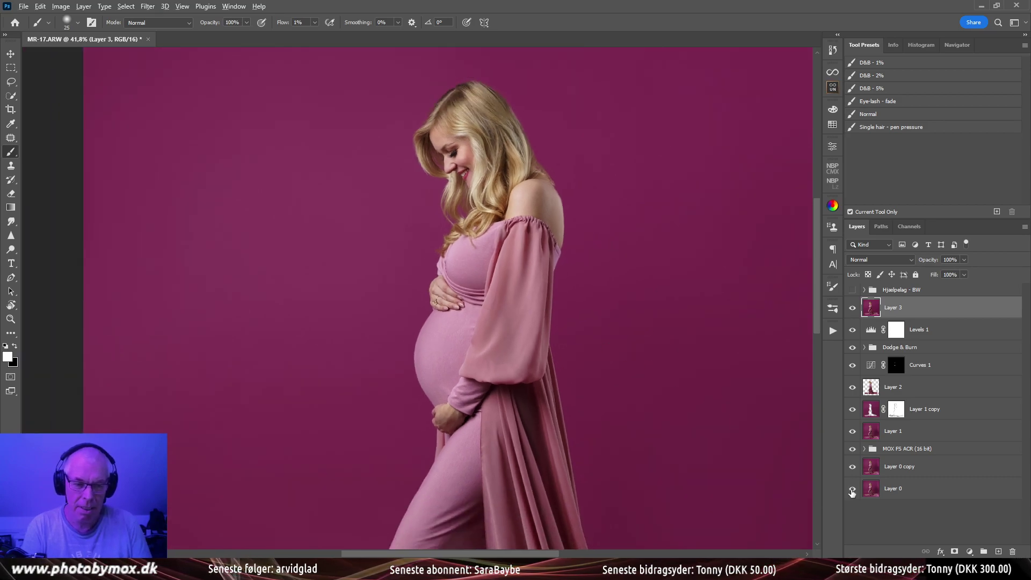
{"action": "left_click", "coordinate": [853, 489], "text": "alt"}
{"action": "left_click", "coordinate": [853, 489], "text": "alt"}
{"action": "left_click", "coordinate": [852, 489], "text": "alt"}
{"action": "left_click", "coordinate": [852, 489], "text": "alt"}
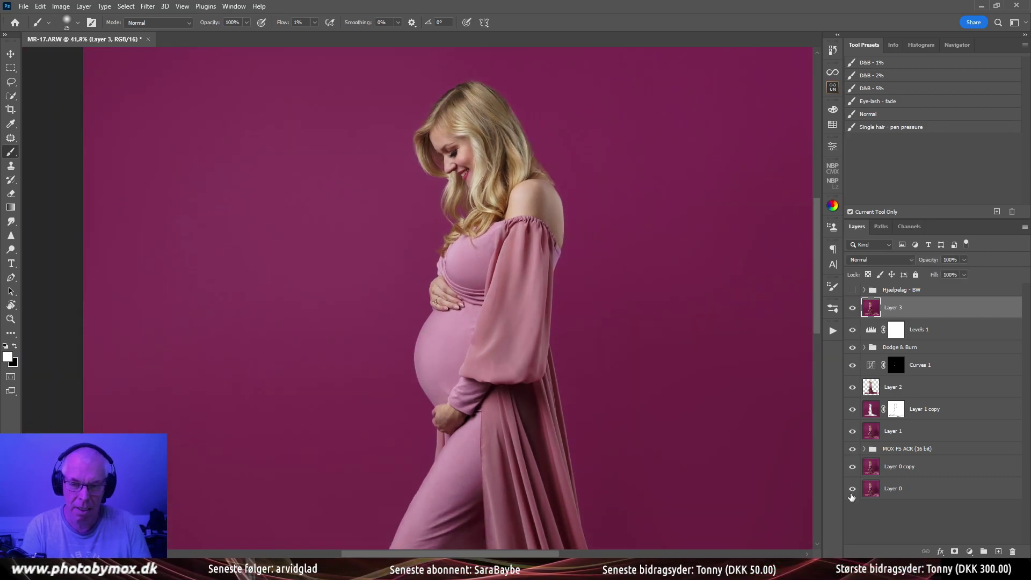
{"action": "left_click_drag", "start_coordinate": [610, 421], "coordinate": [564, 361]}
{"action": "left_click_drag", "start_coordinate": [572, 228], "coordinate": [595, 249]}
{"action": "left_click_drag", "start_coordinate": [589, 310], "coordinate": [564, 312]}
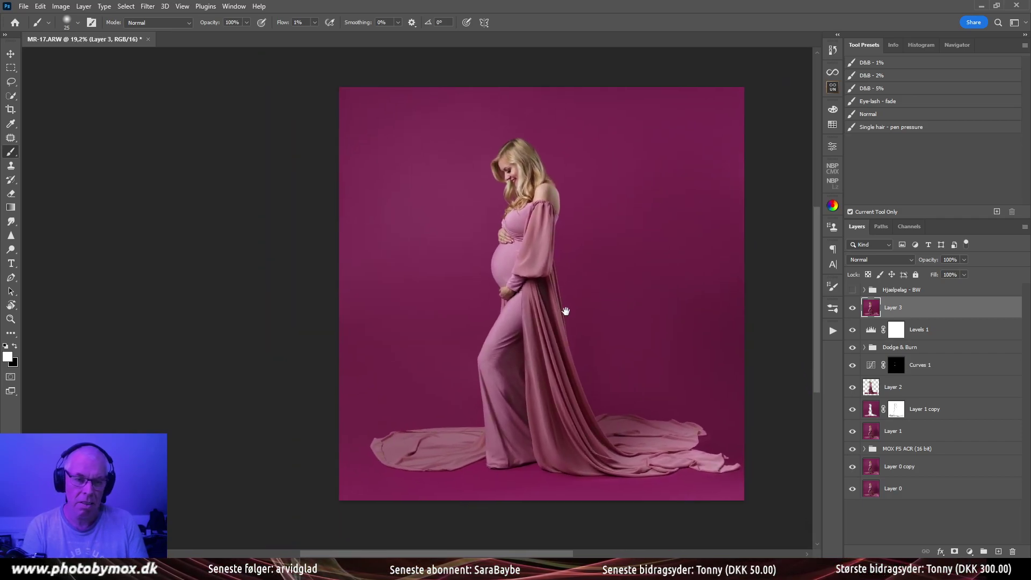
Duplicate the liquified layer and save the document
{"action": "key", "text": "ctrl+j"}
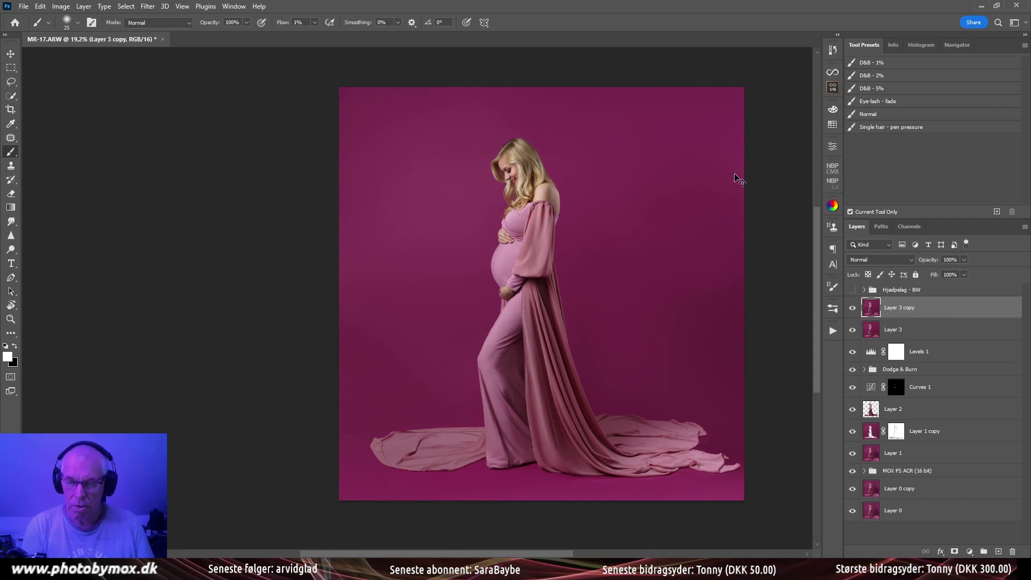
{"action": "key", "text": "ctrl+s"}
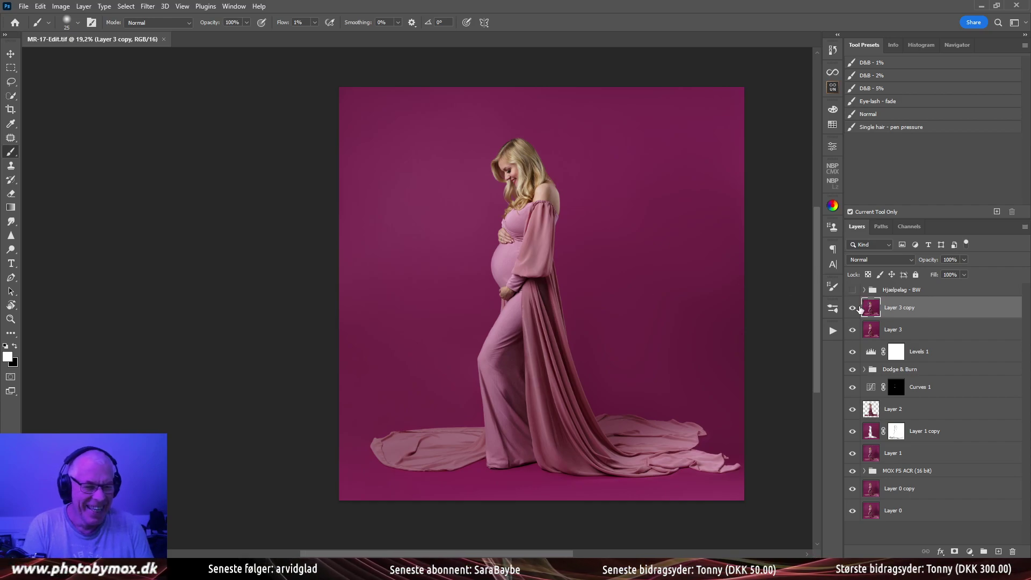
Examine the saved portrait's upper body up close and the overall composition of the full frame
{"action": "scroll", "coordinate": [587, 343], "scroll_direction": "down", "scroll_amount": 2}
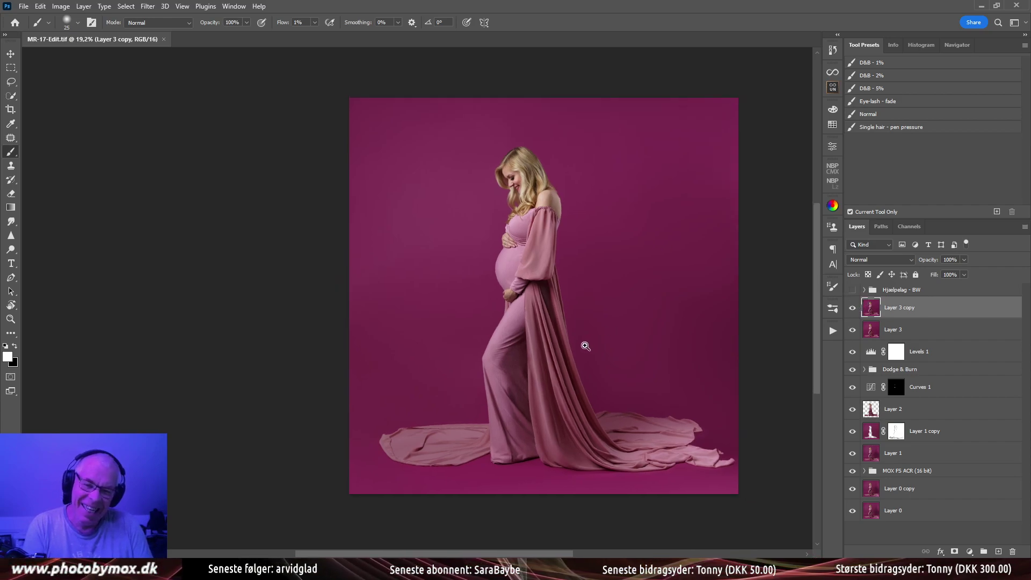
{"action": "scroll", "coordinate": [589, 350], "scroll_direction": "up", "scroll_amount": 3}
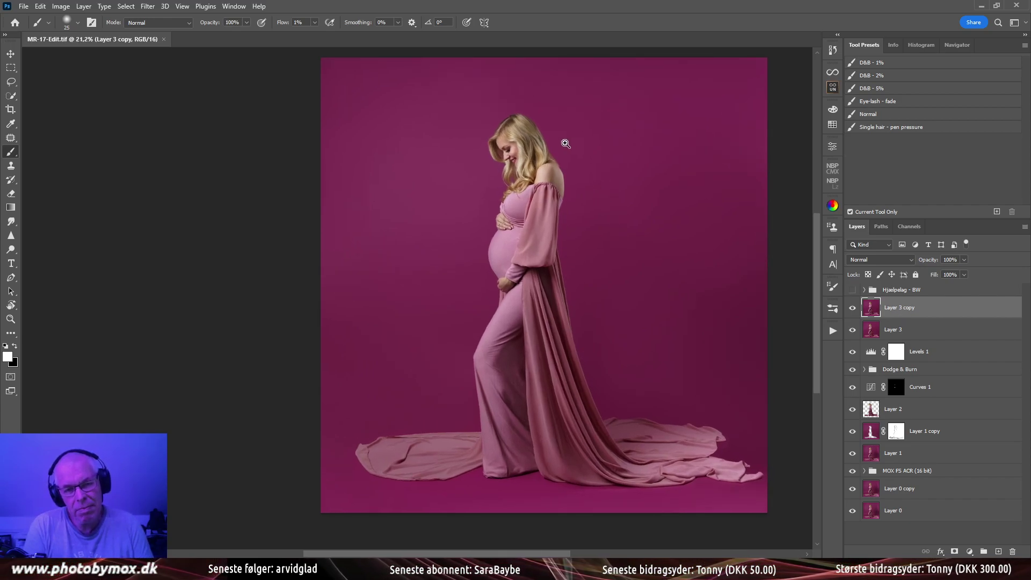
{"action": "scroll", "coordinate": [566, 144], "scroll_direction": "up", "scroll_amount": 4}
{"action": "scroll", "coordinate": [600, 259], "scroll_direction": "down", "scroll_amount": 4}
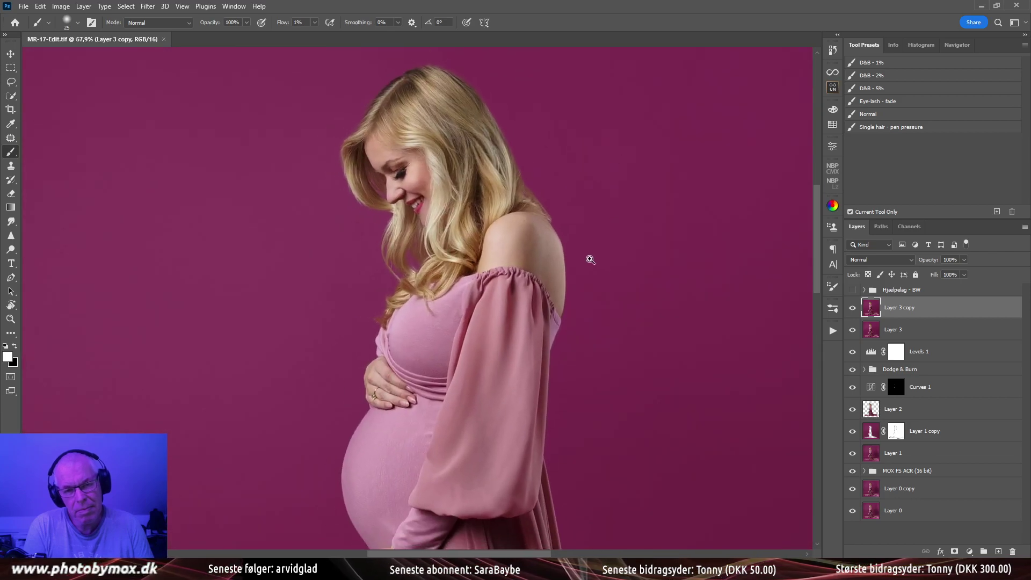
{"action": "scroll", "coordinate": [545, 276], "scroll_direction": "down", "scroll_amount": 3}
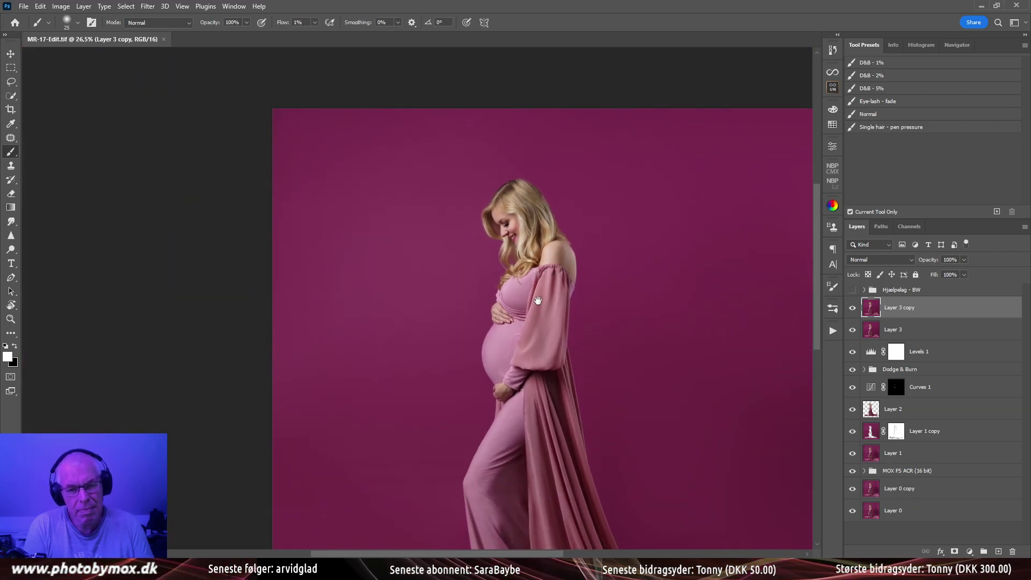
{"action": "scroll", "coordinate": [540, 323], "scroll_direction": "down", "scroll_amount": 2}
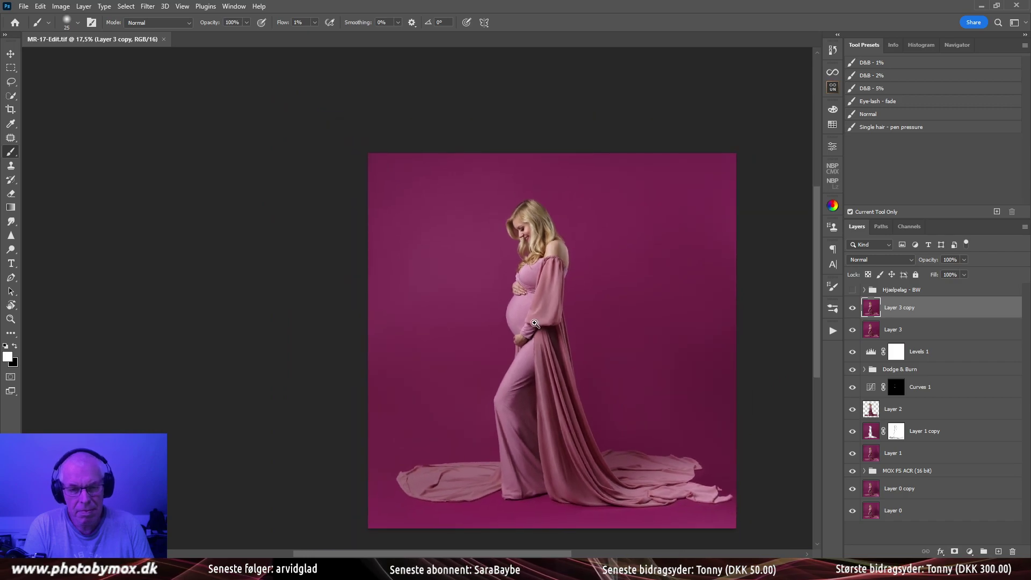
{"action": "left_click_drag", "start_coordinate": [530, 329], "coordinate": [517, 316]}
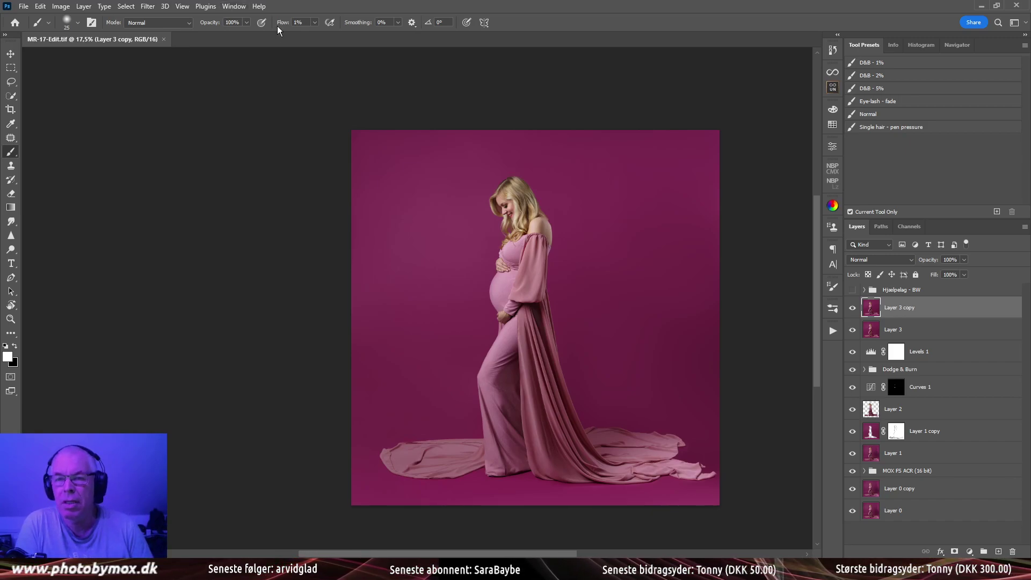
Set up an 18 x 24 cm portrait crop and shift the picture to the right so the dress's front train fits inside
{"action": "left_click", "coordinate": [11, 110]}
{"action": "left_click", "coordinate": [102, 24]}
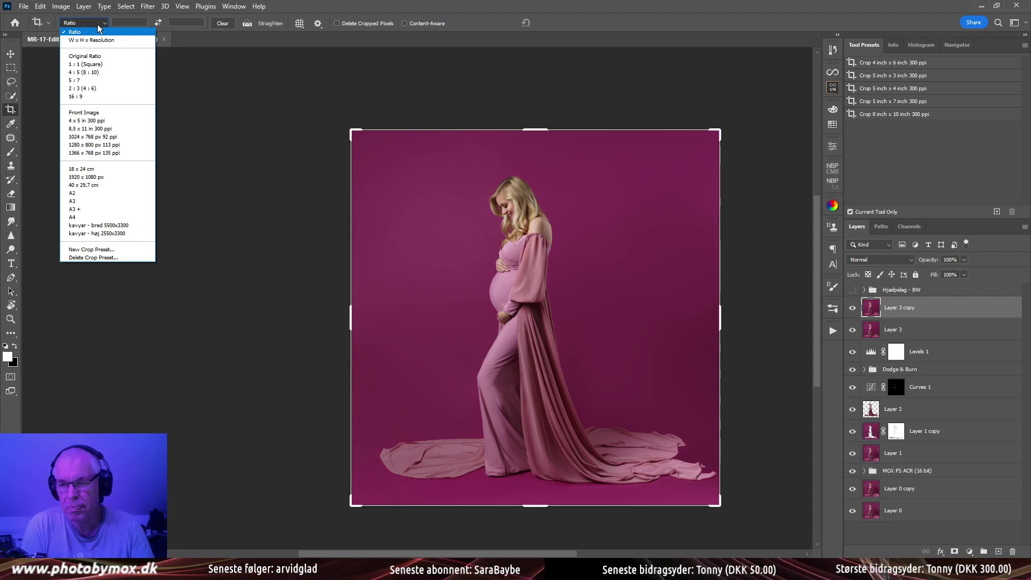
{"action": "left_click", "coordinate": [81, 169]}
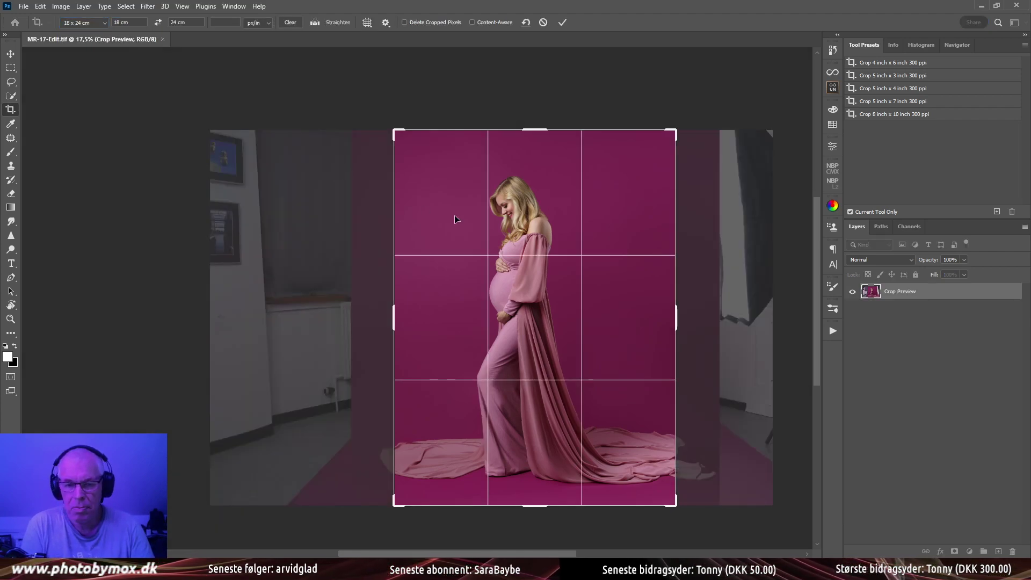
{"action": "left_click", "coordinate": [495, 224]}
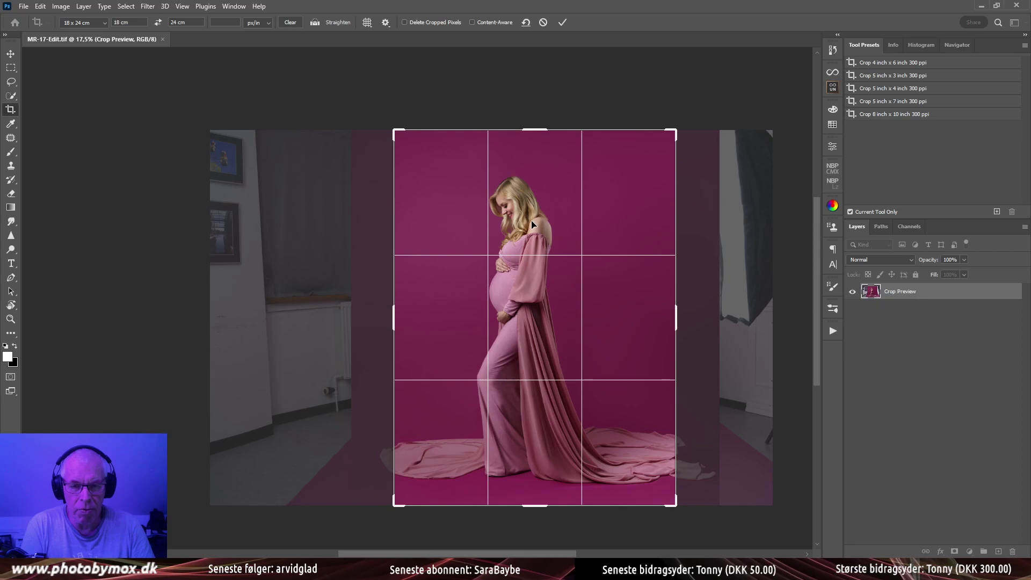
{"action": "left_click_drag", "start_coordinate": [532, 224], "coordinate": [564, 224]}
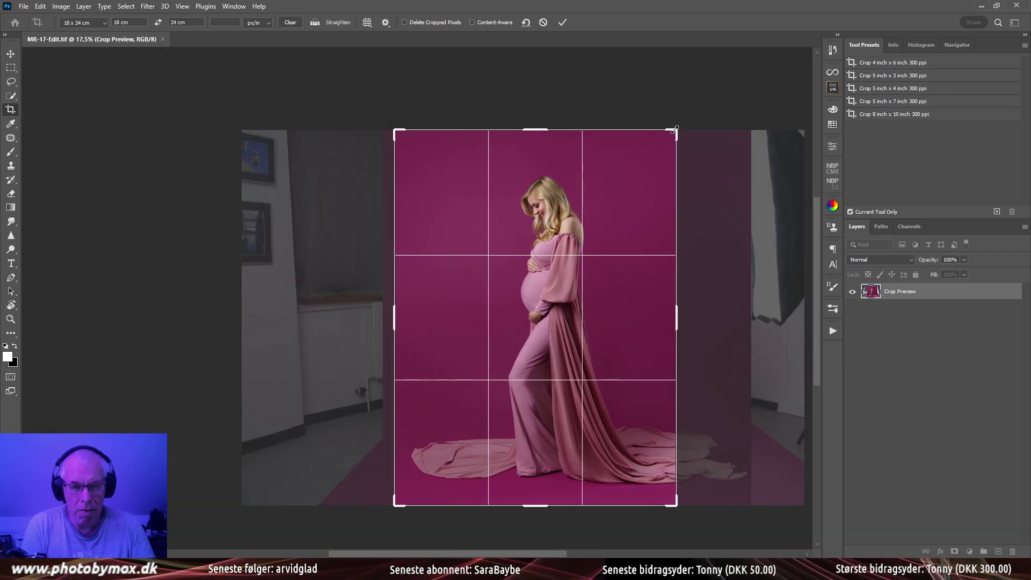
Tighten the crop frame to about 2817 x 3756 px and nudge the picture slightly left within it
{"action": "left_click_drag", "start_coordinate": [672, 126], "coordinate": [665, 134]}
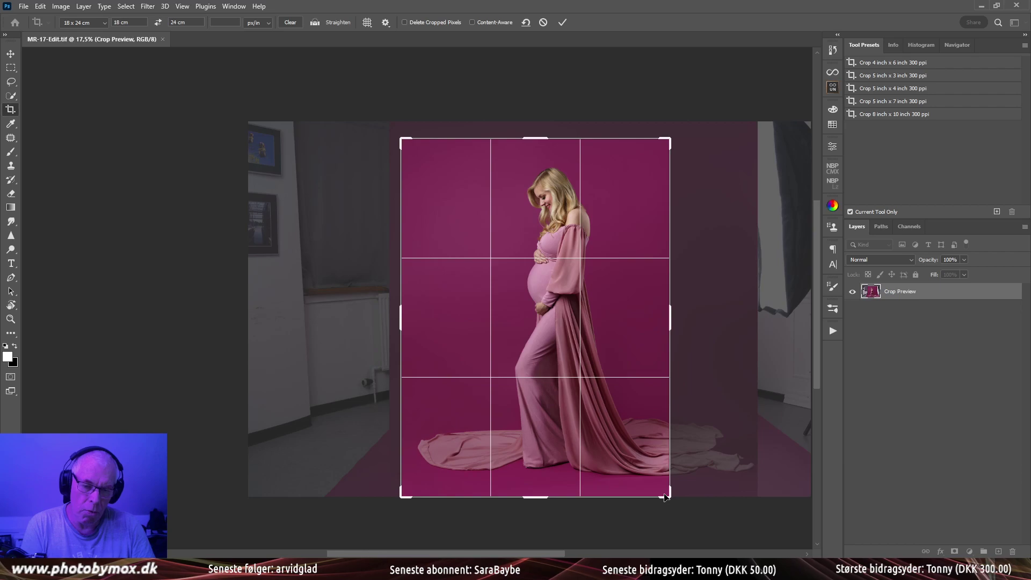
{"action": "left_click_drag", "start_coordinate": [666, 495], "coordinate": [665, 492]}
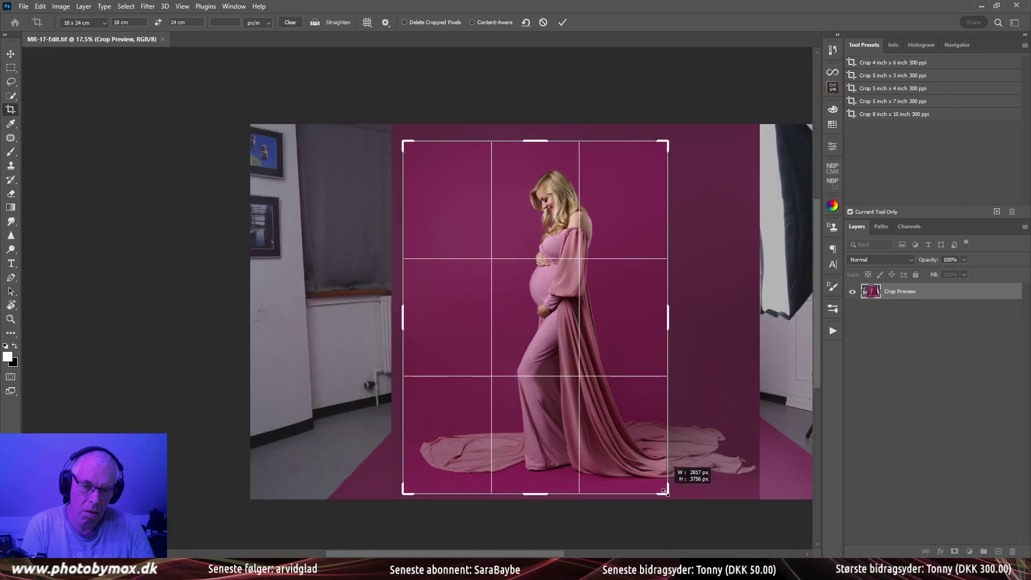
{"action": "left_click_drag", "start_coordinate": [664, 490], "coordinate": [664, 490]}
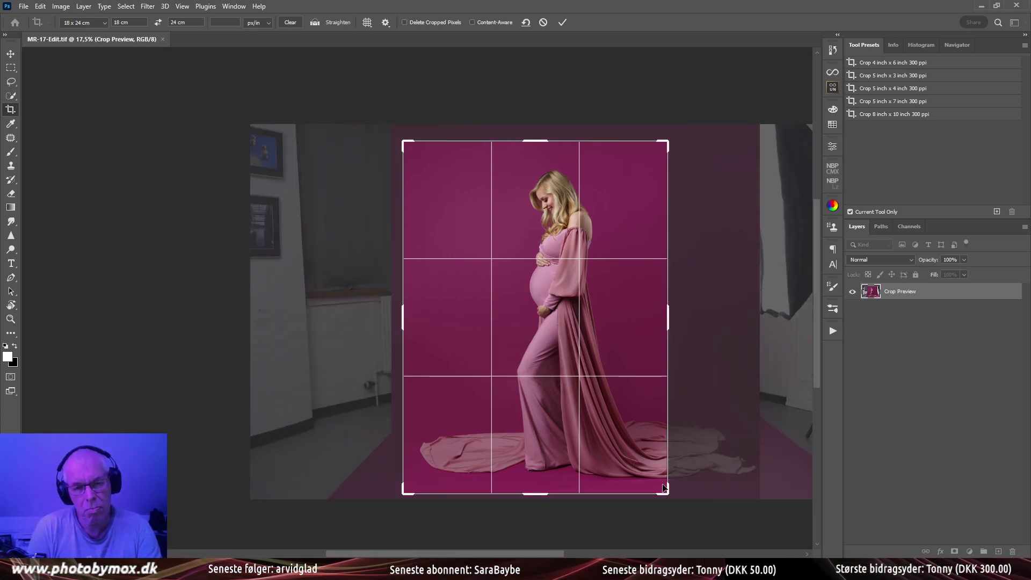
{"action": "key", "text": "Left"}
{"action": "key", "text": "Left"}
{"action": "key", "text": "Left"}
{"action": "key", "text": "Left"}
{"action": "key", "text": "Left"}
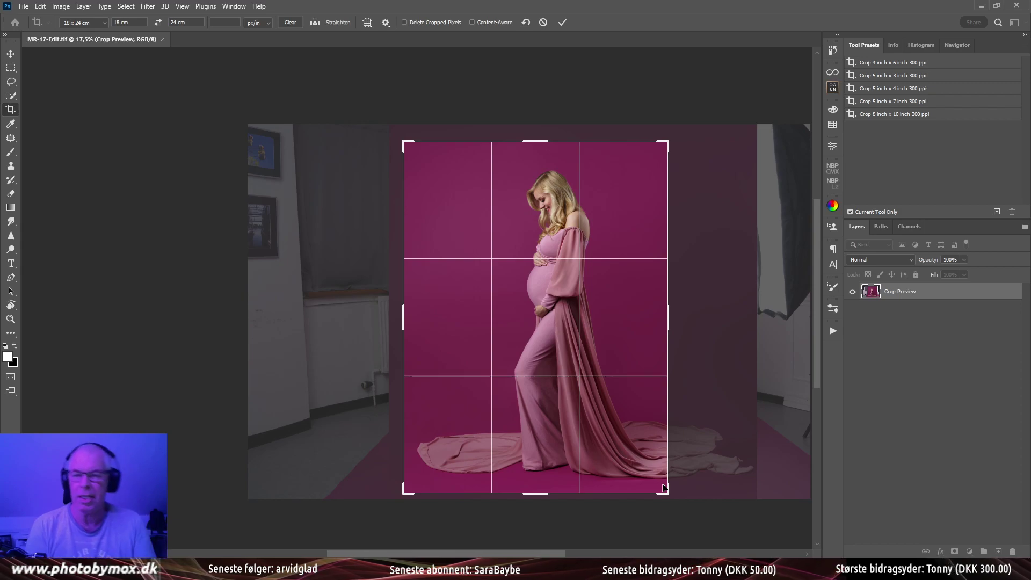
Change the crop ratio to 4 : 5 (8 : 10), reposition and tighten the frame around the woman, and apply the crop
{"action": "left_click", "coordinate": [86, 23]}
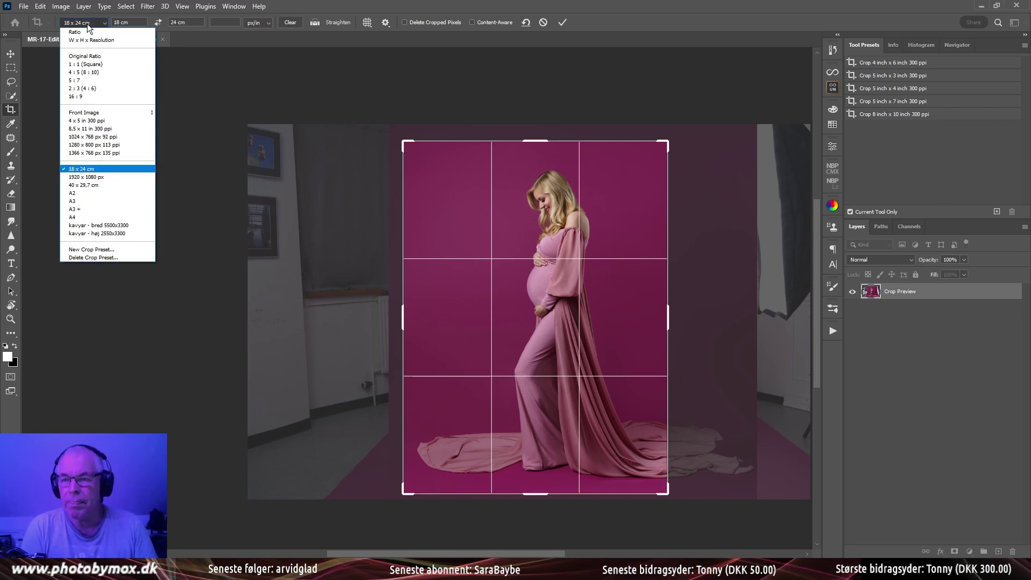
{"action": "left_click", "coordinate": [84, 72]}
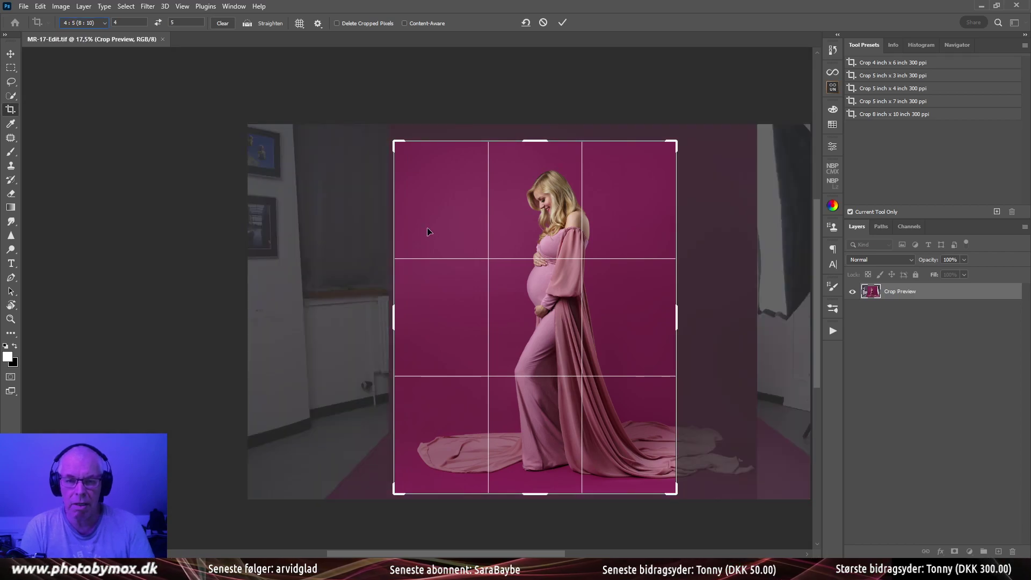
{"action": "key", "text": "Up"}
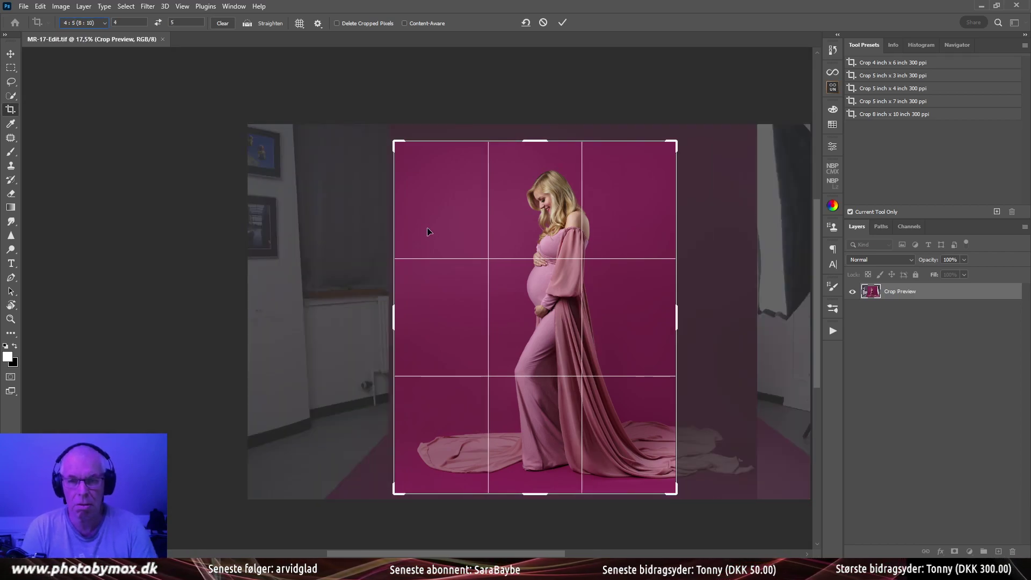
{"action": "left_click_drag", "start_coordinate": [482, 282], "coordinate": [474, 288]}
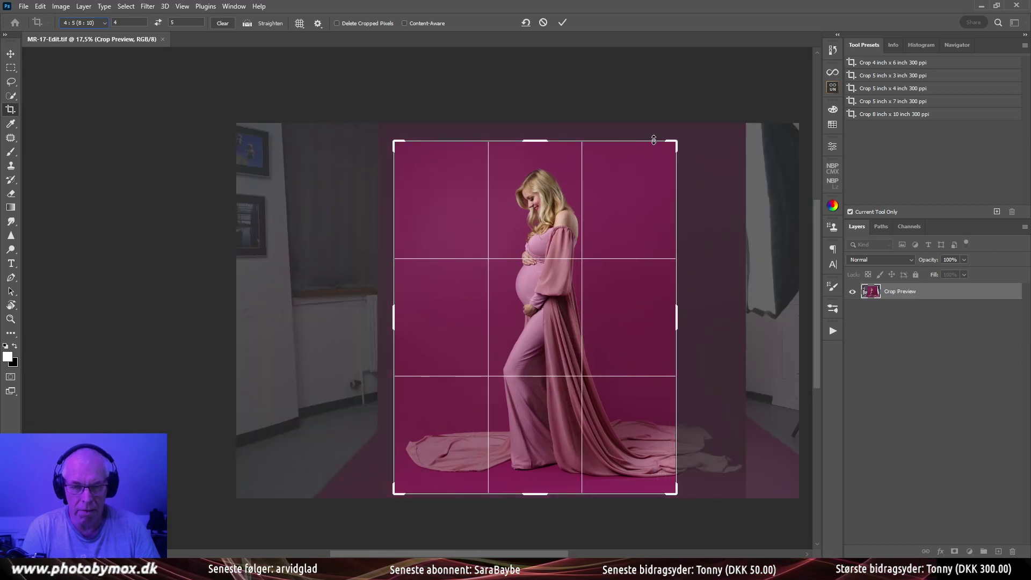
{"action": "left_click_drag", "start_coordinate": [677, 143], "coordinate": [671, 148]}
{"action": "left_click_drag", "start_coordinate": [603, 398], "coordinate": [605, 407]}
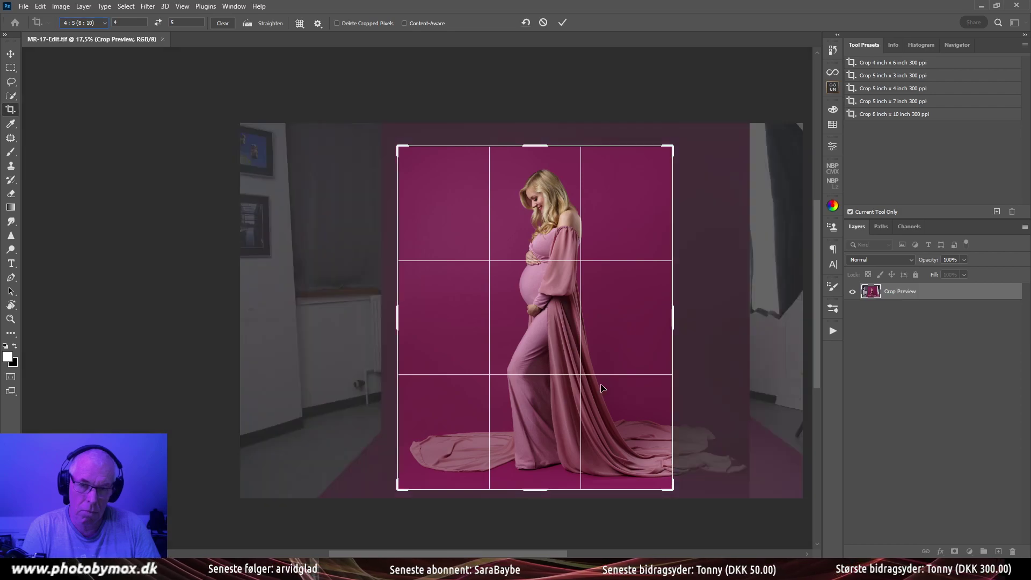
{"action": "left_click", "coordinate": [561, 23]}
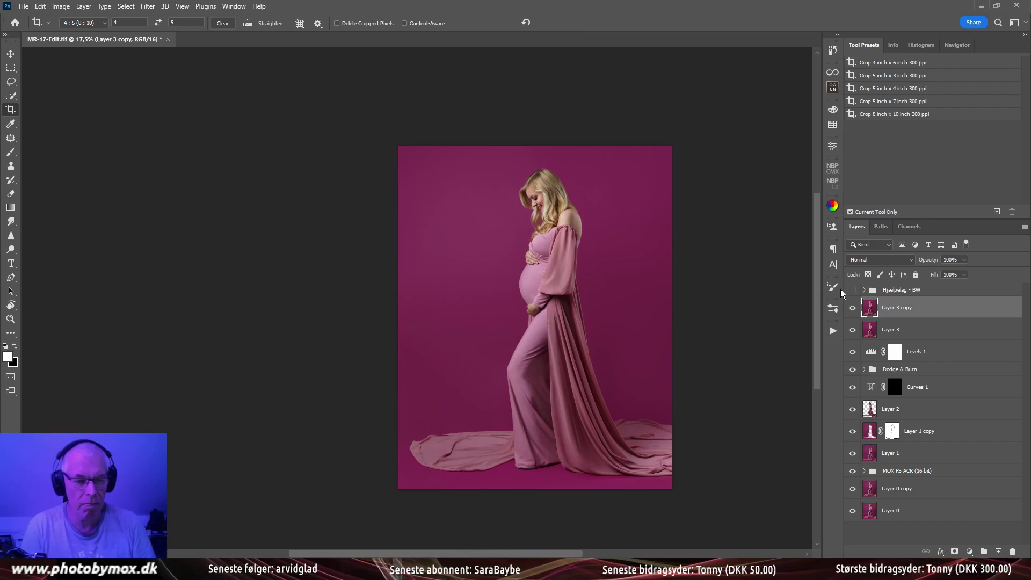
Convert Layer 3 copy to a smart object and open it in the Camera Raw Filter
{"action": "right_click", "coordinate": [953, 309]}
{"action": "left_click", "coordinate": [884, 249]}
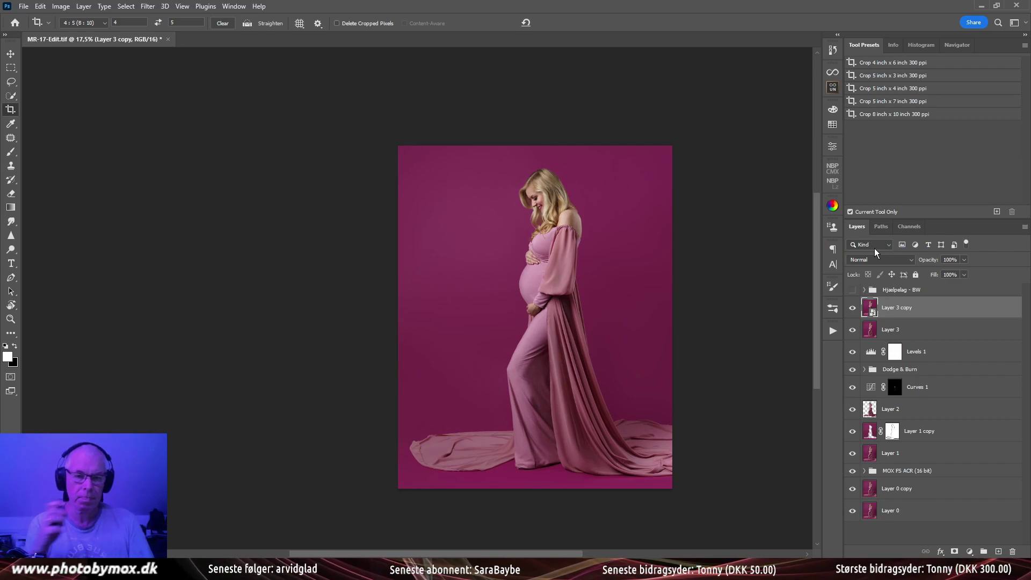
{"action": "left_click", "coordinate": [143, 9]}
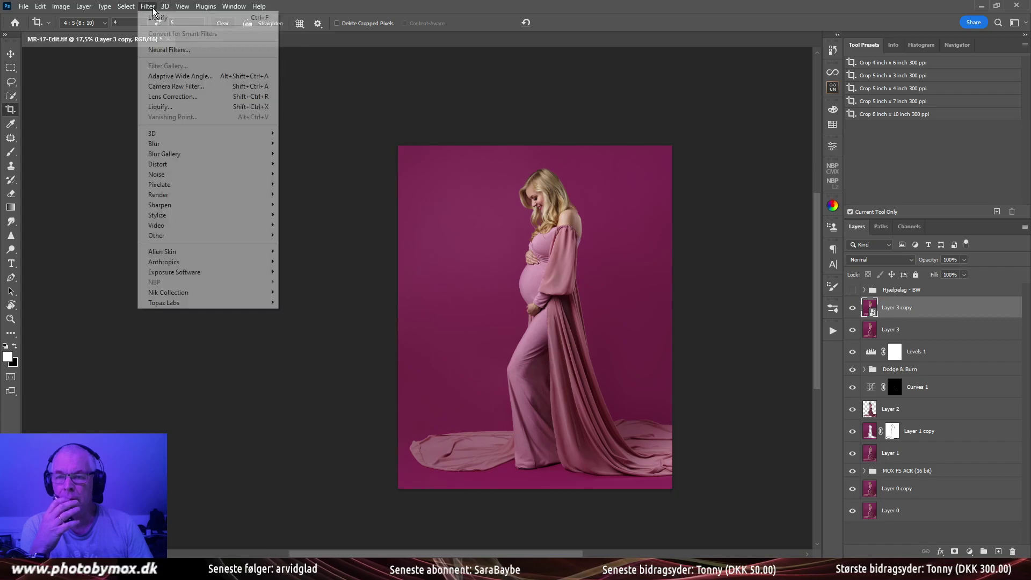
{"action": "left_click", "coordinate": [177, 87]}
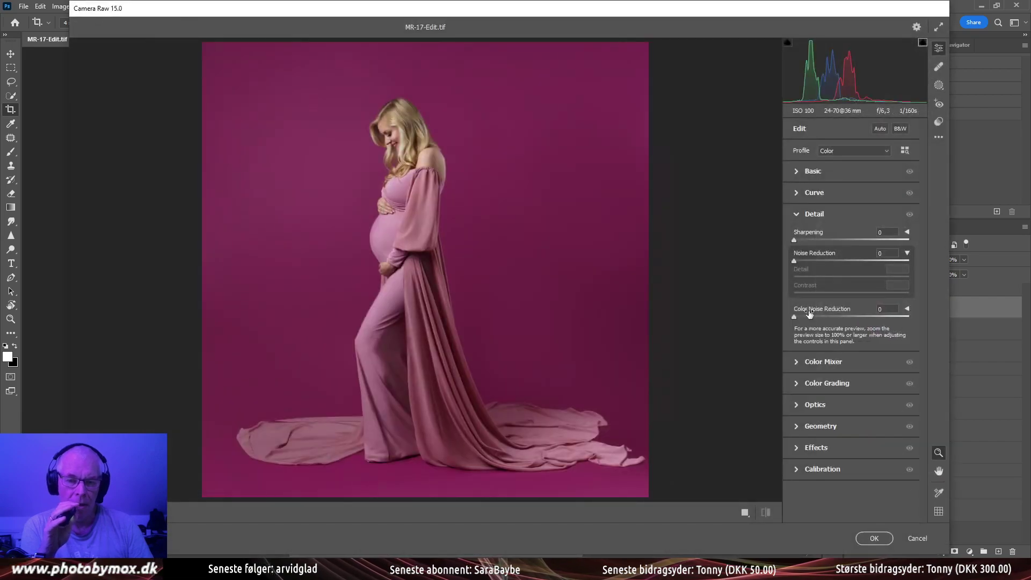
Create a tall radial gradient mask around the woman and invert it to affect the surrounding background
{"action": "left_click", "coordinate": [940, 85]}
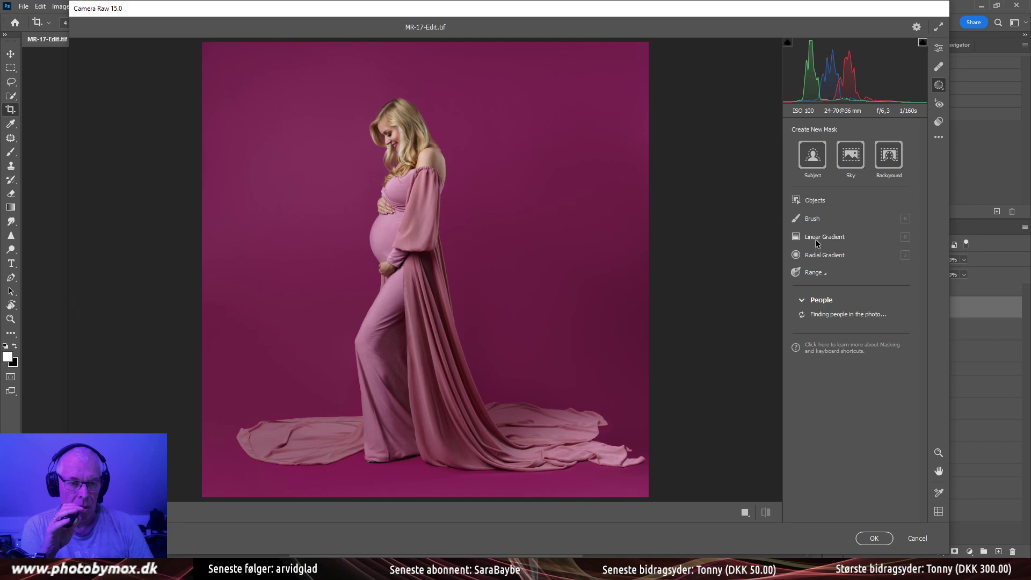
{"action": "left_click", "coordinate": [816, 255]}
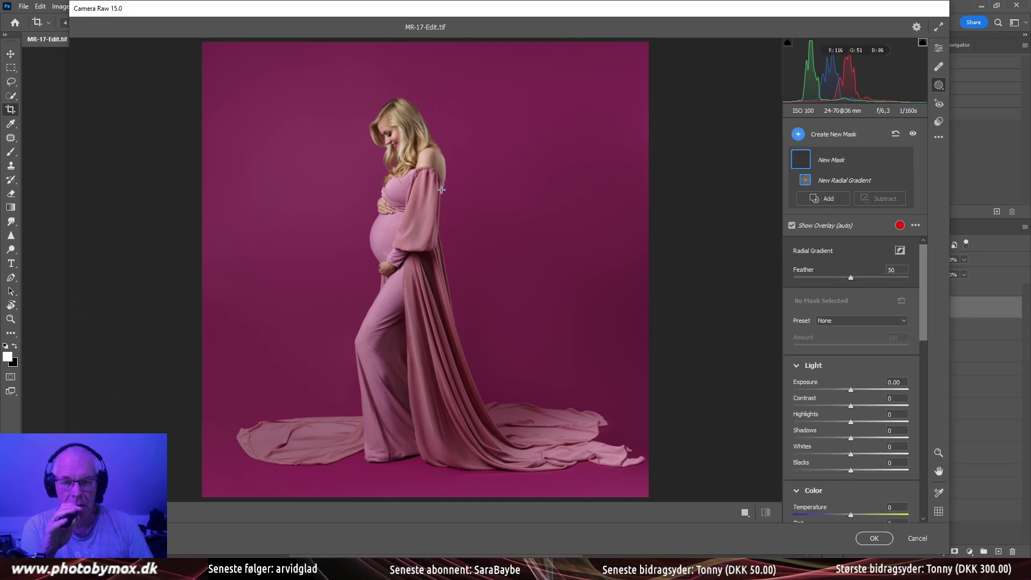
{"action": "left_click_drag", "start_coordinate": [401, 154], "coordinate": [491, 349]}
{"action": "left_click_drag", "start_coordinate": [442, 259], "coordinate": [461, 341]}
{"action": "left_click_drag", "start_coordinate": [548, 238], "coordinate": [548, 236]}
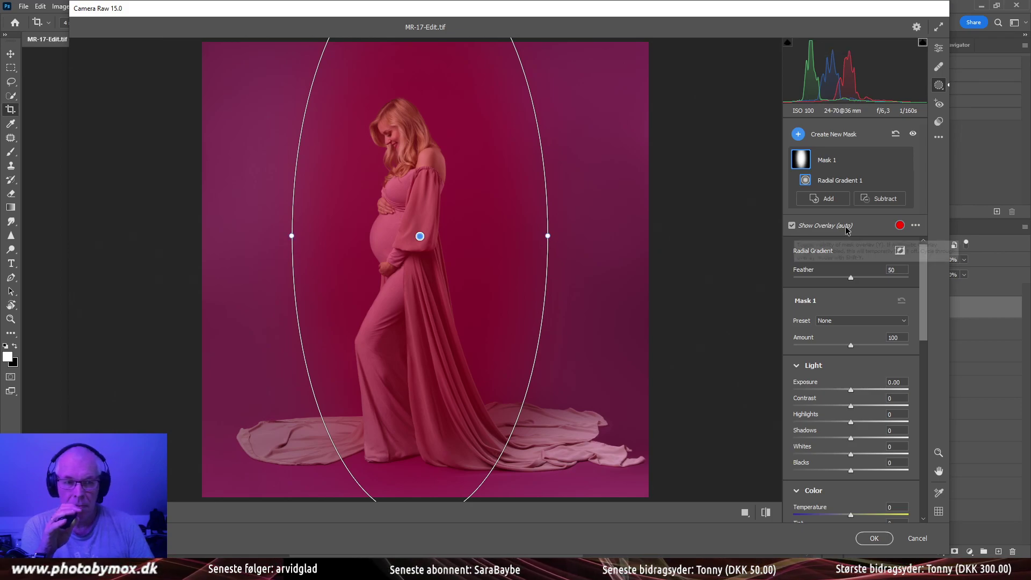
{"action": "left_click", "coordinate": [900, 250]}
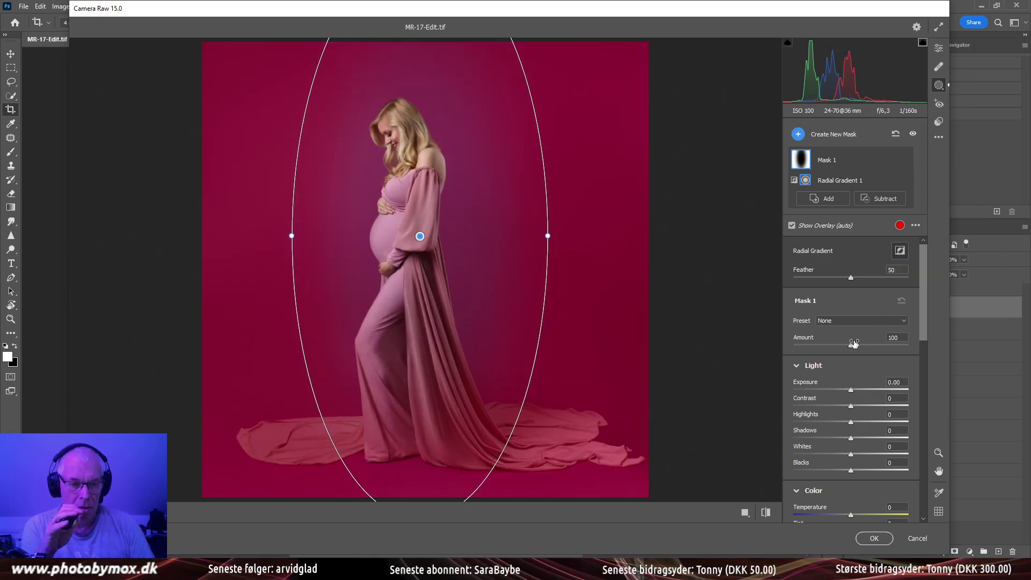
Darken the background mask to exposure -0.45, then widen its ellipse and move it down and to the left
{"action": "left_click_drag", "start_coordinate": [851, 390], "coordinate": [845, 390]}
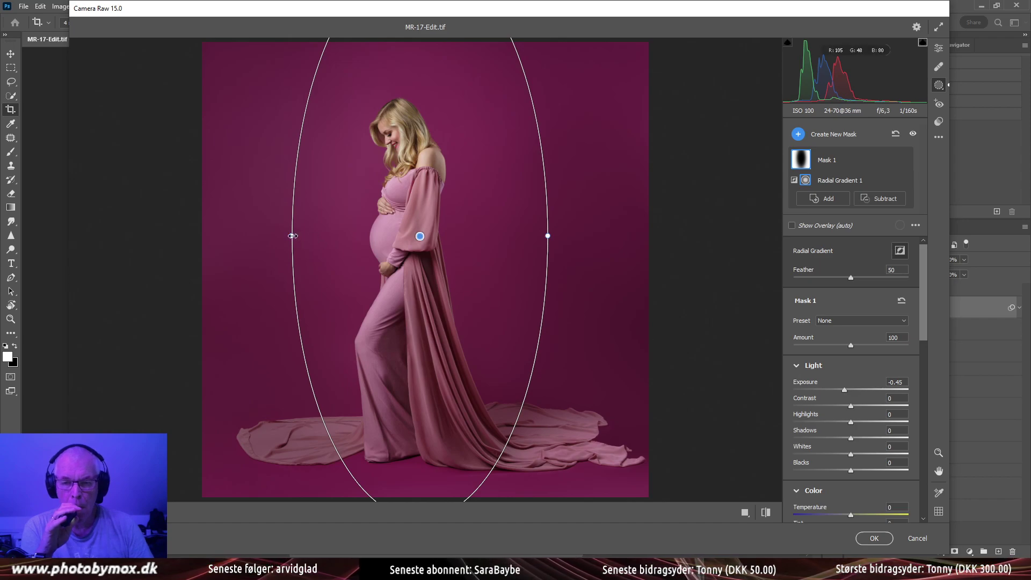
{"action": "left_click_drag", "start_coordinate": [292, 235], "coordinate": [280, 235]}
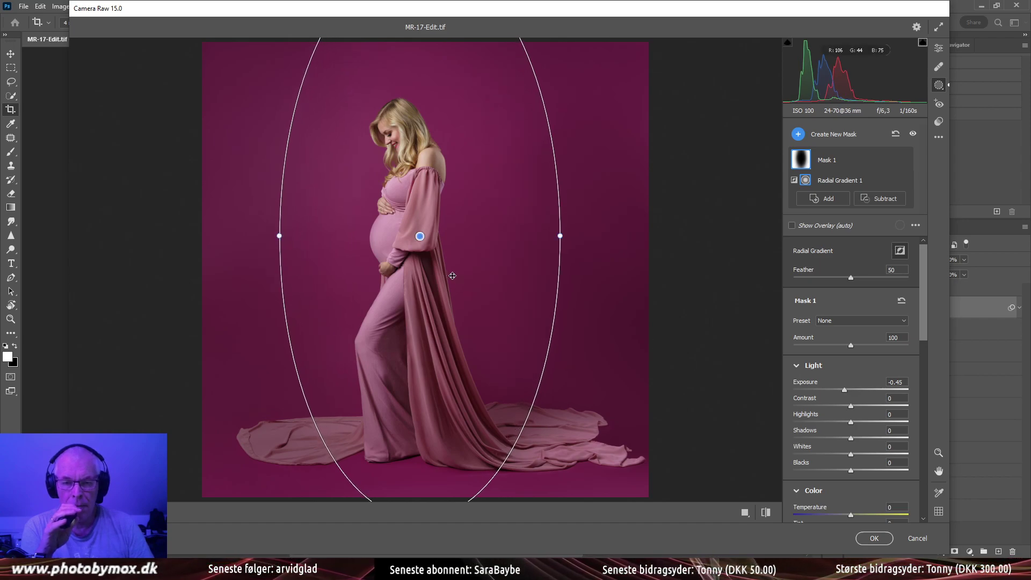
{"action": "left_click_drag", "start_coordinate": [453, 276], "coordinate": [437, 301]}
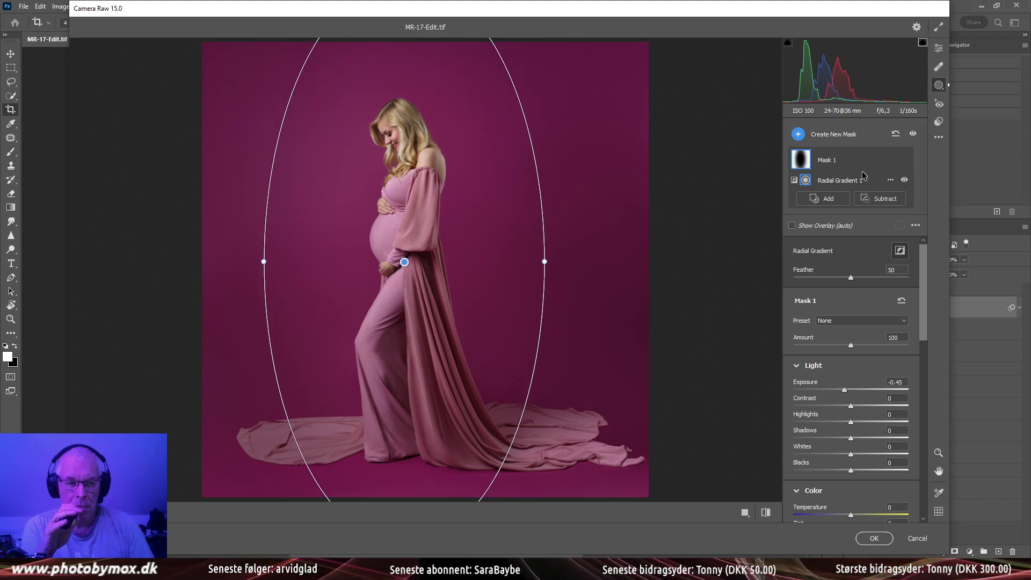
Duplicate and invert Mask 1, set the copy's exposure to +0.10, and apply the Camera Raw filter
{"action": "left_click", "coordinate": [891, 159]}
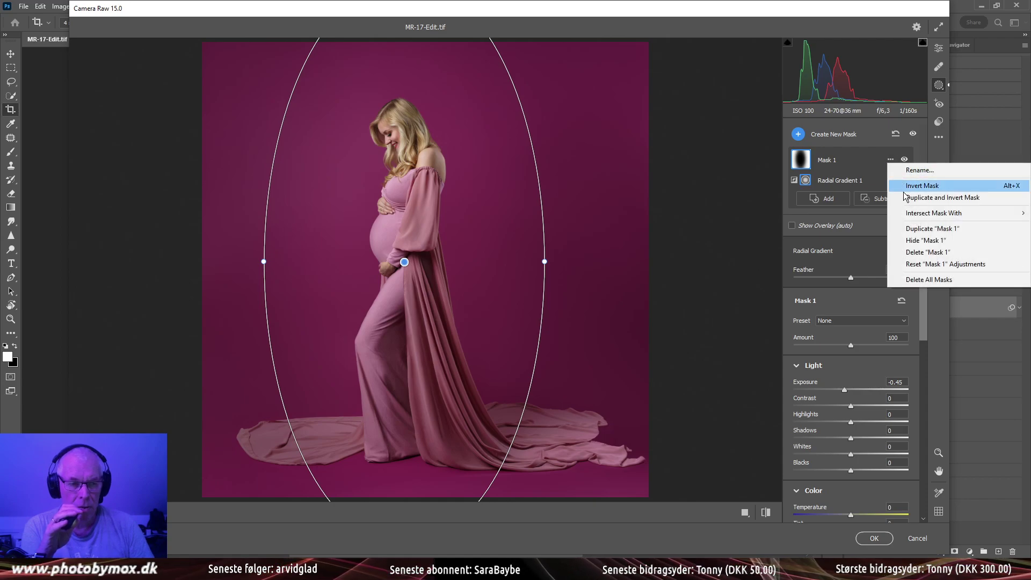
{"action": "left_click", "coordinate": [925, 198]}
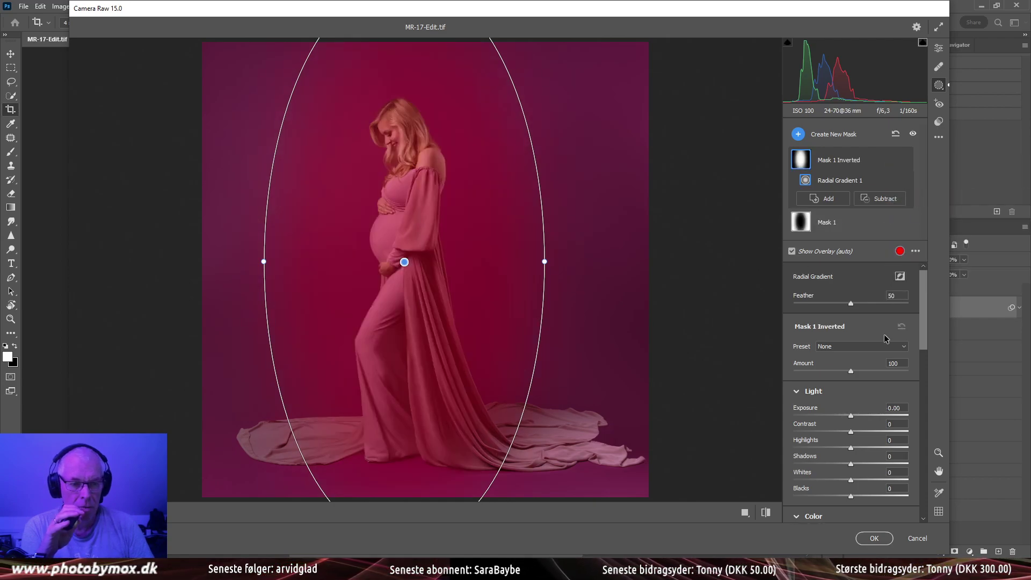
{"action": "left_click_drag", "start_coordinate": [852, 418], "coordinate": [852, 417]}
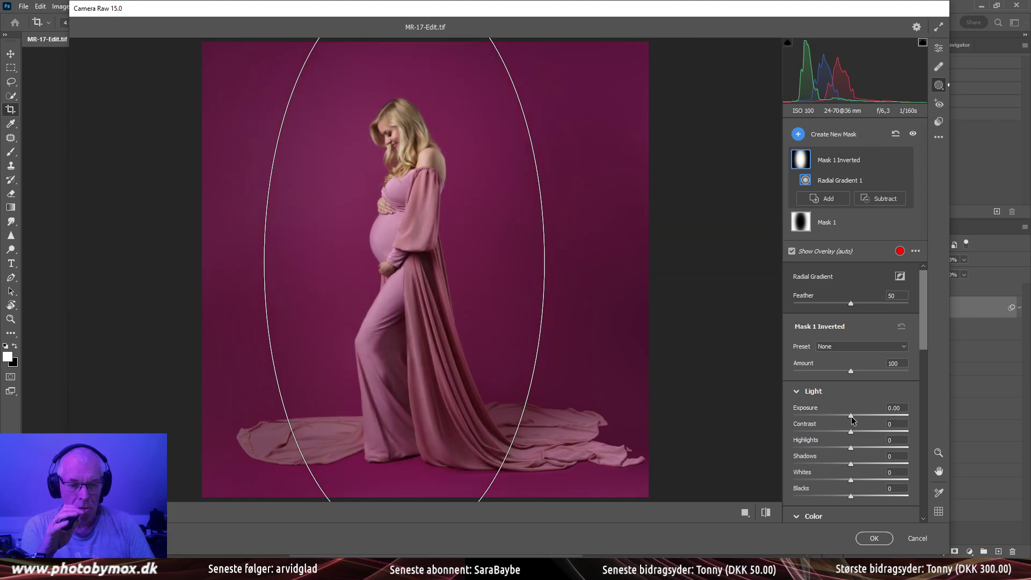
{"action": "left_click", "coordinate": [854, 419]}
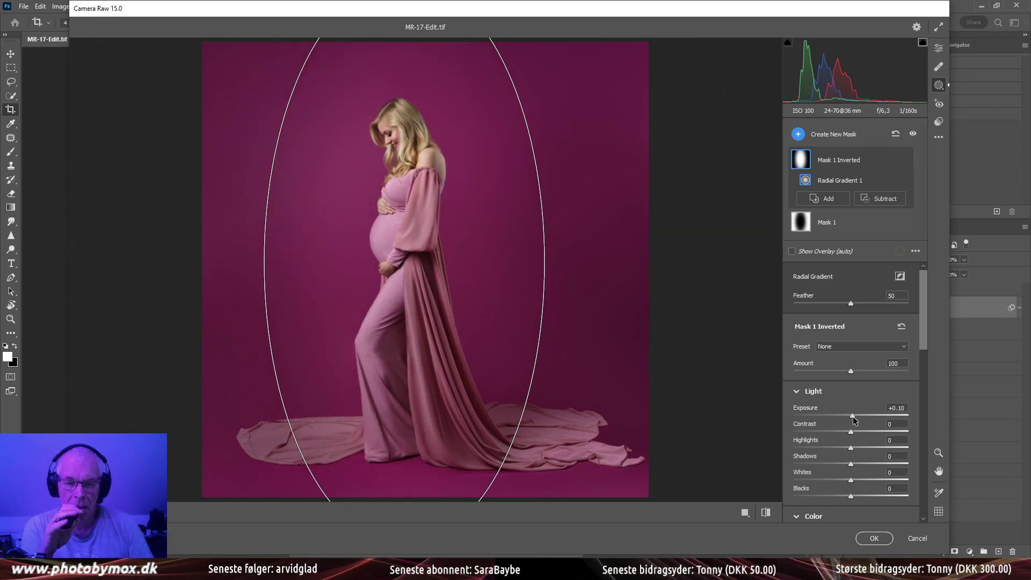
{"action": "left_click", "coordinate": [874, 538]}
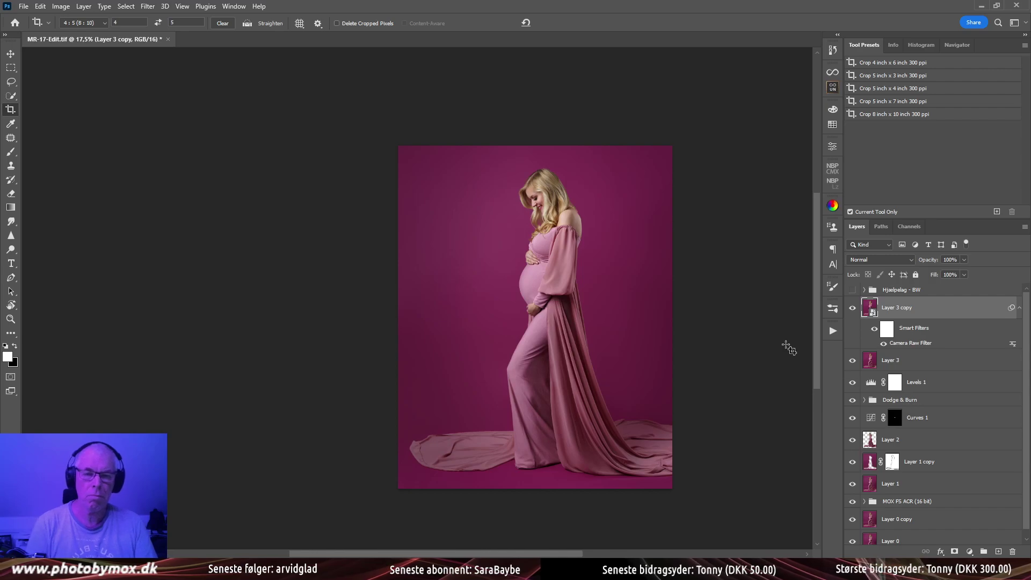
Resize the cropped portrait for Facebook by running the "Facebook 2048 høj" action
{"action": "left_click_drag", "start_coordinate": [624, 371], "coordinate": [531, 301]}
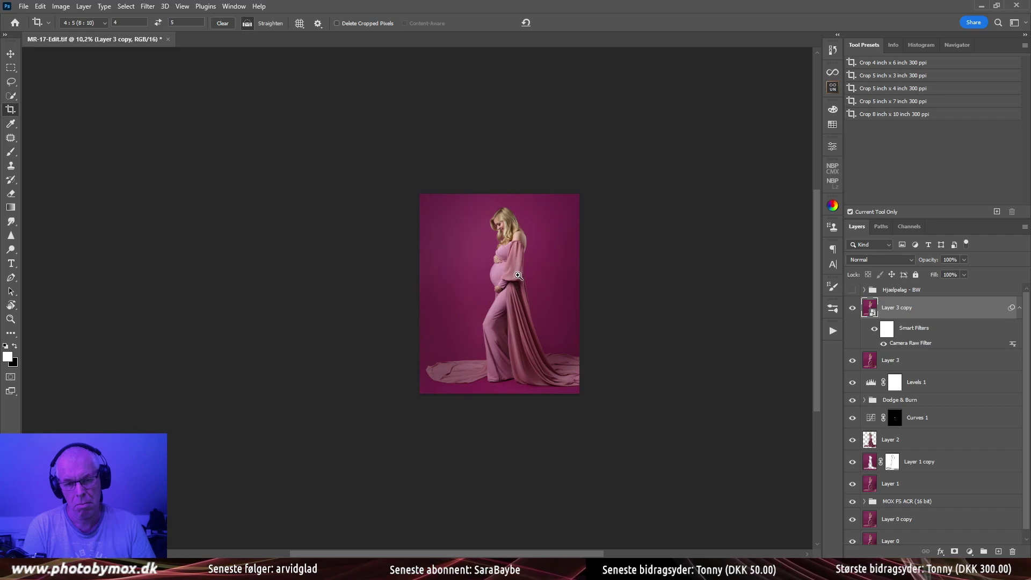
{"action": "left_click_drag", "start_coordinate": [519, 257], "coordinate": [527, 288]}
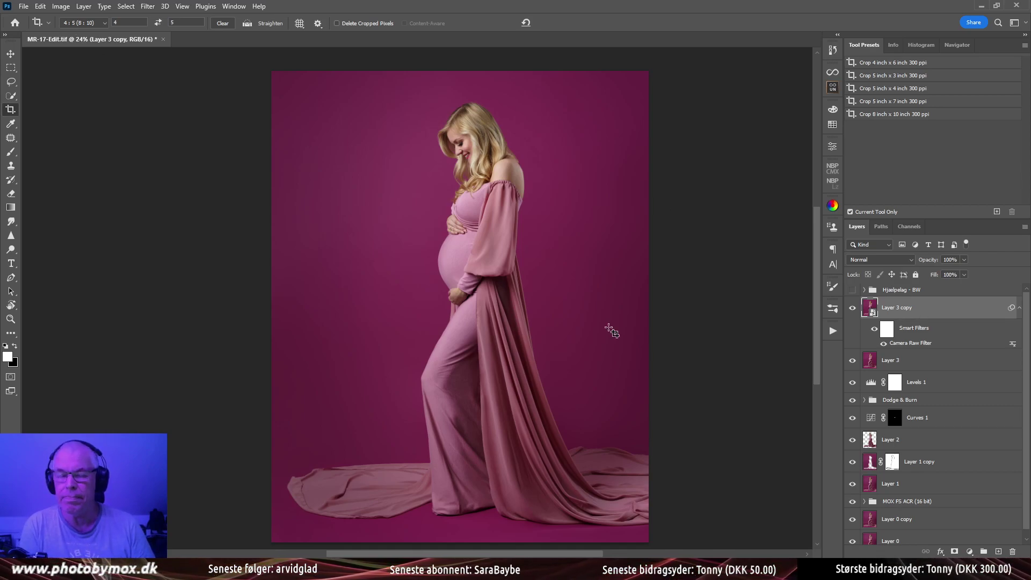
{"action": "left_click", "coordinate": [832, 332]}
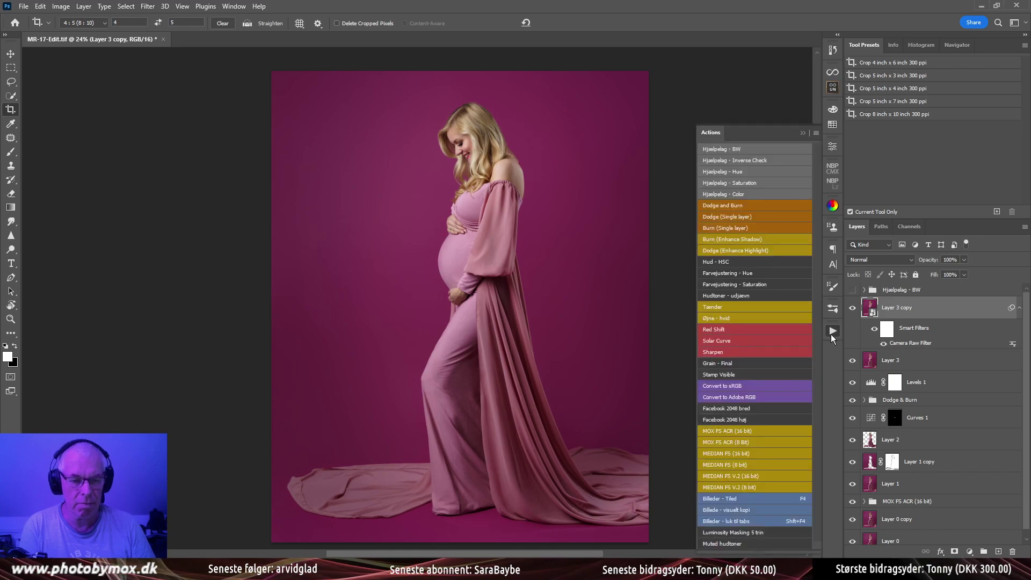
{"action": "left_click", "coordinate": [744, 420]}
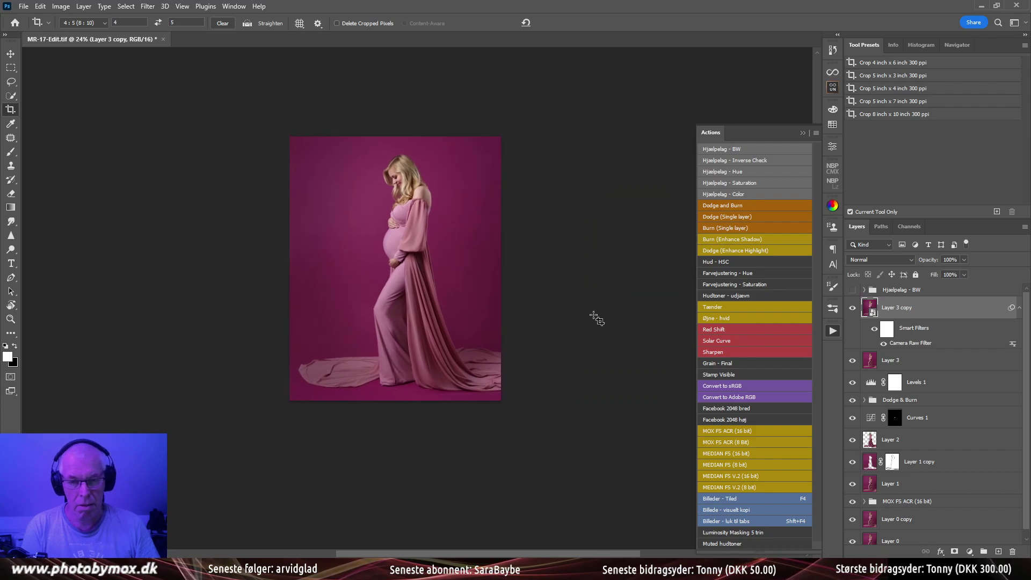
Add film grain with the "Grain - Final" action and inspect the woman's upper body at 100%
{"action": "left_click", "coordinate": [721, 365]}
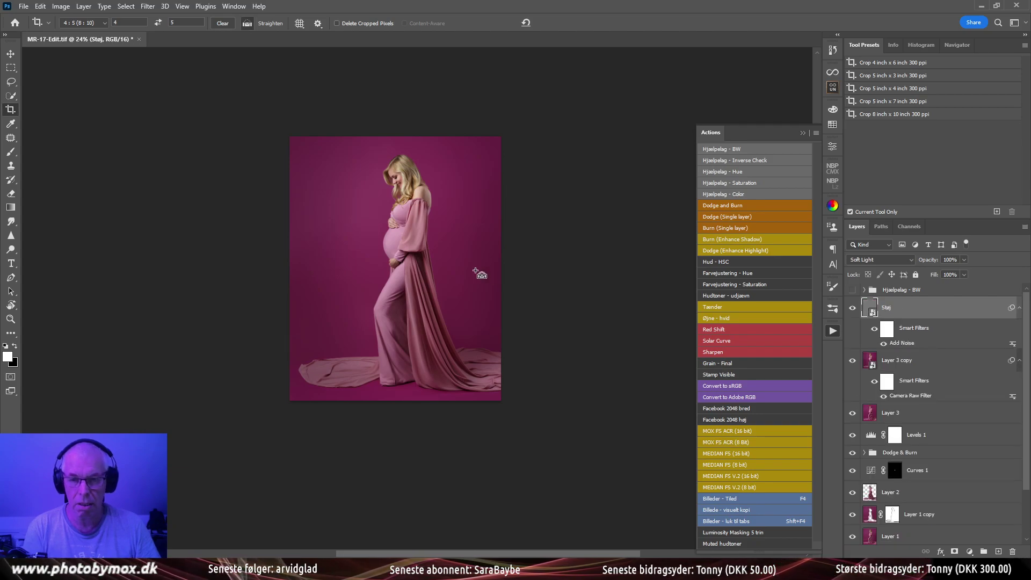
{"action": "key", "text": "ctrl+1"}
{"action": "left_click_drag", "start_coordinate": [391, 242], "coordinate": [443, 352]}
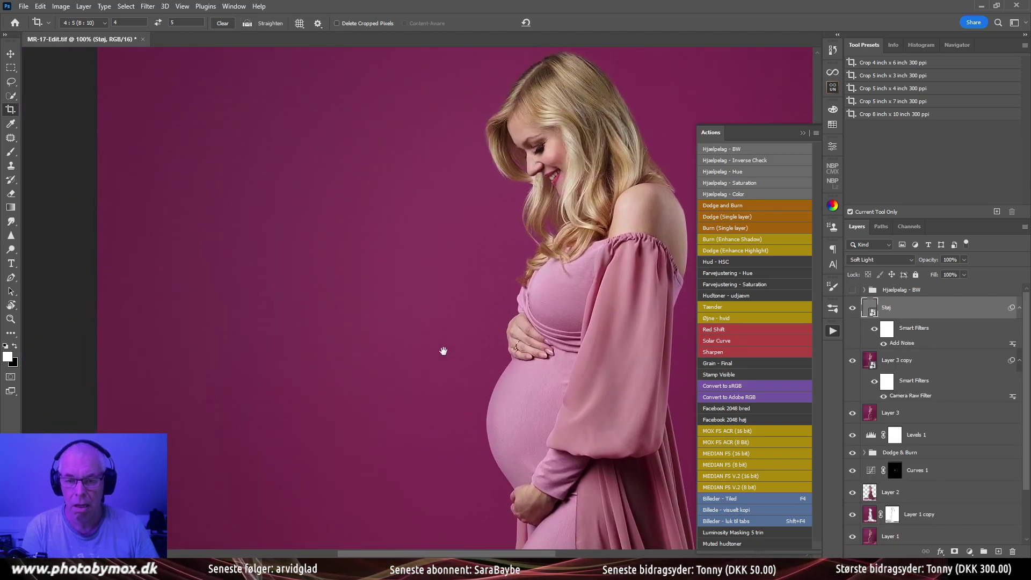
Set the Add Noise amount of the grain layer "Støj" to 3%
{"action": "double_click", "coordinate": [900, 343]}
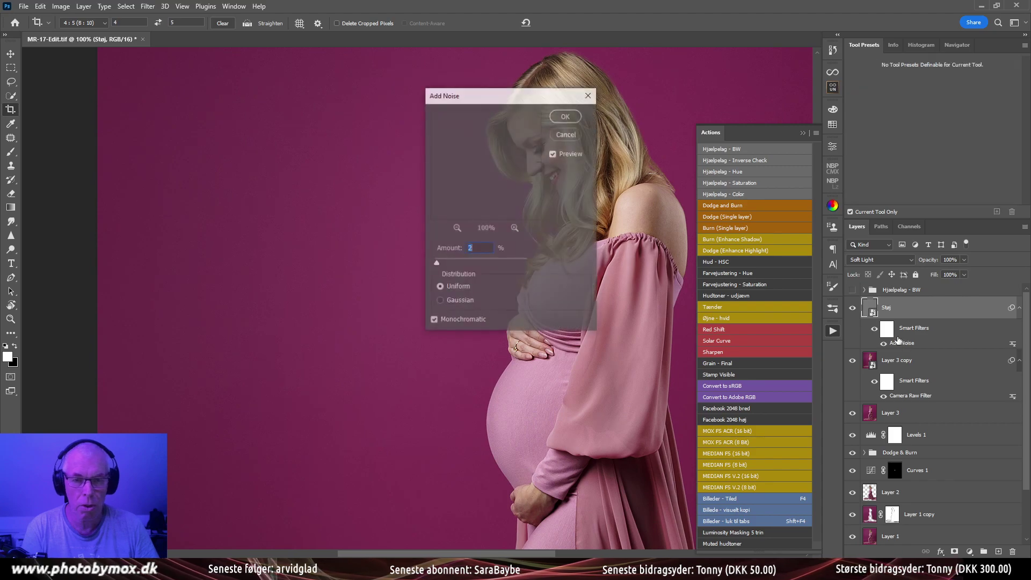
{"action": "type", "text": "3"}
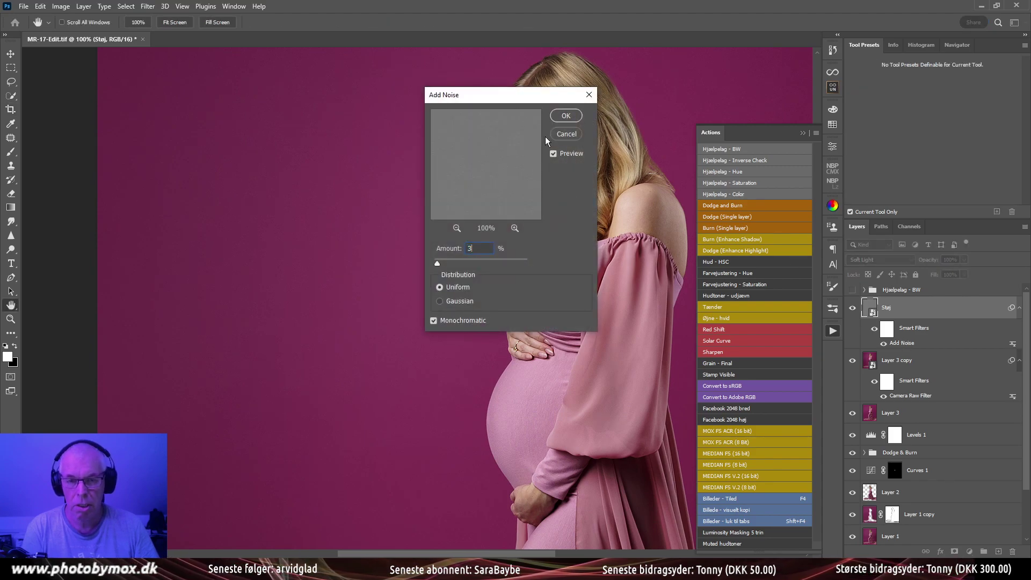
{"action": "left_click", "coordinate": [565, 116]}
{"action": "key", "text": "c"}
{"action": "scroll", "coordinate": [529, 343], "scroll_direction": "down", "scroll_amount": 3}
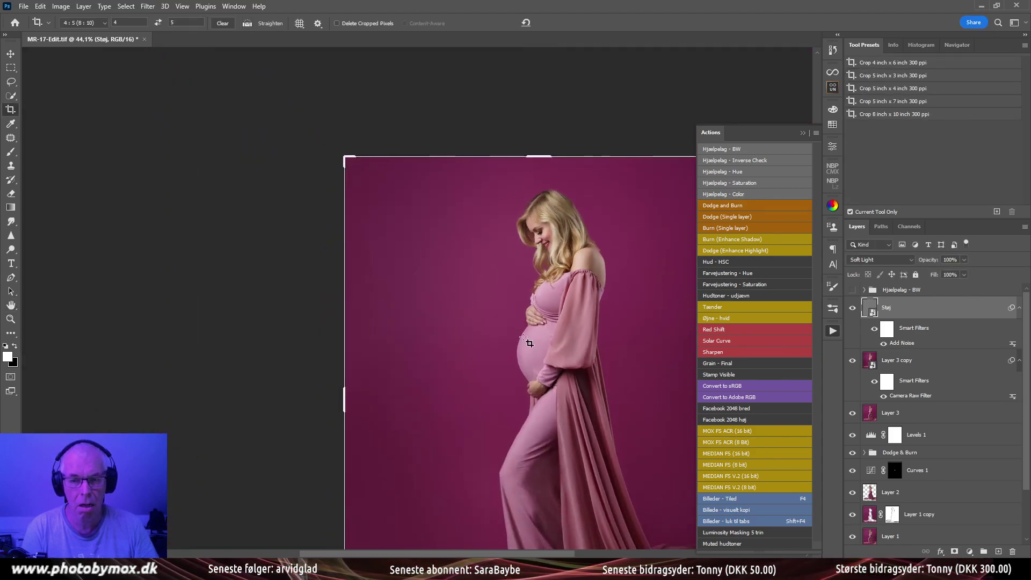
Compare the portrait with and without the "Støj" grain layer at different zoom levels
{"action": "left_click", "coordinate": [10, 54]}
{"action": "left_click_drag", "start_coordinate": [447, 275], "coordinate": [399, 255]}
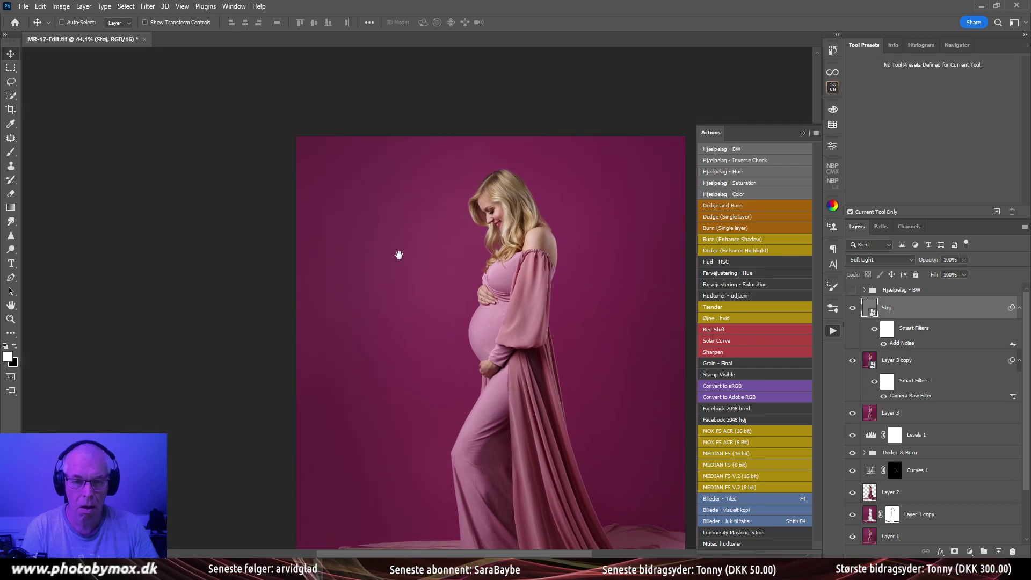
{"action": "scroll", "coordinate": [468, 290], "scroll_direction": "up", "scroll_amount": 3}
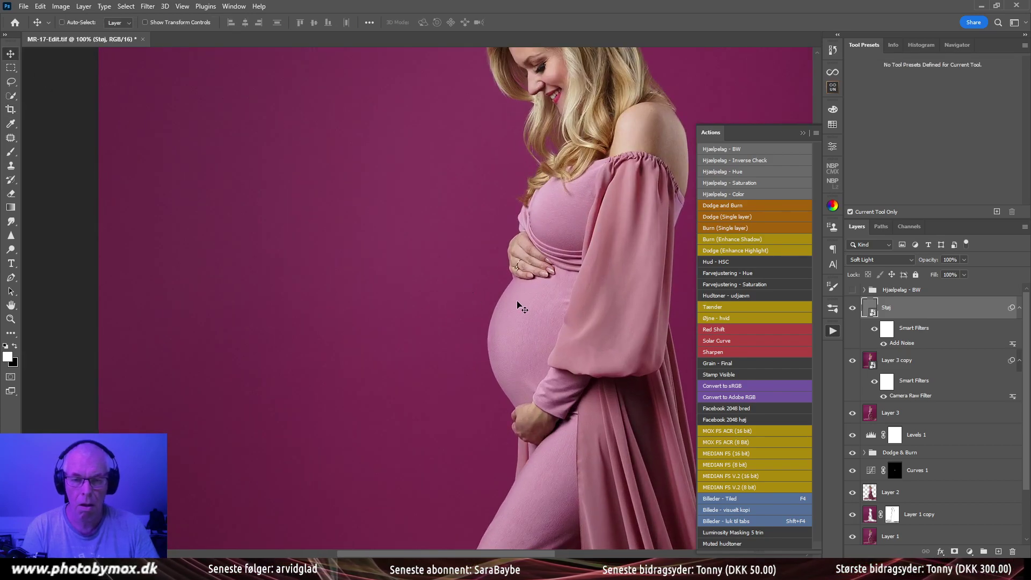
{"action": "scroll", "coordinate": [518, 305], "scroll_direction": "down", "scroll_amount": 5}
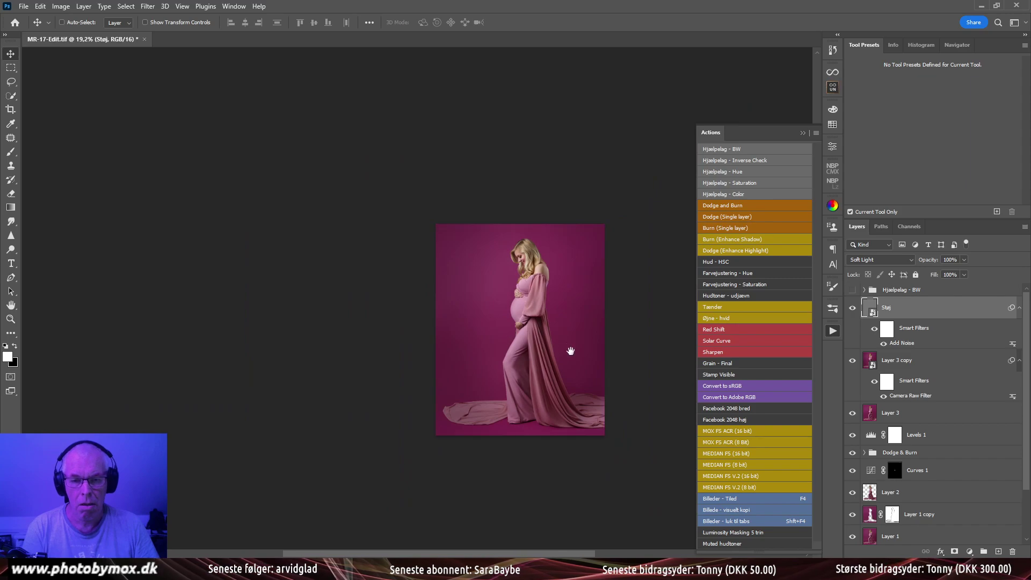
{"action": "left_click", "coordinate": [852, 308]}
{"action": "left_click", "coordinate": [852, 309]}
{"action": "left_click", "coordinate": [852, 309]}
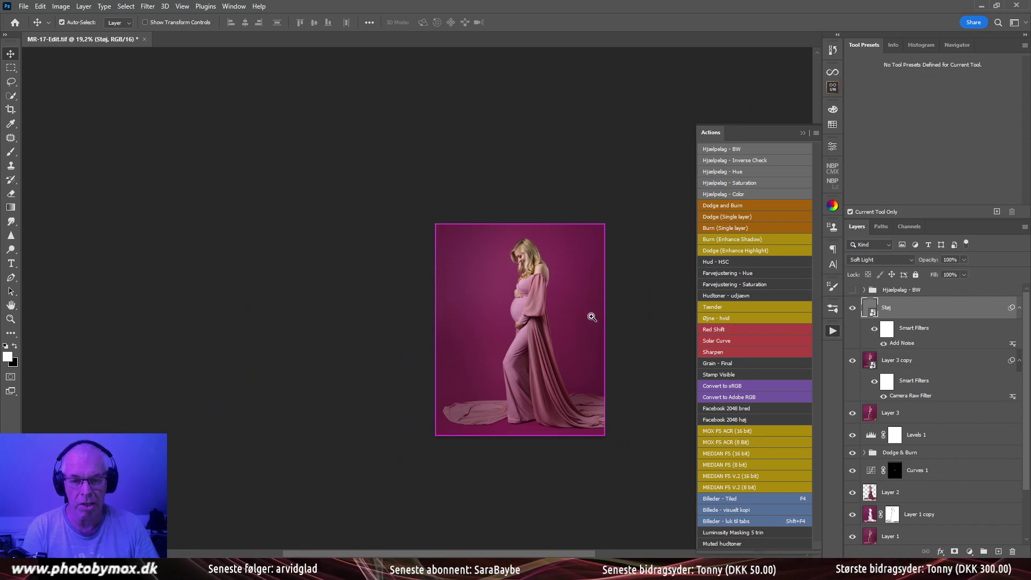
{"action": "scroll", "coordinate": [594, 318], "scroll_direction": "up", "scroll_amount": 2}
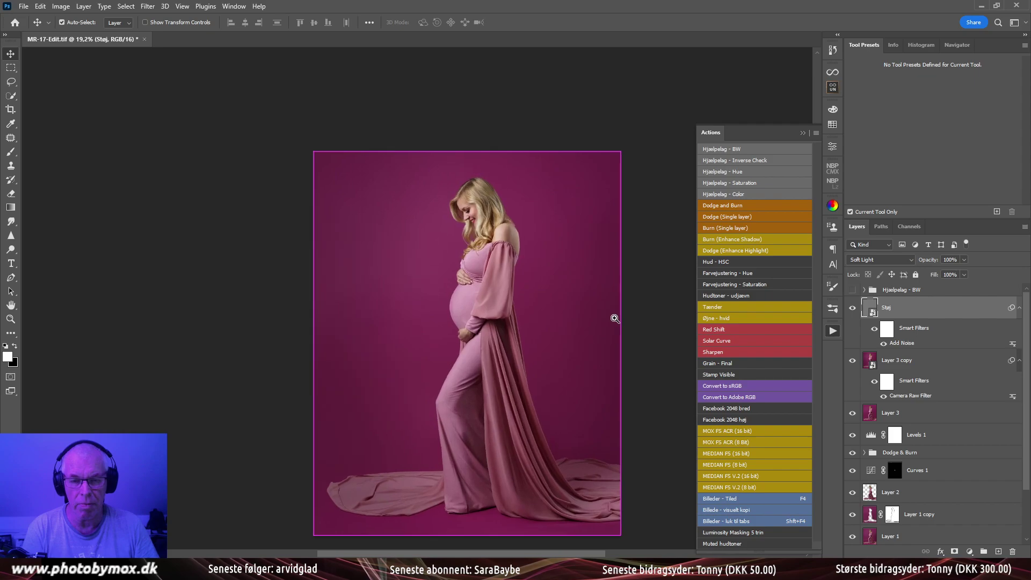
{"action": "left_click", "coordinate": [852, 308]}
{"action": "left_click", "coordinate": [852, 308]}
{"action": "left_click", "coordinate": [853, 308]}
{"action": "left_click", "coordinate": [852, 308]}
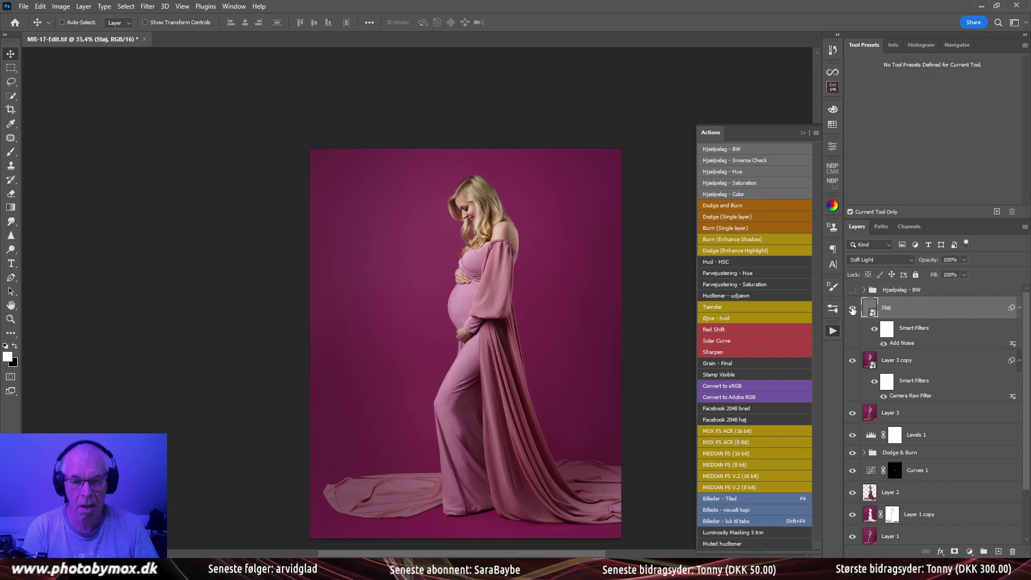
{"action": "left_click_drag", "start_coordinate": [530, 398], "coordinate": [566, 393]}
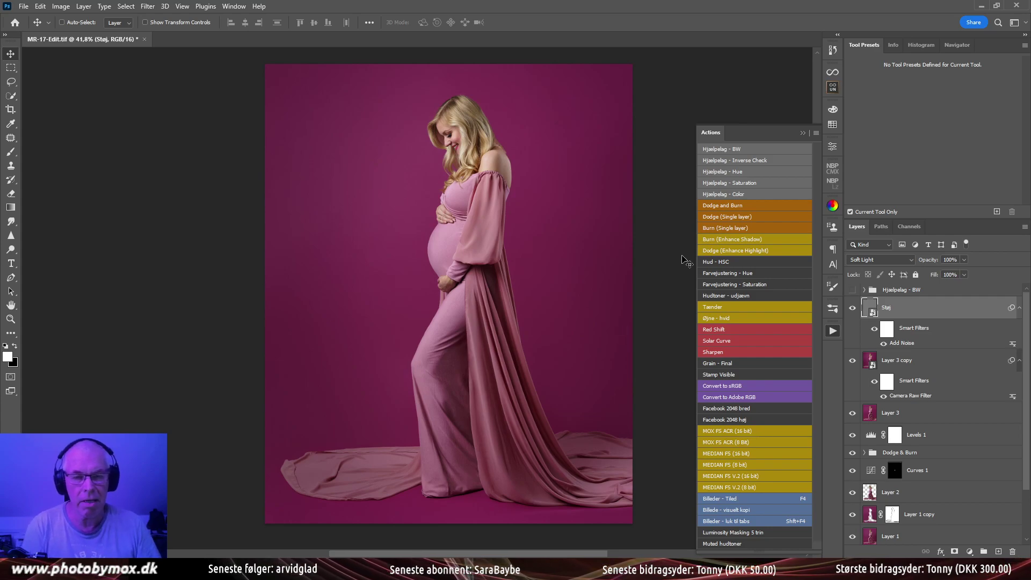
{"action": "left_click_drag", "start_coordinate": [476, 112], "coordinate": [494, 167]}
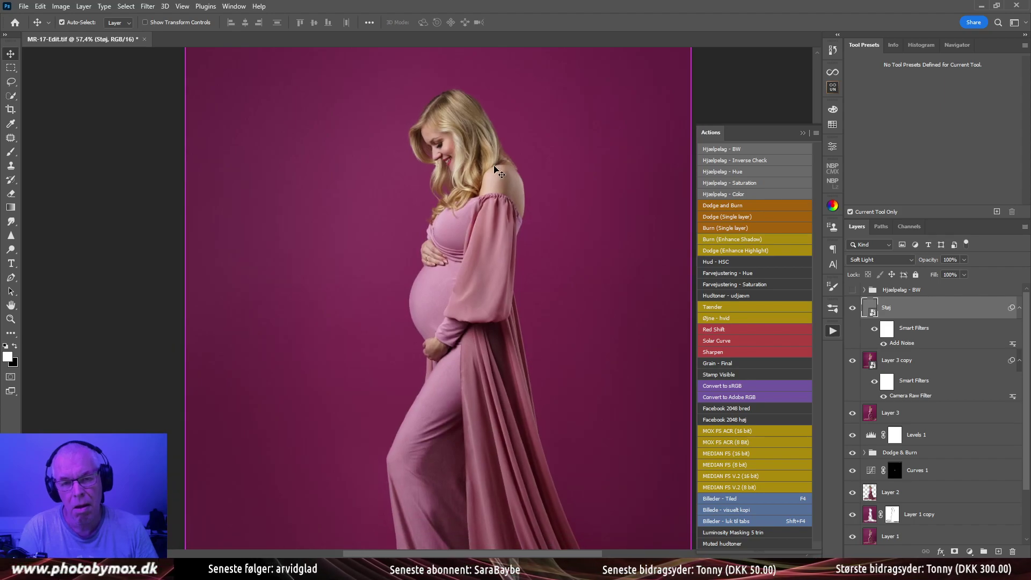
{"action": "left_click", "coordinate": [903, 365]}
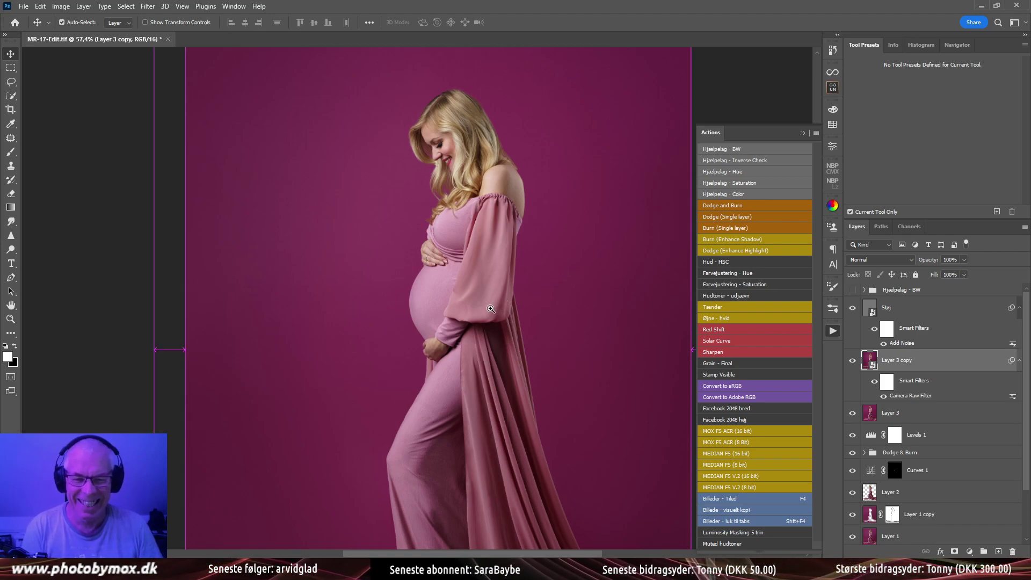
{"action": "left_click_drag", "start_coordinate": [496, 312], "coordinate": [483, 351]}
{"action": "scroll", "coordinate": [483, 350], "scroll_direction": "up", "scroll_amount": 2}
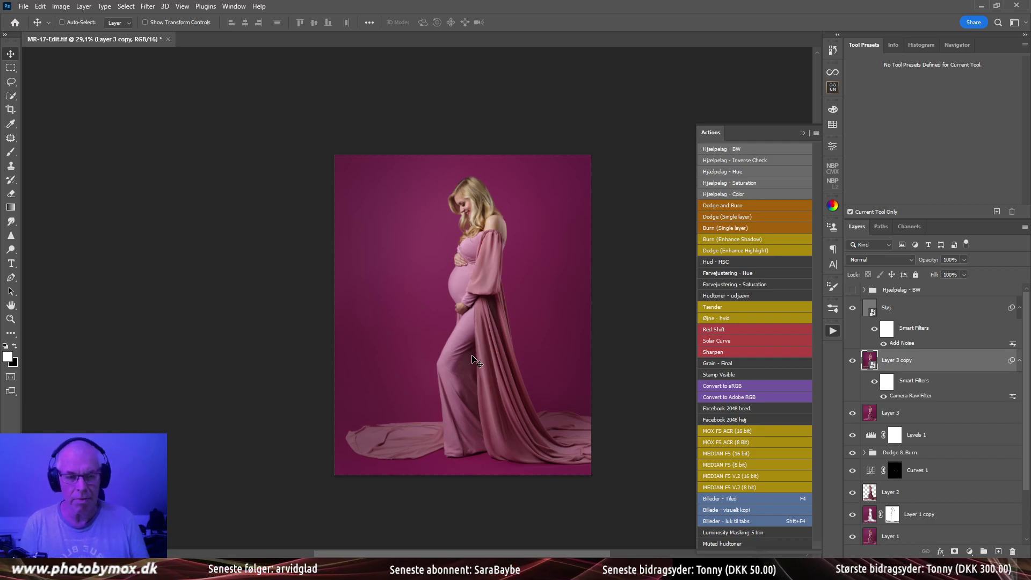
Revert the document history to the "Layer Via Copy (Save)" state, before the 4:5 crop
{"action": "left_click", "coordinate": [837, 55]}
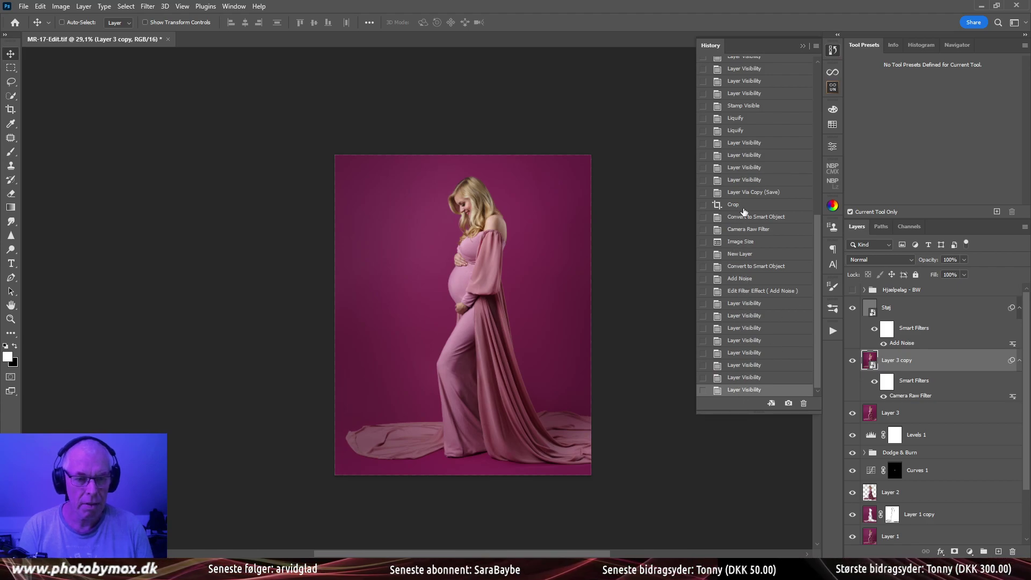
{"action": "left_click", "coordinate": [733, 204]}
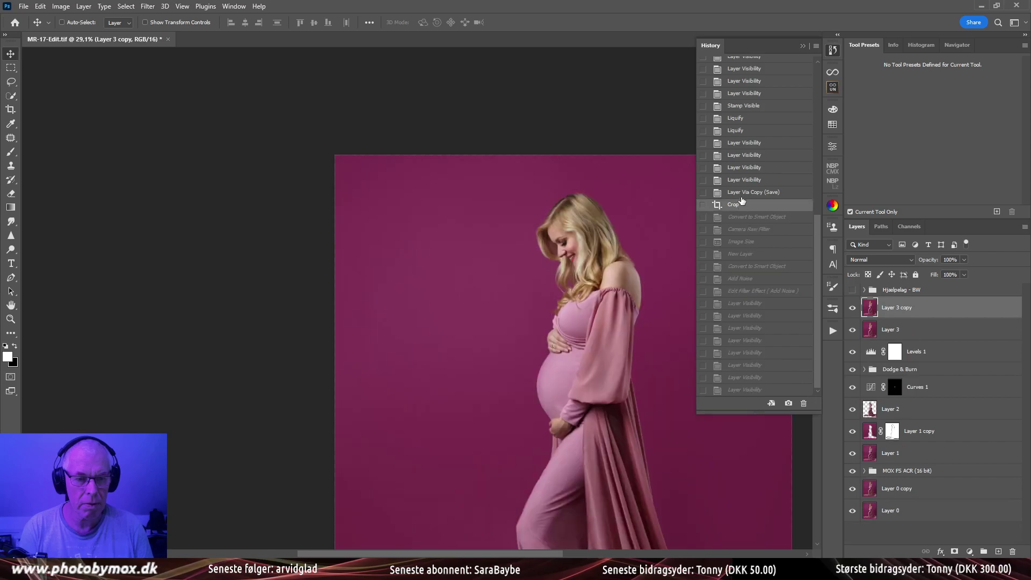
{"action": "key", "text": "ctrl+0"}
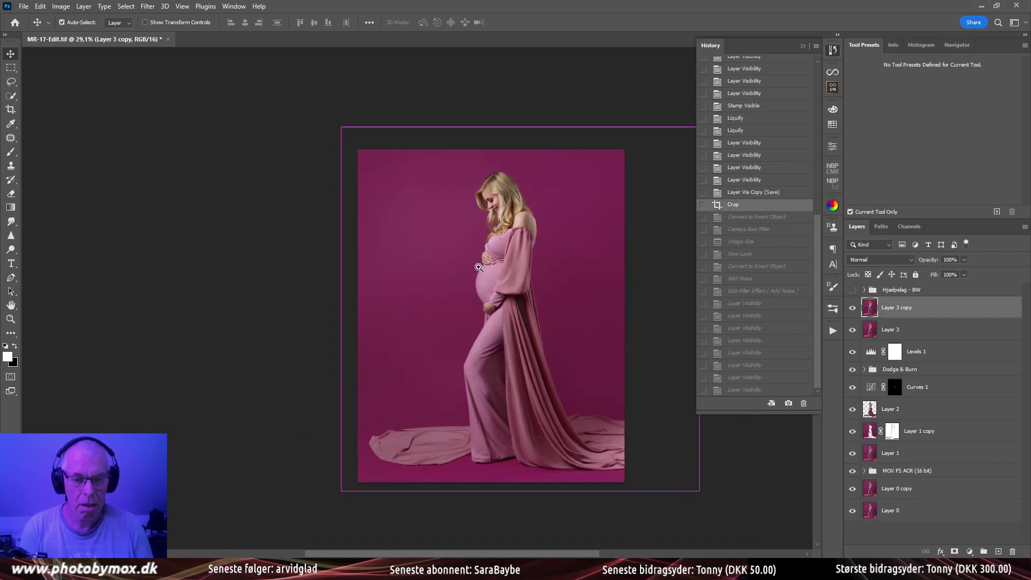
{"action": "left_click", "coordinate": [724, 192]}
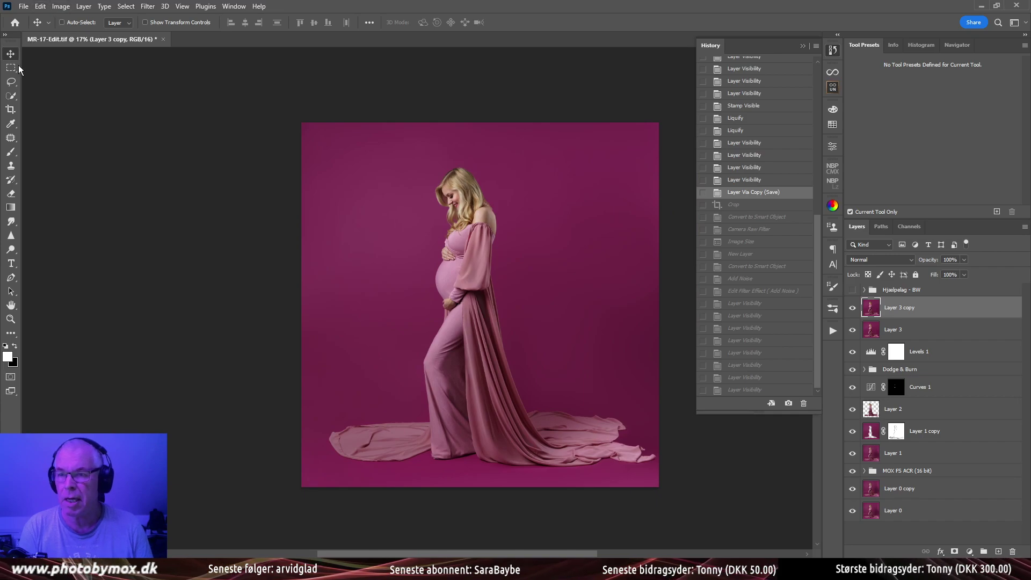
Crop the portrait to a 1:1 square, tightened slightly and shifted so the woman stands nearer the centre
{"action": "left_click", "coordinate": [11, 110]}
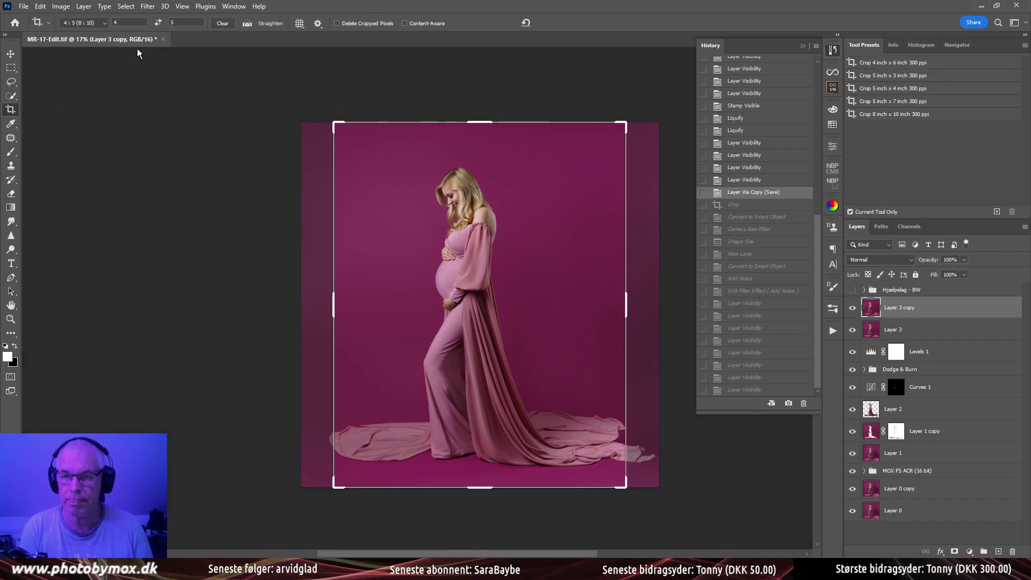
{"action": "left_click", "coordinate": [105, 23]}
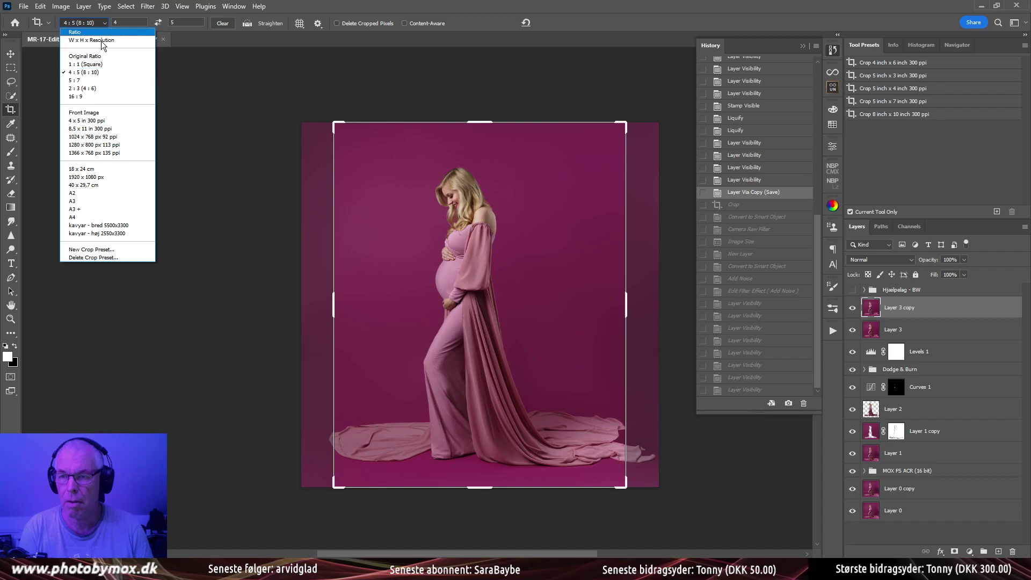
{"action": "left_click", "coordinate": [86, 64]}
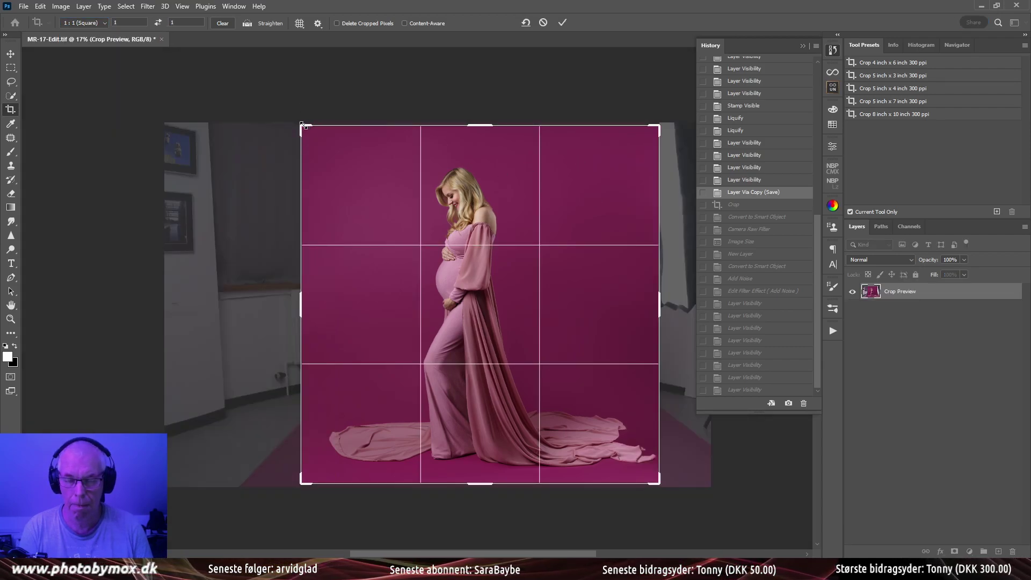
{"action": "left_click_drag", "start_coordinate": [303, 125], "coordinate": [314, 137]}
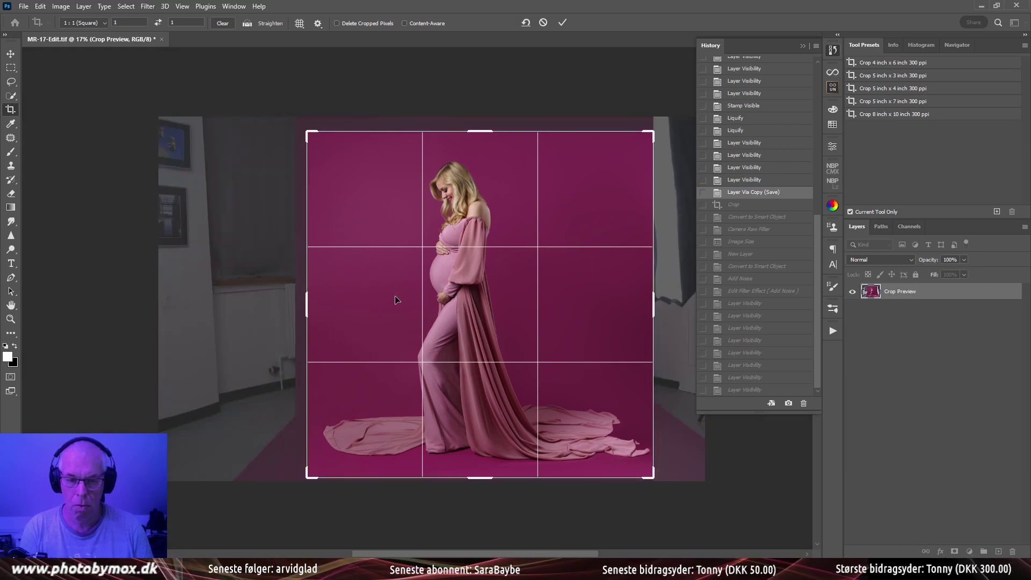
{"action": "left_click_drag", "start_coordinate": [396, 300], "coordinate": [420, 300]}
{"action": "left_click_drag", "start_coordinate": [307, 131], "coordinate": [312, 138]}
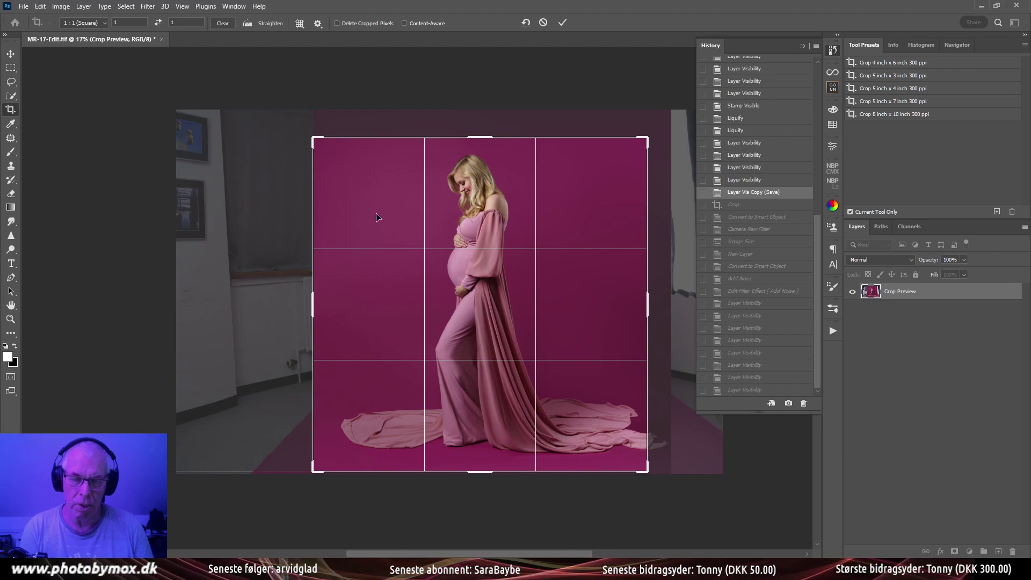
{"action": "left_click", "coordinate": [563, 28]}
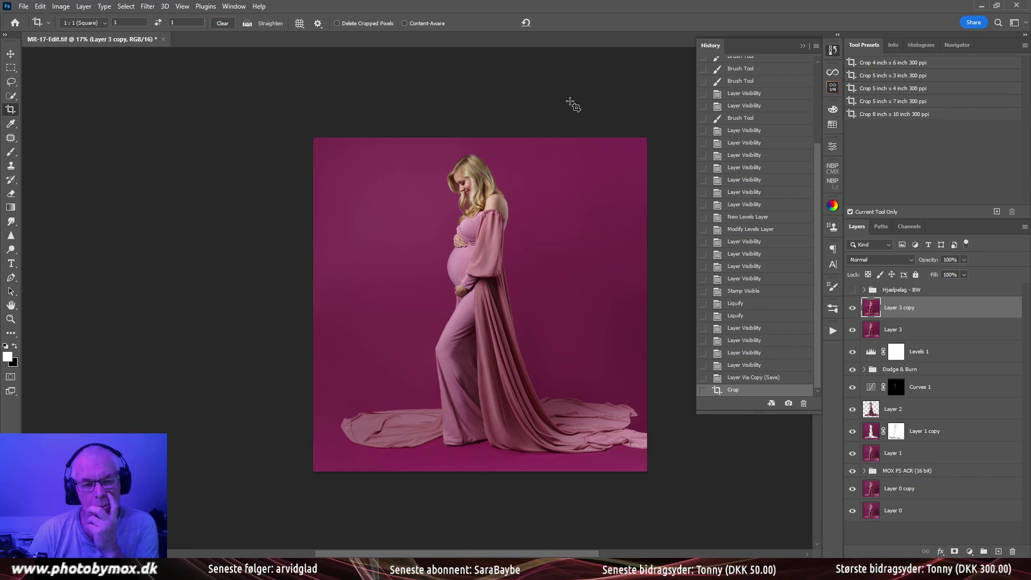
Check the square crop's pixel dimensions in Image Size without resizing it
{"action": "key", "text": "ctrl+alt+i"}
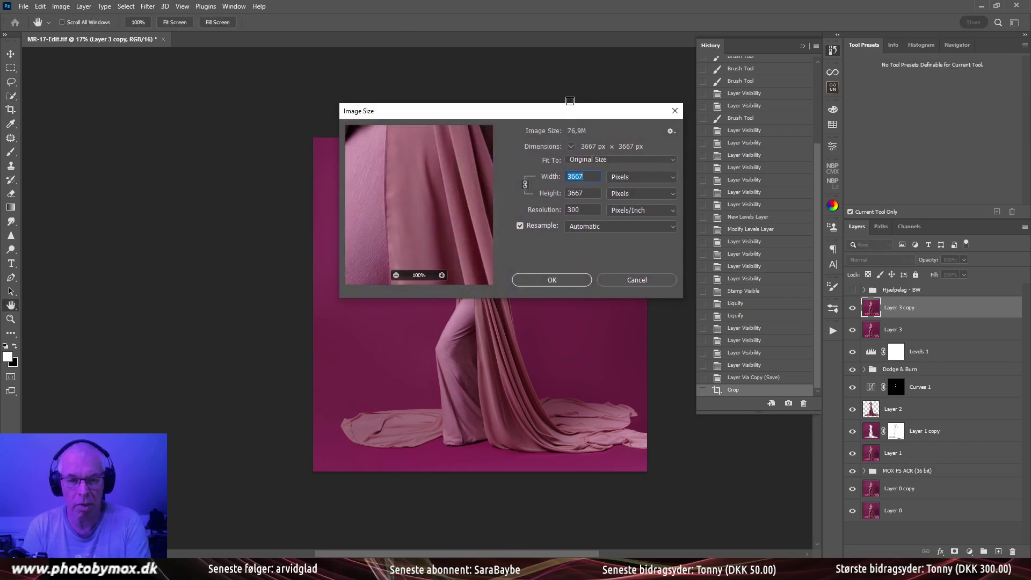
{"action": "key", "text": "Escape"}
{"action": "key", "text": "c"}
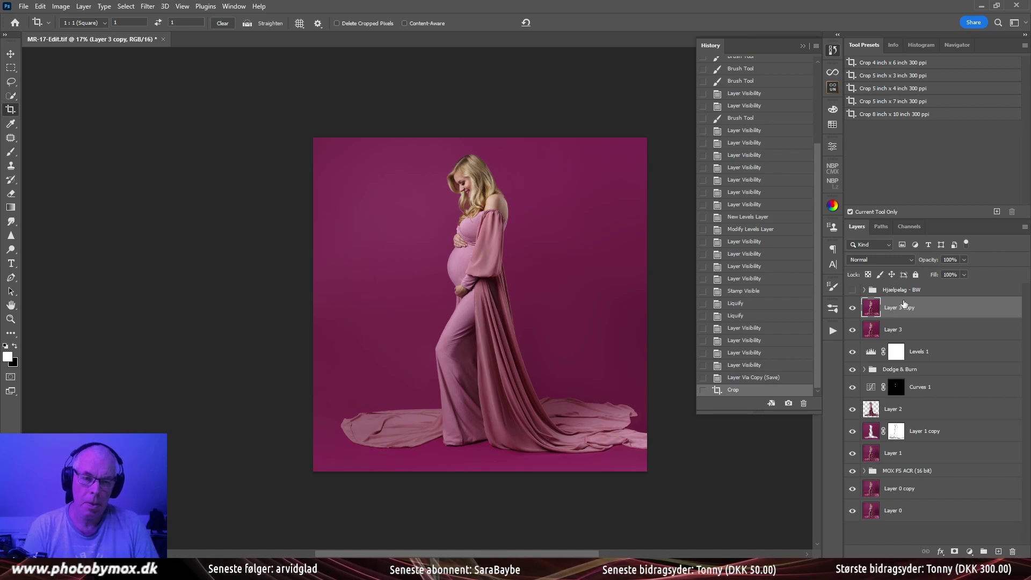
Convert Layer 3 copy to a smart object and open it in the Camera Raw Filter
{"action": "right_click", "coordinate": [914, 308]}
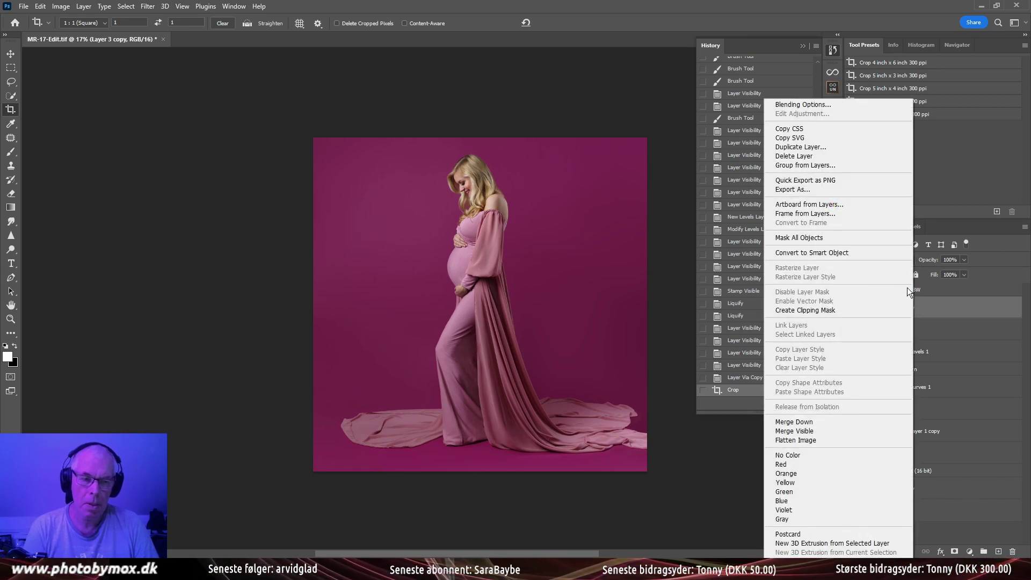
{"action": "left_click", "coordinate": [835, 254]}
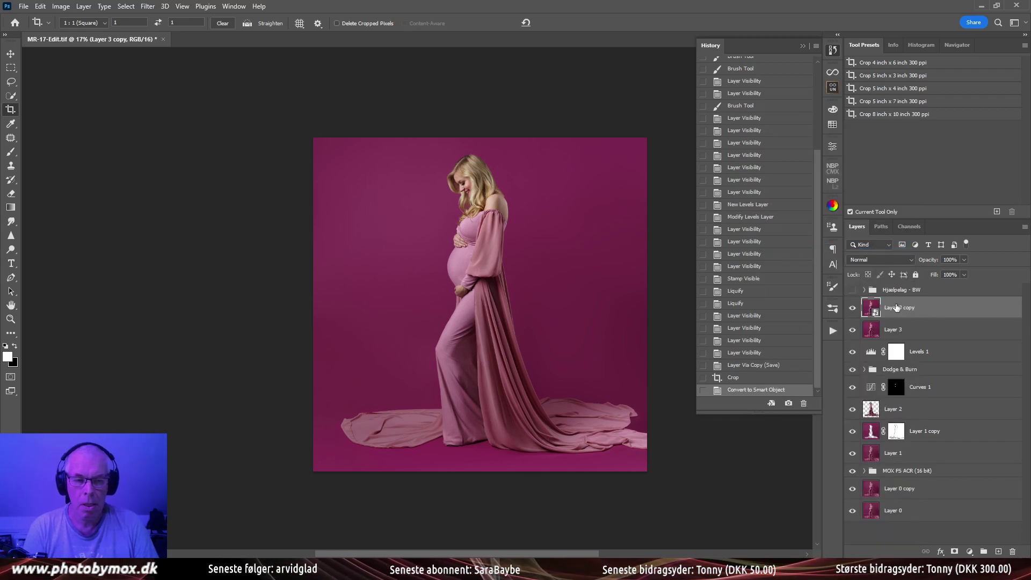
{"action": "left_click", "coordinate": [148, 6]}
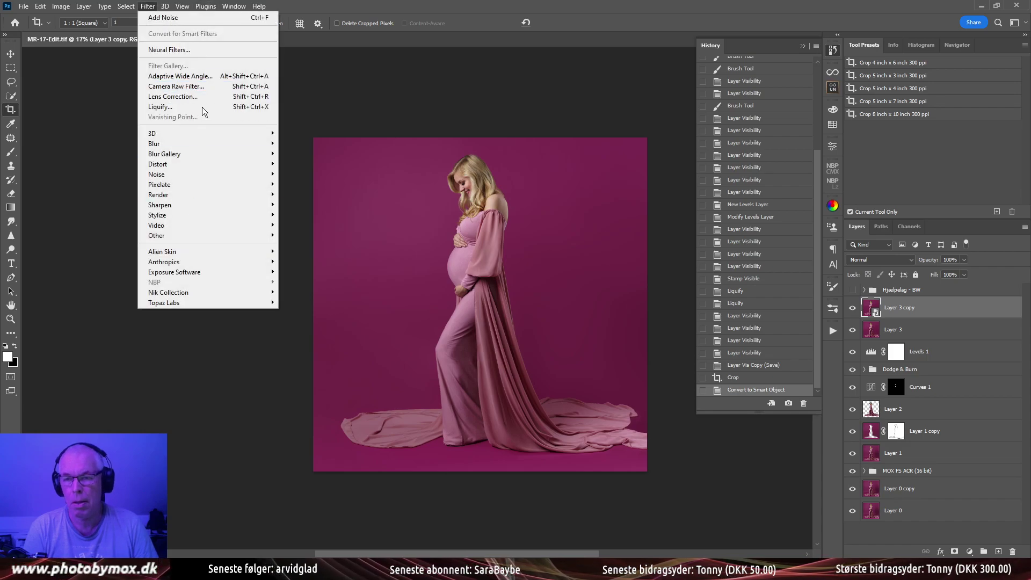
{"action": "left_click", "coordinate": [206, 88]}
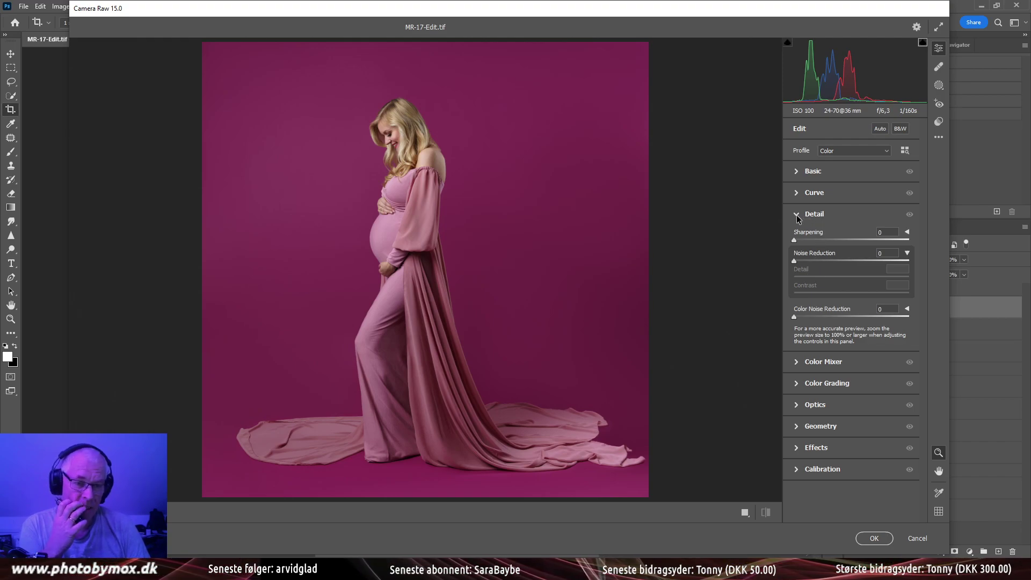
Create a radial gradient mask centred near the woman's upper body and shorten its tall ellipse to a nearly round shape
{"action": "key", "text": "m"}
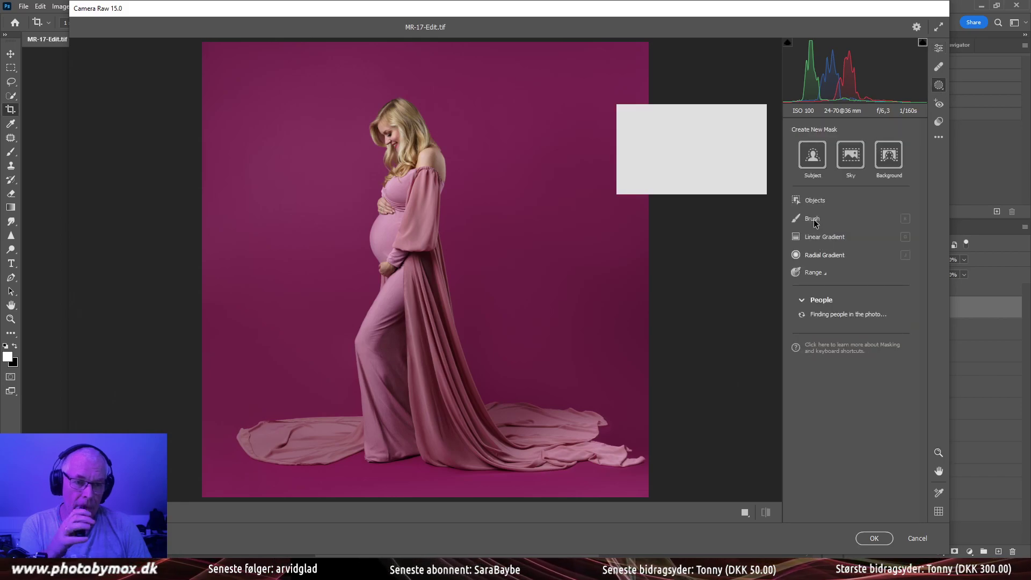
{"action": "left_click", "coordinate": [836, 256]}
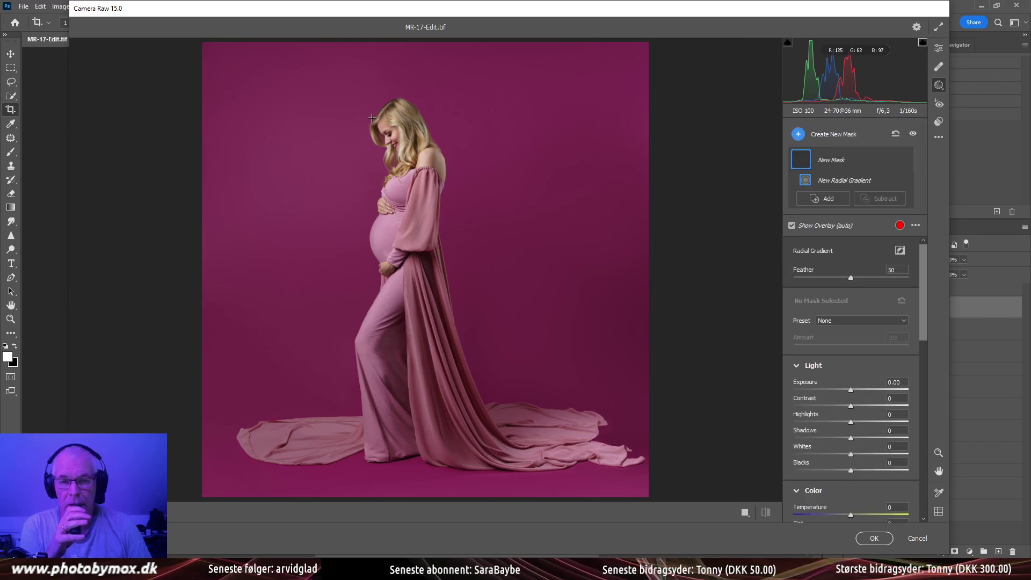
{"action": "left_click_drag", "start_coordinate": [373, 123], "coordinate": [510, 382]}
{"action": "left_click_drag", "start_coordinate": [459, 291], "coordinate": [518, 374]}
{"action": "left_click_drag", "start_coordinate": [623, 207], "coordinate": [627, 208]}
{"action": "scroll", "coordinate": [574, 294], "scroll_direction": "up", "scroll_amount": 1}
{"action": "scroll", "coordinate": [574, 293], "scroll_direction": "up", "scroll_amount": 8}
{"action": "scroll", "coordinate": [559, 304], "scroll_direction": "down", "scroll_amount": 3}
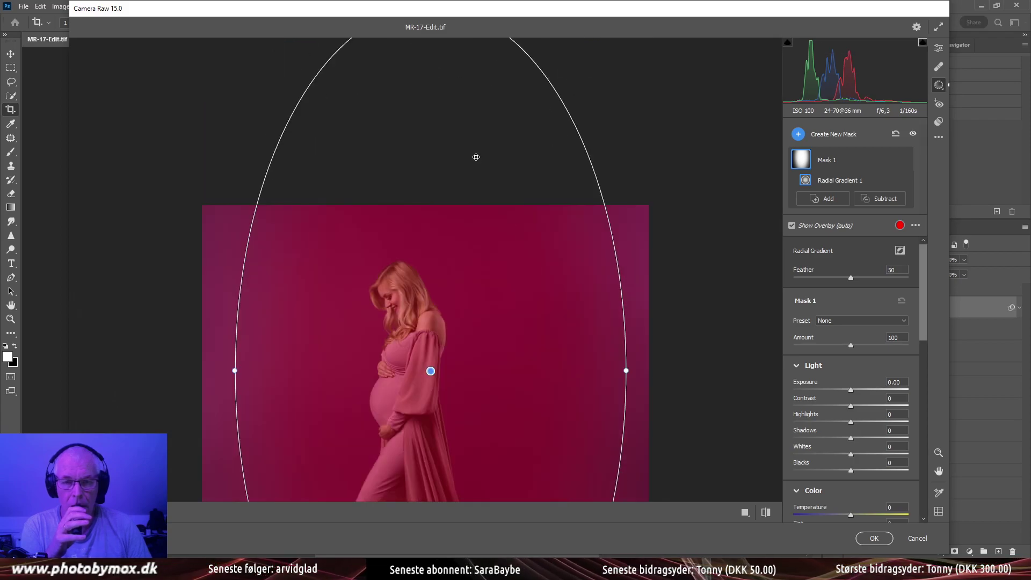
{"action": "scroll", "coordinate": [474, 156], "scroll_direction": "up", "scroll_amount": 3}
{"action": "left_click_drag", "start_coordinate": [432, 72], "coordinate": [439, 204]}
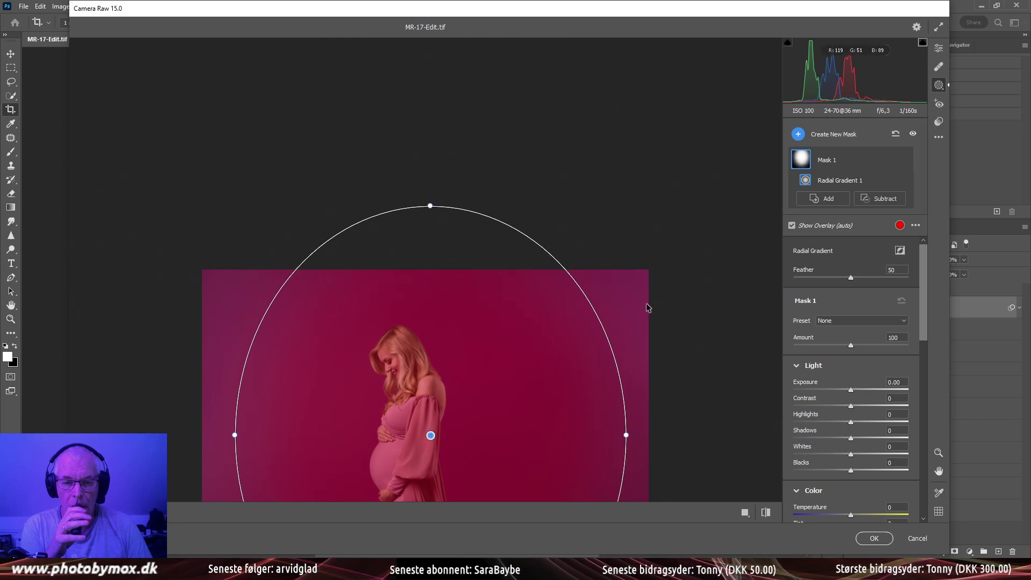
{"action": "scroll", "coordinate": [717, 312], "scroll_direction": "down", "scroll_amount": 9}
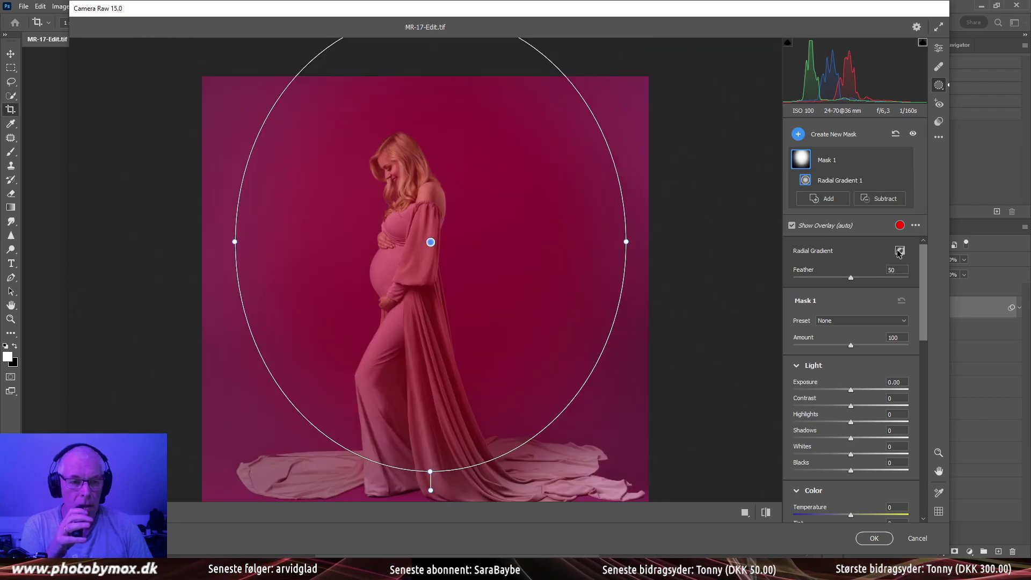
Change the mask overlay colour to light cyan, still marking the affected areas
{"action": "left_click", "coordinate": [900, 226]}
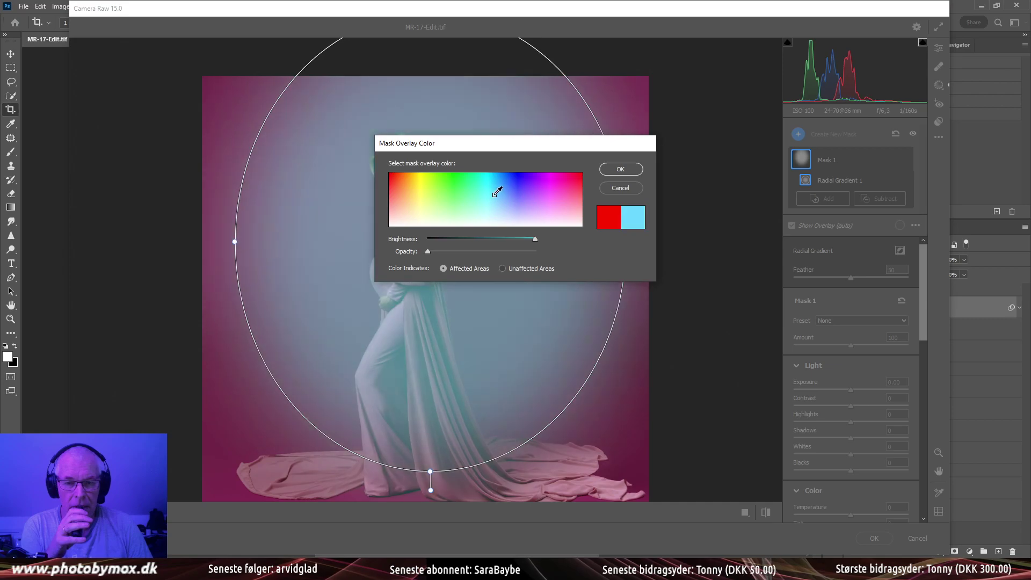
{"action": "left_click", "coordinate": [489, 188]}
{"action": "left_click", "coordinate": [498, 184]}
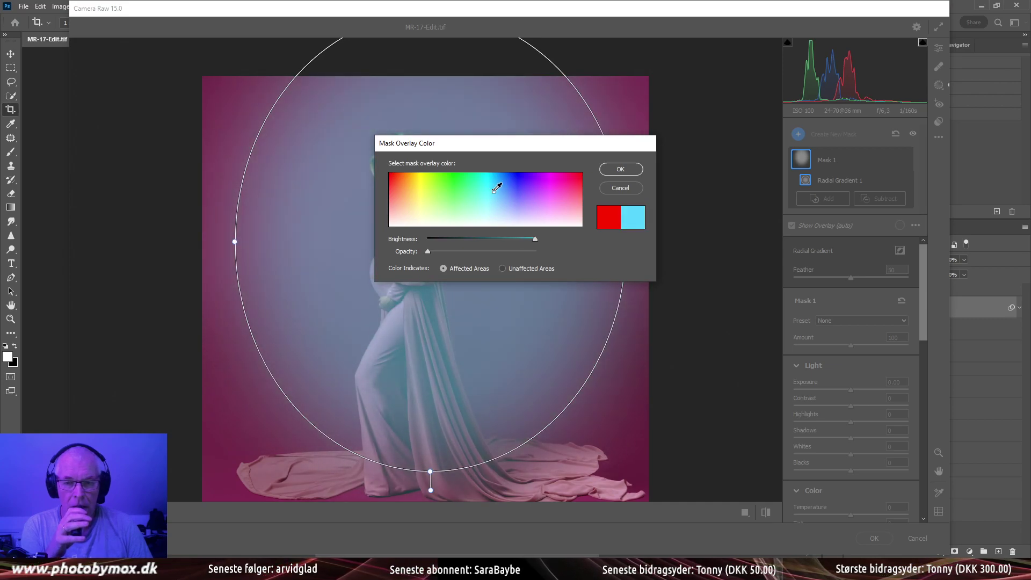
{"action": "left_click", "coordinate": [620, 169]}
Lower the radial gradient and narrow it to a tall ellipse around the woman's body
{"action": "left_click_drag", "start_coordinate": [461, 260], "coordinate": [463, 303]}
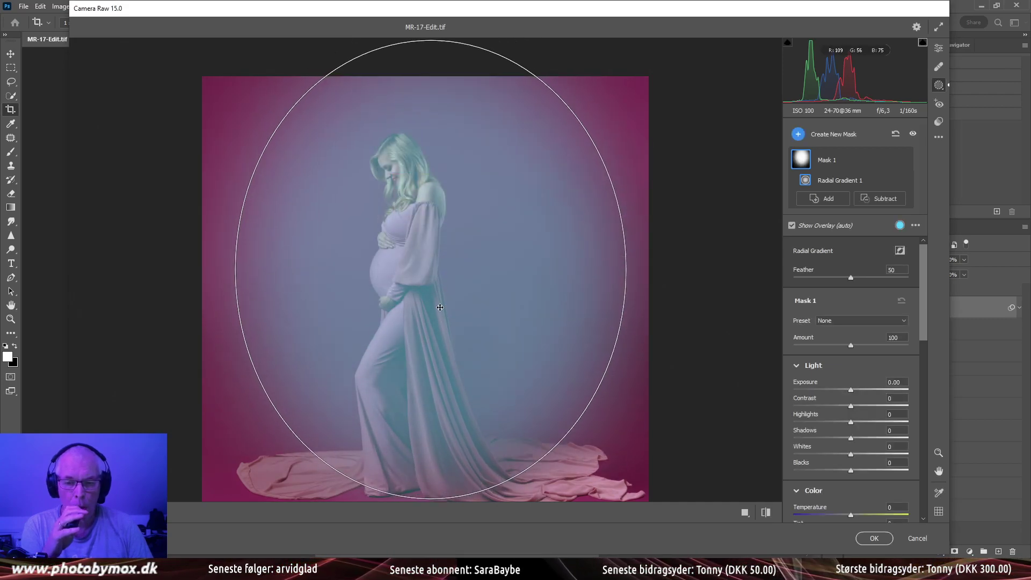
{"action": "left_click_drag", "start_coordinate": [620, 291], "coordinate": [579, 291]}
{"action": "left_click_drag", "start_coordinate": [480, 298], "coordinate": [460, 306]}
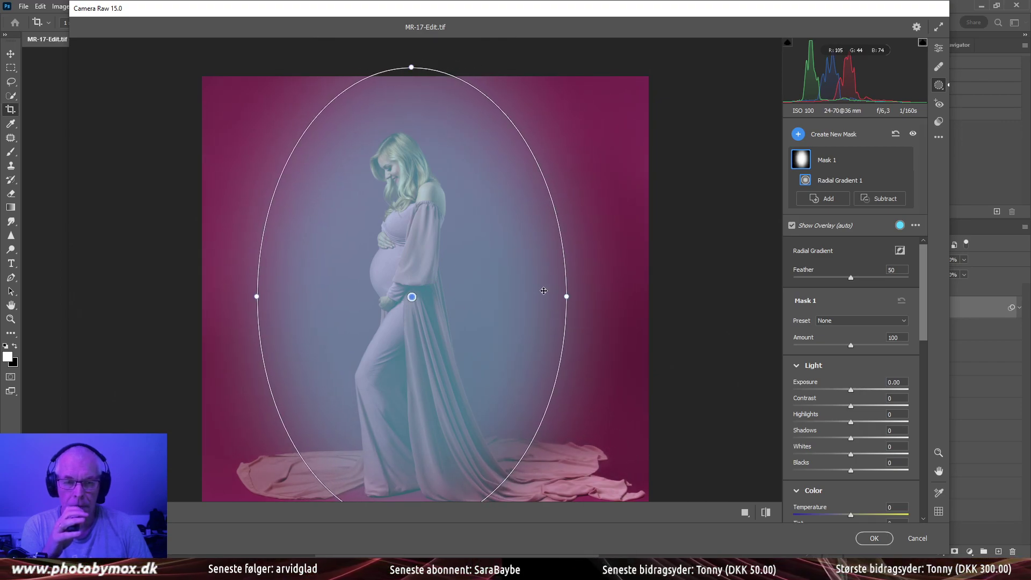
Invert the radial gradient to affect the surroundings, with mask Amount 94 and Exposure -0.50
{"action": "left_click", "coordinate": [900, 251]}
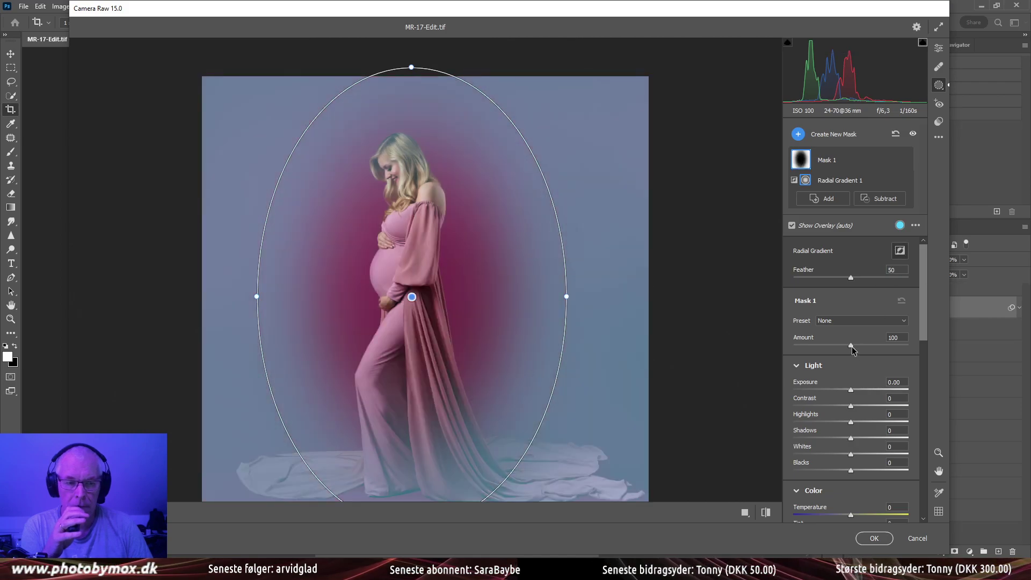
{"action": "left_click_drag", "start_coordinate": [852, 347], "coordinate": [844, 346]}
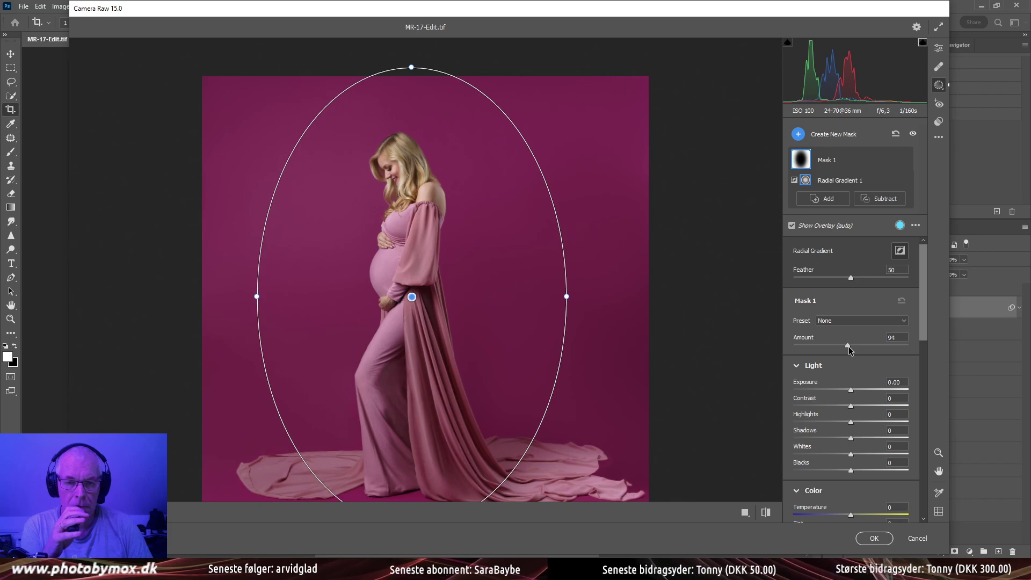
{"action": "left_click_drag", "start_coordinate": [851, 389], "coordinate": [843, 387]}
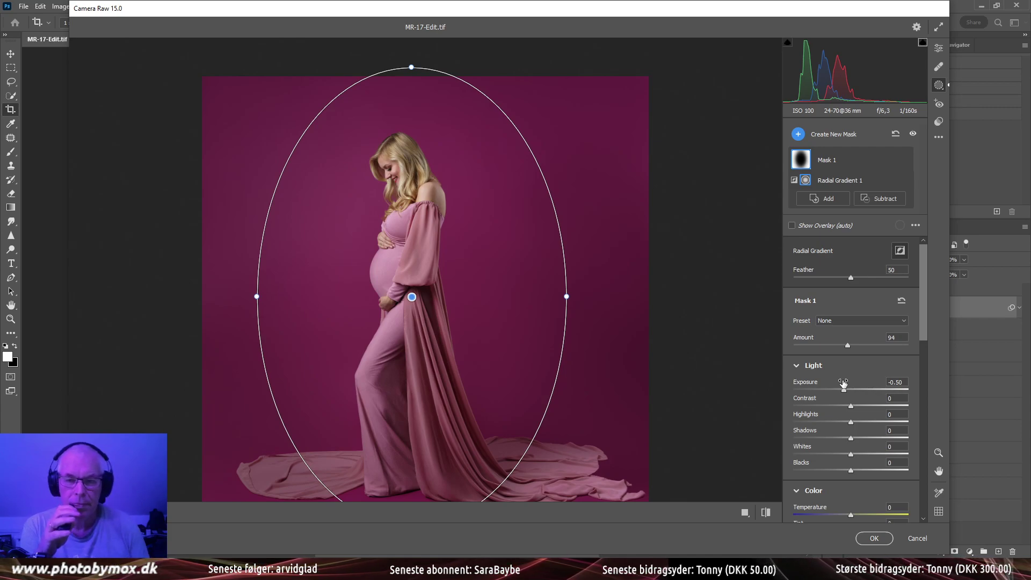
Shift the radial gradient slightly, widen it, and stretch its lower edge below the picture
{"action": "left_click_drag", "start_coordinate": [422, 285], "coordinate": [429, 283]}
{"action": "scroll", "coordinate": [516, 392], "scroll_direction": "up", "scroll_amount": 2}
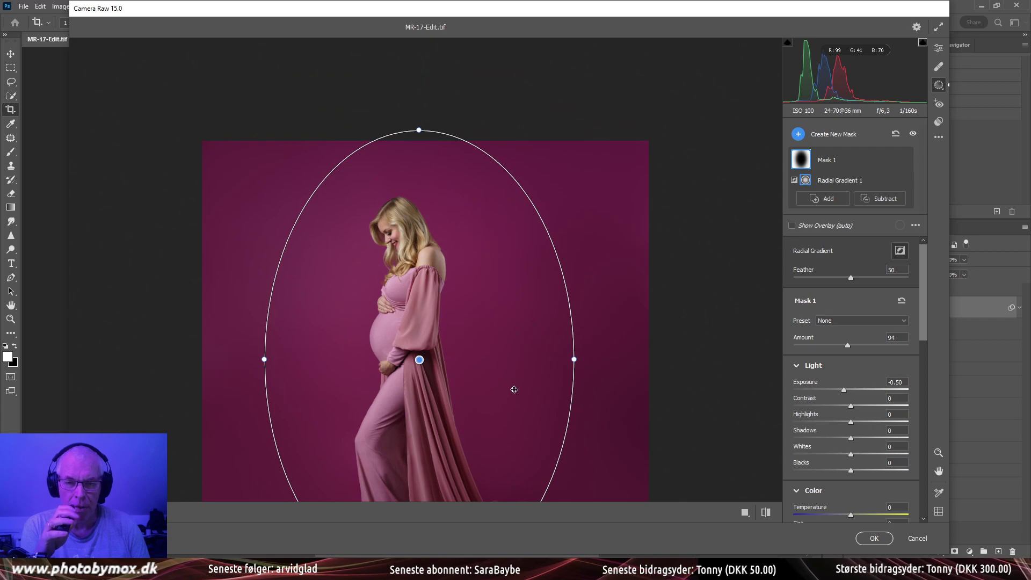
{"action": "scroll", "coordinate": [514, 389], "scroll_direction": "down", "scroll_amount": 4}
{"action": "left_click_drag", "start_coordinate": [574, 230], "coordinate": [587, 231]}
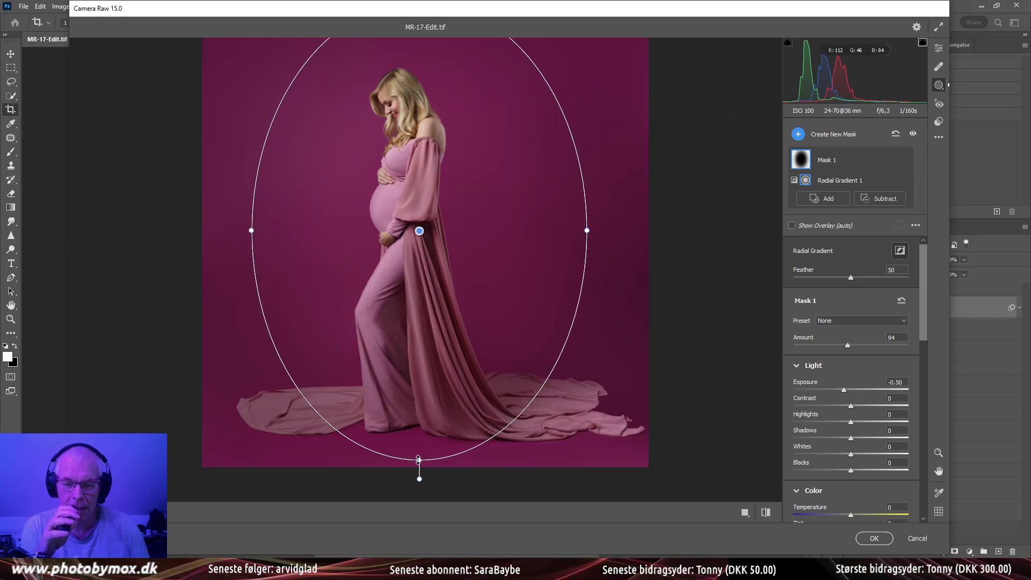
{"action": "left_click_drag", "start_coordinate": [419, 459], "coordinate": [419, 488]}
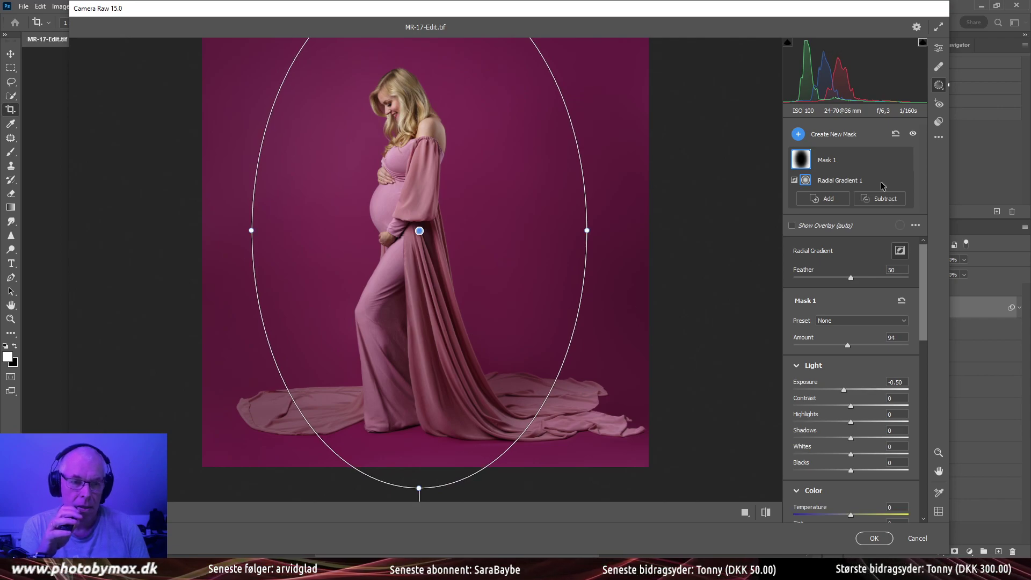
Duplicate and invert Mask 1, nudge the new gradient, set its Exposure to +0.35, and apply the Camera Raw edits
{"action": "left_click", "coordinate": [890, 159]}
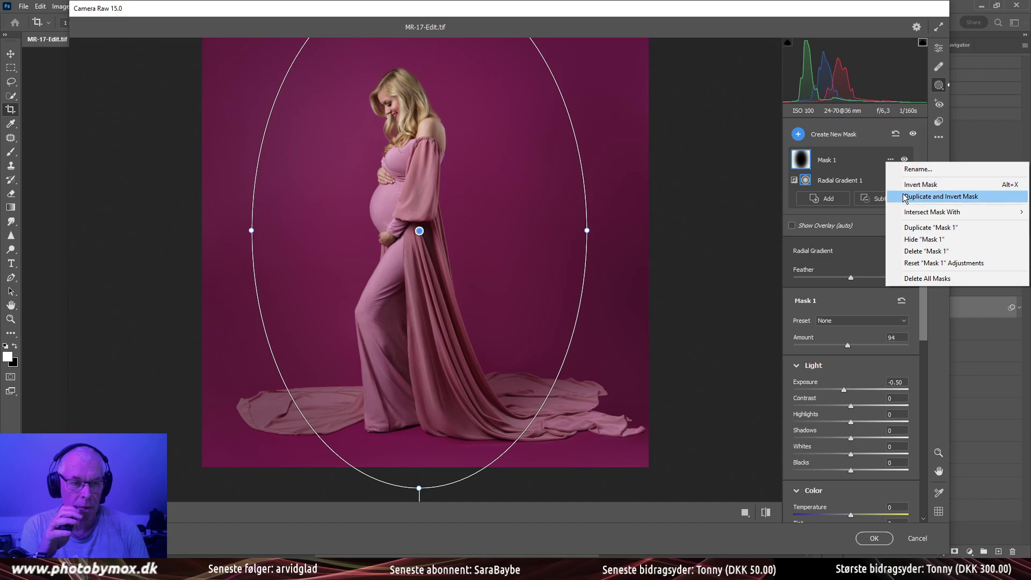
{"action": "left_click", "coordinate": [884, 195]}
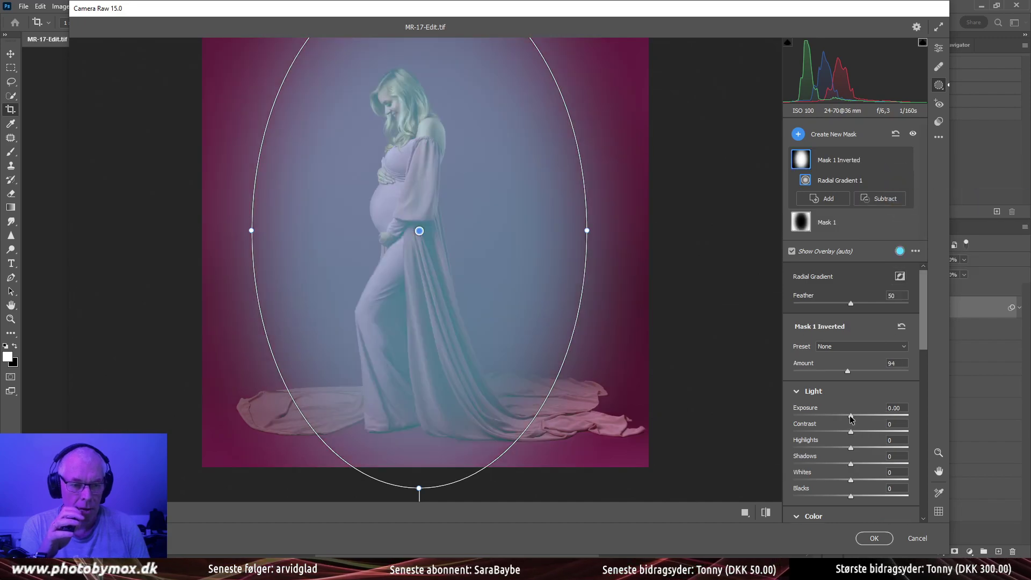
{"action": "left_click_drag", "start_coordinate": [850, 416], "coordinate": [855, 420]}
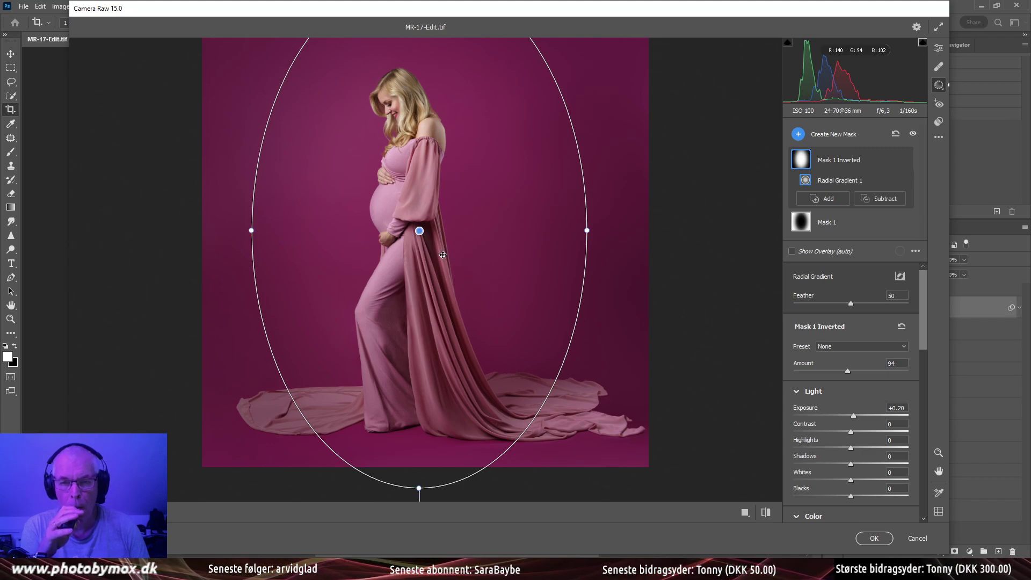
{"action": "left_click_drag", "start_coordinate": [444, 255], "coordinate": [442, 250]}
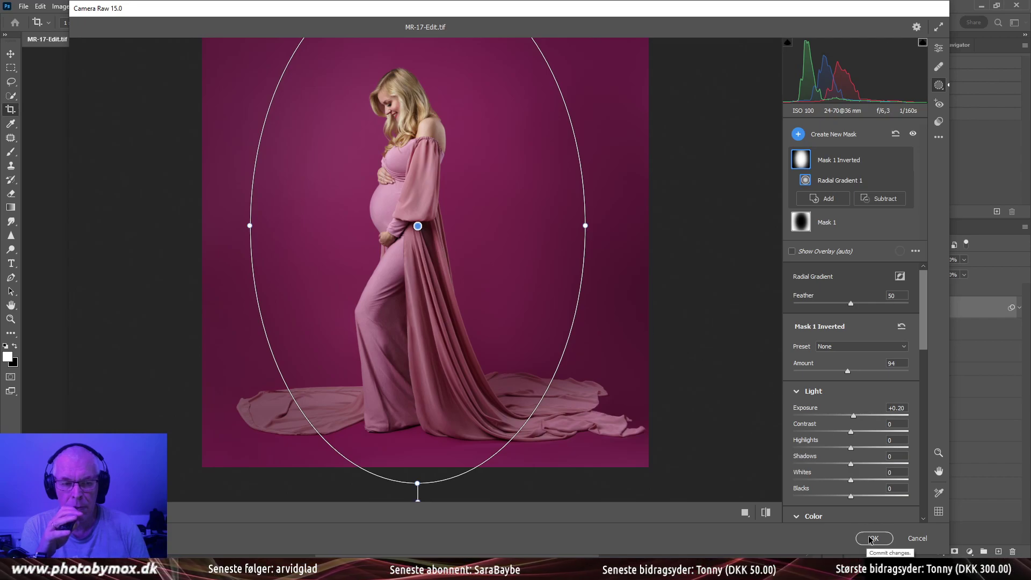
{"action": "left_click_drag", "start_coordinate": [853, 415], "coordinate": [855, 418]}
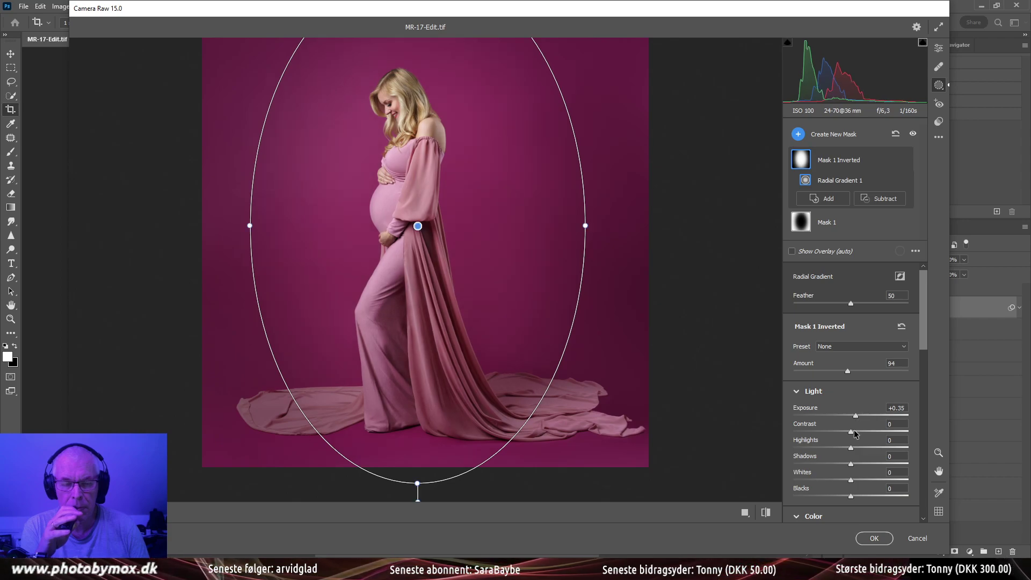
{"action": "left_click", "coordinate": [874, 538]}
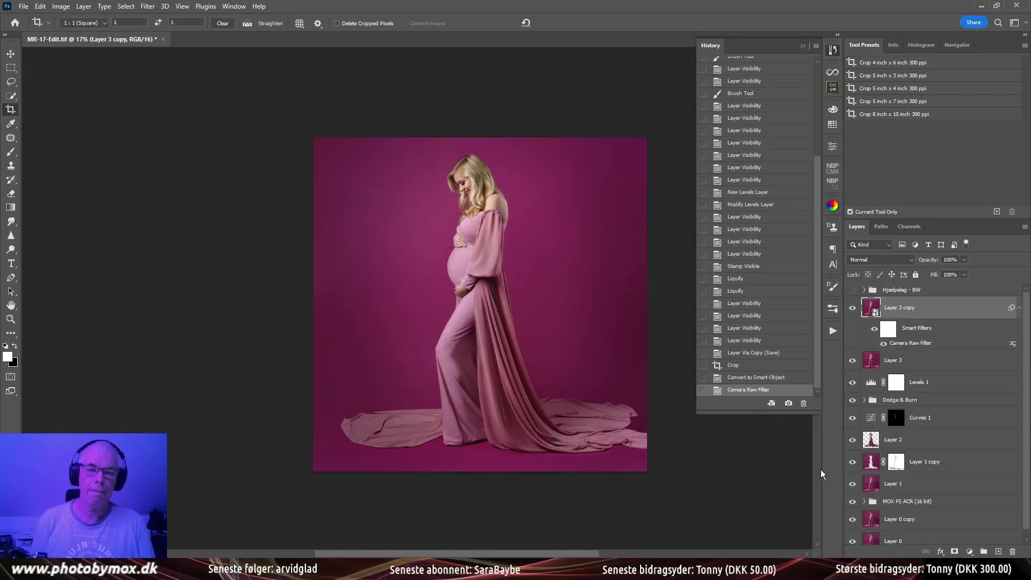
Resize the square portrait with the Facebook 2048 høj action
{"action": "left_click", "coordinate": [833, 330]}
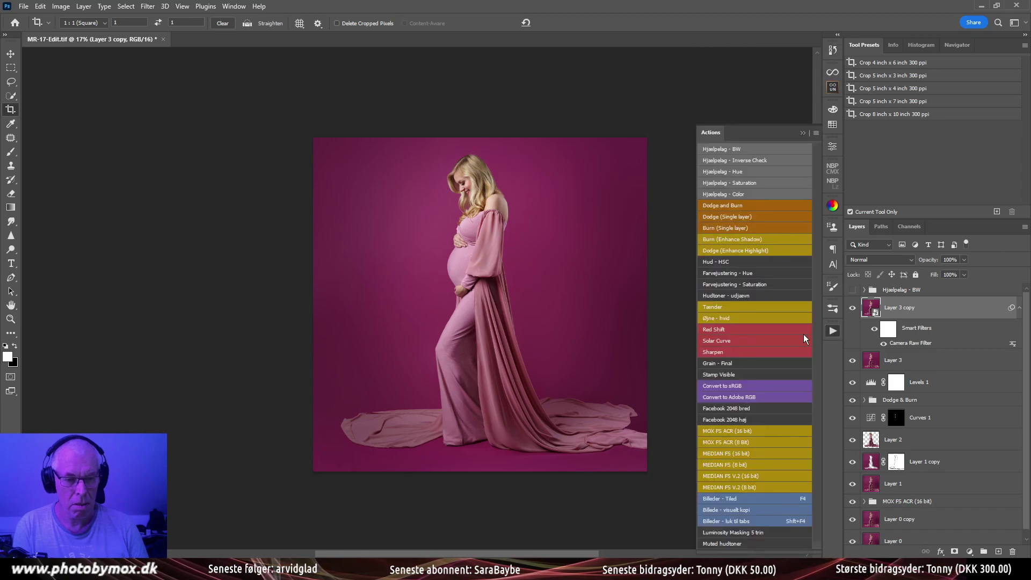
{"action": "left_click", "coordinate": [735, 419]}
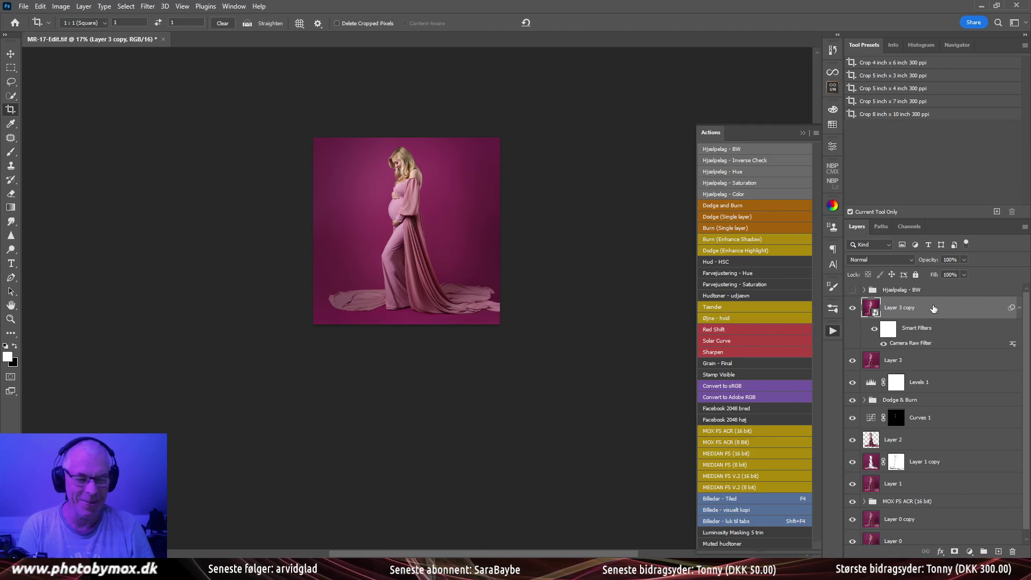
{"action": "left_click_drag", "start_coordinate": [404, 185], "coordinate": [462, 224]}
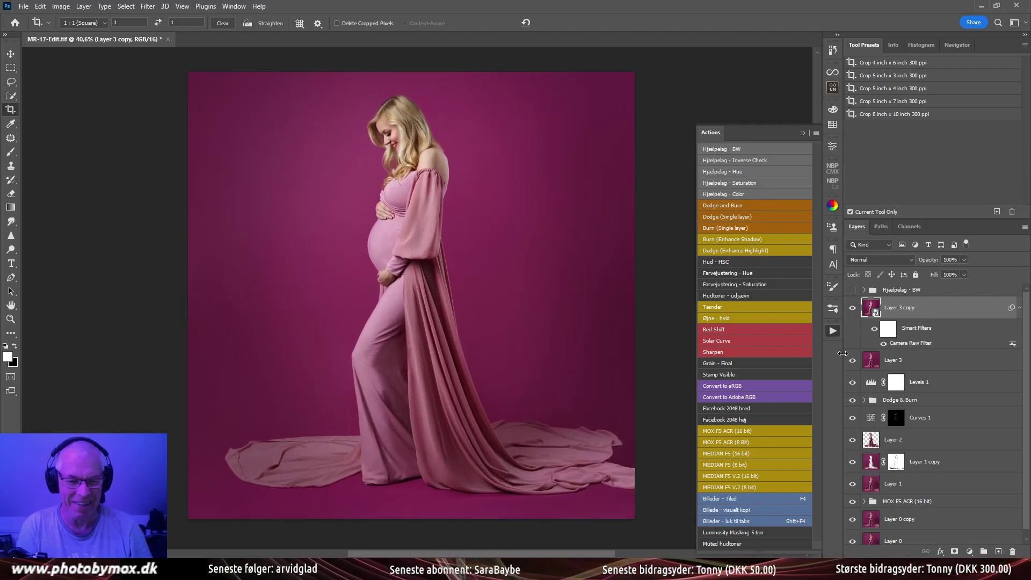
Compare the finished retouch with the original Layer 0, and check the resized picture's pixel dimensions in Image Size
{"action": "scroll", "coordinate": [864, 430], "scroll_direction": "down", "scroll_amount": 1}
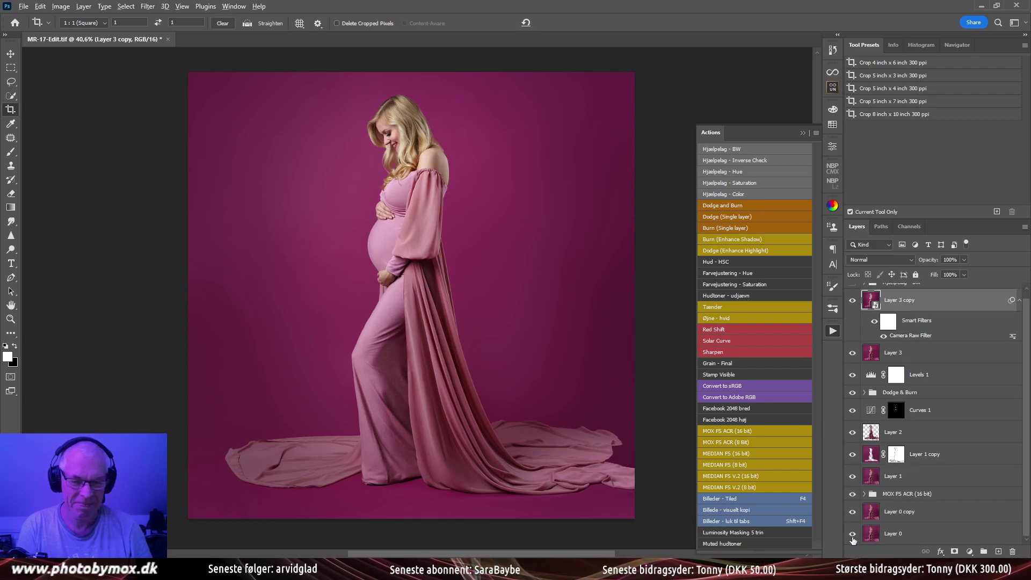
{"action": "left_click", "coordinate": [853, 536], "text": "alt"}
{"action": "left_click", "coordinate": [852, 536], "text": "alt"}
{"action": "left_click", "coordinate": [852, 535], "text": "alt"}
{"action": "left_click", "coordinate": [853, 535], "text": "alt"}
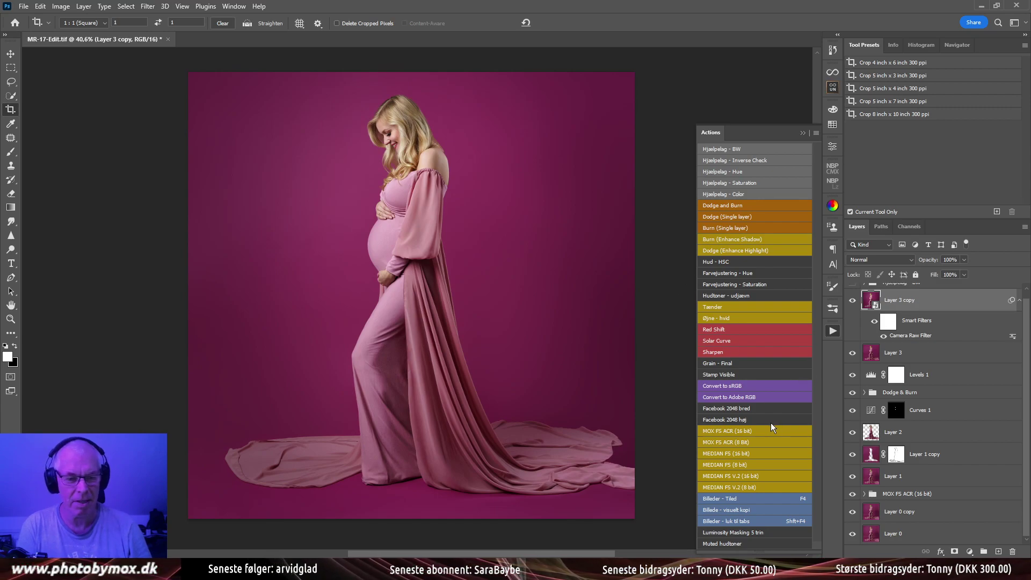
{"action": "left_click", "coordinate": [750, 397]}
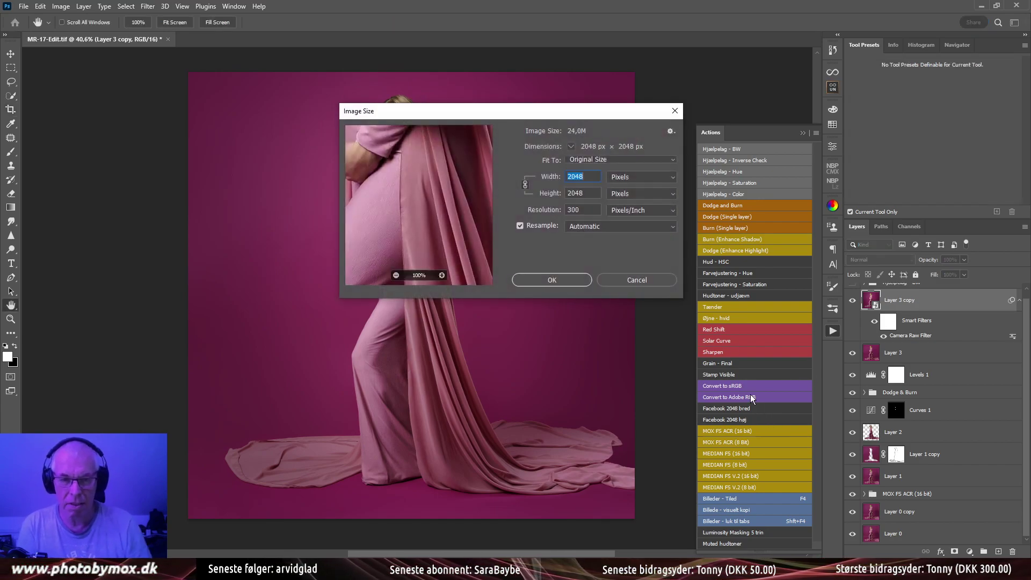
{"action": "key", "text": "Return"}
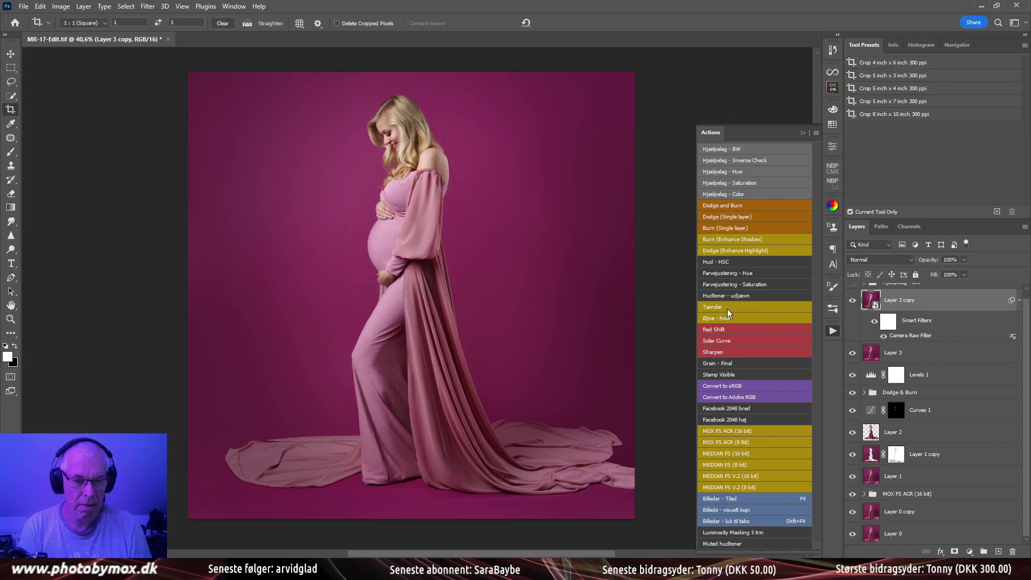
Add grain with the Grain - Final action, using 3 % uniform, monochromatic noise
{"action": "left_click", "coordinate": [722, 363]}
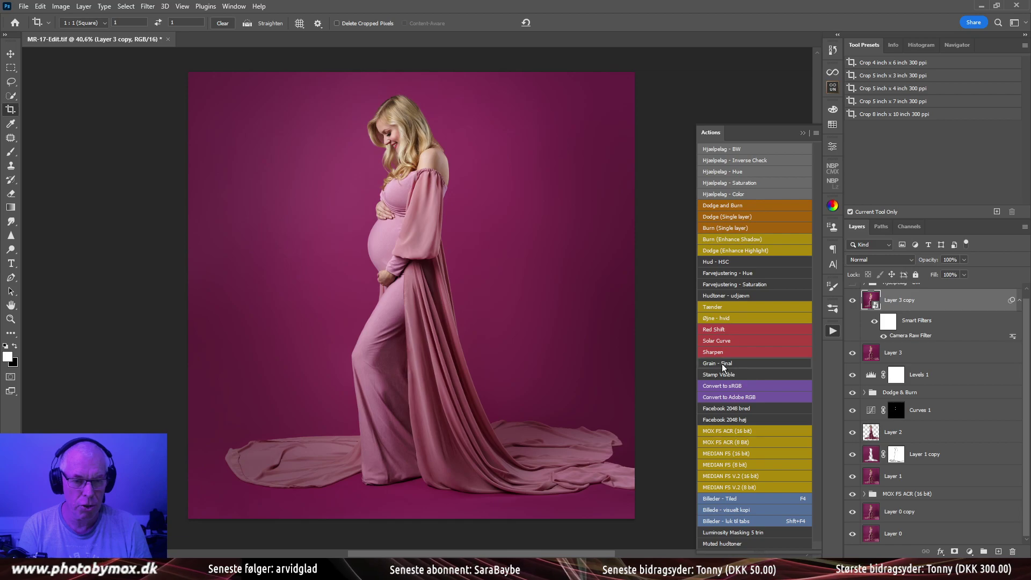
{"action": "double_click", "coordinate": [890, 337]}
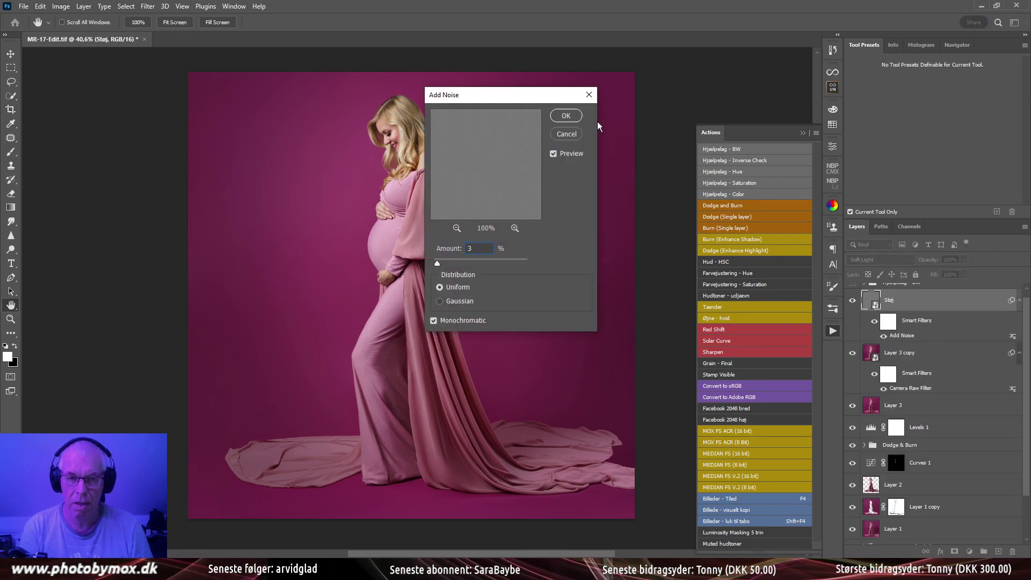
{"action": "left_click", "coordinate": [566, 116]}
{"action": "left_click", "coordinate": [19, 58]}
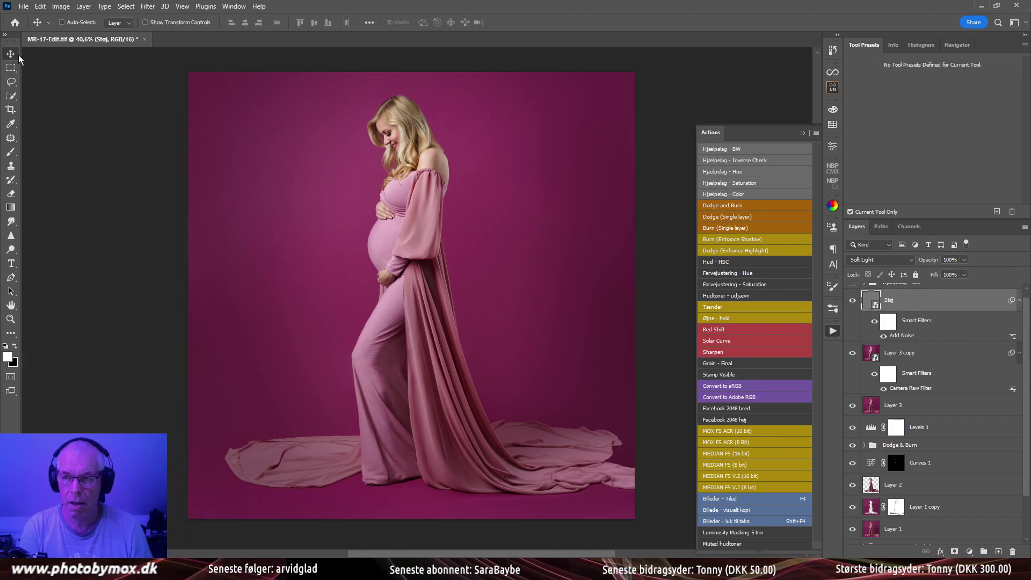
Examine the grain and retouching on the woman's face, sleeve and dress up close and in the whole picture
{"action": "scroll", "coordinate": [389, 197], "scroll_direction": "up", "scroll_amount": 3}
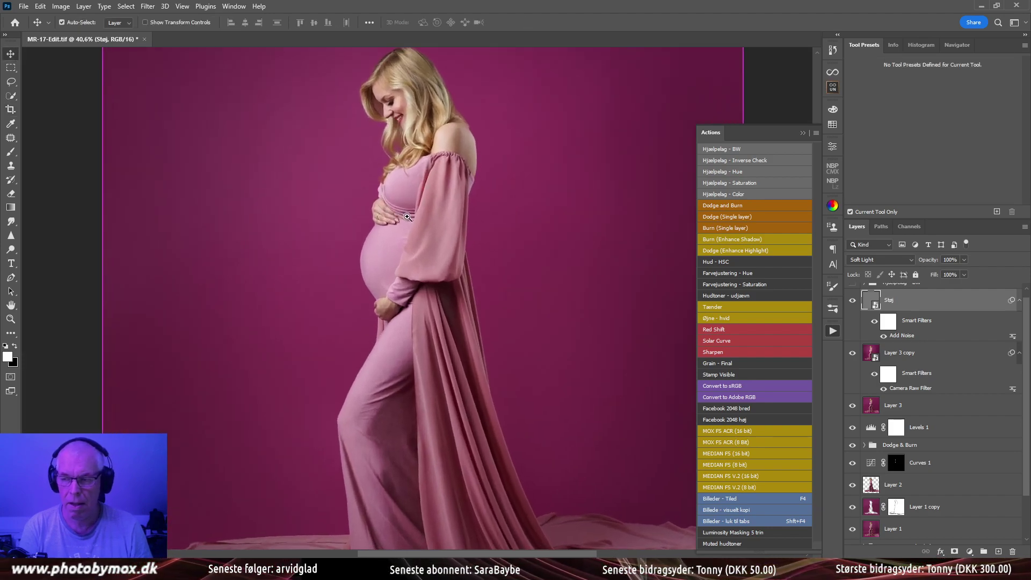
{"action": "left_click_drag", "start_coordinate": [425, 265], "coordinate": [415, 235]}
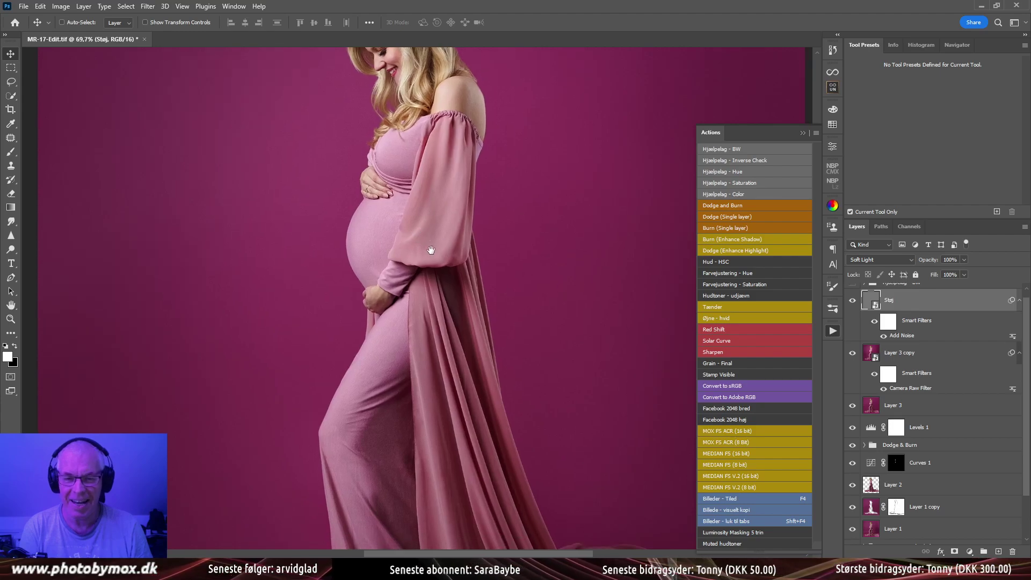
{"action": "key", "text": "ctrl+0"}
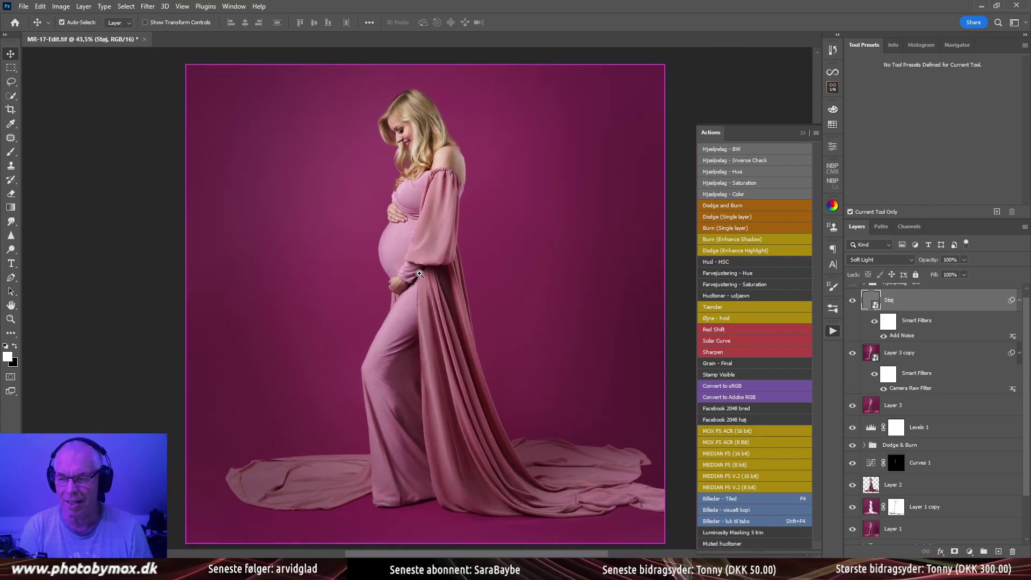
{"action": "mouse_move", "coordinate": [414, 274]}
{"action": "left_mouse_down"}
{"action": "mouse_move", "coordinate": [391, 257]}
{"action": "mouse_move", "coordinate": [423, 263]}
{"action": "mouse_move", "coordinate": [398, 262]}
{"action": "left_mouse_up"}
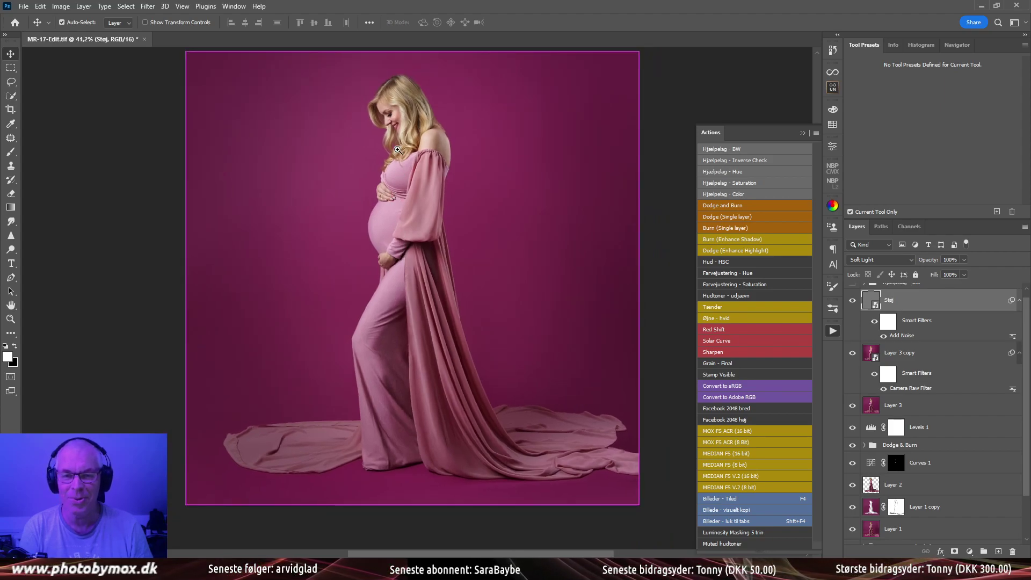
{"action": "left_click_drag", "start_coordinate": [407, 143], "coordinate": [436, 213]}
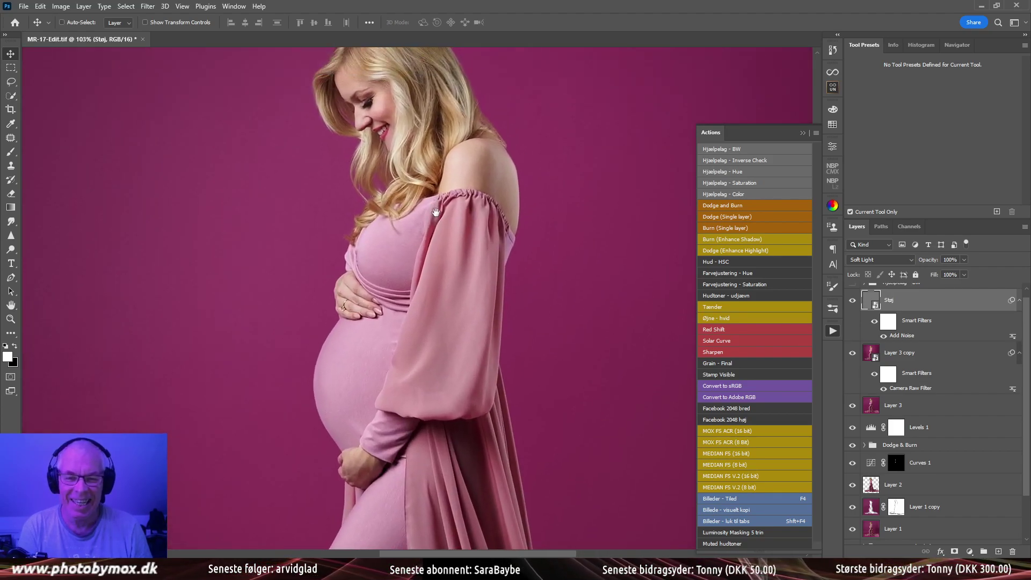
{"action": "key", "text": "ctrl+0"}
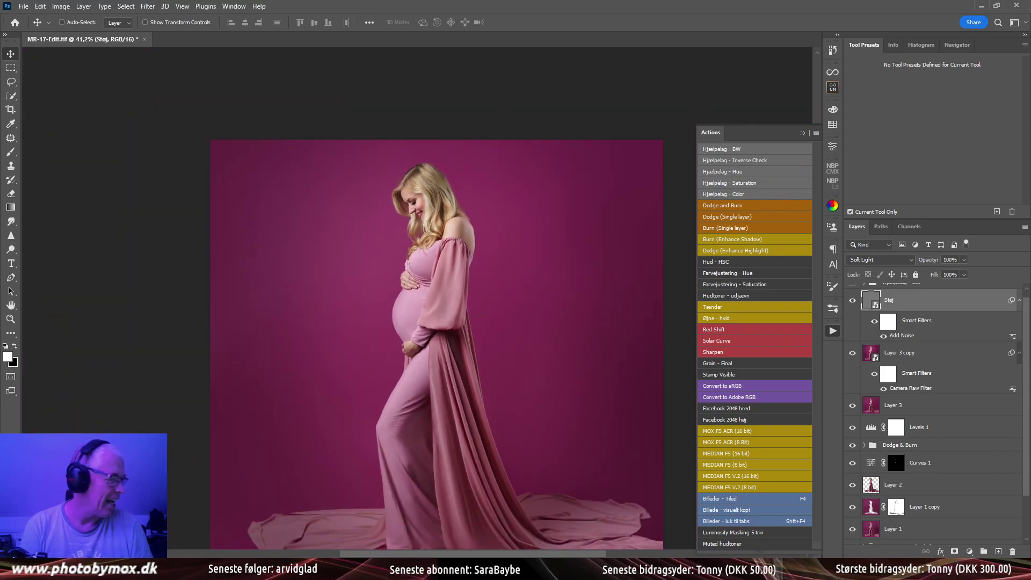
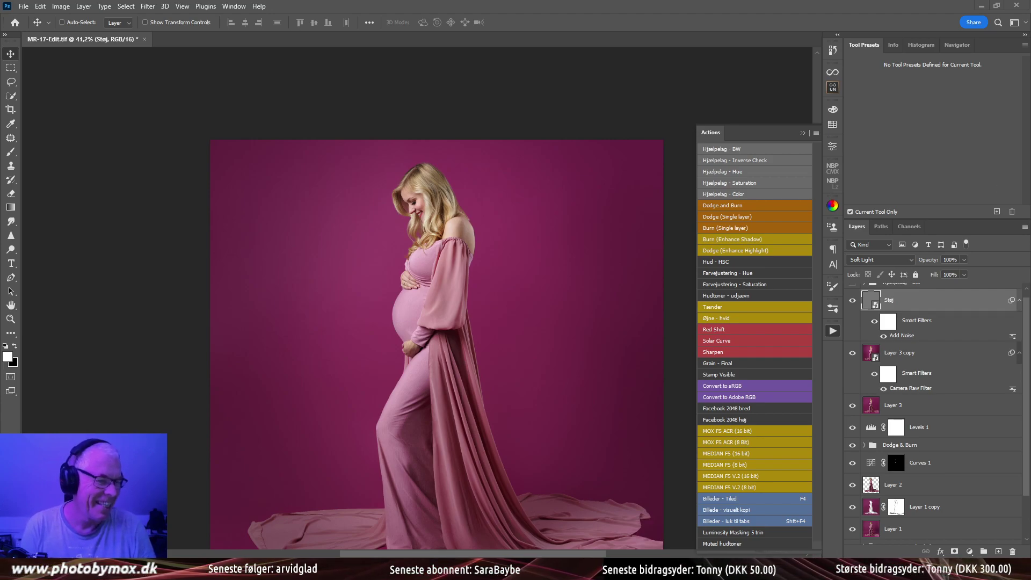
Switch to the Twitch dashboard and open the custom channel-point reward "Unmod en mod" for editing
{"action": "left_click_drag", "start_coordinate": [1030, 205], "coordinate": [481, 46]}
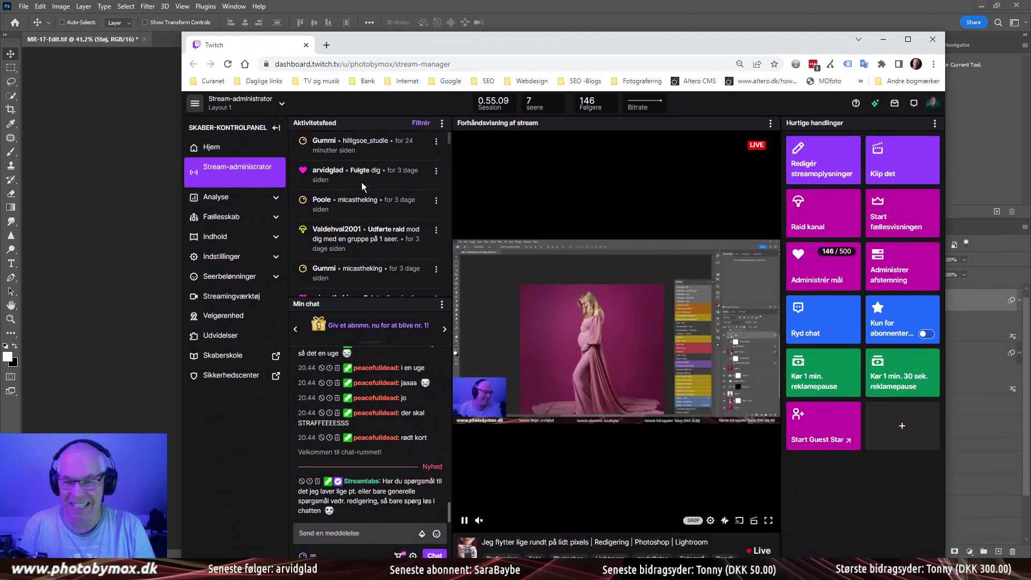
{"action": "left_click", "coordinate": [236, 276]}
{"action": "left_click", "coordinate": [230, 299]}
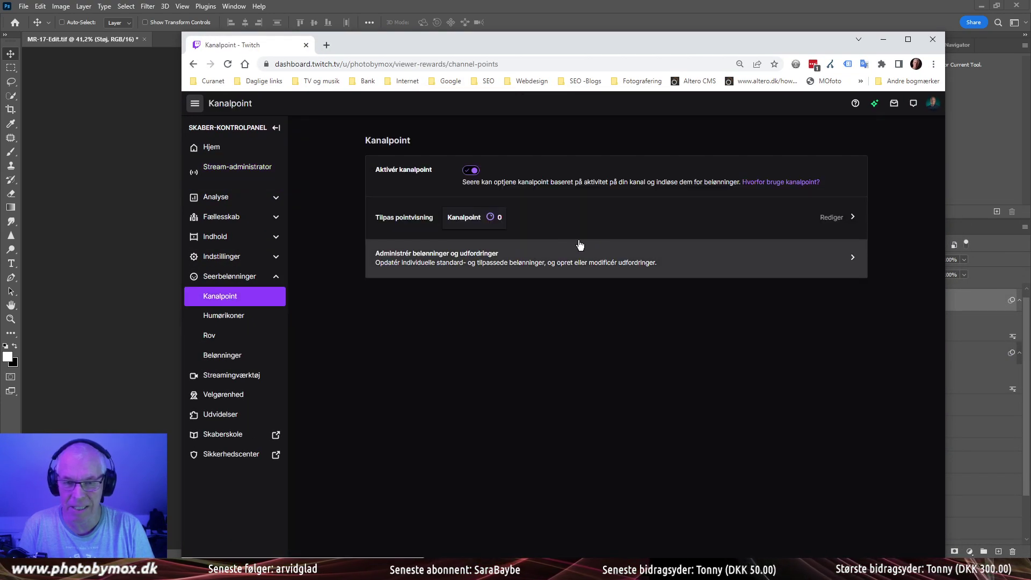
{"action": "left_click", "coordinate": [596, 263]}
{"action": "scroll", "coordinate": [632, 355], "scroll_direction": "down", "scroll_amount": 4}
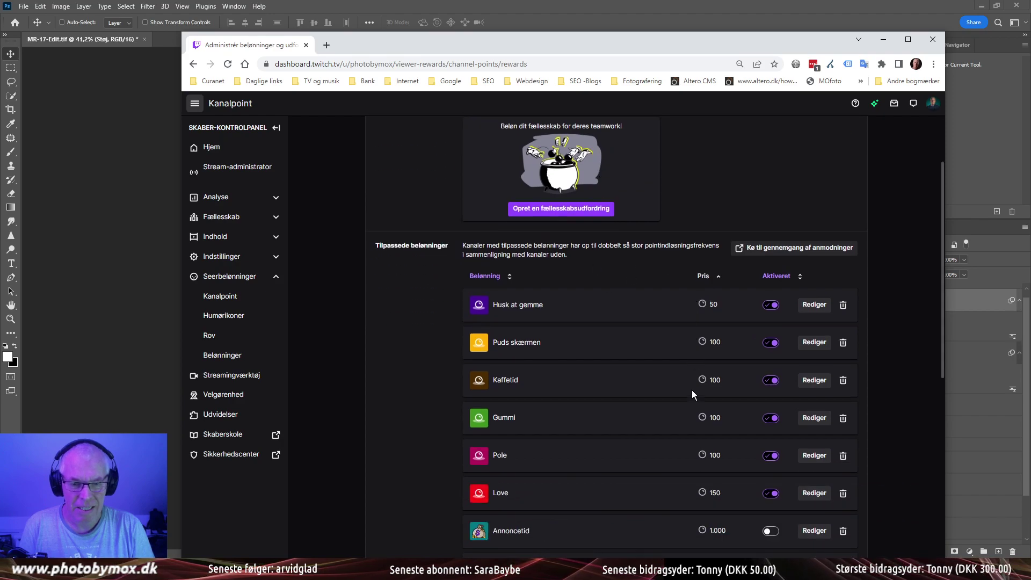
{"action": "scroll", "coordinate": [537, 338], "scroll_direction": "down", "scroll_amount": 1}
{"action": "scroll", "coordinate": [544, 299], "scroll_direction": "up", "scroll_amount": 2}
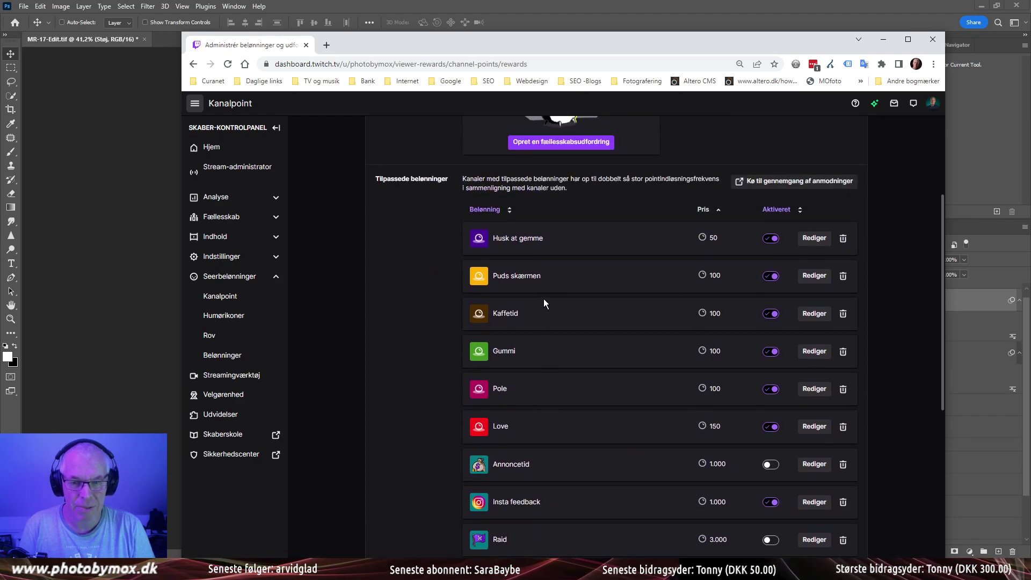
{"action": "scroll", "coordinate": [547, 314], "scroll_direction": "down", "scroll_amount": 4}
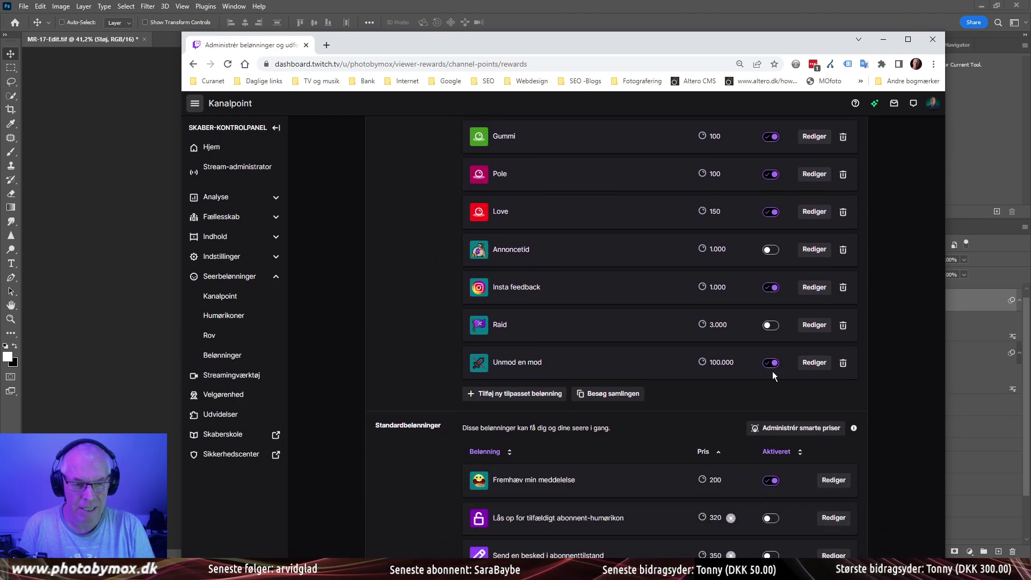
{"action": "left_click", "coordinate": [806, 363]}
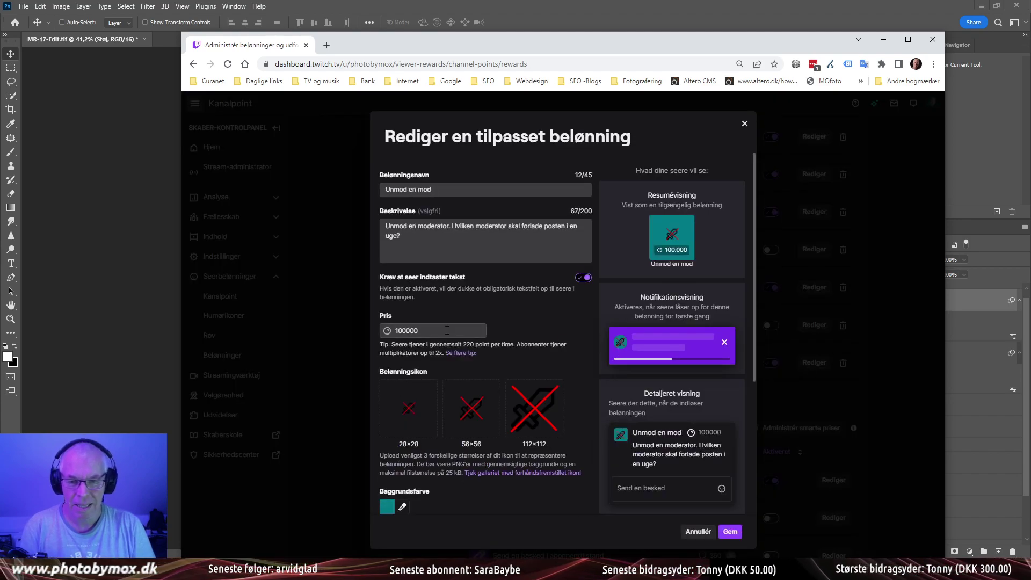
Change the period at the end of the reward's description to "2 uger" and save the reward
{"action": "scroll", "coordinate": [526, 366], "scroll_direction": "down", "scroll_amount": 1}
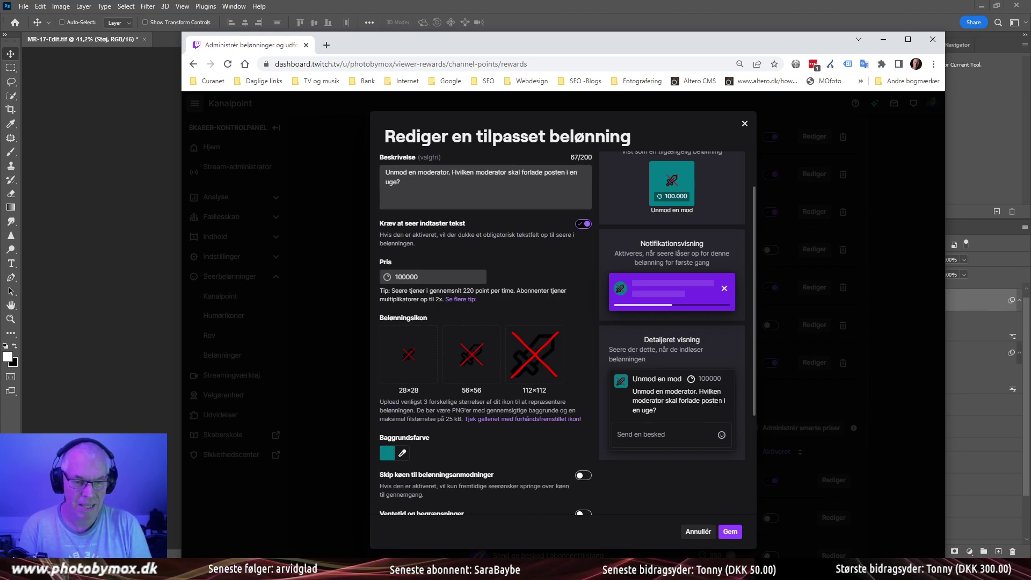
{"action": "scroll", "coordinate": [694, 425], "scroll_direction": "down", "scroll_amount": 1}
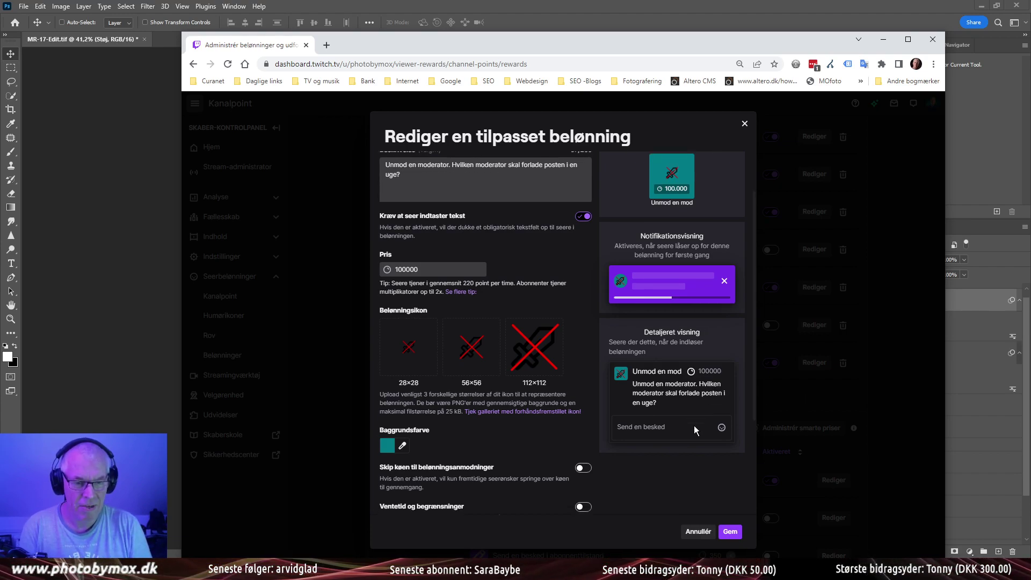
{"action": "scroll", "coordinate": [485, 342], "scroll_direction": "up", "scroll_amount": 2}
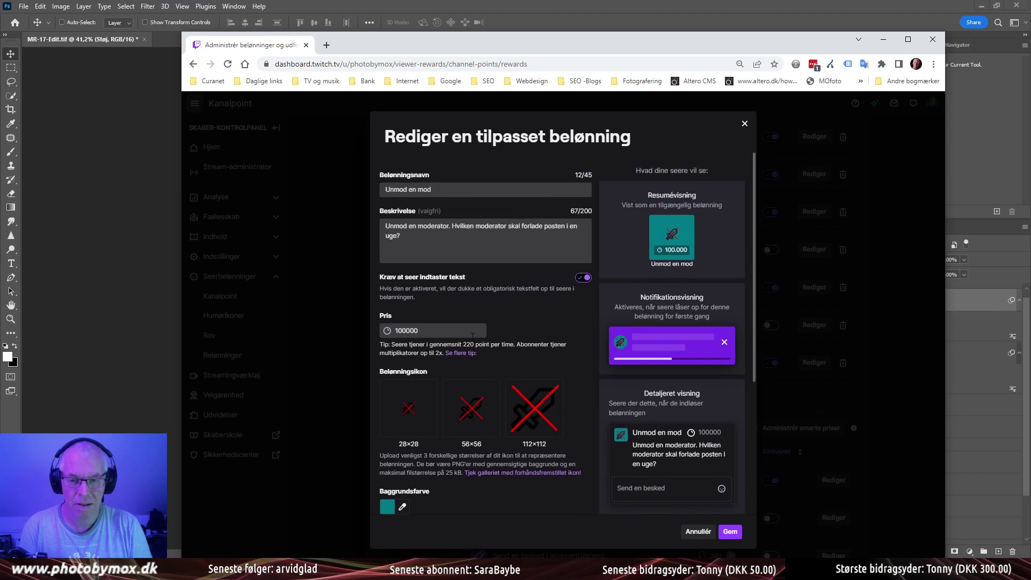
{"action": "left_click", "coordinate": [449, 227]}
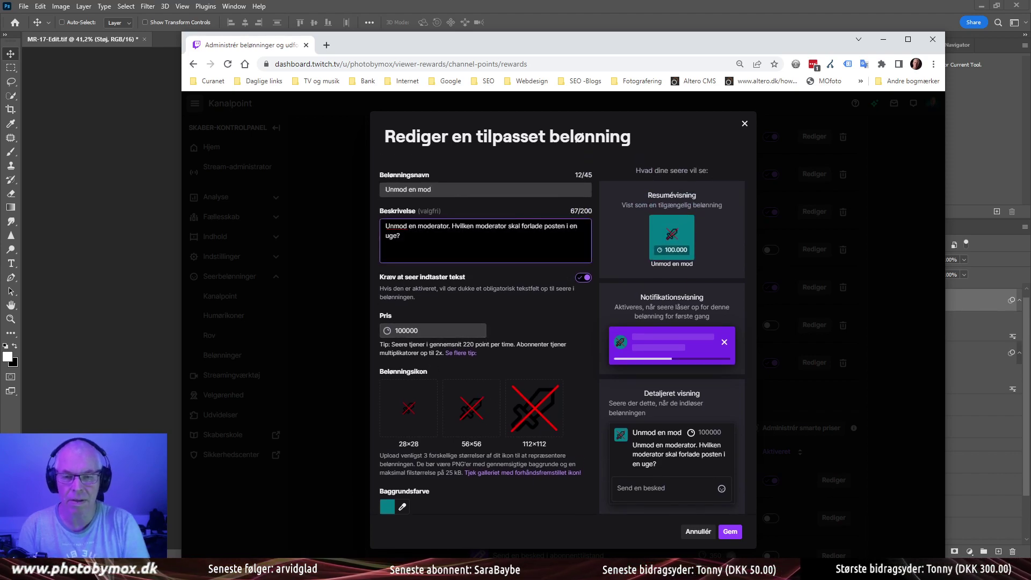
{"action": "left_click", "coordinate": [400, 236]}
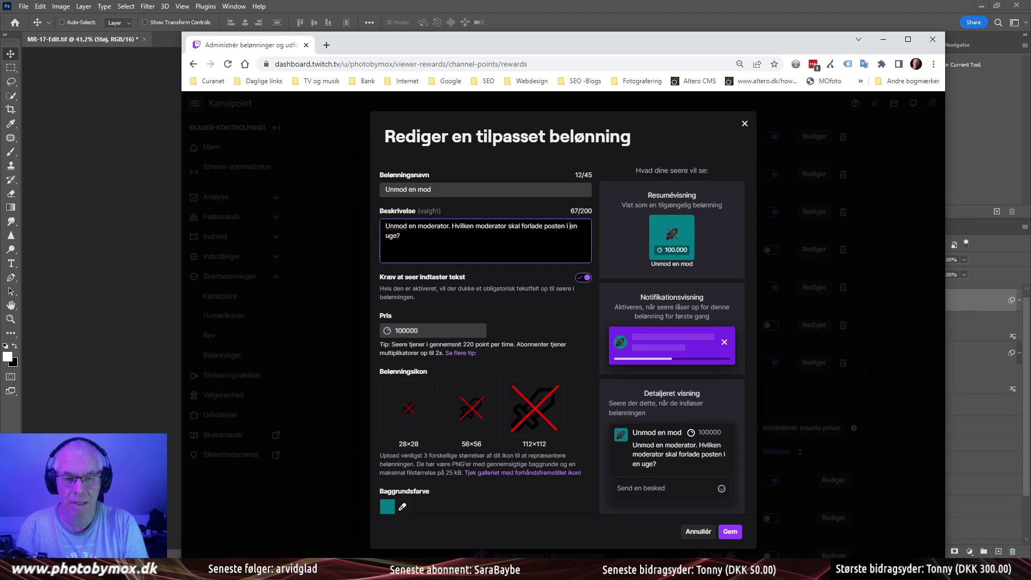
{"action": "left_click", "coordinate": [577, 226]}
{"action": "key", "text": "BackSpace"}
{"action": "key", "text": "BackSpace"}
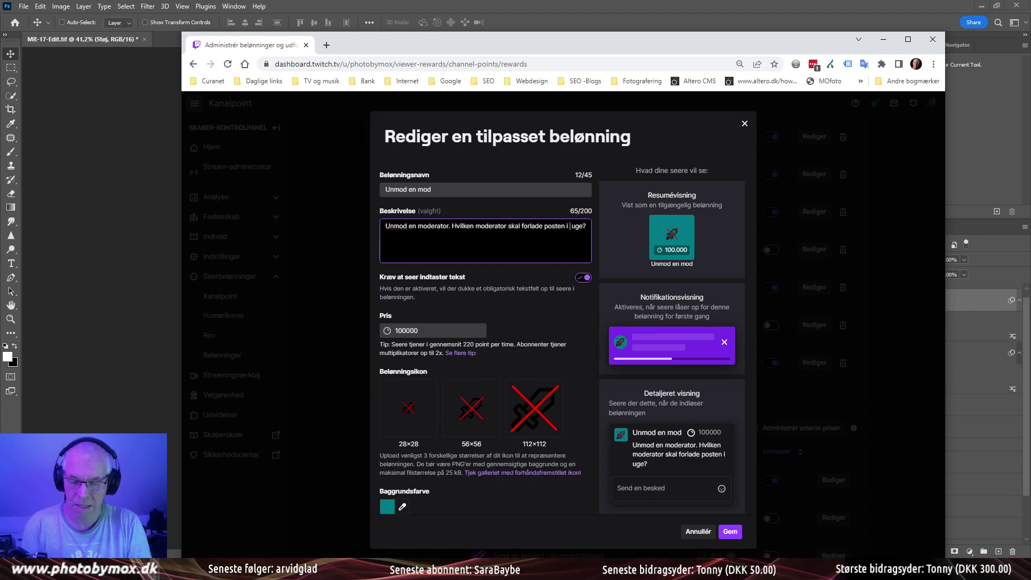
{"action": "type", "text": "2 uge"}
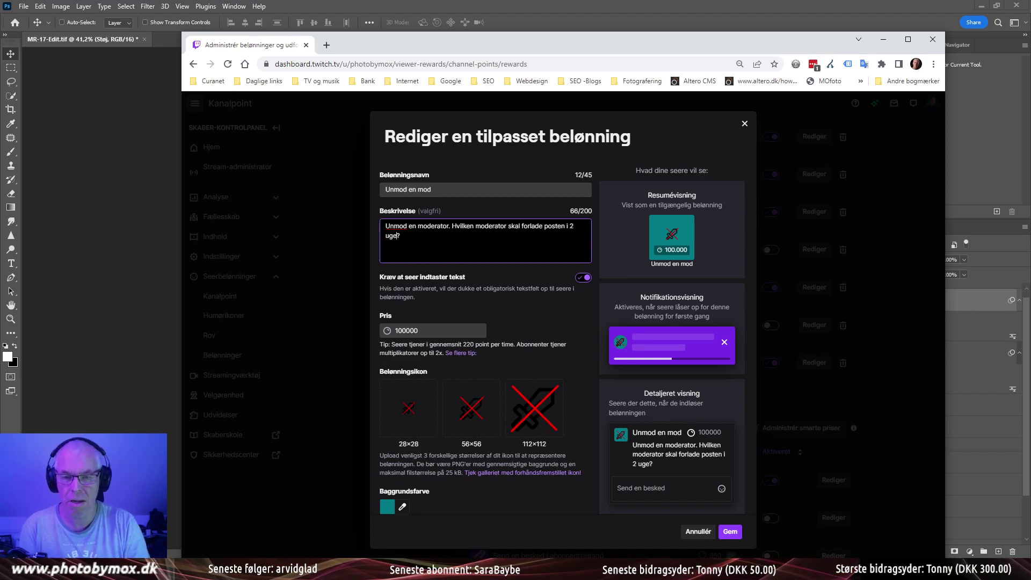
{"action": "type", "text": "r"}
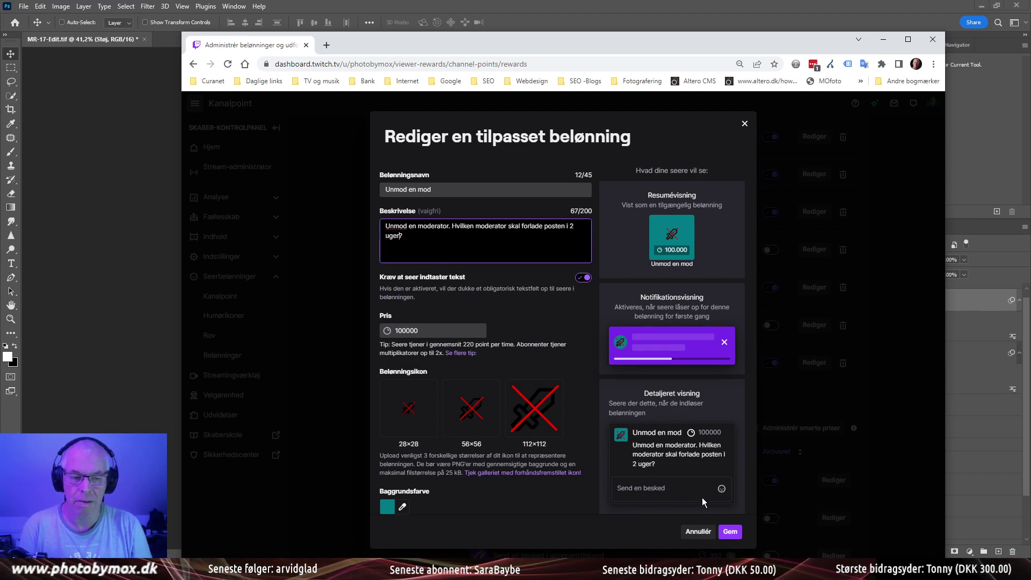
{"action": "left_click", "coordinate": [728, 532]}
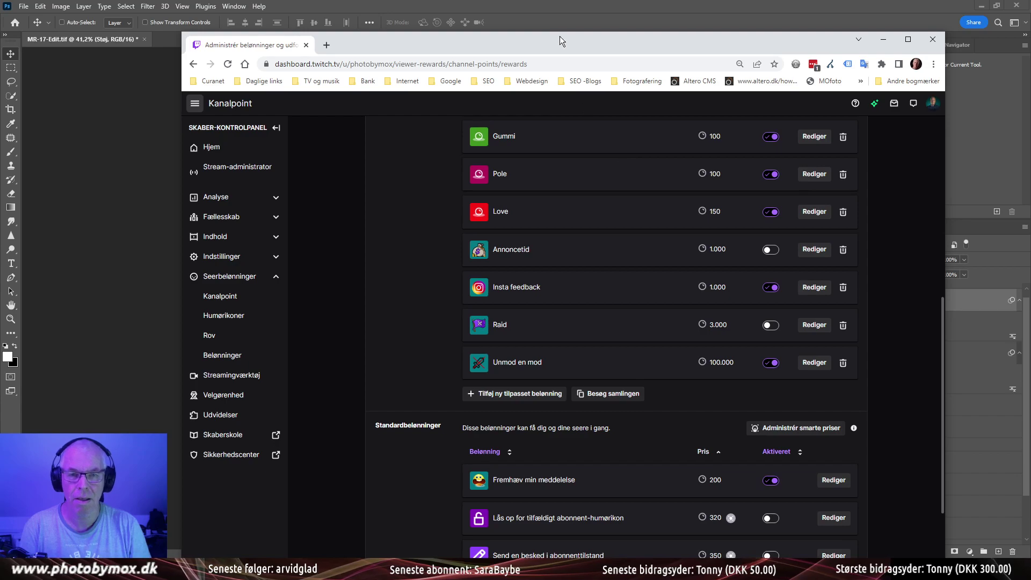
Put the browser away, return to Photoshop and examine the portrait as a whole and close up on the woman's face
{"action": "left_click_drag", "start_coordinate": [560, 41], "coordinate": [1030, 161]}
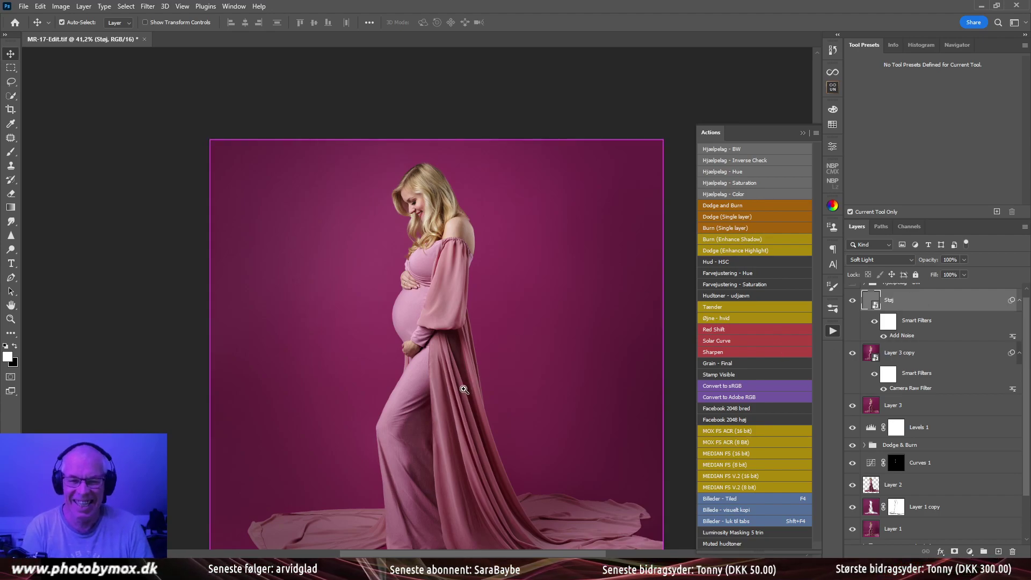
{"action": "scroll", "coordinate": [470, 392], "scroll_direction": "down", "scroll_amount": 3}
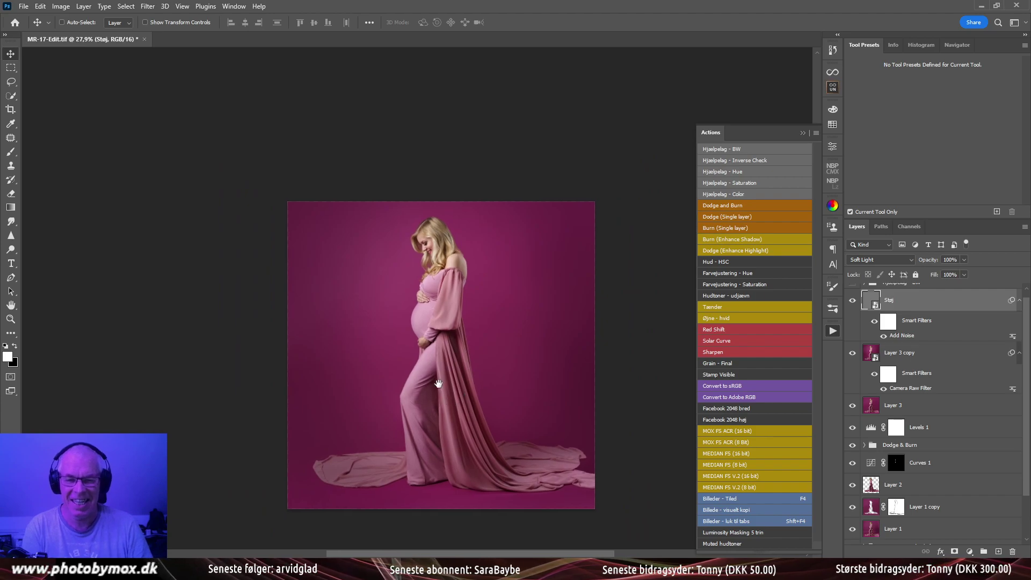
{"action": "left_click_drag", "start_coordinate": [428, 306], "coordinate": [458, 309]}
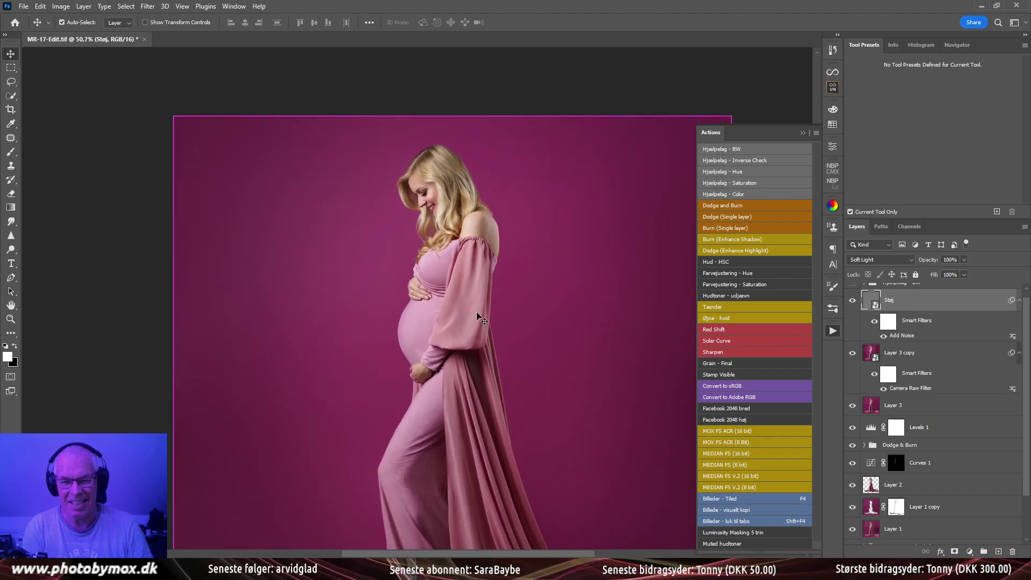
{"action": "left_click_drag", "start_coordinate": [539, 356], "coordinate": [534, 358]}
{"action": "left_click_drag", "start_coordinate": [432, 222], "coordinate": [487, 225]}
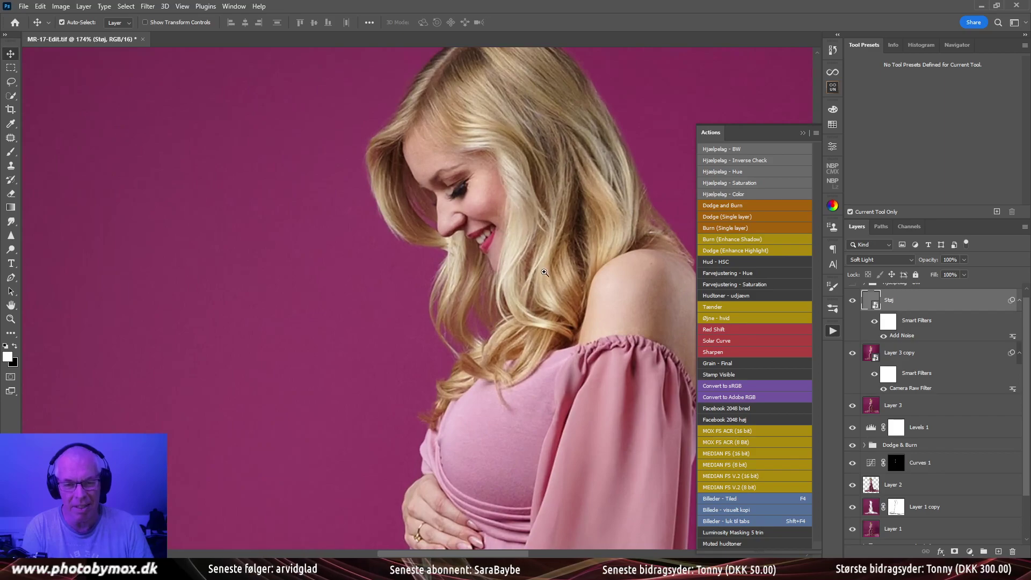
{"action": "scroll", "coordinate": [451, 304], "scroll_direction": "down", "scroll_amount": 3}
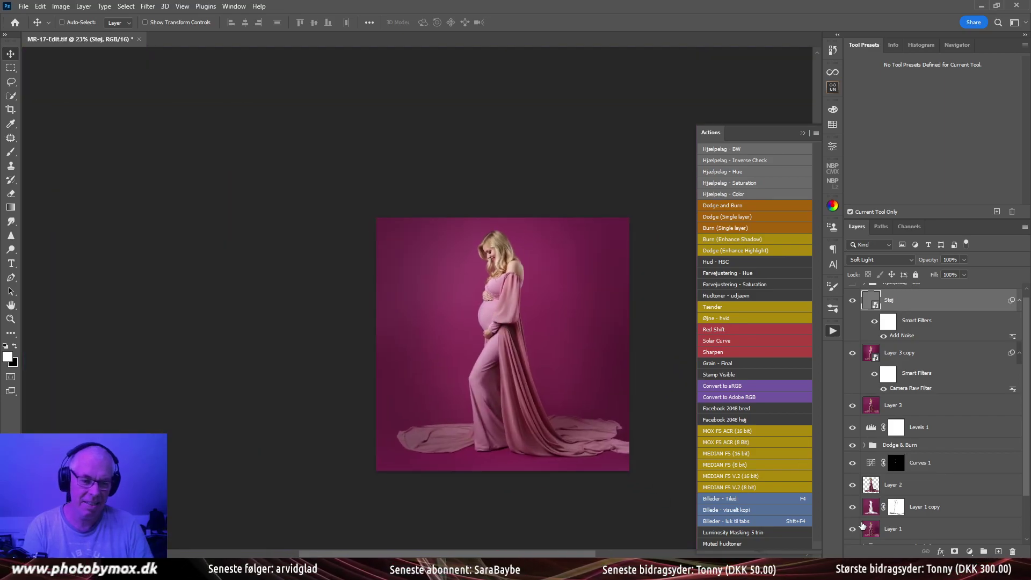
Compare the finished retouch with the original Layer 0 several times, ending with all retouching layers shown
{"action": "scroll", "coordinate": [873, 468], "scroll_direction": "down", "scroll_amount": 3}
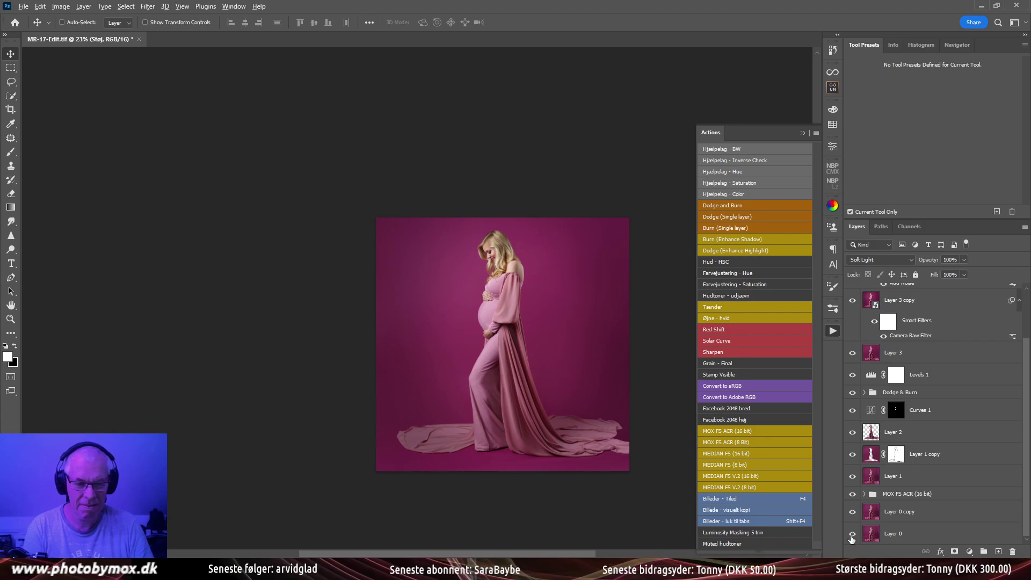
{"action": "left_click", "coordinate": [852, 534]}
{"action": "left_click", "coordinate": [852, 535]}
{"action": "left_click", "coordinate": [852, 534]}
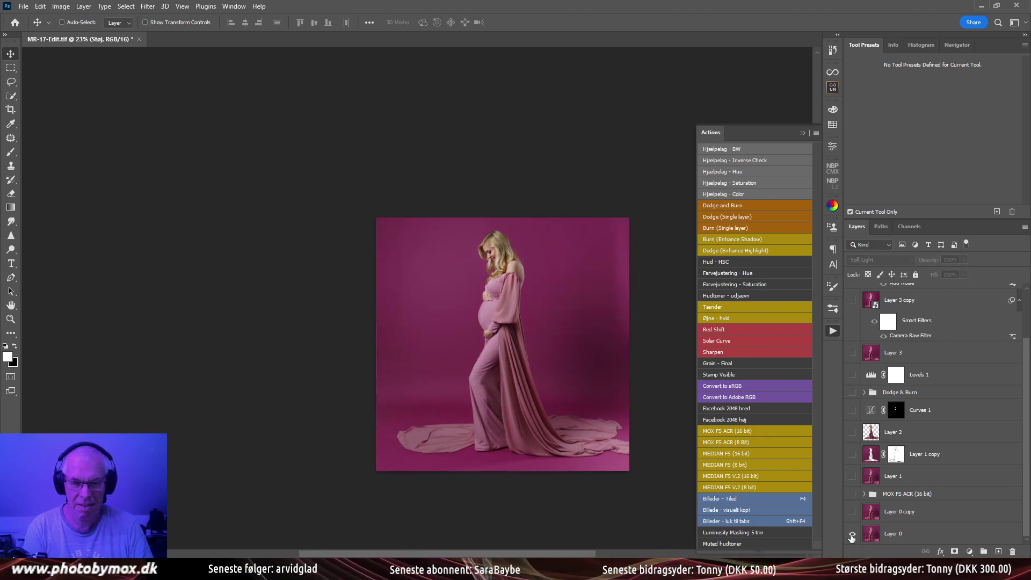
{"action": "left_click", "coordinate": [851, 535]}
{"action": "left_click", "coordinate": [852, 534]}
{"action": "left_click", "coordinate": [852, 535]}
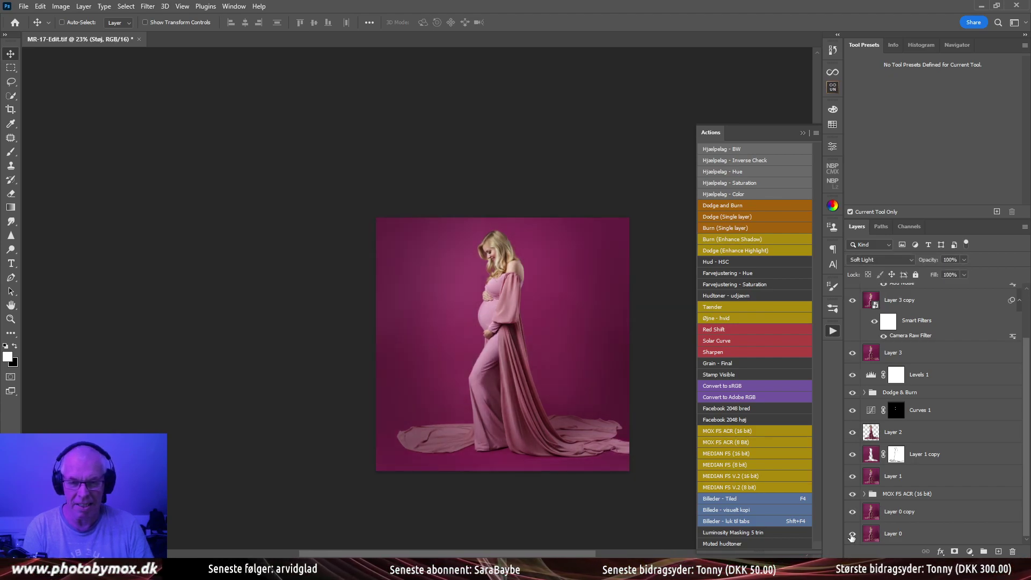
Soften the vignette in Layer 3 copy's Camera Raw filter by setting Mask 1's exposure to -0.30
{"action": "scroll", "coordinate": [866, 480], "scroll_direction": "up", "scroll_amount": 2}
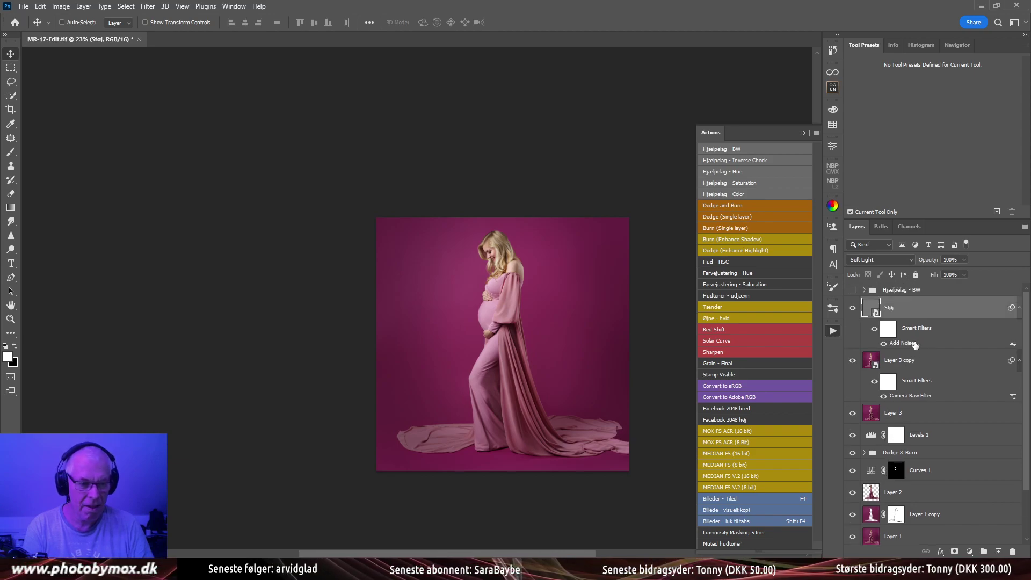
{"action": "key", "text": "alt+bracketleft"}
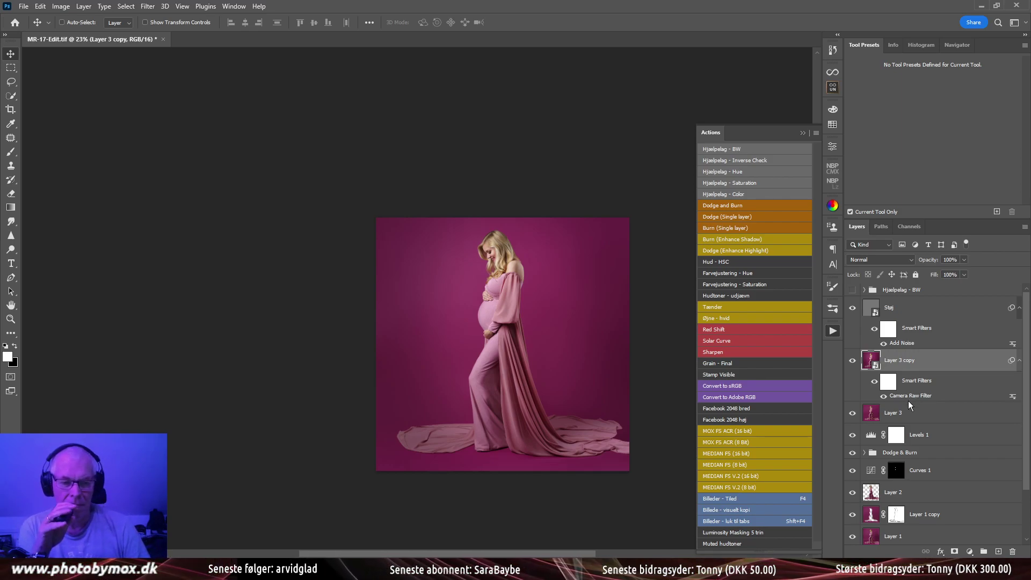
{"action": "key", "text": "ctrl+shift+a"}
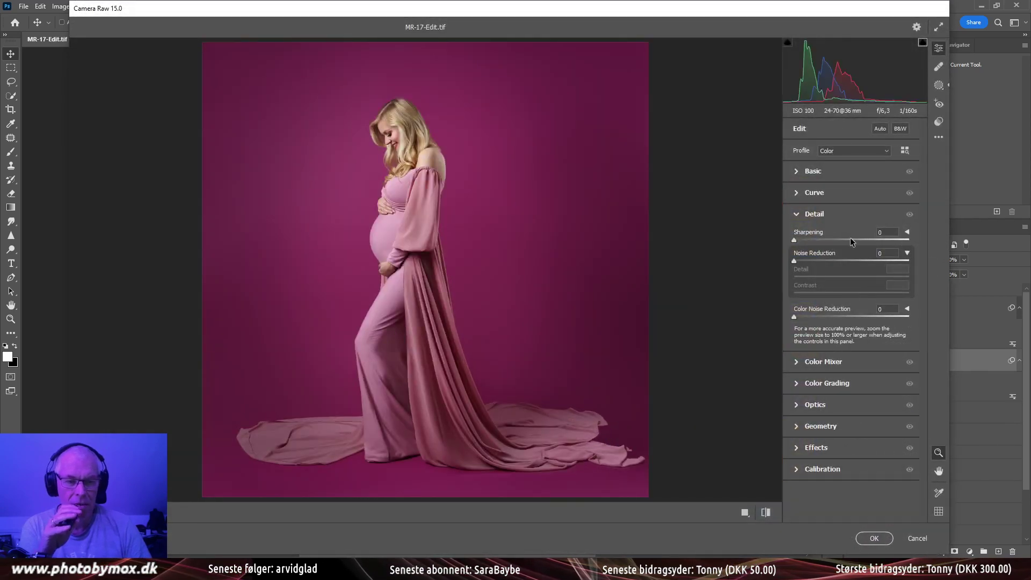
{"action": "left_click", "coordinate": [939, 85]}
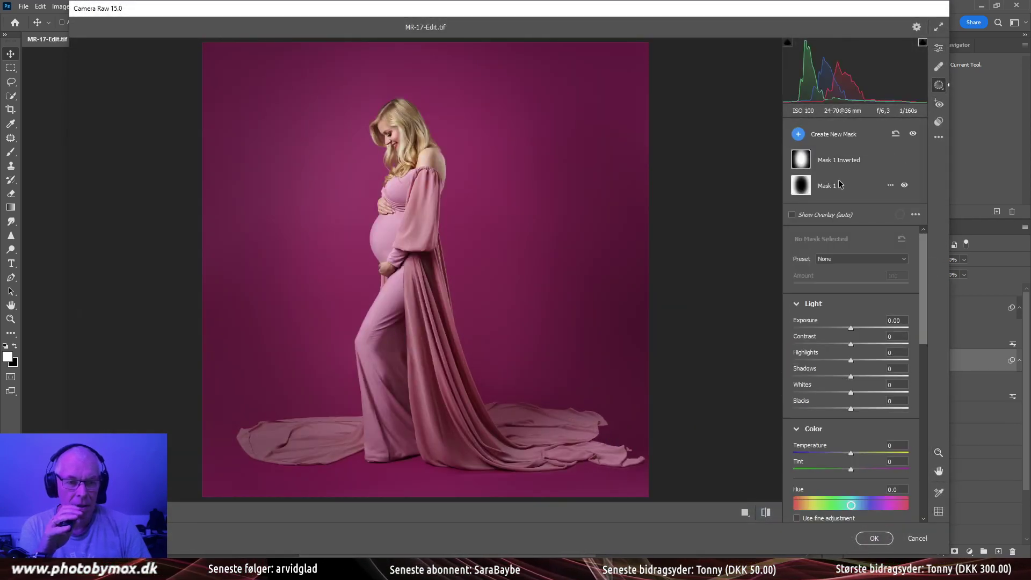
{"action": "left_click", "coordinate": [830, 159]}
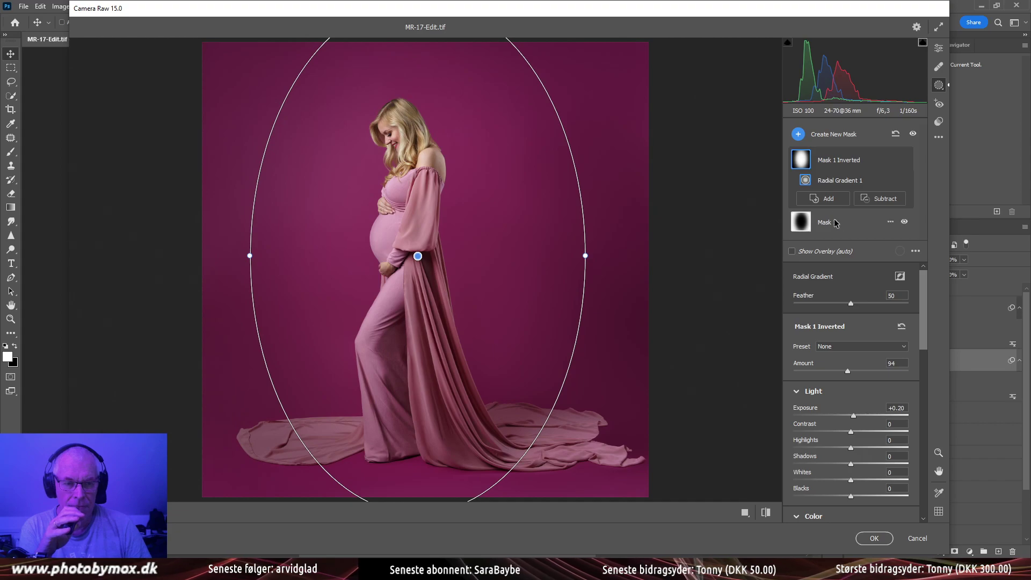
{"action": "left_click", "coordinate": [835, 223]}
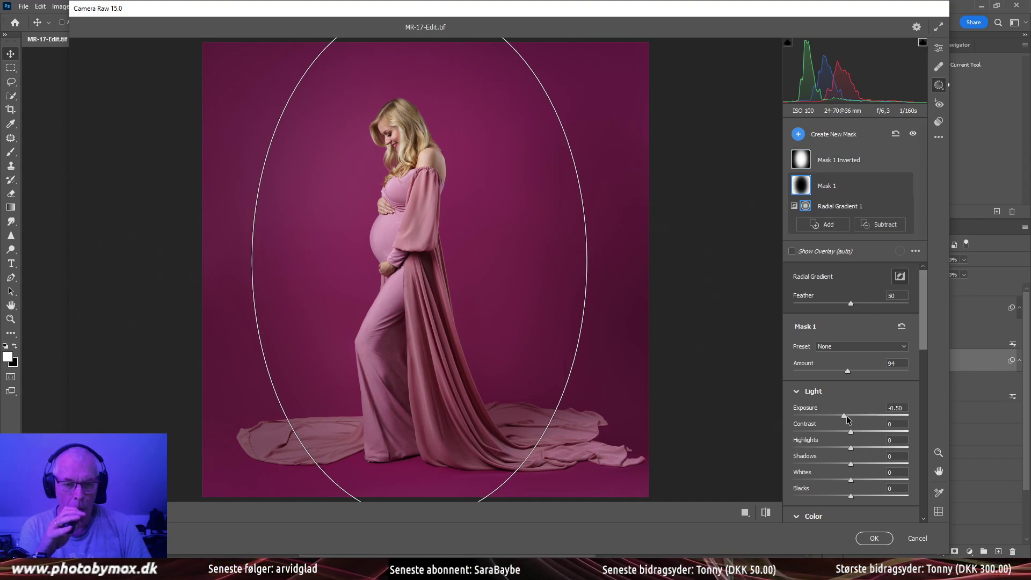
{"action": "left_click_drag", "start_coordinate": [846, 416], "coordinate": [849, 415]}
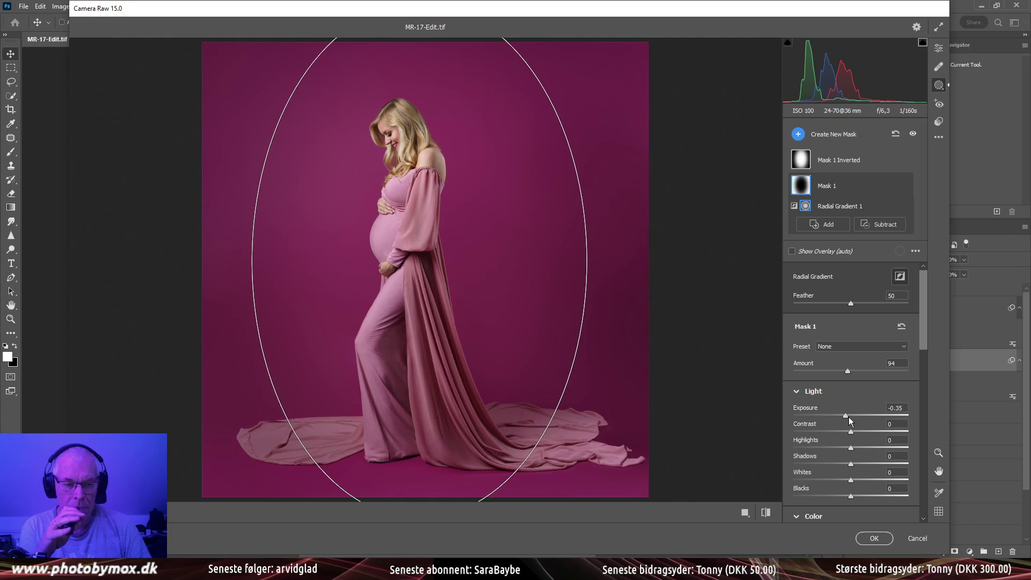
{"action": "left_click", "coordinate": [875, 539]}
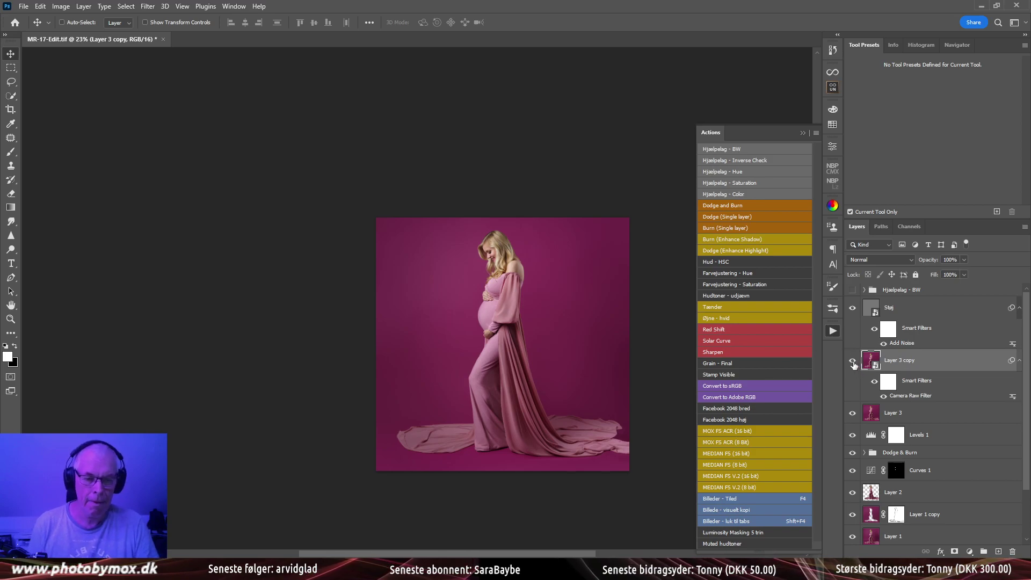
Compare the portrait with and without Layer 3 copy and check the softened vignette across the picture
{"action": "left_click", "coordinate": [853, 361]}
{"action": "left_click", "coordinate": [853, 361]}
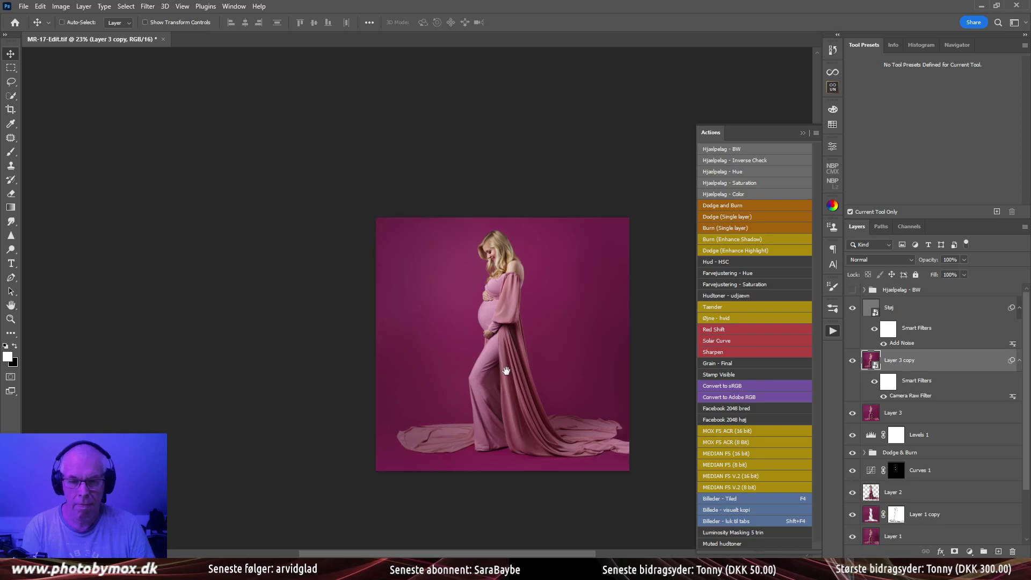
{"action": "left_click_drag", "start_coordinate": [507, 370], "coordinate": [428, 324]}
{"action": "left_click_drag", "start_coordinate": [426, 274], "coordinate": [454, 272]}
{"action": "left_click_drag", "start_coordinate": [466, 315], "coordinate": [496, 303]}
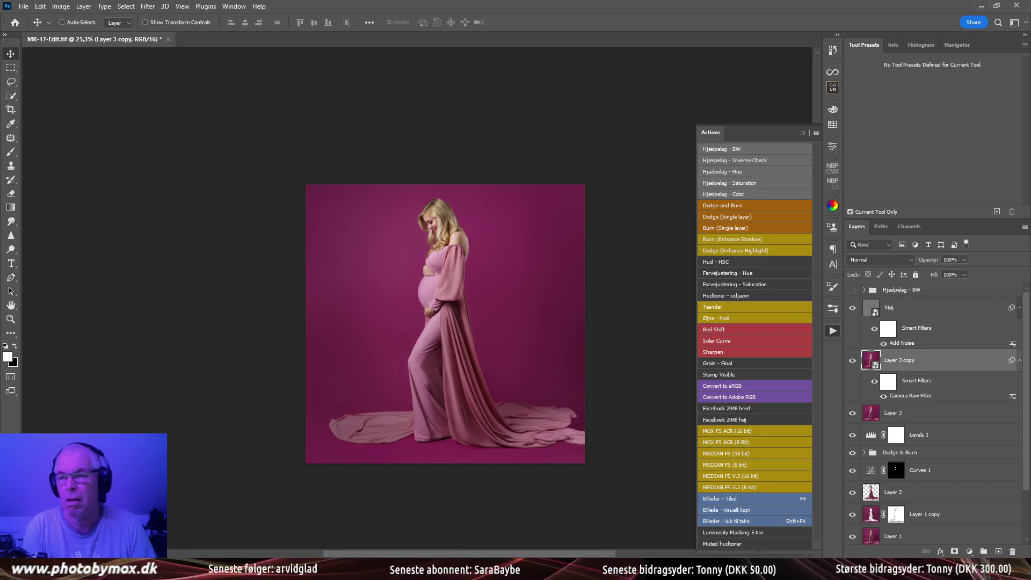
Export the picture for the web as a 2048 x 2048 px JPEG at quality 92 with its colors converted to sRGB
{"action": "left_click", "coordinate": [24, 6]}
{"action": "mouse_move", "coordinate": [86, 173]}
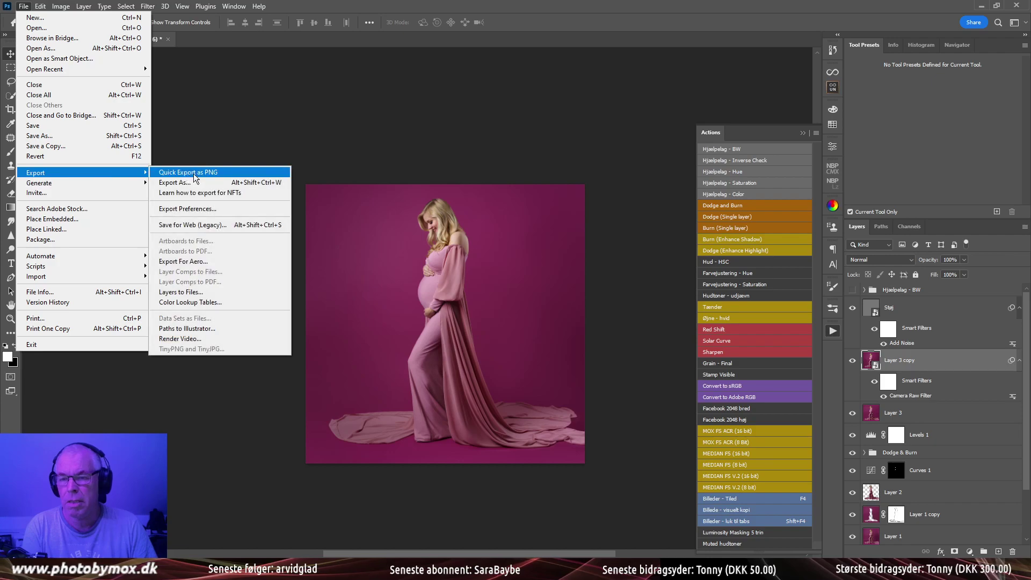
{"action": "left_click", "coordinate": [193, 224]}
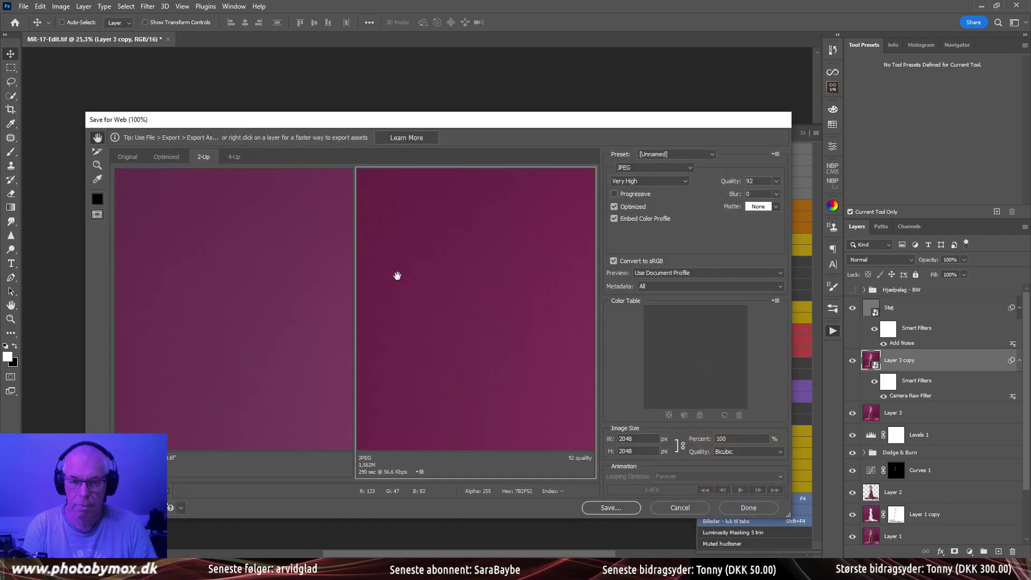
{"action": "left_click", "coordinate": [621, 507]}
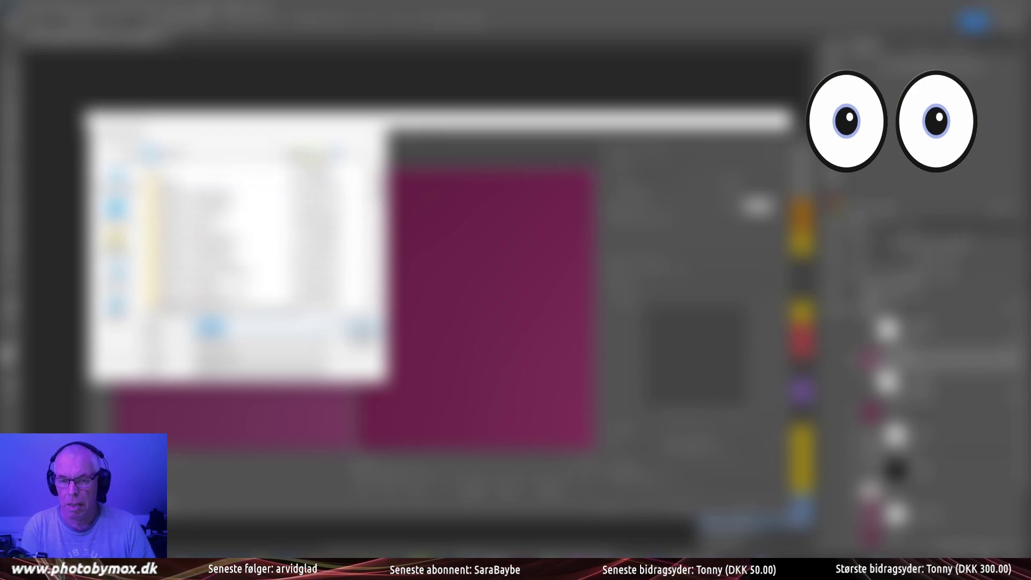
{"action": "left_click", "coordinate": [314, 154]}
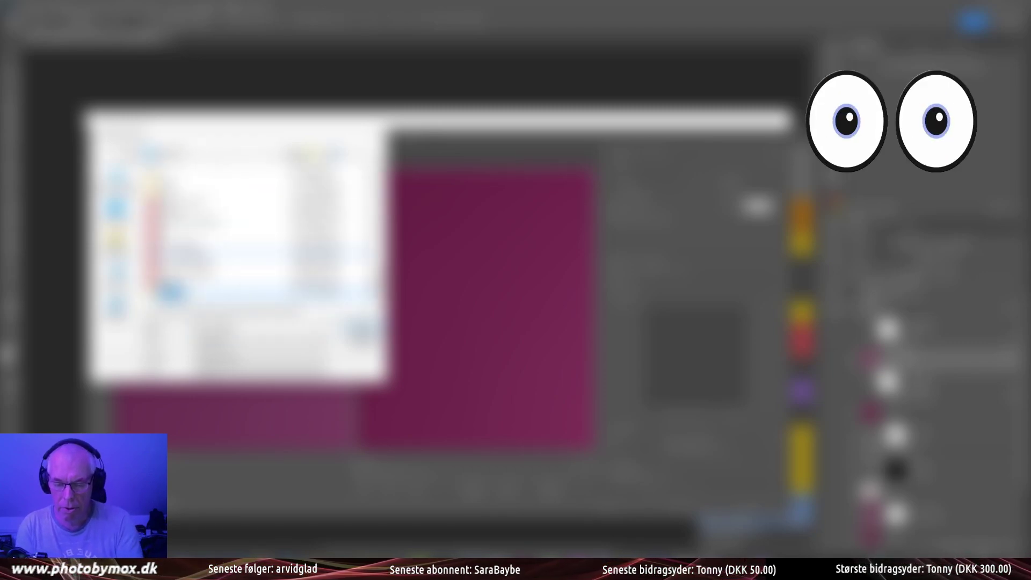
{"action": "key", "text": "BackSpace"}
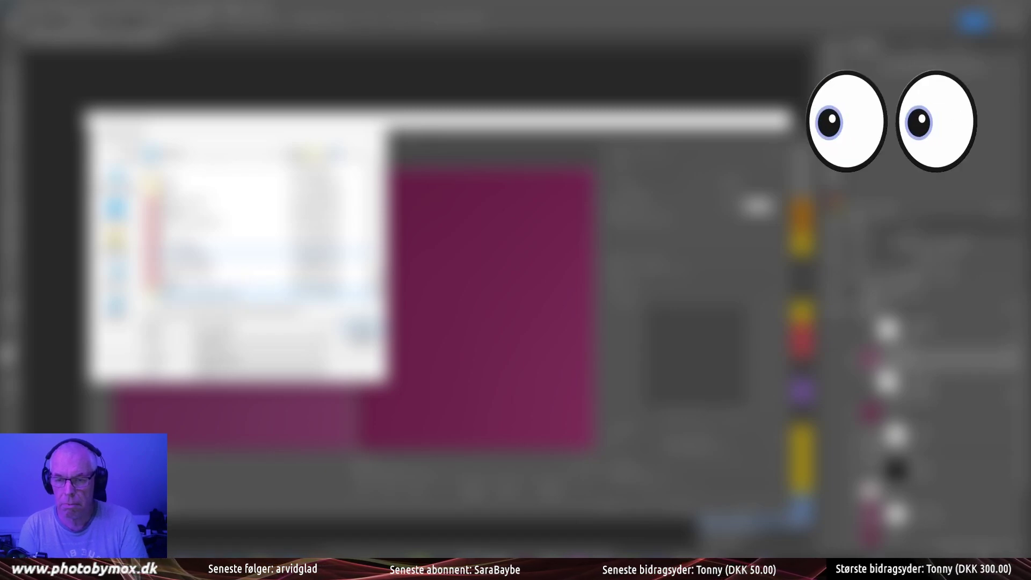
{"action": "key", "text": "Return"}
{"action": "key", "text": "Return"}
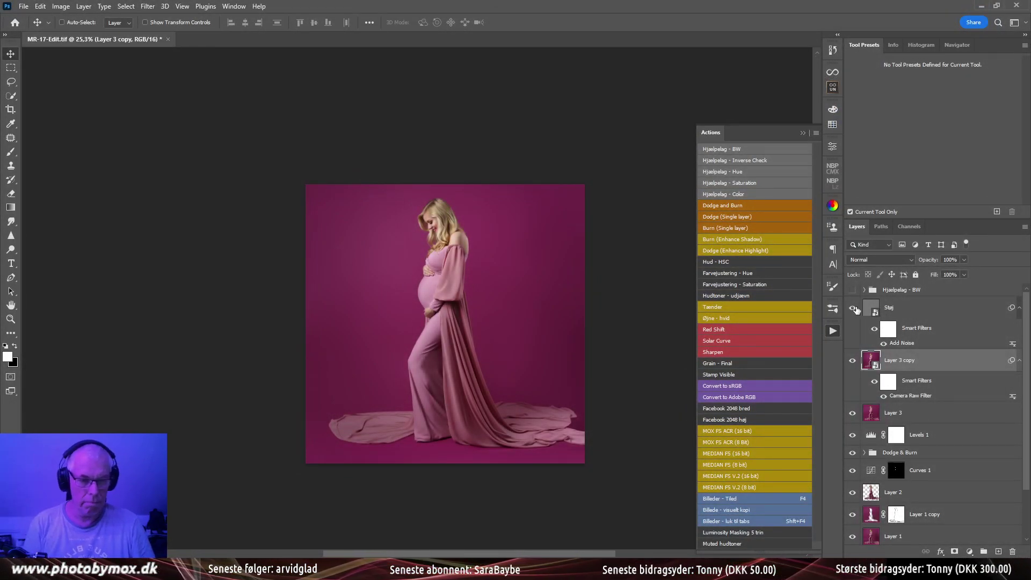
With the Støj layer hidden, stamp the visible layers into a new layer above Layer 3 copy and open it in the Exposure X5 filter
{"action": "left_click", "coordinate": [853, 308]}
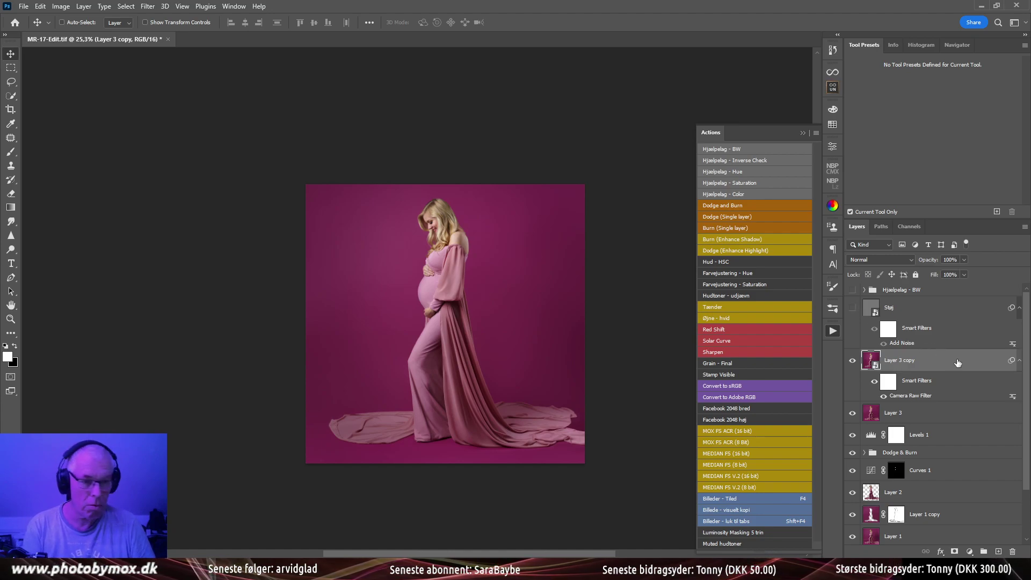
{"action": "key", "text": "ctrl+shift+alt+e"}
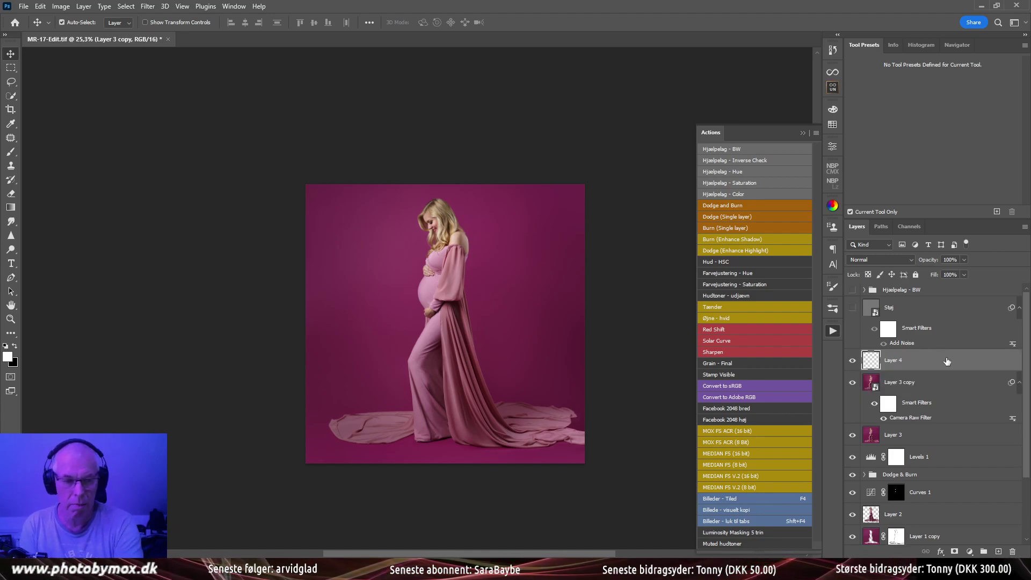
{"action": "left_click", "coordinate": [148, 6]}
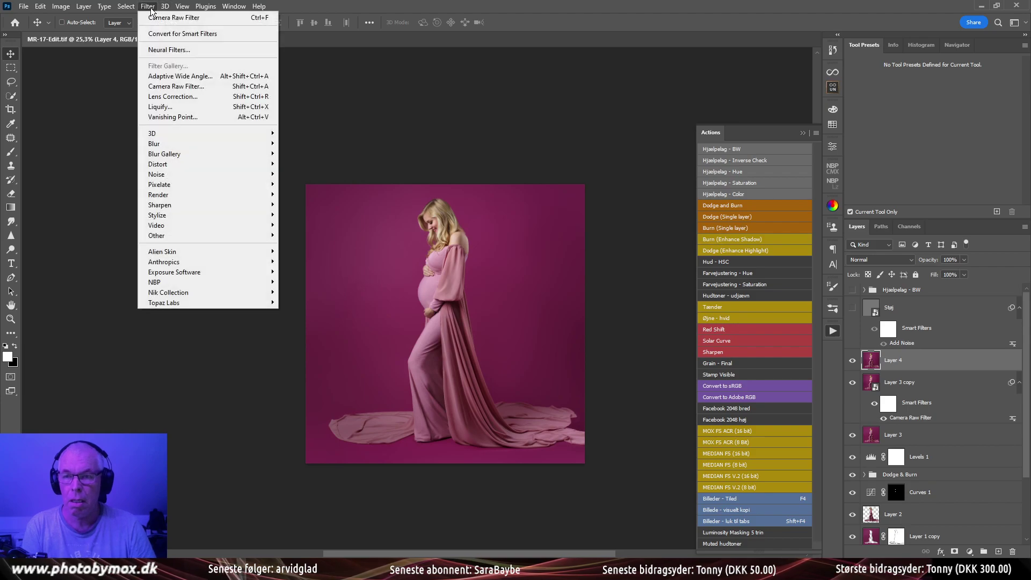
{"action": "mouse_move", "coordinate": [258, 280]}
{"action": "left_click", "coordinate": [317, 272]}
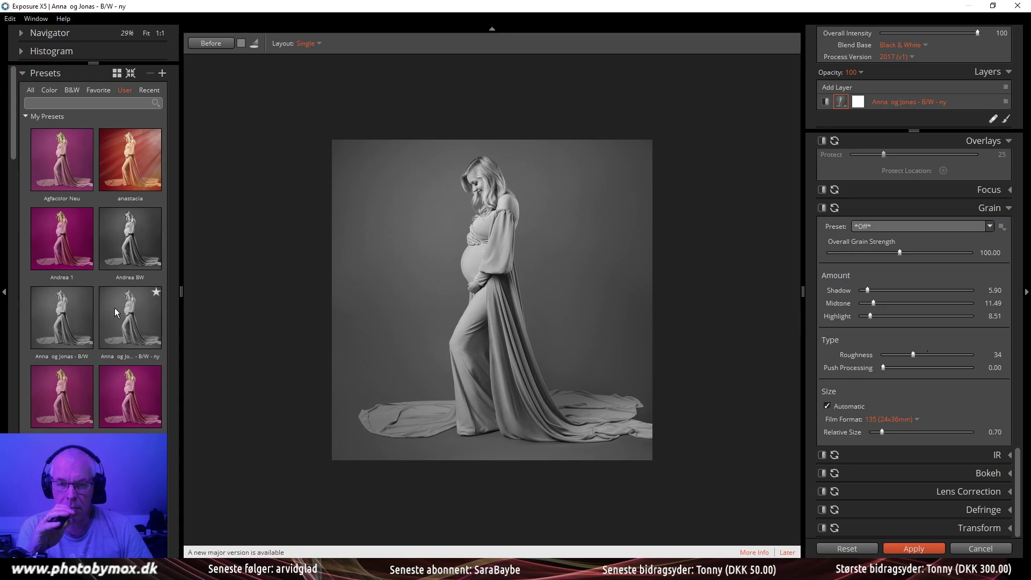
Browse the user presets and preview several black-and-white and warm color looks on the portrait, returning to the unfiltered picture
{"action": "scroll", "coordinate": [76, 317], "scroll_direction": "down", "scroll_amount": 10}
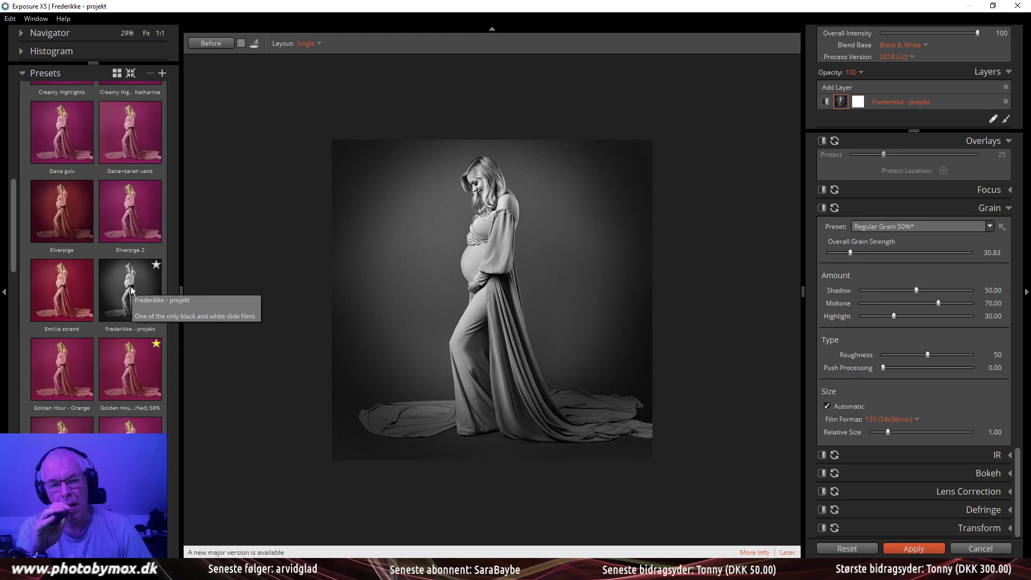
{"action": "scroll", "coordinate": [134, 333], "scroll_direction": "down", "scroll_amount": 3}
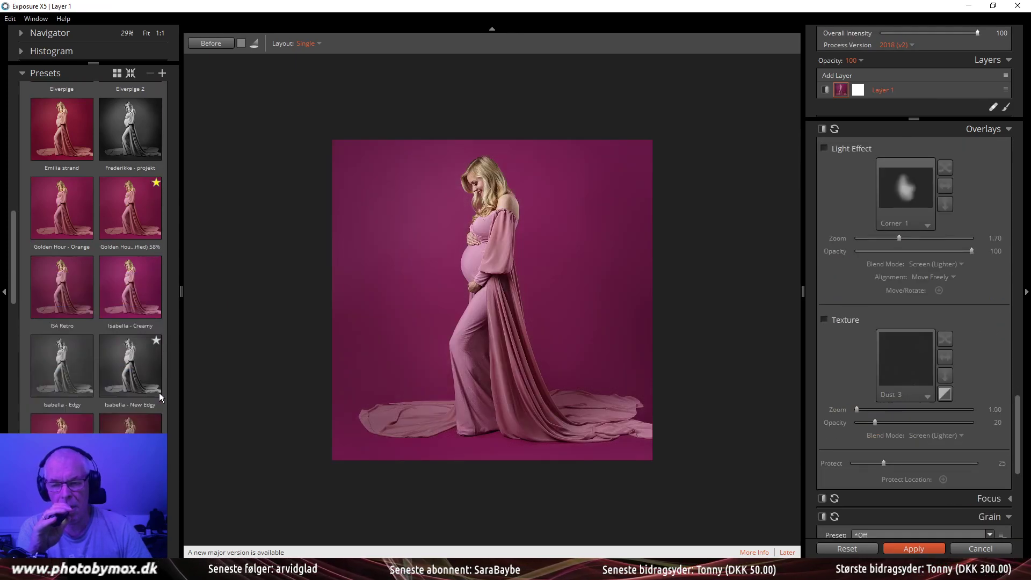
{"action": "scroll", "coordinate": [84, 407], "scroll_direction": "down", "scroll_amount": 7}
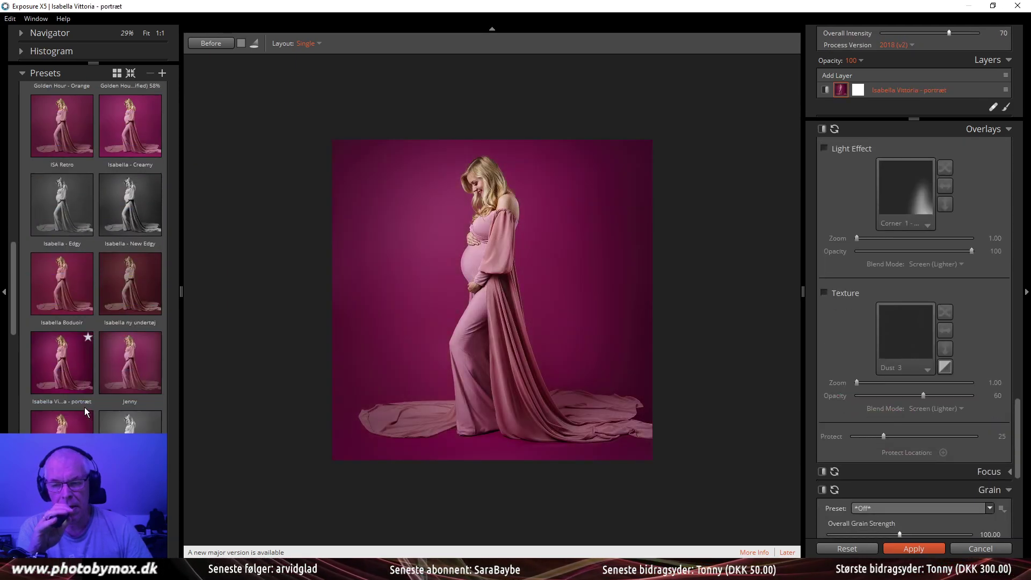
{"action": "scroll", "coordinate": [85, 406], "scroll_direction": "down", "scroll_amount": 3}
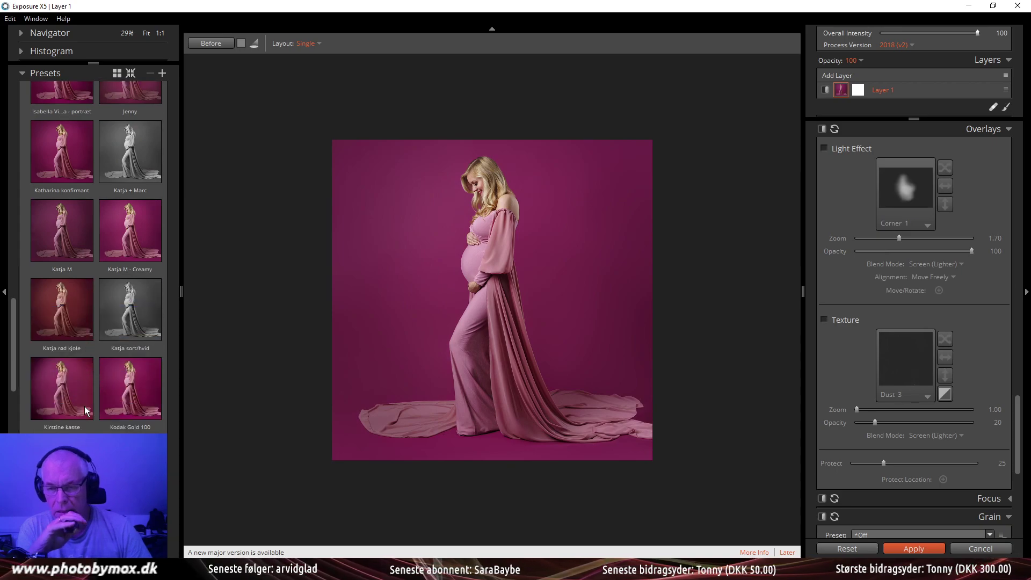
{"action": "left_click", "coordinate": [120, 320]}
{"action": "scroll", "coordinate": [121, 348], "scroll_direction": "down", "scroll_amount": 4}
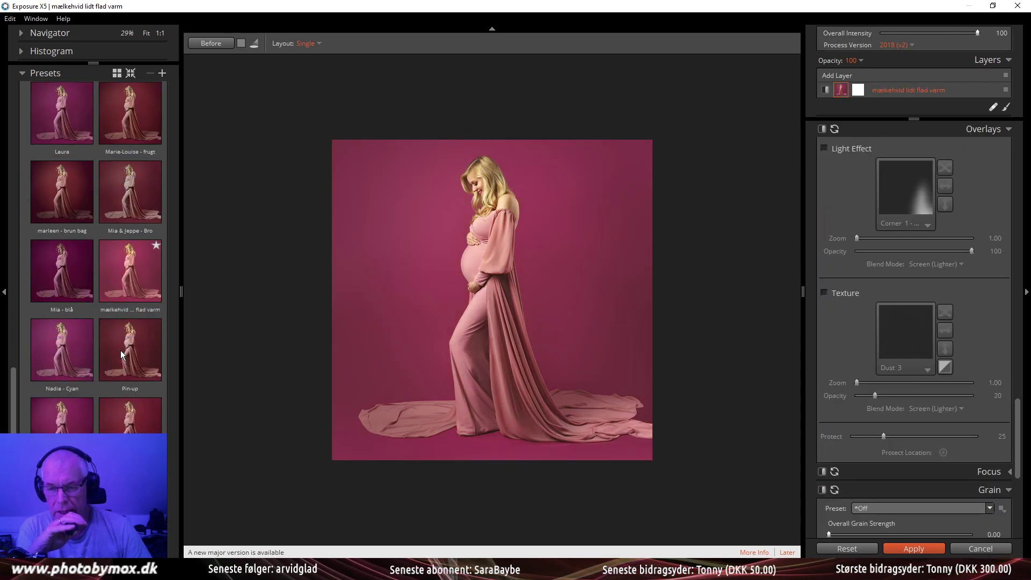
{"action": "scroll", "coordinate": [121, 351], "scroll_direction": "up", "scroll_amount": 7}
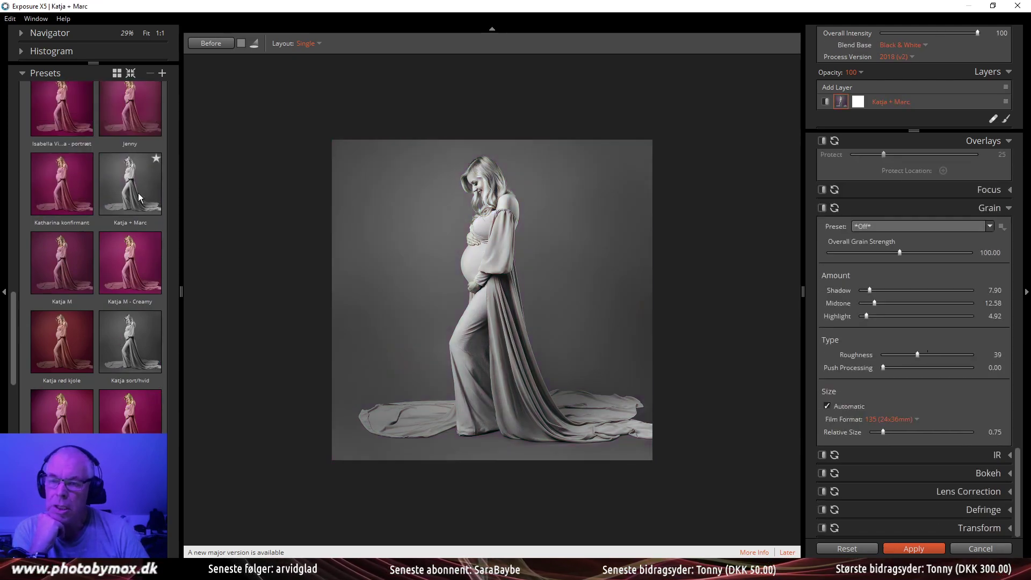
{"action": "left_click", "coordinate": [137, 194]}
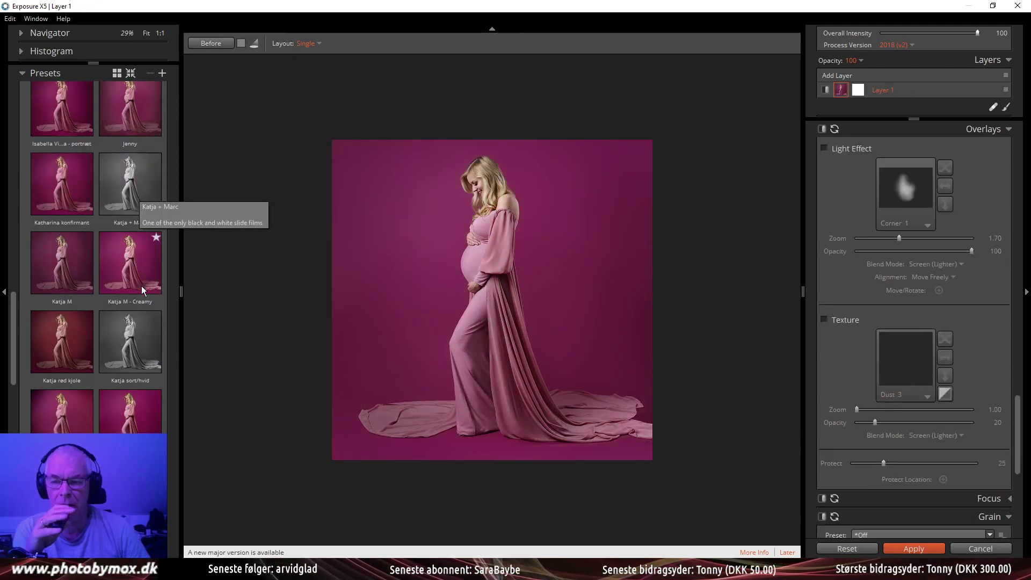
{"action": "left_click", "coordinate": [137, 327]}
{"action": "scroll", "coordinate": [136, 328], "scroll_direction": "down", "scroll_amount": 7}
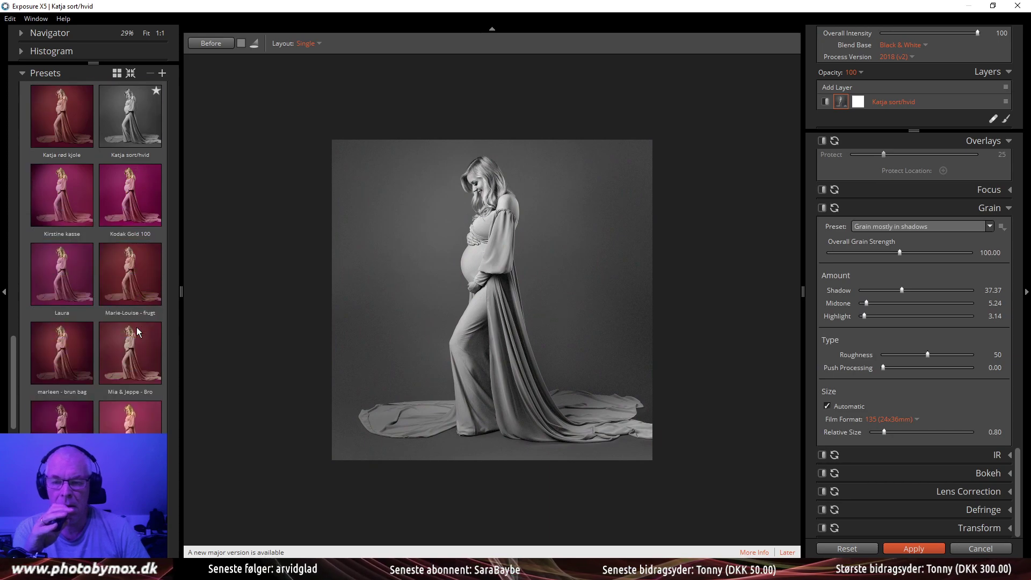
{"action": "scroll", "coordinate": [137, 327], "scroll_direction": "down", "scroll_amount": 5}
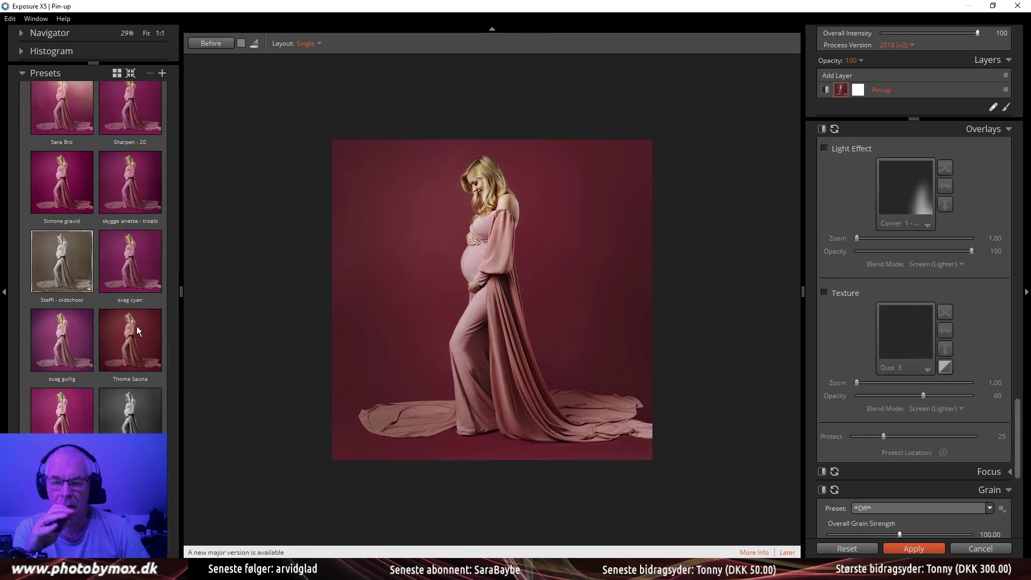
{"action": "left_click", "coordinate": [127, 405]}
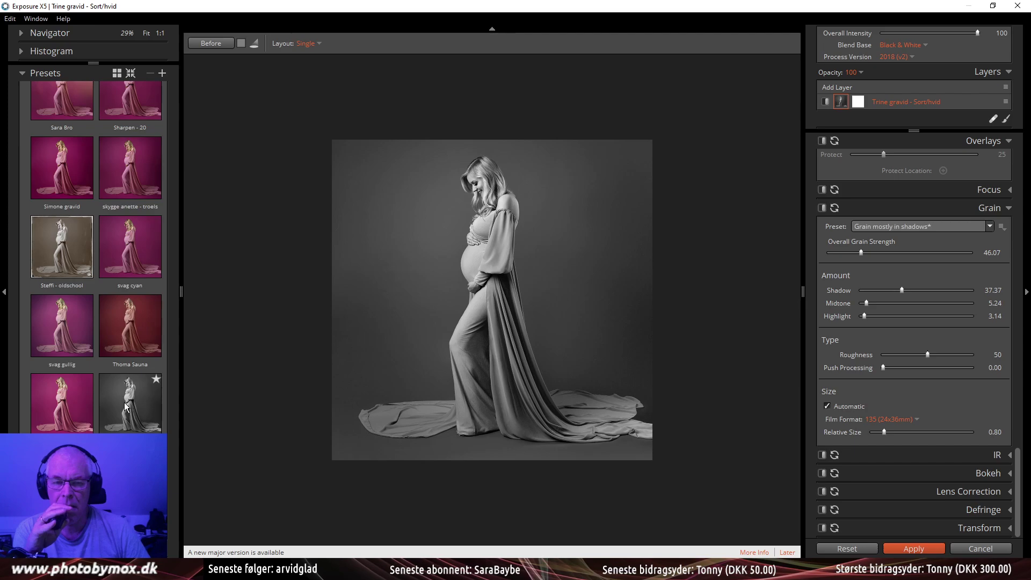
{"action": "key", "text": "ctrl+z"}
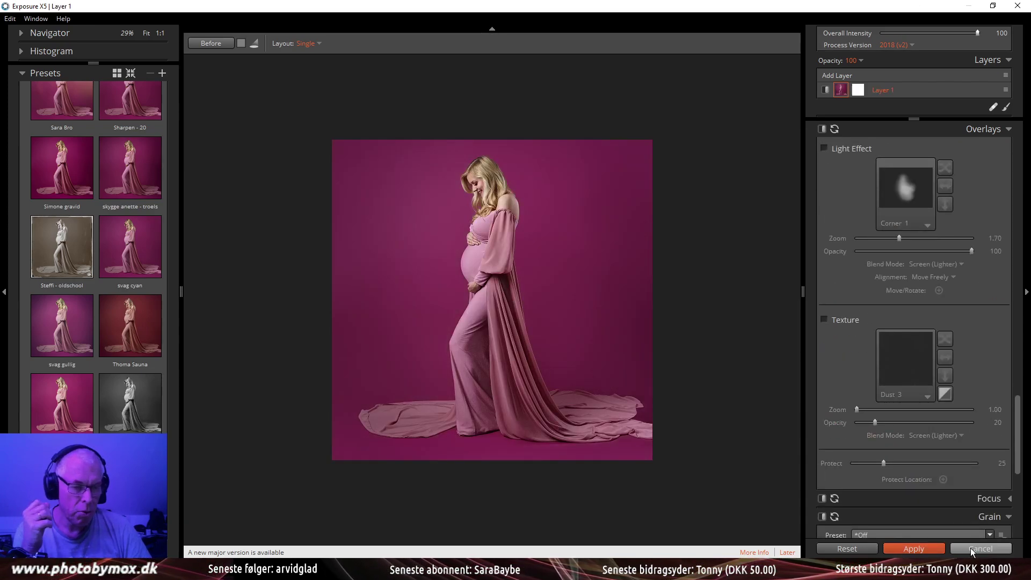
Try the Andrea BW black-and-white preset on the portrait with contrast raised to 40, and reset all adjustments
{"action": "scroll", "coordinate": [185, 215], "scroll_direction": "up", "scroll_amount": 2}
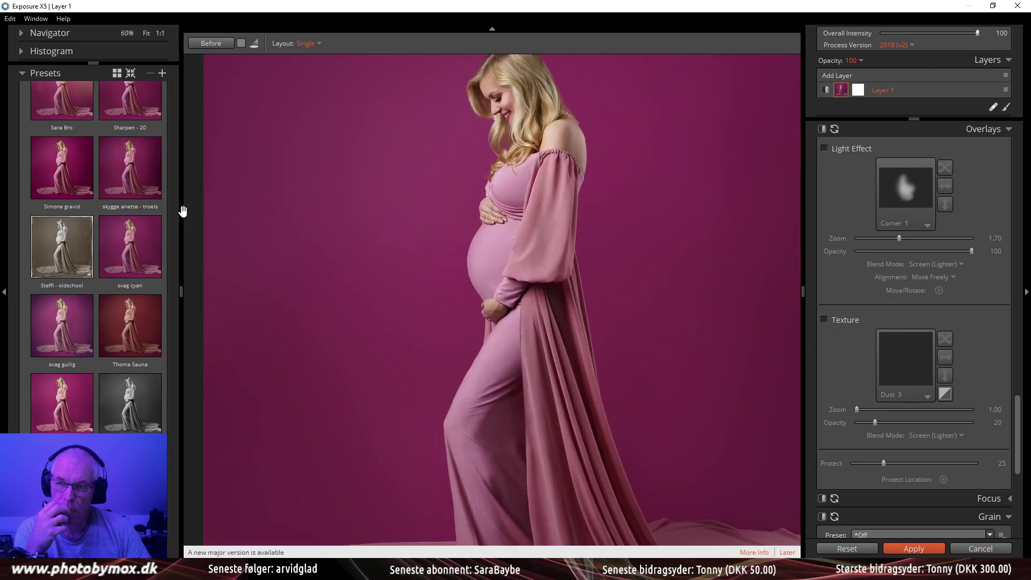
{"action": "scroll", "coordinate": [185, 213], "scroll_direction": "down", "scroll_amount": 1}
{"action": "scroll", "coordinate": [158, 214], "scroll_direction": "up", "scroll_amount": 6}
{"action": "scroll", "coordinate": [154, 221], "scroll_direction": "up", "scroll_amount": 5}
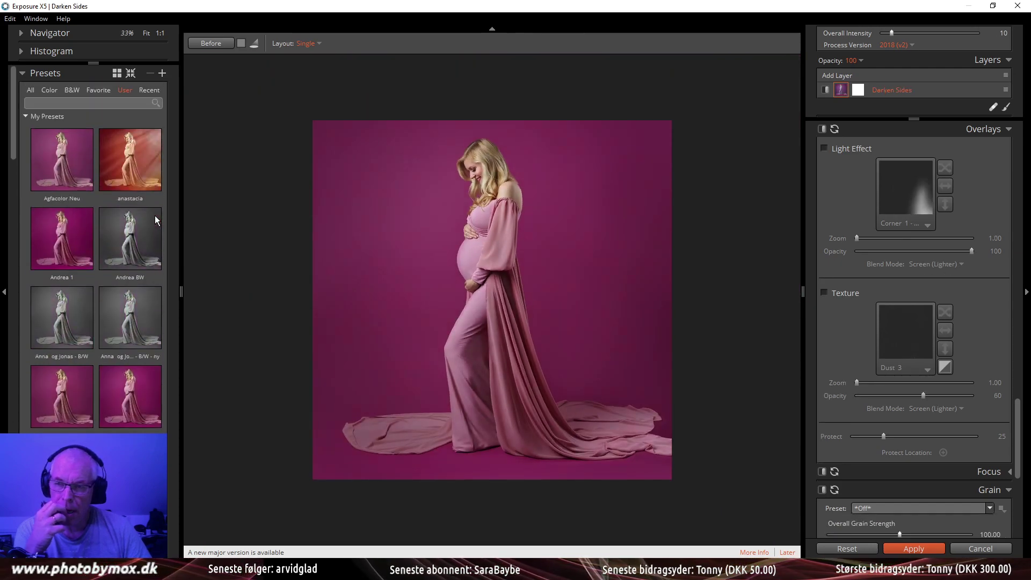
{"action": "left_click", "coordinate": [155, 221]}
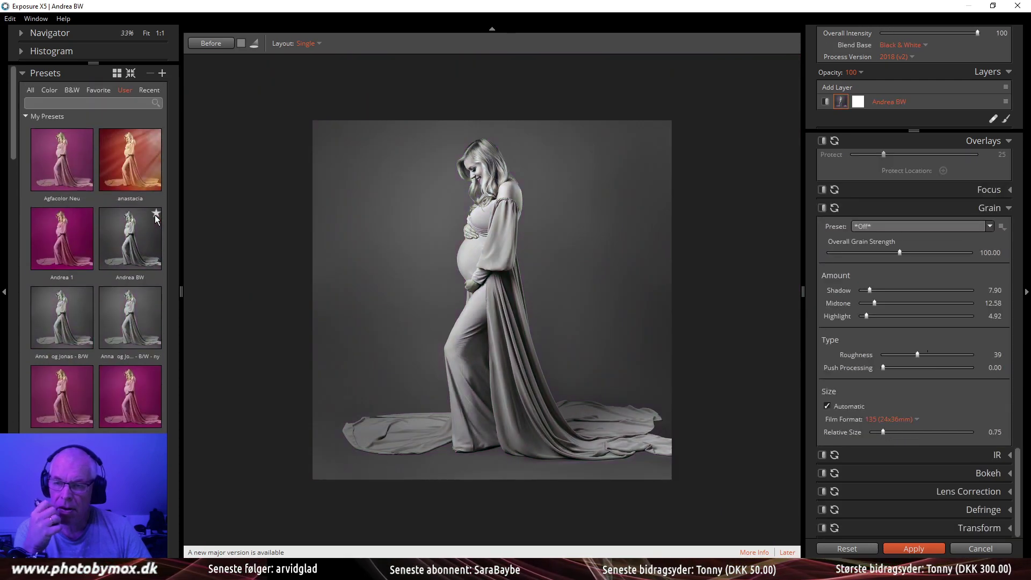
{"action": "left_click", "coordinate": [139, 257]}
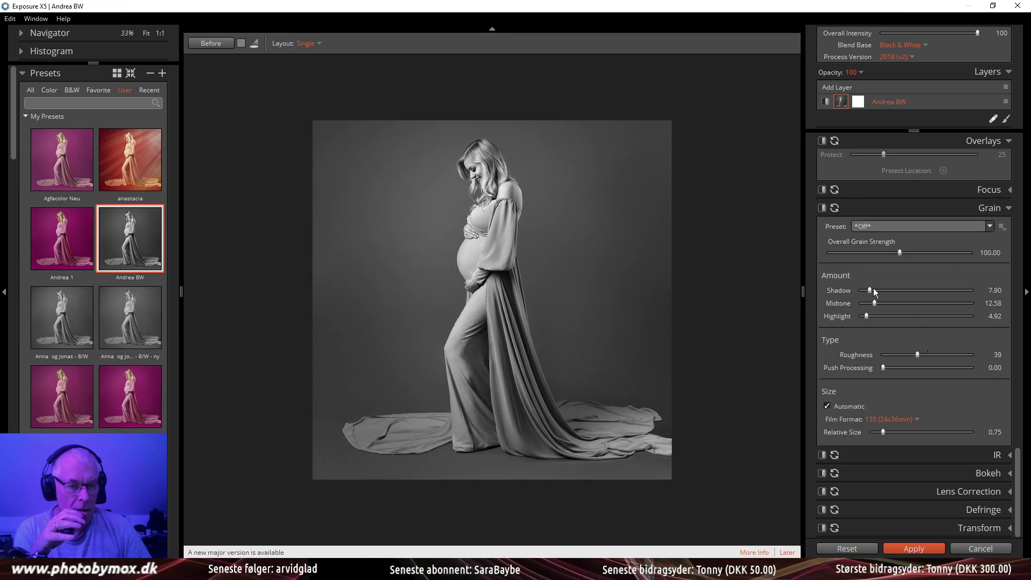
{"action": "scroll", "coordinate": [904, 427], "scroll_direction": "up", "scroll_amount": 15}
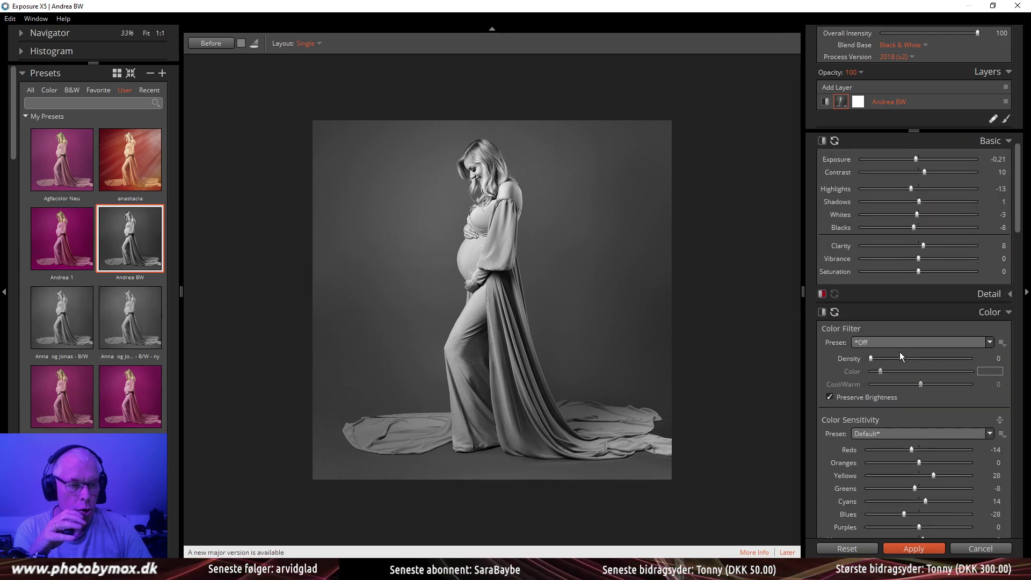
{"action": "scroll", "coordinate": [903, 301], "scroll_direction": "up", "scroll_amount": 3}
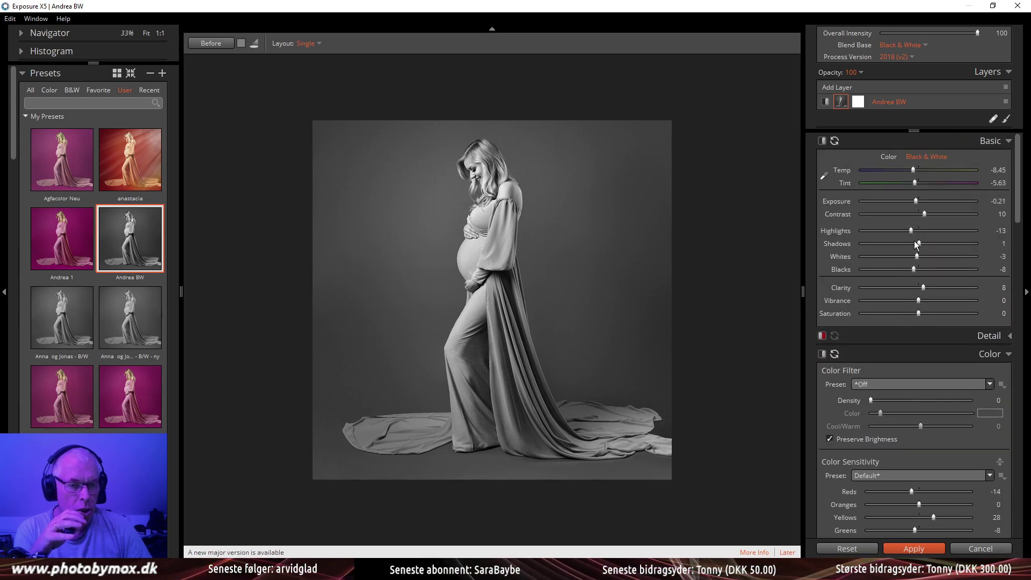
{"action": "left_click_drag", "start_coordinate": [923, 214], "coordinate": [942, 222]}
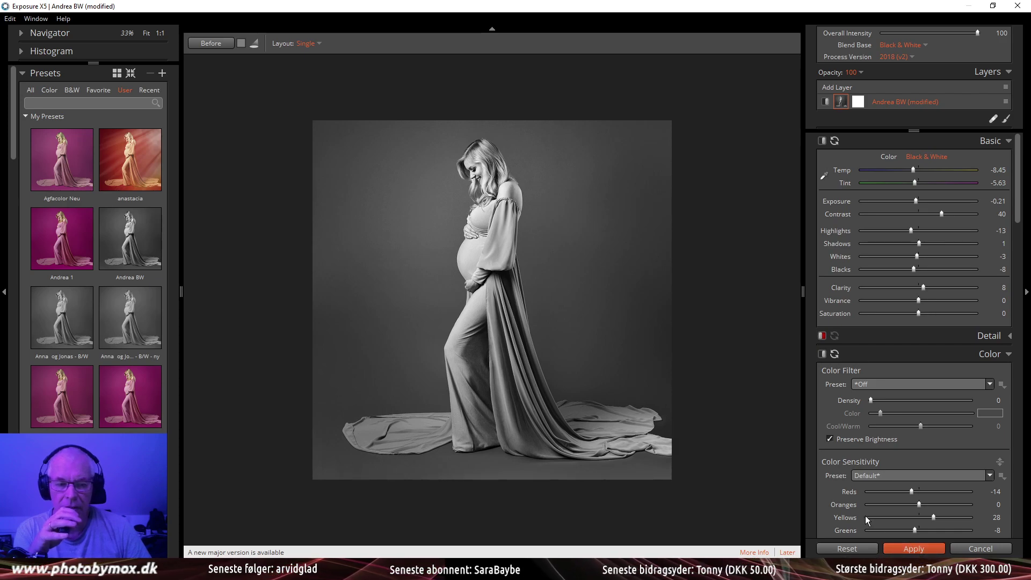
{"action": "left_click", "coordinate": [864, 548]}
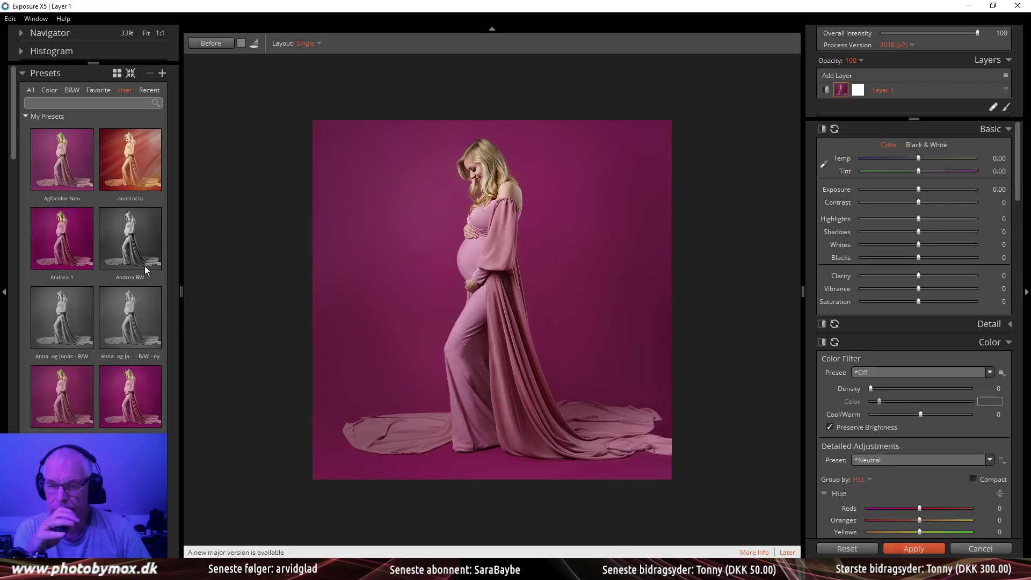
Preview the black-and-white presets and the red Anna Rød - grain preset on the portrait against the unfiltered picture
{"action": "left_click", "coordinate": [141, 241]}
{"action": "scroll", "coordinate": [141, 241], "scroll_direction": "down", "scroll_amount": 1}
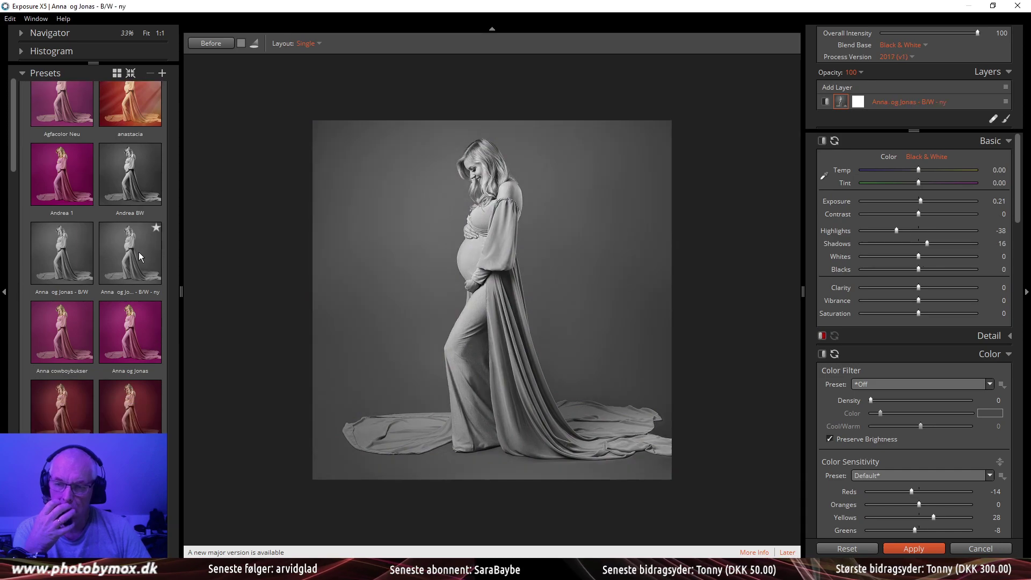
{"action": "scroll", "coordinate": [138, 255], "scroll_direction": "down", "scroll_amount": 3}
{"action": "left_click", "coordinate": [137, 272]}
{"action": "left_click", "coordinate": [133, 248]}
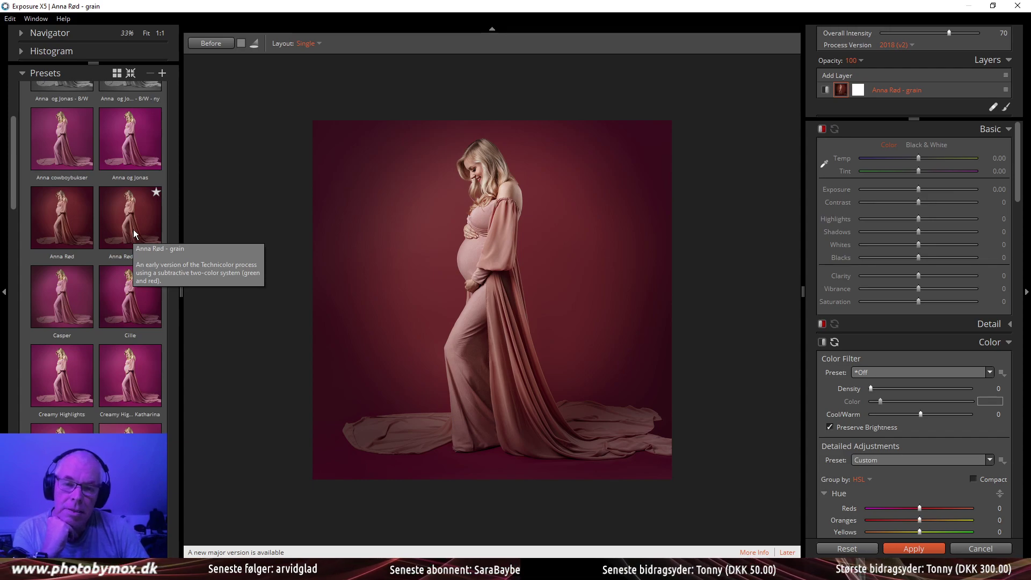
{"action": "left_click", "coordinate": [136, 234]}
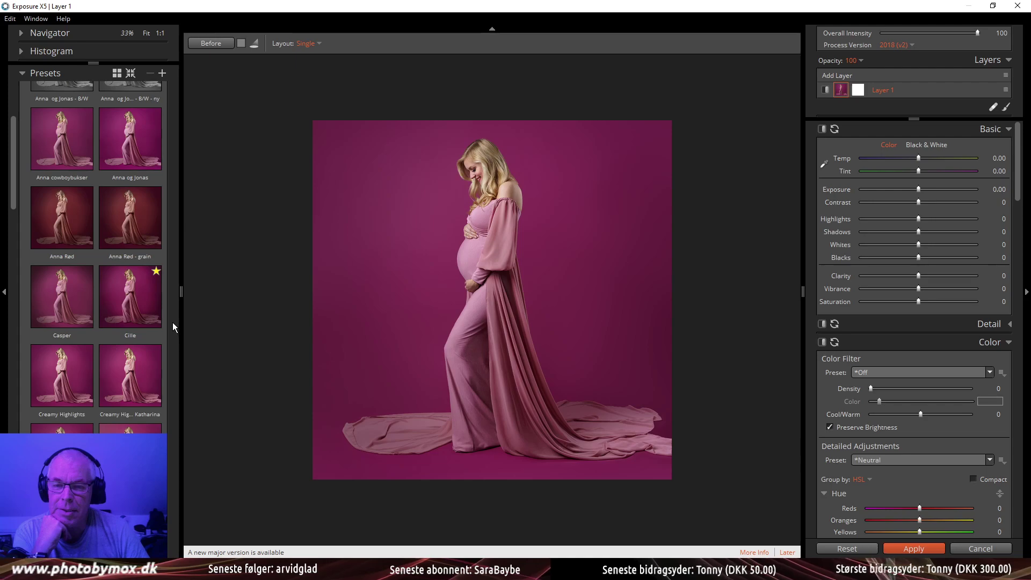
Give the portrait the Anna Rød - grain preset and set its overall intensity to 43
{"action": "left_click", "coordinate": [139, 228]}
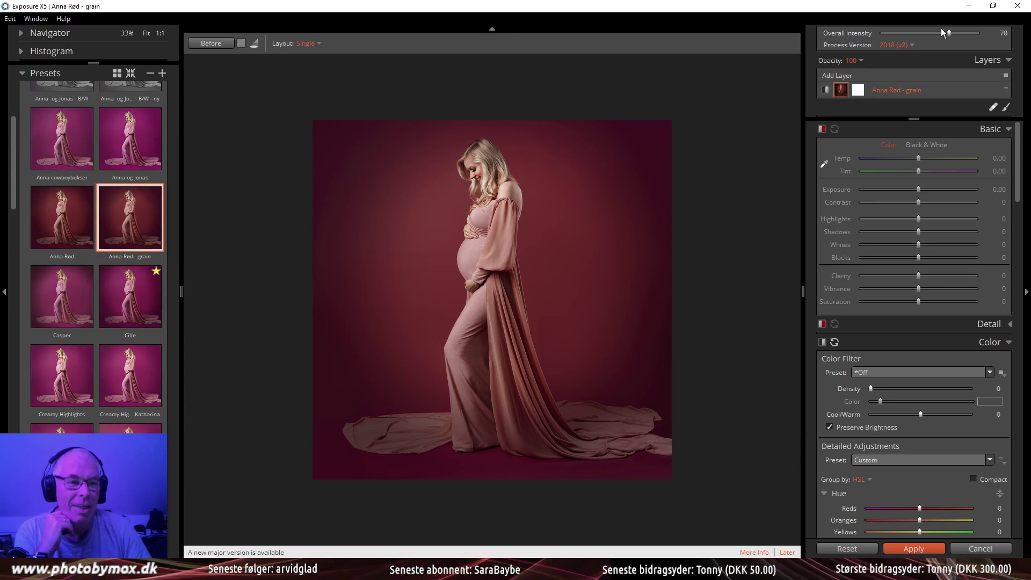
{"action": "left_click_drag", "start_coordinate": [947, 33], "coordinate": [931, 40]}
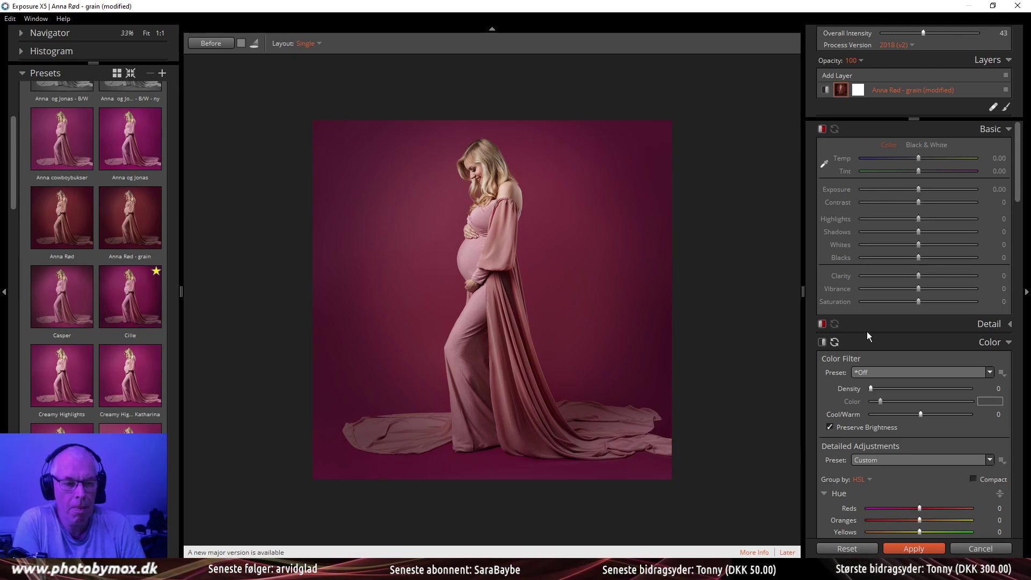
{"action": "scroll", "coordinate": [892, 360], "scroll_direction": "down", "scroll_amount": 10}
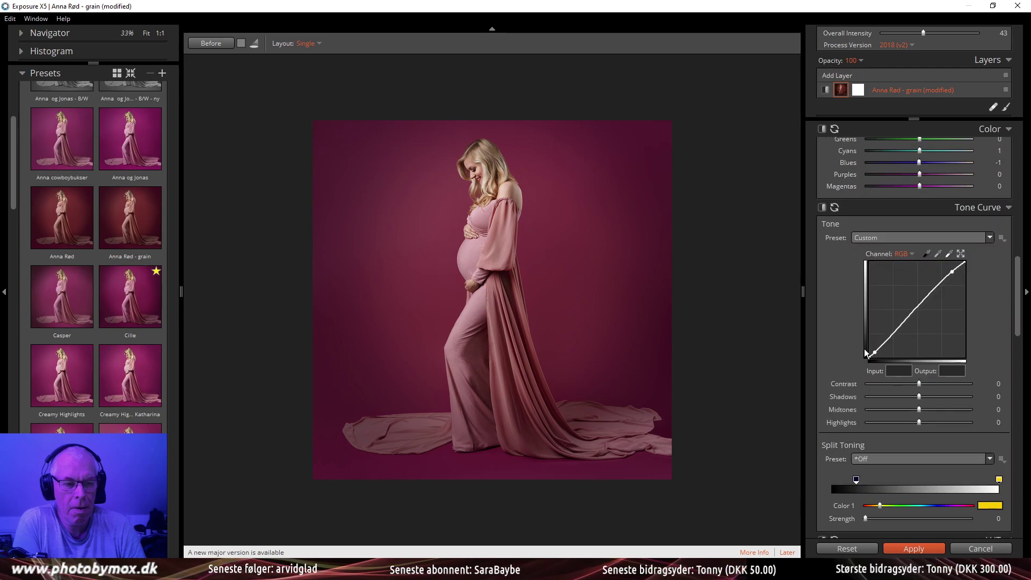
Try the red preset with its vignette amount lowered to 4, and with the vignette switched off
{"action": "scroll", "coordinate": [862, 338], "scroll_direction": "down", "scroll_amount": 2}
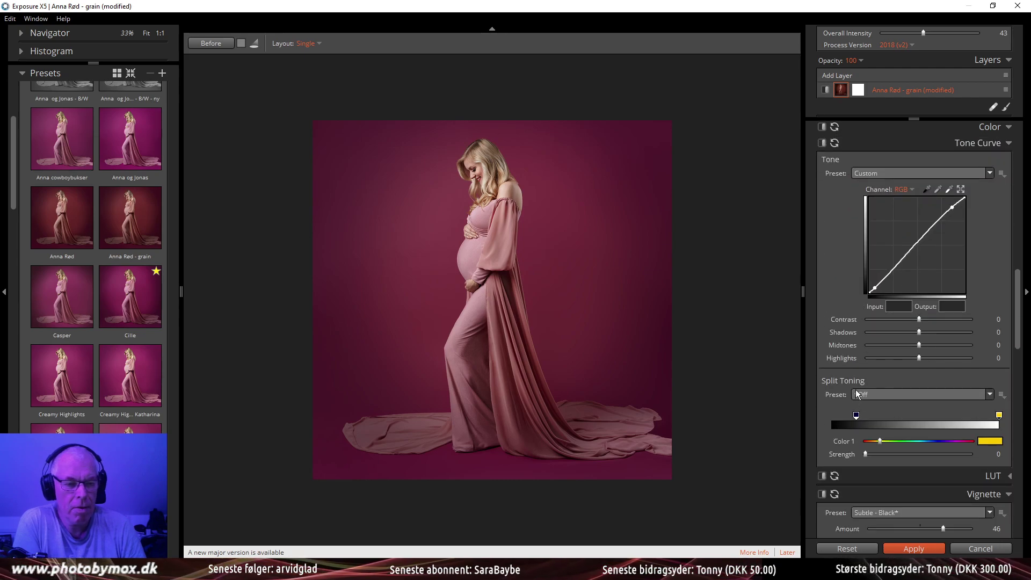
{"action": "scroll", "coordinate": [856, 394], "scroll_direction": "down", "scroll_amount": 2}
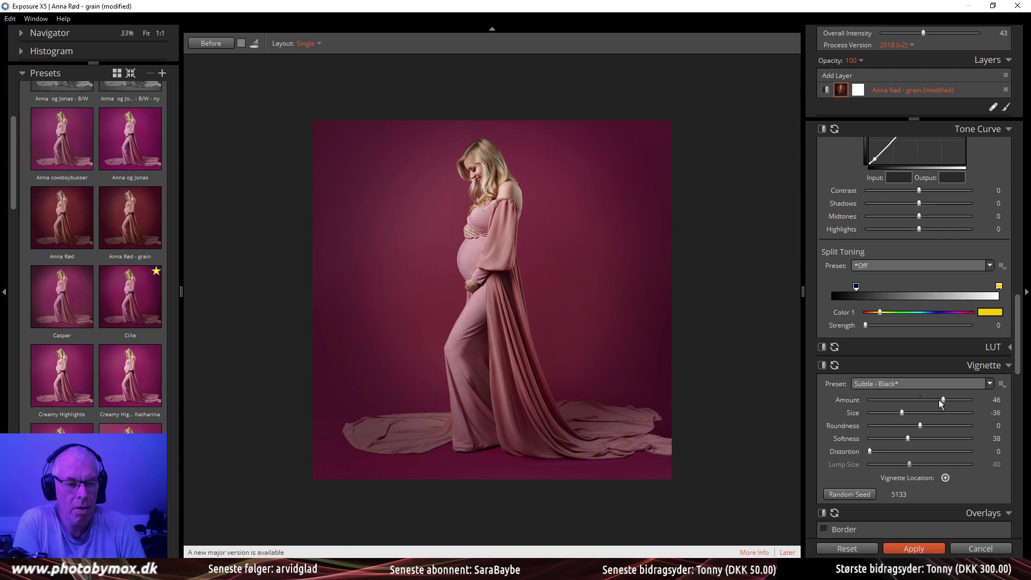
{"action": "left_click_drag", "start_coordinate": [942, 399], "coordinate": [927, 398]}
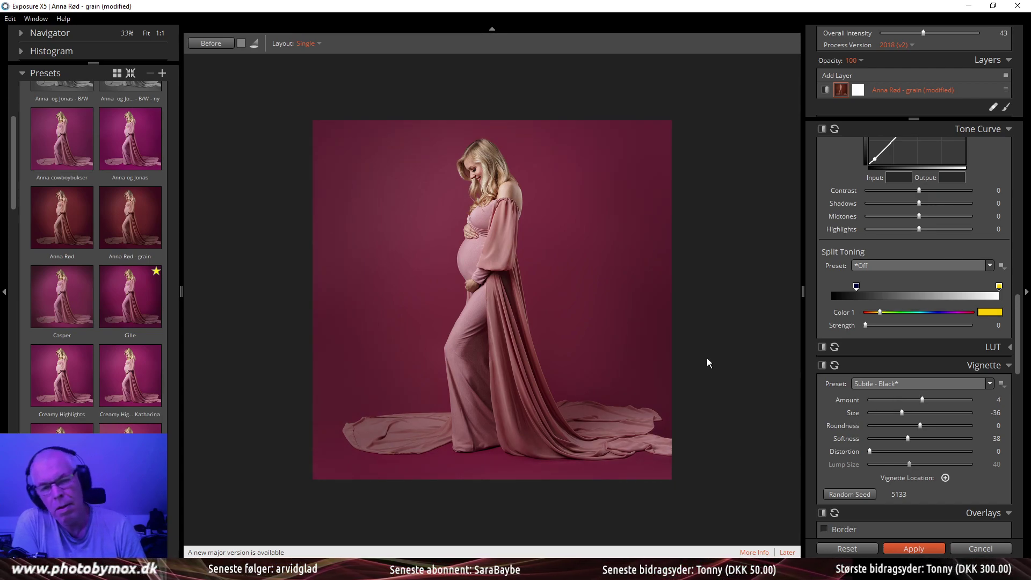
{"action": "scroll", "coordinate": [704, 359], "scroll_direction": "down", "scroll_amount": 2}
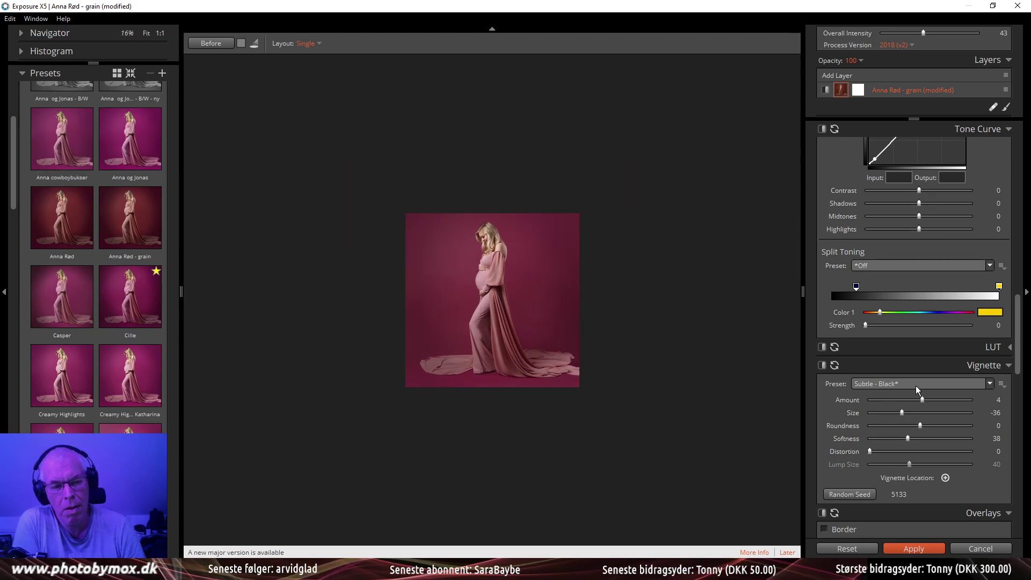
{"action": "left_click", "coordinate": [822, 366]}
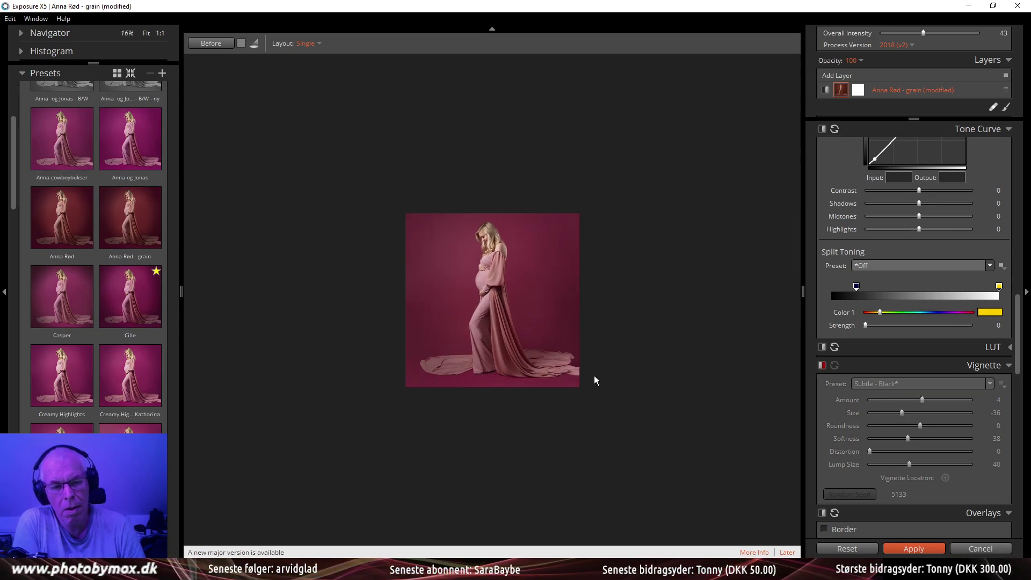
{"action": "scroll", "coordinate": [556, 371], "scroll_direction": "up", "scroll_amount": 1}
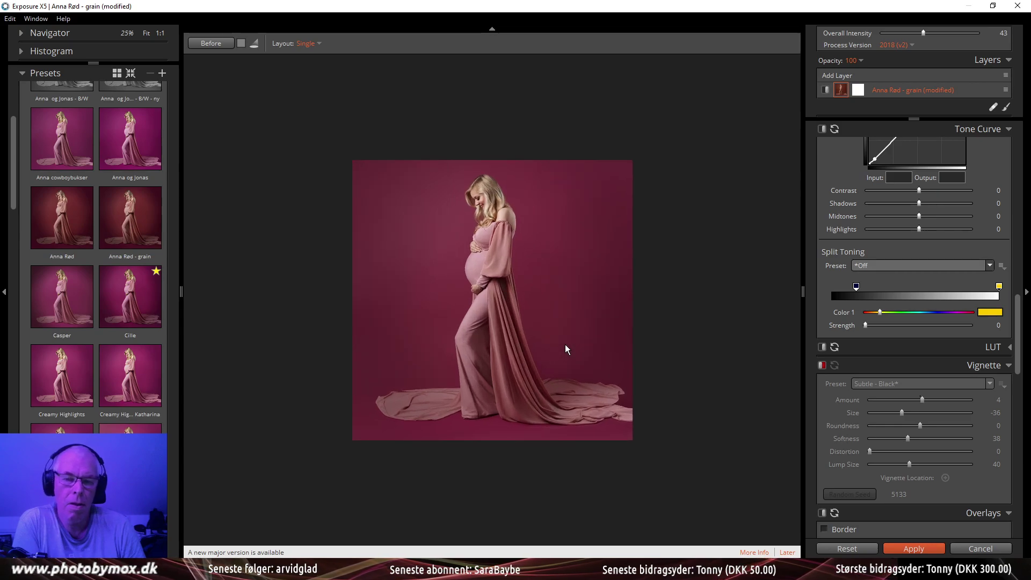
{"action": "scroll", "coordinate": [566, 319], "scroll_direction": "up", "scroll_amount": 1}
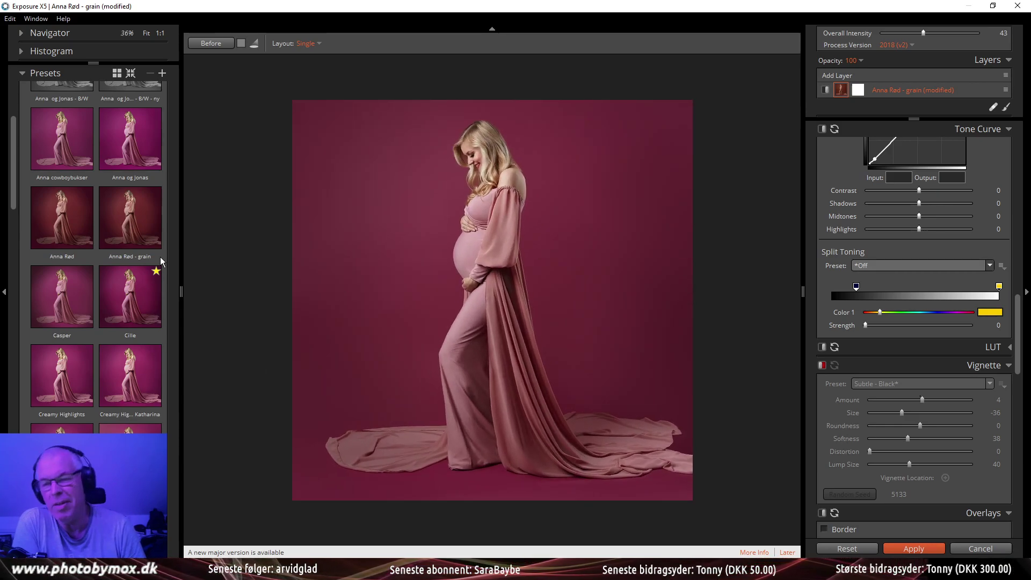
Give the portrait the black-and-white Frederikke - projekt preset and set its overall grain strength to 18.80
{"action": "scroll", "coordinate": [169, 385], "scroll_direction": "down", "scroll_amount": 5}
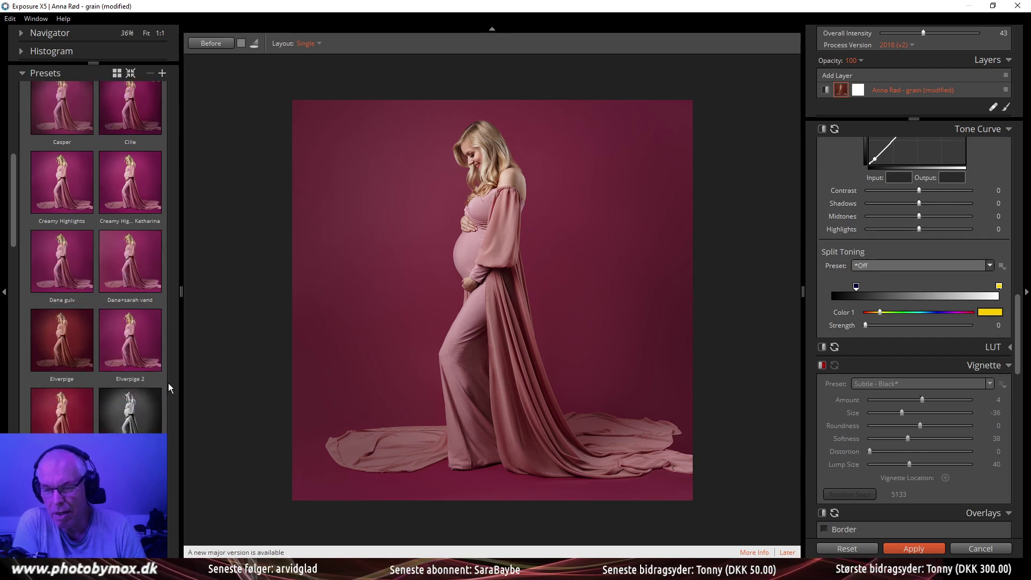
{"action": "left_click", "coordinate": [130, 412]}
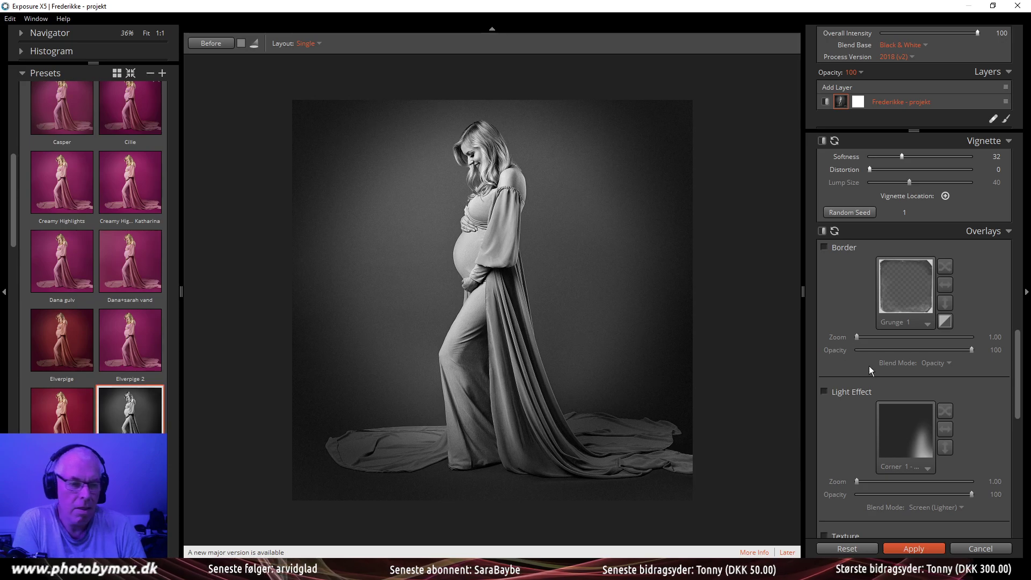
{"action": "scroll", "coordinate": [881, 376], "scroll_direction": "down", "scroll_amount": 10}
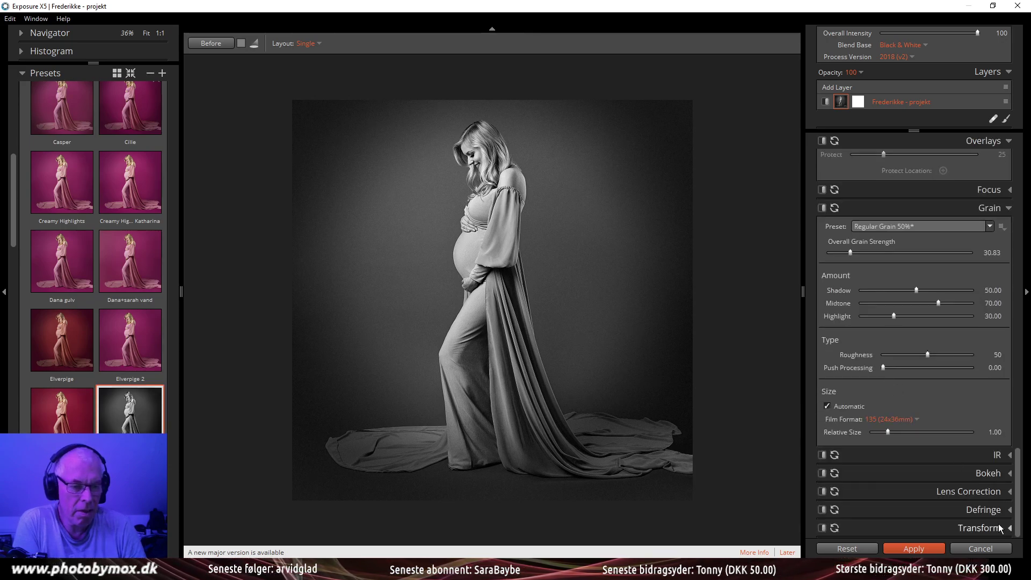
{"action": "left_click", "coordinate": [823, 210]}
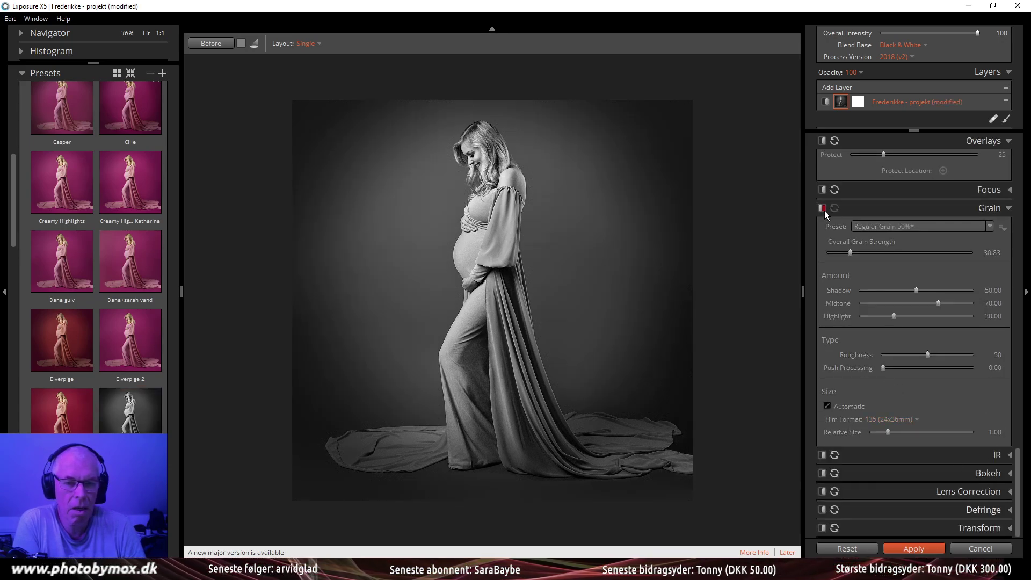
{"action": "left_click", "coordinate": [824, 210]}
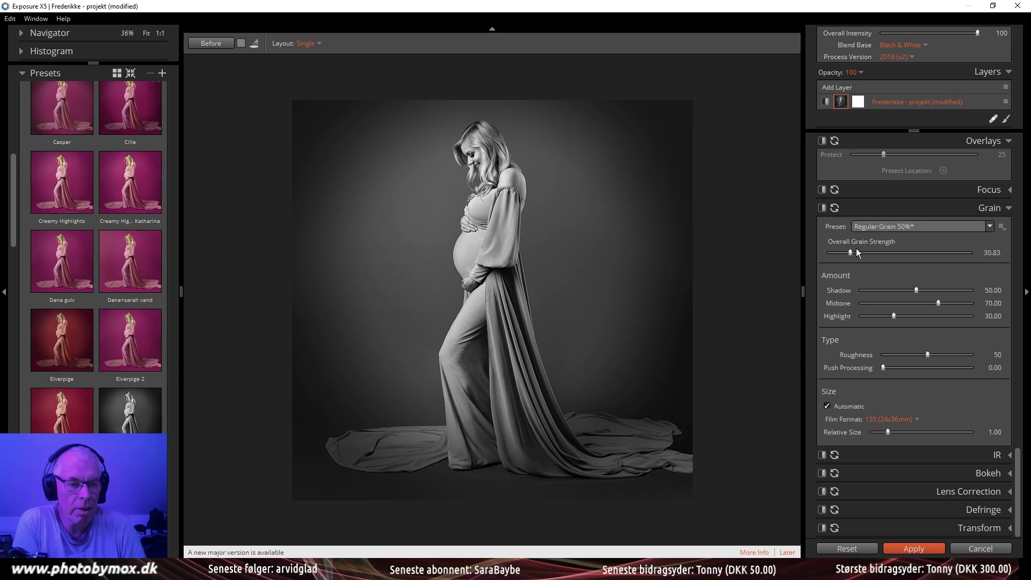
{"action": "left_click_drag", "start_coordinate": [857, 252], "coordinate": [844, 250]}
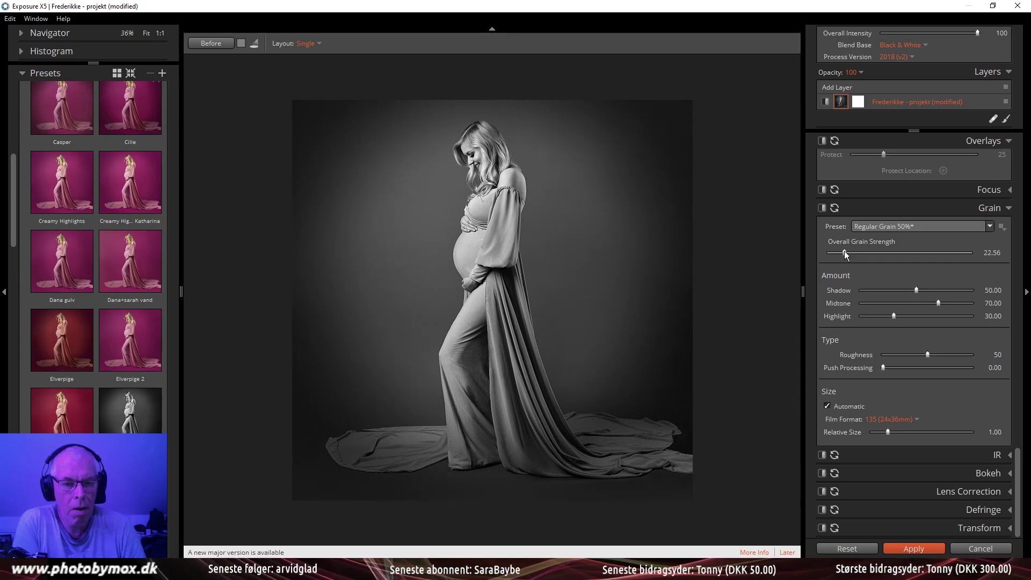
{"action": "left_click_drag", "start_coordinate": [843, 251], "coordinate": [842, 251]}
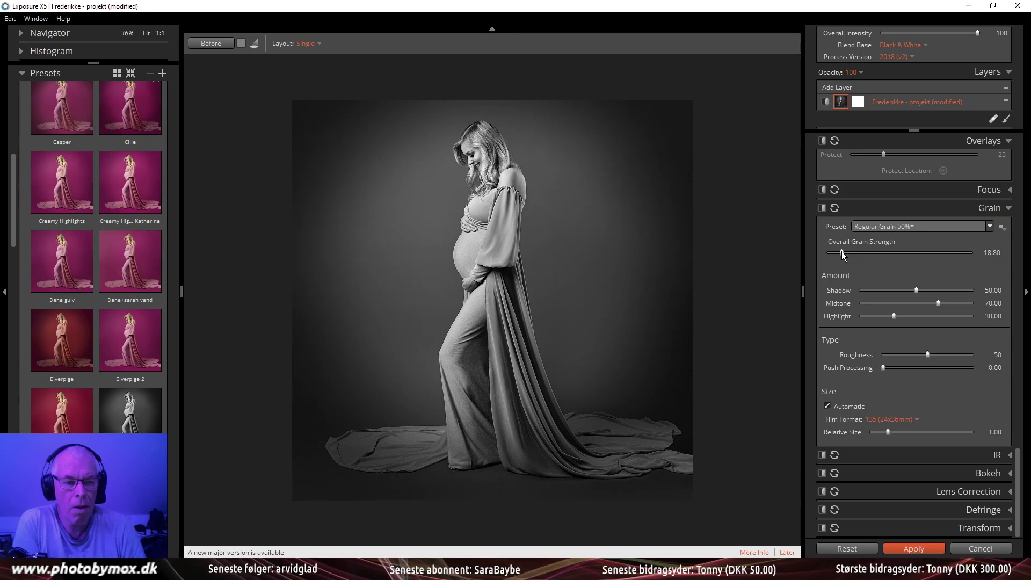
Compare the portrait with and without the vignette, set the vignette amount to 26 and centre it near the belly
{"action": "scroll", "coordinate": [911, 252], "scroll_direction": "up", "scroll_amount": 5}
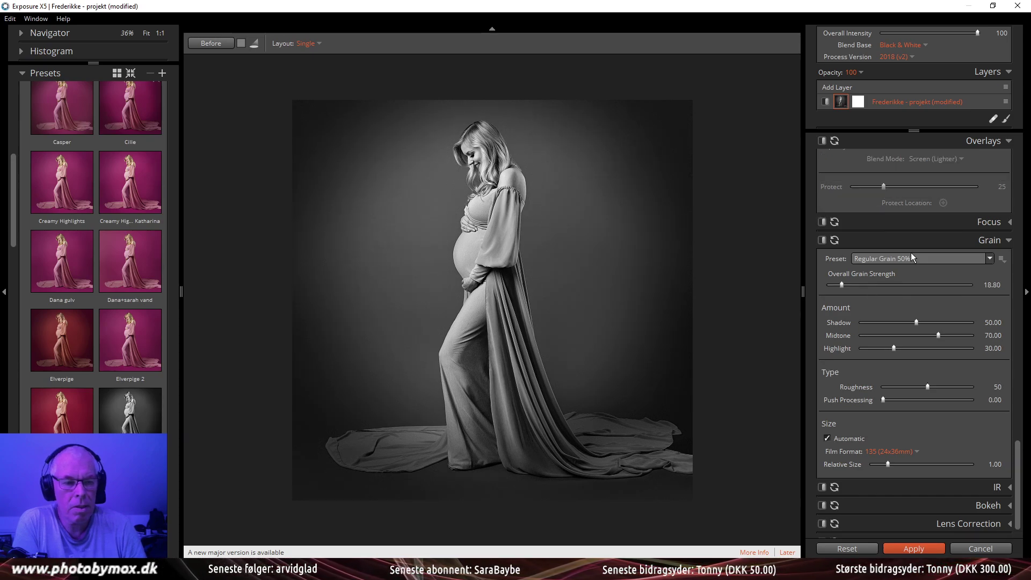
{"action": "scroll", "coordinate": [913, 250], "scroll_direction": "up", "scroll_amount": 10}
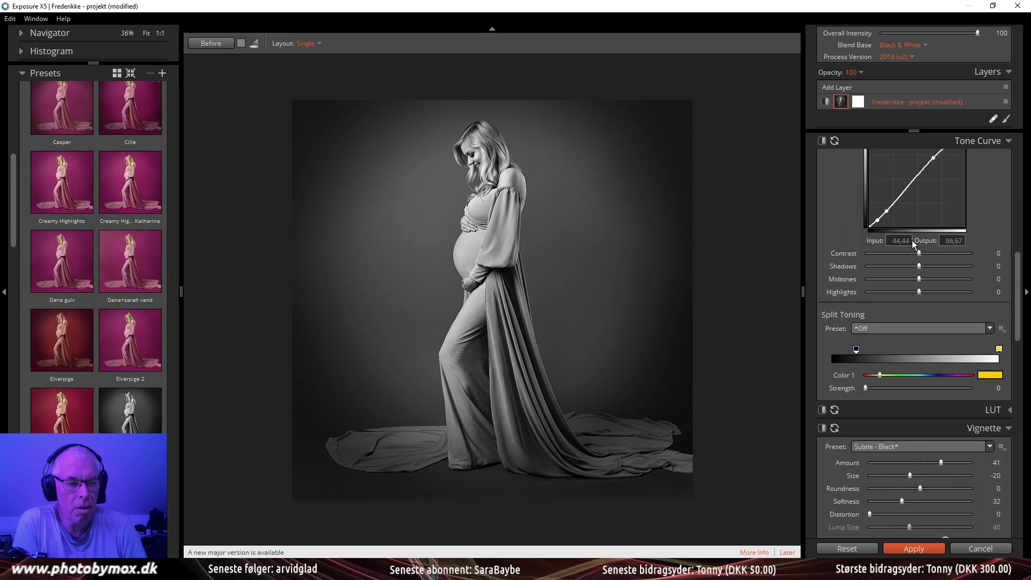
{"action": "scroll", "coordinate": [912, 241], "scroll_direction": "down", "scroll_amount": 1}
{"action": "left_click", "coordinate": [822, 299]}
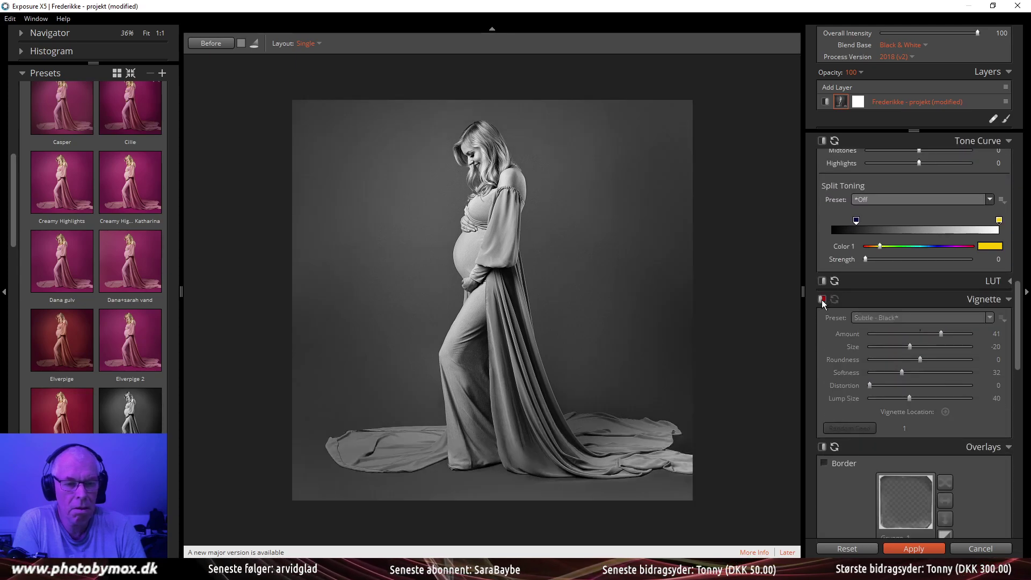
{"action": "left_click", "coordinate": [822, 299]}
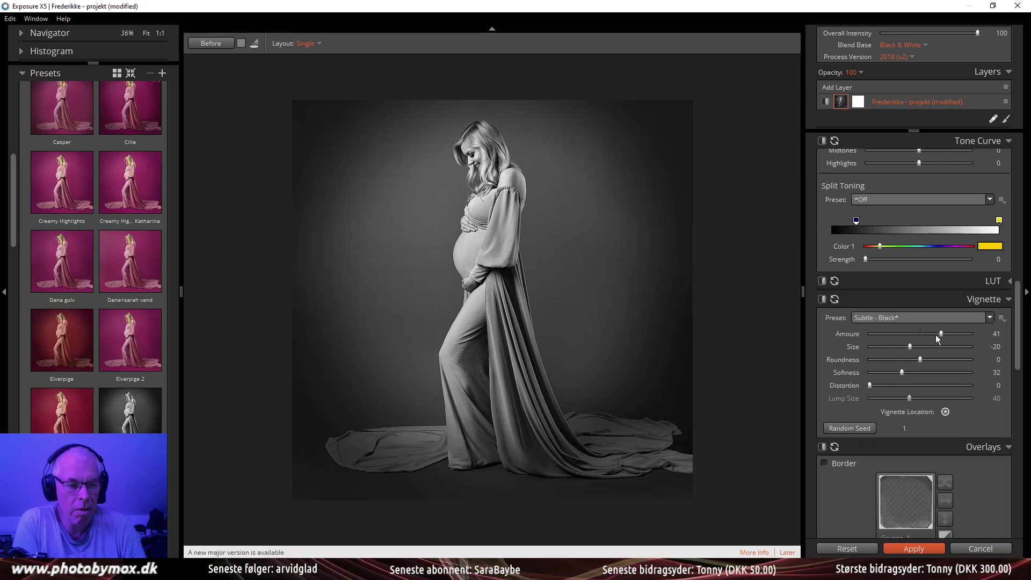
{"action": "left_click_drag", "start_coordinate": [941, 334], "coordinate": [934, 335]}
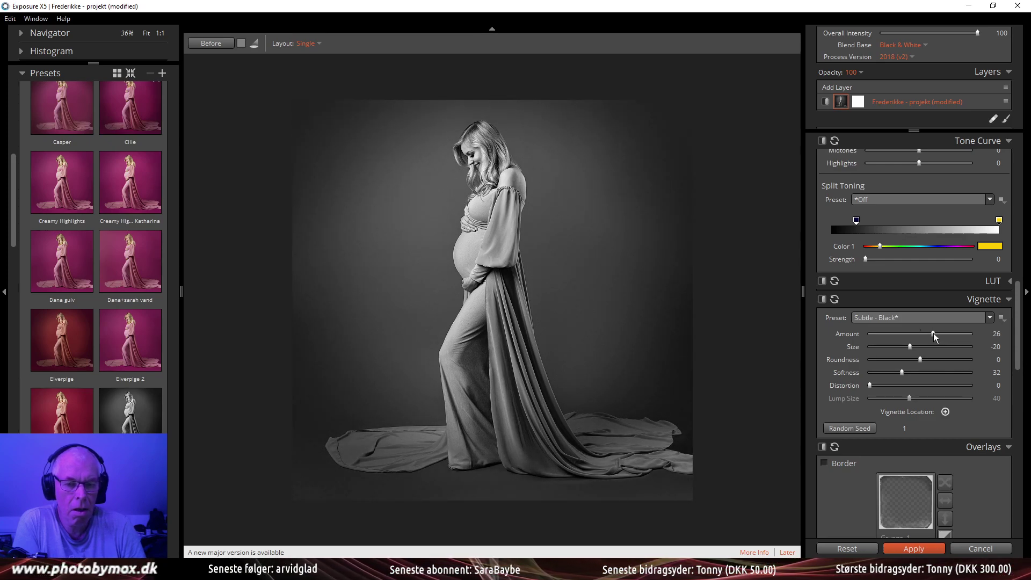
{"action": "left_click", "coordinate": [945, 412]}
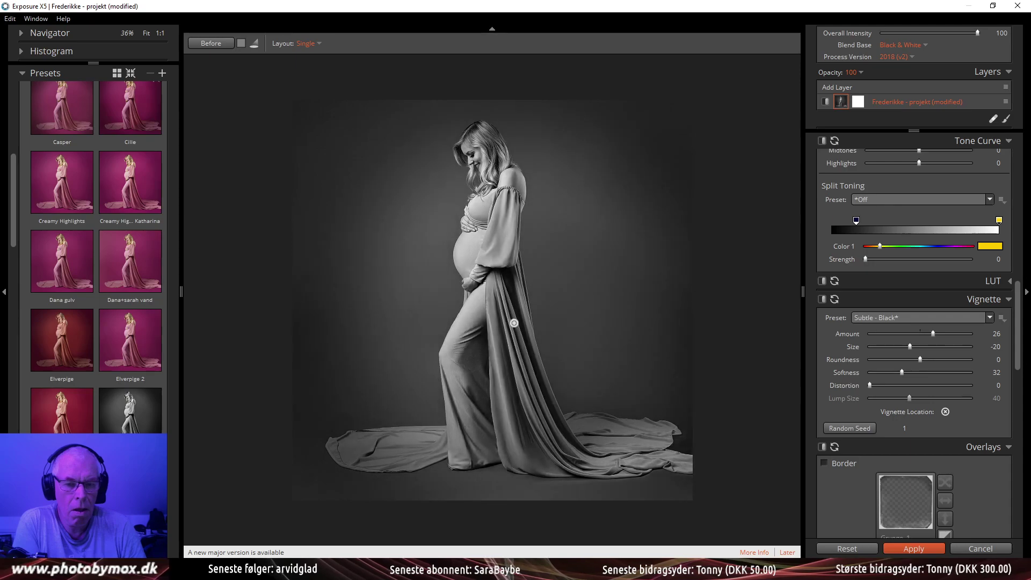
{"action": "mouse_move", "coordinate": [476, 269]}
{"action": "left_mouse_down"}
{"action": "mouse_move", "coordinate": [504, 299]}
{"action": "mouse_move", "coordinate": [489, 269]}
{"action": "mouse_move", "coordinate": [487, 316]}
{"action": "mouse_move", "coordinate": [487, 269]}
{"action": "left_mouse_up"}
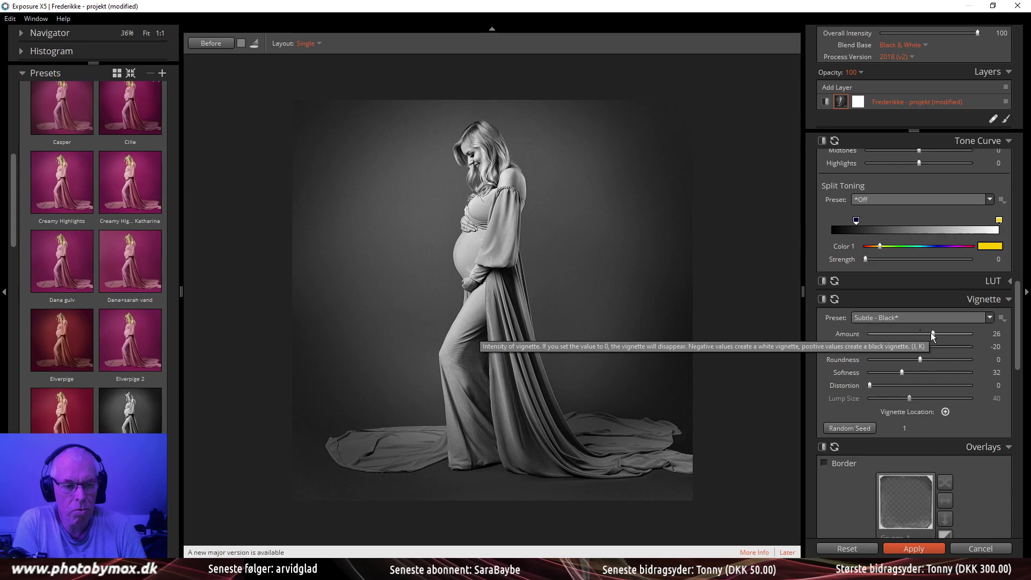
Set the vignette size to -2 and check the face and upper body up close
{"action": "left_click", "coordinate": [911, 347]}
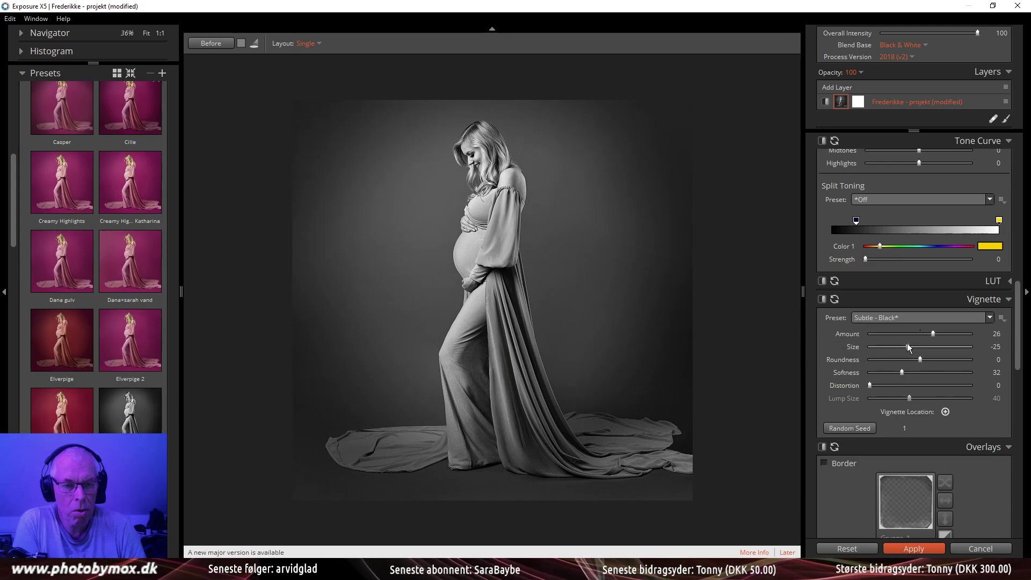
{"action": "left_click_drag", "start_coordinate": [909, 348], "coordinate": [918, 348]}
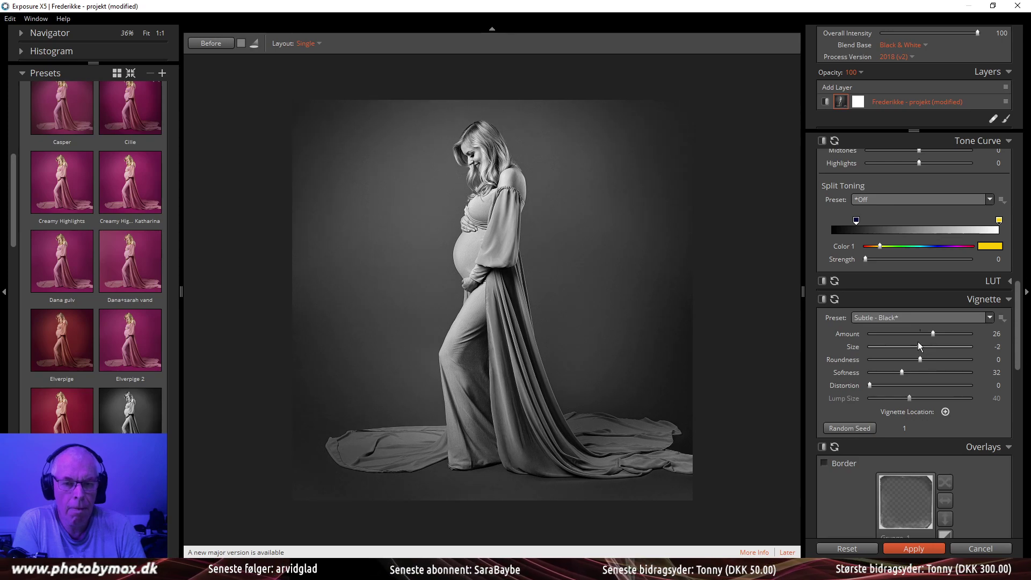
{"action": "scroll", "coordinate": [488, 225], "scroll_direction": "up", "scroll_amount": 3}
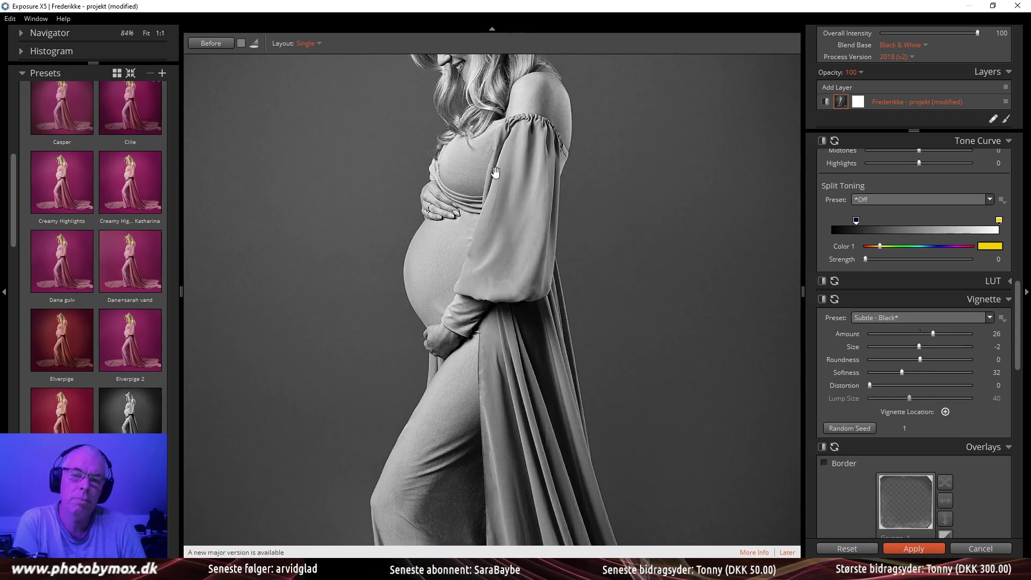
{"action": "left_click_drag", "start_coordinate": [488, 226], "coordinate": [510, 309]}
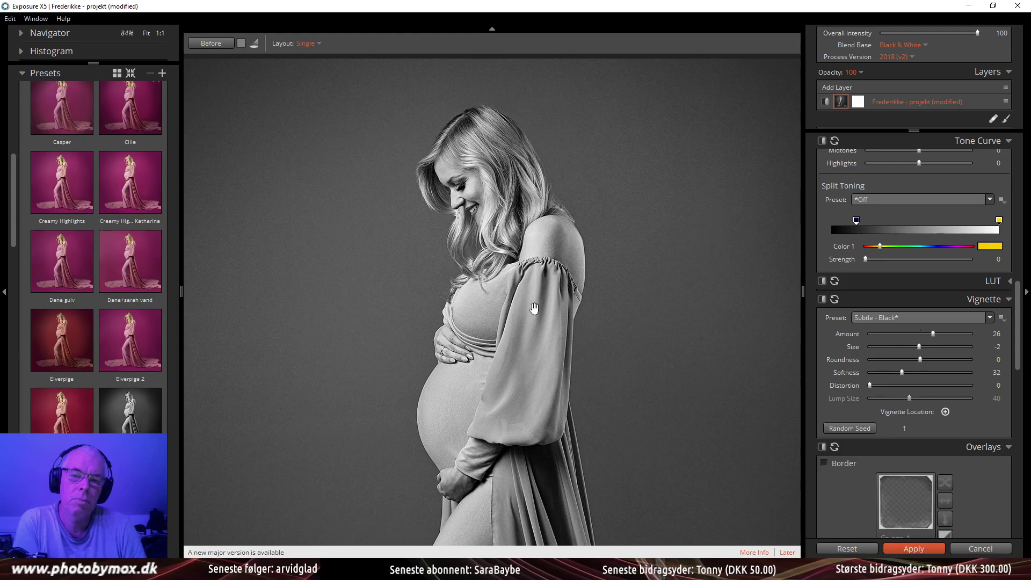
{"action": "scroll", "coordinate": [548, 311], "scroll_direction": "down", "scroll_amount": 3}
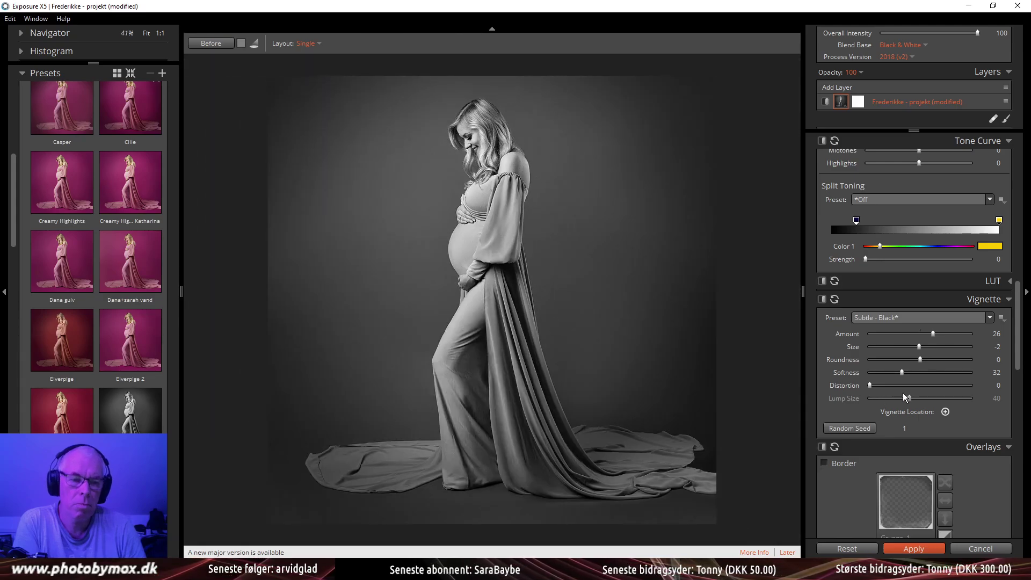
Set the overall grain strength to 15.79 and inspect the grain up close on the upper body
{"action": "scroll", "coordinate": [901, 377], "scroll_direction": "down", "scroll_amount": 6}
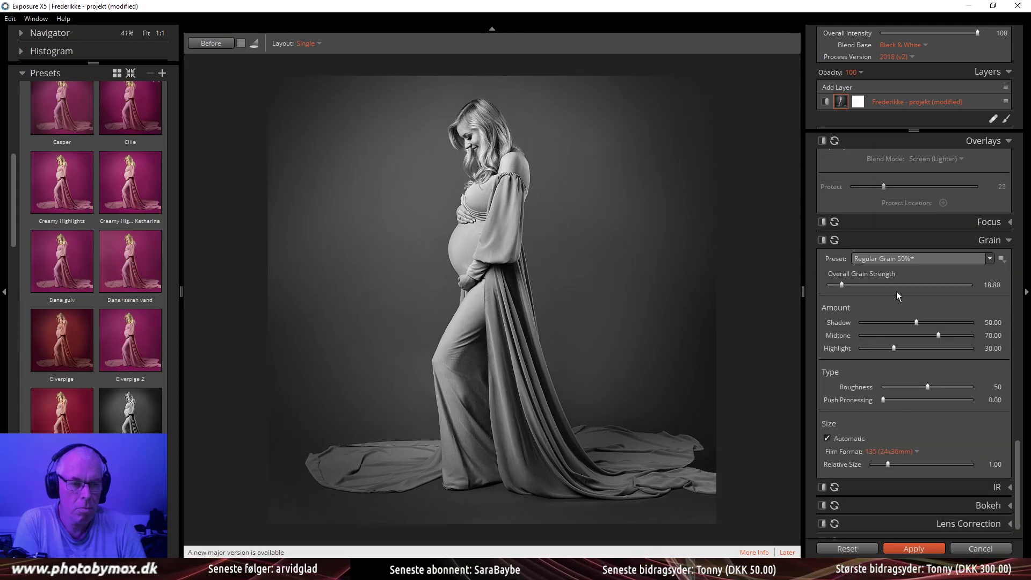
{"action": "left_click_drag", "start_coordinate": [843, 284], "coordinate": [837, 283]}
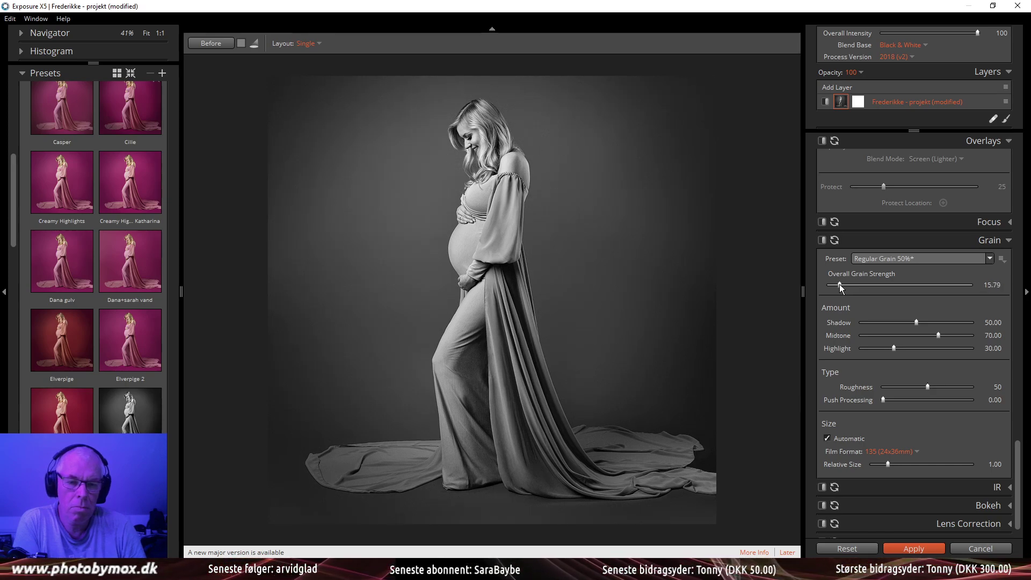
{"action": "scroll", "coordinate": [485, 168], "scroll_direction": "up", "scroll_amount": 3}
{"action": "left_click_drag", "start_coordinate": [485, 169], "coordinate": [515, 243]}
{"action": "scroll", "coordinate": [585, 336], "scroll_direction": "down", "scroll_amount": 4}
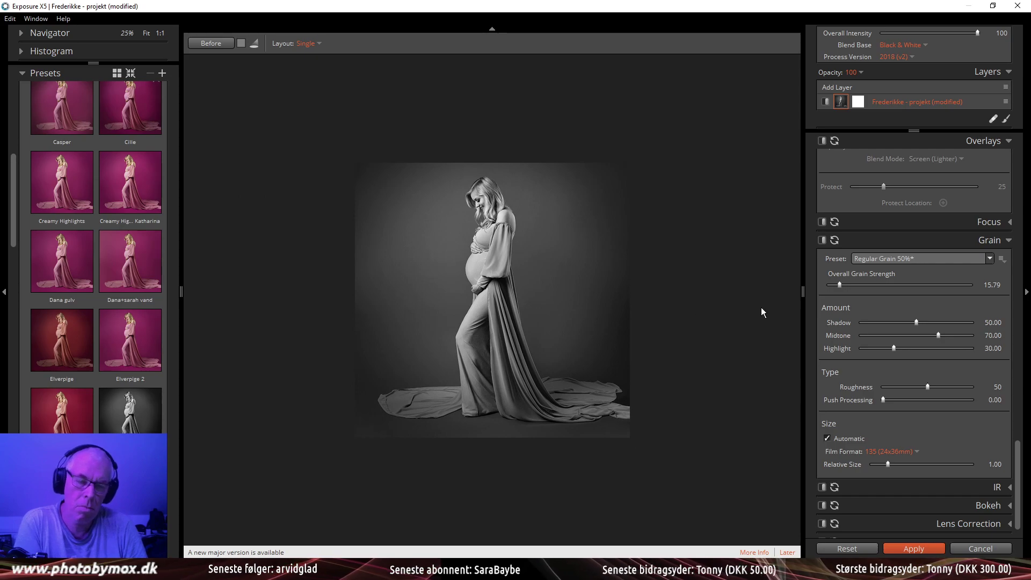
Set the vignette amount to 5 and compare the portrait with the vignette off and on
{"action": "scroll", "coordinate": [926, 299], "scroll_direction": "up", "scroll_amount": 4}
{"action": "scroll", "coordinate": [926, 292], "scroll_direction": "up", "scroll_amount": 8}
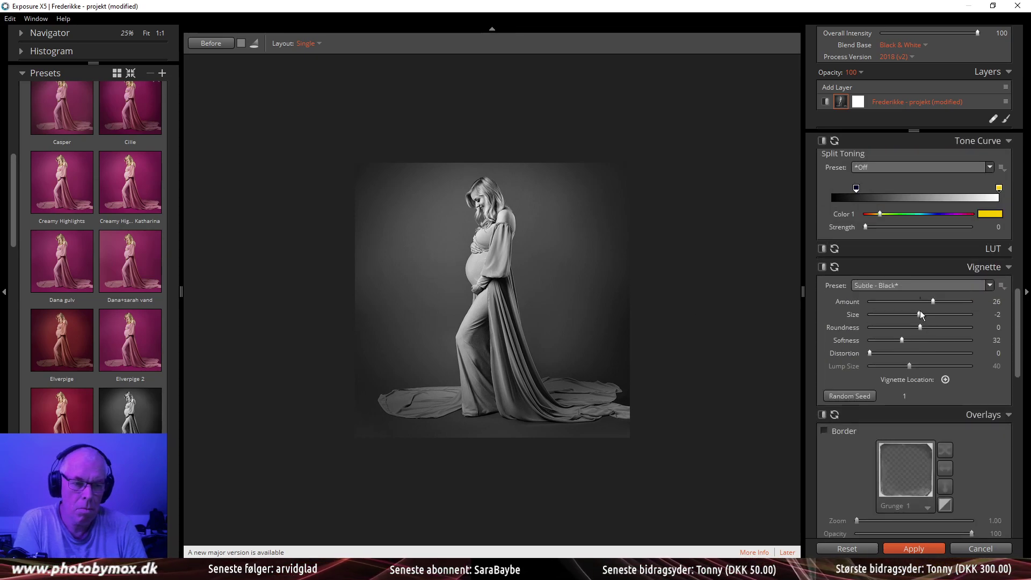
{"action": "left_click_drag", "start_coordinate": [930, 303], "coordinate": [926, 303]}
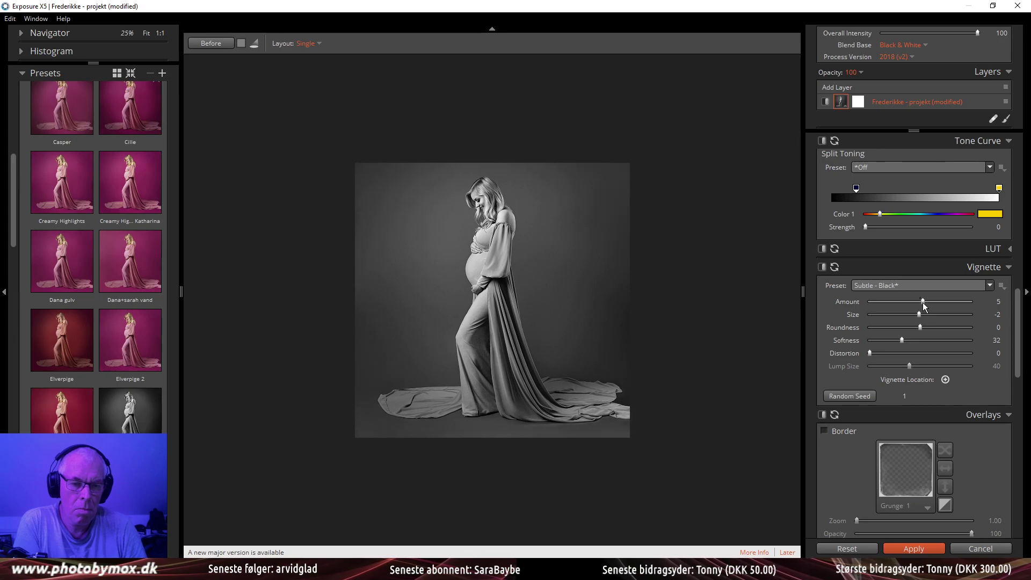
{"action": "left_click", "coordinate": [822, 268]}
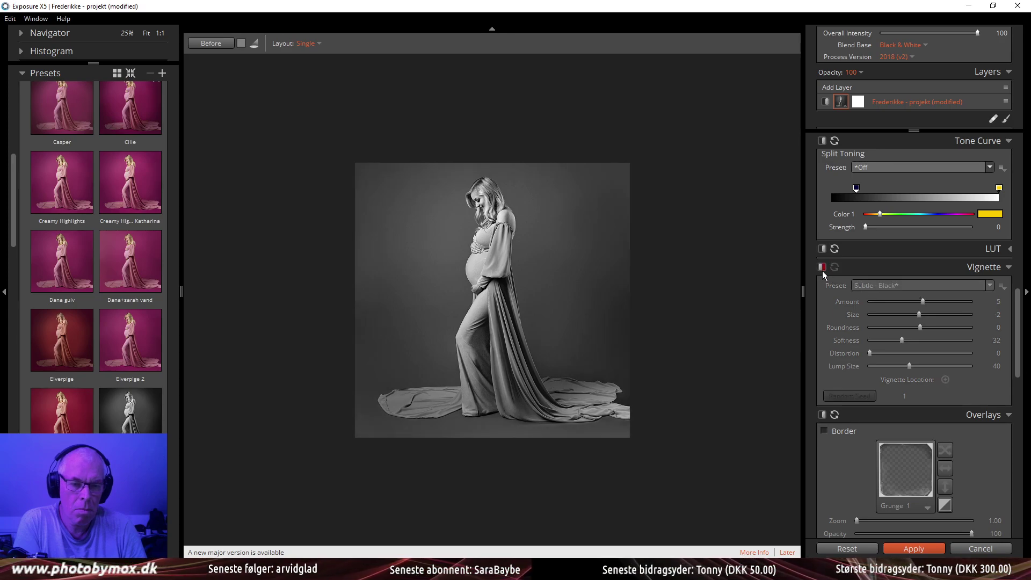
{"action": "left_click", "coordinate": [823, 268]}
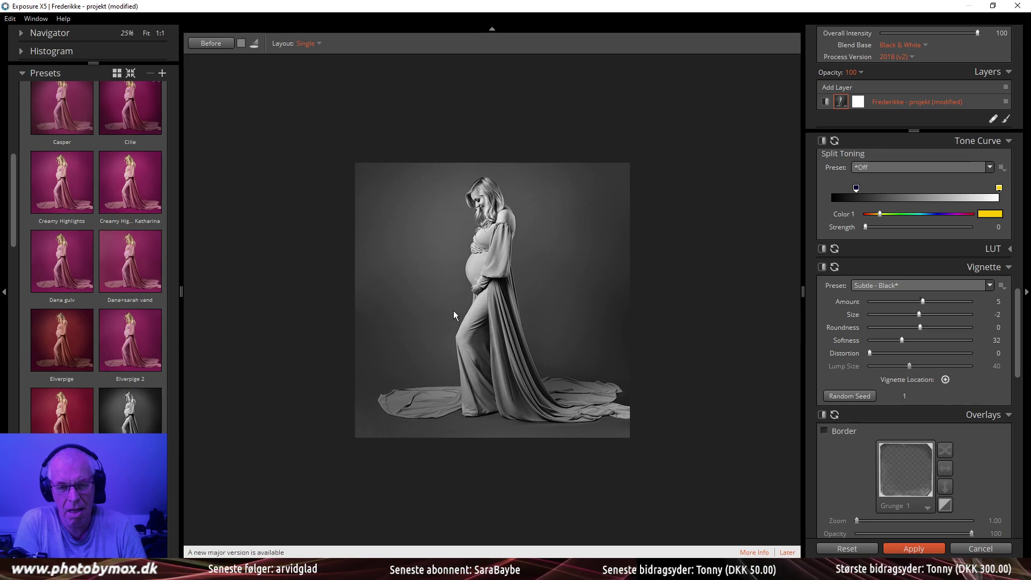
{"action": "scroll", "coordinate": [485, 285], "scroll_direction": "down", "scroll_amount": 2}
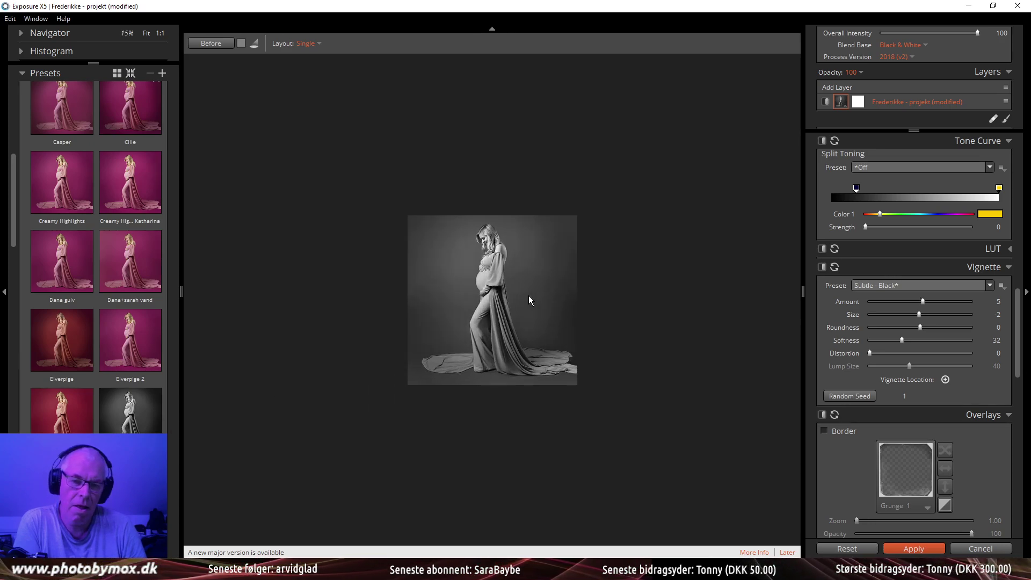
{"action": "scroll", "coordinate": [529, 297], "scroll_direction": "up", "scroll_amount": 3}
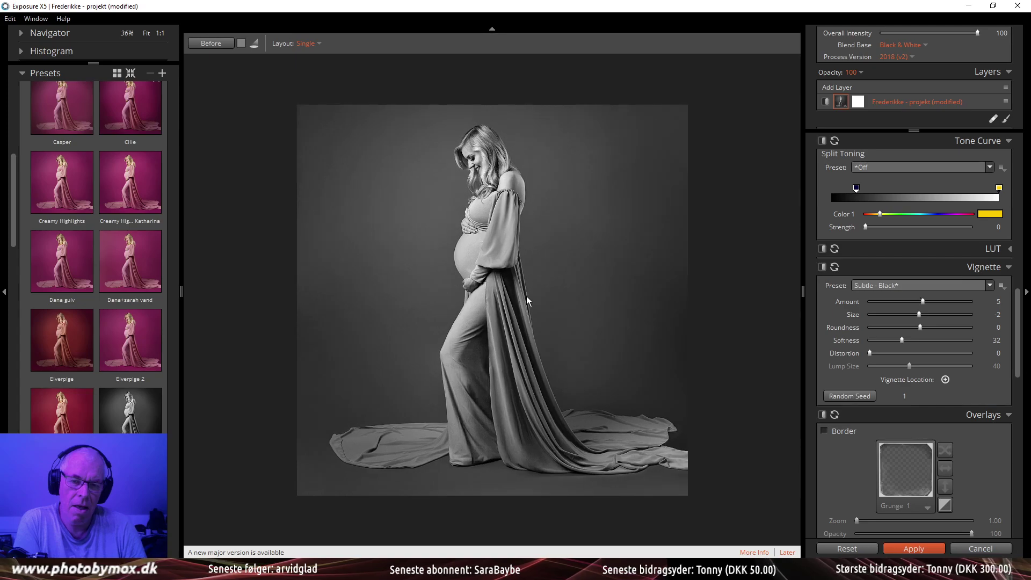
Choose the black-and-white "gravid - Sort/hvid" user preset and apply it to the portrait
{"action": "scroll", "coordinate": [526, 295], "scroll_direction": "up", "scroll_amount": 1}
{"action": "scroll", "coordinate": [527, 296], "scroll_direction": "down", "scroll_amount": 1}
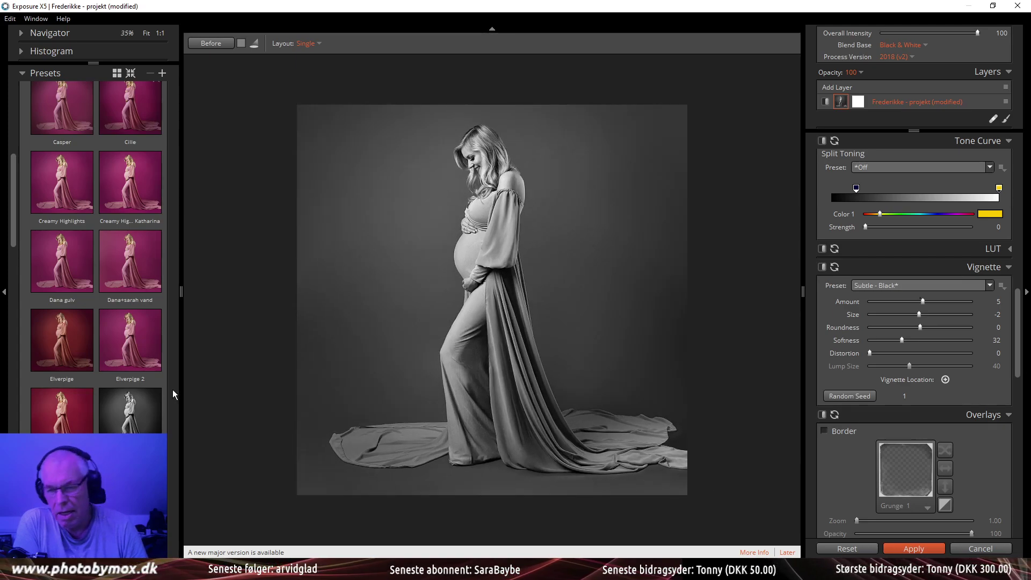
{"action": "scroll", "coordinate": [172, 389], "scroll_direction": "down", "scroll_amount": 10}
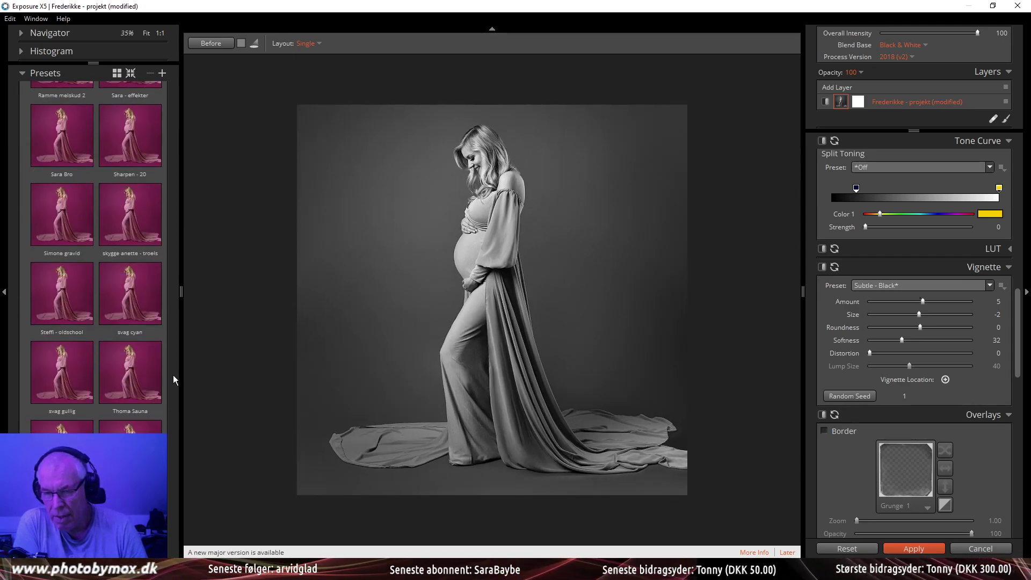
{"action": "scroll", "coordinate": [173, 375], "scroll_direction": "down", "scroll_amount": 1}
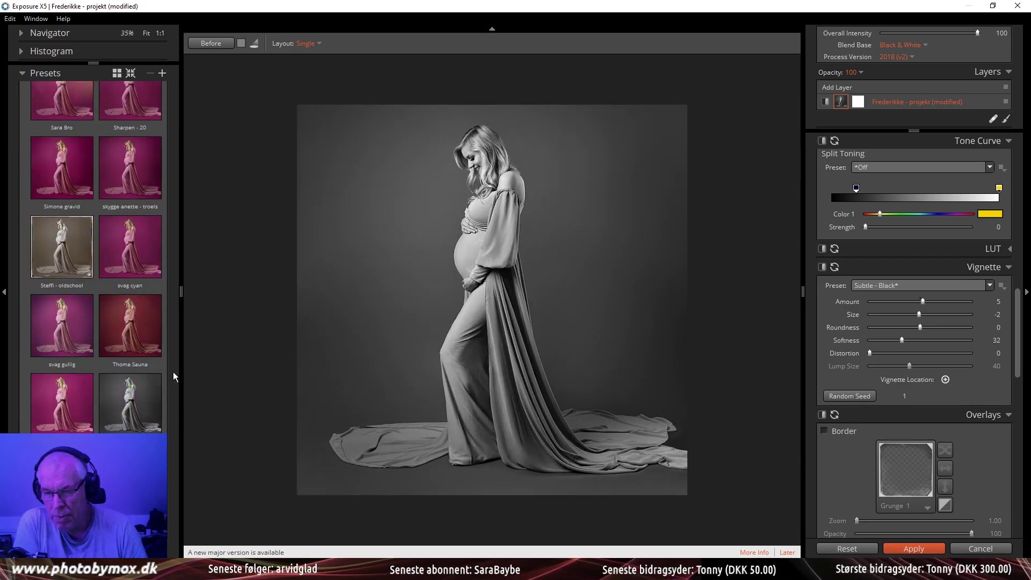
{"action": "left_click", "coordinate": [148, 398]}
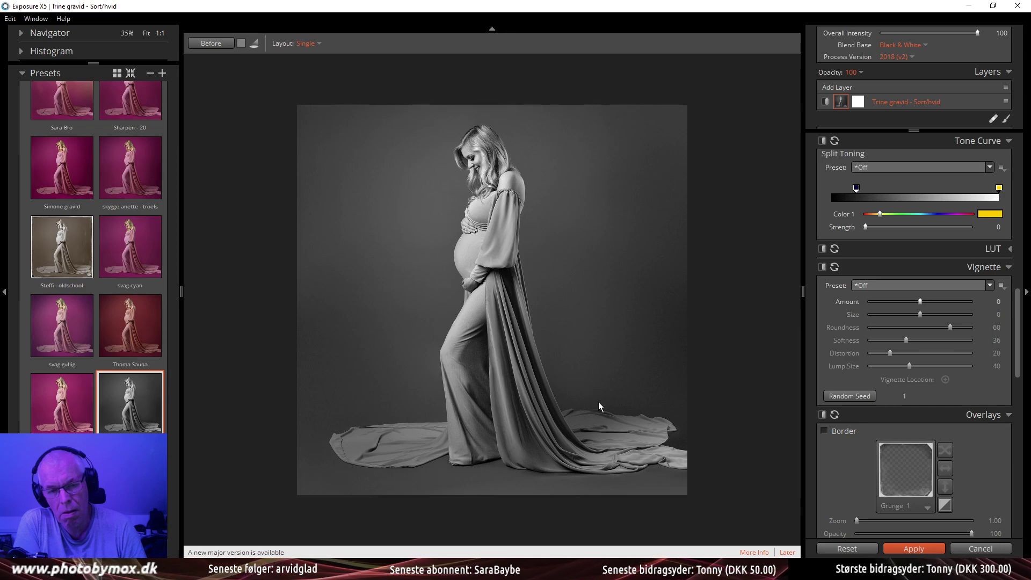
{"action": "left_click", "coordinate": [915, 547]}
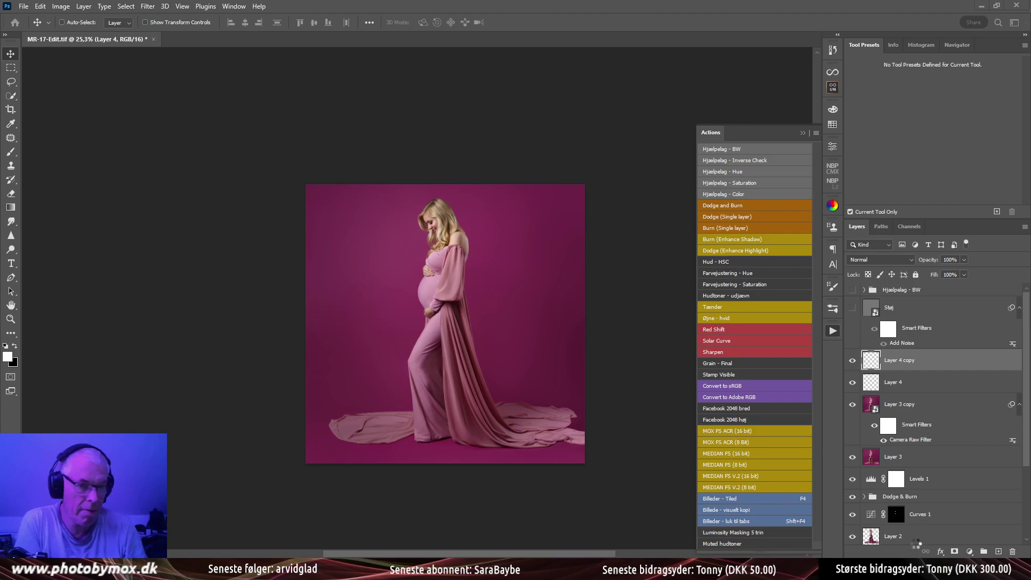
Hide the black-and-white Exposure X5 layer and open Layer 4 in the Exposure X5 filter
{"action": "left_click", "coordinate": [853, 360]}
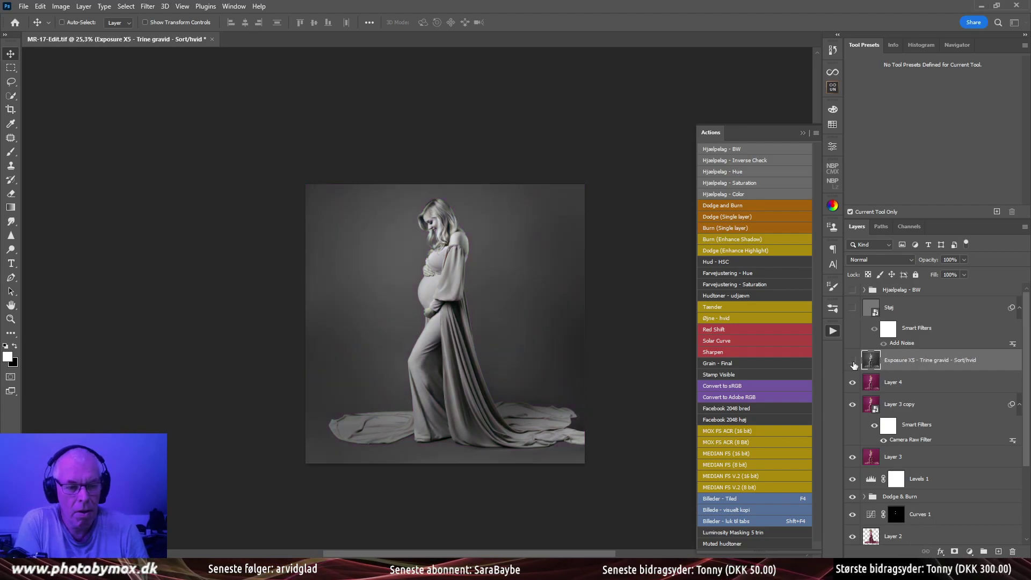
{"action": "left_click", "coordinate": [913, 382]}
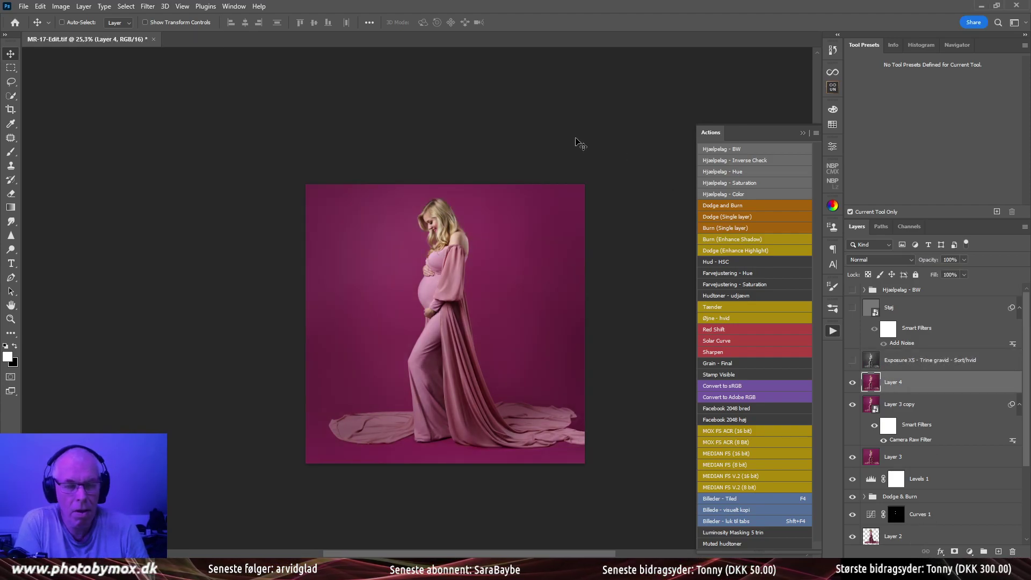
{"action": "left_click", "coordinate": [147, 6]}
{"action": "mouse_move", "coordinate": [257, 272]}
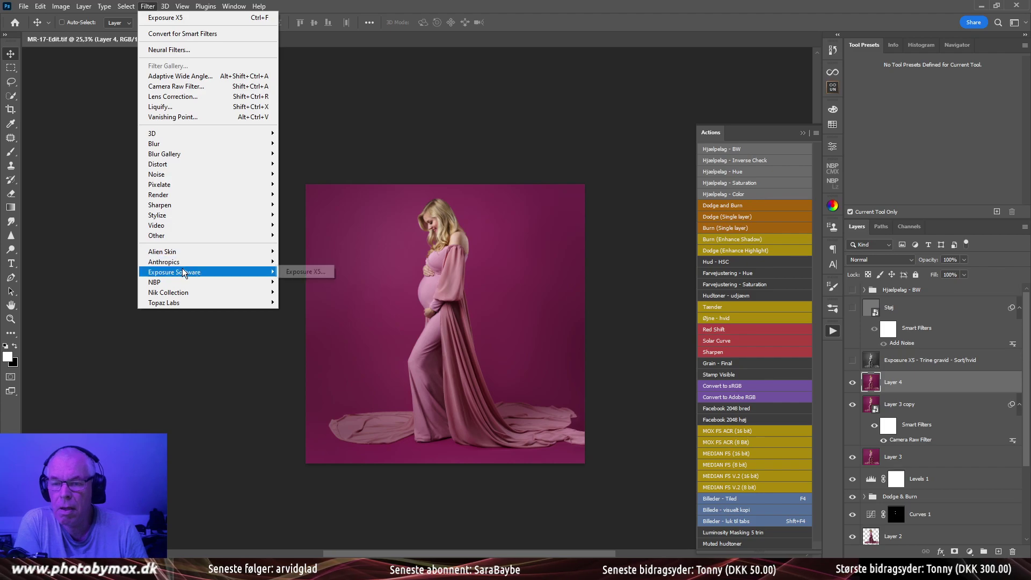
{"action": "left_click", "coordinate": [300, 269]}
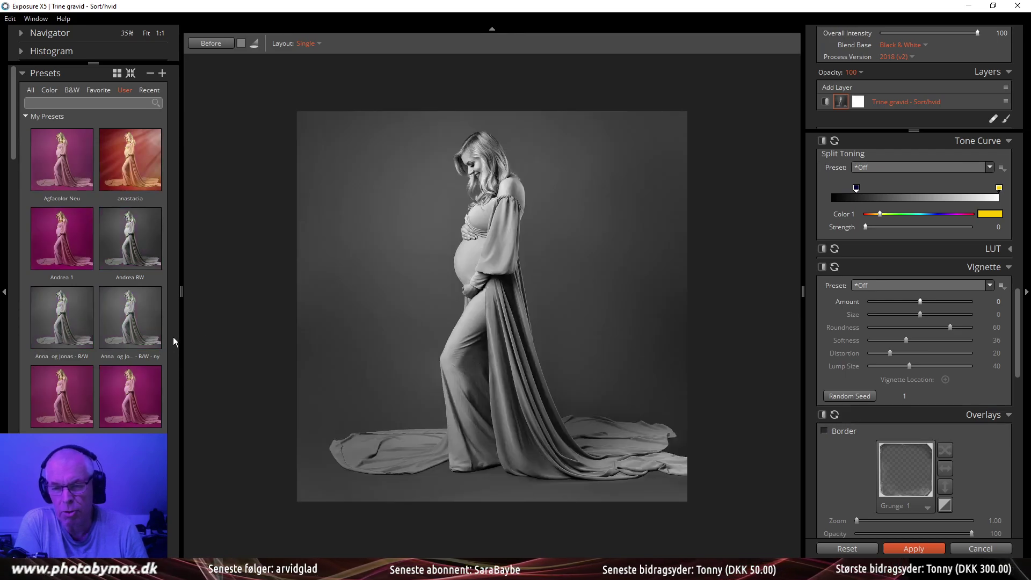
Reset the Exposure X5 adjustments and try the sepia "oldschool" user preset on the portrait
{"action": "scroll", "coordinate": [172, 338], "scroll_direction": "down", "scroll_amount": 5}
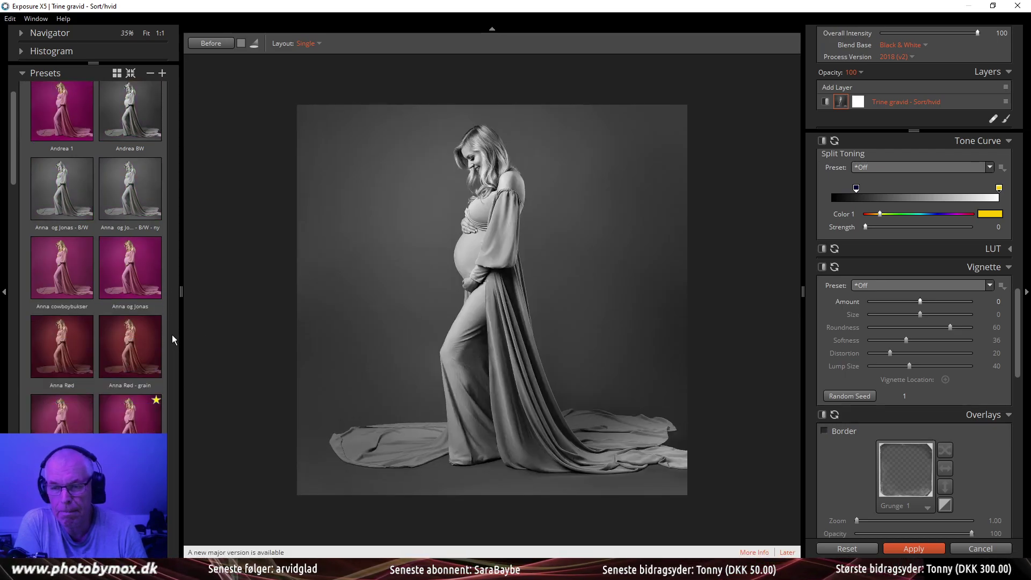
{"action": "scroll", "coordinate": [173, 335], "scroll_direction": "down", "scroll_amount": 4}
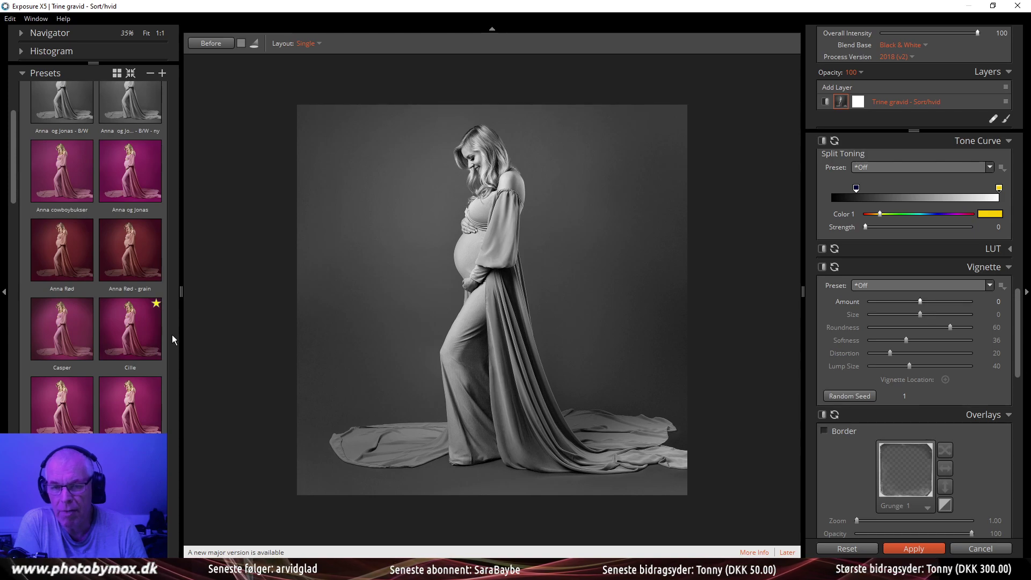
{"action": "left_click", "coordinate": [845, 548]}
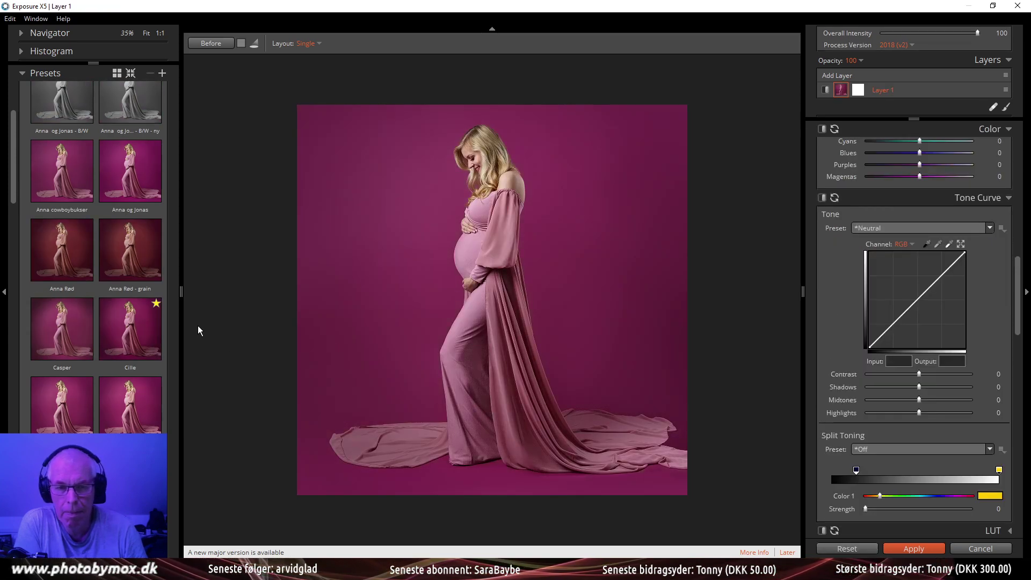
{"action": "scroll", "coordinate": [176, 328], "scroll_direction": "down", "scroll_amount": 10}
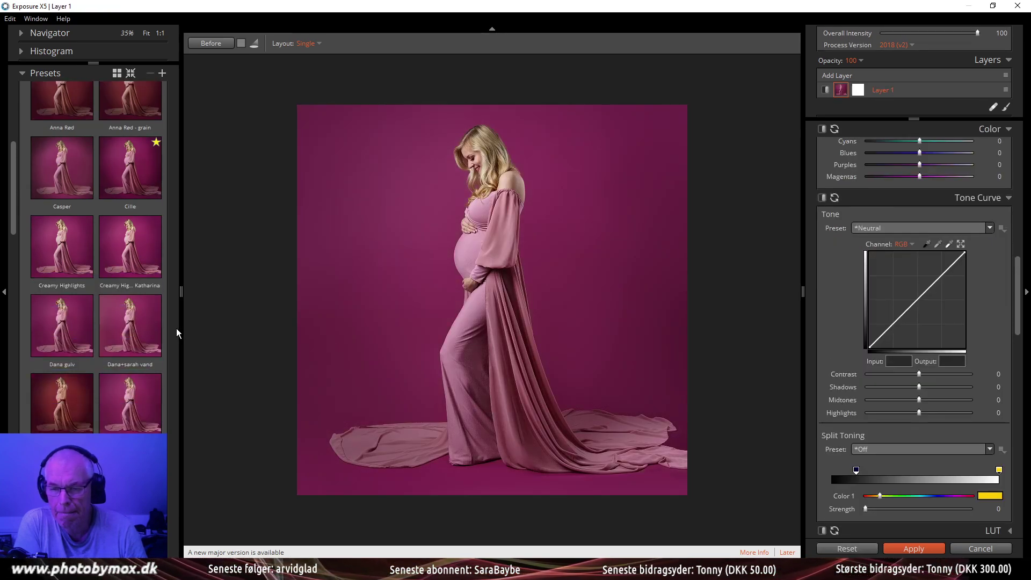
{"action": "scroll", "coordinate": [177, 328], "scroll_direction": "down", "scroll_amount": 5}
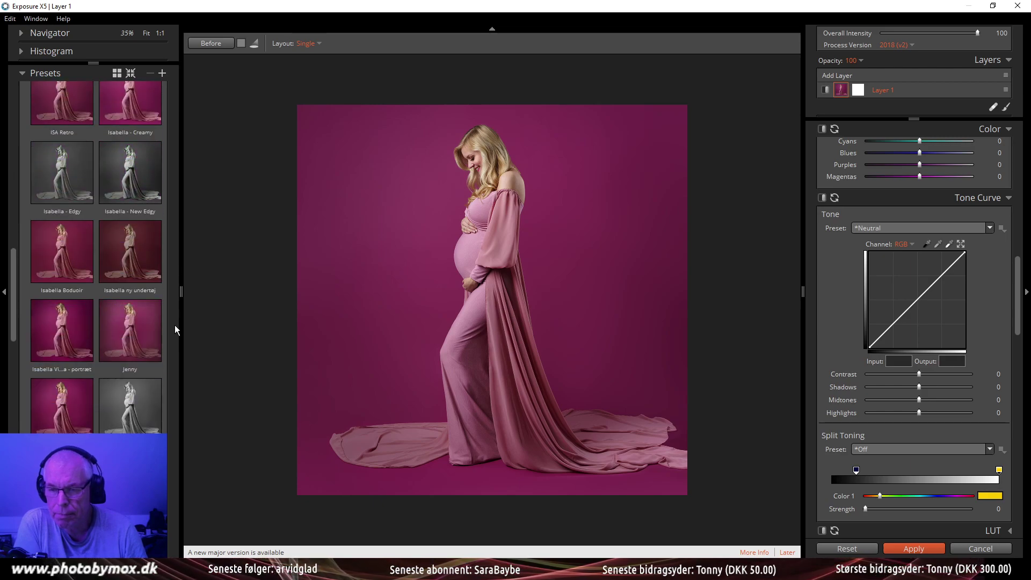
{"action": "scroll", "coordinate": [175, 325], "scroll_direction": "down", "scroll_amount": 8}
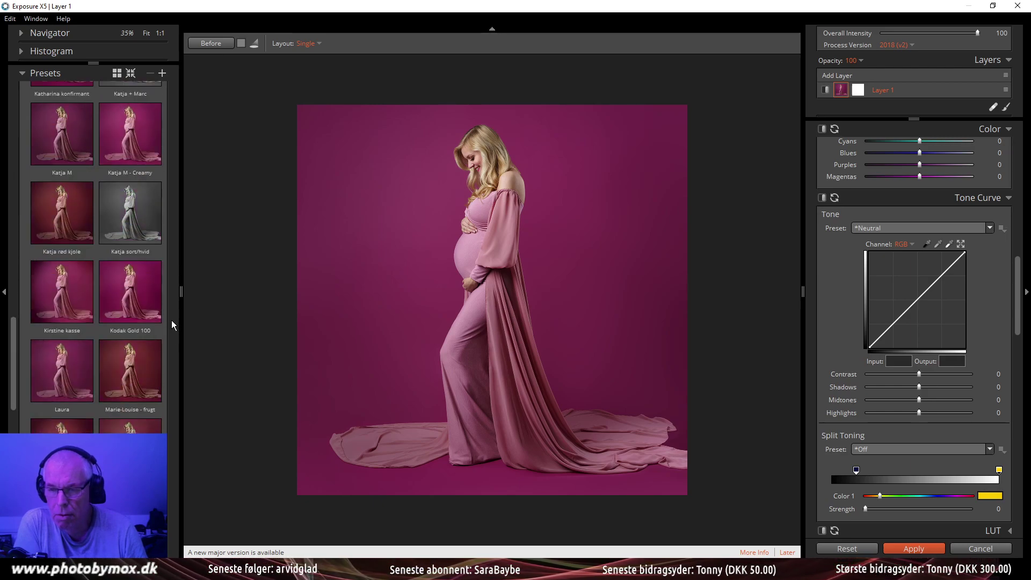
{"action": "scroll", "coordinate": [172, 320], "scroll_direction": "down", "scroll_amount": 8}
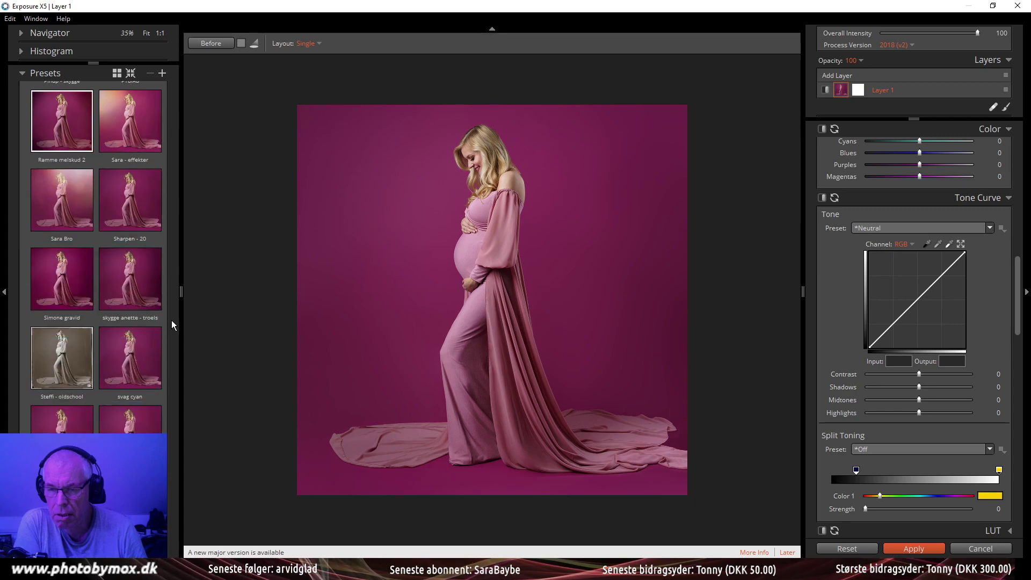
{"action": "left_click", "coordinate": [43, 255]}
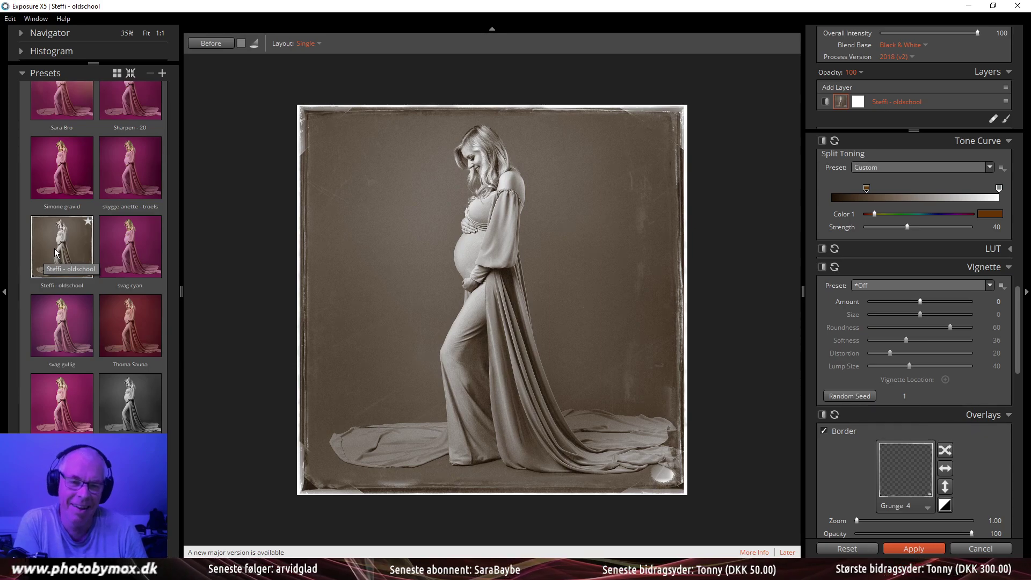
Turn off the Scratches 9 texture and the Grunge 4 border, and exit Exposure X5 with the changes discarded
{"action": "scroll", "coordinate": [895, 314], "scroll_direction": "up", "scroll_amount": 5}
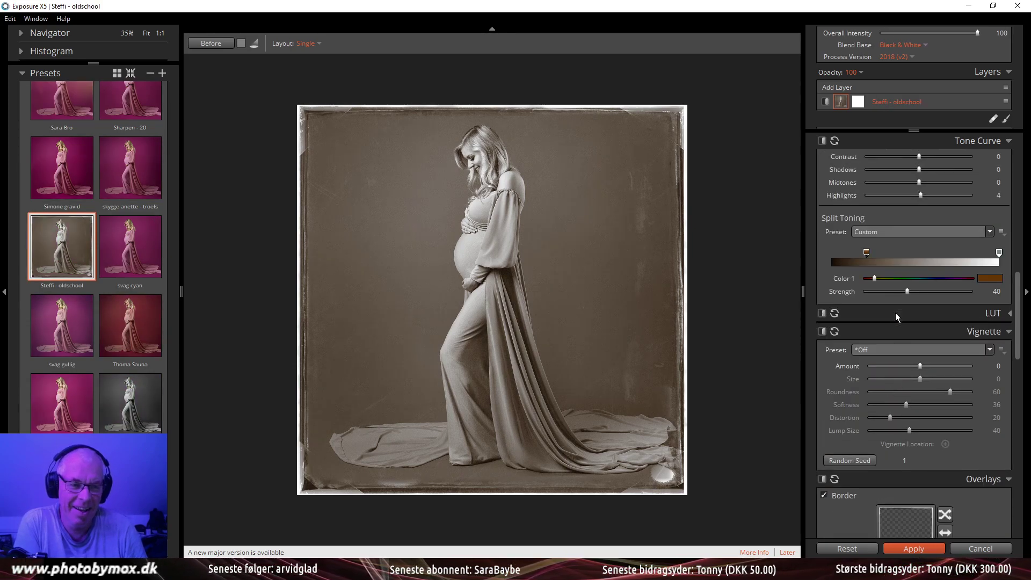
{"action": "scroll", "coordinate": [895, 313], "scroll_direction": "down", "scroll_amount": 12}
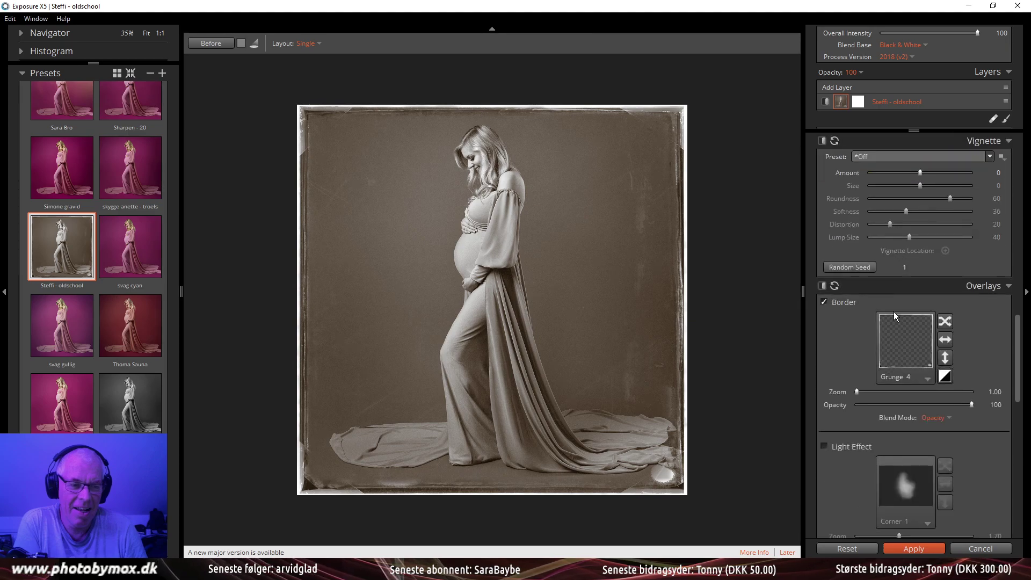
{"action": "scroll", "coordinate": [894, 311], "scroll_direction": "down", "scroll_amount": 1}
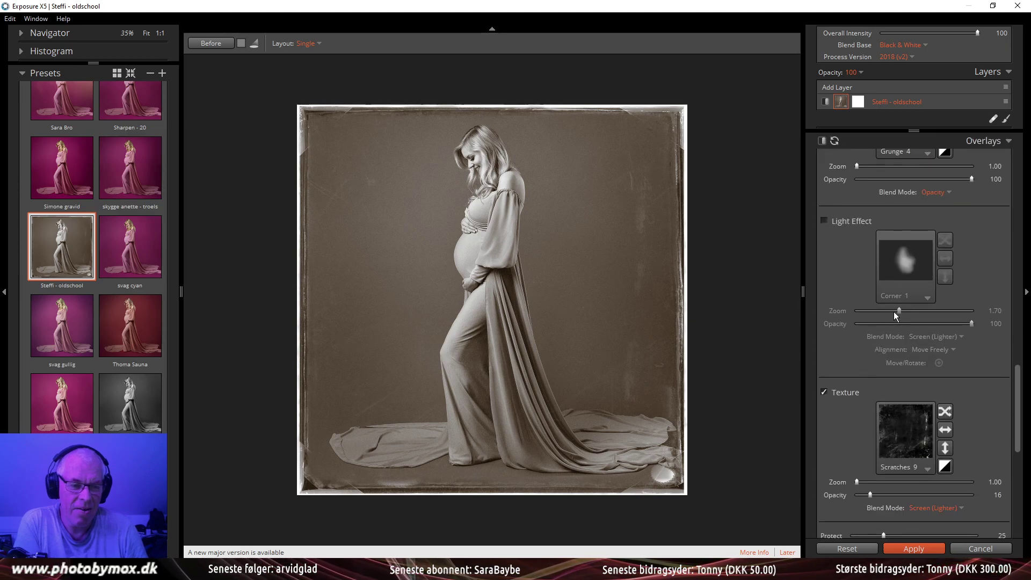
{"action": "left_click", "coordinate": [825, 392]}
{"action": "scroll", "coordinate": [824, 391], "scroll_direction": "down", "scroll_amount": 3}
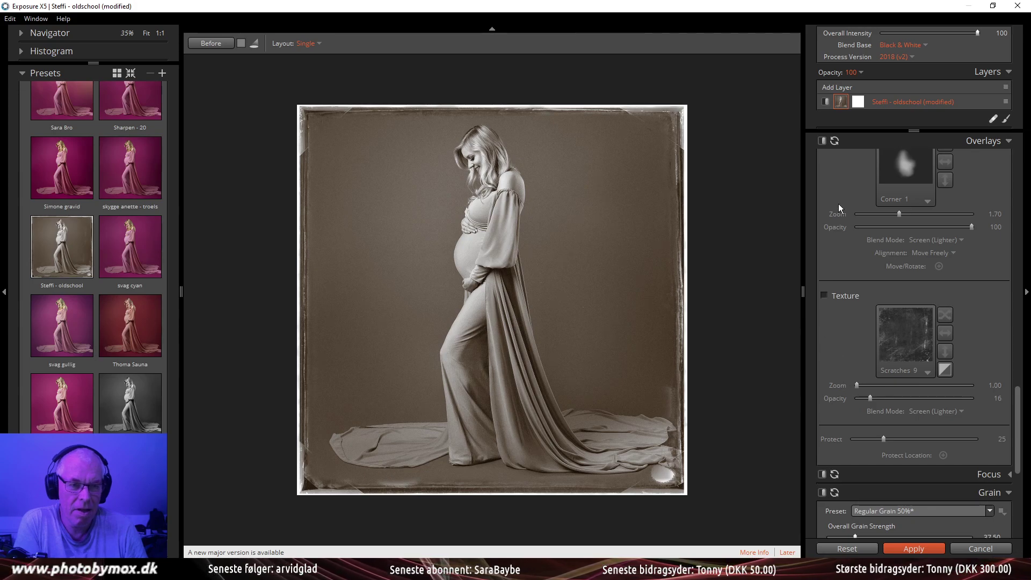
{"action": "scroll", "coordinate": [881, 315], "scroll_direction": "up", "scroll_amount": 5}
{"action": "scroll", "coordinate": [876, 308], "scroll_direction": "up", "scroll_amount": 5}
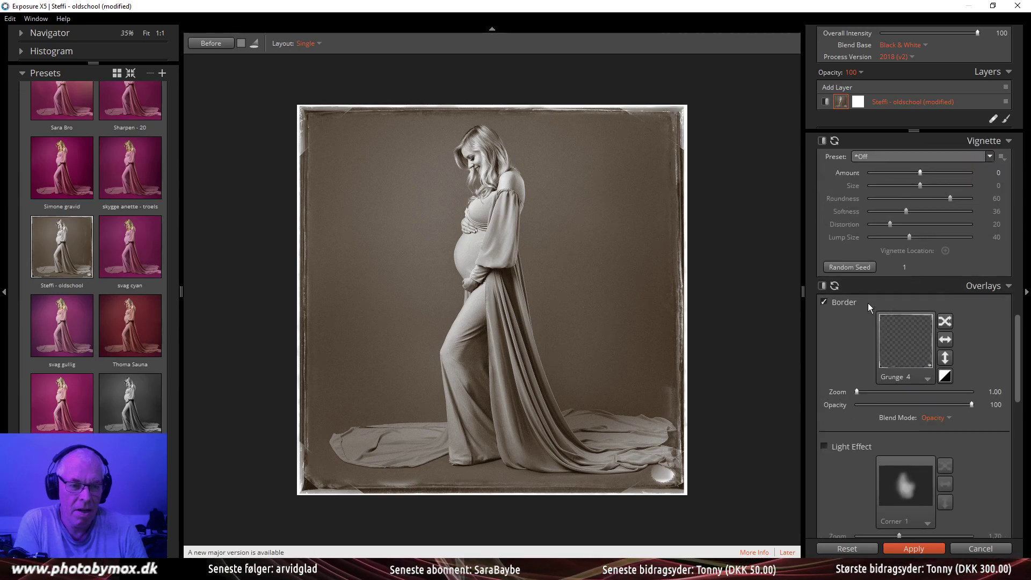
{"action": "left_click", "coordinate": [823, 302]}
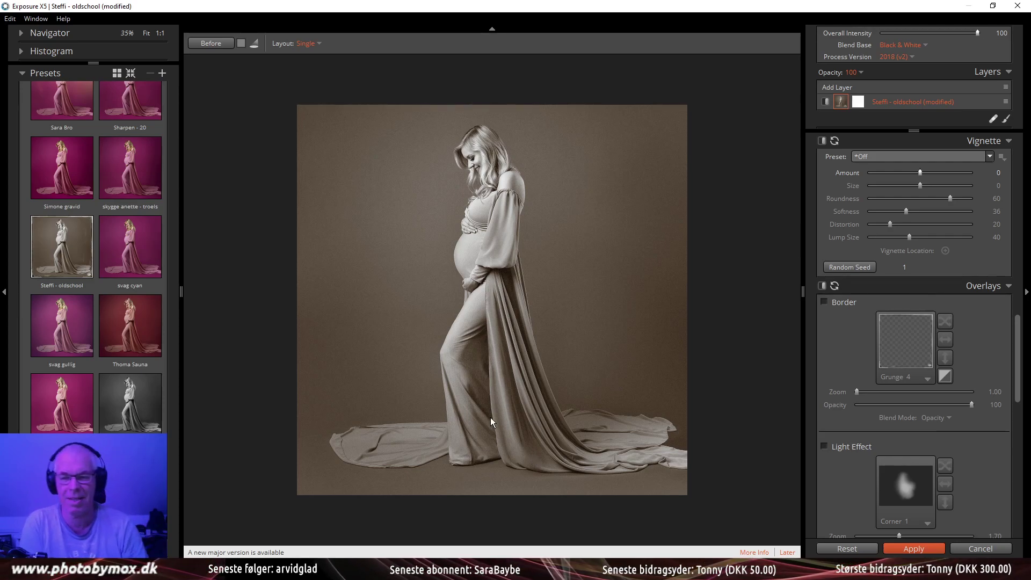
{"action": "left_click", "coordinate": [978, 550]}
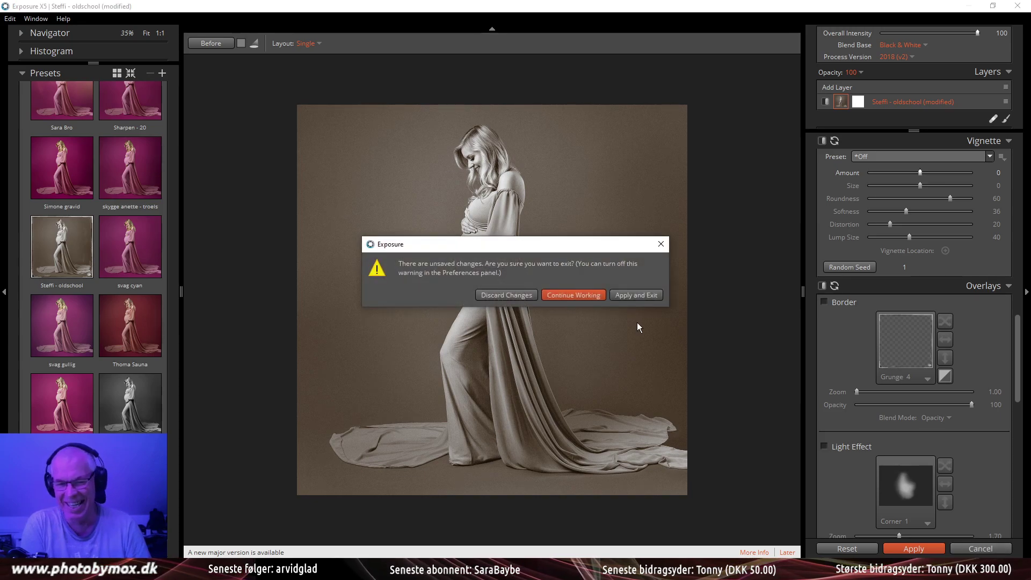
{"action": "left_click", "coordinate": [513, 295]}
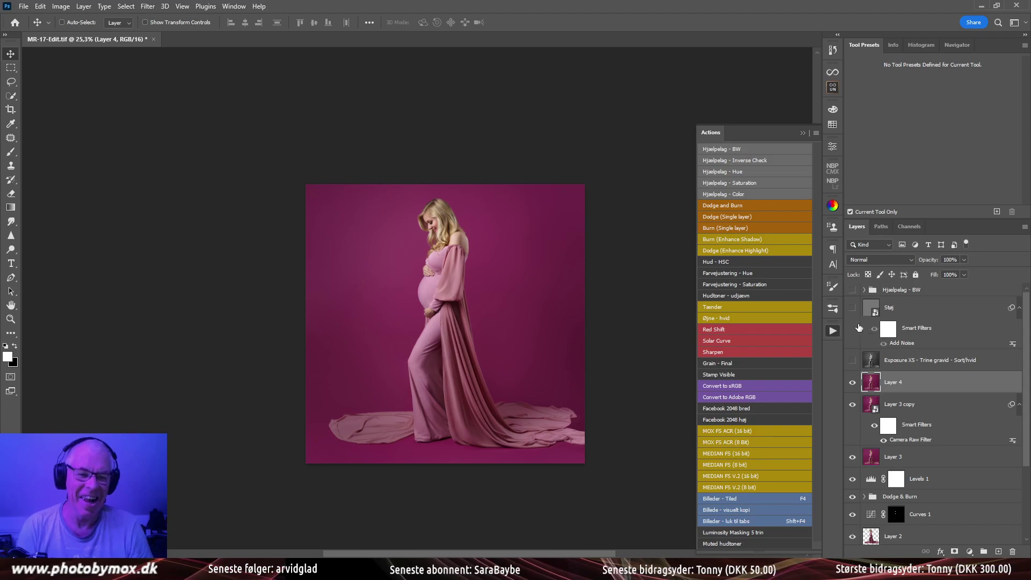
Show the black-and-white Exposure X5 layer and examine the portrait at several magnifications
{"action": "left_click", "coordinate": [852, 361]}
{"action": "key", "text": "ctrl+space"}
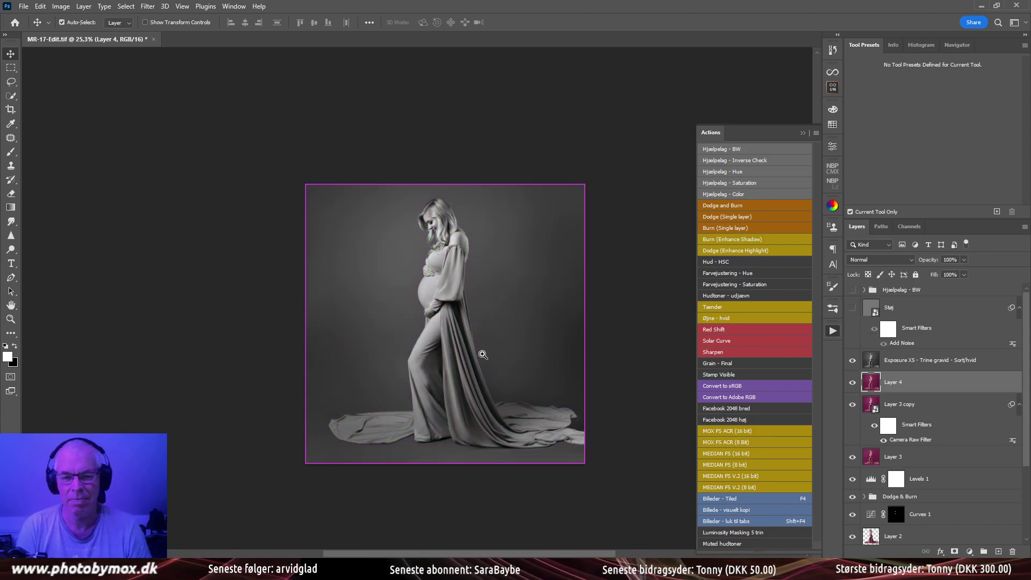
{"action": "left_click_drag", "start_coordinate": [480, 352], "coordinate": [505, 363]}
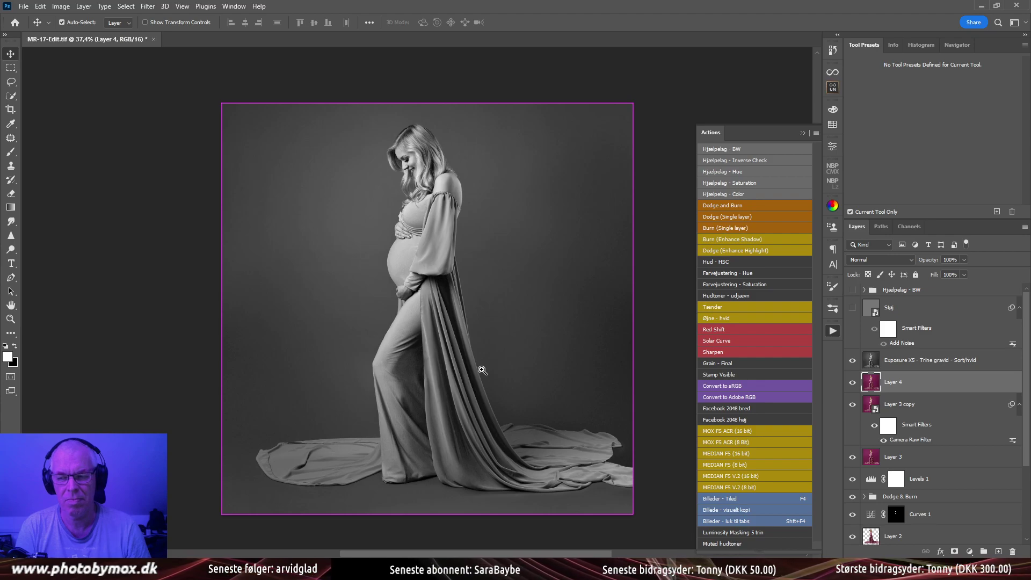
{"action": "mouse_move", "coordinate": [465, 369]}
{"action": "left_mouse_down"}
{"action": "mouse_move", "coordinate": [416, 380]}
{"action": "mouse_move", "coordinate": [473, 371]}
{"action": "left_mouse_up"}
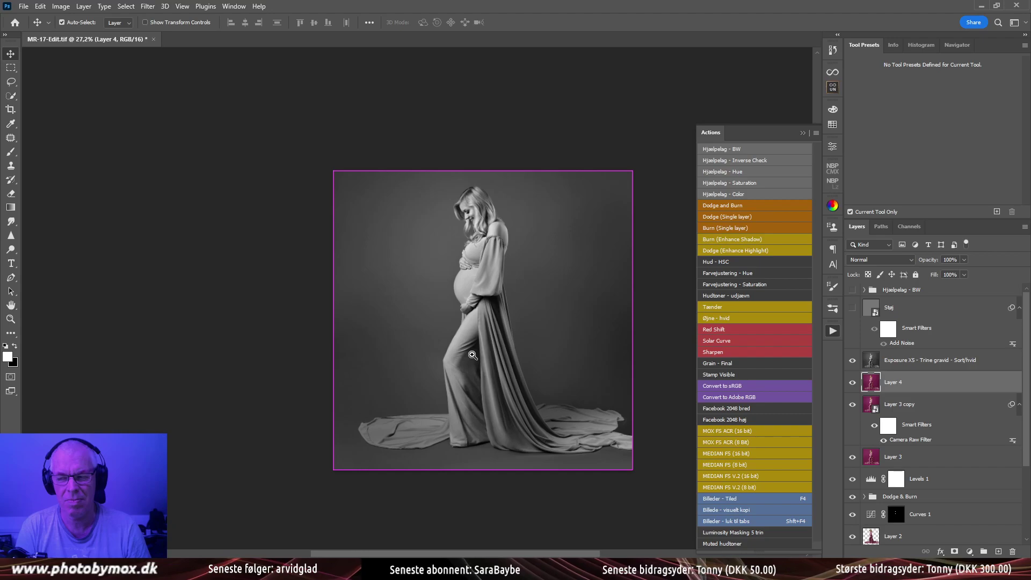
{"action": "left_click_drag", "start_coordinate": [490, 263], "coordinate": [391, 297]}
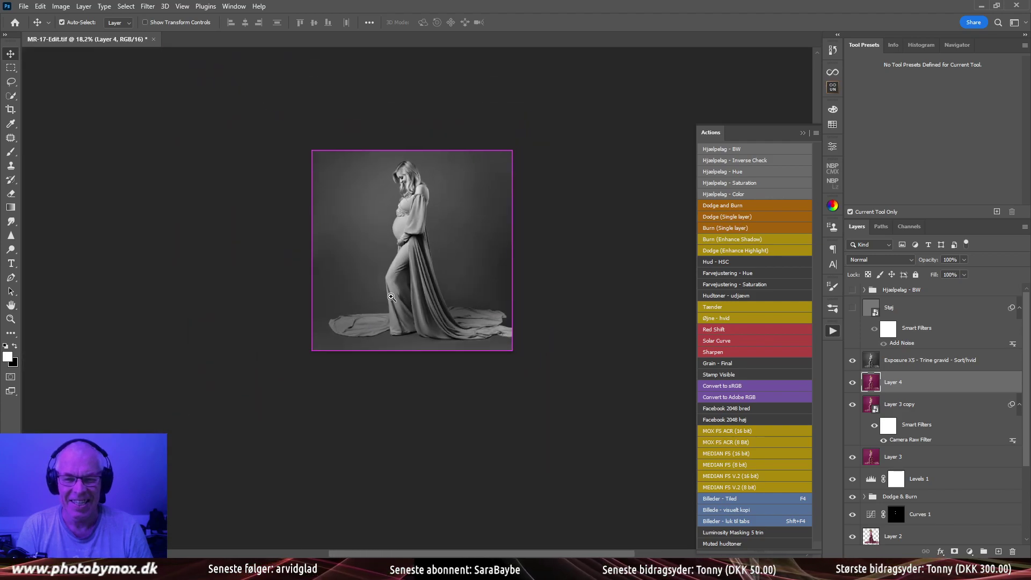
{"action": "left_click", "coordinate": [414, 211]}
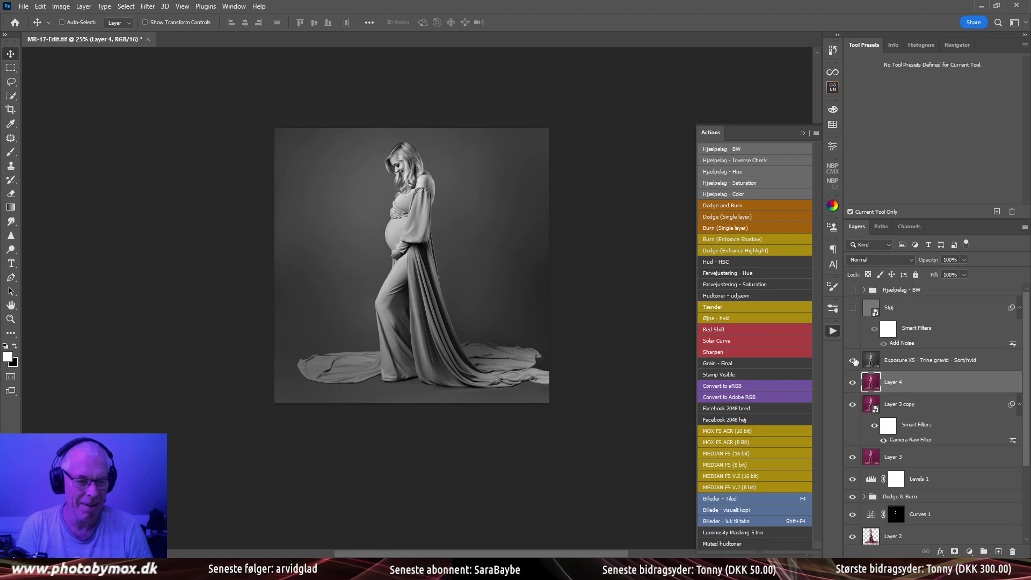
Compare the colour and black-and-white portraits by toggling the visibility of the Exposure X5 layer
{"action": "left_click", "coordinate": [854, 361]}
{"action": "mouse_move", "coordinate": [562, 358]}
{"action": "left_mouse_down"}
{"action": "mouse_move", "coordinate": [525, 357]}
{"action": "mouse_move", "coordinate": [532, 327]}
{"action": "mouse_move", "coordinate": [566, 350]}
{"action": "left_mouse_up"}
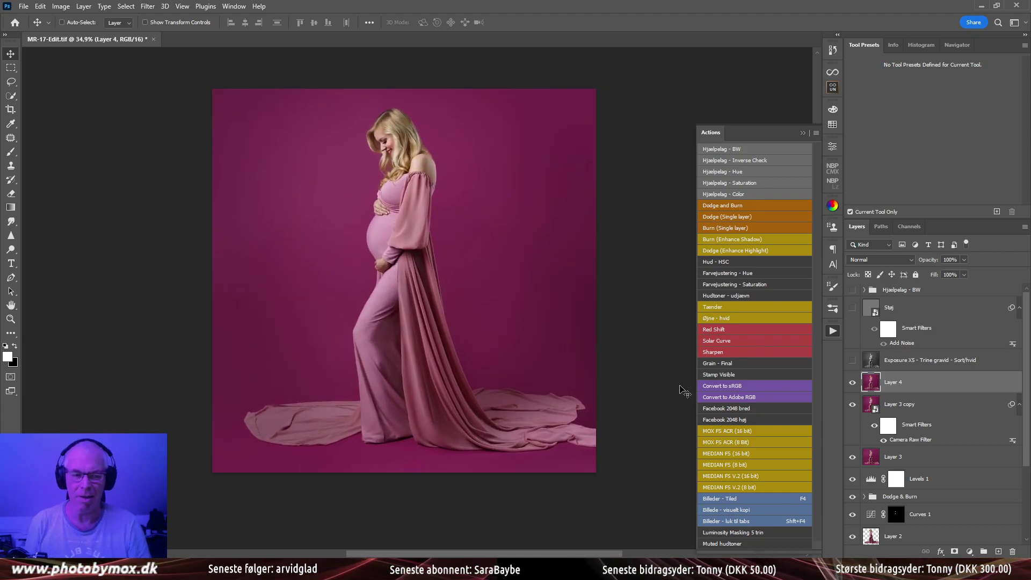
{"action": "left_click", "coordinate": [852, 360]}
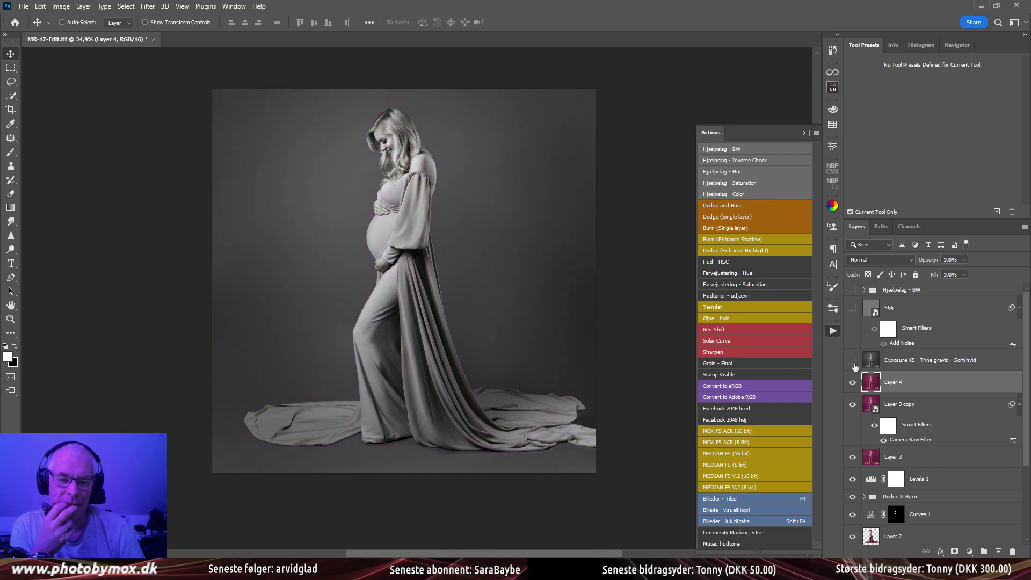
{"action": "left_click", "coordinate": [853, 363]}
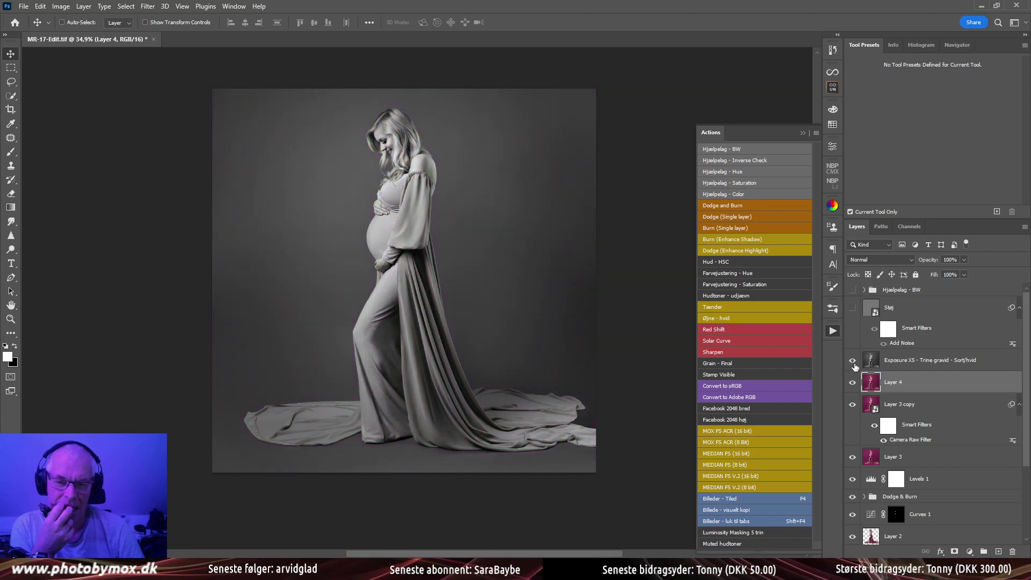
{"action": "left_click", "coordinate": [853, 362]}
{"action": "left_click", "coordinate": [853, 361]}
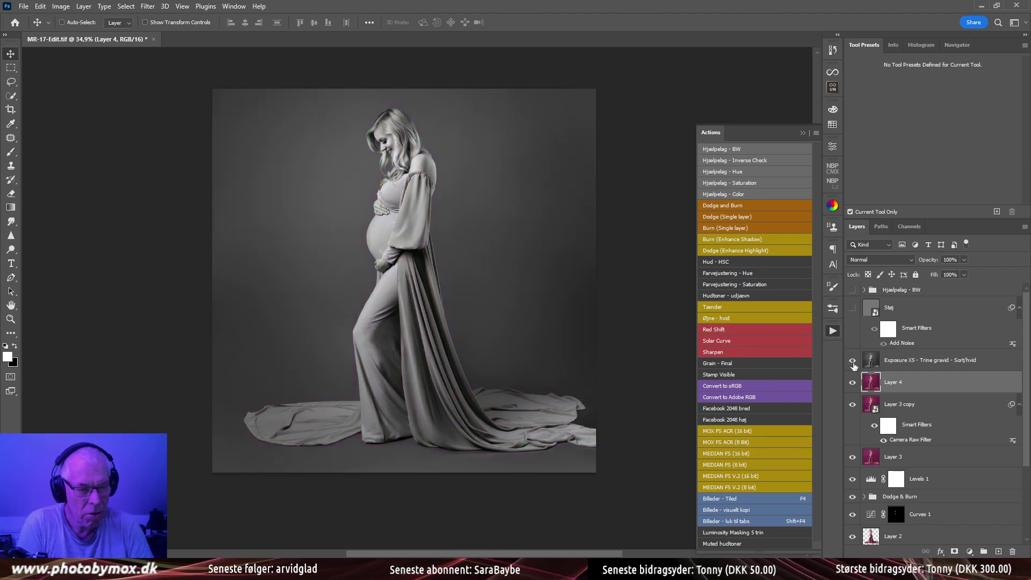
Hide the Exposure X5 layer, Layer 4 and Layer 3 copy, and select Layer 3
{"action": "left_click", "coordinate": [853, 363]}
{"action": "left_click", "coordinate": [854, 382]}
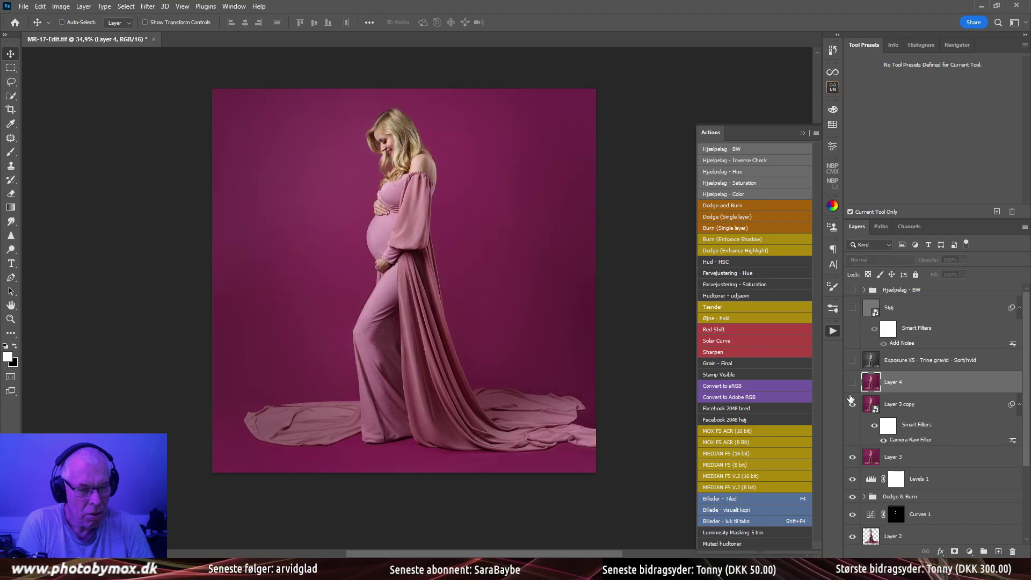
{"action": "left_click", "coordinate": [852, 404]}
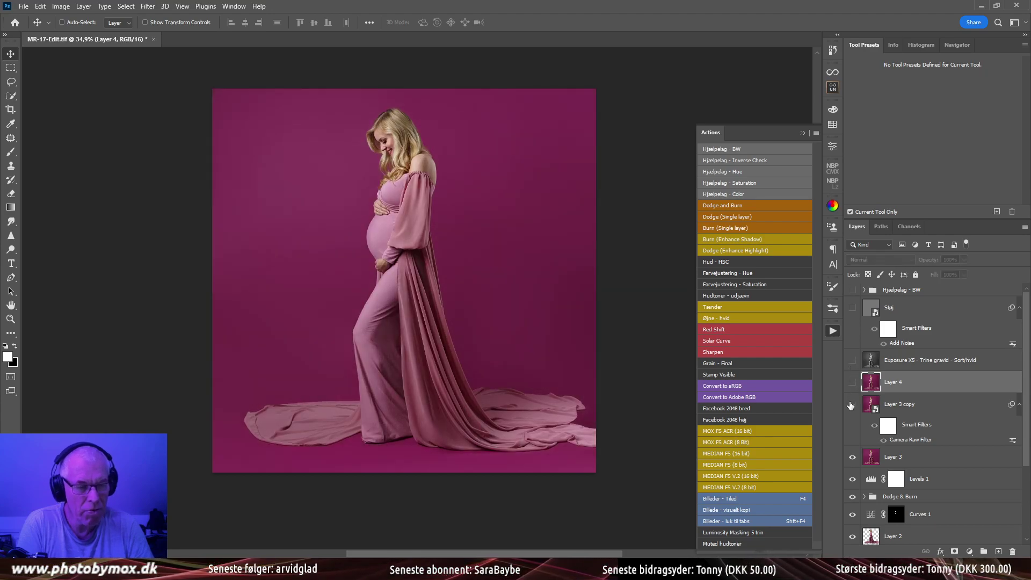
{"action": "left_click", "coordinate": [898, 459]}
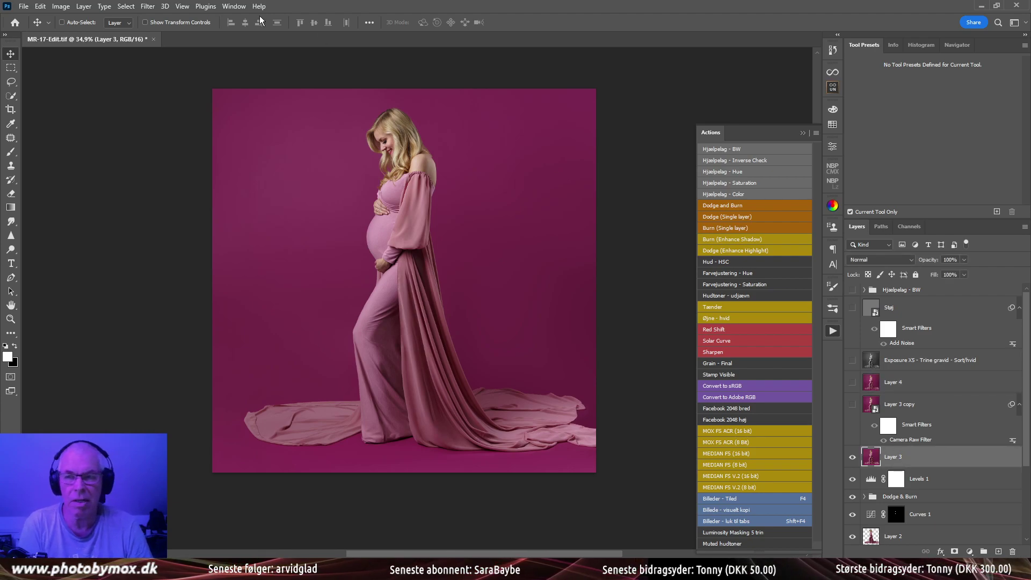
Run the Exposure X5 filter on Layer 3 with the black-and-white look and lower the overall grain strength to 25.56
{"action": "left_click", "coordinate": [148, 6]}
{"action": "mouse_move", "coordinate": [237, 270]}
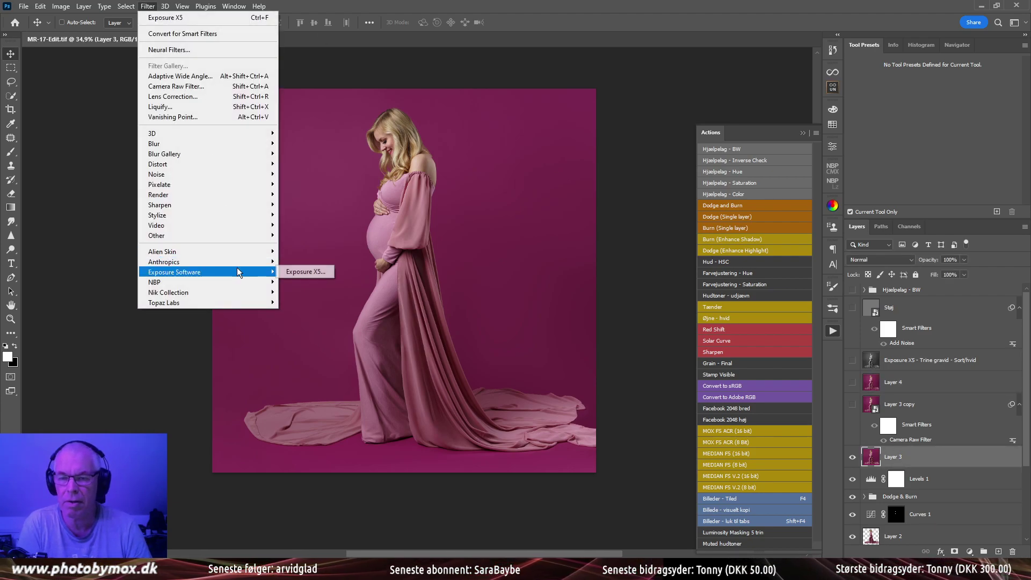
{"action": "left_click", "coordinate": [301, 273]}
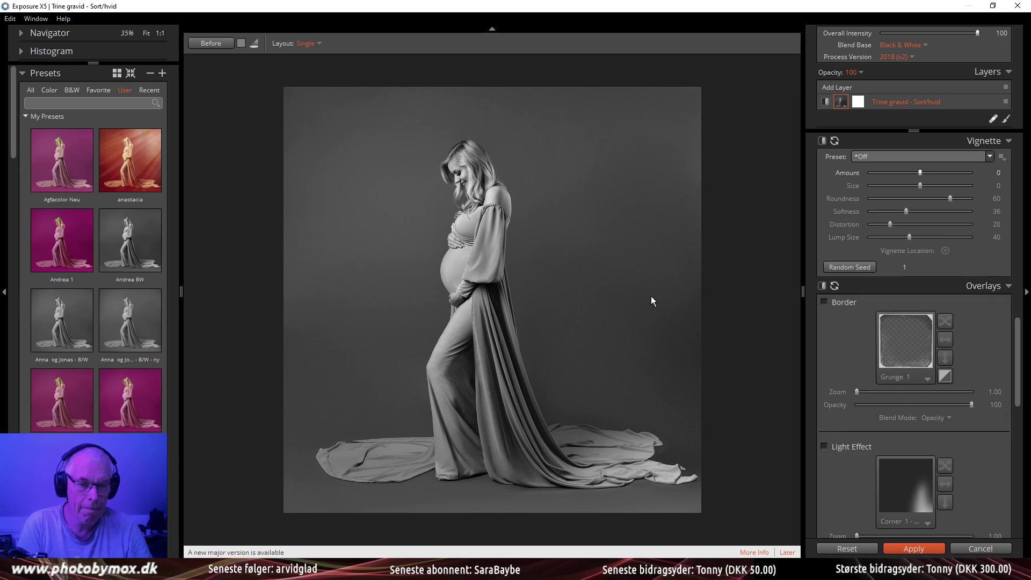
{"action": "scroll", "coordinate": [991, 407], "scroll_direction": "down", "scroll_amount": 6}
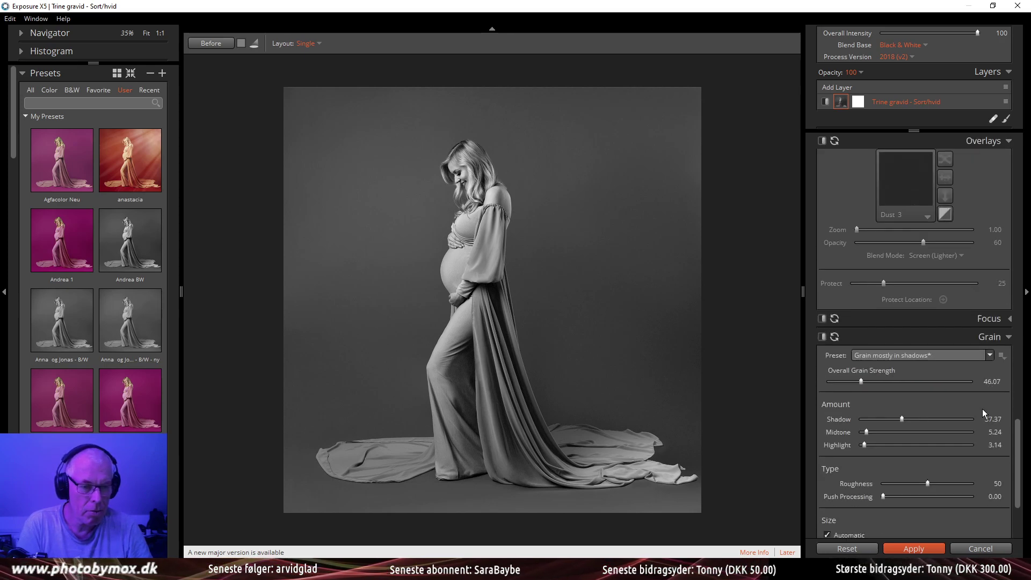
{"action": "left_click_drag", "start_coordinate": [859, 382], "coordinate": [847, 381]}
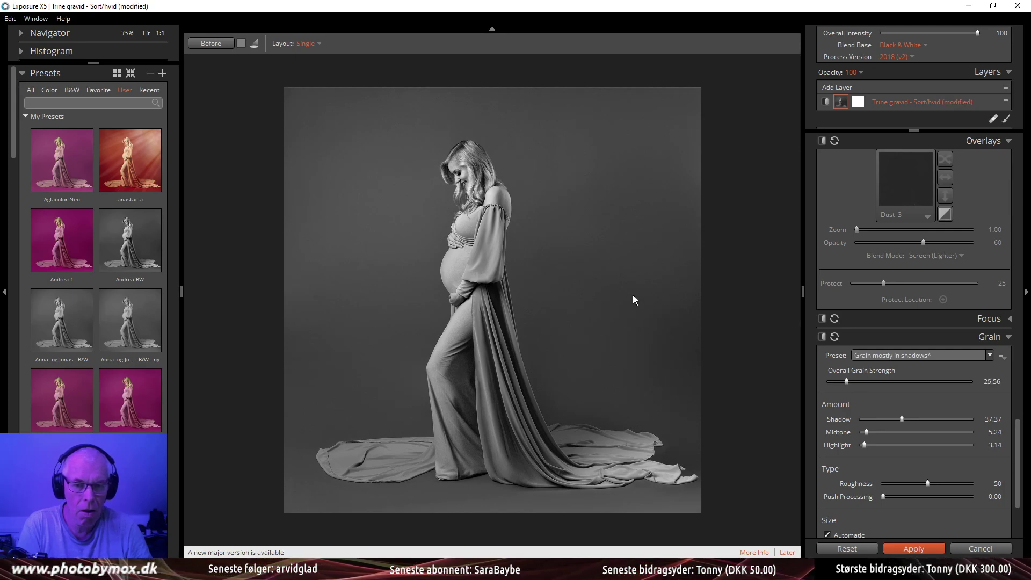
Check the black-and-white preview at several magnifications and apply the Exposure X5 result as a new layer
{"action": "scroll", "coordinate": [604, 264], "scroll_direction": "up", "scroll_amount": 2}
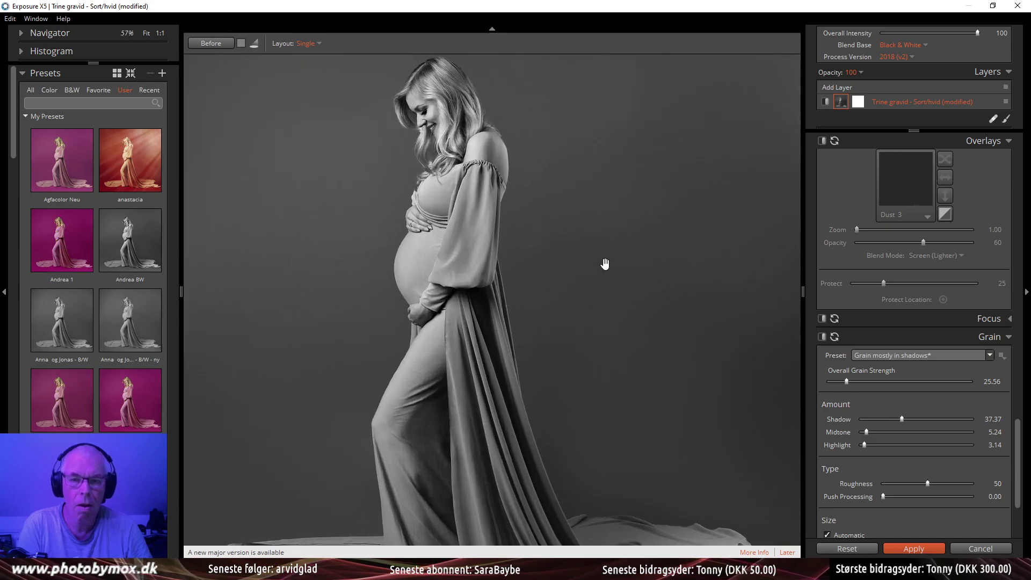
{"action": "scroll", "coordinate": [605, 265], "scroll_direction": "down", "scroll_amount": 4}
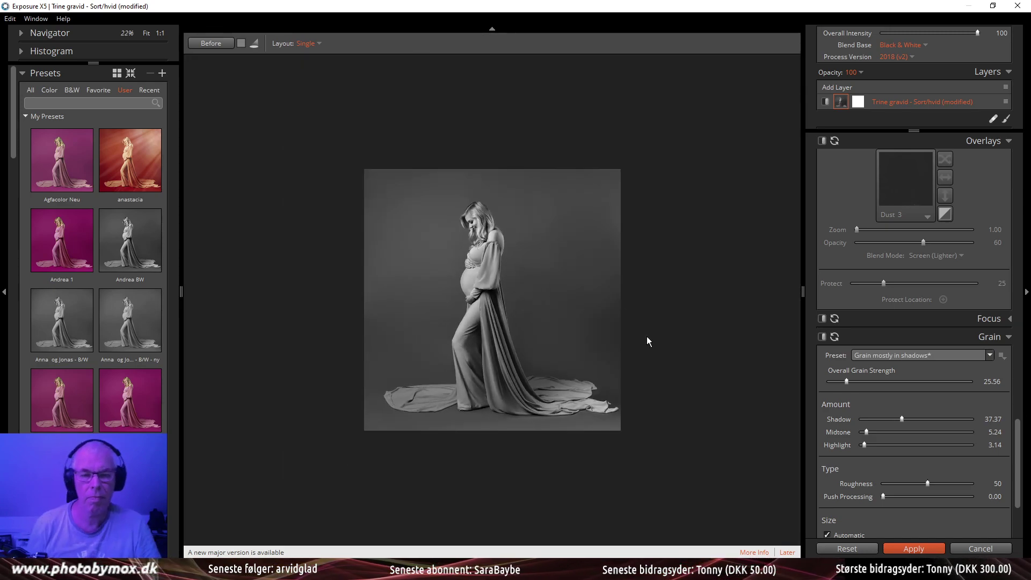
{"action": "scroll", "coordinate": [645, 344], "scroll_direction": "down", "scroll_amount": 5}
{"action": "scroll", "coordinate": [606, 337], "scroll_direction": "up", "scroll_amount": 4}
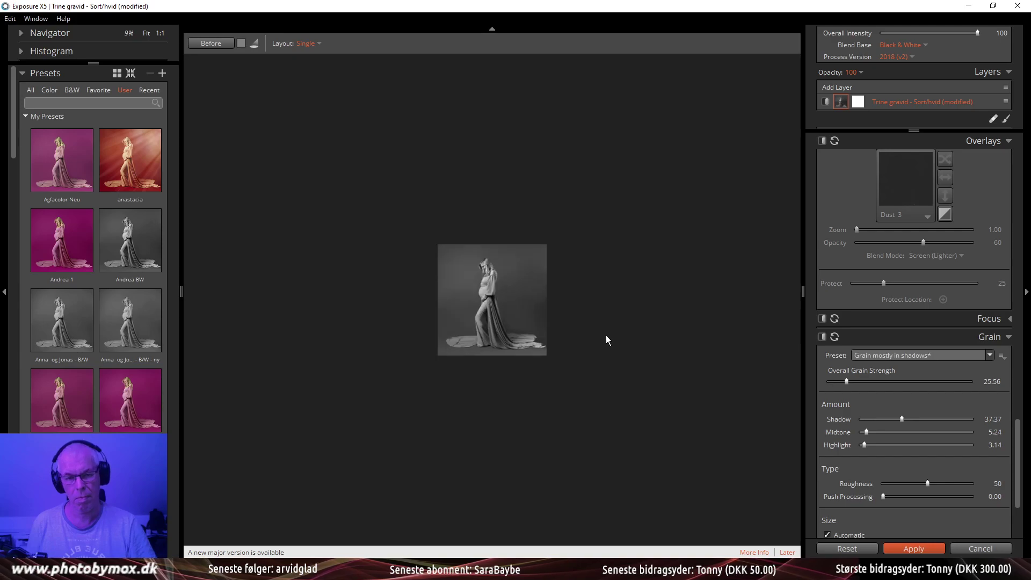
{"action": "scroll", "coordinate": [606, 337], "scroll_direction": "up", "scroll_amount": 2}
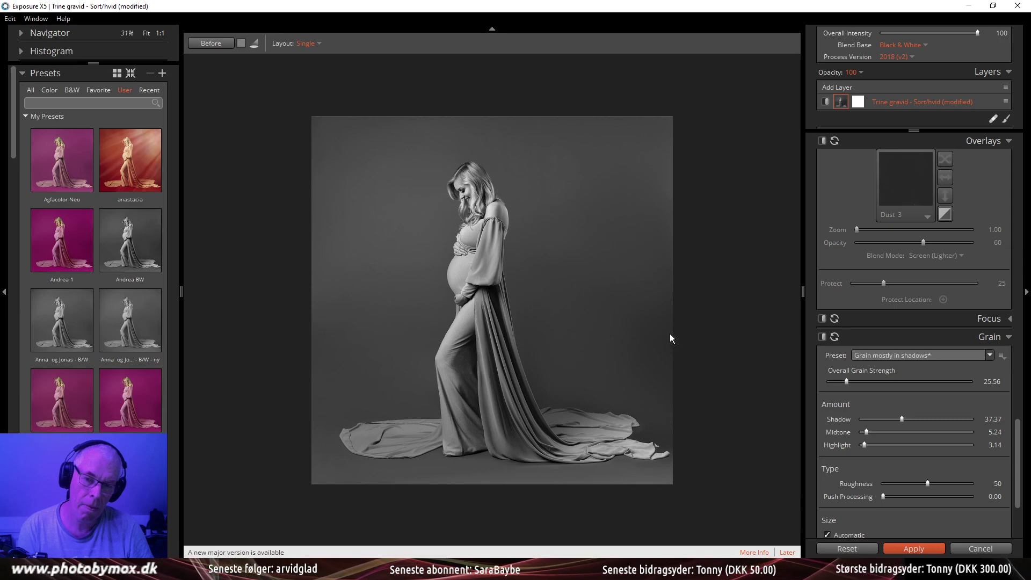
{"action": "scroll", "coordinate": [668, 336], "scroll_direction": "down", "scroll_amount": 1}
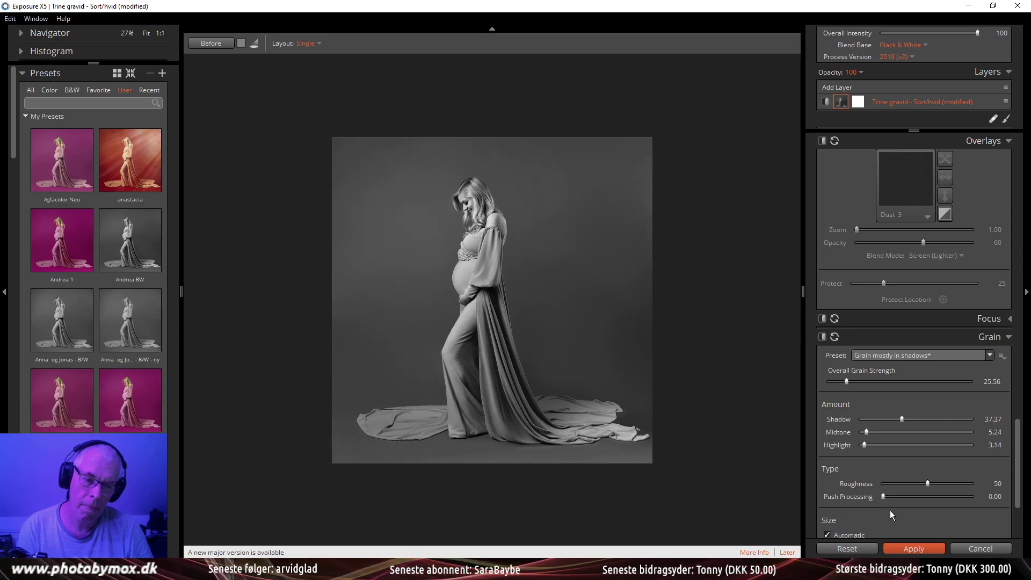
{"action": "left_click", "coordinate": [913, 548]}
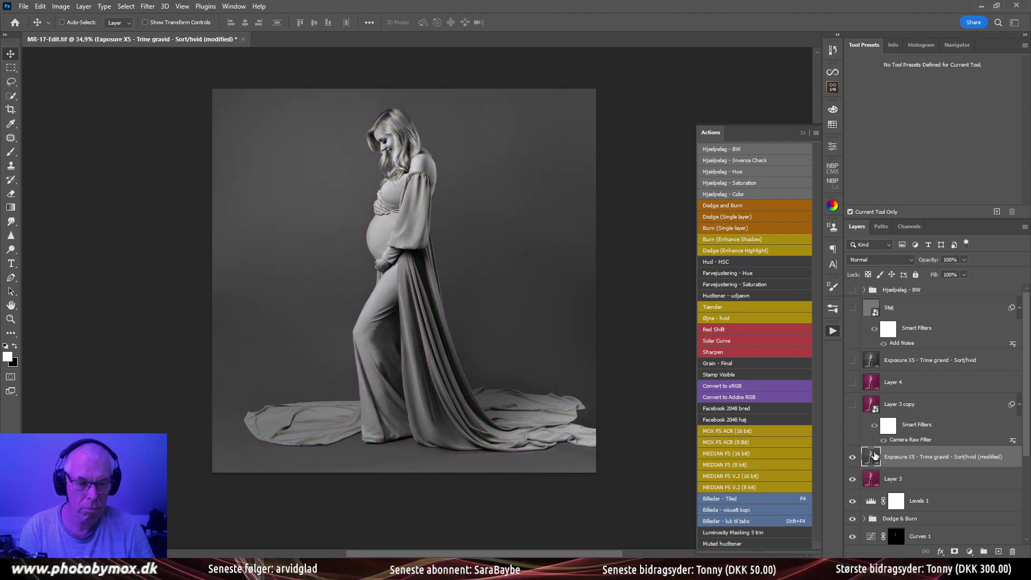
Try blending the modified Exposure X5 layer over the colour portrait at opacities including 36%, 41%, 16% and 7%, restore 100% and hide the layer
{"action": "left_click_drag", "start_coordinate": [927, 259], "coordinate": [897, 267]}
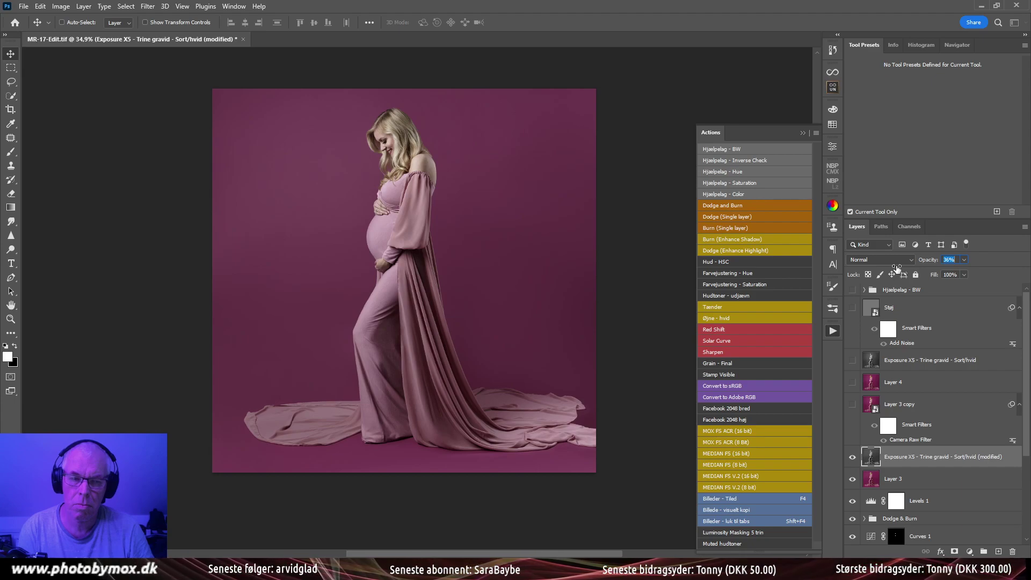
{"action": "key", "text": "ctrl+z"}
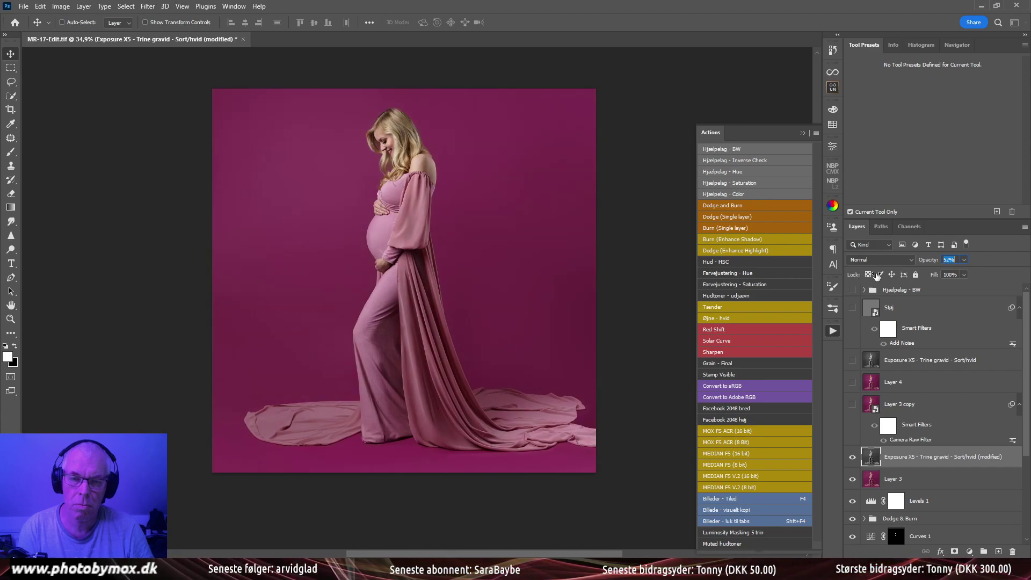
{"action": "left_click_drag", "start_coordinate": [877, 276], "coordinate": [873, 275]}
{"action": "type", "text": "41"}
{"action": "key", "text": "Return"}
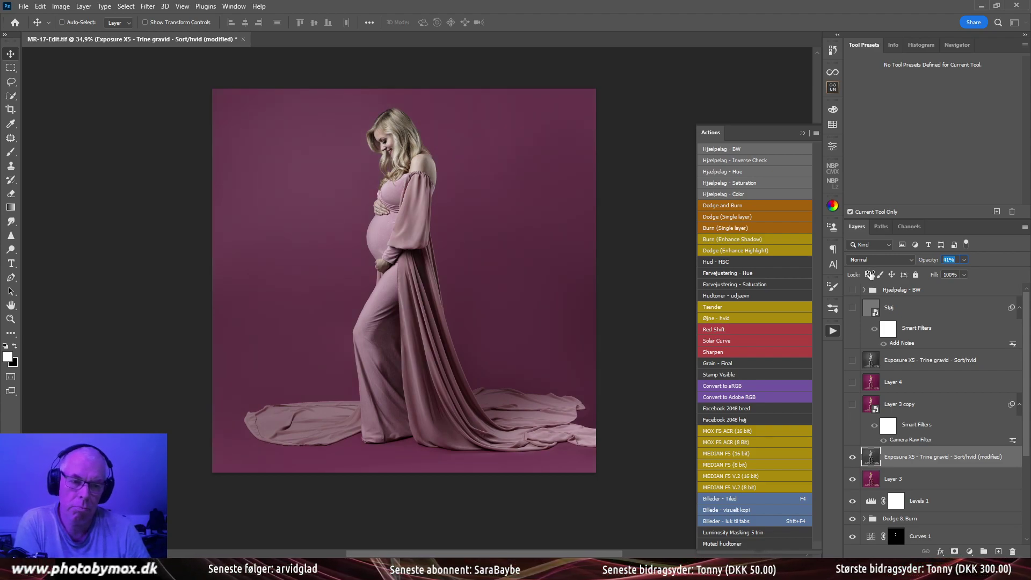
{"action": "type", "text": "40"}
{"action": "key", "text": "Return"}
{"action": "type", "text": "16"}
{"action": "key", "text": "Return"}
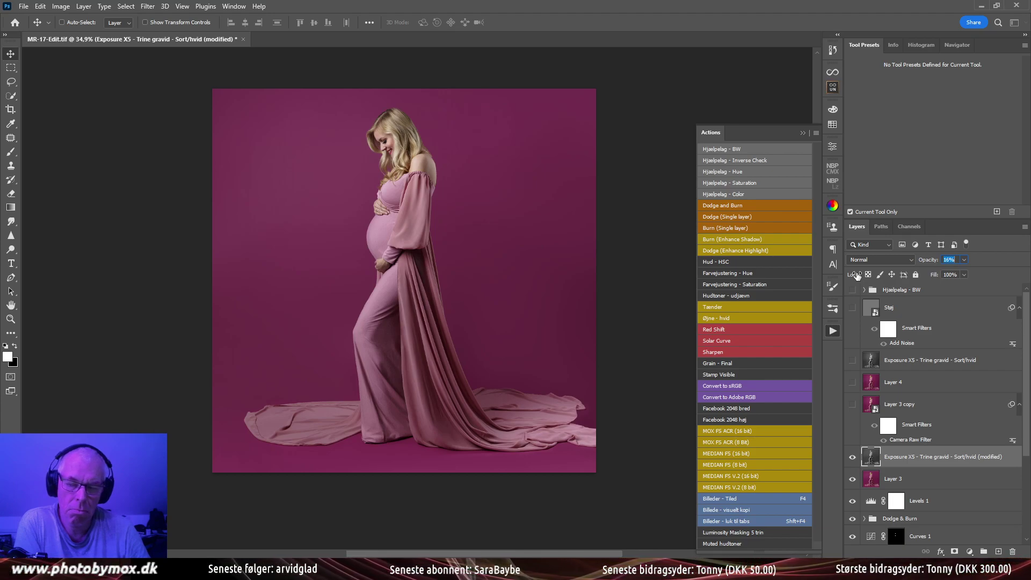
{"action": "left_click_drag", "start_coordinate": [858, 276], "coordinate": [851, 275]}
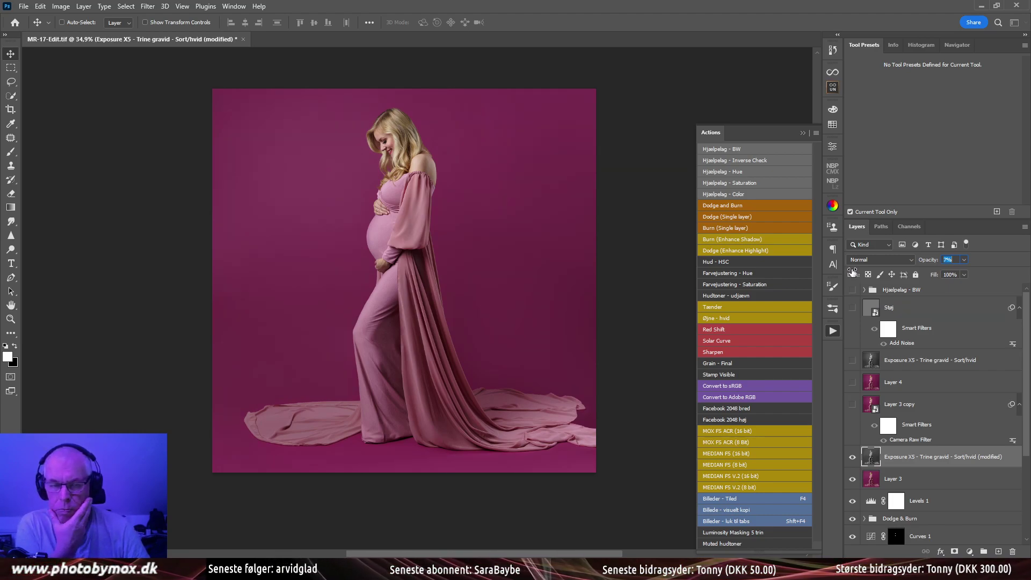
{"action": "left_click_drag", "start_coordinate": [849, 272], "coordinate": [978, 276]}
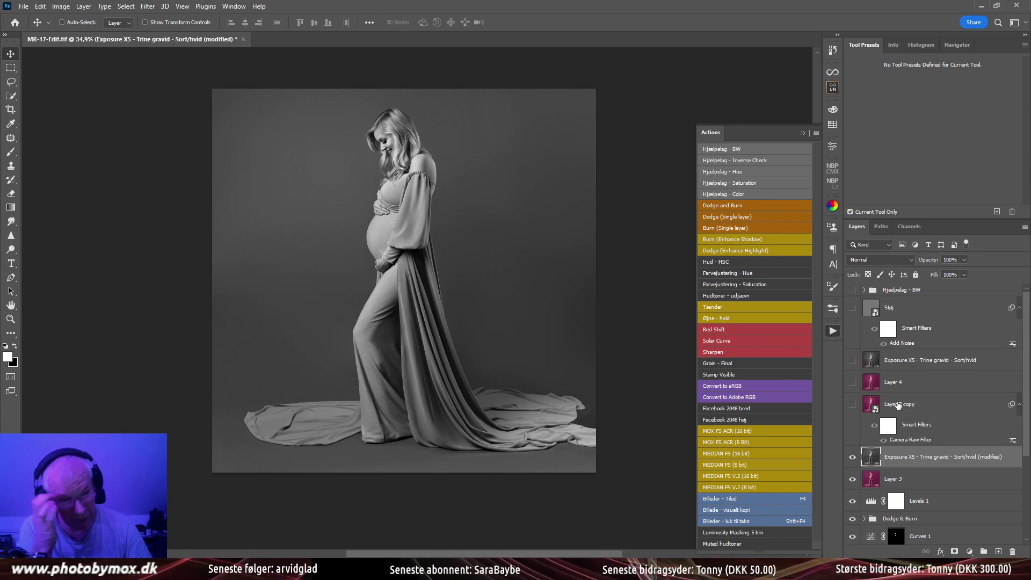
{"action": "left_click", "coordinate": [854, 458]}
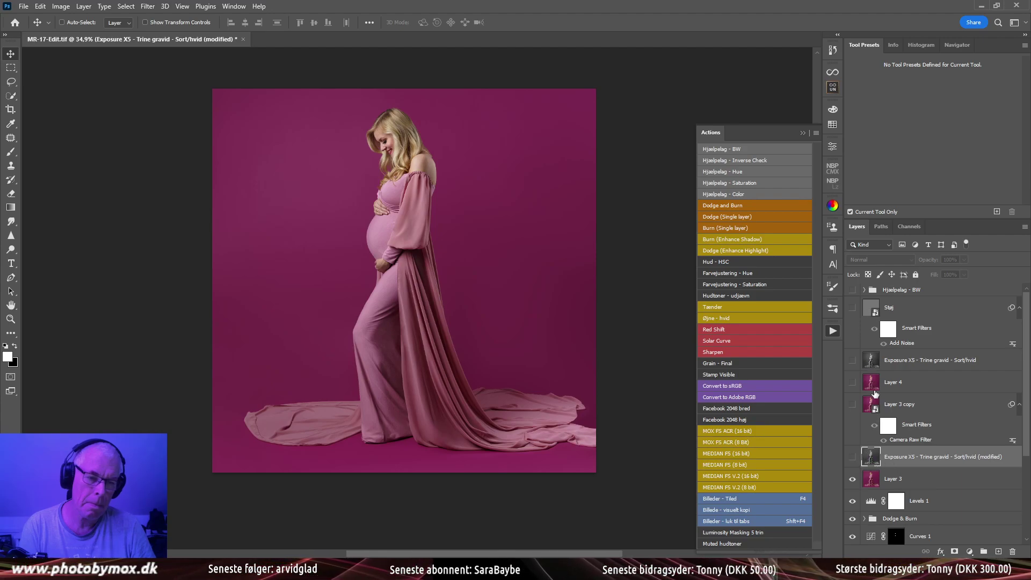
Revert the document through its history to the Camera Raw Filter state, before the image was resized
{"action": "left_click", "coordinate": [834, 52]}
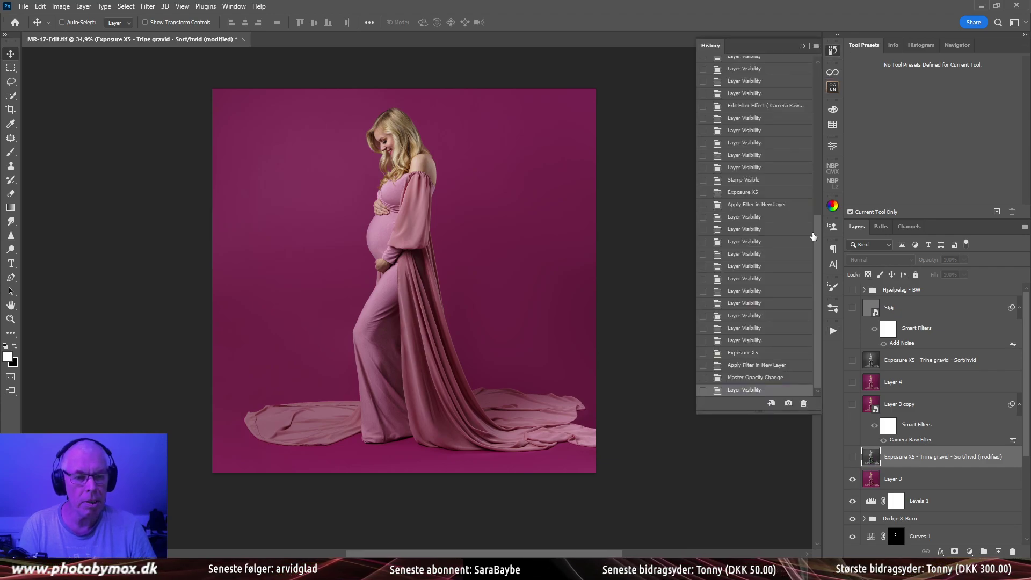
{"action": "left_click_drag", "start_coordinate": [817, 234], "coordinate": [816, 82]}
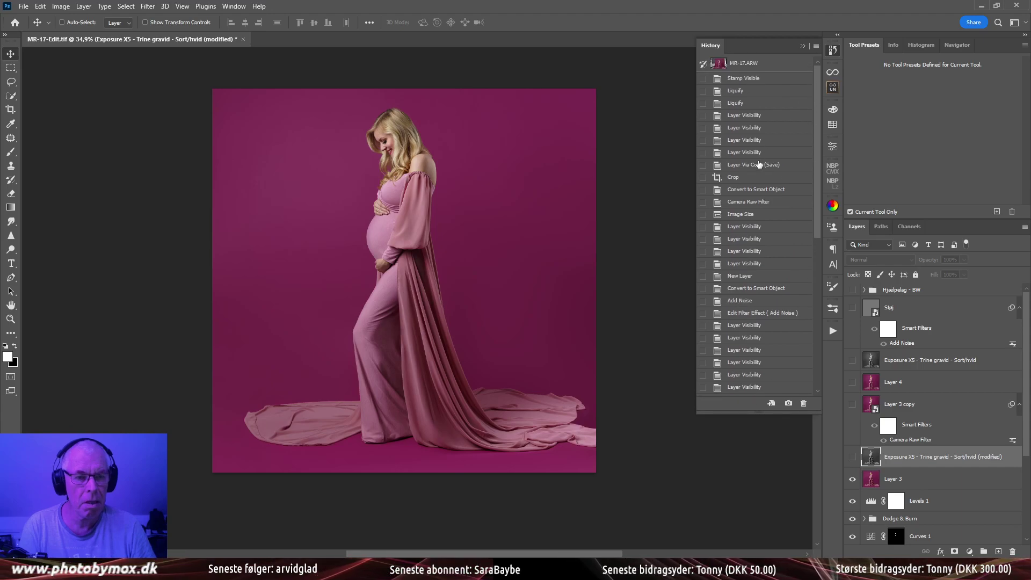
{"action": "left_click", "coordinate": [745, 178]}
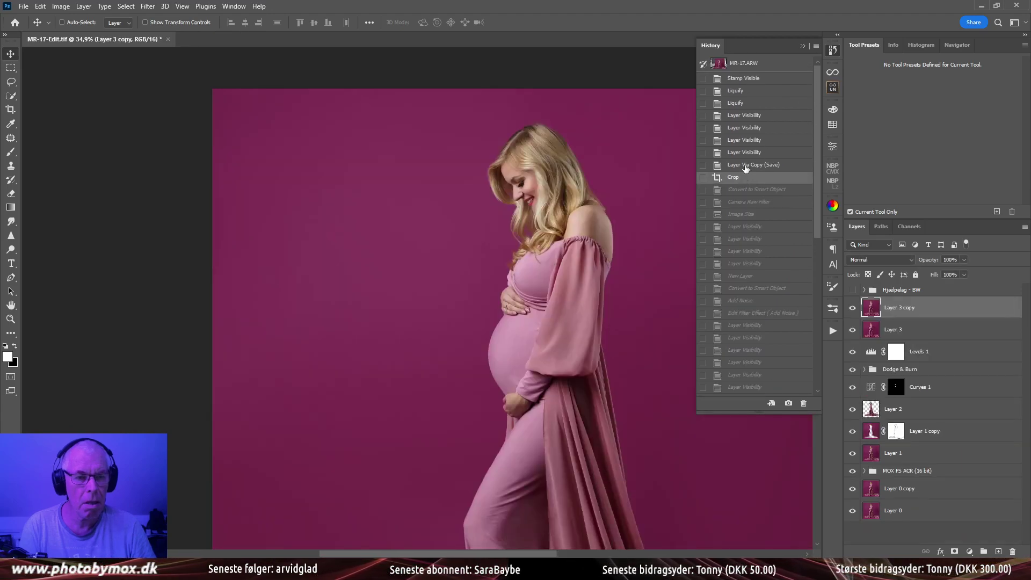
{"action": "left_click", "coordinate": [741, 216]}
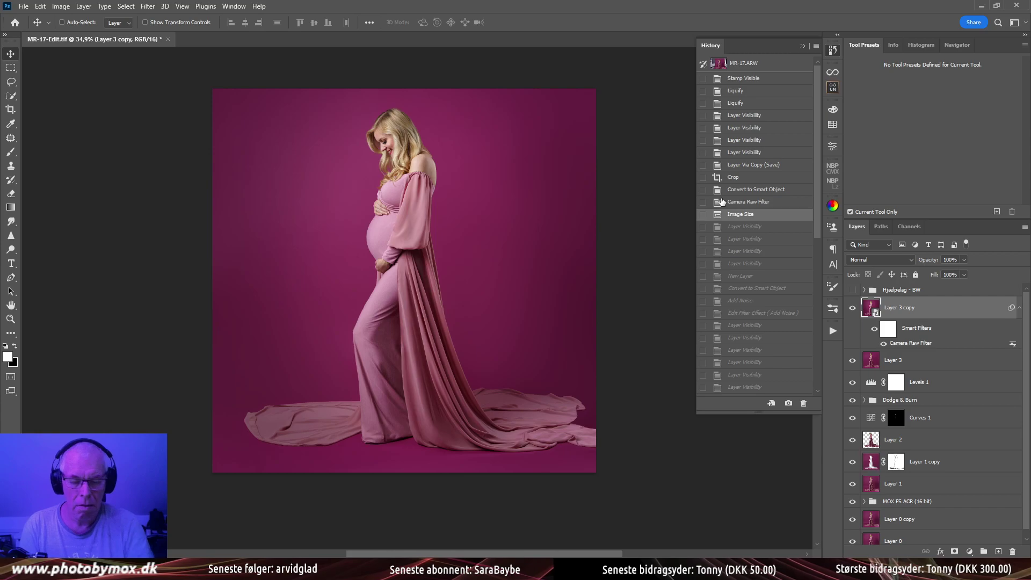
{"action": "key", "text": "ctrl+alt+i"}
{"action": "key", "text": "Escape"}
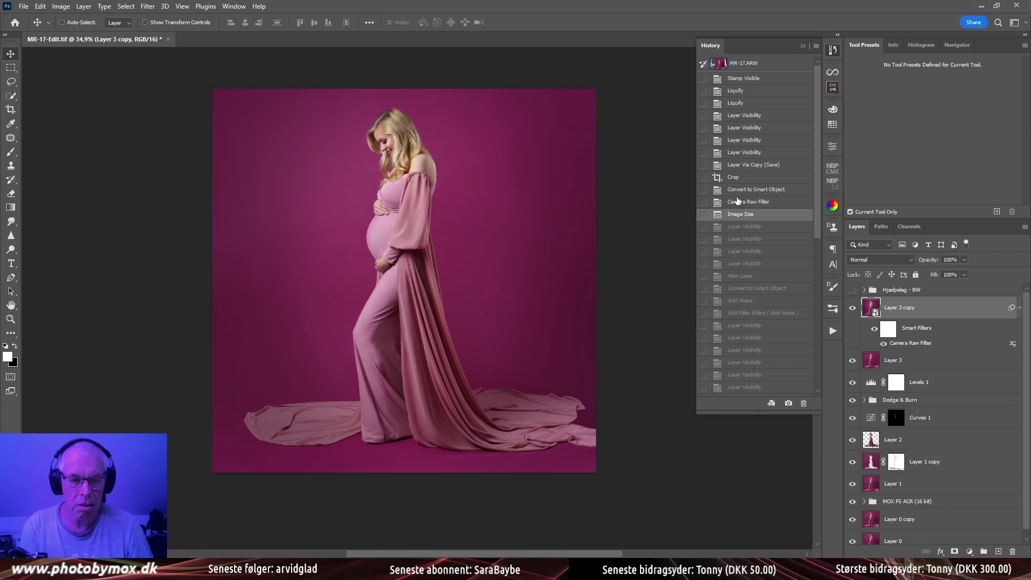
{"action": "left_click", "coordinate": [743, 202]}
{"action": "left_click_drag", "start_coordinate": [571, 337], "coordinate": [478, 242]}
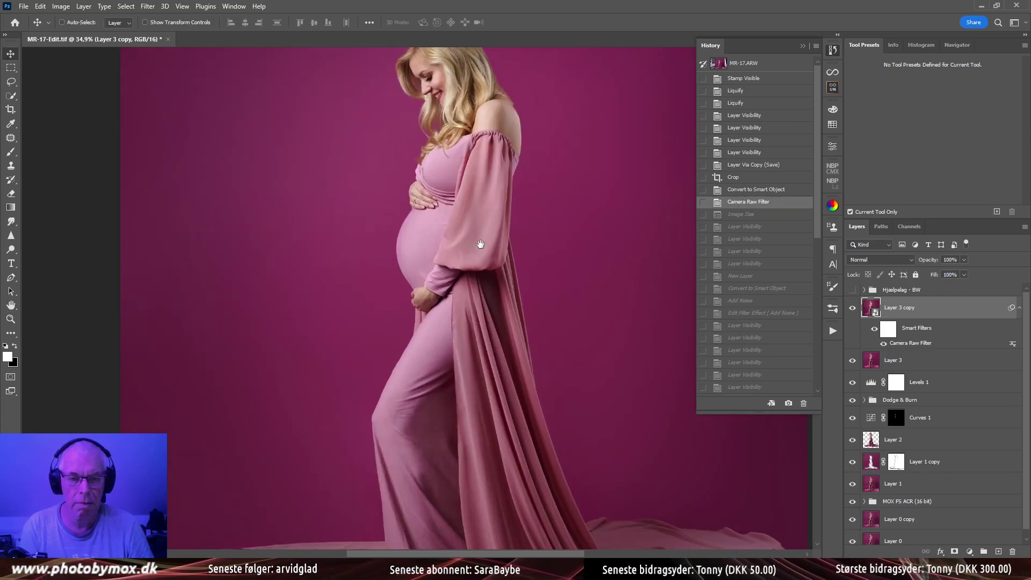
{"action": "scroll", "coordinate": [505, 301], "scroll_direction": "down", "scroll_amount": 5}
{"action": "left_click_drag", "start_coordinate": [597, 354], "coordinate": [557, 344]}
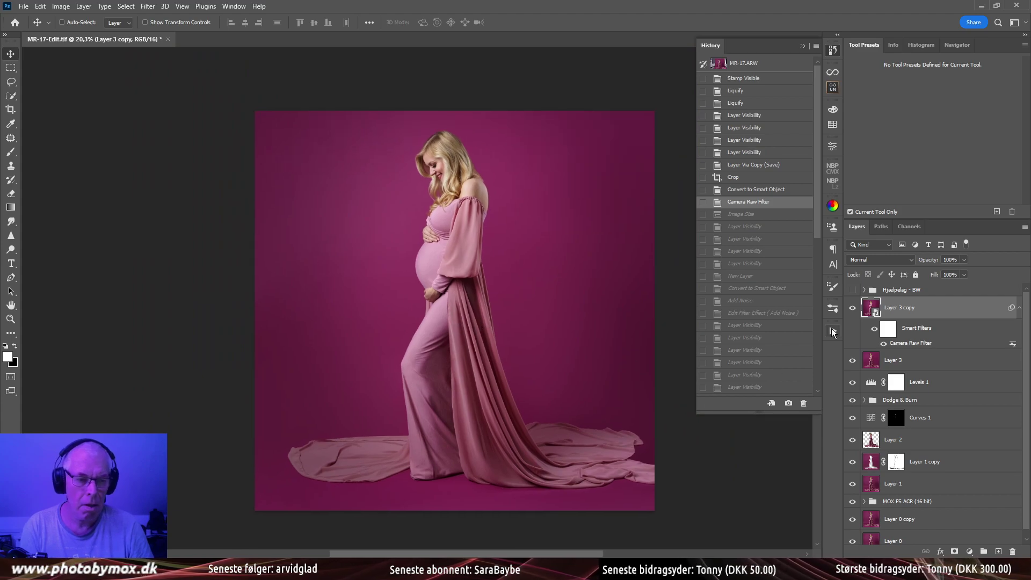
Delete Layer 3 copy with its Camera Raw smart filter and make a fresh duplicate of Layer 3
{"action": "left_click", "coordinate": [851, 308]}
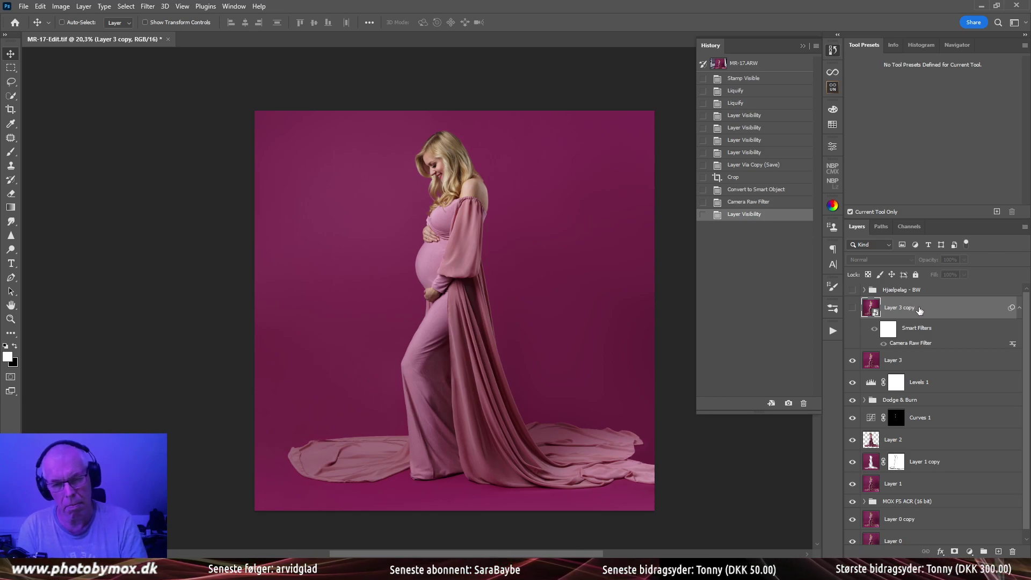
{"action": "key", "text": "Delete"}
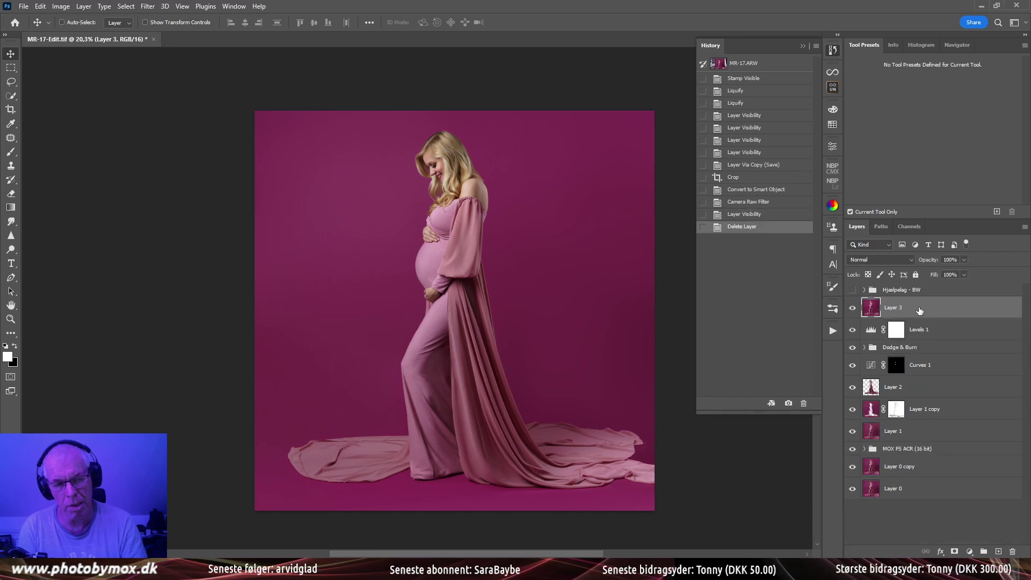
{"action": "key", "text": "ctrl+space"}
{"action": "left_click_drag", "start_coordinate": [599, 365], "coordinate": [637, 359]}
{"action": "key", "text": "ctrl+j"}
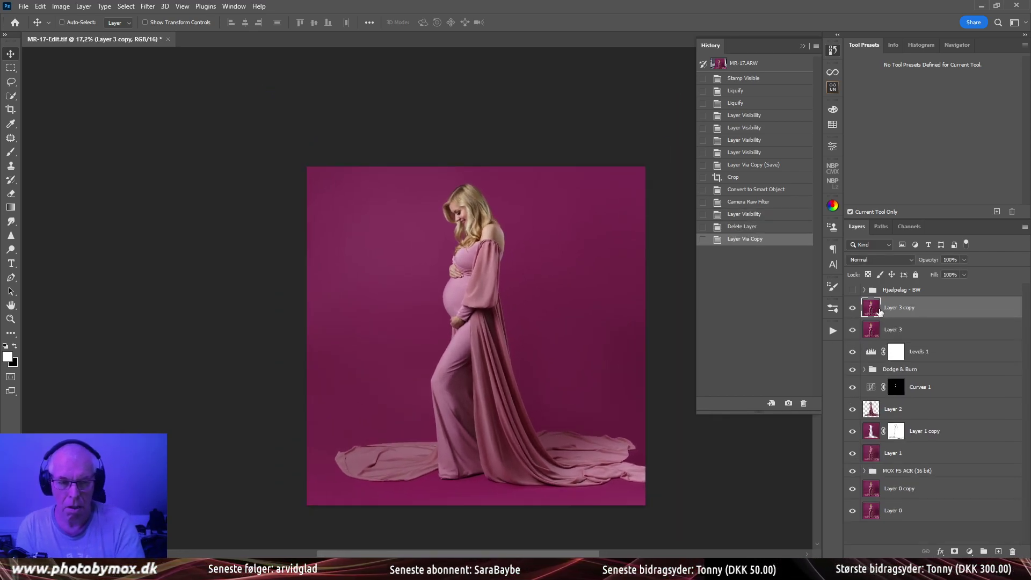
Select the subject on Layer 3 copy and copy the woman to her own layer
{"action": "left_click", "coordinate": [125, 6]}
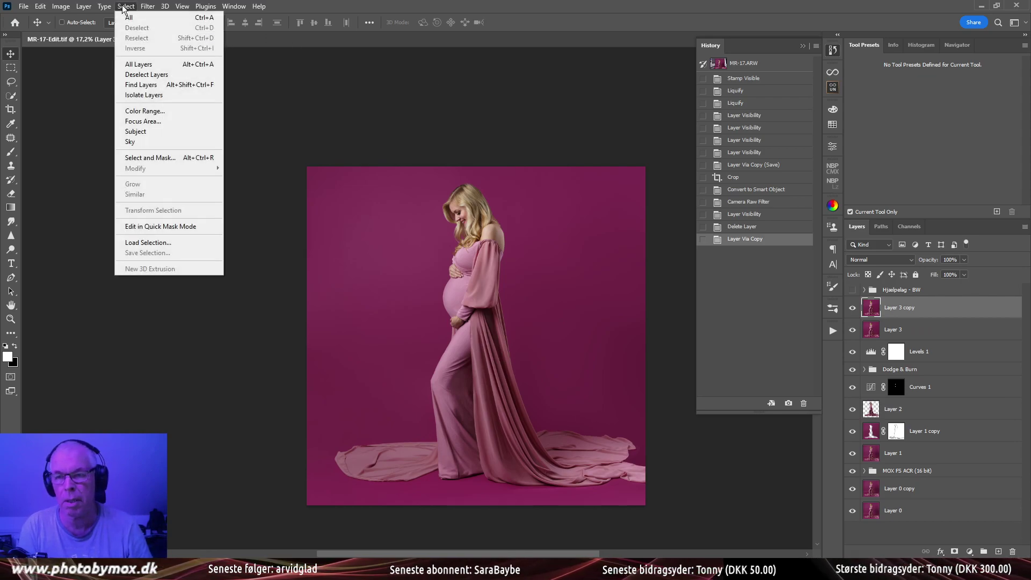
{"action": "left_click", "coordinate": [161, 131]}
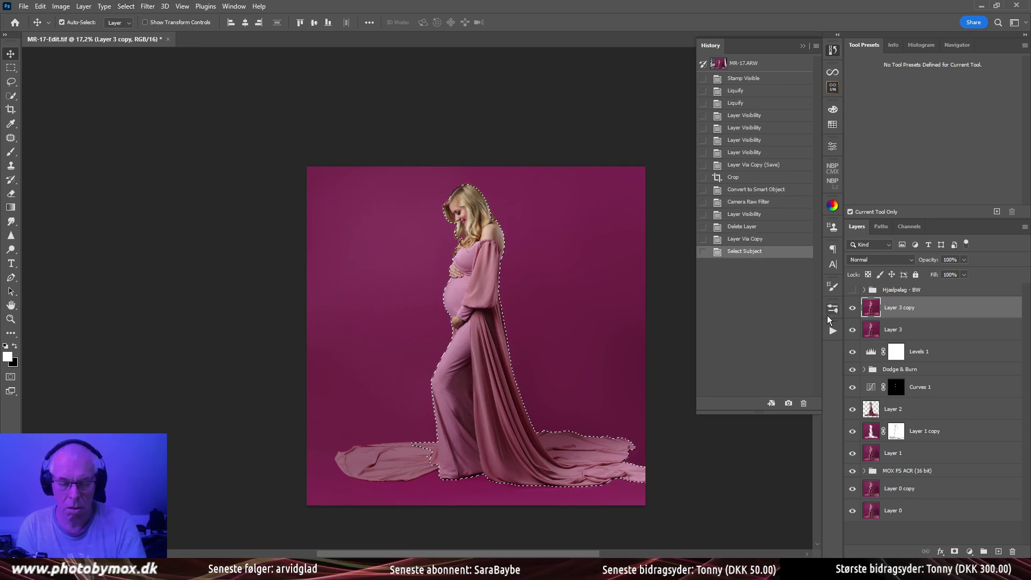
{"action": "key", "text": "ctrl+j"}
Add a Curves adjustment layer directly above Layer 3 copy, beneath the cut-out of the woman
{"action": "left_click", "coordinate": [926, 330]}
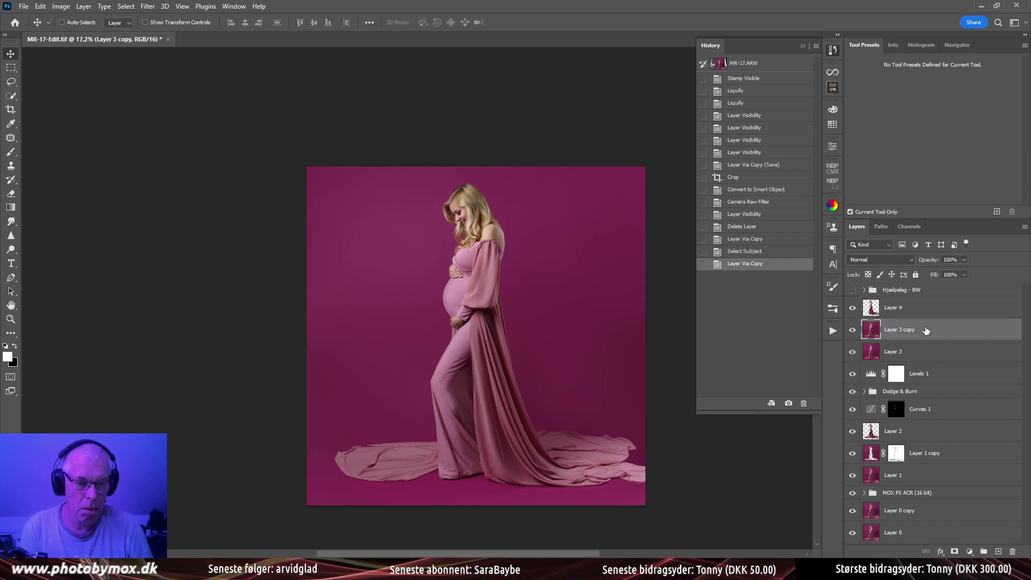
{"action": "left_click", "coordinate": [972, 552]}
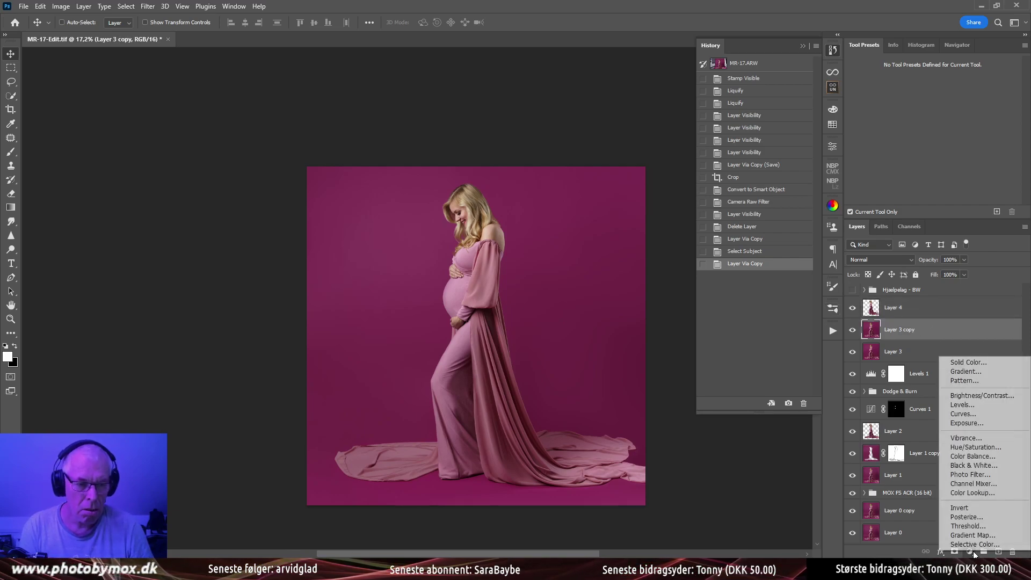
{"action": "left_click", "coordinate": [964, 414]}
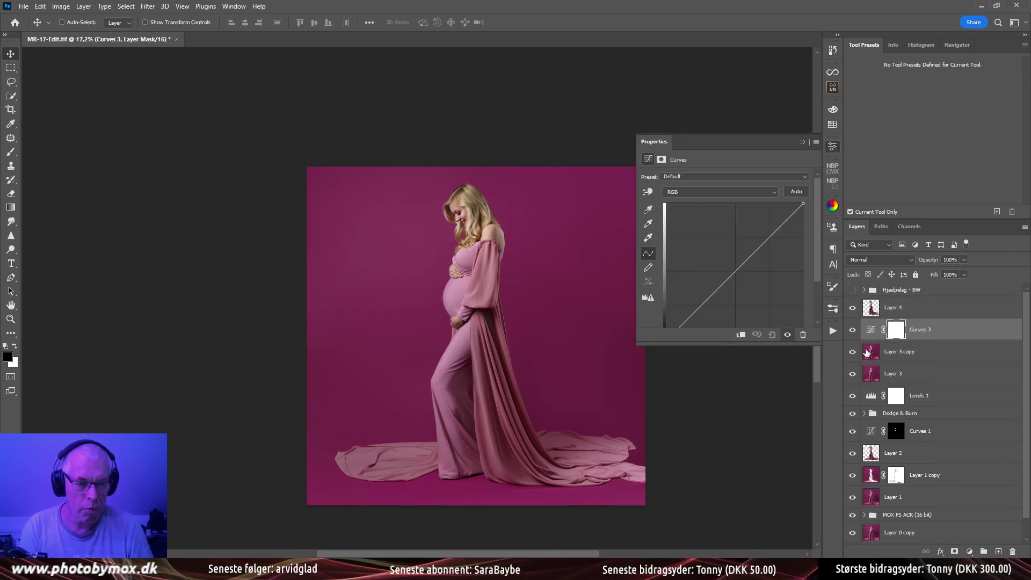
Clip the Curves 3 adjustment to Layer 3 copy and lower its red channel's white point to output 226
{"action": "left_click", "coordinate": [740, 335]}
{"action": "left_click_drag", "start_coordinate": [732, 345], "coordinate": [732, 404]}
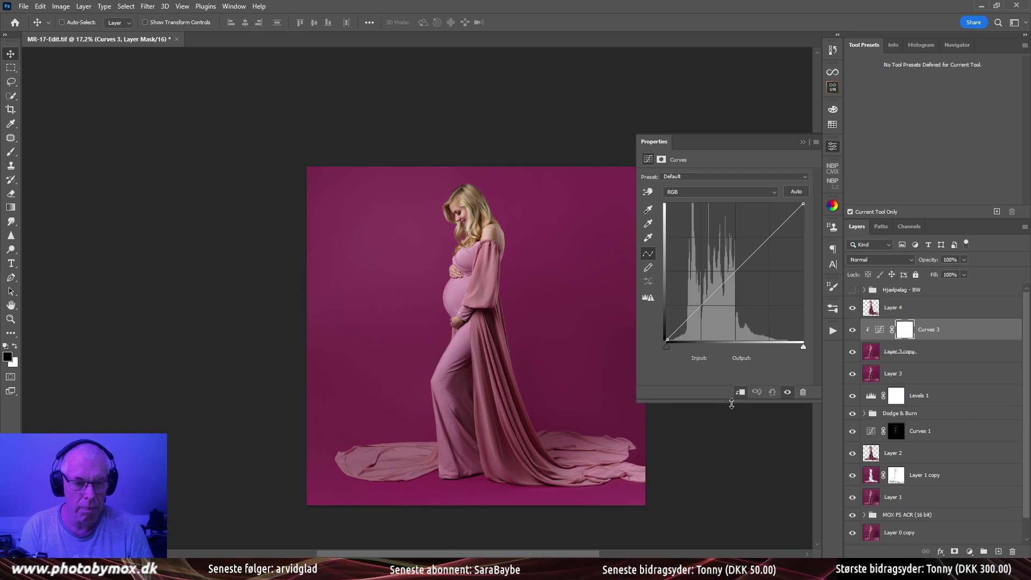
{"action": "left_click", "coordinate": [716, 193]}
{"action": "left_click", "coordinate": [713, 209]}
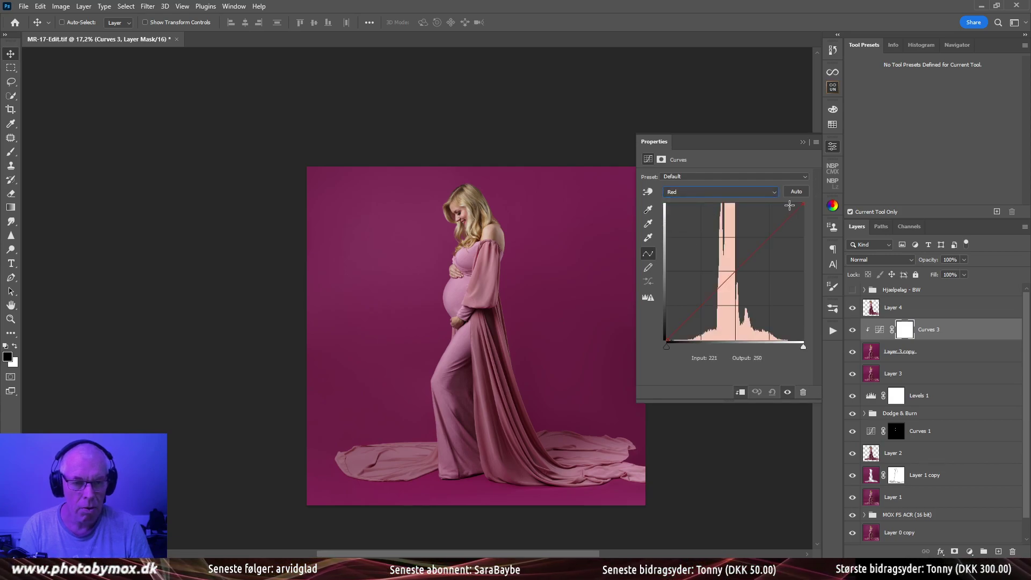
{"action": "left_click_drag", "start_coordinate": [803, 204], "coordinate": [805, 221]}
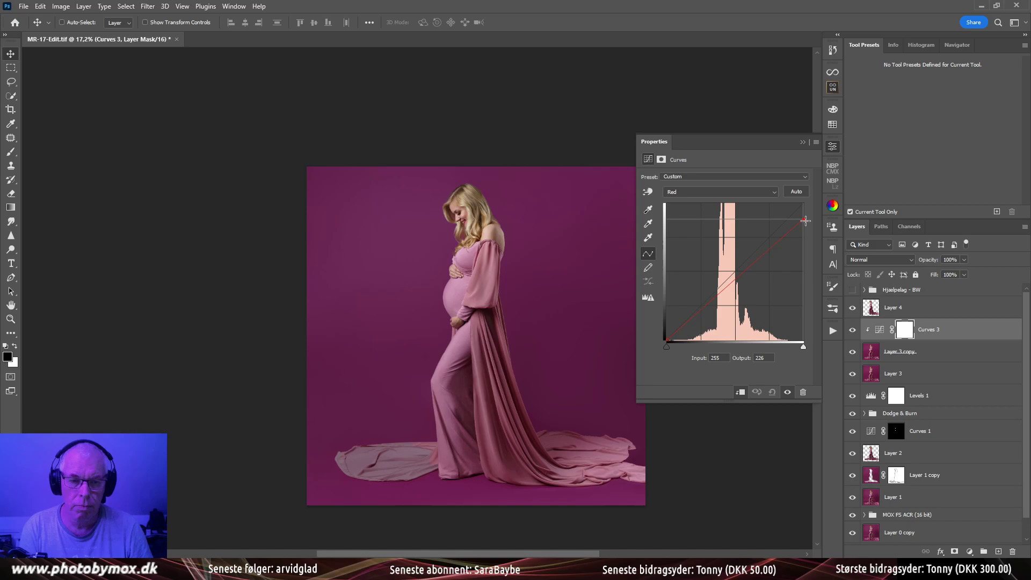
Lower the composite RGB white point to output 228 and add a midtone point at input 136, output 133
{"action": "left_click", "coordinate": [731, 191]}
{"action": "left_click", "coordinate": [704, 204]}
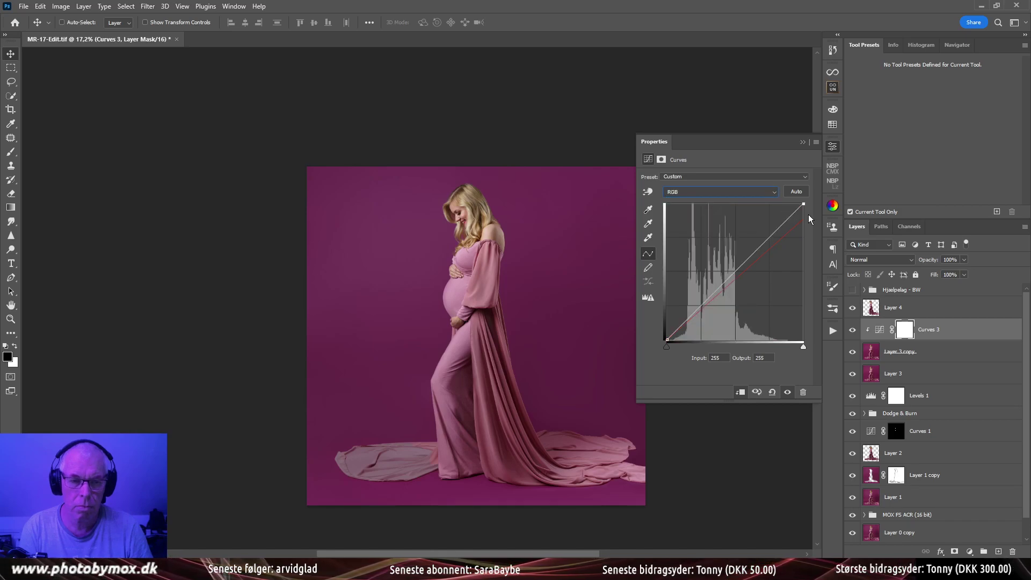
{"action": "mouse_move", "coordinate": [804, 205]}
{"action": "left_mouse_down"}
{"action": "mouse_move", "coordinate": [811, 229]}
{"action": "mouse_move", "coordinate": [811, 220]}
{"action": "left_mouse_up"}
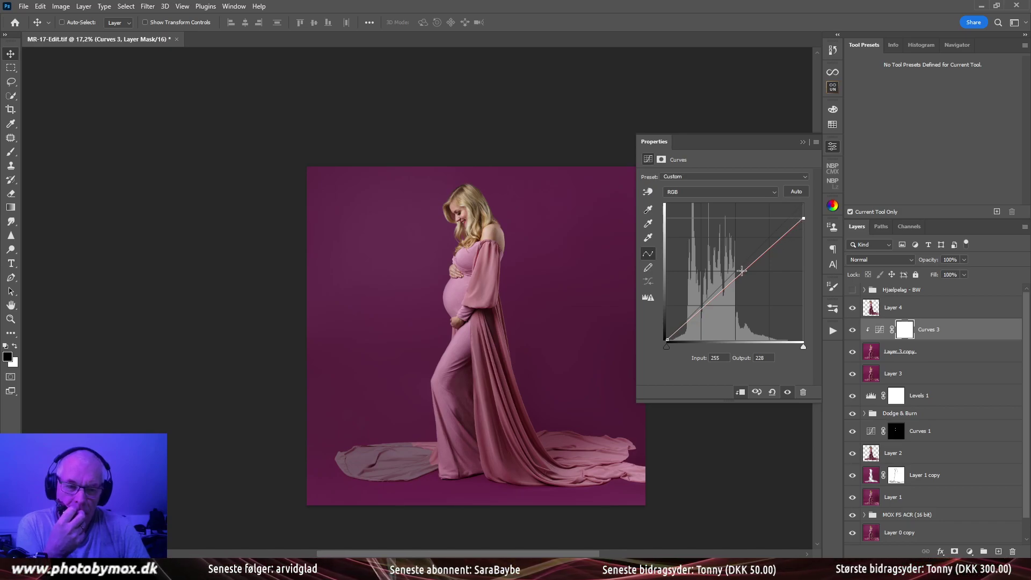
{"action": "left_click_drag", "start_coordinate": [741, 274], "coordinate": [741, 268]}
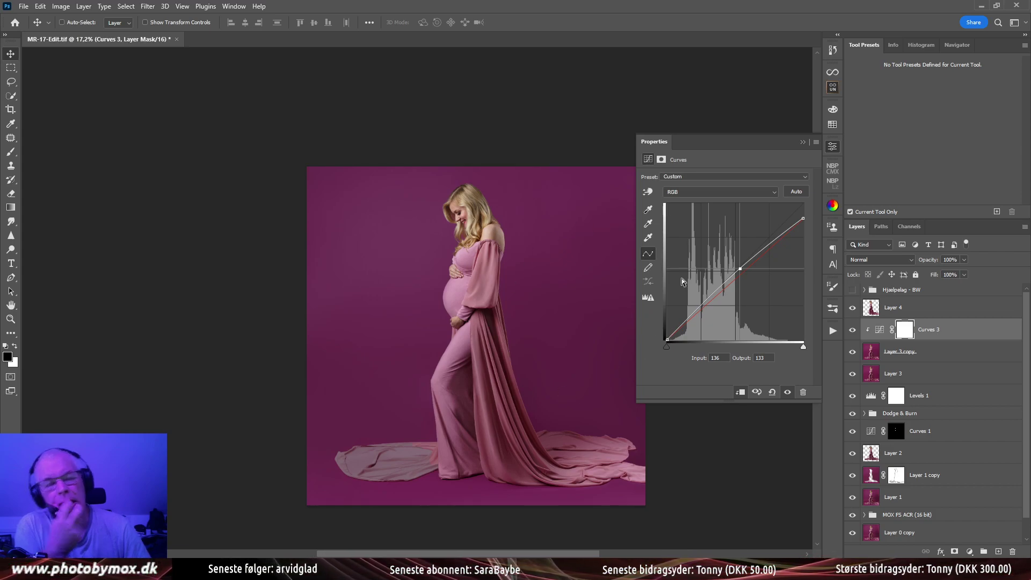
Move the green channel's white point in Curves 3 to input 241, output 255
{"action": "left_click", "coordinate": [734, 192]}
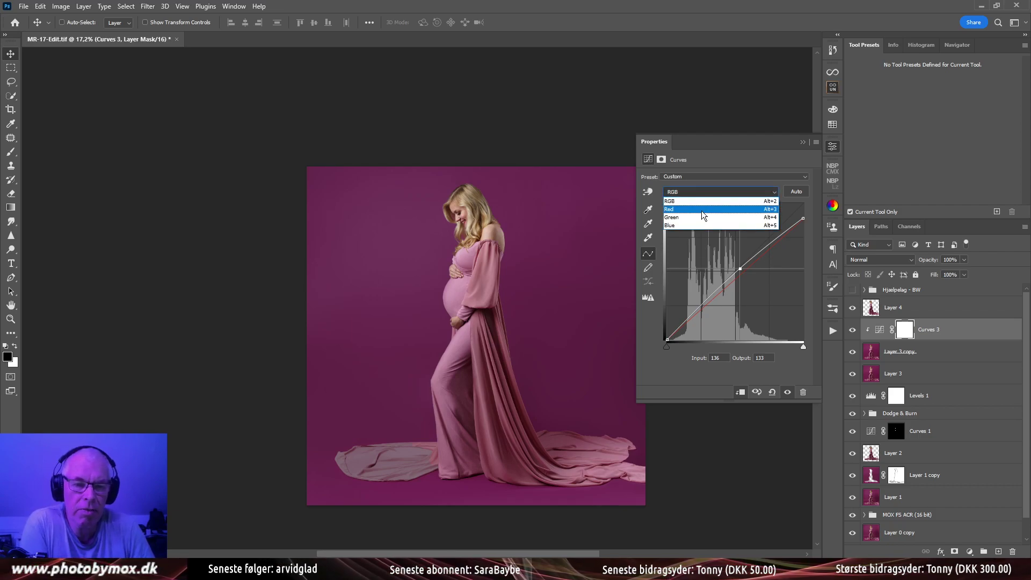
{"action": "left_click", "coordinate": [699, 213]}
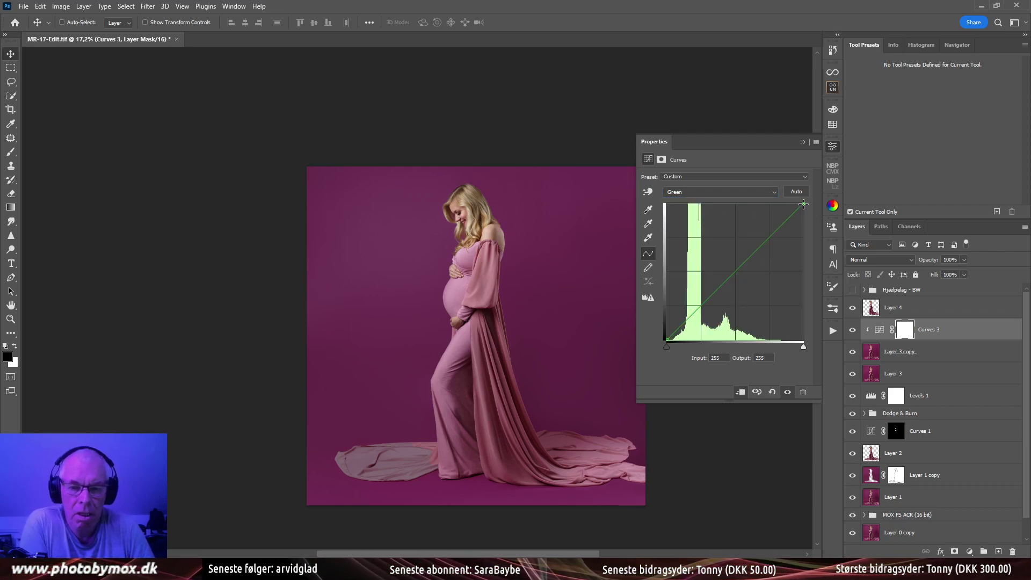
{"action": "mouse_move", "coordinate": [804, 204]}
{"action": "left_mouse_down"}
{"action": "mouse_move", "coordinate": [805, 217]}
{"action": "mouse_move", "coordinate": [796, 197]}
{"action": "left_mouse_up"}
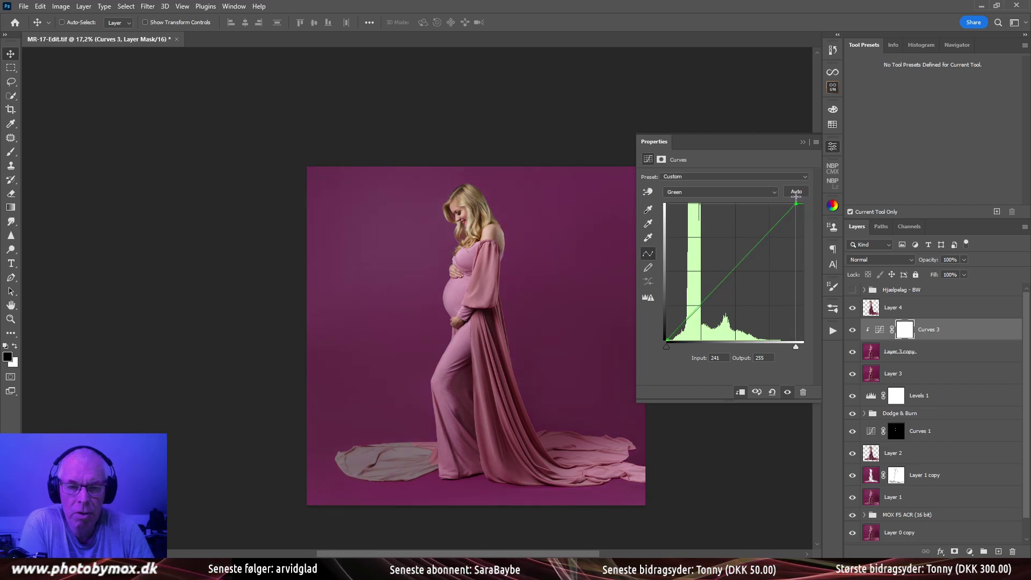
Set the blue channel's white point to input 253, output 232, comparing the image with Curves 3 hidden and shown
{"action": "left_click", "coordinate": [726, 193]}
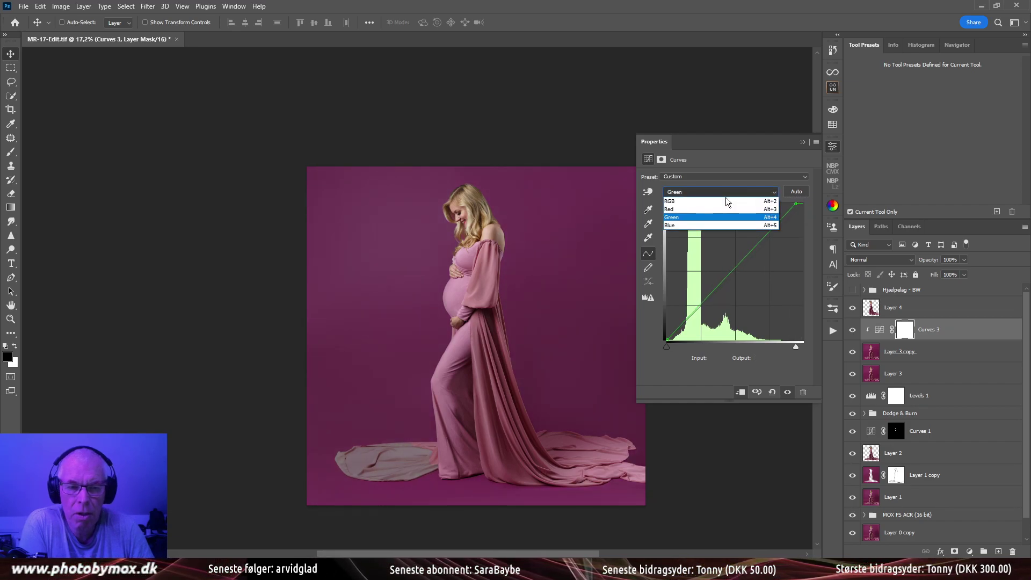
{"action": "left_click", "coordinate": [705, 225]}
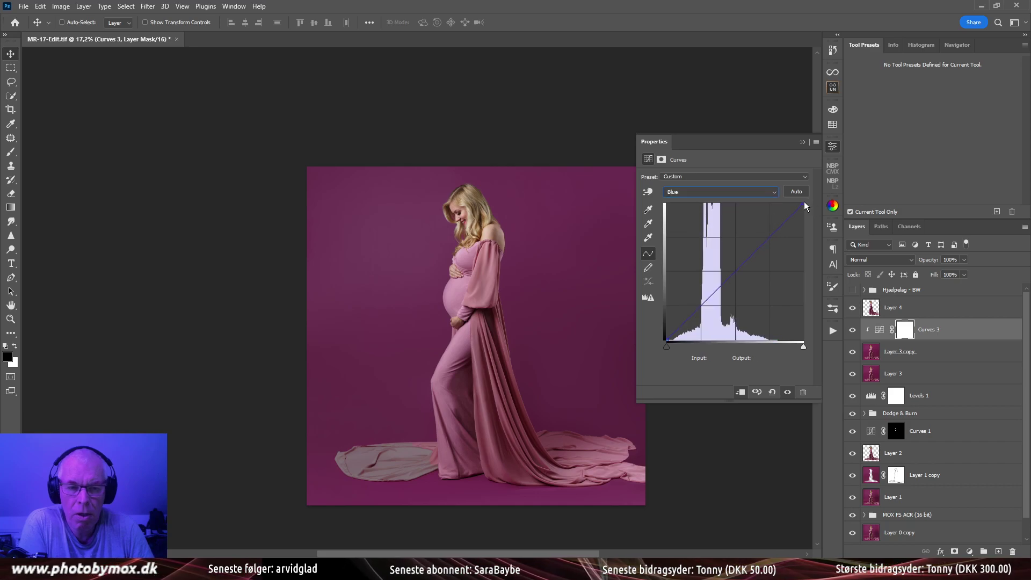
{"action": "left_click_drag", "start_coordinate": [804, 202], "coordinate": [807, 216]}
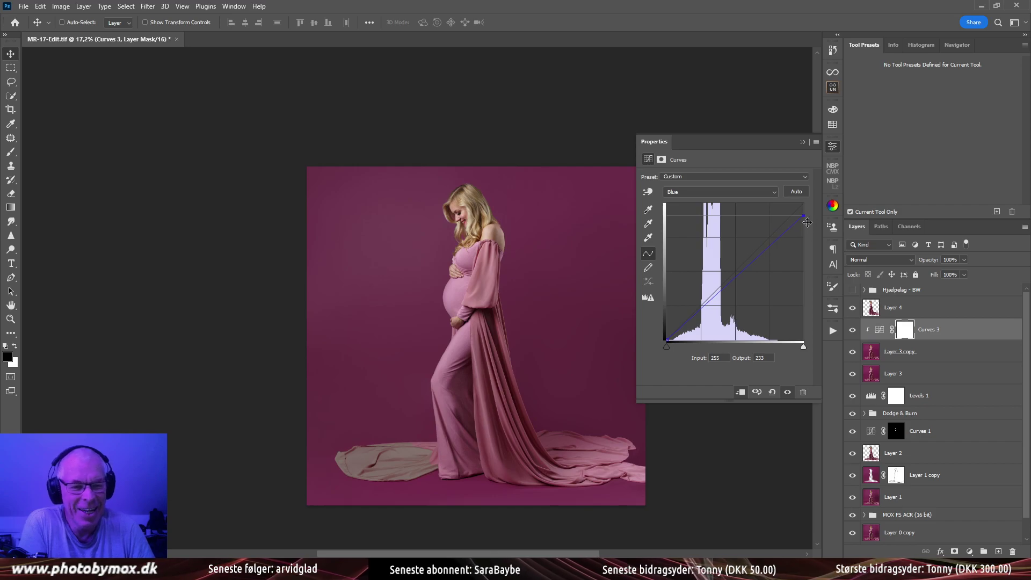
{"action": "left_click", "coordinate": [714, 293]}
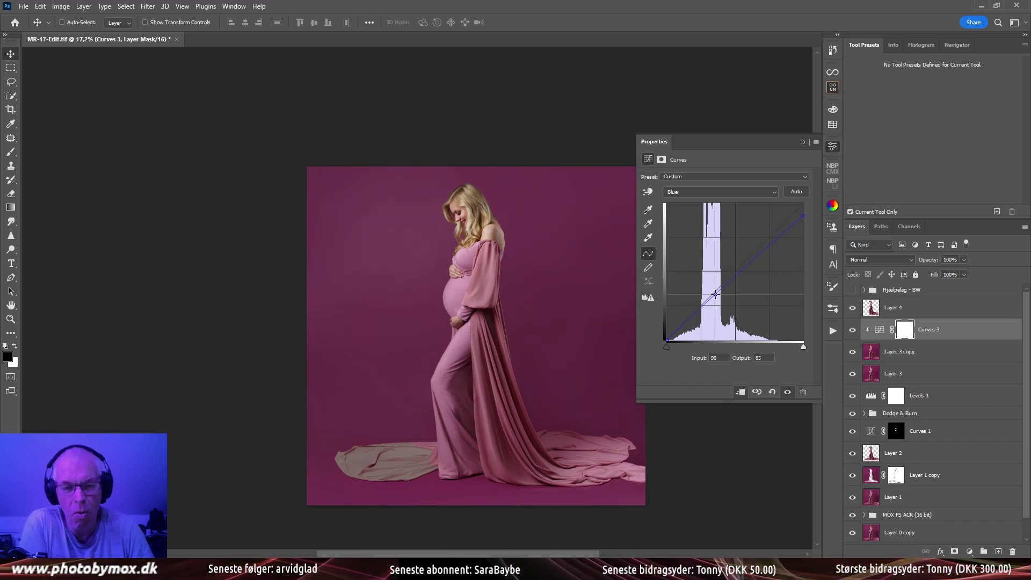
{"action": "left_click_drag", "start_coordinate": [715, 294], "coordinate": [711, 376]}
{"action": "left_click", "coordinate": [803, 216]}
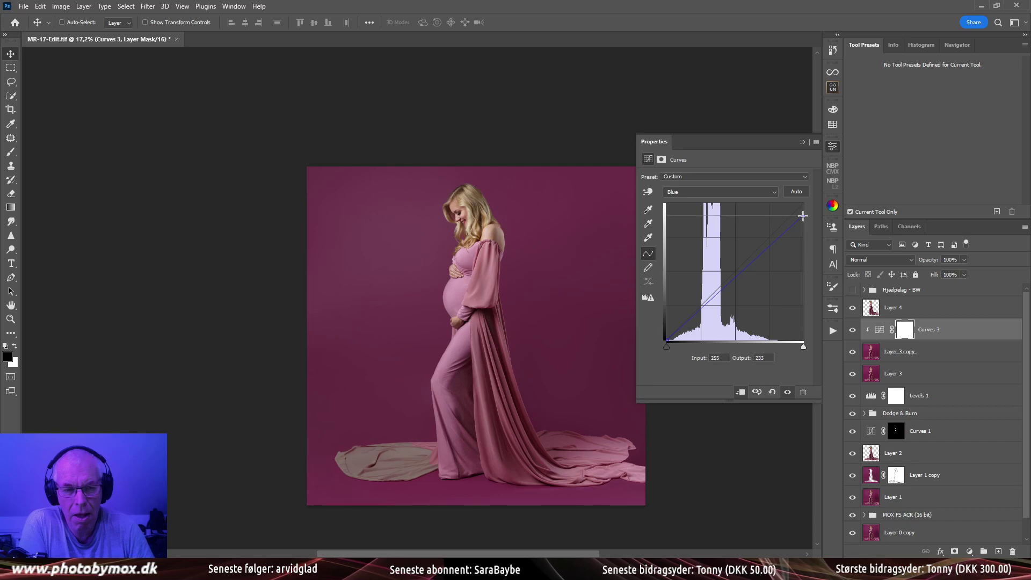
{"action": "left_click_drag", "start_coordinate": [803, 217], "coordinate": [803, 215]}
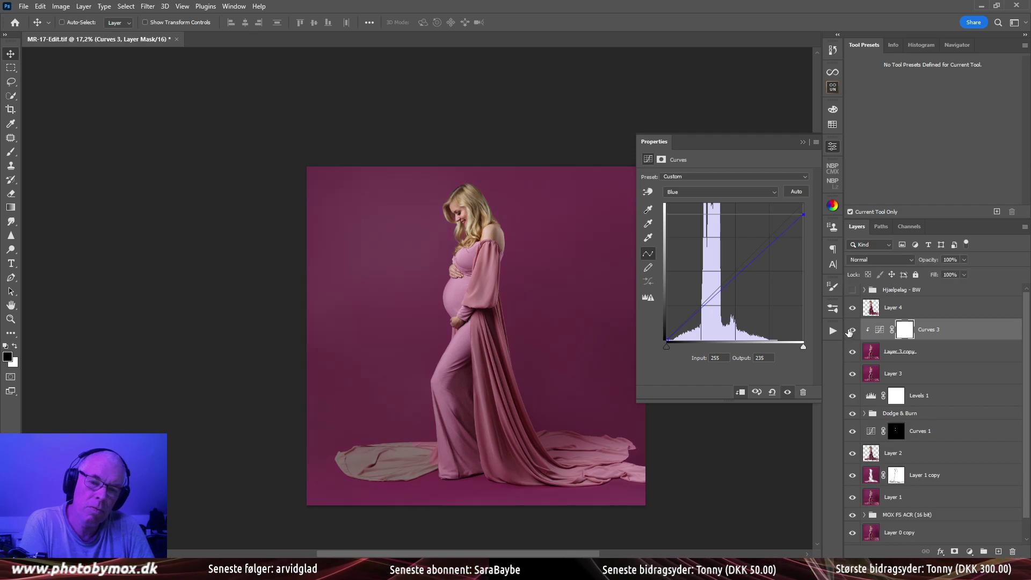
{"action": "left_click", "coordinate": [850, 330]}
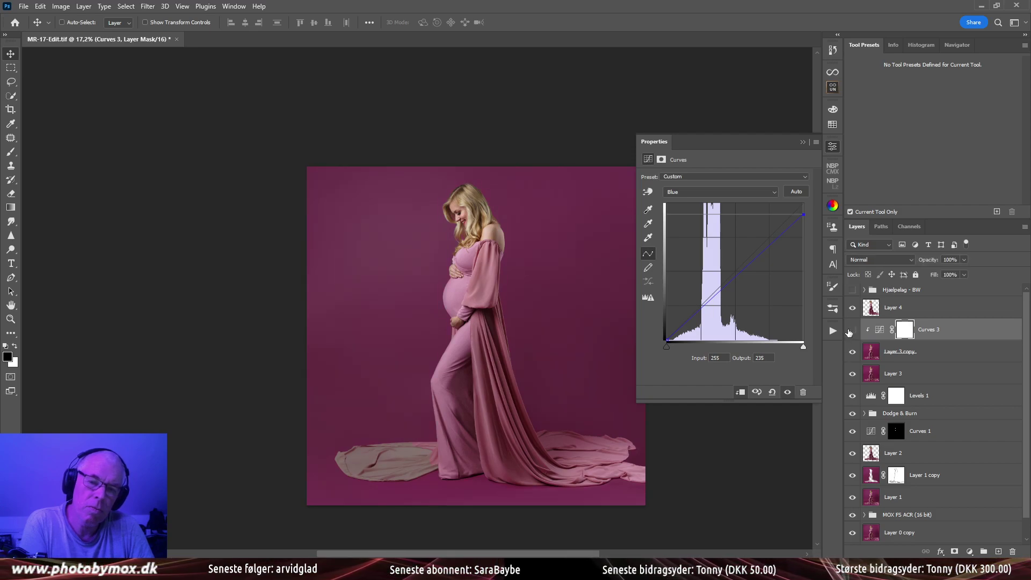
{"action": "left_click", "coordinate": [850, 331]}
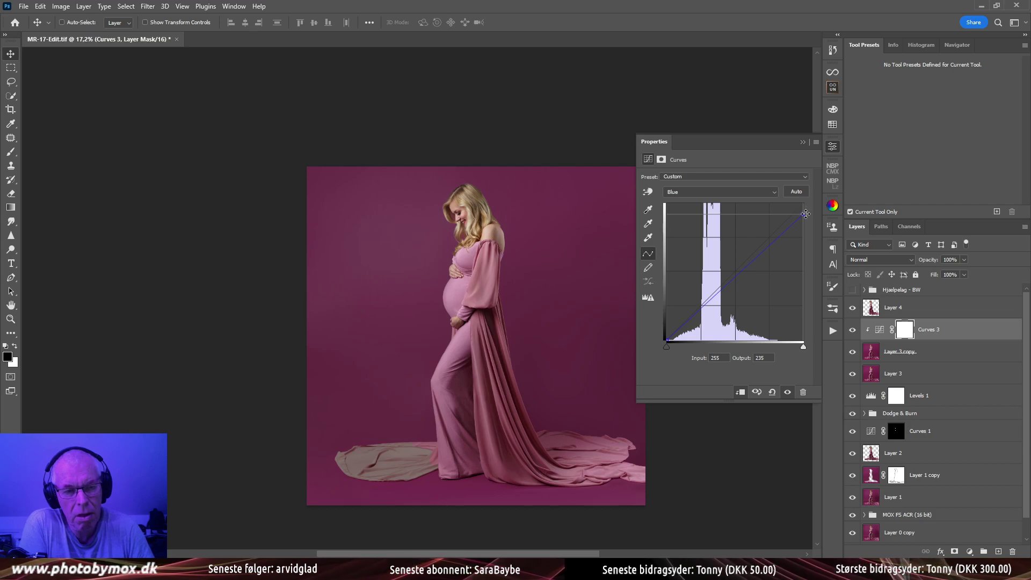
{"action": "left_click_drag", "start_coordinate": [804, 215], "coordinate": [803, 216]}
Lower the red channel's white point in Curves 3 to output 219 and close the curve settings
{"action": "left_click", "coordinate": [720, 194]}
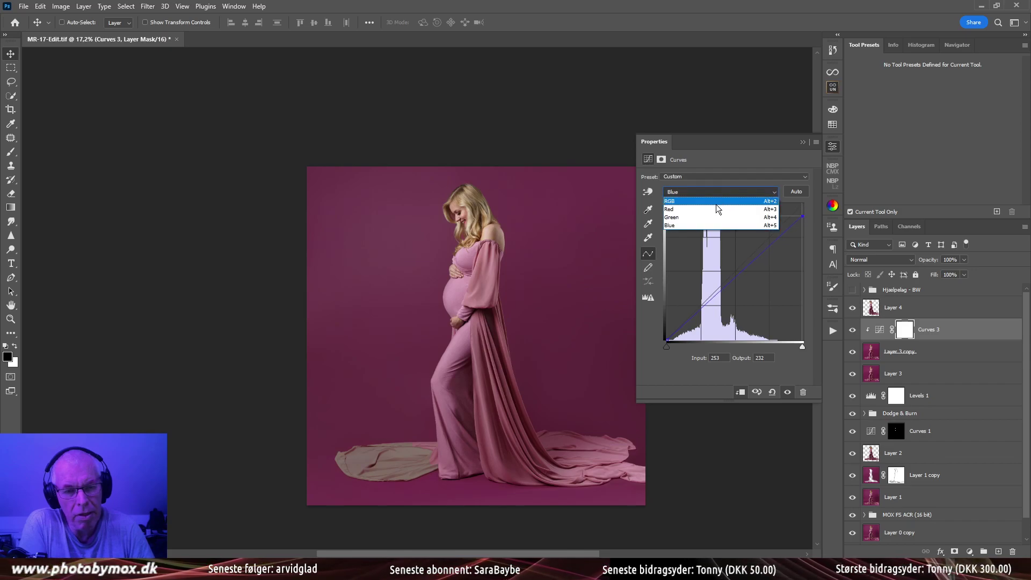
{"action": "left_click", "coordinate": [716, 203]}
{"action": "left_click", "coordinate": [713, 192]}
{"action": "left_click", "coordinate": [710, 205]}
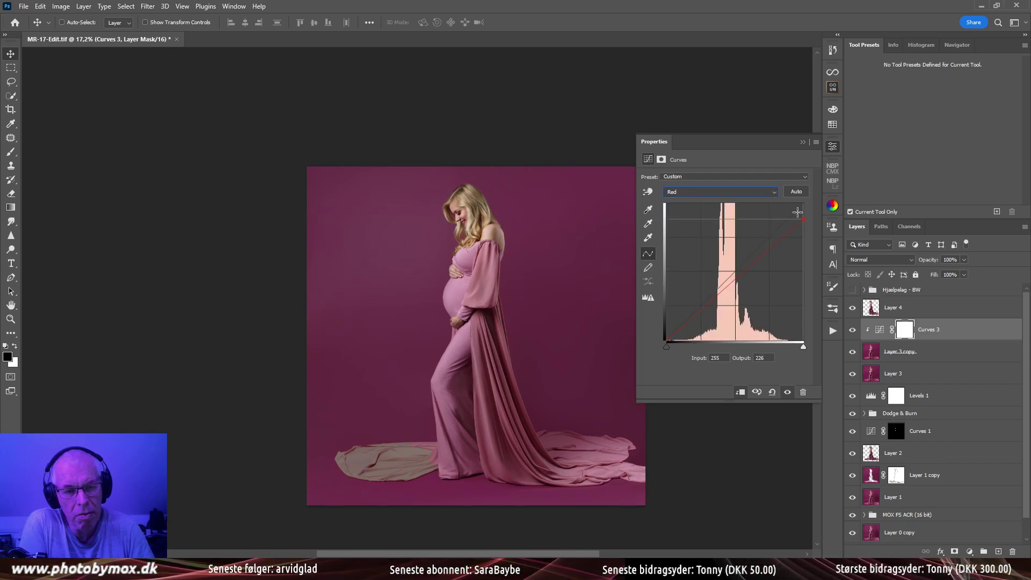
{"action": "mouse_move", "coordinate": [804, 218]}
{"action": "left_mouse_down"}
{"action": "mouse_move", "coordinate": [806, 246]}
{"action": "mouse_move", "coordinate": [809, 222]}
{"action": "left_mouse_up"}
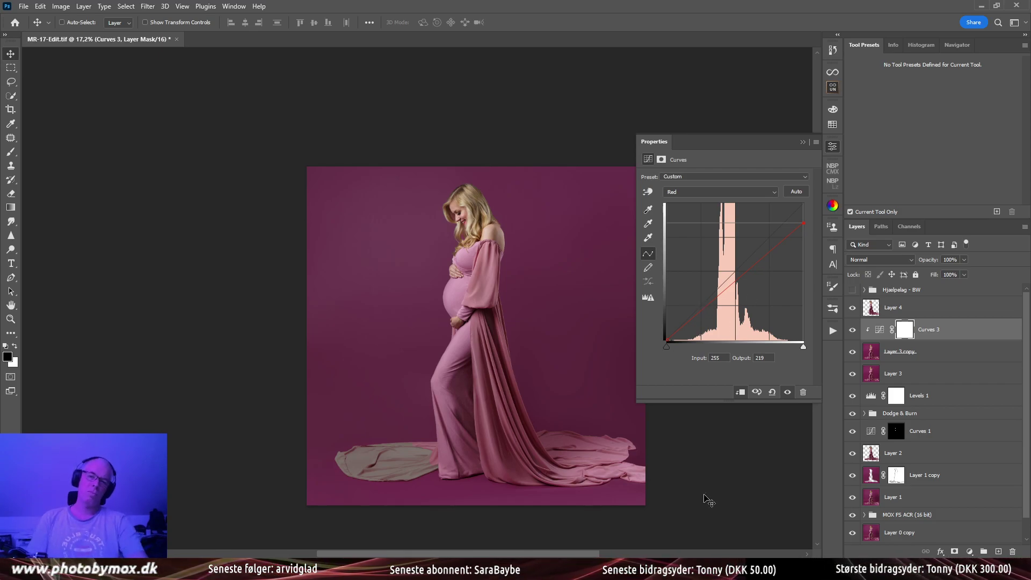
{"action": "left_click", "coordinate": [832, 146]}
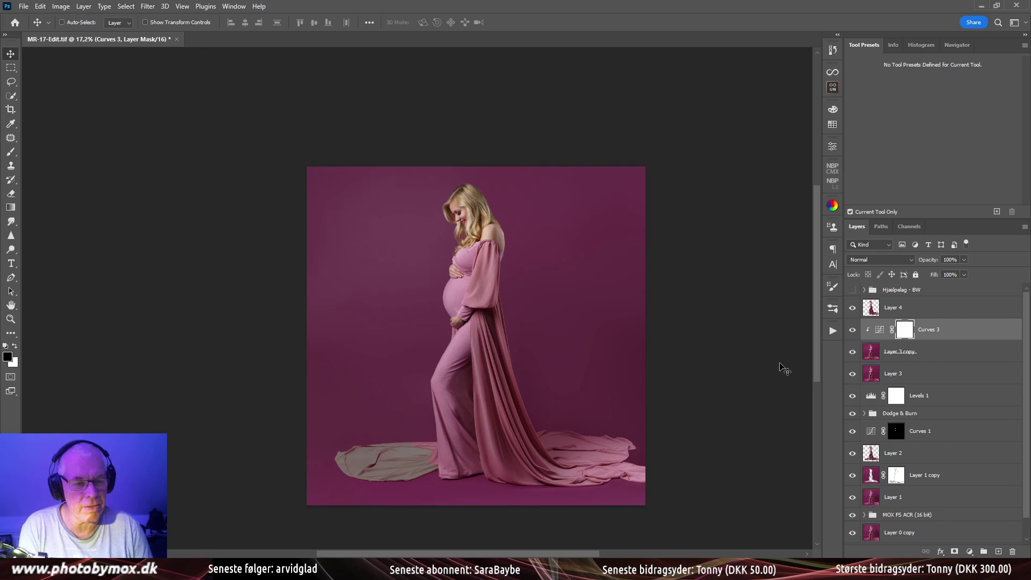
Reopen the Curves 3 settings and lower the red channel's white point to output 214
{"action": "double_click", "coordinate": [879, 332]}
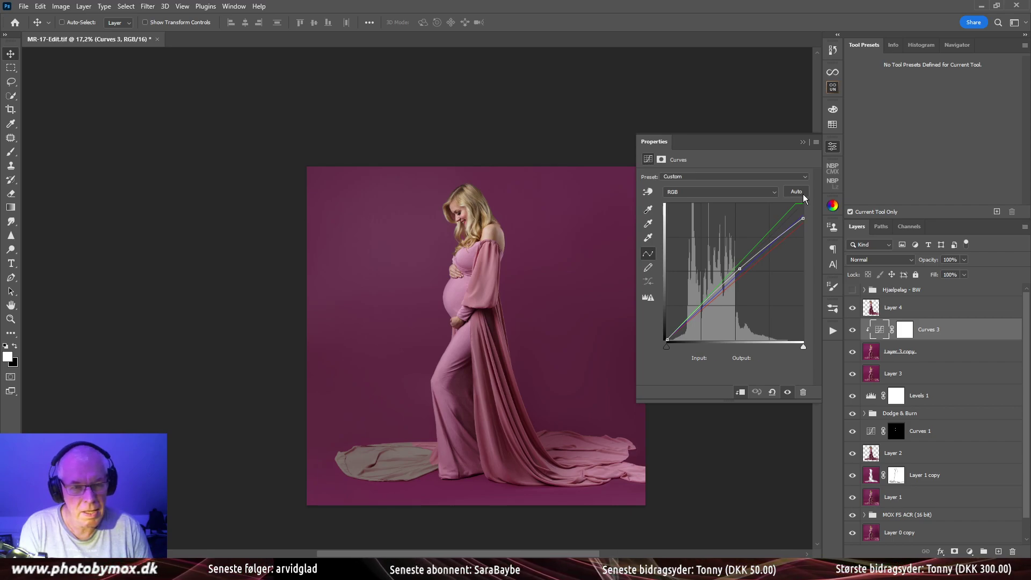
{"action": "left_click", "coordinate": [784, 177]}
{"action": "left_click", "coordinate": [784, 177]}
{"action": "left_click", "coordinate": [744, 192]}
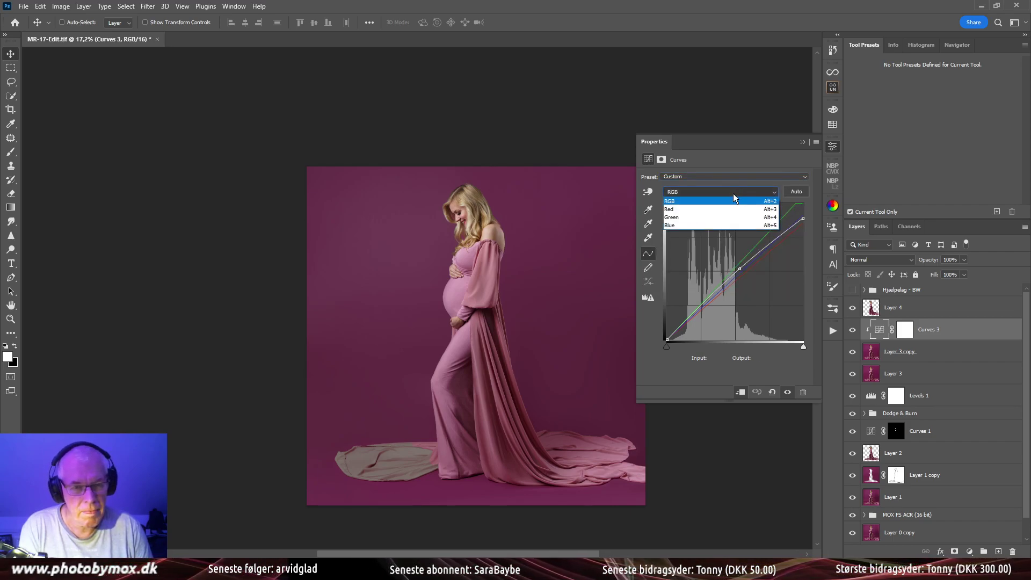
{"action": "left_click", "coordinate": [724, 208]}
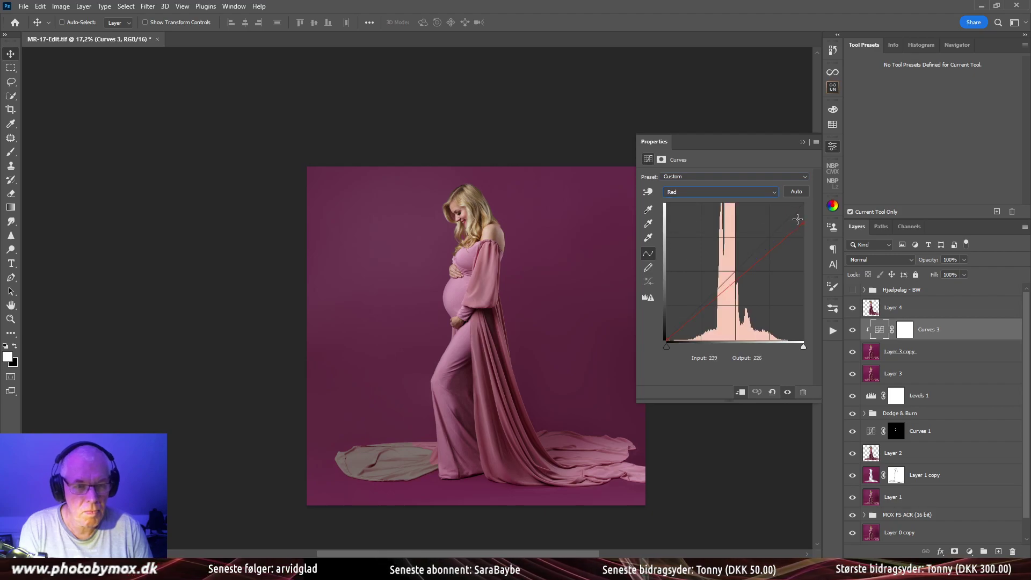
{"action": "left_click_drag", "start_coordinate": [804, 223], "coordinate": [806, 226]}
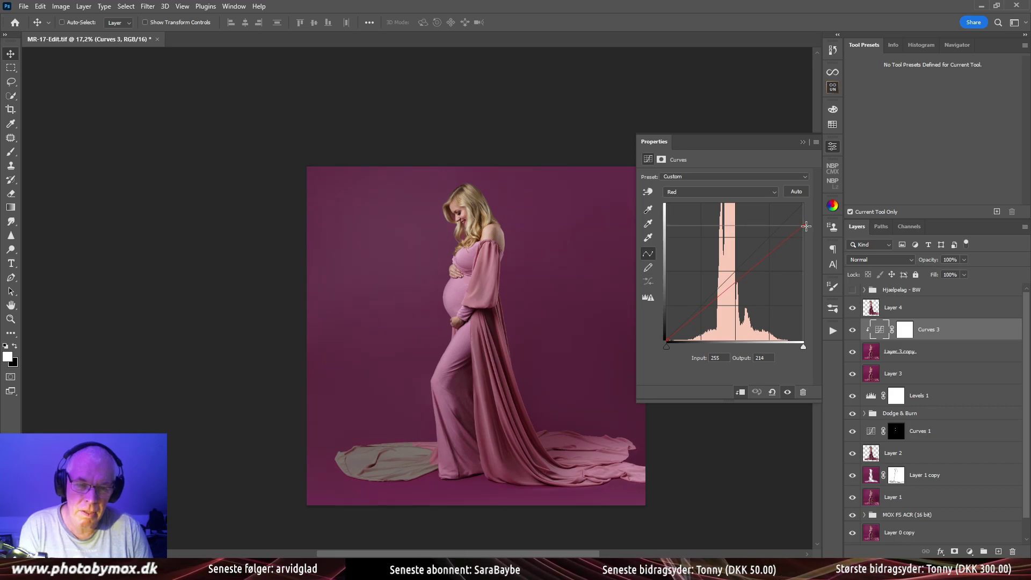
Remove the midtone point from the composite RGB curve and set its white point to output 227
{"action": "left_click", "coordinate": [723, 192]}
{"action": "left_click", "coordinate": [693, 200]}
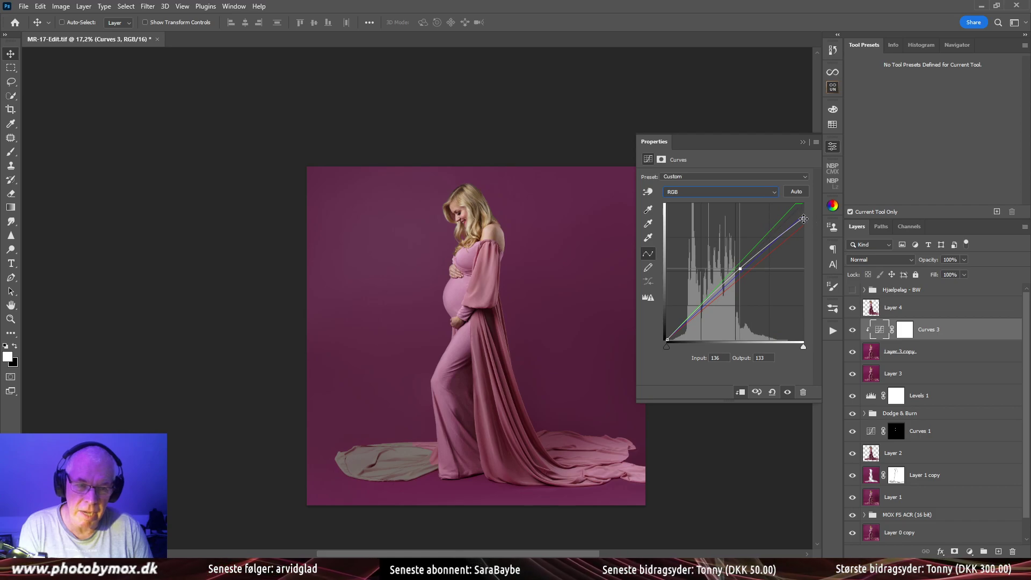
{"action": "left_click", "coordinate": [804, 218]}
{"action": "left_click_drag", "start_coordinate": [803, 219], "coordinate": [803, 220]}
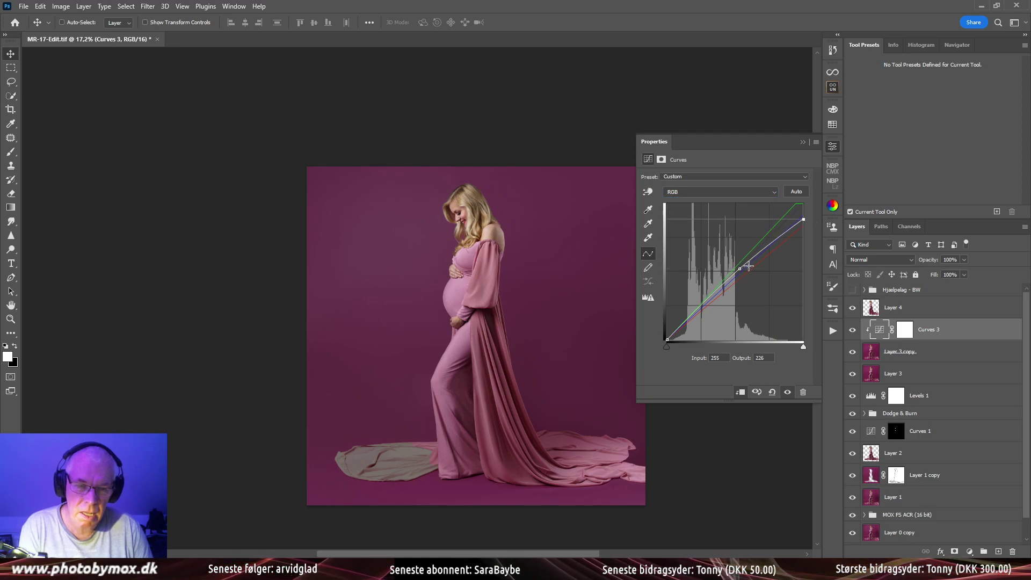
{"action": "left_click_drag", "start_coordinate": [739, 267], "coordinate": [750, 416]}
{"action": "left_click", "coordinate": [804, 219]}
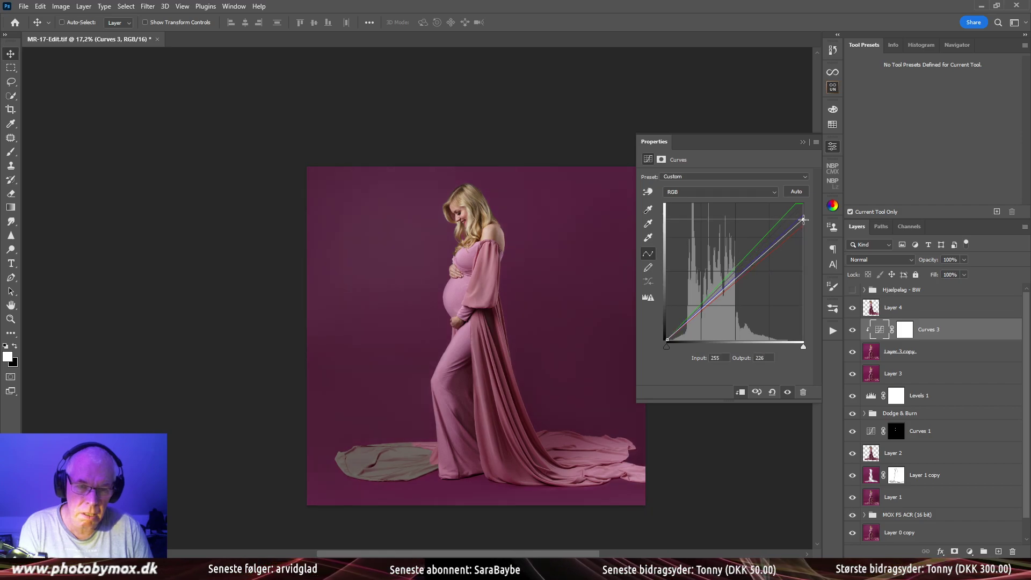
{"action": "left_click_drag", "start_coordinate": [803, 219], "coordinate": [806, 219]}
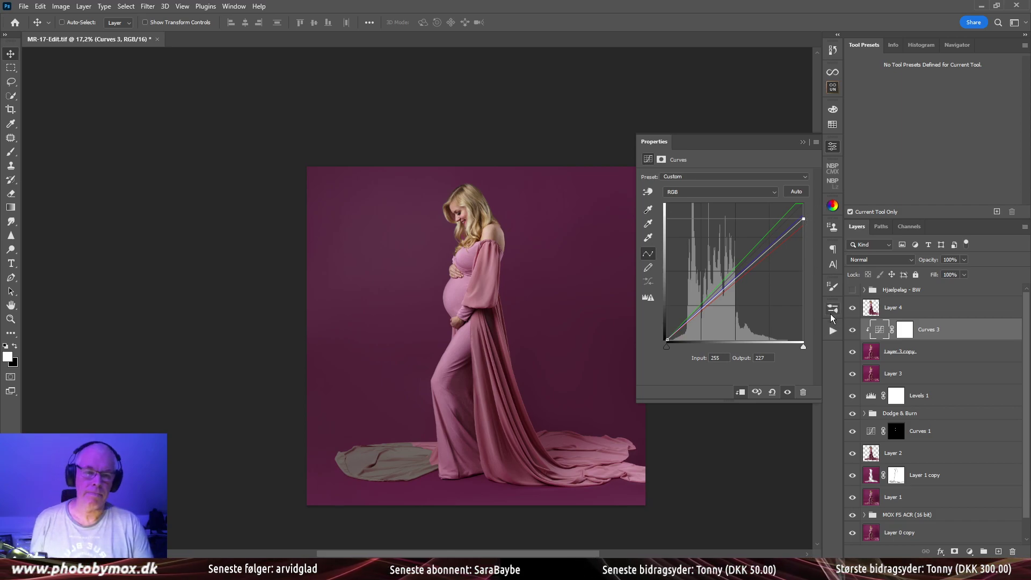
Close the curve settings and compare the background colour with the Curves 3 layer hidden and shown
{"action": "left_click", "coordinate": [832, 153]}
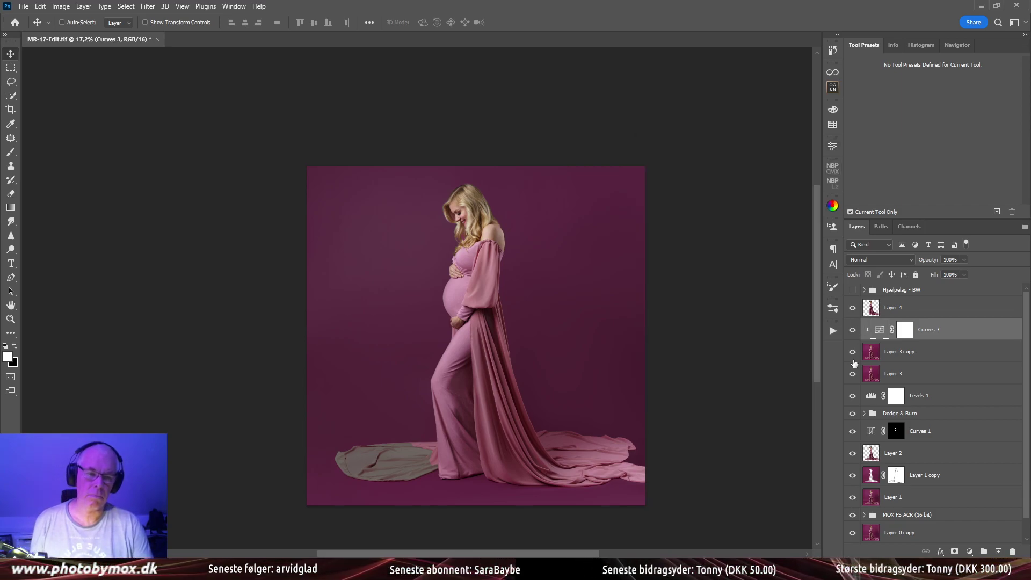
{"action": "left_click", "coordinate": [853, 330]}
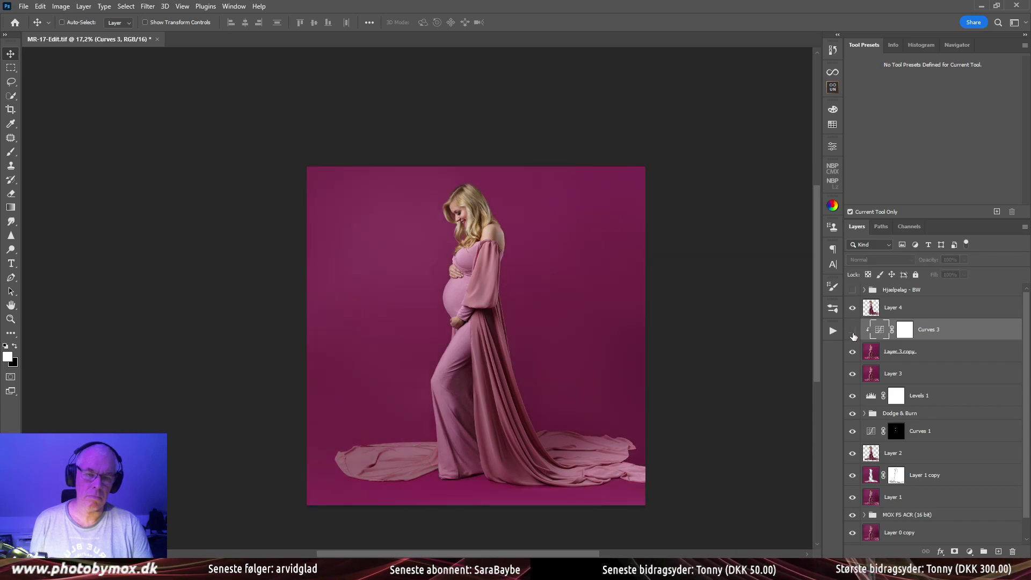
{"action": "left_click", "coordinate": [853, 330]}
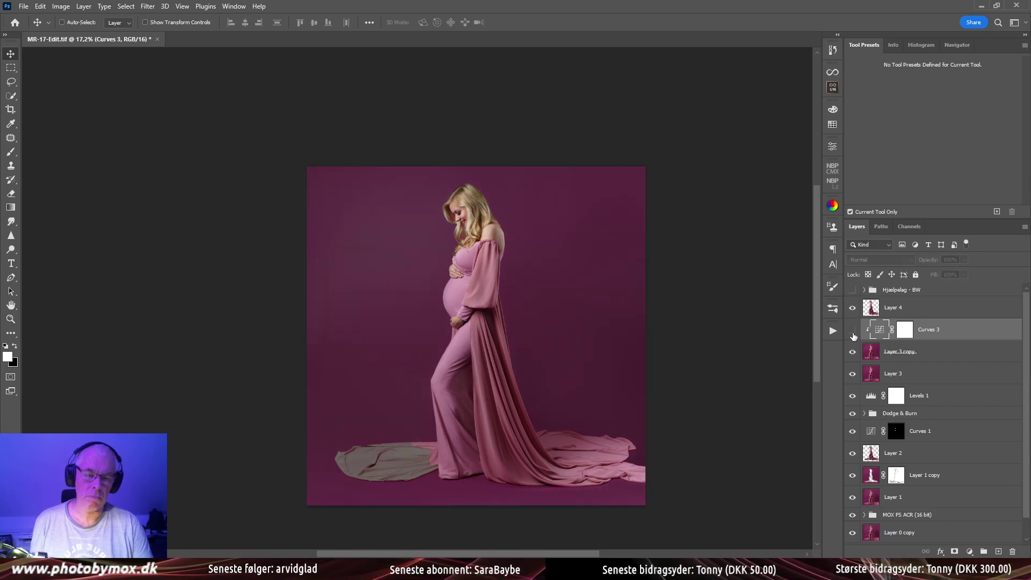
{"action": "left_click", "coordinate": [853, 331]}
{"action": "left_click", "coordinate": [853, 331]}
{"action": "left_click", "coordinate": [853, 330]}
{"action": "left_click", "coordinate": [852, 330]}
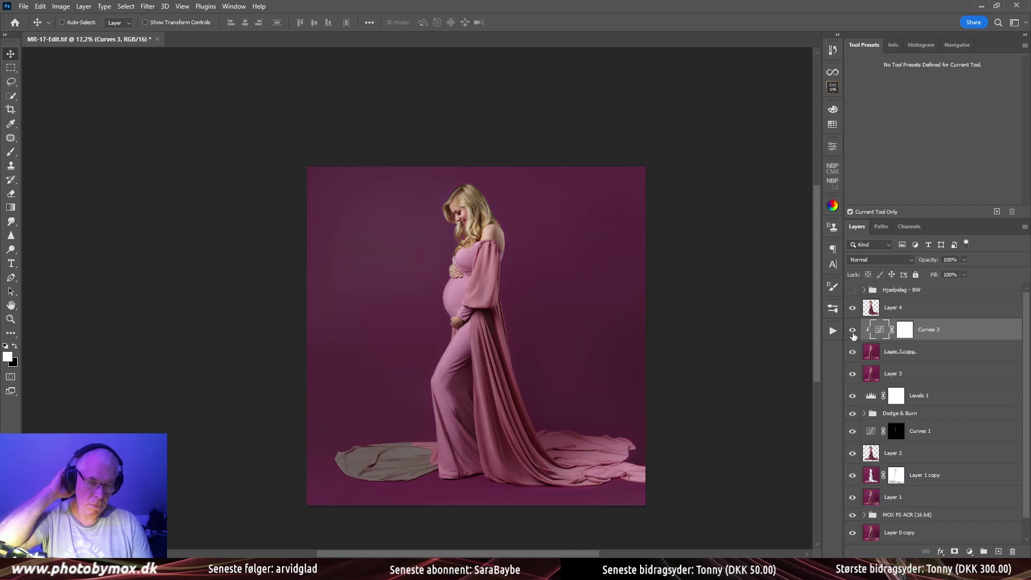
{"action": "left_click", "coordinate": [852, 330]}
{"action": "left_click", "coordinate": [852, 331]}
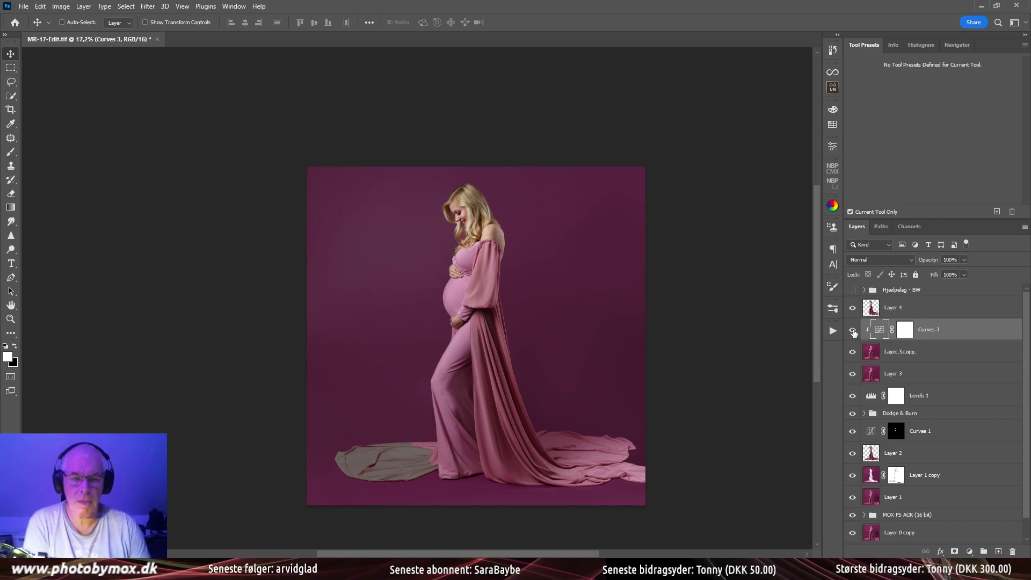
{"action": "left_click", "coordinate": [853, 330]}
{"action": "left_click", "coordinate": [853, 331]}
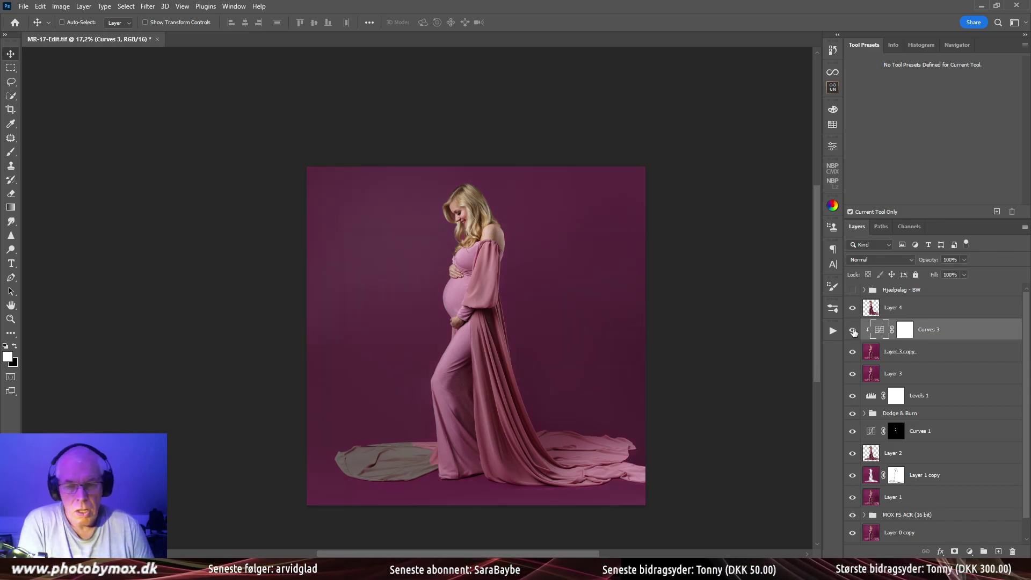
Compare the portrait's backdrop and gown repeatedly with and without the Curves 3 adjustment
{"action": "left_click", "coordinate": [853, 330]}
{"action": "left_click", "coordinate": [853, 331]}
{"action": "left_click", "coordinate": [853, 330]}
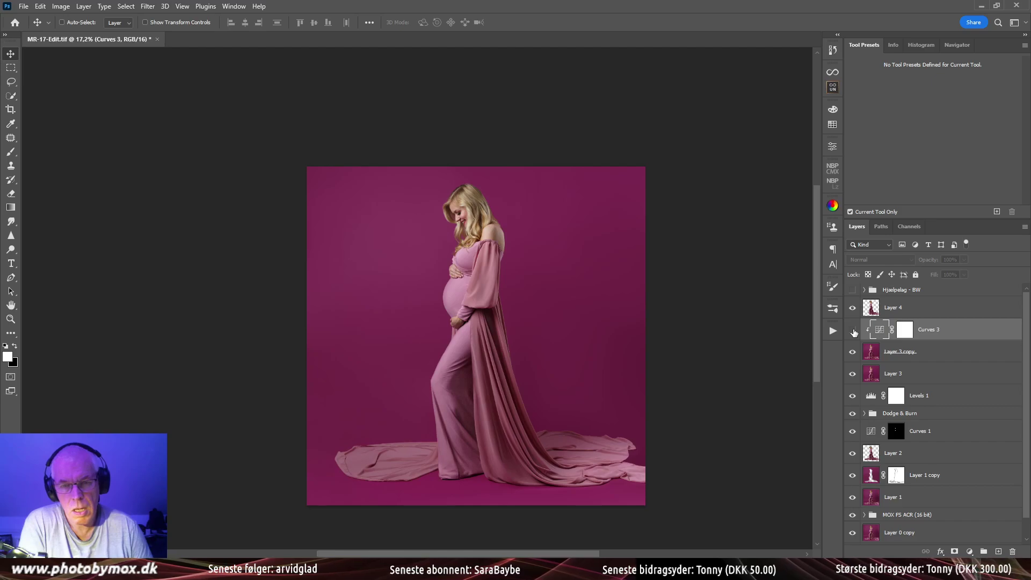
{"action": "left_click", "coordinate": [853, 330]}
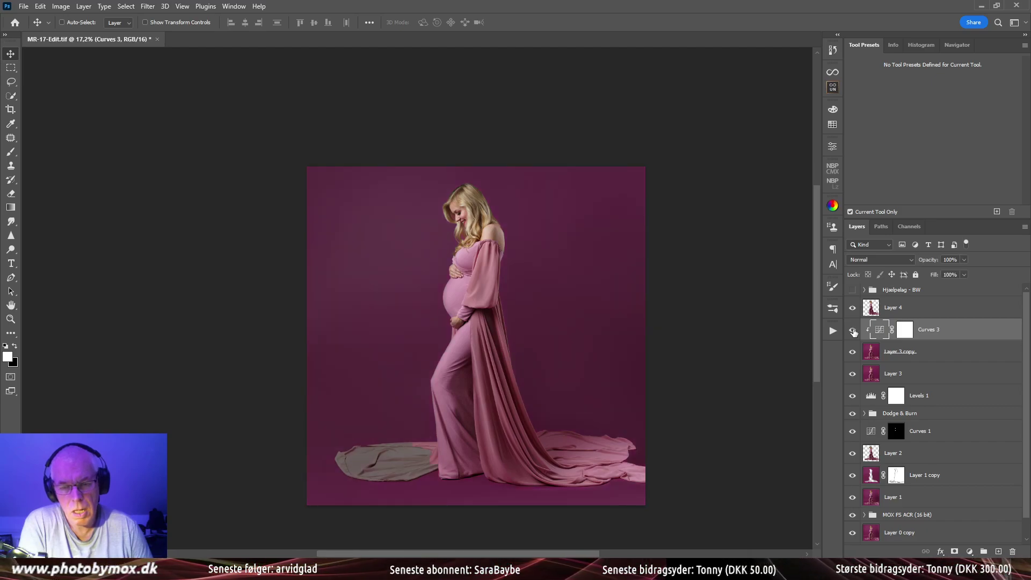
{"action": "left_click", "coordinate": [853, 330]}
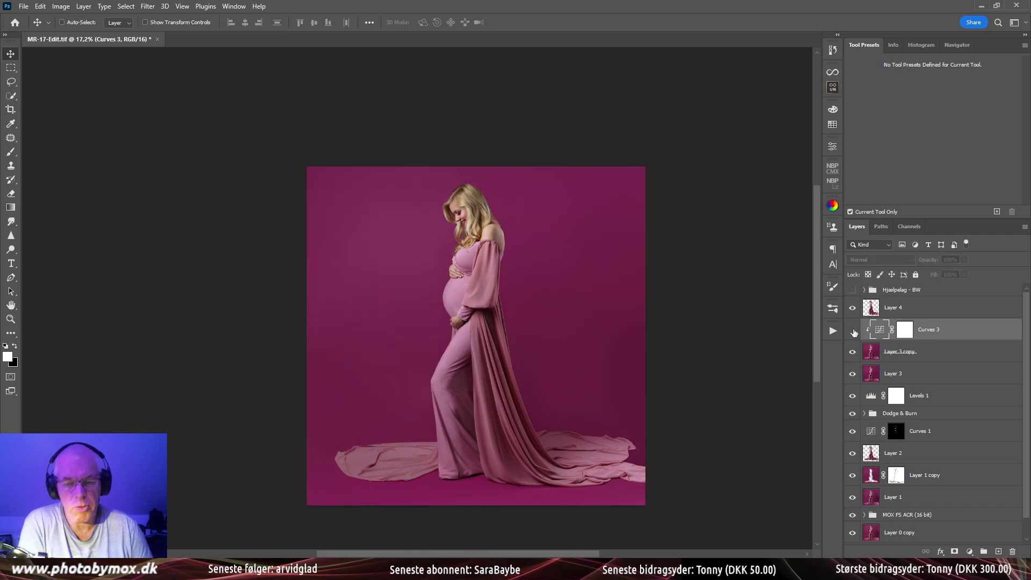
{"action": "left_click", "coordinate": [853, 331]}
{"action": "left_click", "coordinate": [852, 331]}
{"action": "left_click", "coordinate": [853, 331]}
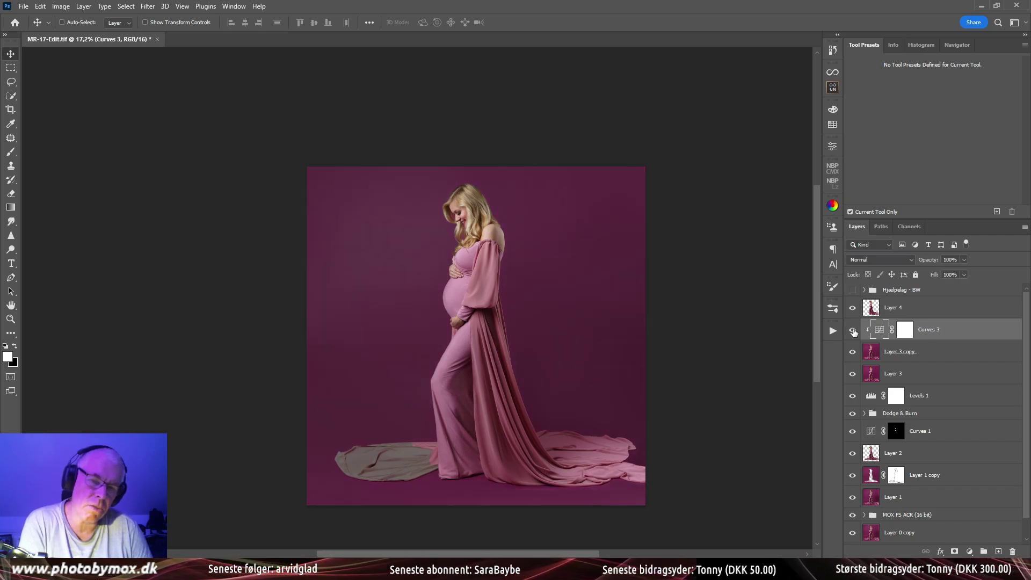
{"action": "left_click", "coordinate": [854, 330]}
{"action": "left_click", "coordinate": [854, 331]}
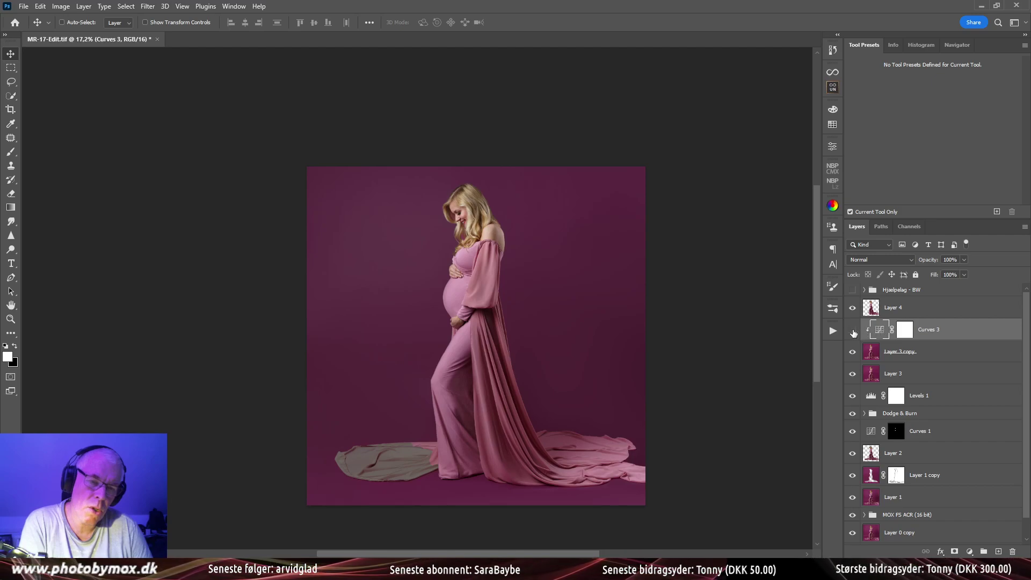
{"action": "left_click", "coordinate": [853, 330]}
{"action": "left_click", "coordinate": [853, 331]}
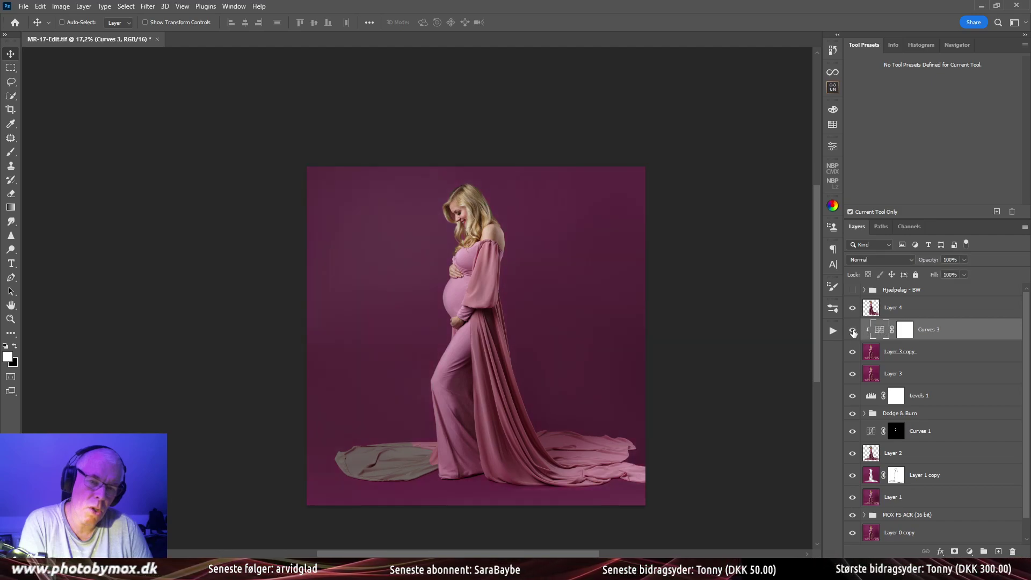
{"action": "left_click", "coordinate": [853, 330]}
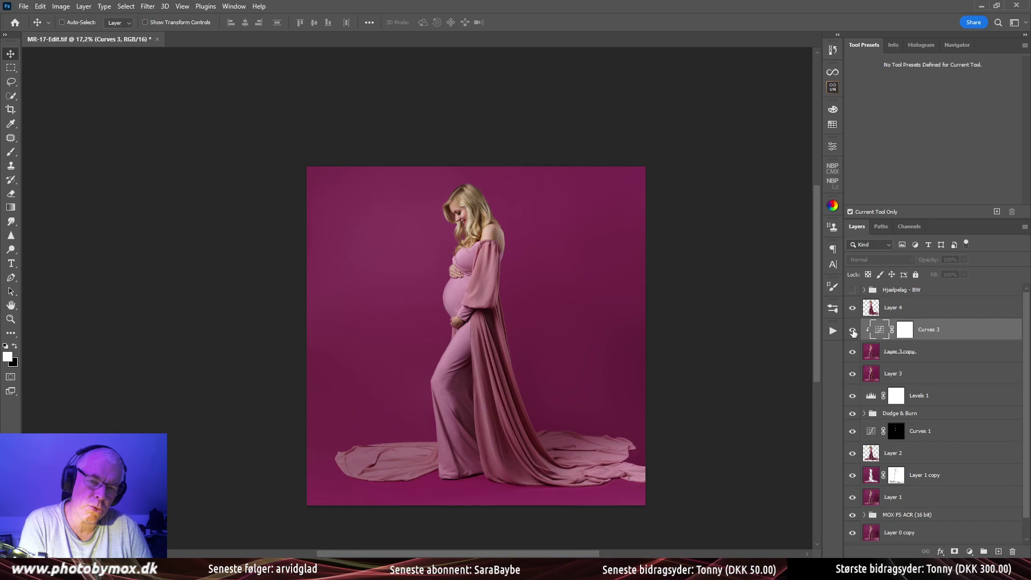
{"action": "left_click", "coordinate": [854, 331]}
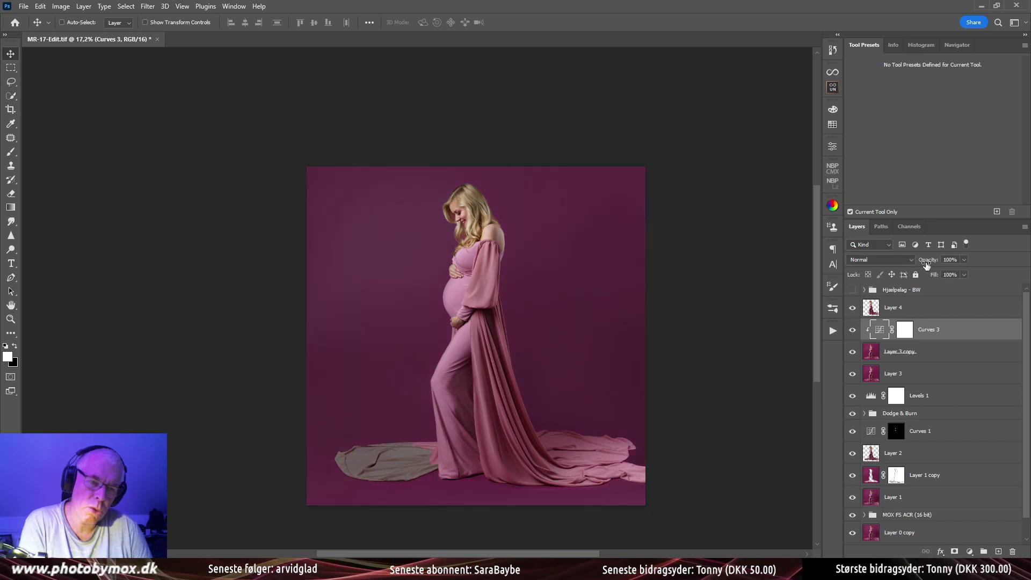
Reduce the opacity of the Curves 3 adjustment layer to 90%
{"action": "left_click_drag", "start_coordinate": [927, 266], "coordinate": [922, 262]}
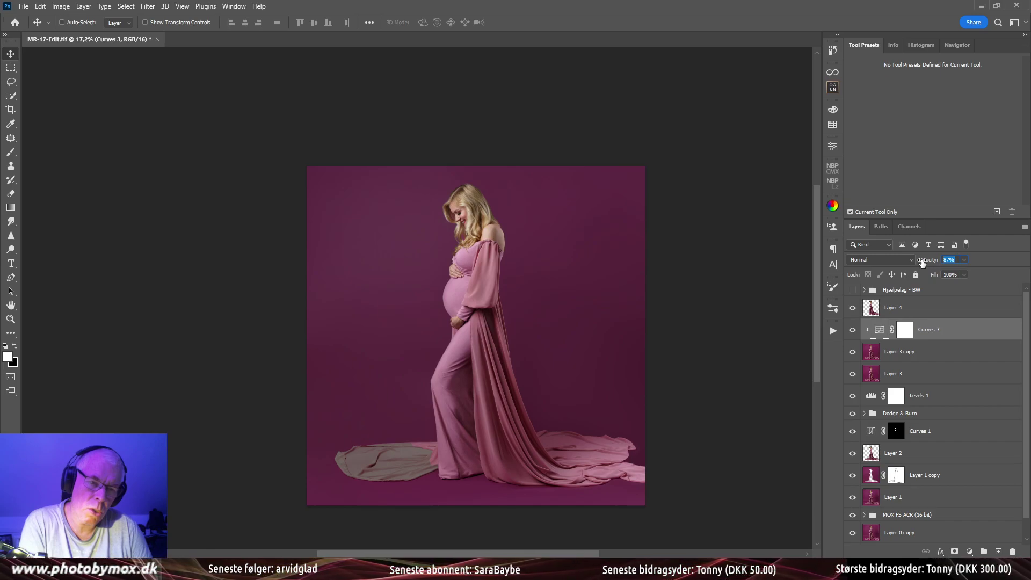
{"action": "left_click_drag", "start_coordinate": [923, 262], "coordinate": [923, 262]}
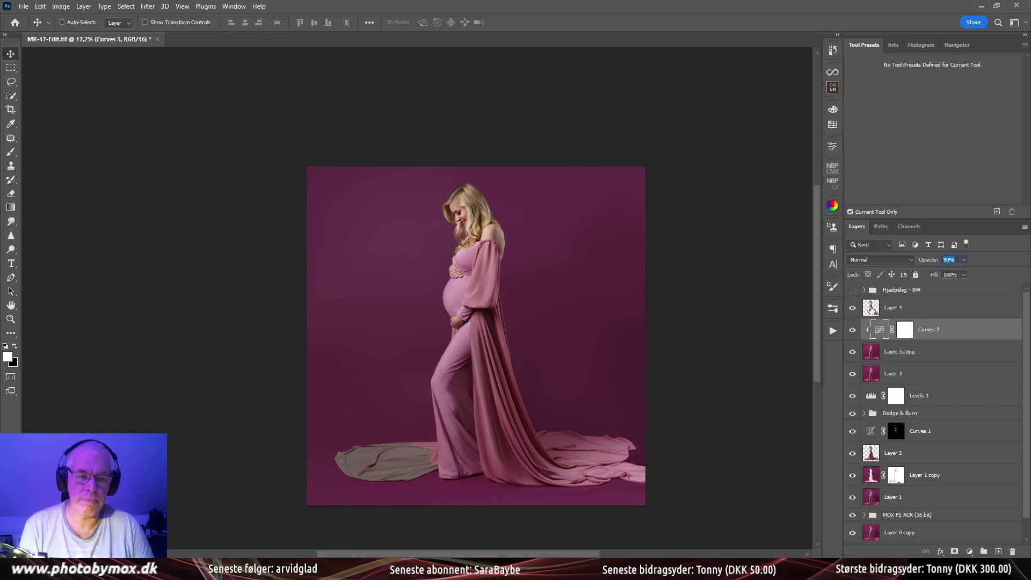
Mask the woman out of Layer 3 copy using an inverted mask made from Layer 4's outline, and delete Layer 4
{"action": "left_click", "coordinate": [871, 308]}
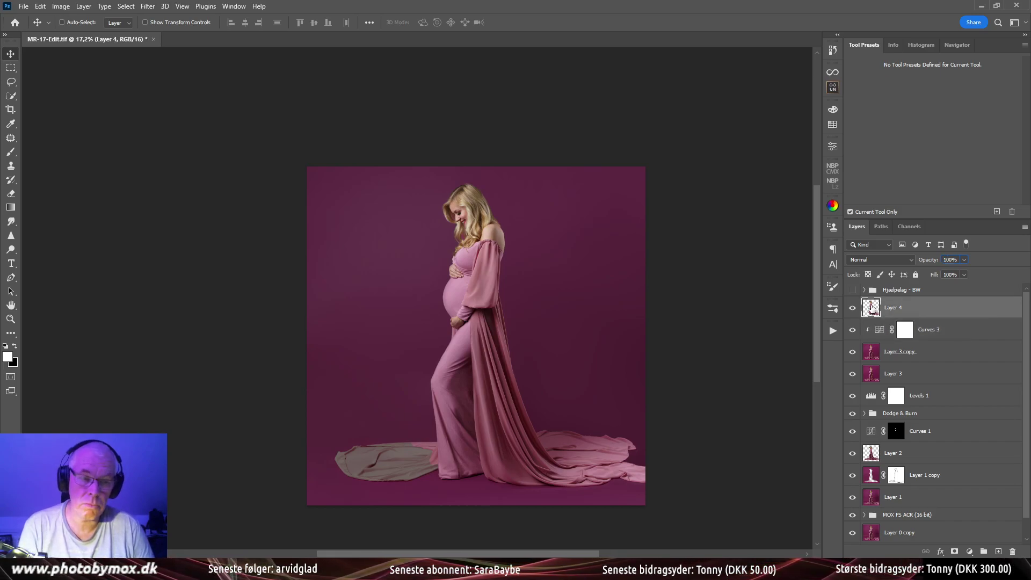
{"action": "left_click", "coordinate": [871, 309], "text": "ctrl"}
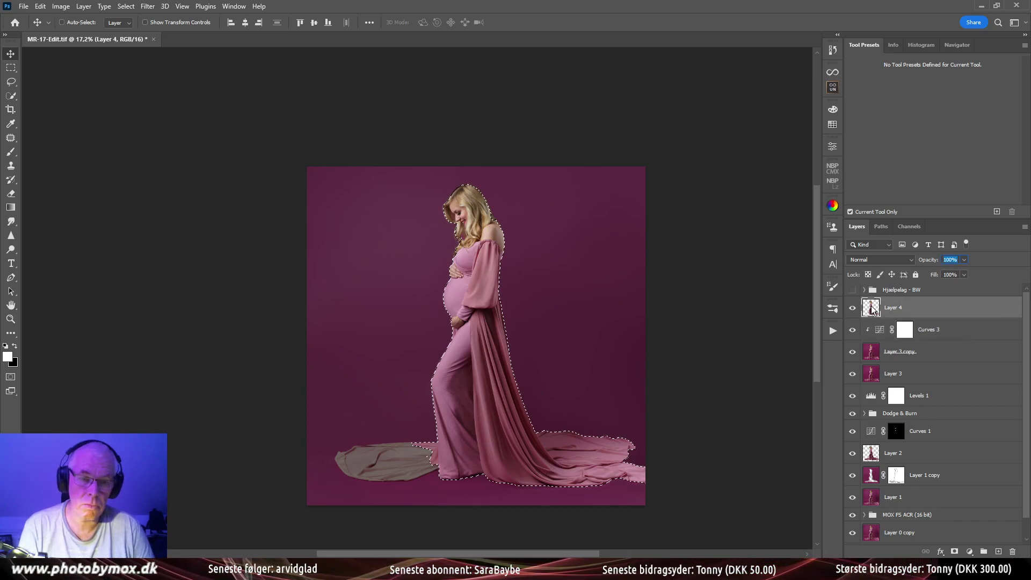
{"action": "left_click", "coordinate": [881, 352]}
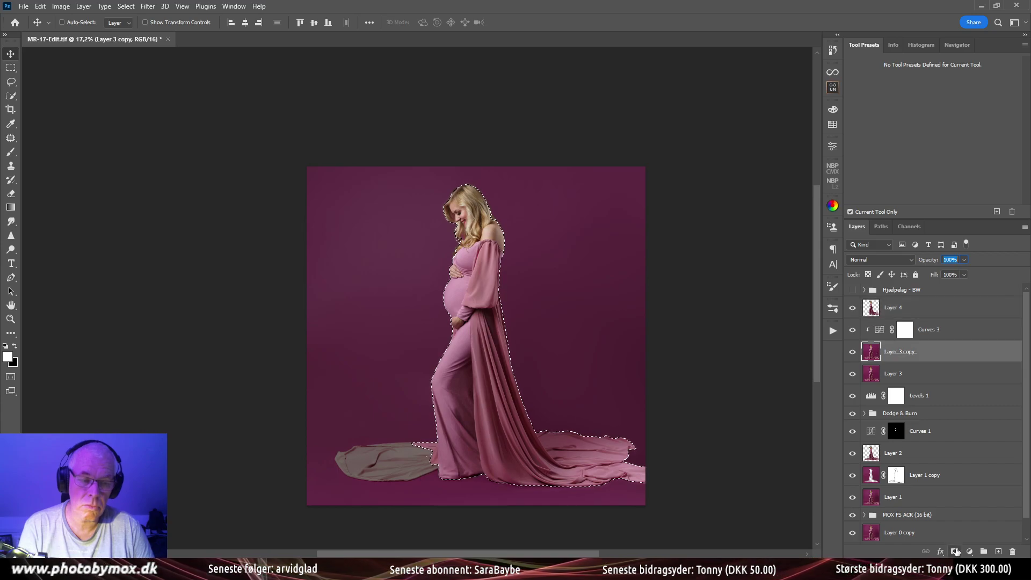
{"action": "left_click", "coordinate": [956, 552]}
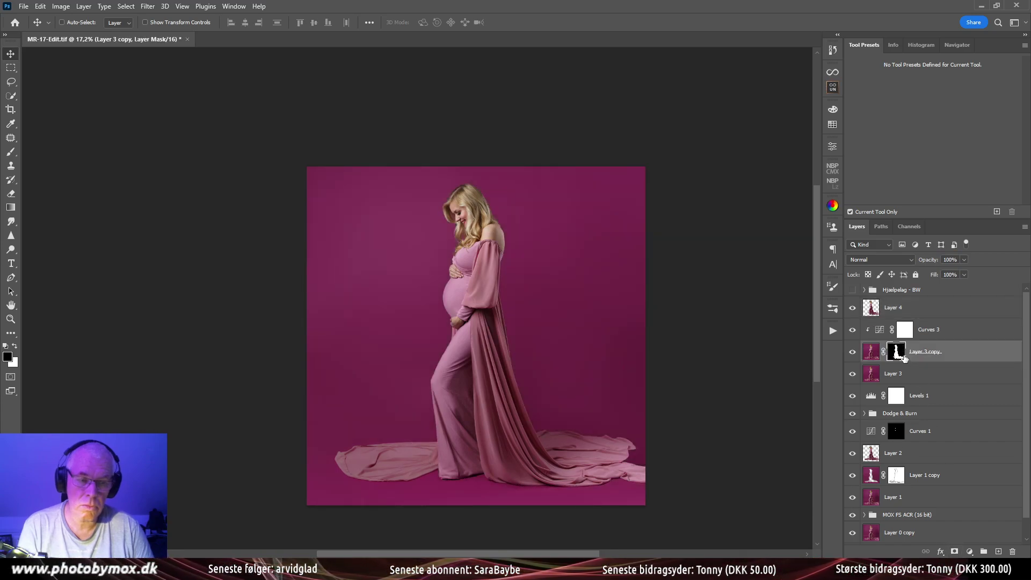
{"action": "key", "text": "ctrl+i"}
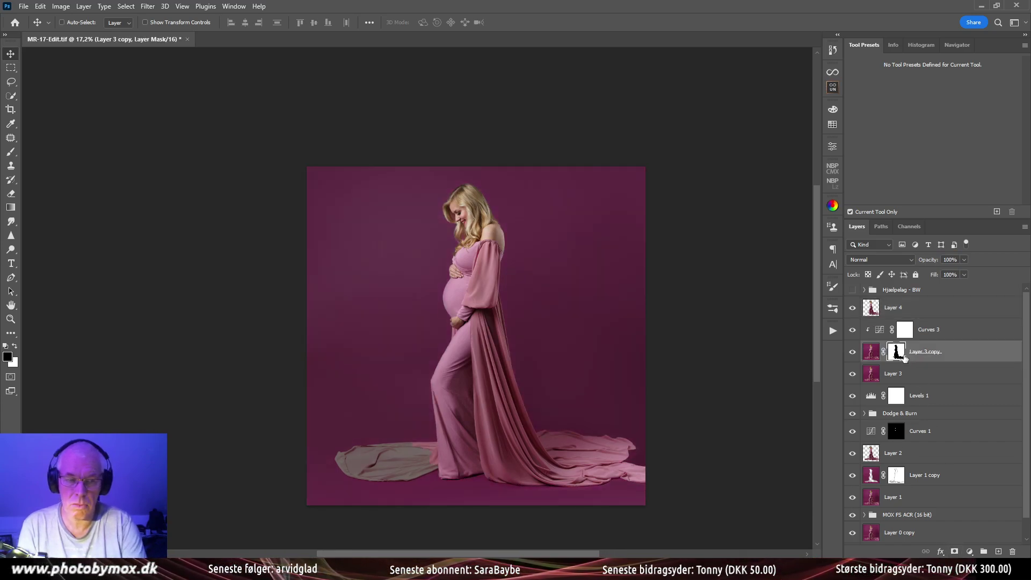
{"action": "left_click", "coordinate": [907, 311]}
{"action": "key", "text": "Delete"}
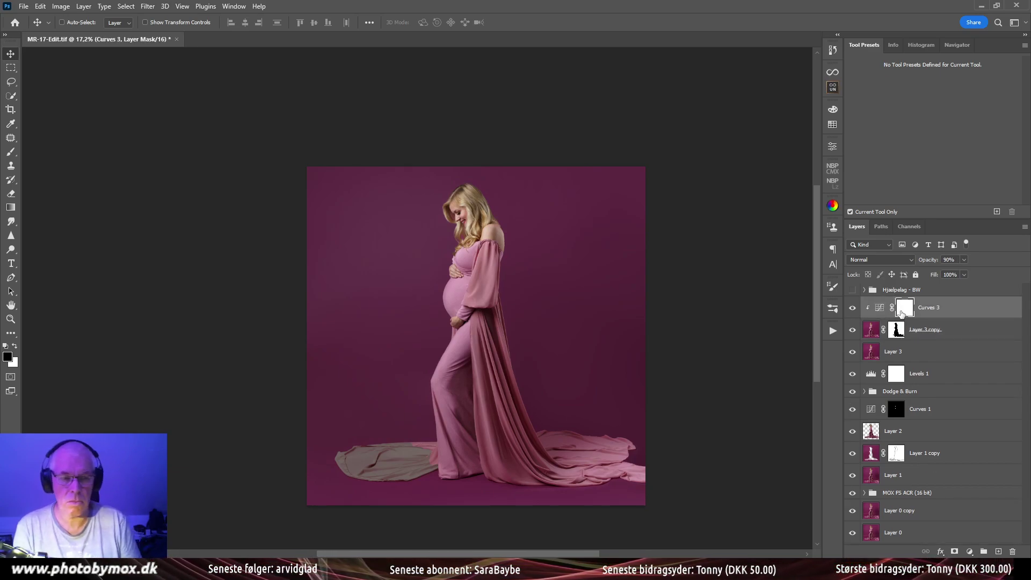
Target the Layer 3 copy mask and load the Normal brush preset with a size of 40 for the grey fabric
{"action": "left_click", "coordinate": [895, 331]}
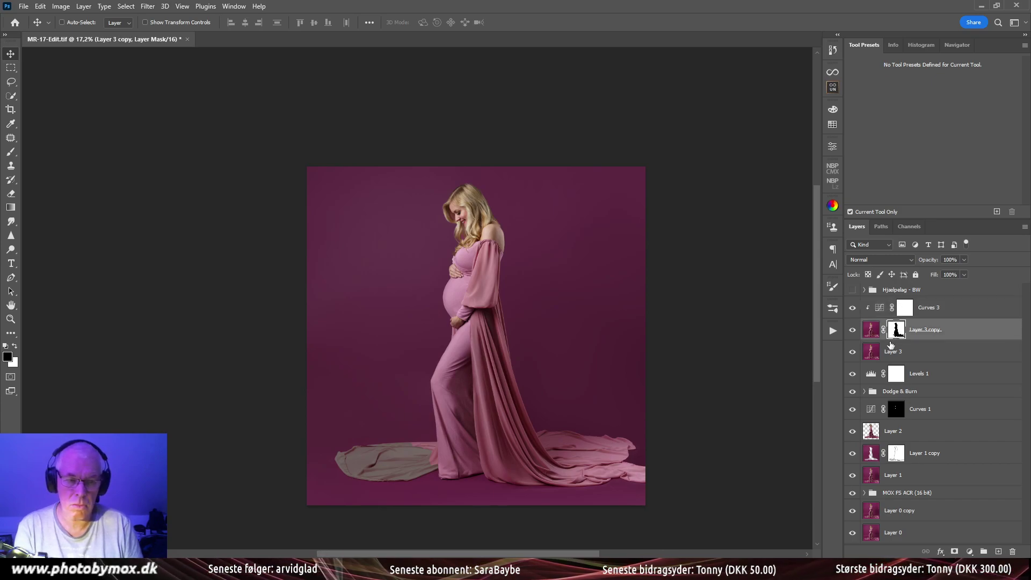
{"action": "key", "text": "b"}
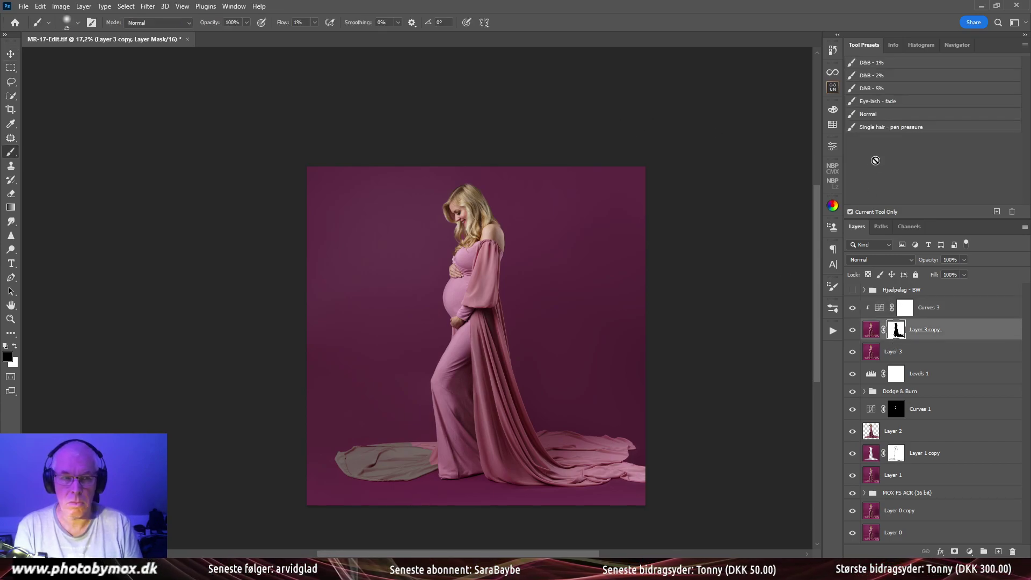
{"action": "left_click", "coordinate": [883, 116]}
{"action": "scroll", "coordinate": [386, 439], "scroll_direction": "up", "scroll_amount": 8}
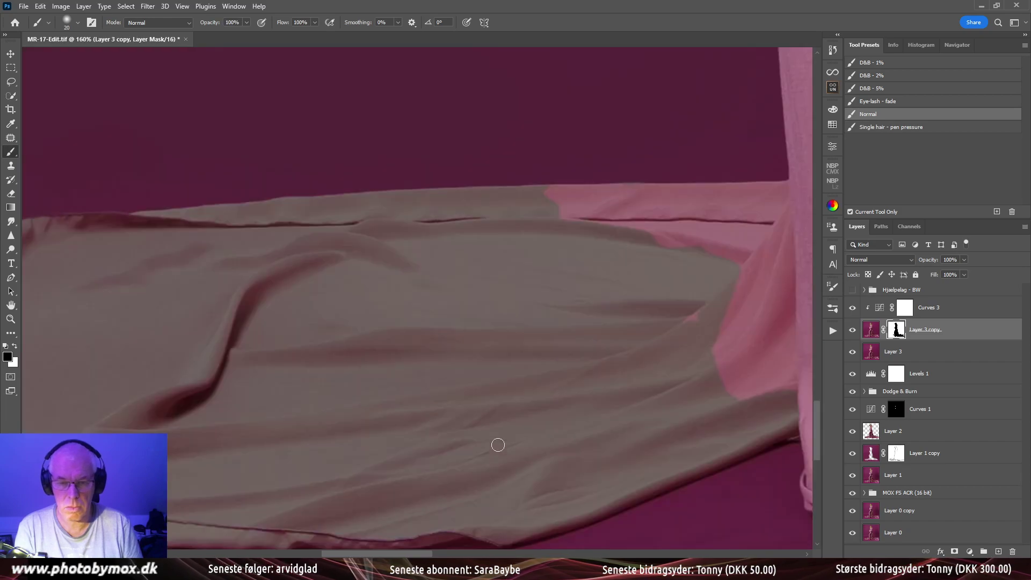
{"action": "mouse_move", "coordinate": [583, 358]}
{"action": "left_mouse_down"}
{"action": "mouse_move", "coordinate": [610, 364]}
{"action": "mouse_move", "coordinate": [668, 407]}
{"action": "left_mouse_up"}
{"action": "key", "text": "bracketright"}
{"action": "key", "text": "bracketright"}
{"action": "key", "text": "bracketright"}
{"action": "key", "text": "bracketright"}
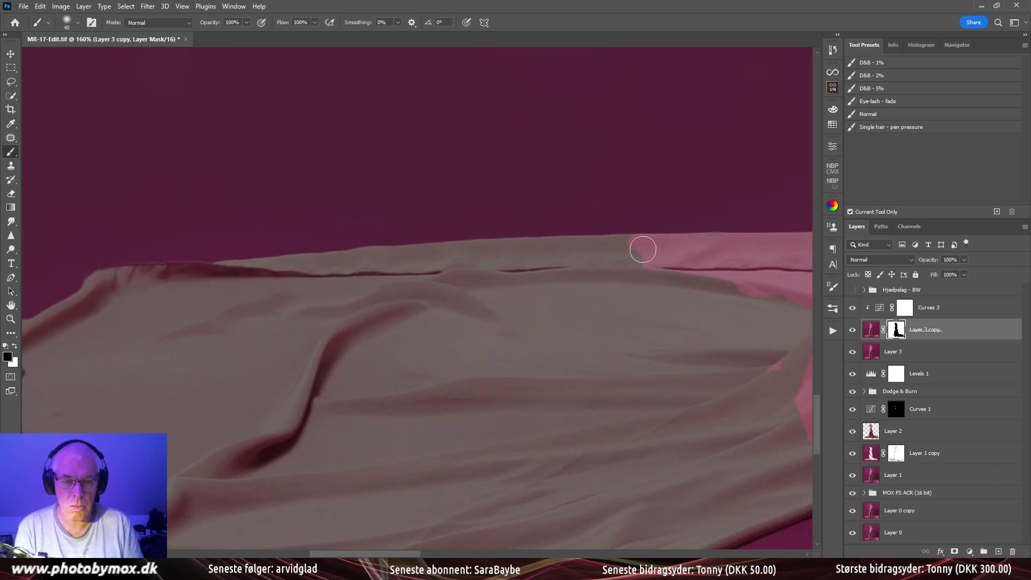
{"action": "scroll", "coordinate": [623, 250], "scroll_direction": "down", "scroll_amount": 4}
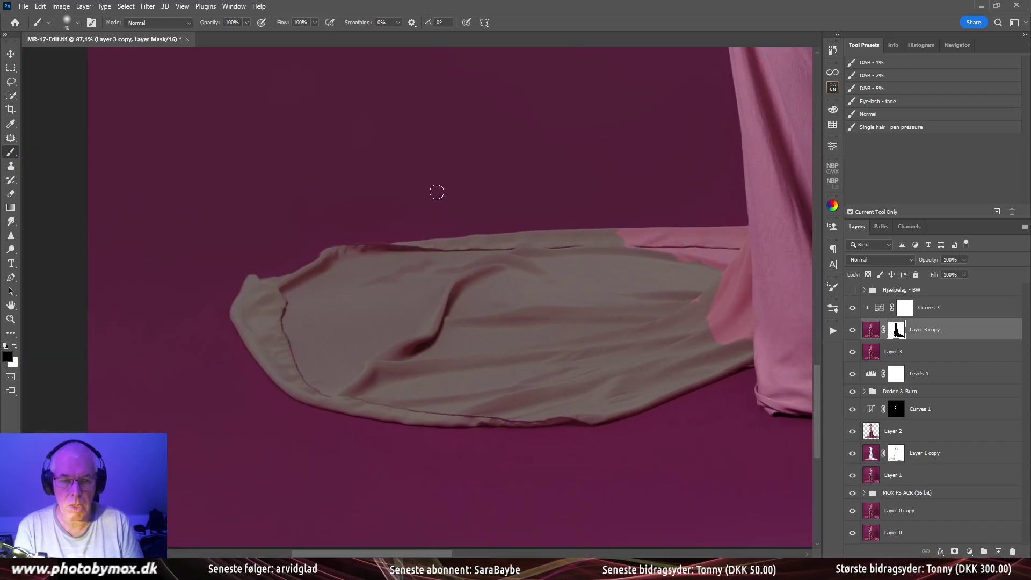
Quick-select the greyed gown fabric trailing behind the woman's legs, subtracting the spill along its lower edge
{"action": "left_click", "coordinate": [11, 95]}
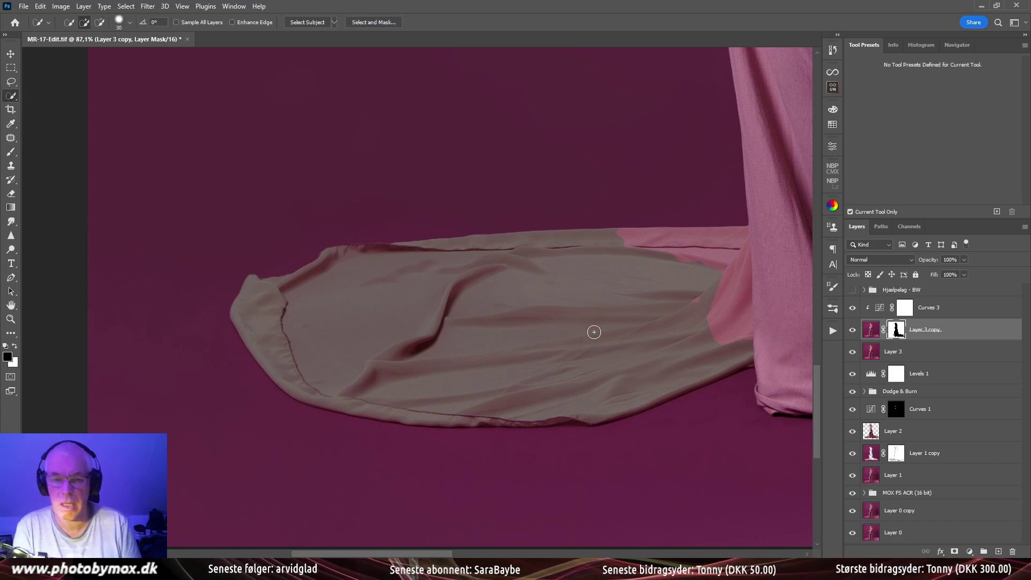
{"action": "mouse_move", "coordinate": [614, 267]}
{"action": "left_mouse_down"}
{"action": "mouse_move", "coordinate": [535, 284]}
{"action": "mouse_move", "coordinate": [599, 246]}
{"action": "left_mouse_up"}
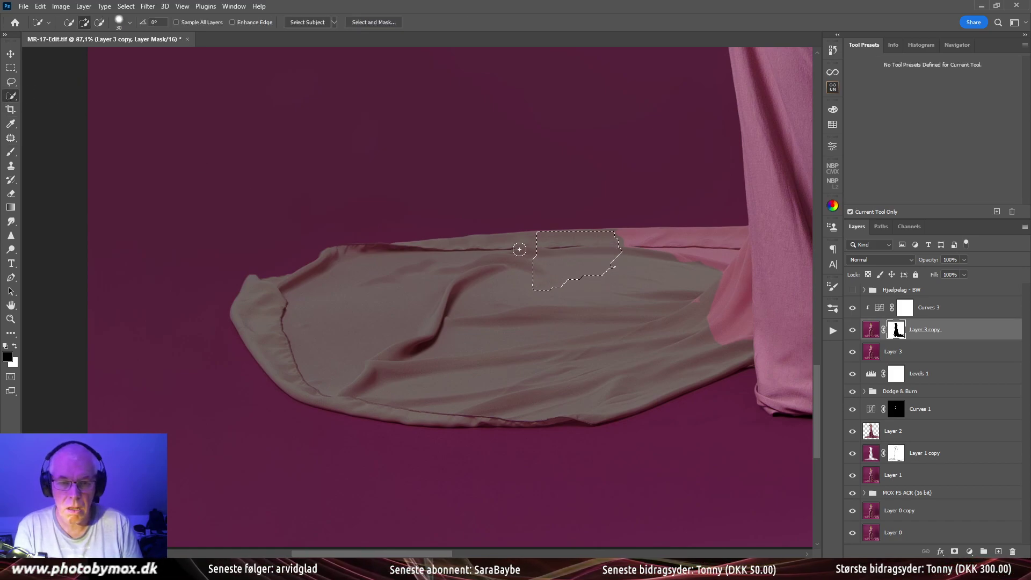
{"action": "mouse_move", "coordinate": [520, 249]}
{"action": "left_mouse_down"}
{"action": "mouse_move", "coordinate": [410, 255]}
{"action": "mouse_move", "coordinate": [357, 271]}
{"action": "mouse_move", "coordinate": [372, 253]}
{"action": "mouse_move", "coordinate": [396, 249]}
{"action": "mouse_move", "coordinate": [339, 247]}
{"action": "mouse_move", "coordinate": [376, 249]}
{"action": "left_mouse_up"}
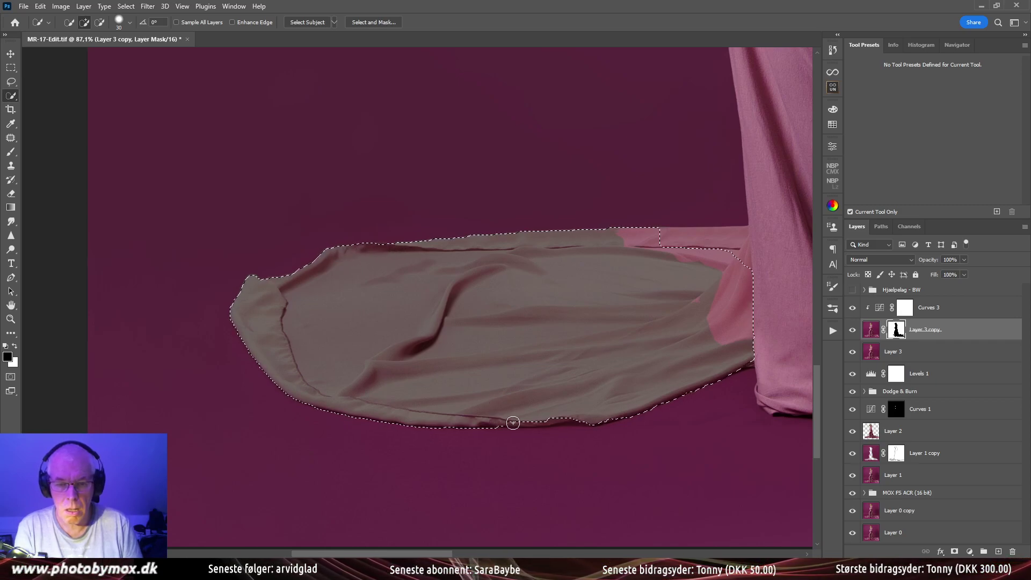
{"action": "left_click_drag", "start_coordinate": [513, 422], "coordinate": [549, 420]}
{"action": "key", "text": "alt"}
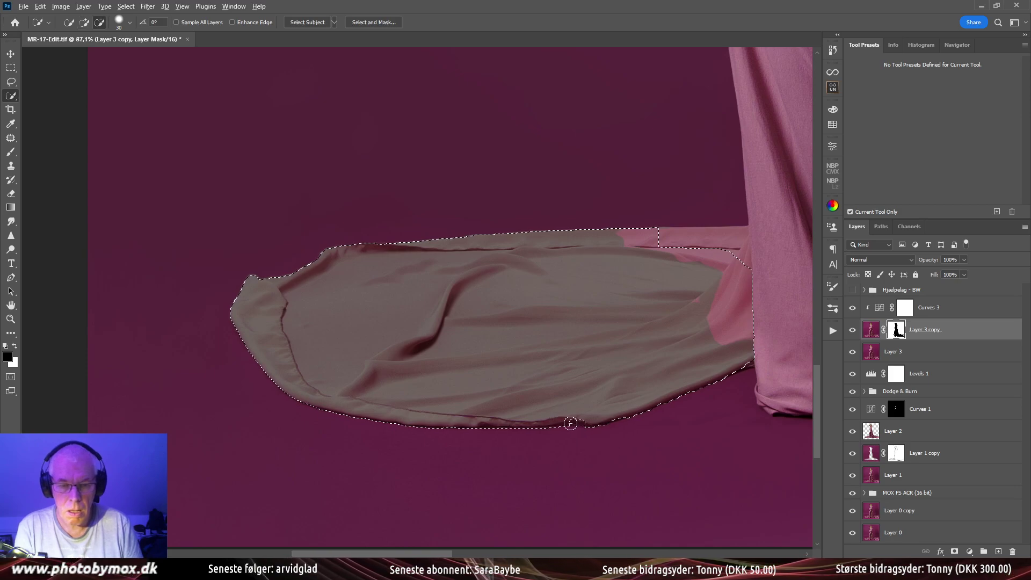
{"action": "left_click", "coordinate": [548, 426], "text": "alt"}
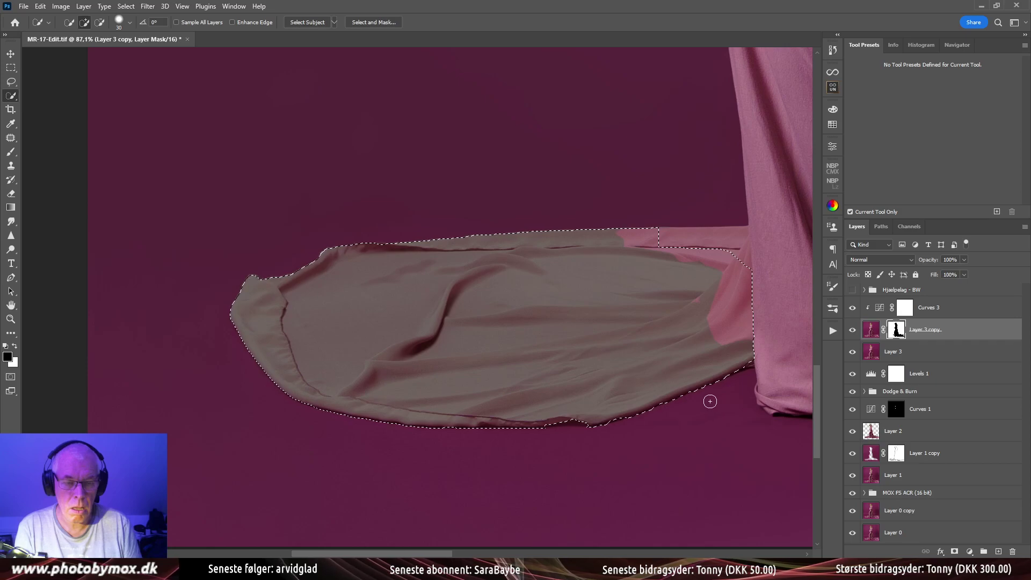
Paint black on the Layer 3 copy mask inside the selected fabric to restore its pink colour, and deselect
{"action": "key", "text": "b"}
{"action": "left_click_drag", "start_coordinate": [505, 332], "coordinate": [536, 338], "text": "alt"}
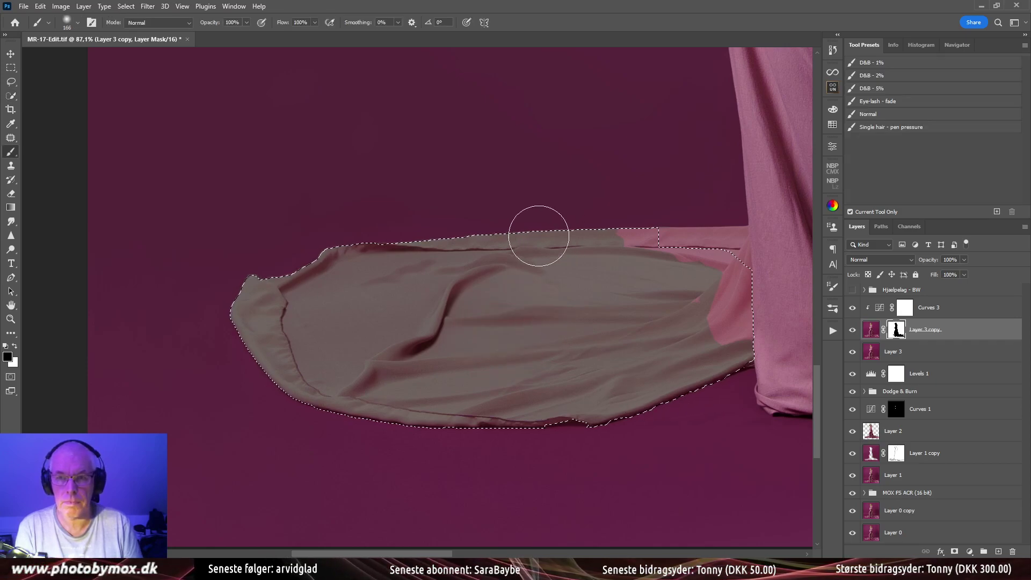
{"action": "mouse_move", "coordinate": [536, 284]}
{"action": "left_mouse_down"}
{"action": "mouse_move", "coordinate": [488, 249]}
{"action": "mouse_move", "coordinate": [257, 350]}
{"action": "mouse_move", "coordinate": [314, 368]}
{"action": "mouse_move", "coordinate": [567, 365]}
{"action": "mouse_move", "coordinate": [578, 409]}
{"action": "mouse_move", "coordinate": [718, 329]}
{"action": "mouse_move", "coordinate": [658, 272]}
{"action": "mouse_move", "coordinate": [746, 318]}
{"action": "left_mouse_up"}
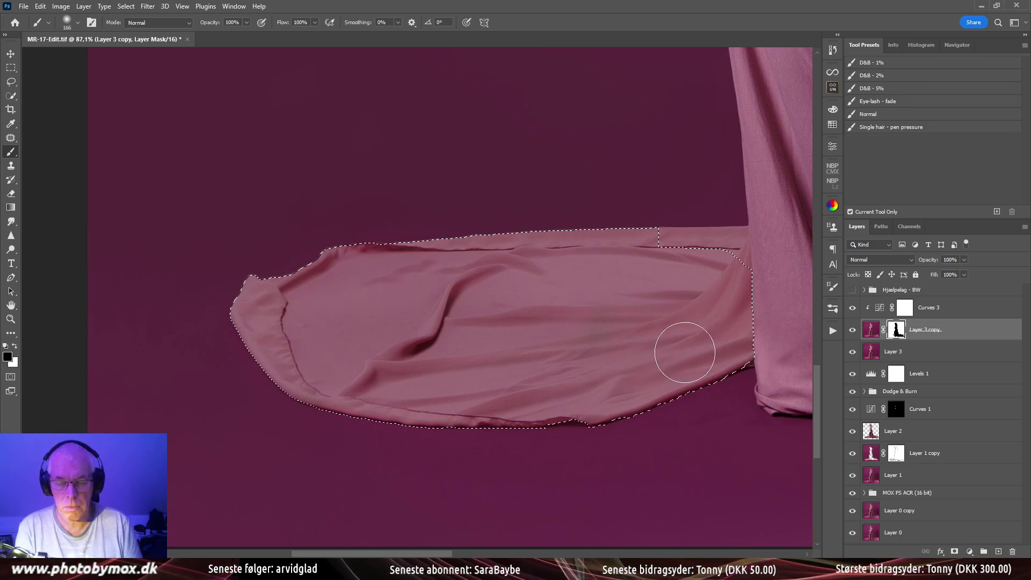
{"action": "key", "text": "ctrl+d"}
Examine the restored fabric, the gown's hem and the surrounding floor both close up and in the wider view
{"action": "left_click_drag", "start_coordinate": [503, 403], "coordinate": [430, 403]}
{"action": "left_click_drag", "start_coordinate": [532, 423], "coordinate": [414, 389]}
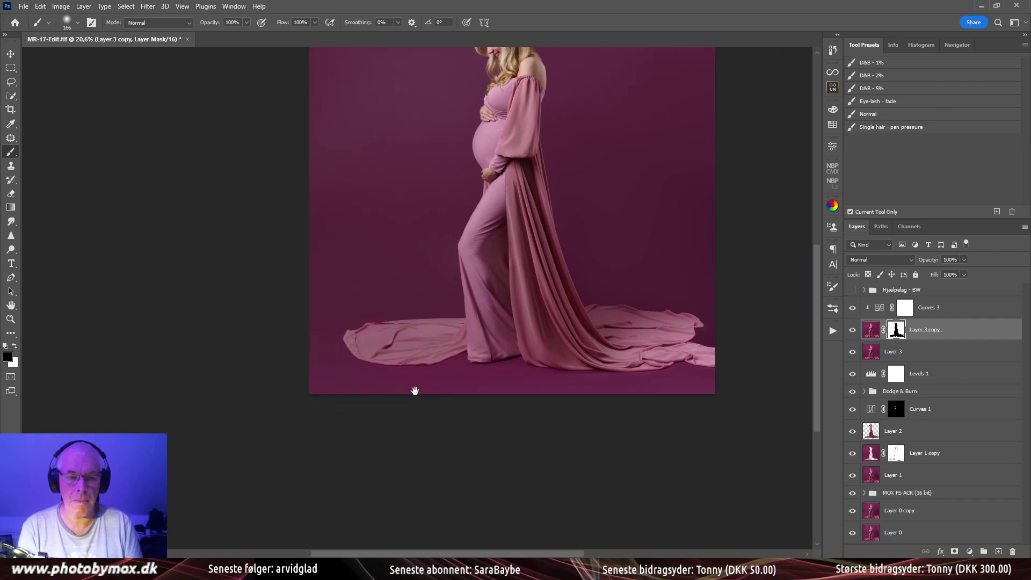
{"action": "left_click_drag", "start_coordinate": [546, 372], "coordinate": [537, 371]}
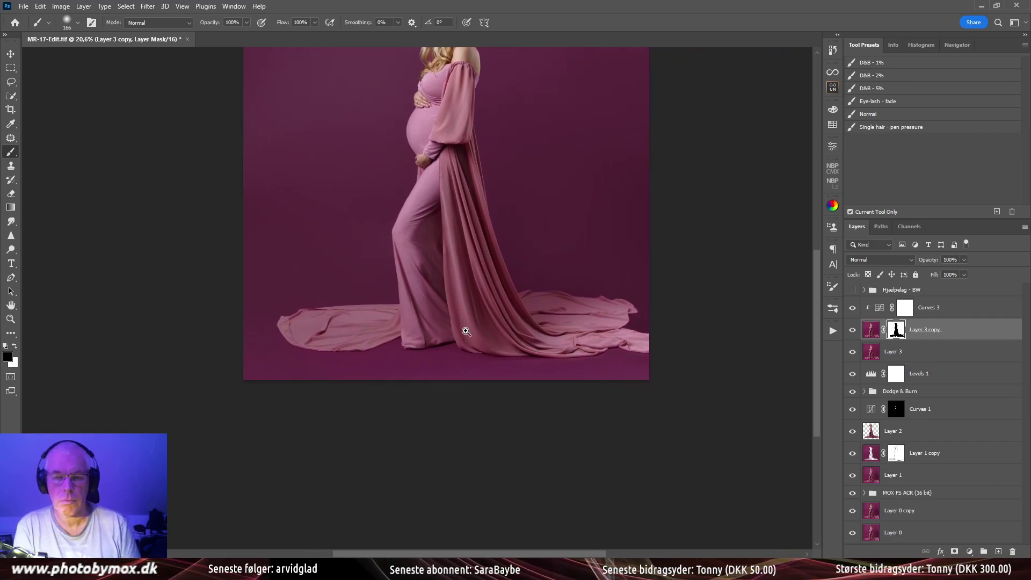
{"action": "left_click_drag", "start_coordinate": [466, 332], "coordinate": [493, 347]}
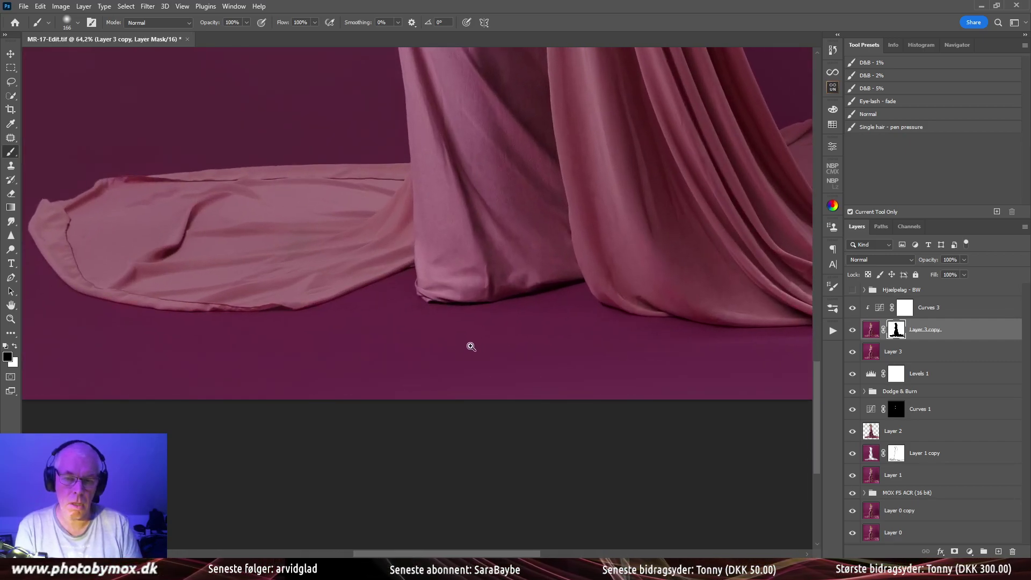
{"action": "scroll", "coordinate": [471, 346], "scroll_direction": "down", "scroll_amount": 5}
{"action": "scroll", "coordinate": [586, 372], "scroll_direction": "down", "scroll_amount": 3}
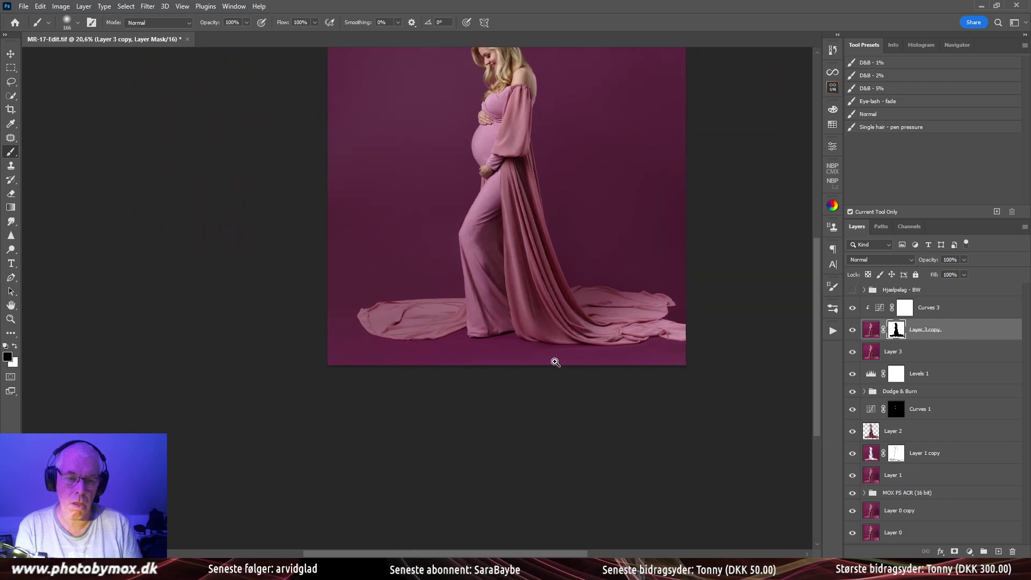
{"action": "left_click_drag", "start_coordinate": [561, 269], "coordinate": [463, 333]}
Touch up the Layer 3 copy mask along the upper edge of the fabric beside the woman's legs with a size 10 black brush
{"action": "scroll", "coordinate": [483, 326], "scroll_direction": "up", "scroll_amount": 2}
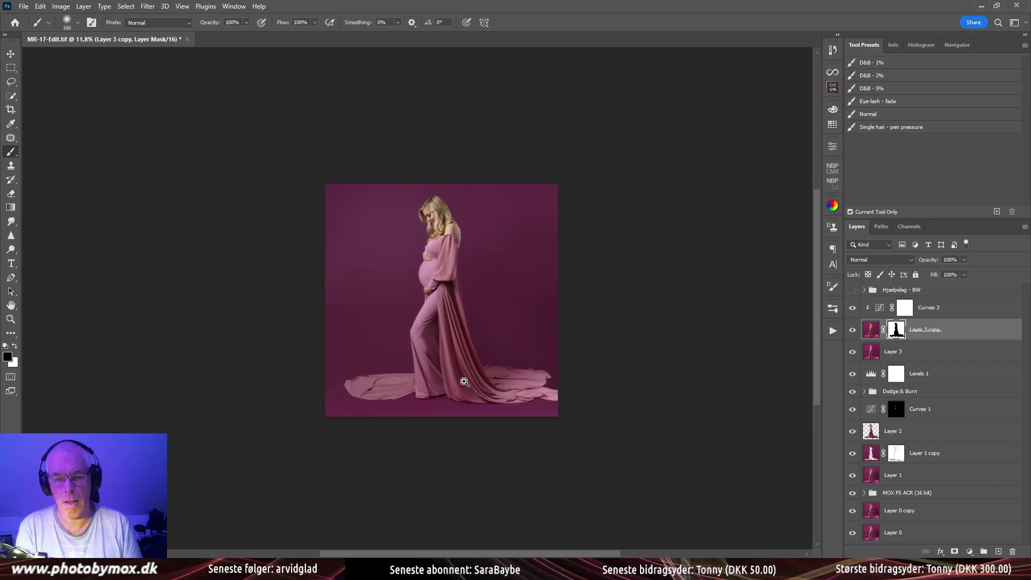
{"action": "scroll", "coordinate": [421, 379], "scroll_direction": "up", "scroll_amount": 5}
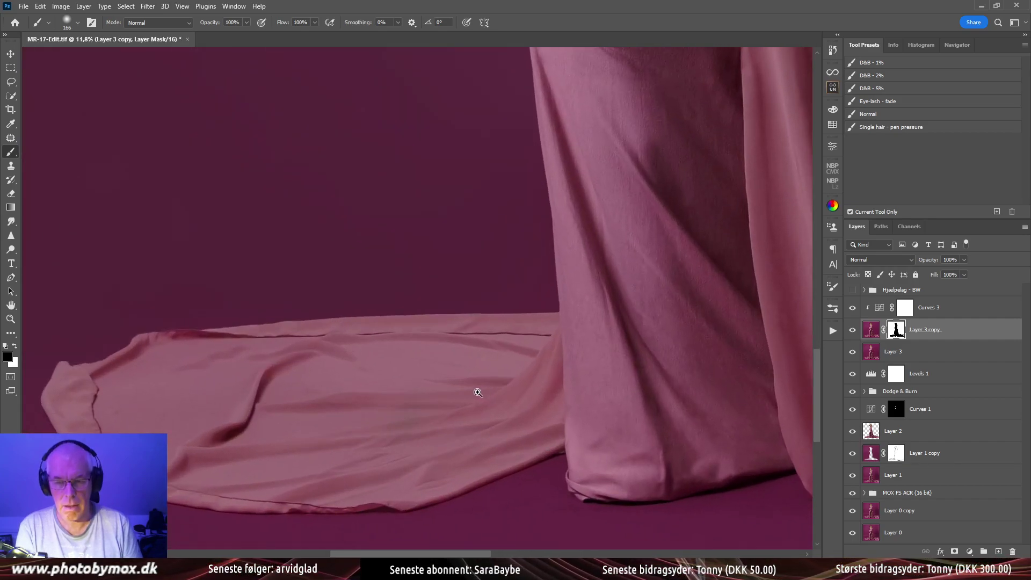
{"action": "key", "text": "bracketleft"}
{"action": "key", "text": "bracketleft"}
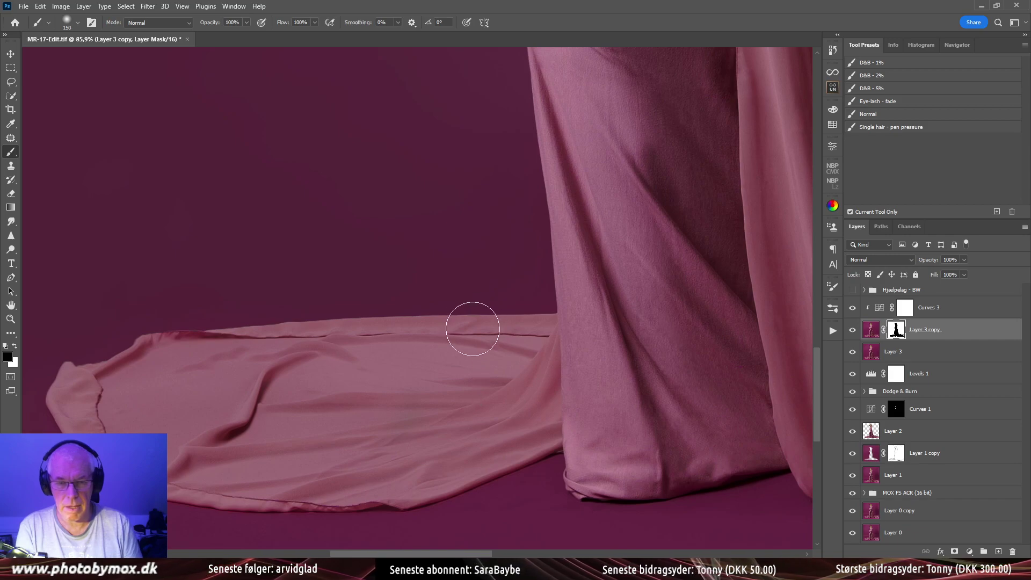
{"action": "scroll", "coordinate": [467, 333], "scroll_direction": "up", "scroll_amount": 3}
{"action": "key", "text": "bracketleft"}
{"action": "key", "text": "bracketleft"}
{"action": "key", "text": "bracketleft"}
{"action": "key", "text": "bracketleft"}
{"action": "key", "text": "bracketleft"}
{"action": "key", "text": "bracketleft"}
{"action": "key", "text": "bracketleft"}
{"action": "key", "text": "bracketleft"}
{"action": "key", "text": "bracketleft"}
{"action": "key", "text": "bracketleft"}
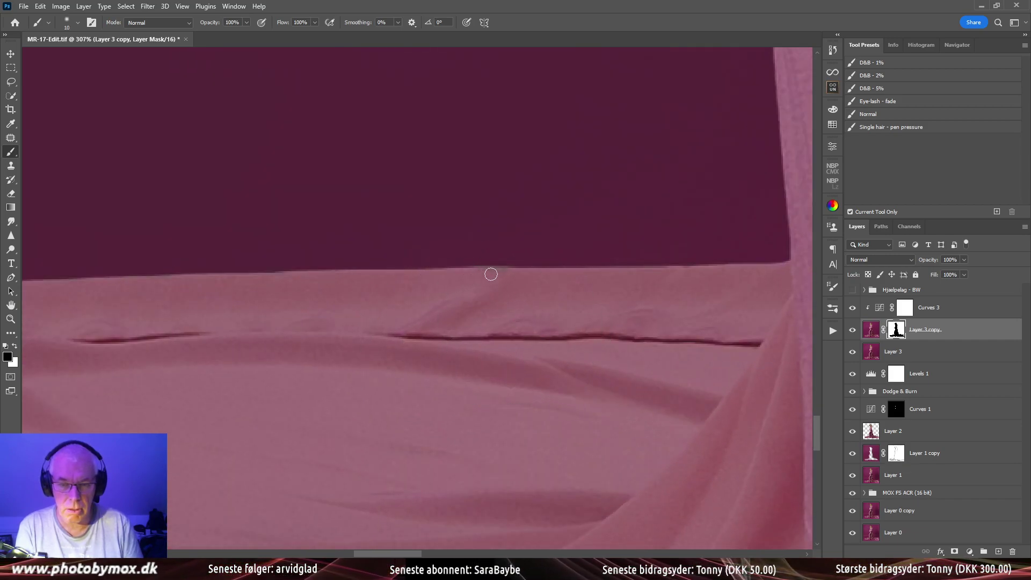
{"action": "left_click_drag", "start_coordinate": [595, 309], "coordinate": [631, 263]}
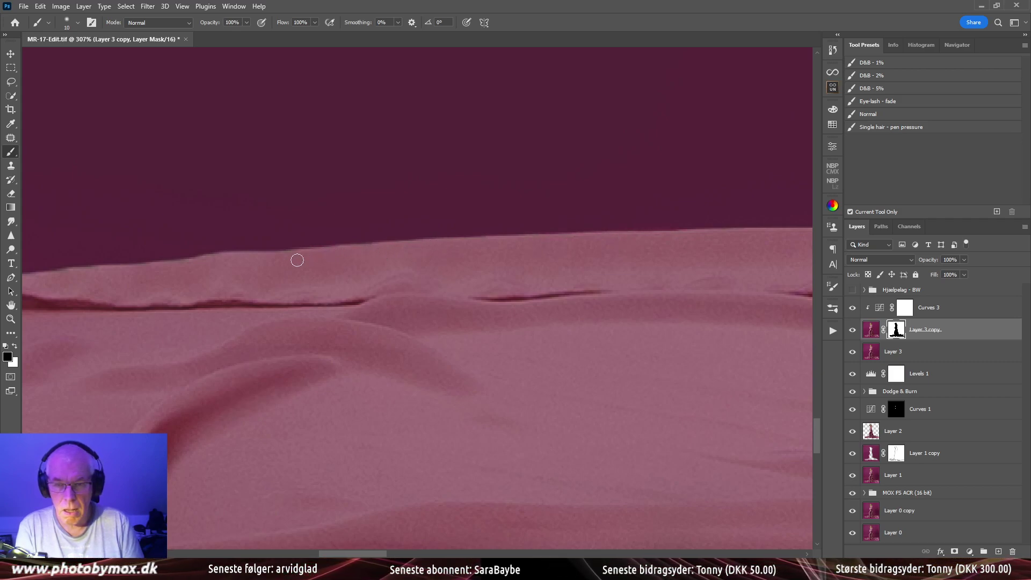
{"action": "left_click_drag", "start_coordinate": [297, 260], "coordinate": [596, 258]}
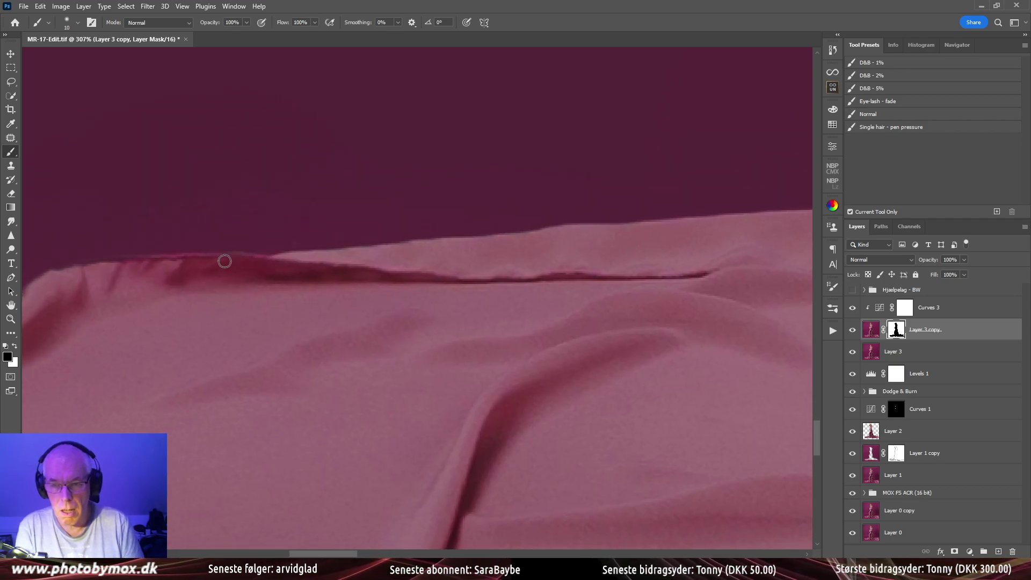
Refine the Layer 3 copy mask along the fabric's outer tip, switching the brush to white for the background side
{"action": "left_click_drag", "start_coordinate": [254, 277], "coordinate": [442, 288]}
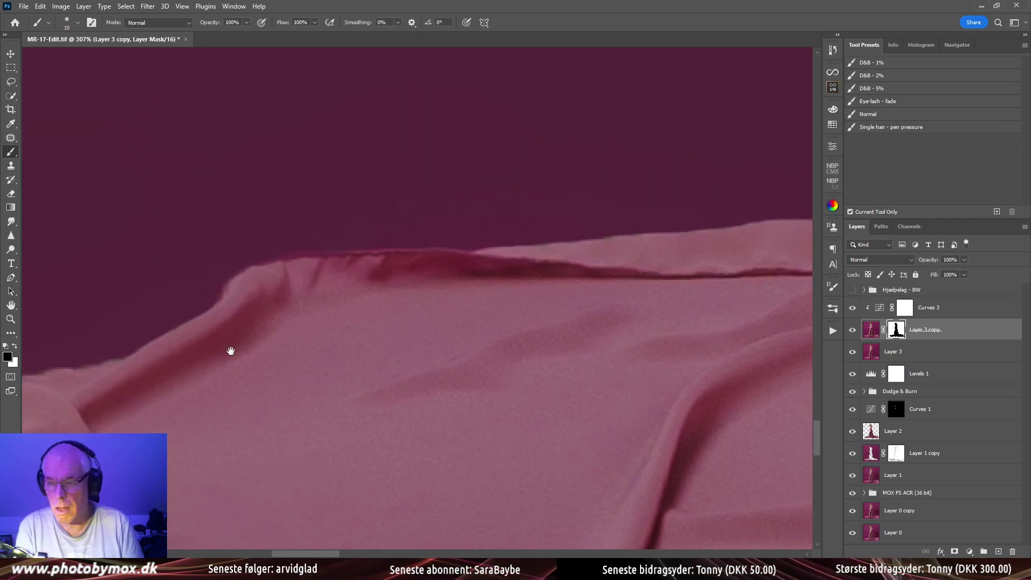
{"action": "left_click_drag", "start_coordinate": [231, 350], "coordinate": [356, 249]}
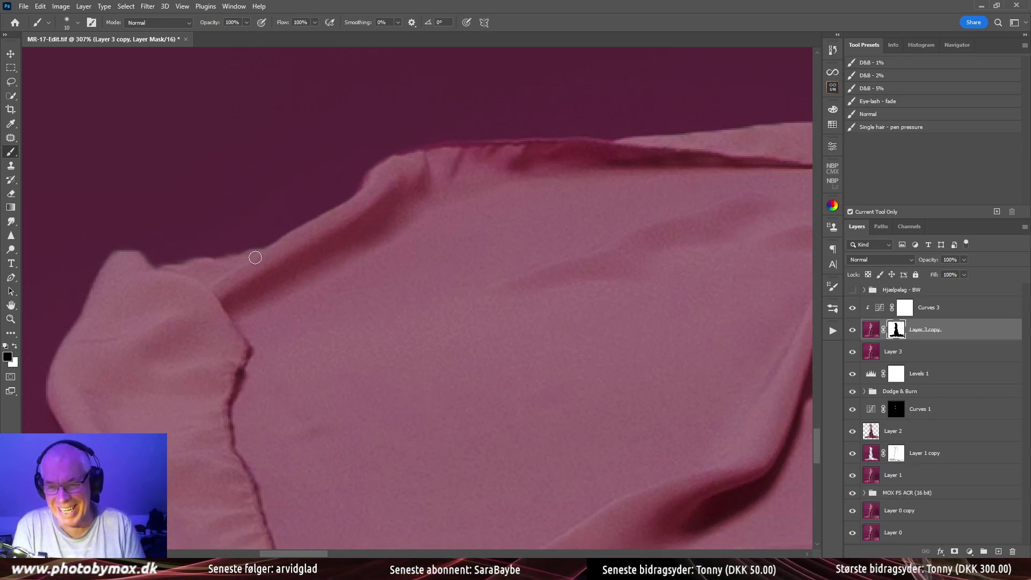
{"action": "key", "text": "x"}
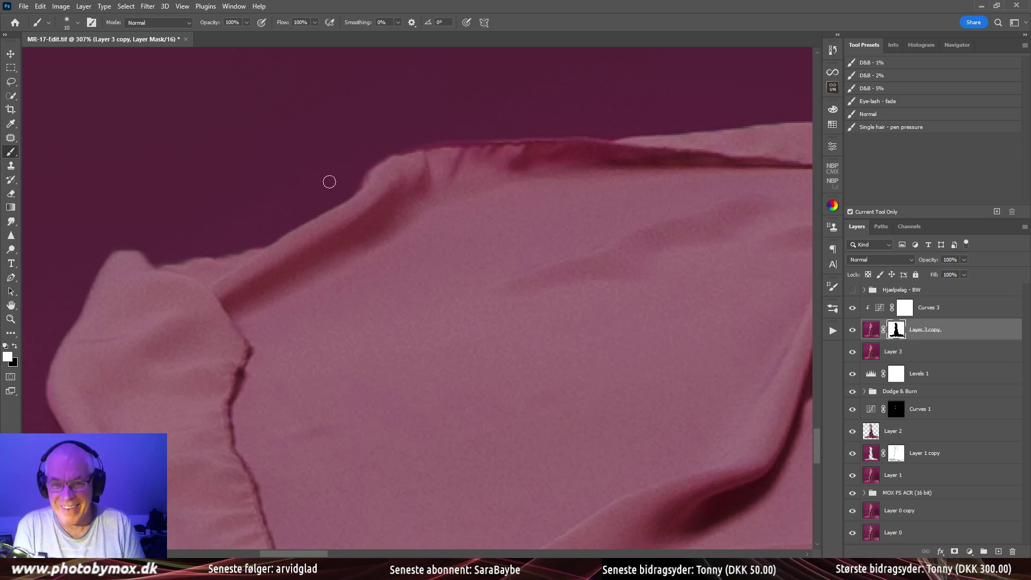
{"action": "left_click_drag", "start_coordinate": [361, 244], "coordinate": [306, 217]}
{"action": "scroll", "coordinate": [352, 290], "scroll_direction": "down", "scroll_amount": 5}
{"action": "left_click_drag", "start_coordinate": [382, 352], "coordinate": [291, 281]}
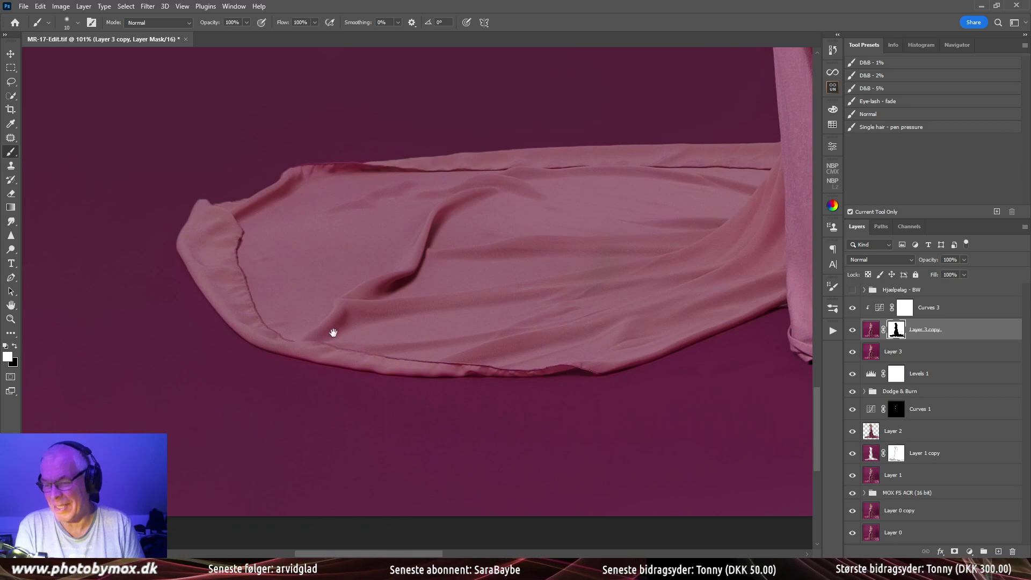
Show the Layer 3 copy mask on its own and paint the grey patches inside the fabric area black
{"action": "left_click", "coordinate": [898, 328], "text": "alt"}
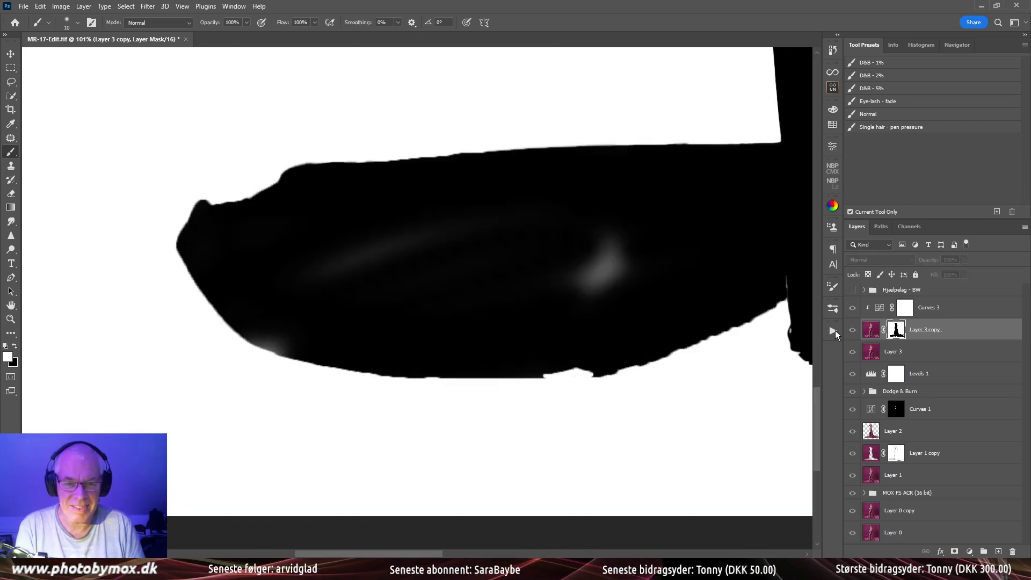
{"action": "mouse_move", "coordinate": [609, 252]}
{"action": "left_mouse_down"}
{"action": "mouse_move", "coordinate": [635, 257]}
{"action": "mouse_move", "coordinate": [652, 230]}
{"action": "mouse_move", "coordinate": [599, 288]}
{"action": "mouse_move", "coordinate": [580, 293]}
{"action": "left_mouse_up"}
{"action": "key", "text": "x"}
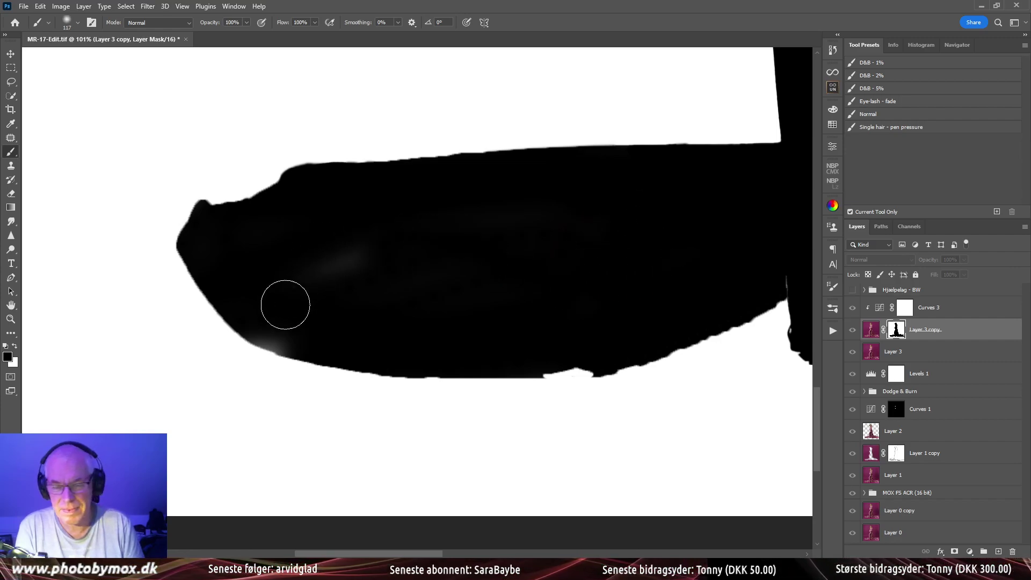
{"action": "left_click_drag", "start_coordinate": [286, 305], "coordinate": [325, 316]}
Paint out the grey smear along the fabric's lower edge in the mask with a smaller black brush
{"action": "key", "text": "bracketleft"}
{"action": "key", "text": "bracketleft"}
{"action": "key", "text": "bracketleft"}
{"action": "key", "text": "bracketleft"}
{"action": "key", "text": "bracketleft"}
{"action": "key", "text": "bracketleft"}
{"action": "key", "text": "bracketleft"}
{"action": "key", "text": "bracketleft"}
{"action": "key", "text": "bracketleft"}
{"action": "key", "text": "bracketleft"}
{"action": "key", "text": "bracketleft"}
{"action": "mouse_move", "coordinate": [242, 371]}
{"action": "left_mouse_down"}
{"action": "mouse_move", "coordinate": [255, 399]}
{"action": "mouse_move", "coordinate": [343, 436]}
{"action": "mouse_move", "coordinate": [323, 407]}
{"action": "mouse_move", "coordinate": [250, 376]}
{"action": "mouse_move", "coordinate": [308, 418]}
{"action": "left_mouse_up"}
{"action": "left_click_drag", "start_coordinate": [402, 406], "coordinate": [379, 395]}
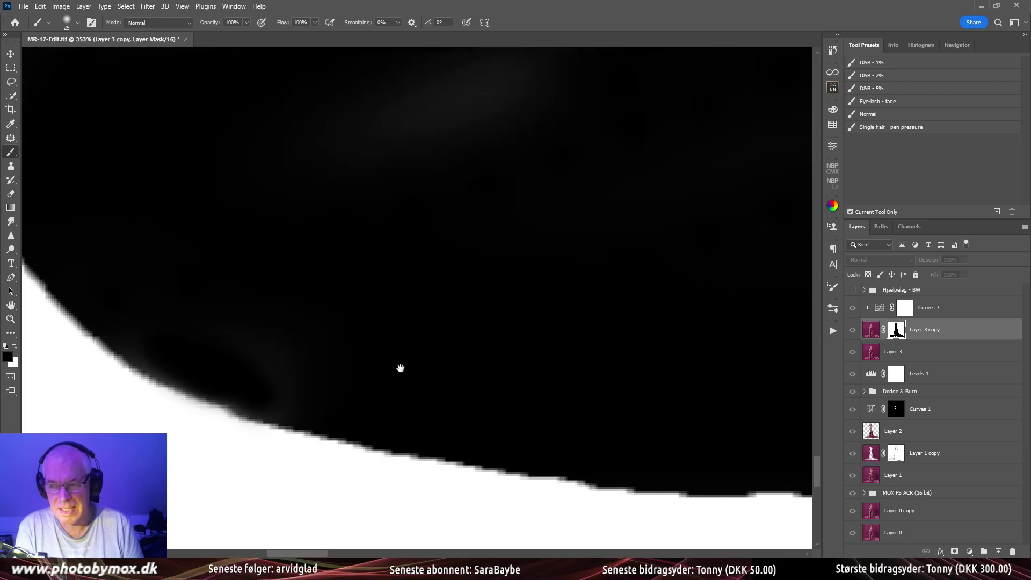
{"action": "left_click_drag", "start_coordinate": [422, 370], "coordinate": [376, 370]}
{"action": "left_click_drag", "start_coordinate": [505, 385], "coordinate": [349, 393]}
{"action": "scroll", "coordinate": [617, 333], "scroll_direction": "up", "scroll_amount": 4}
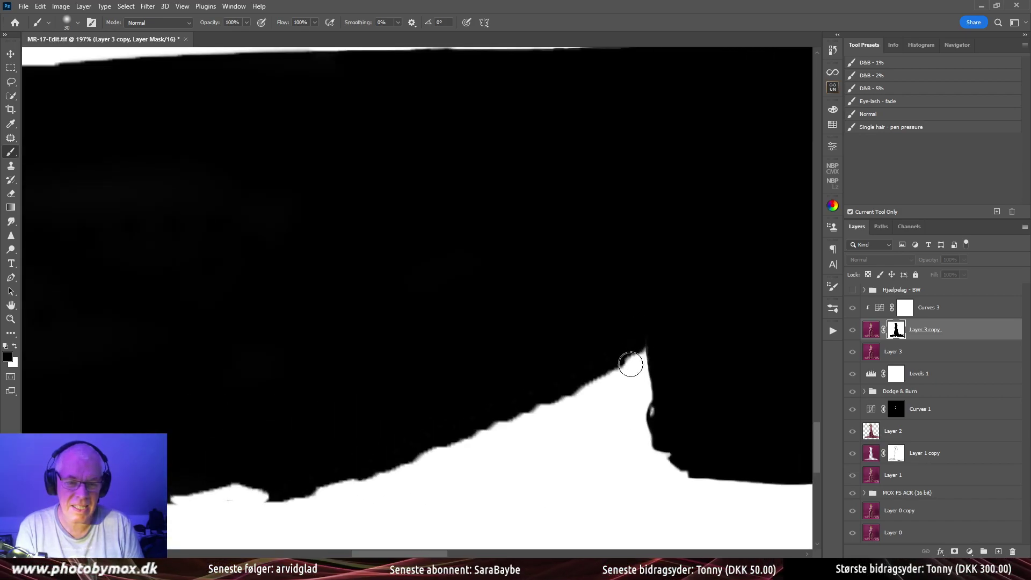
Fill the notch beside the trouser hem in the mask with a size 10 black brush, and return to the colour image
{"action": "key", "text": "bracketleft"}
{"action": "key", "text": "bracketleft"}
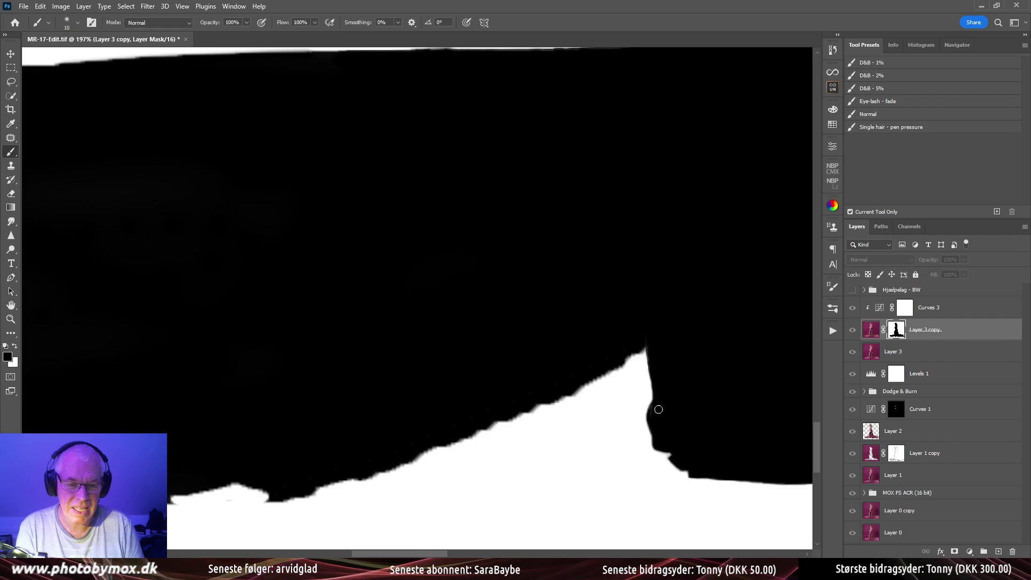
{"action": "left_click_drag", "start_coordinate": [681, 418], "coordinate": [520, 375]}
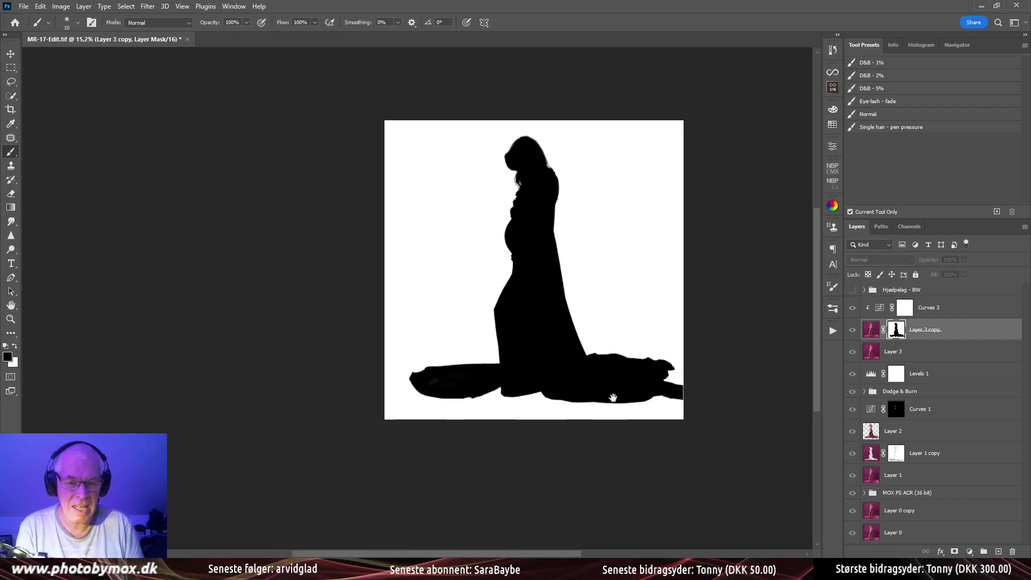
{"action": "left_click_drag", "start_coordinate": [564, 171], "coordinate": [623, 175]}
{"action": "left_click_drag", "start_coordinate": [539, 289], "coordinate": [488, 285]}
{"action": "left_click", "coordinate": [872, 331]}
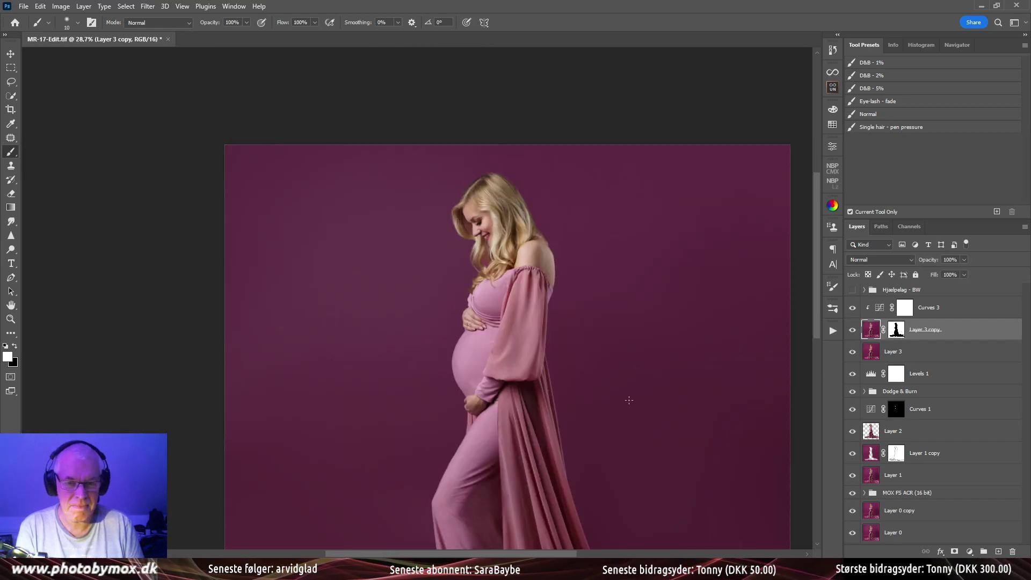
Examine the woman's belly, sleeve, hair and face close up and in the full view against the regraded background
{"action": "scroll", "coordinate": [607, 406], "scroll_direction": "down", "scroll_amount": 2}
{"action": "left_click_drag", "start_coordinate": [566, 362], "coordinate": [566, 318]}
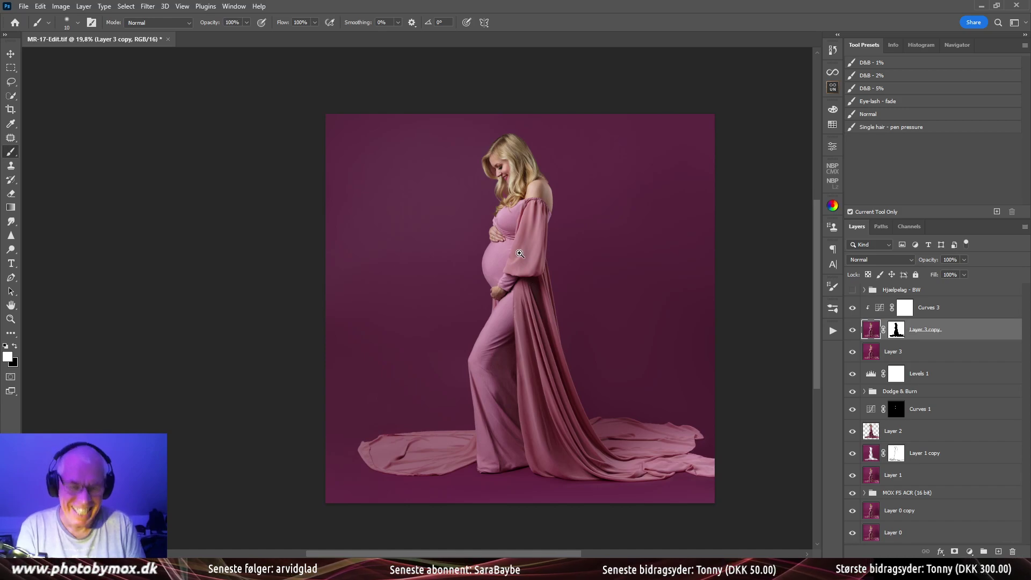
{"action": "scroll", "coordinate": [535, 267], "scroll_direction": "up", "scroll_amount": 1}
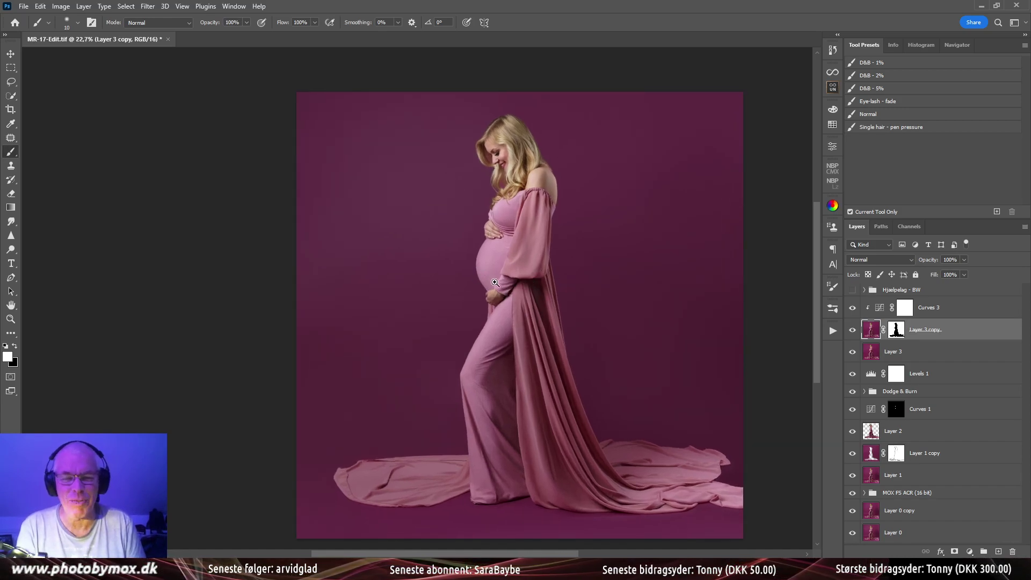
{"action": "scroll", "coordinate": [494, 276], "scroll_direction": "up", "scroll_amount": 3}
{"action": "scroll", "coordinate": [537, 216], "scroll_direction": "down", "scroll_amount": 1}
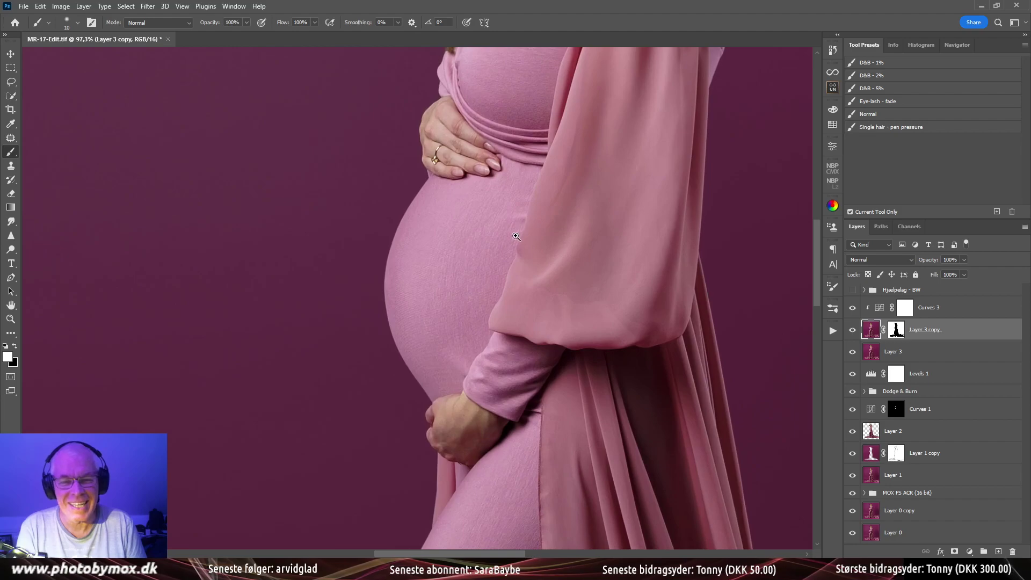
{"action": "scroll", "coordinate": [515, 244], "scroll_direction": "down", "scroll_amount": 2}
{"action": "left_click_drag", "start_coordinate": [521, 302], "coordinate": [501, 272]}
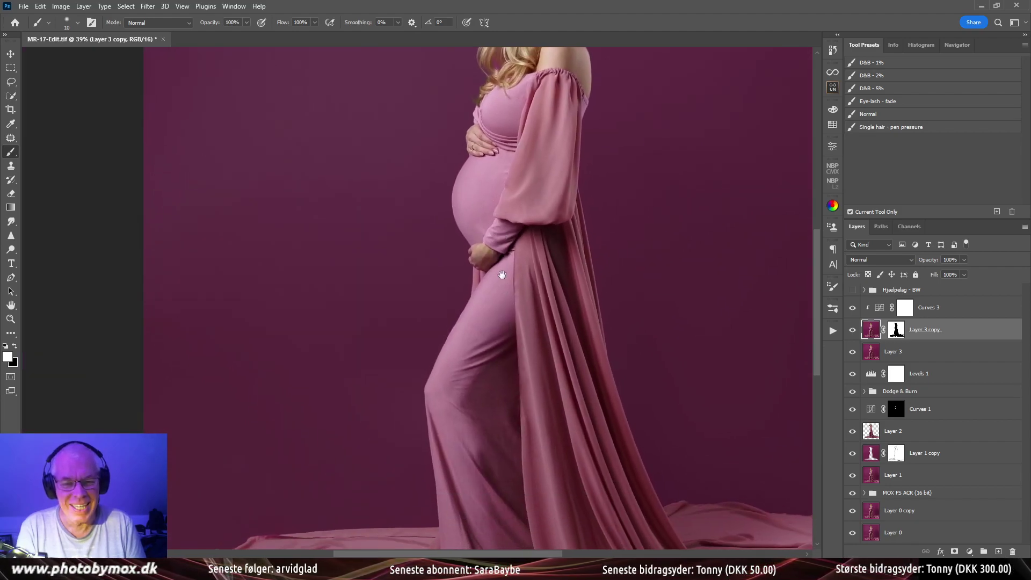
{"action": "scroll", "coordinate": [502, 272], "scroll_direction": "down", "scroll_amount": 2}
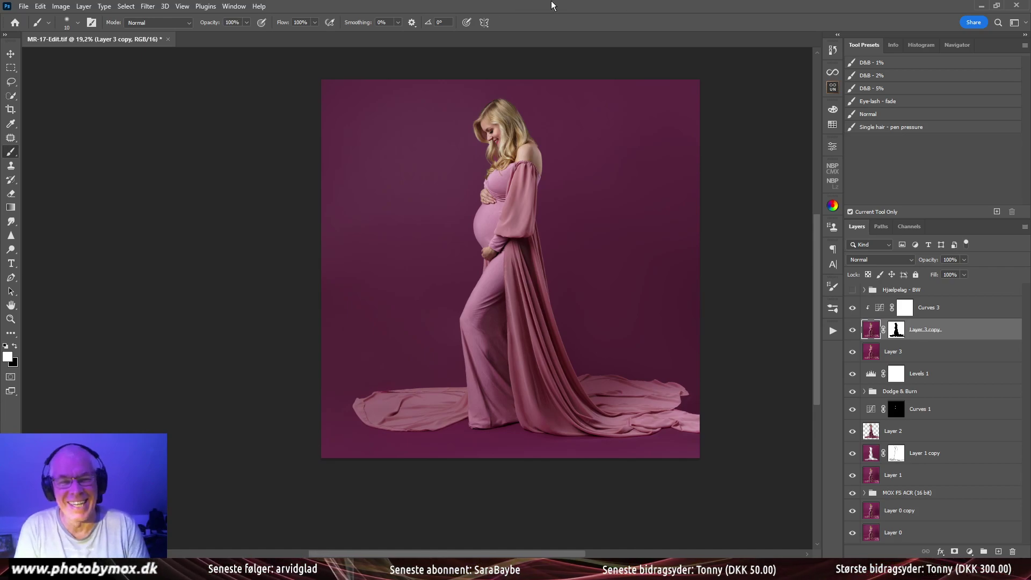
{"action": "left_click_drag", "start_coordinate": [496, 116], "coordinate": [557, 219]}
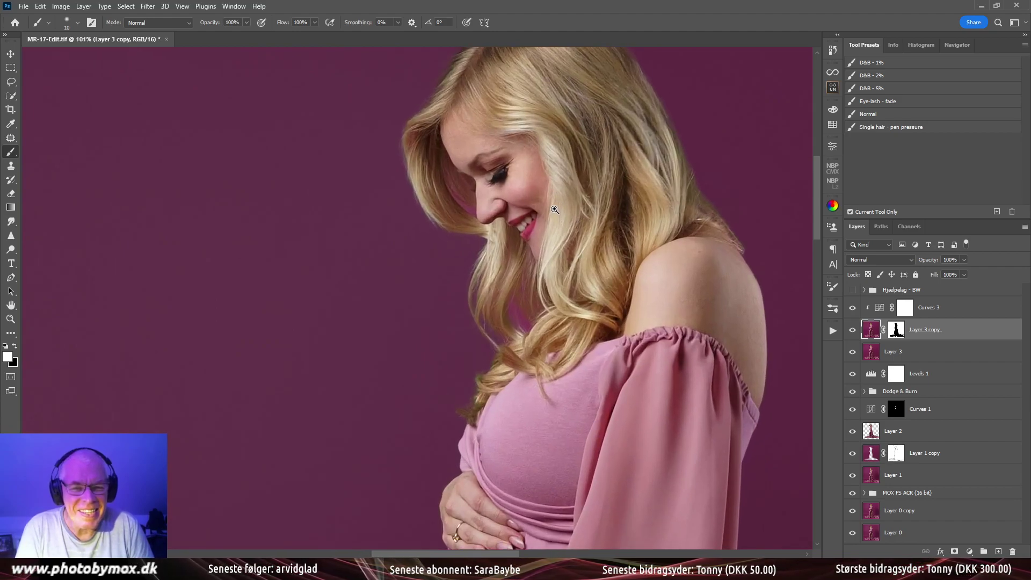
{"action": "mouse_move", "coordinate": [544, 252]}
{"action": "left_mouse_down"}
{"action": "mouse_move", "coordinate": [527, 276]}
{"action": "mouse_move", "coordinate": [502, 205]}
{"action": "mouse_move", "coordinate": [479, 258]}
{"action": "mouse_move", "coordinate": [534, 265]}
{"action": "mouse_move", "coordinate": [527, 240]}
{"action": "left_mouse_up"}
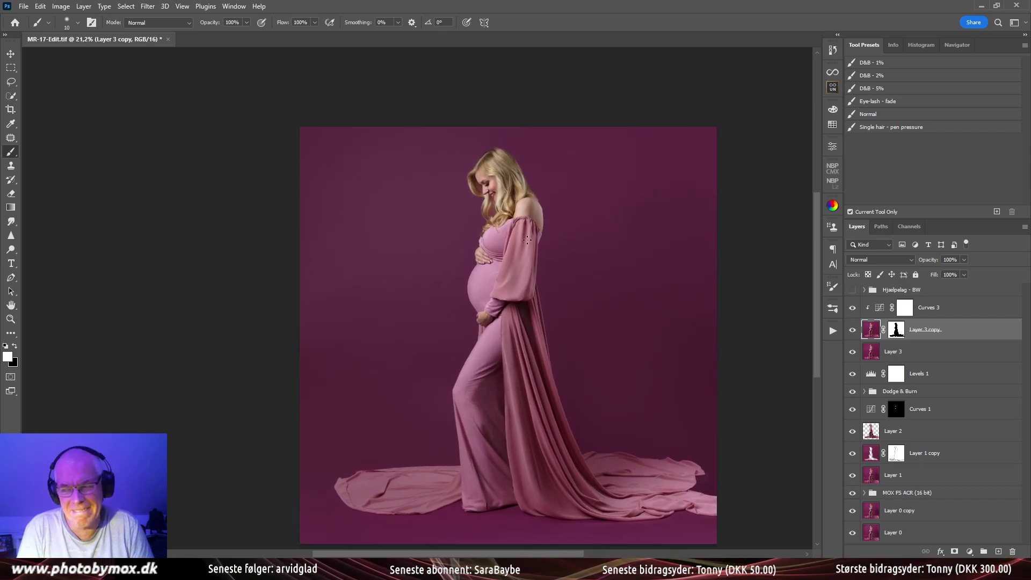
Add a Curves adjustment above Curves 3, raise its midpoint slightly to brighten the image, and compare it off and on
{"action": "left_click", "coordinate": [929, 315]}
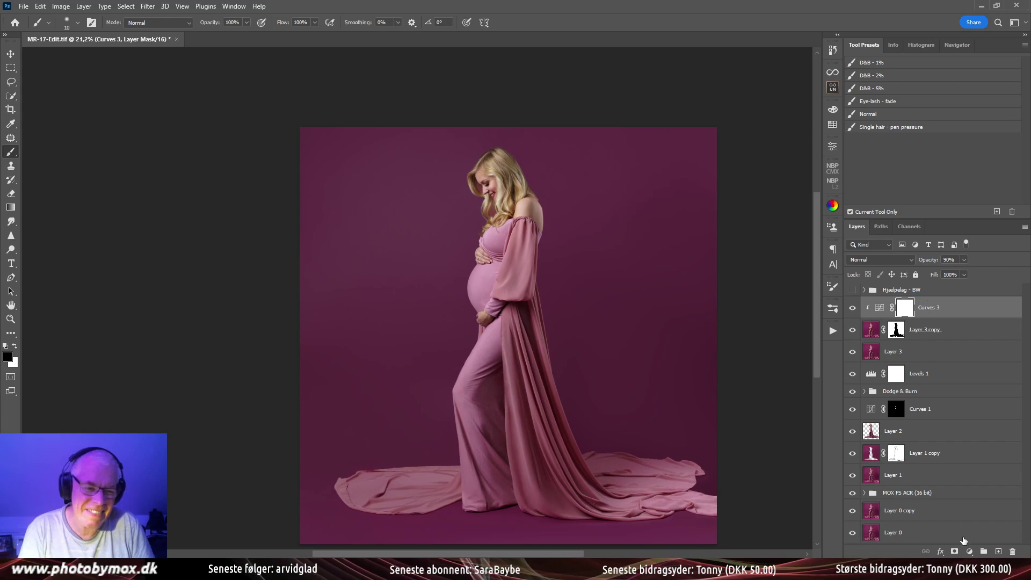
{"action": "left_click", "coordinate": [970, 551]}
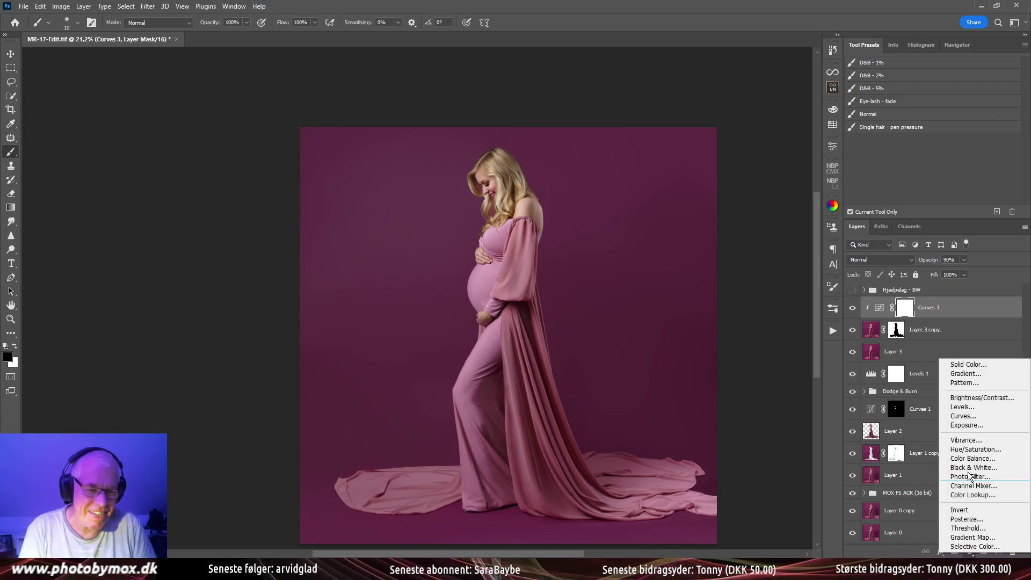
{"action": "left_click", "coordinate": [964, 415]}
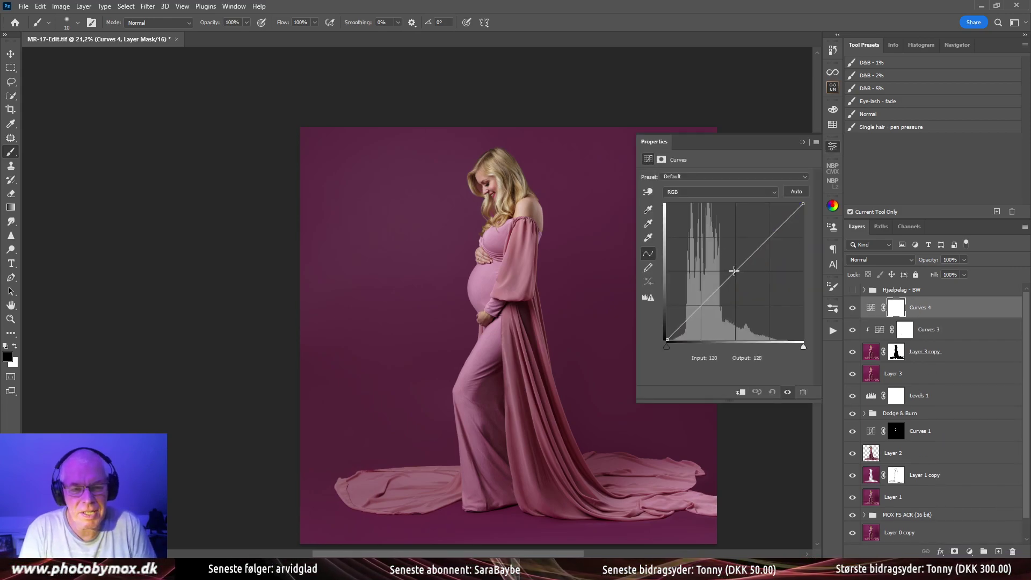
{"action": "left_click_drag", "start_coordinate": [734, 271], "coordinate": [735, 264]}
{"action": "left_click", "coordinate": [834, 151]}
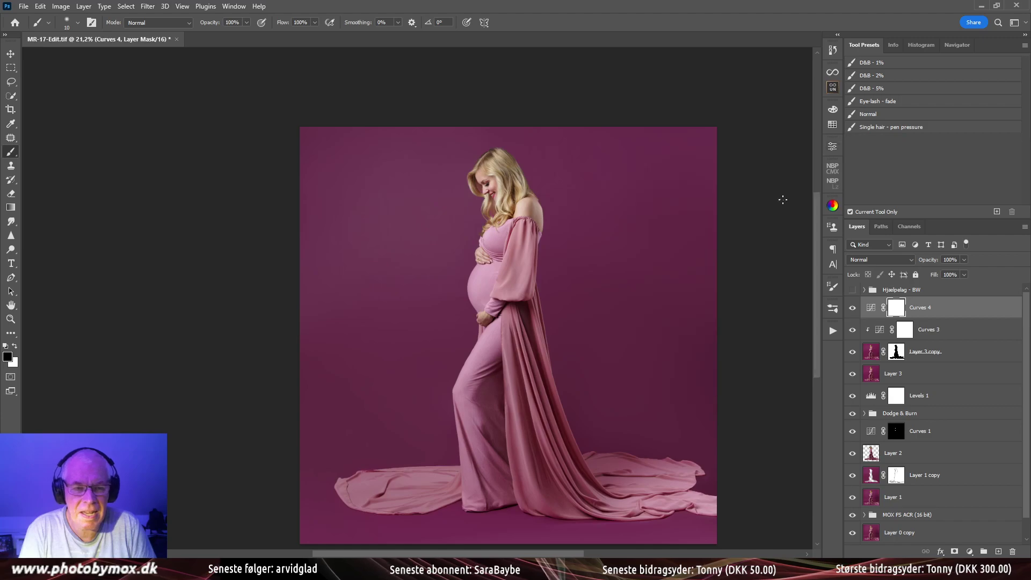
{"action": "mouse_move", "coordinate": [651, 350]}
{"action": "left_mouse_down"}
{"action": "mouse_move", "coordinate": [618, 361]}
{"action": "mouse_move", "coordinate": [636, 336]}
{"action": "left_mouse_up"}
{"action": "scroll", "coordinate": [637, 336], "scroll_direction": "up", "scroll_amount": 2}
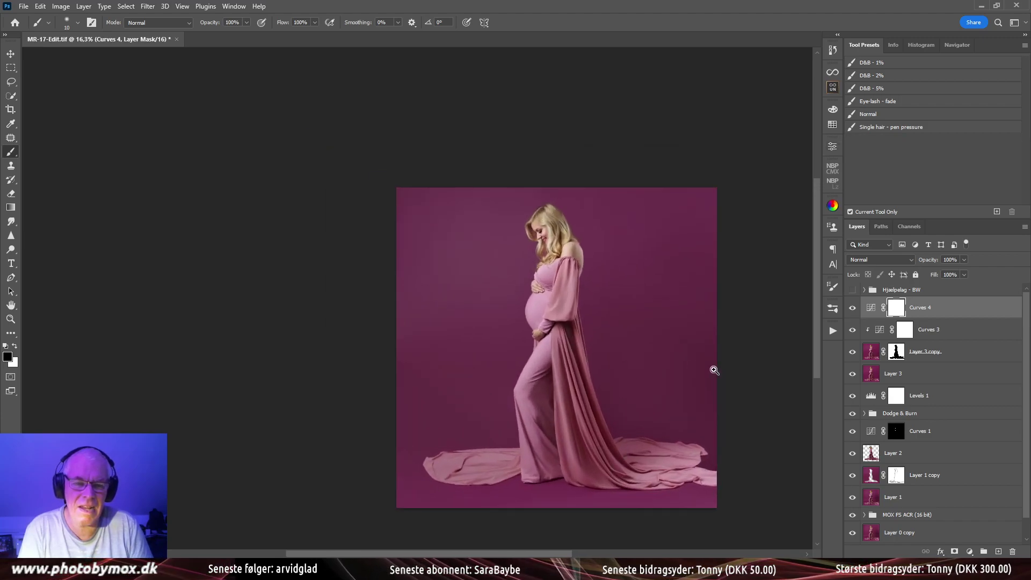
{"action": "left_click", "coordinate": [853, 307]}
{"action": "left_click", "coordinate": [852, 308]}
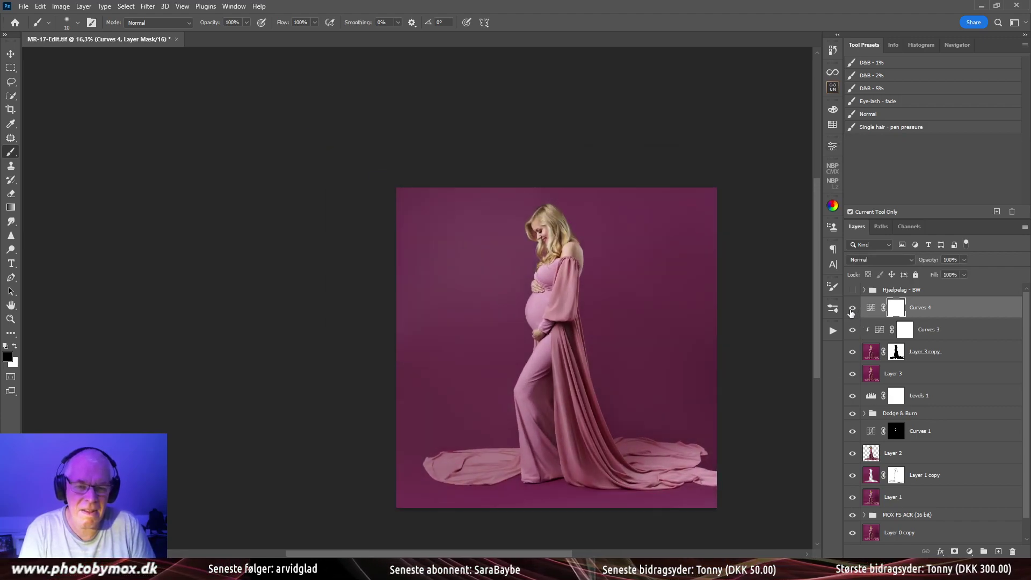
Set the opacity of the Curves 3 adjustment to 100% and check the full image
{"action": "left_click", "coordinate": [931, 331]}
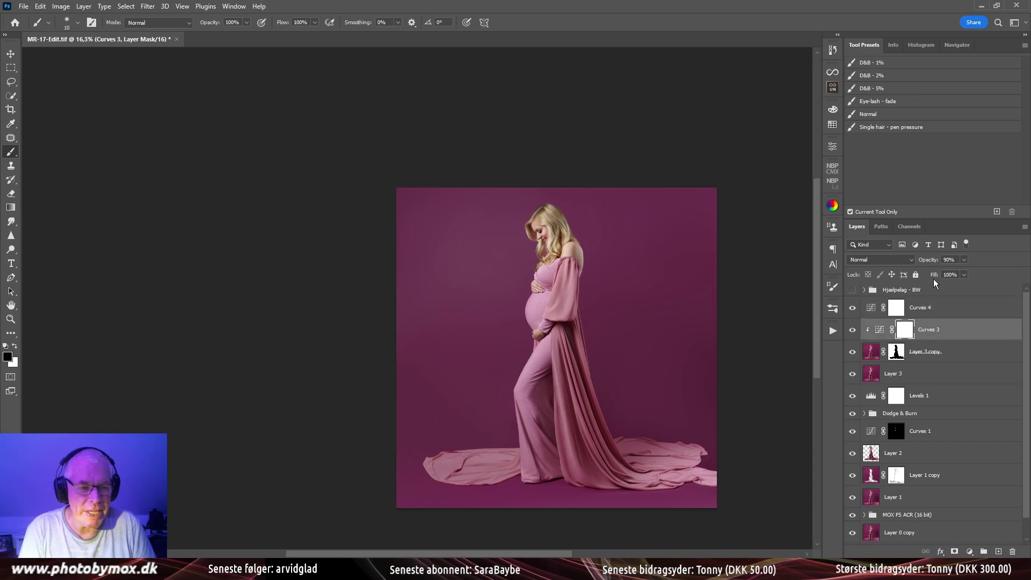
{"action": "left_click_drag", "start_coordinate": [930, 261], "coordinate": [934, 260]}
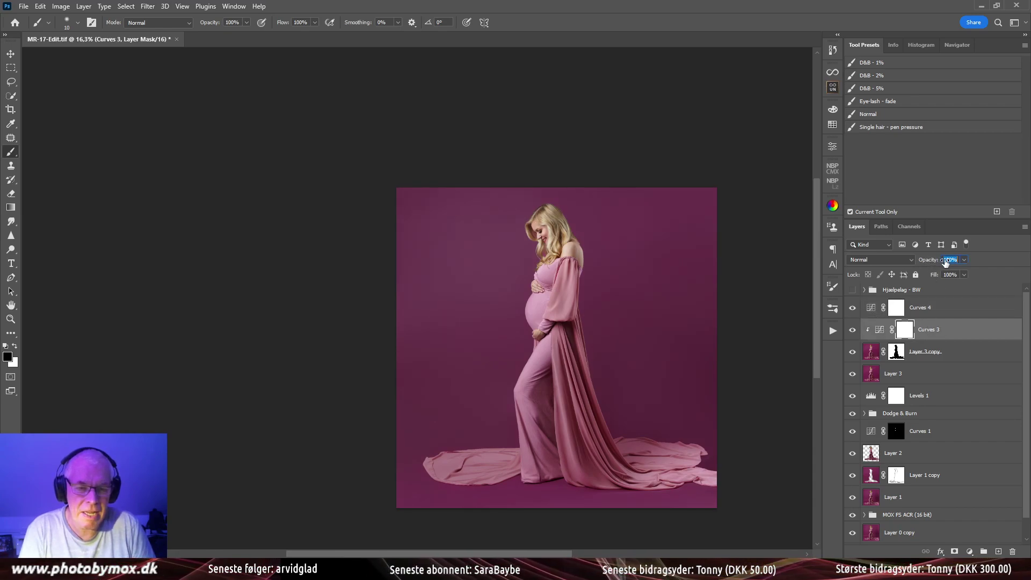
{"action": "left_click_drag", "start_coordinate": [615, 391], "coordinate": [605, 410]}
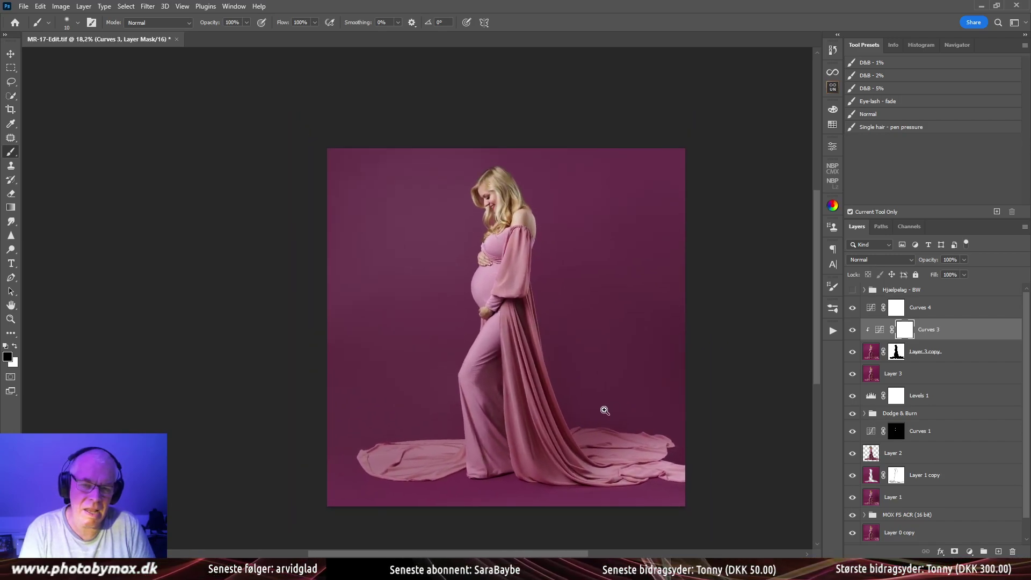
{"action": "left_click_drag", "start_coordinate": [624, 328], "coordinate": [627, 333]}
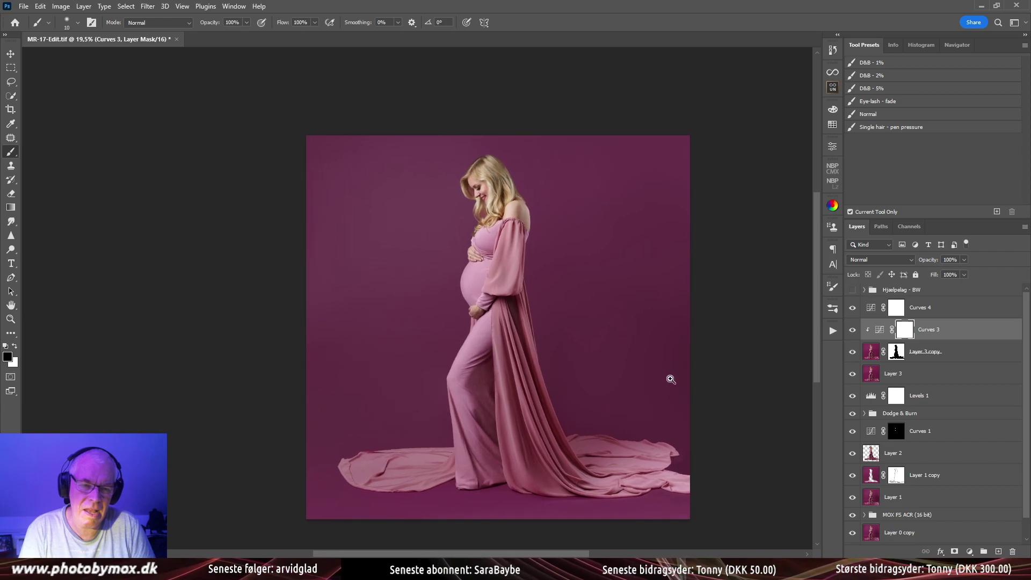
Compare the full edit with Layer 3 copy hidden and with Layer 3 shown alone, and view the whole portrait smaller
{"action": "left_click", "coordinate": [935, 309]}
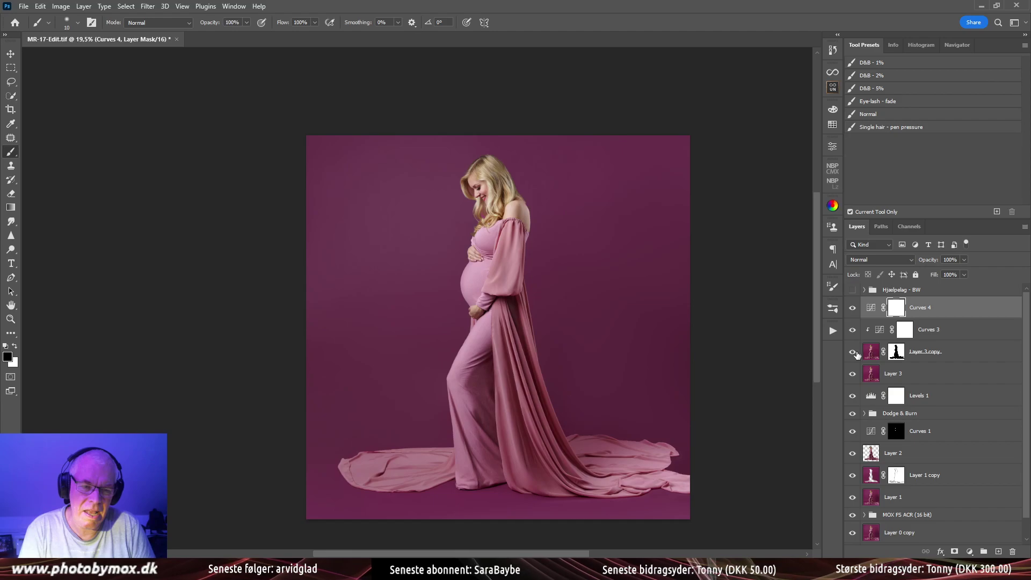
{"action": "left_click", "coordinate": [853, 352], "text": "alt"}
{"action": "left_click", "coordinate": [854, 352], "text": "alt"}
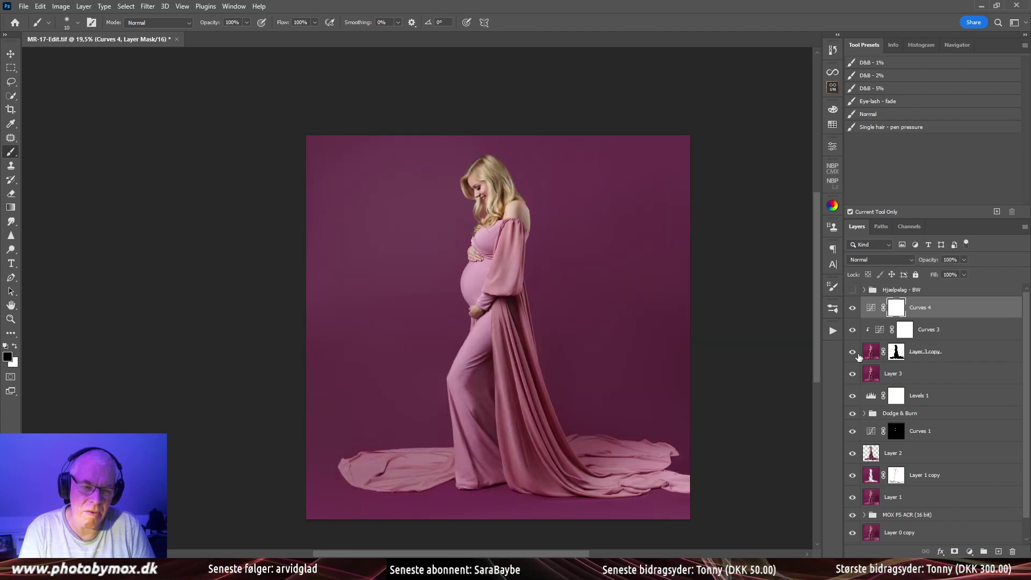
{"action": "left_click", "coordinate": [853, 376], "text": "alt"}
{"action": "left_click", "coordinate": [852, 374], "text": "alt"}
{"action": "left_click", "coordinate": [853, 374], "text": "alt"}
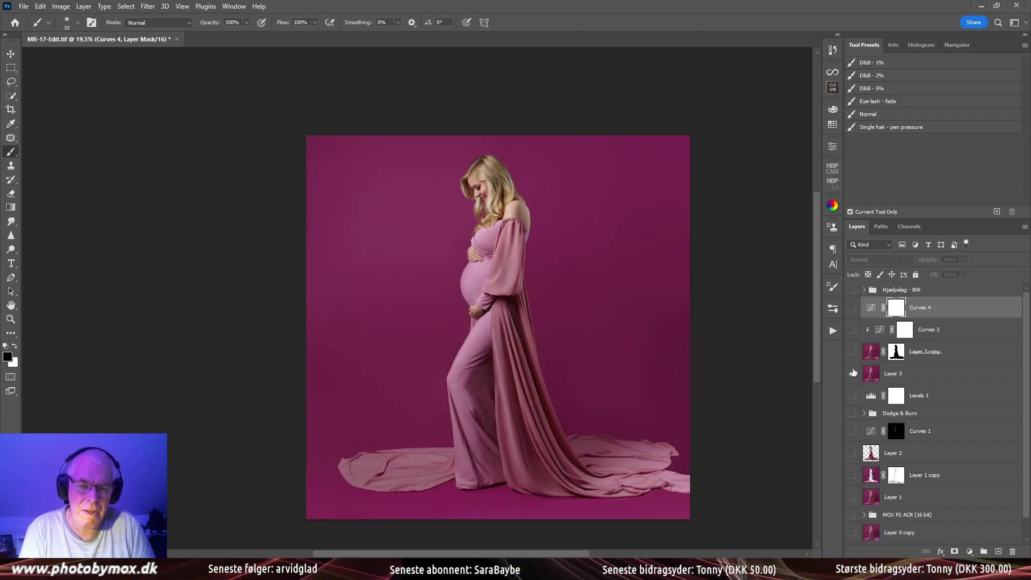
{"action": "left_click", "coordinate": [853, 373], "text": "alt"}
{"action": "left_click", "coordinate": [853, 371], "text": "alt"}
{"action": "left_click", "coordinate": [852, 374], "text": "alt"}
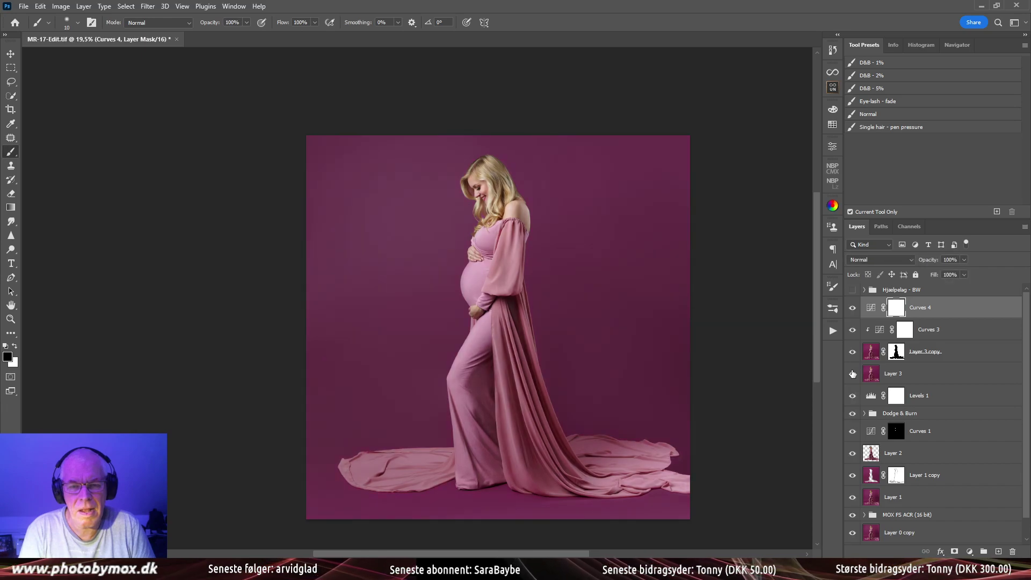
{"action": "left_click_drag", "start_coordinate": [649, 407], "coordinate": [549, 372]}
{"action": "mouse_move", "coordinate": [596, 315]}
{"action": "left_mouse_down"}
{"action": "mouse_move", "coordinate": [608, 313]}
{"action": "mouse_move", "coordinate": [605, 328]}
{"action": "left_mouse_up"}
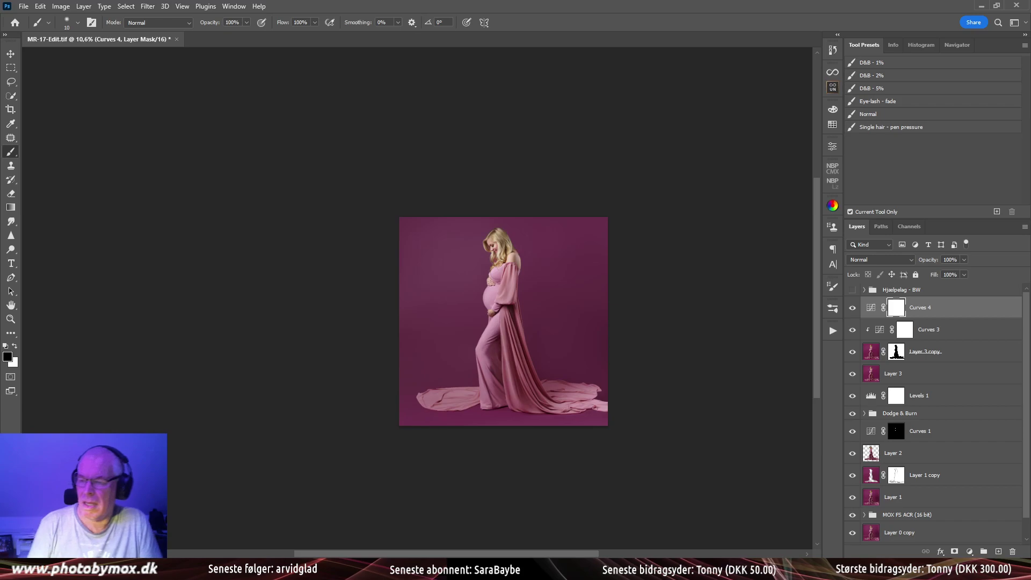
{"action": "mouse_move", "coordinate": [655, 570]}
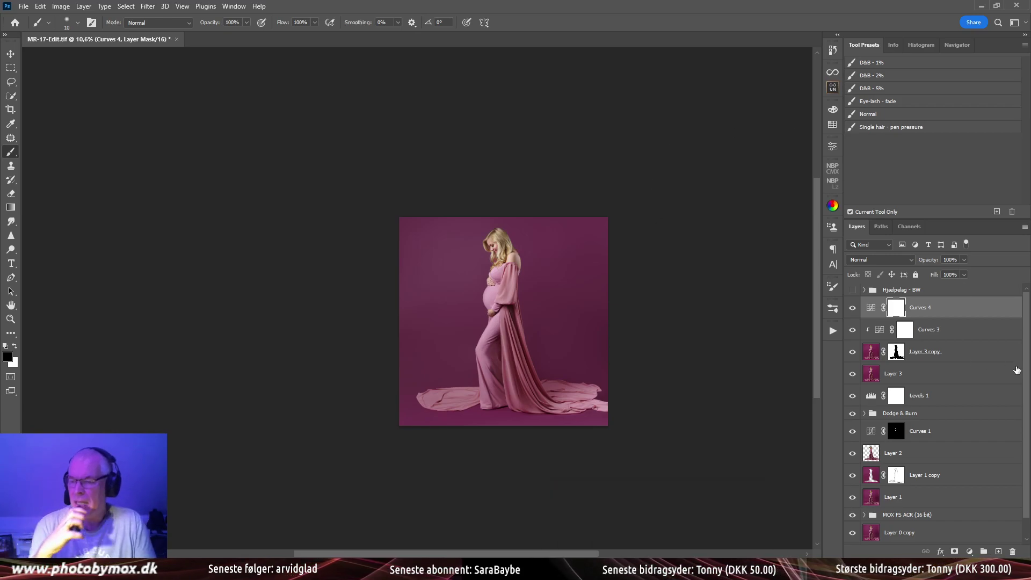
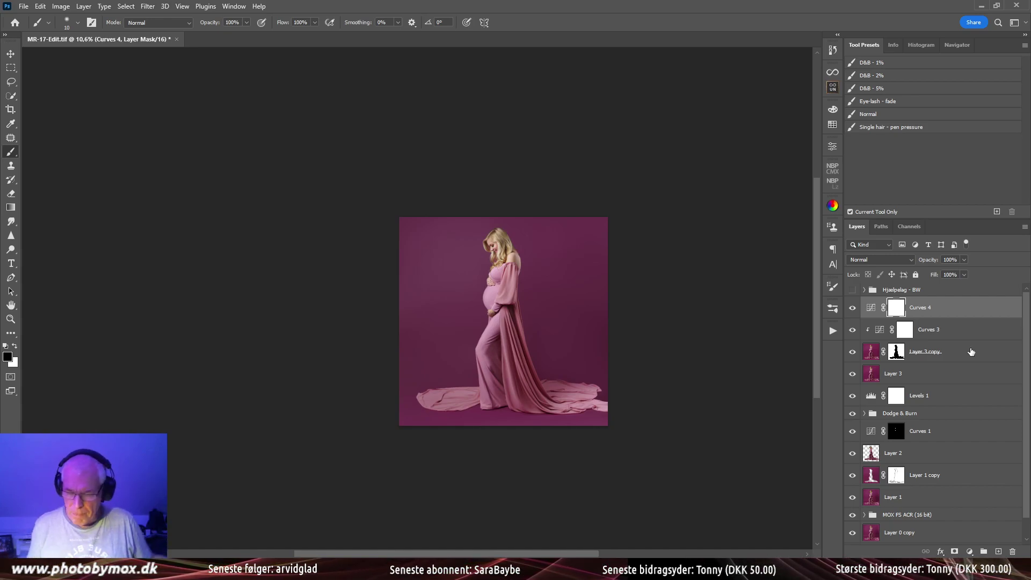
Check the image dimensions without resizing and save the layered document
{"action": "key", "text": "ctrl+alt+i"}
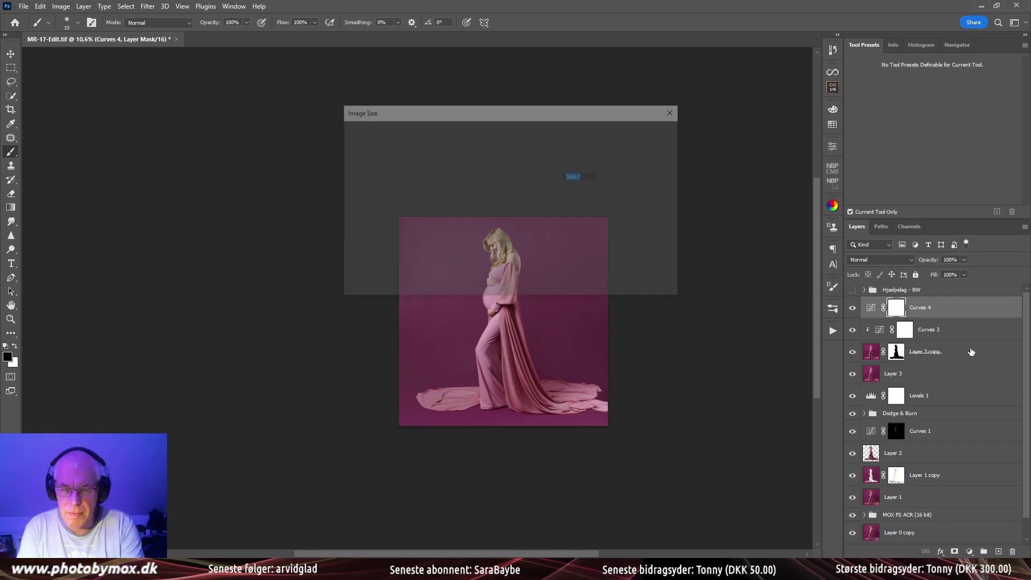
{"action": "key", "text": "Escape"}
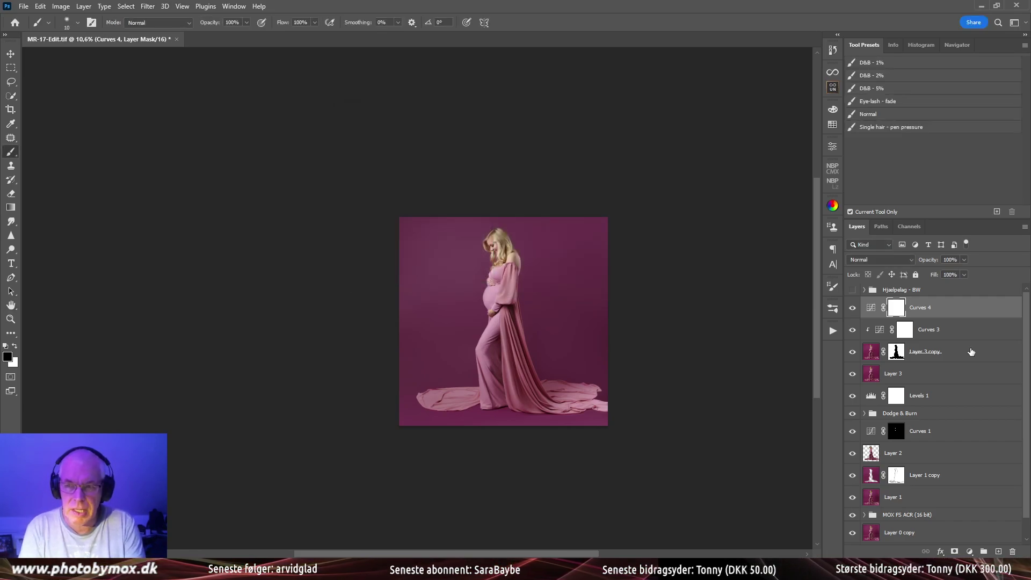
{"action": "key", "text": "ctrl+s"}
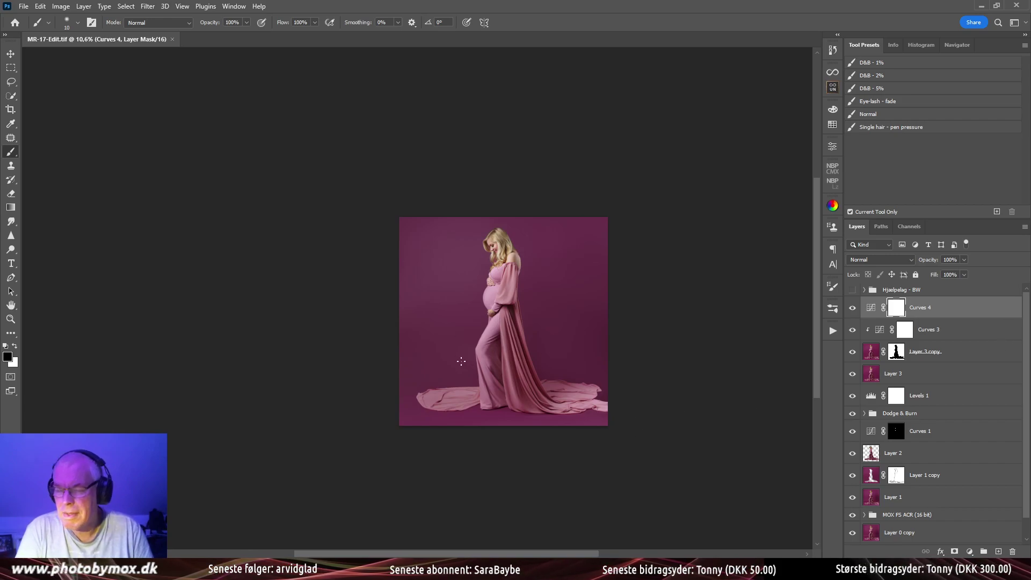
Examine the portrait up close and as a whole, comparing it with and without the Curves 4 adjustment
{"action": "left_click_drag", "start_coordinate": [536, 346], "coordinate": [612, 369]}
{"action": "left_click_drag", "start_coordinate": [425, 236], "coordinate": [458, 248]}
{"action": "left_click", "coordinate": [459, 248]}
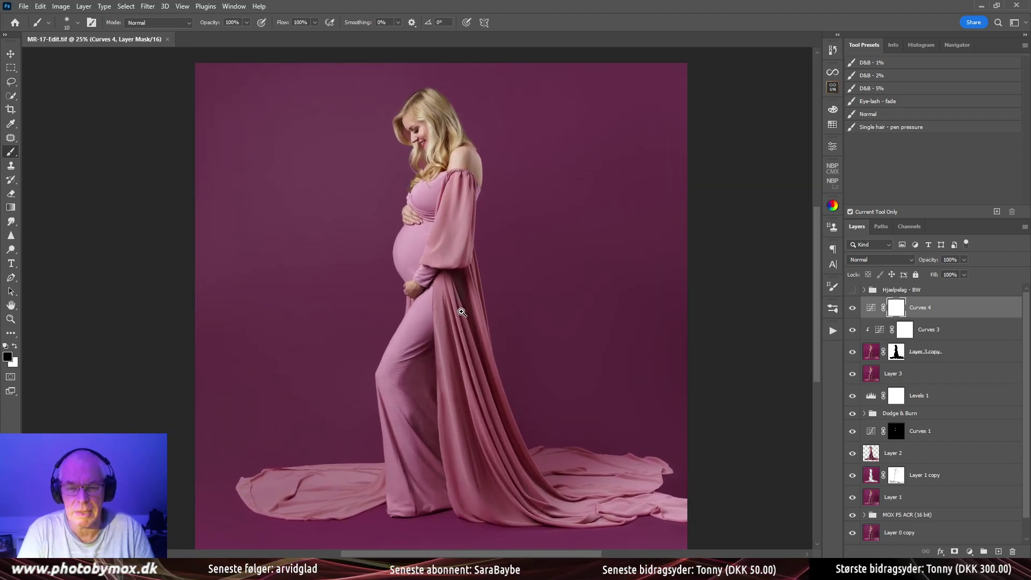
{"action": "left_click_drag", "start_coordinate": [443, 323], "coordinate": [428, 364]}
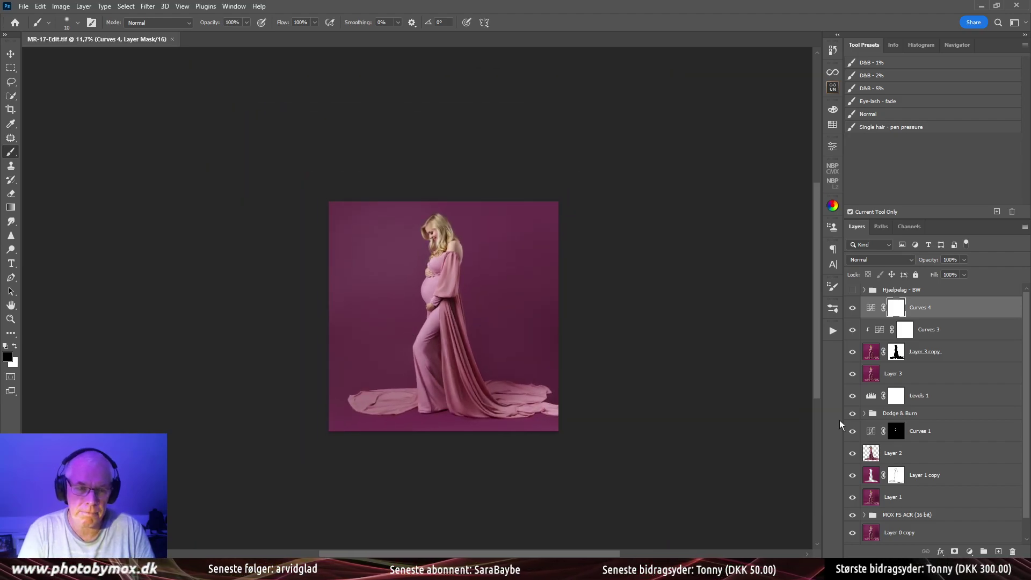
{"action": "scroll", "coordinate": [881, 458], "scroll_direction": "down", "scroll_amount": 1}
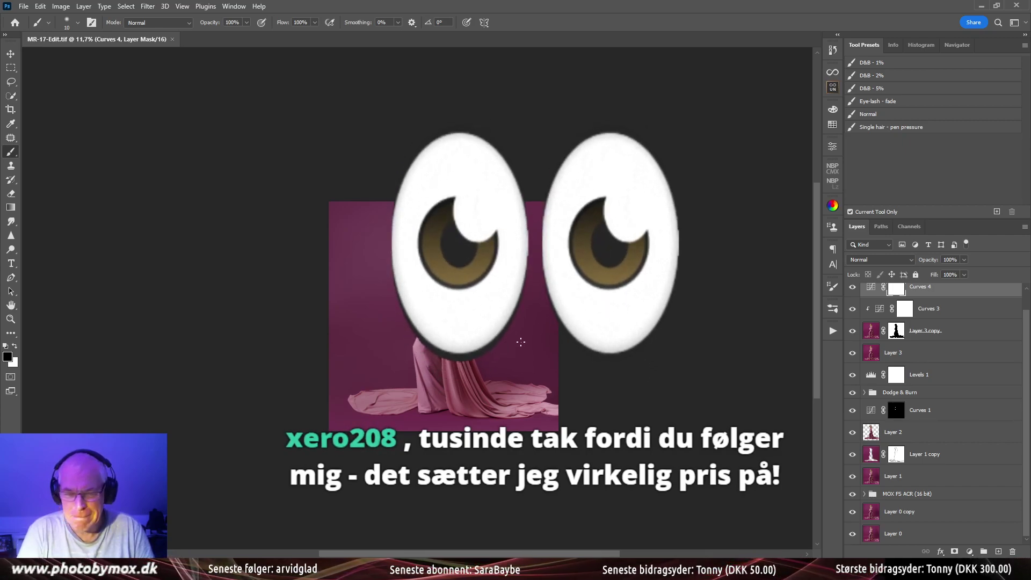
{"action": "scroll", "coordinate": [935, 323], "scroll_direction": "up", "scroll_amount": 1}
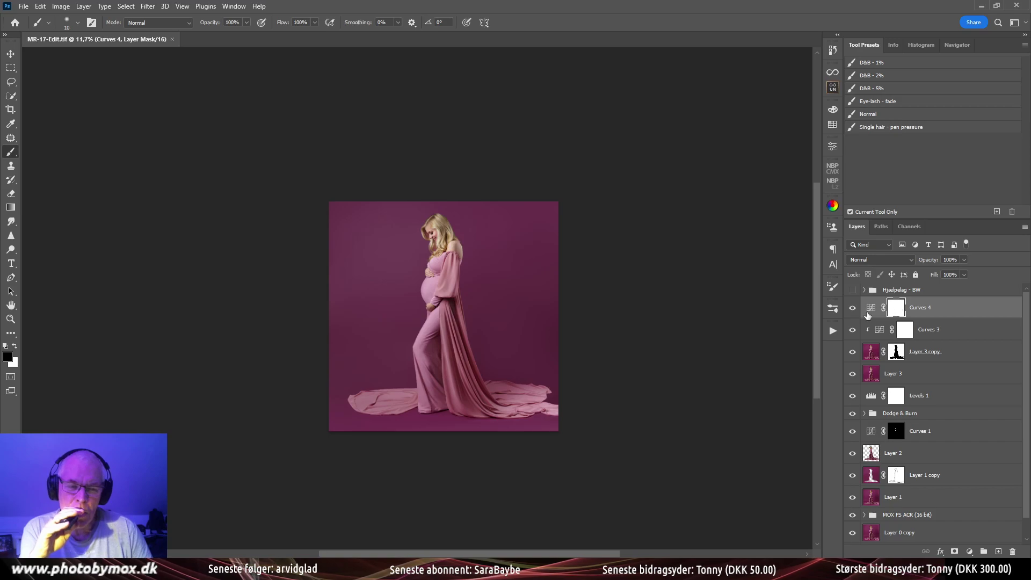
{"action": "left_click", "coordinate": [853, 309]}
{"action": "left_click", "coordinate": [853, 308]}
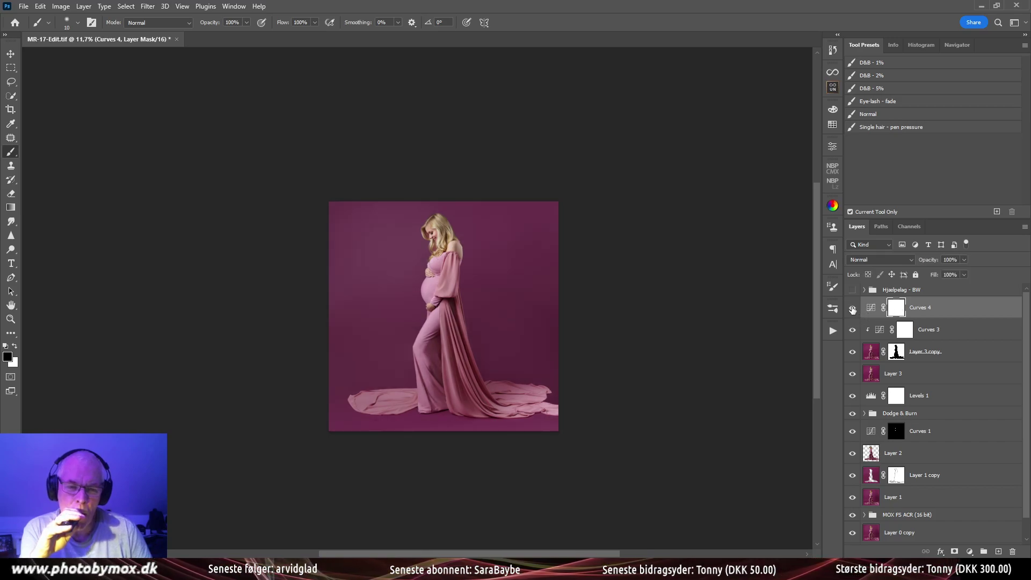
{"action": "left_click", "coordinate": [852, 310]}
{"action": "left_click", "coordinate": [852, 310]}
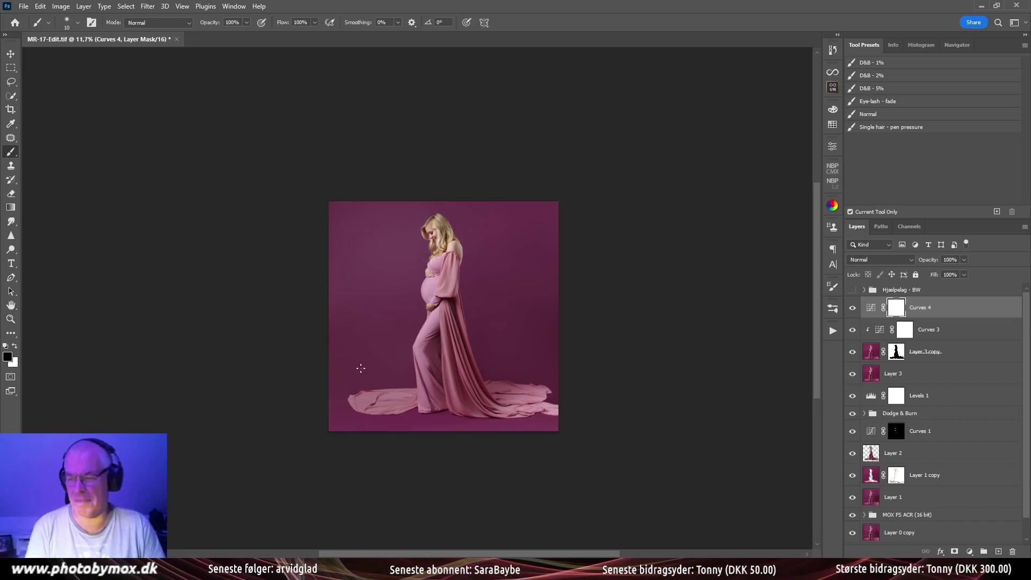
{"action": "scroll", "coordinate": [455, 300], "scroll_direction": "up", "scroll_amount": 4}
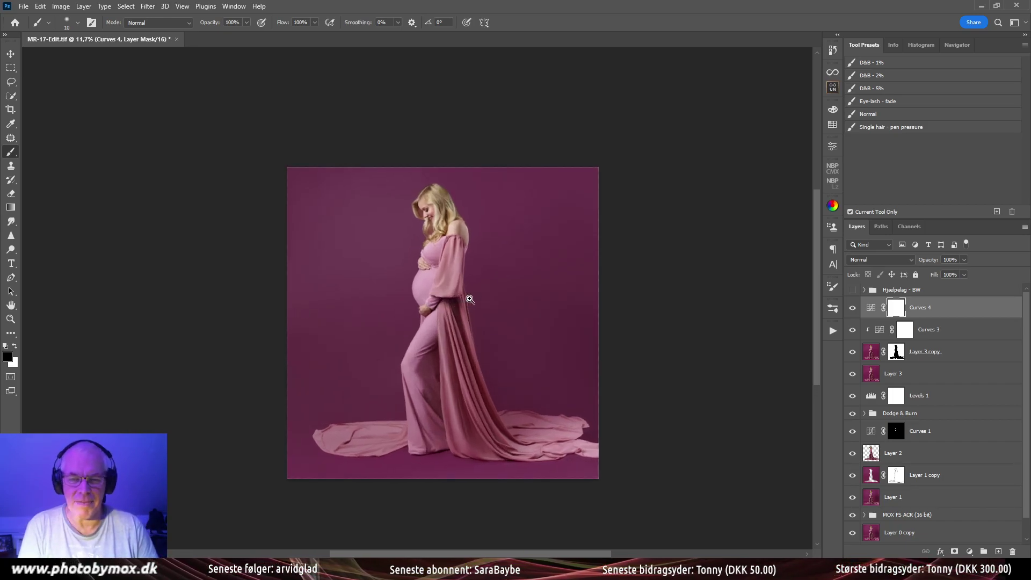
{"action": "scroll", "coordinate": [457, 299], "scroll_direction": "up", "scroll_amount": 1}
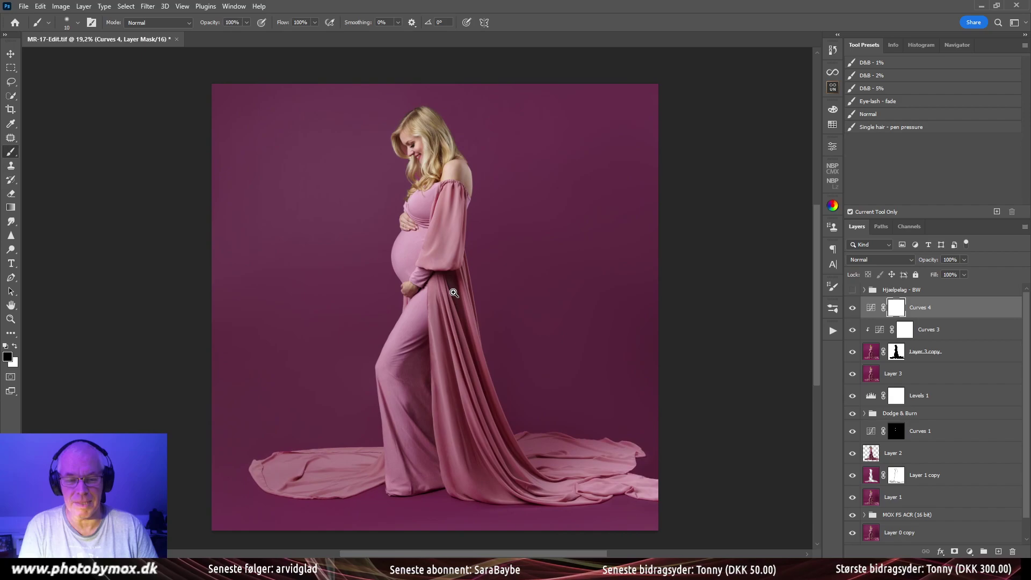
{"action": "scroll", "coordinate": [449, 272], "scroll_direction": "down", "scroll_amount": 1}
{"action": "scroll", "coordinate": [448, 271], "scroll_direction": "up", "scroll_amount": 1}
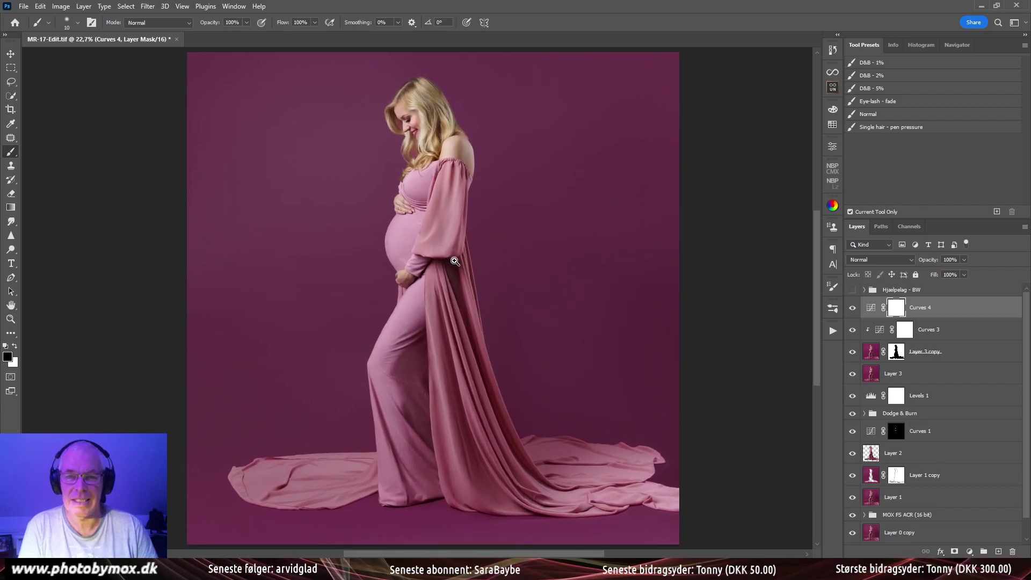
{"action": "left_click_drag", "start_coordinate": [456, 262], "coordinate": [465, 279]}
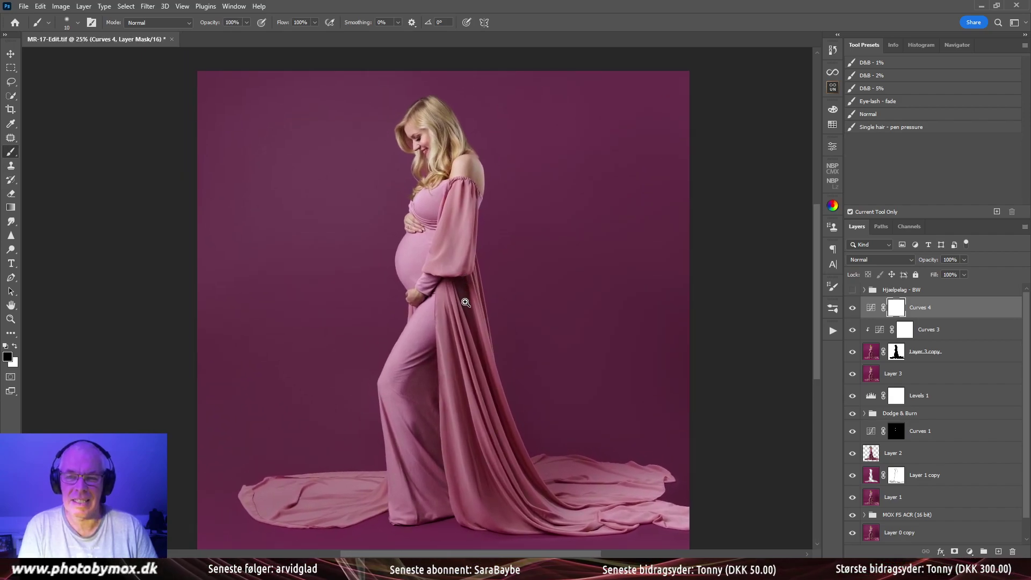
{"action": "left_click_drag", "start_coordinate": [462, 316], "coordinate": [394, 337]}
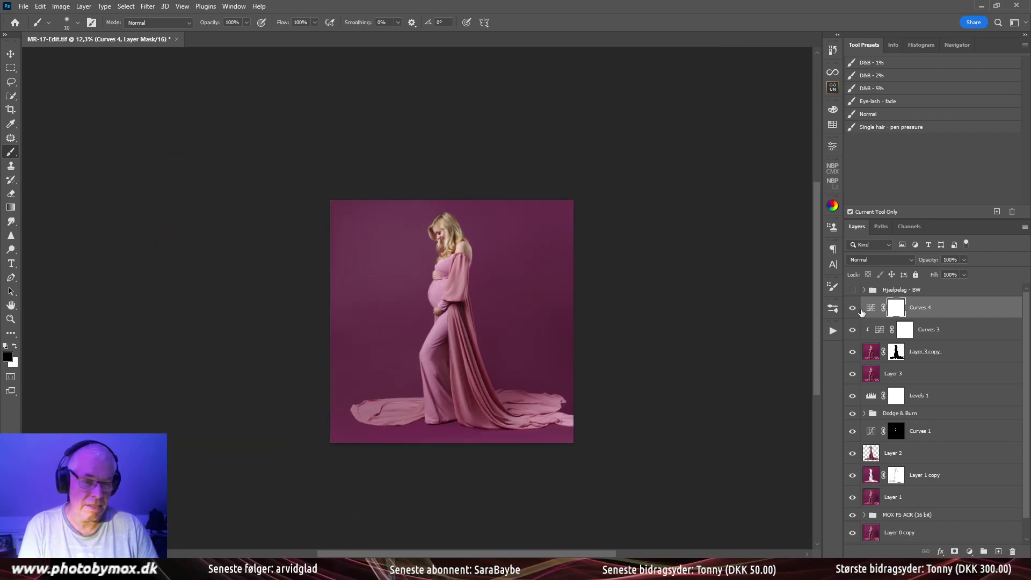
Set the Curves 4 midpoint to input 127 and output 139, comparing the image with the layer hidden and shown
{"action": "left_click", "coordinate": [853, 308]}
{"action": "left_click", "coordinate": [853, 308]}
{"action": "left_click", "coordinate": [853, 309]}
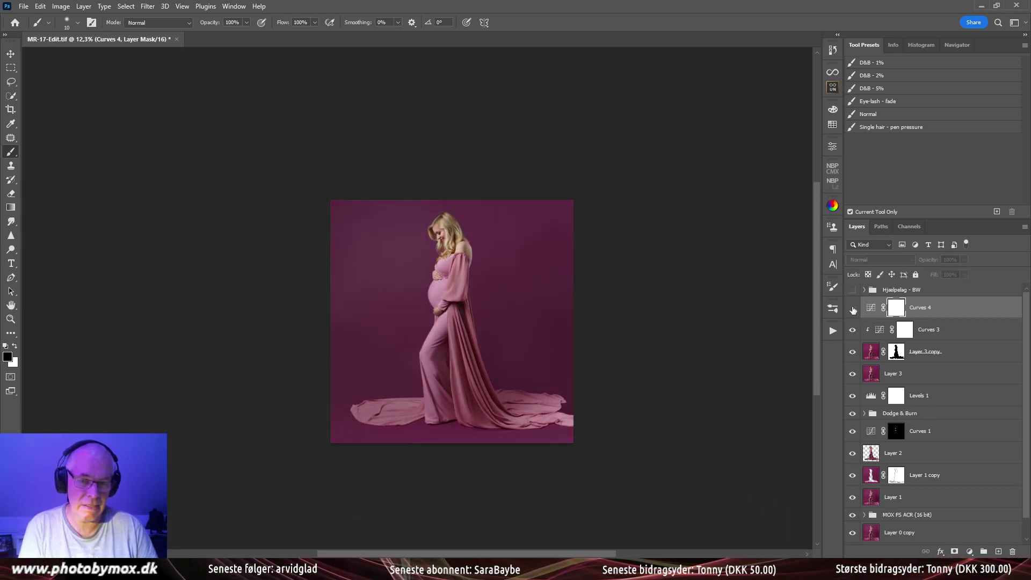
{"action": "left_click", "coordinate": [853, 309]}
{"action": "double_click", "coordinate": [871, 309]}
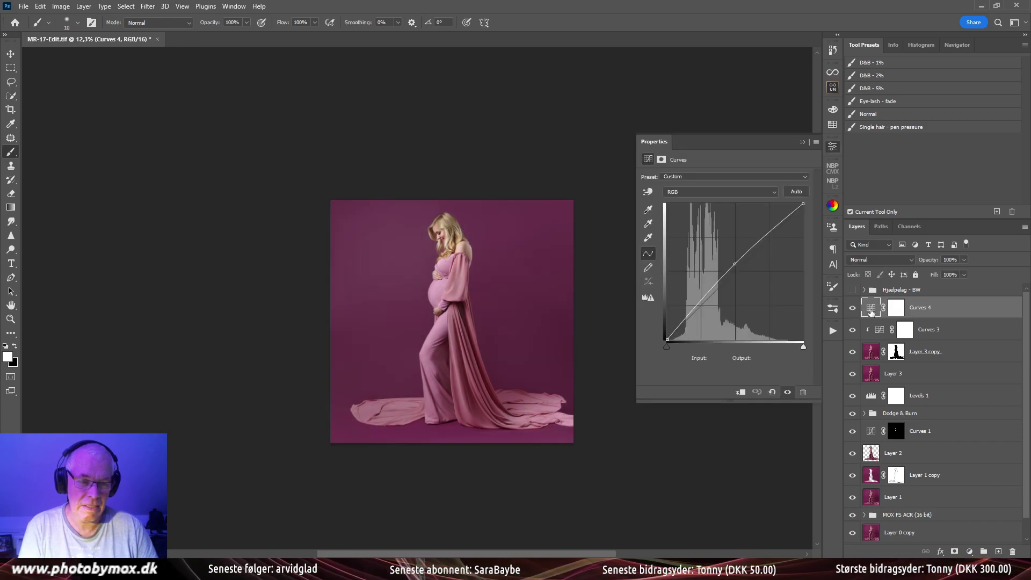
{"action": "left_click_drag", "start_coordinate": [736, 272], "coordinate": [736, 265]}
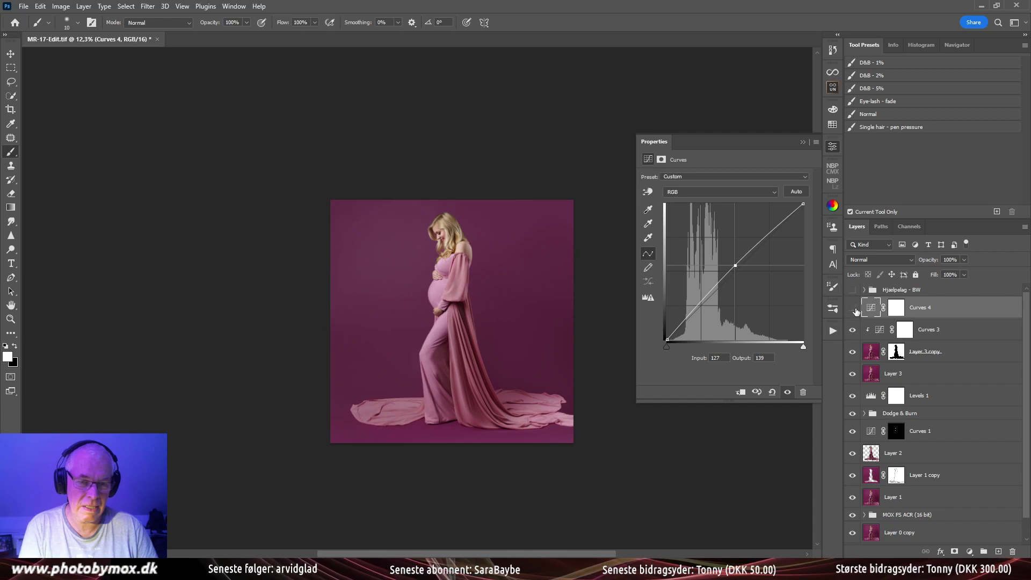
{"action": "left_click", "coordinate": [853, 309]}
{"action": "left_click", "coordinate": [852, 309]}
{"action": "left_click", "coordinate": [832, 150]}
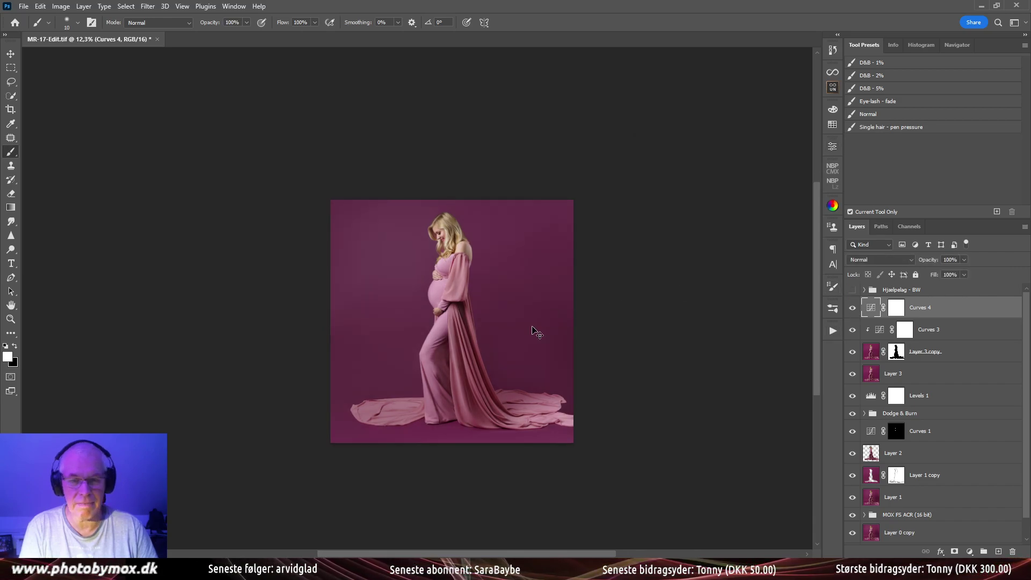
Review the whole portrait at a small size, check its pixel dimensions without resizing, and save the document
{"action": "left_click_drag", "start_coordinate": [513, 333], "coordinate": [464, 370]}
{"action": "scroll", "coordinate": [522, 364], "scroll_direction": "down", "scroll_amount": 1}
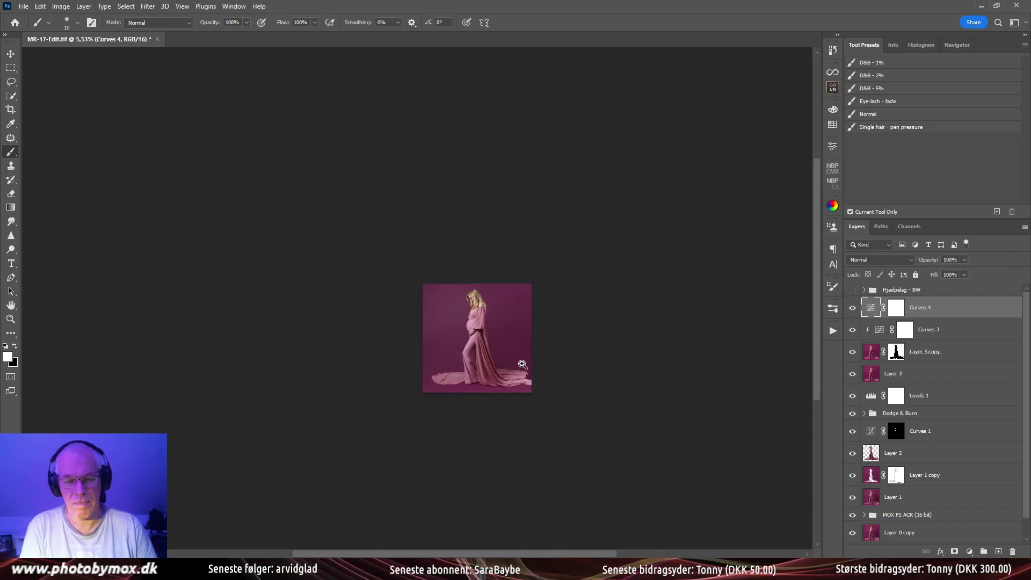
{"action": "left_click_drag", "start_coordinate": [520, 346], "coordinate": [541, 419]}
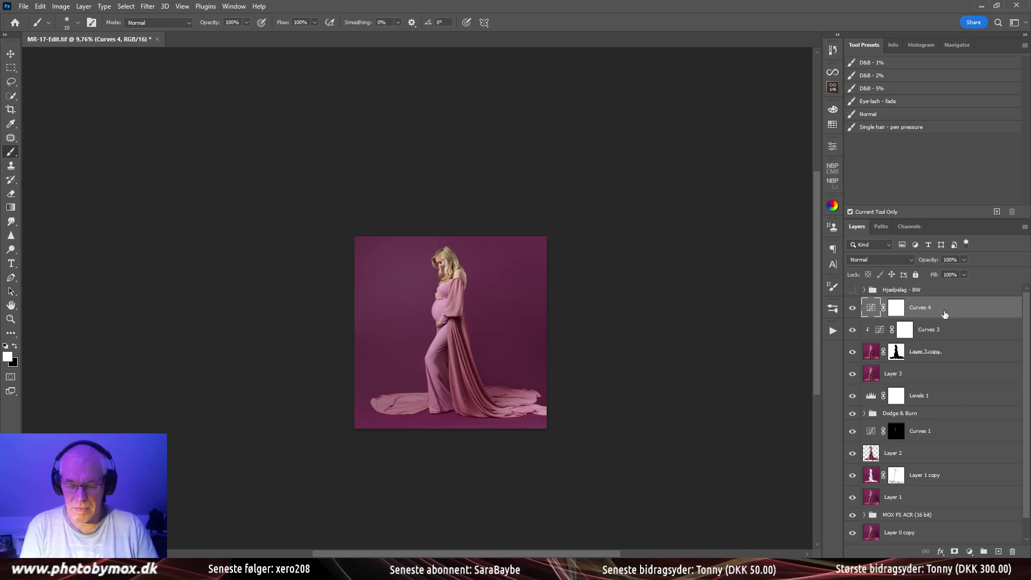
{"action": "key", "text": "ctrl+alt+i"}
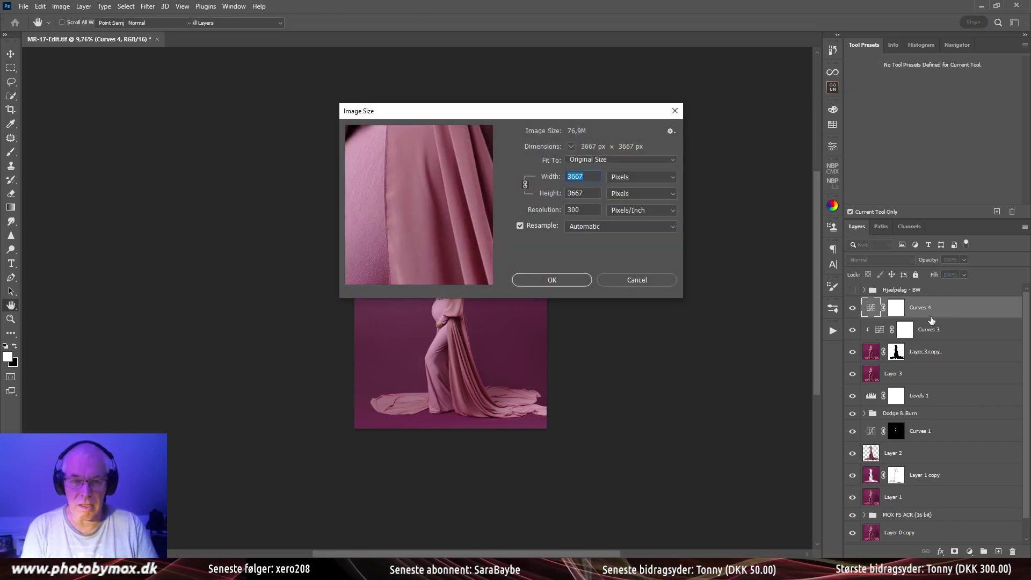
{"action": "key", "text": "Escape"}
{"action": "key", "text": "ctrl+s"}
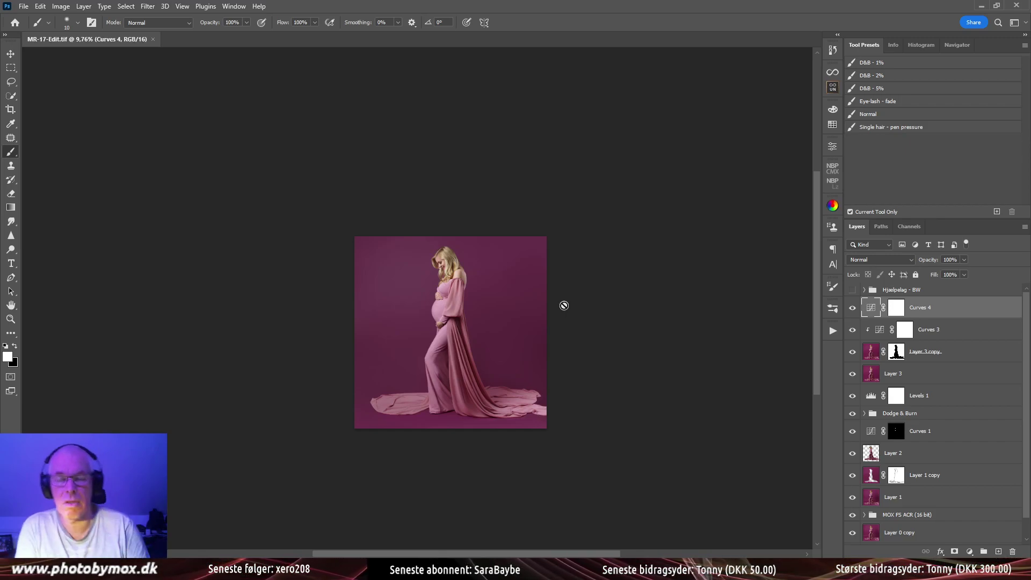
Run the Facebook 2048 bred action to resize the image, followed by the Grain - Final action
{"action": "left_click", "coordinate": [833, 331]}
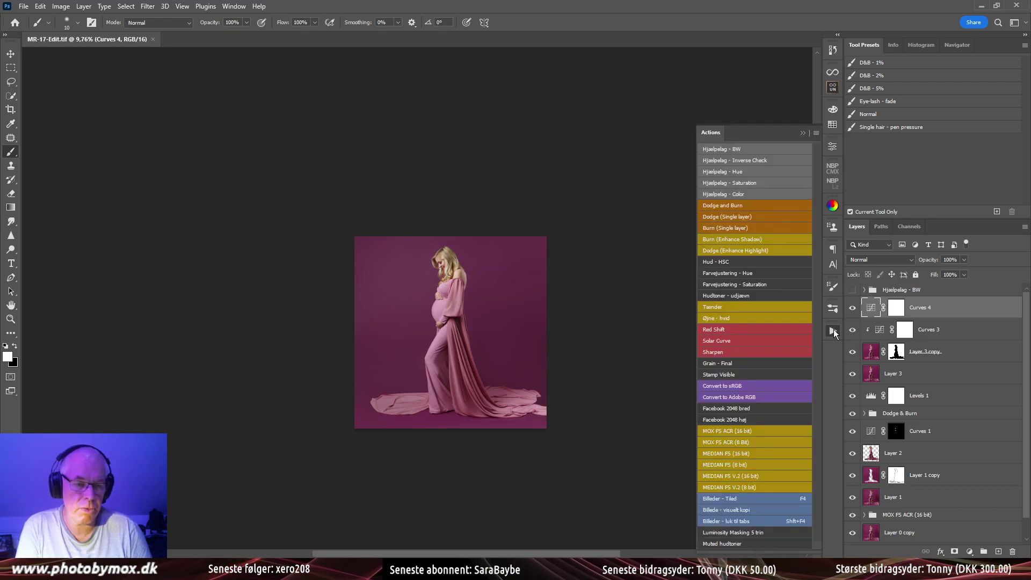
{"action": "left_click", "coordinate": [751, 410]}
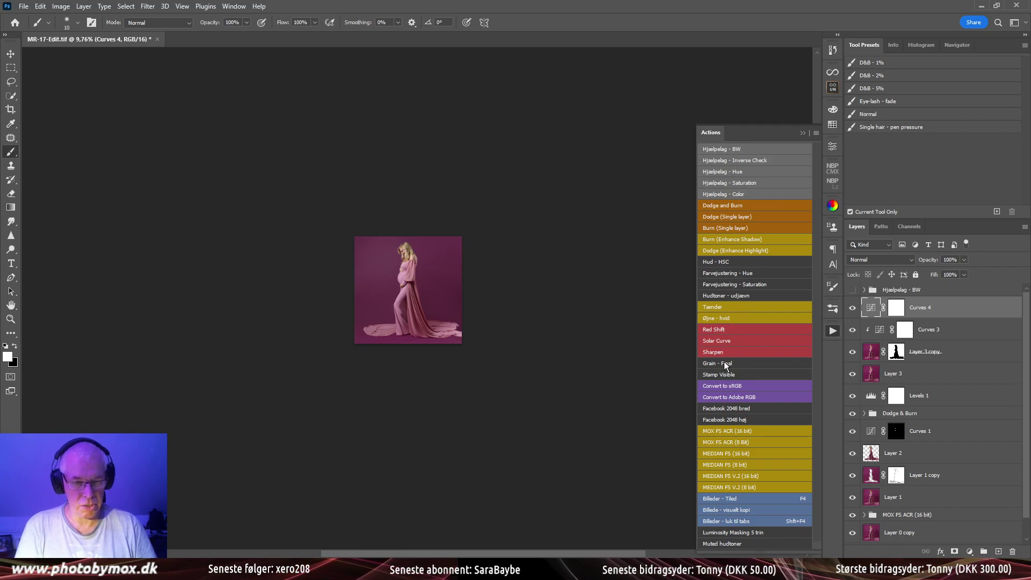
{"action": "left_click", "coordinate": [726, 363]}
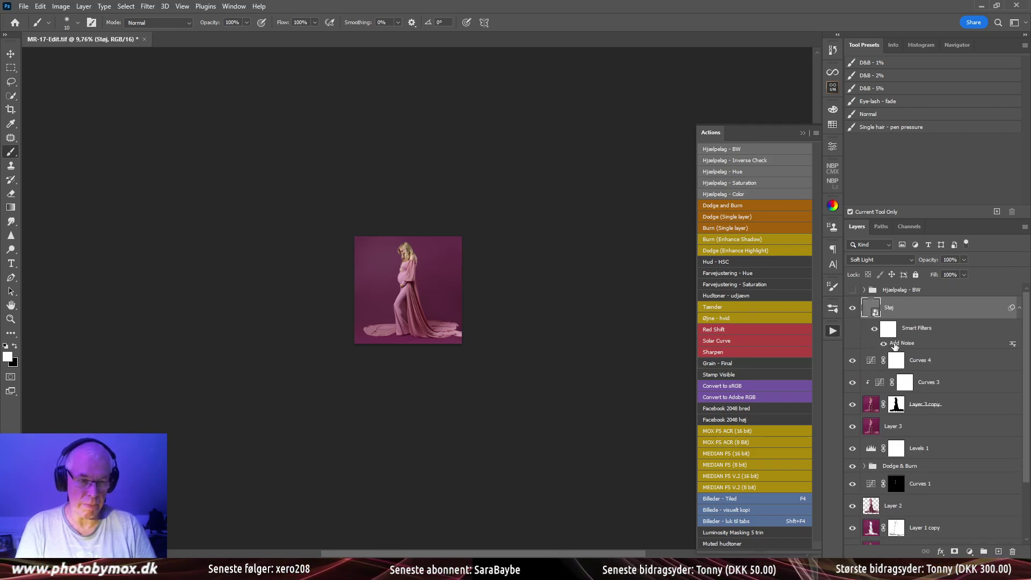
Apply the Støj layer's Add Noise smart filter with an amount of 3%, uniform distribution and monochromatic noise
{"action": "double_click", "coordinate": [895, 345]}
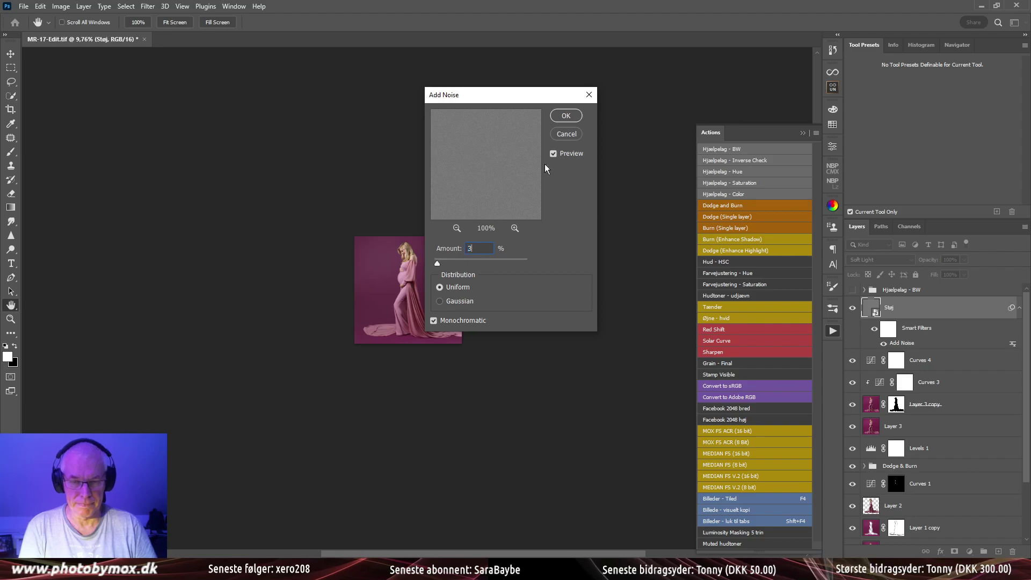
{"action": "left_click", "coordinate": [556, 119]}
{"action": "key", "text": "b"}
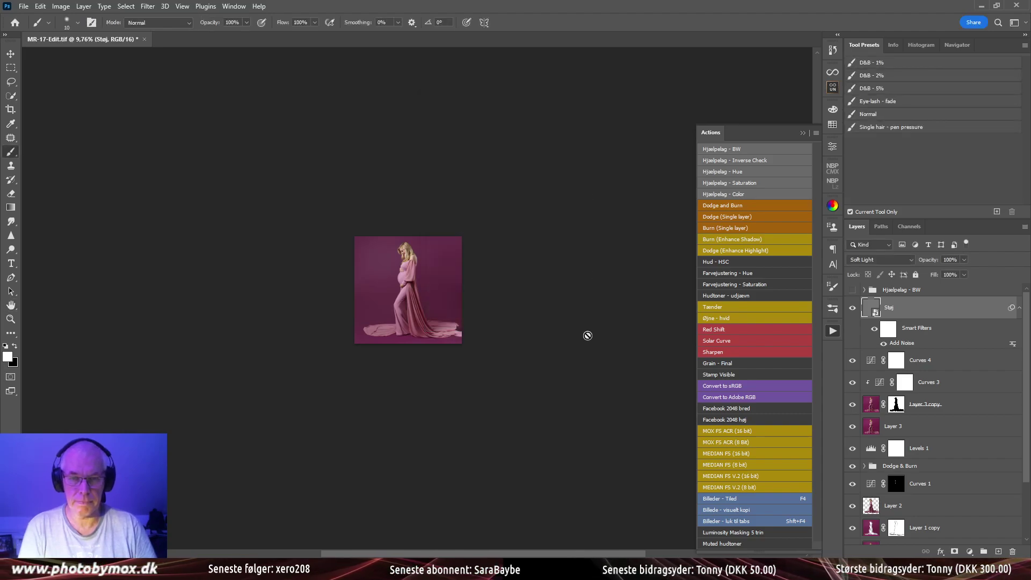
Inspect the grain at 100% from the woman's face down along the gown, and review the whole image
{"action": "key", "text": "ctrl+1"}
{"action": "left_click_drag", "start_coordinate": [461, 285], "coordinate": [523, 395]}
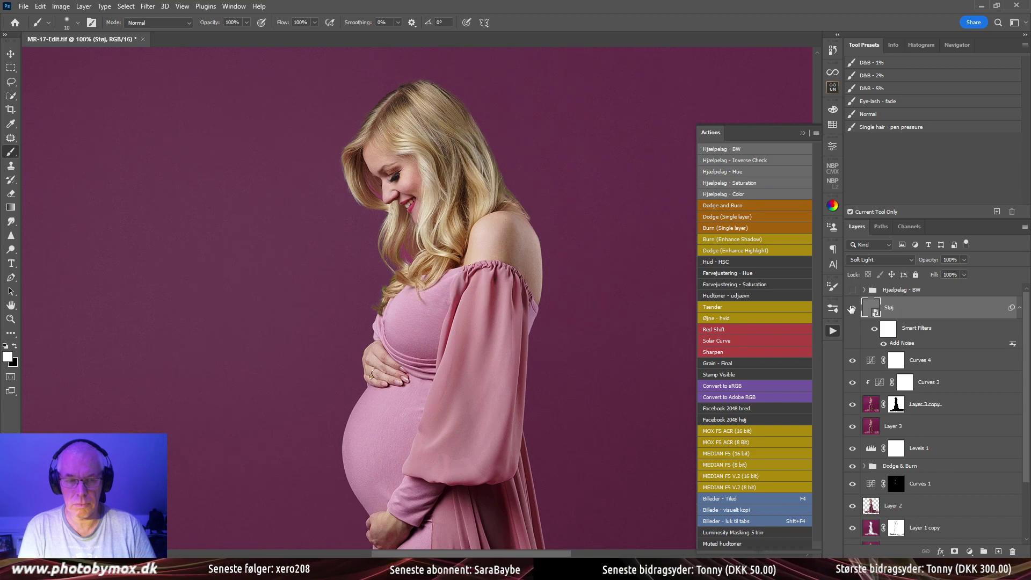
{"action": "left_click_drag", "start_coordinate": [593, 369], "coordinate": [552, 254]}
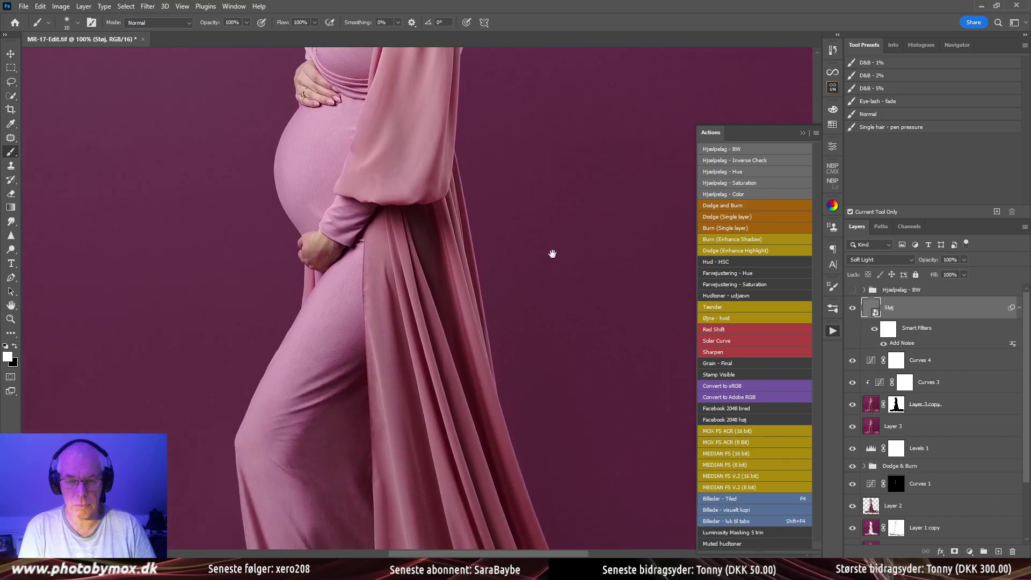
{"action": "left_click_drag", "start_coordinate": [532, 384], "coordinate": [513, 257]}
{"action": "left_click_drag", "start_coordinate": [537, 384], "coordinate": [532, 302]}
{"action": "left_click_drag", "start_coordinate": [524, 350], "coordinate": [470, 355]}
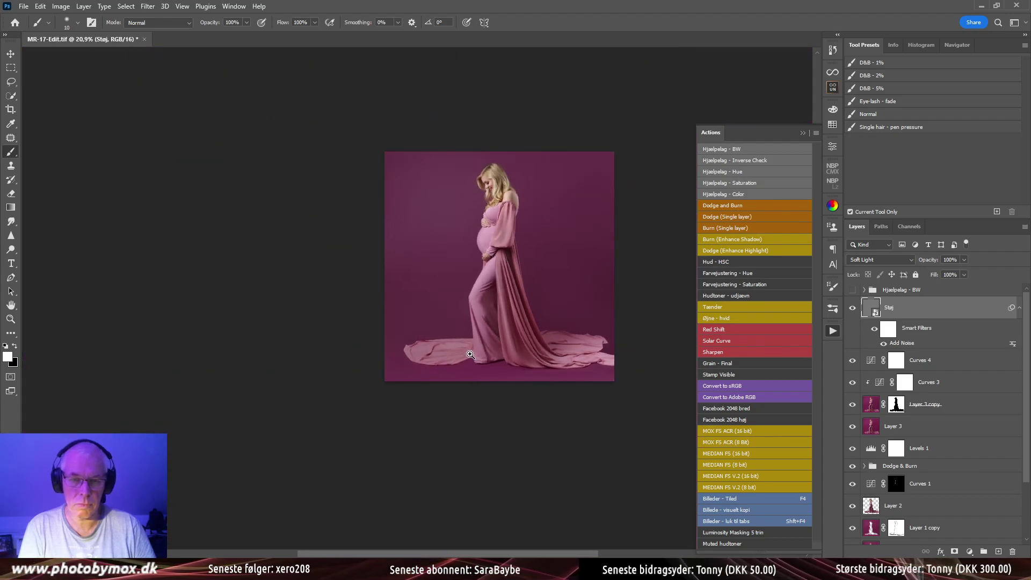
{"action": "left_click_drag", "start_coordinate": [513, 299], "coordinate": [506, 314]}
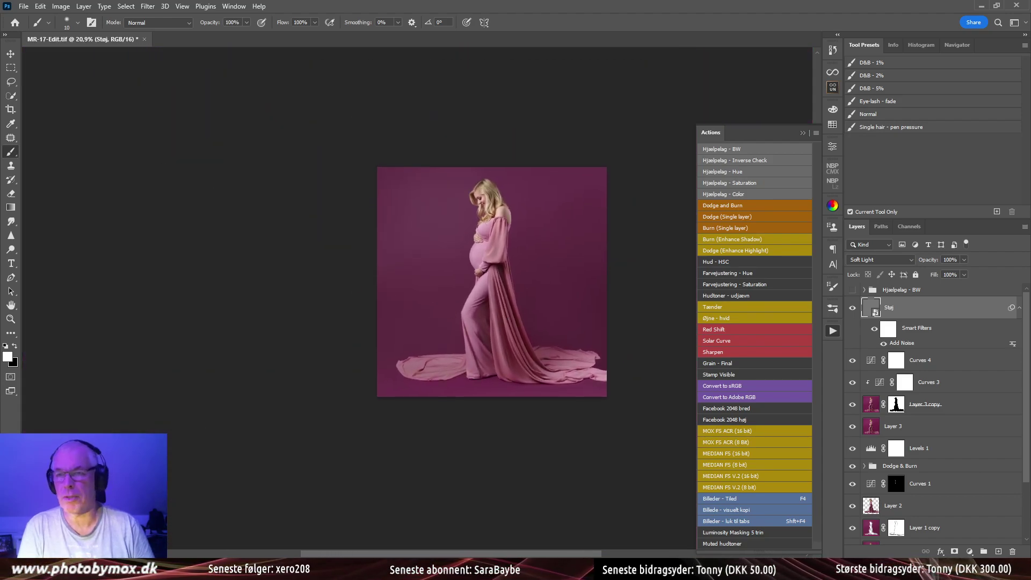
Save a web copy of the image as a Very High JPEG at quality 92, converted to sRGB
{"action": "left_click", "coordinate": [17, 8]}
{"action": "mouse_move", "coordinate": [46, 175]}
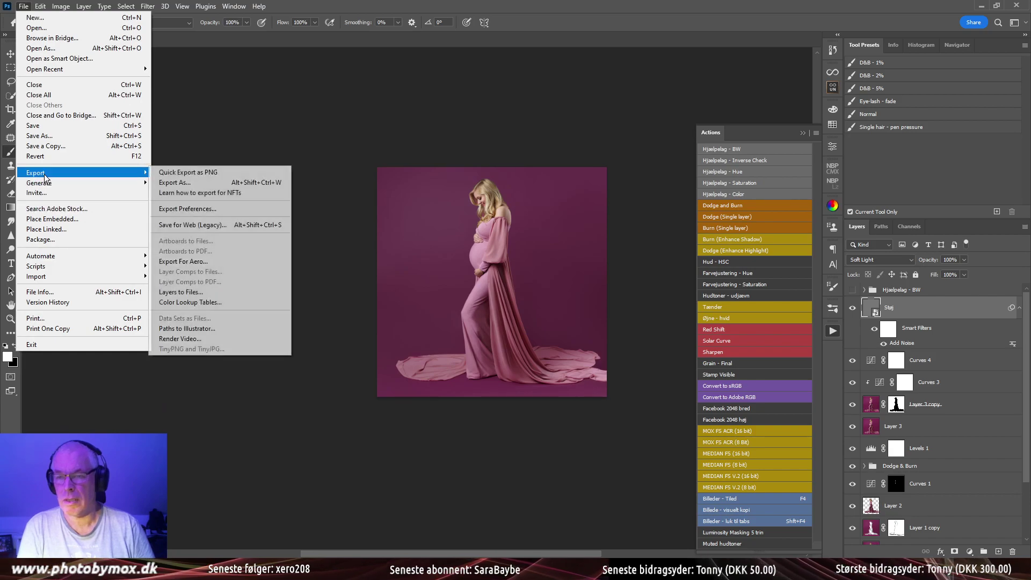
{"action": "left_click", "coordinate": [195, 227]}
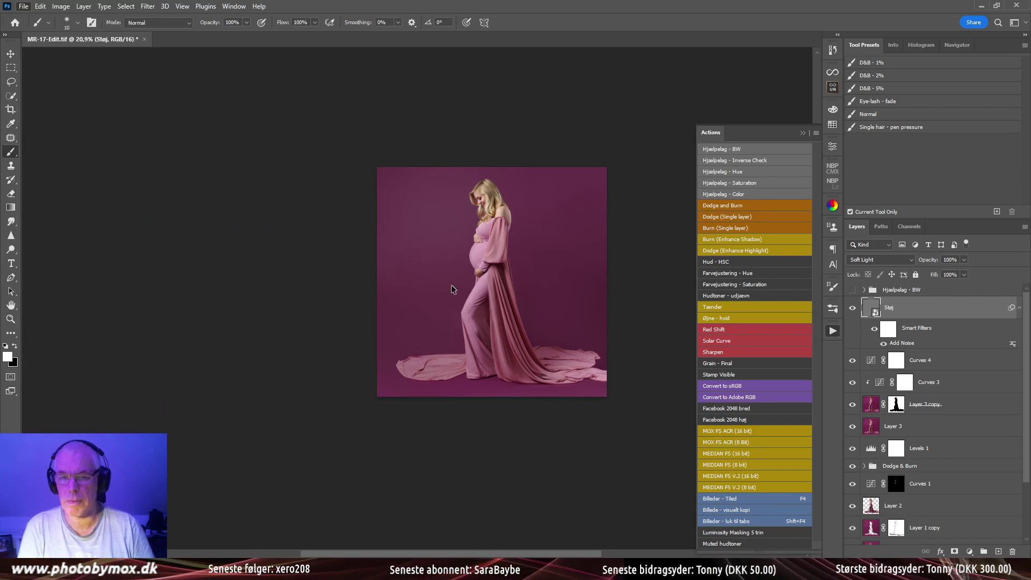
{"action": "left_click", "coordinate": [611, 508]}
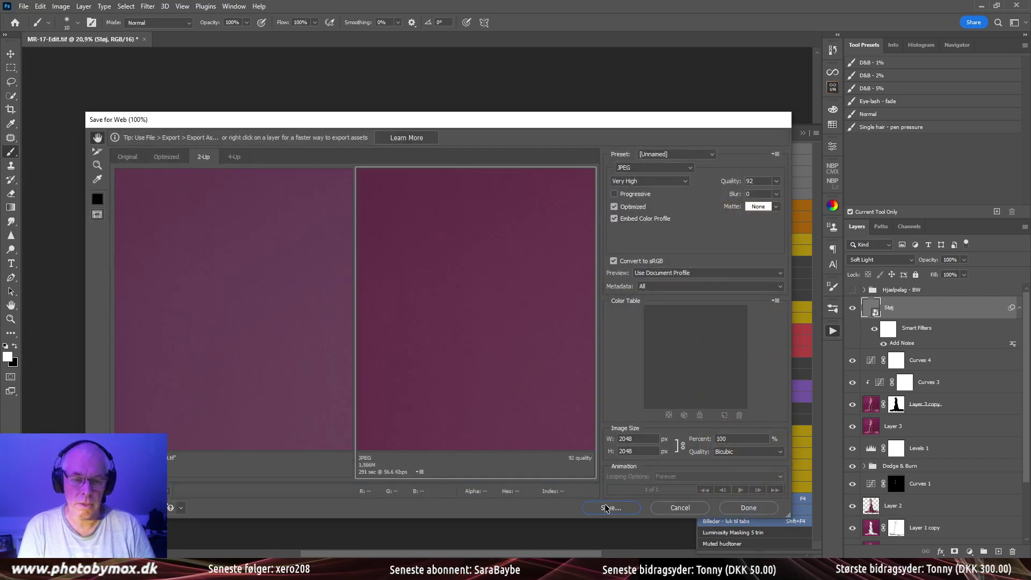
{"action": "left_click", "coordinate": [361, 328]}
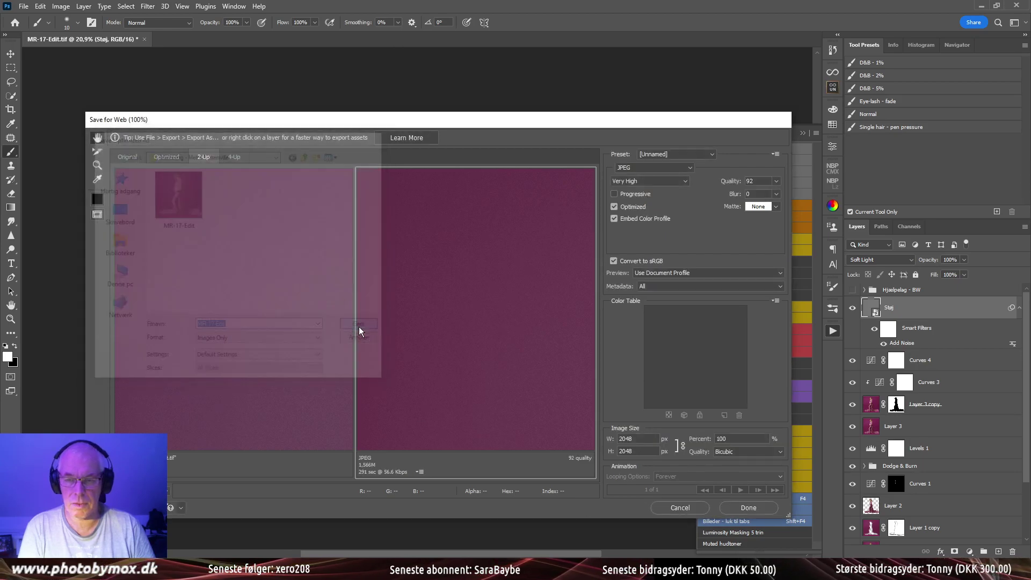
Finish saving the web copy, switch to Lightroom Classic and examine the other pink-gown raw photos MR-22, MR-54 and MR-78
{"action": "left_click", "coordinate": [586, 276]}
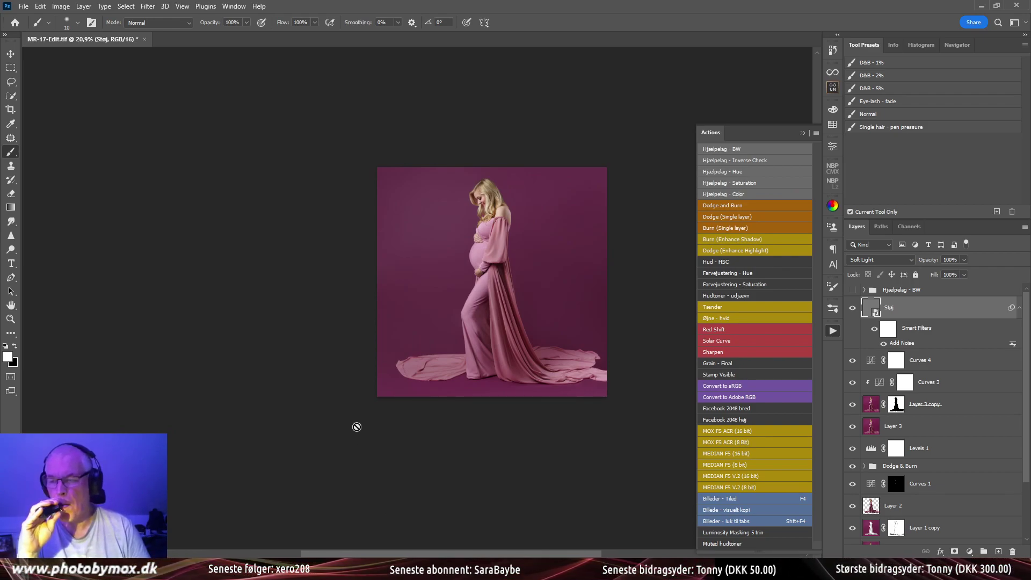
{"action": "left_click", "coordinate": [455, 569]}
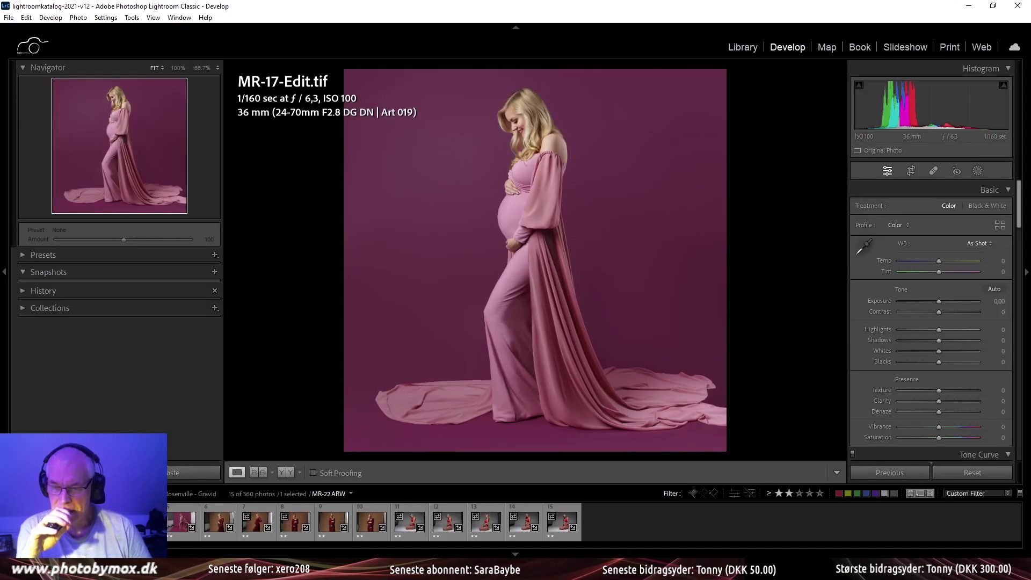
{"action": "left_click", "coordinate": [104, 521]}
{"action": "left_click", "coordinate": [142, 521]}
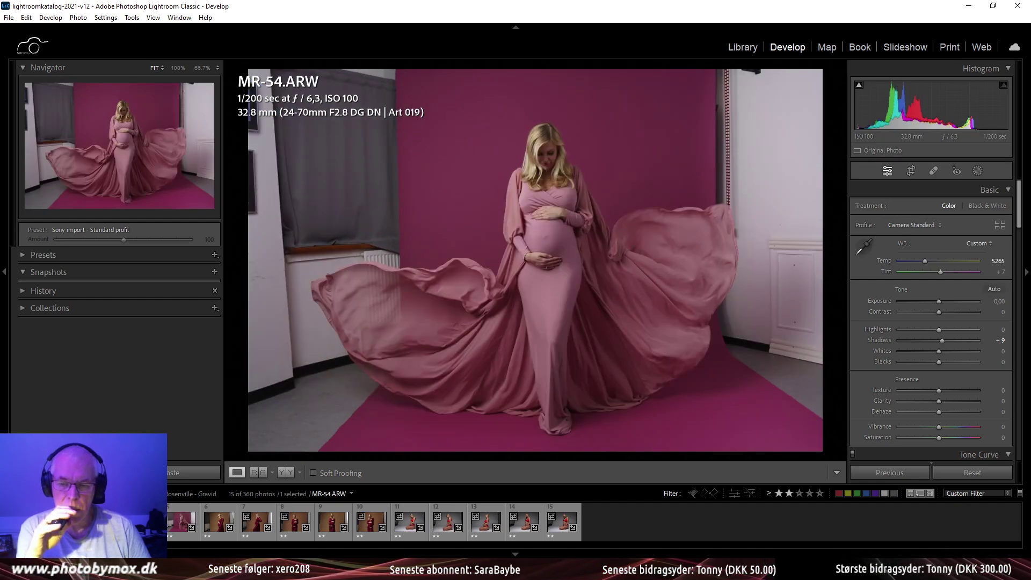
{"action": "left_click", "coordinate": [179, 528]}
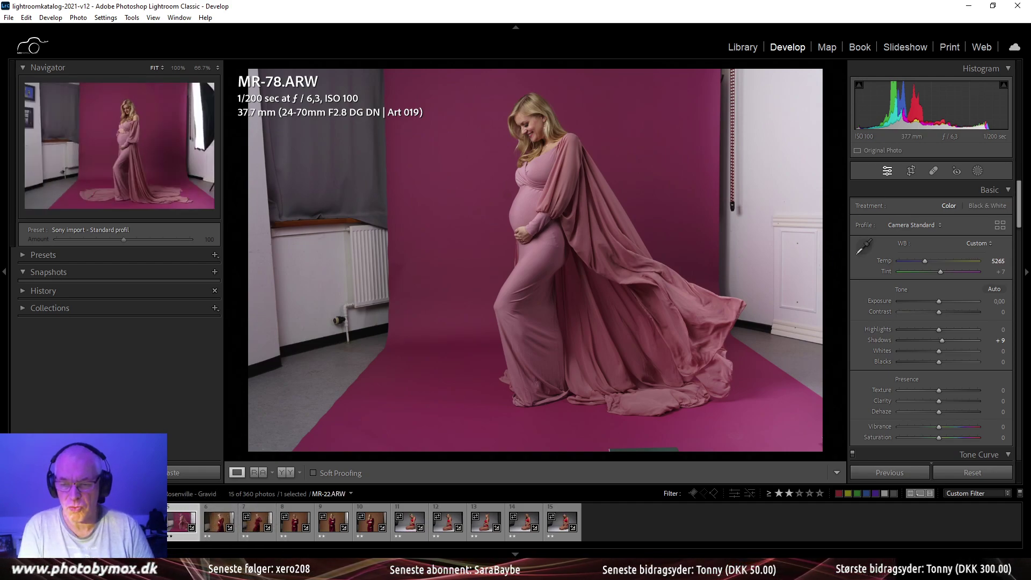
{"action": "left_click", "coordinate": [29, 522]}
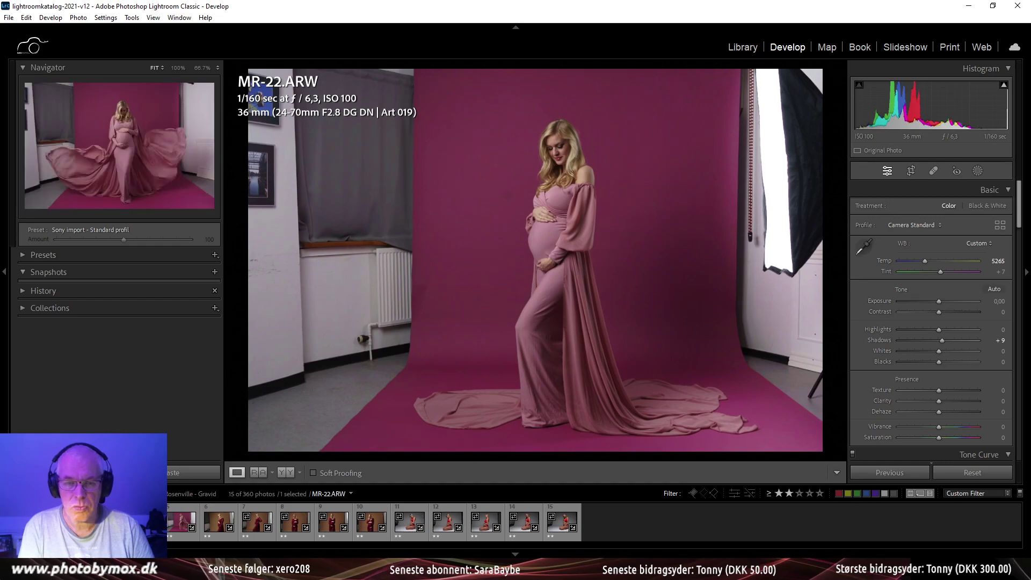
{"action": "key", "text": "Right"}
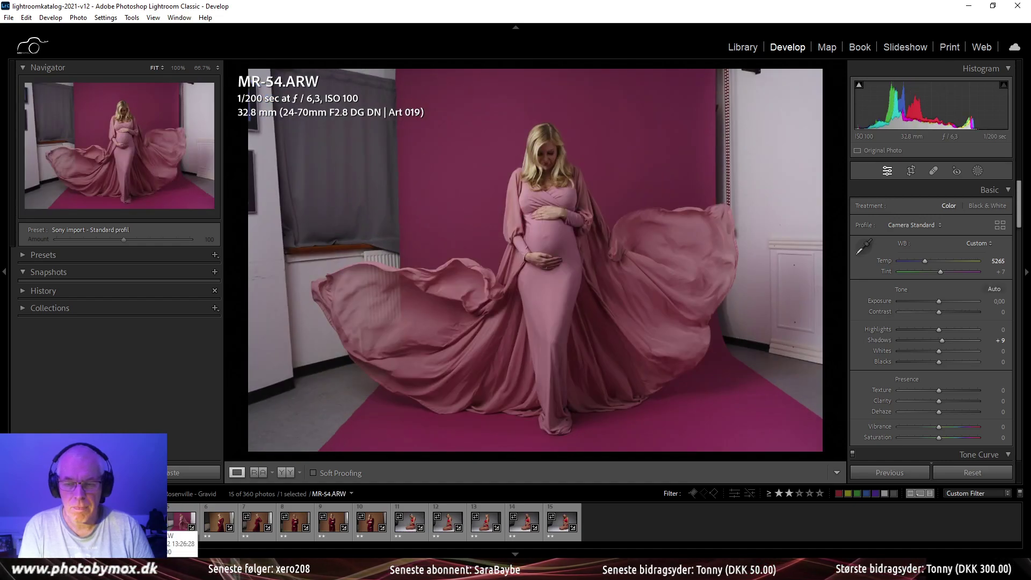
{"action": "key", "text": "Left"}
{"action": "key", "text": "Left"}
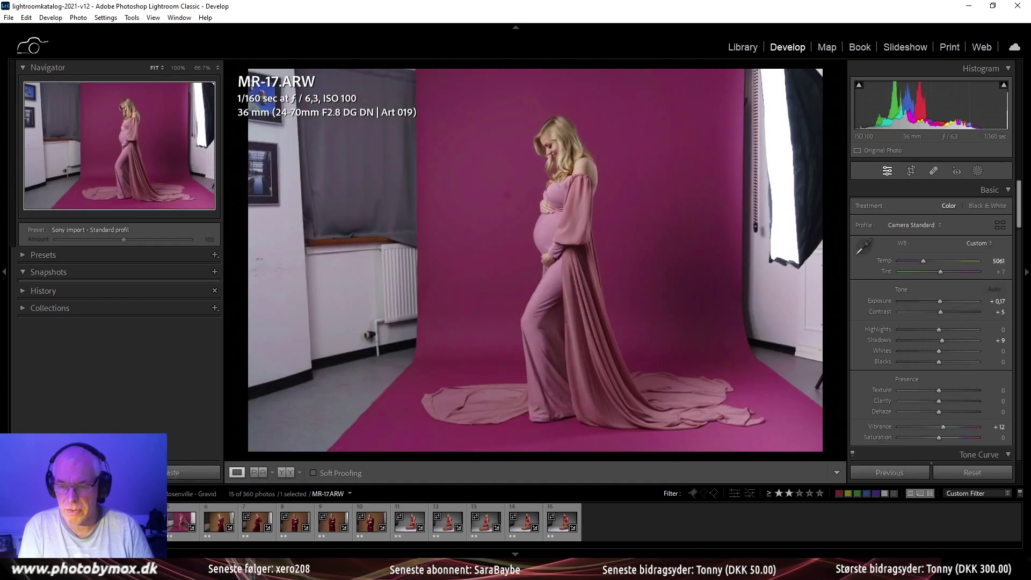
Synchronize the develop settings of MR-17.ARW to MR-54.ARW, leaving out masking and crop
{"action": "key", "text": "shift+Right"}
{"action": "left_click", "coordinate": [880, 476]}
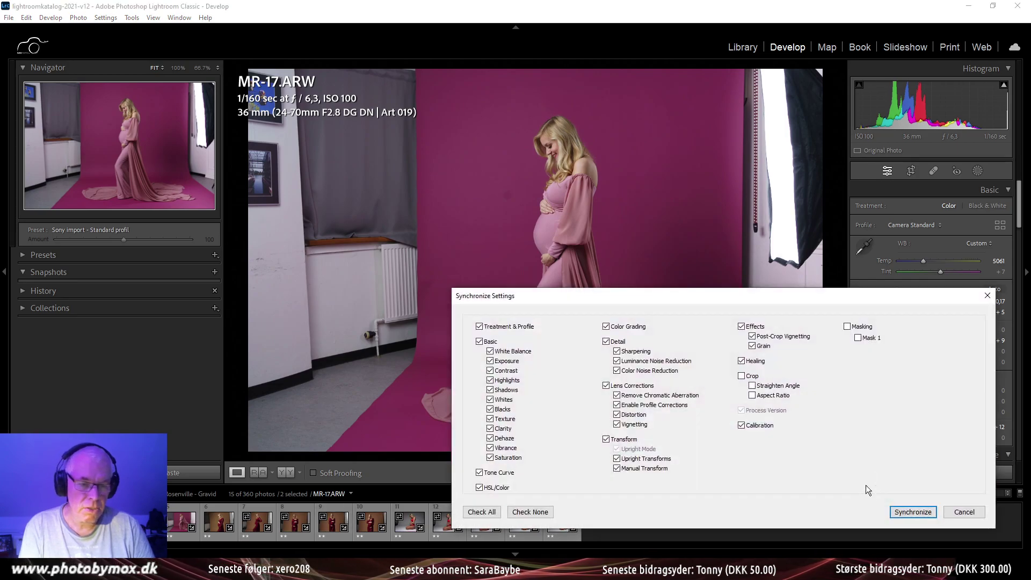
{"action": "left_click", "coordinate": [913, 512]}
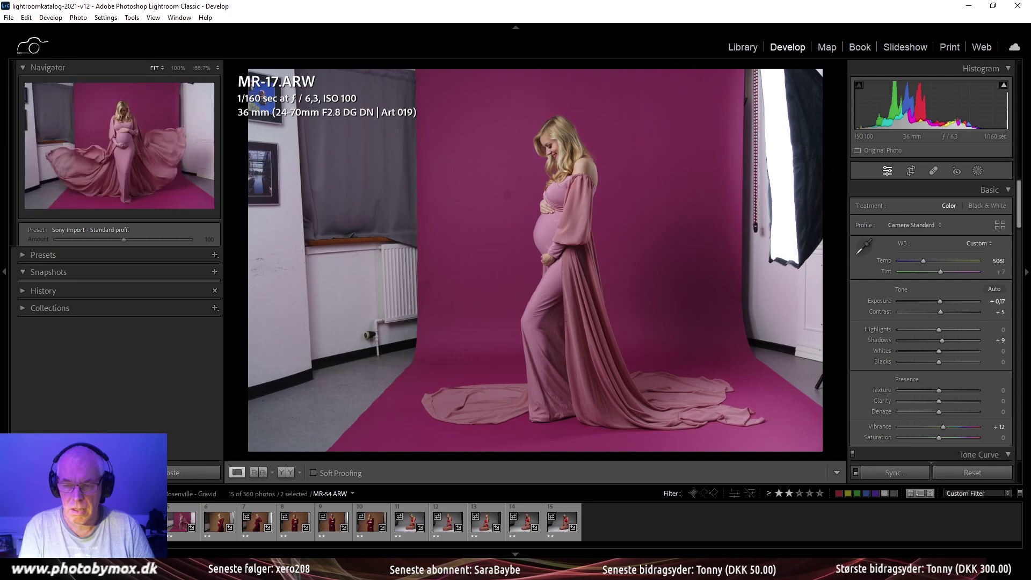
Compare MR-54.ARW side by side with MR-17.ARW as the reference photo, and return to the single-photo view
{"action": "left_click", "coordinate": [181, 521]}
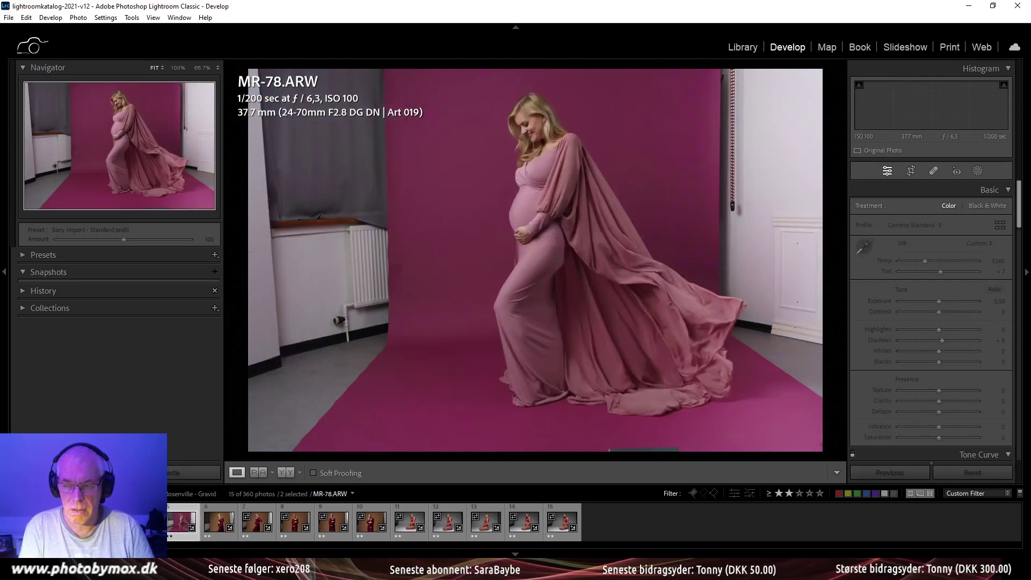
{"action": "left_click", "coordinate": [143, 521]}
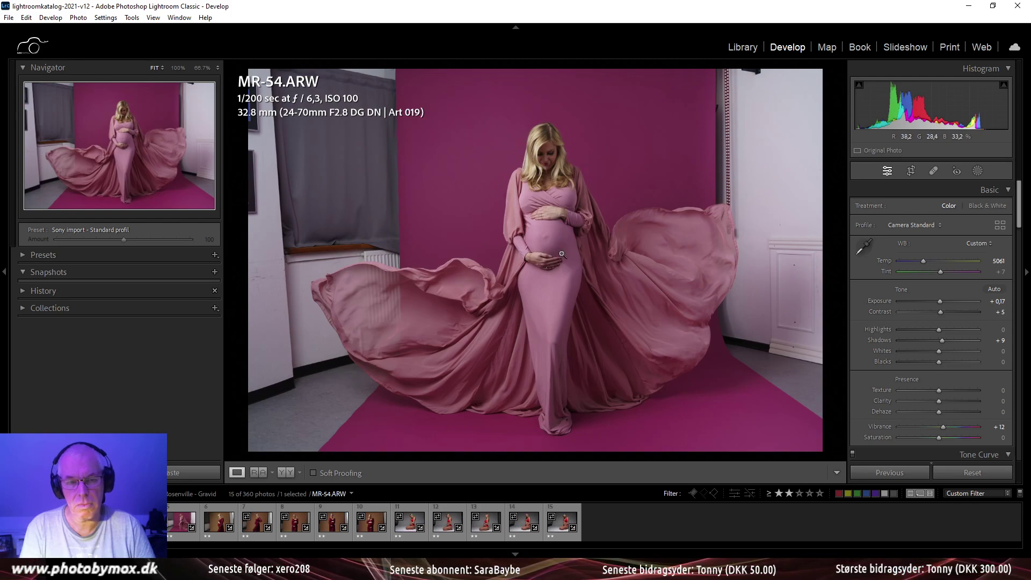
{"action": "left_click", "coordinate": [259, 473]}
{"action": "left_click_drag", "start_coordinate": [183, 521], "coordinate": [410, 438]}
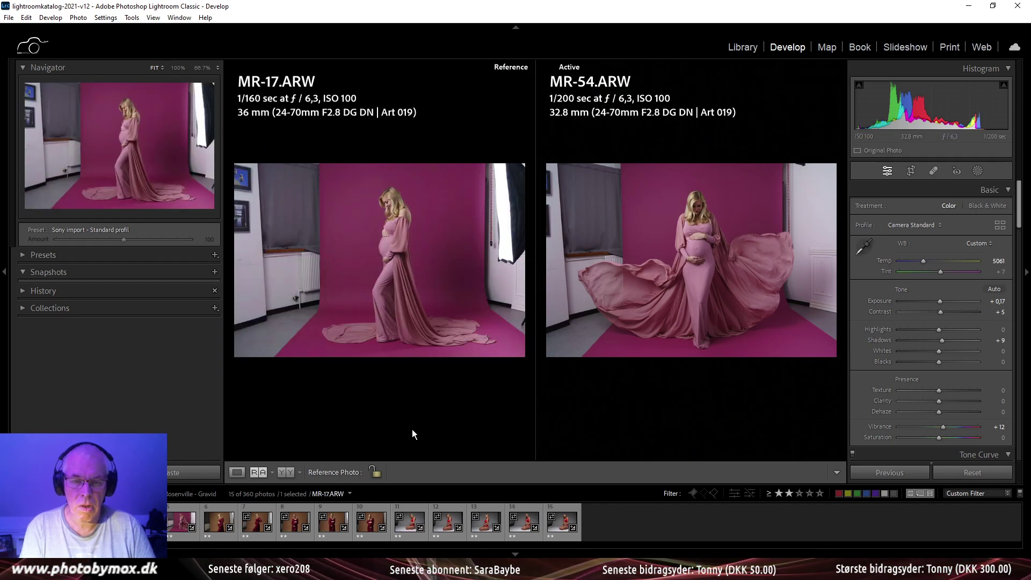
{"action": "left_click", "coordinate": [238, 474]}
Try to open MR-54.ARW in Adobe Photoshop 2022, and quit Photoshop without saving the changes to MR-17-Edit.tif
{"action": "right_click", "coordinate": [527, 235]}
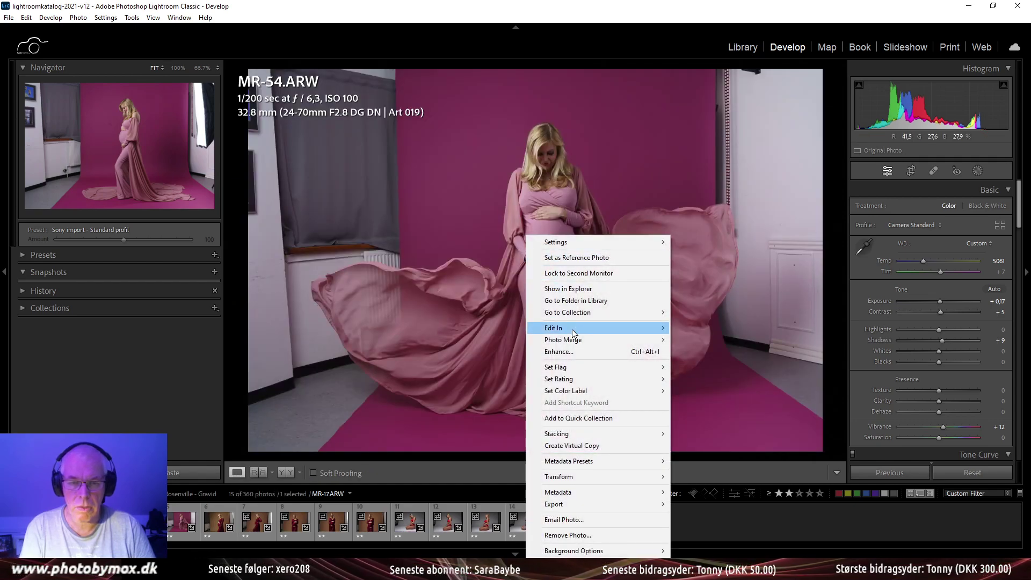
{"action": "mouse_move", "coordinate": [572, 333]}
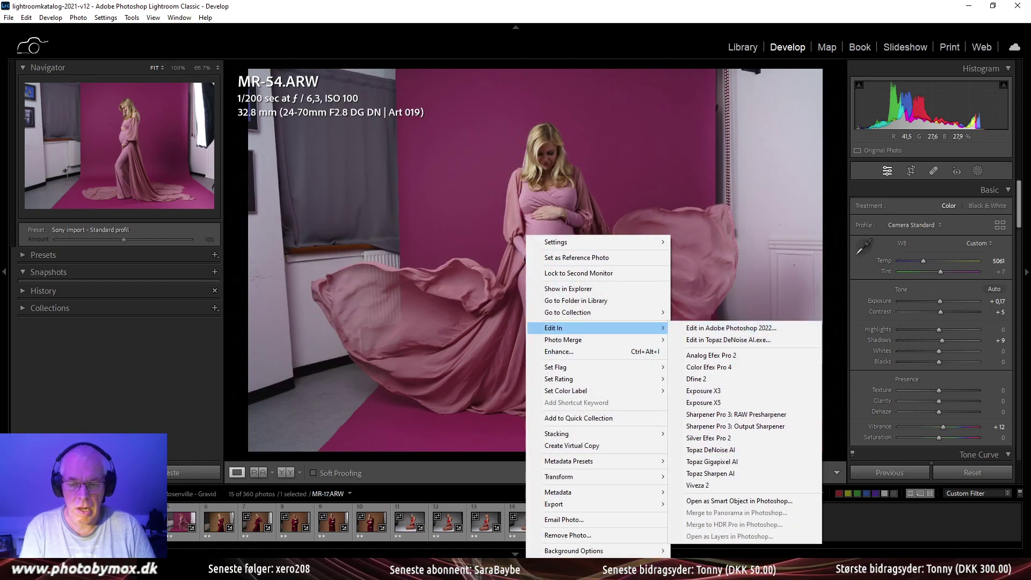
{"action": "left_click", "coordinate": [731, 328]}
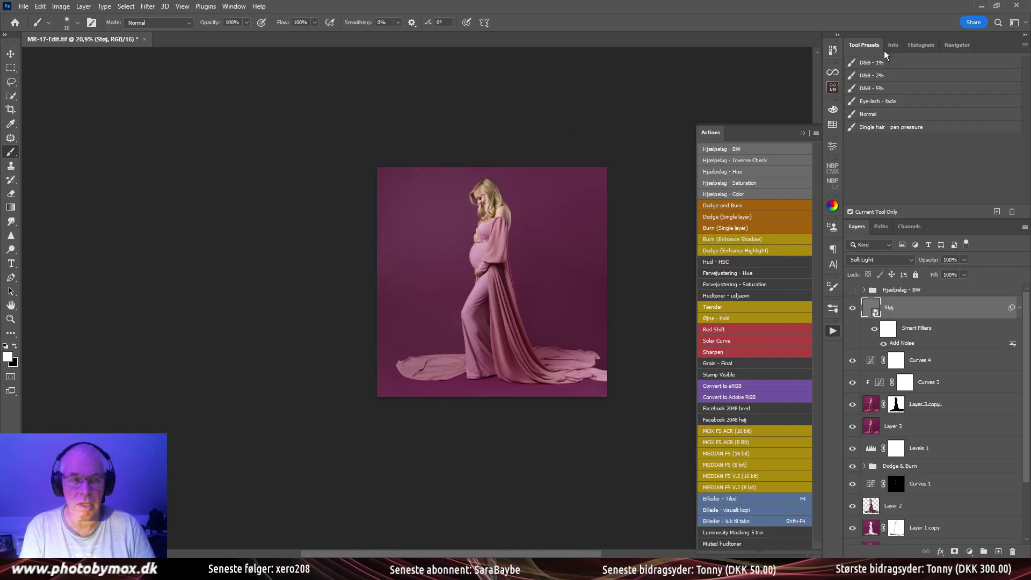
{"action": "left_click", "coordinate": [1016, 6]}
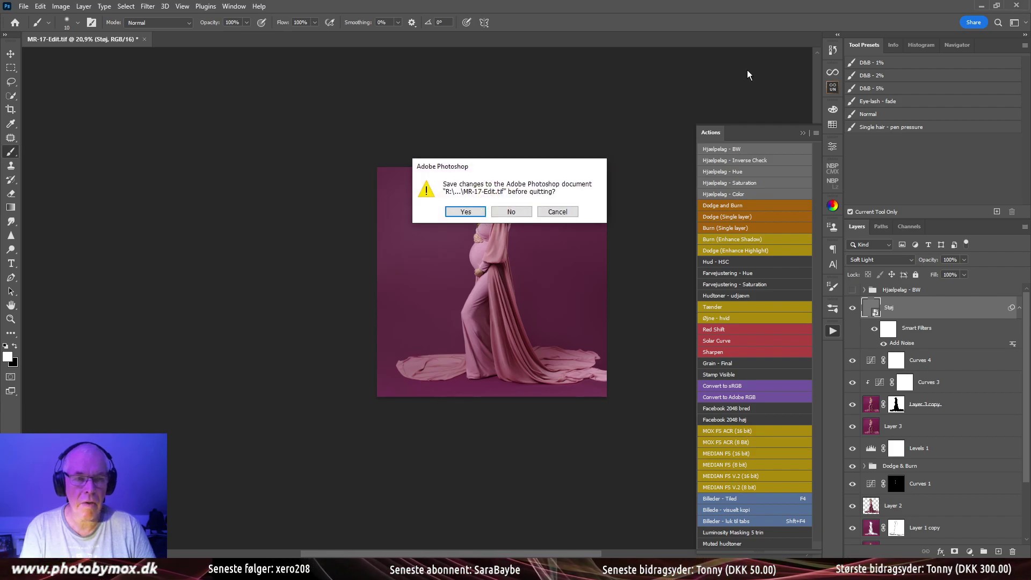
{"action": "left_click", "coordinate": [512, 212]}
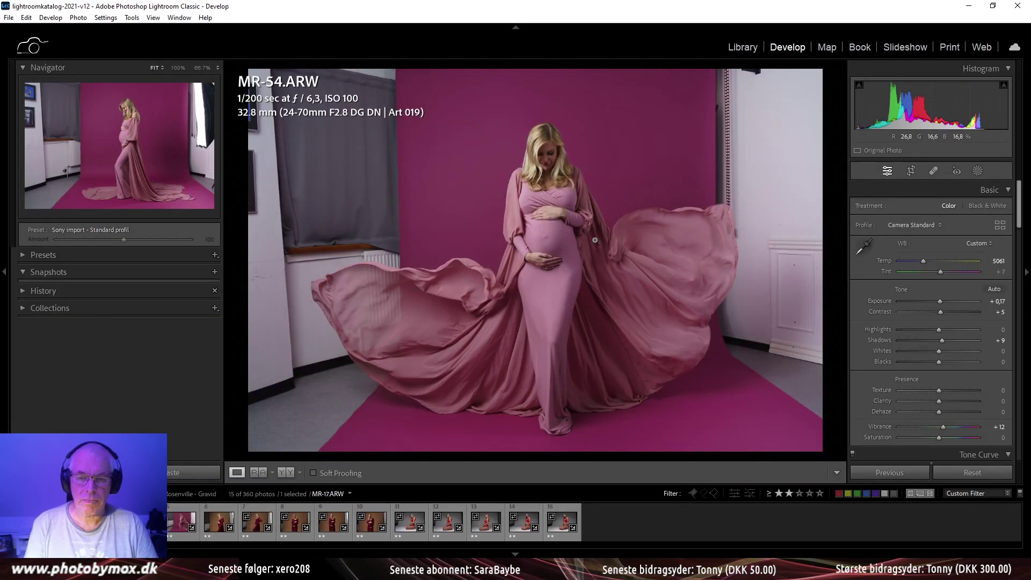
Open MR-54.ARW from Lightroom Classic for editing in Adobe Photoshop 2022
{"action": "right_click", "coordinate": [596, 241]}
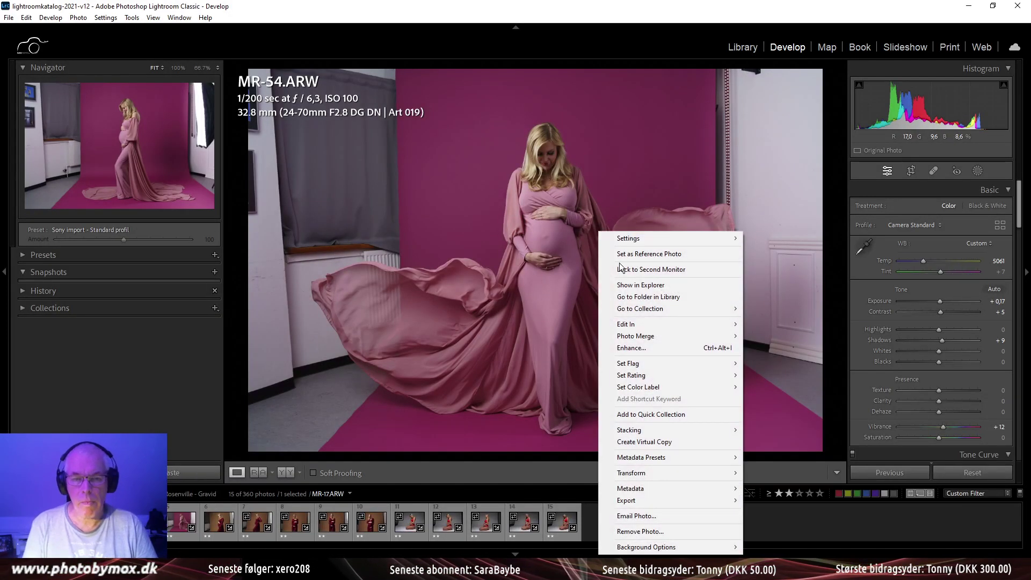
{"action": "mouse_move", "coordinate": [671, 323]}
{"action": "left_click", "coordinate": [763, 323]}
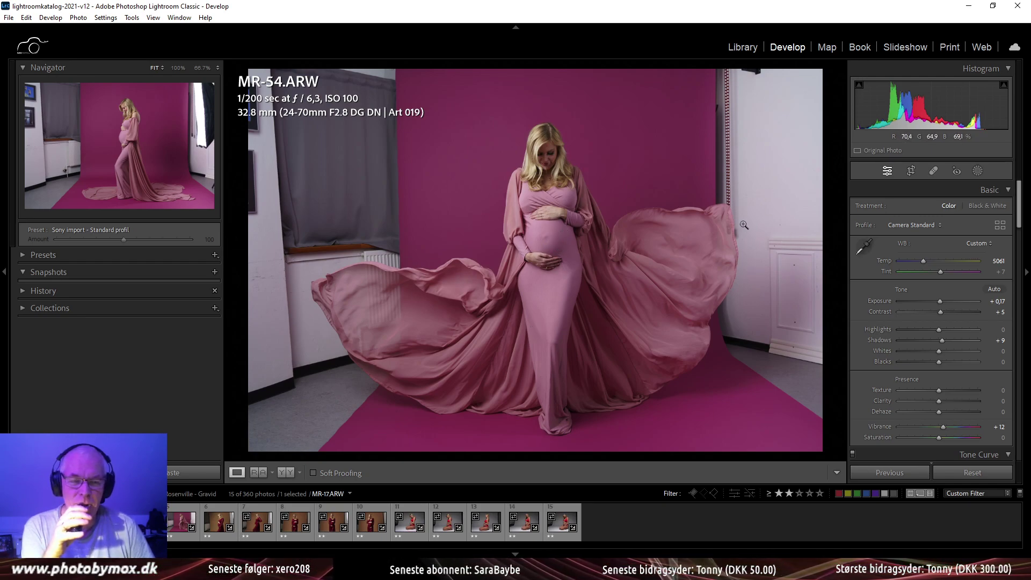
{"action": "right_click", "coordinate": [582, 240]}
{"action": "mouse_move", "coordinate": [626, 329]}
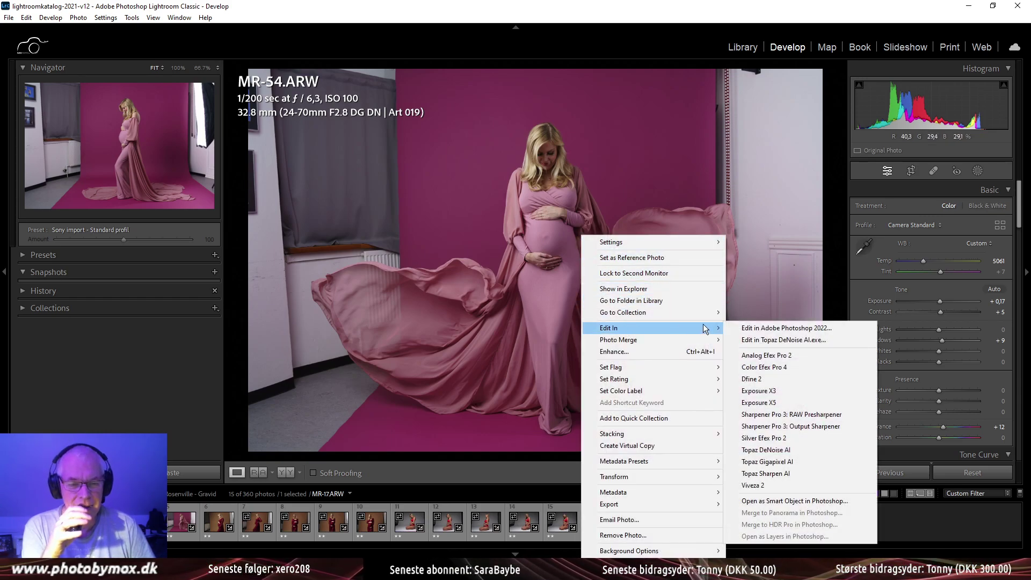
{"action": "left_click", "coordinate": [758, 329]}
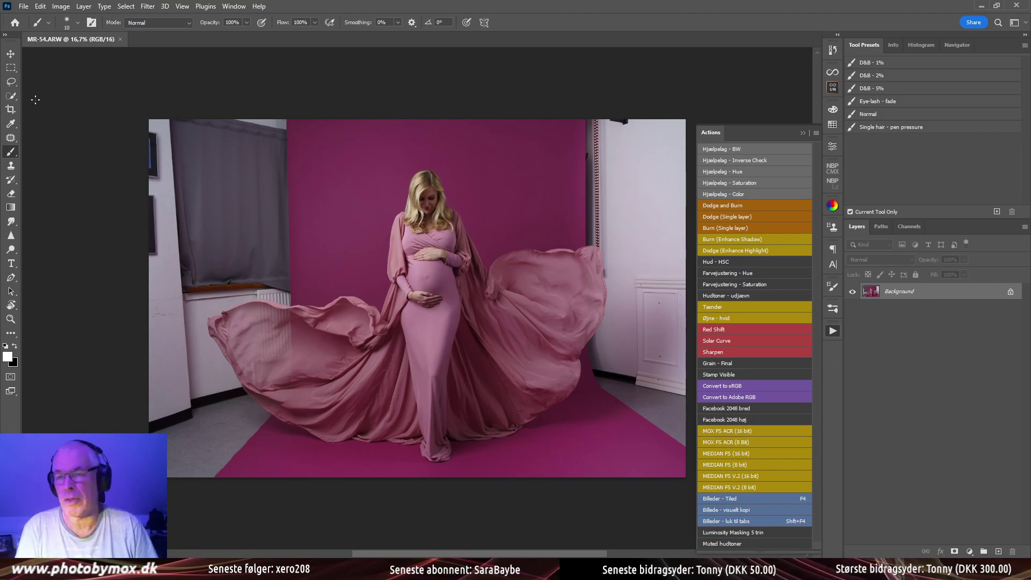
Straighten the photo slightly and crop it at its original ratio, trimming a narrow strip around the edges
{"action": "left_click", "coordinate": [10, 111]}
{"action": "left_click", "coordinate": [105, 23]}
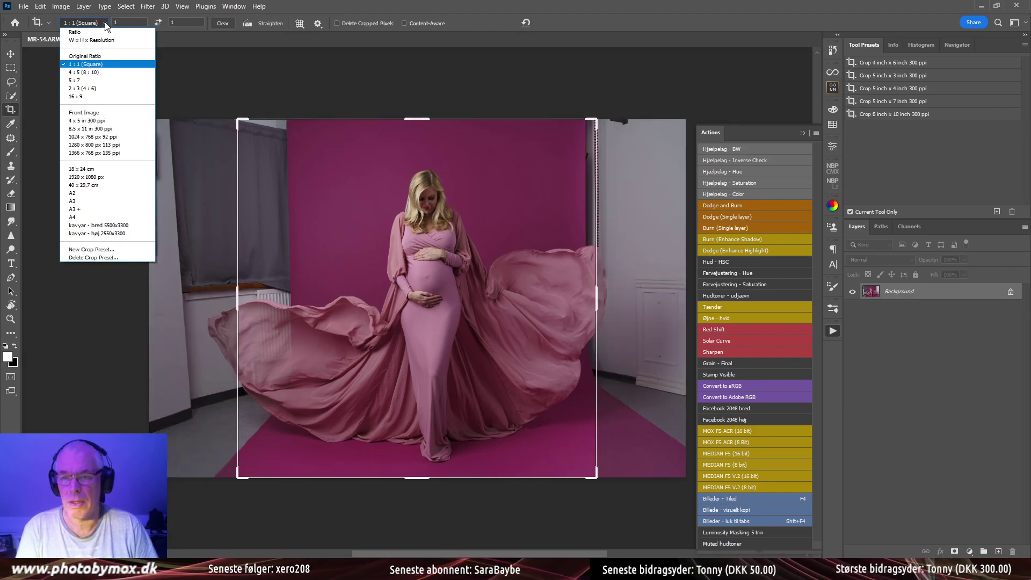
{"action": "left_click", "coordinate": [98, 57]}
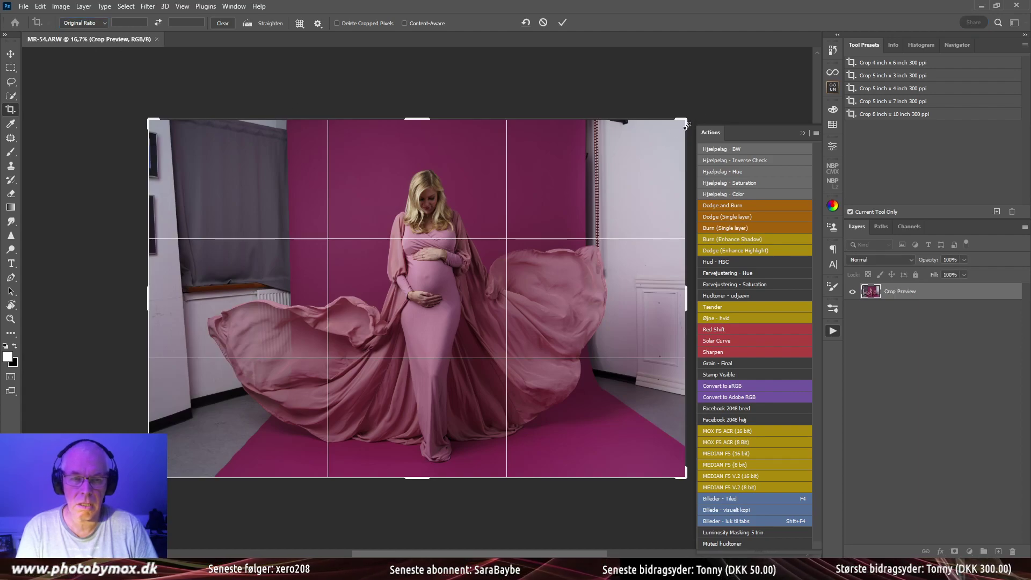
{"action": "left_click", "coordinate": [833, 326]}
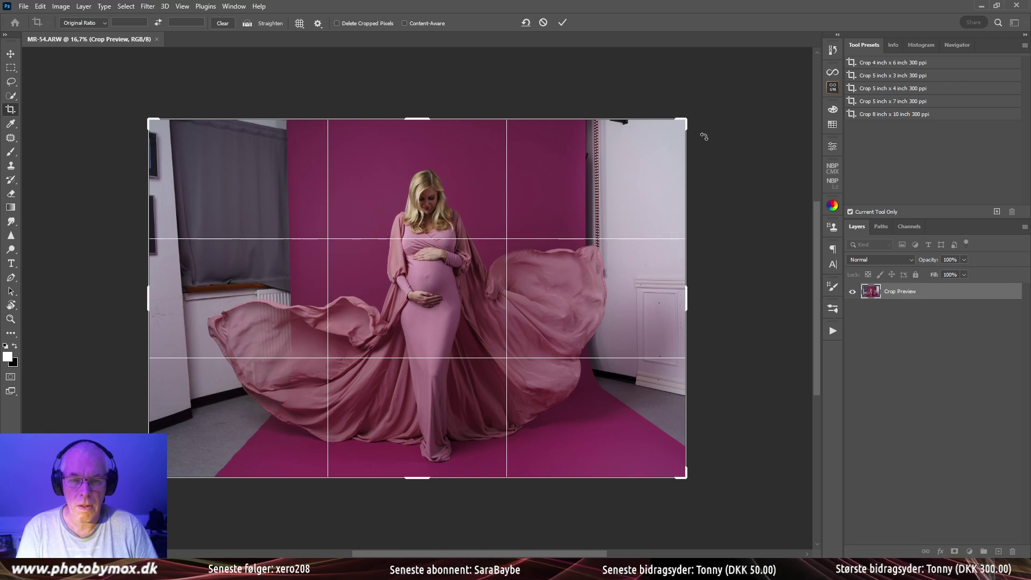
{"action": "left_click_drag", "start_coordinate": [704, 137], "coordinate": [704, 140]}
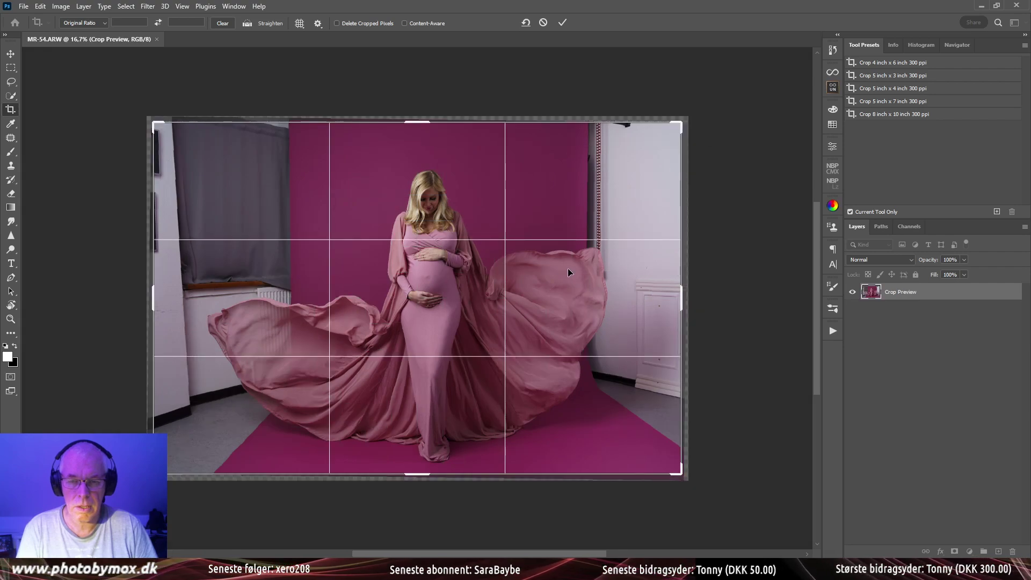
{"action": "left_click_drag", "start_coordinate": [572, 273], "coordinate": [565, 273]}
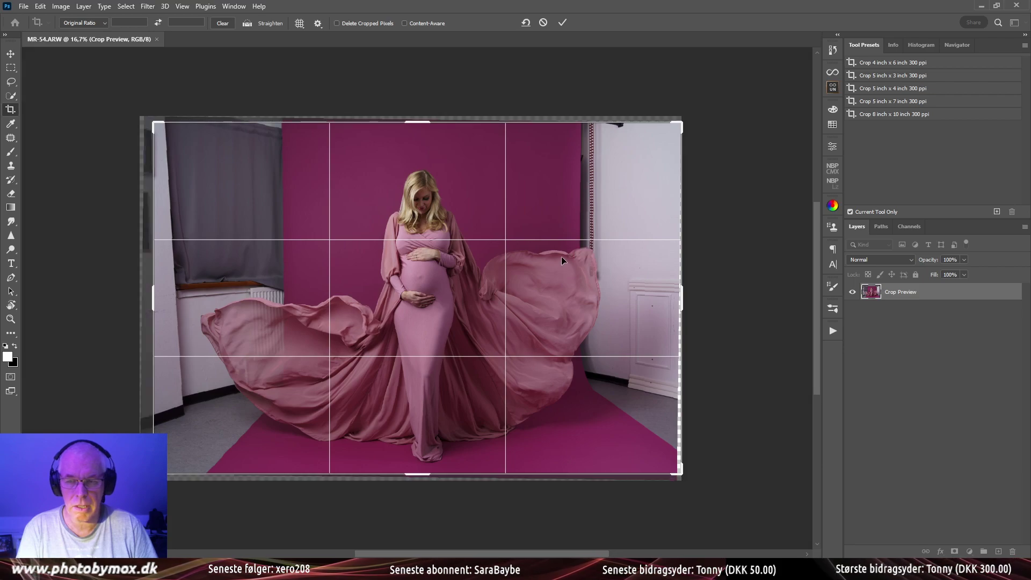
{"action": "left_click_drag", "start_coordinate": [685, 124], "coordinate": [679, 128]}
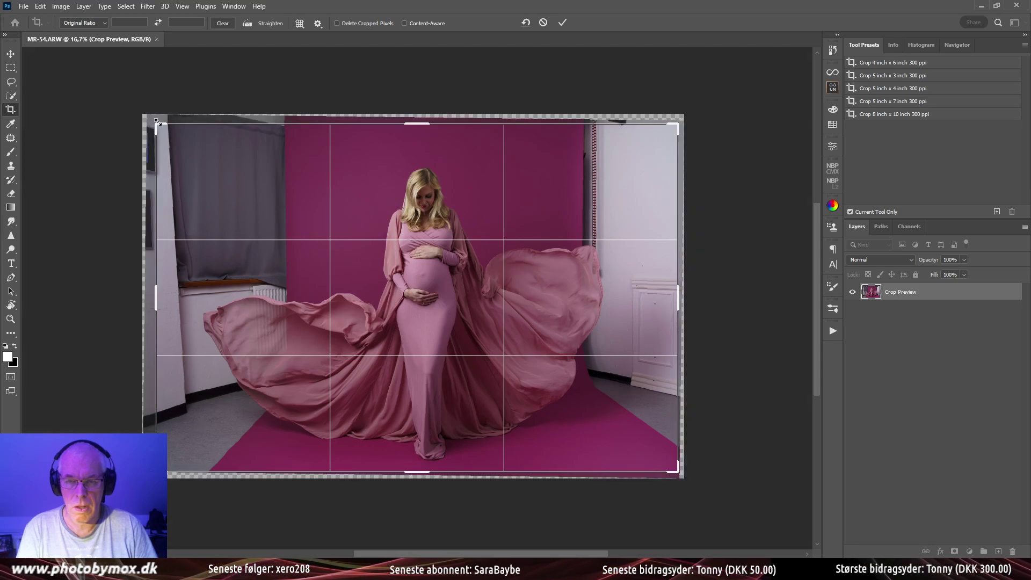
{"action": "left_click_drag", "start_coordinate": [155, 122], "coordinate": [159, 122]}
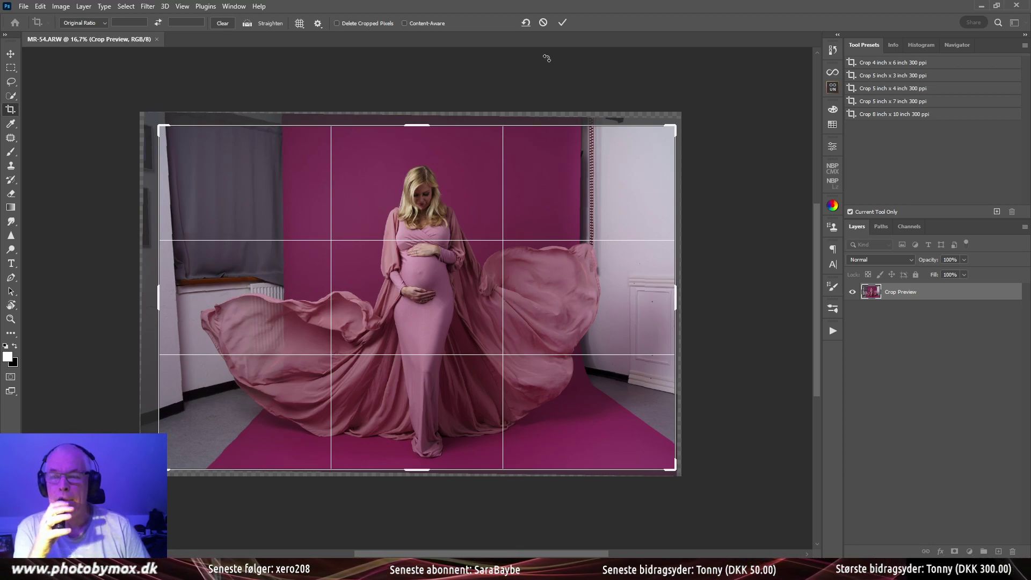
{"action": "left_click", "coordinate": [563, 22]}
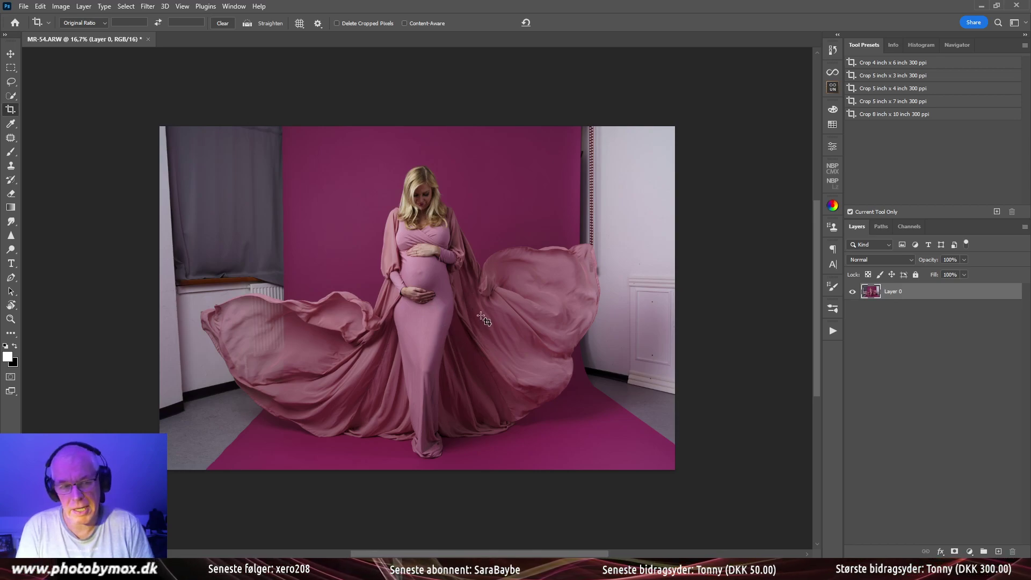
Duplicate the photo layer and copy a rectangular area around the flared fabric on the gown's right side to a new layer
{"action": "key", "text": "ctrl+j"}
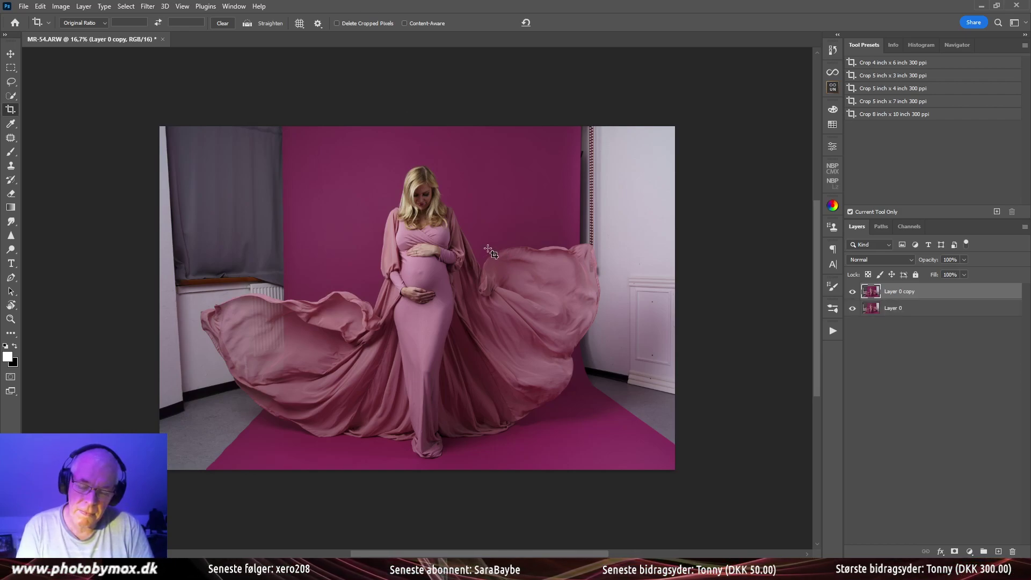
{"action": "key", "text": "m"}
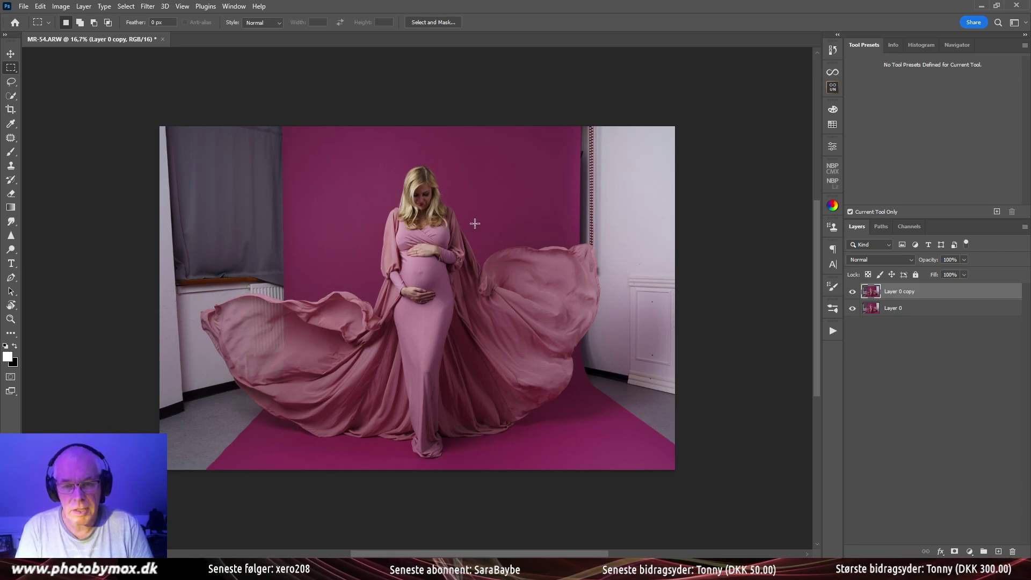
{"action": "left_click_drag", "start_coordinate": [476, 221], "coordinate": [609, 458]}
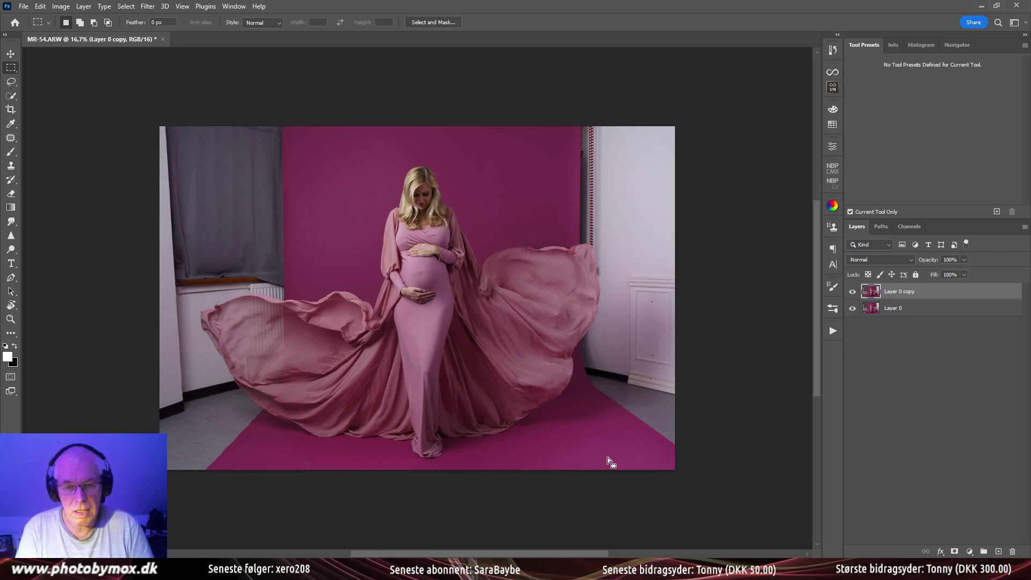
{"action": "key", "text": "ctrl+j"}
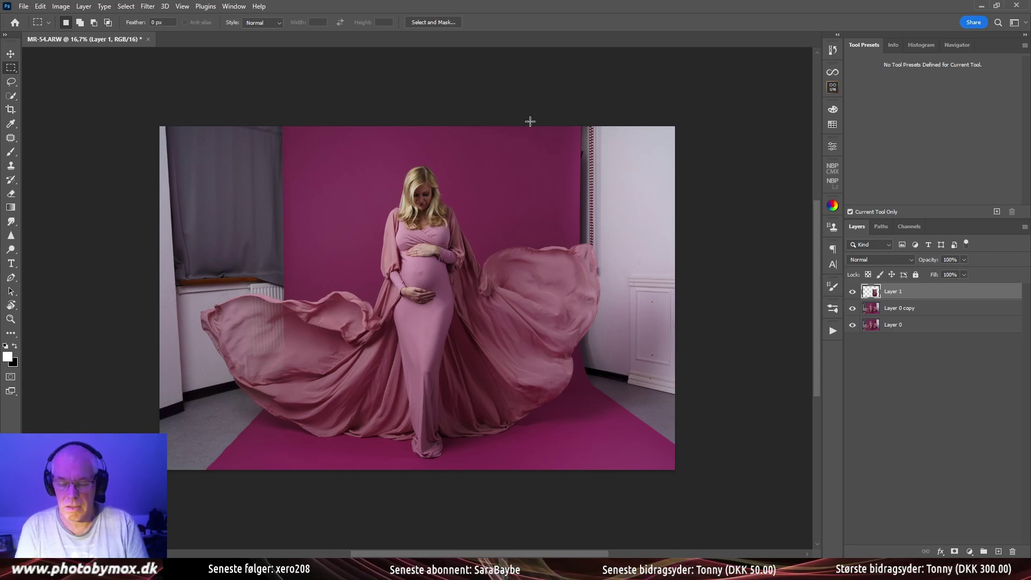
Move the copied fabric piece across the woman so it covers the flared fabric on the gown's left side
{"action": "key", "text": "v"}
{"action": "left_click_drag", "start_coordinate": [529, 298], "coordinate": [296, 276]}
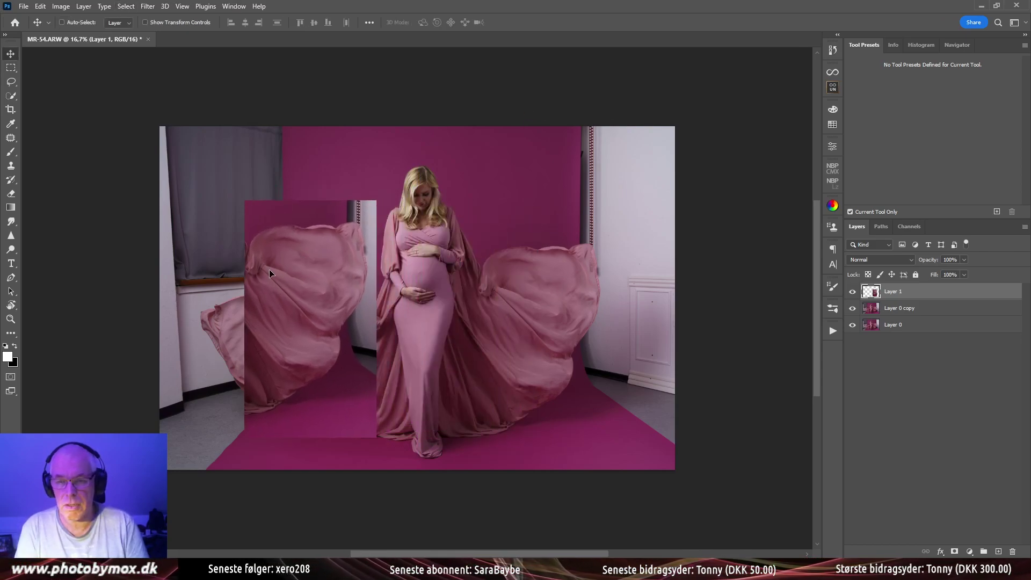
{"action": "left_click", "coordinate": [24, 6]}
{"action": "left_click", "coordinate": [27, 7]}
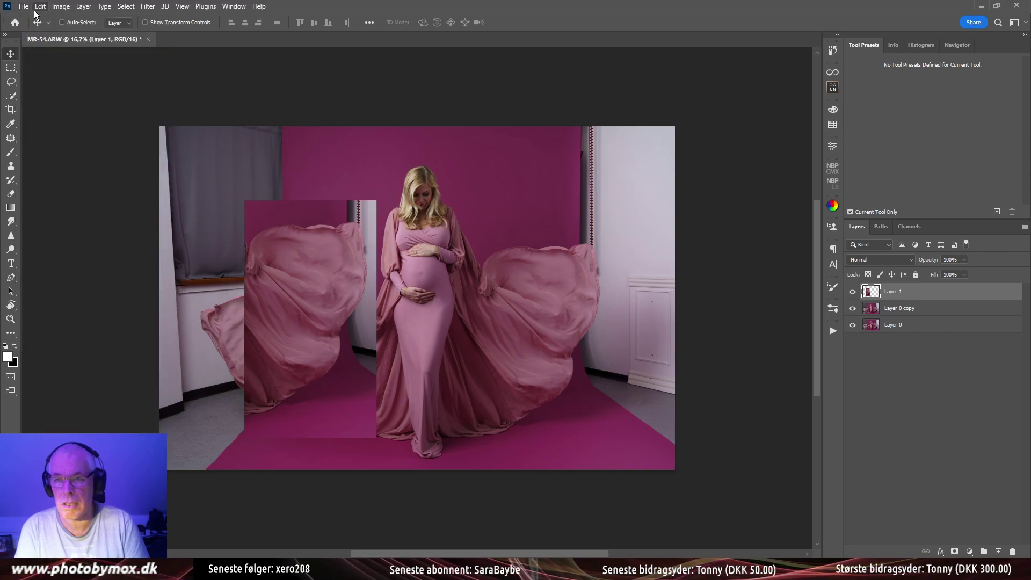
Flip the copied fabric piece horizontally and reposition it over the flared fabric on the gown's left side
{"action": "left_click", "coordinate": [40, 6]}
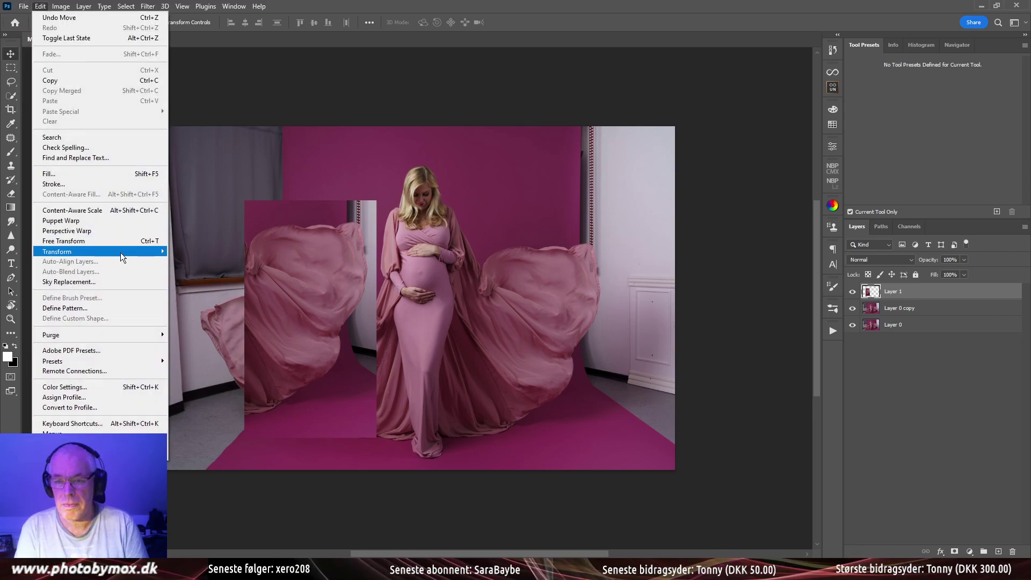
{"action": "mouse_move", "coordinate": [120, 252]}
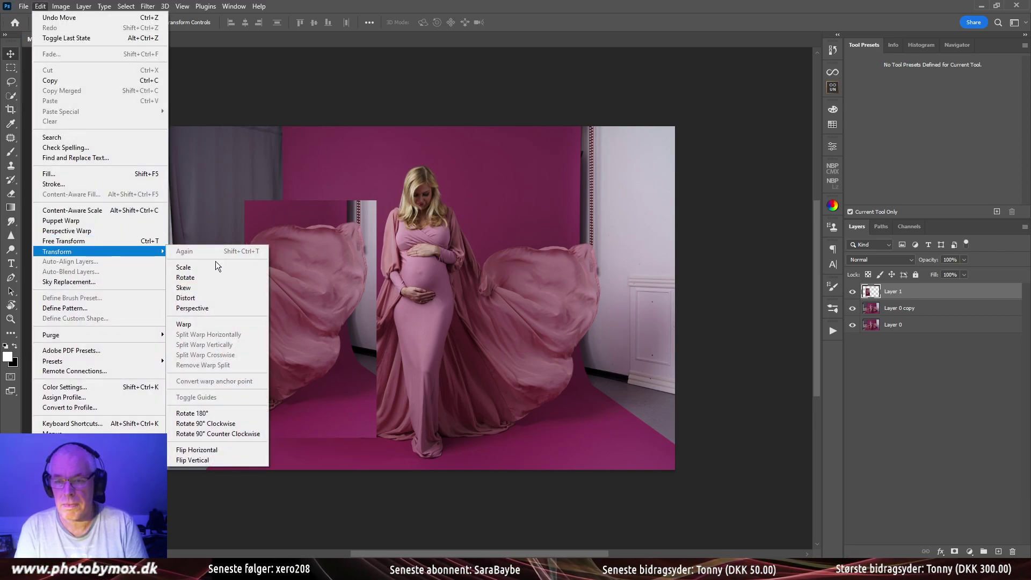
{"action": "left_click", "coordinate": [214, 450]}
{"action": "left_click_drag", "start_coordinate": [338, 322], "coordinate": [318, 348]}
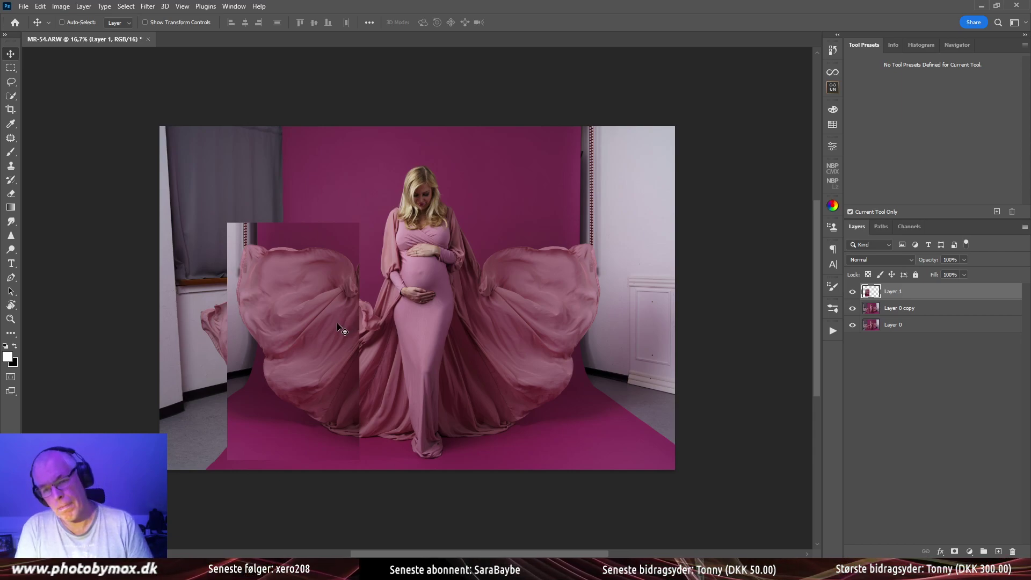
Move the flipped fabric piece aside to compare the photo without it, and place it against the woman on the gown's left side
{"action": "left_click_drag", "start_coordinate": [337, 328], "coordinate": [648, 254]}
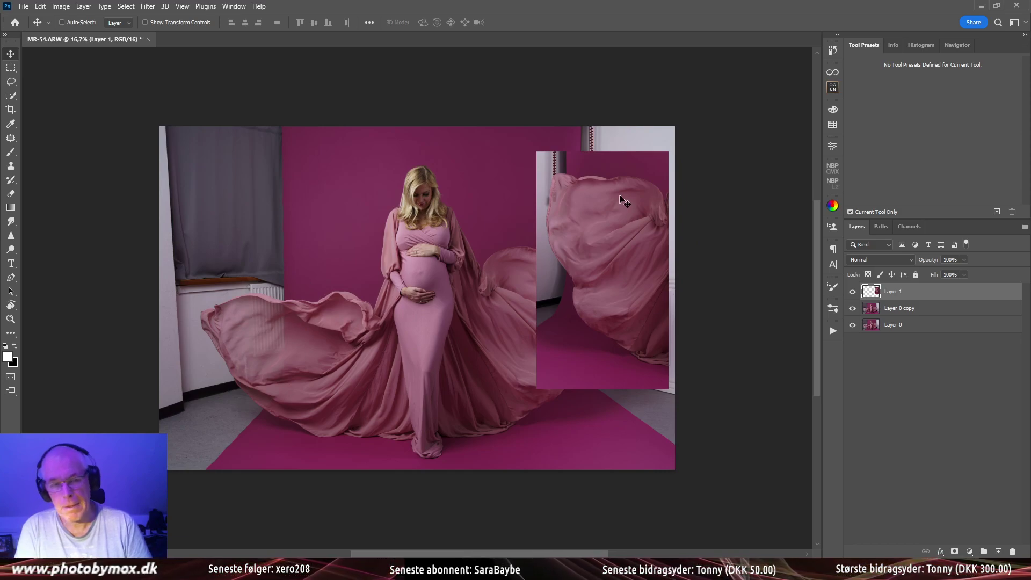
{"action": "left_click", "coordinate": [854, 292]}
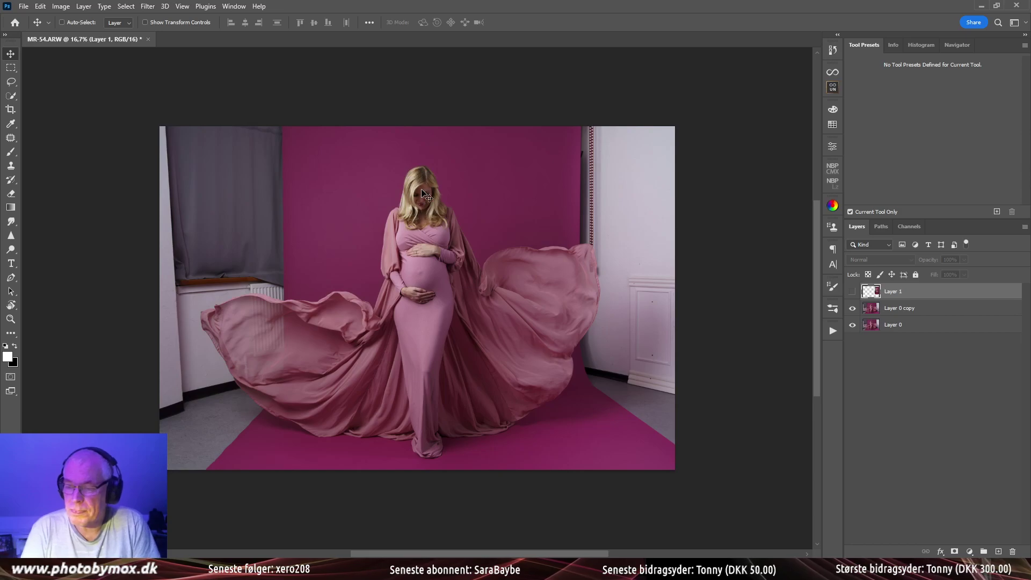
{"action": "left_click", "coordinate": [852, 292]}
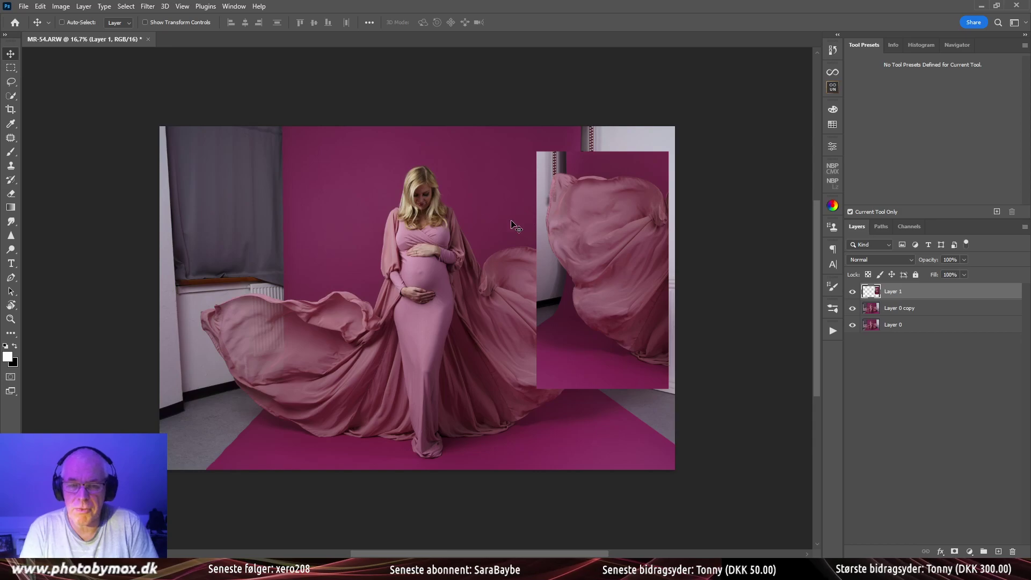
{"action": "left_click_drag", "start_coordinate": [591, 247], "coordinate": [302, 315]}
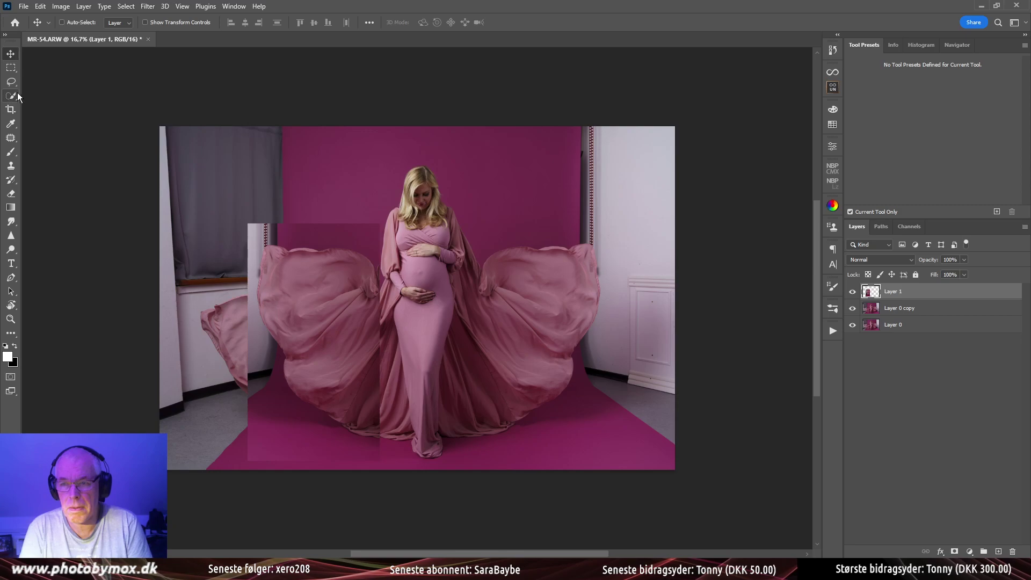
Quick-select the backdrop, wall and floor around the flipped fabric and hide them with a layer mask on Layer 1
{"action": "key", "text": "w"}
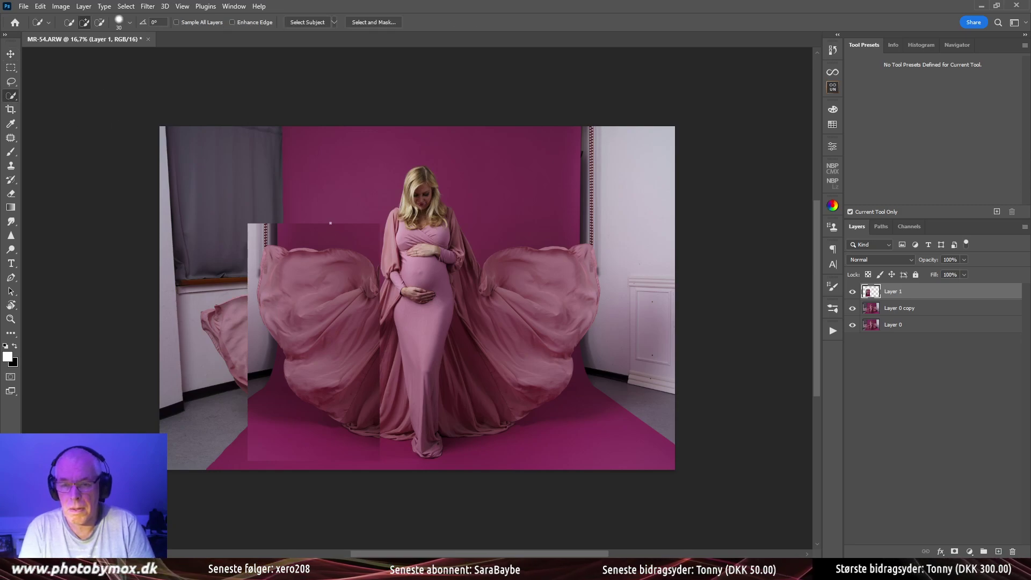
{"action": "right_click", "coordinate": [331, 229], "text": "alt"}
{"action": "mouse_move", "coordinate": [331, 229]}
{"action": "left_mouse_down"}
{"action": "mouse_move", "coordinate": [359, 238]}
{"action": "mouse_move", "coordinate": [266, 232]}
{"action": "mouse_move", "coordinate": [253, 245]}
{"action": "mouse_move", "coordinate": [279, 396]}
{"action": "left_mouse_up"}
{"action": "mouse_move", "coordinate": [354, 290]}
{"action": "left_mouse_down"}
{"action": "mouse_move", "coordinate": [306, 263]}
{"action": "mouse_move", "coordinate": [279, 271]}
{"action": "mouse_move", "coordinate": [268, 259]}
{"action": "mouse_move", "coordinate": [308, 314]}
{"action": "mouse_move", "coordinate": [327, 370]}
{"action": "mouse_move", "coordinate": [358, 402]}
{"action": "left_mouse_up"}
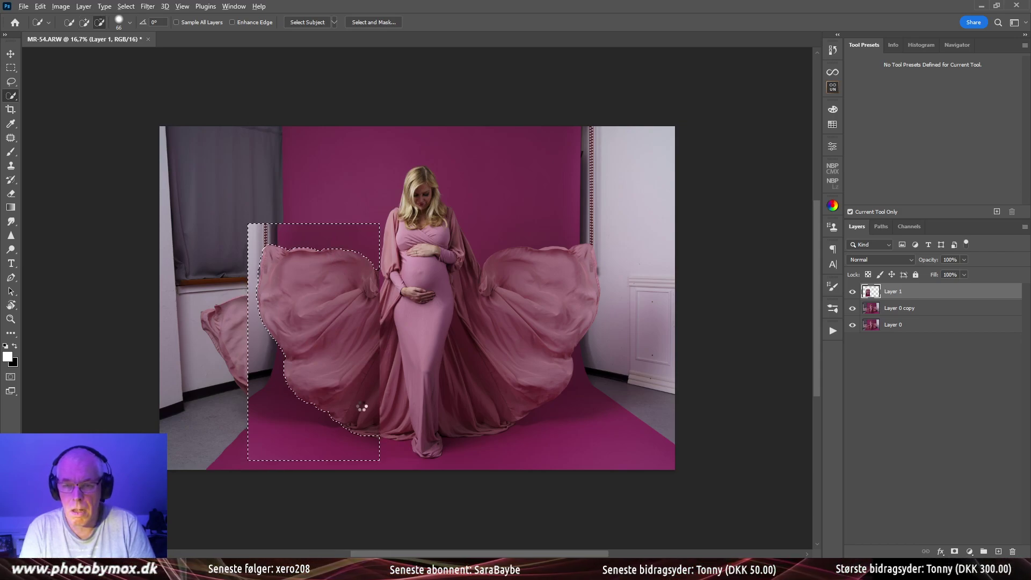
{"action": "left_click", "coordinate": [955, 552]}
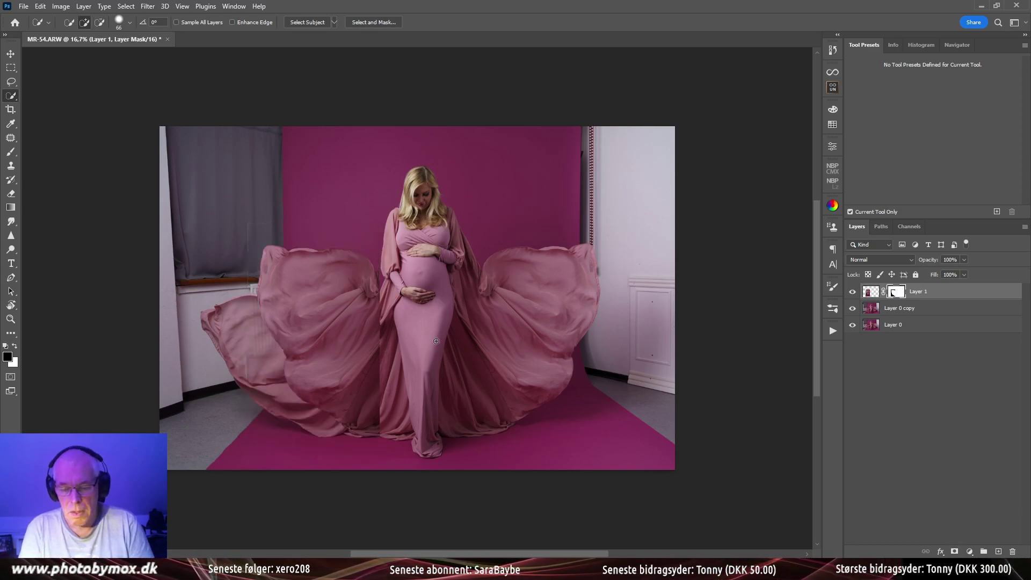
Shift the masked fabric outward over the original left flare and warp its upper and inner edges to fit the gown
{"action": "key", "text": "v"}
{"action": "left_click_drag", "start_coordinate": [363, 342], "coordinate": [321, 338]}
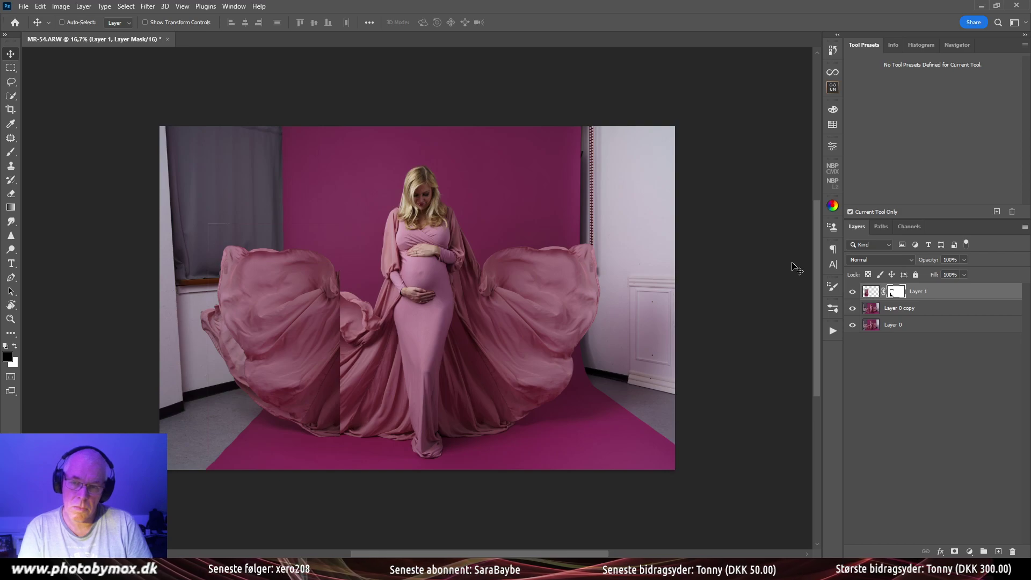
{"action": "left_click", "coordinate": [871, 292]}
{"action": "key", "text": "ctrl+t"}
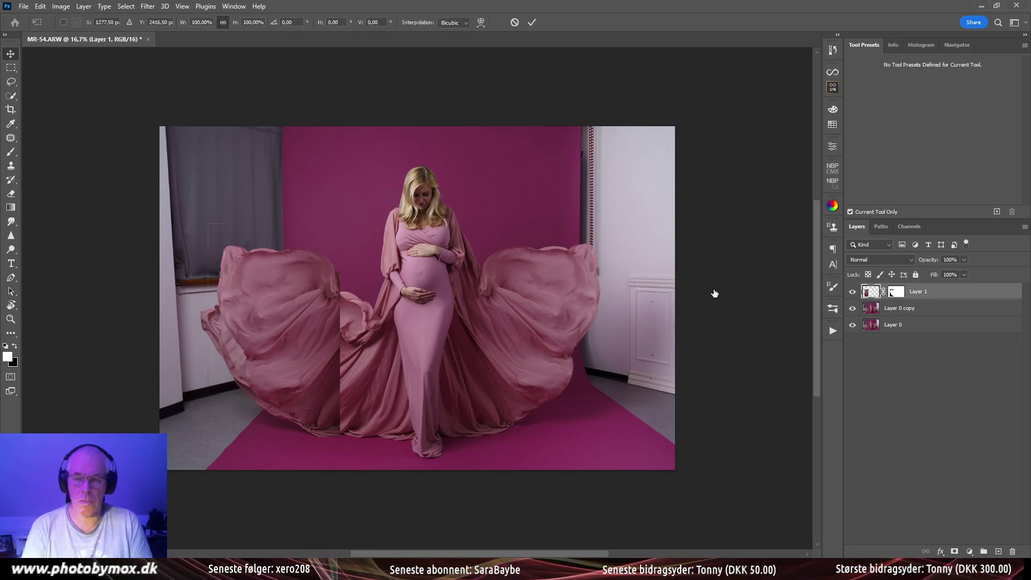
{"action": "right_click", "coordinate": [301, 309]}
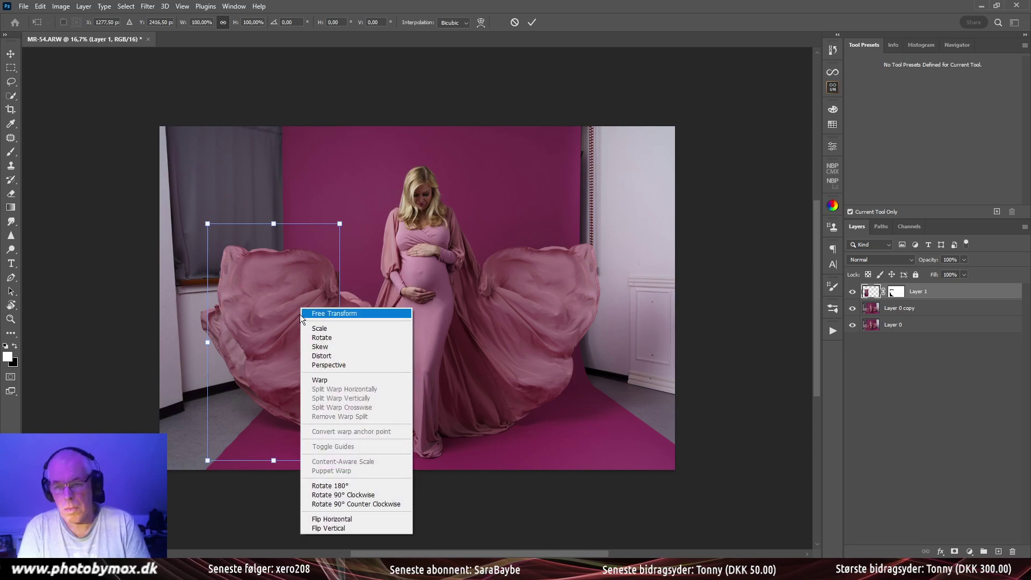
{"action": "left_click", "coordinate": [323, 379]}
{"action": "left_click_drag", "start_coordinate": [327, 271], "coordinate": [329, 283]}
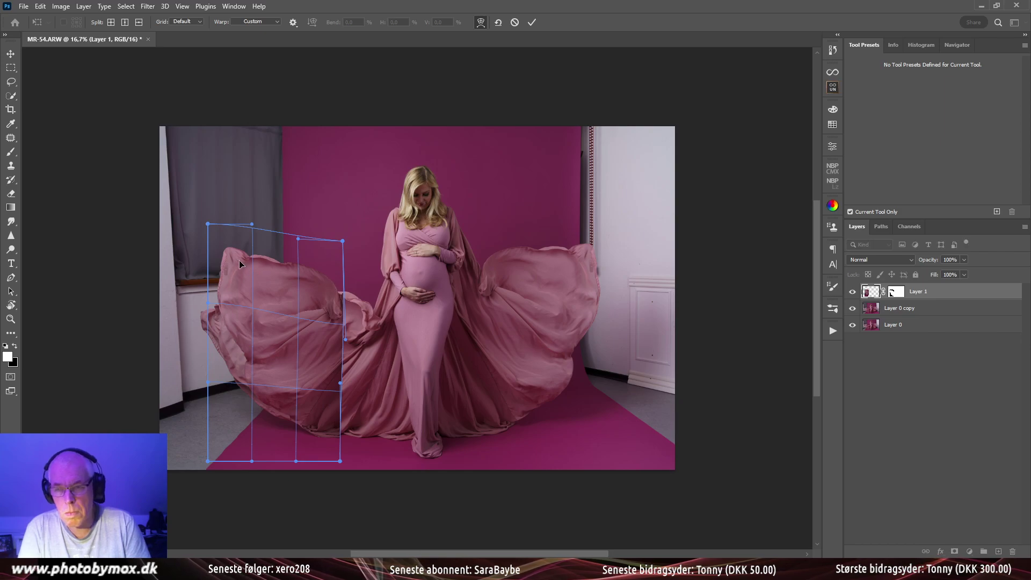
{"action": "left_click_drag", "start_coordinate": [236, 256], "coordinate": [240, 274]}
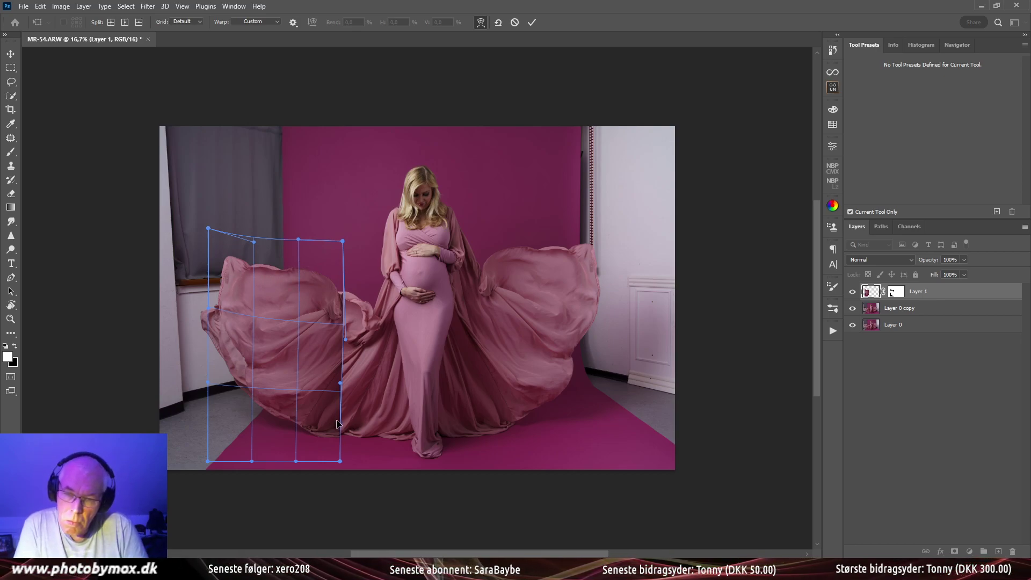
{"action": "left_click_drag", "start_coordinate": [337, 424], "coordinate": [341, 423]}
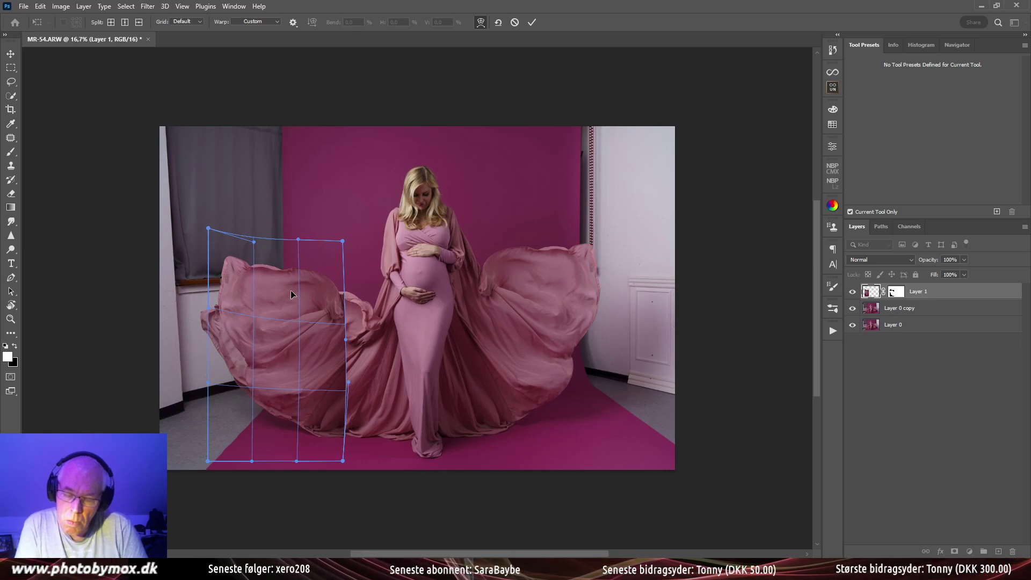
{"action": "key", "text": "Return"}
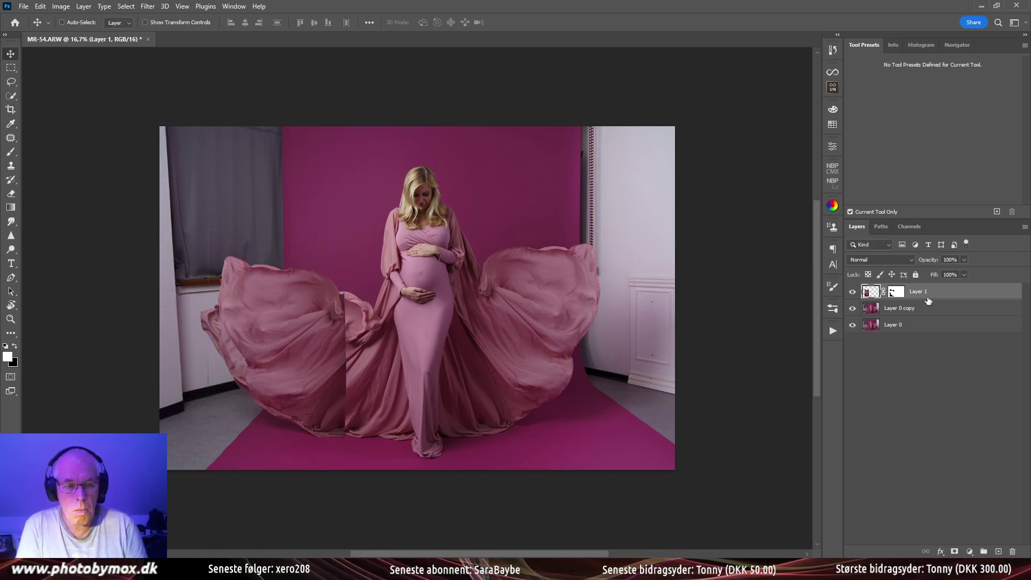
Paint black on Layer 1's mask with a soft brush at 10% flow to blend the fabric's inner edge into the gown
{"action": "left_click", "coordinate": [897, 292]}
{"action": "key", "text": "b"}
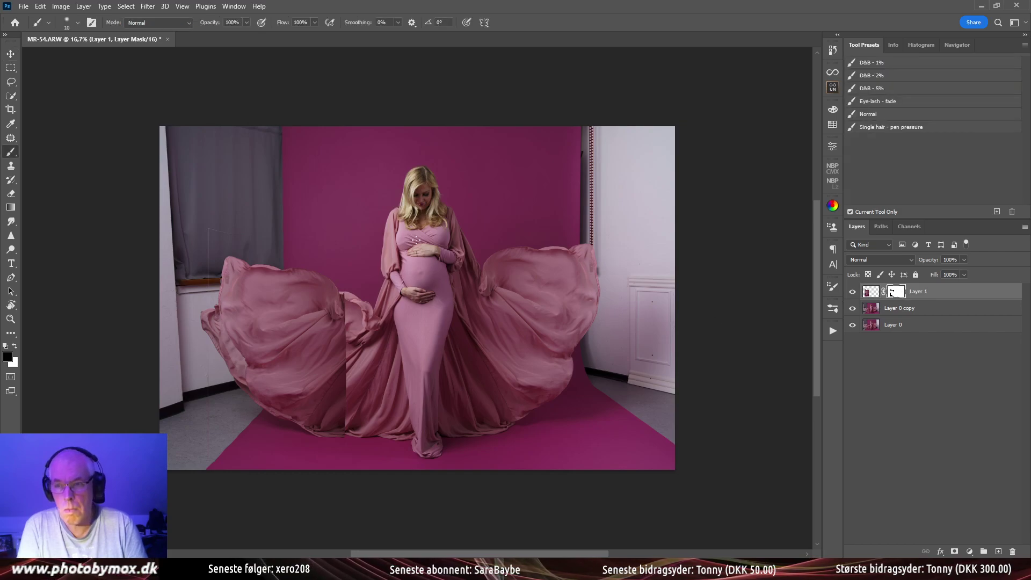
{"action": "left_click", "coordinate": [869, 117]}
{"action": "key", "text": "shift+1"}
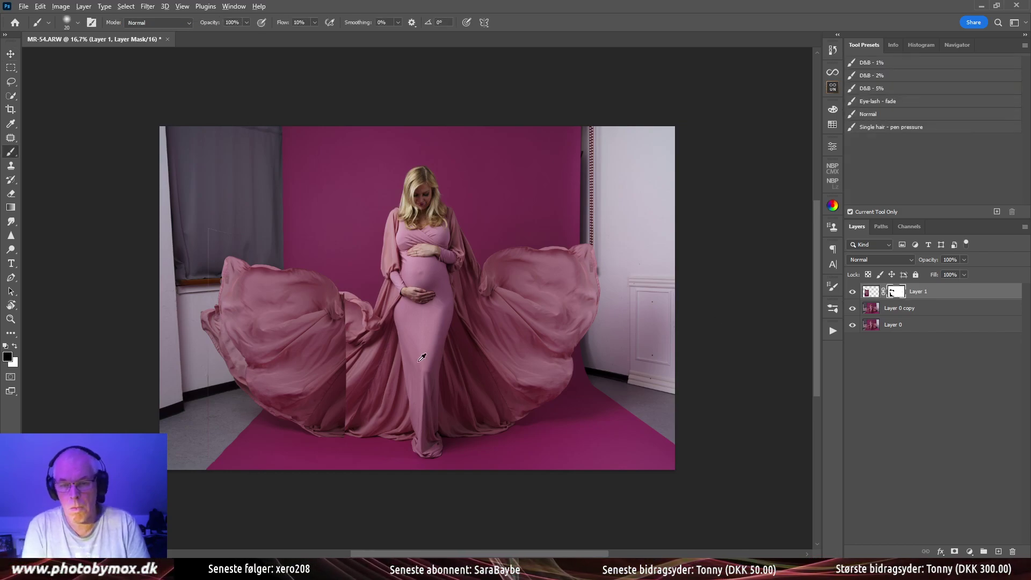
{"action": "left_click_drag", "start_coordinate": [422, 358], "coordinate": [437, 149]}
{"action": "key", "text": "bracketleft"}
{"action": "key", "text": "bracketleft"}
{"action": "key", "text": "bracketleft"}
{"action": "key", "text": "bracketleft"}
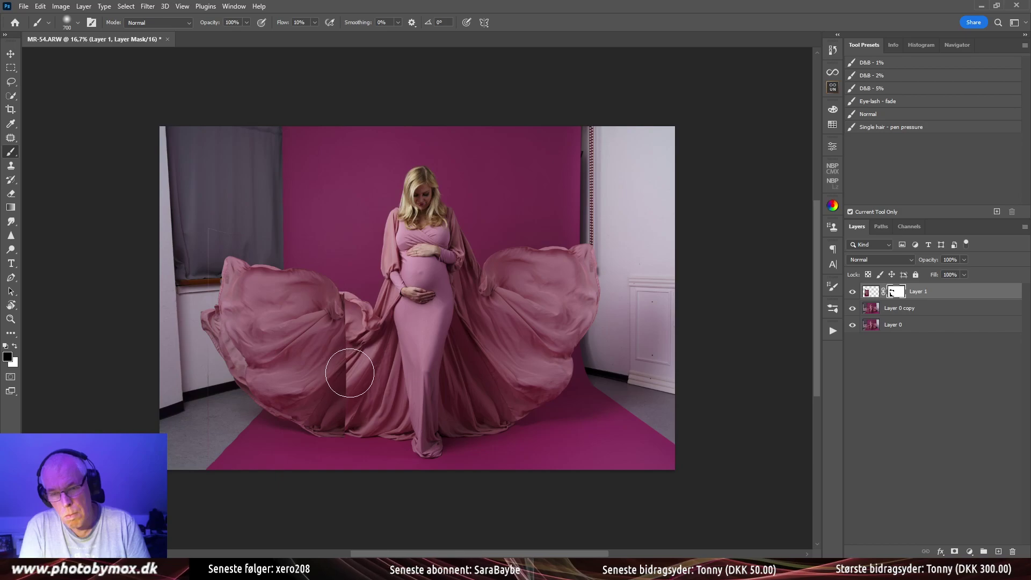
{"action": "mouse_move", "coordinate": [359, 383]}
{"action": "left_mouse_down"}
{"action": "mouse_move", "coordinate": [349, 431]}
{"action": "mouse_move", "coordinate": [358, 367]}
{"action": "mouse_move", "coordinate": [345, 343]}
{"action": "mouse_move", "coordinate": [365, 294]}
{"action": "mouse_move", "coordinate": [337, 445]}
{"action": "mouse_move", "coordinate": [362, 363]}
{"action": "mouse_move", "coordinate": [354, 308]}
{"action": "mouse_move", "coordinate": [317, 288]}
{"action": "left_mouse_up"}
{"action": "key", "text": "bracketleft"}
{"action": "key", "text": "bracketleft"}
{"action": "key", "text": "bracketleft"}
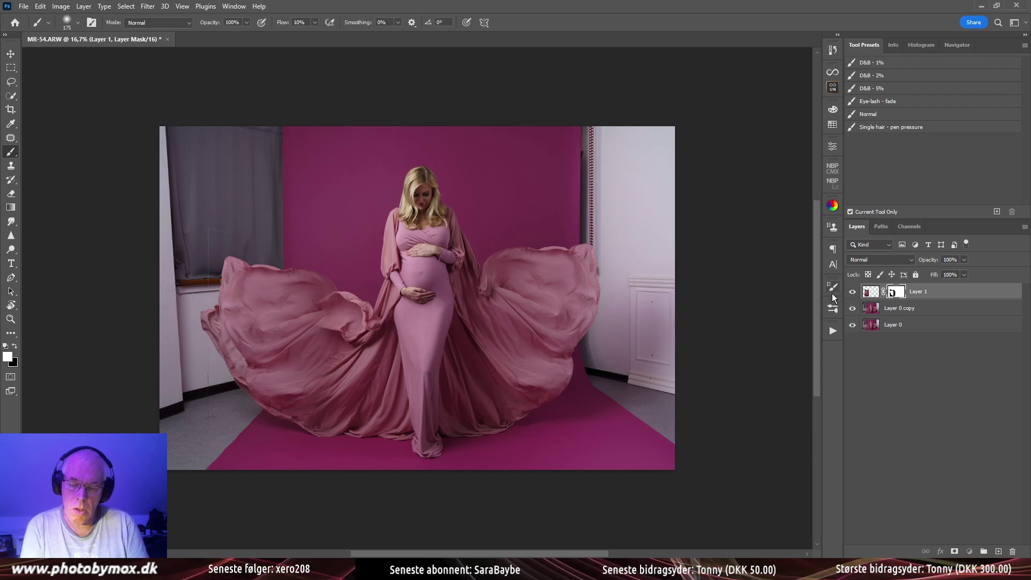
Warp the masked fabric again, pulling its outer edge and upper corner inward to refine the left flare's shape
{"action": "key", "text": "ctrl+t"}
{"action": "right_click", "coordinate": [276, 283]}
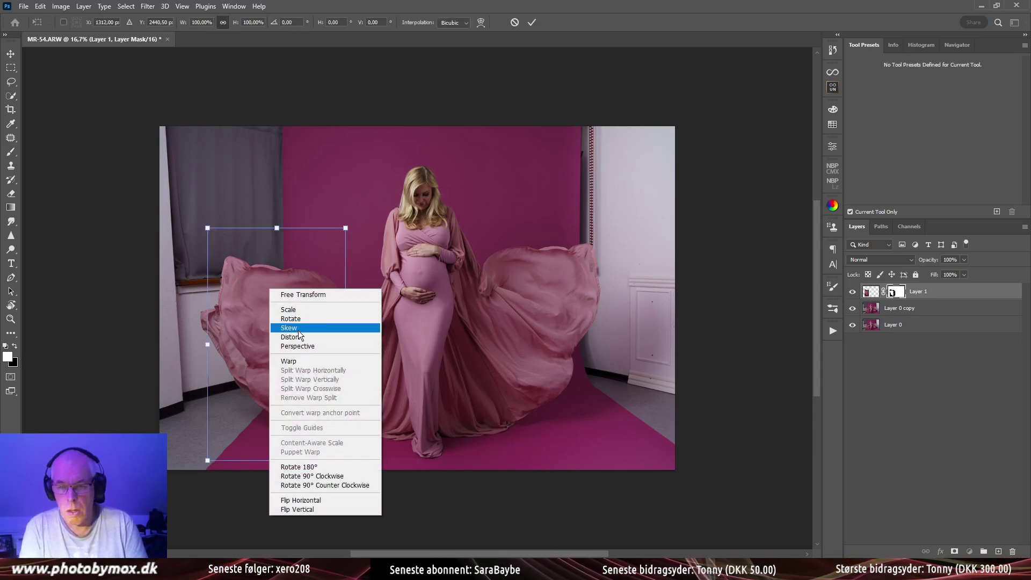
{"action": "left_click", "coordinate": [298, 361]}
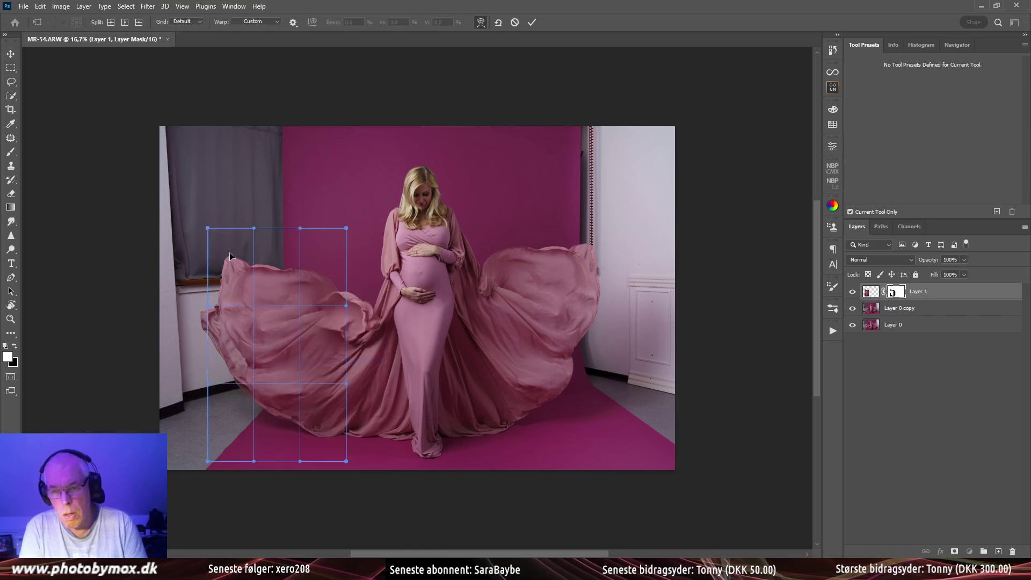
{"action": "left_click_drag", "start_coordinate": [237, 257], "coordinate": [238, 256]}
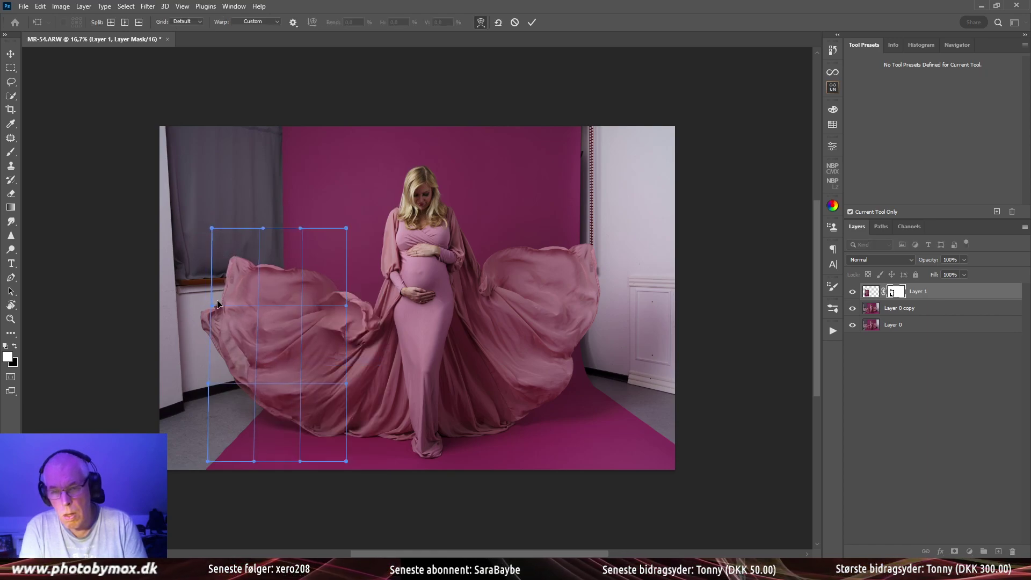
{"action": "left_click_drag", "start_coordinate": [214, 305], "coordinate": [223, 274]}
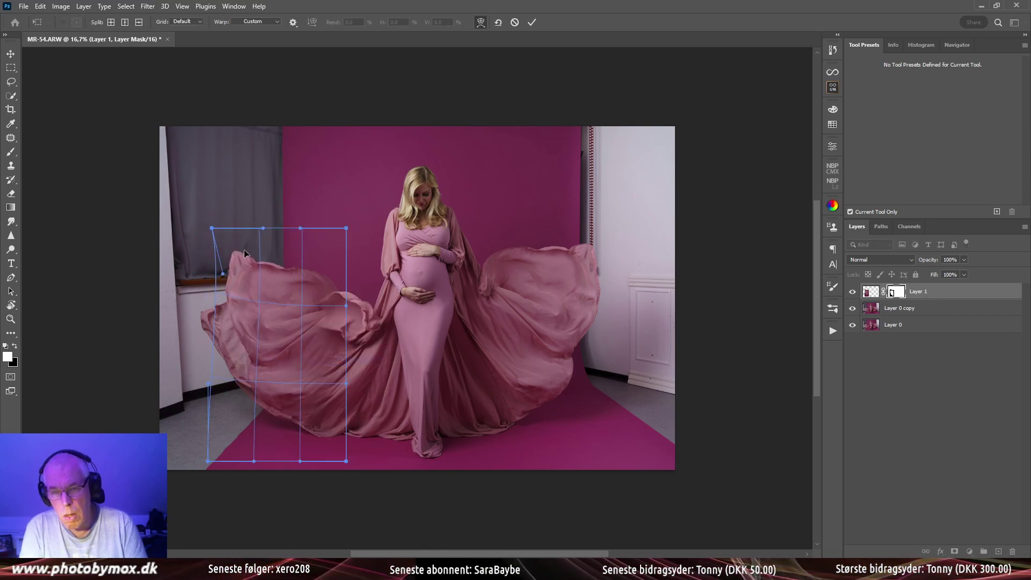
{"action": "left_click_drag", "start_coordinate": [260, 230], "coordinate": [293, 276]}
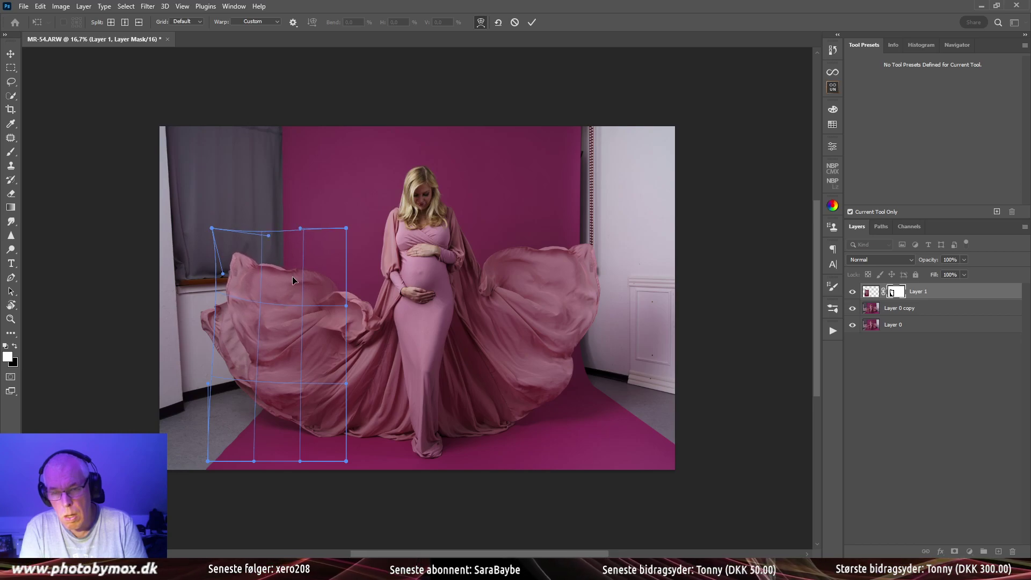
{"action": "left_click_drag", "start_coordinate": [218, 321], "coordinate": [224, 321]}
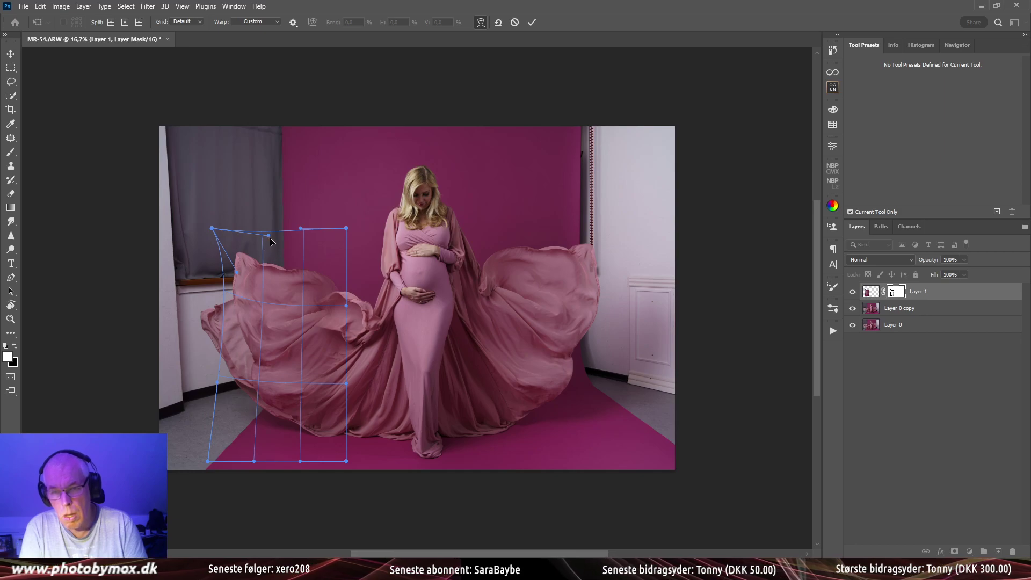
{"action": "mouse_move", "coordinate": [270, 238]}
{"action": "left_mouse_down"}
{"action": "mouse_move", "coordinate": [270, 260]}
{"action": "mouse_move", "coordinate": [271, 251]}
{"action": "left_mouse_up"}
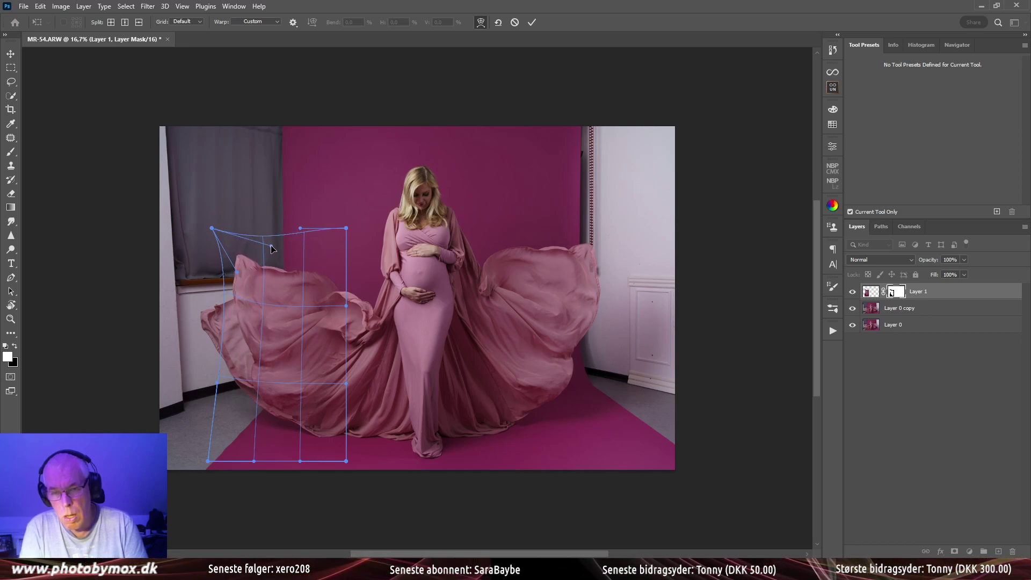
{"action": "key", "text": "Return"}
{"action": "key", "text": "b"}
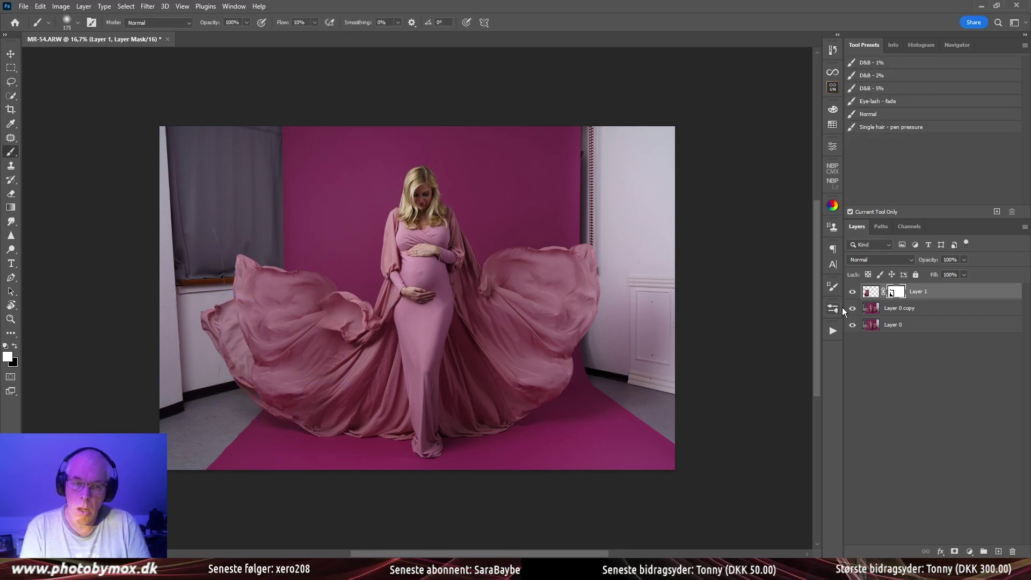
Quick-select the curtain, wall and grey floor left of the backdrop on Layer 0 copy, undoing a stray brush stroke
{"action": "left_click", "coordinate": [868, 311]}
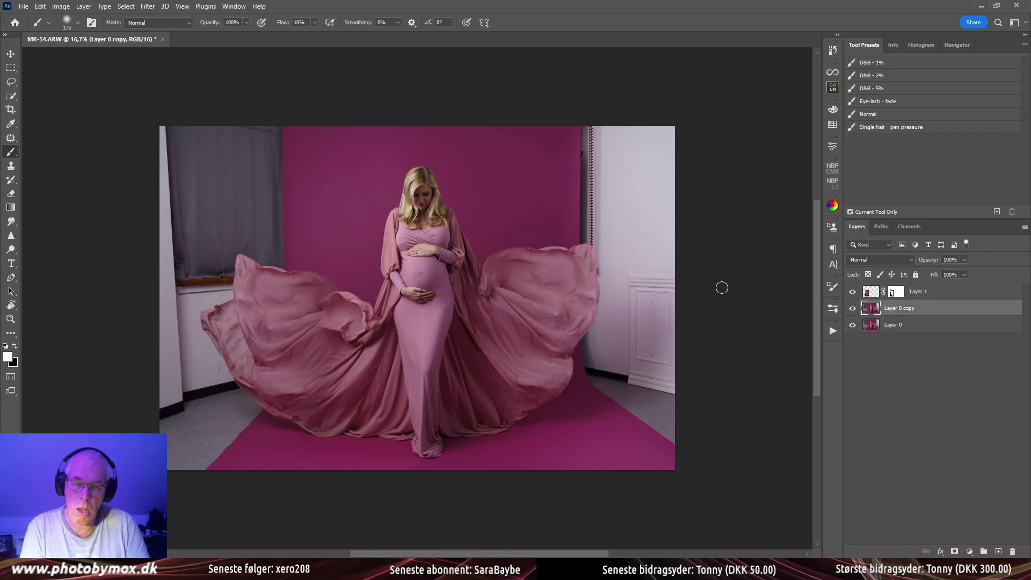
{"action": "mouse_move", "coordinate": [193, 161]}
{"action": "left_mouse_down"}
{"action": "mouse_move", "coordinate": [232, 158]}
{"action": "mouse_move", "coordinate": [239, 174]}
{"action": "left_mouse_up"}
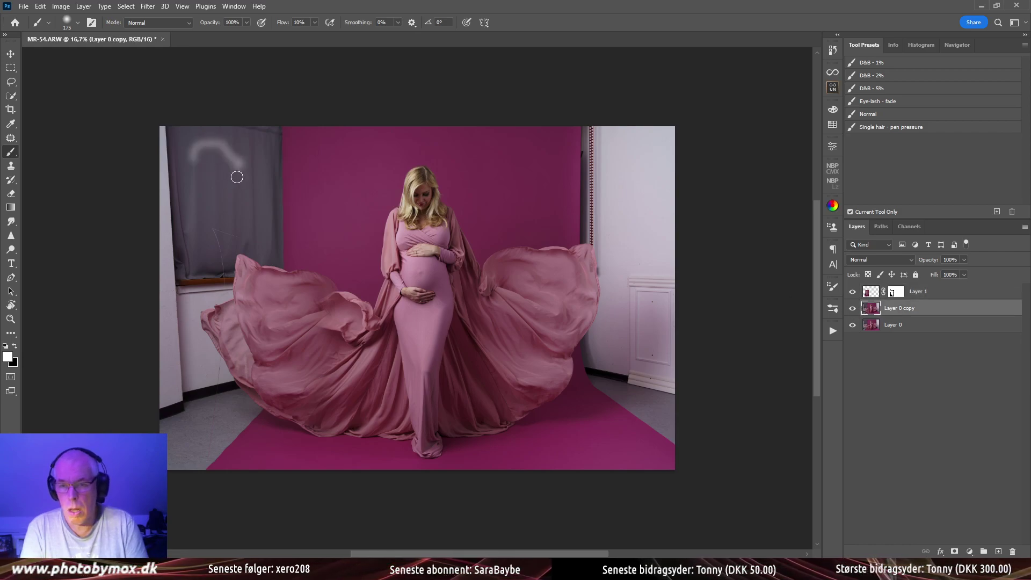
{"action": "key", "text": "ctrl+z"}
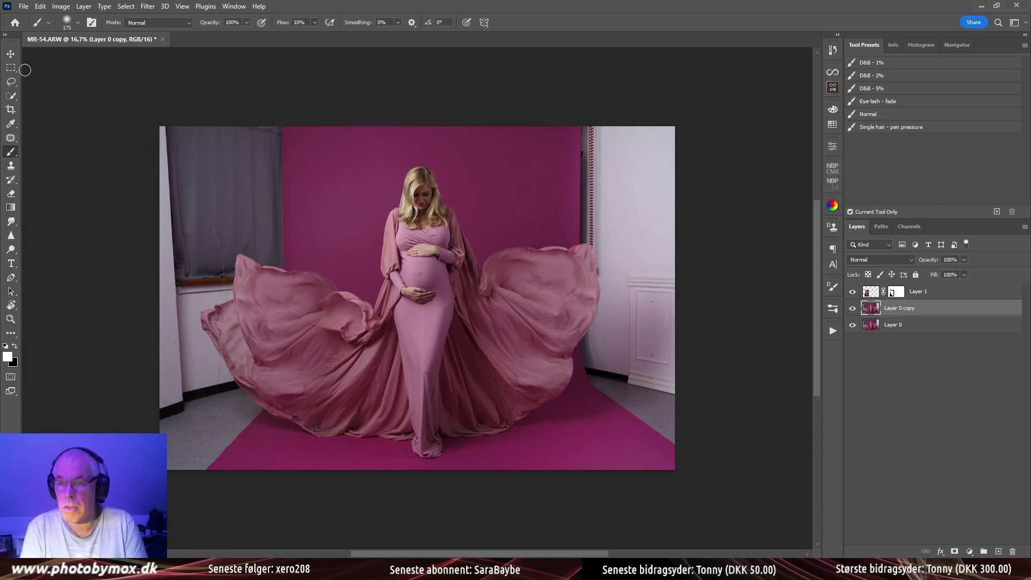
{"action": "left_click", "coordinate": [11, 95]}
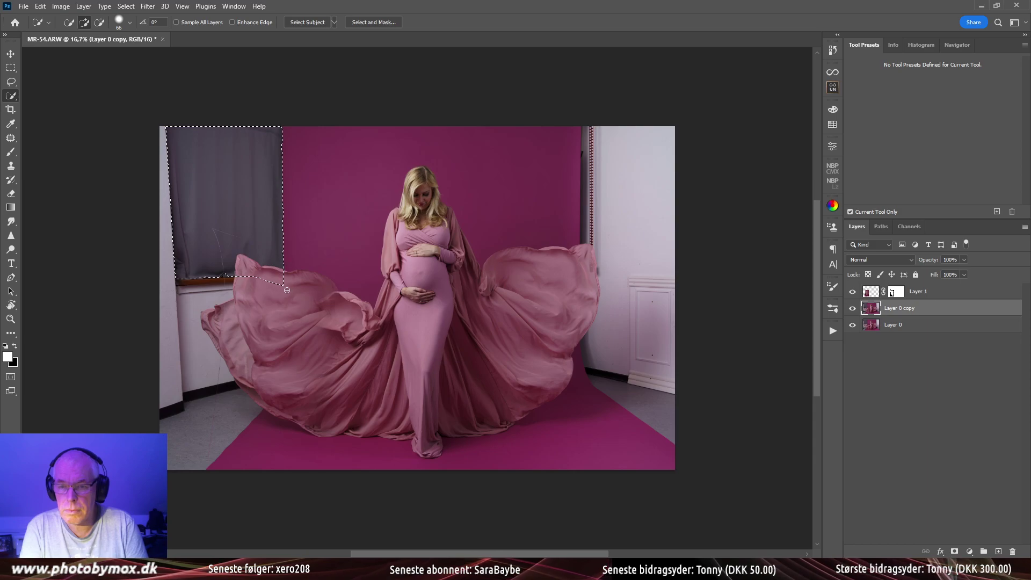
{"action": "mouse_move", "coordinate": [211, 281]}
{"action": "left_mouse_down"}
{"action": "mouse_move", "coordinate": [193, 299]}
{"action": "mouse_move", "coordinate": [187, 332]}
{"action": "left_mouse_up"}
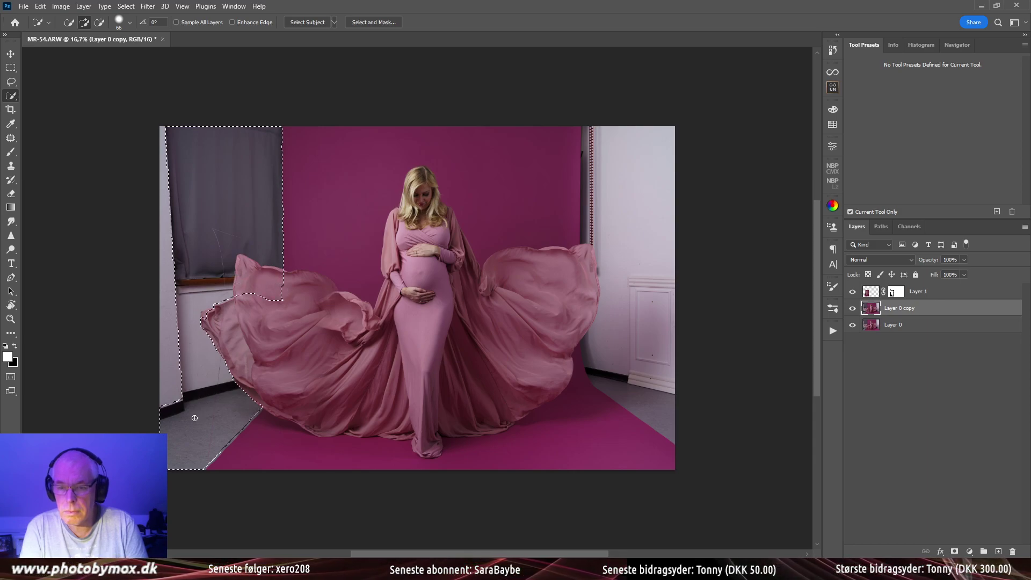
{"action": "mouse_move", "coordinate": [195, 418]}
{"action": "left_mouse_down"}
{"action": "mouse_move", "coordinate": [175, 377]}
{"action": "mouse_move", "coordinate": [178, 338]}
{"action": "left_mouse_up"}
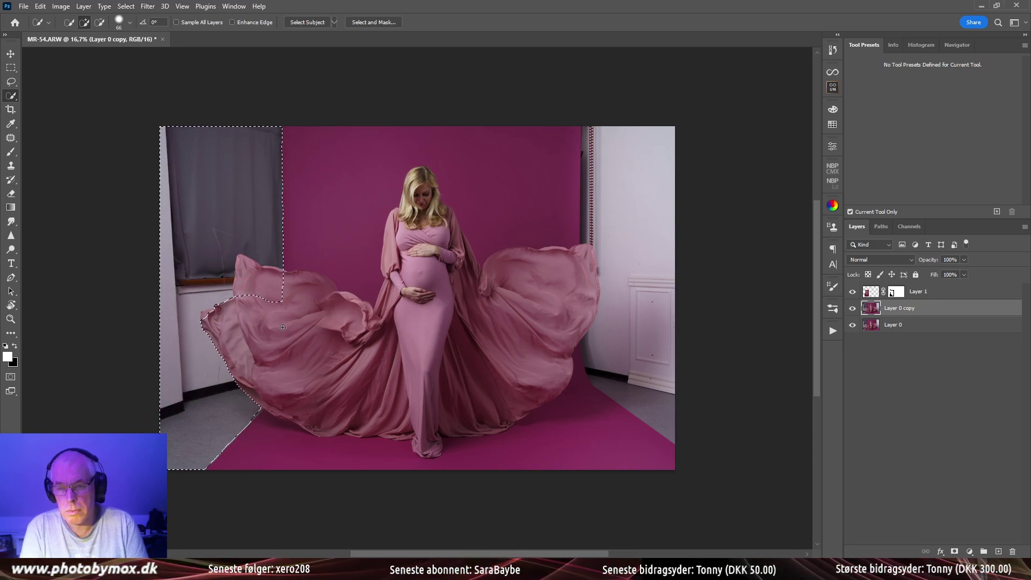
Hide Layer 1 and try a Content-Aware Fill on the selected room area beside the backdrop in Layer 0 copy
{"action": "left_click", "coordinate": [852, 291]}
{"action": "left_click", "coordinate": [852, 292]}
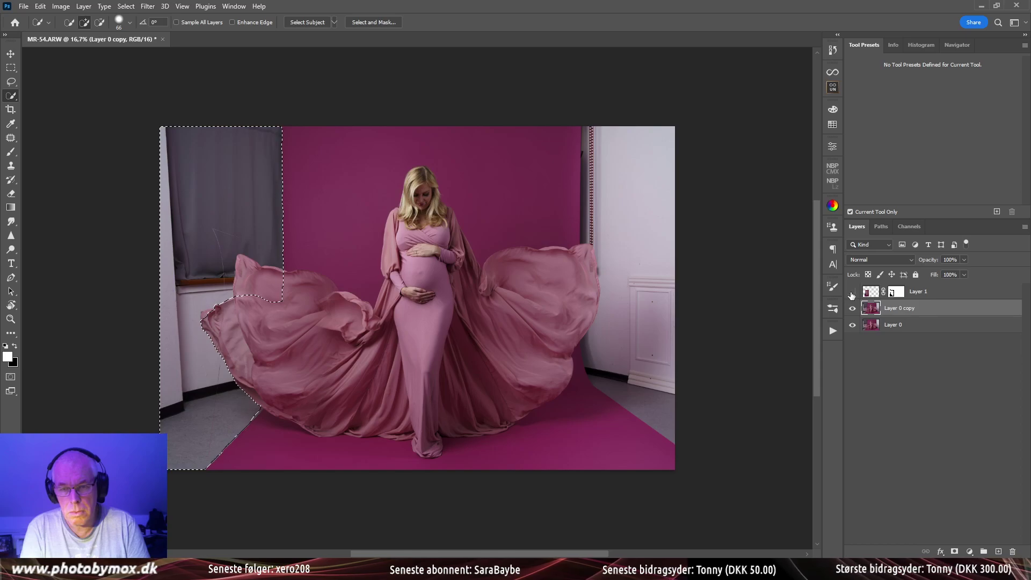
{"action": "left_click", "coordinate": [852, 291]}
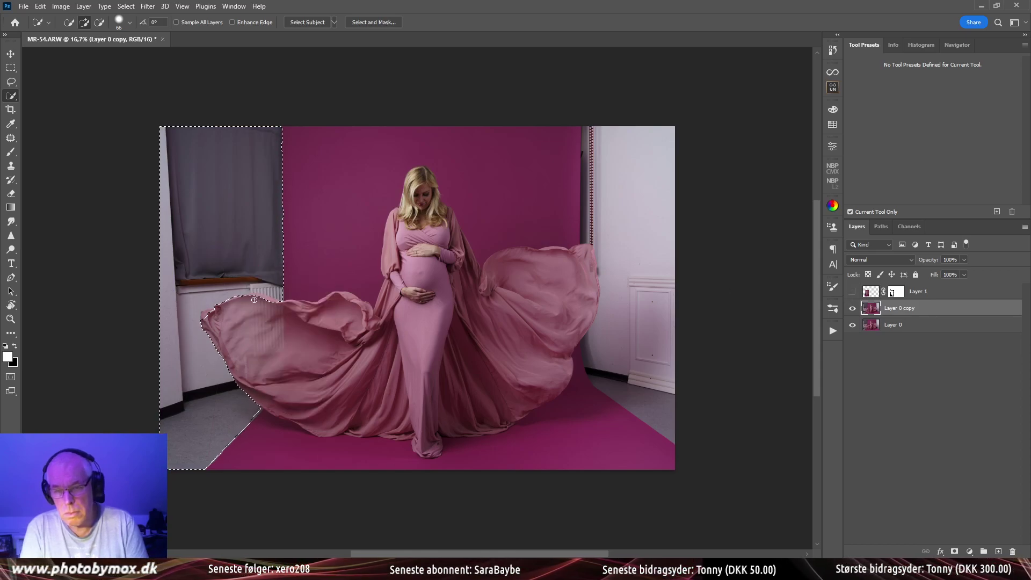
{"action": "key", "text": "alt"}
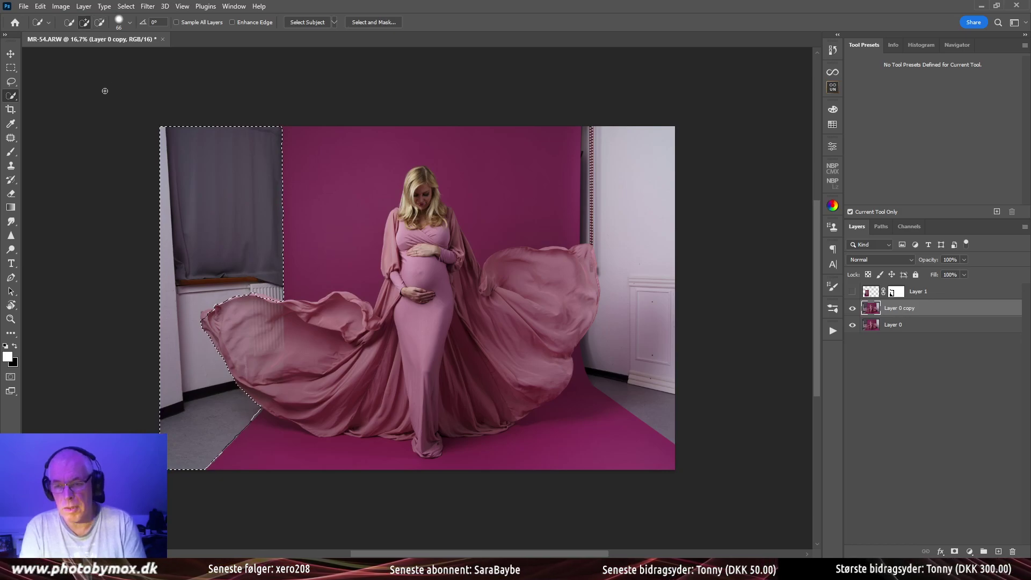
{"action": "left_click", "coordinate": [40, 6]}
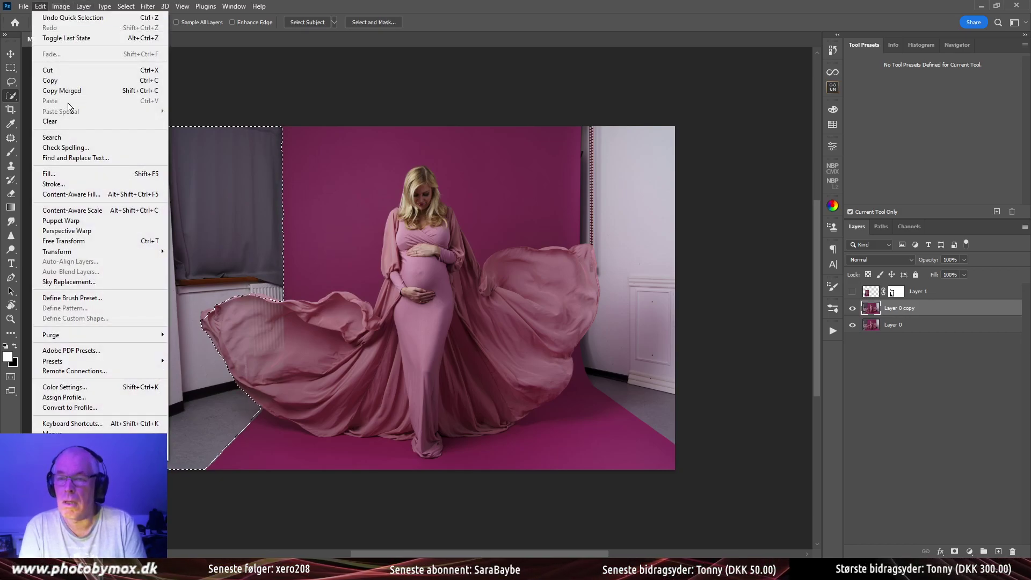
{"action": "left_click", "coordinate": [97, 194]}
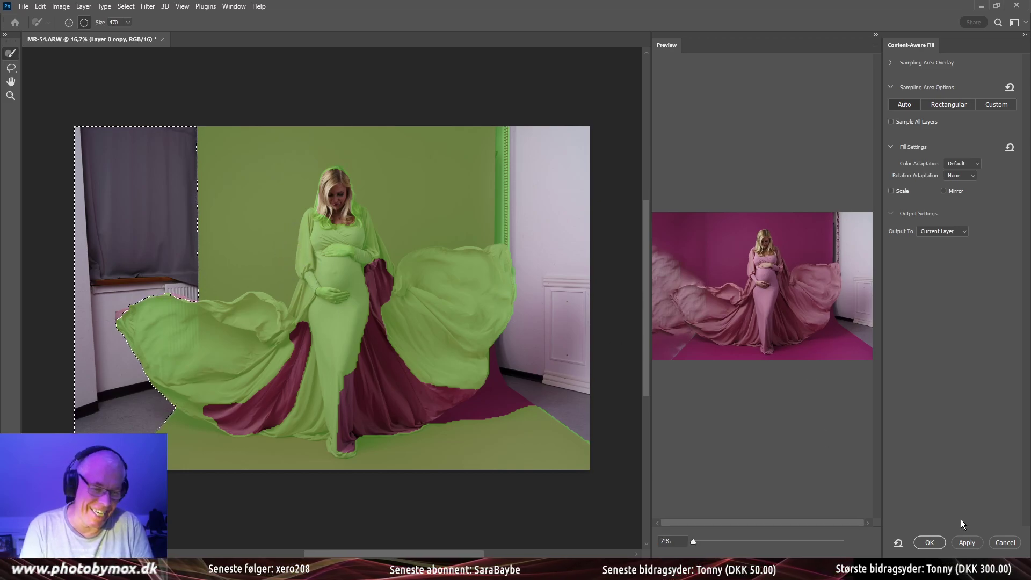
{"action": "left_click", "coordinate": [1004, 541]}
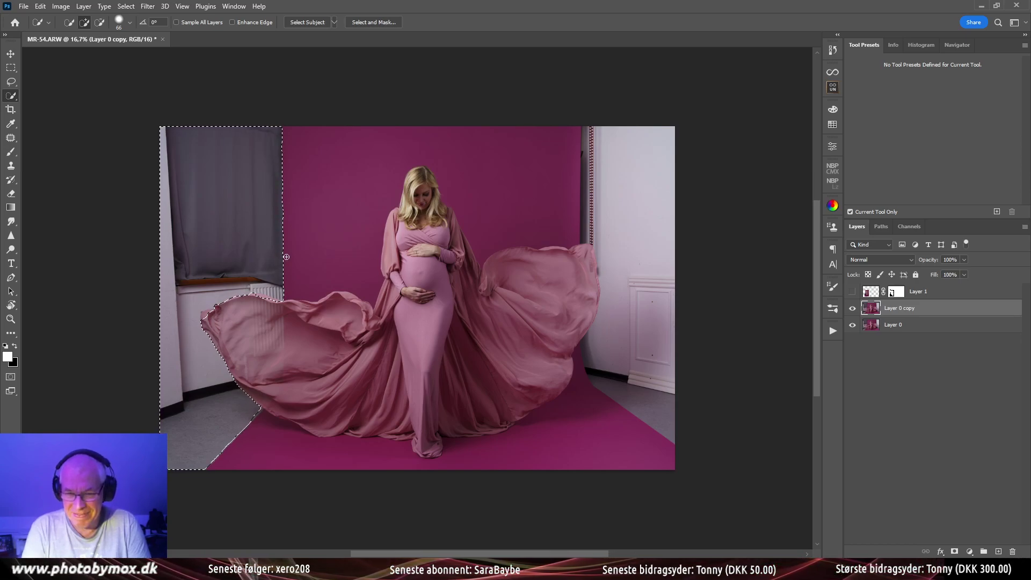
{"action": "left_click", "coordinate": [852, 291]}
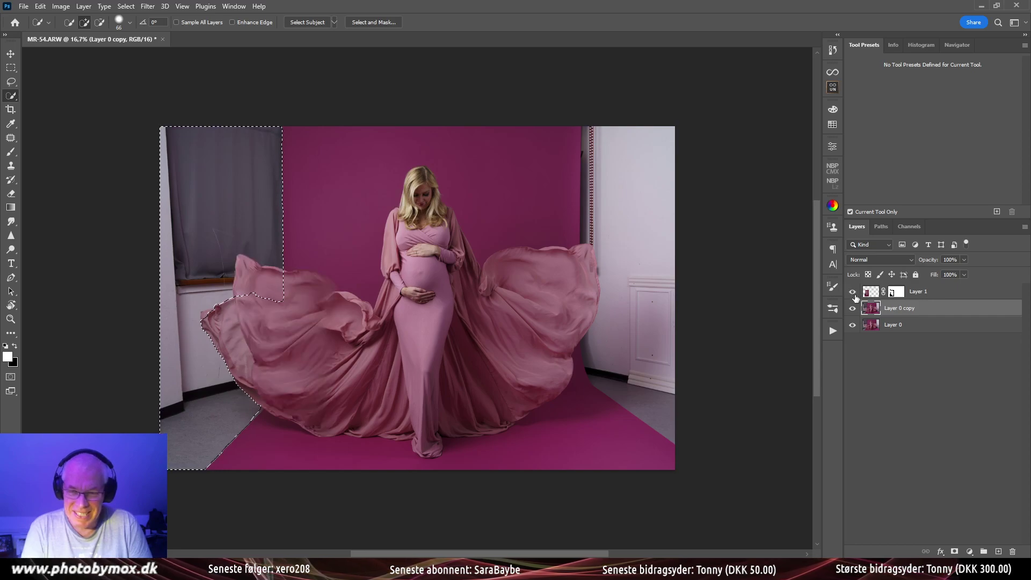
{"action": "left_click", "coordinate": [853, 292]}
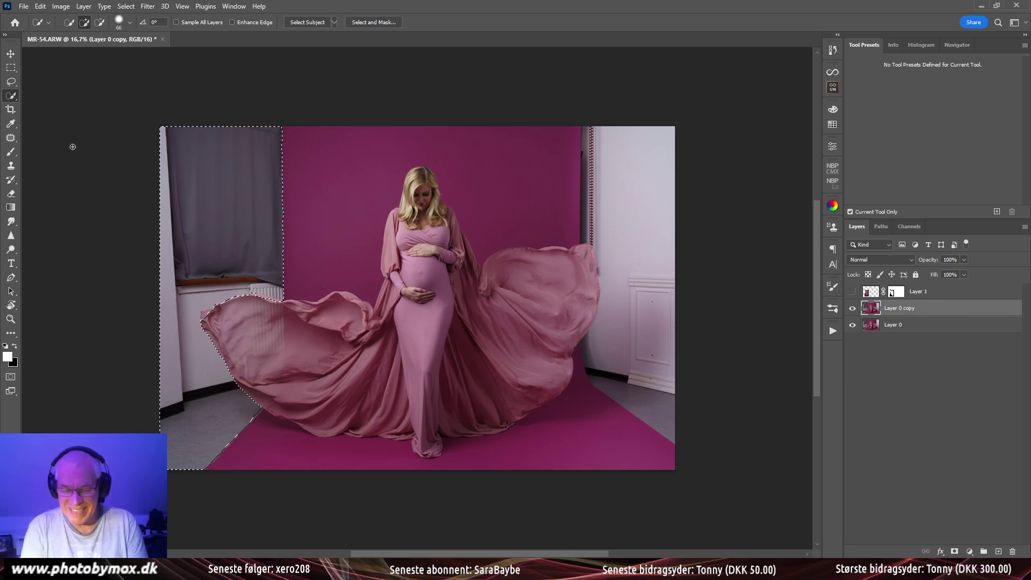
Add the outer part of the gown's original left flare to the room selection with the Lasso tool
{"action": "key", "text": "l"}
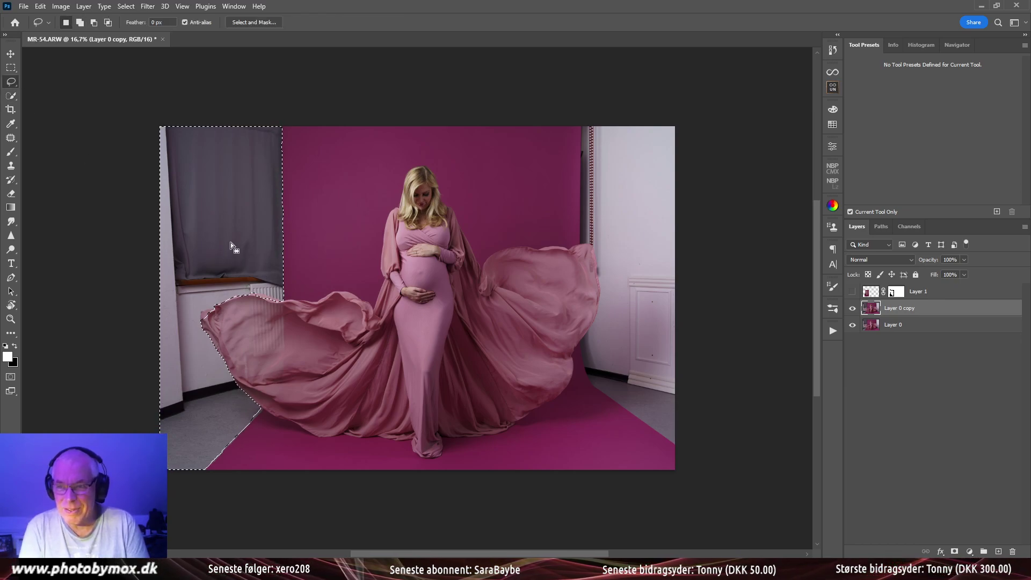
{"action": "key", "text": "shift"}
{"action": "left_click_drag", "start_coordinate": [265, 268], "coordinate": [285, 308]}
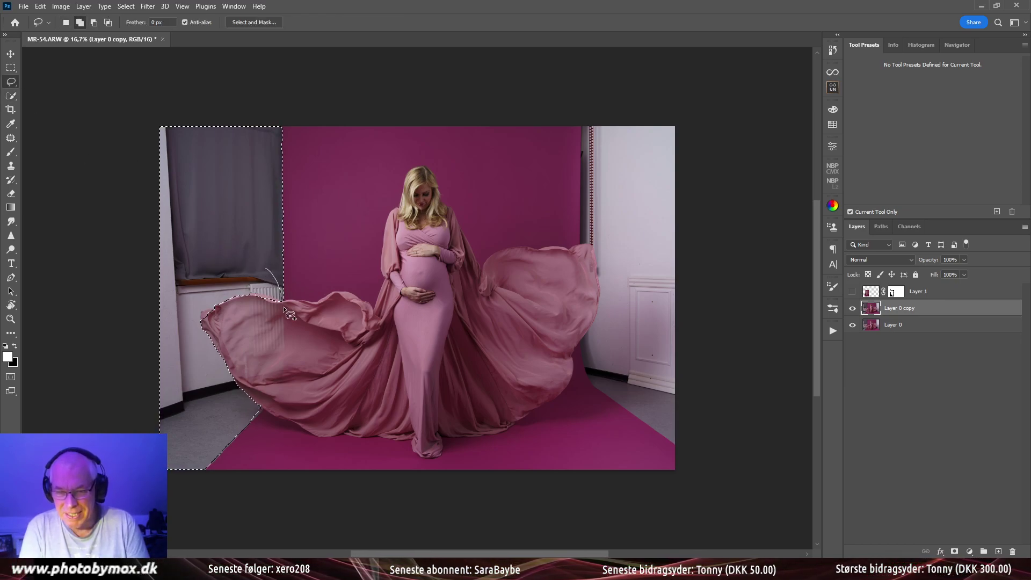
{"action": "left_click_drag", "start_coordinate": [228, 404], "coordinate": [237, 412]}
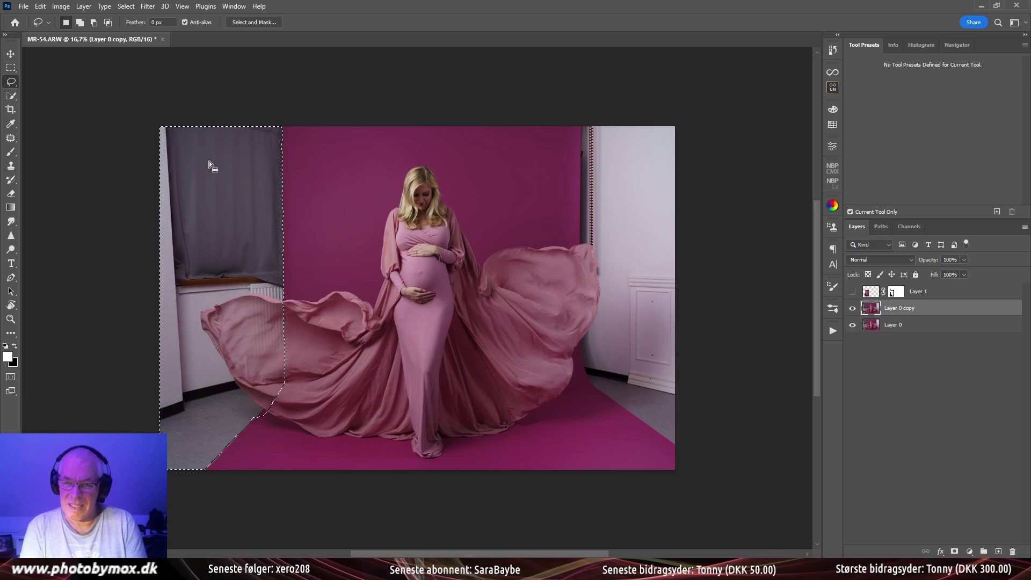
Paint the selected area with magenta tones sampled from the backdrop, using the Normal brush preset at 1000 px, and deselect
{"action": "key", "text": "b"}
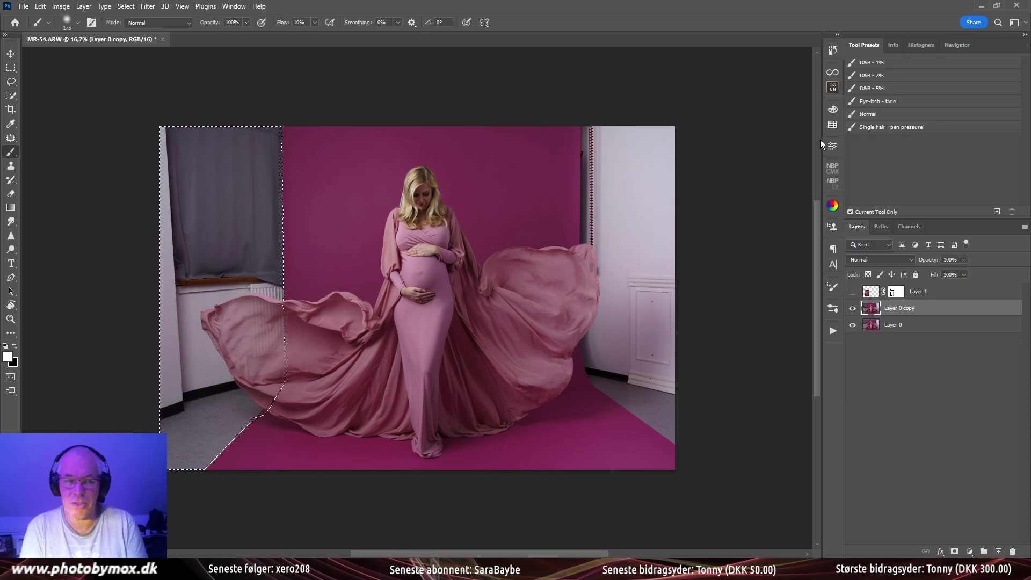
{"action": "left_click", "coordinate": [868, 114]}
{"action": "left_click", "coordinate": [323, 185], "text": "alt"}
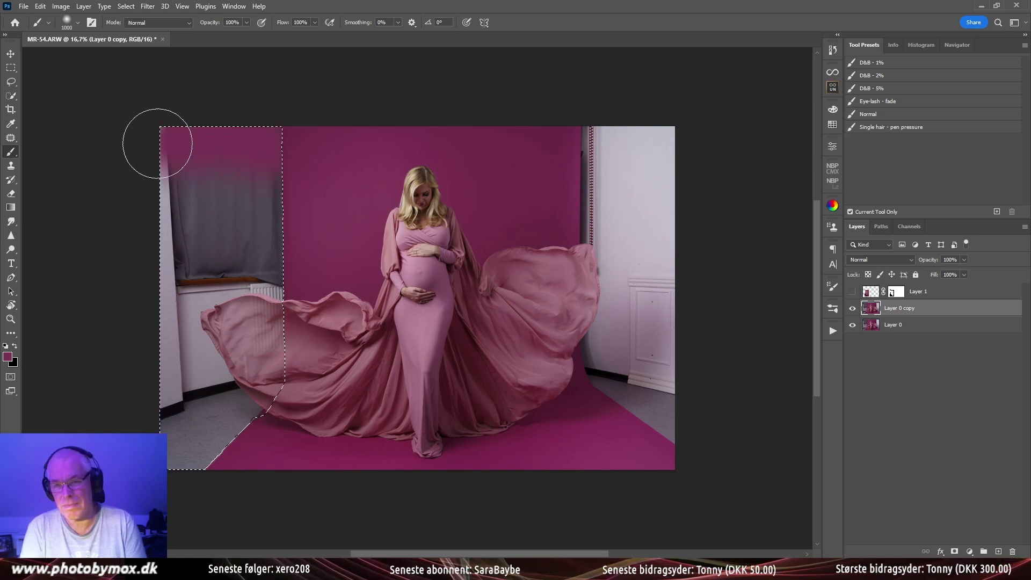
{"action": "mouse_move", "coordinate": [154, 140]}
{"action": "left_mouse_down"}
{"action": "mouse_move", "coordinate": [290, 144]}
{"action": "mouse_move", "coordinate": [258, 158]}
{"action": "mouse_move", "coordinate": [182, 309]}
{"action": "mouse_move", "coordinate": [218, 305]}
{"action": "mouse_move", "coordinate": [276, 270]}
{"action": "mouse_move", "coordinate": [255, 333]}
{"action": "mouse_move", "coordinate": [198, 420]}
{"action": "mouse_move", "coordinate": [225, 419]}
{"action": "mouse_move", "coordinate": [256, 394]}
{"action": "mouse_move", "coordinate": [177, 375]}
{"action": "mouse_move", "coordinate": [167, 395]}
{"action": "mouse_move", "coordinate": [228, 144]}
{"action": "left_mouse_up"}
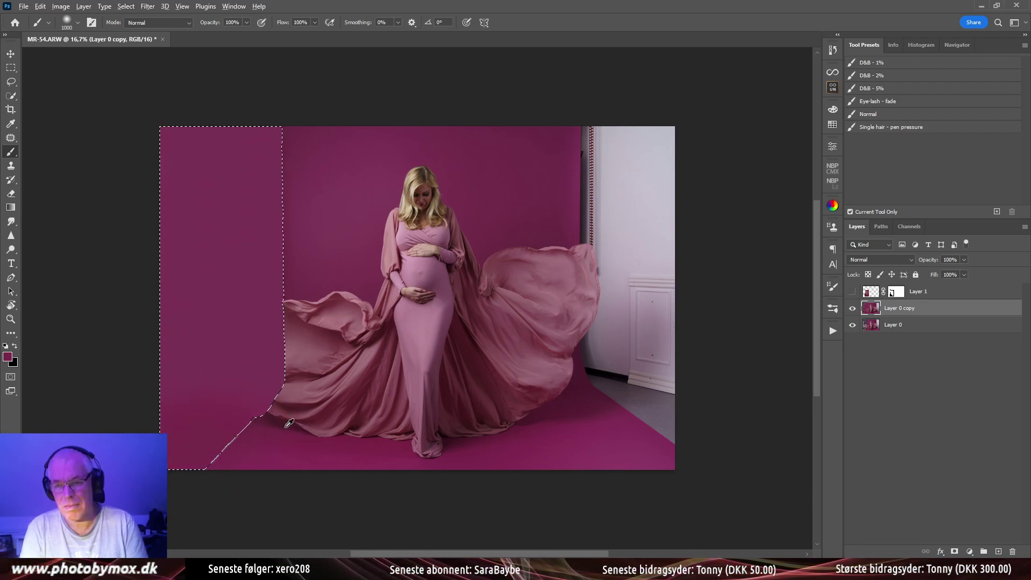
{"action": "left_click", "coordinate": [316, 140], "text": "alt"}
{"action": "mouse_move", "coordinate": [290, 149]}
{"action": "left_mouse_down"}
{"action": "mouse_move", "coordinate": [248, 153]}
{"action": "mouse_move", "coordinate": [291, 170]}
{"action": "mouse_move", "coordinate": [304, 148]}
{"action": "mouse_move", "coordinate": [193, 145]}
{"action": "mouse_move", "coordinate": [302, 143]}
{"action": "mouse_move", "coordinate": [279, 159]}
{"action": "mouse_move", "coordinate": [293, 200]}
{"action": "mouse_move", "coordinate": [242, 346]}
{"action": "left_mouse_up"}
{"action": "left_click", "coordinate": [314, 142], "text": "alt"}
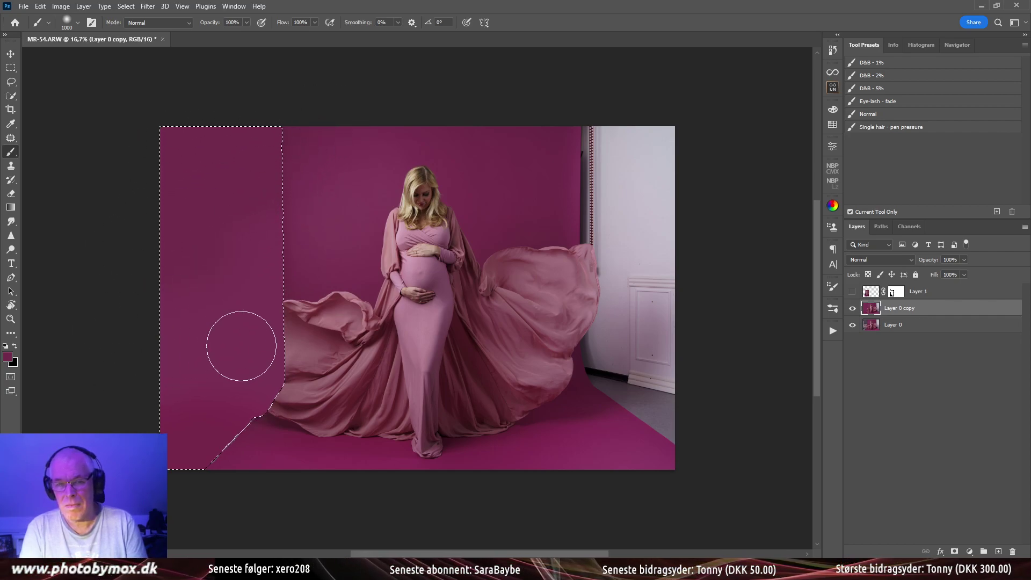
{"action": "key", "text": "ctrl+d"}
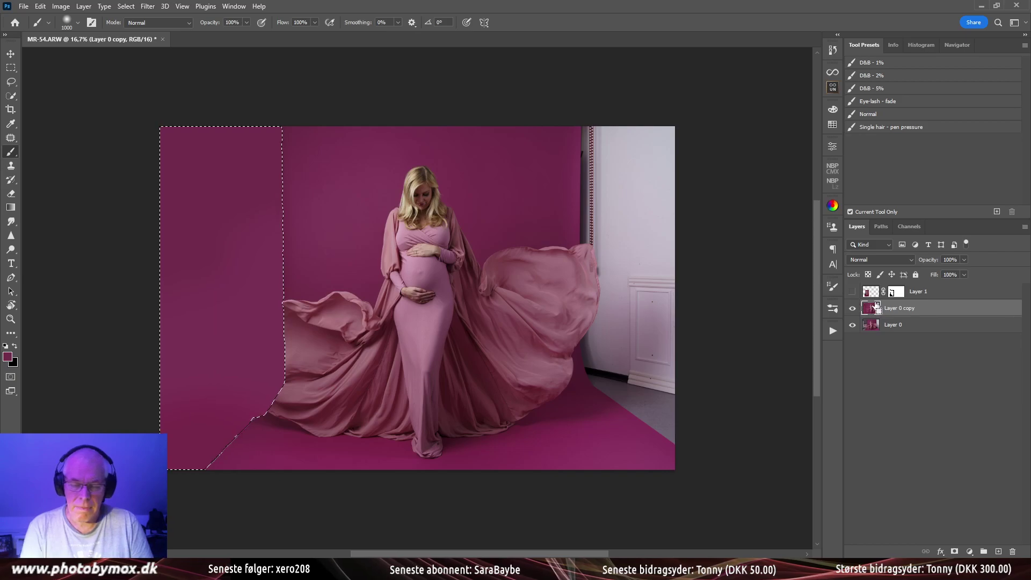
Show Layer 1 and compare the composite with the original Layer 0 by toggling the visibility of the layers above it
{"action": "left_click", "coordinate": [853, 292]}
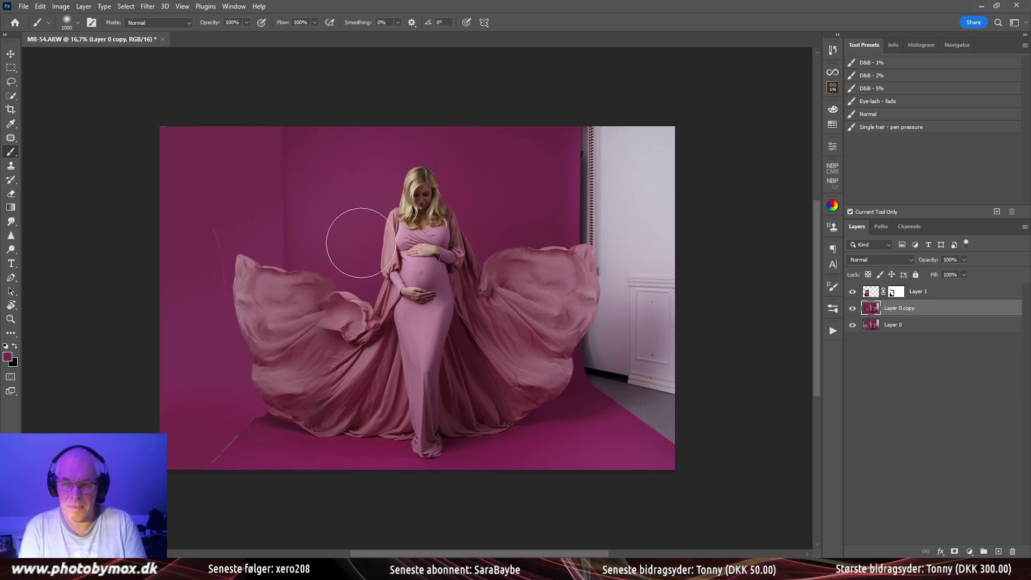
{"action": "left_click_drag", "start_coordinate": [359, 392], "coordinate": [349, 361]}
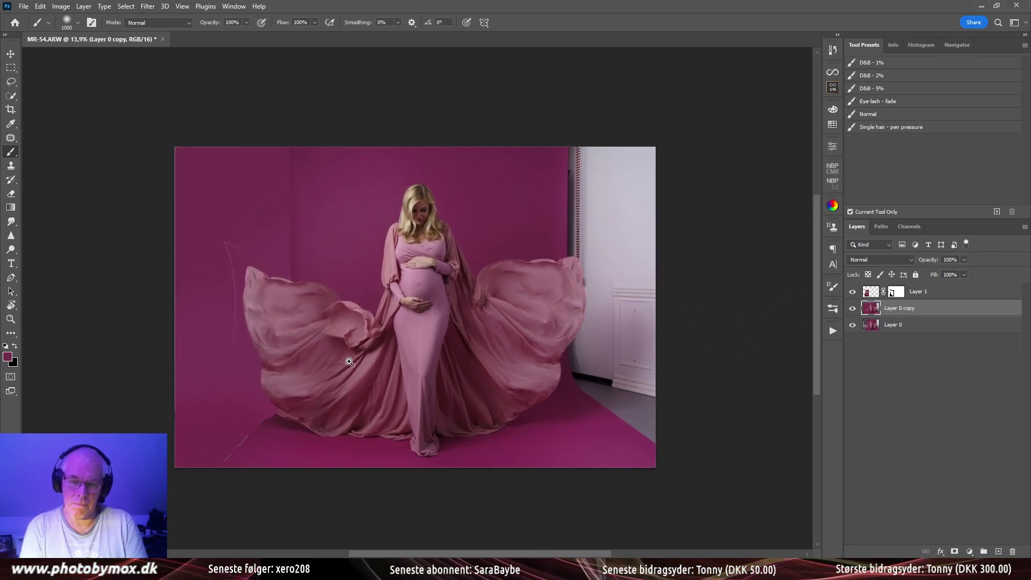
{"action": "left_click", "coordinate": [853, 324], "text": "alt"}
{"action": "left_click", "coordinate": [853, 325], "text": "alt"}
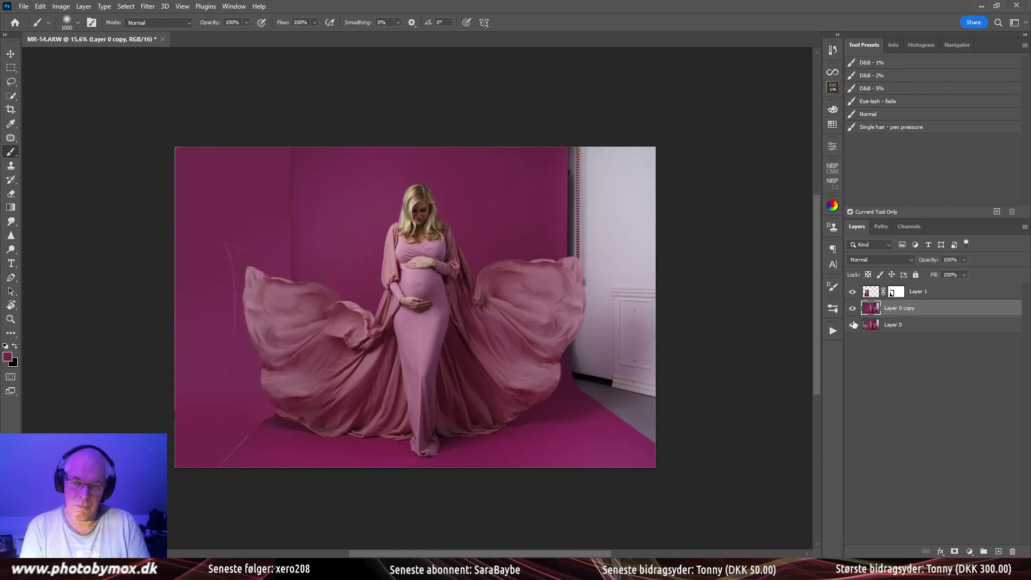
{"action": "left_click", "coordinate": [853, 325], "text": "alt"}
{"action": "left_click", "coordinate": [853, 325], "text": "alt"}
{"action": "left_click", "coordinate": [853, 325], "text": "alt"}
{"action": "left_click", "coordinate": [853, 325], "text": "alt"}
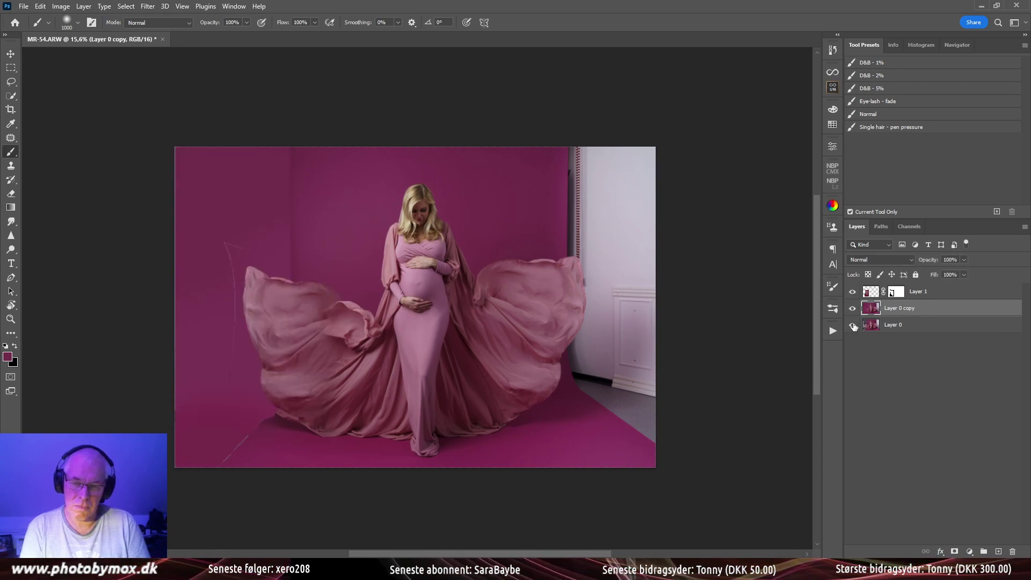
{"action": "left_click", "coordinate": [853, 325], "text": "alt"}
{"action": "left_click", "coordinate": [853, 326], "text": "alt"}
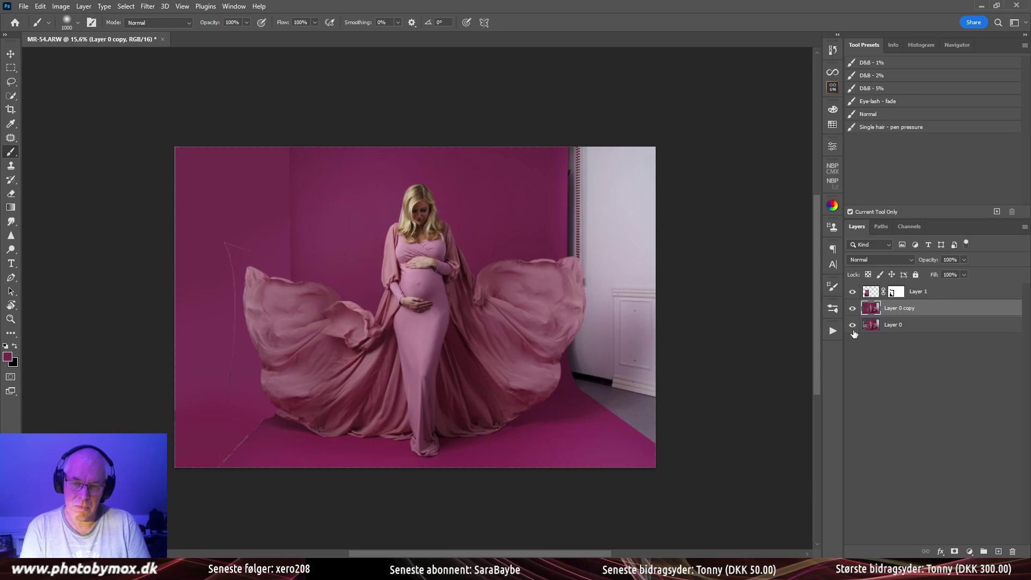
{"action": "left_click", "coordinate": [852, 326], "text": "alt"}
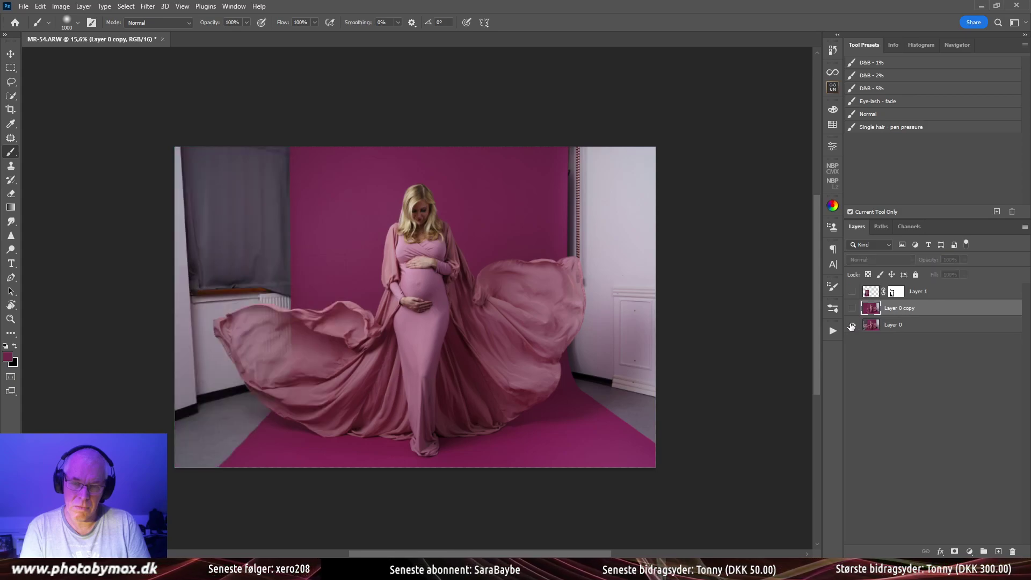
{"action": "left_click", "coordinate": [852, 325], "text": "alt"}
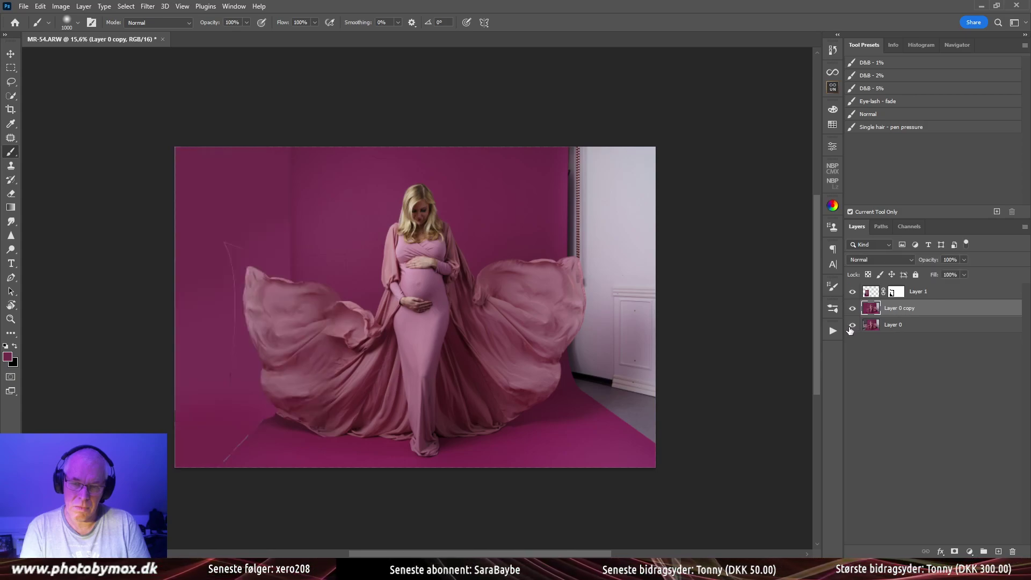
{"action": "left_click", "coordinate": [852, 325], "text": "alt"}
{"action": "left_click", "coordinate": [851, 327], "text": "alt"}
{"action": "left_click", "coordinate": [851, 327], "text": "alt"}
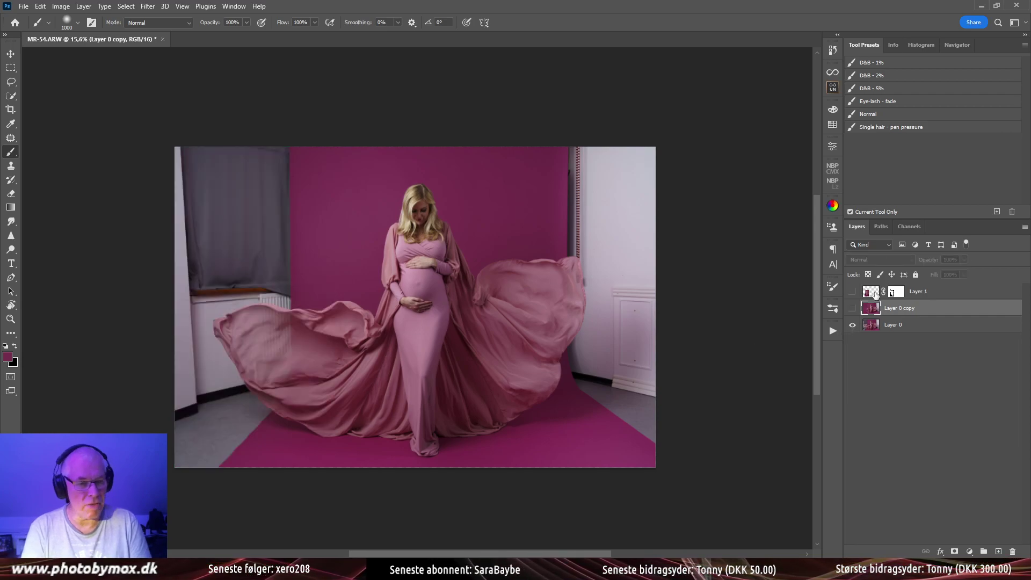
{"action": "left_click", "coordinate": [853, 309]}
{"action": "left_click", "coordinate": [852, 292]}
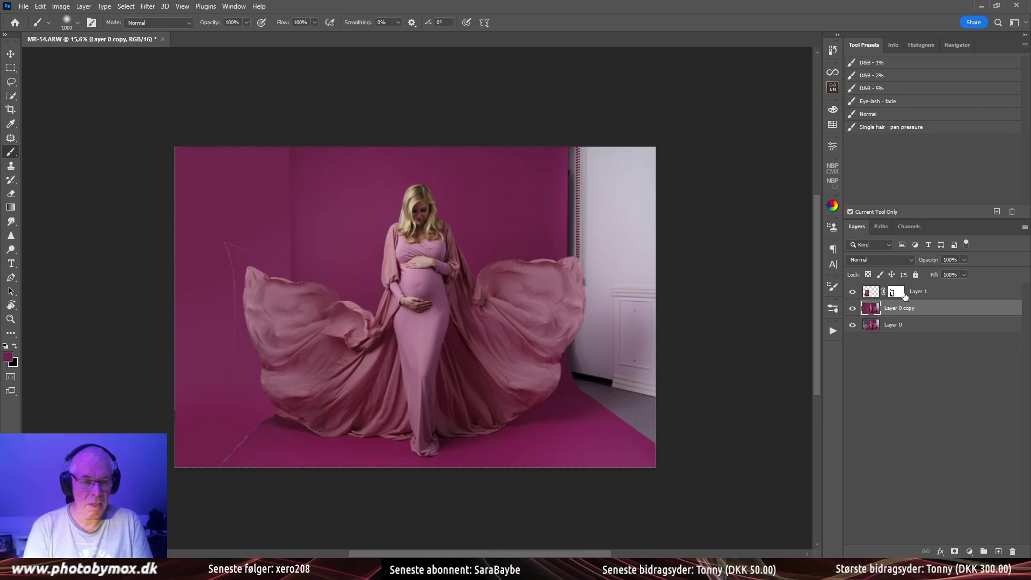
Delete Layer 1 and Layer 0 copy, and duplicate the original Layer 0 for a fresh start
{"action": "key", "text": "Delete"}
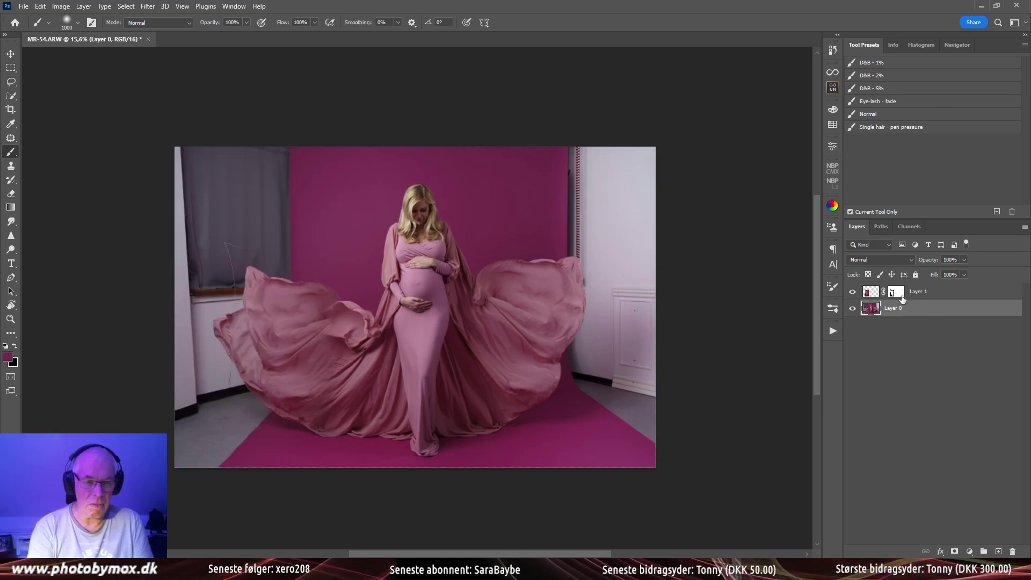
{"action": "key", "text": "ctrl+z"}
{"action": "left_click", "coordinate": [902, 293]}
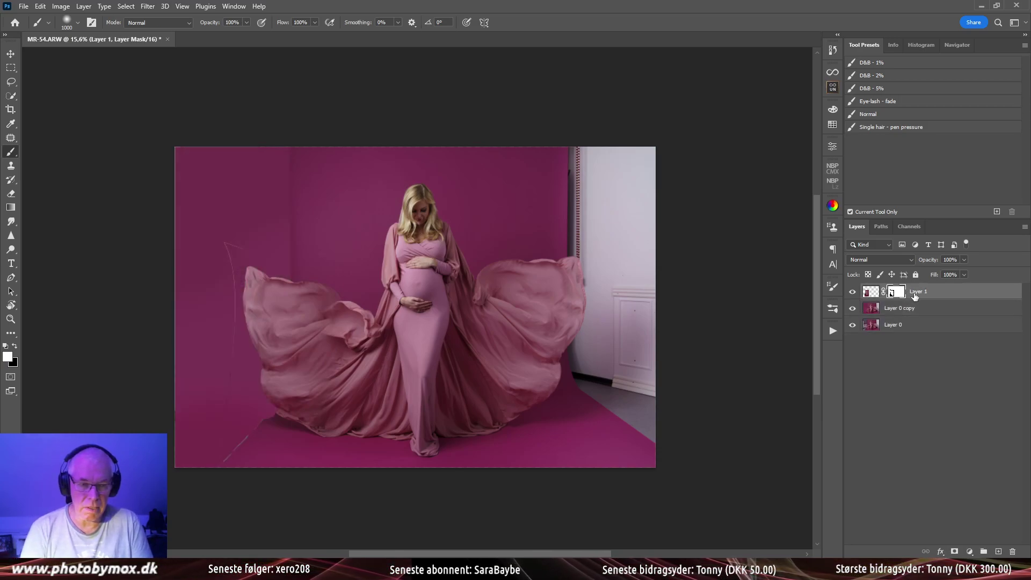
{"action": "key", "text": "Delete"}
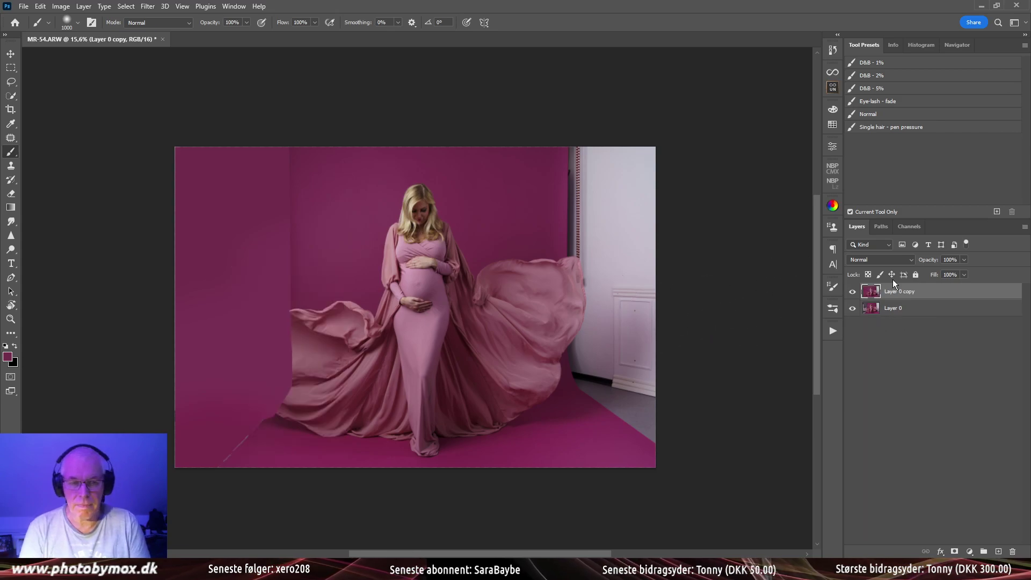
{"action": "key", "text": "Delete"}
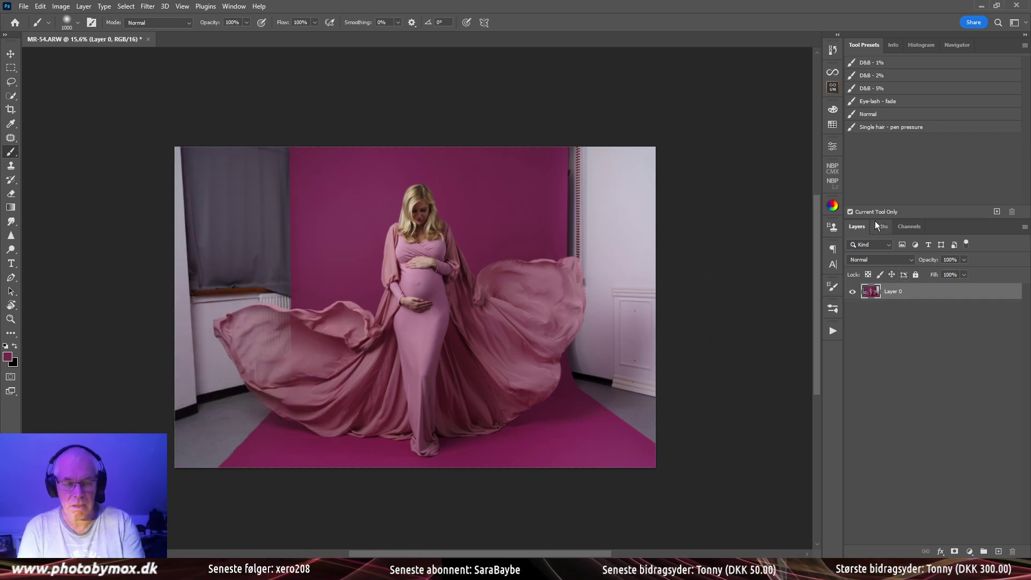
{"action": "key", "text": "ctrl+j"}
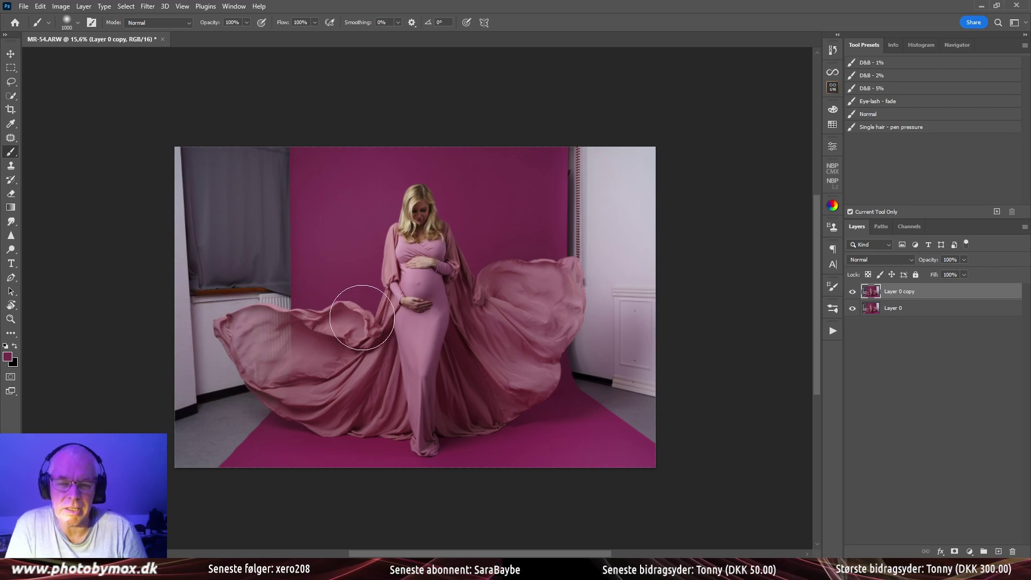
{"action": "key", "text": "ctrl+space"}
{"action": "left_click_drag", "start_coordinate": [586, 270], "coordinate": [526, 321]}
{"action": "left_click_drag", "start_coordinate": [413, 336], "coordinate": [440, 351]}
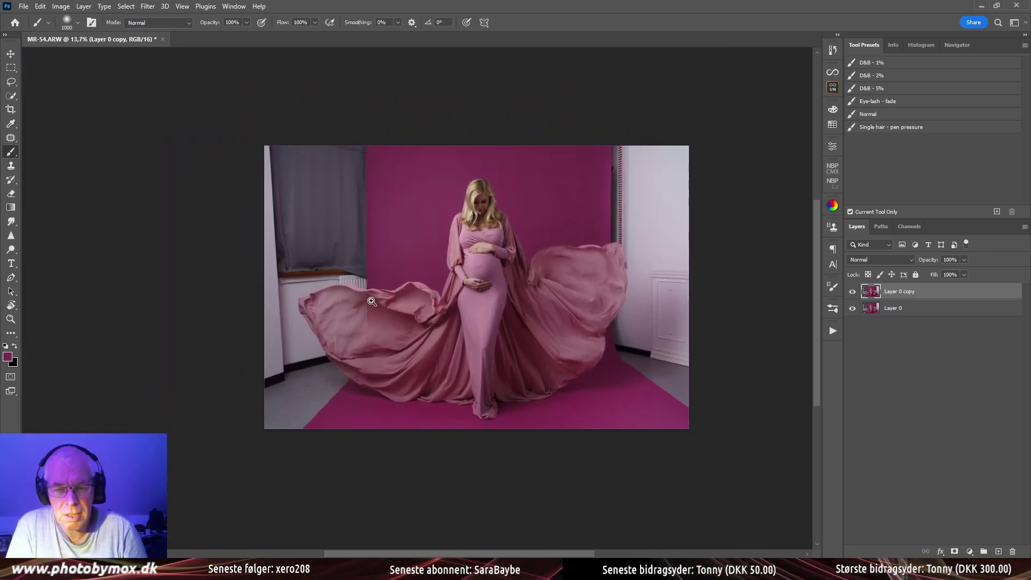
{"action": "left_click_drag", "start_coordinate": [372, 301], "coordinate": [430, 310]}
{"action": "key", "text": "bracketleft"}
{"action": "key", "text": "bracketleft"}
{"action": "key", "text": "bracketleft"}
{"action": "key", "text": "bracketleft"}
{"action": "key", "text": "bracketleft"}
{"action": "key", "text": "bracketleft"}
{"action": "key", "text": "bracketleft"}
{"action": "key", "text": "bracketleft"}
{"action": "key", "text": "bracketleft"}
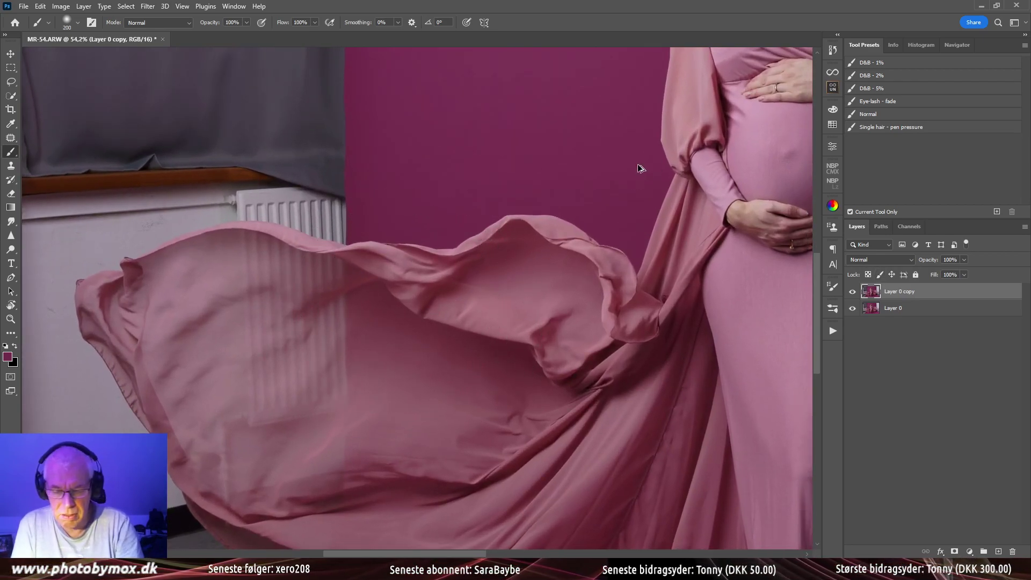
{"action": "key", "text": "ctrl+shift+alt+n"}
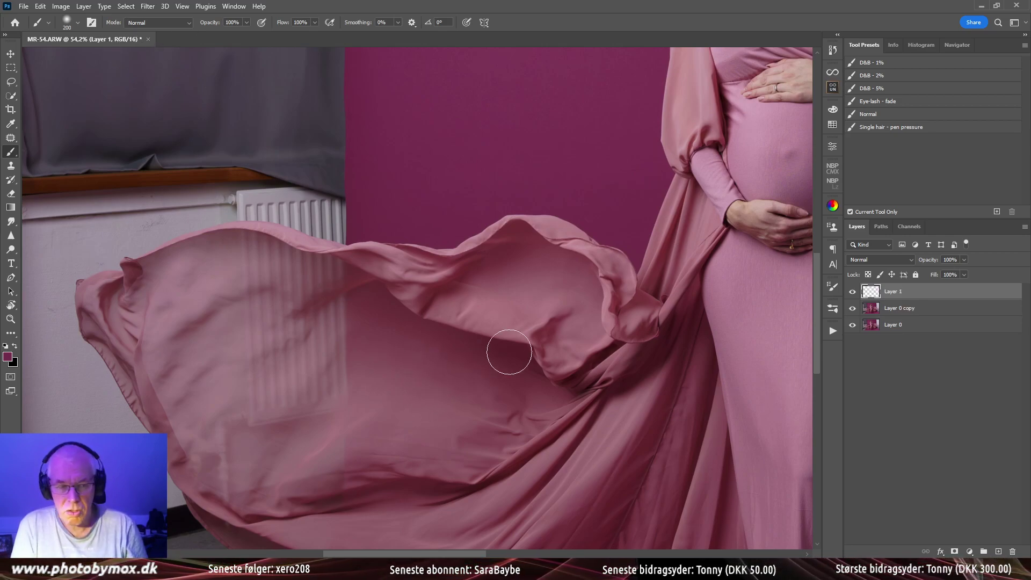
{"action": "key", "text": "ctrl+z"}
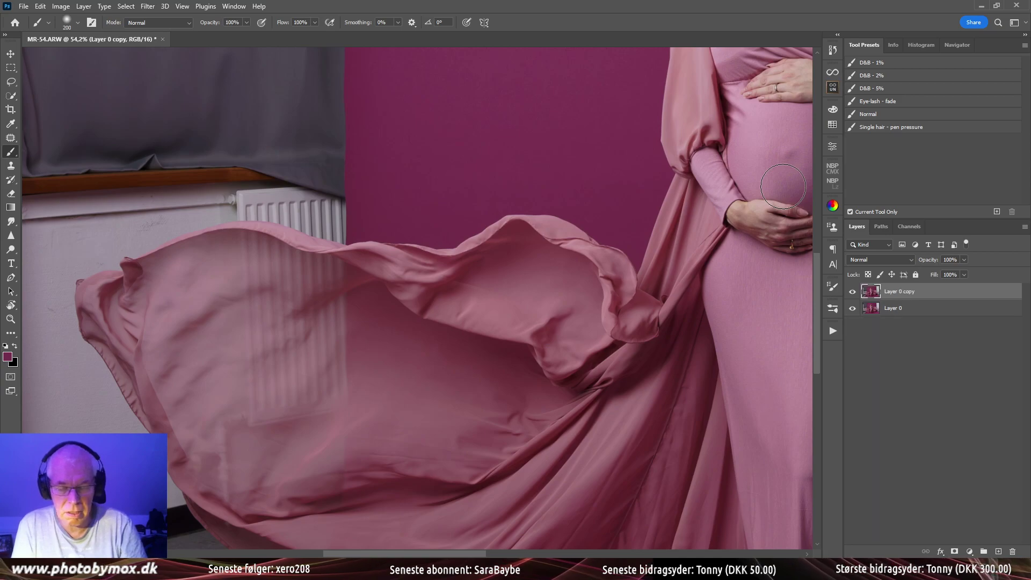
Lasso the inner area of the gown's right flare, trim the selection's outer edge, and copy it to a new layer
{"action": "key", "text": "l"}
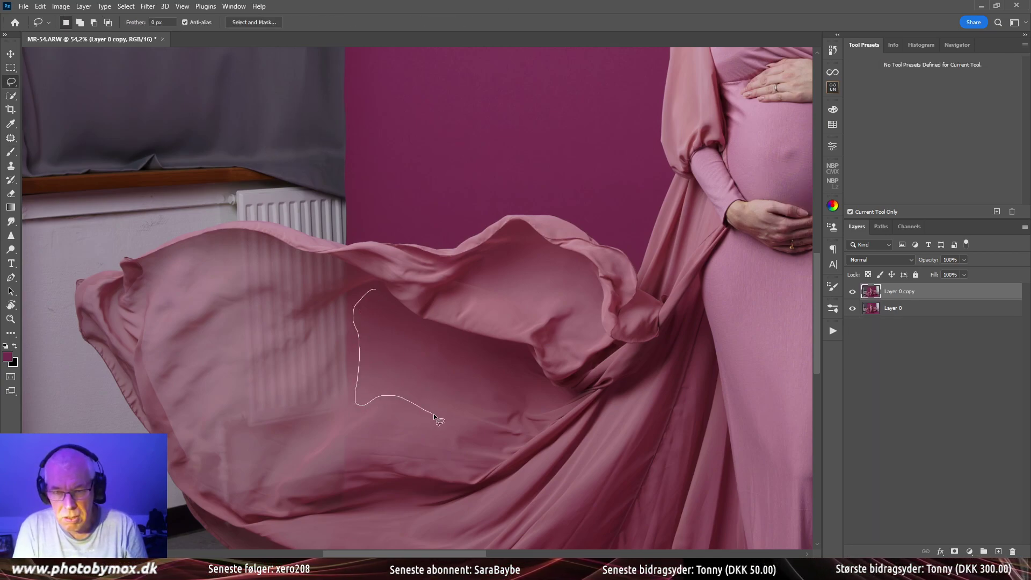
{"action": "left_click_drag", "start_coordinate": [440, 419], "coordinate": [86, 261]}
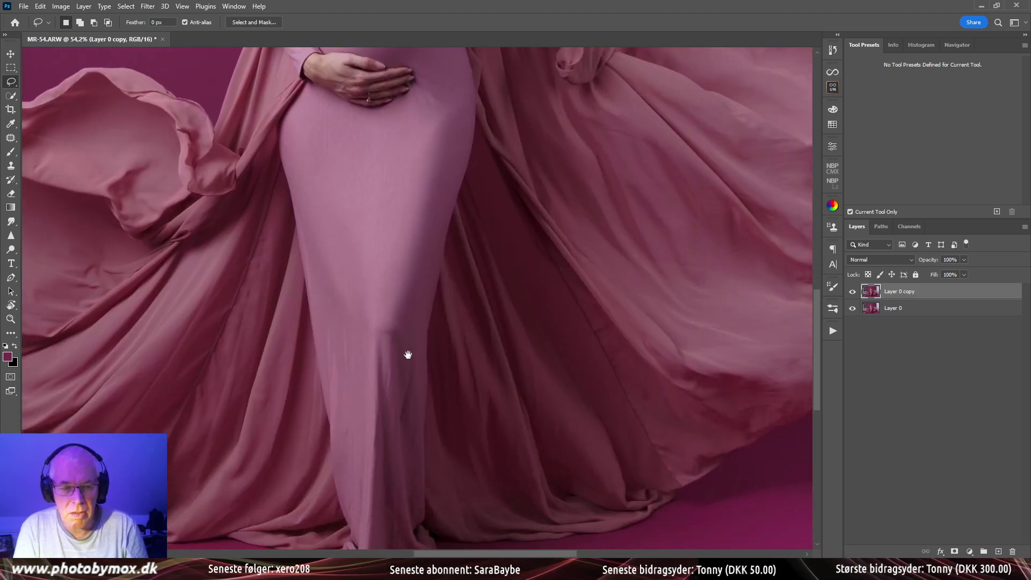
{"action": "left_click_drag", "start_coordinate": [408, 355], "coordinate": [178, 371]}
{"action": "left_click_drag", "start_coordinate": [304, 441], "coordinate": [484, 310]}
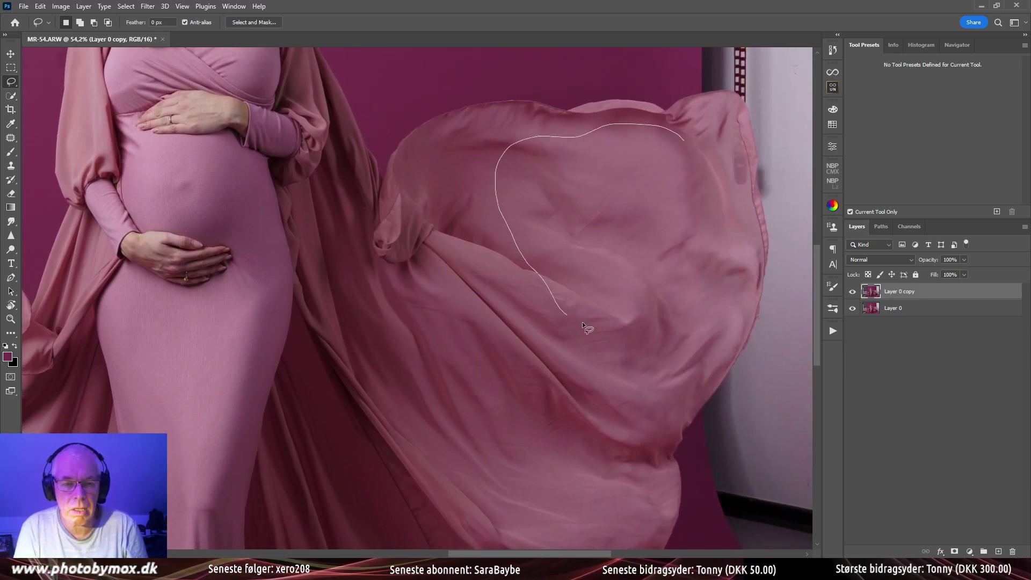
{"action": "left_click_drag", "start_coordinate": [693, 155], "coordinate": [694, 157]}
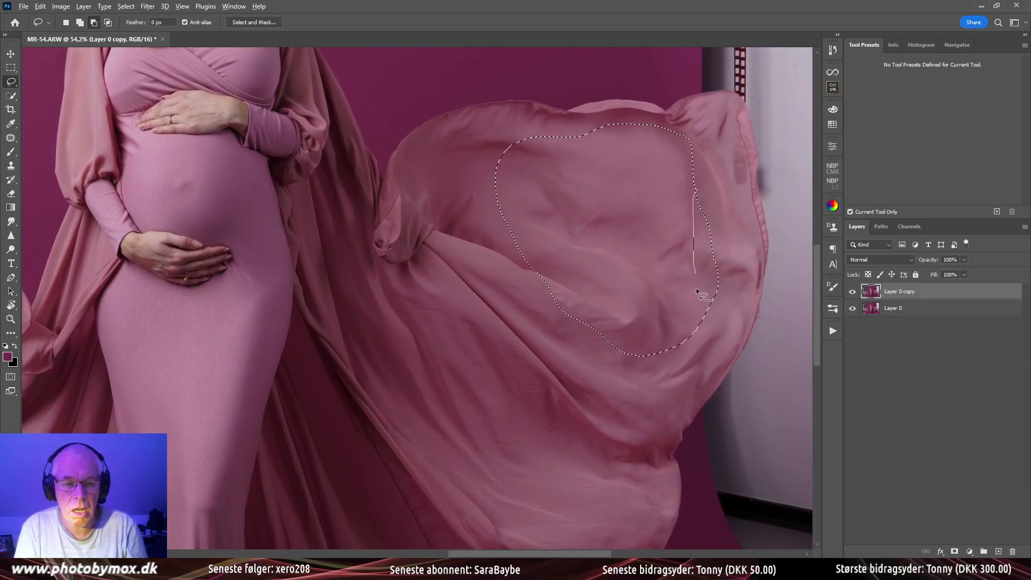
{"action": "left_click_drag", "start_coordinate": [698, 292], "coordinate": [706, 201]}
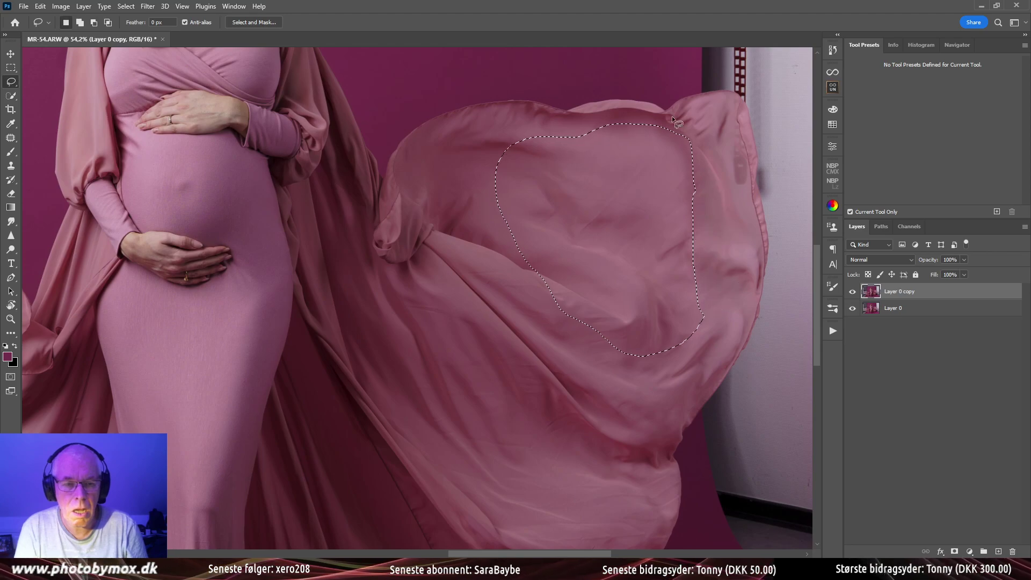
{"action": "key", "text": "ctrl+j"}
Move the copied fabric patch over the see-through radiator area of the left flare and rotate it 20°
{"action": "key", "text": "v"}
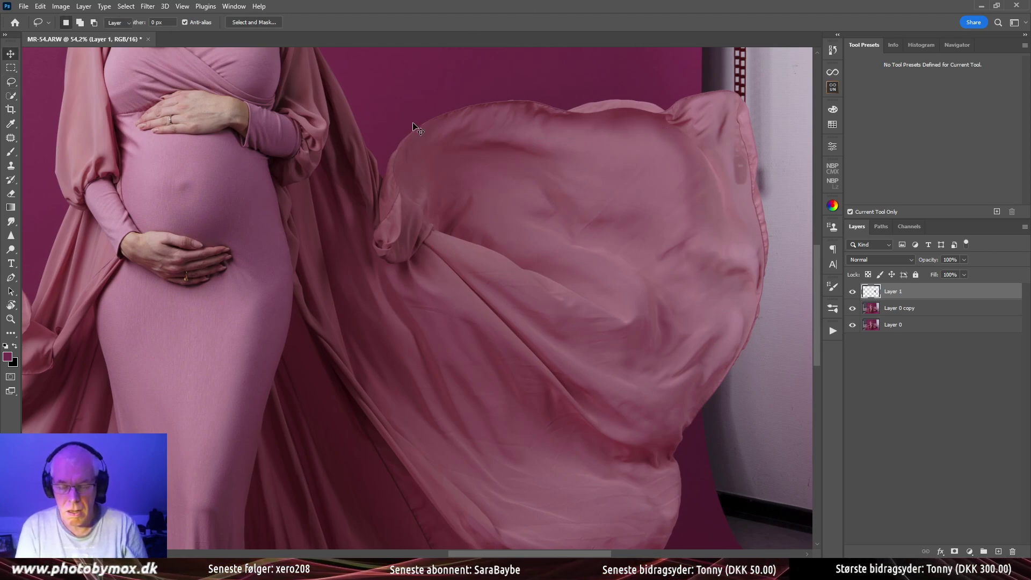
{"action": "mouse_move", "coordinate": [458, 272]}
{"action": "left_mouse_down"}
{"action": "mouse_move", "coordinate": [638, 157]}
{"action": "mouse_move", "coordinate": [471, 275]}
{"action": "mouse_move", "coordinate": [233, 317]}
{"action": "left_mouse_up"}
{"action": "left_click_drag", "start_coordinate": [292, 305], "coordinate": [690, 242]}
{"action": "left_click_drag", "start_coordinate": [582, 263], "coordinate": [371, 201]}
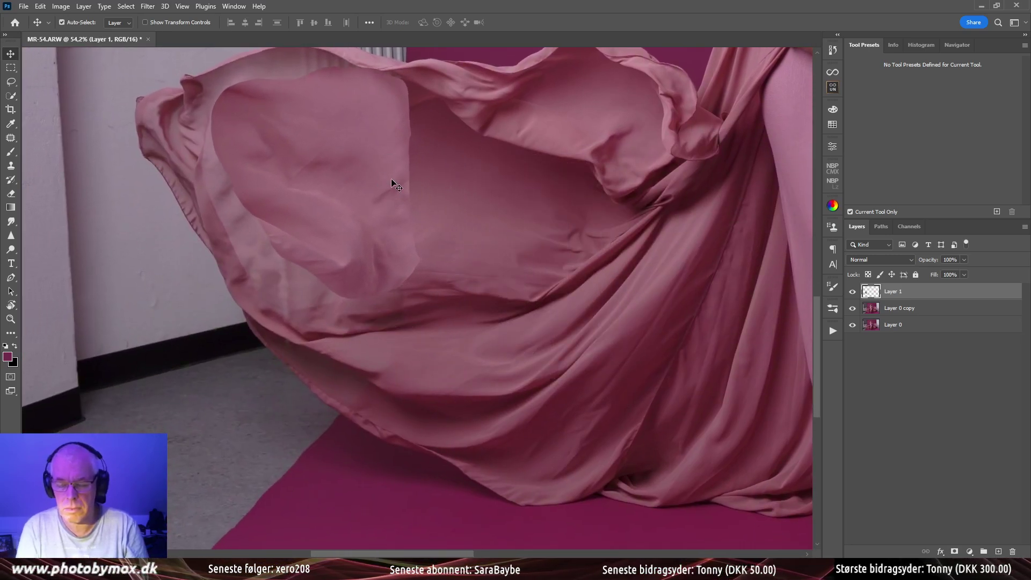
{"action": "key", "text": "ctrl+t"}
{"action": "left_click_drag", "start_coordinate": [496, 139], "coordinate": [488, 179]}
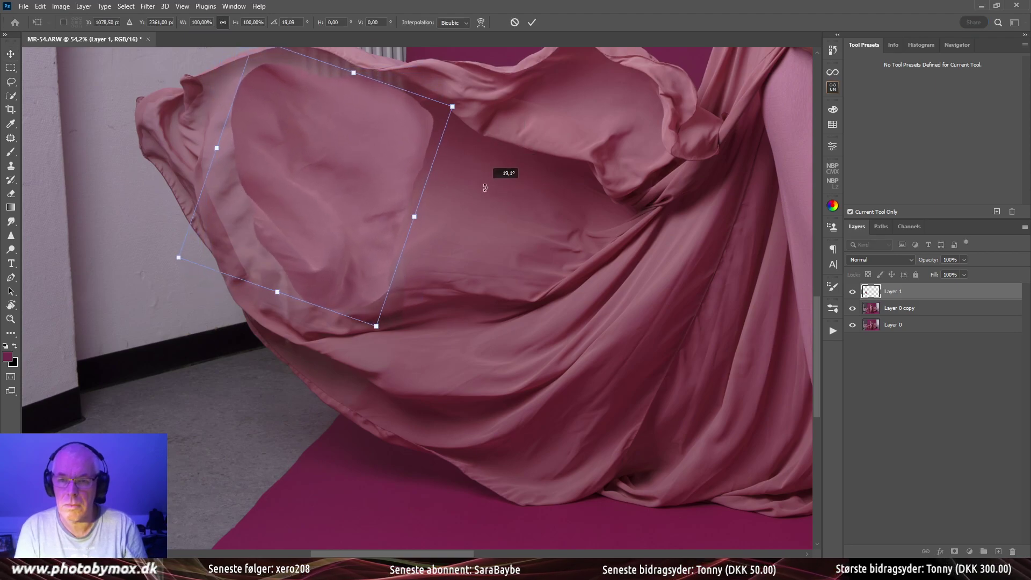
{"action": "left_click_drag", "start_coordinate": [368, 211], "coordinate": [359, 190]}
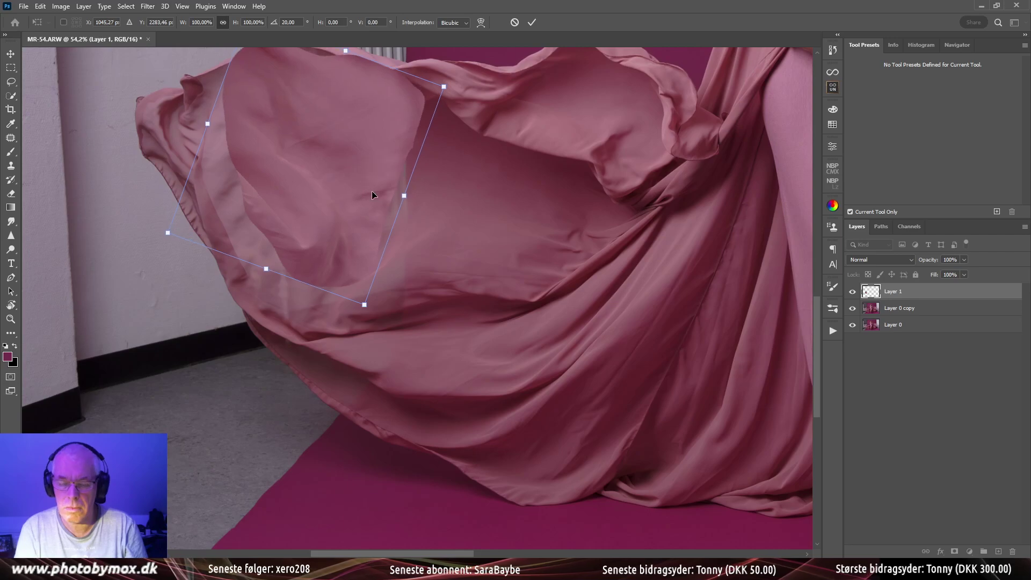
{"action": "key", "text": "Return"}
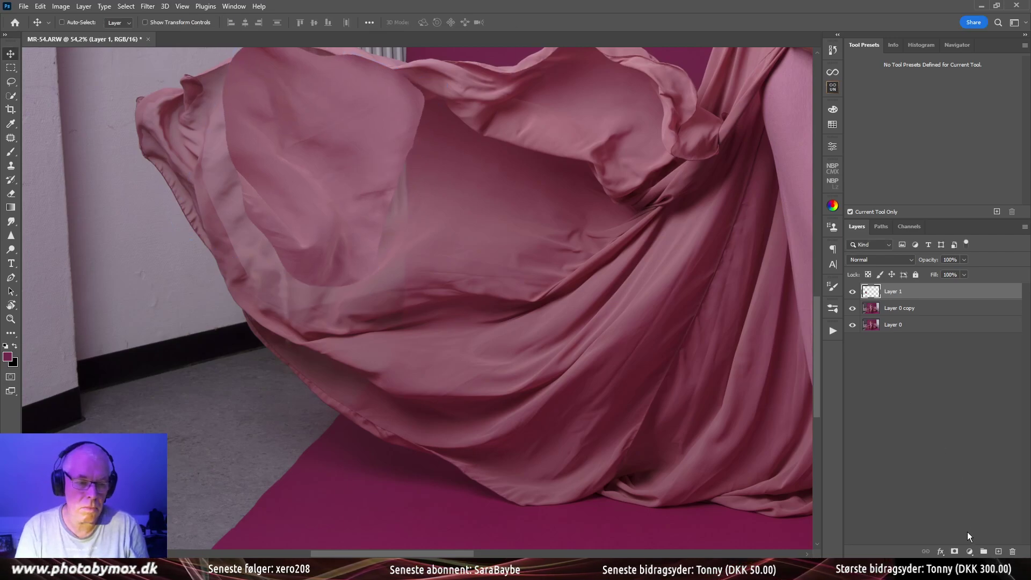
{"action": "left_click", "coordinate": [970, 551]}
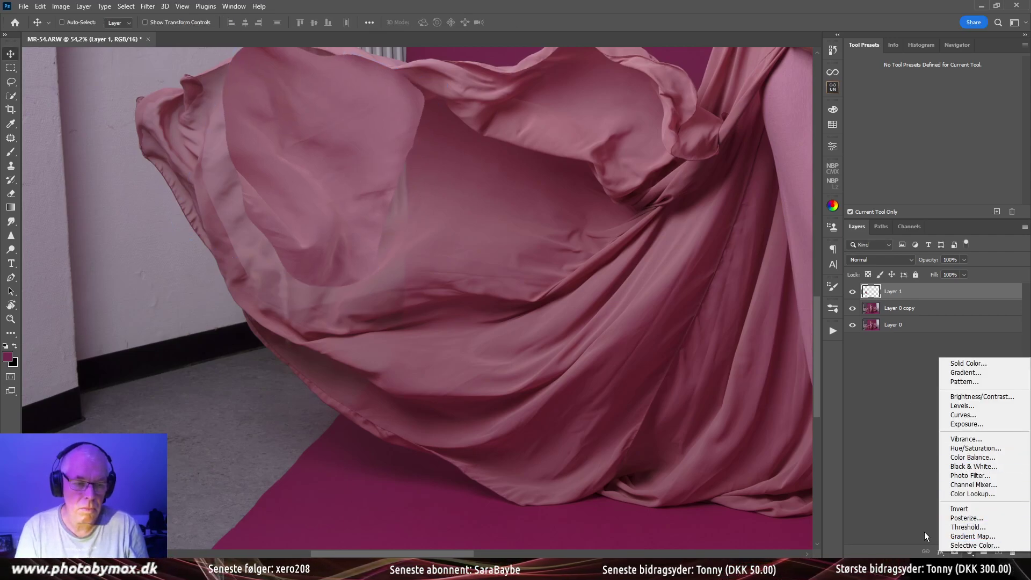
{"action": "left_click", "coordinate": [955, 552]}
{"action": "left_click", "coordinate": [954, 552]}
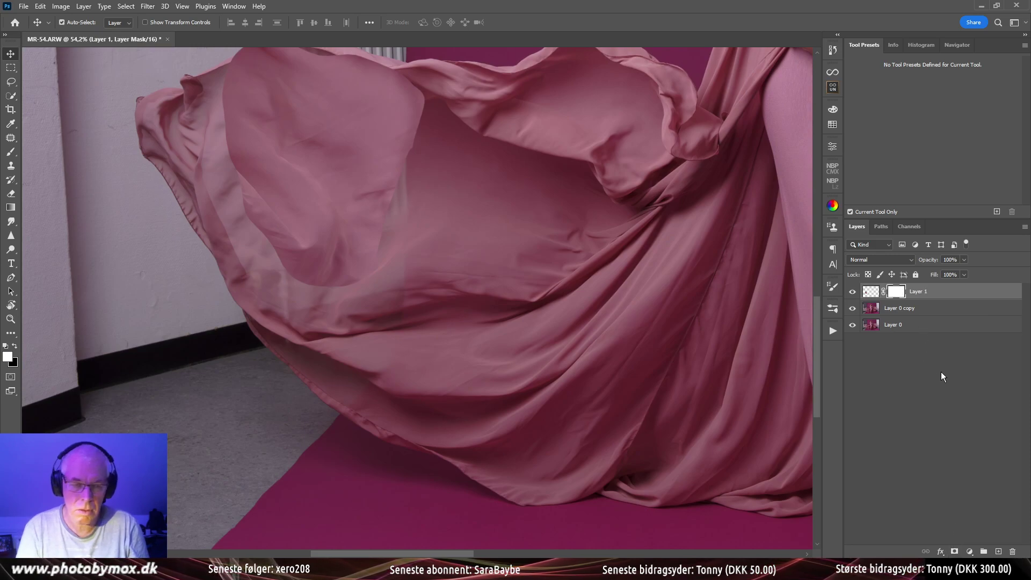
{"action": "key", "text": "ctrl+z"}
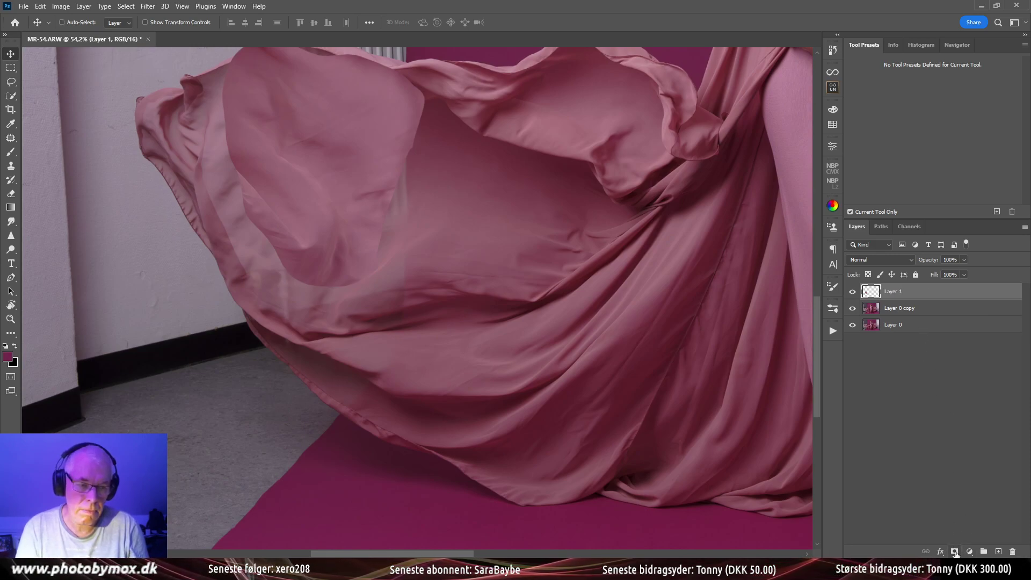
{"action": "left_click", "coordinate": [955, 552]}
{"action": "key", "text": "ctrl+z"}
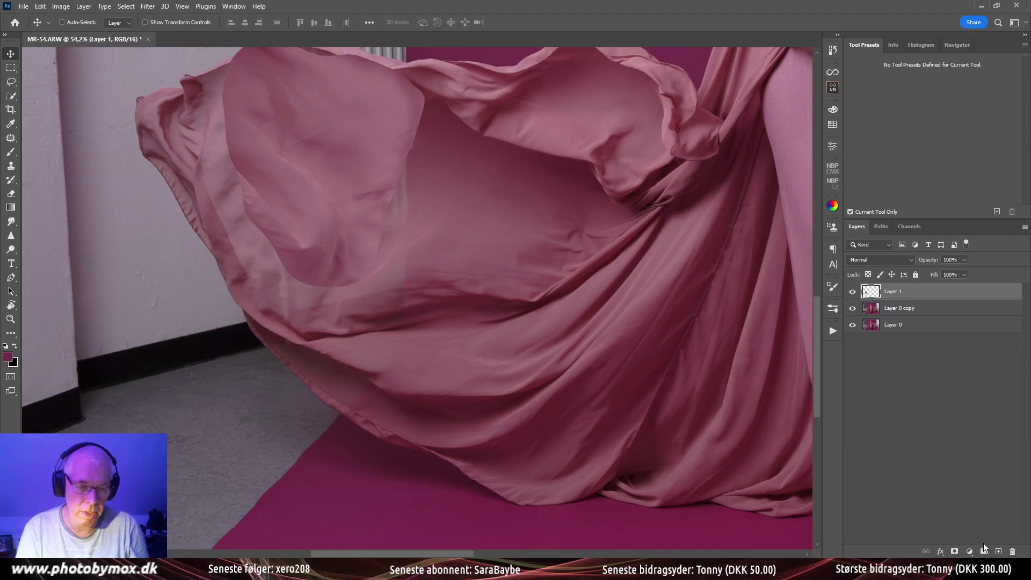
Try a Curves adjustment clipped to the fabric patch on Layer 1 and delete that adjustment layer
{"action": "left_click", "coordinate": [970, 552]}
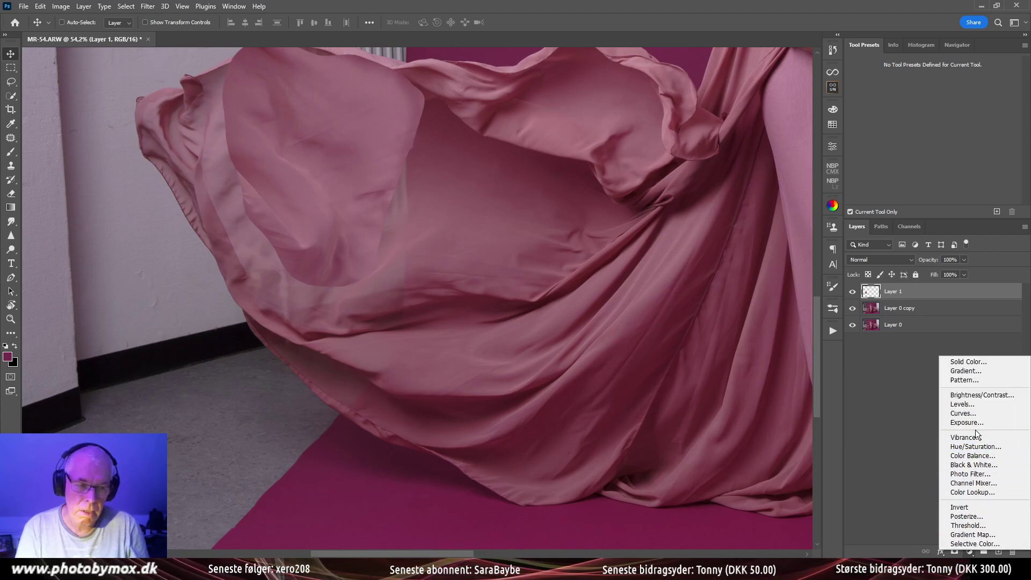
{"action": "left_click", "coordinate": [974, 412]}
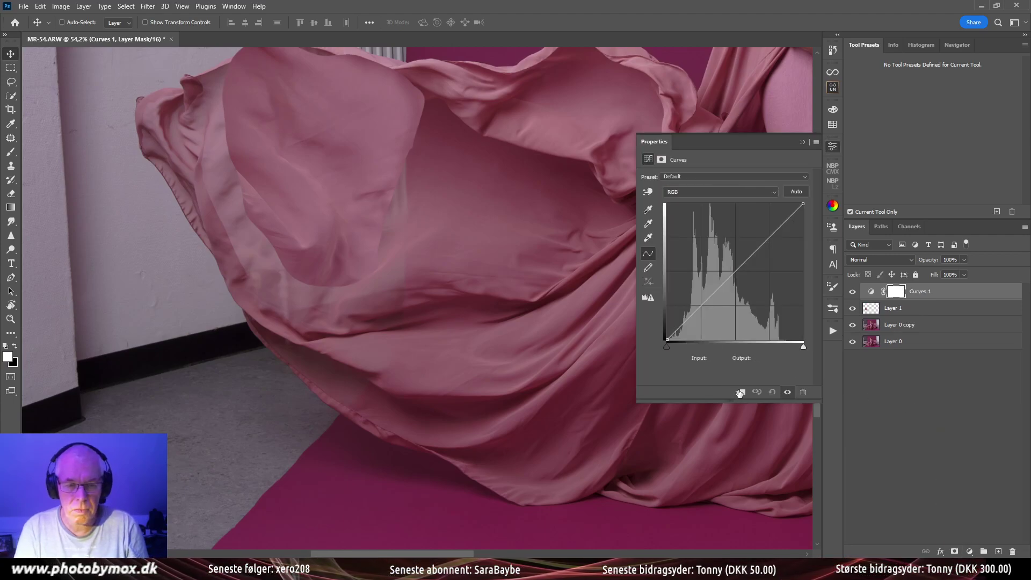
{"action": "left_click", "coordinate": [740, 392]}
{"action": "left_click_drag", "start_coordinate": [736, 273], "coordinate": [742, 269]}
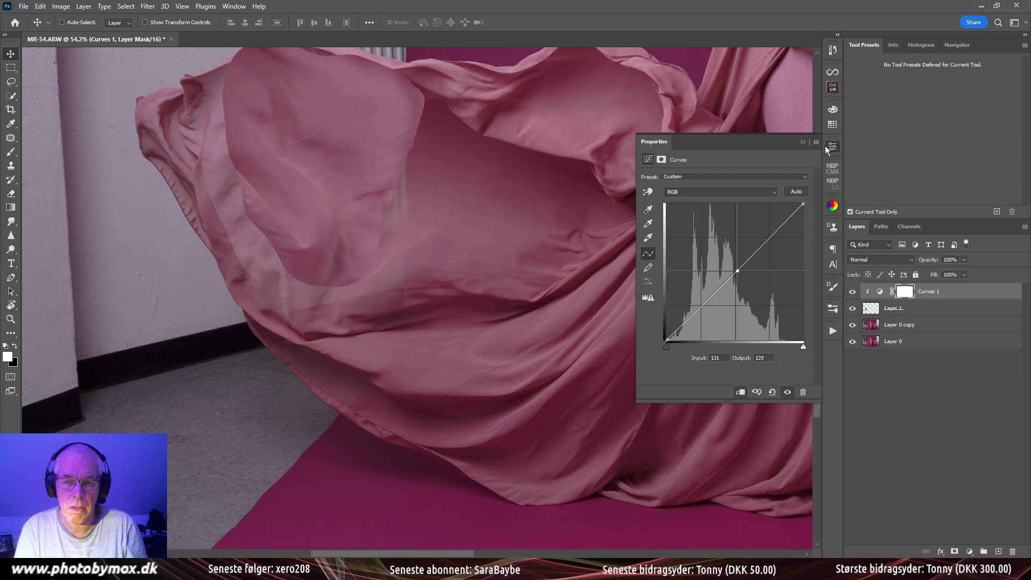
{"action": "key", "text": "Delete"}
{"action": "key", "text": "Delete"}
{"action": "key", "text": "Delete"}
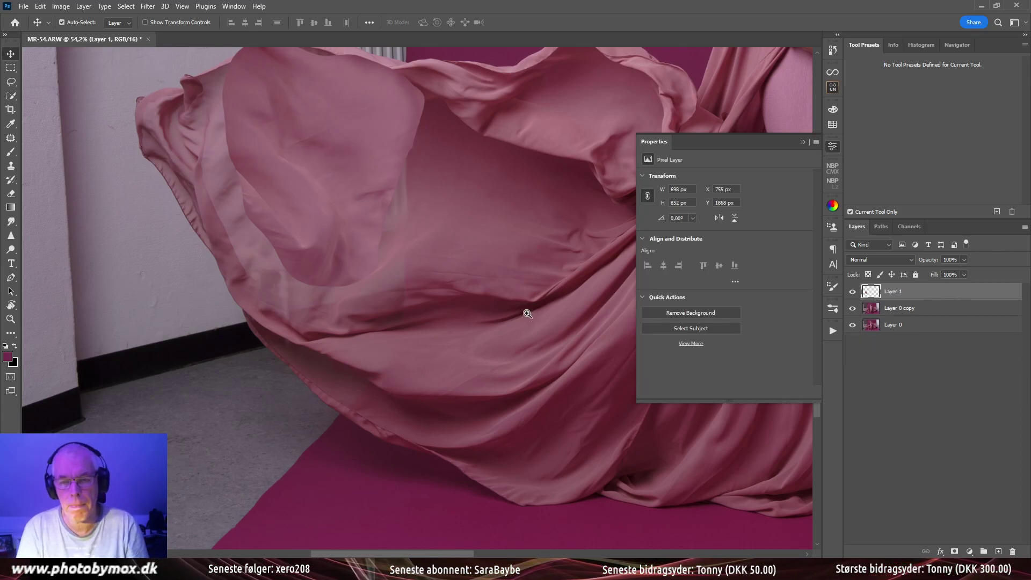
Try the fabric patch at 84% opacity and lower down on the left flare, and delete its layer
{"action": "left_click_drag", "start_coordinate": [527, 313], "coordinate": [460, 308]}
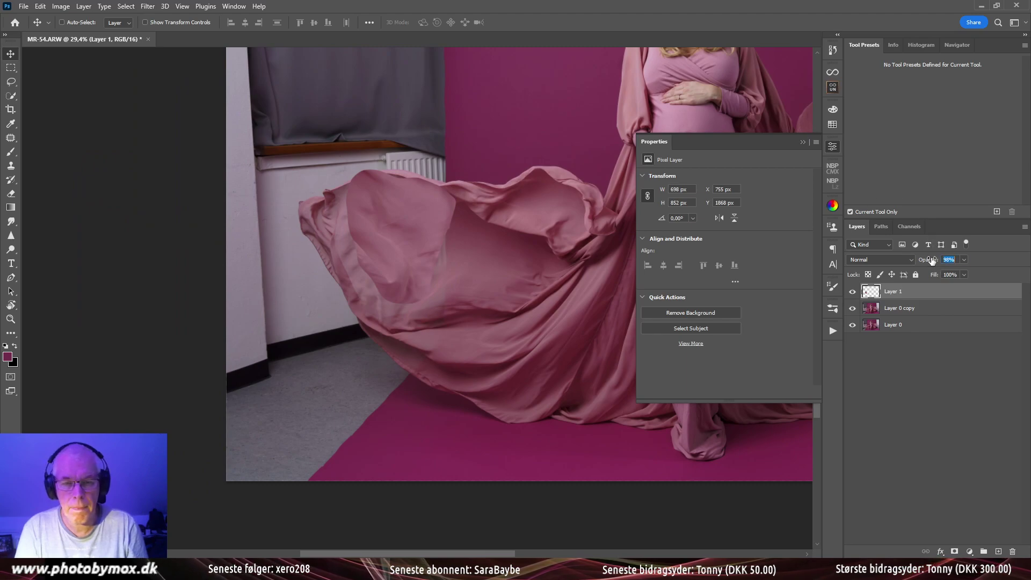
{"action": "left_click_drag", "start_coordinate": [931, 260], "coordinate": [925, 263]}
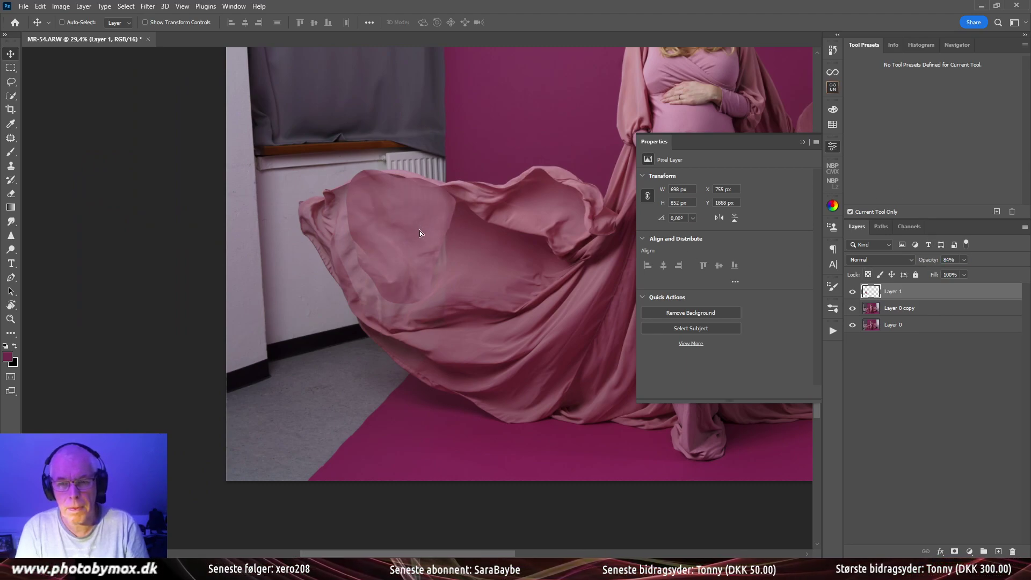
{"action": "left_click_drag", "start_coordinate": [421, 231], "coordinate": [454, 311]}
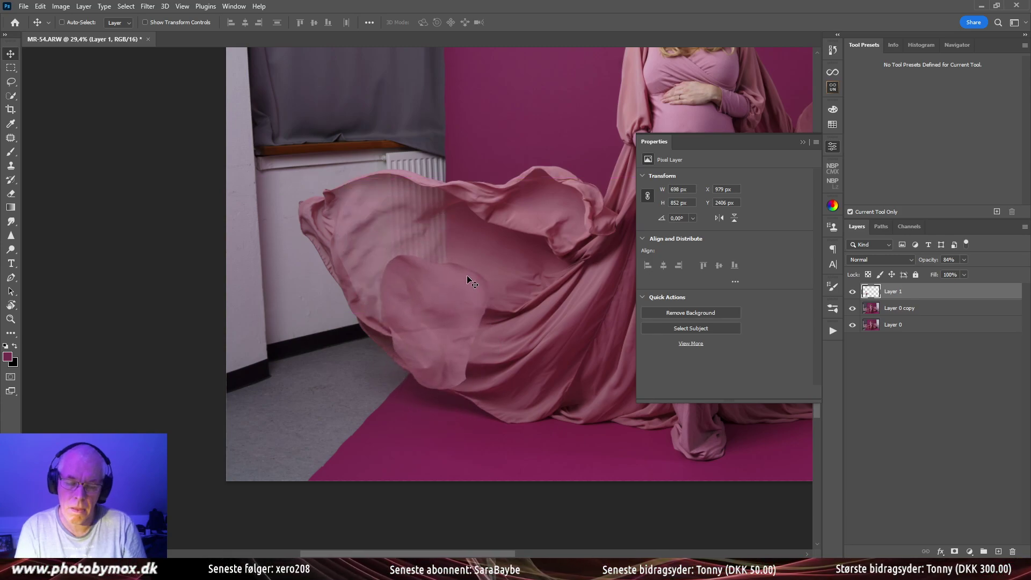
{"action": "key", "text": "Delete"}
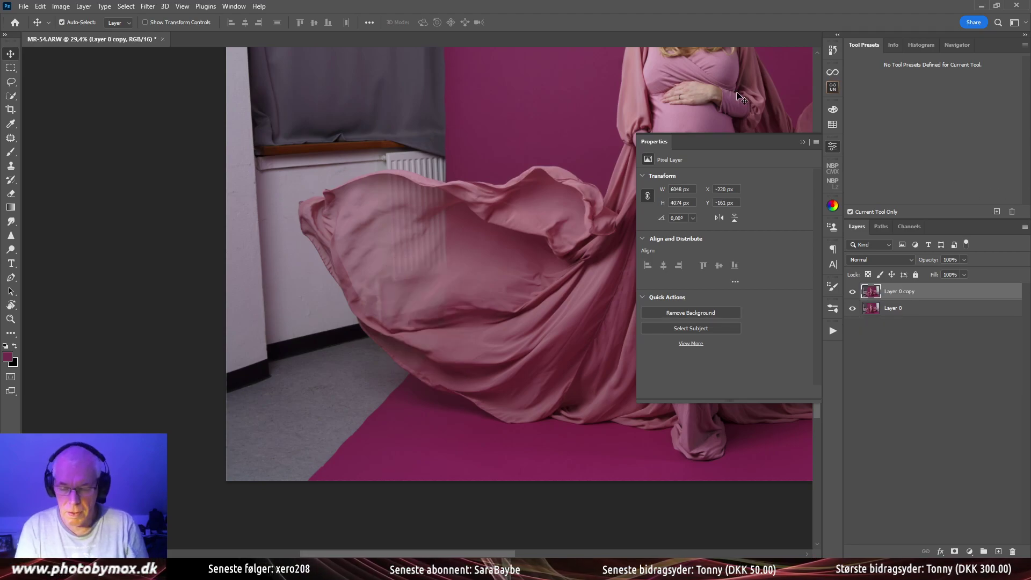
Create an empty layer above Layer 0 copy and set up the Clone Stamp with the 1 - Normal preset, sampling Current & Below
{"action": "key", "text": "ctrl+shift+alt+n"}
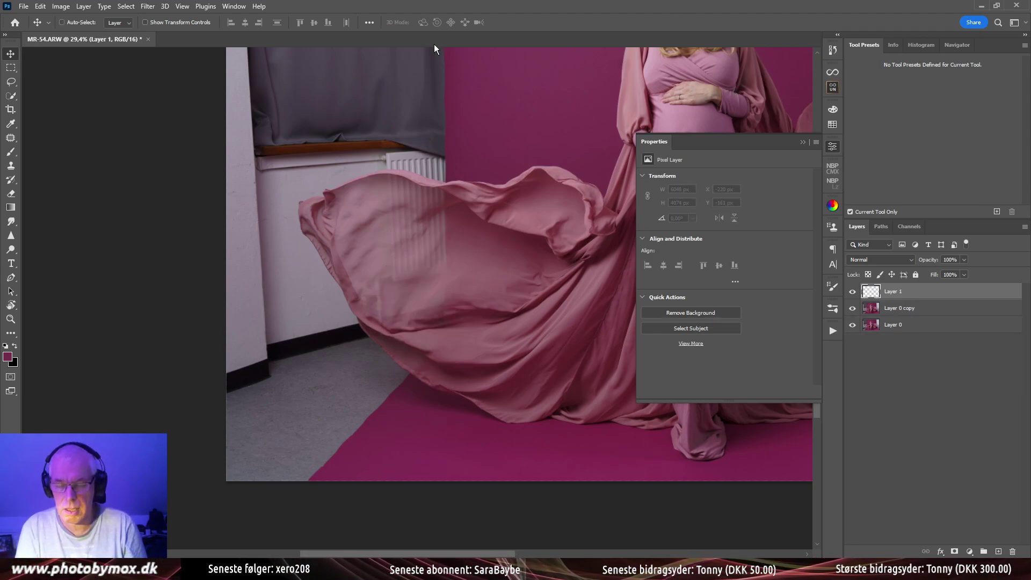
{"action": "key", "text": "s"}
{"action": "left_click", "coordinate": [463, 39]}
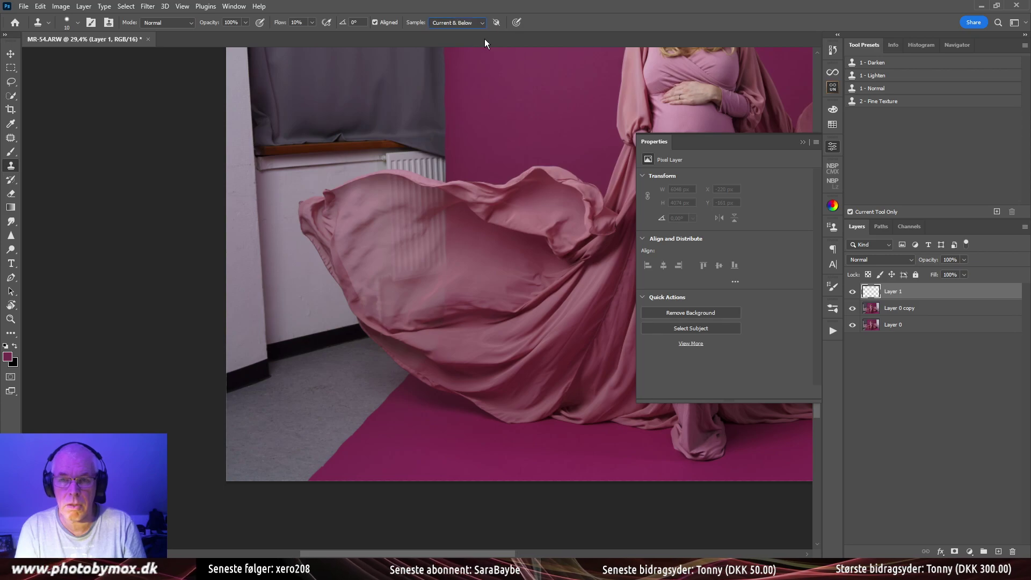
{"action": "left_click", "coordinate": [868, 89]}
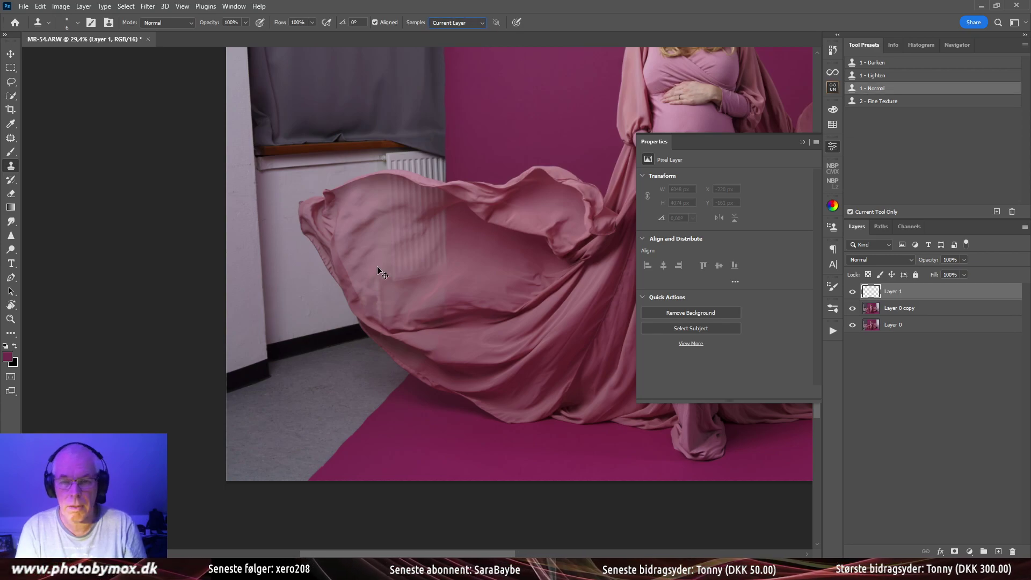
{"action": "scroll", "coordinate": [381, 271], "scroll_direction": "up", "scroll_amount": 2}
{"action": "left_click_drag", "start_coordinate": [475, 252], "coordinate": [518, 250]}
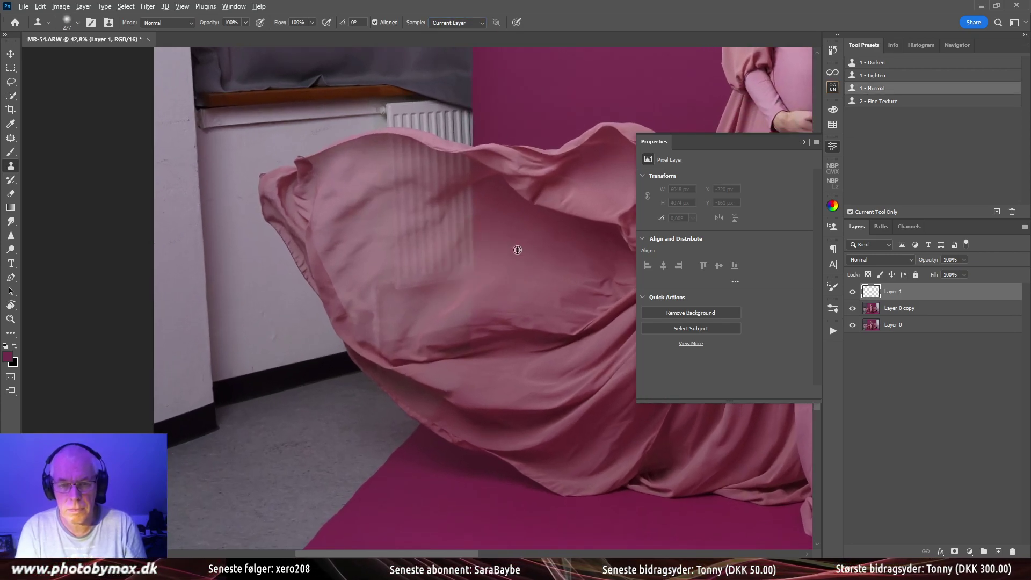
{"action": "left_click", "coordinate": [508, 234], "text": "alt"}
{"action": "mouse_move", "coordinate": [459, 222]}
{"action": "left_mouse_down"}
{"action": "mouse_move", "coordinate": [451, 228]}
{"action": "mouse_move", "coordinate": [459, 209]}
{"action": "left_mouse_up"}
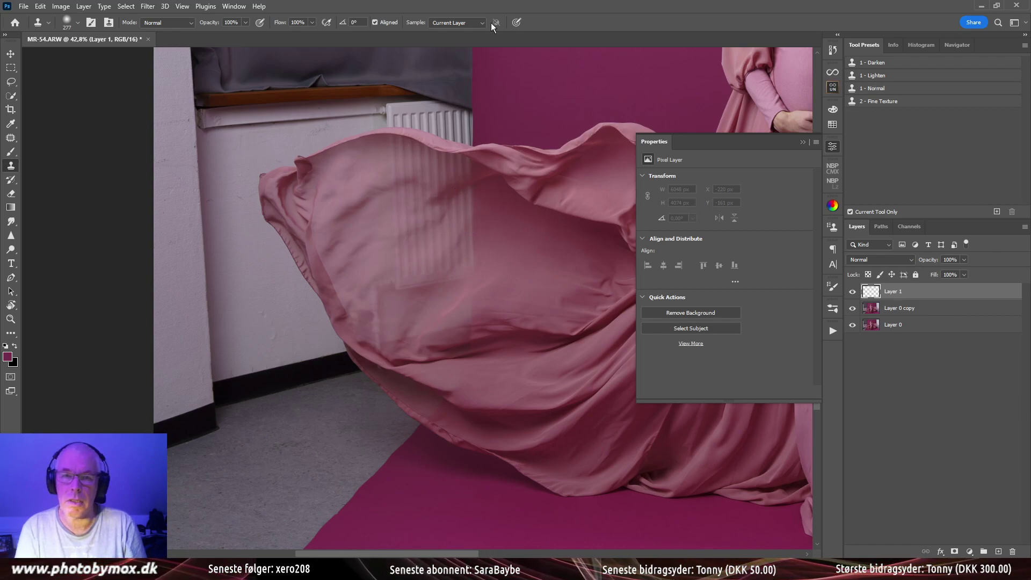
{"action": "left_click", "coordinate": [469, 21]}
{"action": "left_click", "coordinate": [466, 37]}
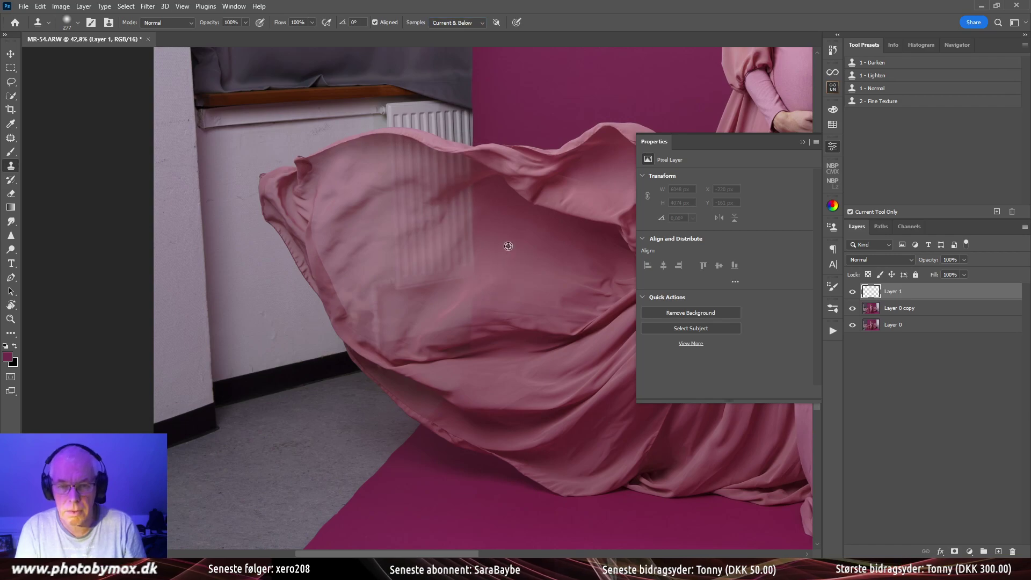
Clone smooth gown fabric over the right part of the radiator pattern showing through the left flare, up to its top hem
{"action": "mouse_move", "coordinate": [508, 246]}
{"action": "left_mouse_down"}
{"action": "mouse_move", "coordinate": [464, 238]}
{"action": "mouse_move", "coordinate": [460, 211]}
{"action": "mouse_move", "coordinate": [460, 253]}
{"action": "mouse_move", "coordinate": [446, 277]}
{"action": "left_mouse_up"}
{"action": "left_click", "coordinate": [479, 244], "text": "alt"}
{"action": "right_click", "coordinate": [478, 229], "text": "alt"}
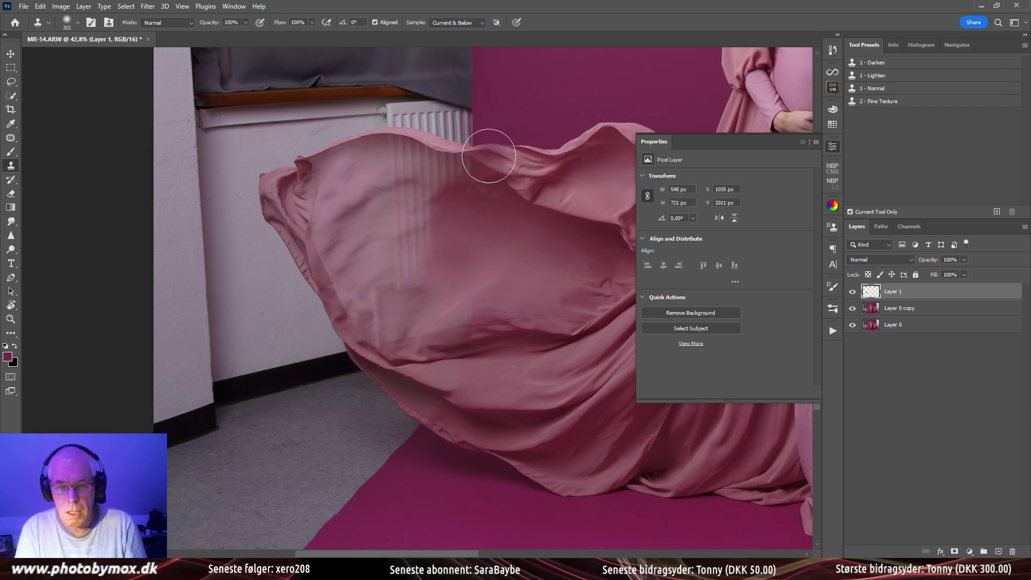
{"action": "mouse_move", "coordinate": [488, 156]}
{"action": "left_mouse_down"}
{"action": "mouse_move", "coordinate": [456, 200]}
{"action": "mouse_move", "coordinate": [454, 178]}
{"action": "left_mouse_up"}
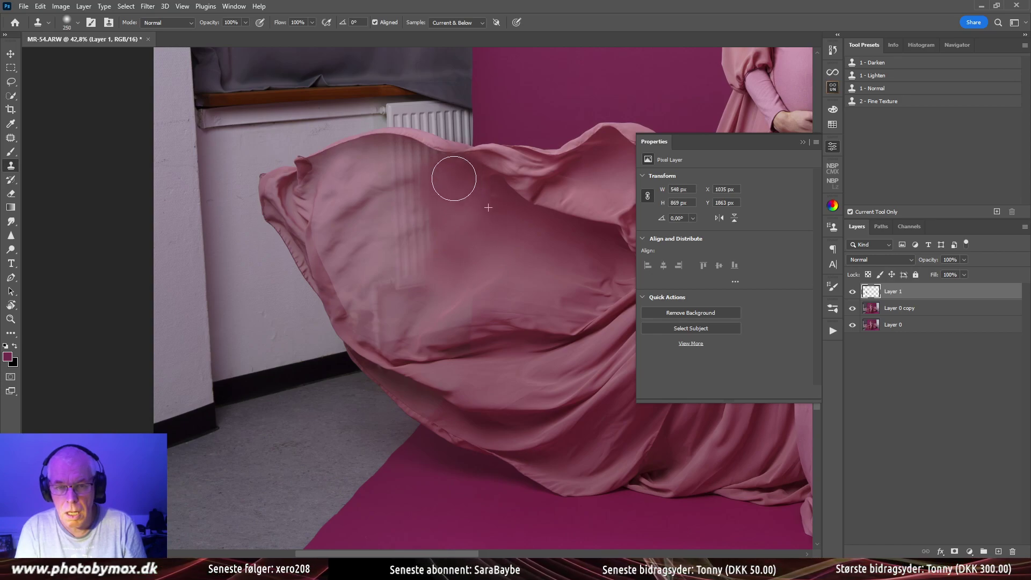
Clone fabric over the remaining radiator stripes and the upper-left part of the left flare, reducing the brush to 175 px
{"action": "left_click", "coordinate": [486, 214], "text": "alt"}
{"action": "key", "text": "bracketright"}
{"action": "key", "text": "bracketright"}
{"action": "mouse_move", "coordinate": [393, 170]}
{"action": "left_mouse_down"}
{"action": "mouse_move", "coordinate": [425, 181]}
{"action": "mouse_move", "coordinate": [409, 171]}
{"action": "mouse_move", "coordinate": [415, 185]}
{"action": "mouse_move", "coordinate": [413, 160]}
{"action": "mouse_move", "coordinate": [452, 177]}
{"action": "mouse_move", "coordinate": [464, 195]}
{"action": "mouse_move", "coordinate": [418, 173]}
{"action": "left_mouse_up"}
{"action": "left_click", "coordinate": [447, 215], "text": "alt"}
{"action": "key", "text": "bracketleft"}
{"action": "key", "text": "bracketleft"}
{"action": "key", "text": "bracketleft"}
{"action": "key", "text": "bracketleft"}
{"action": "mouse_move", "coordinate": [427, 226]}
{"action": "left_mouse_down"}
{"action": "mouse_move", "coordinate": [406, 220]}
{"action": "mouse_move", "coordinate": [427, 250]}
{"action": "mouse_move", "coordinate": [461, 245]}
{"action": "mouse_move", "coordinate": [416, 286]}
{"action": "mouse_move", "coordinate": [402, 240]}
{"action": "mouse_move", "coordinate": [392, 276]}
{"action": "mouse_move", "coordinate": [406, 269]}
{"action": "mouse_move", "coordinate": [384, 192]}
{"action": "left_mouse_up"}
{"action": "left_click", "coordinate": [442, 265], "text": "alt"}
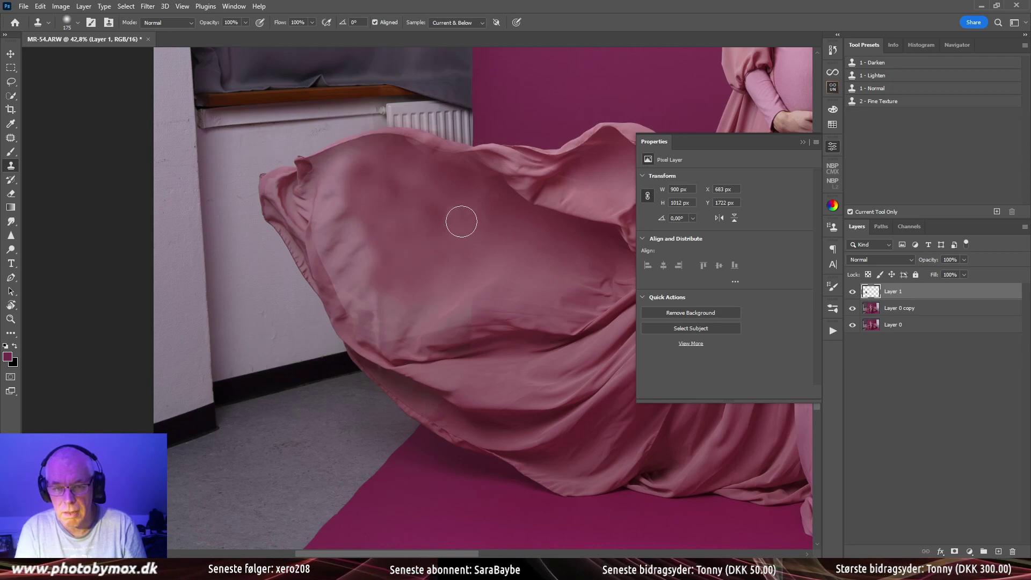
Enlarge the Clone Stamp to 231 px and clone fabric over the middle and right part of the left flare
{"action": "right_click", "coordinate": [498, 262], "text": "alt"}
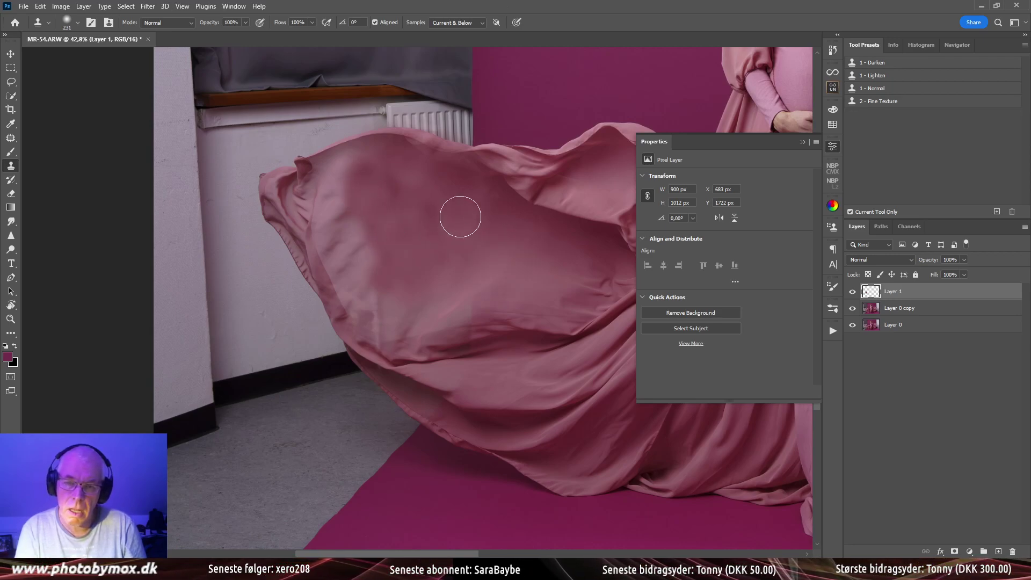
{"action": "mouse_move", "coordinate": [460, 217]}
{"action": "left_mouse_down"}
{"action": "mouse_move", "coordinate": [399, 193]}
{"action": "mouse_move", "coordinate": [422, 246]}
{"action": "mouse_move", "coordinate": [454, 263]}
{"action": "mouse_move", "coordinate": [439, 280]}
{"action": "left_mouse_up"}
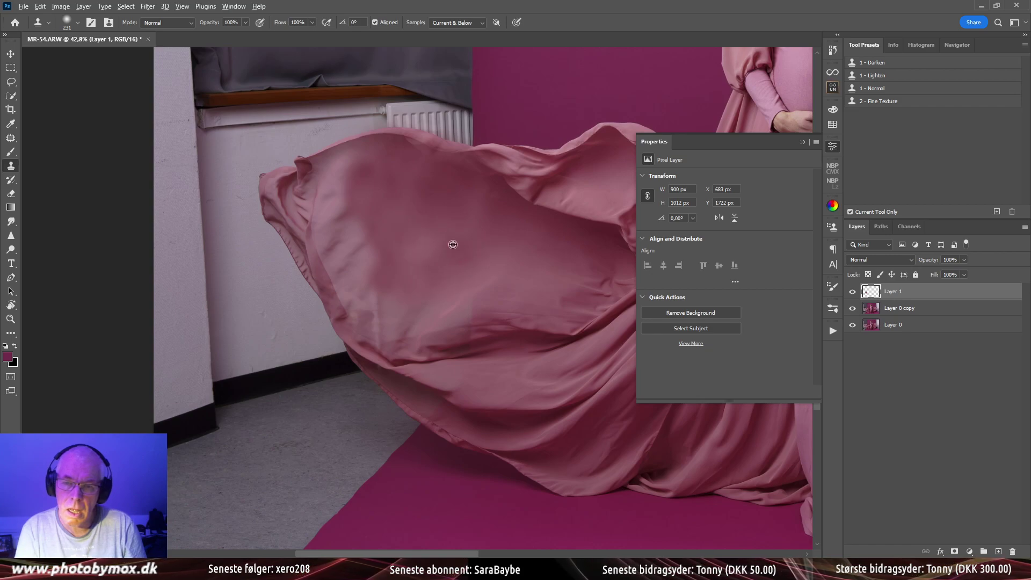
{"action": "left_click", "coordinate": [453, 244], "text": "alt"}
{"action": "mouse_move", "coordinate": [373, 246]}
{"action": "left_mouse_down"}
{"action": "mouse_move", "coordinate": [358, 176]}
{"action": "mouse_move", "coordinate": [379, 158]}
{"action": "mouse_move", "coordinate": [416, 159]}
{"action": "mouse_move", "coordinate": [522, 237]}
{"action": "left_mouse_up"}
{"action": "left_click", "coordinate": [444, 218], "text": "alt"}
{"action": "left_click", "coordinate": [470, 202], "text": "alt"}
{"action": "left_click_drag", "start_coordinate": [530, 277], "coordinate": [512, 298]}
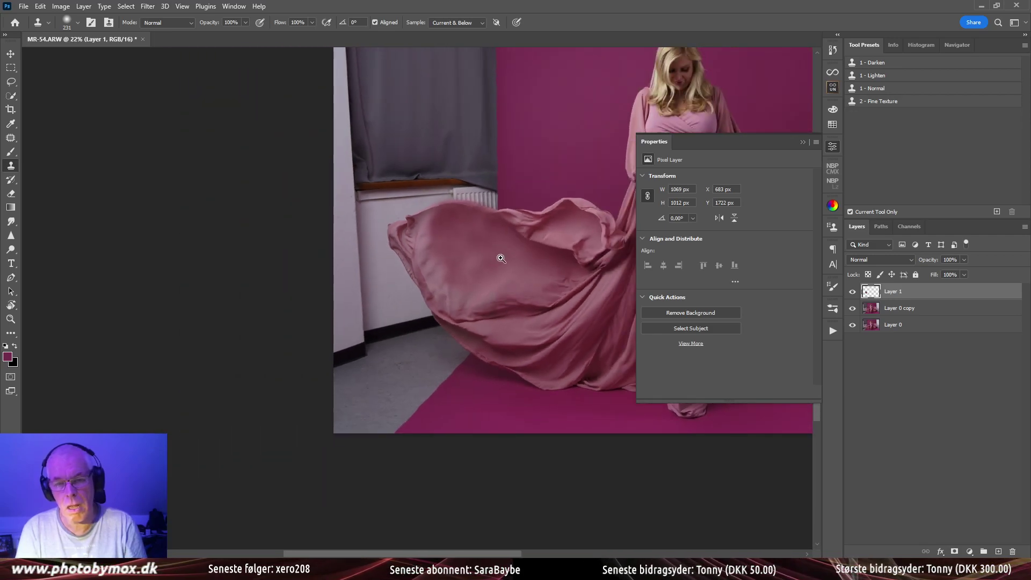
Clone smooth fabric over the left and lower-left areas of the left flare, undoing an unwanted stroke
{"action": "left_click_drag", "start_coordinate": [501, 258], "coordinate": [539, 260]}
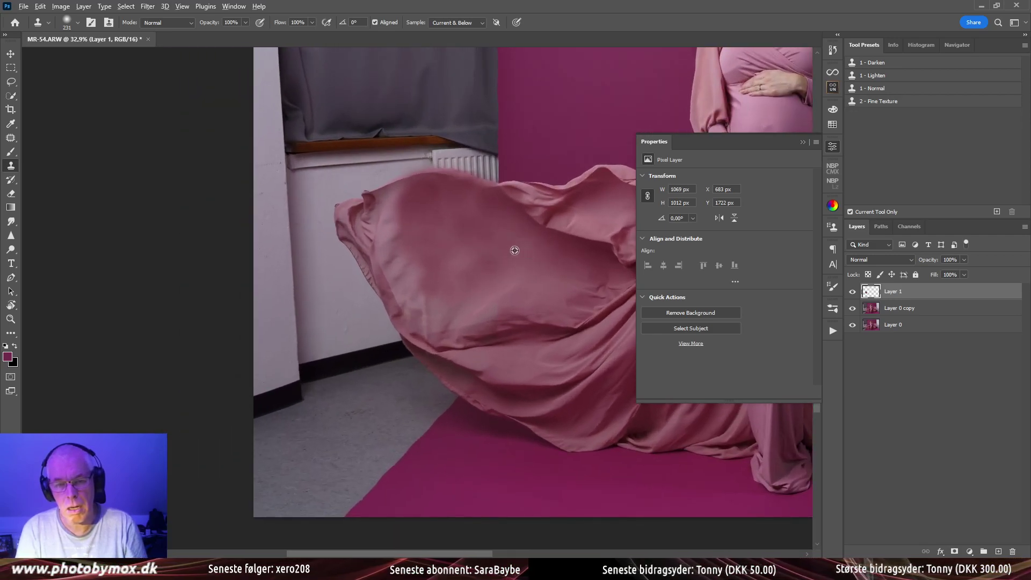
{"action": "mouse_move", "coordinate": [417, 253]}
{"action": "left_mouse_down"}
{"action": "mouse_move", "coordinate": [395, 243]}
{"action": "mouse_move", "coordinate": [407, 212]}
{"action": "mouse_move", "coordinate": [428, 268]}
{"action": "mouse_move", "coordinate": [398, 224]}
{"action": "mouse_move", "coordinate": [410, 281]}
{"action": "mouse_move", "coordinate": [462, 262]}
{"action": "left_mouse_up"}
{"action": "key", "text": "ctrl+z"}
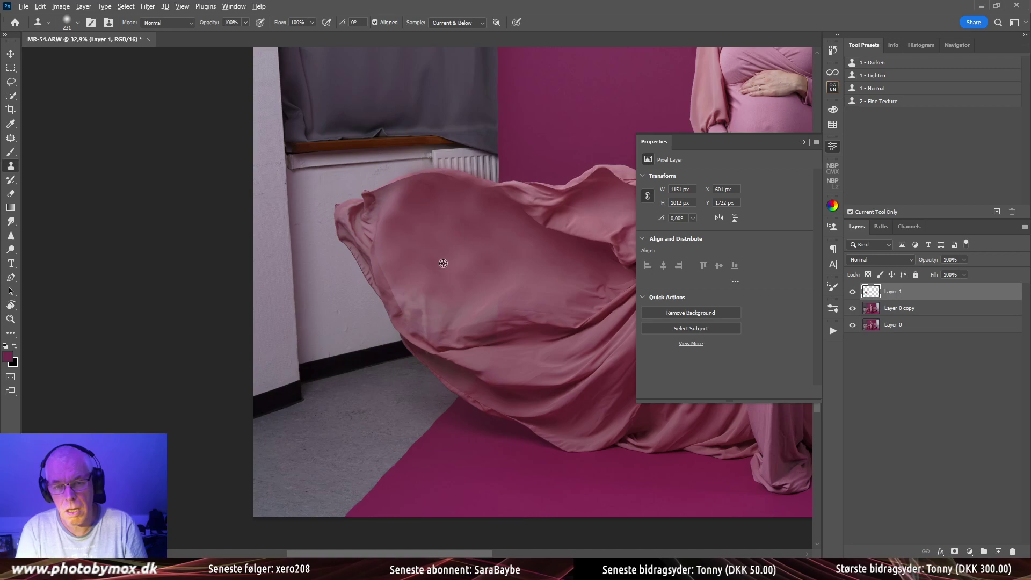
{"action": "left_click", "coordinate": [443, 263], "text": "alt"}
{"action": "left_click_drag", "start_coordinate": [422, 289], "coordinate": [425, 298]}
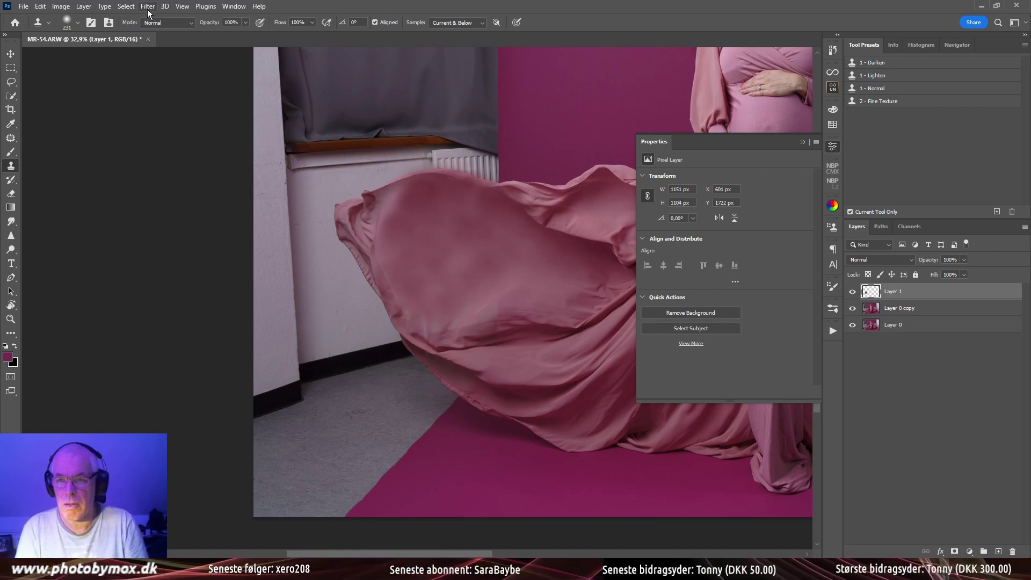
Blur the cloned fabric on Layer 1 with a Gaussian Blur of 41.5 pixels
{"action": "key", "text": "ctrl+alt+f"}
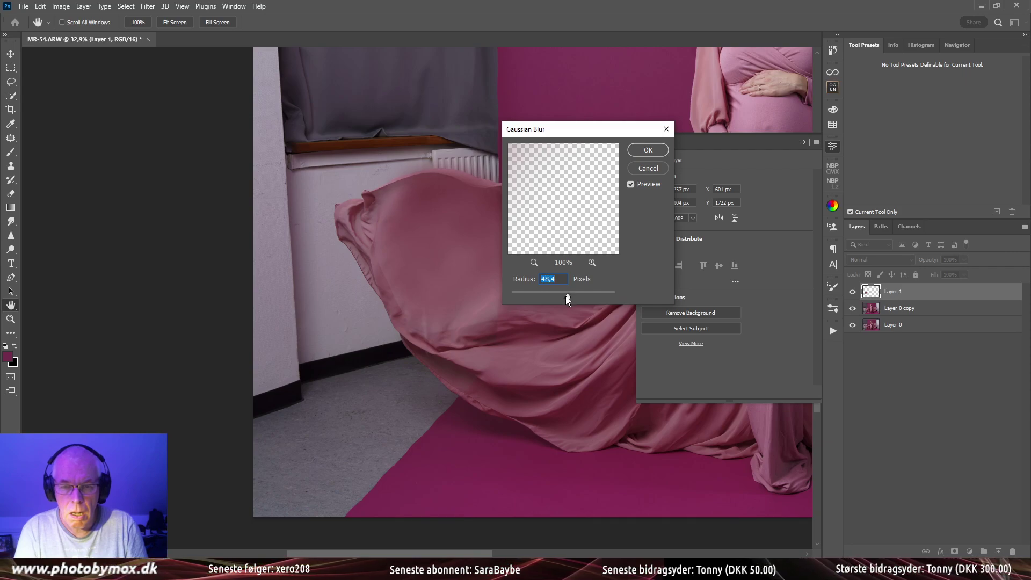
{"action": "left_click_drag", "start_coordinate": [566, 295], "coordinate": [564, 294]}
{"action": "mouse_move", "coordinate": [604, 132]}
{"action": "left_mouse_down"}
{"action": "mouse_move", "coordinate": [719, 222]}
{"action": "mouse_move", "coordinate": [662, 218]}
{"action": "mouse_move", "coordinate": [668, 173]}
{"action": "left_mouse_up"}
{"action": "left_click", "coordinate": [708, 195]}
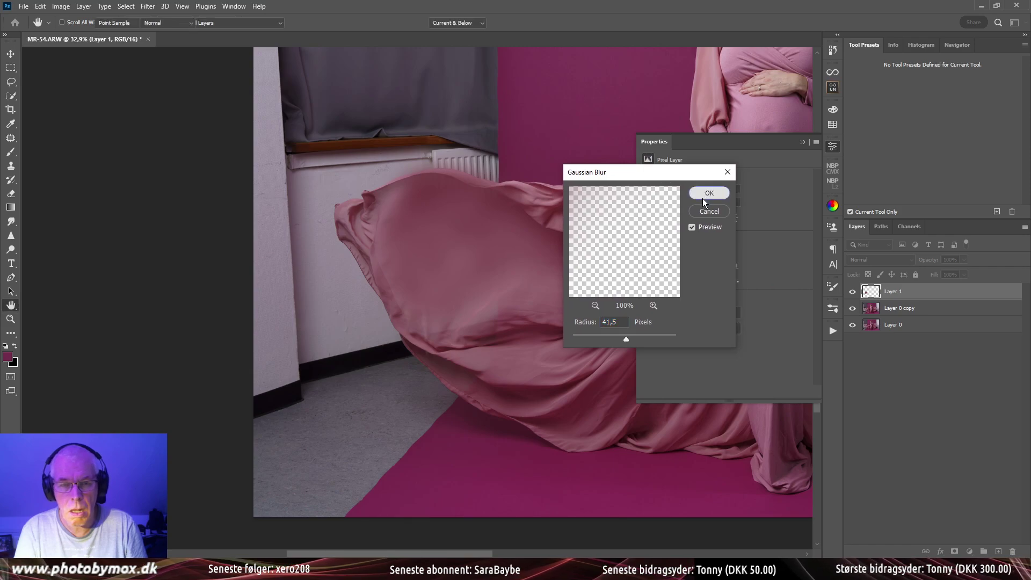
Hide Layer 1 behind a black layer mask and set up a white brush at 20% flow
{"action": "key", "text": "s"}
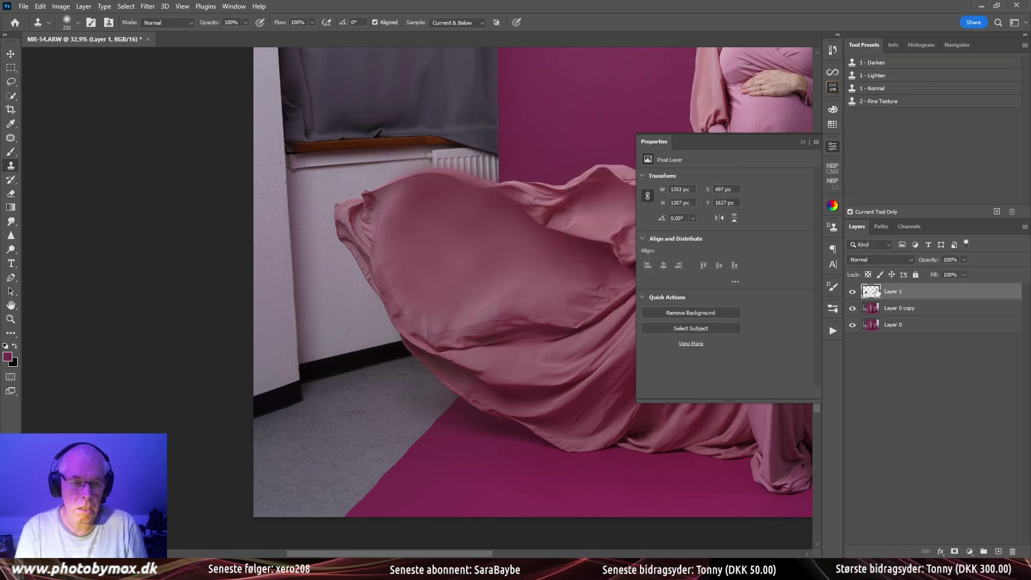
{"action": "left_click", "coordinate": [955, 551], "text": "alt"}
{"action": "key", "text": "d"}
{"action": "key", "text": "b"}
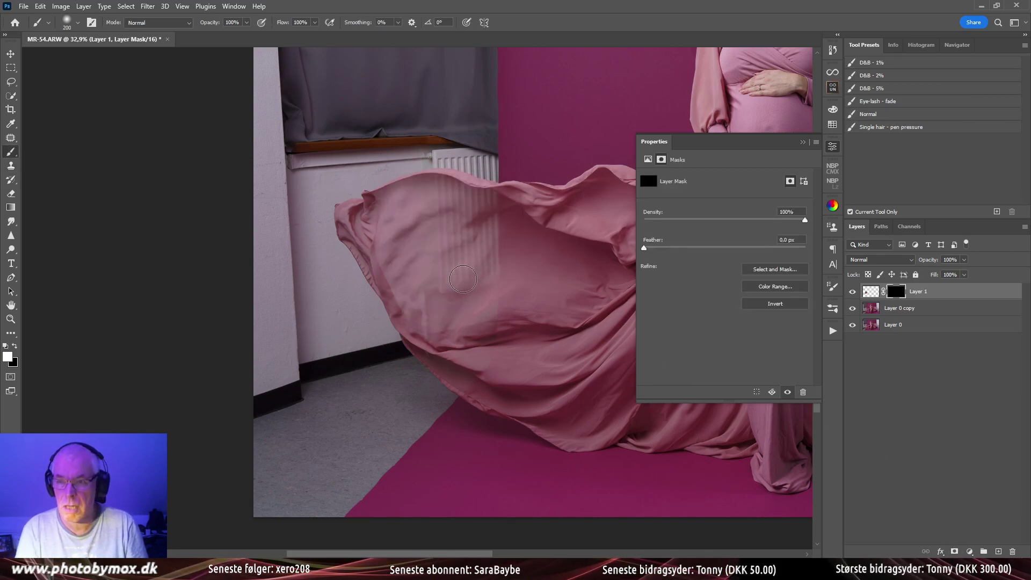
{"action": "key", "text": "shift+1"}
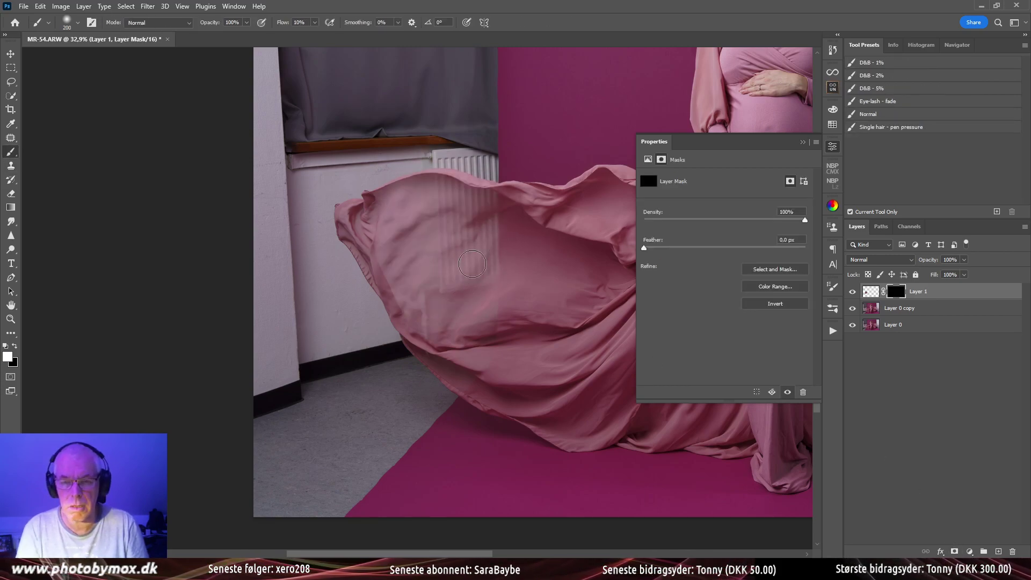
{"action": "key", "text": "shift+2"}
Paint white on Layer 1's mask to reveal the blurred fabric over the radiator pattern in the left flare
{"action": "mouse_move", "coordinate": [500, 256]}
{"action": "left_mouse_down"}
{"action": "mouse_move", "coordinate": [513, 257]}
{"action": "mouse_move", "coordinate": [456, 268]}
{"action": "mouse_move", "coordinate": [475, 269]}
{"action": "left_mouse_up"}
{"action": "mouse_move", "coordinate": [444, 234]}
{"action": "left_mouse_down"}
{"action": "mouse_move", "coordinate": [429, 217]}
{"action": "mouse_move", "coordinate": [433, 282]}
{"action": "mouse_move", "coordinate": [436, 191]}
{"action": "mouse_move", "coordinate": [439, 284]}
{"action": "mouse_move", "coordinate": [439, 187]}
{"action": "mouse_move", "coordinate": [409, 173]}
{"action": "mouse_move", "coordinate": [443, 169]}
{"action": "mouse_move", "coordinate": [428, 176]}
{"action": "mouse_move", "coordinate": [425, 289]}
{"action": "mouse_move", "coordinate": [444, 244]}
{"action": "mouse_move", "coordinate": [449, 176]}
{"action": "mouse_move", "coordinate": [434, 275]}
{"action": "mouse_move", "coordinate": [410, 247]}
{"action": "mouse_move", "coordinate": [413, 227]}
{"action": "mouse_move", "coordinate": [393, 317]}
{"action": "mouse_move", "coordinate": [389, 252]}
{"action": "mouse_move", "coordinate": [358, 309]}
{"action": "left_mouse_up"}
{"action": "key", "text": "bracketleft"}
{"action": "key", "text": "bracketleft"}
{"action": "key", "text": "bracketright"}
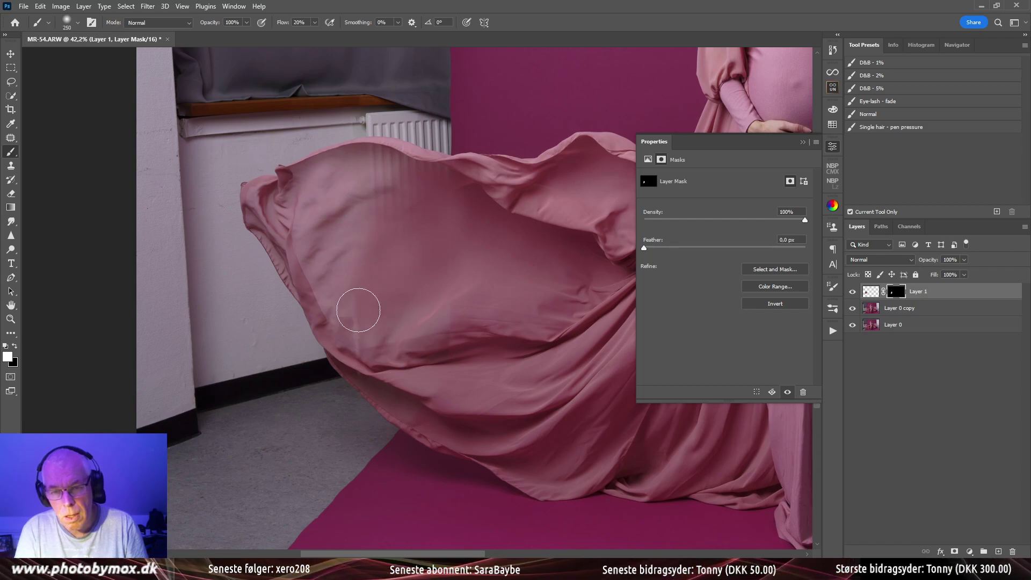
{"action": "left_click_drag", "start_coordinate": [405, 191], "coordinate": [409, 186]}
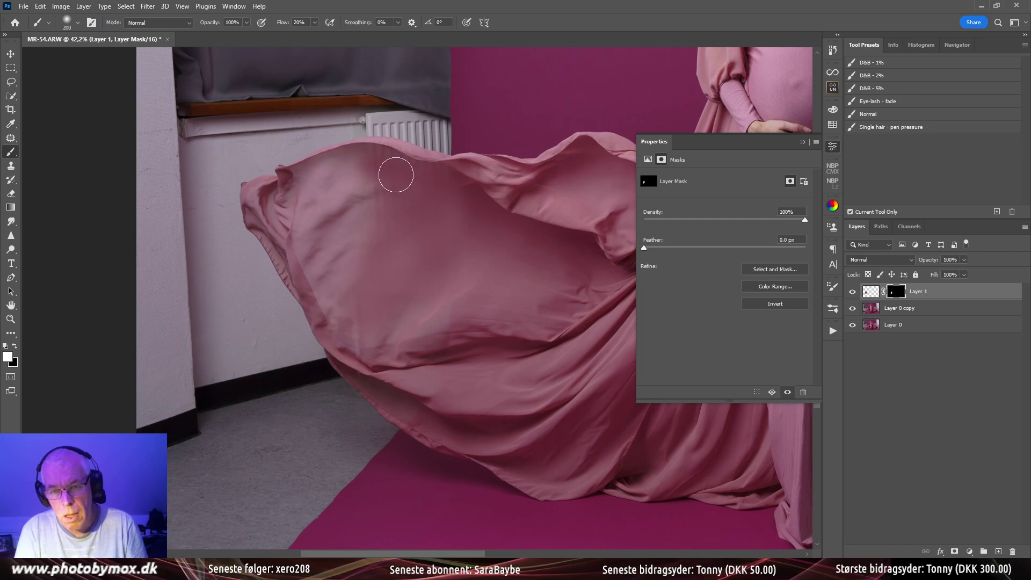
{"action": "key", "text": "bracketright"}
{"action": "mouse_move", "coordinate": [375, 232]}
{"action": "left_mouse_down"}
{"action": "mouse_move", "coordinate": [382, 191]}
{"action": "mouse_move", "coordinate": [365, 178]}
{"action": "left_mouse_up"}
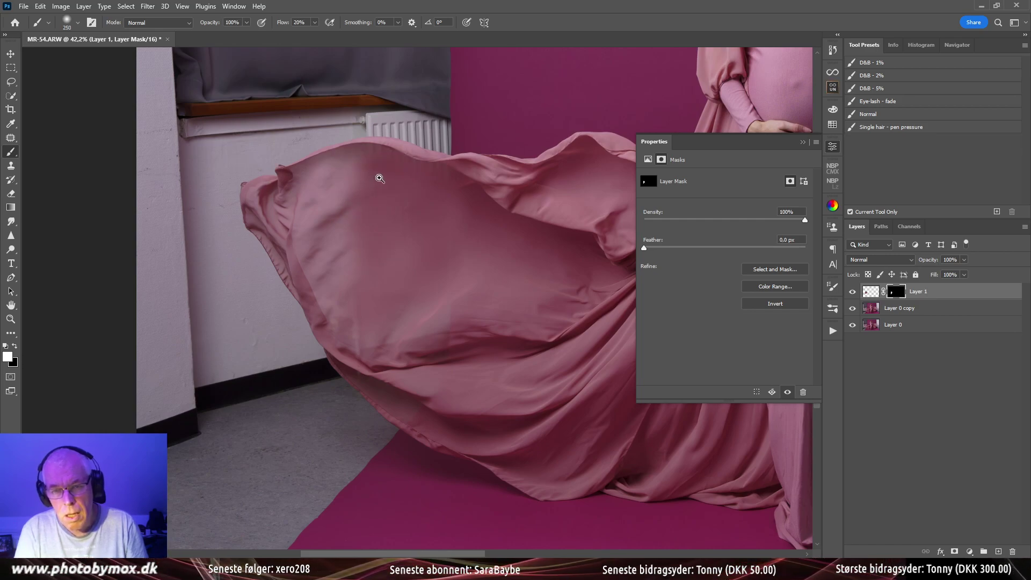
Reveal more blurred fabric under the flare's top hem and across its lower part, varying the brush from 90 to 250 px
{"action": "left_click", "coordinate": [380, 179], "text": "ctrl"}
{"action": "key", "text": "bracketleft"}
{"action": "key", "text": "bracketleft"}
{"action": "key", "text": "bracketleft"}
{"action": "key", "text": "bracketleft"}
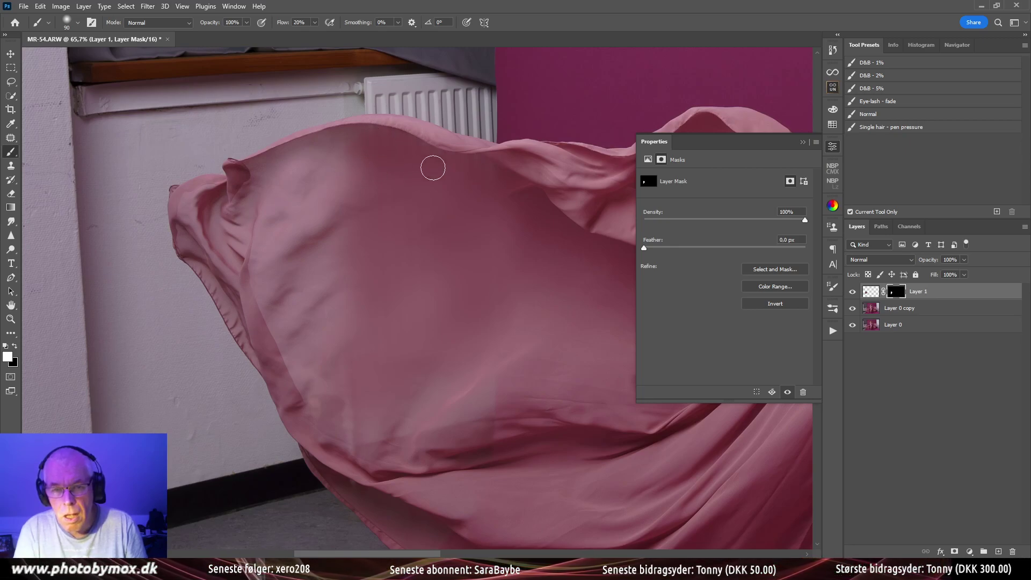
{"action": "key", "text": "bracketright"}
{"action": "key", "text": "bracketright"}
{"action": "key", "text": "bracketright"}
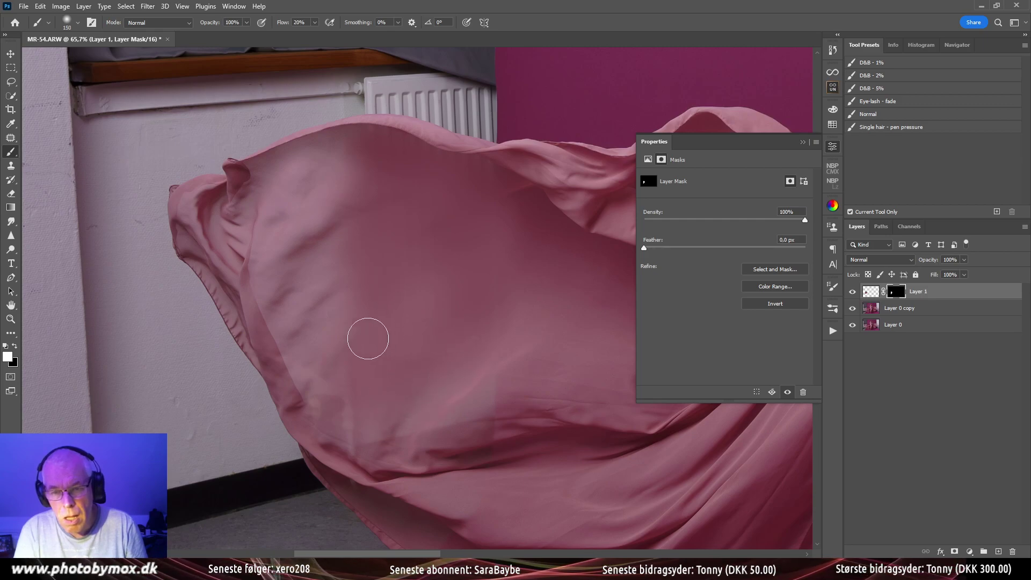
{"action": "key", "text": "bracketright"}
{"action": "key", "text": "bracketright"}
{"action": "key", "text": "bracketright"}
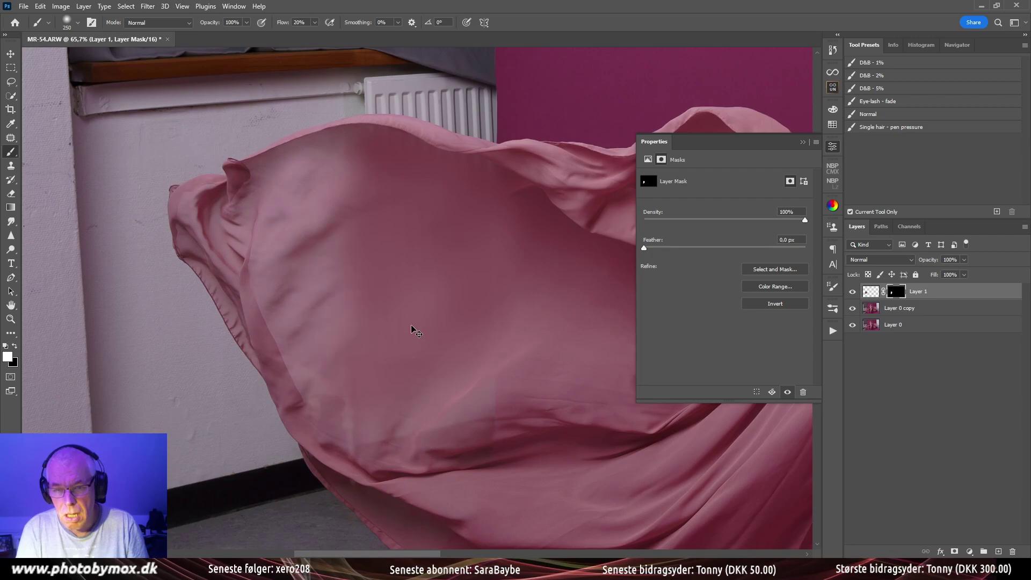
Lower the brush flow to 10% and blend the patch's left edge, refining along the top hem with a 100 px brush
{"action": "key", "text": "shift+1"}
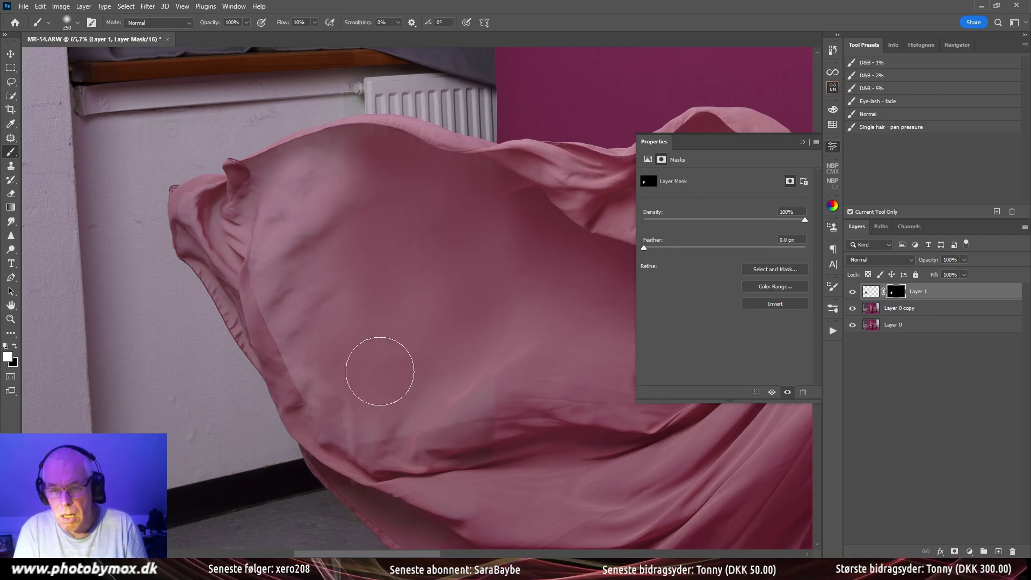
{"action": "mouse_move", "coordinate": [321, 211]}
{"action": "left_mouse_down"}
{"action": "mouse_move", "coordinate": [372, 167]}
{"action": "mouse_move", "coordinate": [346, 166]}
{"action": "mouse_move", "coordinate": [374, 265]}
{"action": "left_mouse_up"}
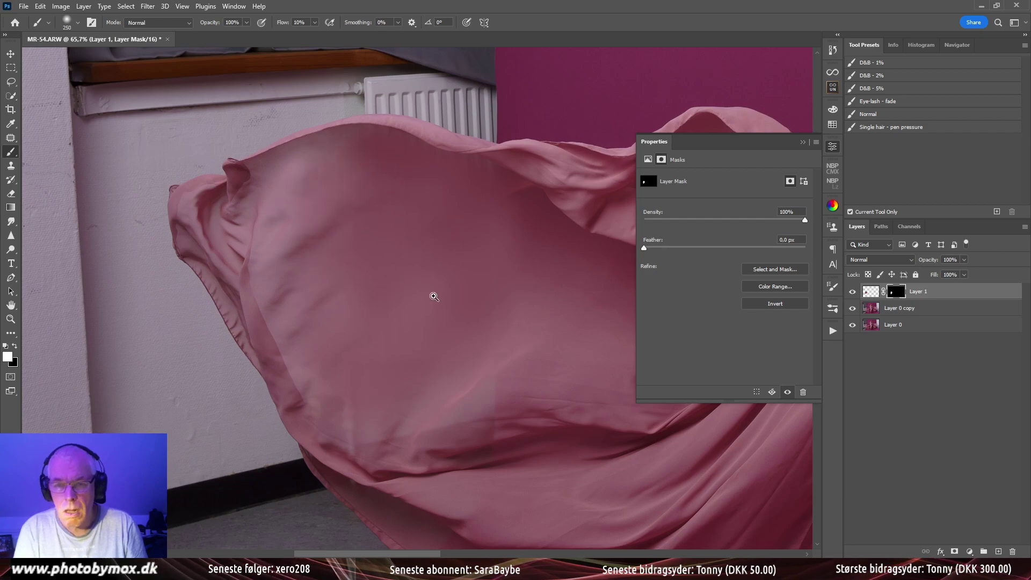
{"action": "mouse_move", "coordinate": [433, 297]}
{"action": "left_mouse_down"}
{"action": "mouse_move", "coordinate": [402, 271]}
{"action": "mouse_move", "coordinate": [456, 258]}
{"action": "left_mouse_up"}
{"action": "key", "text": "bracketleft"}
{"action": "key", "text": "bracketleft"}
{"action": "key", "text": "bracketleft"}
{"action": "key", "text": "bracketleft"}
{"action": "key", "text": "bracketleft"}
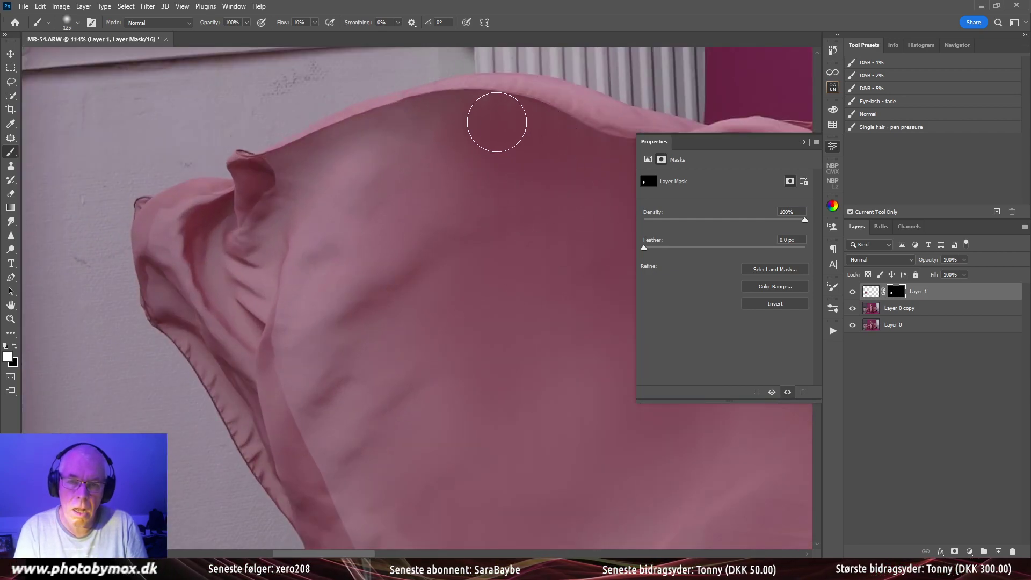
{"action": "key", "text": "bracketleft"}
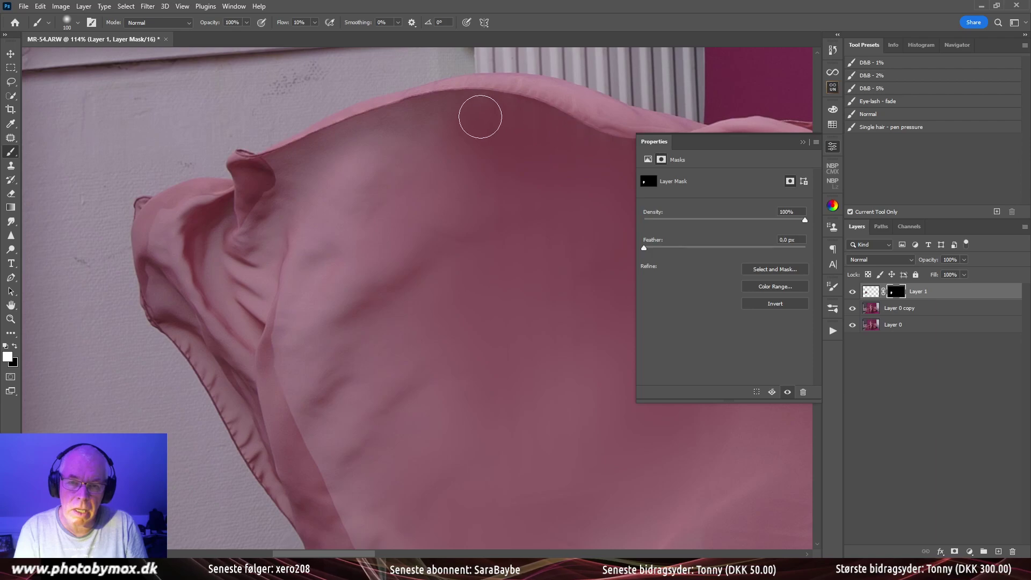
{"action": "mouse_move", "coordinate": [465, 152]}
{"action": "left_mouse_down"}
{"action": "mouse_move", "coordinate": [265, 179]}
{"action": "mouse_move", "coordinate": [249, 154]}
{"action": "left_mouse_up"}
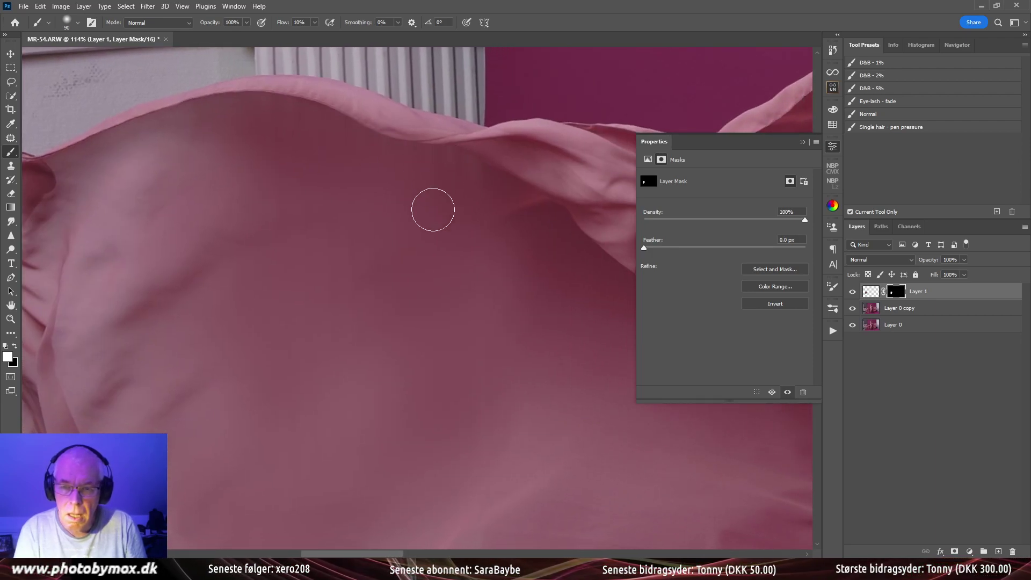
Blend the patch's middle on the mask with a 200 px brush and its area below the hem down to 80 px
{"action": "key", "text": "bracketright"}
{"action": "key", "text": "bracketright"}
{"action": "key", "text": "bracketright"}
{"action": "key", "text": "bracketright"}
{"action": "key", "text": "bracketright"}
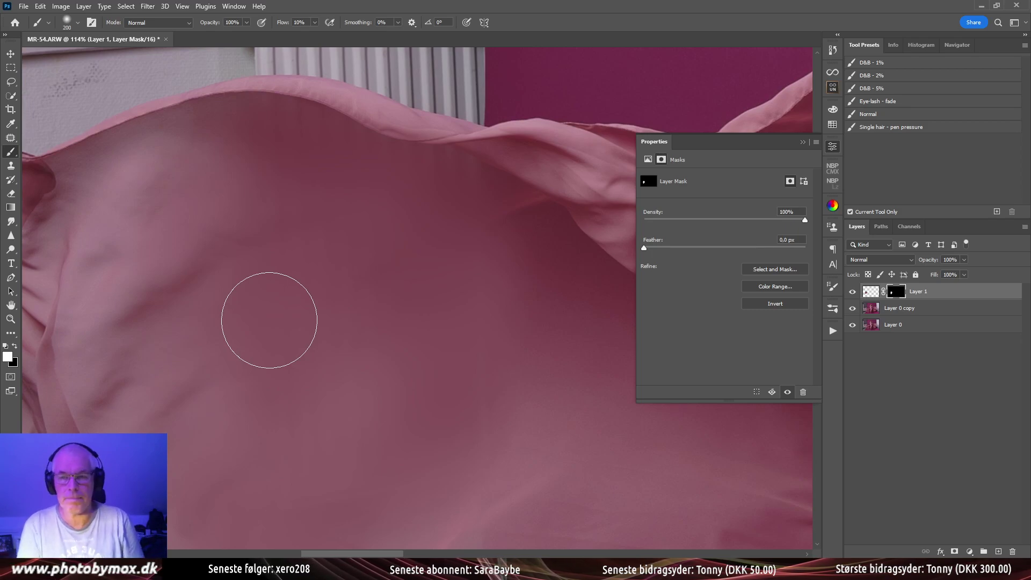
{"action": "key", "text": "bracketleft"}
{"action": "key", "text": "bracketleft"}
{"action": "key", "text": "bracketleft"}
{"action": "key", "text": "bracketleft"}
{"action": "key", "text": "bracketleft"}
{"action": "key", "text": "bracketleft"}
{"action": "key", "text": "bracketleft"}
{"action": "key", "text": "bracketleft"}
{"action": "key", "text": "bracketleft"}
{"action": "key", "text": "bracketleft"}
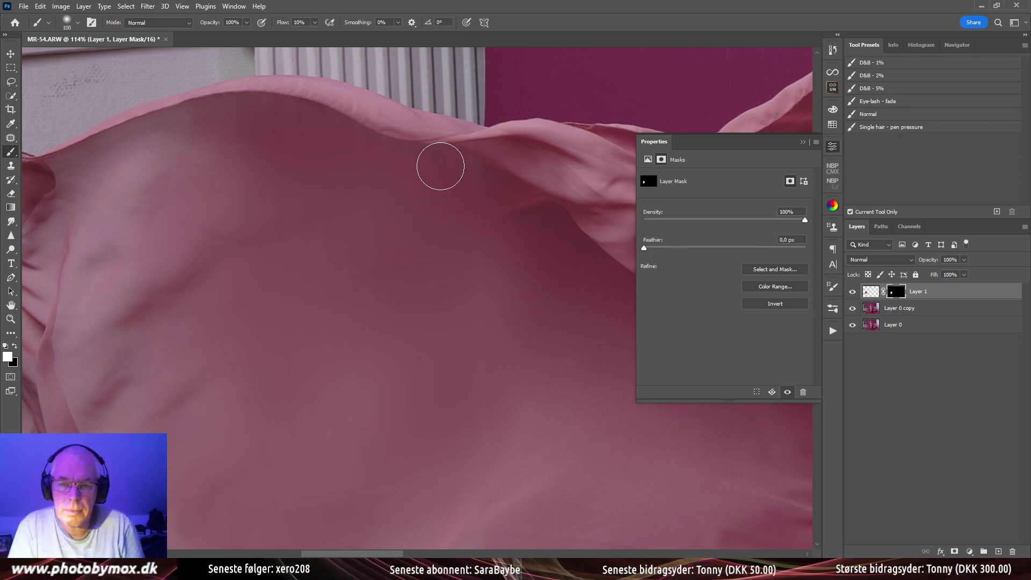
{"action": "key", "text": "bracketleft"}
{"action": "key", "text": "bracketleft"}
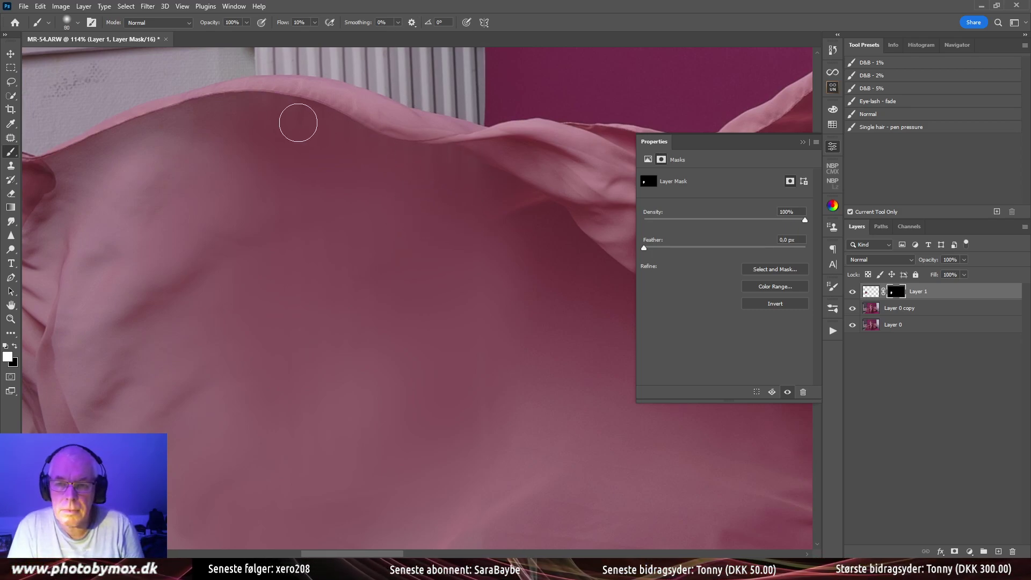
Blend the lower part of the patch into the left flare on the mask with a 150 px brush
{"action": "left_click_drag", "start_coordinate": [424, 257], "coordinate": [432, 154]}
{"action": "key", "text": "bracketright"}
{"action": "key", "text": "bracketright"}
{"action": "key", "text": "bracketright"}
{"action": "key", "text": "bracketright"}
{"action": "key", "text": "bracketright"}
{"action": "key", "text": "bracketright"}
{"action": "key", "text": "bracketright"}
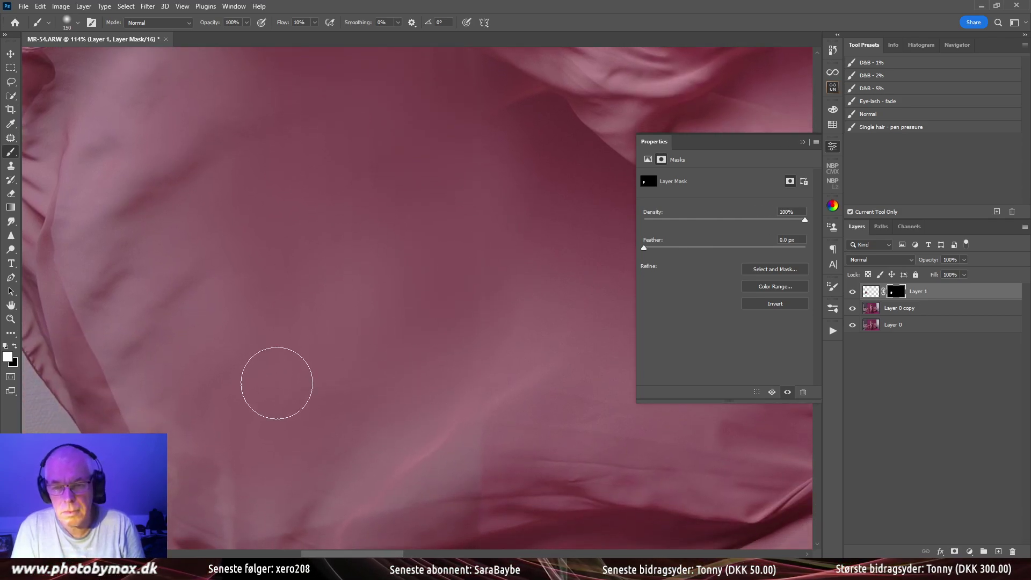
{"action": "left_click_drag", "start_coordinate": [344, 380], "coordinate": [292, 395]}
Touch up the mask beneath the right part of the flare's top hem with a 90 px brush
{"action": "left_click_drag", "start_coordinate": [408, 333], "coordinate": [444, 313]}
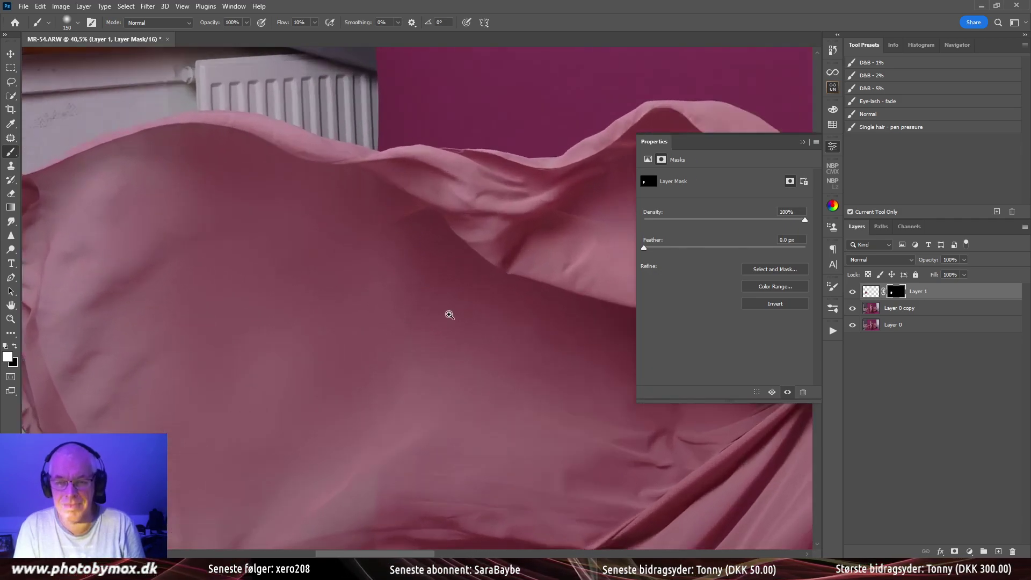
{"action": "key", "text": "bracketleft"}
{"action": "key", "text": "bracketleft"}
{"action": "key", "text": "bracketleft"}
{"action": "key", "text": "bracketleft"}
{"action": "key", "text": "bracketleft"}
{"action": "key", "text": "bracketleft"}
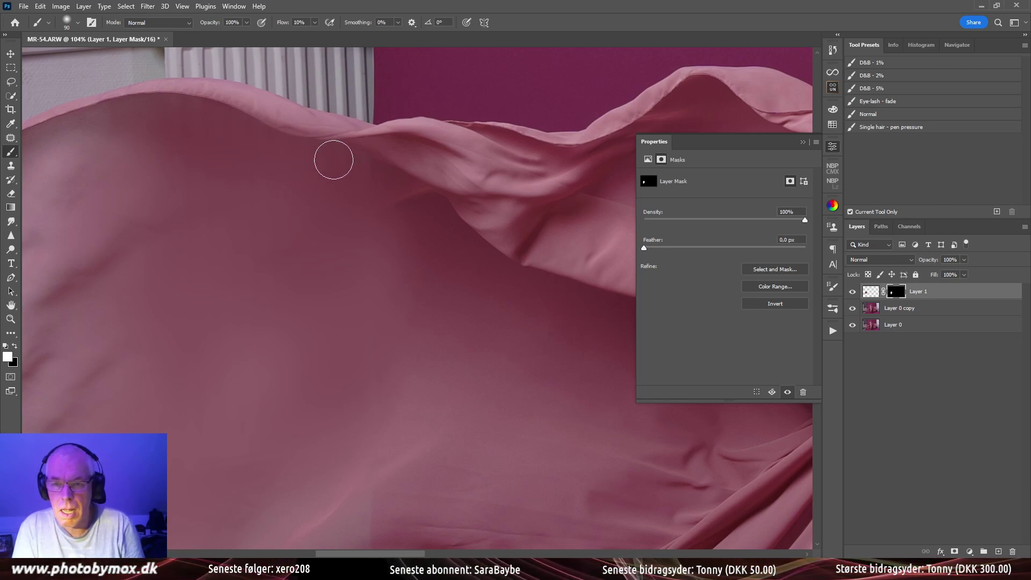
Examine the left flare at several magnifications and compare the retouched portrait with the original Layer 0
{"action": "left_click_drag", "start_coordinate": [491, 292], "coordinate": [376, 316]}
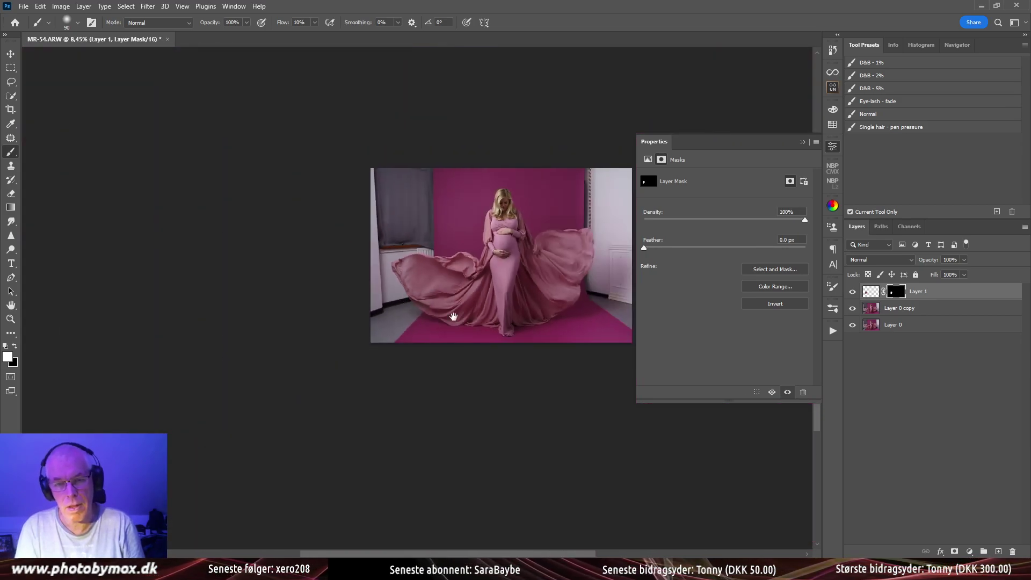
{"action": "left_click_drag", "start_coordinate": [471, 308], "coordinate": [394, 315]}
{"action": "left_click_drag", "start_coordinate": [342, 272], "coordinate": [367, 267]}
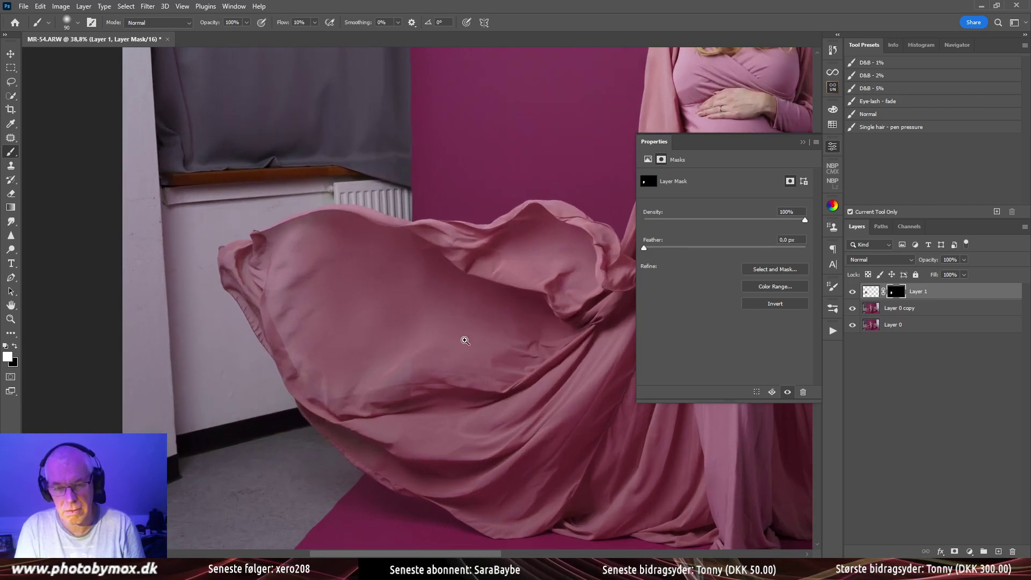
{"action": "left_click_drag", "start_coordinate": [464, 341], "coordinate": [328, 333]}
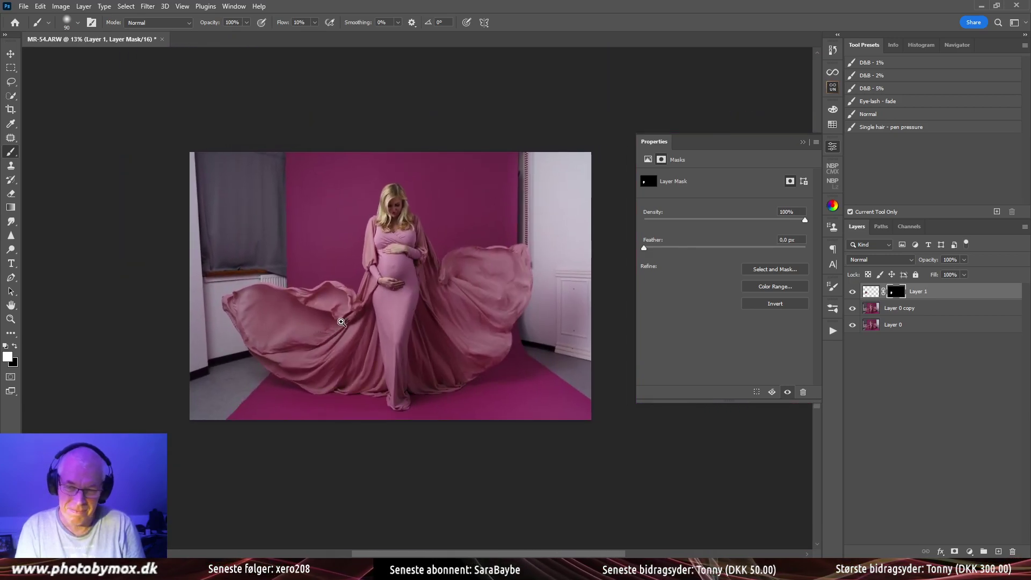
{"action": "left_click_drag", "start_coordinate": [277, 307], "coordinate": [330, 350]}
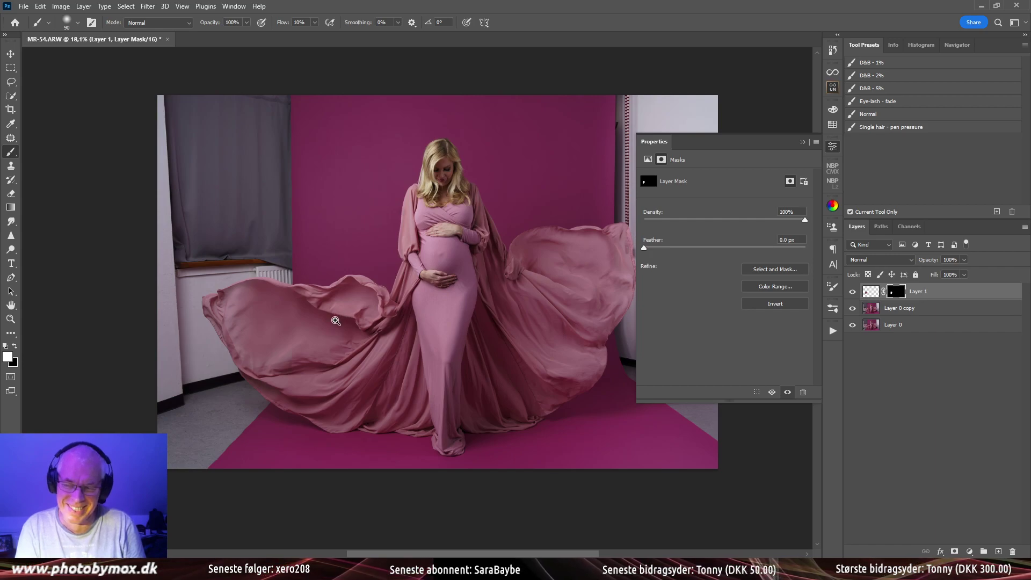
{"action": "left_click_drag", "start_coordinate": [389, 357], "coordinate": [362, 365]}
{"action": "left_click", "coordinate": [852, 326], "text": "alt"}
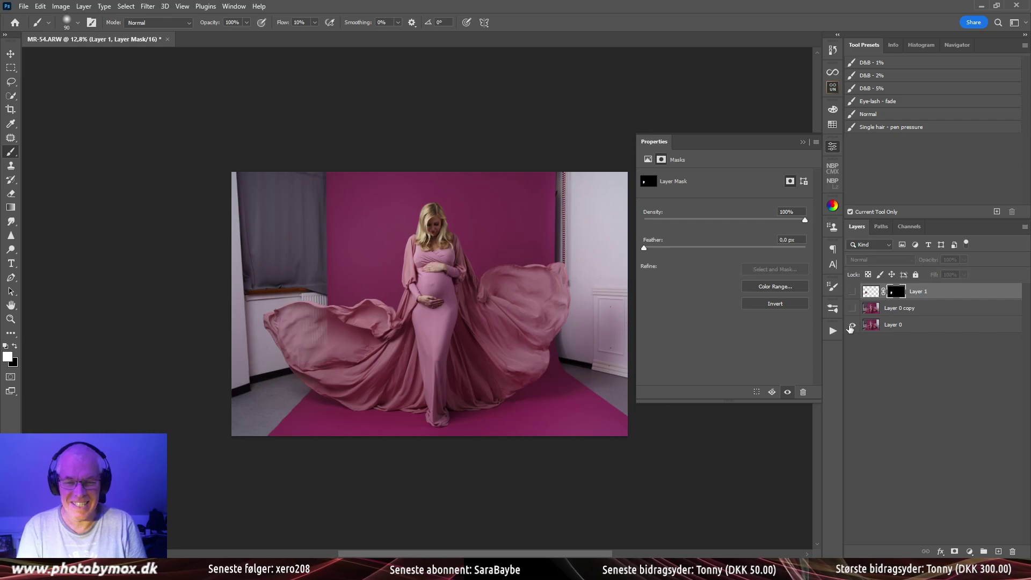
{"action": "left_click", "coordinate": [851, 326], "text": "alt"}
{"action": "left_click", "coordinate": [851, 326], "text": "alt"}
{"action": "left_click", "coordinate": [851, 326], "text": "alt"}
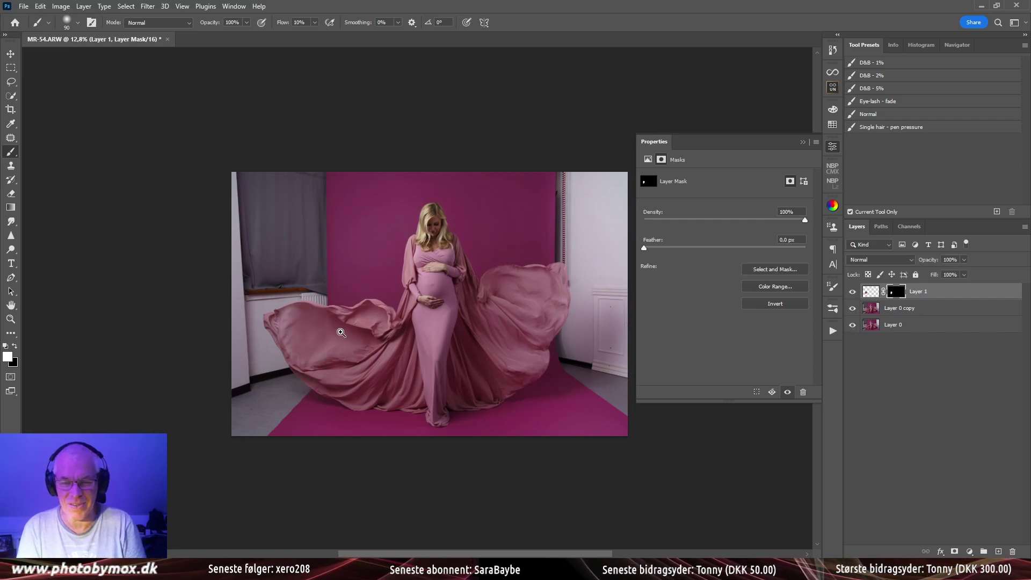
{"action": "left_click_drag", "start_coordinate": [297, 324], "coordinate": [349, 325]}
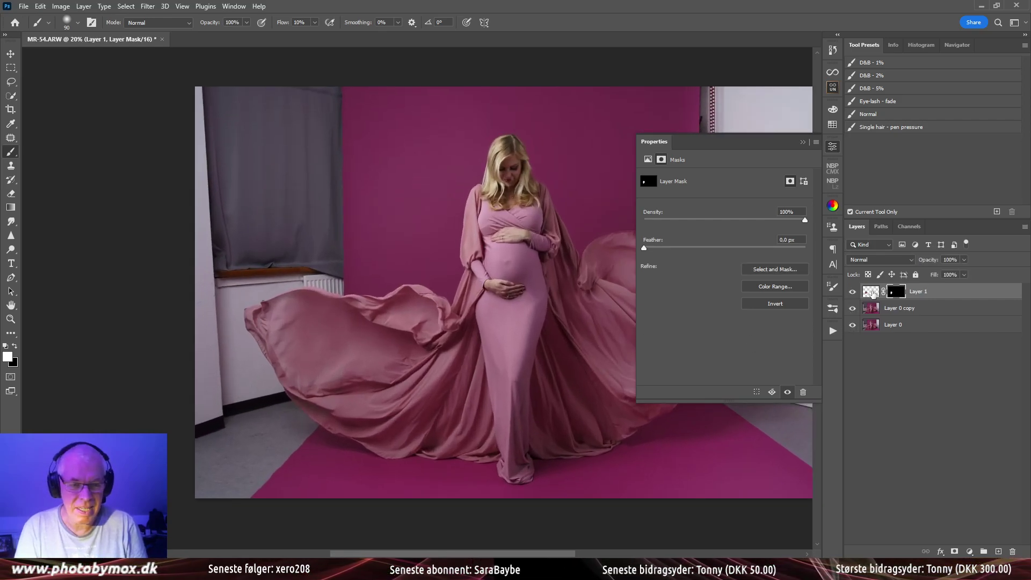
Clone smooth fabric across the middle and outer part of the left flare on Layer 1 with a 400 px Clone Stamp
{"action": "left_click", "coordinate": [871, 293]}
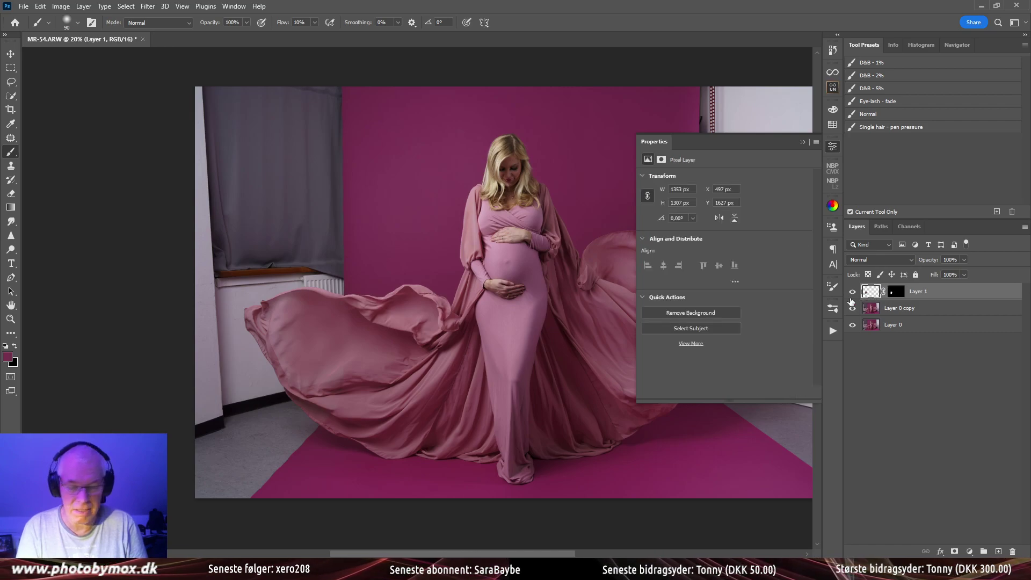
{"action": "key", "text": "s"}
{"action": "left_click", "coordinate": [391, 345], "text": "alt"}
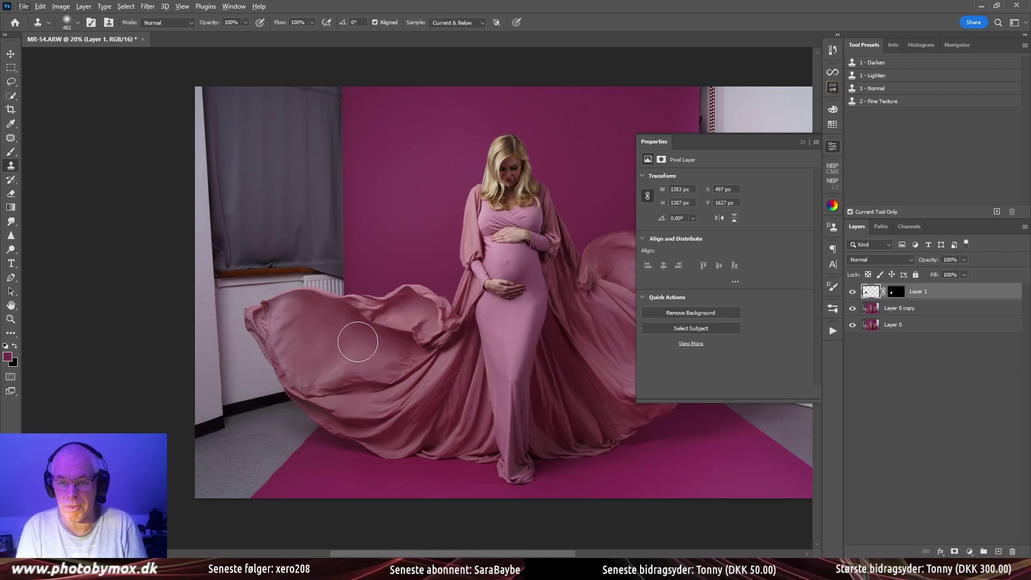
{"action": "key", "text": "bracketleft"}
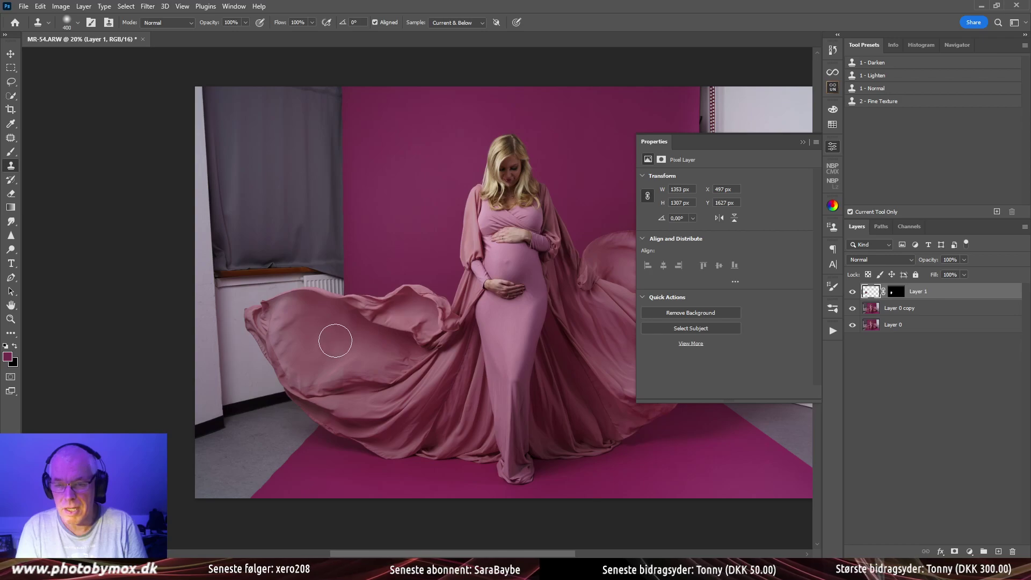
{"action": "mouse_move", "coordinate": [335, 340]}
{"action": "left_mouse_down"}
{"action": "mouse_move", "coordinate": [290, 331]}
{"action": "mouse_move", "coordinate": [282, 352]}
{"action": "mouse_move", "coordinate": [284, 336]}
{"action": "mouse_move", "coordinate": [286, 359]}
{"action": "left_mouse_up"}
Check Layer 1 with its mask disabled, re-enable it, and paint white on the mask over the left flare, enlarging the brush to 500 px
{"action": "left_click", "coordinate": [893, 292], "text": "shift"}
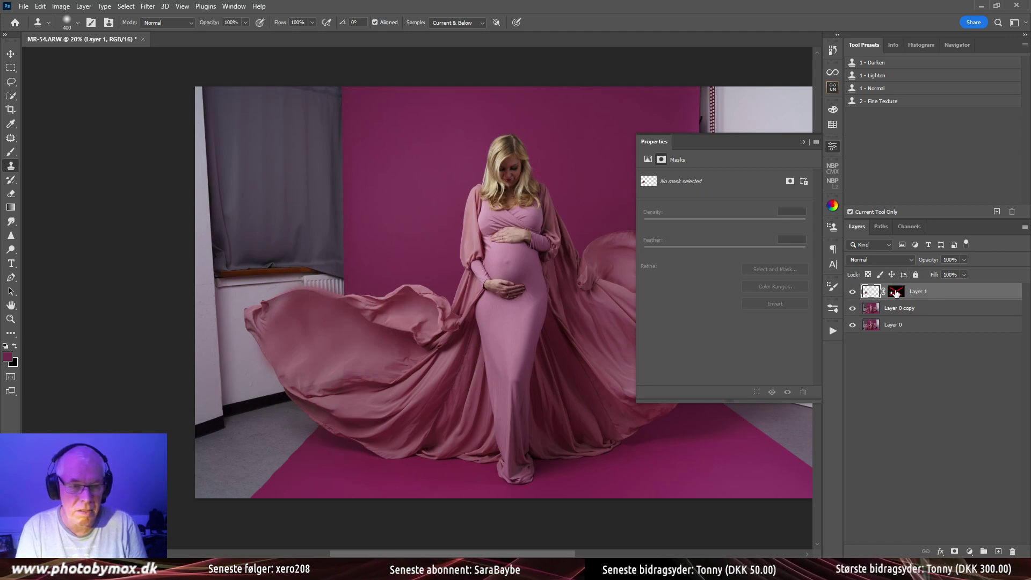
{"action": "left_click", "coordinate": [895, 293], "text": "shift"}
{"action": "left_click", "coordinate": [870, 292]}
{"action": "left_click", "coordinate": [895, 291]}
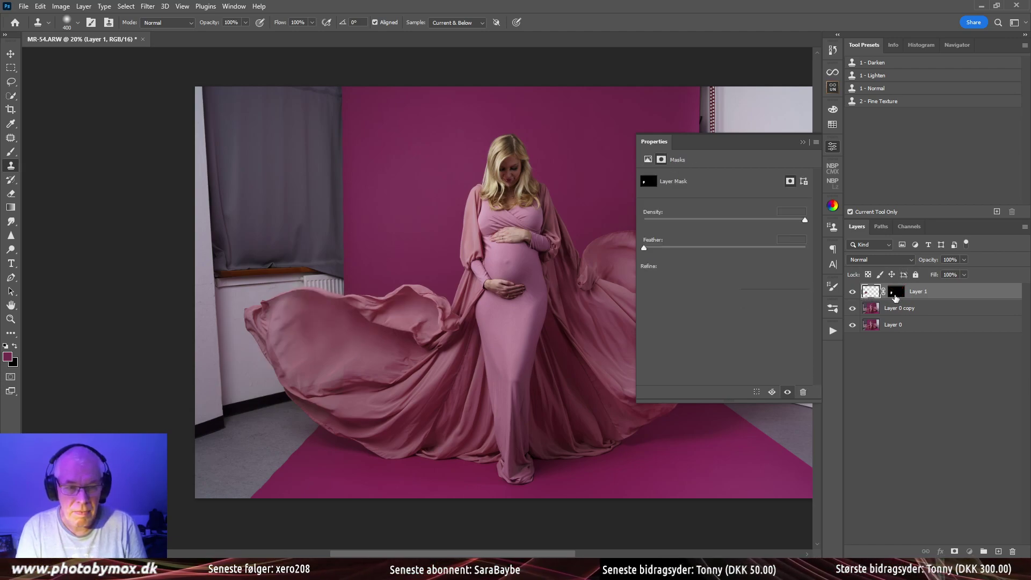
{"action": "key", "text": "b"}
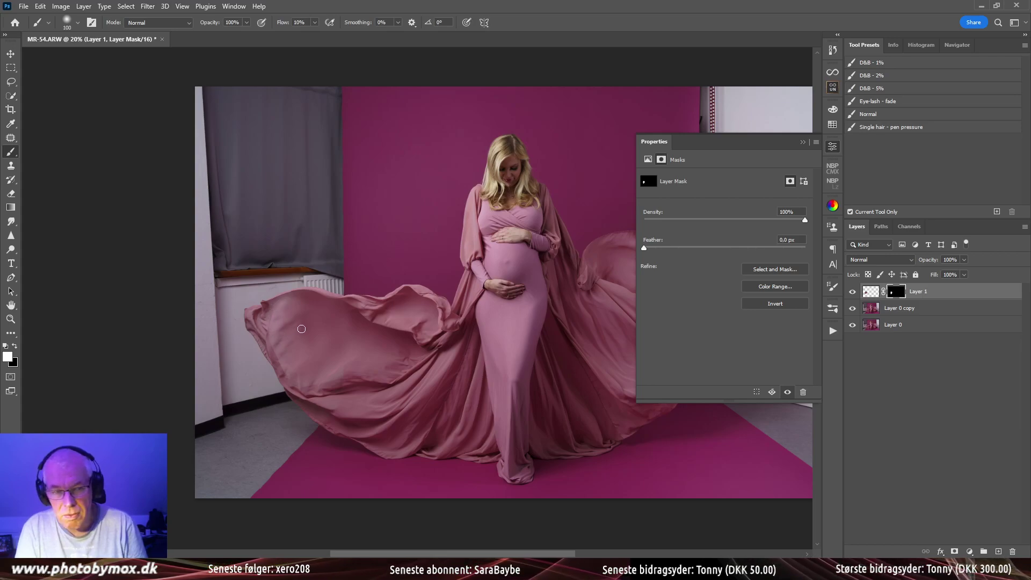
{"action": "left_click_drag", "start_coordinate": [290, 335], "coordinate": [322, 336]}
{"action": "key", "text": "bracketright"}
{"action": "key", "text": "bracketright"}
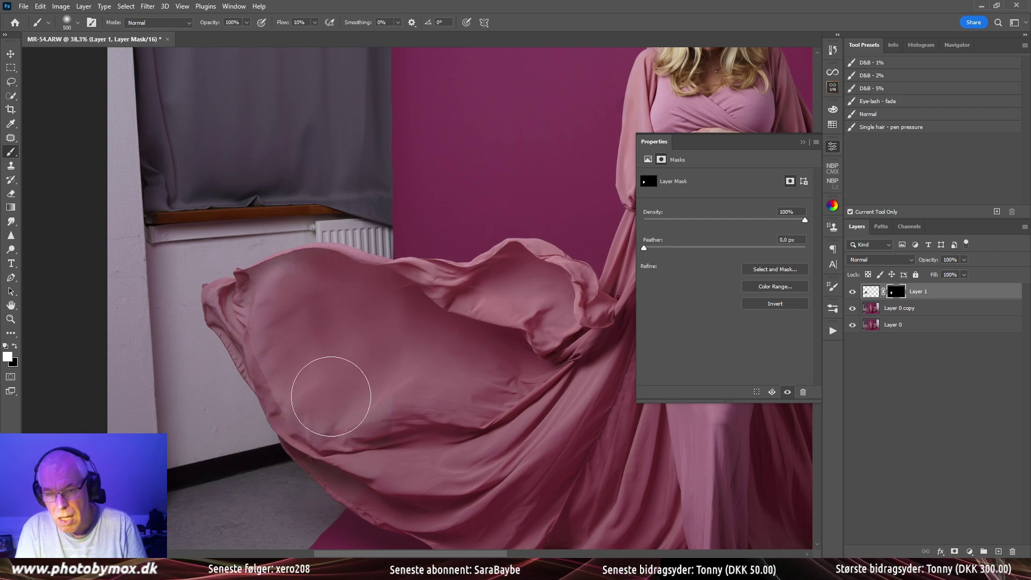
Blend the cloned fabric into the folds at the middle of the left flare on the mask with a 250 px brush
{"action": "key", "text": "bracketleft"}
{"action": "key", "text": "bracketleft"}
{"action": "key", "text": "bracketleft"}
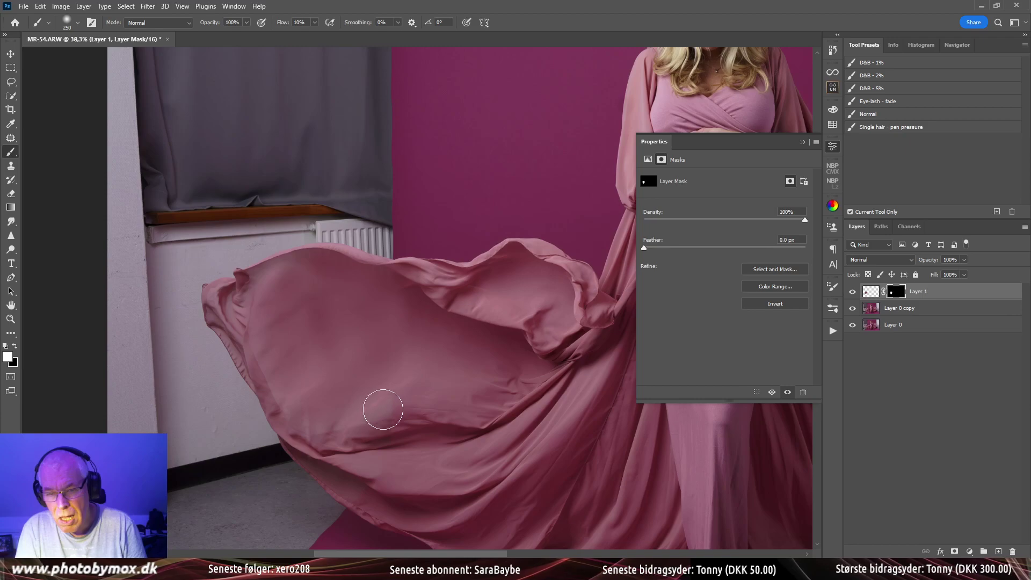
{"action": "mouse_move", "coordinate": [414, 405]}
{"action": "left_mouse_down"}
{"action": "mouse_move", "coordinate": [422, 344]}
{"action": "mouse_move", "coordinate": [466, 326]}
{"action": "left_mouse_up"}
Clone over the hard patch edge above the left flare's lower fold on Layer 1, using the Clone Stamp at 250 and 200 px
{"action": "left_click", "coordinate": [871, 291]}
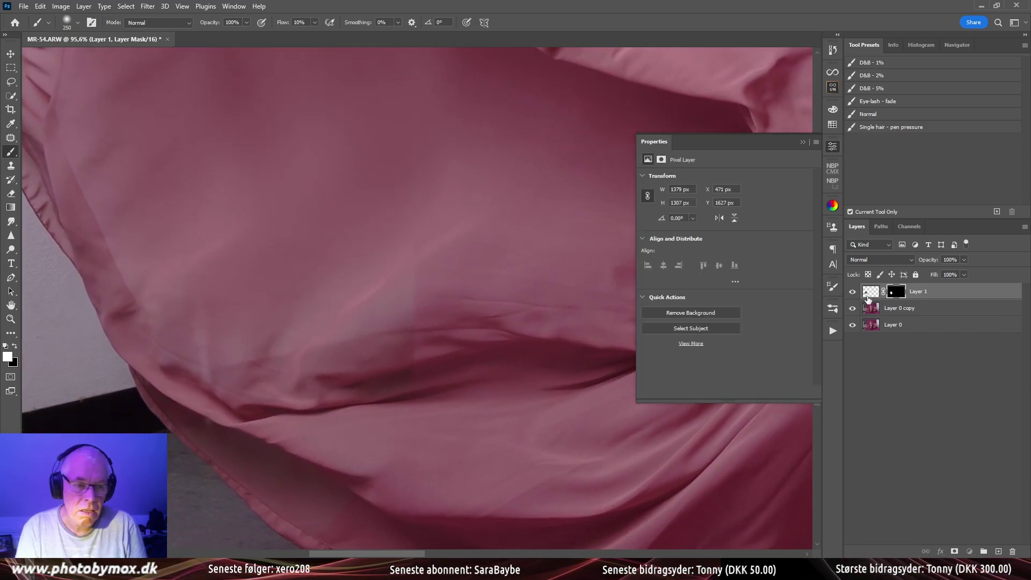
{"action": "key", "text": "s"}
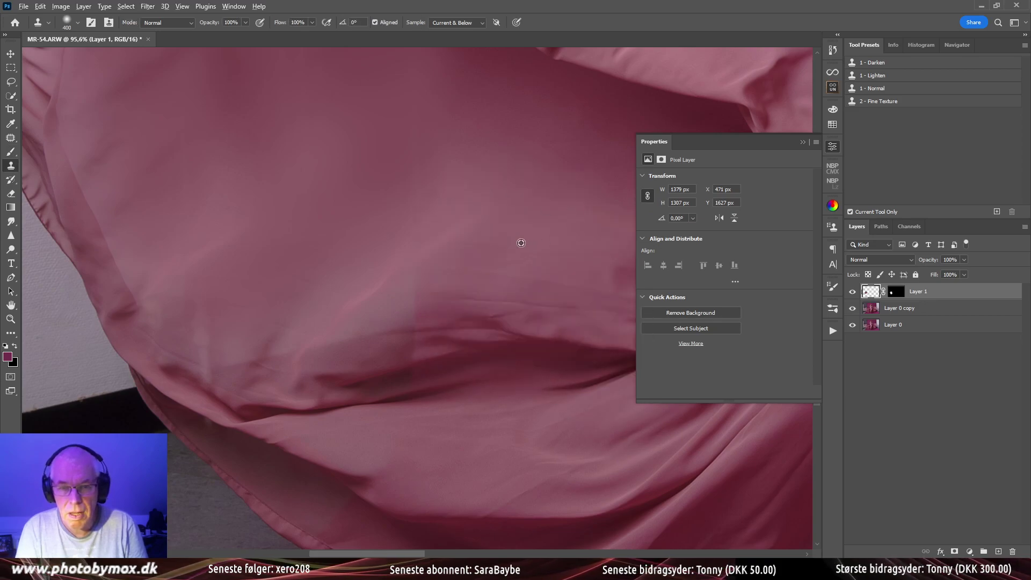
{"action": "mouse_move", "coordinate": [395, 299]}
{"action": "left_mouse_down"}
{"action": "mouse_move", "coordinate": [345, 341]}
{"action": "mouse_move", "coordinate": [361, 341]}
{"action": "mouse_move", "coordinate": [324, 357]}
{"action": "left_mouse_up"}
{"action": "left_click", "coordinate": [430, 260], "text": "alt"}
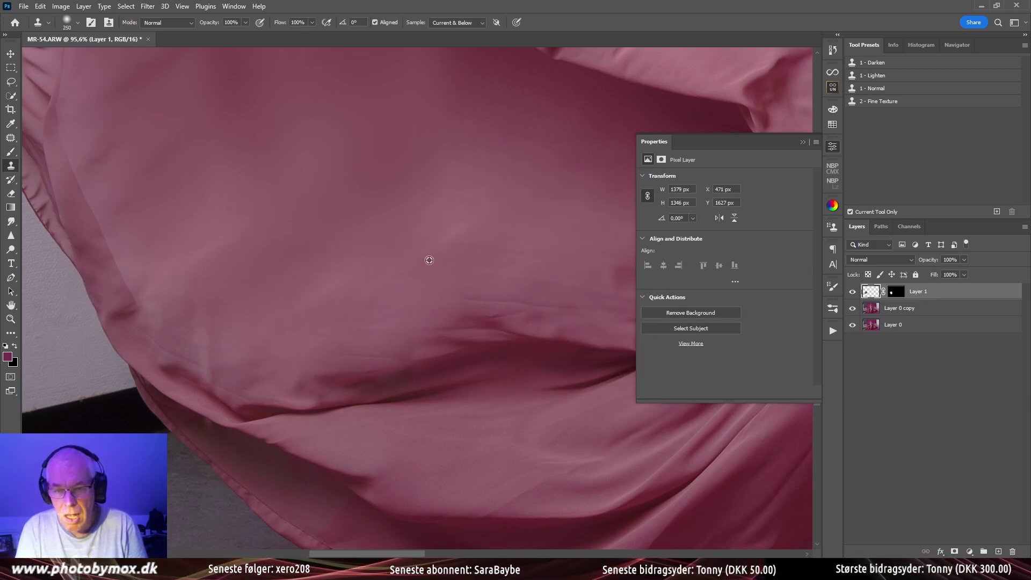
{"action": "left_click_drag", "start_coordinate": [414, 309], "coordinate": [354, 343]}
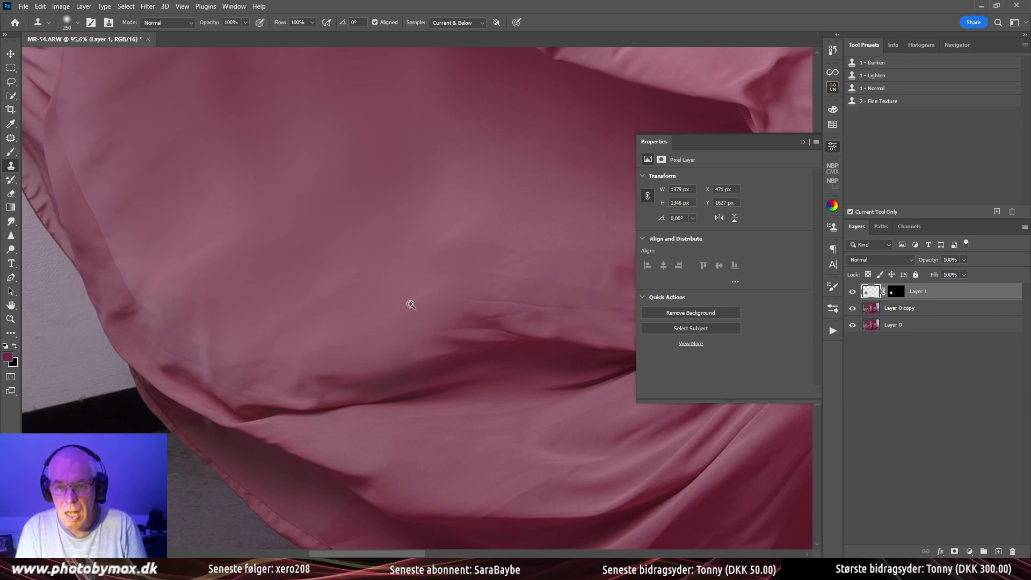
{"action": "left_click_drag", "start_coordinate": [411, 304], "coordinate": [378, 374]}
{"action": "left_click_drag", "start_coordinate": [376, 327], "coordinate": [421, 313]}
{"action": "key", "text": "bracketleft"}
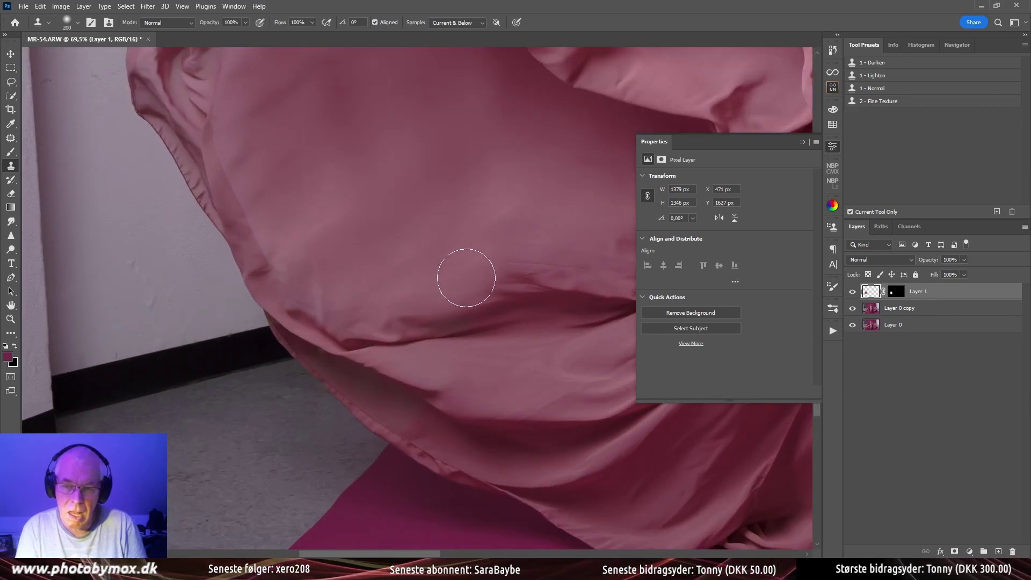
{"action": "left_click_drag", "start_coordinate": [470, 279], "coordinate": [415, 300]}
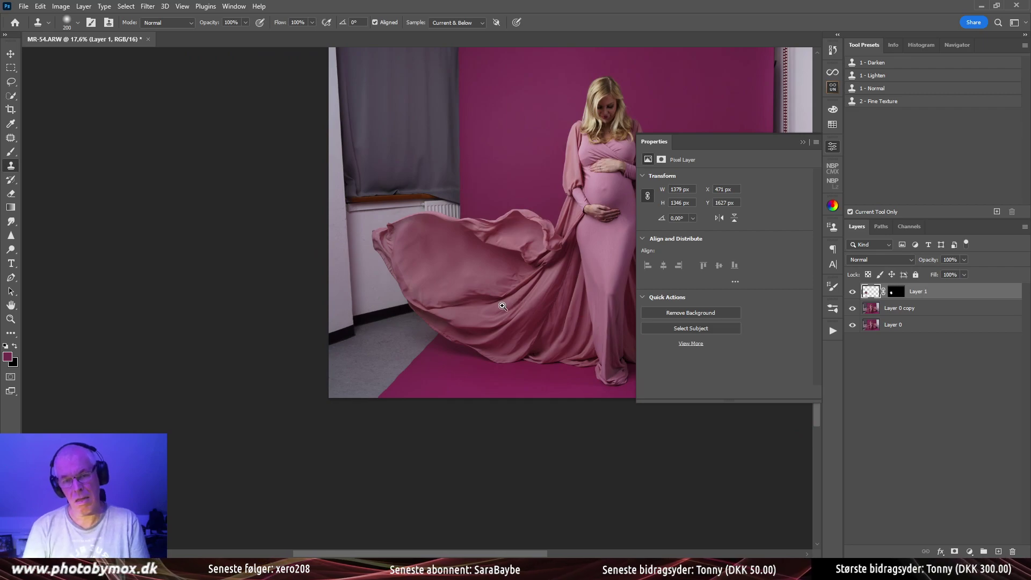
Inspect the left flare close up and in the full portrait, comparing the image with and without Layer 1
{"action": "left_click_drag", "start_coordinate": [502, 305], "coordinate": [492, 290]}
{"action": "left_click_drag", "start_coordinate": [450, 251], "coordinate": [494, 255]}
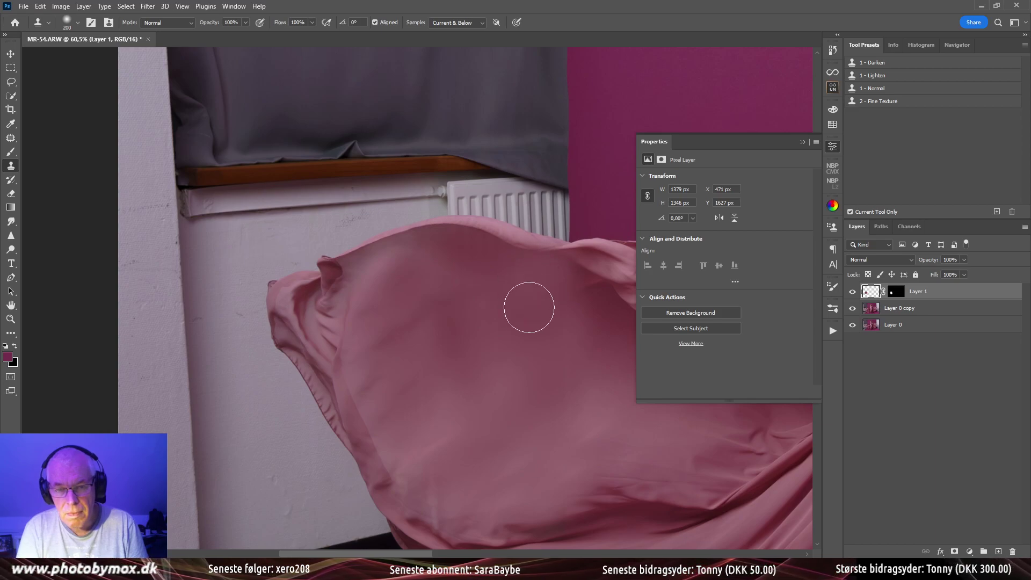
{"action": "mouse_move", "coordinate": [523, 293]}
{"action": "left_mouse_down"}
{"action": "mouse_move", "coordinate": [504, 269]}
{"action": "mouse_move", "coordinate": [451, 257]}
{"action": "mouse_move", "coordinate": [468, 254]}
{"action": "mouse_move", "coordinate": [366, 317]}
{"action": "mouse_move", "coordinate": [382, 272]}
{"action": "mouse_move", "coordinate": [381, 309]}
{"action": "left_mouse_up"}
{"action": "left_click_drag", "start_coordinate": [487, 371], "coordinate": [421, 383]}
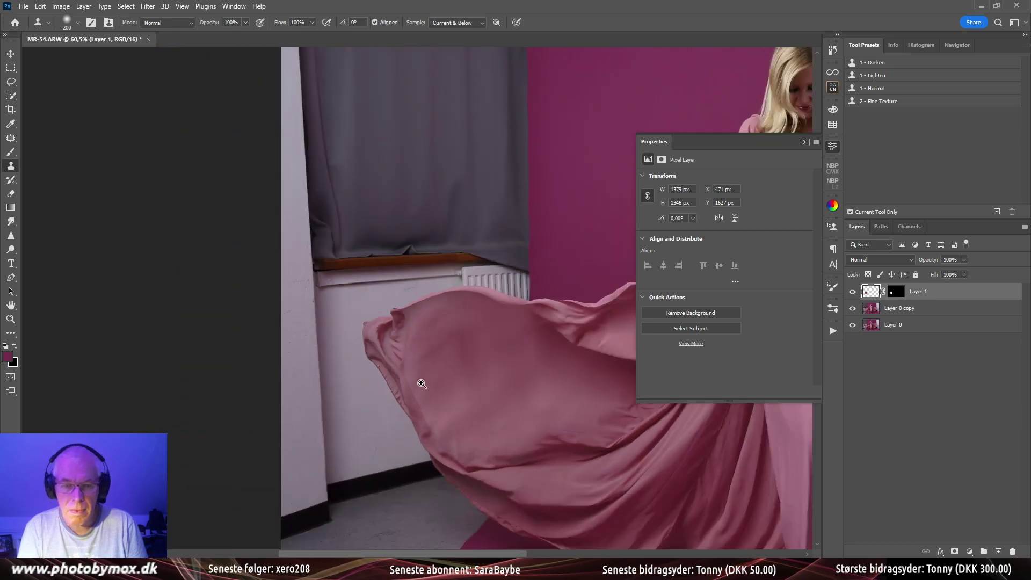
{"action": "scroll", "coordinate": [421, 383], "scroll_direction": "down", "scroll_amount": 4}
{"action": "left_click_drag", "start_coordinate": [553, 426], "coordinate": [546, 428]}
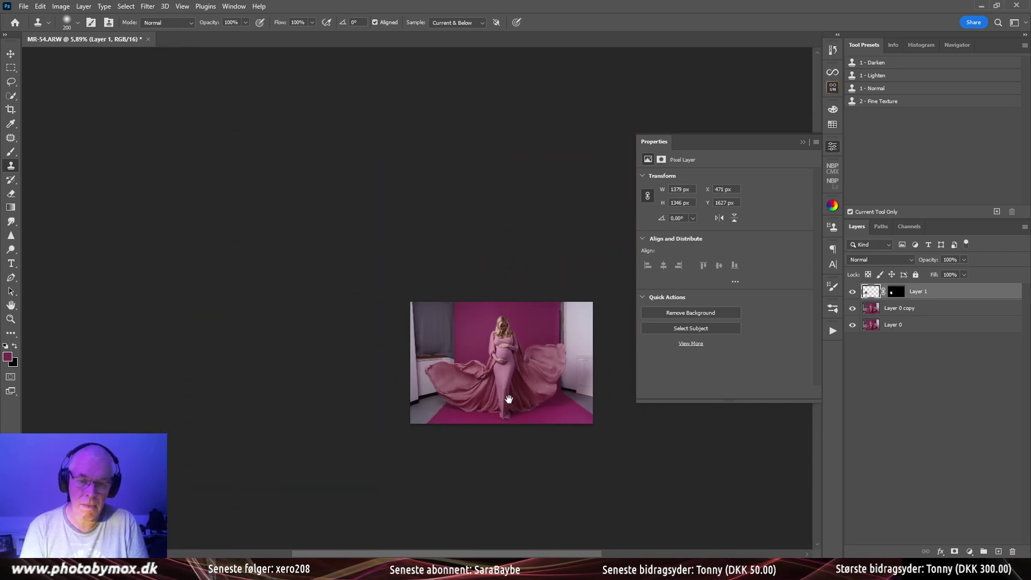
{"action": "left_click_drag", "start_coordinate": [510, 361], "coordinate": [547, 371]}
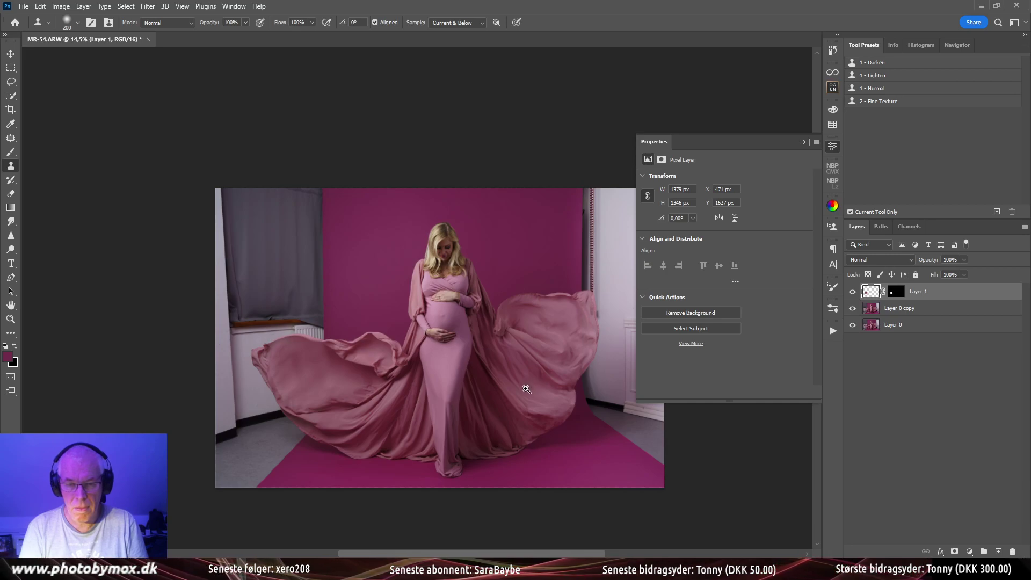
{"action": "left_click", "coordinate": [851, 292]}
{"action": "left_click", "coordinate": [852, 291]}
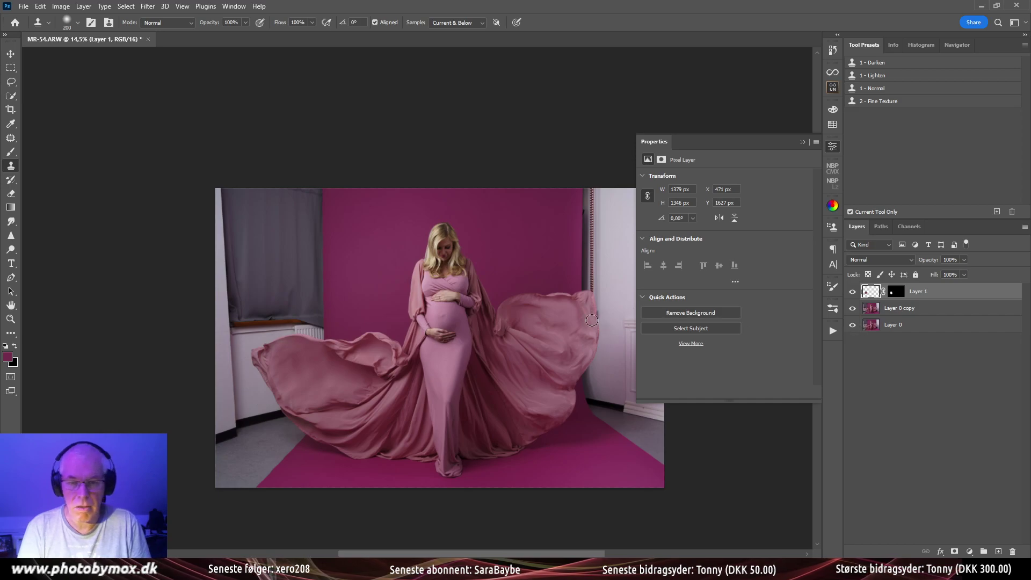
{"action": "left_click_drag", "start_coordinate": [355, 369], "coordinate": [314, 379]}
{"action": "left_click_drag", "start_coordinate": [406, 358], "coordinate": [456, 362]}
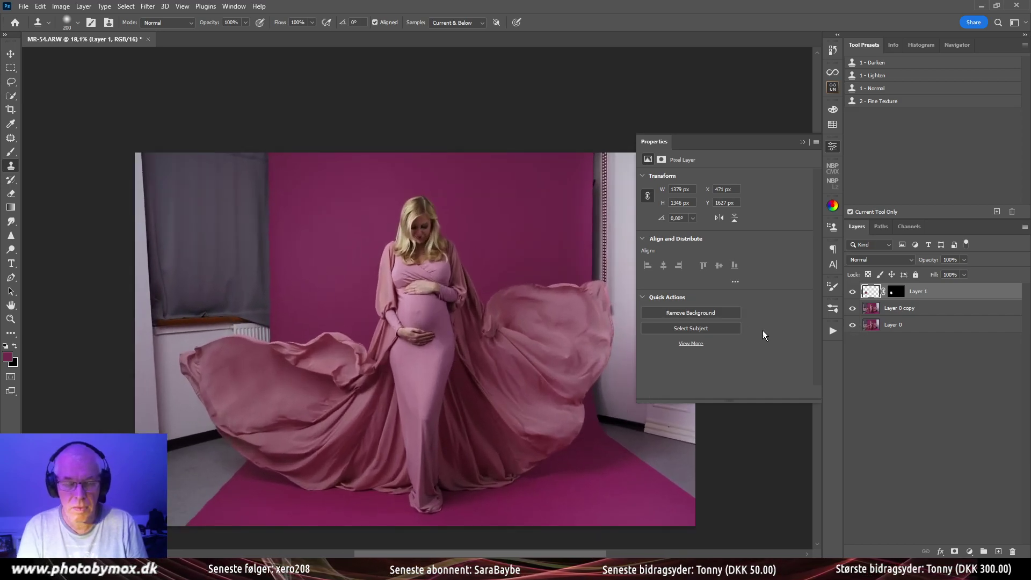
Stamp all visible layers into a new merged layer at the top of the stack and save the document
{"action": "key", "text": "ctrl+shift+alt+e"}
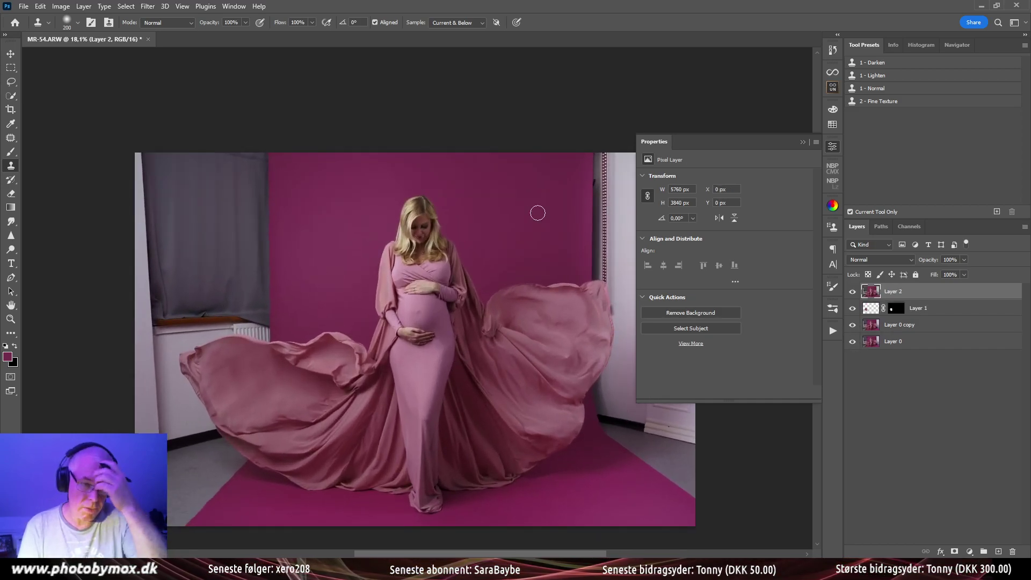
{"action": "key", "text": "ctrl+s"}
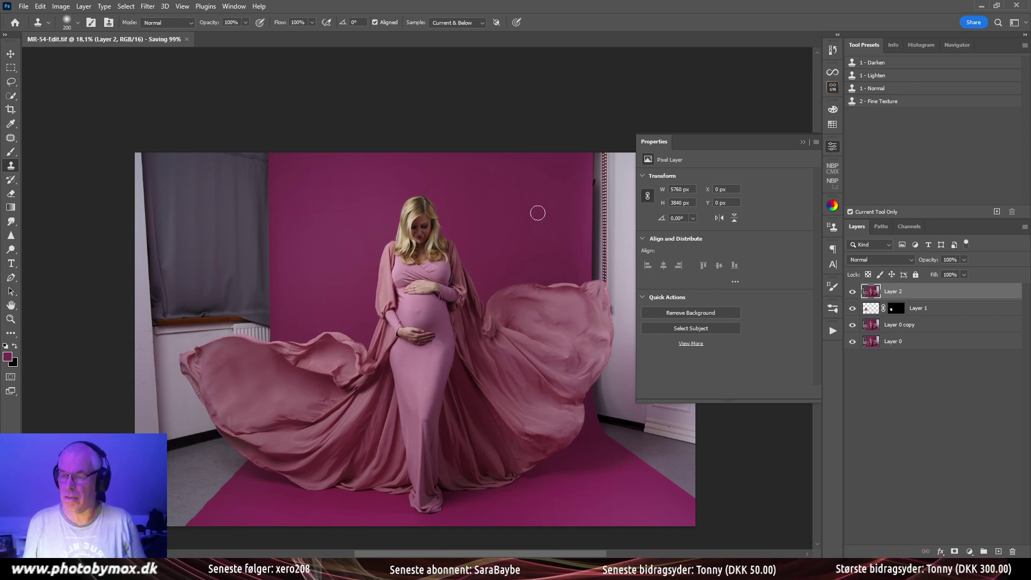
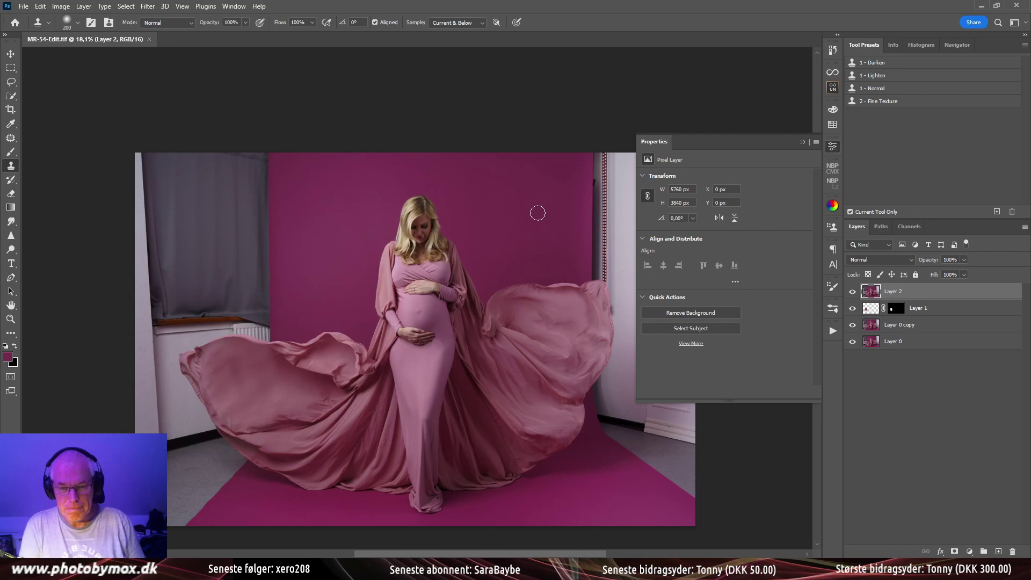
Hide Layer 1, Layer 0 copy and Layer 0 so that only the merged Layer 2 shows
{"action": "left_click_drag", "start_coordinate": [275, 337], "coordinate": [283, 361]}
{"action": "left_click_drag", "start_coordinate": [313, 399], "coordinate": [308, 362]}
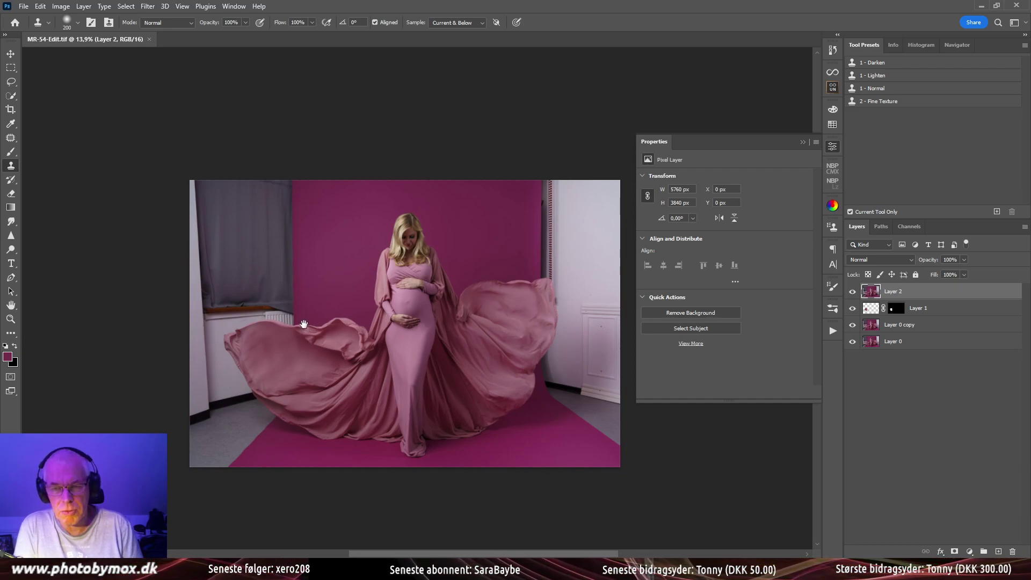
{"action": "scroll", "coordinate": [301, 298], "scroll_direction": "up", "scroll_amount": 3}
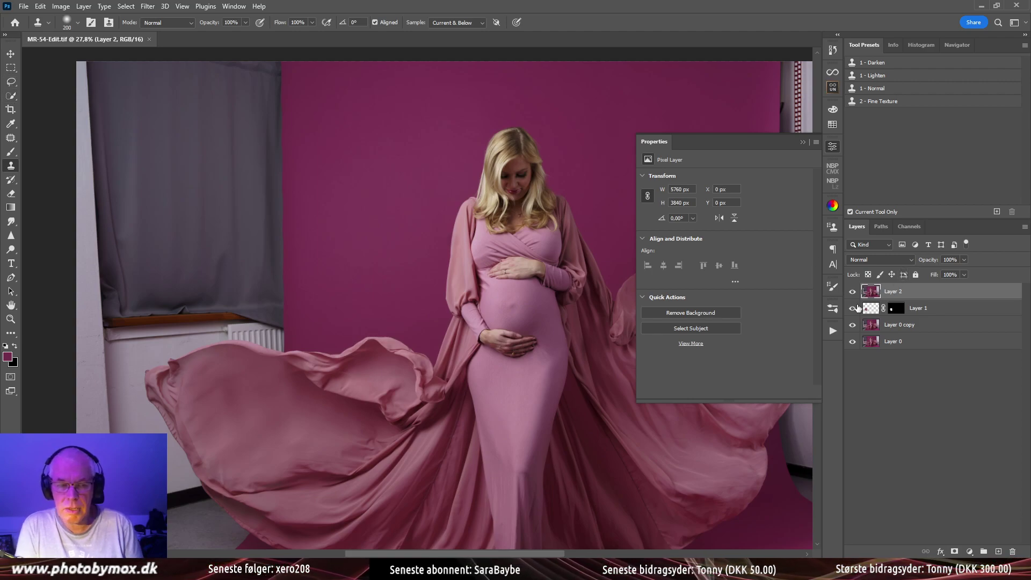
{"action": "left_click_drag", "start_coordinate": [853, 308], "coordinate": [853, 342]}
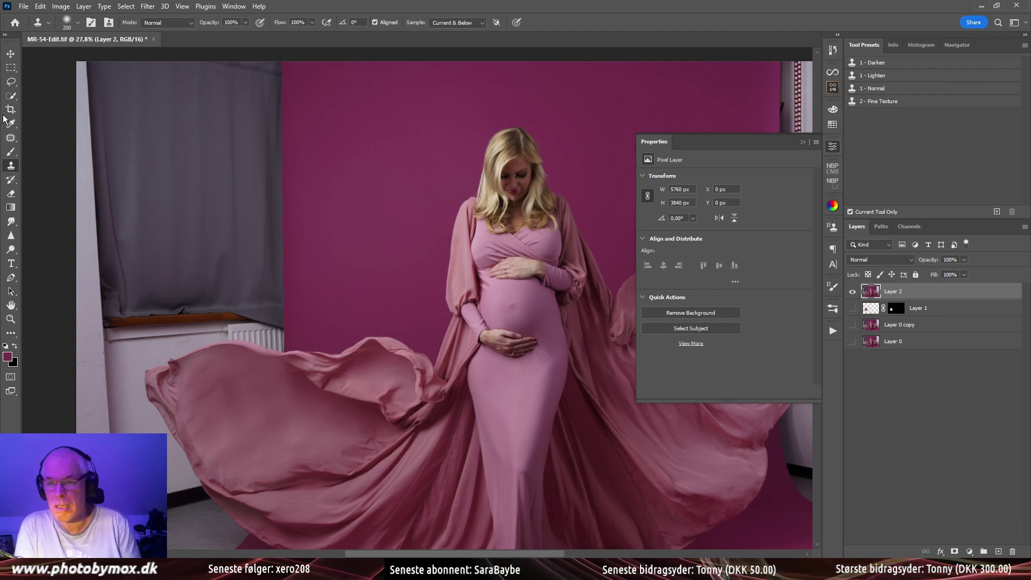
Quick-select the curtain, wall and radiator left of the backdrop, subtracting the top and outer tip of the gown's left flare
{"action": "left_click", "coordinate": [11, 97]}
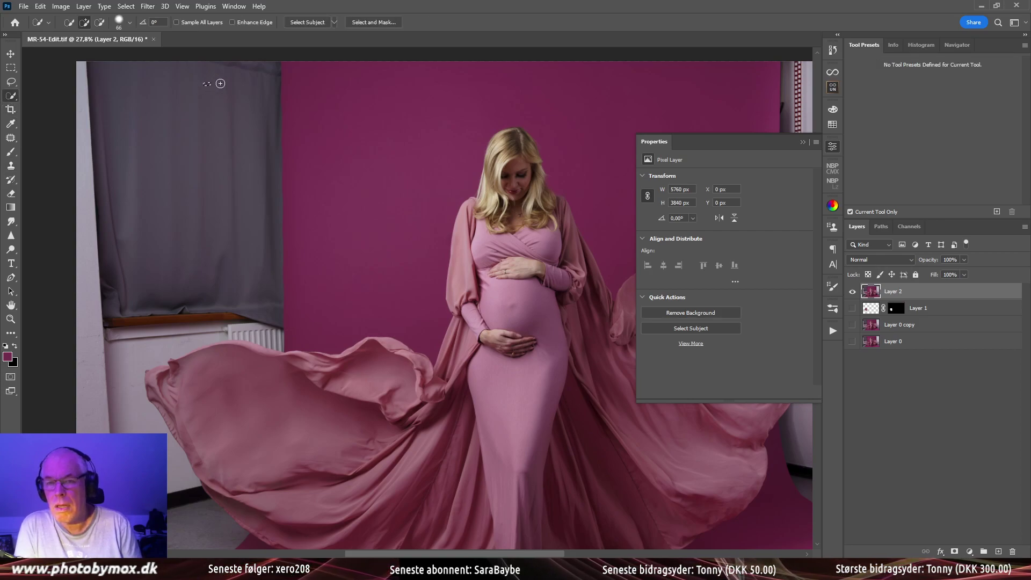
{"action": "mouse_move", "coordinate": [199, 89]}
{"action": "left_mouse_down"}
{"action": "mouse_move", "coordinate": [263, 87]}
{"action": "mouse_move", "coordinate": [262, 206]}
{"action": "mouse_move", "coordinate": [251, 245]}
{"action": "mouse_move", "coordinate": [134, 336]}
{"action": "left_mouse_up"}
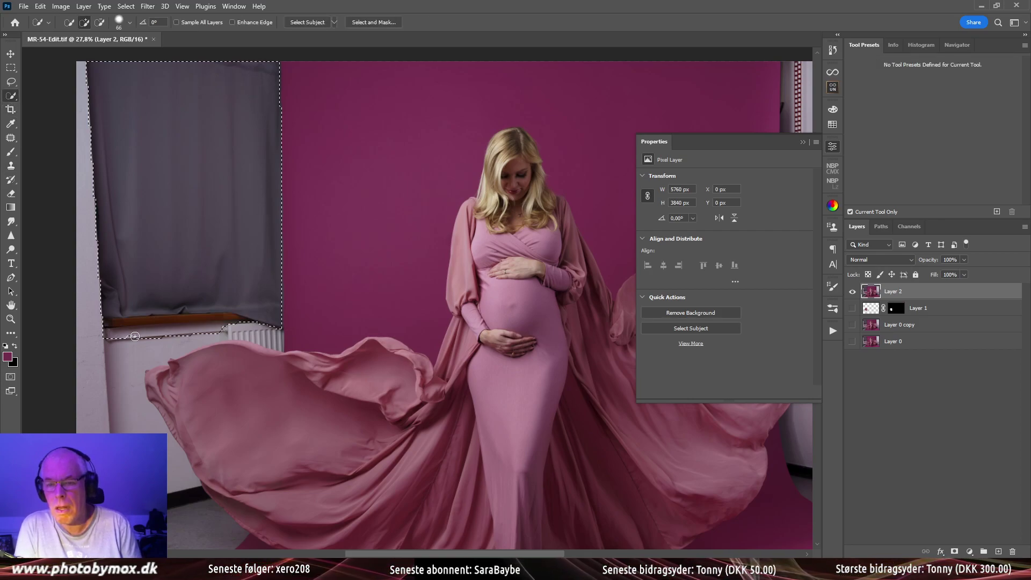
{"action": "mouse_move", "coordinate": [102, 191]}
{"action": "left_mouse_down"}
{"action": "mouse_move", "coordinate": [91, 83]}
{"action": "mouse_move", "coordinate": [87, 289]}
{"action": "mouse_move", "coordinate": [115, 345]}
{"action": "mouse_move", "coordinate": [147, 331]}
{"action": "mouse_move", "coordinate": [253, 330]}
{"action": "mouse_move", "coordinate": [242, 332]}
{"action": "left_mouse_up"}
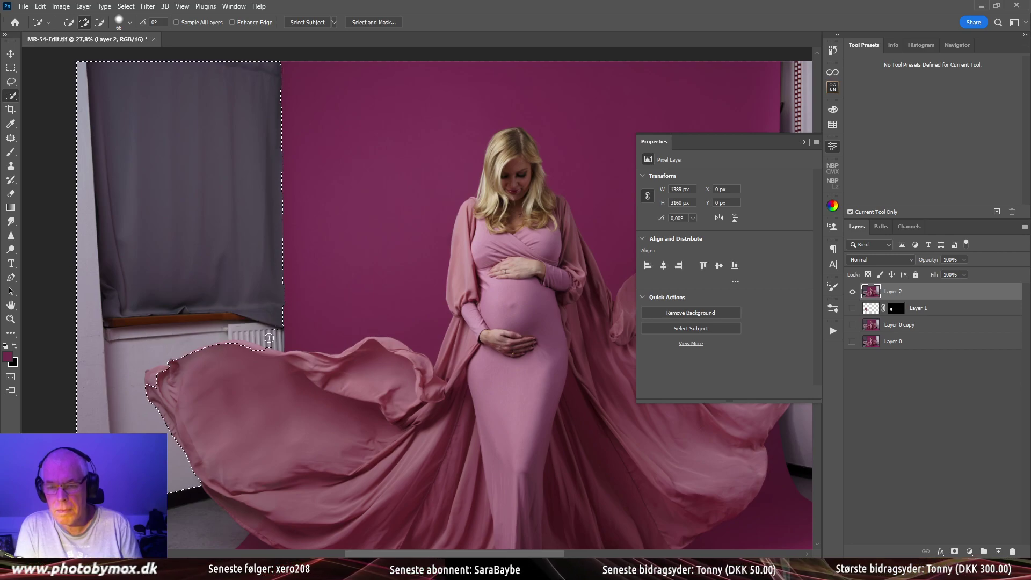
{"action": "scroll", "coordinate": [282, 339], "scroll_direction": "up", "scroll_amount": 5}
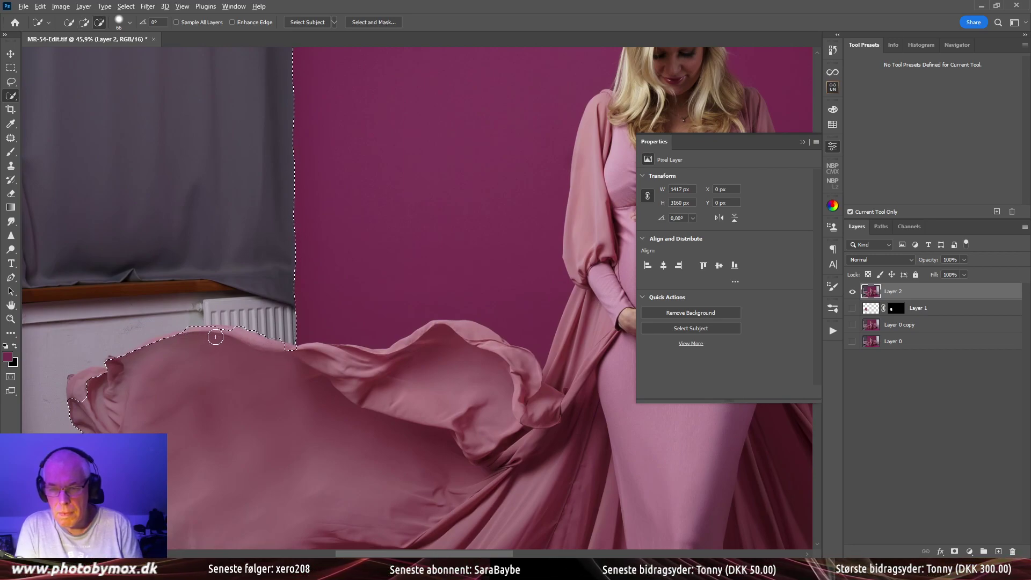
{"action": "left_click_drag", "start_coordinate": [215, 337], "coordinate": [214, 332]}
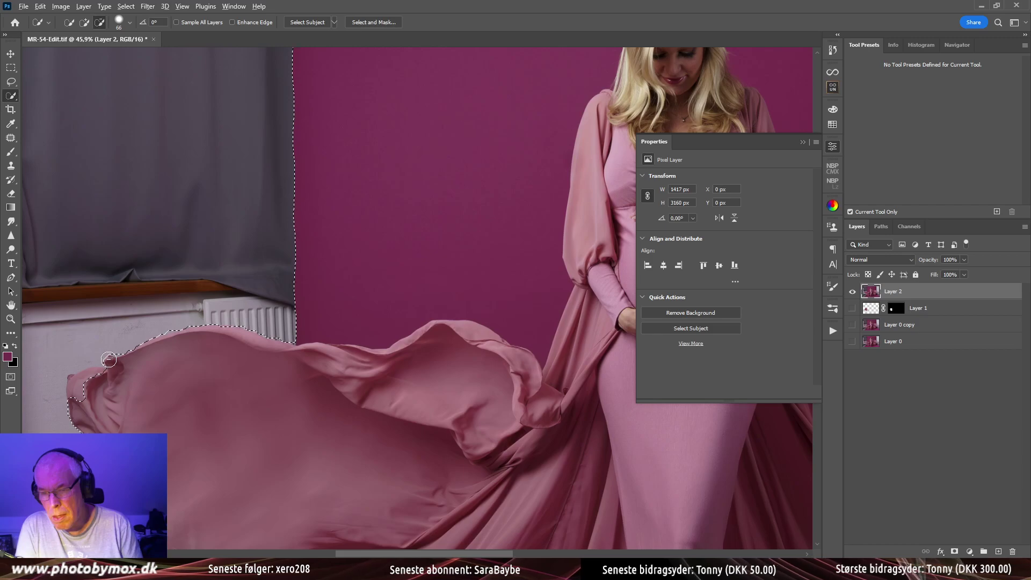
{"action": "left_click_drag", "start_coordinate": [107, 379], "coordinate": [80, 382], "text": "alt"}
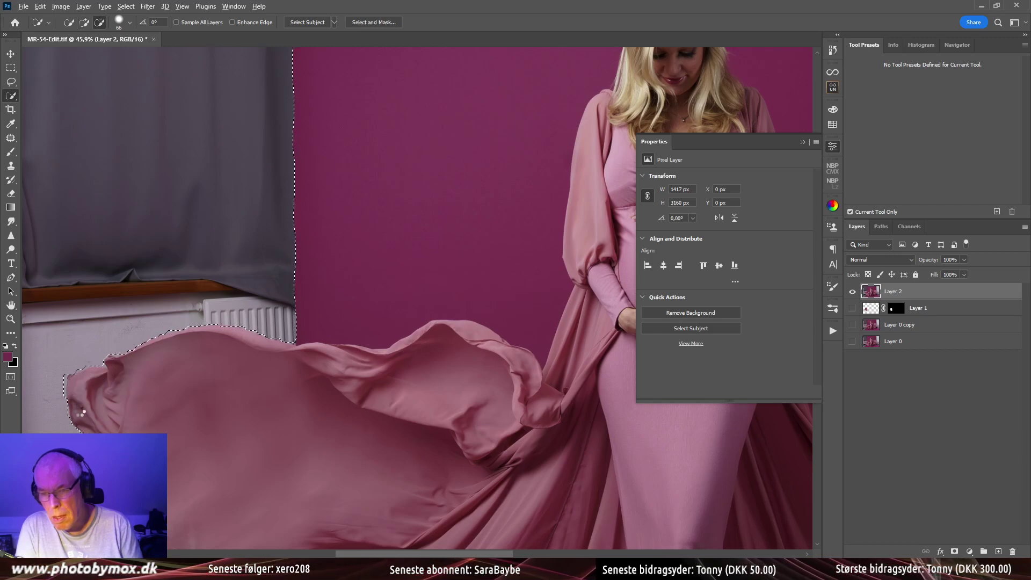
Add the black baseboard and grey floor below the left flare to the selection and delete the selected area from Layer 2
{"action": "scroll", "coordinate": [131, 299], "scroll_direction": "down", "scroll_amount": 8}
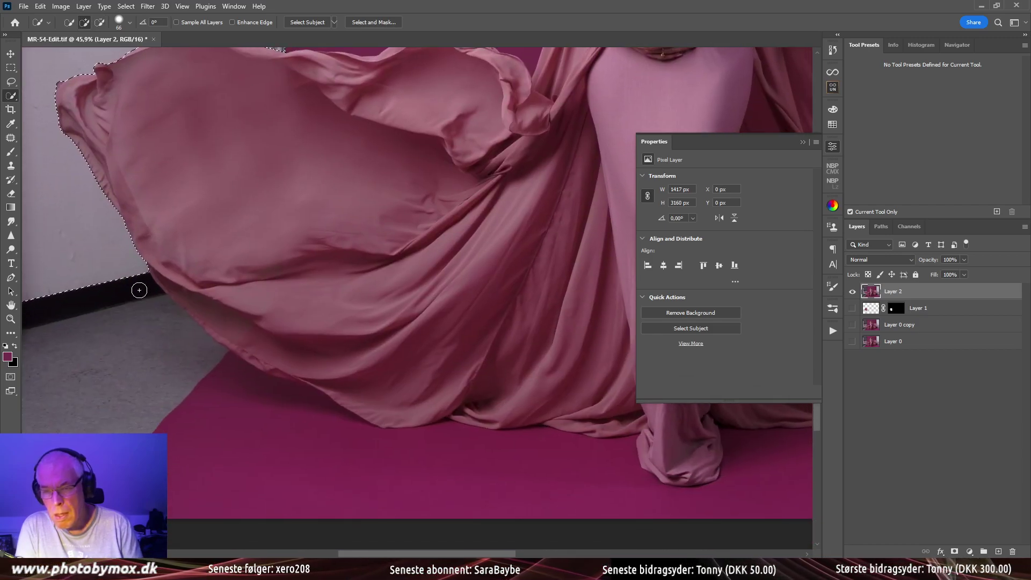
{"action": "left_click_drag", "start_coordinate": [177, 285], "coordinate": [159, 275]}
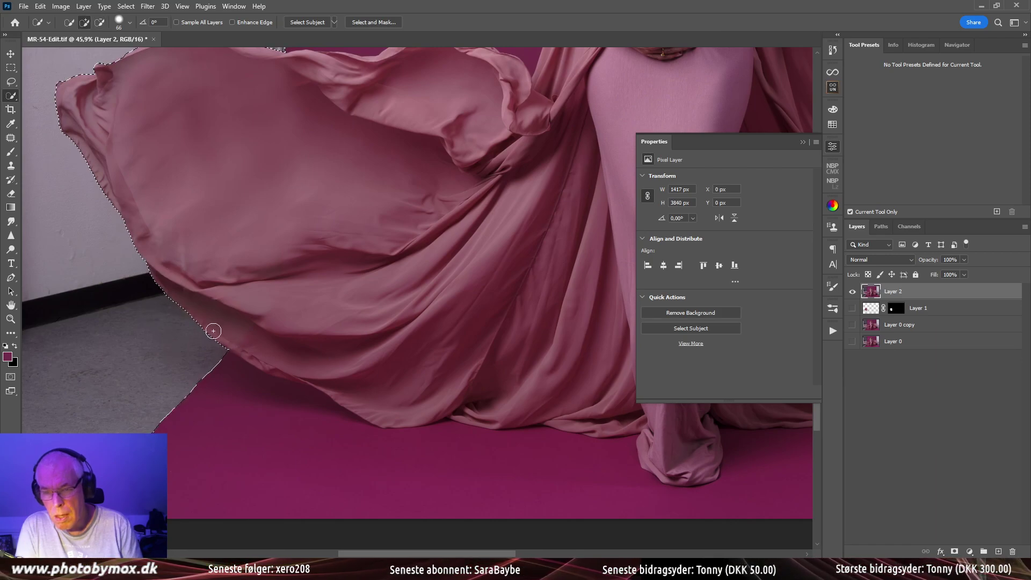
{"action": "left_click_drag", "start_coordinate": [198, 267], "coordinate": [244, 400]}
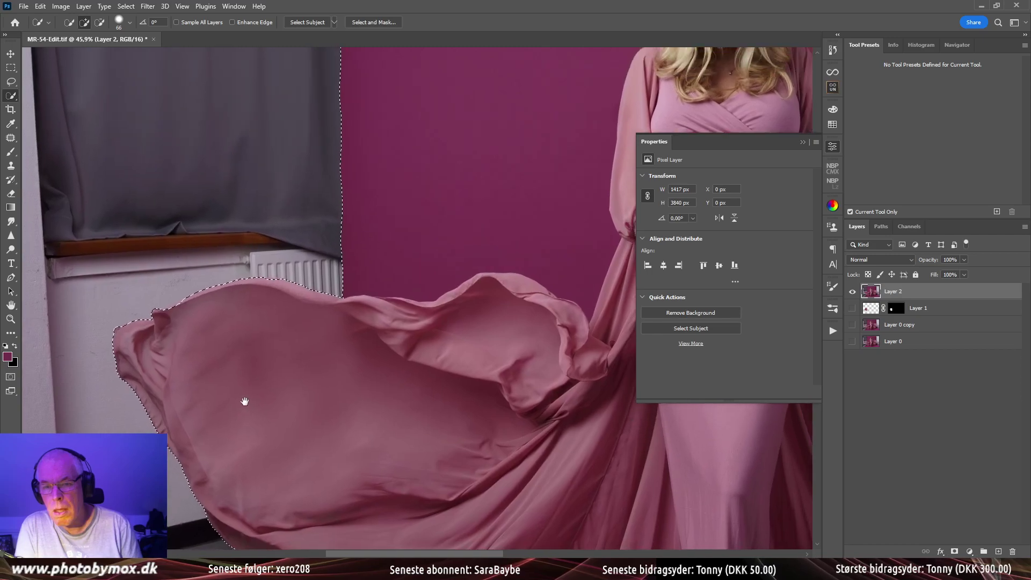
{"action": "left_click_drag", "start_coordinate": [287, 246], "coordinate": [251, 384]}
{"action": "left_click_drag", "start_coordinate": [267, 206], "coordinate": [306, 323]}
{"action": "scroll", "coordinate": [362, 249], "scroll_direction": "down", "scroll_amount": 15}
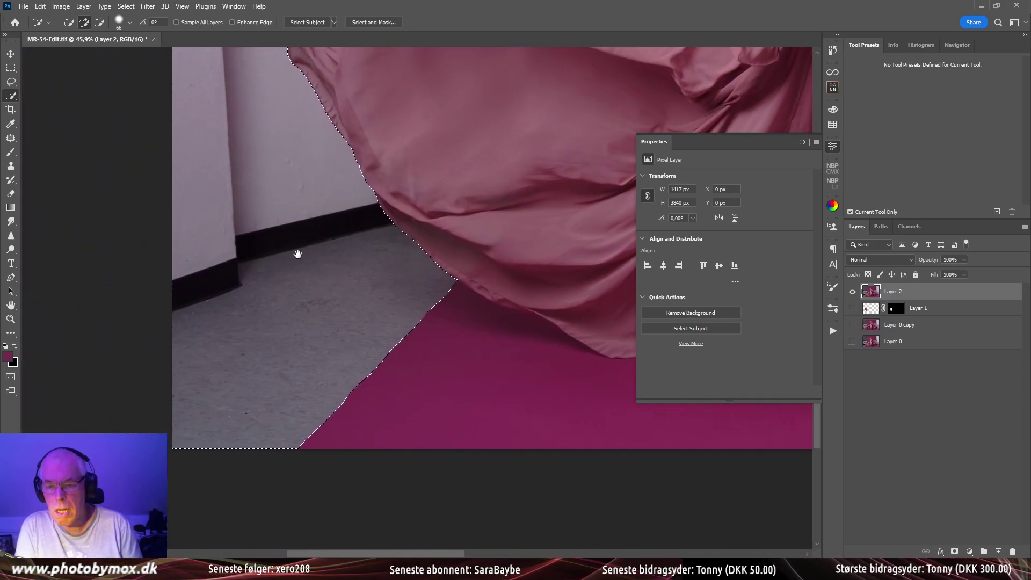
{"action": "left_click_drag", "start_coordinate": [298, 254], "coordinate": [293, 257]}
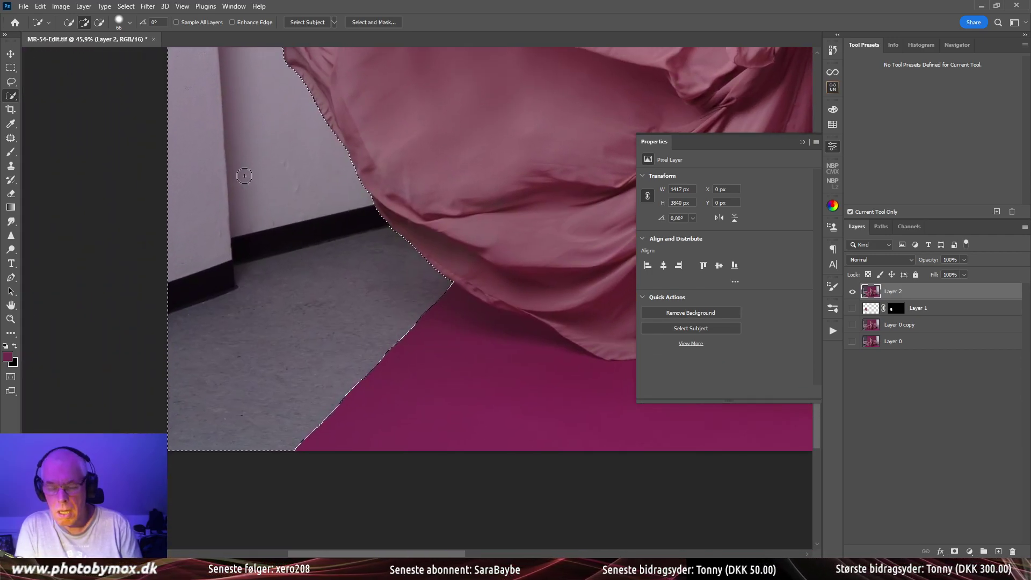
{"action": "key", "text": "Delete"}
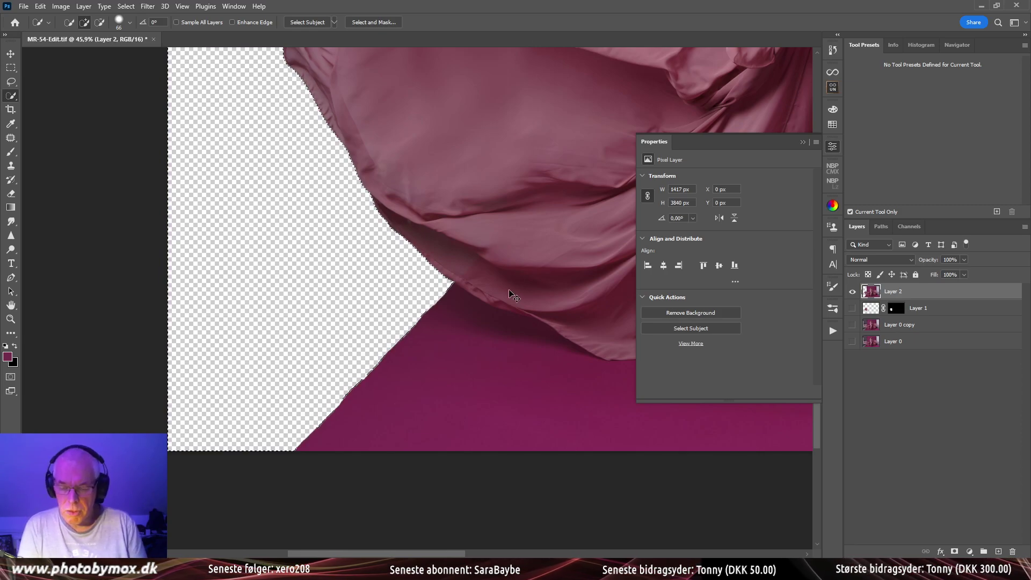
Quick-select the white wall, panelling, baseboard and grey floor to the right of the magenta backdrop
{"action": "scroll", "coordinate": [484, 322], "scroll_direction": "down", "scroll_amount": 6}
{"action": "left_click_drag", "start_coordinate": [480, 329], "coordinate": [442, 338]}
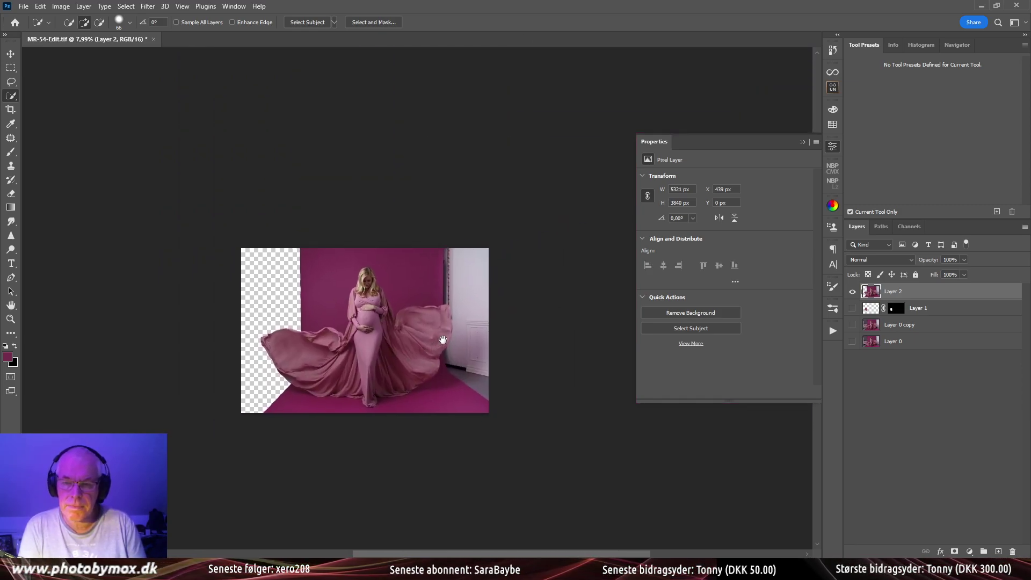
{"action": "left_click_drag", "start_coordinate": [355, 282], "coordinate": [405, 282]}
{"action": "scroll", "coordinate": [404, 282], "scroll_direction": "up", "scroll_amount": 2}
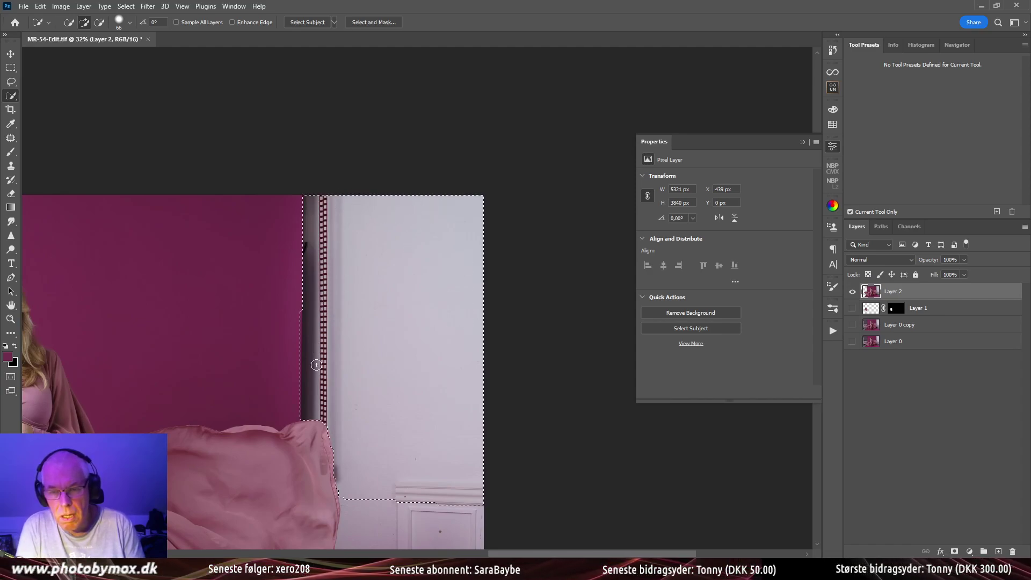
{"action": "mouse_move", "coordinate": [349, 364]}
{"action": "left_mouse_down"}
{"action": "mouse_move", "coordinate": [334, 246]}
{"action": "mouse_move", "coordinate": [345, 225]}
{"action": "left_mouse_up"}
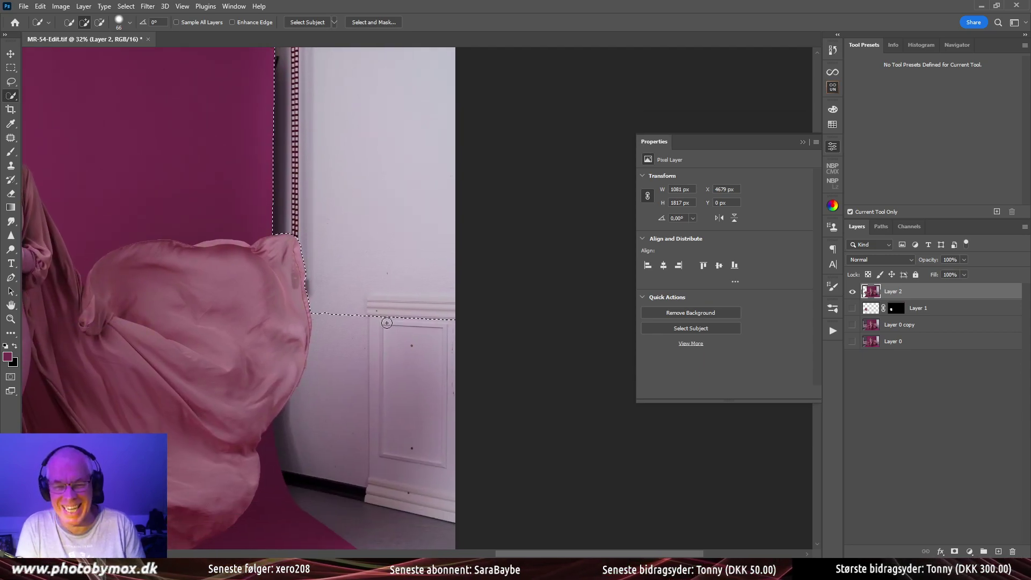
{"action": "mouse_move", "coordinate": [392, 317]}
{"action": "left_mouse_down"}
{"action": "mouse_move", "coordinate": [400, 401]}
{"action": "mouse_move", "coordinate": [359, 378]}
{"action": "mouse_move", "coordinate": [344, 392]}
{"action": "mouse_move", "coordinate": [348, 300]}
{"action": "left_mouse_up"}
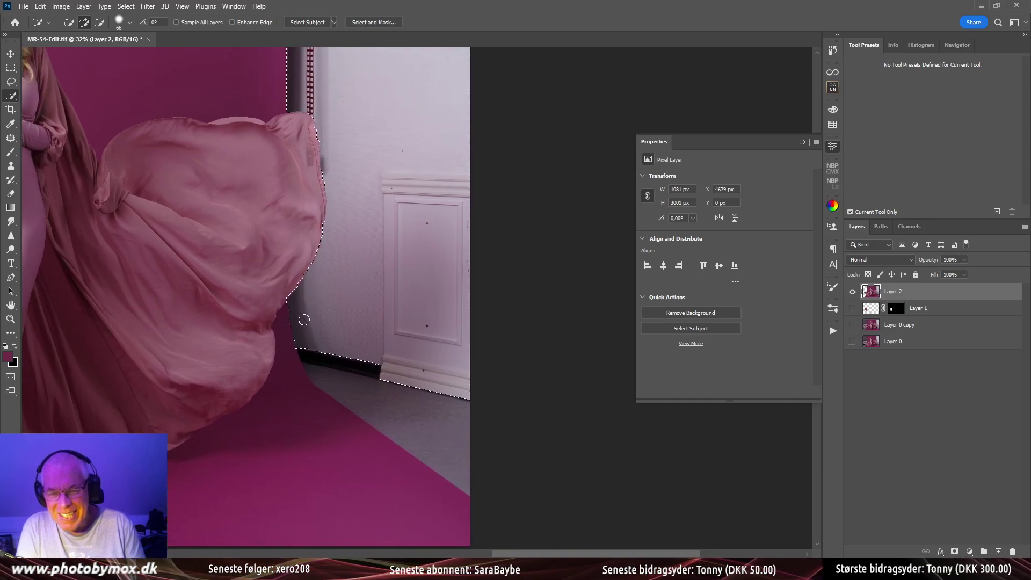
{"action": "mouse_move", "coordinate": [334, 372]}
{"action": "left_mouse_down"}
{"action": "mouse_move", "coordinate": [364, 391]}
{"action": "mouse_move", "coordinate": [357, 380]}
{"action": "mouse_move", "coordinate": [375, 368]}
{"action": "mouse_move", "coordinate": [403, 397]}
{"action": "left_mouse_up"}
Refine the selection along the outer edge of the gown's right flare with the Quick Selection brush at 30 and 15 px
{"action": "mouse_move", "coordinate": [300, 239]}
{"action": "left_mouse_down"}
{"action": "mouse_move", "coordinate": [363, 184]}
{"action": "mouse_move", "coordinate": [374, 293]}
{"action": "left_mouse_up"}
{"action": "key", "text": "["}
{"action": "key", "text": "["}
{"action": "key", "text": "["}
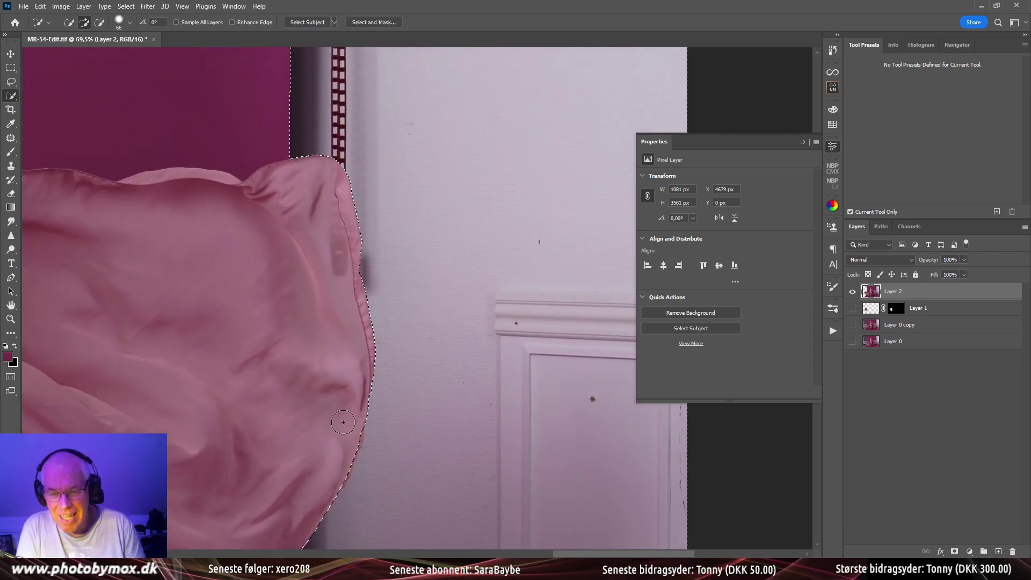
{"action": "key", "text": "bracketleft"}
{"action": "key", "text": "bracketleft"}
{"action": "key", "text": "bracketleft"}
{"action": "key", "text": "alt"}
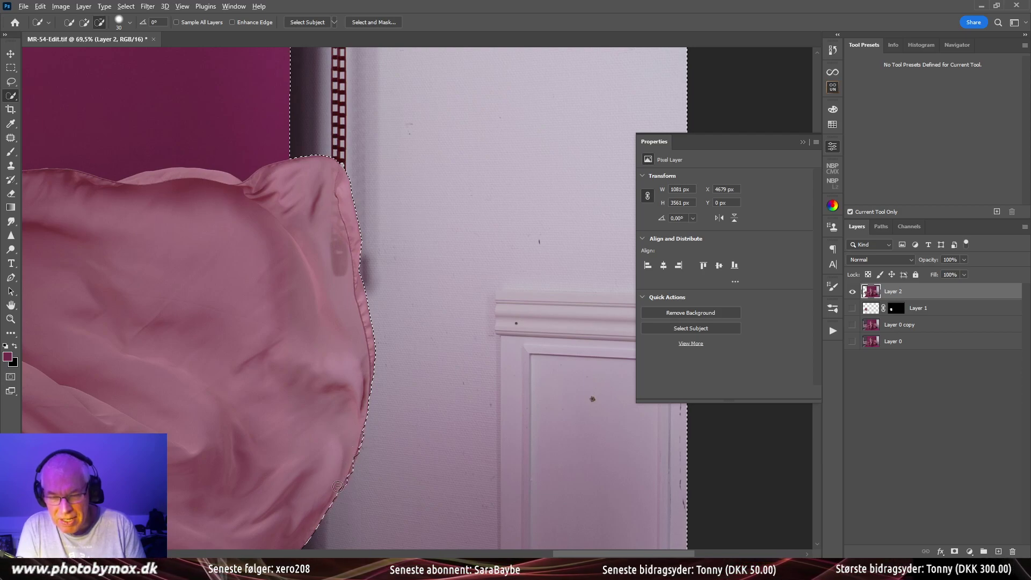
{"action": "left_click_drag", "start_coordinate": [338, 487], "coordinate": [352, 449]}
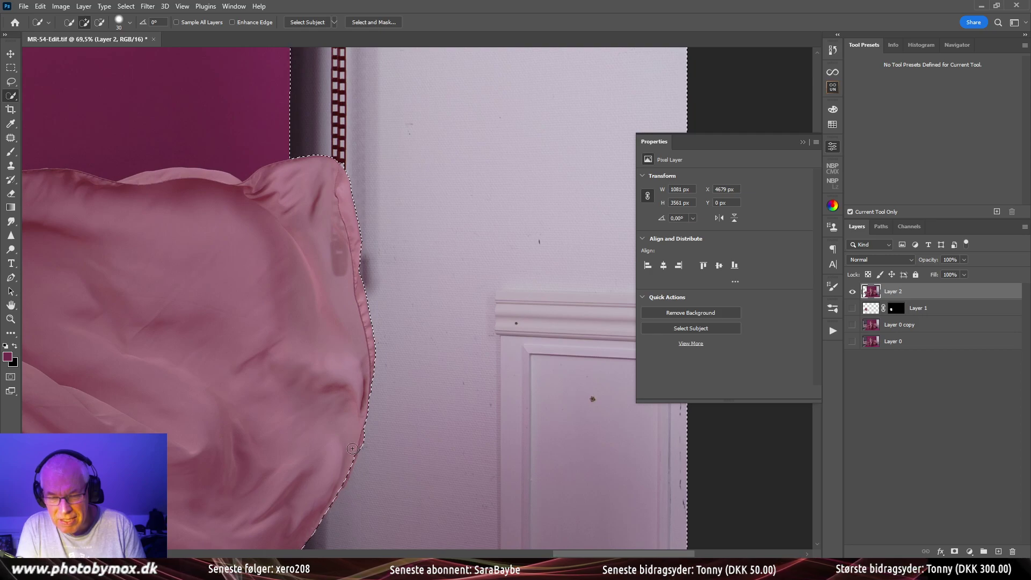
{"action": "key", "text": "alt"}
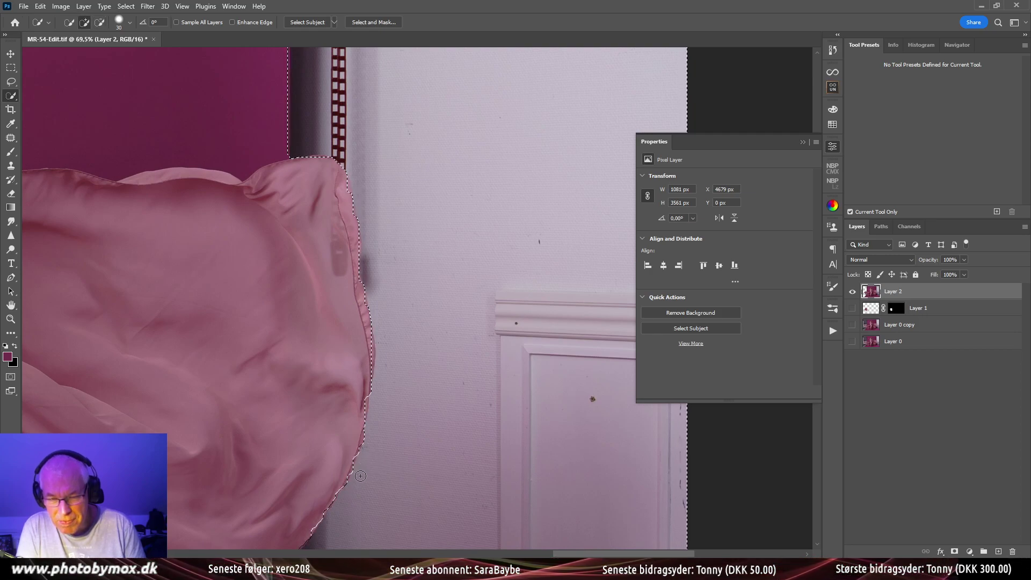
{"action": "key", "text": "["}
{"action": "key", "text": "["}
{"action": "key", "text": "["}
{"action": "mouse_move", "coordinate": [355, 471]}
{"action": "left_mouse_down"}
{"action": "mouse_move", "coordinate": [372, 430]}
{"action": "mouse_move", "coordinate": [400, 441]}
{"action": "left_mouse_up"}
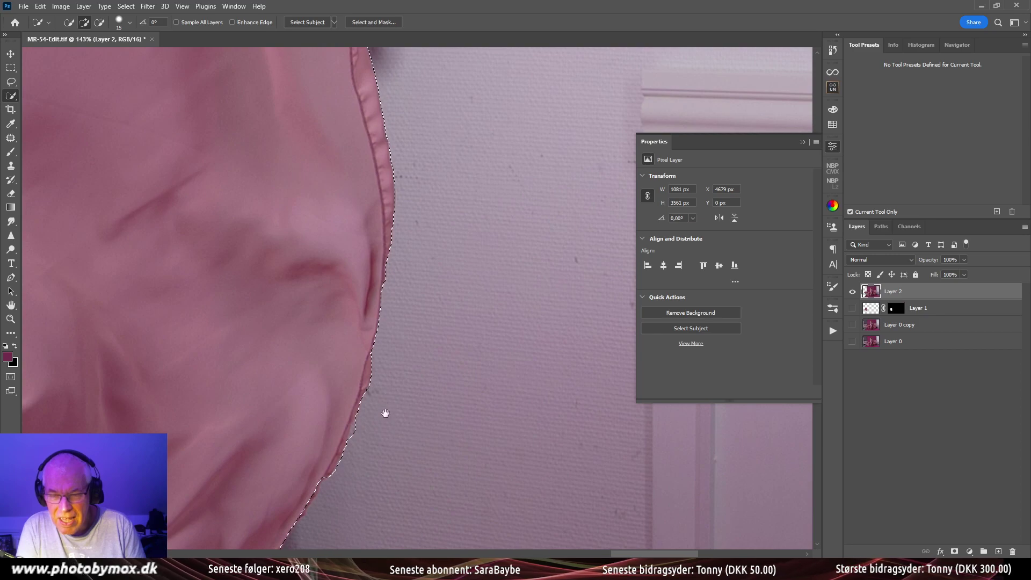
{"action": "left_click_drag", "start_coordinate": [350, 542], "coordinate": [371, 526]}
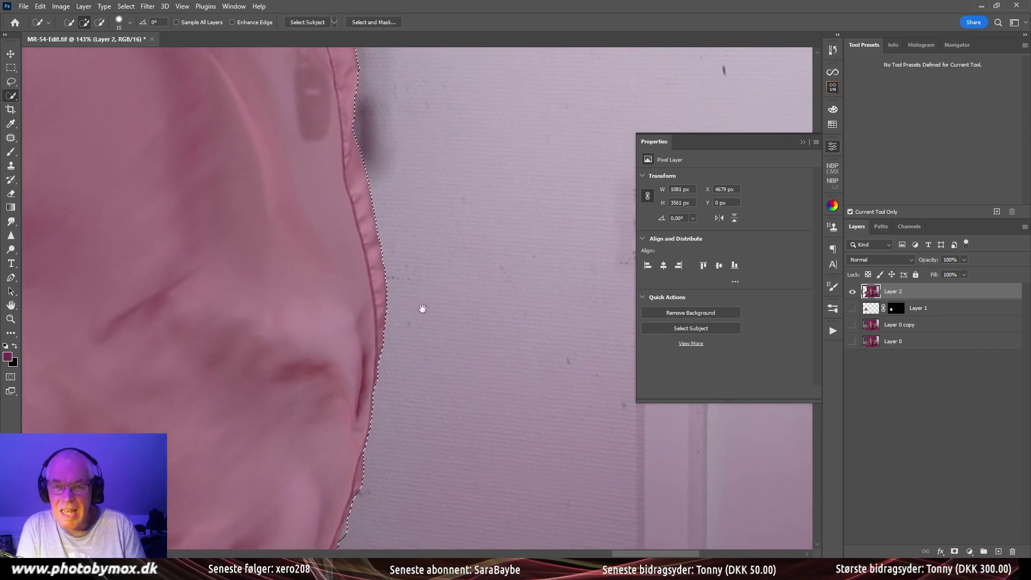
{"action": "left_click_drag", "start_coordinate": [424, 106], "coordinate": [358, 408]}
Delete the selected wall and floor right of the backdrop from Layer 2 and clear the selection
{"action": "key", "text": "Delete"}
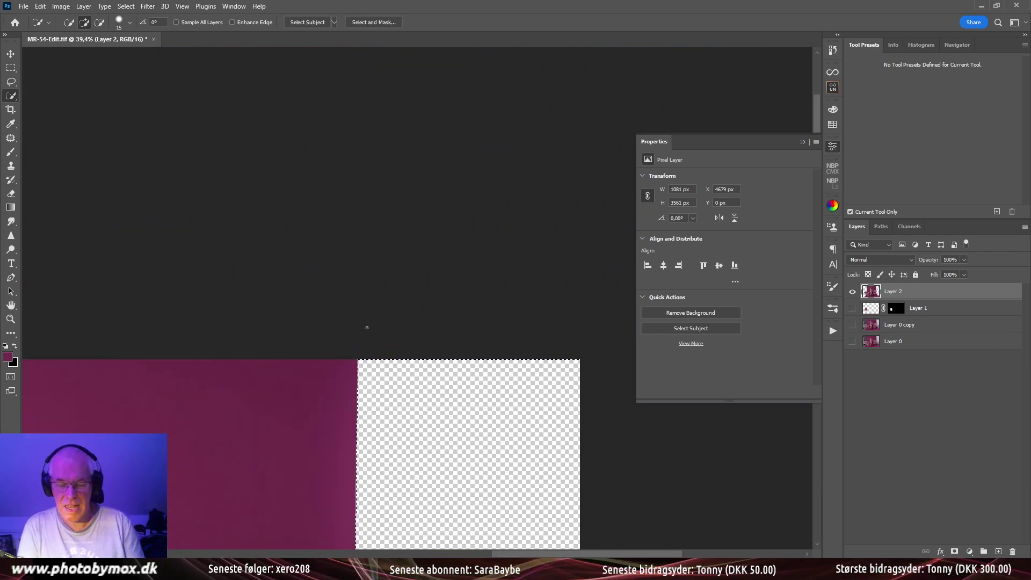
{"action": "key", "text": "ctrl+d"}
{"action": "left_click_drag", "start_coordinate": [550, 475], "coordinate": [528, 263]}
{"action": "left_click_drag", "start_coordinate": [453, 337], "coordinate": [490, 269]}
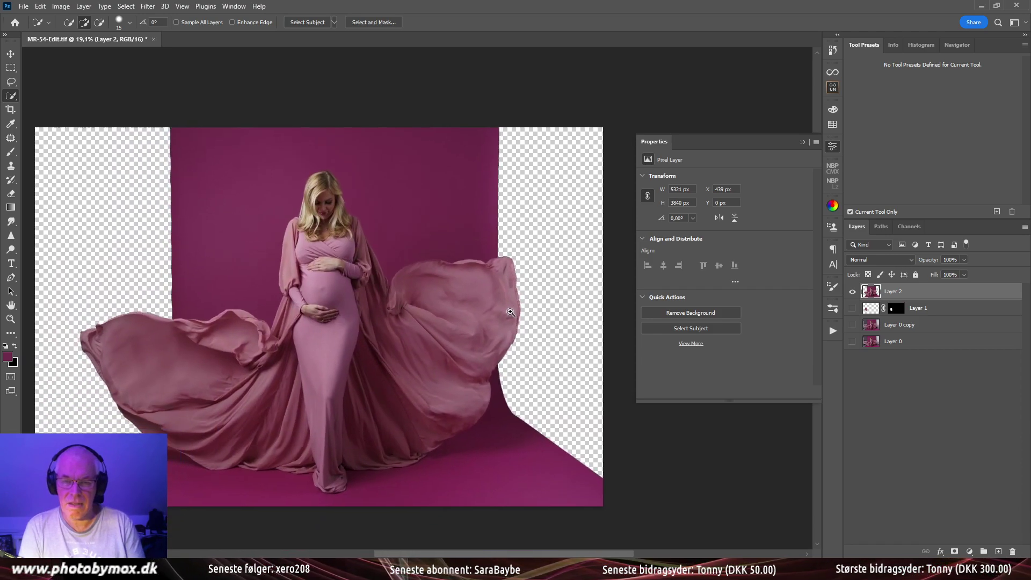
{"action": "scroll", "coordinate": [495, 327], "scroll_direction": "down", "scroll_amount": 3}
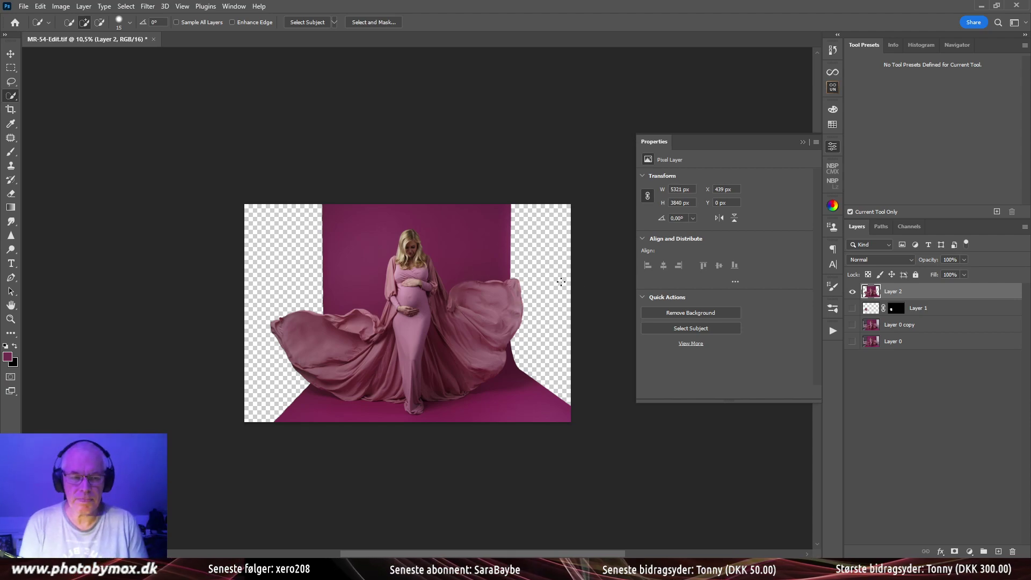
Add a new empty layer directly below Layer 2 and enlarge the Brush tool to 784 px
{"action": "left_click", "coordinate": [932, 310]}
{"action": "left_click", "coordinate": [999, 551]}
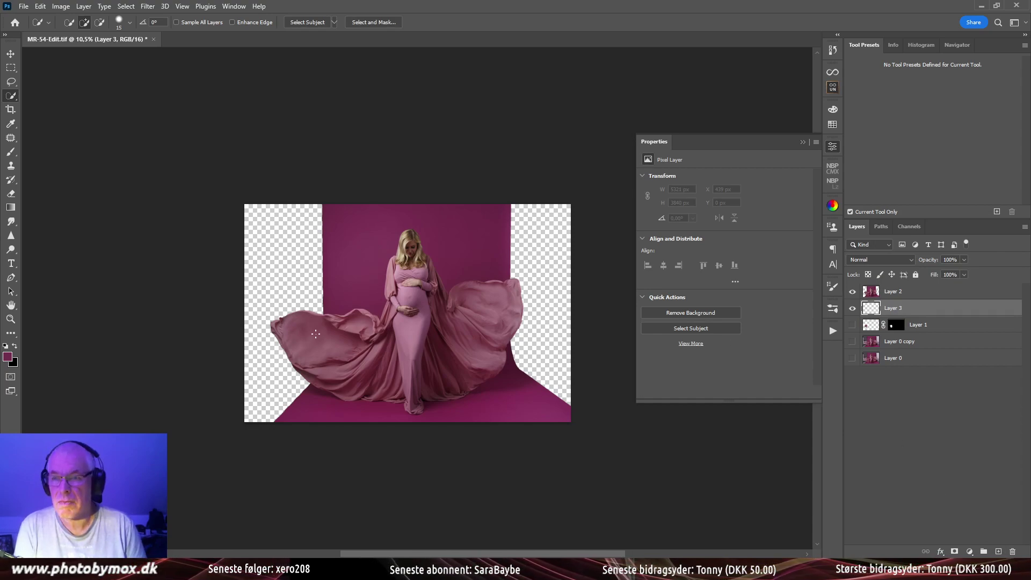
{"action": "key", "text": "b"}
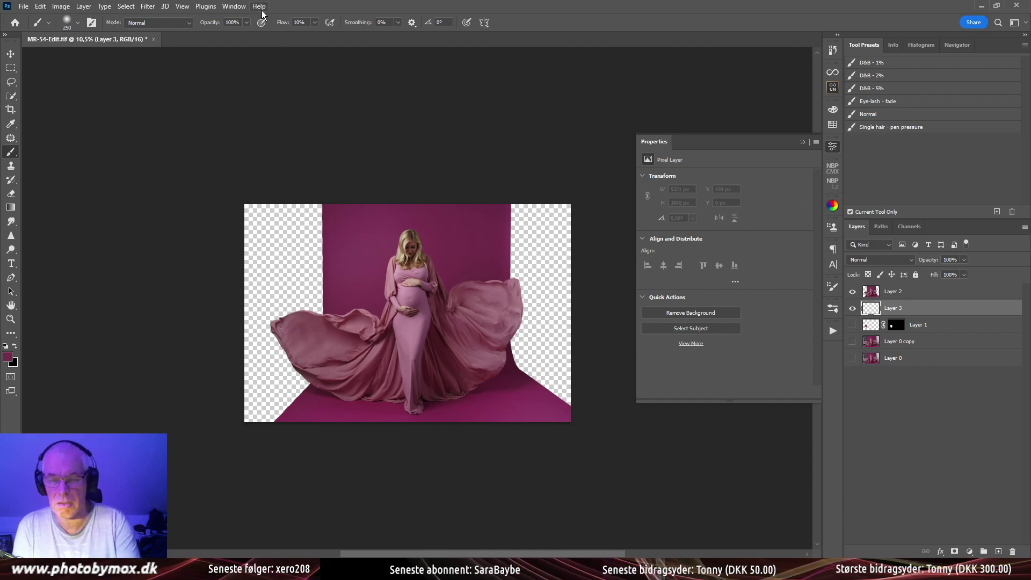
{"action": "mouse_move", "coordinate": [332, 267]}
{"action": "left_mouse_down"}
{"action": "mouse_move", "coordinate": [426, 267]}
{"action": "mouse_move", "coordinate": [367, 262]}
{"action": "left_mouse_up"}
{"action": "left_click_drag", "start_coordinate": [372, 222], "coordinate": [401, 224]}
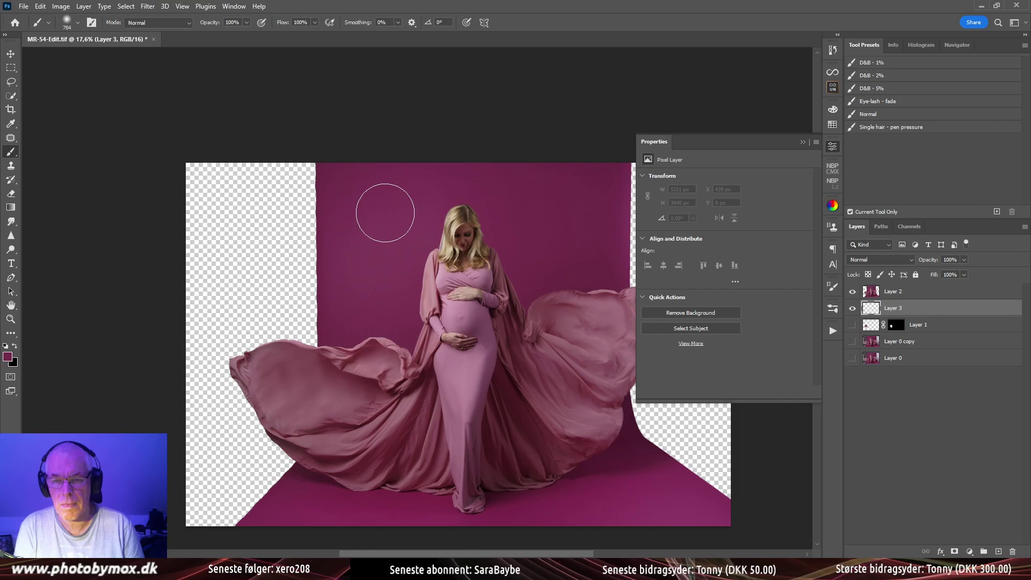
Paint sampled magenta backdrop tones on Layer 3 over the transparent area left of the backdrop, down to the left flare's tip
{"action": "left_click", "coordinate": [364, 238], "text": "alt"}
{"action": "mouse_move", "coordinate": [298, 249]}
{"action": "left_mouse_down"}
{"action": "mouse_move", "coordinate": [223, 265]}
{"action": "mouse_move", "coordinate": [304, 264]}
{"action": "mouse_move", "coordinate": [275, 248]}
{"action": "mouse_move", "coordinate": [289, 252]}
{"action": "mouse_move", "coordinate": [279, 260]}
{"action": "mouse_move", "coordinate": [194, 253]}
{"action": "mouse_move", "coordinate": [211, 257]}
{"action": "mouse_move", "coordinate": [327, 203]}
{"action": "mouse_move", "coordinate": [326, 192]}
{"action": "mouse_move", "coordinate": [256, 192]}
{"action": "mouse_move", "coordinate": [354, 185]}
{"action": "mouse_move", "coordinate": [203, 184]}
{"action": "mouse_move", "coordinate": [234, 169]}
{"action": "mouse_move", "coordinate": [216, 195]}
{"action": "mouse_move", "coordinate": [337, 180]}
{"action": "mouse_move", "coordinate": [291, 183]}
{"action": "mouse_move", "coordinate": [315, 213]}
{"action": "mouse_move", "coordinate": [299, 237]}
{"action": "mouse_move", "coordinate": [332, 258]}
{"action": "mouse_move", "coordinate": [254, 263]}
{"action": "mouse_move", "coordinate": [260, 281]}
{"action": "mouse_move", "coordinate": [261, 264]}
{"action": "mouse_move", "coordinate": [184, 304]}
{"action": "left_mouse_up"}
{"action": "left_click", "coordinate": [374, 186], "text": "alt"}
{"action": "left_click", "coordinate": [336, 244], "text": "alt"}
{"action": "left_click", "coordinate": [348, 256], "text": "alt"}
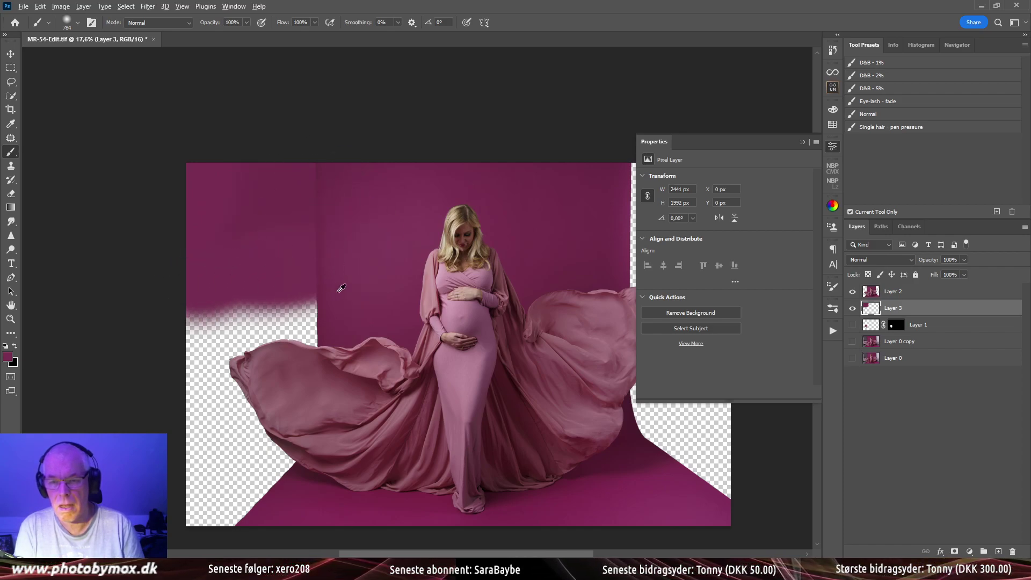
{"action": "left_click", "coordinate": [346, 303], "text": "alt"}
{"action": "mouse_move", "coordinate": [309, 306]}
{"action": "left_mouse_down"}
{"action": "mouse_move", "coordinate": [180, 316]}
{"action": "mouse_move", "coordinate": [339, 304]}
{"action": "mouse_move", "coordinate": [197, 324]}
{"action": "mouse_move", "coordinate": [333, 325]}
{"action": "mouse_move", "coordinate": [238, 344]}
{"action": "mouse_move", "coordinate": [268, 327]}
{"action": "mouse_move", "coordinate": [244, 312]}
{"action": "mouse_move", "coordinate": [296, 300]}
{"action": "mouse_move", "coordinate": [343, 317]}
{"action": "mouse_move", "coordinate": [193, 362]}
{"action": "left_mouse_up"}
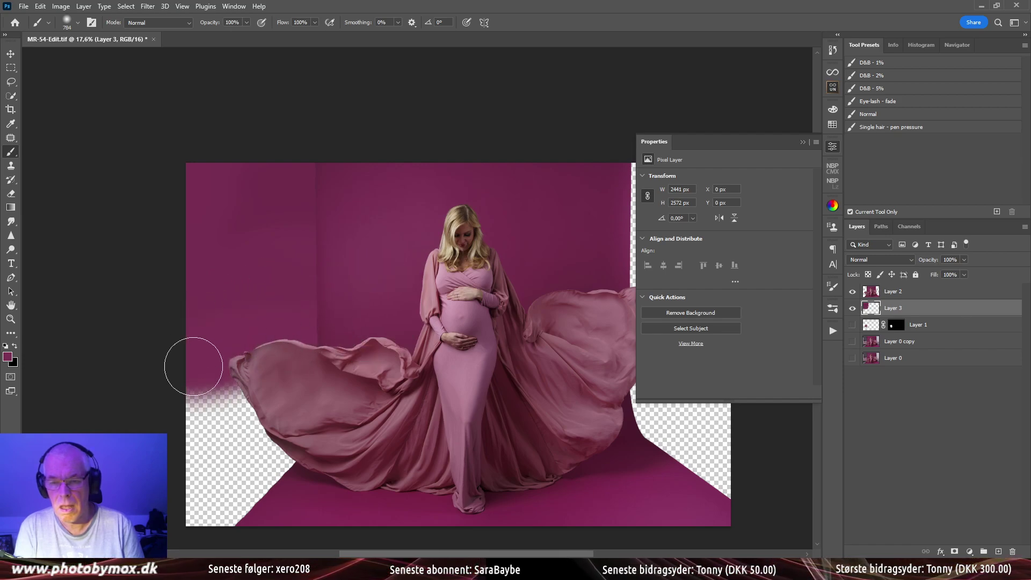
Paint sampled magenta floor and shadow tones on Layer 3 over the transparent area below and beside the gown's left flare
{"action": "mouse_move", "coordinate": [304, 497]}
{"action": "left_mouse_down"}
{"action": "mouse_move", "coordinate": [254, 512]}
{"action": "mouse_move", "coordinate": [277, 514]}
{"action": "mouse_move", "coordinate": [166, 526]}
{"action": "mouse_move", "coordinate": [291, 510]}
{"action": "mouse_move", "coordinate": [275, 495]}
{"action": "mouse_move", "coordinate": [246, 499]}
{"action": "mouse_move", "coordinate": [297, 496]}
{"action": "mouse_move", "coordinate": [299, 486]}
{"action": "mouse_move", "coordinate": [157, 510]}
{"action": "left_mouse_up"}
{"action": "left_click", "coordinate": [294, 475], "text": "alt"}
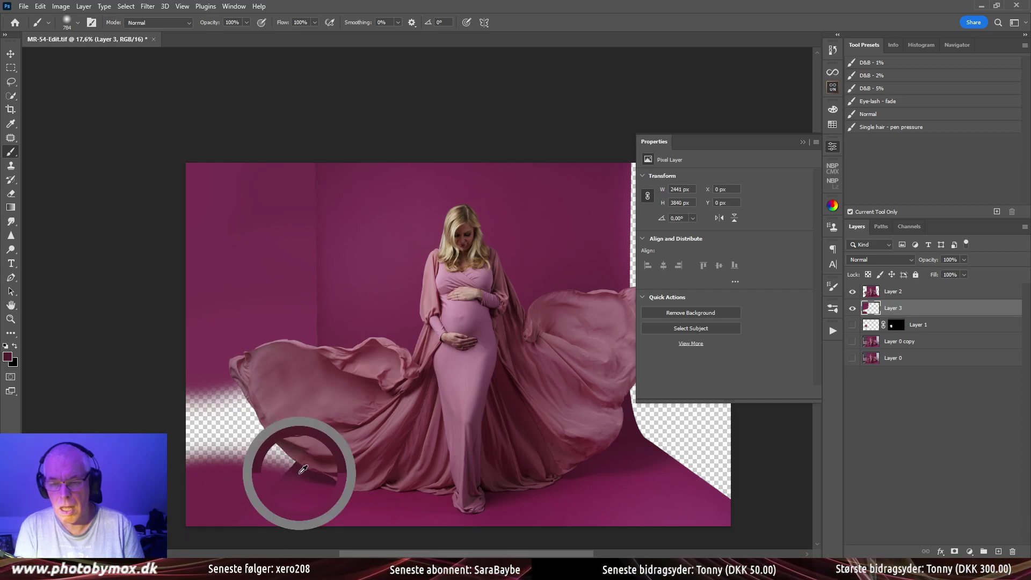
{"action": "mouse_move", "coordinate": [299, 449]}
{"action": "left_mouse_down"}
{"action": "mouse_move", "coordinate": [242, 438]}
{"action": "mouse_move", "coordinate": [219, 449]}
{"action": "mouse_move", "coordinate": [166, 442]}
{"action": "left_mouse_up"}
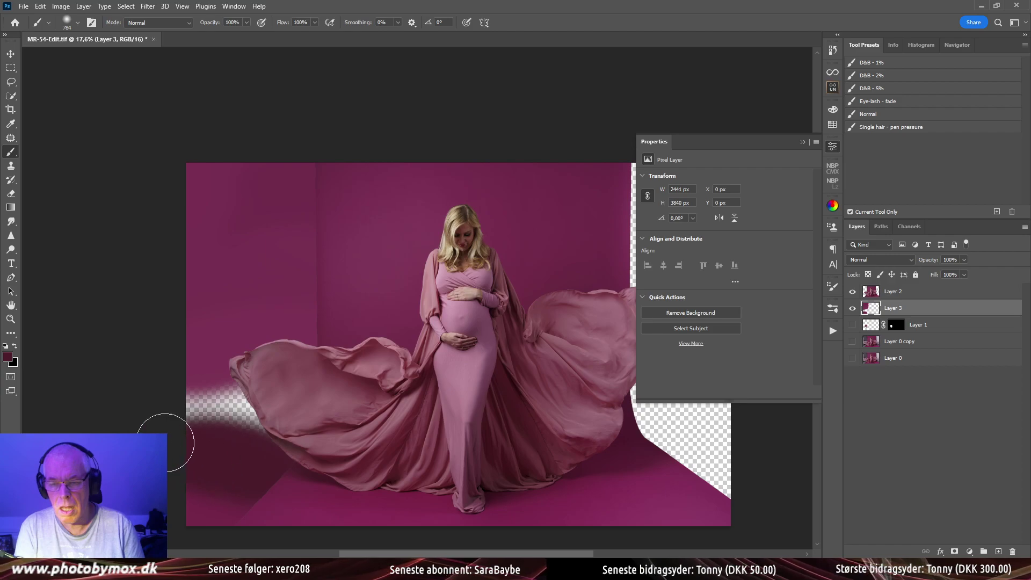
{"action": "left_click", "coordinate": [286, 502], "text": "alt"}
{"action": "mouse_move", "coordinate": [286, 502]}
{"action": "left_mouse_down"}
{"action": "mouse_move", "coordinate": [221, 490]}
{"action": "mouse_move", "coordinate": [283, 510]}
{"action": "left_mouse_up"}
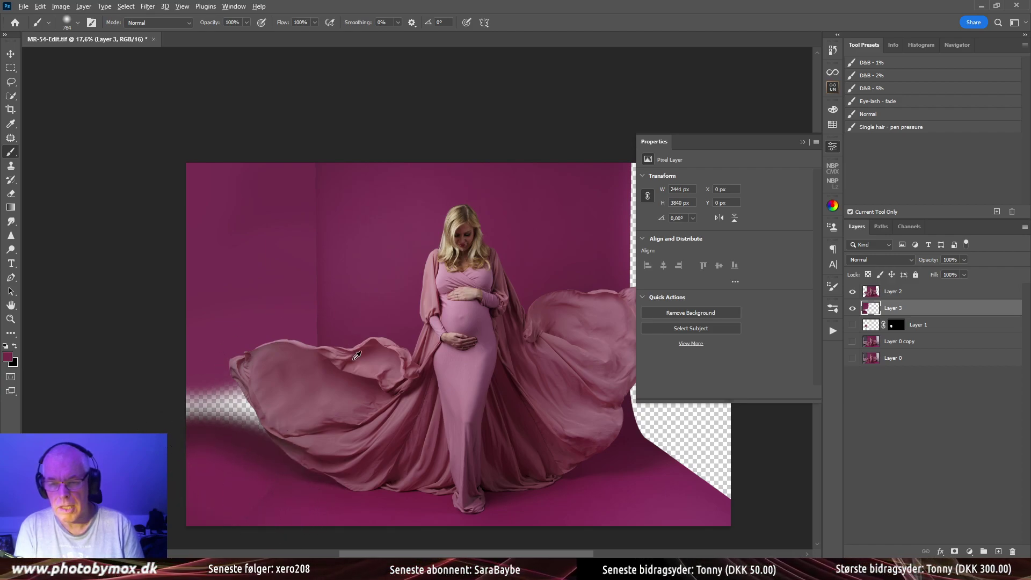
{"action": "left_click", "coordinate": [308, 488], "text": "alt"}
{"action": "mouse_move", "coordinate": [248, 428]}
{"action": "left_mouse_down"}
{"action": "mouse_move", "coordinate": [228, 417]}
{"action": "mouse_move", "coordinate": [250, 414]}
{"action": "mouse_move", "coordinate": [244, 407]}
{"action": "mouse_move", "coordinate": [203, 395]}
{"action": "left_mouse_up"}
{"action": "left_click_drag", "start_coordinate": [260, 471], "coordinate": [228, 417]}
Paint sampled floor and dark wall tones on Layer 3 over the transparent area beside and below the gown's right flare
{"action": "scroll", "coordinate": [466, 359], "scroll_direction": "down", "scroll_amount": 1}
{"action": "scroll", "coordinate": [466, 359], "scroll_direction": "right", "scroll_amount": 1}
{"action": "mouse_move", "coordinate": [460, 341]}
{"action": "left_mouse_down"}
{"action": "mouse_move", "coordinate": [506, 334]}
{"action": "mouse_move", "coordinate": [527, 347]}
{"action": "left_mouse_up"}
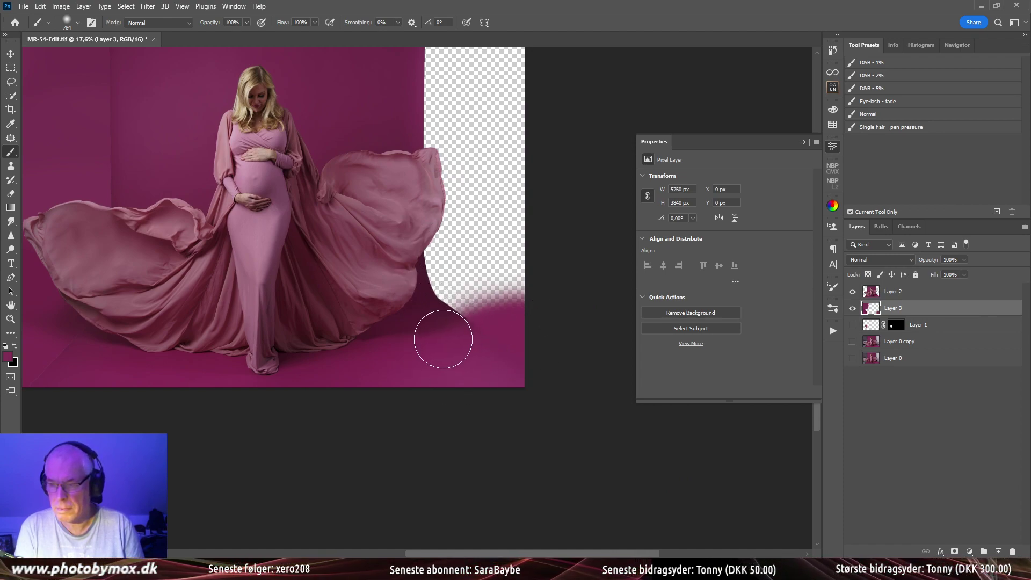
{"action": "mouse_move", "coordinate": [500, 575]}
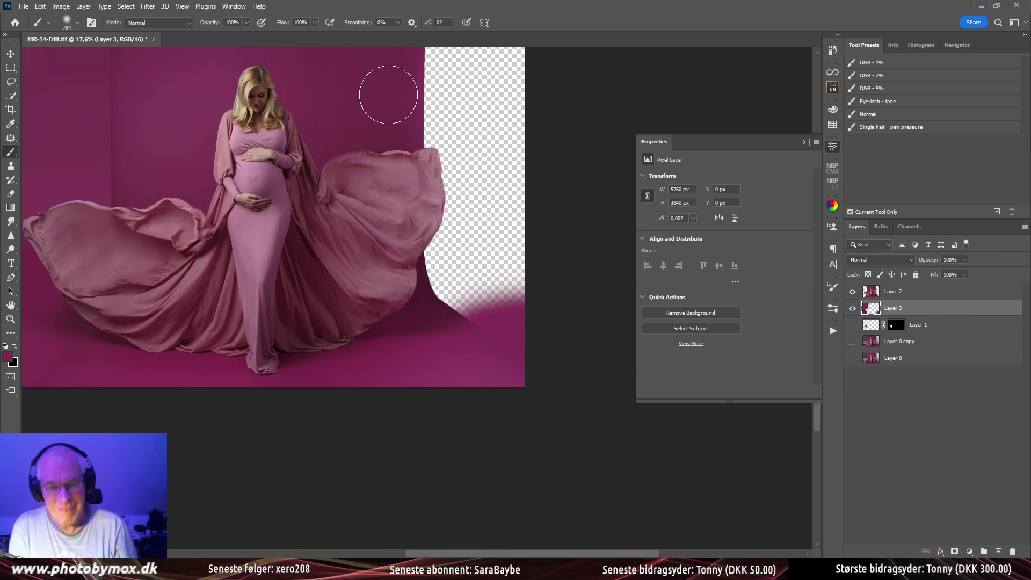
{"action": "mouse_move", "coordinate": [449, 318]}
{"action": "left_mouse_down"}
{"action": "mouse_move", "coordinate": [496, 309]}
{"action": "mouse_move", "coordinate": [450, 320]}
{"action": "mouse_move", "coordinate": [491, 317]}
{"action": "mouse_move", "coordinate": [514, 301]}
{"action": "mouse_move", "coordinate": [471, 315]}
{"action": "mouse_move", "coordinate": [493, 289]}
{"action": "mouse_move", "coordinate": [440, 300]}
{"action": "mouse_move", "coordinate": [430, 293]}
{"action": "mouse_move", "coordinate": [495, 269]}
{"action": "mouse_move", "coordinate": [450, 280]}
{"action": "mouse_move", "coordinate": [449, 266]}
{"action": "mouse_move", "coordinate": [529, 249]}
{"action": "mouse_move", "coordinate": [505, 247]}
{"action": "mouse_move", "coordinate": [523, 230]}
{"action": "left_mouse_up"}
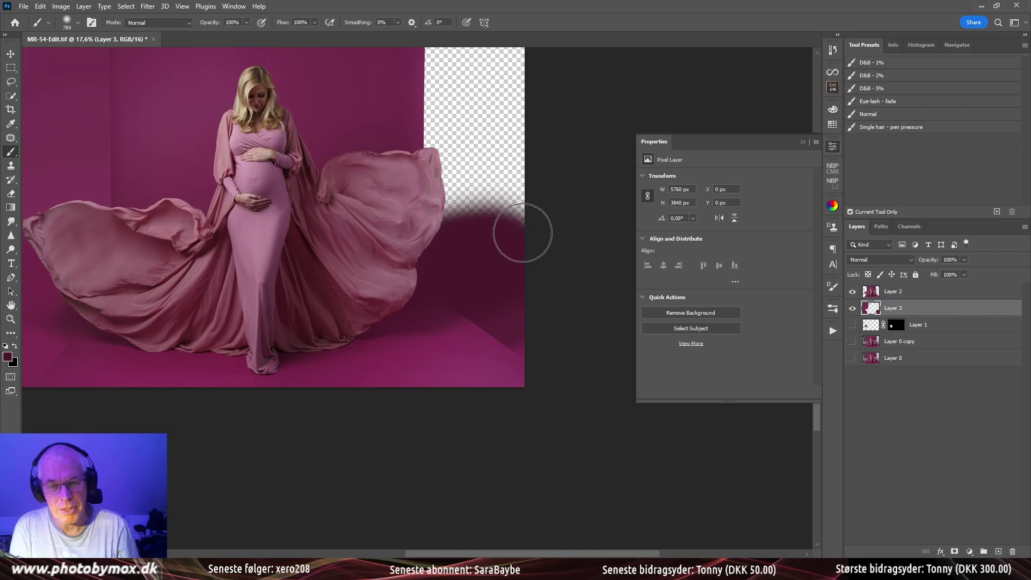
{"action": "left_click_drag", "start_coordinate": [457, 214], "coordinate": [478, 327]}
{"action": "left_click", "coordinate": [410, 241], "text": "alt"}
{"action": "mouse_move", "coordinate": [446, 254]}
{"action": "left_mouse_down"}
{"action": "mouse_move", "coordinate": [539, 260]}
{"action": "mouse_move", "coordinate": [424, 259]}
{"action": "mouse_move", "coordinate": [549, 304]}
{"action": "mouse_move", "coordinate": [478, 304]}
{"action": "left_mouse_up"}
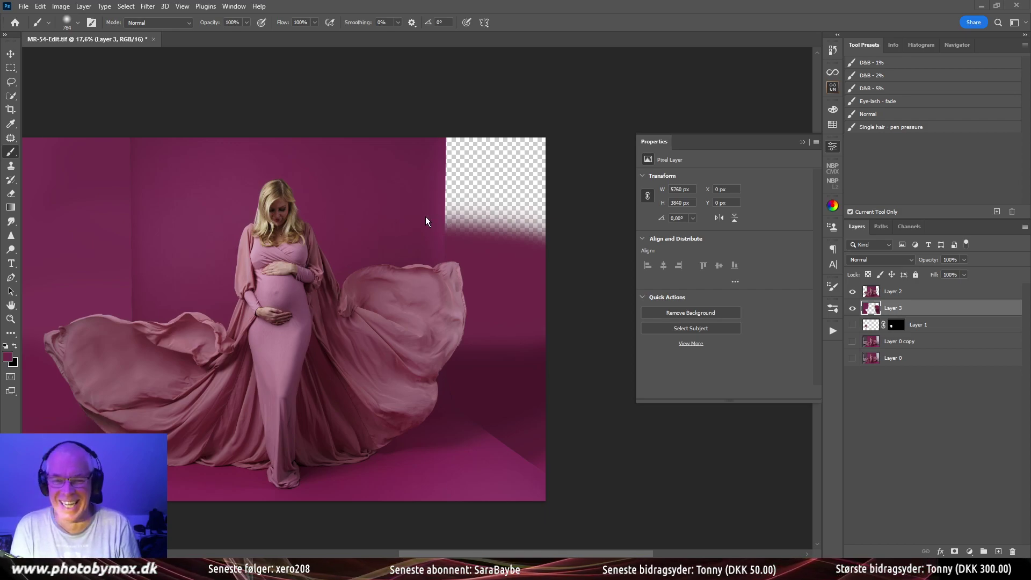
Cover the transparent upper right area on Layer 3 with sampled wall magenta and even out the extended upper left wall
{"action": "mouse_move", "coordinate": [460, 212]}
{"action": "left_mouse_down"}
{"action": "mouse_move", "coordinate": [488, 217]}
{"action": "mouse_move", "coordinate": [447, 213]}
{"action": "mouse_move", "coordinate": [513, 237]}
{"action": "mouse_move", "coordinate": [554, 232]}
{"action": "mouse_move", "coordinate": [539, 204]}
{"action": "mouse_move", "coordinate": [416, 158]}
{"action": "mouse_move", "coordinate": [417, 145]}
{"action": "mouse_move", "coordinate": [549, 164]}
{"action": "left_mouse_up"}
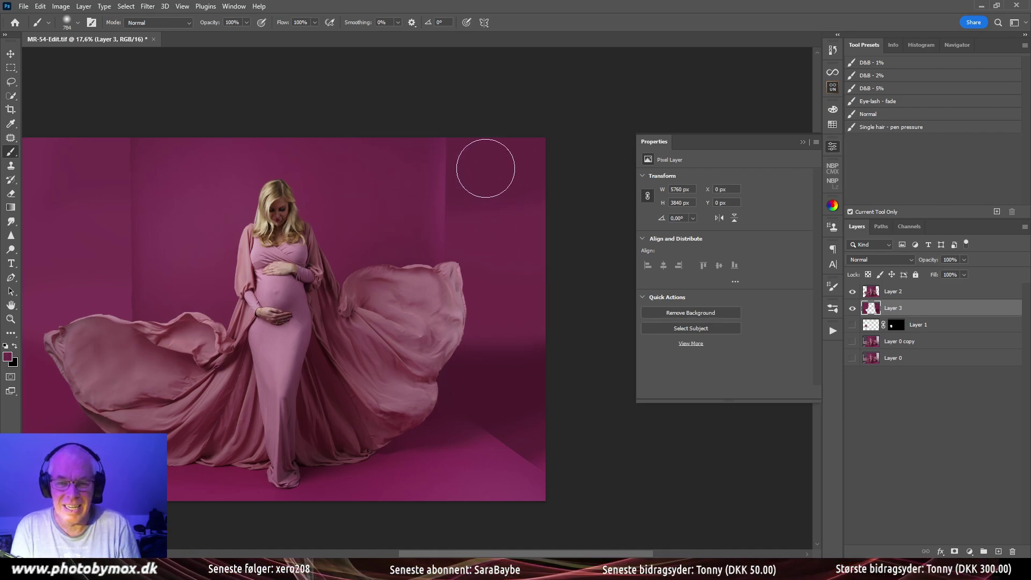
{"action": "left_click", "coordinate": [404, 150], "text": "alt"}
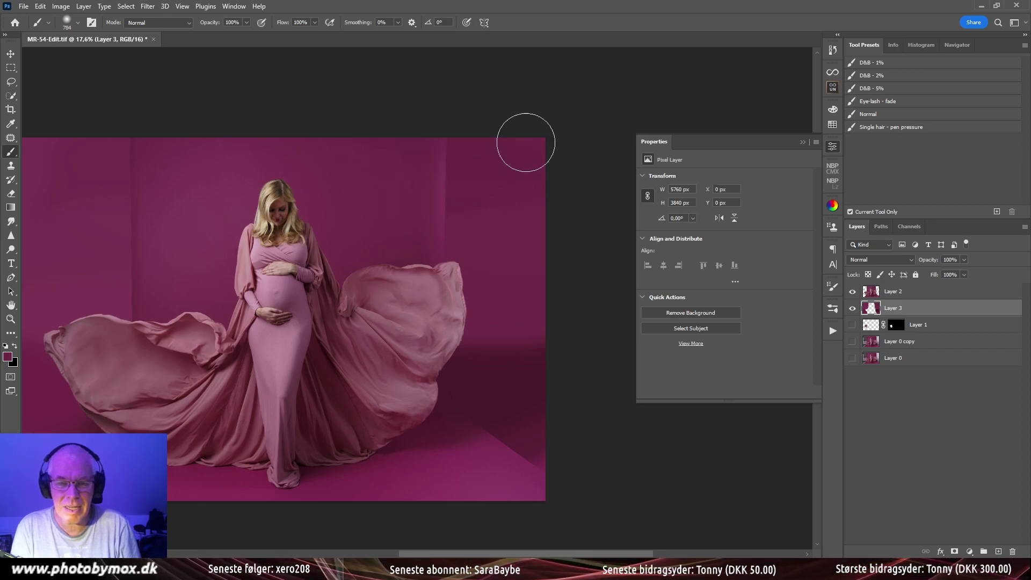
{"action": "left_click_drag", "start_coordinate": [403, 194], "coordinate": [618, 214]}
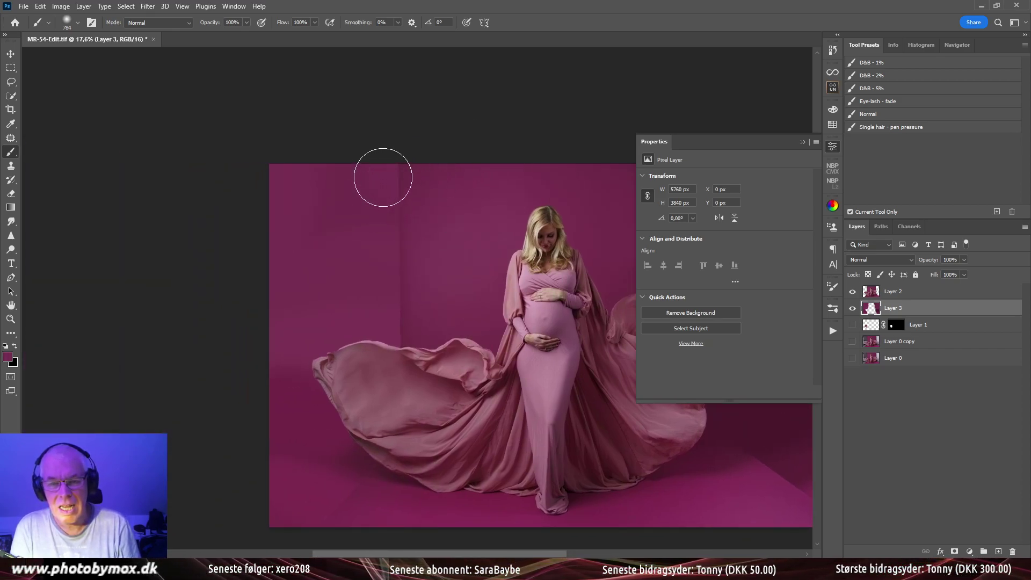
{"action": "left_click", "coordinate": [434, 170], "text": "alt"}
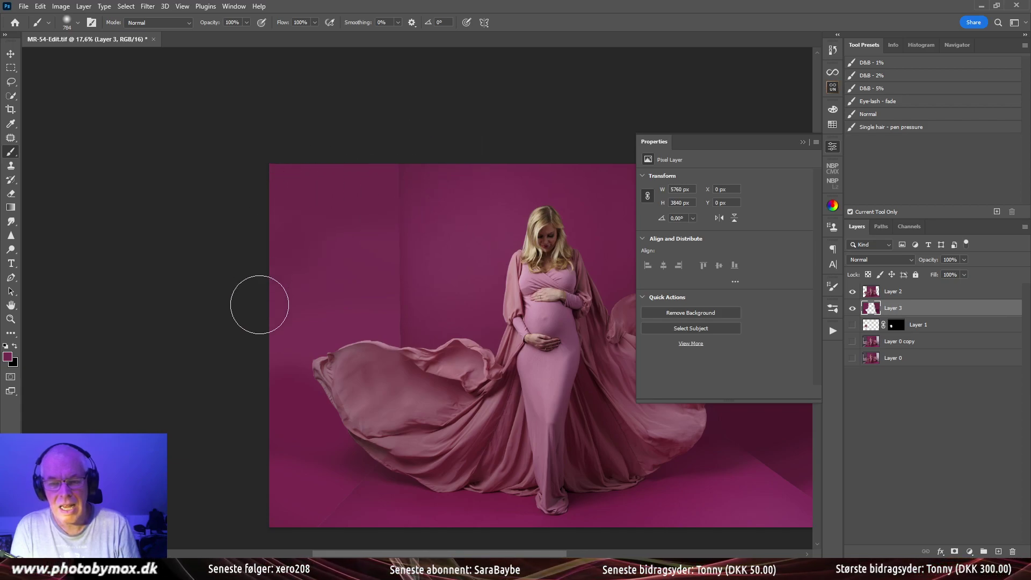
Add a new layer above Layer 2 and paint over the backdrop's vertical right edge with the adjacent wall tone
{"action": "left_click_drag", "start_coordinate": [412, 359], "coordinate": [370, 360]}
{"action": "scroll", "coordinate": [545, 341], "scroll_direction": "up", "scroll_amount": 3}
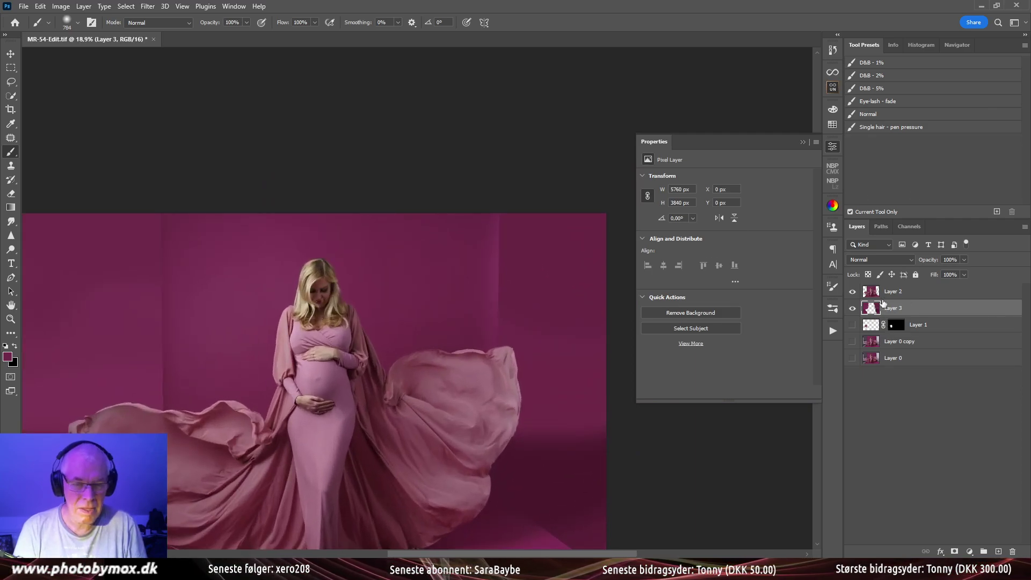
{"action": "left_click", "coordinate": [912, 292]}
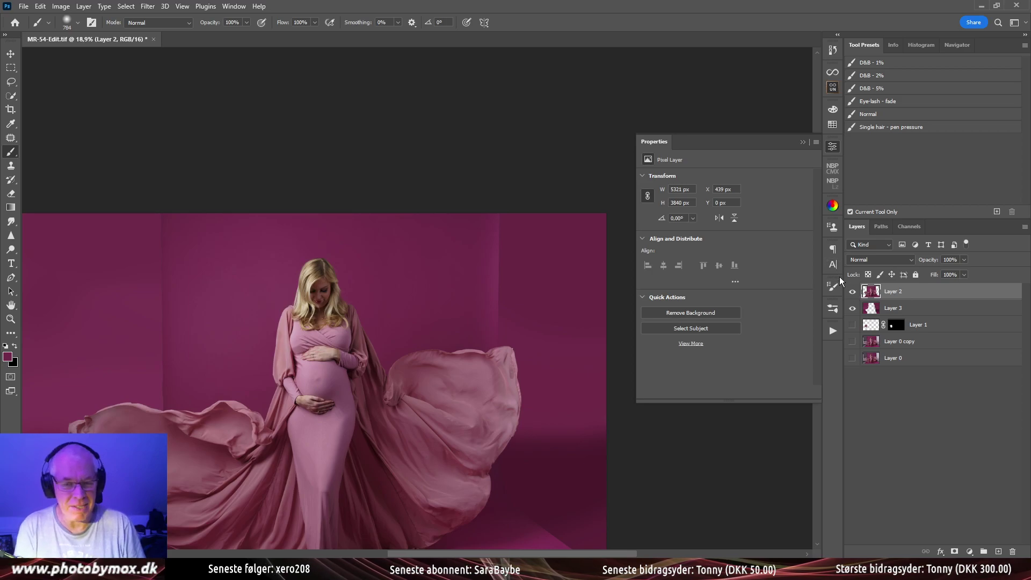
{"action": "left_click", "coordinate": [999, 552]}
{"action": "left_click", "coordinate": [466, 241], "text": "alt"}
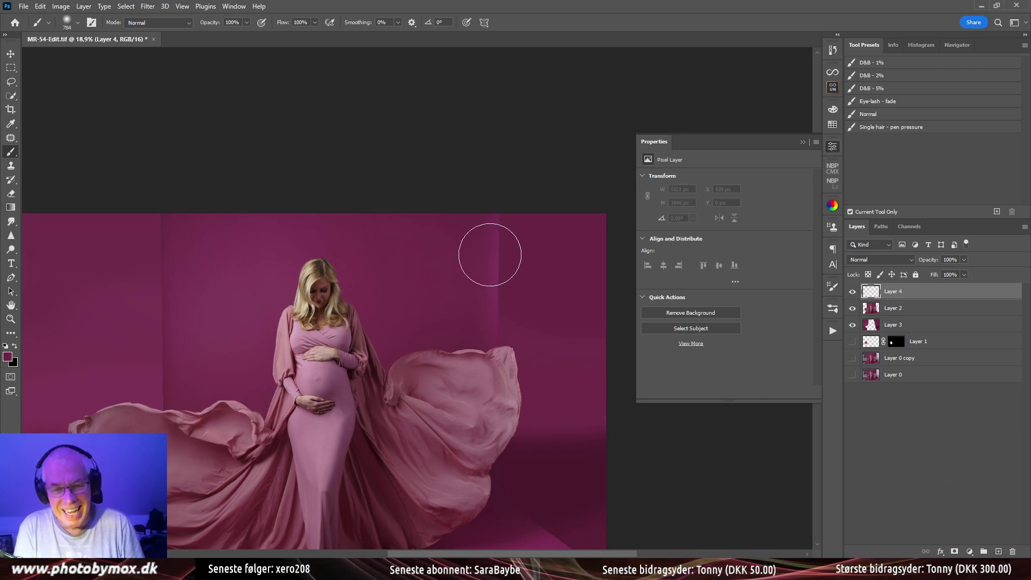
{"action": "mouse_move", "coordinate": [491, 254]}
{"action": "left_mouse_down"}
{"action": "mouse_move", "coordinate": [498, 243]}
{"action": "mouse_move", "coordinate": [490, 301]}
{"action": "left_mouse_up"}
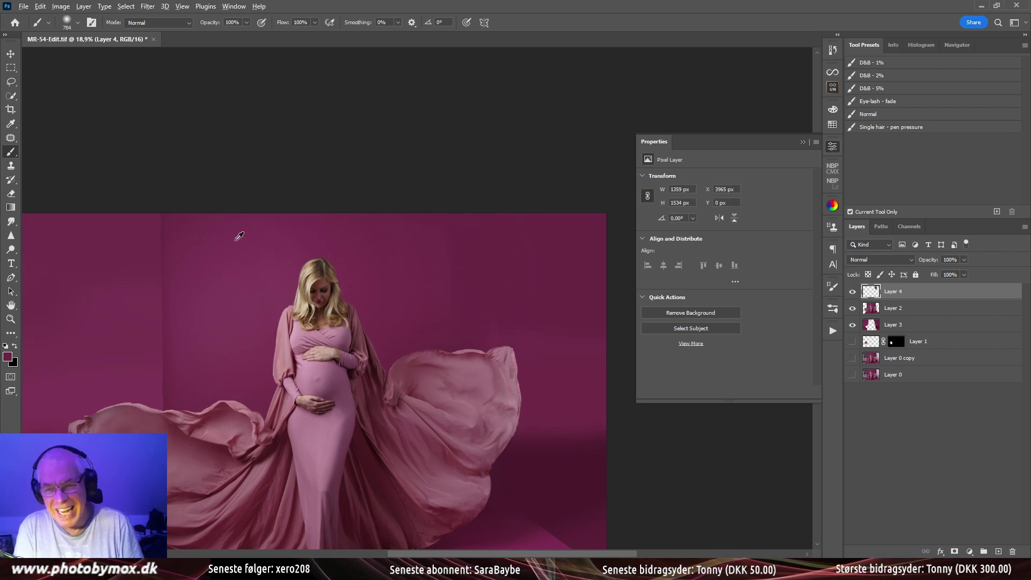
Paint out the backdrop's left edge and the floor line beside the left flare on Layer 4 with sampled magenta tones
{"action": "left_click", "coordinate": [200, 230], "text": "alt"}
{"action": "mouse_move", "coordinate": [175, 240]}
{"action": "left_mouse_down"}
{"action": "mouse_move", "coordinate": [171, 329]}
{"action": "mouse_move", "coordinate": [239, 228]}
{"action": "mouse_move", "coordinate": [215, 269]}
{"action": "mouse_move", "coordinate": [218, 283]}
{"action": "left_mouse_up"}
{"action": "left_click", "coordinate": [246, 212], "text": "alt"}
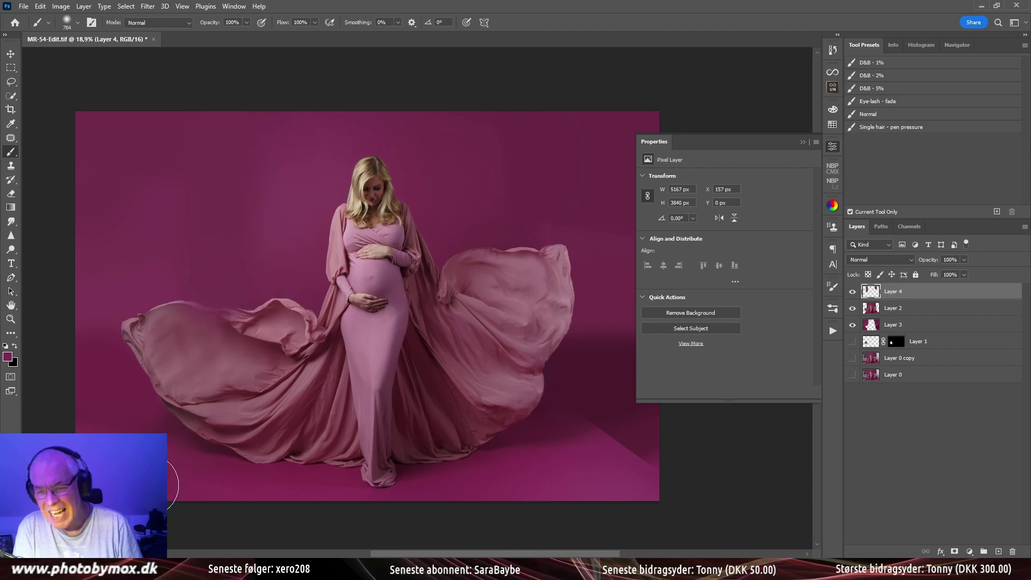
Paint out the diagonal floor edge right of the gown on Layer 4 with sampled dark wall and brighter floor tones
{"action": "mouse_move", "coordinate": [474, 482]}
{"action": "left_mouse_down"}
{"action": "mouse_move", "coordinate": [273, 408]}
{"action": "mouse_move", "coordinate": [282, 407]}
{"action": "left_mouse_up"}
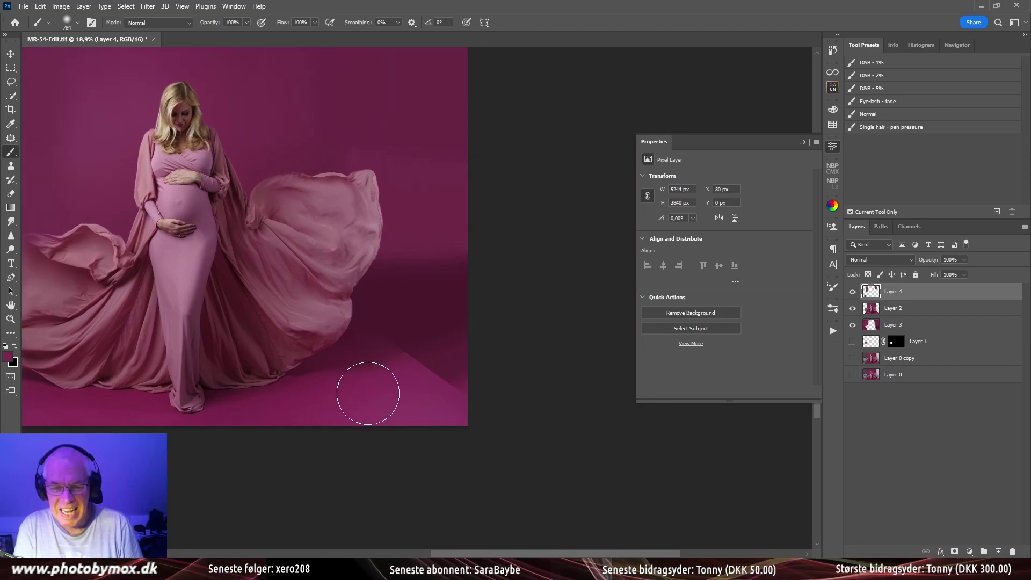
{"action": "left_click", "coordinate": [417, 337], "text": "alt"}
{"action": "mouse_move", "coordinate": [416, 337]}
{"action": "left_mouse_down"}
{"action": "mouse_move", "coordinate": [390, 349]}
{"action": "mouse_move", "coordinate": [452, 329]}
{"action": "left_mouse_up"}
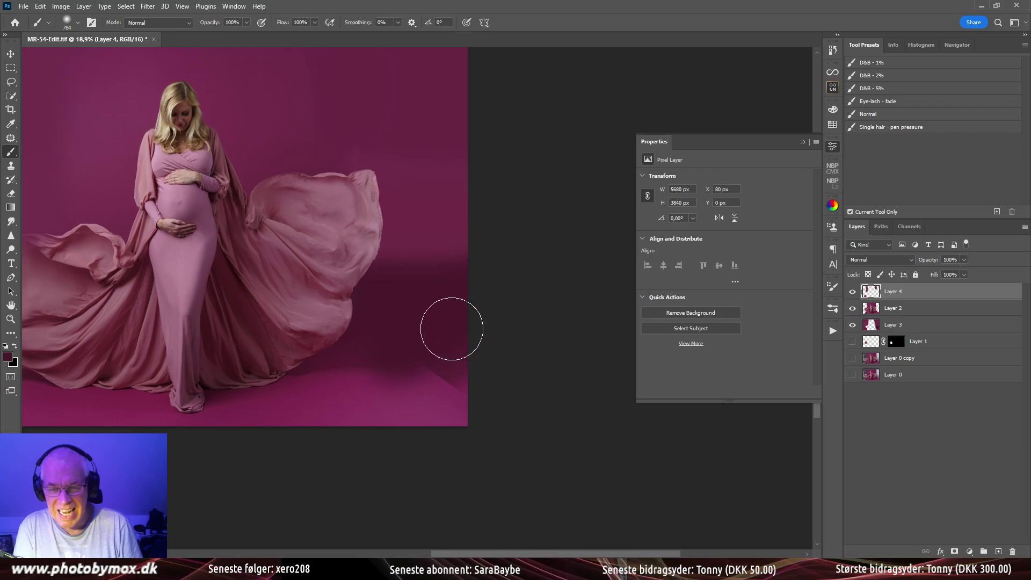
{"action": "left_click", "coordinate": [393, 381], "text": "alt"}
{"action": "left_click", "coordinate": [438, 326], "text": "alt"}
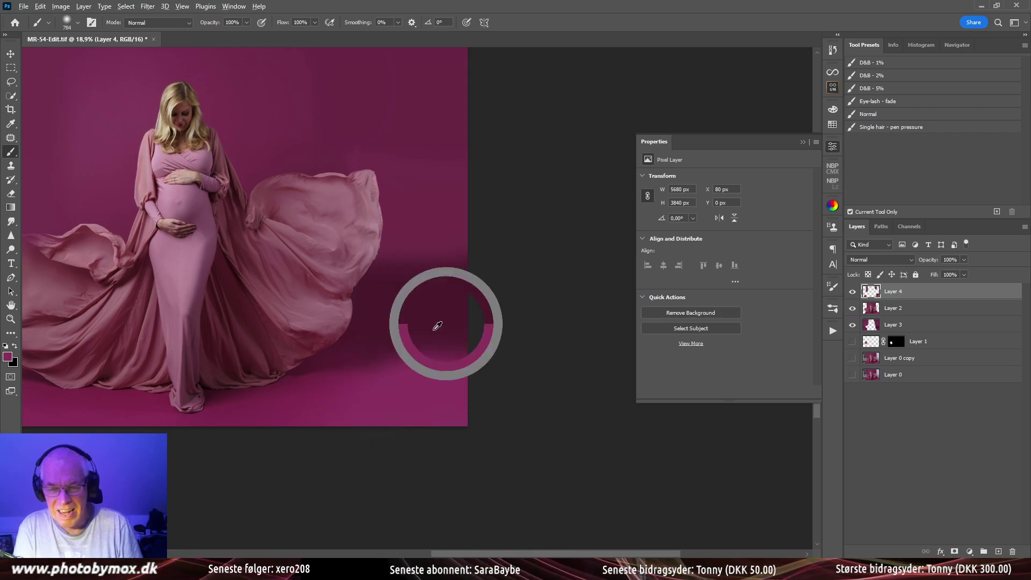
{"action": "left_click_drag", "start_coordinate": [404, 349], "coordinate": [481, 323]}
{"action": "left_click", "coordinate": [388, 405], "text": "alt"}
{"action": "left_click_drag", "start_coordinate": [390, 402], "coordinate": [478, 370]}
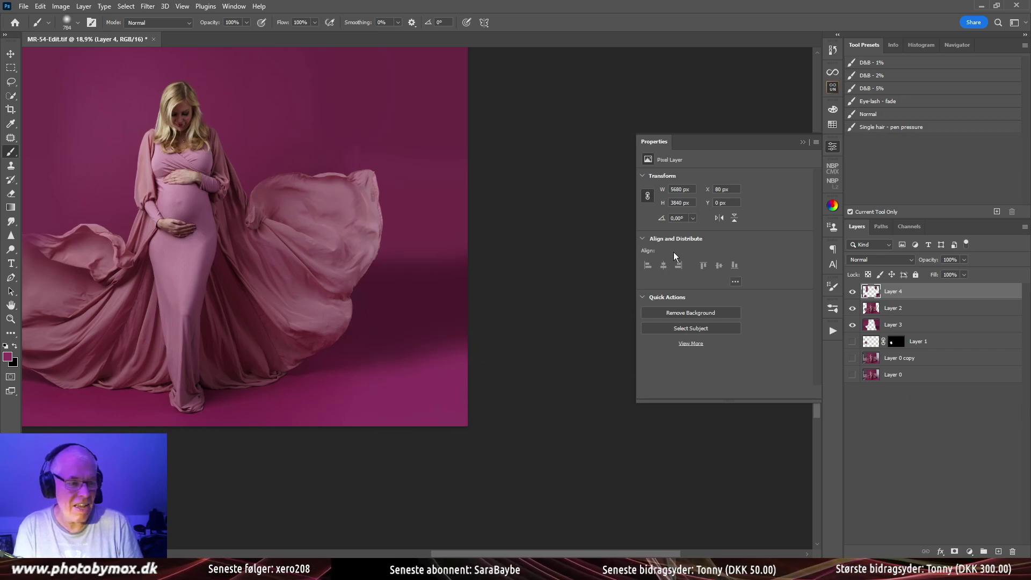
Set the brush flow to 10%, sample the wall tone above the right shadow, and enlarge the brush to 1500 px
{"action": "left_click_drag", "start_coordinate": [454, 256], "coordinate": [495, 237]}
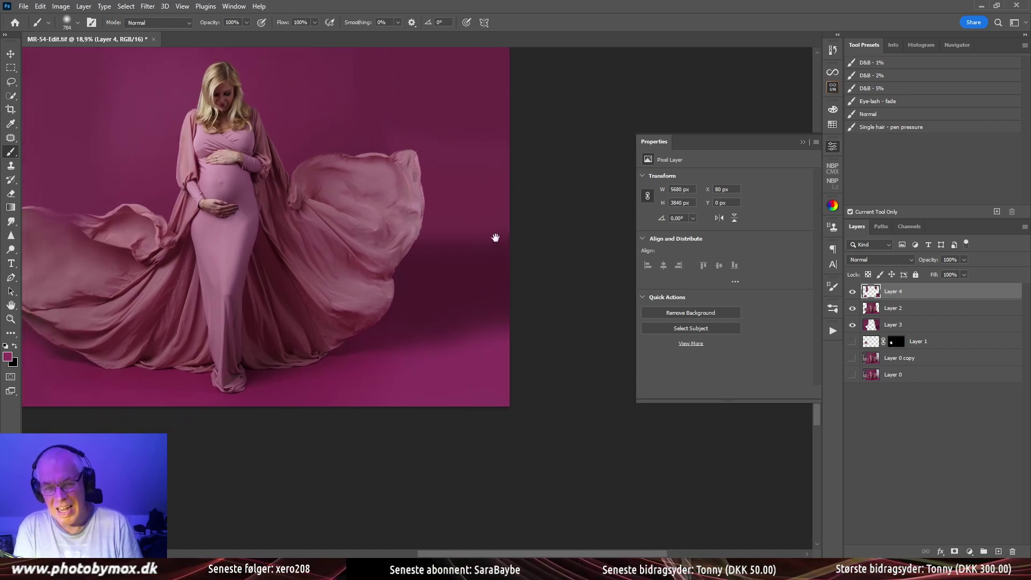
{"action": "key", "text": "shift+1"}
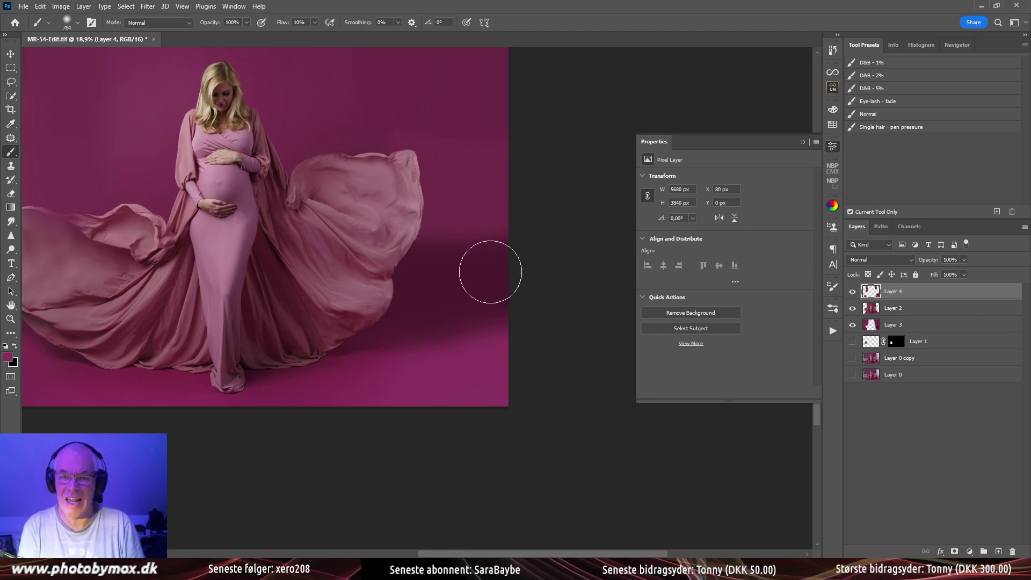
{"action": "left_click", "coordinate": [495, 123], "text": "alt"}
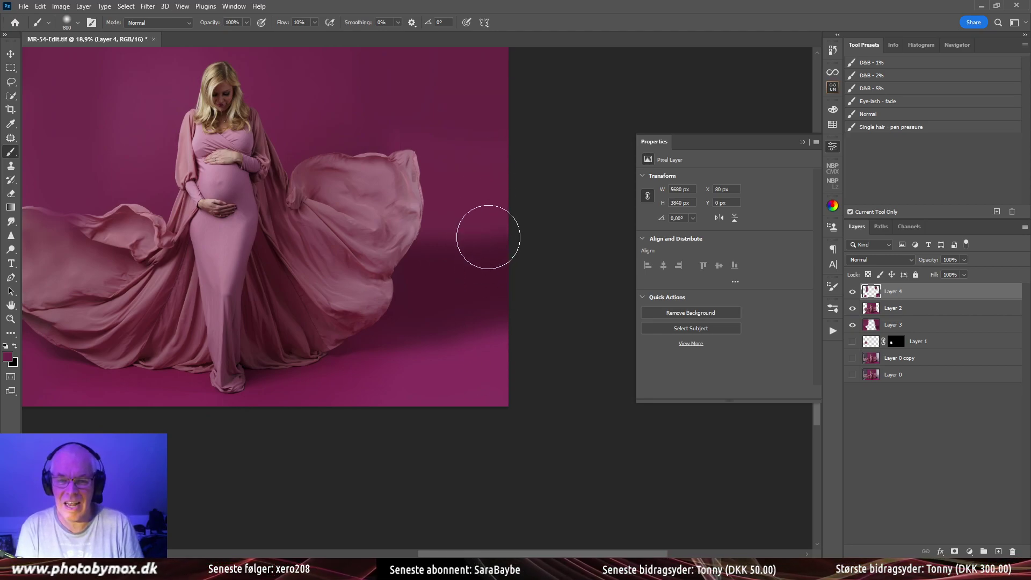
{"action": "key", "text": "bracketright"}
{"action": "key", "text": "bracketright"}
{"action": "key", "text": "bracketright"}
{"action": "key", "text": "bracketright"}
{"action": "key", "text": "bracketright"}
{"action": "key", "text": "bracketright"}
{"action": "key", "text": "bracketright"}
{"action": "key", "text": "bracketright"}
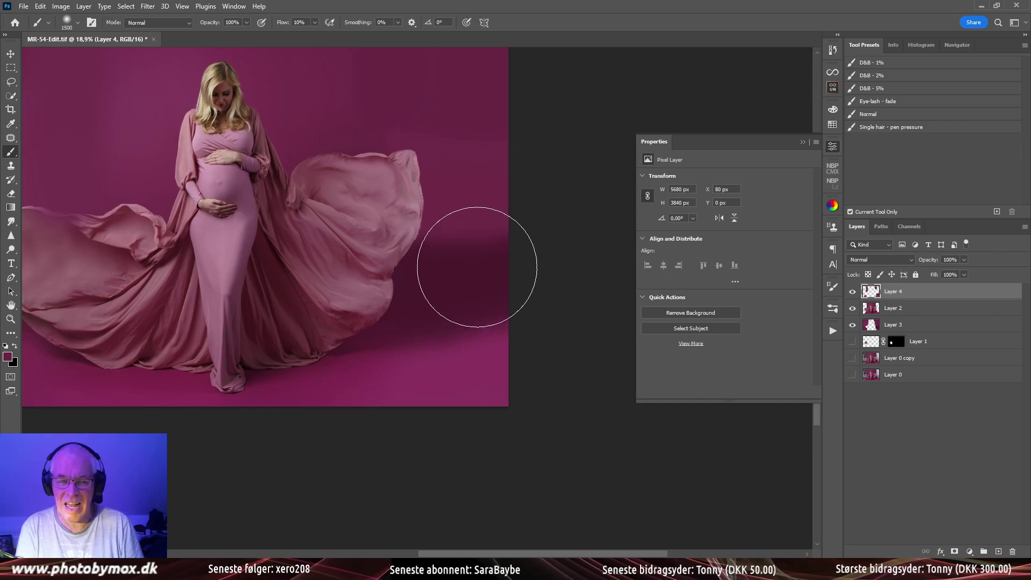
Undo the last change, return to Layer 4, and blend the wall above the right flare with the brush reduced to 700 px
{"action": "left_click", "coordinate": [885, 325]}
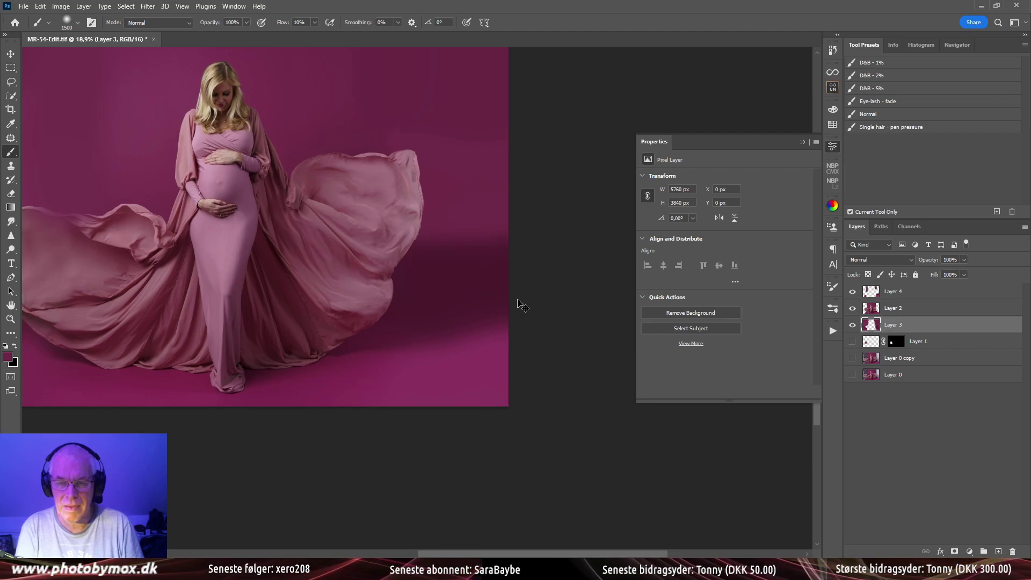
{"action": "key", "text": "ctrl+z"}
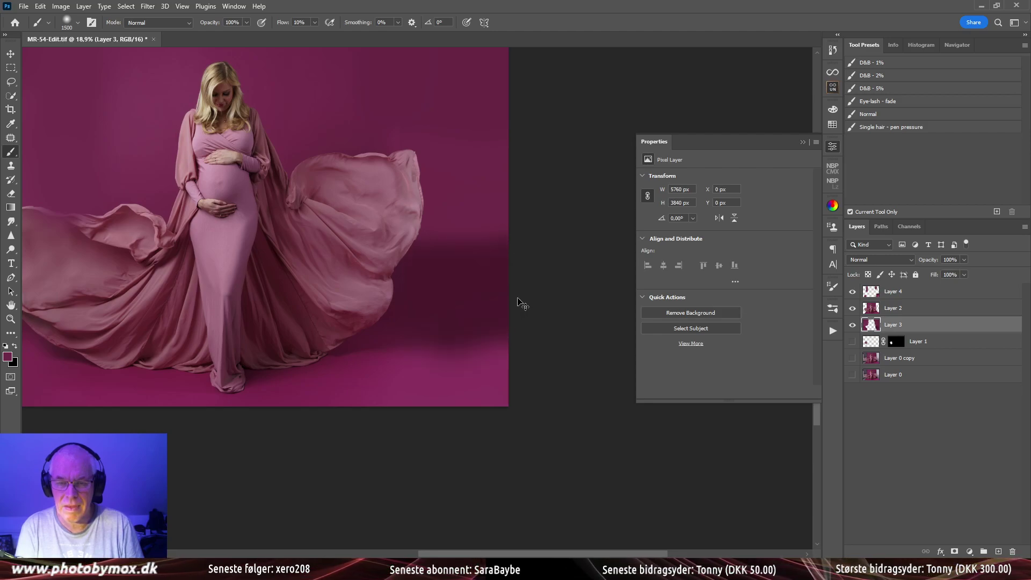
{"action": "left_click", "coordinate": [894, 294]}
{"action": "key", "text": "bracketleft"}
{"action": "key", "text": "bracketleft"}
{"action": "key", "text": "bracketleft"}
{"action": "key", "text": "bracketleft"}
{"action": "key", "text": "bracketleft"}
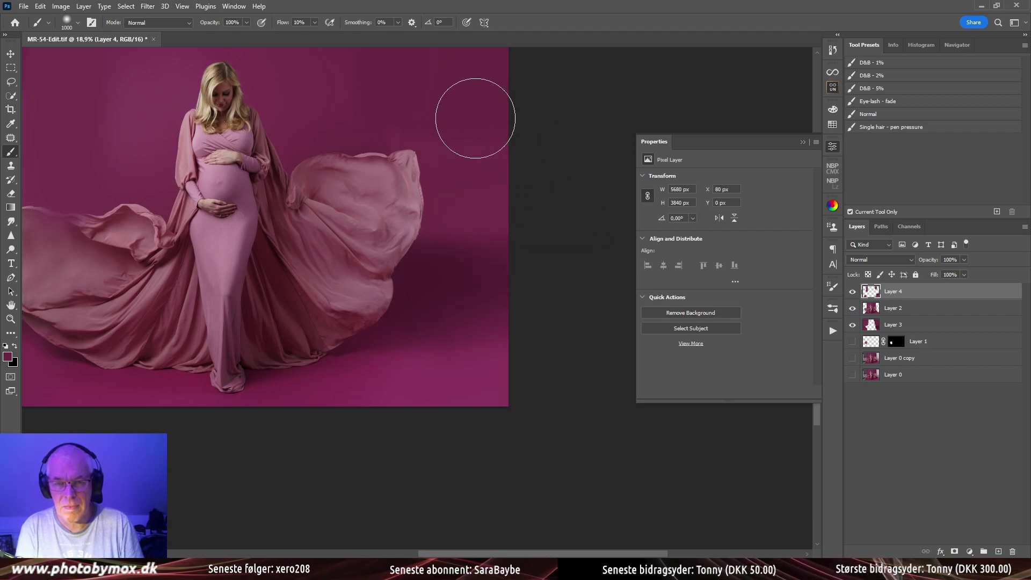
{"action": "left_click_drag", "start_coordinate": [455, 108], "coordinate": [532, 269]}
{"action": "key", "text": "bracketleft"}
{"action": "key", "text": "bracketleft"}
{"action": "key", "text": "bracketleft"}
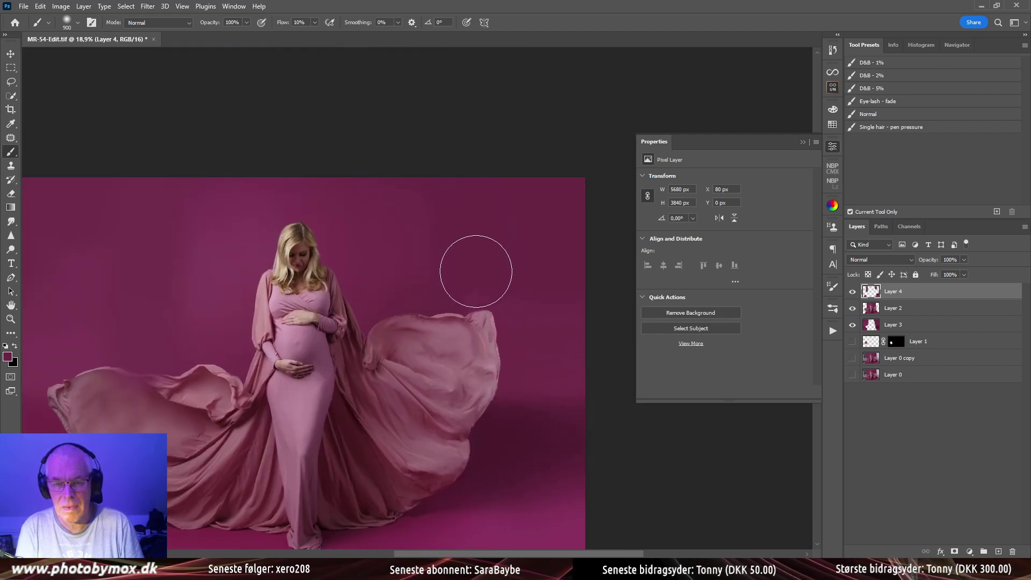
{"action": "left_click_drag", "start_coordinate": [456, 301], "coordinate": [418, 345]}
{"action": "left_click_drag", "start_coordinate": [417, 300], "coordinate": [454, 292]}
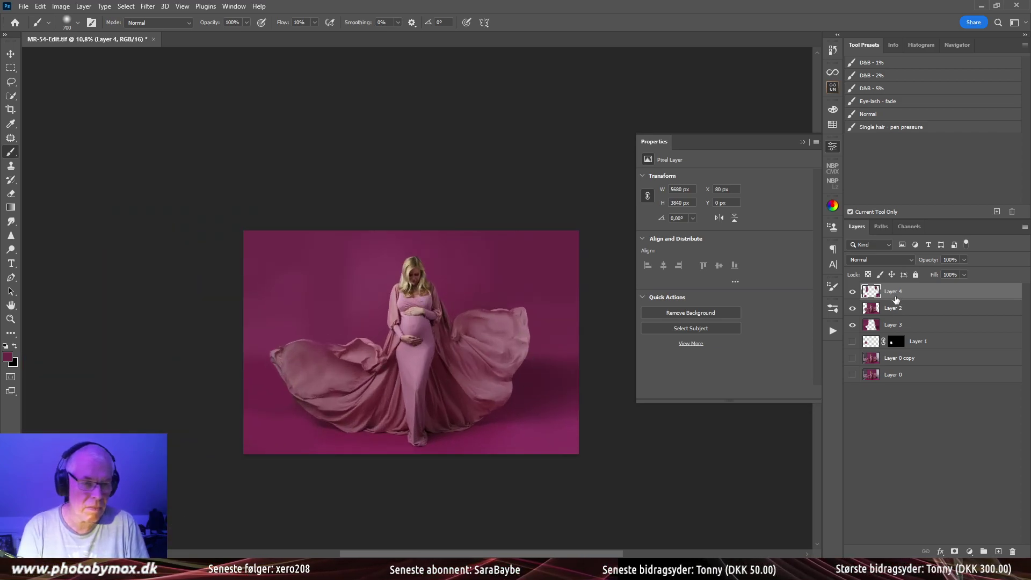
Stamp all visible layers into a new merged layer at the top of the stack
{"action": "left_click_drag", "start_coordinate": [562, 366], "coordinate": [534, 336]}
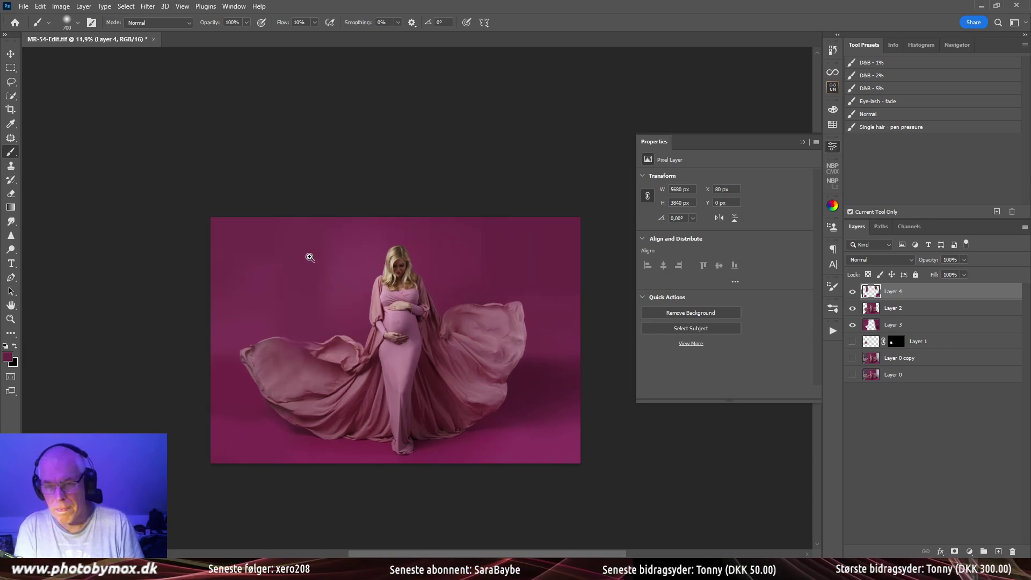
{"action": "left_click_drag", "start_coordinate": [310, 257], "coordinate": [382, 305]}
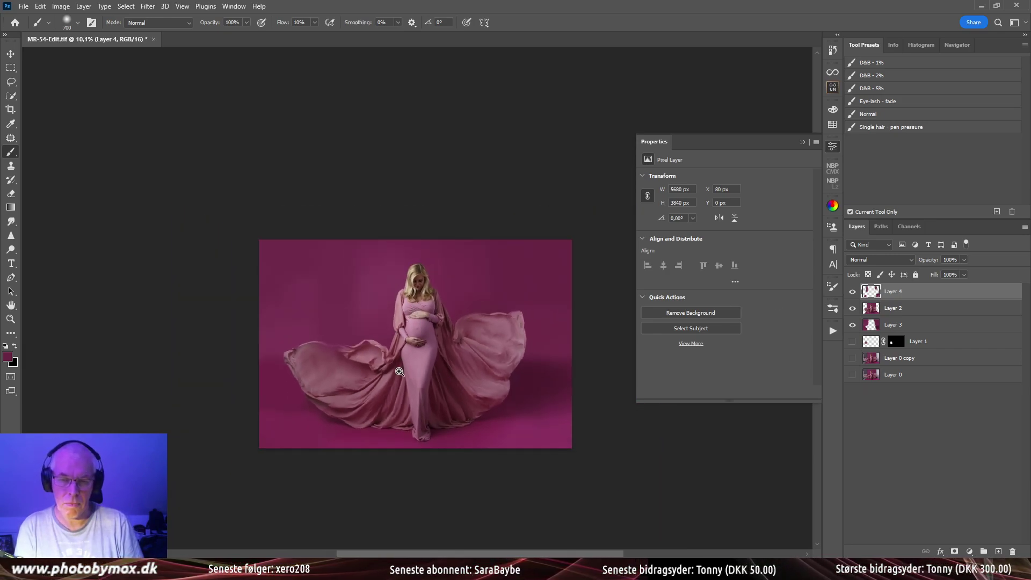
{"action": "left_click_drag", "start_coordinate": [399, 371], "coordinate": [428, 374]}
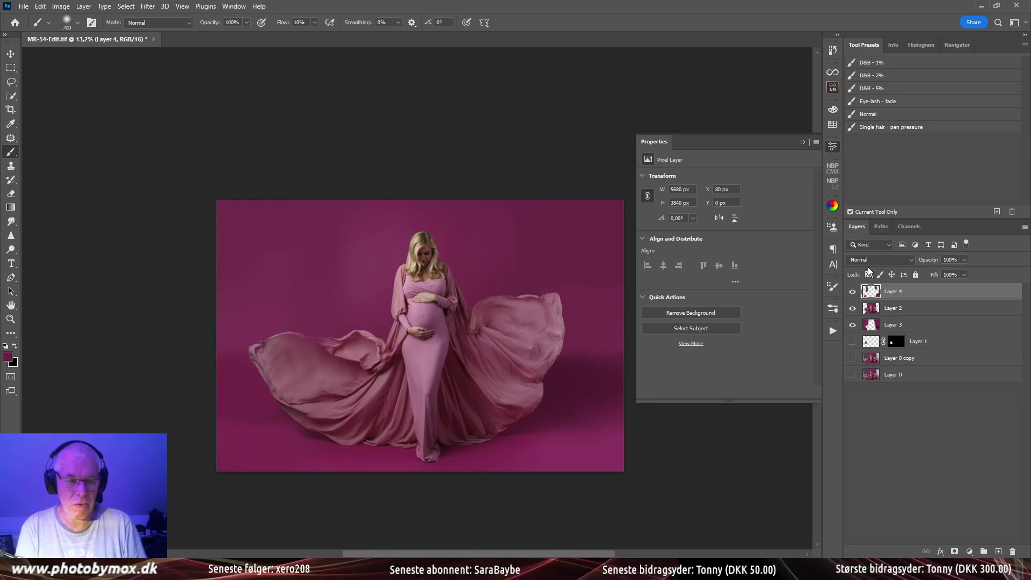
{"action": "key", "text": "ctrl+shift+alt+e"}
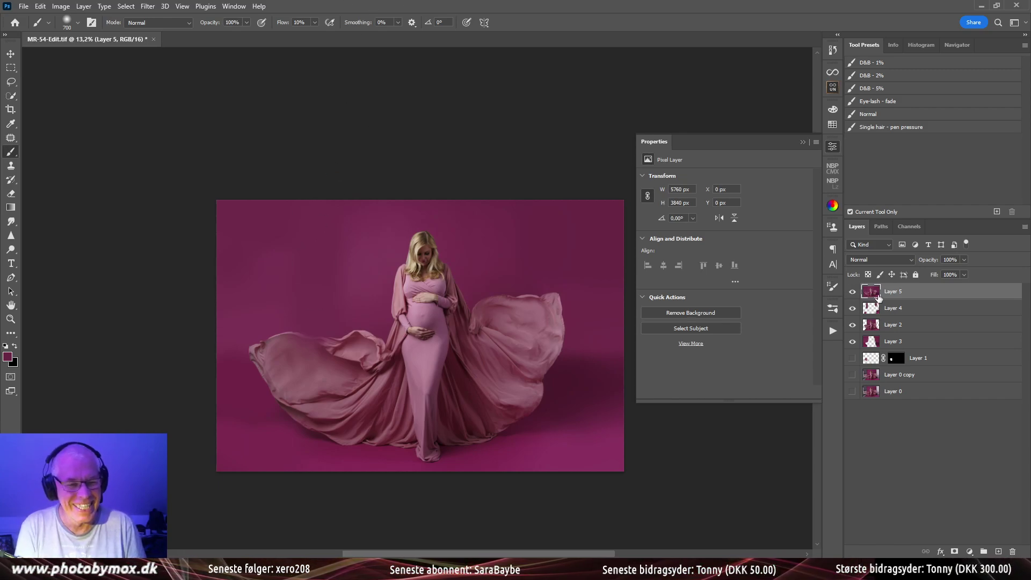
Select Layer 2, sample the wall magenta left of the woman, and brush it across the left part of the backdrop
{"action": "left_click", "coordinate": [877, 330]}
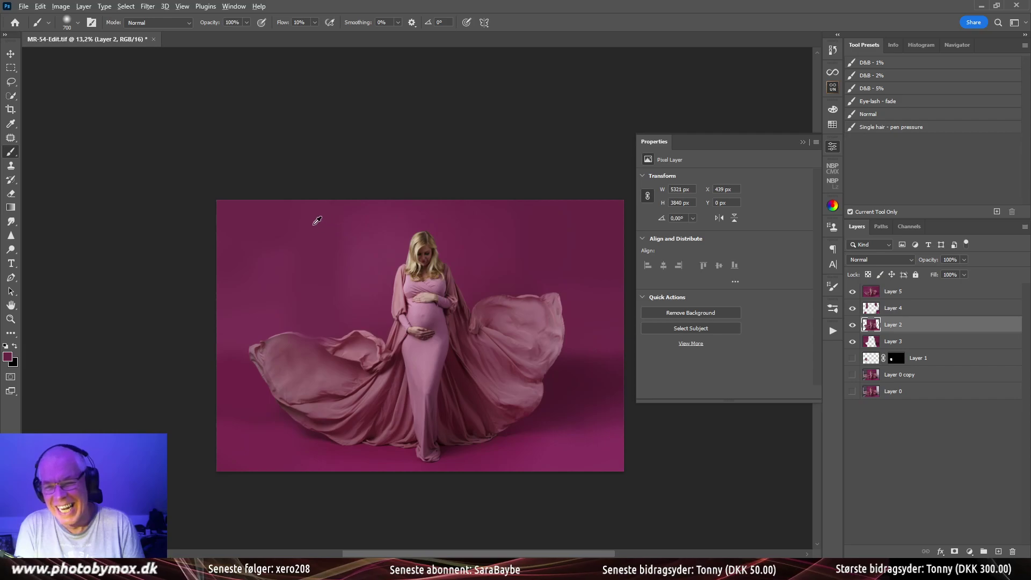
{"action": "left_click", "coordinate": [298, 233], "text": "alt"}
{"action": "left_click_drag", "start_coordinate": [298, 234], "coordinate": [239, 281]}
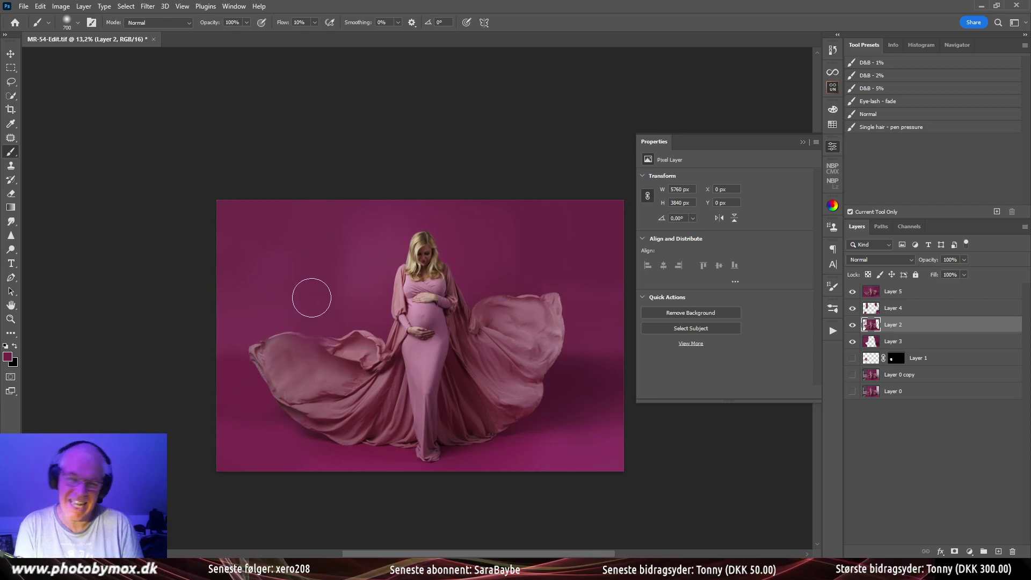
Brush the backdrop edge beside the gown's left flare on Layer 2, enlarging the brush to 1900 px
{"action": "scroll", "coordinate": [376, 322], "scroll_direction": "down", "scroll_amount": 2}
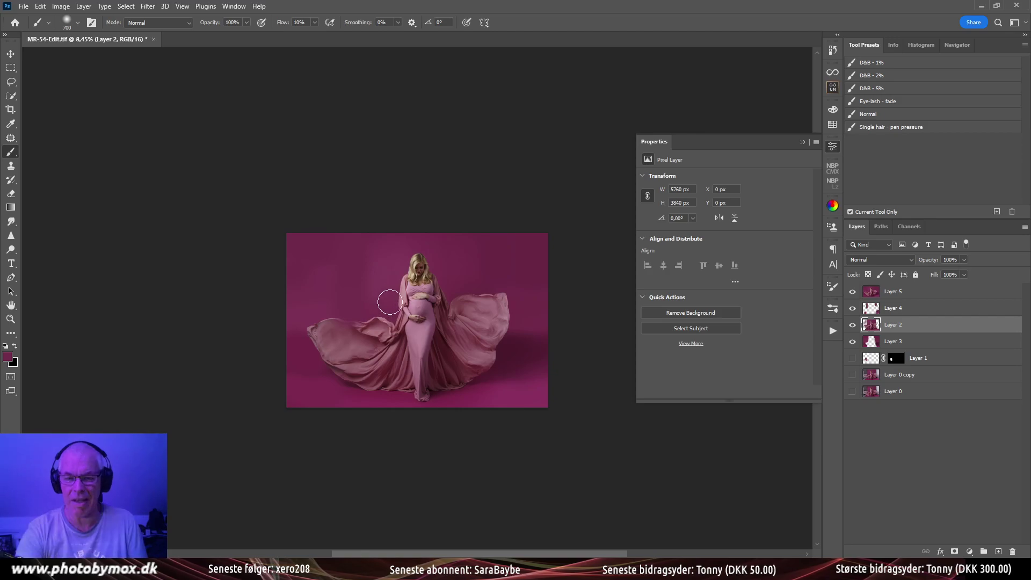
{"action": "left_click", "coordinate": [294, 332], "text": "alt"}
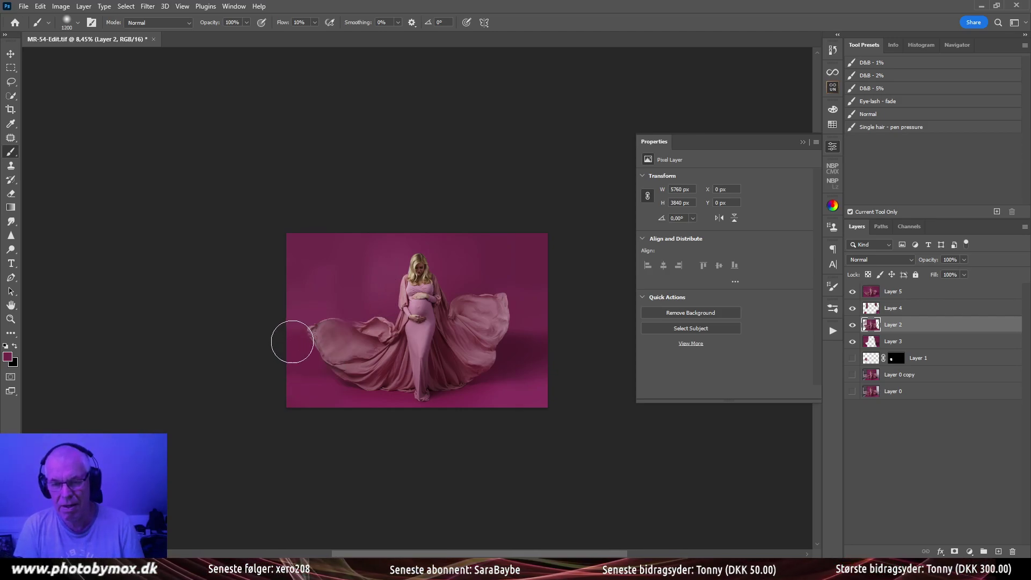
{"action": "key", "text": "bracketright"}
{"action": "key", "text": "bracketright"}
{"action": "key", "text": "bracketright"}
{"action": "key", "text": "bracketright"}
{"action": "key", "text": "bracketright"}
{"action": "key", "text": "bracketright"}
{"action": "key", "text": "bracketright"}
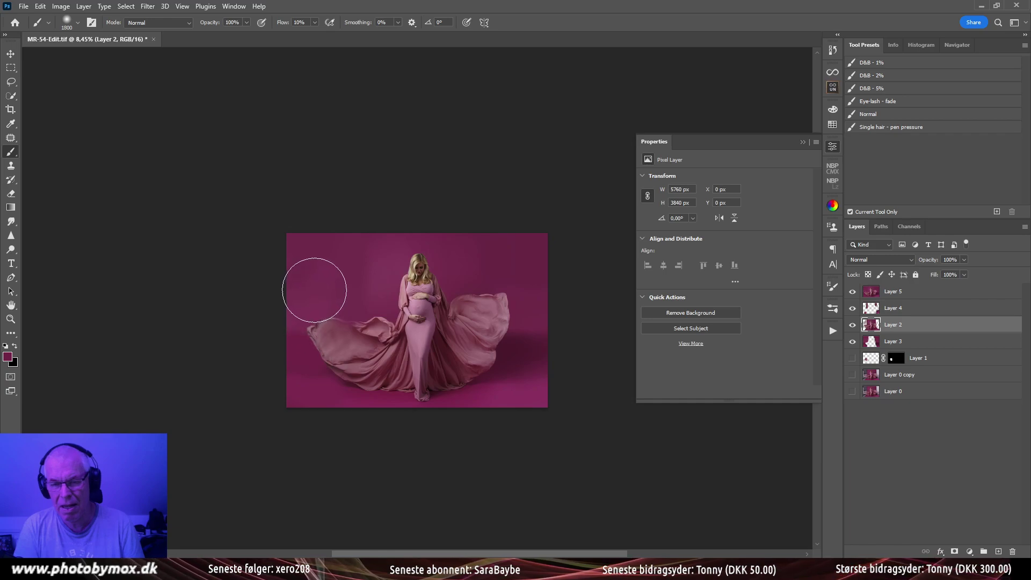
{"action": "key", "text": "bracketright"}
{"action": "key", "text": "bracketright"}
{"action": "key", "text": "bracketright"}
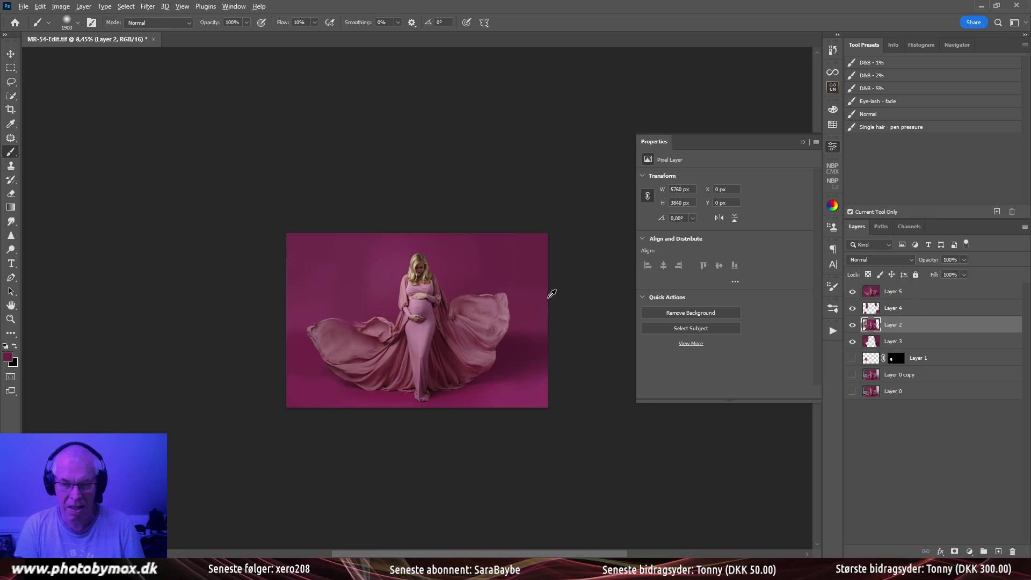
Delete the merged Layer 5 and brush sampled wall magenta down the left side of the backdrop on Layer 4
{"action": "left_click", "coordinate": [893, 292]}
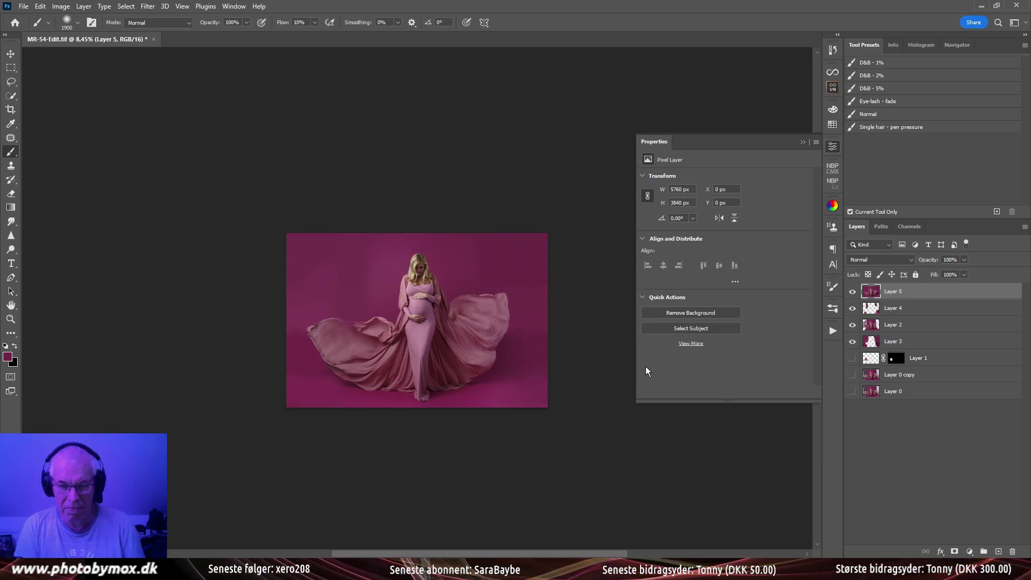
{"action": "left_click", "coordinate": [299, 283], "text": "alt"}
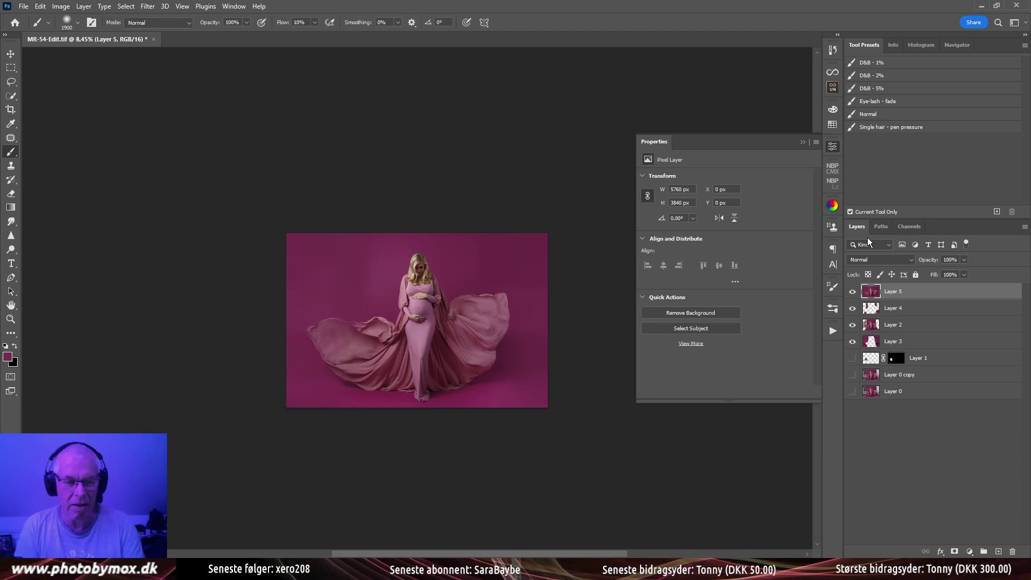
{"action": "key", "text": "Delete"}
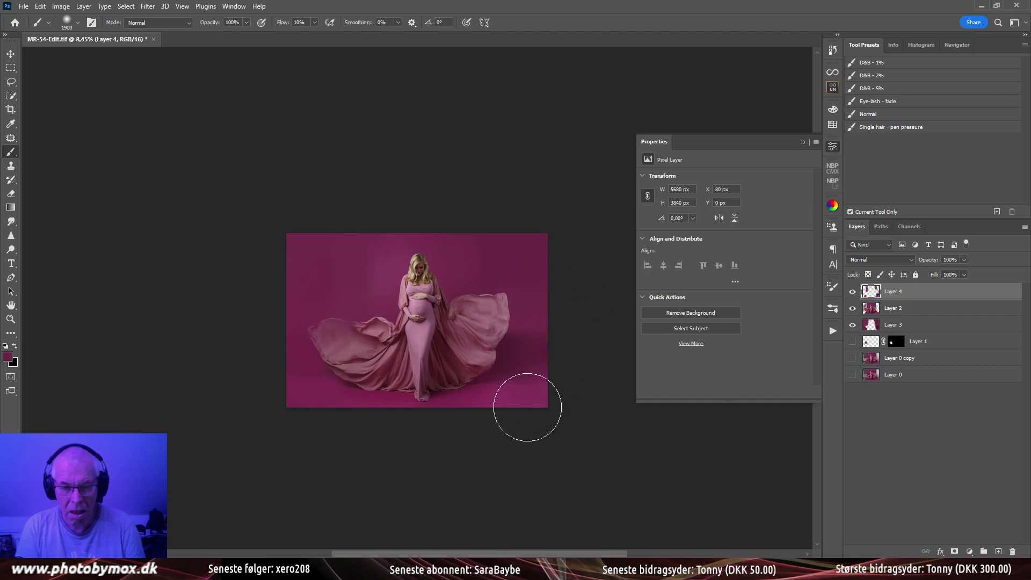
{"action": "left_click", "coordinate": [312, 301], "text": "alt"}
{"action": "left_click_drag", "start_coordinate": [289, 349], "coordinate": [325, 405]}
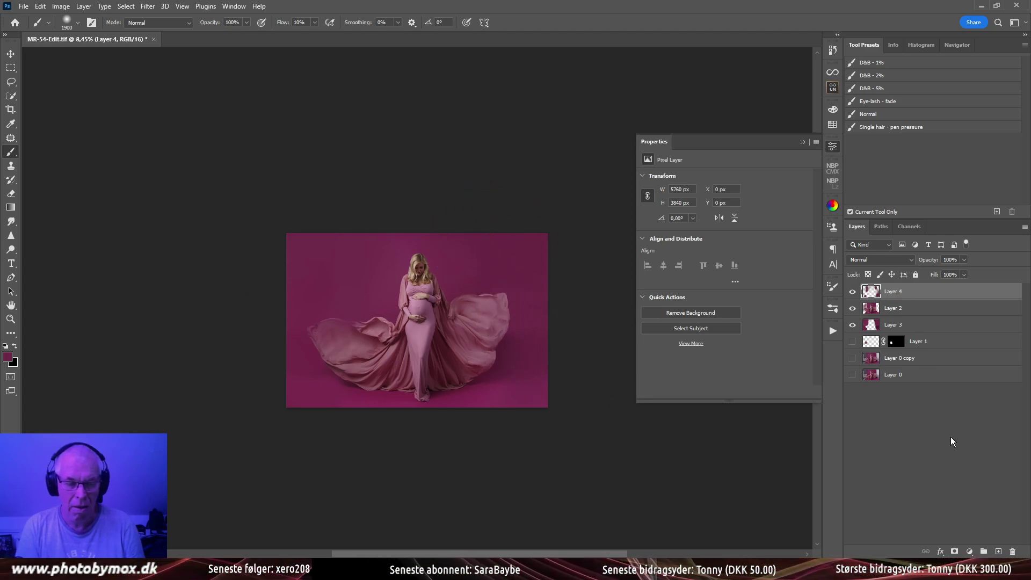
Add a white layer mask to Layer 4 and set the brush to black at 100% flow
{"action": "left_click", "coordinate": [955, 551]}
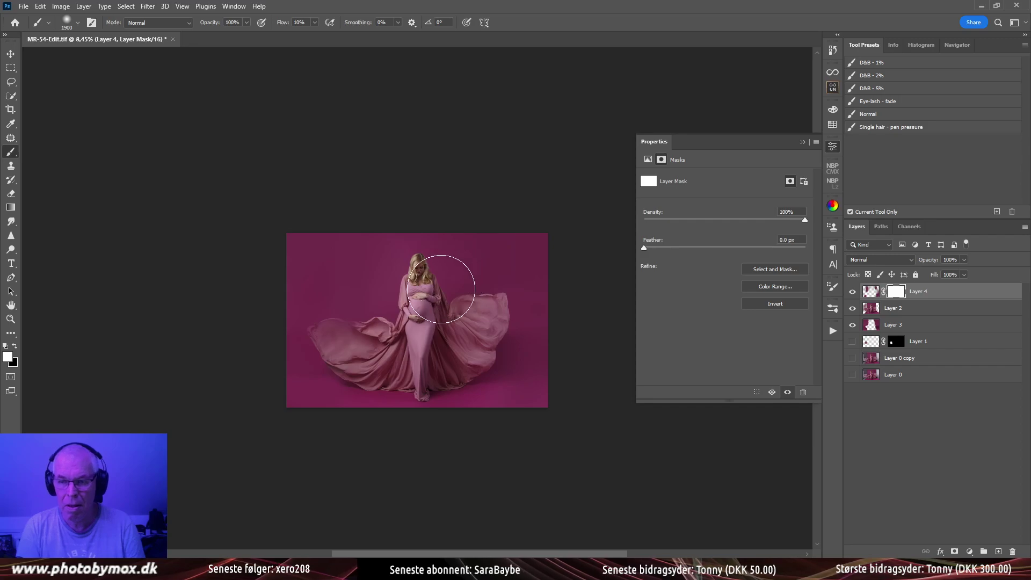
{"action": "key", "text": "x"}
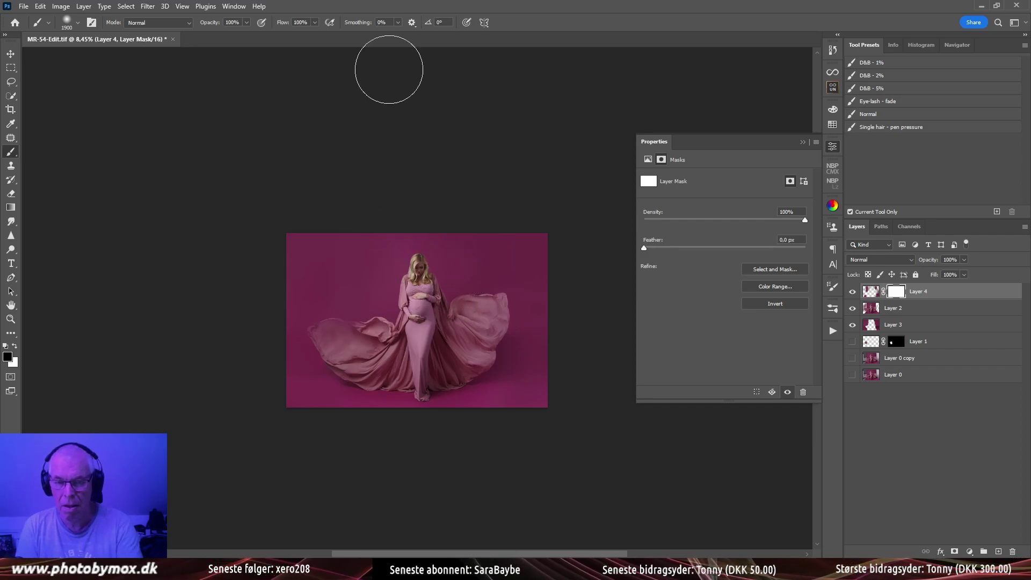
{"action": "left_click_drag", "start_coordinate": [383, 328], "coordinate": [454, 397]}
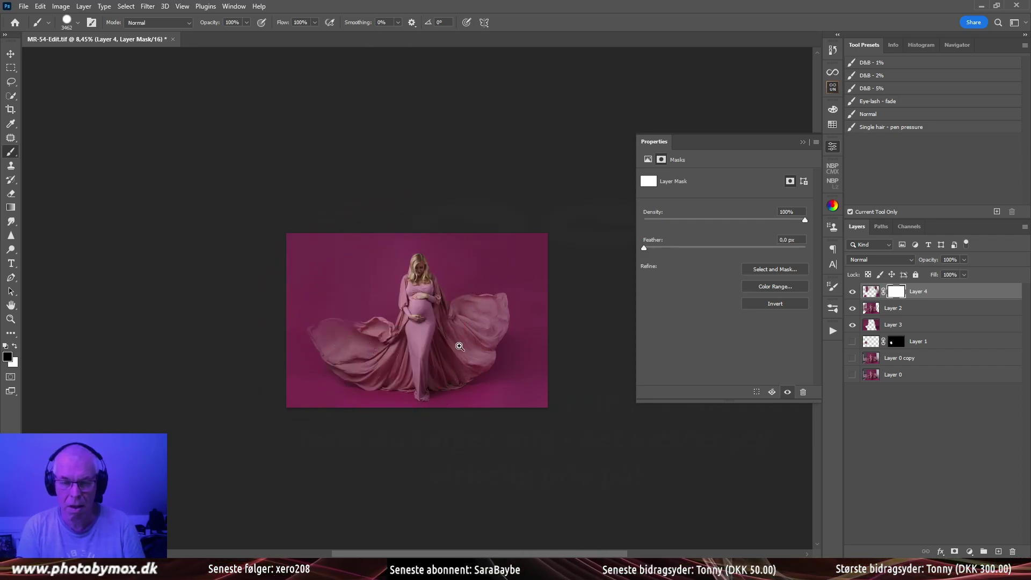
{"action": "left_click_drag", "start_coordinate": [473, 342], "coordinate": [567, 342]}
{"action": "left_click_drag", "start_coordinate": [524, 311], "coordinate": [349, 460]}
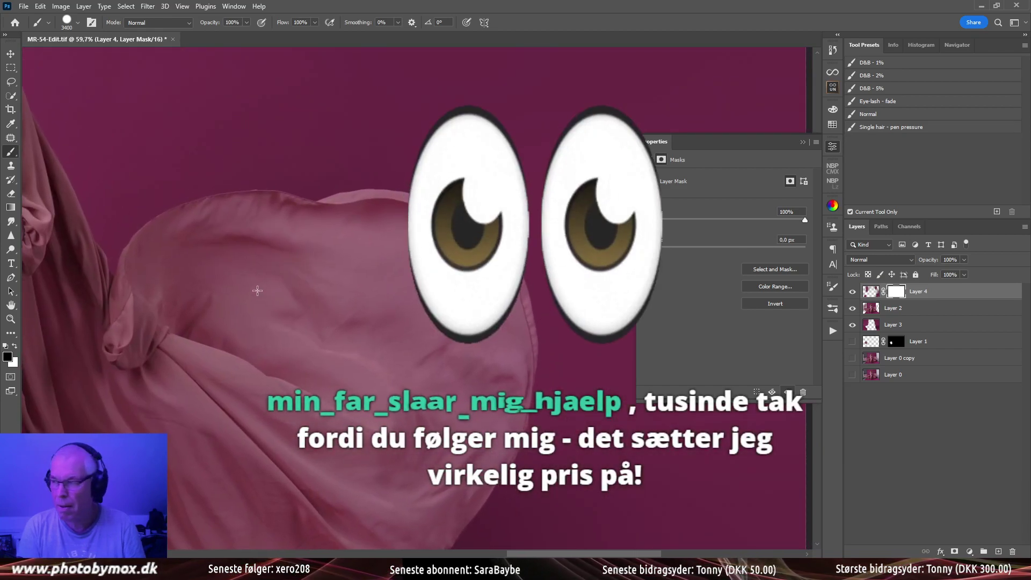
Reduce the brush to 100 px and give it a soft edge for masking the gown's right flare
{"action": "key", "text": "bracketleft"}
{"action": "key", "text": "bracketleft"}
{"action": "key", "text": "bracketleft"}
{"action": "key", "text": "bracketleft"}
{"action": "key", "text": "bracketleft"}
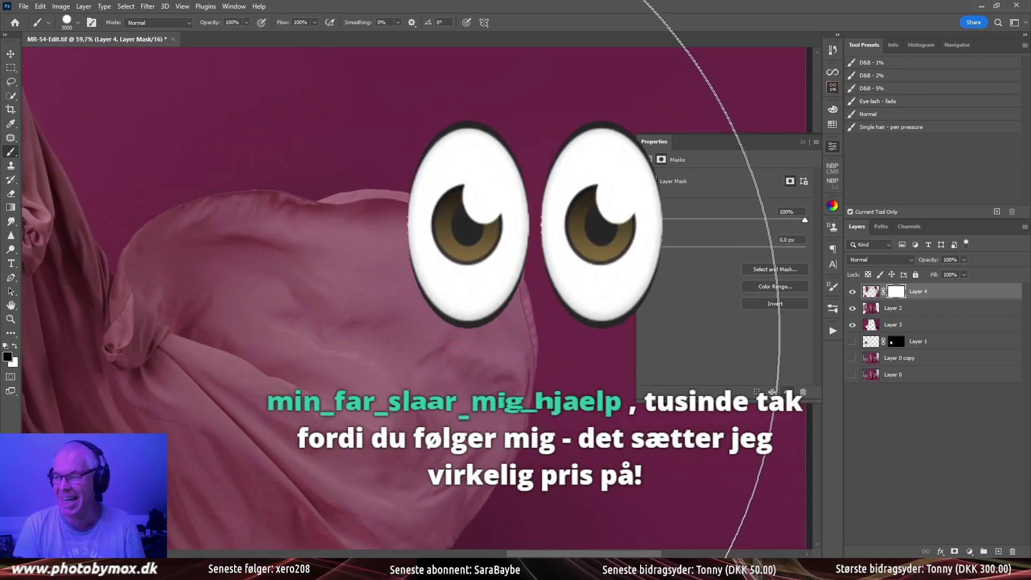
{"action": "key", "text": "bracketleft"}
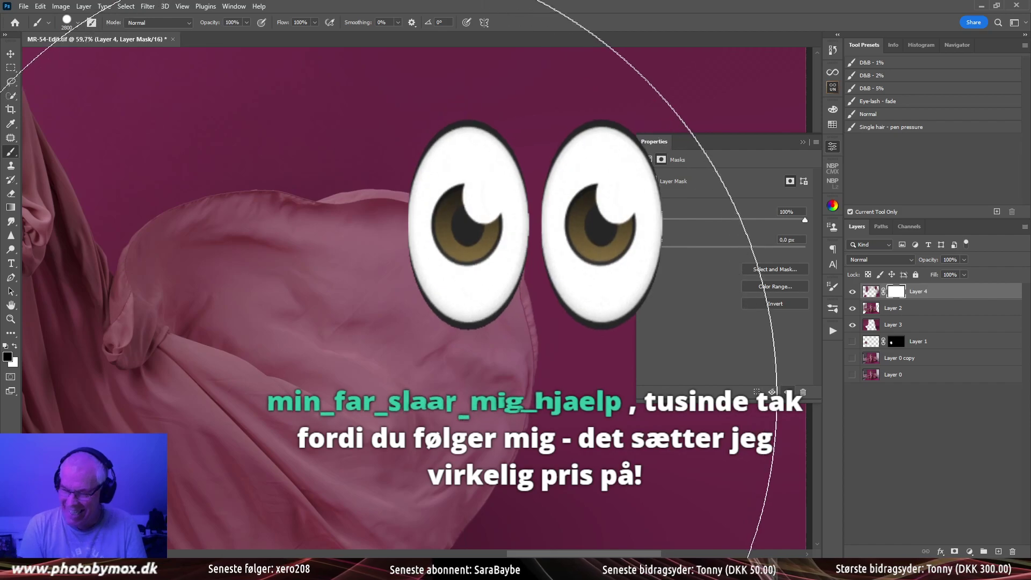
{"action": "key", "text": "bracketleft"}
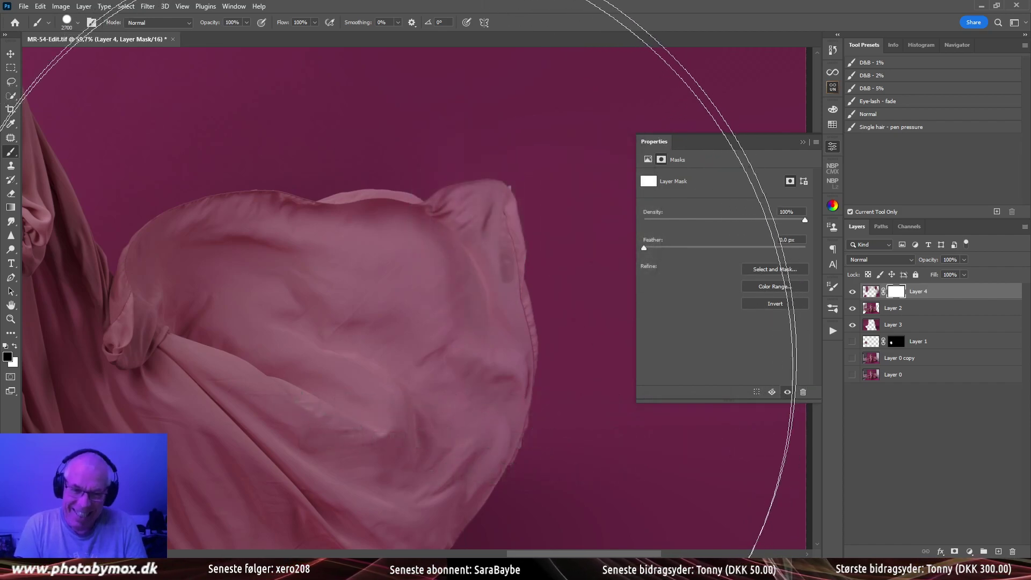
{"action": "mouse_move", "coordinate": [411, 335]}
{"action": "left_mouse_down"}
{"action": "mouse_move", "coordinate": [205, 363]}
{"action": "mouse_move", "coordinate": [343, 319]}
{"action": "mouse_move", "coordinate": [246, 308]}
{"action": "mouse_move", "coordinate": [254, 278]}
{"action": "left_mouse_up"}
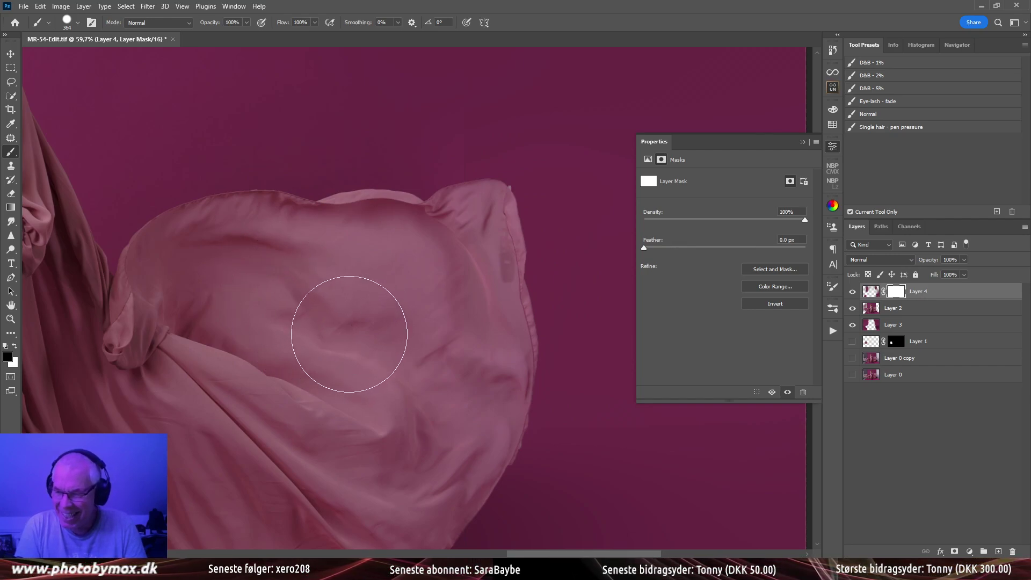
{"action": "right_click", "coordinate": [354, 346], "text": "alt"}
{"action": "mouse_move", "coordinate": [355, 346]}
{"action": "left_mouse_down"}
{"action": "mouse_move", "coordinate": [353, 298]}
{"action": "mouse_move", "coordinate": [362, 304]}
{"action": "left_mouse_up"}
{"action": "left_click_drag", "start_coordinate": [357, 260], "coordinate": [350, 246]}
{"action": "key", "text": "bracketleft"}
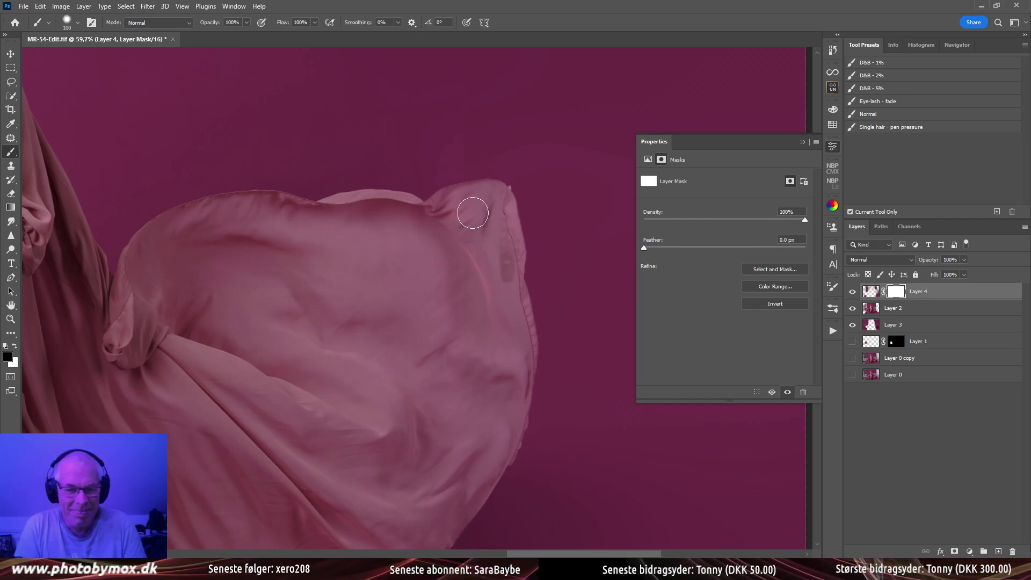
Paint black on Layer 4's mask over the upper and outer folds of the right flare, enlarging the brush to 200 px
{"action": "left_click_drag", "start_coordinate": [477, 213], "coordinate": [474, 248]}
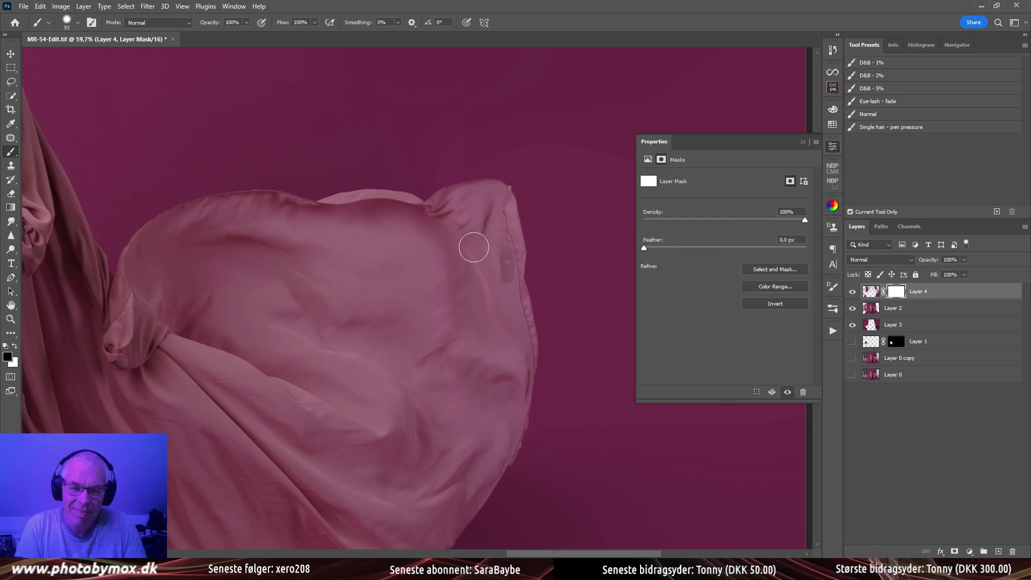
{"action": "mouse_move", "coordinate": [497, 199]}
{"action": "left_mouse_down"}
{"action": "mouse_move", "coordinate": [523, 372]}
{"action": "mouse_move", "coordinate": [467, 504]}
{"action": "mouse_move", "coordinate": [492, 349]}
{"action": "mouse_move", "coordinate": [477, 246]}
{"action": "mouse_move", "coordinate": [490, 198]}
{"action": "mouse_move", "coordinate": [439, 208]}
{"action": "left_mouse_up"}
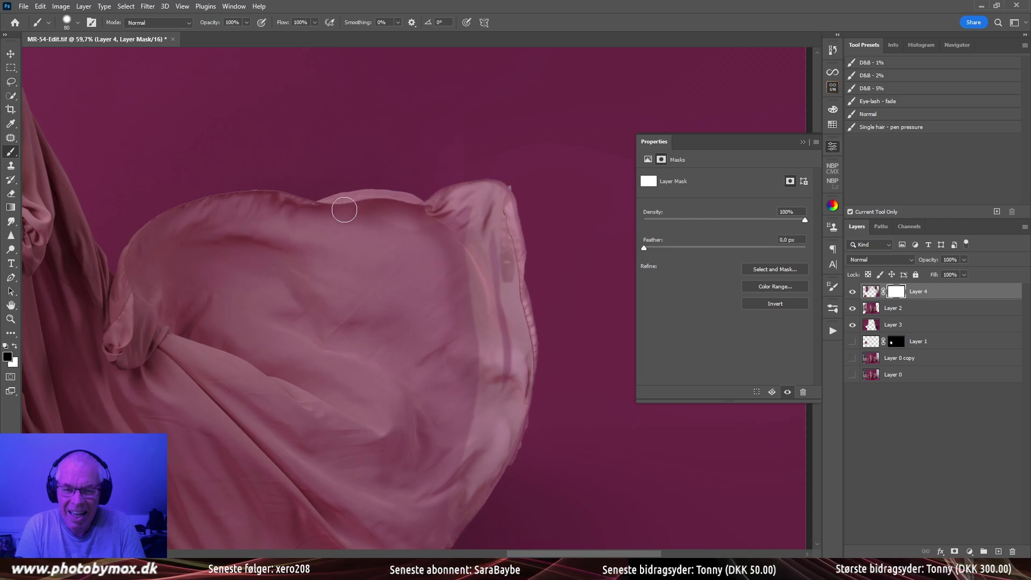
{"action": "key", "text": "bracketright"}
{"action": "key", "text": "bracketright"}
{"action": "key", "text": "bracketright"}
{"action": "key", "text": "bracketright"}
{"action": "mouse_move", "coordinate": [462, 242]}
{"action": "left_mouse_down"}
{"action": "mouse_move", "coordinate": [441, 452]}
{"action": "mouse_move", "coordinate": [412, 270]}
{"action": "mouse_move", "coordinate": [396, 295]}
{"action": "mouse_move", "coordinate": [446, 426]}
{"action": "mouse_move", "coordinate": [489, 363]}
{"action": "mouse_move", "coordinate": [477, 259]}
{"action": "mouse_move", "coordinate": [503, 378]}
{"action": "mouse_move", "coordinate": [482, 311]}
{"action": "mouse_move", "coordinate": [512, 230]}
{"action": "left_mouse_up"}
{"action": "key", "text": "bracketright"}
{"action": "key", "text": "bracketright"}
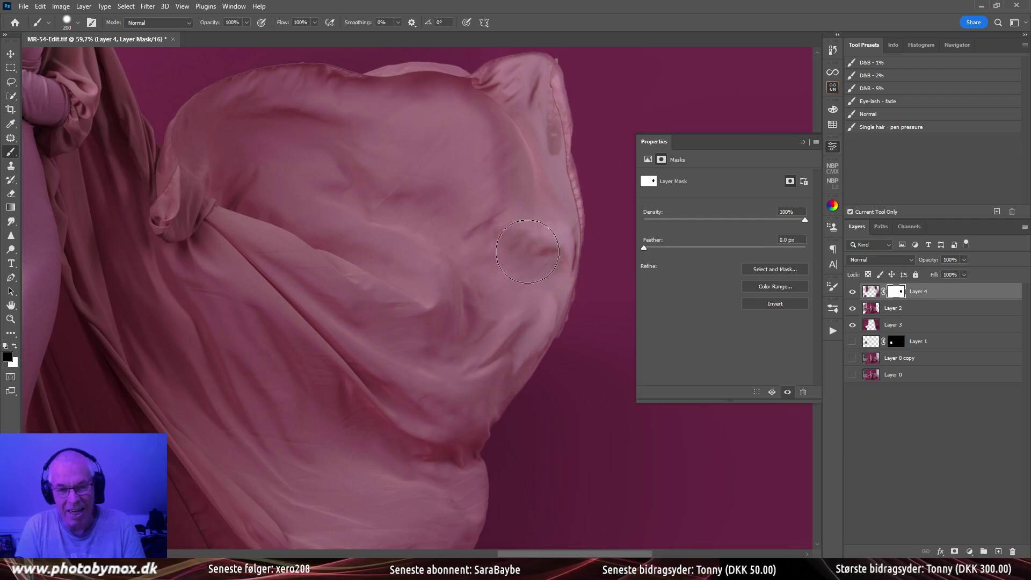
Mask Layer 4 over the lower folds of the right flare with a larger brush to restore the fabric
{"action": "left_click_drag", "start_coordinate": [479, 364], "coordinate": [484, 225]}
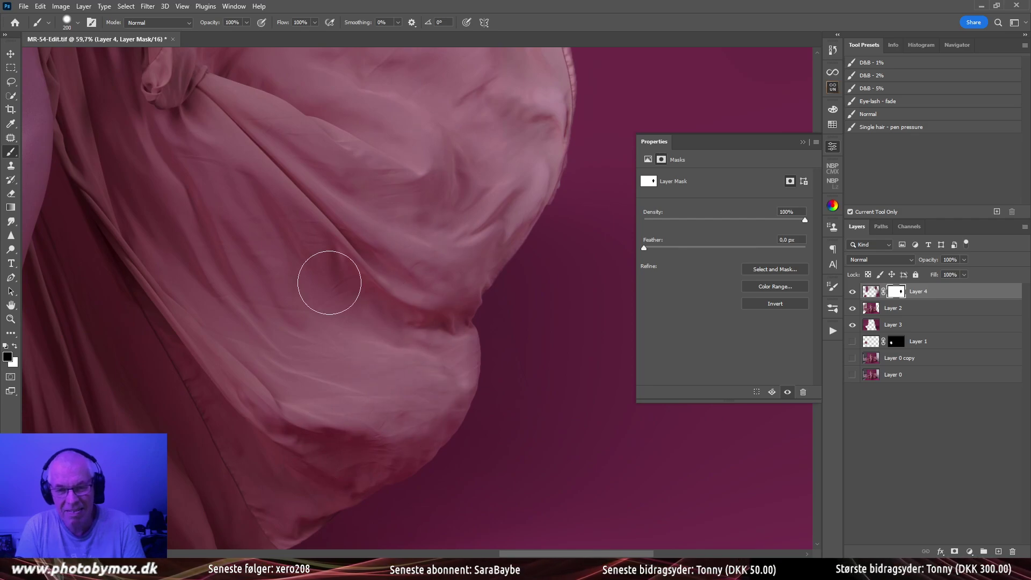
{"action": "left_click_drag", "start_coordinate": [341, 249], "coordinate": [341, 345]}
{"action": "key", "text": "bracketright"}
{"action": "key", "text": "bracketright"}
{"action": "mouse_move", "coordinate": [443, 238]}
{"action": "left_mouse_down"}
{"action": "mouse_move", "coordinate": [392, 203]}
{"action": "mouse_move", "coordinate": [272, 189]}
{"action": "mouse_move", "coordinate": [161, 265]}
{"action": "mouse_move", "coordinate": [154, 336]}
{"action": "mouse_move", "coordinate": [281, 373]}
{"action": "mouse_move", "coordinate": [444, 301]}
{"action": "mouse_move", "coordinate": [426, 219]}
{"action": "left_mouse_up"}
Reduce the brush to 125 px and mask Layer 4 along the upper edge of the gown's left flare
{"action": "key", "text": "bracketleft"}
{"action": "key", "text": "bracketleft"}
{"action": "key", "text": "bracketleft"}
{"action": "key", "text": "bracketleft"}
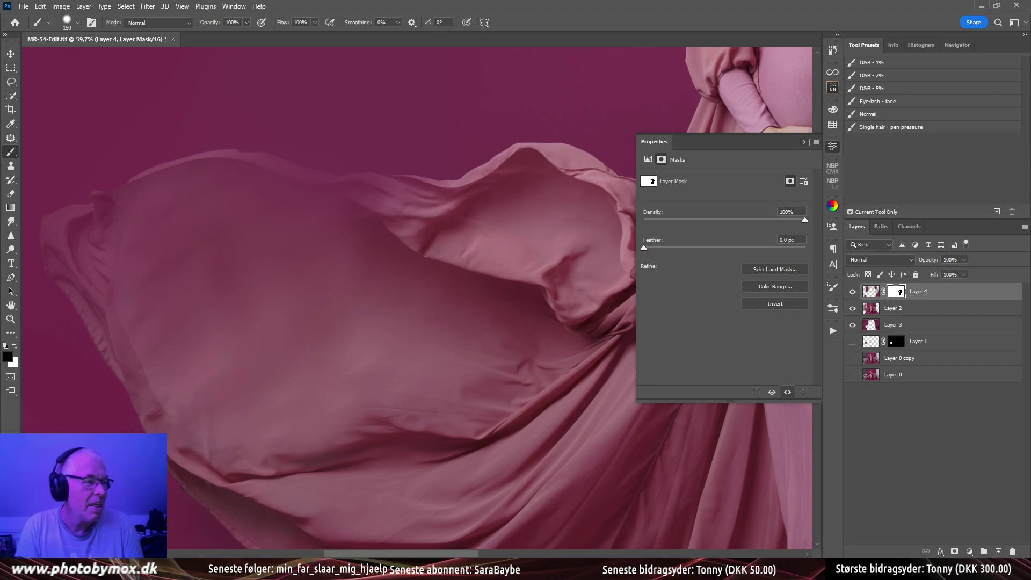
{"action": "key", "text": "bracketleft"}
{"action": "right_click", "coordinate": [510, 189], "text": "alt"}
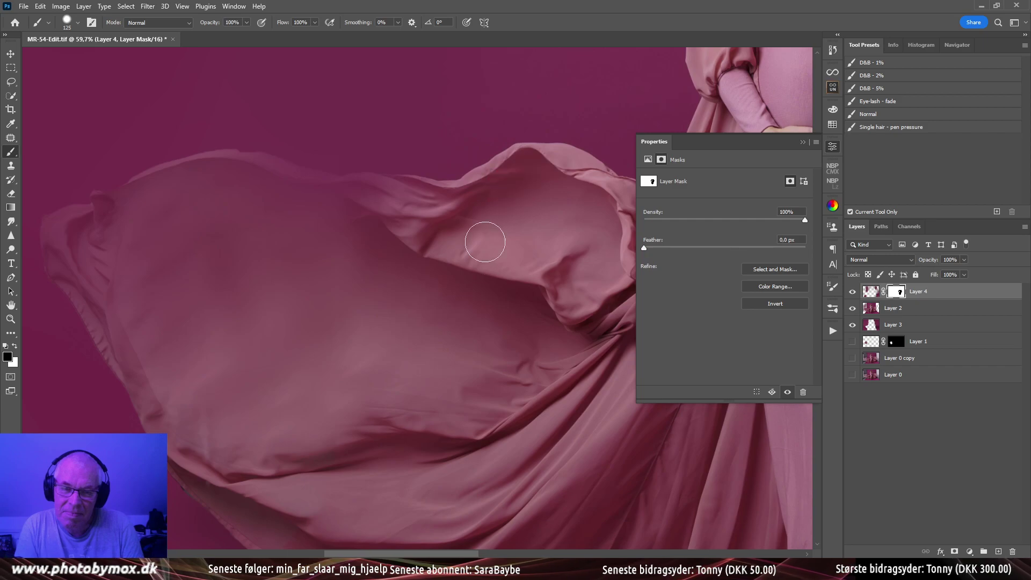
{"action": "mouse_move", "coordinate": [507, 176]}
{"action": "left_mouse_down"}
{"action": "mouse_move", "coordinate": [472, 197]}
{"action": "mouse_move", "coordinate": [430, 201]}
{"action": "mouse_move", "coordinate": [339, 196]}
{"action": "mouse_move", "coordinate": [242, 168]}
{"action": "mouse_move", "coordinate": [184, 177]}
{"action": "mouse_move", "coordinate": [141, 207]}
{"action": "left_mouse_up"}
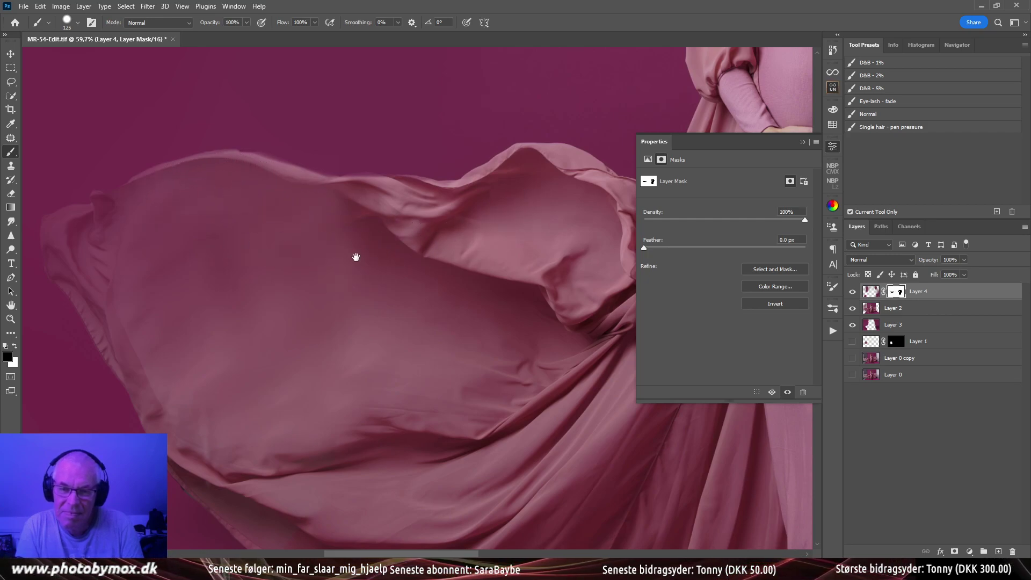
Refine Layer 4's mask where the left flare meets the inner fold with a 70 px brush, and return the brush to 125 px
{"action": "mouse_move", "coordinate": [398, 222]}
{"action": "left_mouse_down"}
{"action": "mouse_move", "coordinate": [514, 215]}
{"action": "mouse_move", "coordinate": [502, 223]}
{"action": "left_mouse_up"}
{"action": "key", "text": "bracketleft"}
{"action": "key", "text": "bracketleft"}
{"action": "key", "text": "bracketleft"}
{"action": "key", "text": "bracketleft"}
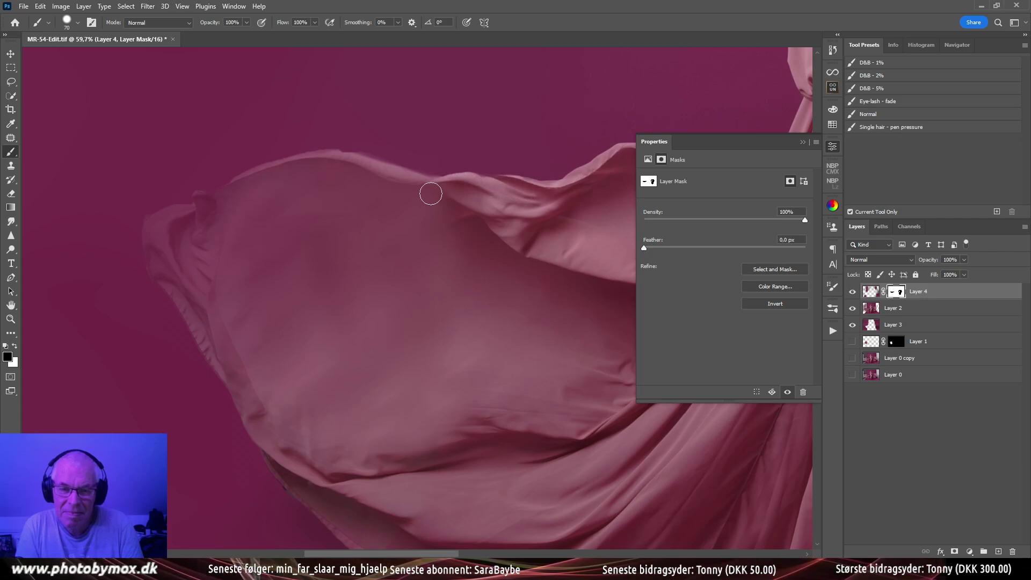
{"action": "left_click_drag", "start_coordinate": [443, 211], "coordinate": [470, 190]}
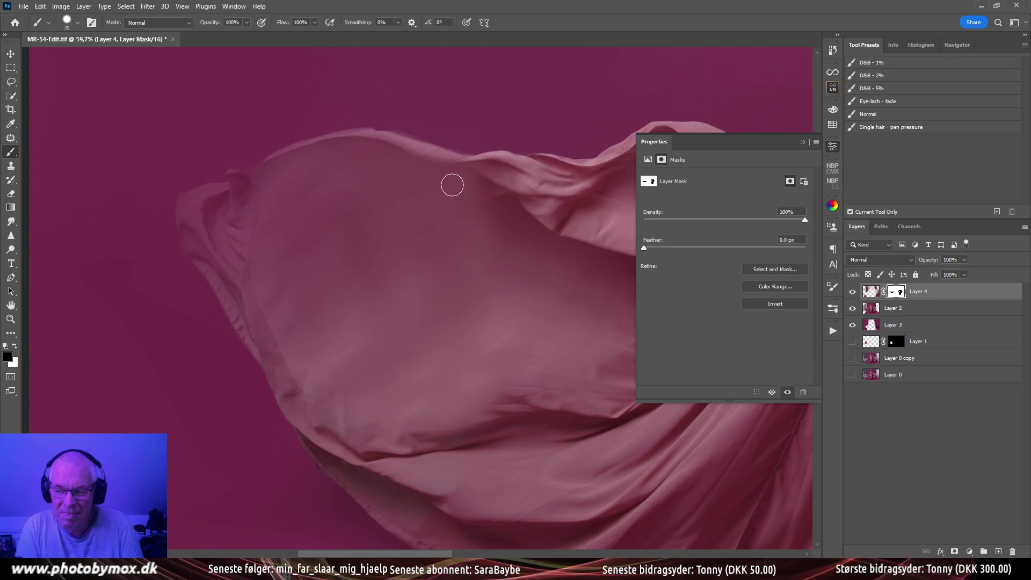
{"action": "key", "text": "bracketright"}
{"action": "key", "text": "bracketright"}
{"action": "key", "text": "bracketright"}
{"action": "key", "text": "bracketright"}
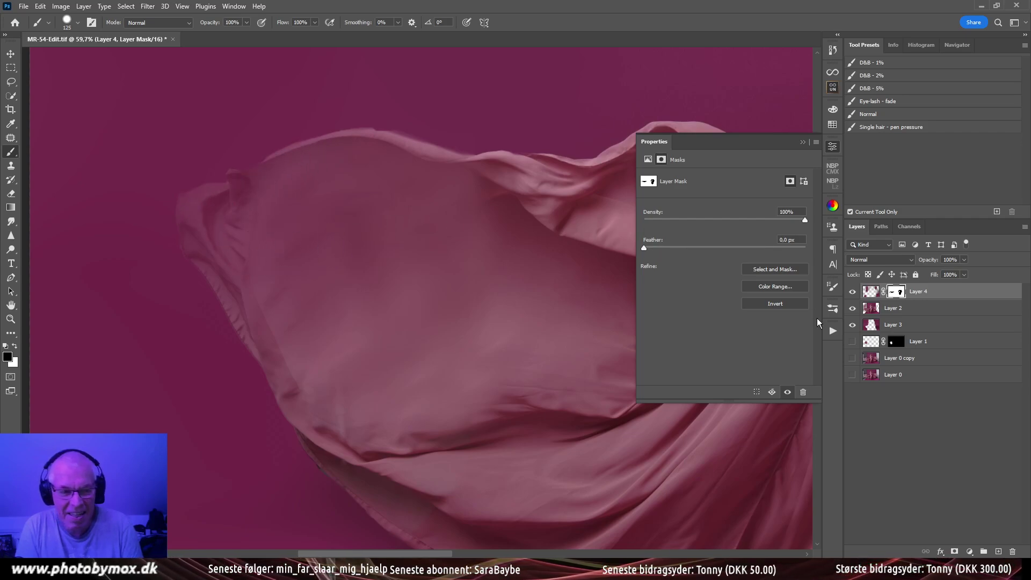
Add a white layer mask to Layer 3, and select Layer 2
{"action": "left_click", "coordinate": [902, 325]}
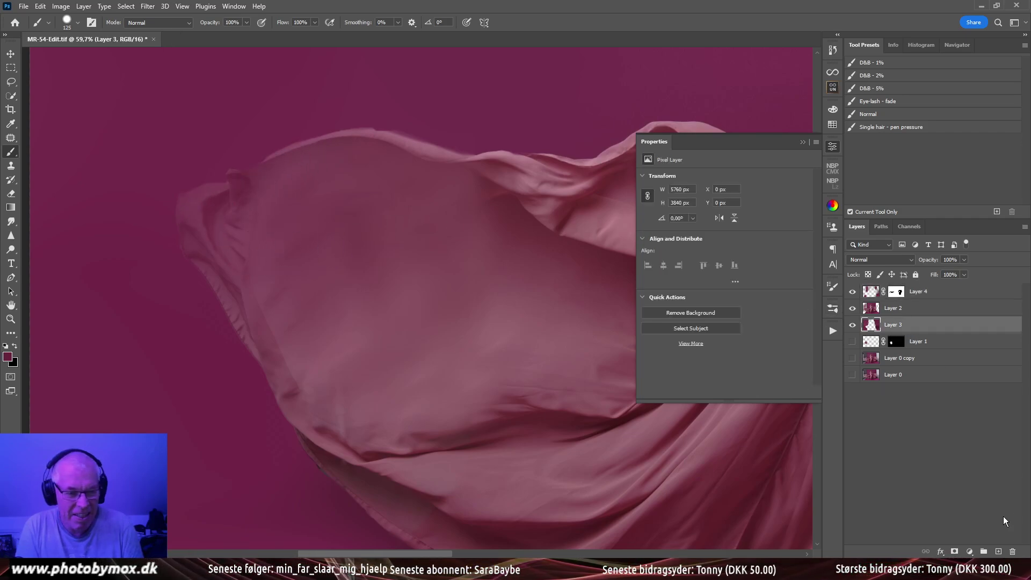
{"action": "left_click", "coordinate": [954, 551]}
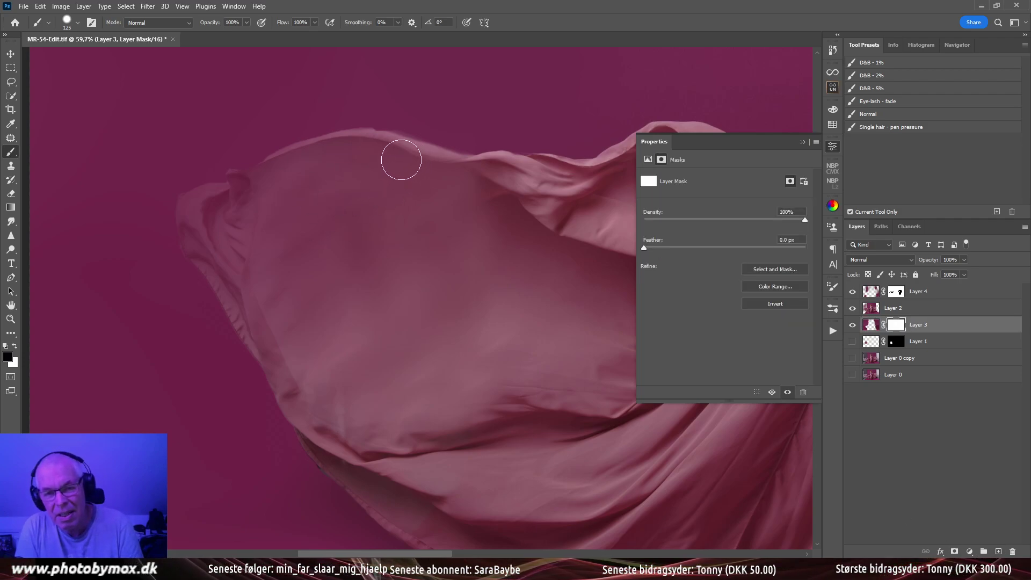
{"action": "left_click", "coordinate": [875, 309]}
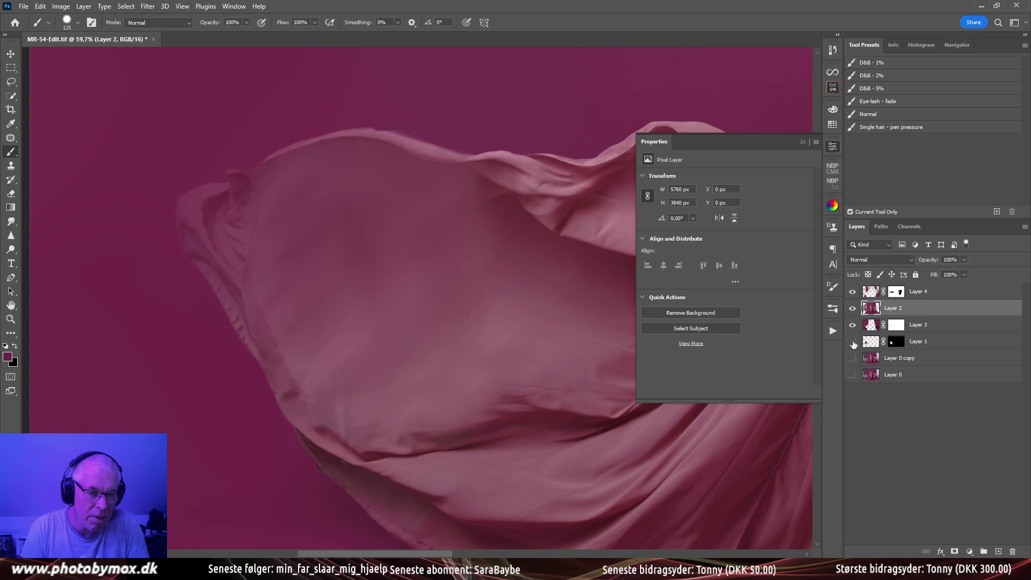
Toggle the visibility of Layer 2 and Layer 4 to compare what each contributes around the left flare
{"action": "left_click", "coordinate": [853, 309]}
{"action": "left_click", "coordinate": [852, 309]}
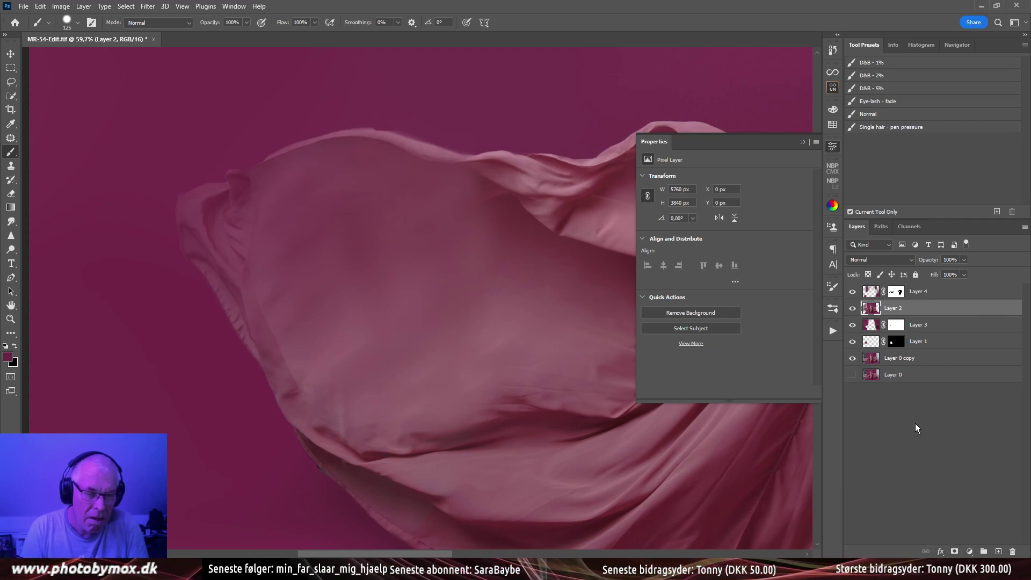
{"action": "left_click", "coordinate": [852, 292]}
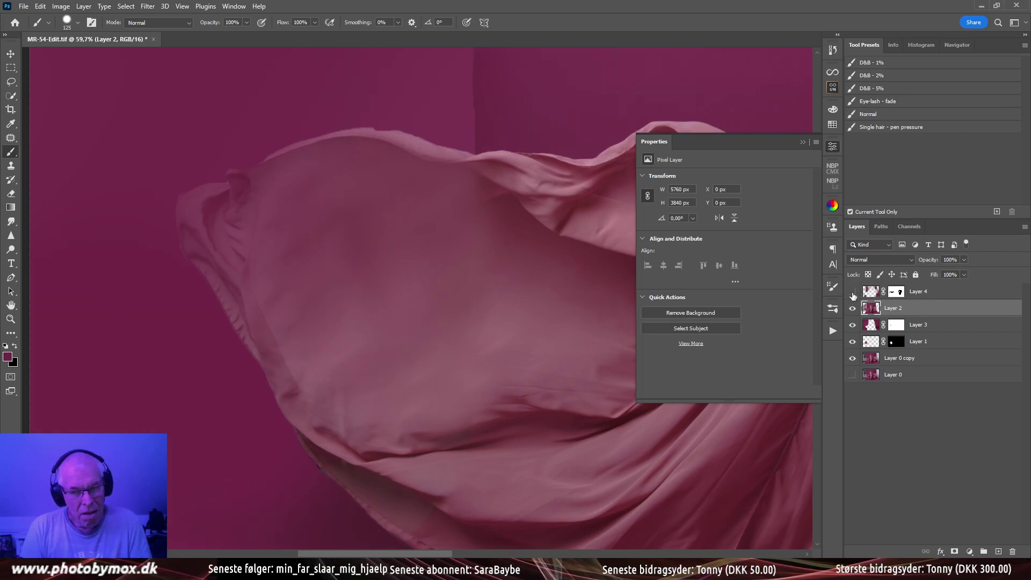
{"action": "left_click", "coordinate": [853, 292]}
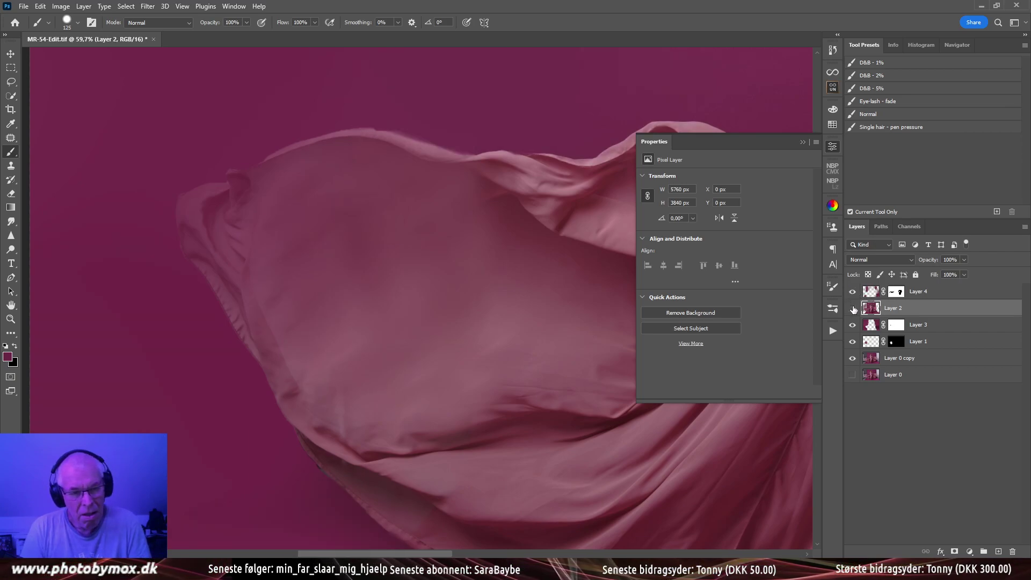
{"action": "left_click", "coordinate": [852, 309]}
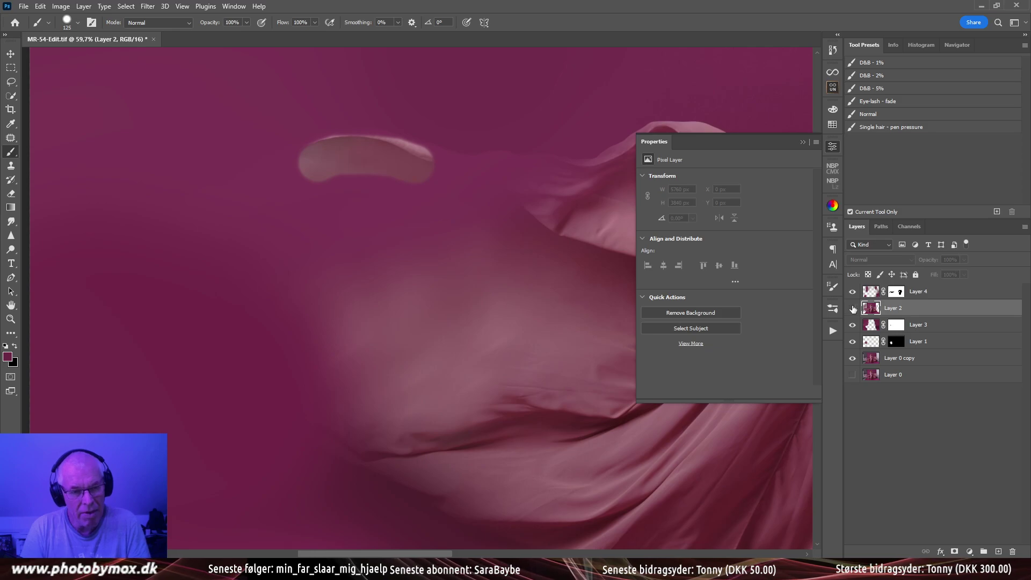
{"action": "left_click", "coordinate": [852, 309]}
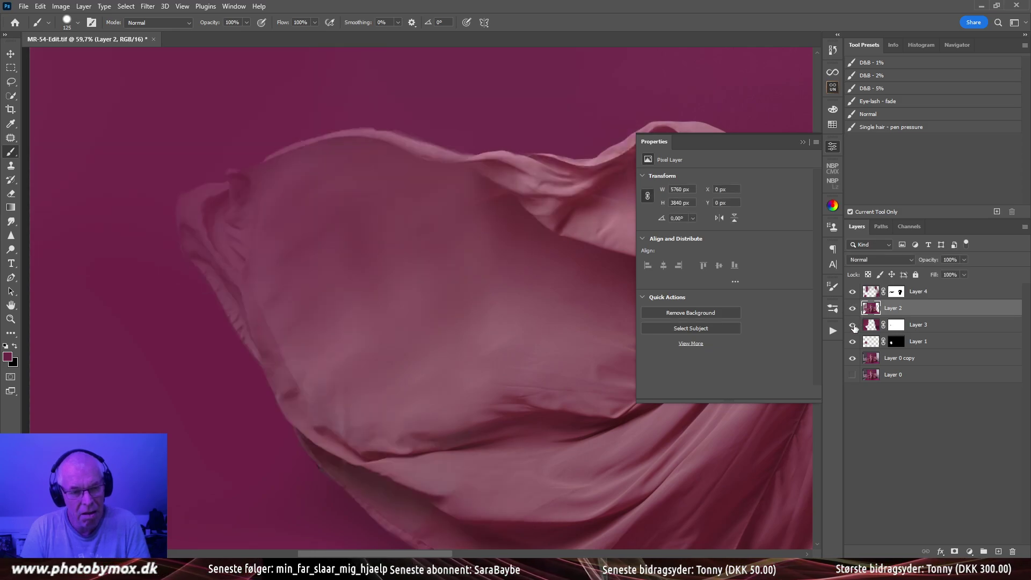
Toggle the visibility of Layer 3 and Layer 2 to compare their paint around the left flare
{"action": "left_click", "coordinate": [853, 326]}
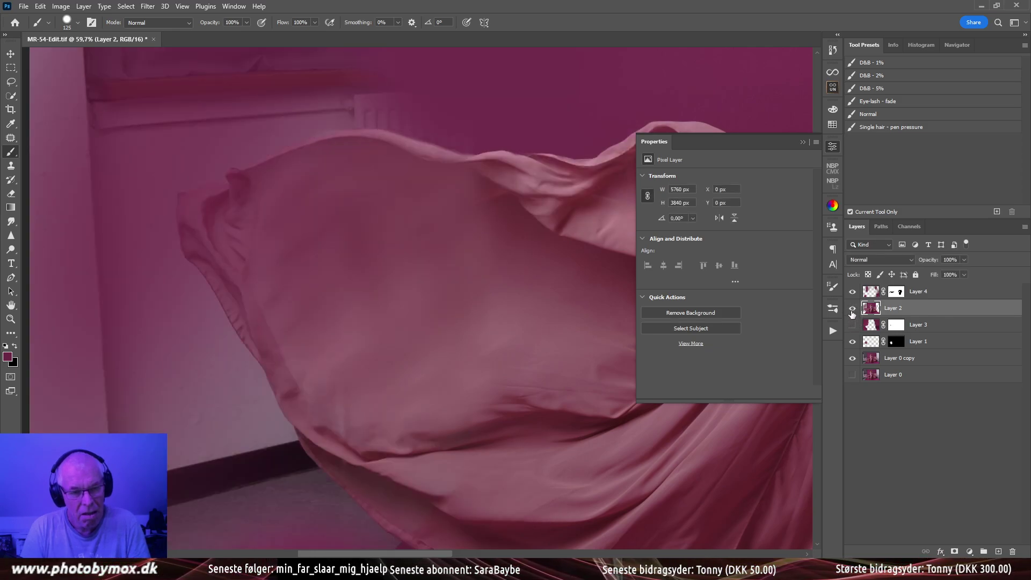
{"action": "left_click", "coordinate": [852, 311]}
{"action": "left_click", "coordinate": [852, 310]}
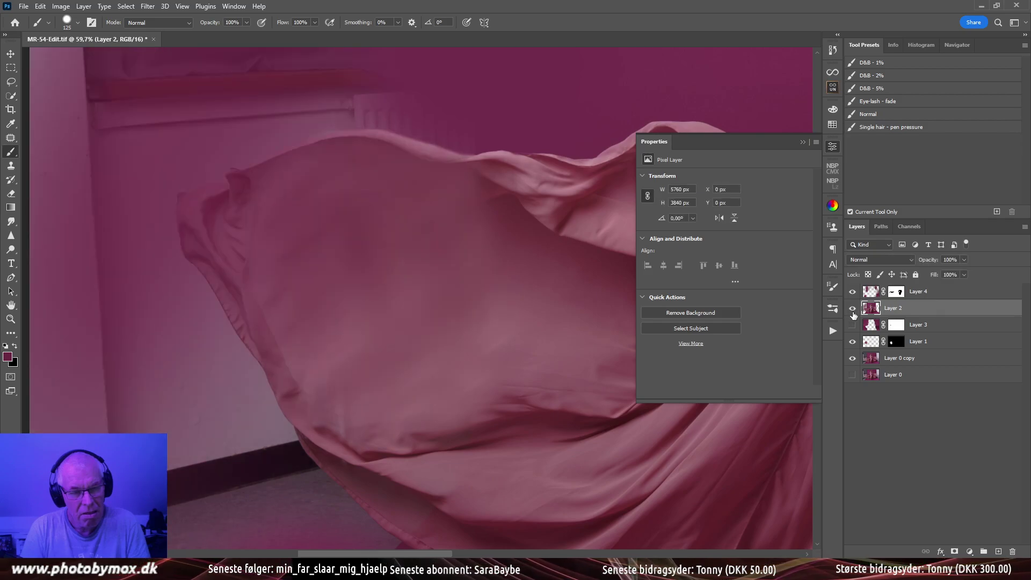
{"action": "left_click", "coordinate": [854, 325]}
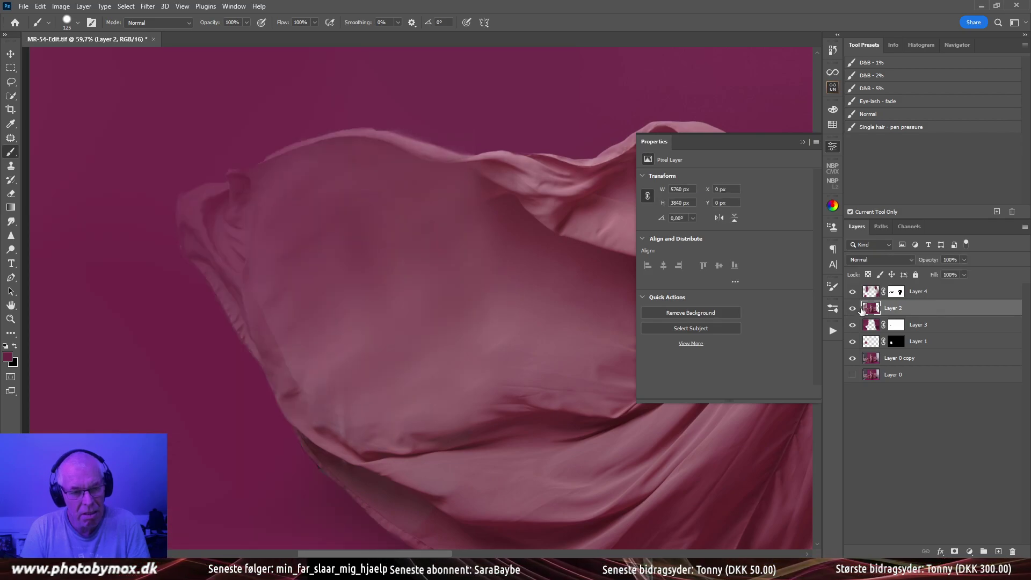
Hide Layers 4, 2, 3 and 1 one after another and show them again to compare each layer's contribution
{"action": "left_click", "coordinate": [852, 291]}
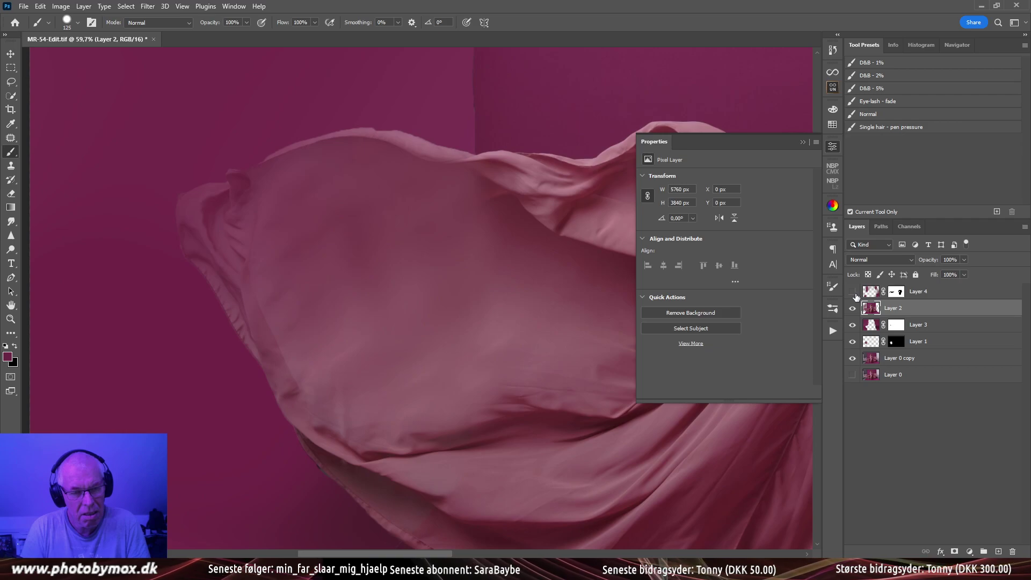
{"action": "left_click", "coordinate": [854, 309]}
{"action": "left_click", "coordinate": [853, 310]}
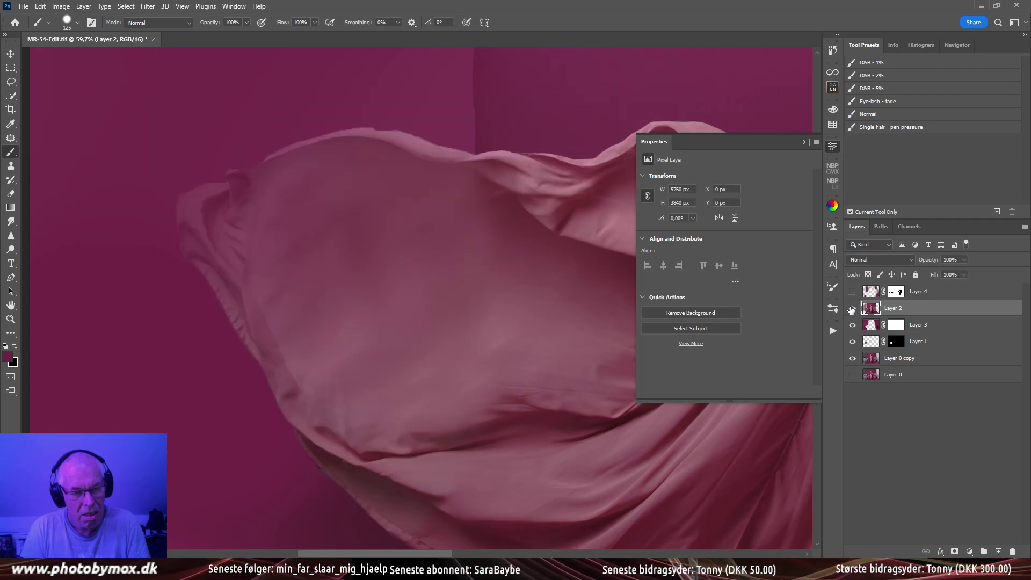
{"action": "left_click", "coordinate": [852, 309]}
{"action": "left_click", "coordinate": [853, 325]}
{"action": "left_click", "coordinate": [853, 341]}
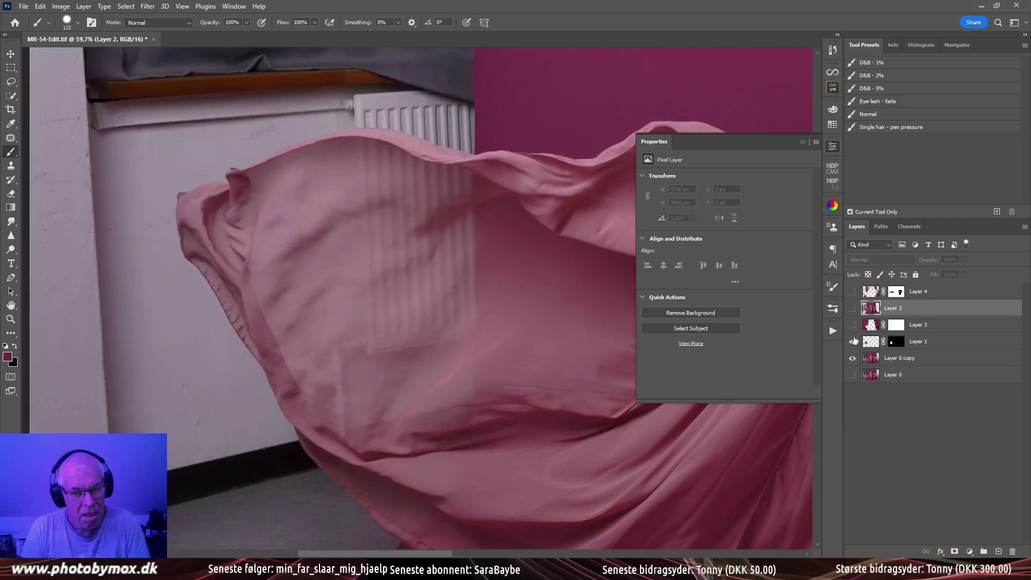
{"action": "left_click", "coordinate": [853, 341]}
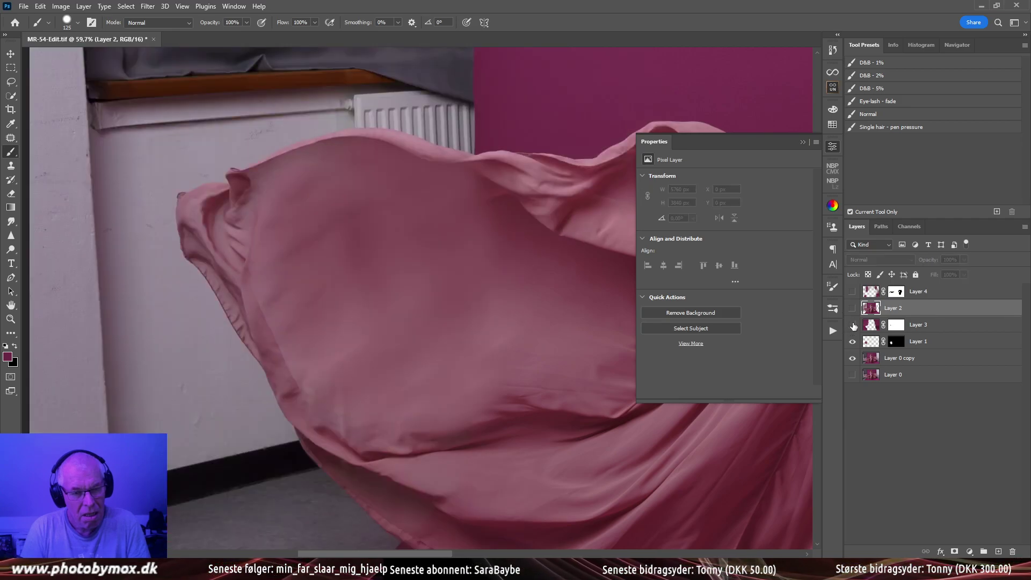
{"action": "left_click", "coordinate": [853, 325]}
{"action": "left_click", "coordinate": [852, 308]}
{"action": "left_click", "coordinate": [852, 293]}
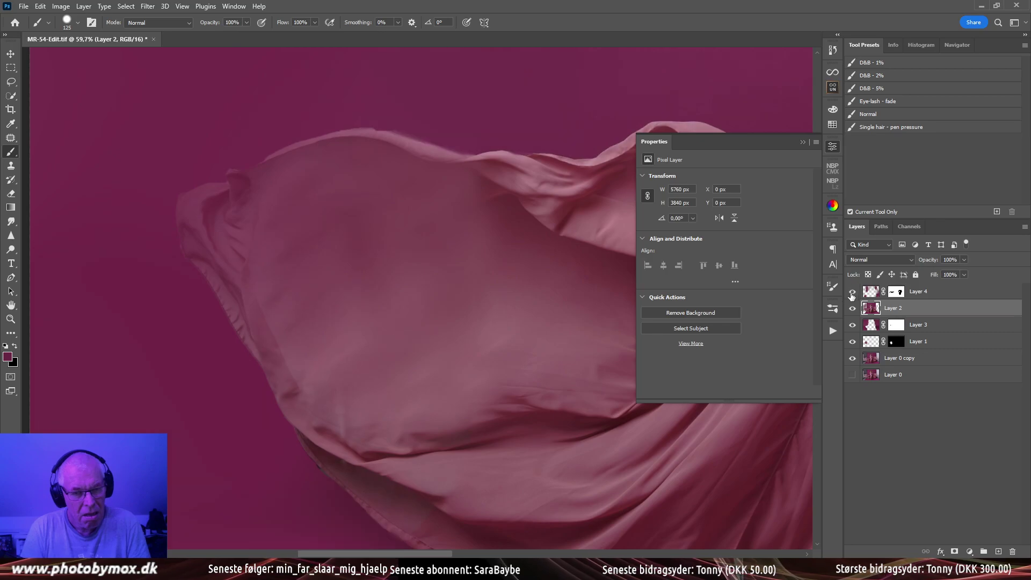
Try to erase Layer 2's paint just inside the left flare's upper edge with a 175 px eraser, and undo the stroke
{"action": "left_click_drag", "start_coordinate": [689, 426], "coordinate": [435, 349]}
{"action": "left_click_drag", "start_coordinate": [375, 268], "coordinate": [472, 290]}
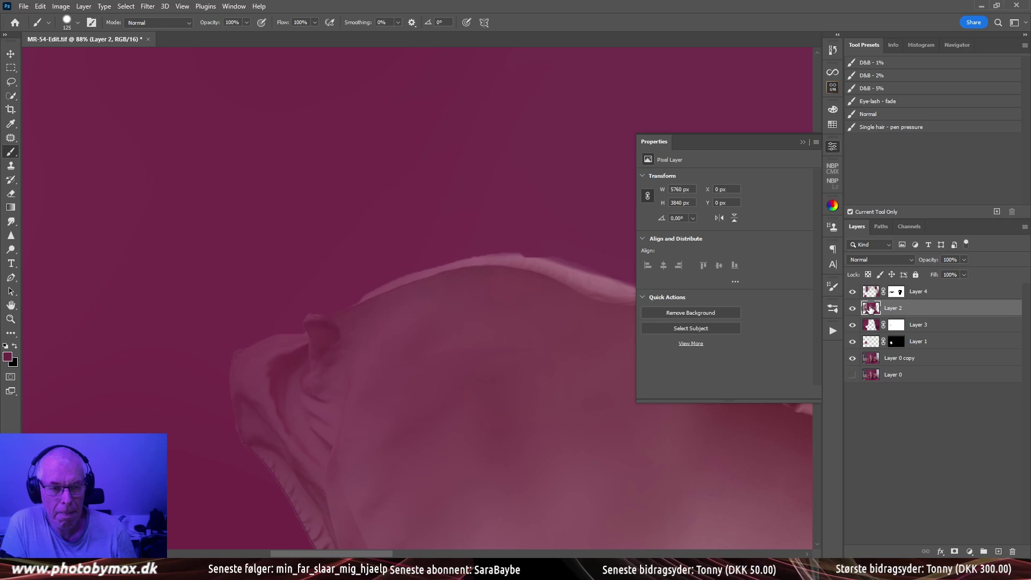
{"action": "key", "text": "e"}
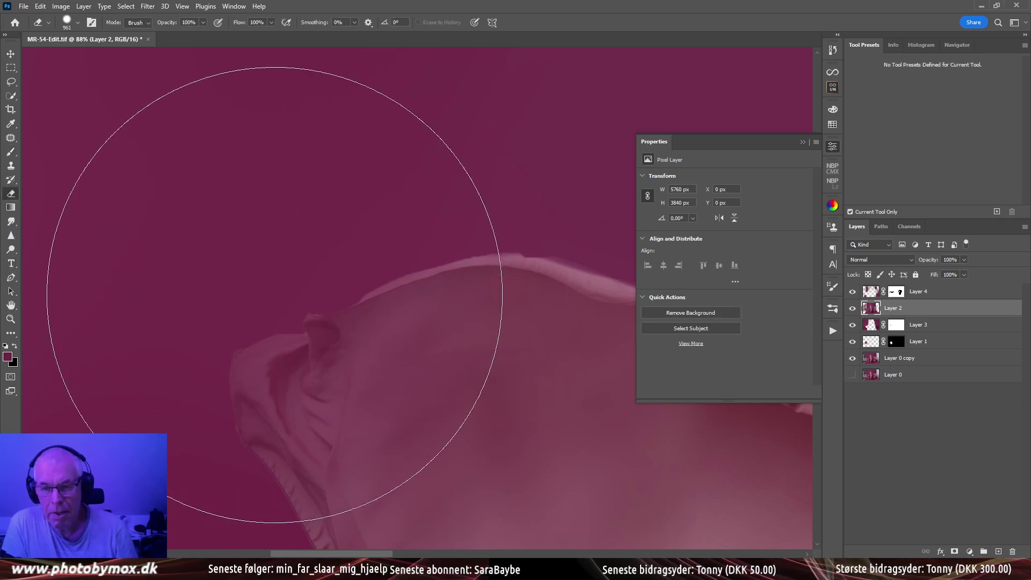
{"action": "key", "text": "bracketleft"}
{"action": "key", "text": "bracketleft"}
{"action": "key", "text": "bracketleft"}
{"action": "key", "text": "bracketleft"}
{"action": "key", "text": "bracketleft"}
{"action": "key", "text": "bracketleft"}
{"action": "key", "text": "bracketleft"}
{"action": "key", "text": "bracketleft"}
{"action": "key", "text": "bracketleft"}
{"action": "left_click_drag", "start_coordinate": [445, 293], "coordinate": [366, 330]}
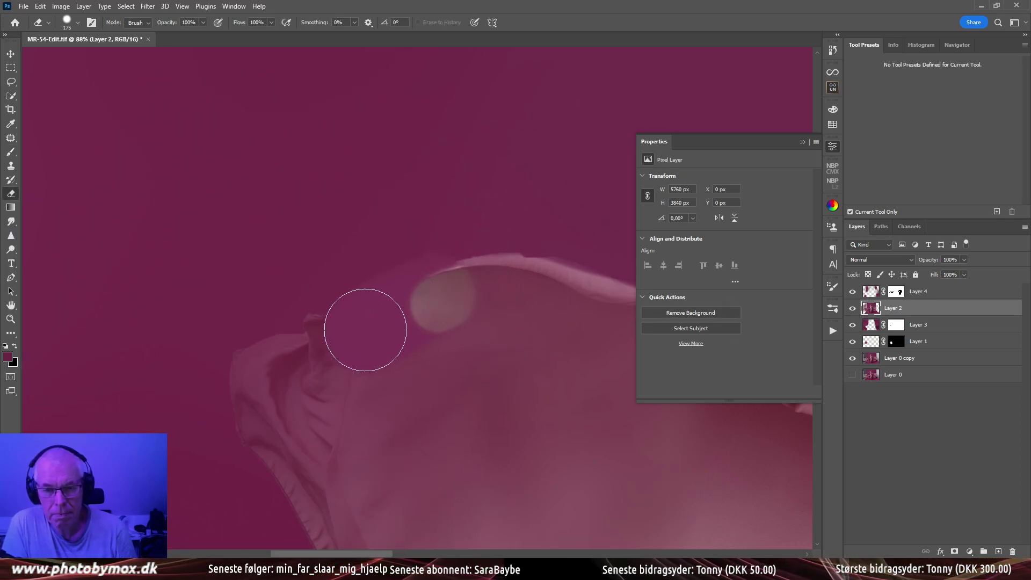
{"action": "key", "text": "ctrl+z"}
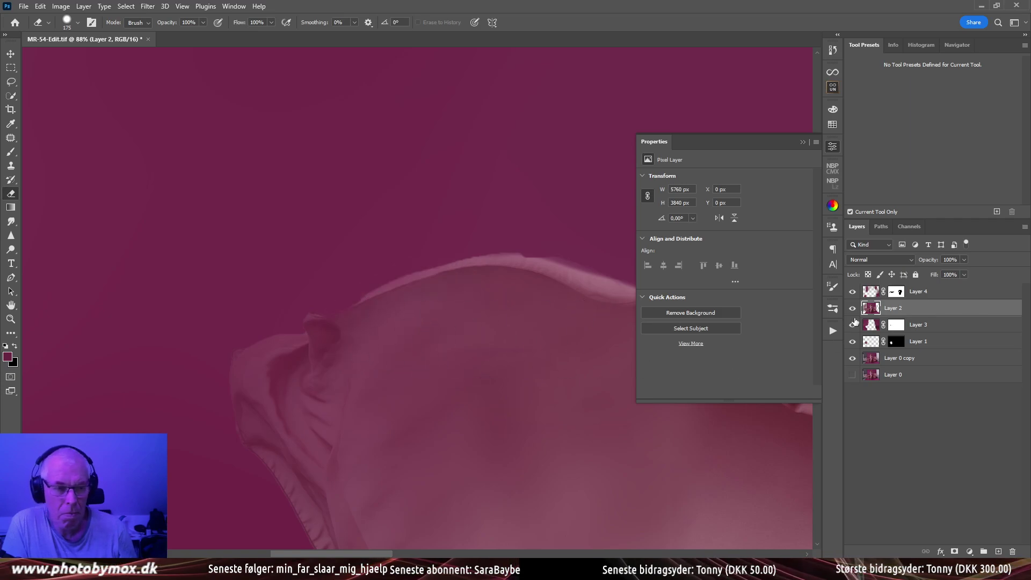
Compare the image with and without Layer 4, and try painting black on Layer 3's mask along the left flare's upper edge
{"action": "left_click", "coordinate": [853, 292]}
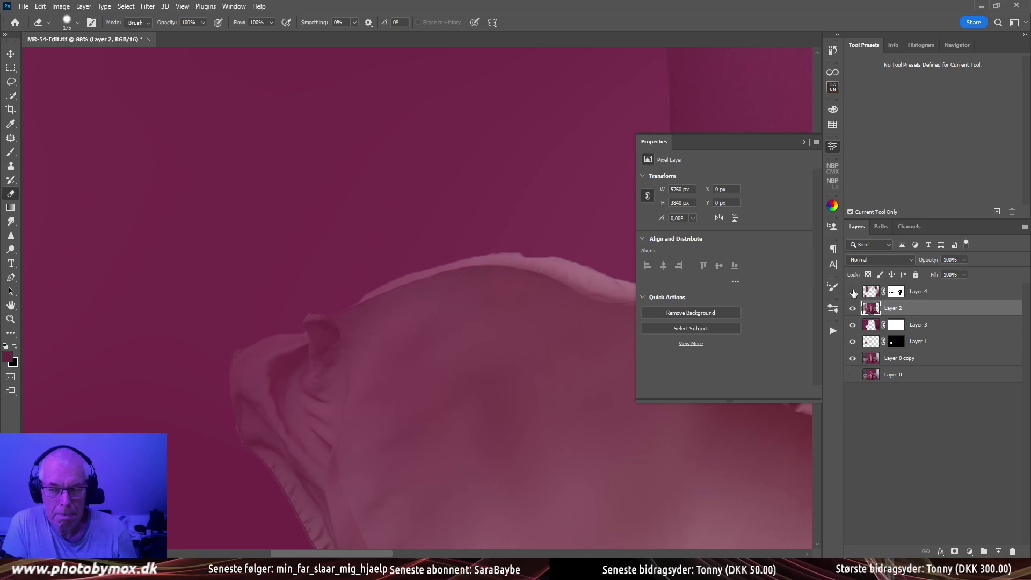
{"action": "left_click", "coordinate": [852, 293]}
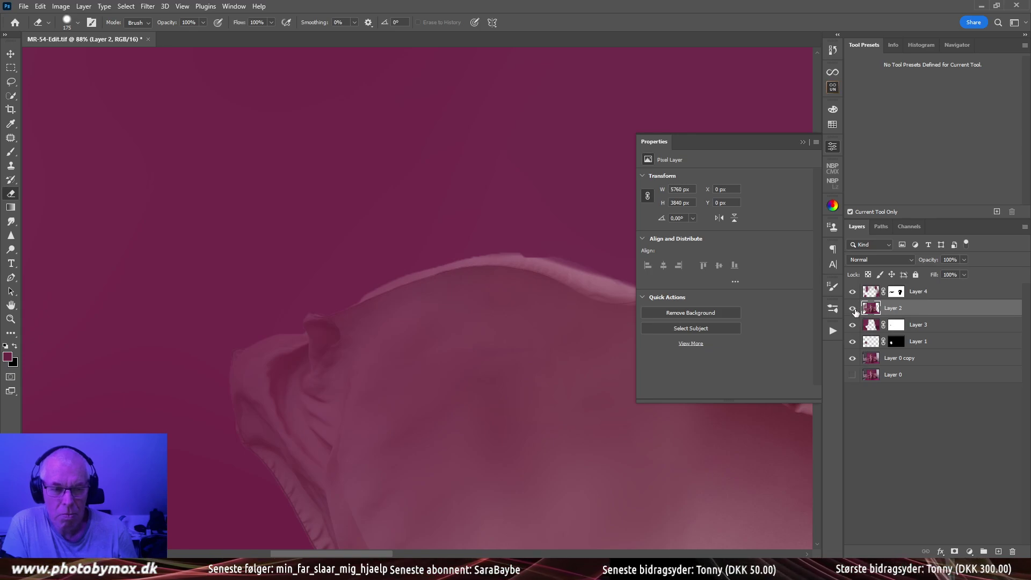
{"action": "left_click", "coordinate": [896, 325]}
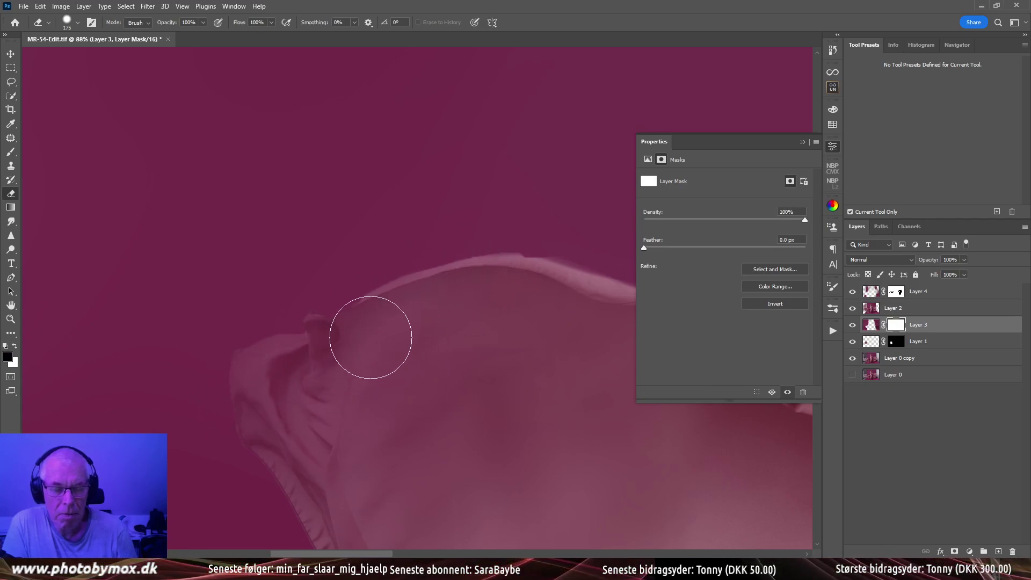
{"action": "key", "text": "b"}
{"action": "mouse_move", "coordinate": [366, 308]}
{"action": "left_mouse_down"}
{"action": "mouse_move", "coordinate": [338, 338]}
{"action": "mouse_move", "coordinate": [306, 341]}
{"action": "mouse_move", "coordinate": [344, 311]}
{"action": "mouse_move", "coordinate": [444, 269]}
{"action": "mouse_move", "coordinate": [459, 281]}
{"action": "mouse_move", "coordinate": [408, 306]}
{"action": "mouse_move", "coordinate": [370, 291]}
{"action": "left_mouse_up"}
{"action": "key", "text": "ctrl+z"}
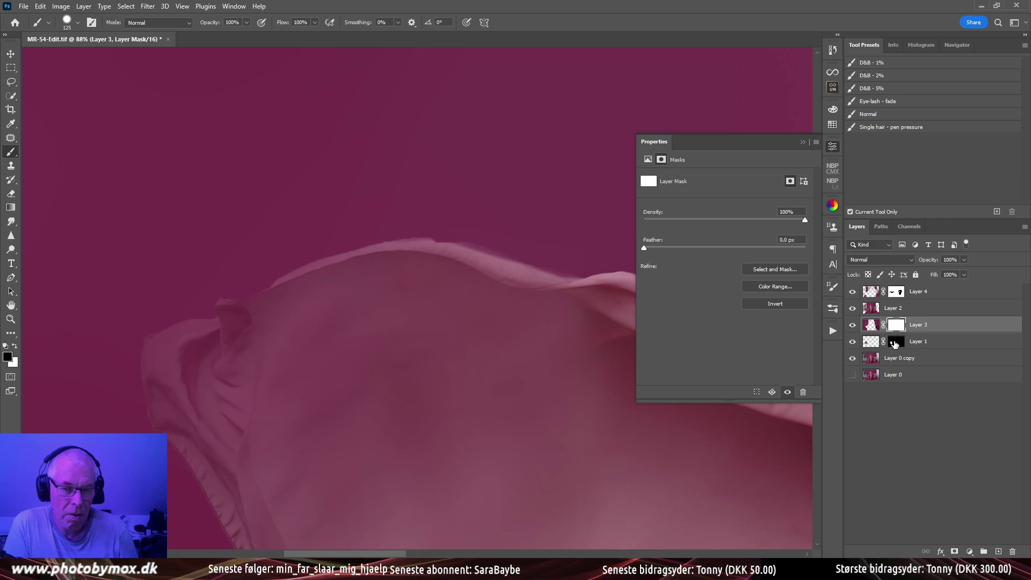
Try painting black on Layer 4's mask along the left flare's upper edge with the 125 px brush, and undo it
{"action": "mouse_move", "coordinate": [396, 266]}
{"action": "left_mouse_down"}
{"action": "mouse_move", "coordinate": [305, 296]}
{"action": "mouse_move", "coordinate": [408, 263]}
{"action": "left_mouse_up"}
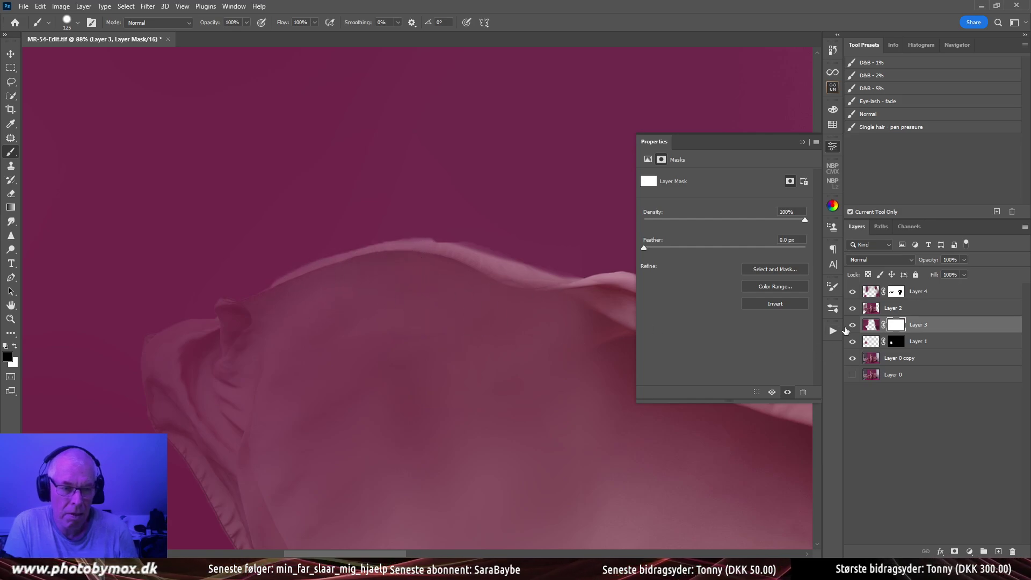
{"action": "mouse_move", "coordinate": [329, 282]}
{"action": "left_mouse_down"}
{"action": "mouse_move", "coordinate": [391, 256]}
{"action": "mouse_move", "coordinate": [490, 268]}
{"action": "left_mouse_up"}
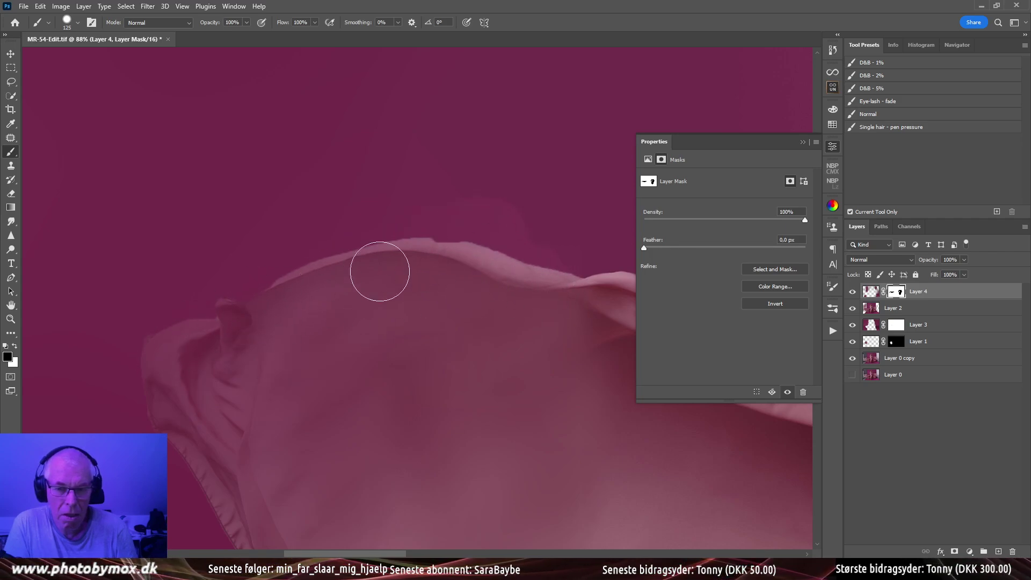
{"action": "key", "text": "ctrl+z"}
{"action": "key", "text": "ctrl+z"}
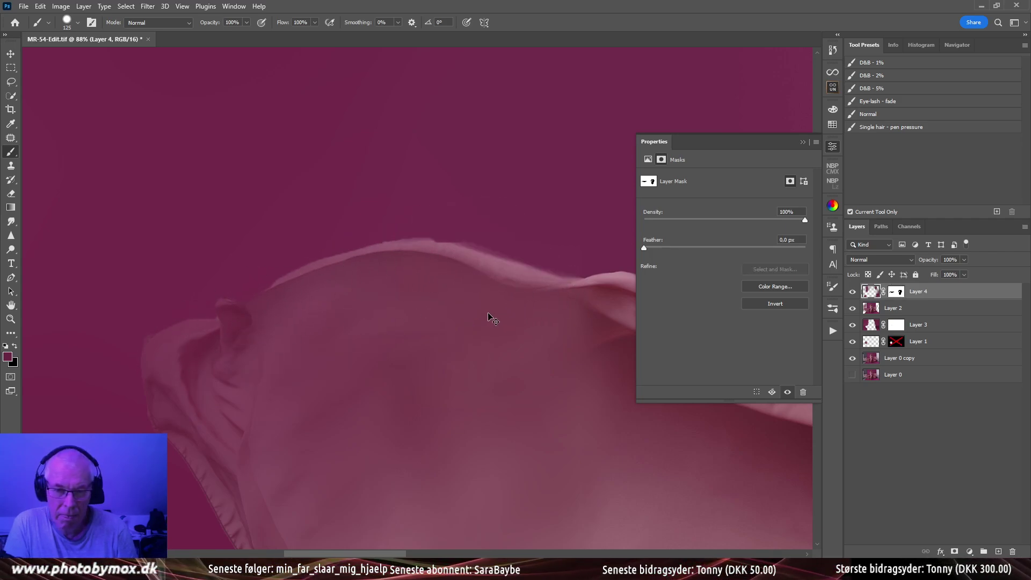
Hide Layers 4, 2 and 3, and re-enable Layer 1's layer mask
{"action": "left_click_drag", "start_coordinate": [475, 337], "coordinate": [343, 355]}
{"action": "left_click_drag", "start_coordinate": [454, 392], "coordinate": [446, 350]}
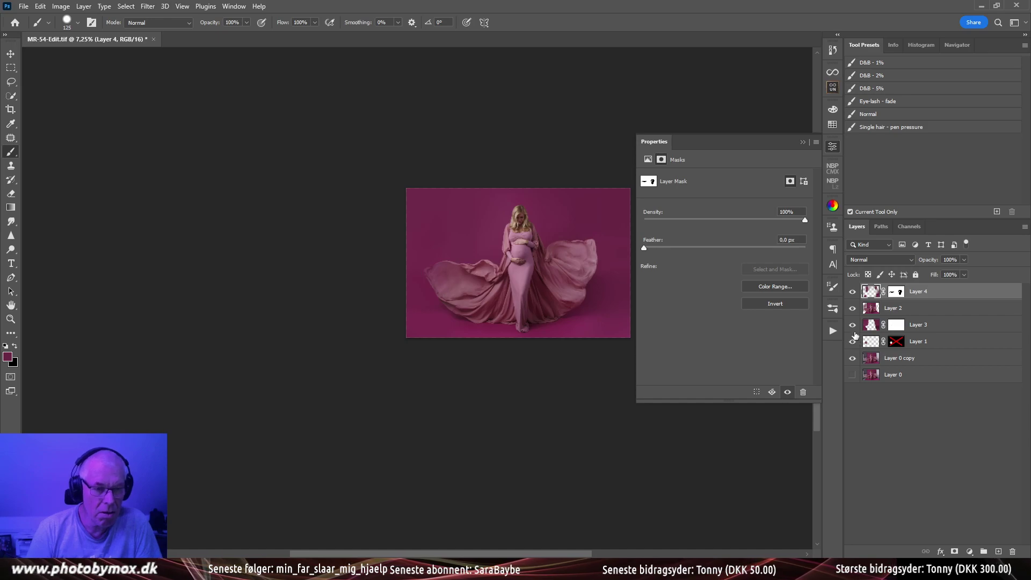
{"action": "left_click", "coordinate": [852, 292]}
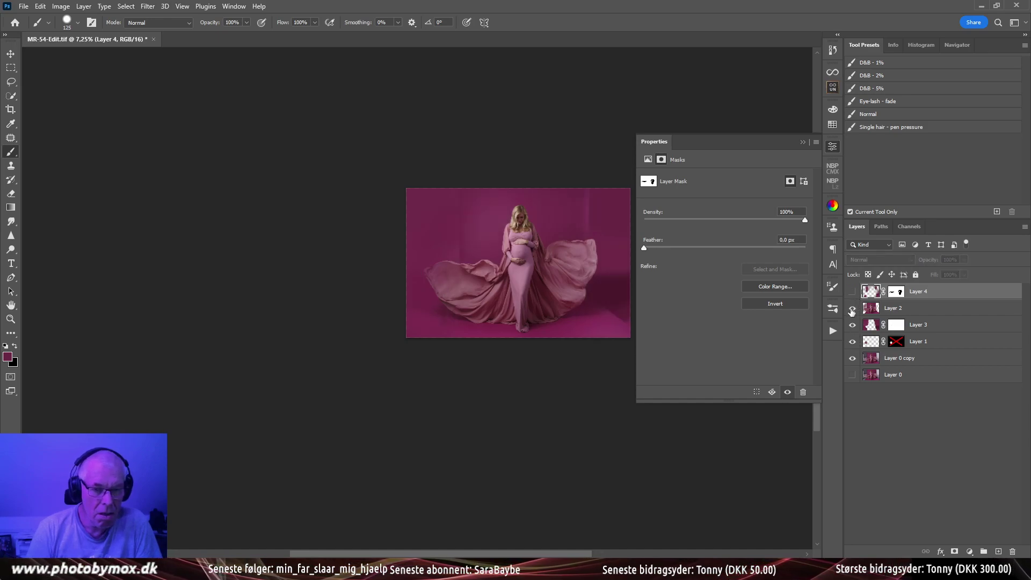
{"action": "left_click", "coordinate": [852, 309]}
{"action": "left_click", "coordinate": [852, 326]}
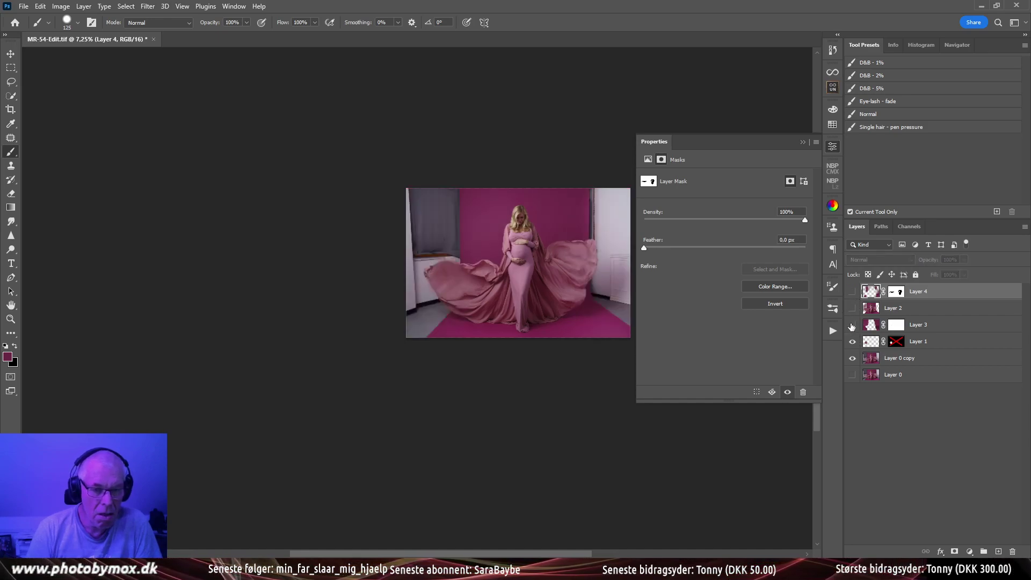
{"action": "left_click", "coordinate": [896, 342], "text": "shift"}
{"action": "left_click_drag", "start_coordinate": [429, 256], "coordinate": [452, 302]}
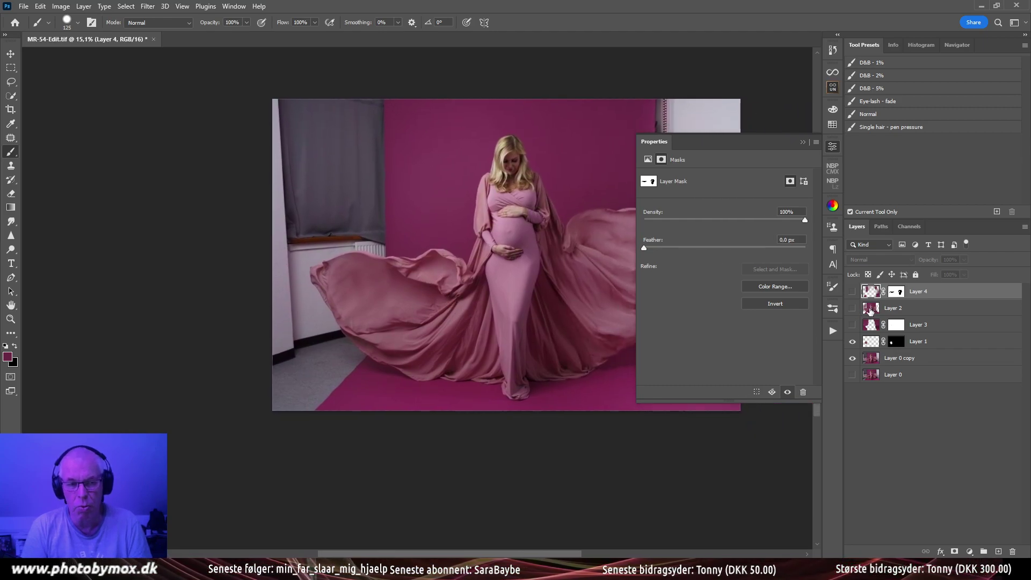
Show Layer 2 and compare its magenta tint with Layer 3's by toggling both, leaving Layer 3 hidden
{"action": "left_click", "coordinate": [853, 309]}
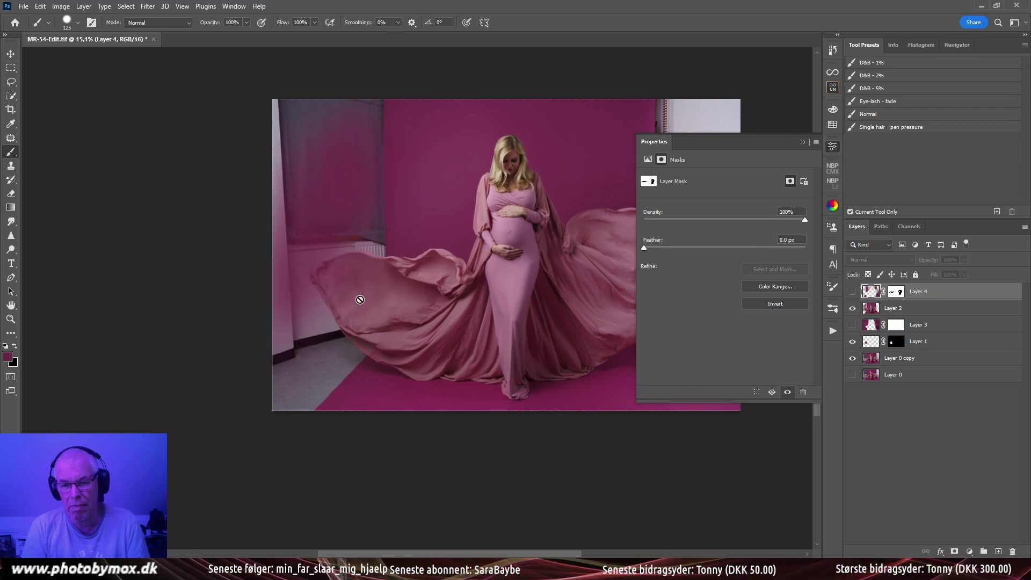
{"action": "left_click", "coordinate": [853, 309]}
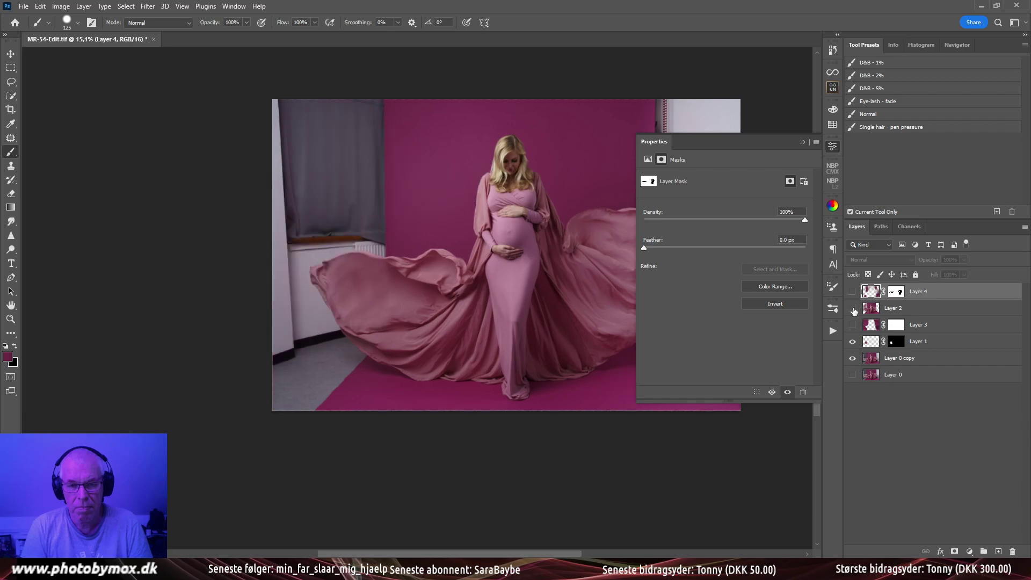
{"action": "left_click", "coordinate": [854, 309]}
{"action": "left_click", "coordinate": [854, 310]}
{"action": "left_click", "coordinate": [853, 309]}
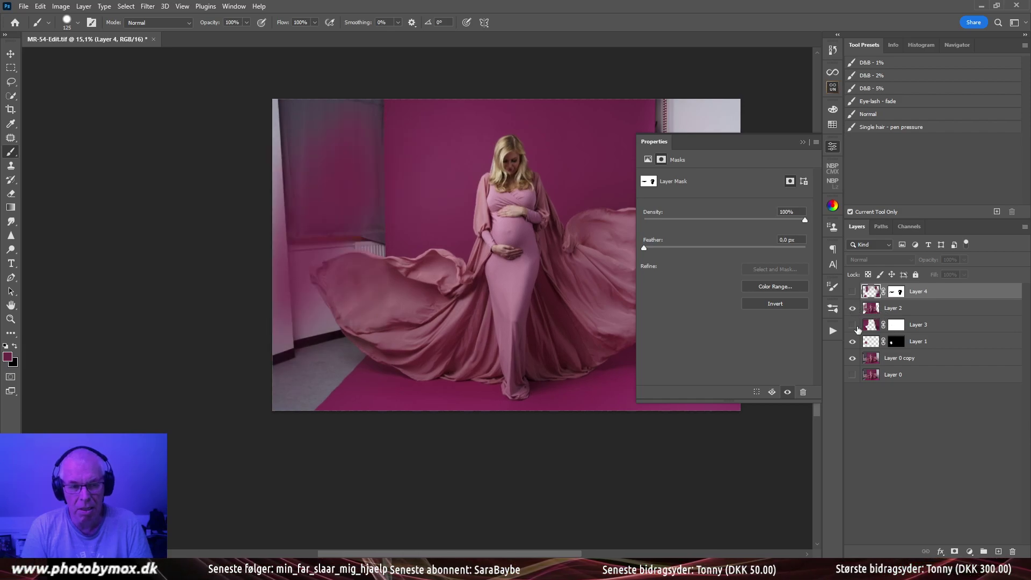
{"action": "left_click", "coordinate": [854, 326]}
{"action": "left_click", "coordinate": [853, 326]}
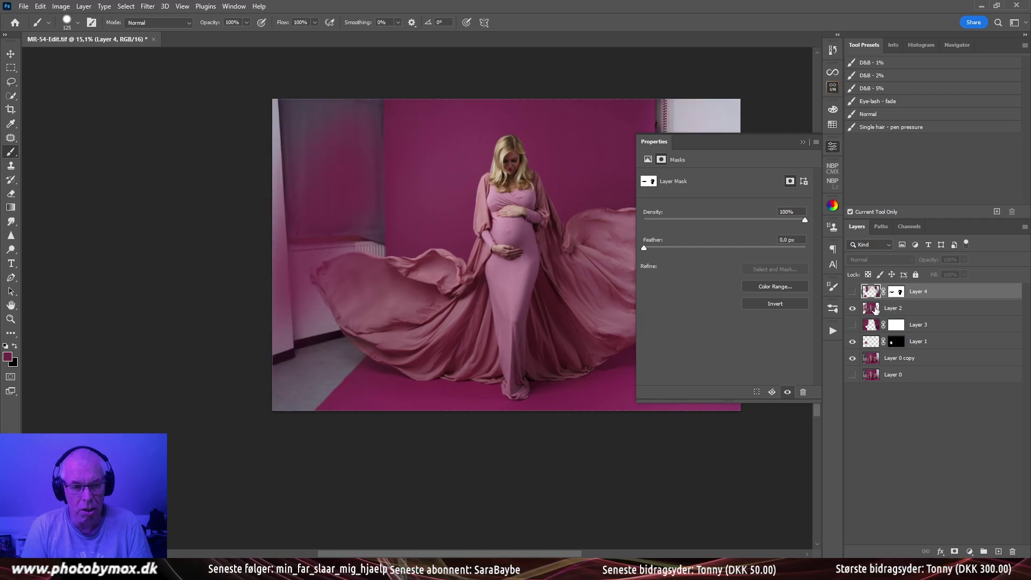
Add a white layer mask to Layer 2 and mask its tint inside the left flare's upper edge with a 125 px brush
{"action": "left_click", "coordinate": [875, 309]}
{"action": "left_click", "coordinate": [955, 552]}
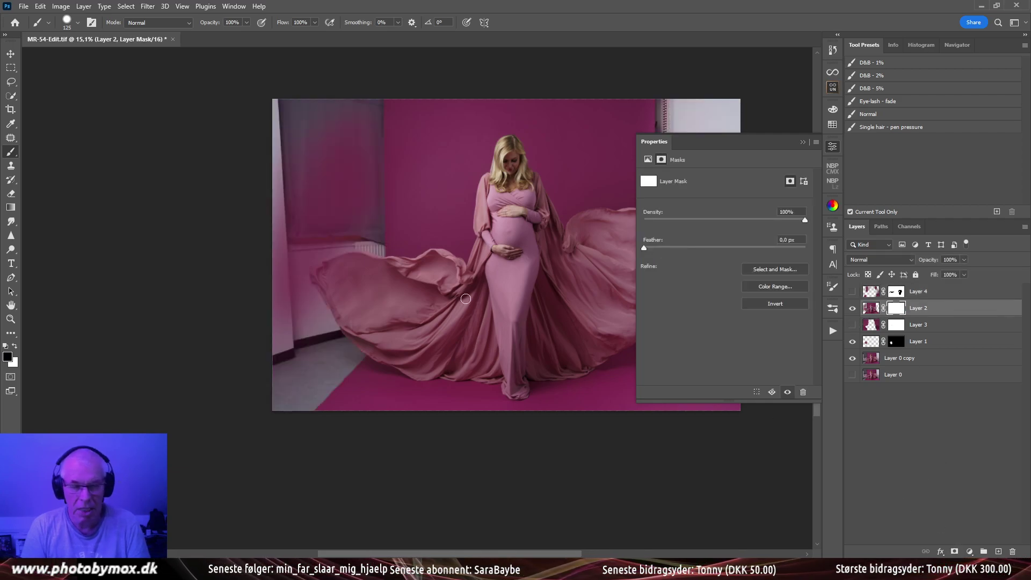
{"action": "left_click_drag", "start_coordinate": [385, 278], "coordinate": [440, 279]}
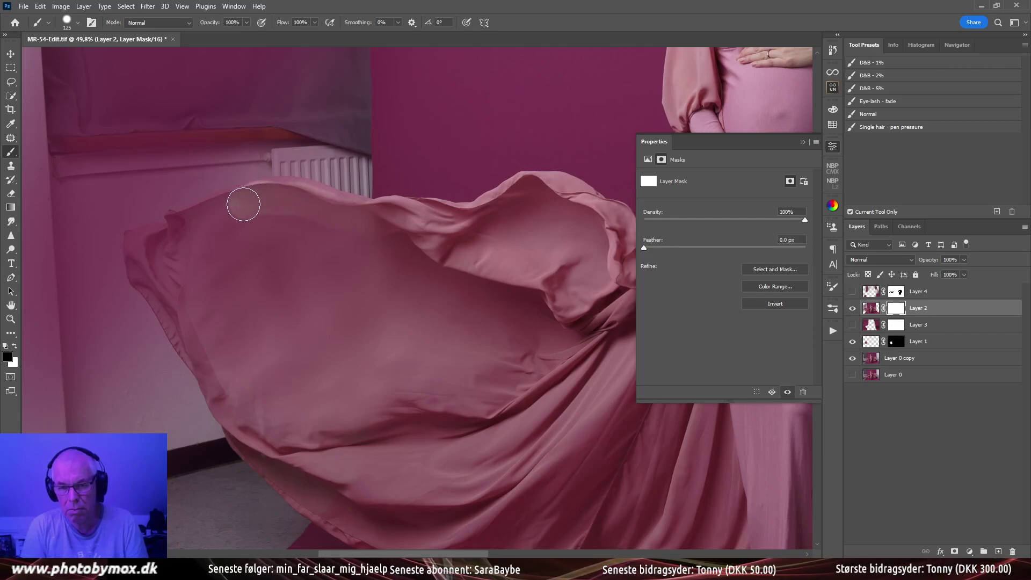
{"action": "left_click_drag", "start_coordinate": [243, 204], "coordinate": [198, 226]}
{"action": "left_click_drag", "start_coordinate": [261, 224], "coordinate": [298, 221]}
Reduce the brush to 68 px and mask Layer 2's tint where the left flare's upper edge meets the inner fold
{"action": "key", "text": "["}
{"action": "key", "text": "["}
{"action": "key", "text": "["}
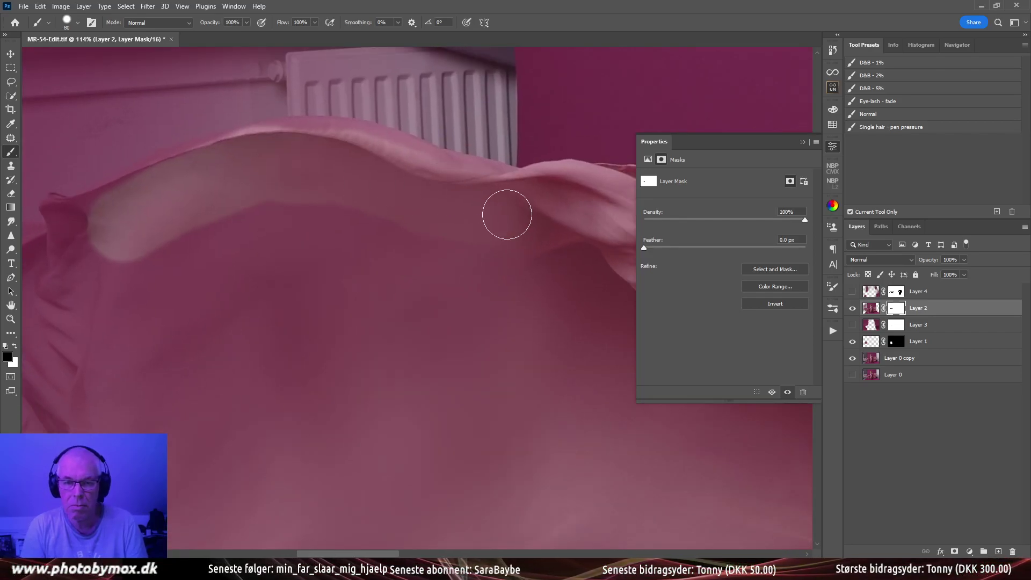
{"action": "right_click", "coordinate": [521, 210], "text": "alt"}
{"action": "left_click_drag", "start_coordinate": [507, 241], "coordinate": [501, 217]}
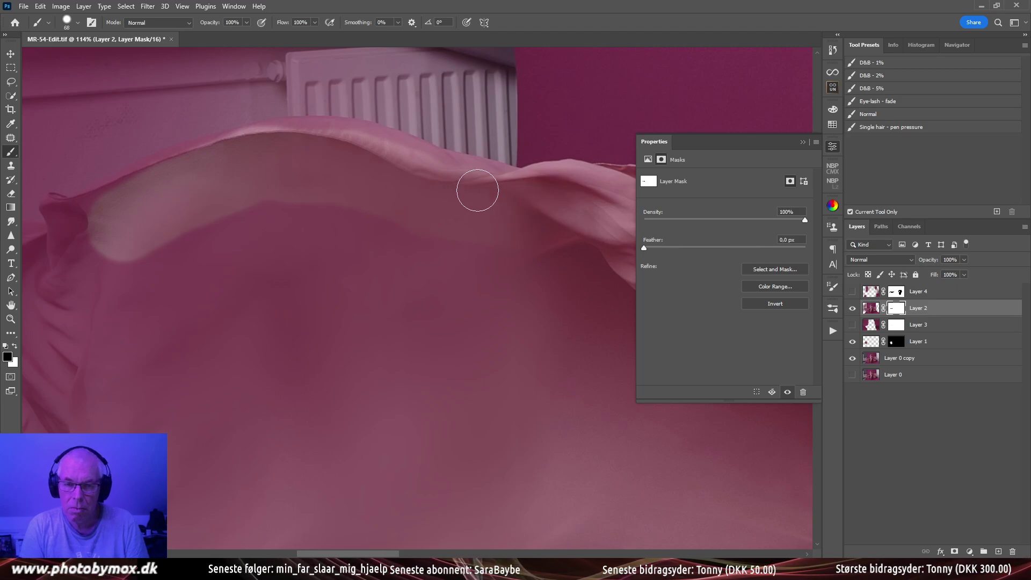
{"action": "mouse_move", "coordinate": [465, 173]}
{"action": "left_mouse_down"}
{"action": "mouse_move", "coordinate": [378, 159]}
{"action": "mouse_move", "coordinate": [472, 191]}
{"action": "left_mouse_up"}
{"action": "key", "text": "space"}
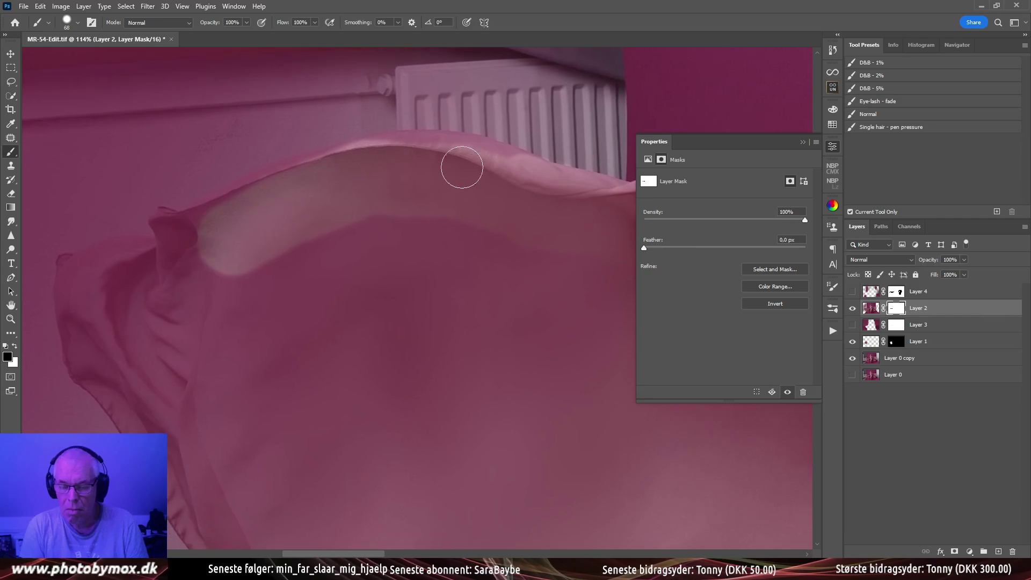
Start a Pen path along the left flare's upper edge, tracing from the radiator's lower right corner towards the flare's curled tip
{"action": "key", "text": "p"}
{"action": "left_click_drag", "start_coordinate": [530, 175], "coordinate": [446, 279]}
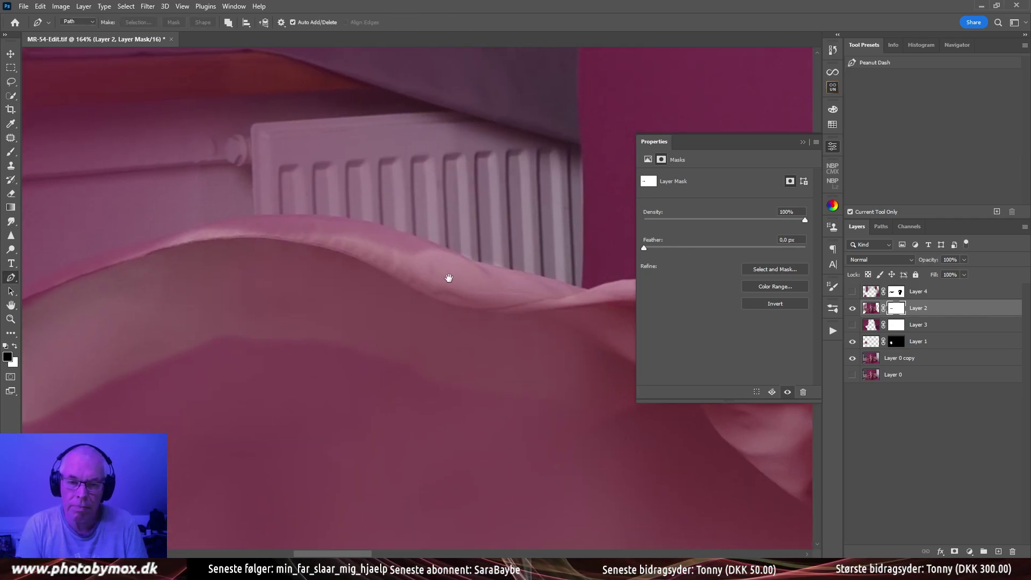
{"action": "left_click", "coordinate": [510, 269]}
{"action": "left_click", "coordinate": [463, 255]}
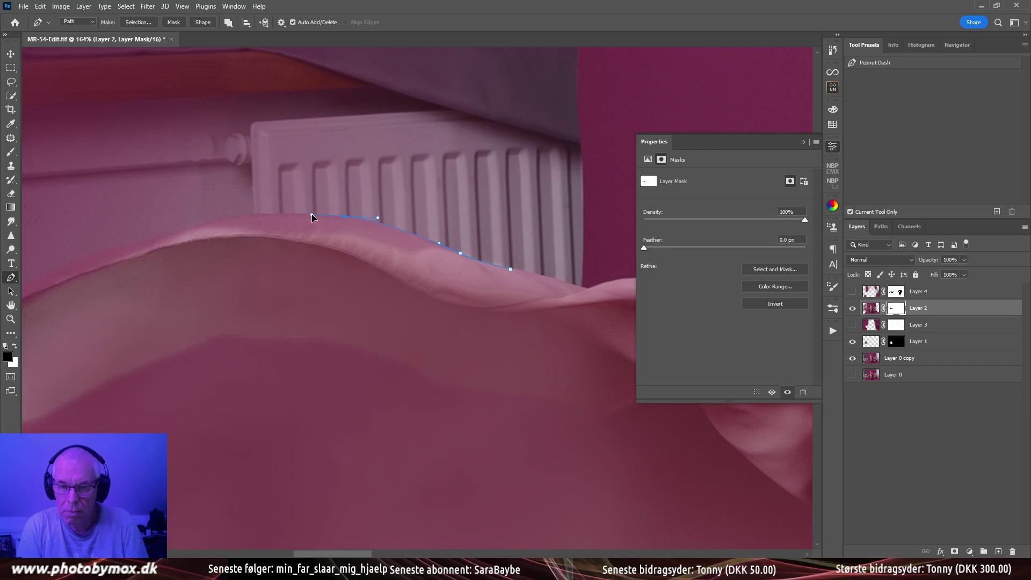
{"action": "left_click_drag", "start_coordinate": [307, 214], "coordinate": [304, 213]}
{"action": "left_click_drag", "start_coordinate": [315, 229], "coordinate": [517, 191]}
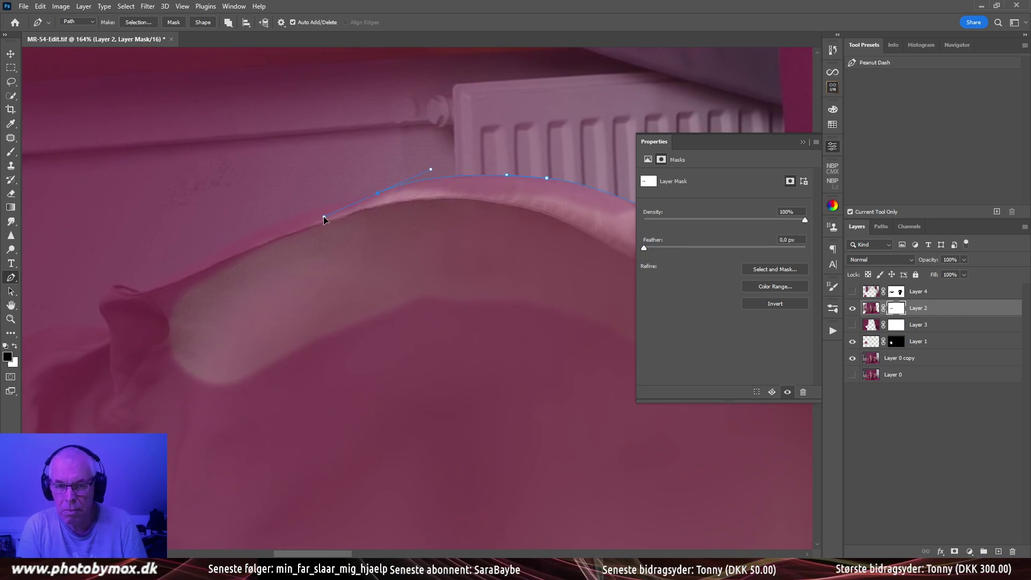
{"action": "left_click_drag", "start_coordinate": [316, 230], "coordinate": [376, 208]}
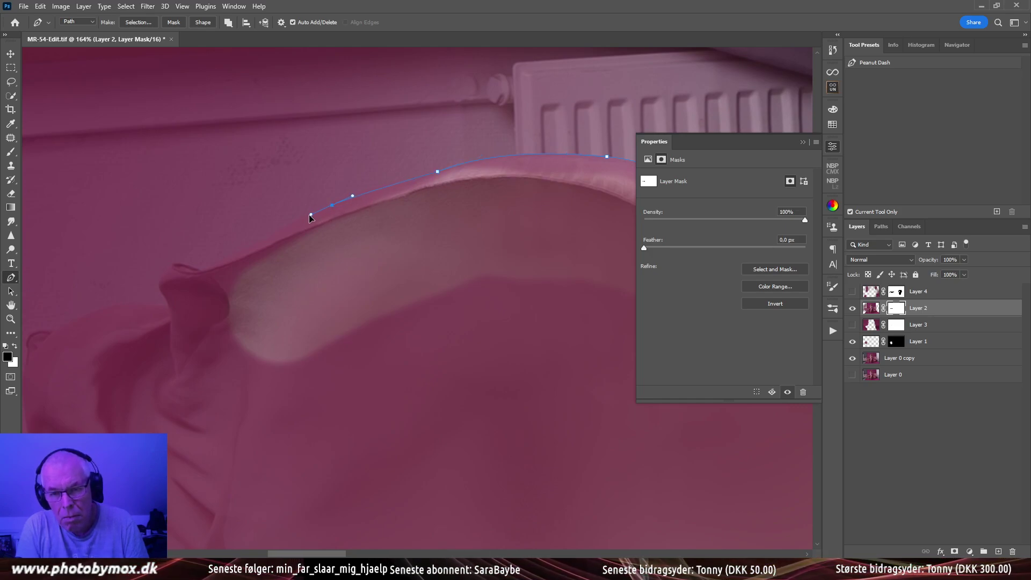
{"action": "left_click_drag", "start_coordinate": [277, 241], "coordinate": [354, 206]}
Continue the path around the curled tip of the flare, adjusting its anchor points, down to where it meets the outer fold
{"action": "left_click", "coordinate": [389, 209]}
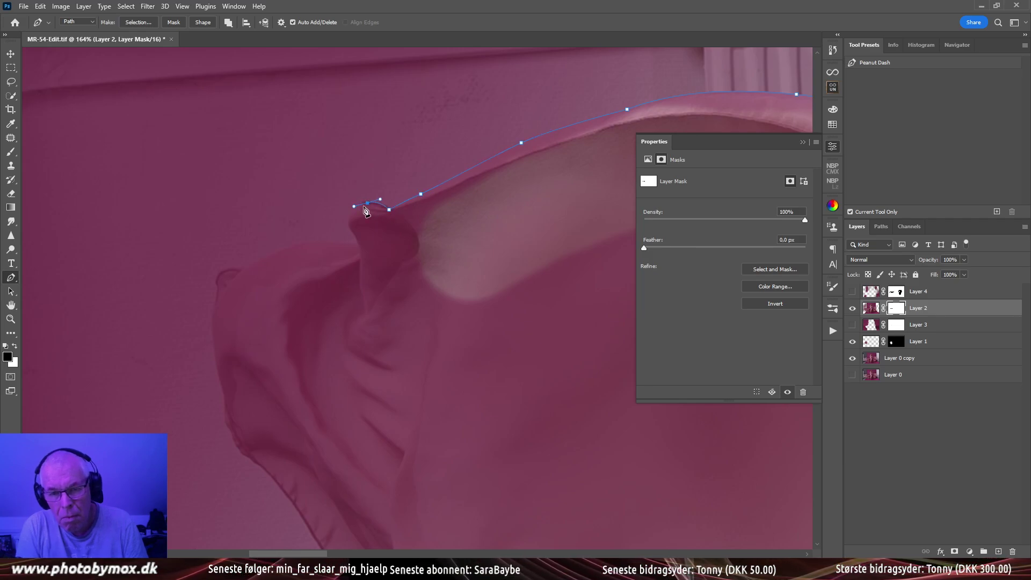
{"action": "left_click", "coordinate": [389, 210], "text": "ctrl"}
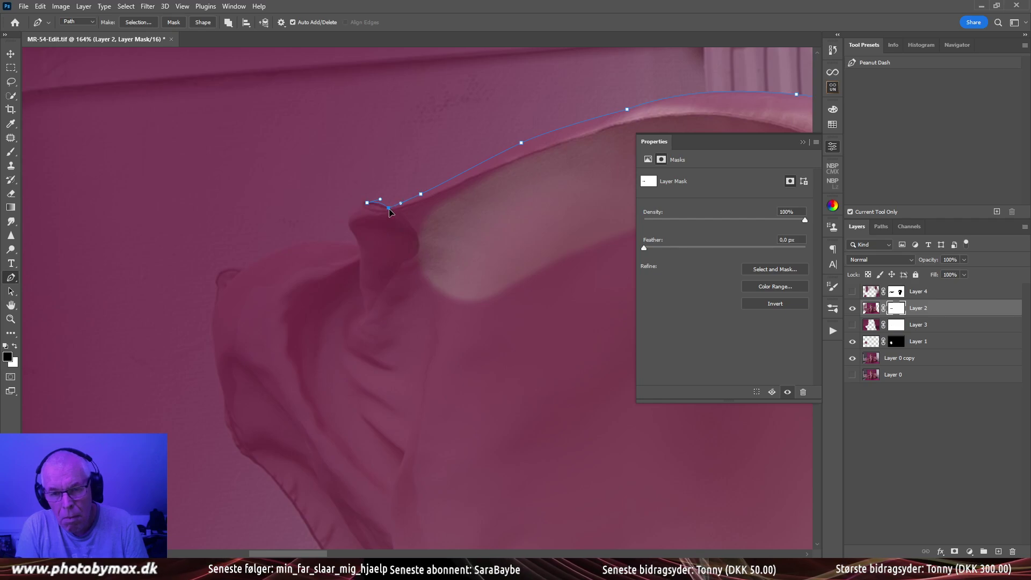
{"action": "left_click", "coordinate": [365, 201], "text": "ctrl"}
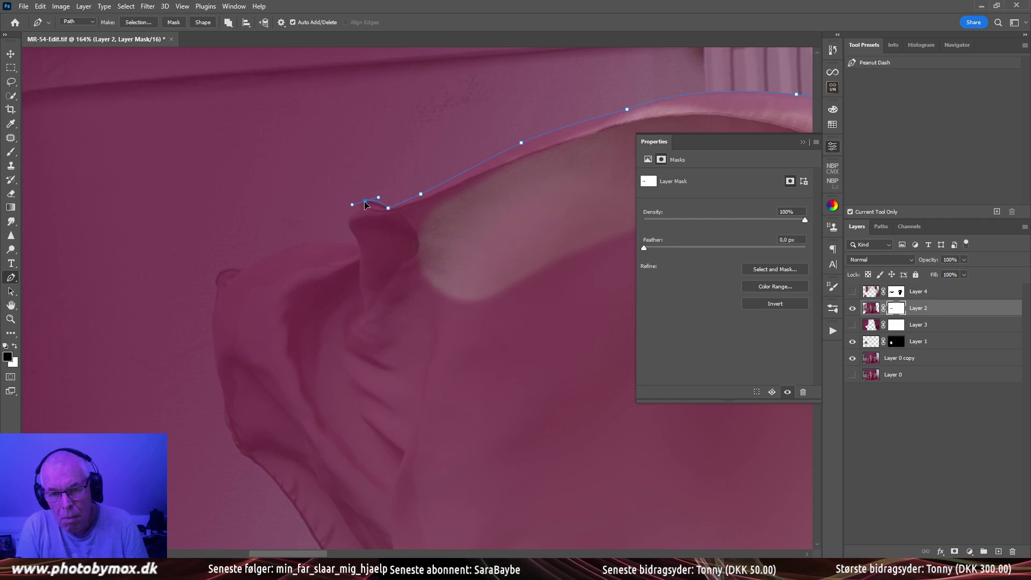
{"action": "scroll", "coordinate": [365, 205], "scroll_direction": "up", "scroll_amount": 3}
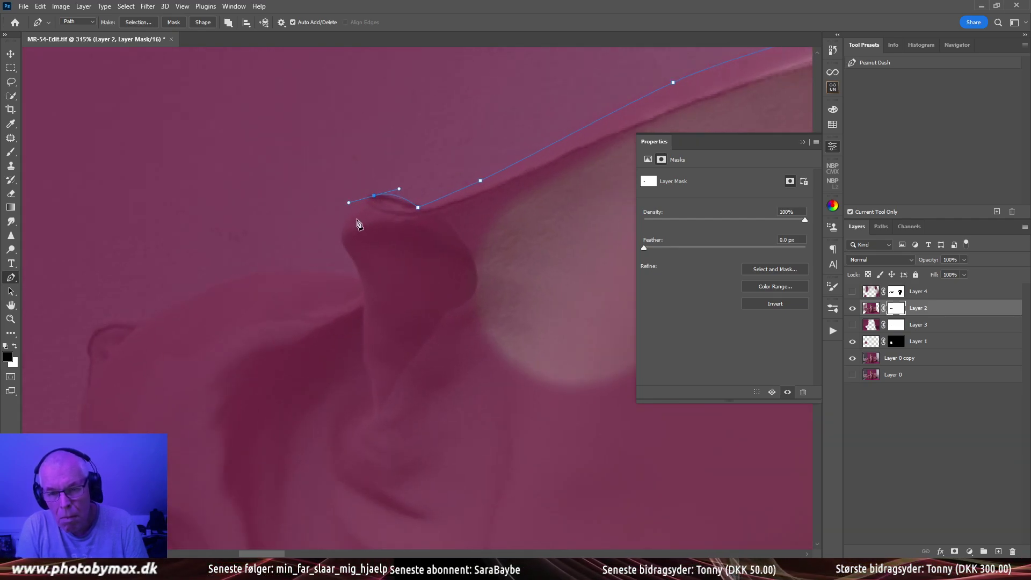
{"action": "left_click_drag", "start_coordinate": [373, 195], "coordinate": [368, 192]}
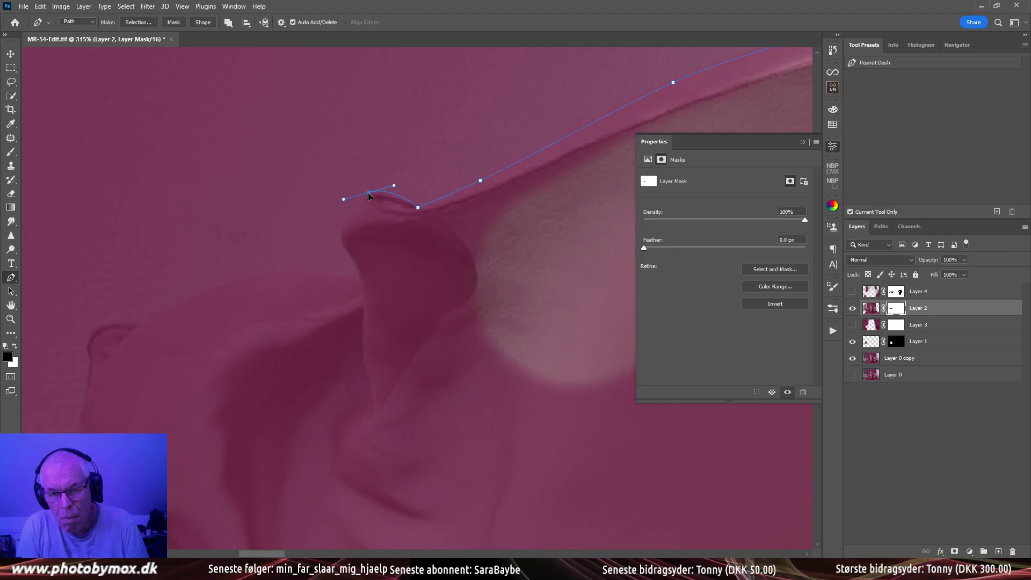
{"action": "left_click", "coordinate": [369, 193], "text": "alt"}
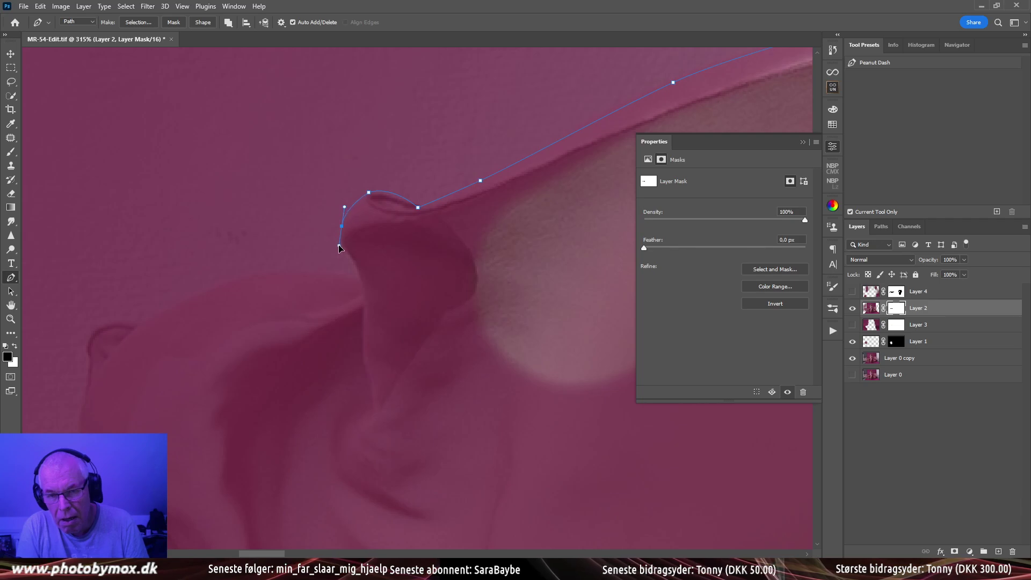
{"action": "left_click", "coordinate": [360, 279]}
Trace the path over the top of the flare's outer fold, around its rounded corner and onto its outer side
{"action": "left_click_drag", "start_coordinate": [331, 296], "coordinate": [433, 243]}
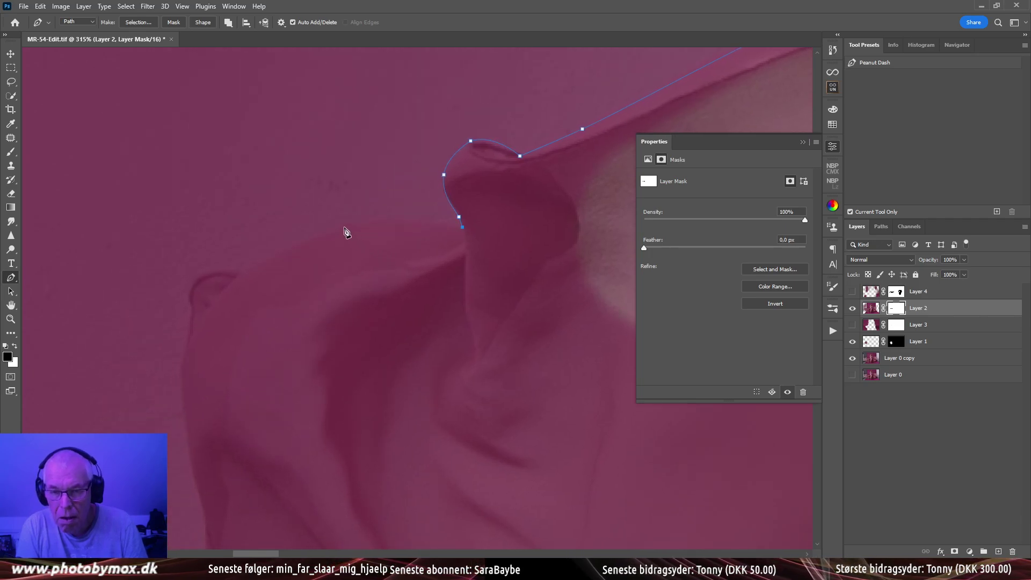
{"action": "left_click_drag", "start_coordinate": [342, 227], "coordinate": [289, 244]}
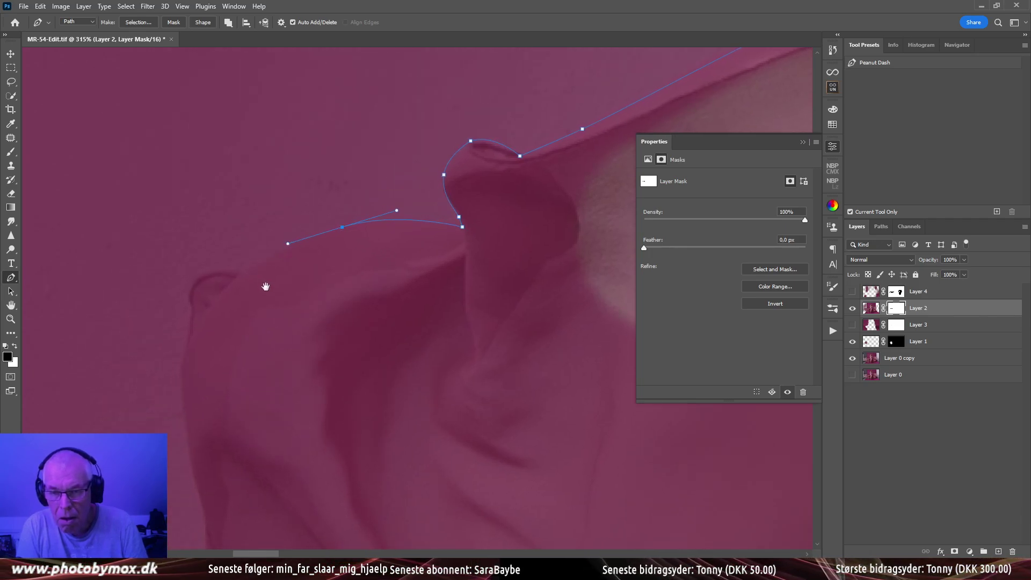
{"action": "left_click_drag", "start_coordinate": [265, 286], "coordinate": [388, 236]}
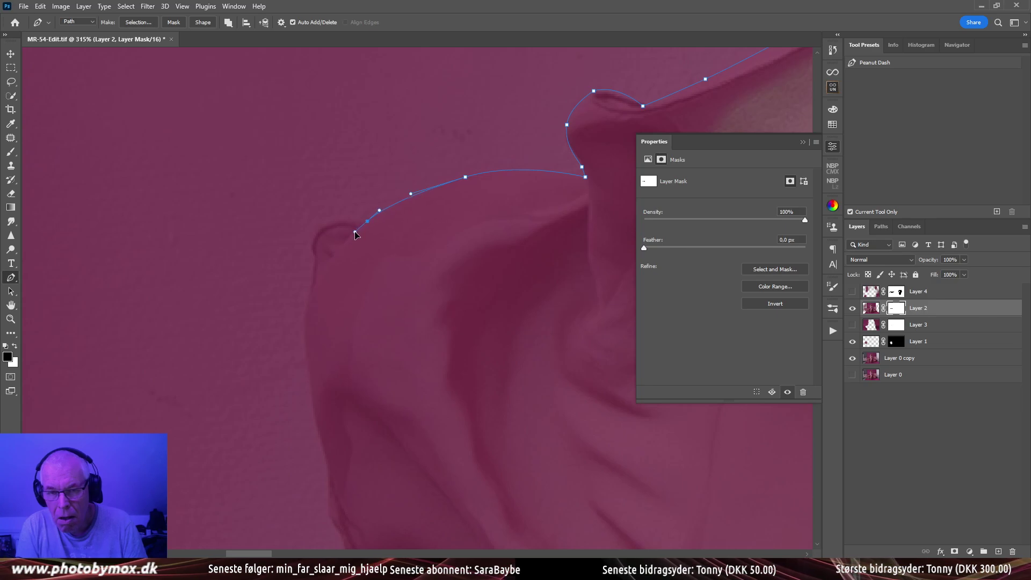
{"action": "left_click_drag", "start_coordinate": [328, 222], "coordinate": [312, 265]}
{"action": "left_click_drag", "start_coordinate": [307, 291], "coordinate": [328, 225]}
{"action": "left_click_drag", "start_coordinate": [329, 268], "coordinate": [333, 295]}
Extend the path down the flare's outer side, around the bend and along the upper part of its diagonal hem
{"action": "left_click_drag", "start_coordinate": [356, 302], "coordinate": [366, 185]}
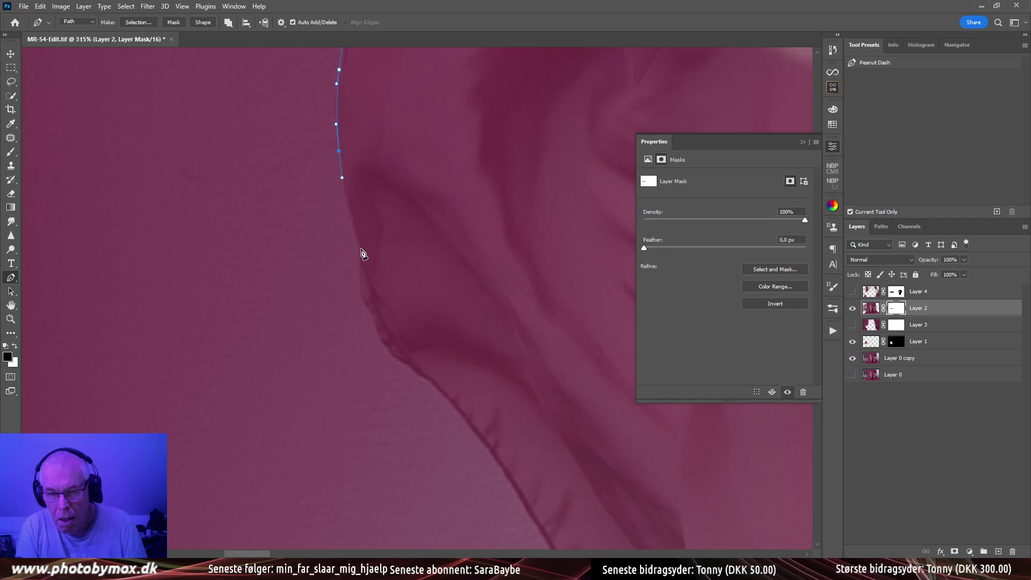
{"action": "left_click_drag", "start_coordinate": [357, 244], "coordinate": [362, 261]}
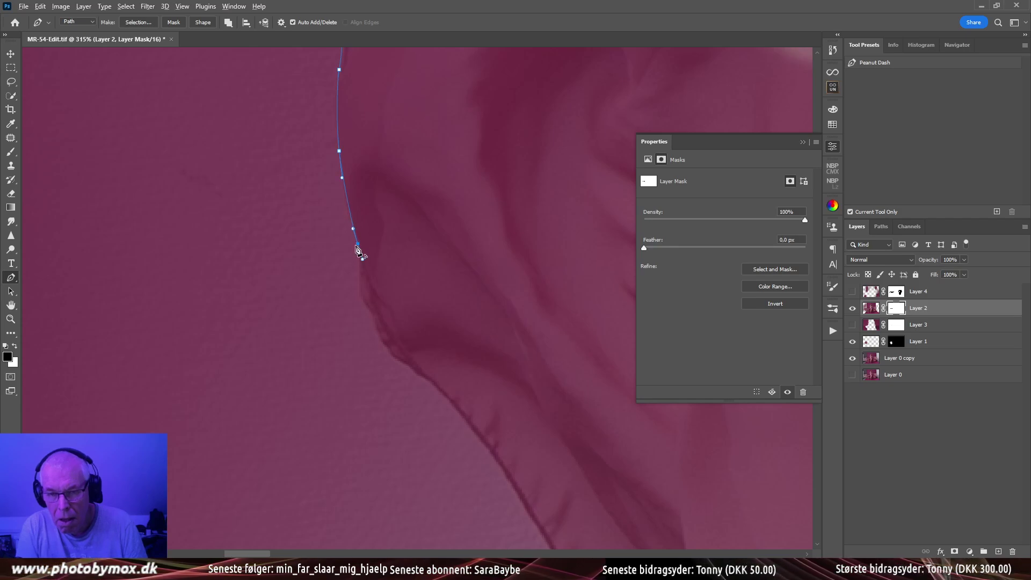
{"action": "left_click", "coordinate": [357, 245], "text": "alt"}
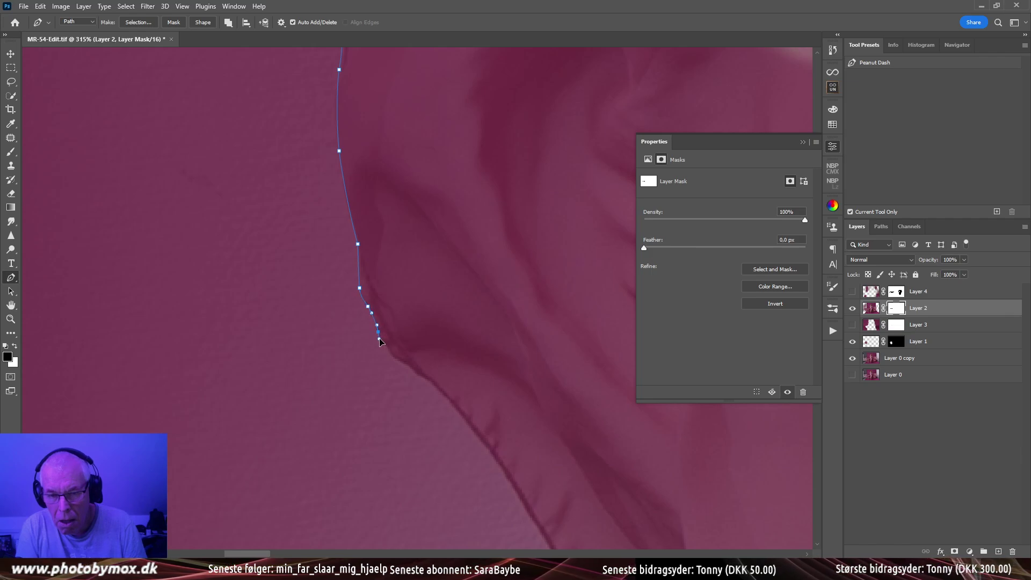
{"action": "left_click_drag", "start_coordinate": [405, 394], "coordinate": [367, 299]}
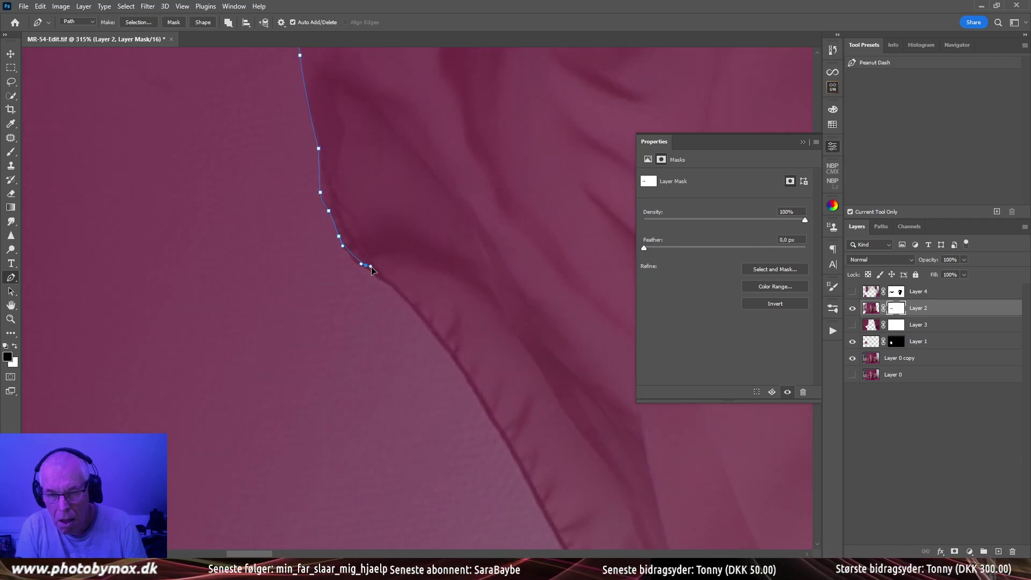
{"action": "left_click", "coordinate": [375, 278]}
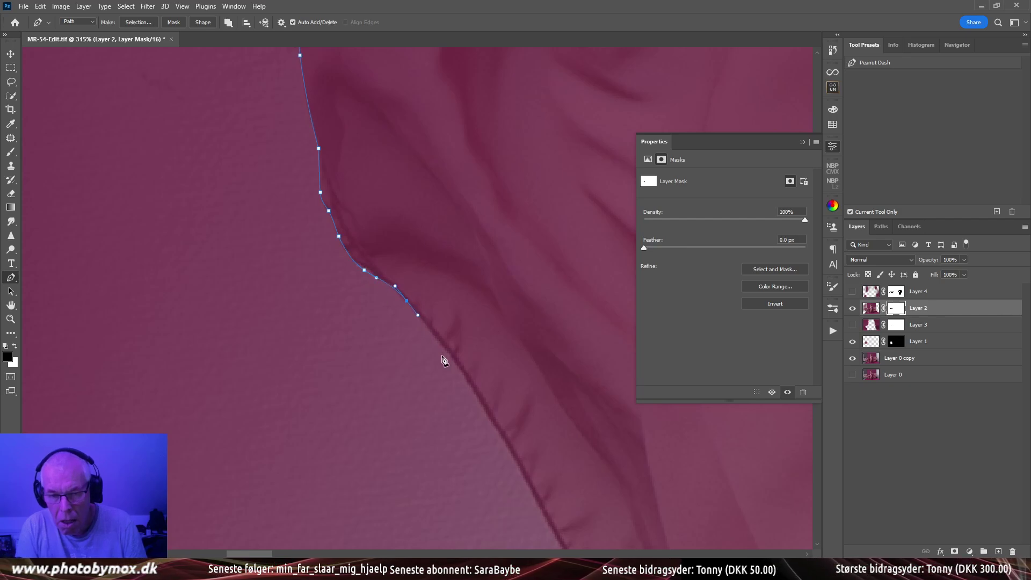
{"action": "left_click_drag", "start_coordinate": [445, 360], "coordinate": [435, 258]}
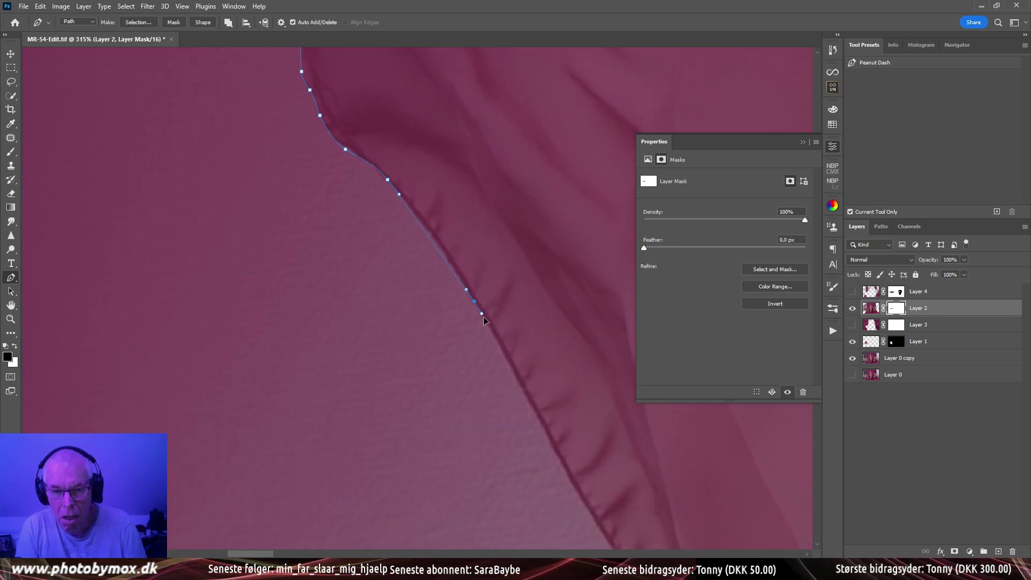
{"action": "left_click", "coordinate": [493, 344]}
Follow the lower part of the flare's diagonal hem with closely spaced anchor points, stopping above the skirting board
{"action": "left_click_drag", "start_coordinate": [537, 447], "coordinate": [476, 219]}
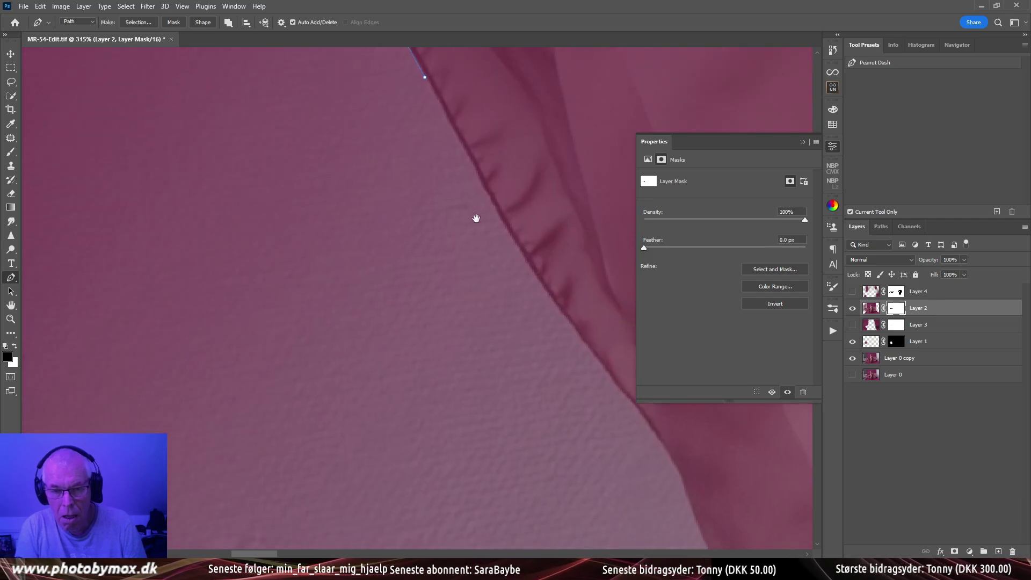
{"action": "left_click", "coordinate": [532, 273]}
{"action": "left_click", "coordinate": [549, 292]}
{"action": "left_click", "coordinate": [566, 311]}
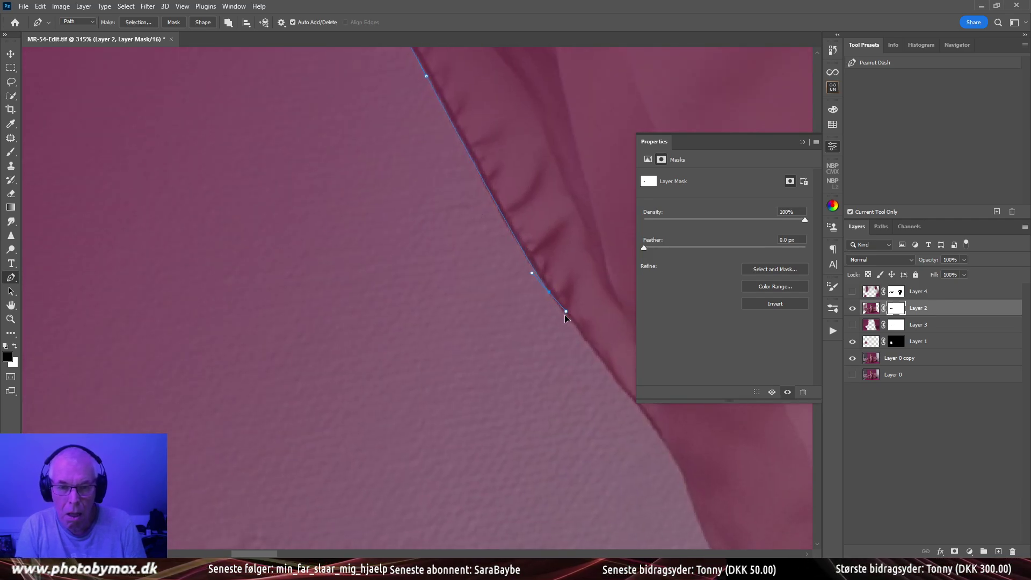
{"action": "left_click_drag", "start_coordinate": [647, 417], "coordinate": [534, 248]}
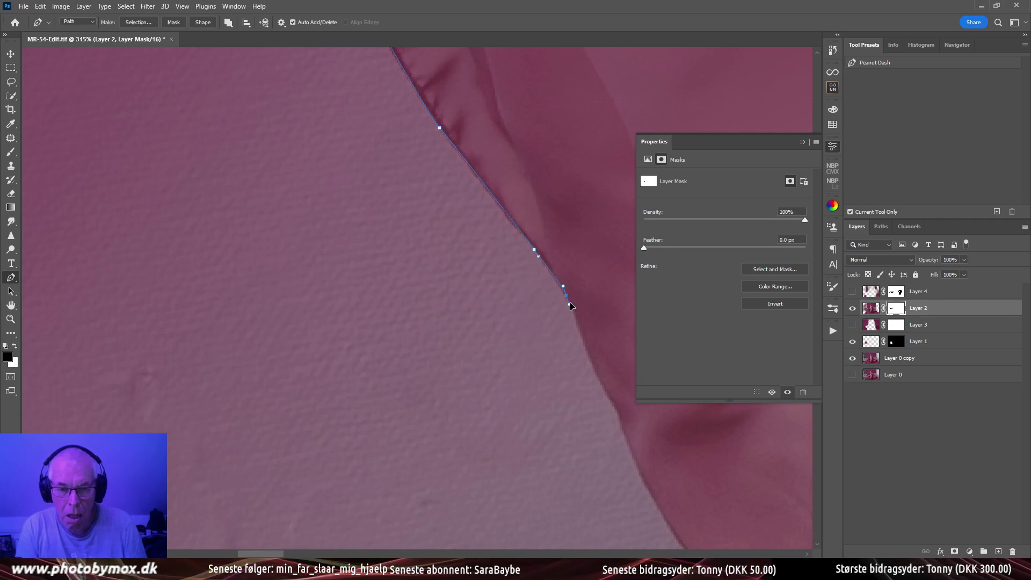
{"action": "left_click_drag", "start_coordinate": [568, 355], "coordinate": [527, 195]}
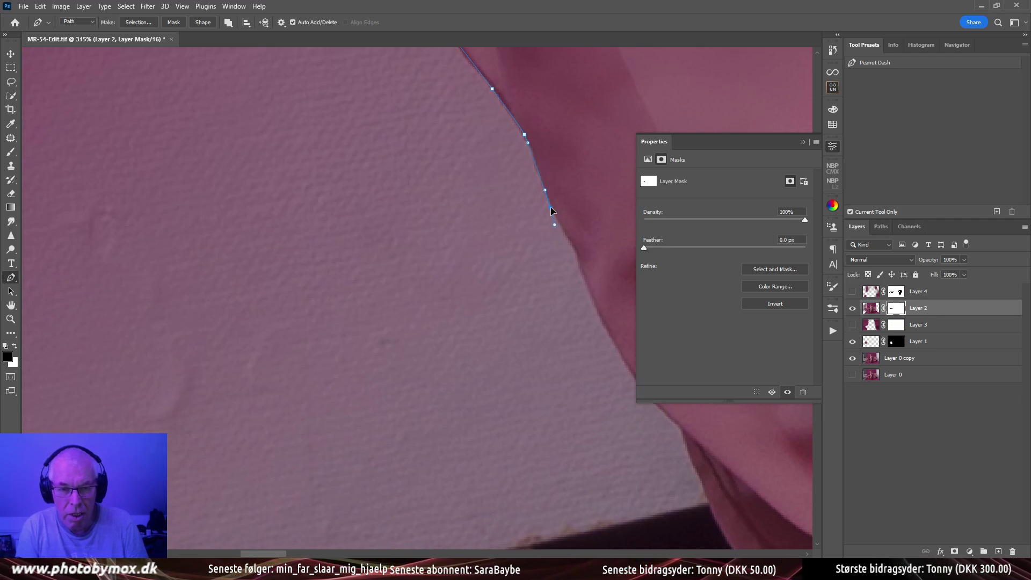
{"action": "left_click_drag", "start_coordinate": [551, 207], "coordinate": [551, 205]}
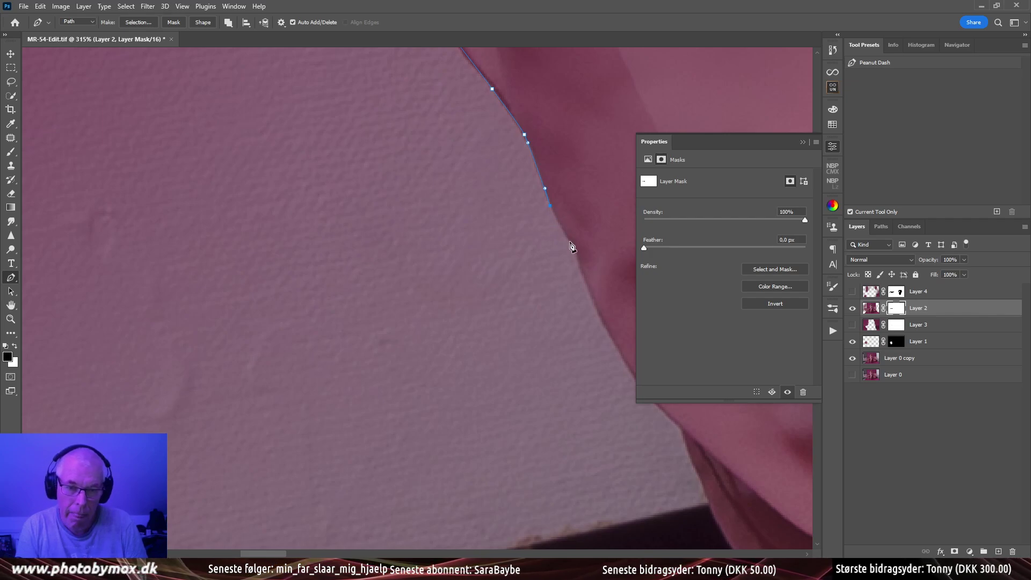
{"action": "left_click_drag", "start_coordinate": [570, 238], "coordinate": [580, 250]}
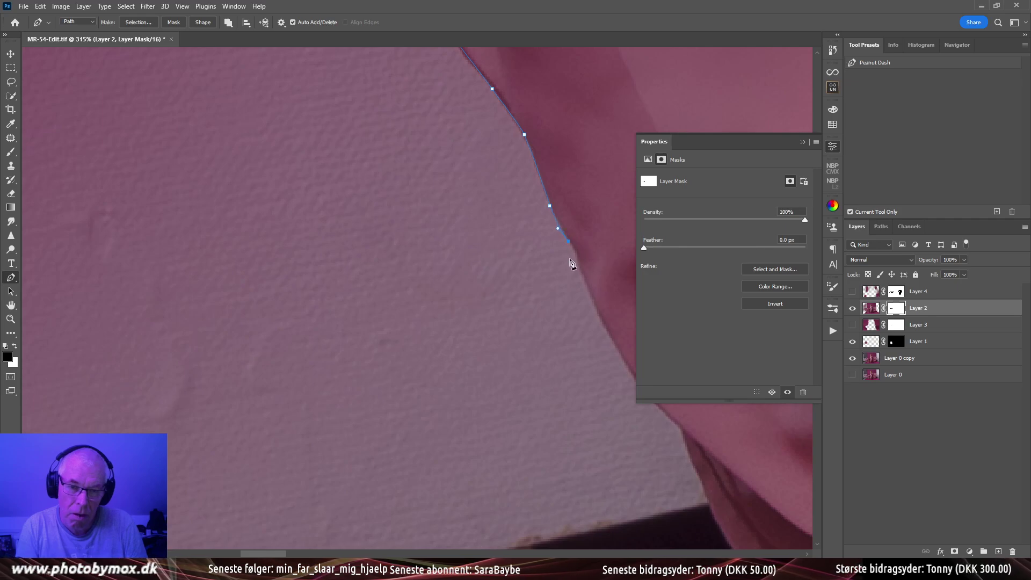
{"action": "left_click_drag", "start_coordinate": [577, 254], "coordinate": [580, 278]}
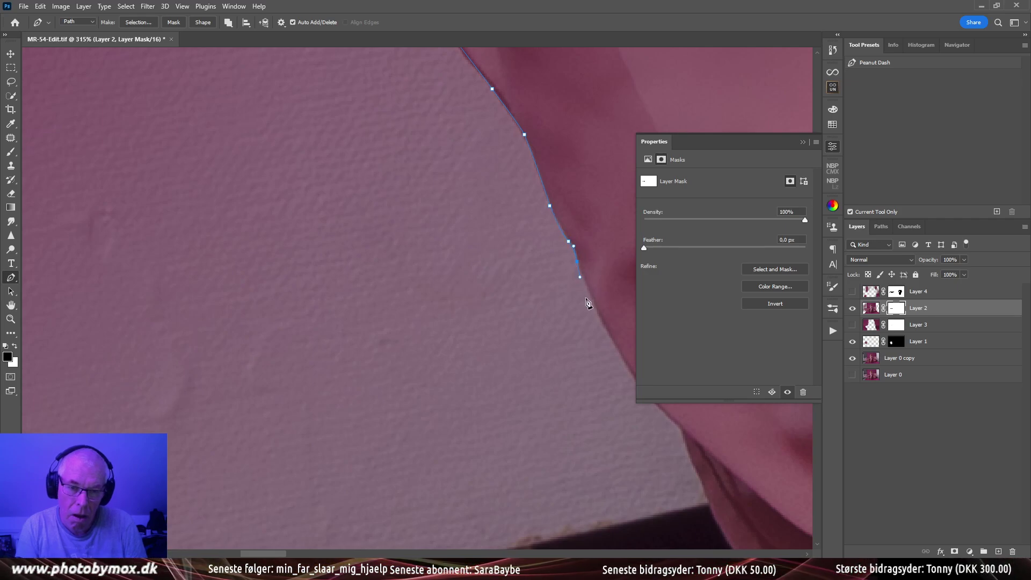
{"action": "left_click", "coordinate": [577, 262], "text": "alt"}
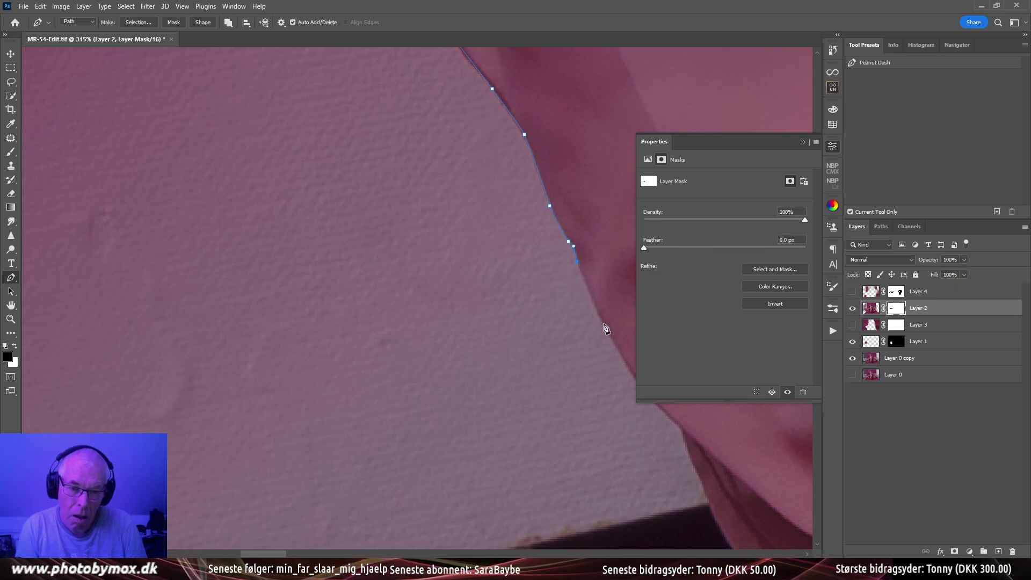
Route the path back through the gown's interior with a few straight segments and convert it to a selection
{"action": "scroll", "coordinate": [611, 335], "scroll_direction": "down", "scroll_amount": 10}
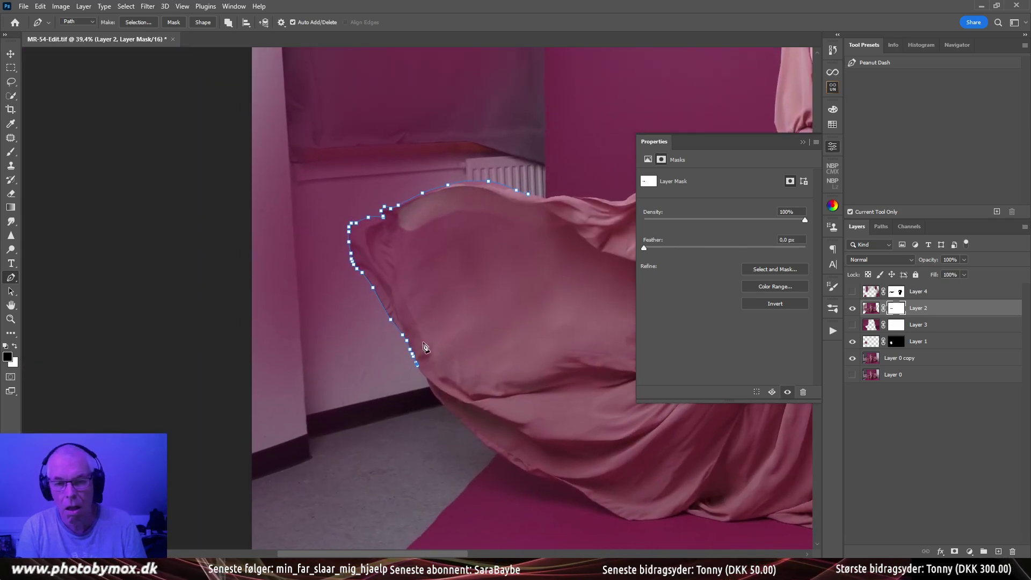
{"action": "left_click", "coordinate": [535, 383]}
{"action": "left_click", "coordinate": [602, 307]}
{"action": "left_click", "coordinate": [607, 248]}
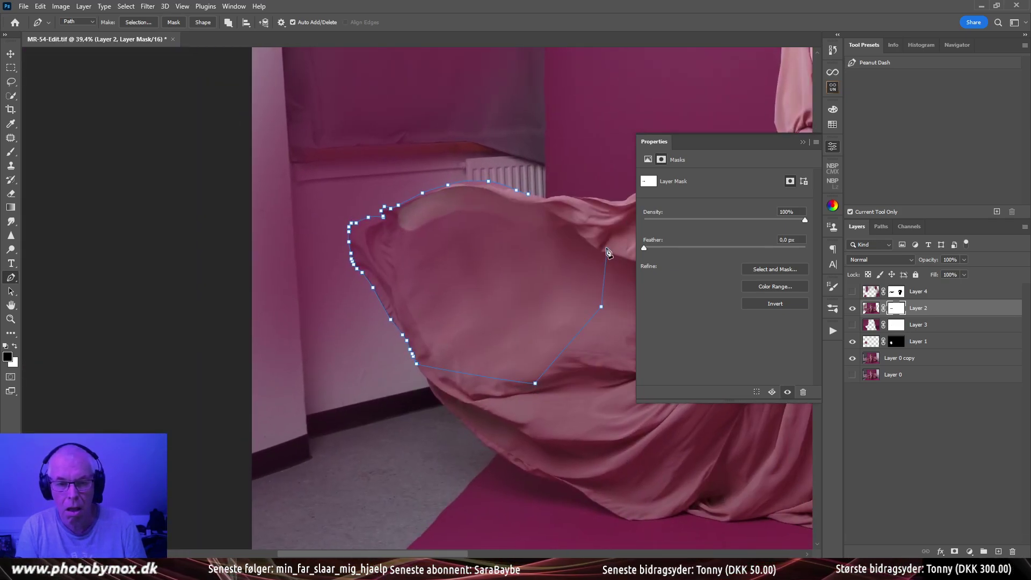
{"action": "left_click", "coordinate": [589, 215]}
{"action": "key", "text": "ctrl+Return"}
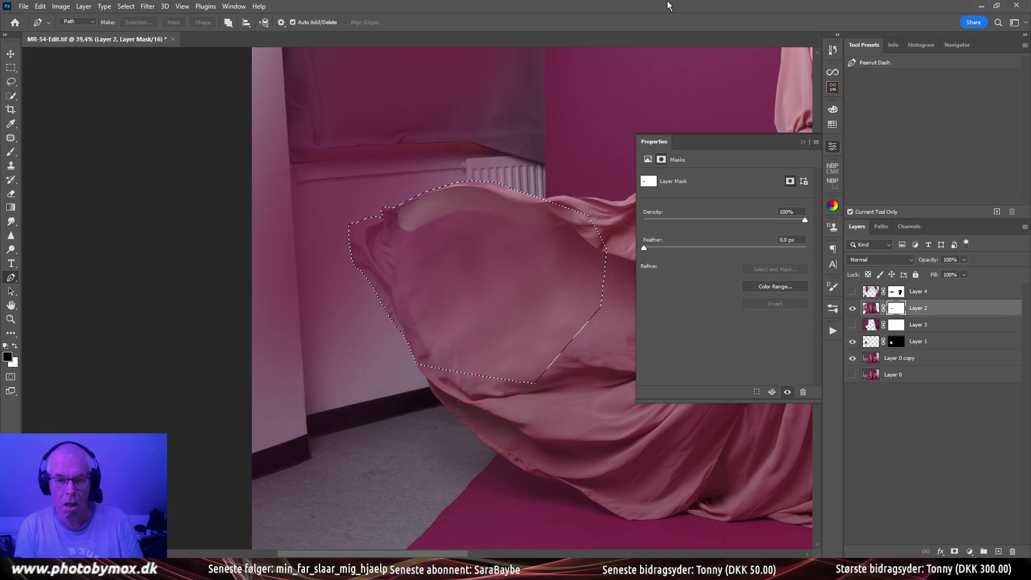
Enlarge the brush to 600 px, paint Layer 2's mask black across the selected flare area, and deselect
{"action": "key", "text": "b"}
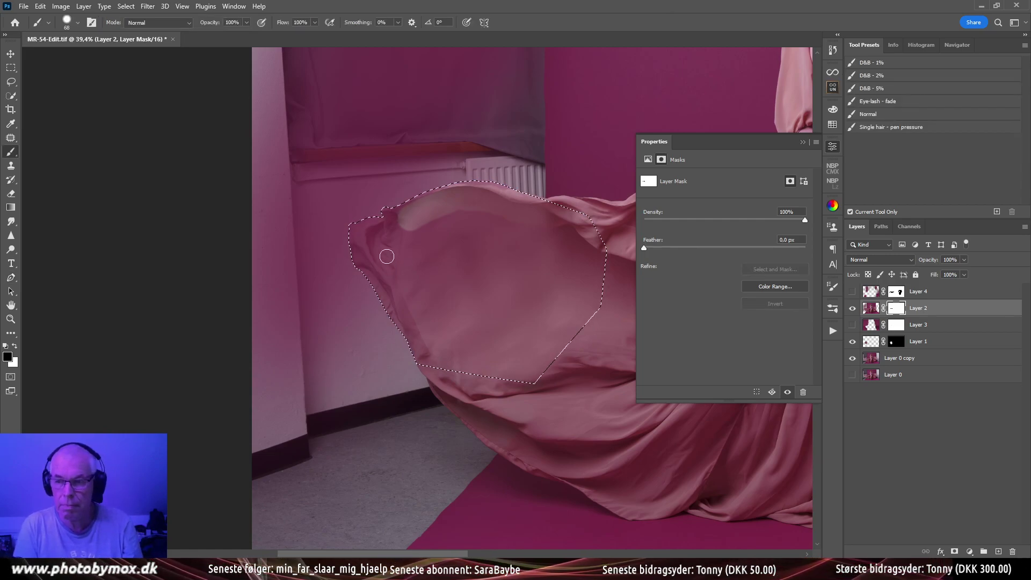
{"action": "key", "text": "]"}
{"action": "key", "text": "]"}
{"action": "key", "text": "]"}
{"action": "key", "text": "]"}
{"action": "key", "text": "]"}
{"action": "key", "text": "]"}
{"action": "key", "text": "]"}
{"action": "key", "text": "]"}
{"action": "key", "text": "]"}
{"action": "key", "text": "]"}
{"action": "key", "text": "]"}
{"action": "key", "text": "]"}
{"action": "key", "text": "]"}
{"action": "key", "text": "]"}
{"action": "key", "text": "]"}
{"action": "key", "text": "]"}
{"action": "mouse_move", "coordinate": [515, 223]}
{"action": "left_mouse_down"}
{"action": "mouse_move", "coordinate": [386, 248]}
{"action": "mouse_move", "coordinate": [417, 304]}
{"action": "mouse_move", "coordinate": [466, 346]}
{"action": "mouse_move", "coordinate": [539, 365]}
{"action": "mouse_move", "coordinate": [551, 253]}
{"action": "mouse_move", "coordinate": [446, 295]}
{"action": "mouse_move", "coordinate": [515, 327]}
{"action": "mouse_move", "coordinate": [522, 289]}
{"action": "mouse_move", "coordinate": [472, 364]}
{"action": "left_mouse_up"}
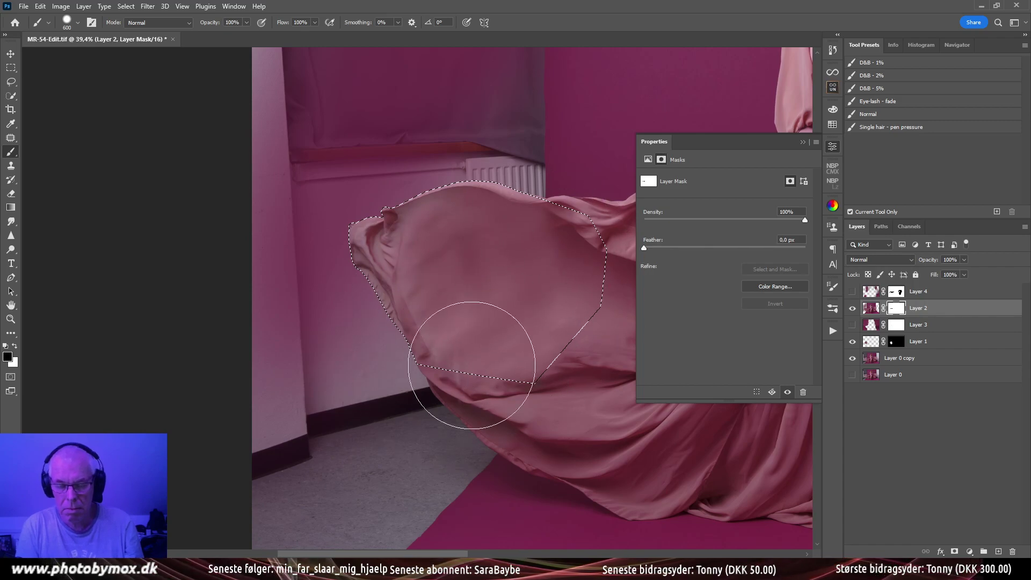
{"action": "key", "text": "ctrl+d"}
Restore the flare selection, show Layer 3, paint its mask black inside the selected area, and deselect
{"action": "scroll", "coordinate": [553, 416], "scroll_direction": "down", "scroll_amount": 5}
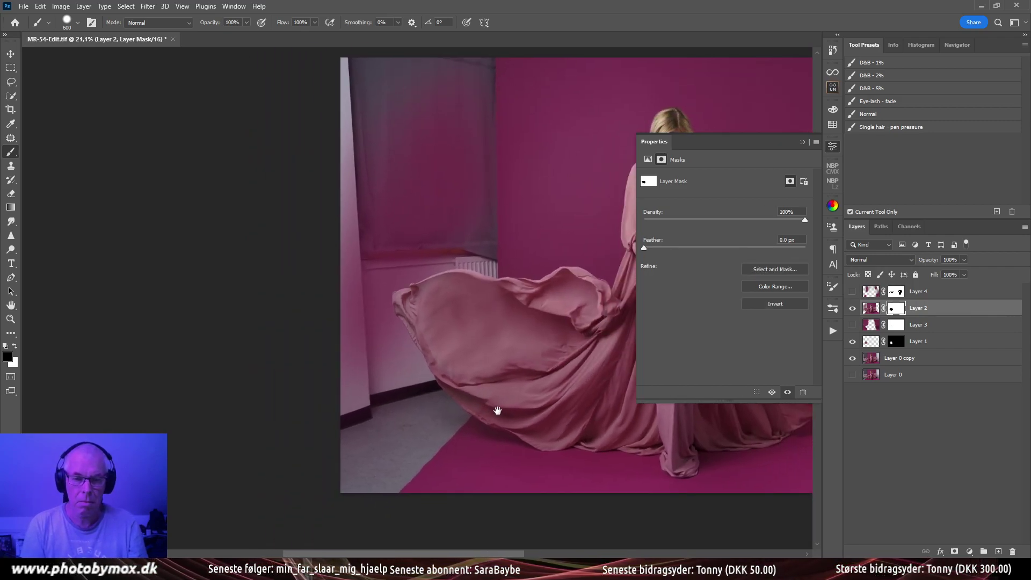
{"action": "key", "text": "ctrl+shift+d"}
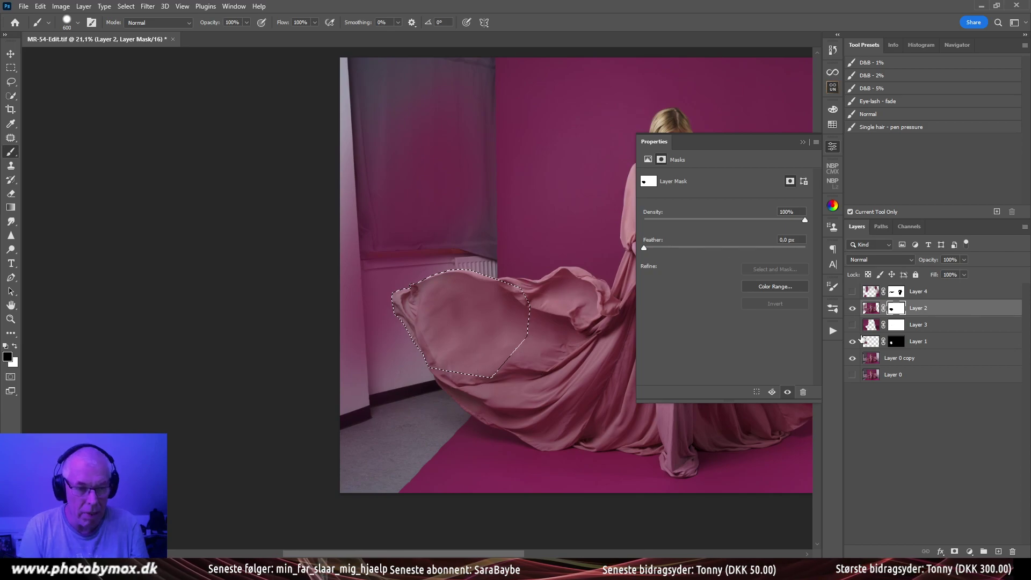
{"action": "left_click", "coordinate": [855, 326]}
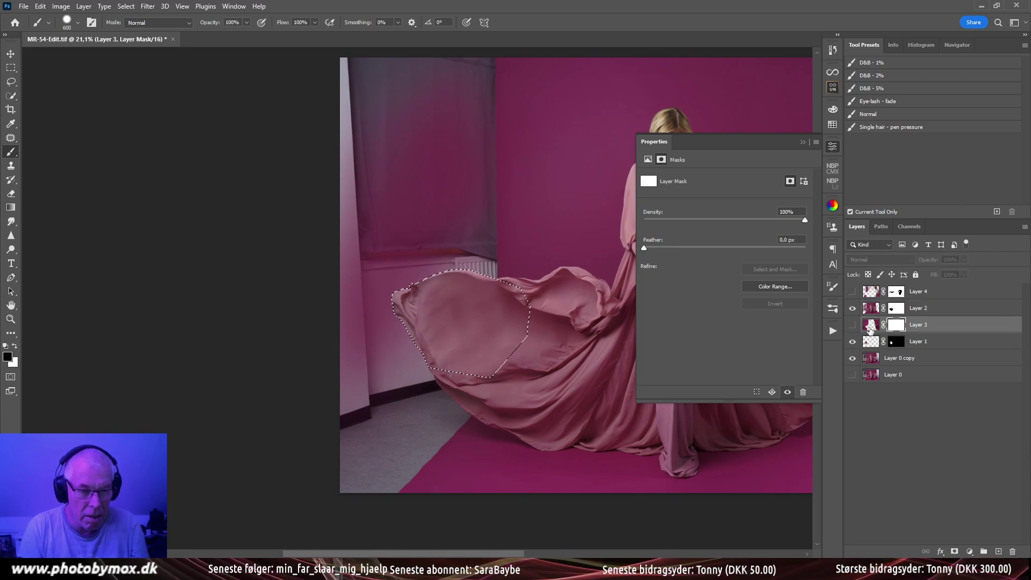
{"action": "left_click", "coordinate": [853, 325]}
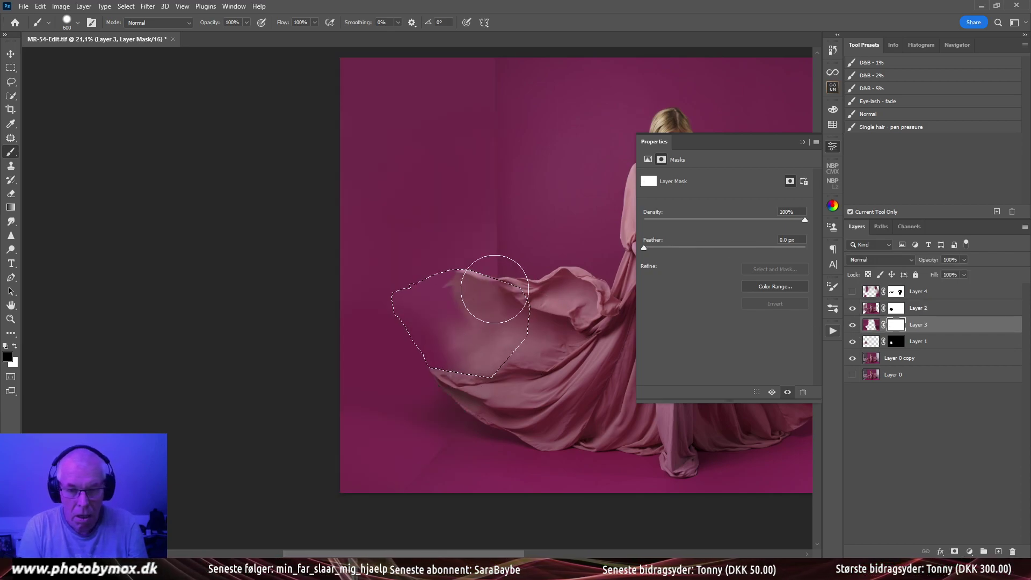
{"action": "mouse_move", "coordinate": [438, 300]}
{"action": "left_mouse_down"}
{"action": "mouse_move", "coordinate": [462, 372]}
{"action": "mouse_move", "coordinate": [536, 317]}
{"action": "mouse_move", "coordinate": [486, 323]}
{"action": "mouse_move", "coordinate": [483, 399]}
{"action": "mouse_move", "coordinate": [623, 299]}
{"action": "left_mouse_up"}
{"action": "key", "text": "ctrl+d"}
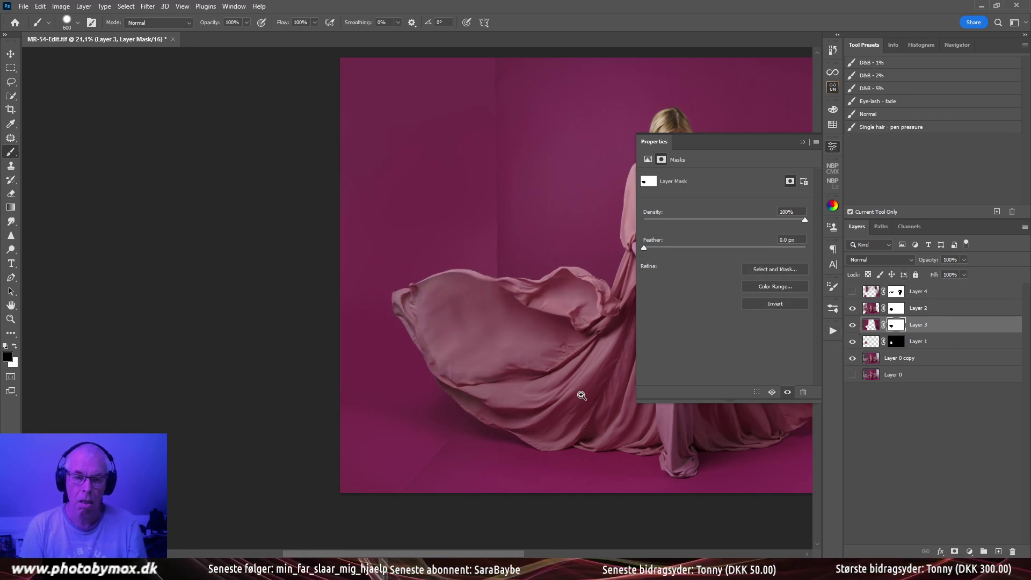
Show Layer 4 and save the document
{"action": "scroll", "coordinate": [584, 395], "scroll_direction": "down", "scroll_amount": 3}
{"action": "left_click_drag", "start_coordinate": [585, 394], "coordinate": [535, 392]}
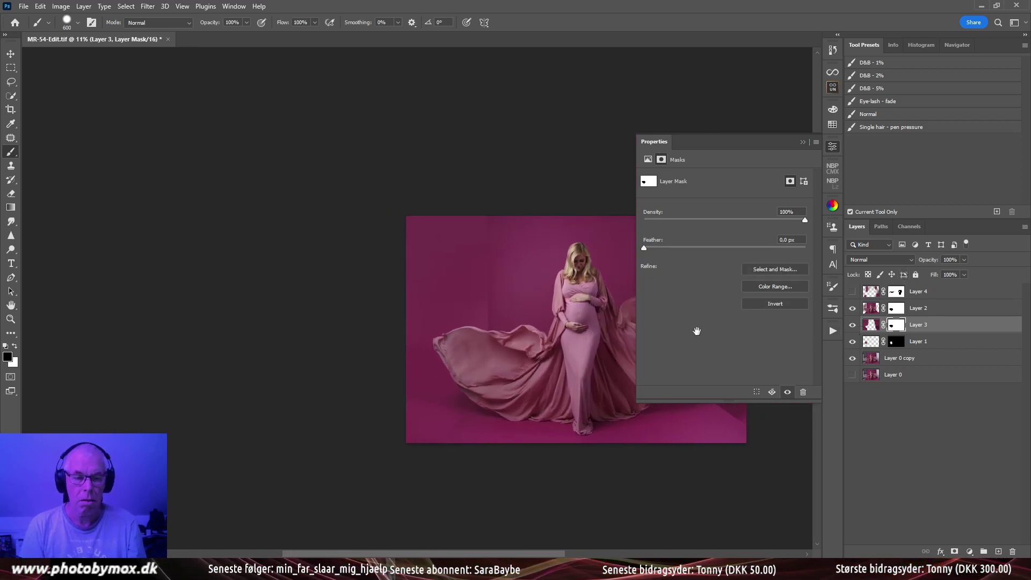
{"action": "left_click", "coordinate": [853, 293]}
{"action": "scroll", "coordinate": [535, 423], "scroll_direction": "down", "scroll_amount": 3}
{"action": "mouse_move", "coordinate": [585, 399]}
{"action": "left_mouse_down"}
{"action": "mouse_move", "coordinate": [545, 397]}
{"action": "mouse_move", "coordinate": [481, 366]}
{"action": "left_mouse_up"}
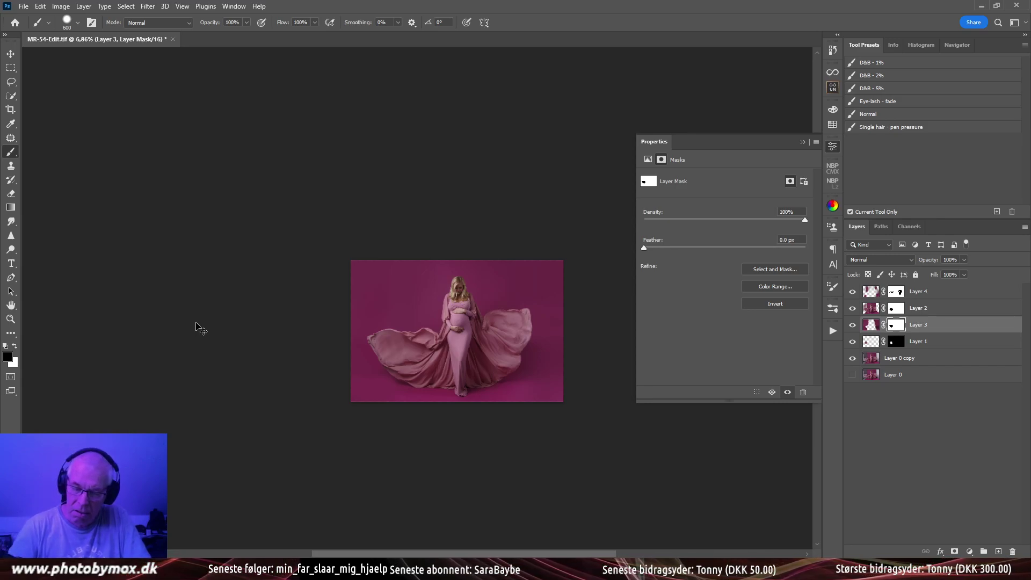
{"action": "key", "text": "ctrl+s"}
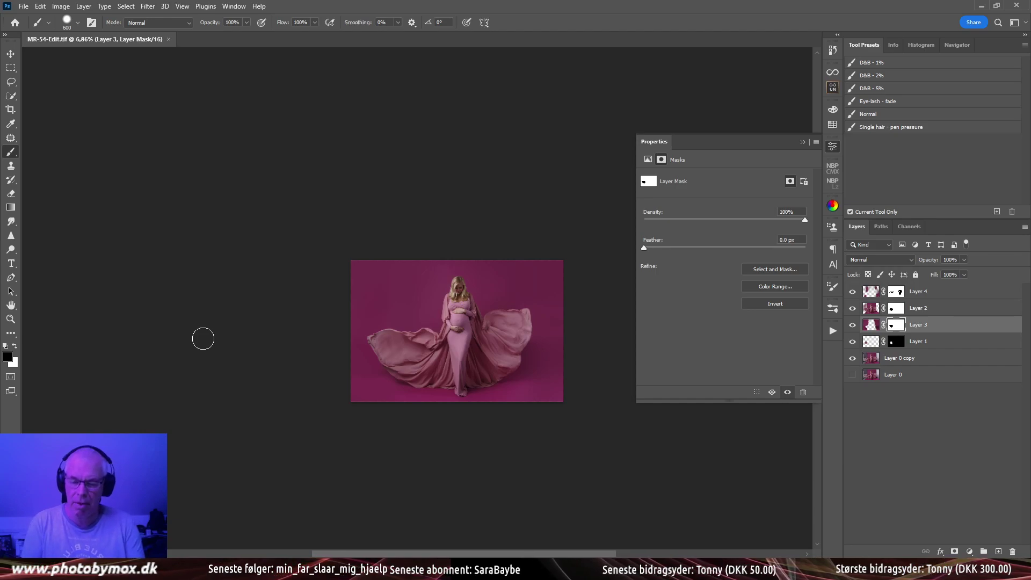
{"action": "key", "text": "ctrl+alt+i"}
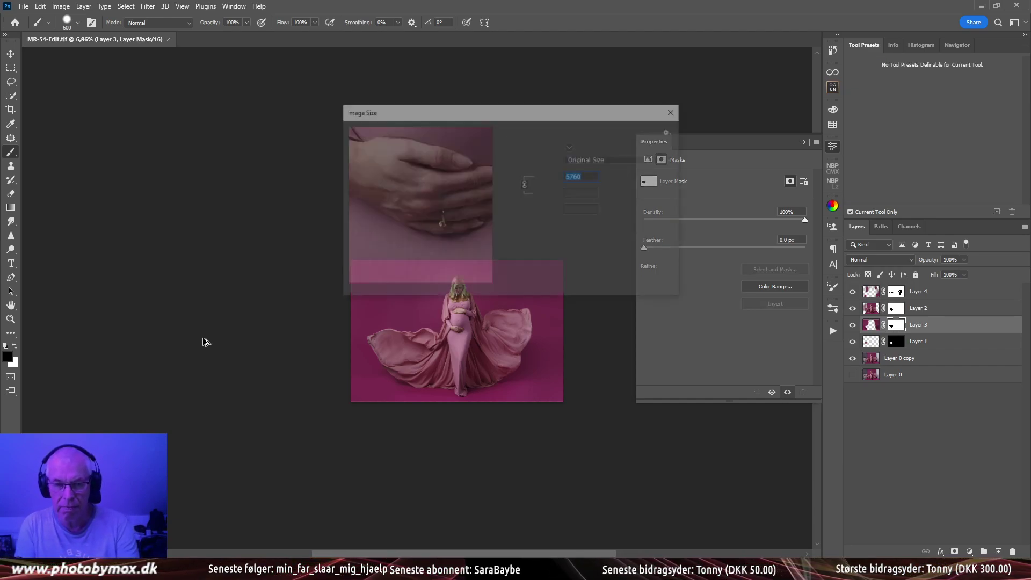
{"action": "key", "text": "Escape"}
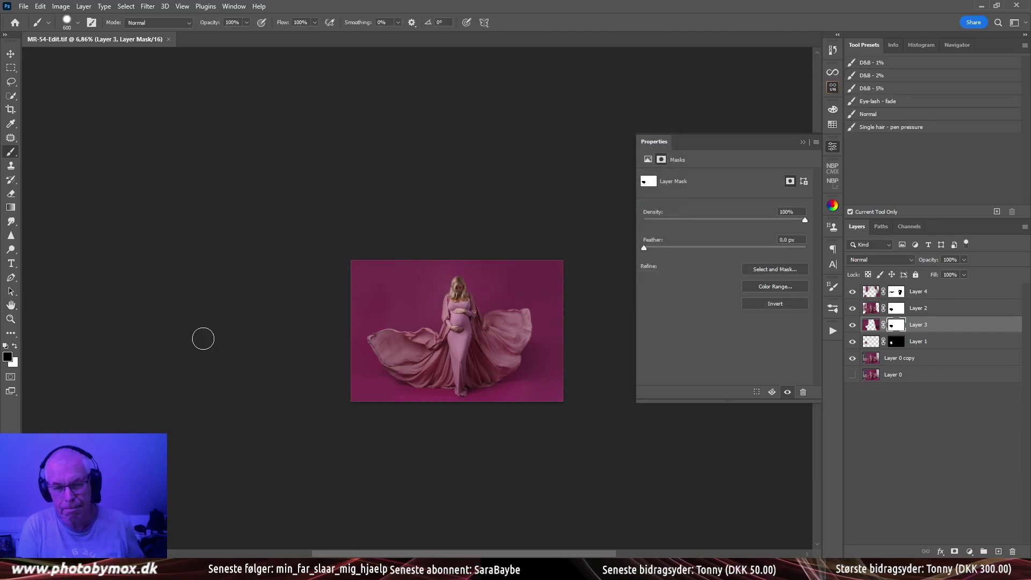
Stamp all visible layers into a new merged layer above Layer 4, save the document, and duplicate the merged layer
{"action": "left_click_drag", "start_coordinate": [471, 336], "coordinate": [504, 358]}
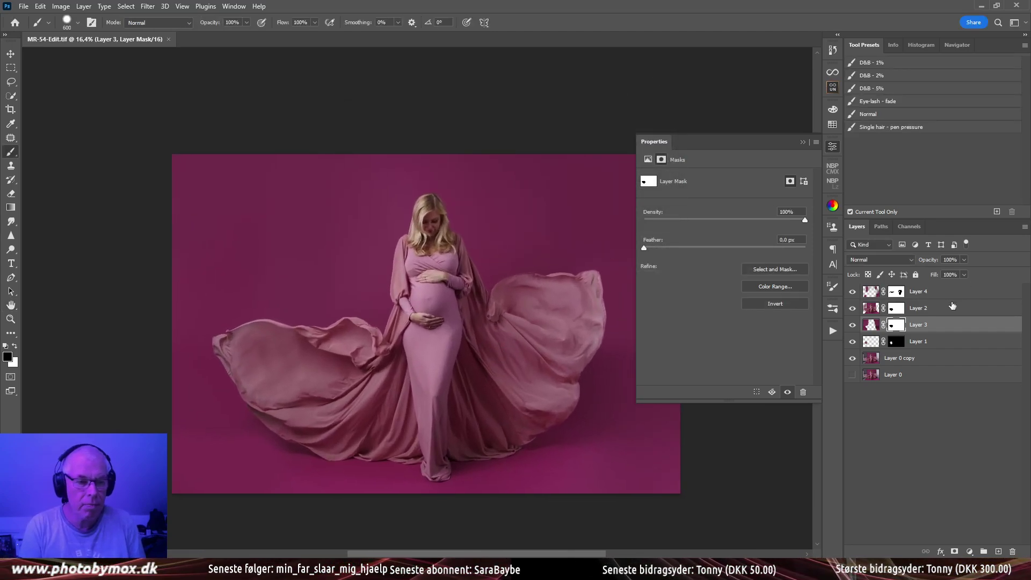
{"action": "left_click", "coordinate": [872, 292]}
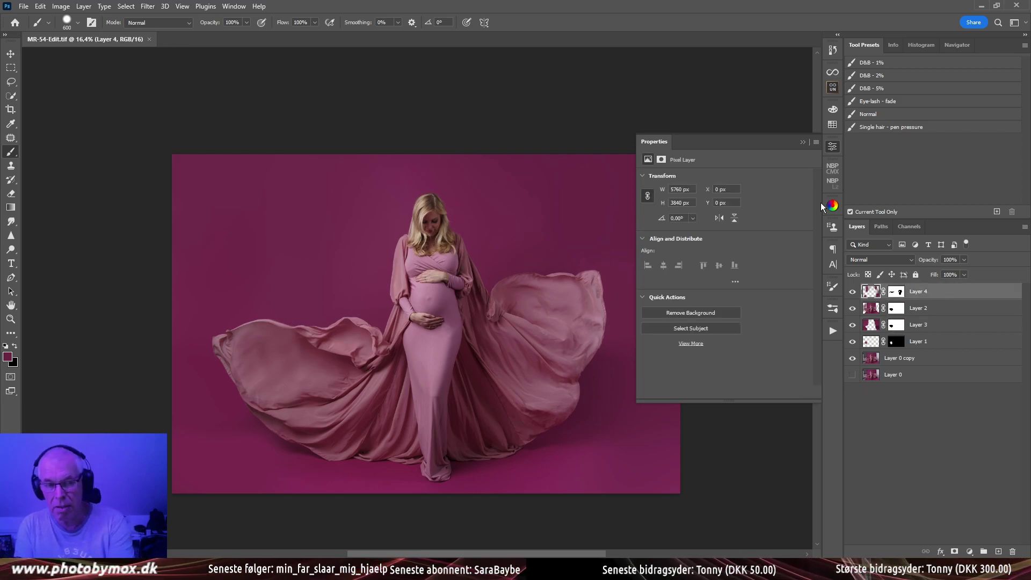
{"action": "key", "text": "ctrl+alt+shift+e"}
{"action": "key", "text": "ctrl+s"}
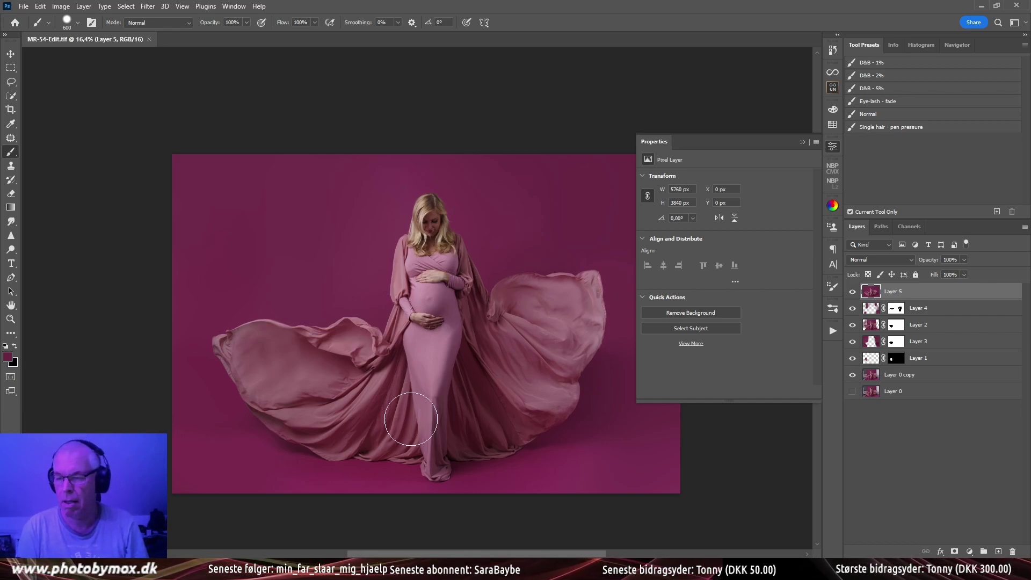
{"action": "key", "text": "ctrl+j"}
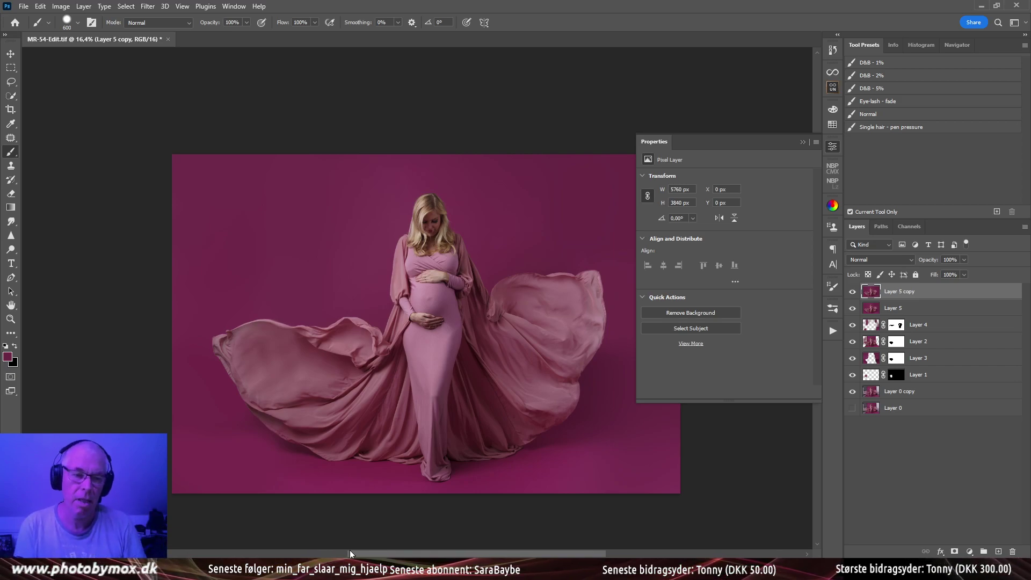
{"action": "left_click", "coordinate": [832, 147]}
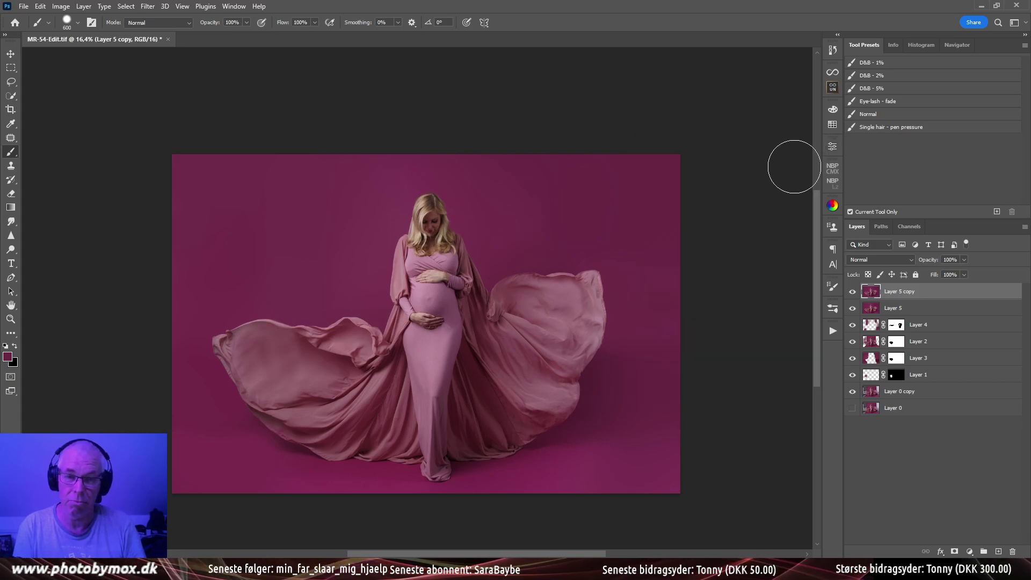
Select the woman and gown on the duplicated layer with automatic subject selection and inspect the outline around the gown
{"action": "left_click", "coordinate": [147, 6]}
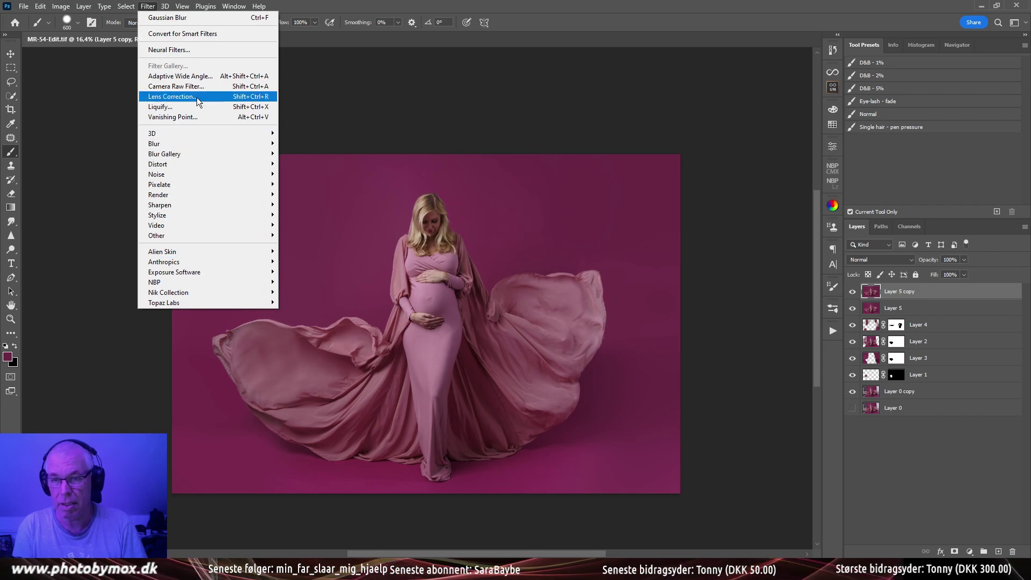
{"action": "mouse_move", "coordinate": [132, 11]}
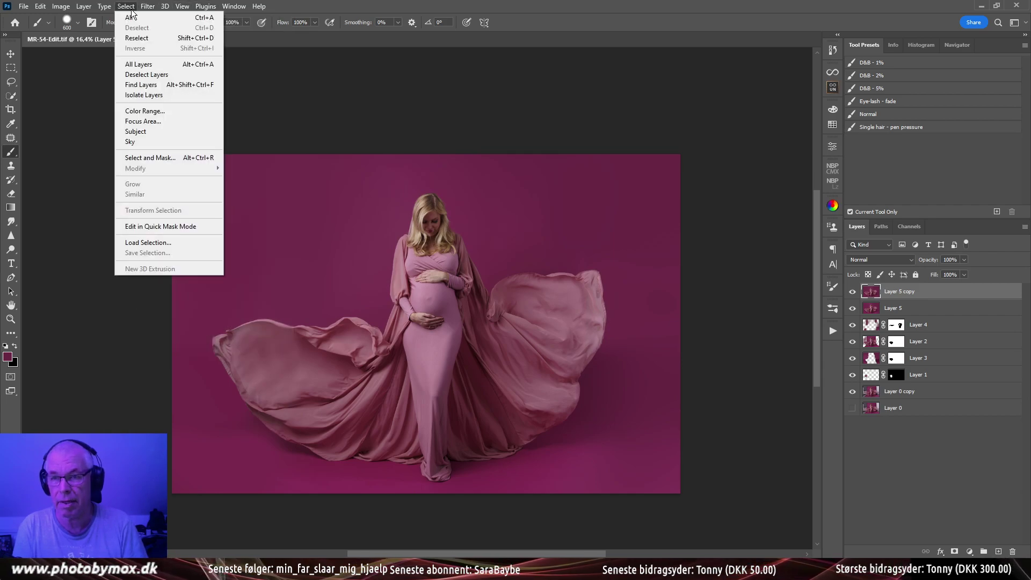
{"action": "left_click", "coordinate": [149, 131]}
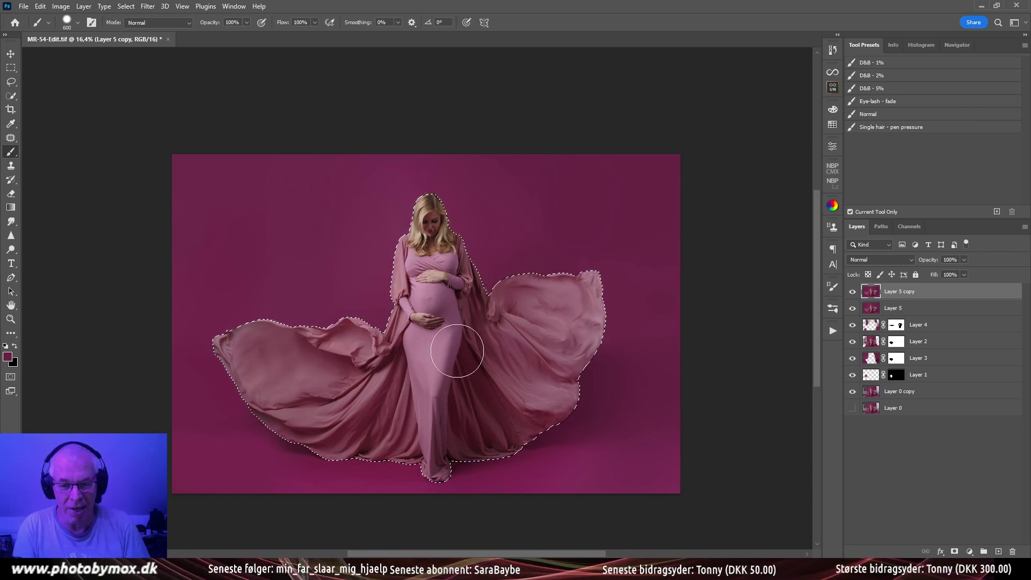
{"action": "left_click", "coordinate": [303, 382], "text": "ctrl"}
{"action": "left_click_drag", "start_coordinate": [304, 382], "coordinate": [332, 373]}
{"action": "left_click_drag", "start_coordinate": [404, 360], "coordinate": [352, 430]}
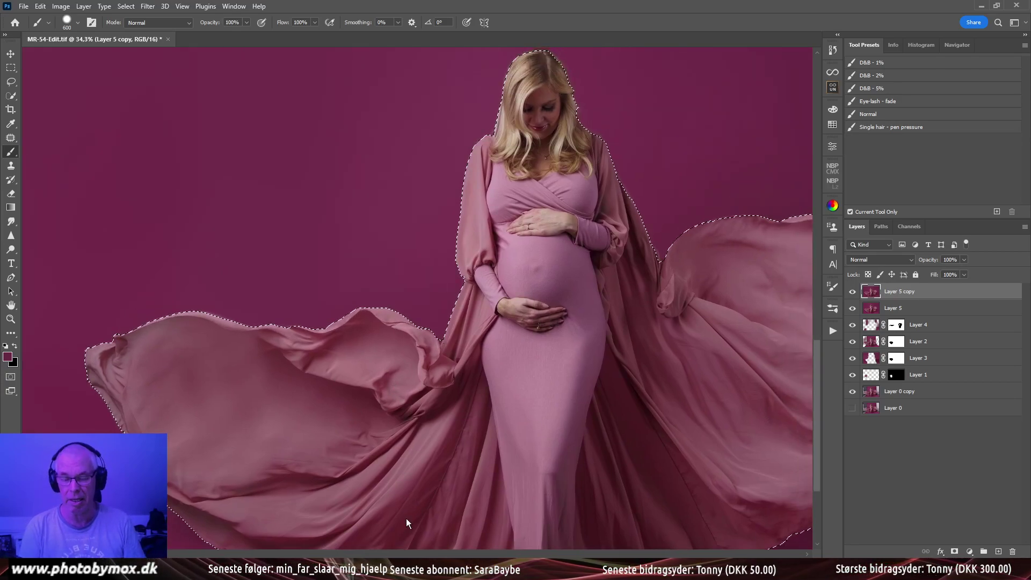
Save the document, quit Photoshop, and reopen the original MR-54-Edit.tif in Photoshop from Lightroom Classic
{"action": "key", "text": "ctrl+s"}
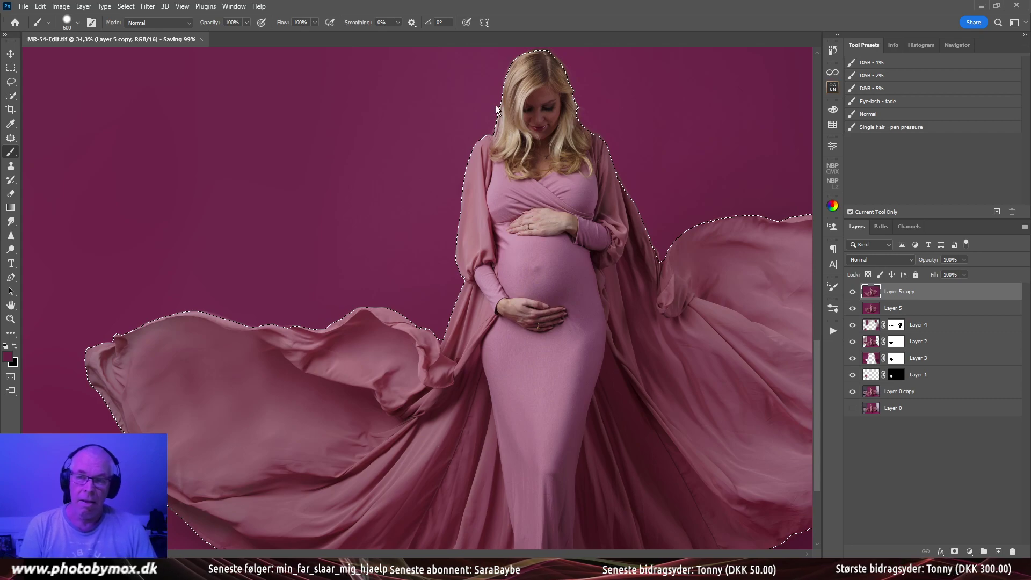
{"action": "left_click", "coordinate": [1017, 7]}
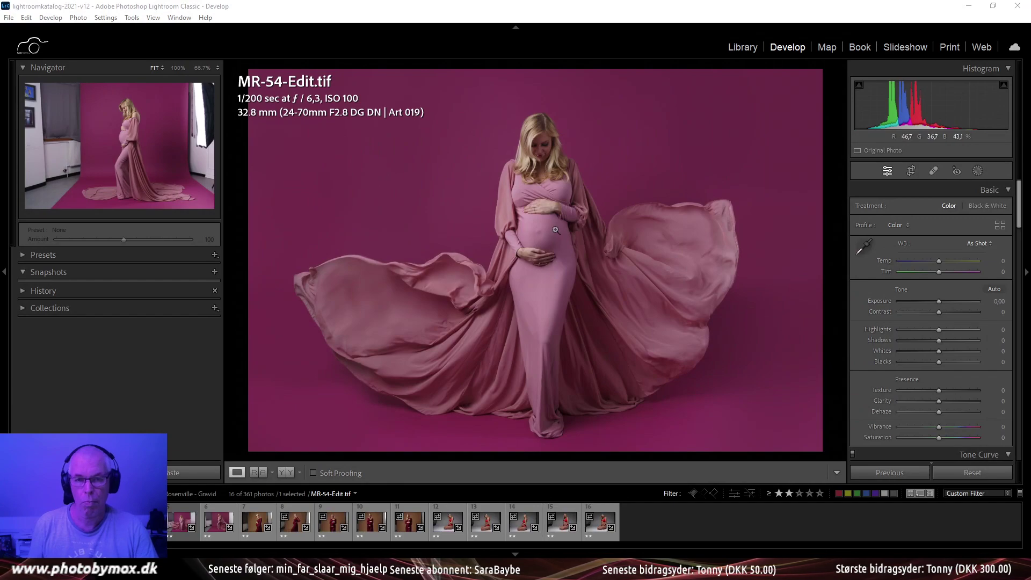
{"action": "right_click", "coordinate": [556, 230]}
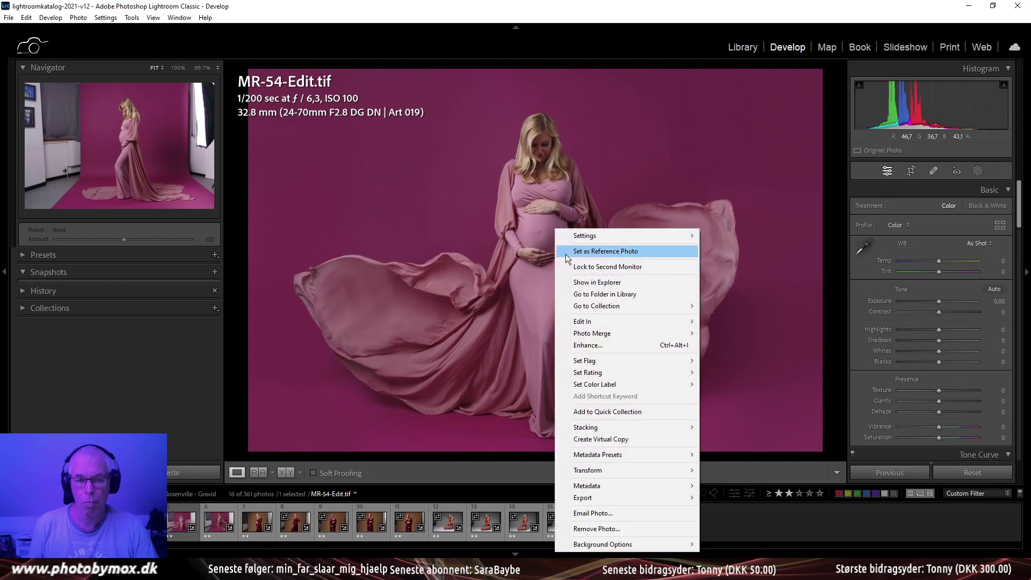
{"action": "mouse_move", "coordinate": [682, 321]}
{"action": "left_click", "coordinate": [746, 321]}
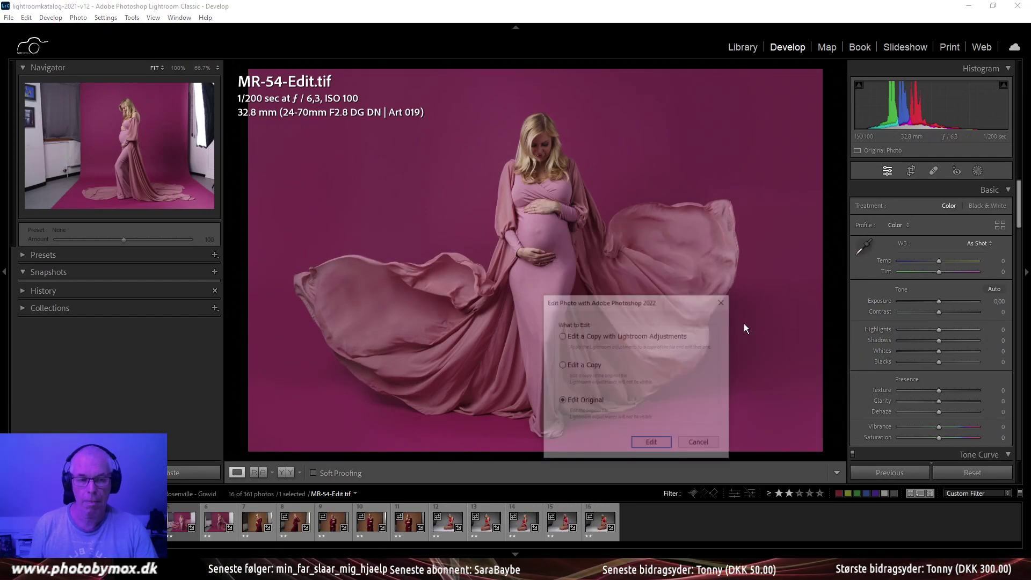
{"action": "left_click", "coordinate": [644, 443]}
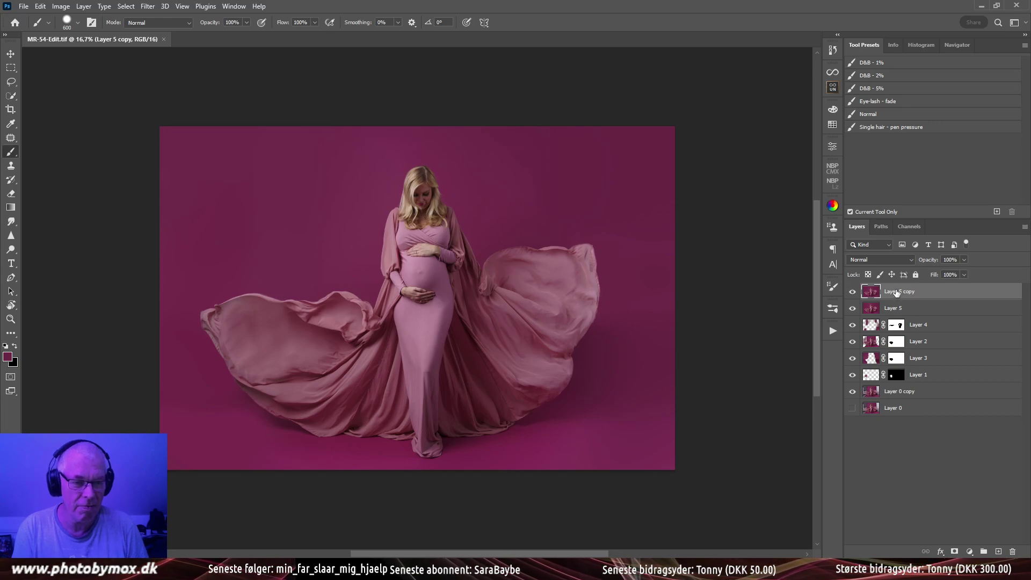
Run Select Subject on Layer 5 copy to outline the woman and her gown
{"action": "left_click", "coordinate": [132, 8]}
{"action": "left_click", "coordinate": [183, 131]}
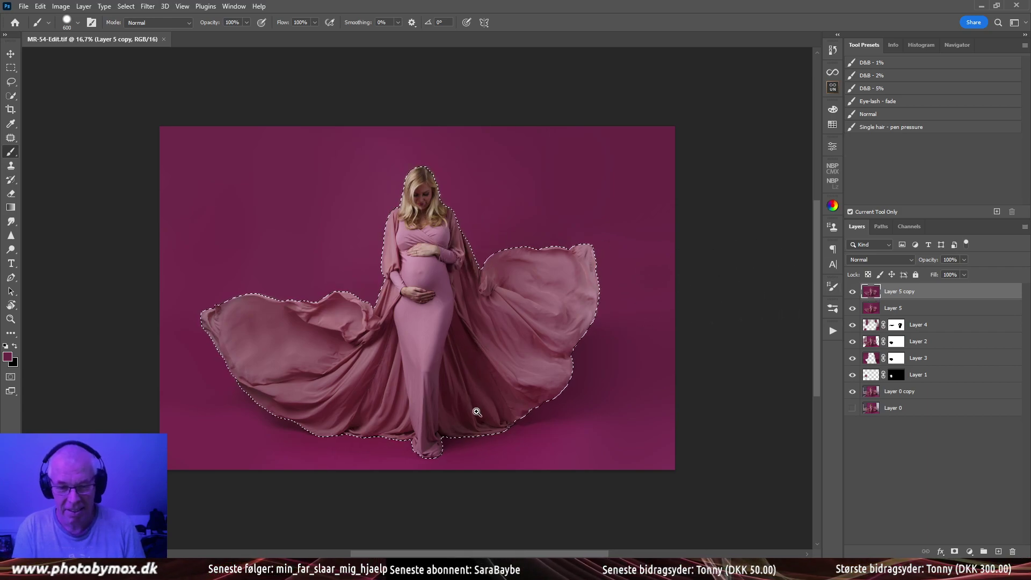
{"action": "left_click_drag", "start_coordinate": [476, 412], "coordinate": [516, 404]}
{"action": "left_click_drag", "start_coordinate": [473, 292], "coordinate": [513, 387]}
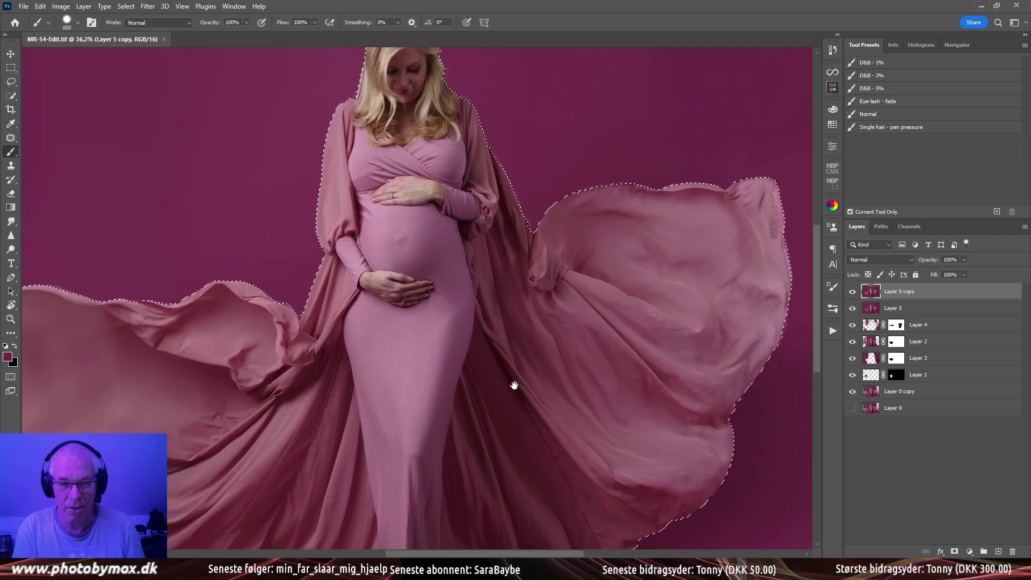
{"action": "left_click_drag", "start_coordinate": [533, 258], "coordinate": [543, 286]}
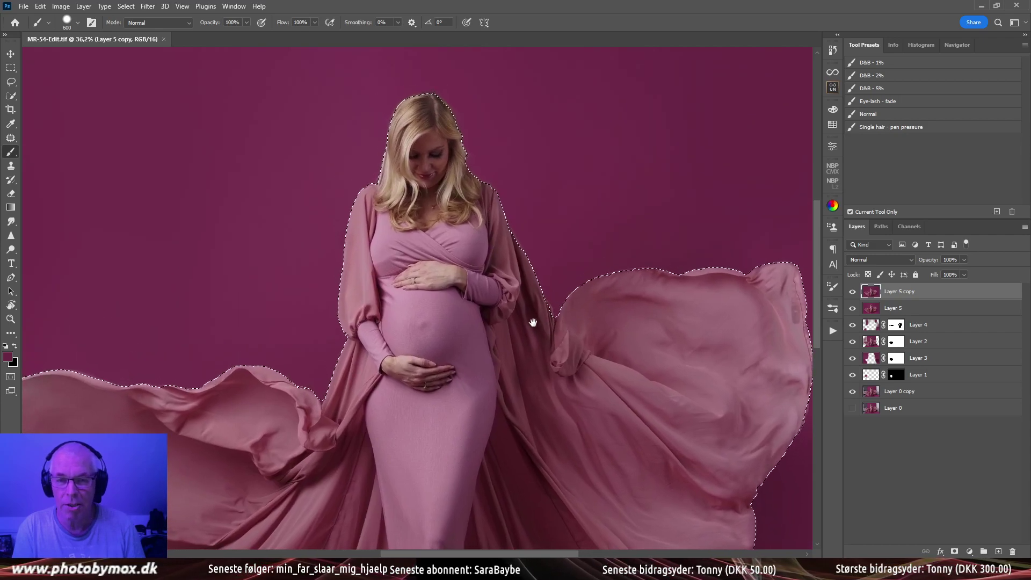
{"action": "scroll", "coordinate": [629, 324], "scroll_direction": "up", "scroll_amount": 3}
{"action": "left_click_drag", "start_coordinate": [629, 325], "coordinate": [636, 325]}
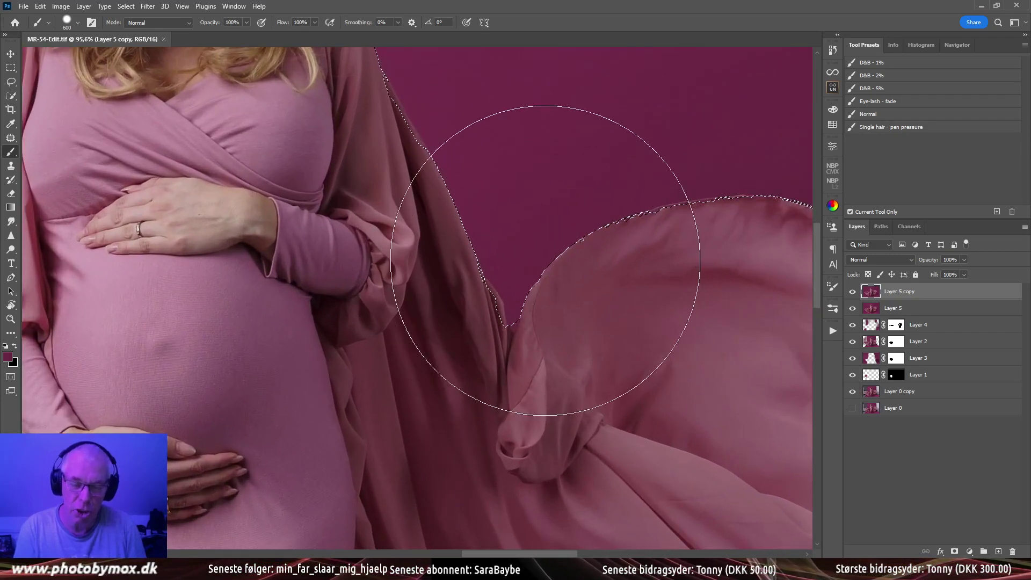
Correct the selection edge with the Lasso at the notch where the gown's cape meets the raised flare, adding and subtracting small areas
{"action": "key", "text": "l"}
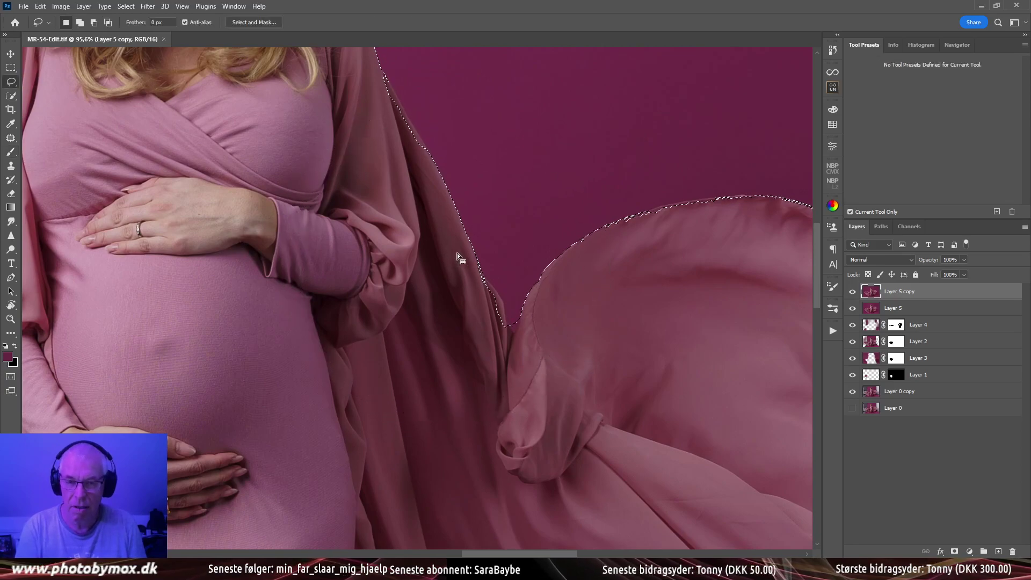
{"action": "key", "text": "alt"}
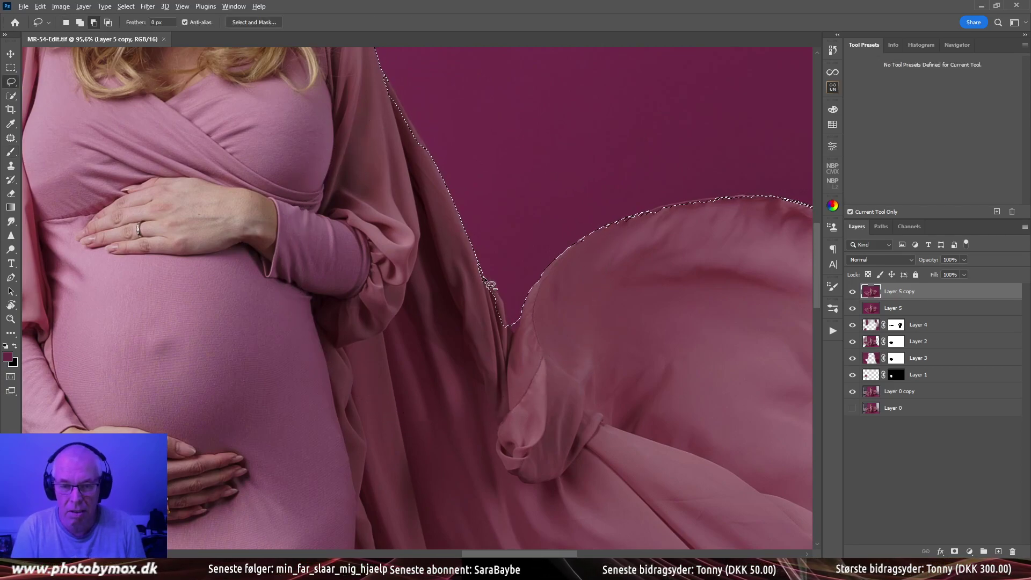
{"action": "key", "text": "shift"}
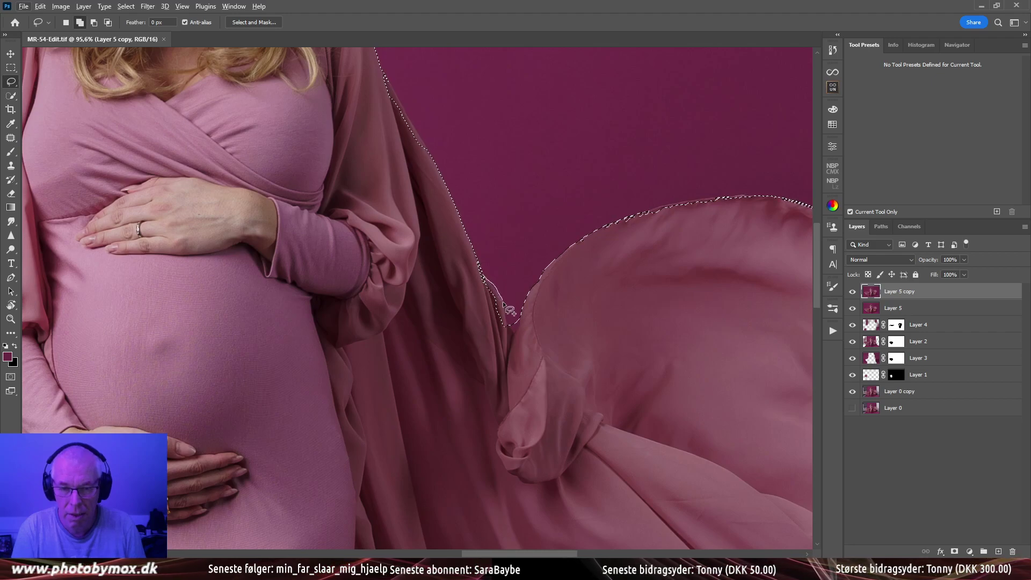
{"action": "left_click_drag", "start_coordinate": [474, 388], "coordinate": [469, 393]}
{"action": "key", "text": "alt"}
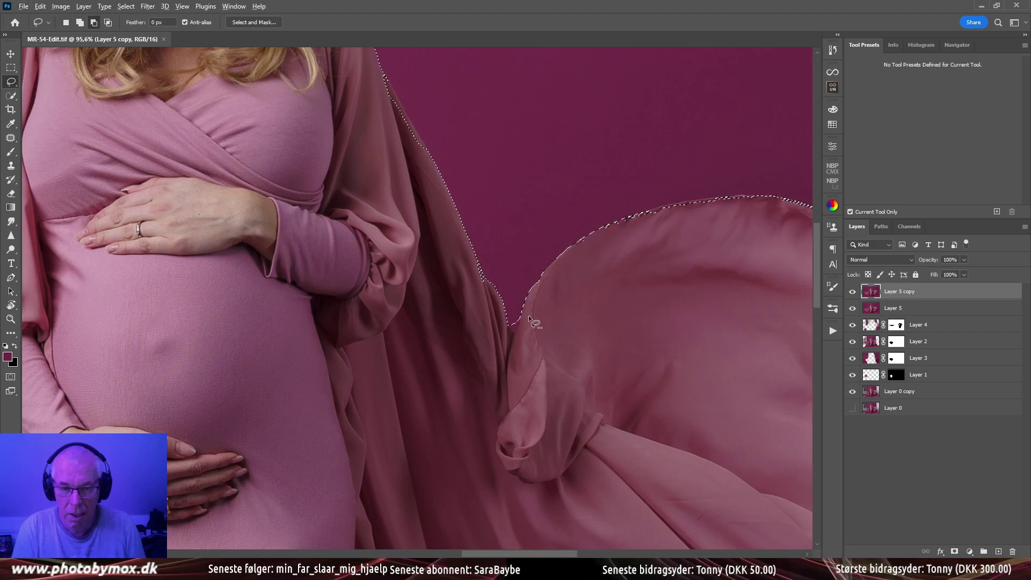
{"action": "mouse_move", "coordinate": [527, 314]}
{"action": "left_mouse_down"}
{"action": "mouse_move", "coordinate": [517, 322]}
{"action": "mouse_move", "coordinate": [525, 321]}
{"action": "left_mouse_up"}
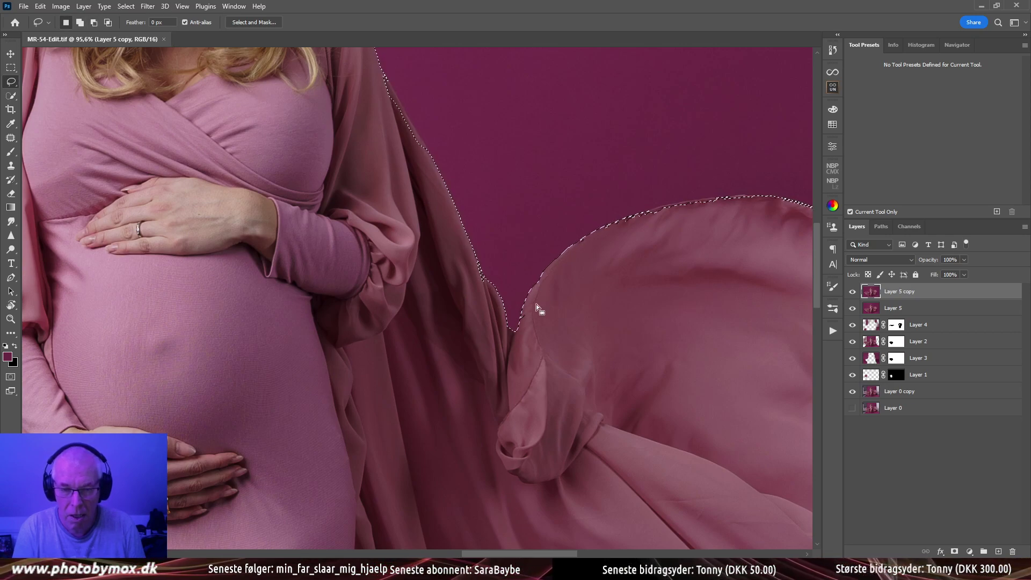
{"action": "key", "text": "shift"}
{"action": "left_click_drag", "start_coordinate": [527, 309], "coordinate": [530, 332]}
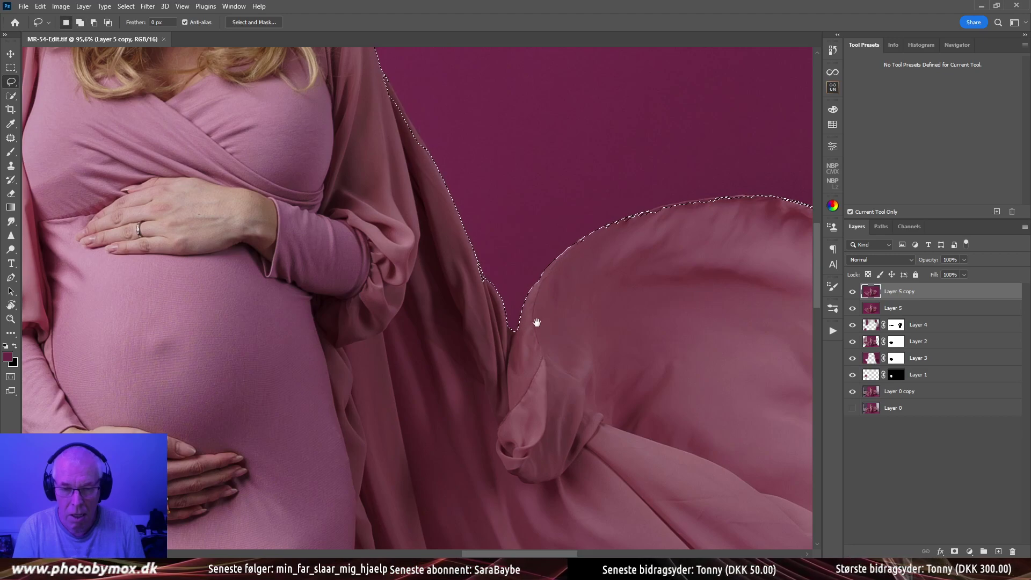
Add the missed sliver along the cape's edge below the shoulder to the selection with the Lasso
{"action": "scroll", "coordinate": [534, 322], "scroll_direction": "up", "scroll_amount": 5}
{"action": "scroll", "coordinate": [534, 322], "scroll_direction": "left", "scroll_amount": 5}
{"action": "key", "text": "shift"}
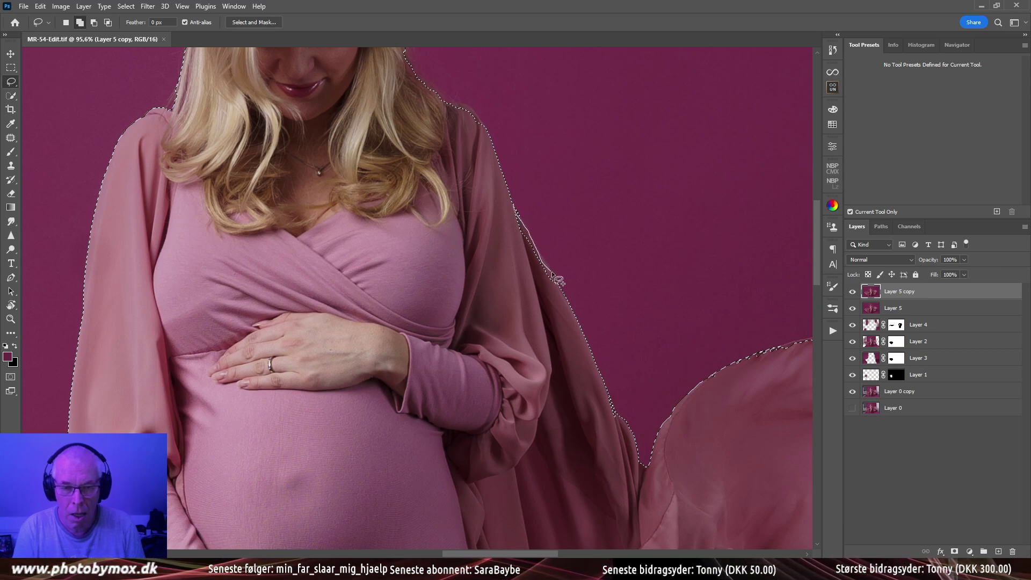
{"action": "left_click_drag", "start_coordinate": [491, 316], "coordinate": [568, 257]}
{"action": "left_click_drag", "start_coordinate": [466, 361], "coordinate": [582, 202]}
{"action": "left_click_drag", "start_coordinate": [290, 384], "coordinate": [433, 193]}
Correct the selection along the upper and outer edges of the gown's left flare with the Lasso in add mode
{"action": "left_click_drag", "start_coordinate": [351, 286], "coordinate": [366, 288]}
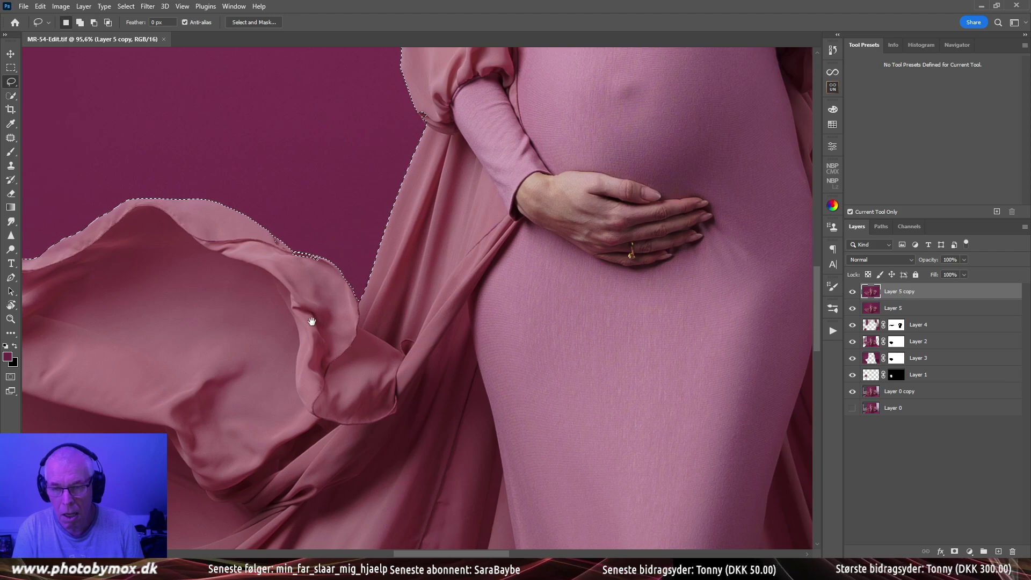
{"action": "left_click_drag", "start_coordinate": [311, 322], "coordinate": [592, 279]}
{"action": "left_click_drag", "start_coordinate": [426, 185], "coordinate": [563, 240]}
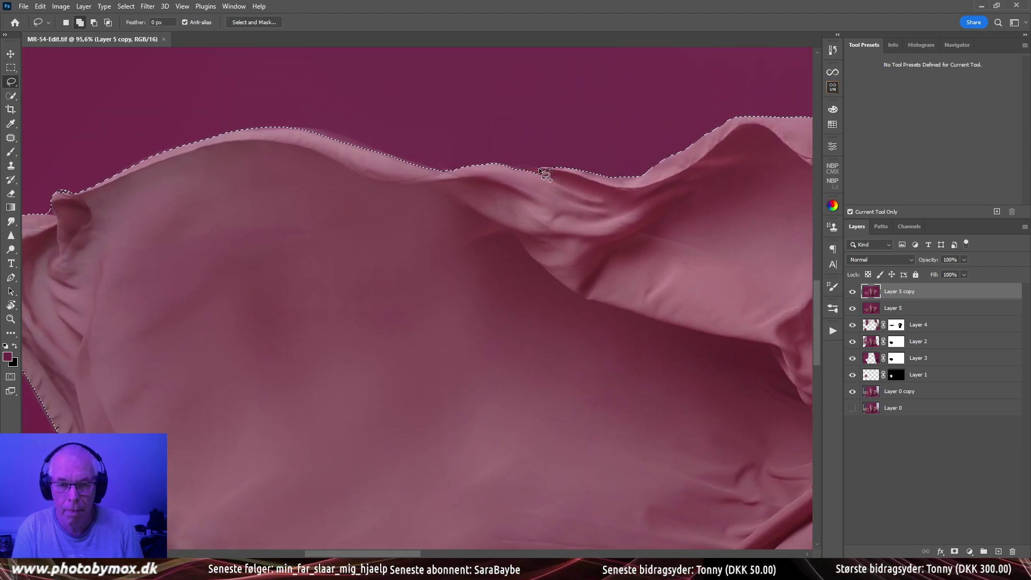
{"action": "left_click_drag", "start_coordinate": [481, 244], "coordinate": [571, 197]}
{"action": "left_click_drag", "start_coordinate": [538, 207], "coordinate": [525, 126]}
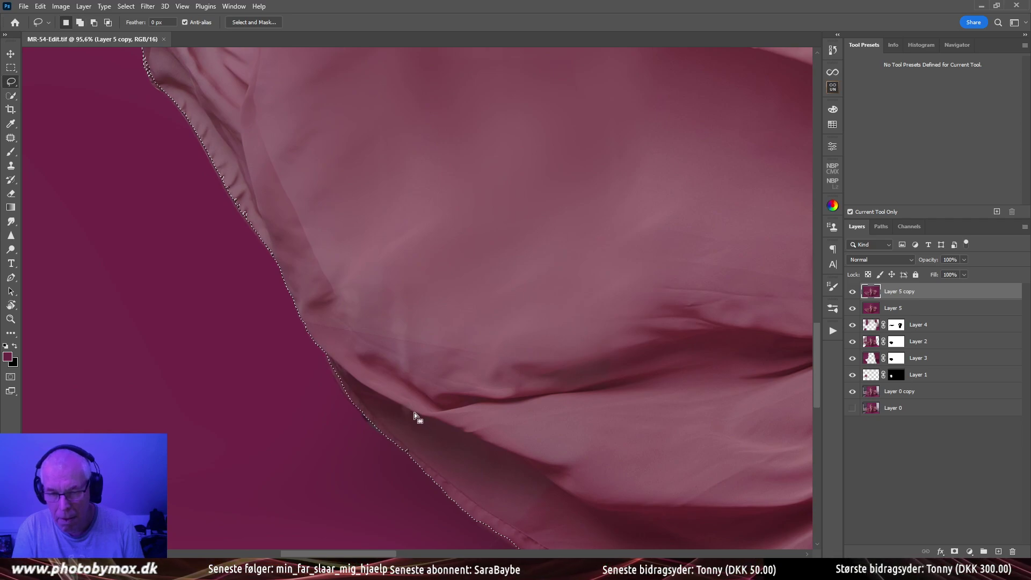
{"action": "mouse_move", "coordinate": [404, 410]}
{"action": "left_mouse_down"}
{"action": "mouse_move", "coordinate": [398, 393]}
{"action": "mouse_move", "coordinate": [325, 335]}
{"action": "left_mouse_up"}
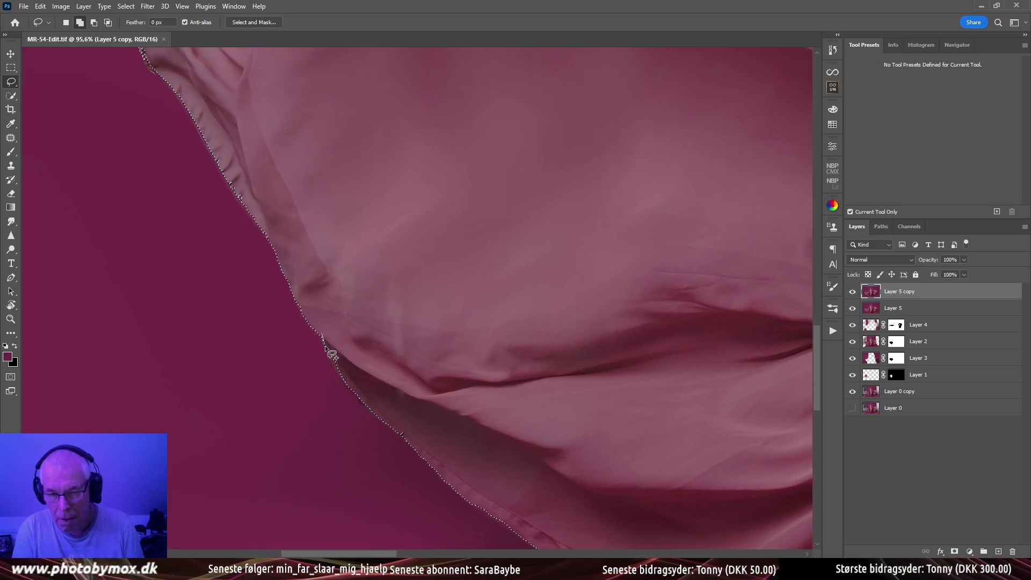
{"action": "left_click_drag", "start_coordinate": [456, 424], "coordinate": [357, 306]}
{"action": "mouse_move", "coordinate": [661, 301]}
{"action": "left_mouse_down"}
{"action": "mouse_move", "coordinate": [405, 317]}
{"action": "mouse_move", "coordinate": [360, 292]}
{"action": "left_mouse_up"}
{"action": "mouse_move", "coordinate": [537, 324]}
{"action": "left_mouse_down"}
{"action": "mouse_move", "coordinate": [495, 328]}
{"action": "mouse_move", "coordinate": [471, 355]}
{"action": "mouse_move", "coordinate": [493, 326]}
{"action": "left_mouse_up"}
Follow the selection along the hem and add the missed fabric at the lower edge of the gown's right flare
{"action": "scroll", "coordinate": [430, 333], "scroll_direction": "right", "scroll_amount": 8}
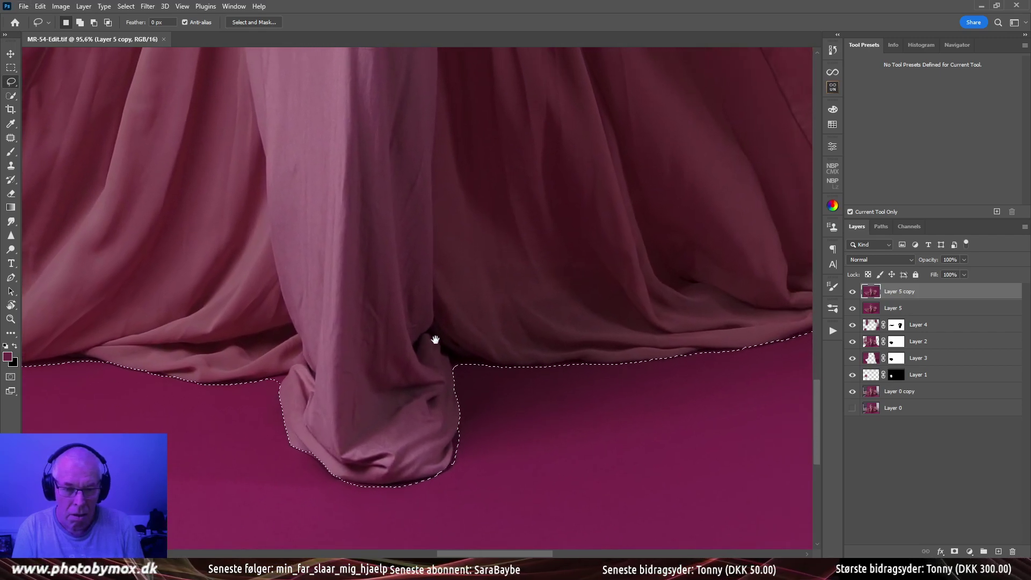
{"action": "scroll", "coordinate": [446, 365], "scroll_direction": "up", "scroll_amount": 1}
{"action": "mouse_move", "coordinate": [434, 359]}
{"action": "left_mouse_down"}
{"action": "mouse_move", "coordinate": [431, 454]}
{"action": "mouse_move", "coordinate": [398, 472]}
{"action": "mouse_move", "coordinate": [421, 473]}
{"action": "mouse_move", "coordinate": [438, 444]}
{"action": "left_mouse_up"}
{"action": "left_click_drag", "start_coordinate": [463, 413], "coordinate": [302, 450]}
{"action": "left_click_drag", "start_coordinate": [535, 398], "coordinate": [321, 486]}
{"action": "left_click_drag", "start_coordinate": [478, 404], "coordinate": [413, 443]}
{"action": "mouse_move", "coordinate": [527, 354]}
{"action": "left_mouse_down"}
{"action": "mouse_move", "coordinate": [486, 396]}
{"action": "mouse_move", "coordinate": [428, 397]}
{"action": "left_mouse_up"}
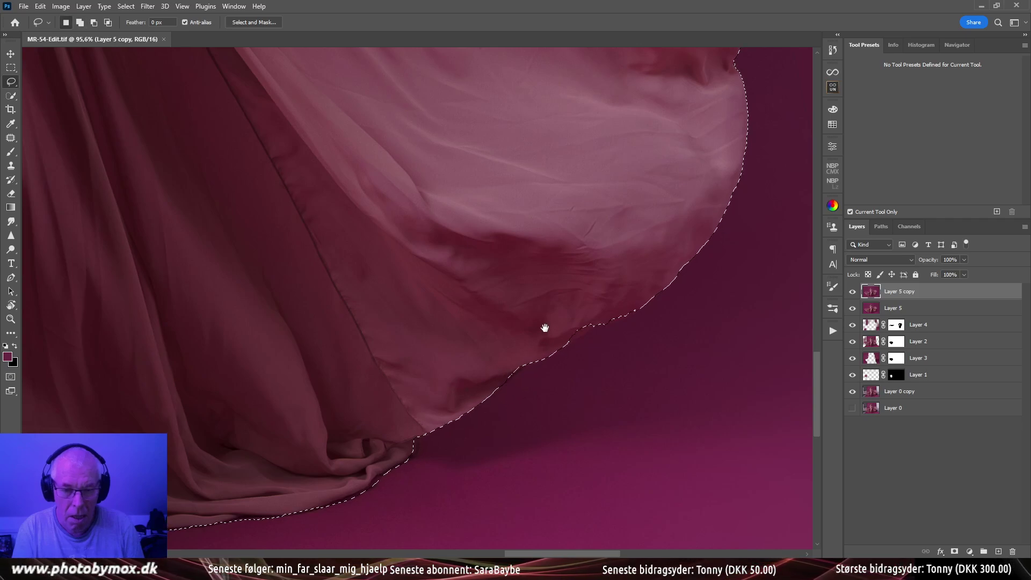
{"action": "left_click_drag", "start_coordinate": [582, 315], "coordinate": [545, 342]}
{"action": "key", "text": "shift"}
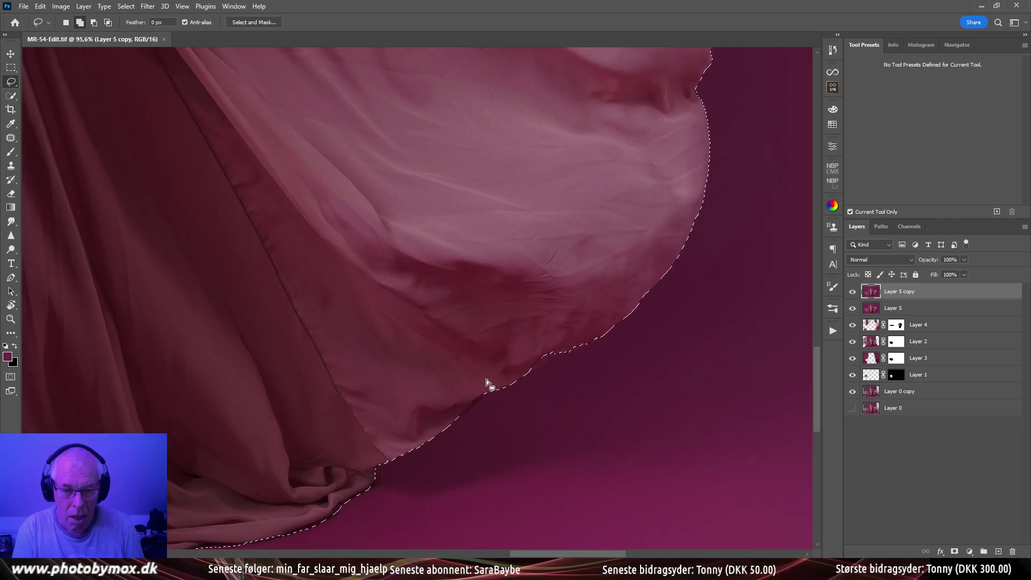
{"action": "left_click_drag", "start_coordinate": [573, 297], "coordinate": [473, 436]}
Check the selection along the right flare's outer edge and upper corner, adding missed fabric with the Lasso
{"action": "scroll", "coordinate": [490, 400], "scroll_direction": "up", "scroll_amount": 10}
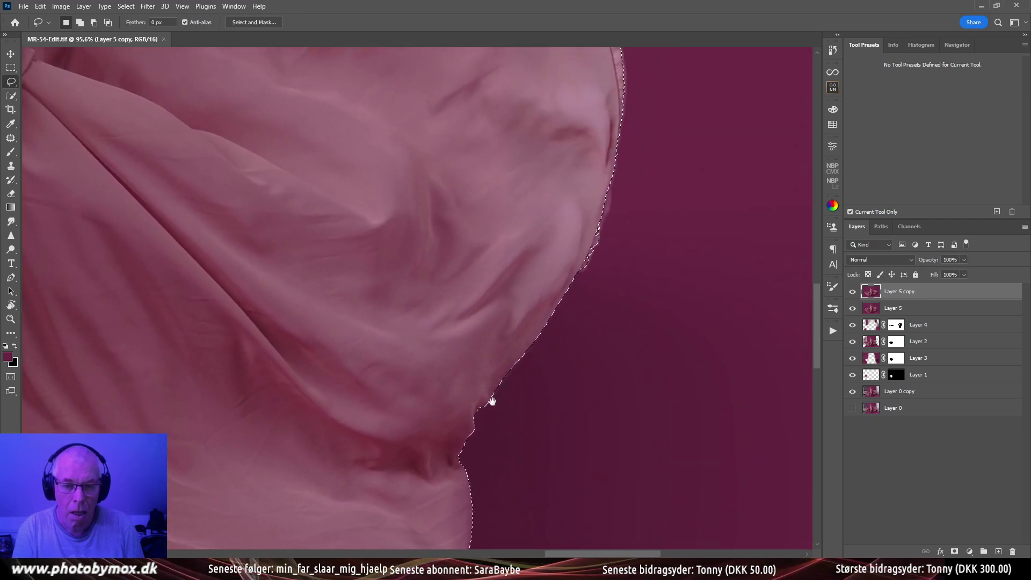
{"action": "key", "text": "shift"}
{"action": "mouse_move", "coordinate": [581, 442]}
{"action": "left_mouse_down"}
{"action": "mouse_move", "coordinate": [564, 520]}
{"action": "mouse_move", "coordinate": [529, 537]}
{"action": "left_mouse_up"}
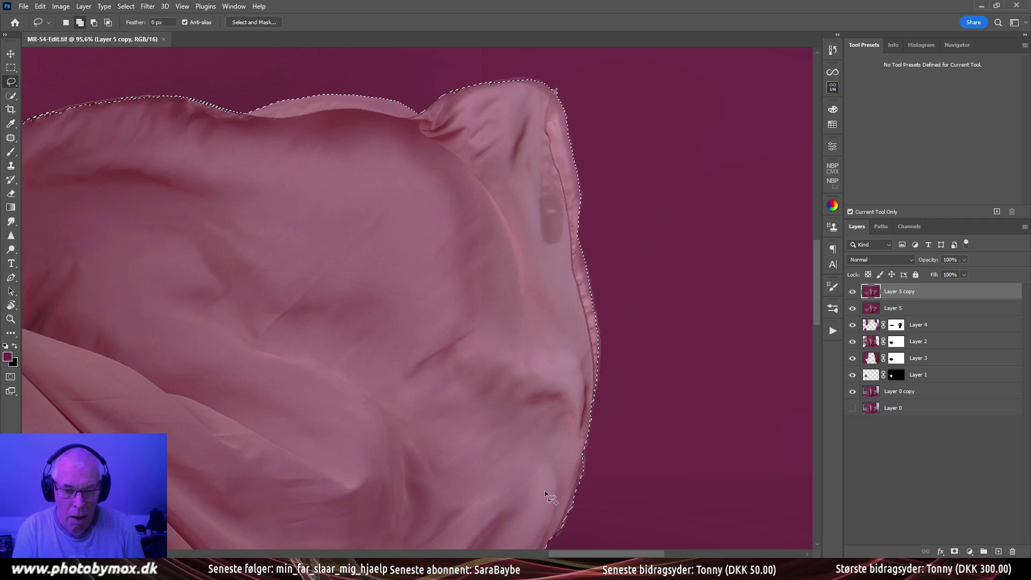
{"action": "left_click_drag", "start_coordinate": [568, 396], "coordinate": [567, 453]}
{"action": "left_click_drag", "start_coordinate": [552, 378], "coordinate": [591, 422]}
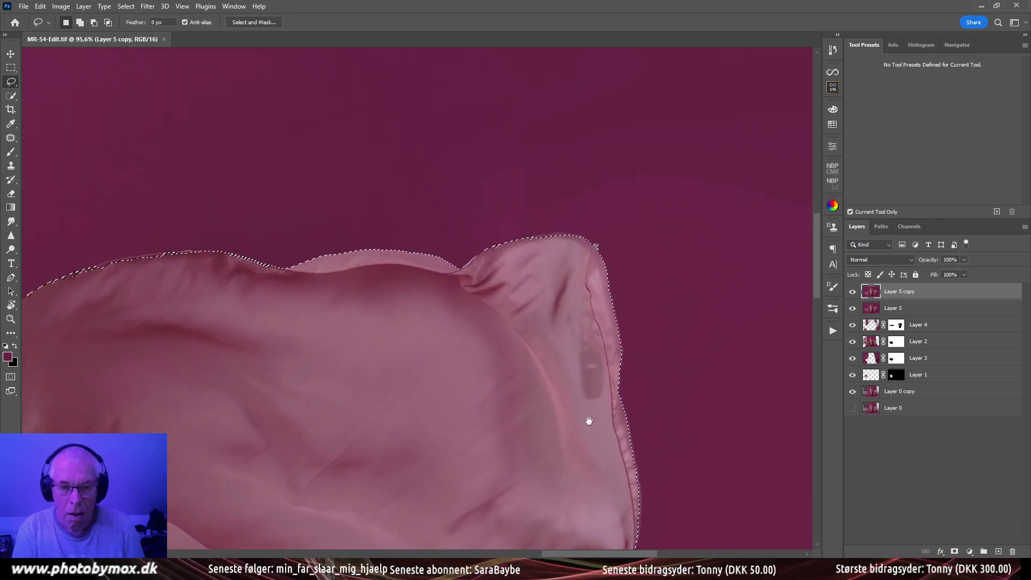
{"action": "mouse_move", "coordinate": [644, 263]}
{"action": "left_mouse_down"}
{"action": "mouse_move", "coordinate": [656, 277]}
{"action": "mouse_move", "coordinate": [673, 267]}
{"action": "left_mouse_up"}
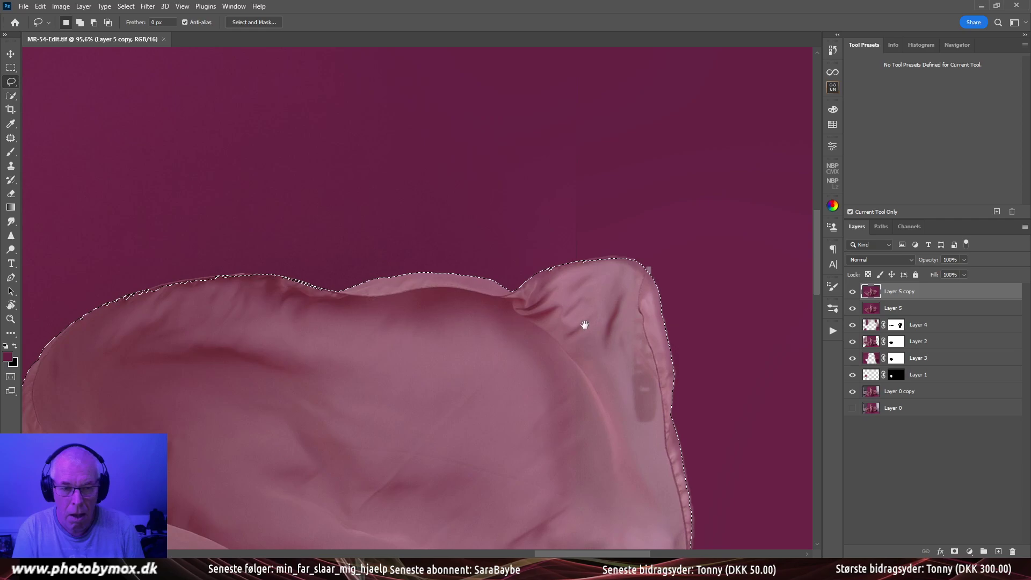
{"action": "left_click_drag", "start_coordinate": [582, 324], "coordinate": [654, 328]}
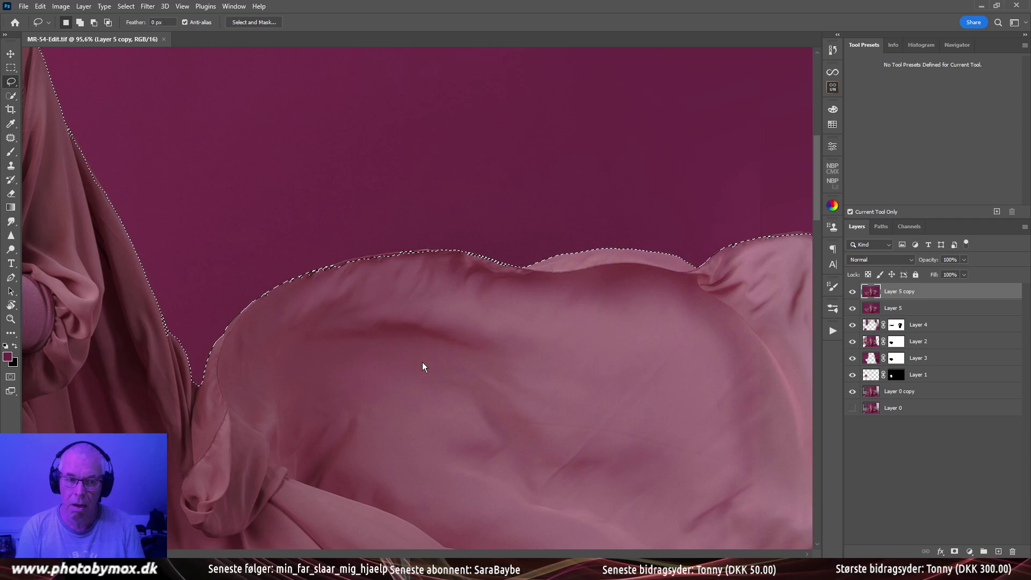
Turn the selection into a layer mask on Layer 5 copy and save the document
{"action": "key", "text": "ctrl+j"}
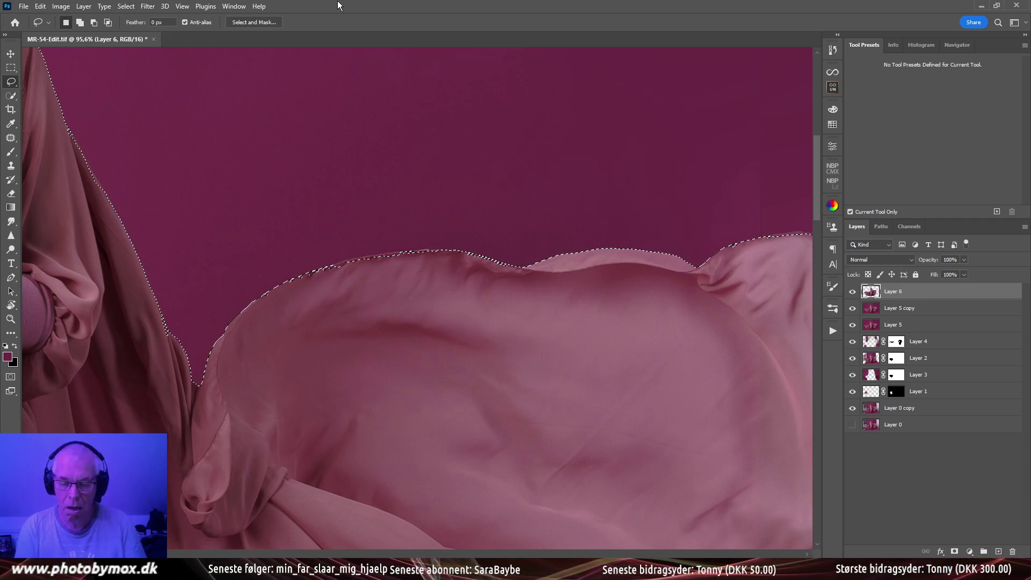
{"action": "key", "text": "ctrl+z"}
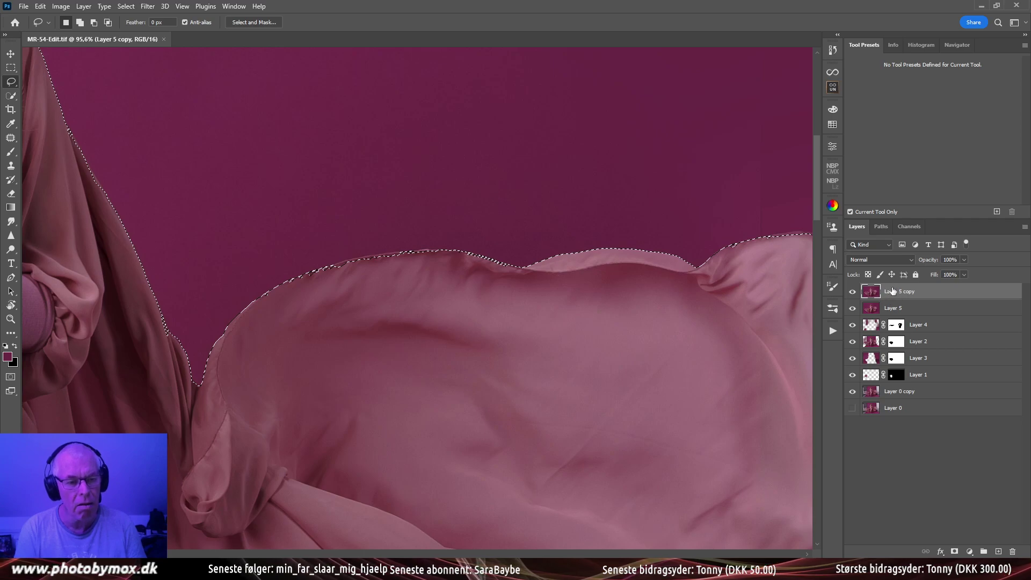
{"action": "left_click", "coordinate": [954, 552]}
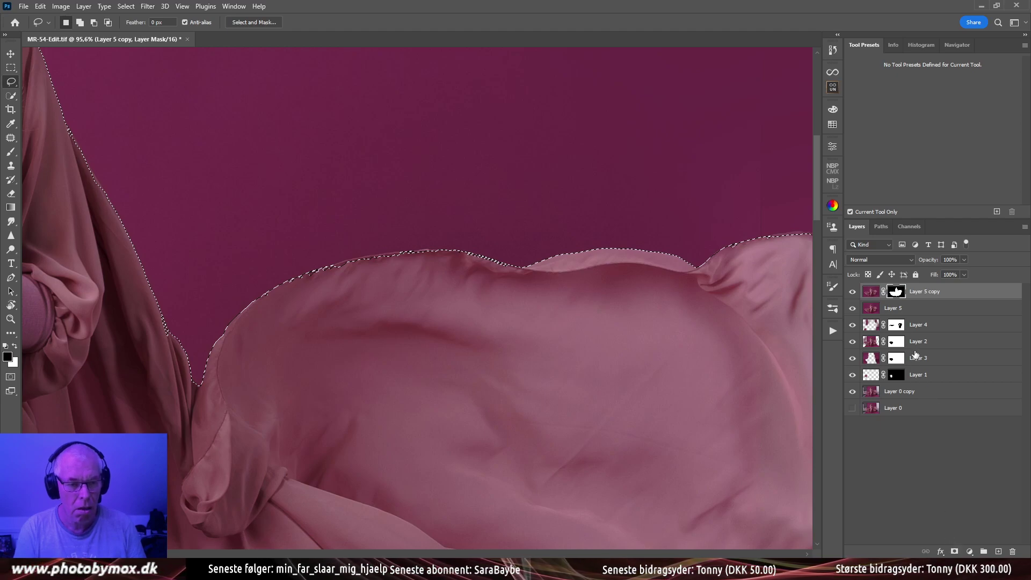
{"action": "key", "text": "ctrl+s"}
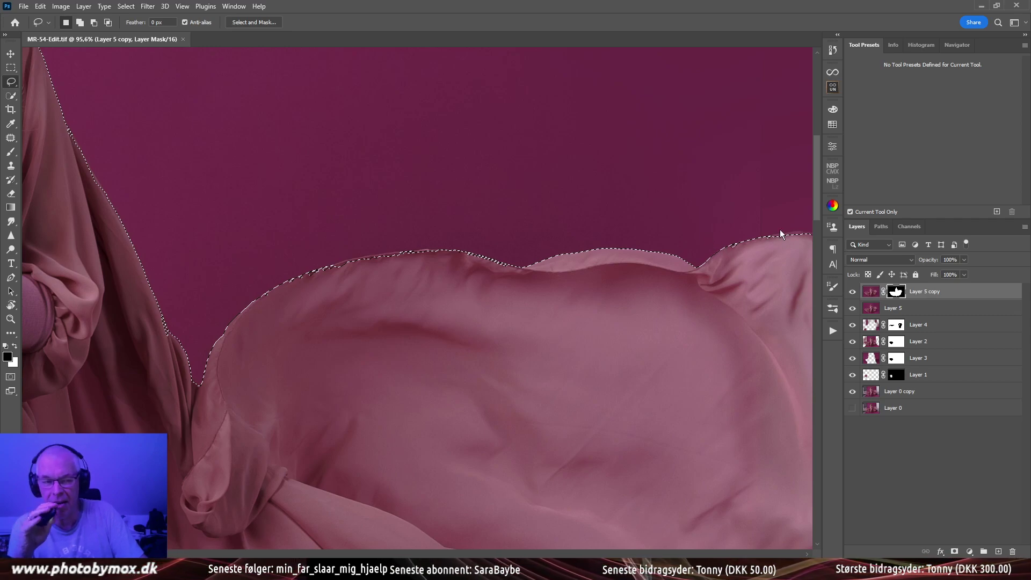
Quit Photoshop and reopen the original MR-54-Edit.tif in Photoshop from Lightroom Classic
{"action": "left_click", "coordinate": [981, 5]}
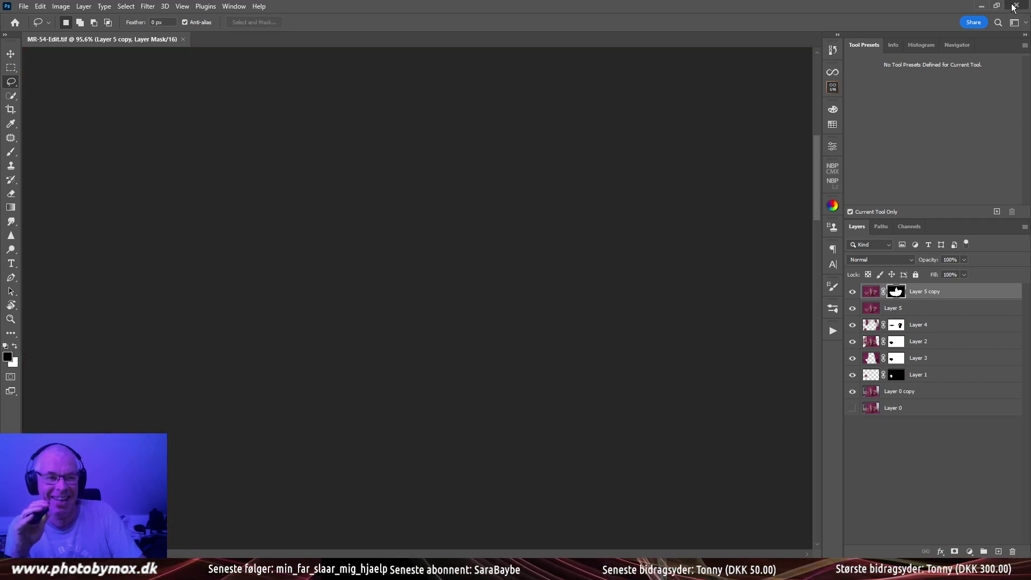
{"action": "right_click", "coordinate": [548, 209]}
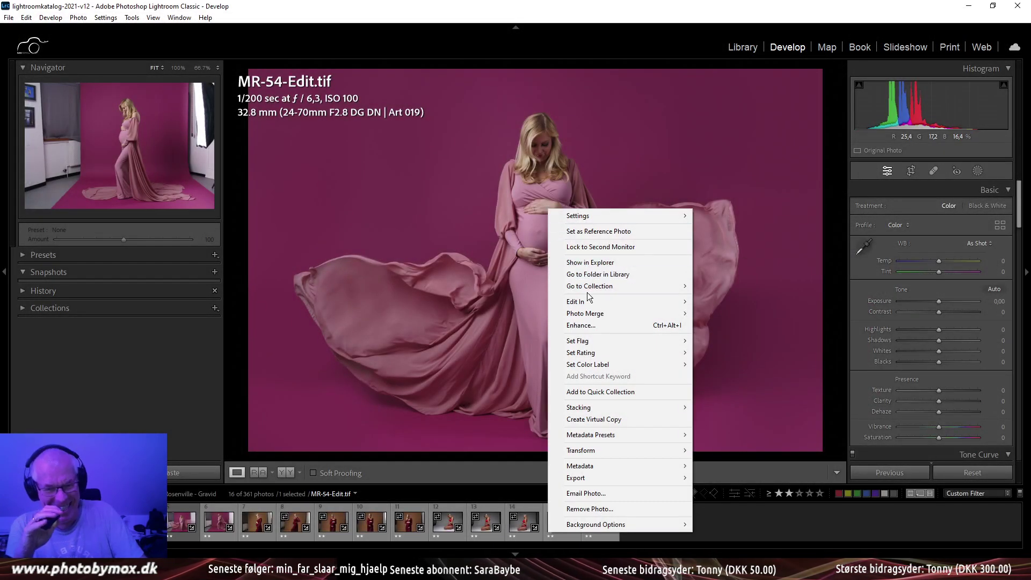
{"action": "mouse_move", "coordinate": [603, 301]}
{"action": "left_click", "coordinate": [724, 302]}
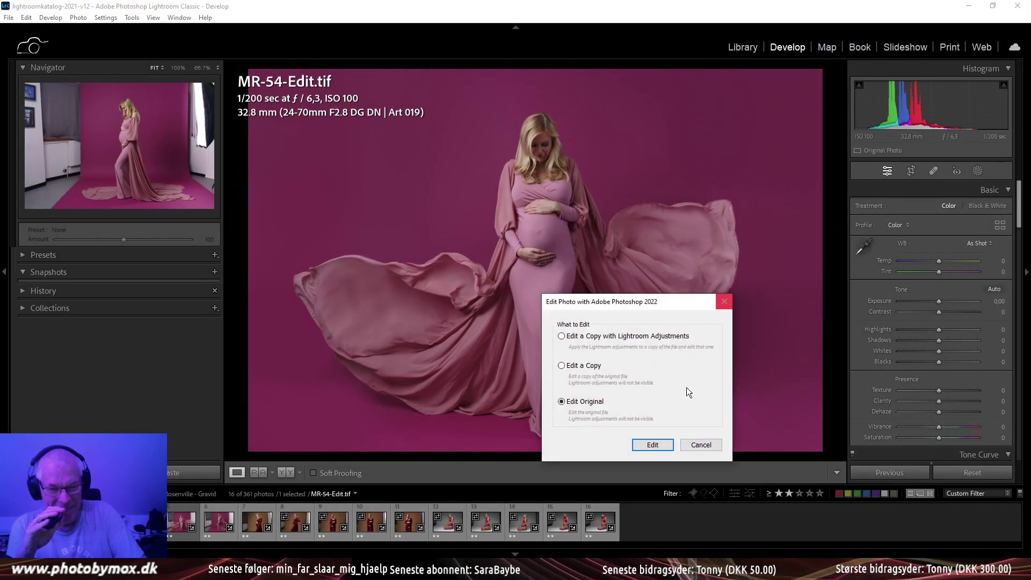
{"action": "left_click", "coordinate": [652, 444]}
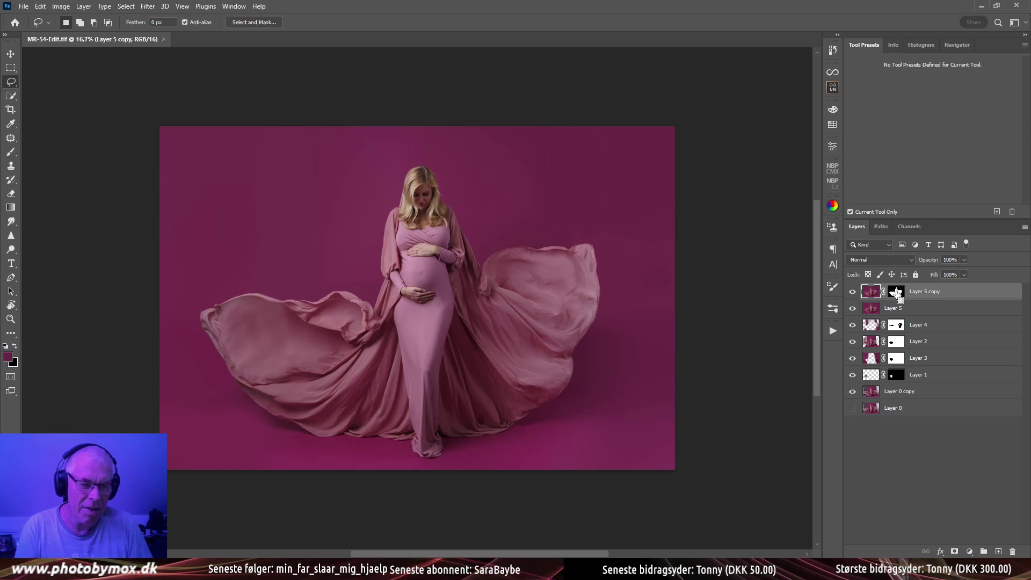
Load the Layer 5 copy mask as a selection and copy the woman and gown to a new layer
{"action": "left_click", "coordinate": [896, 293], "text": "ctrl"}
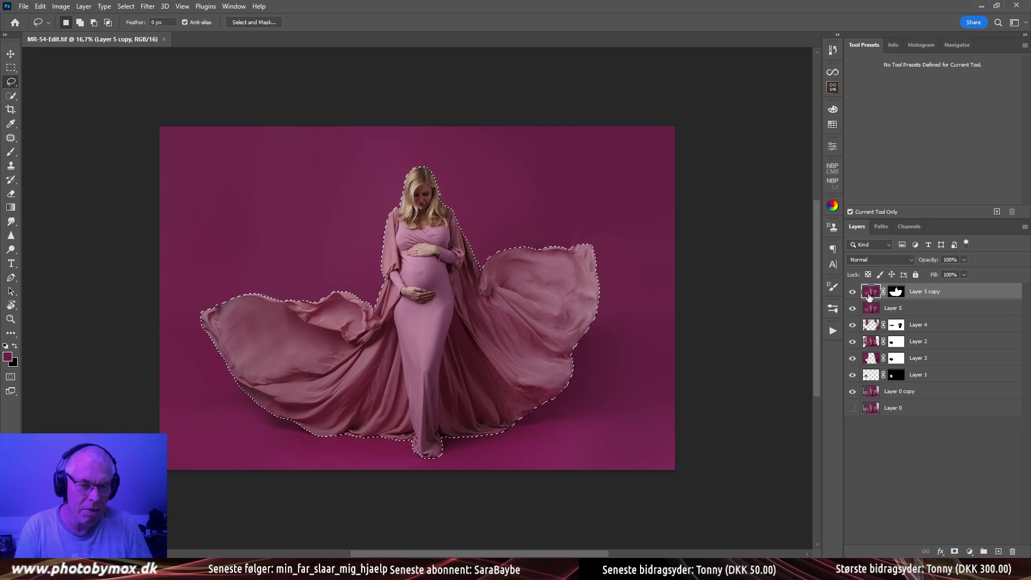
{"action": "key", "text": "ctrl+j"}
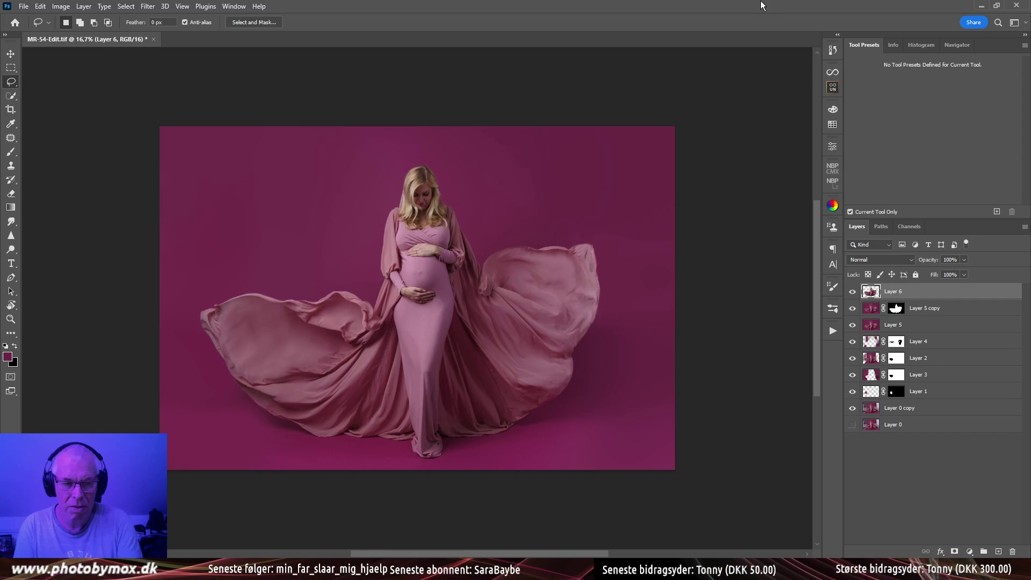
Load the Layer 5 copy mask as a selection, save it as a new channel under the woman's first name, and deselect
{"action": "left_click", "coordinate": [896, 309]}
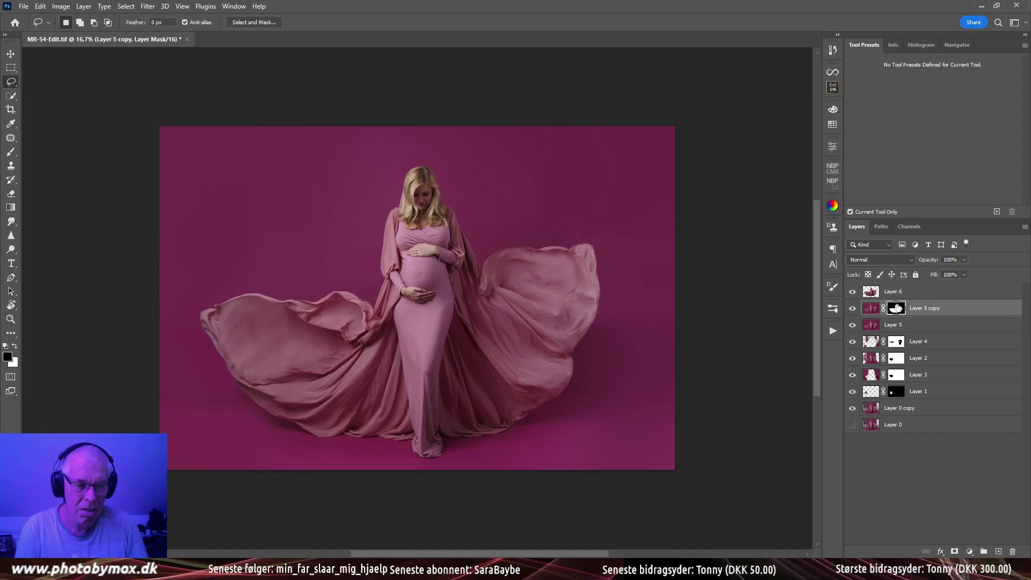
{"action": "left_click", "coordinate": [896, 308], "text": "ctrl"}
{"action": "left_click", "coordinate": [126, 6]}
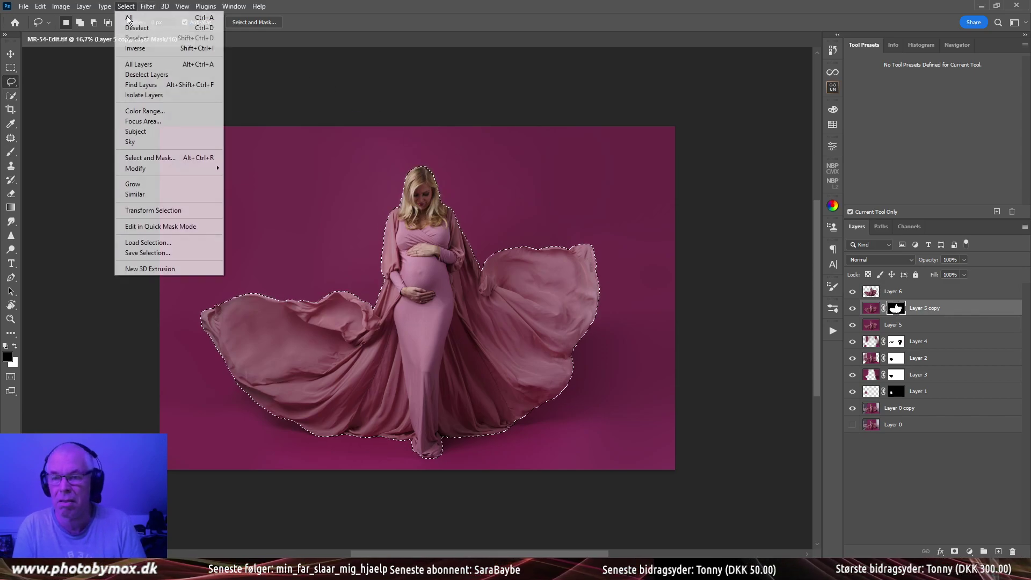
{"action": "left_click", "coordinate": [160, 252]}
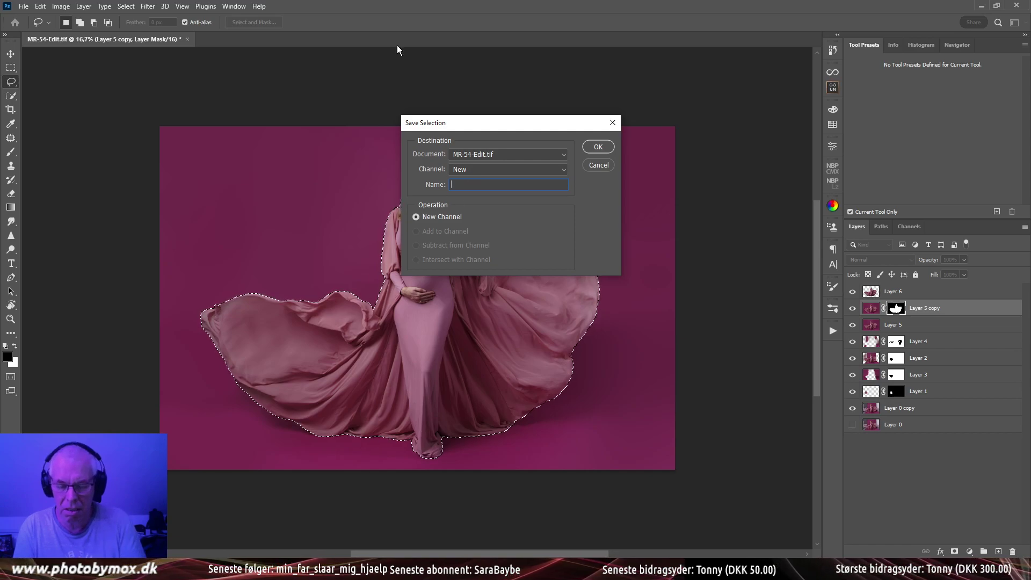
{"action": "type", "text": "mete"}
{"action": "key", "text": "BackSpace"}
{"action": "type", "text": "te"}
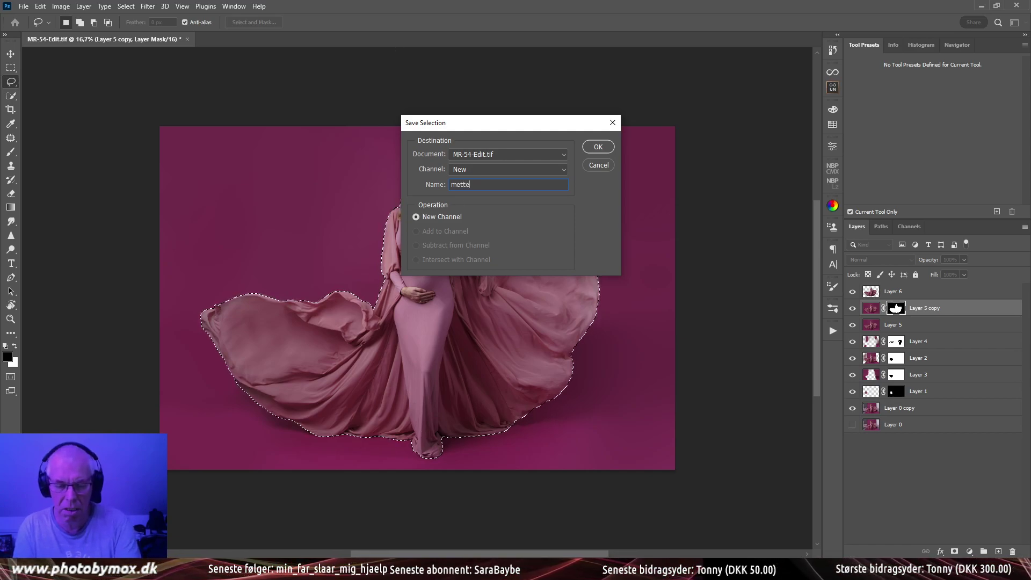
{"action": "key", "text": "Return"}
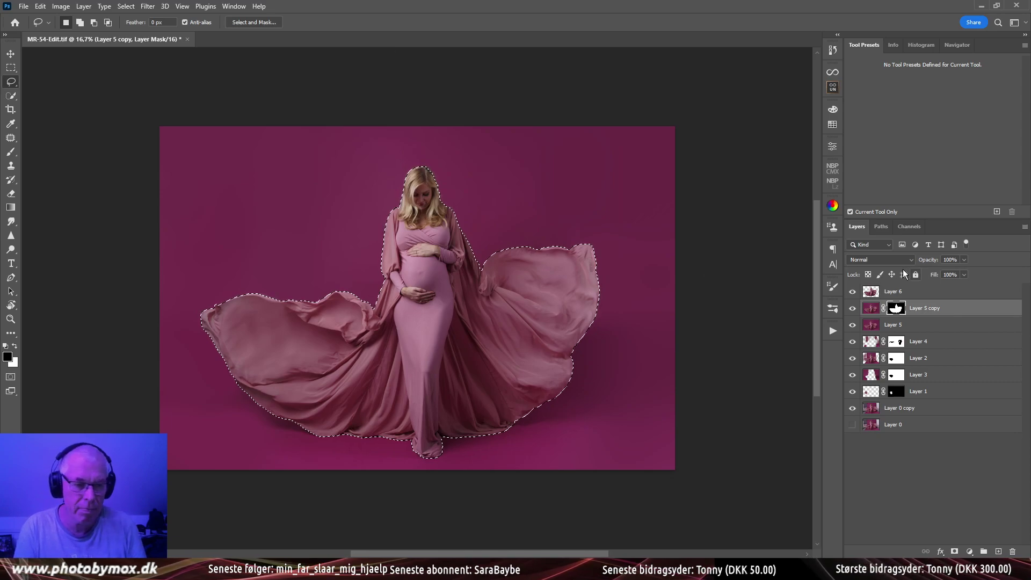
{"action": "key", "text": "ctrl+d"}
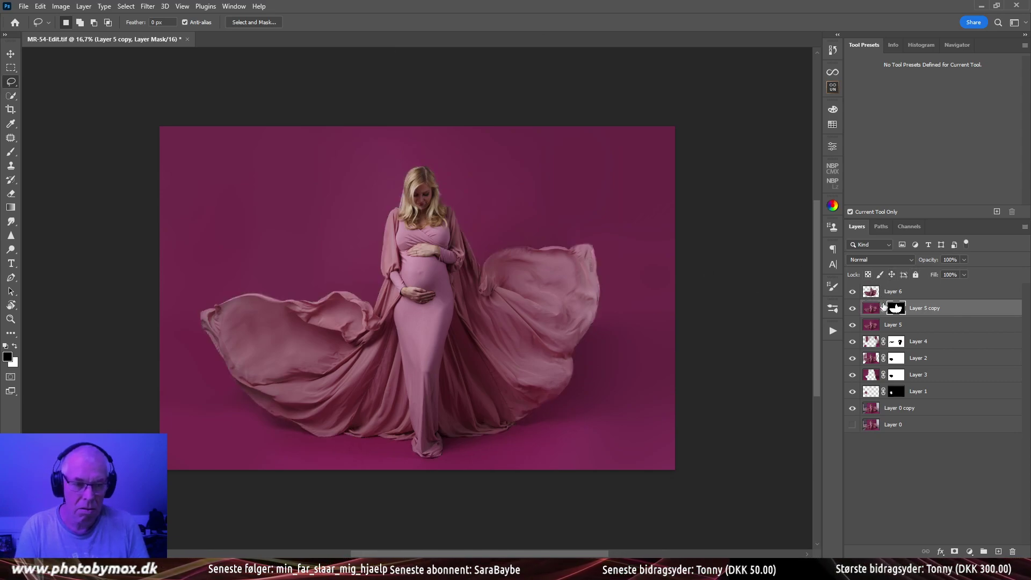
Delete the layer mask from Layer 5 copy and cut the woman and gown out of it using Layer 6's outline
{"action": "right_click", "coordinate": [904, 308]}
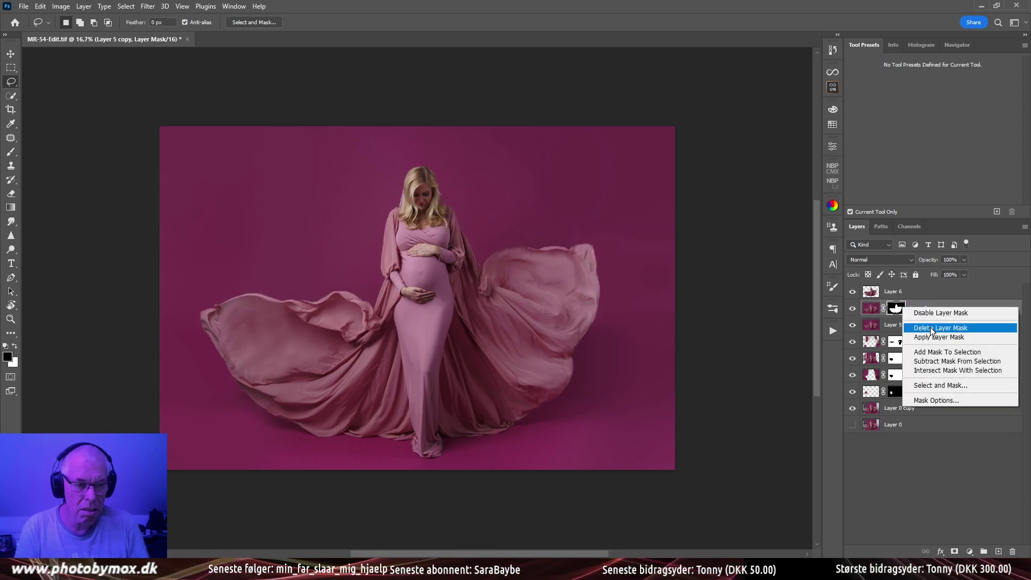
{"action": "left_click", "coordinate": [928, 330]}
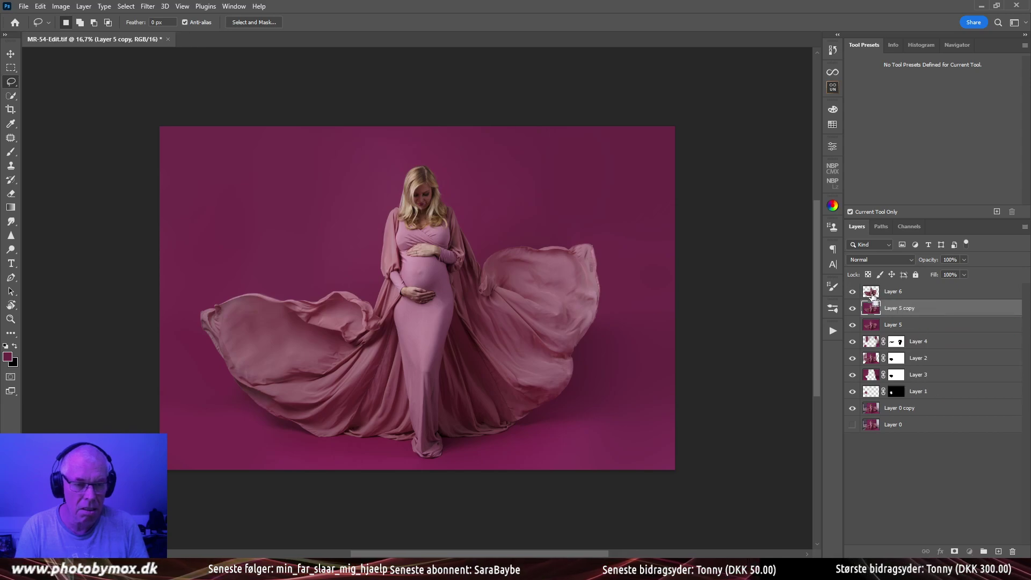
{"action": "left_click", "coordinate": [872, 295], "text": "ctrl"}
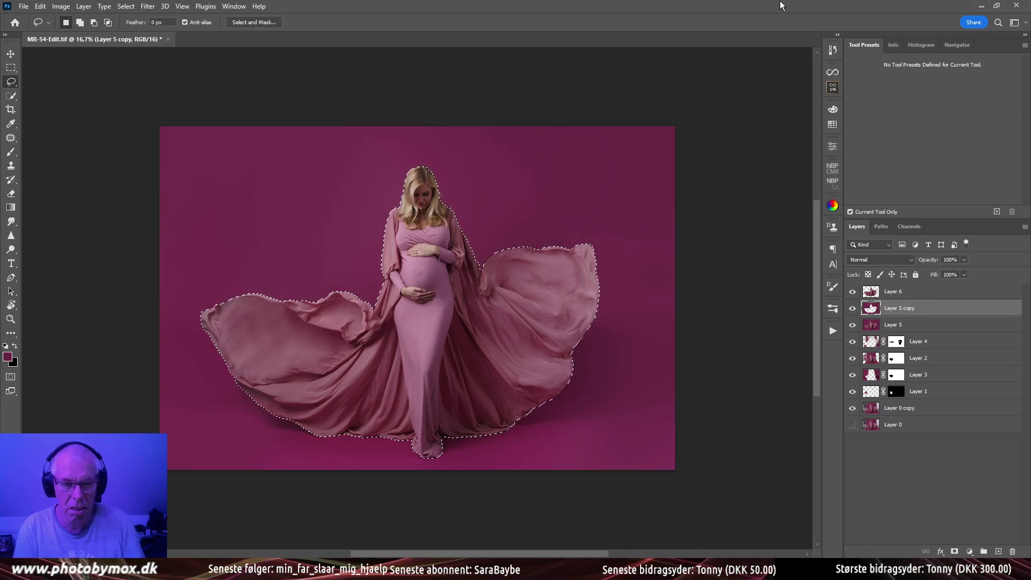
{"action": "key", "text": "ctrl+d"}
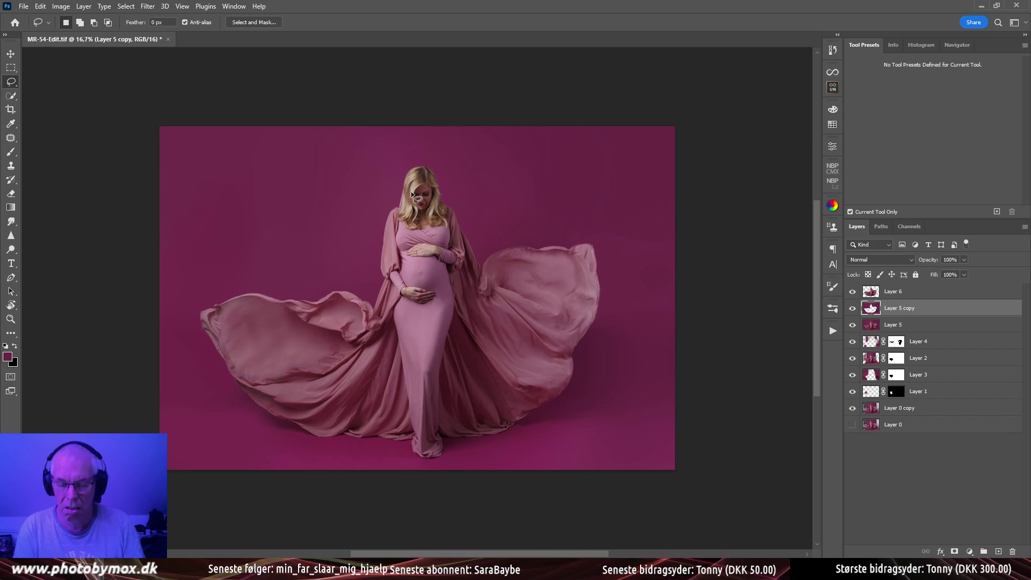
{"action": "key", "text": "b"}
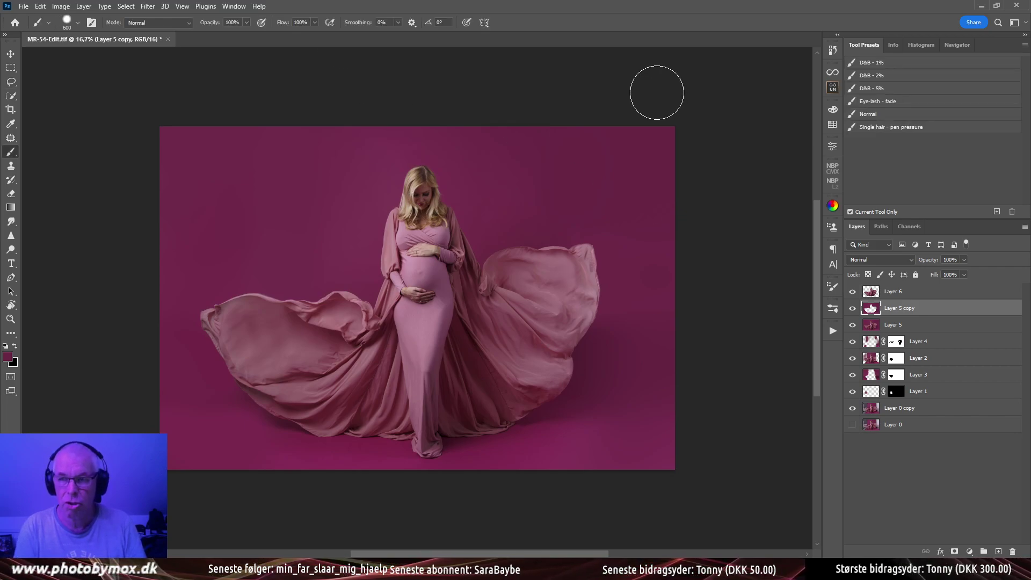
{"action": "left_click", "coordinate": [913, 102]}
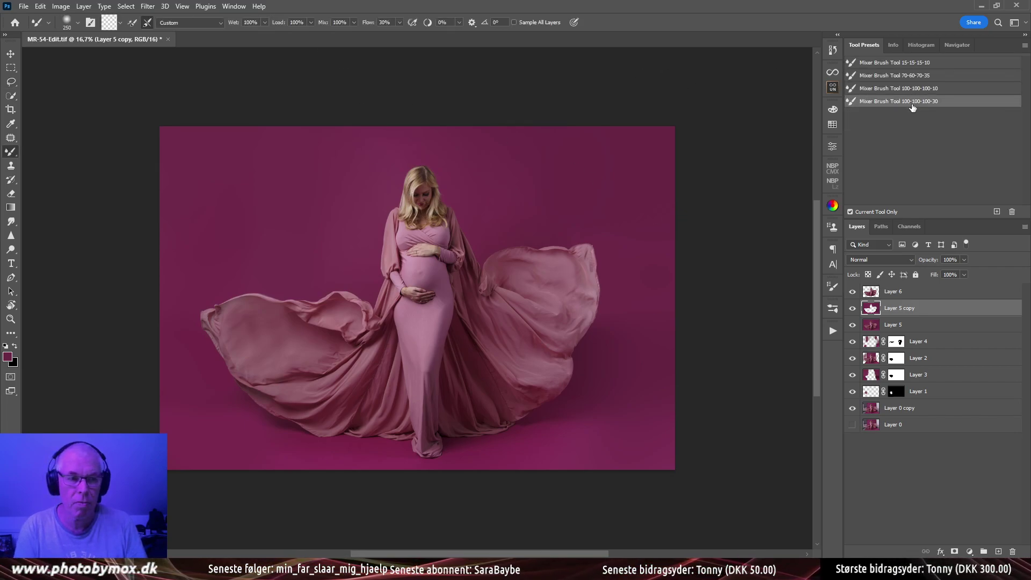
{"action": "left_click_drag", "start_coordinate": [364, 24], "coordinate": [372, 25]}
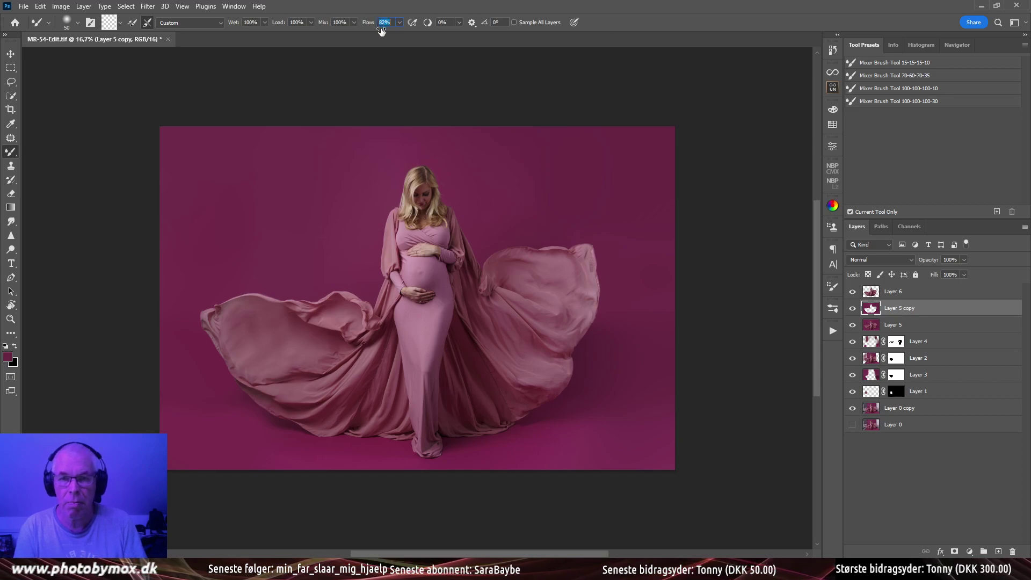
Smooth the magenta background around the woman on Layer 5 copy with large Mixer Brush strokes, varying the size between about 1100 and 1600 px
{"action": "mouse_move", "coordinate": [339, 228]}
{"action": "left_mouse_down", "text": "alt"}
{"action": "mouse_move", "coordinate": [397, 228]}
{"action": "mouse_move", "coordinate": [376, 203]}
{"action": "mouse_move", "coordinate": [318, 175]}
{"action": "mouse_move", "coordinate": [332, 175]}
{"action": "mouse_move", "coordinate": [293, 183]}
{"action": "mouse_move", "coordinate": [269, 229]}
{"action": "left_mouse_up", "text": "alt"}
{"action": "key", "text": "bracketright"}
{"action": "key", "text": "bracketright"}
{"action": "key", "text": "bracketright"}
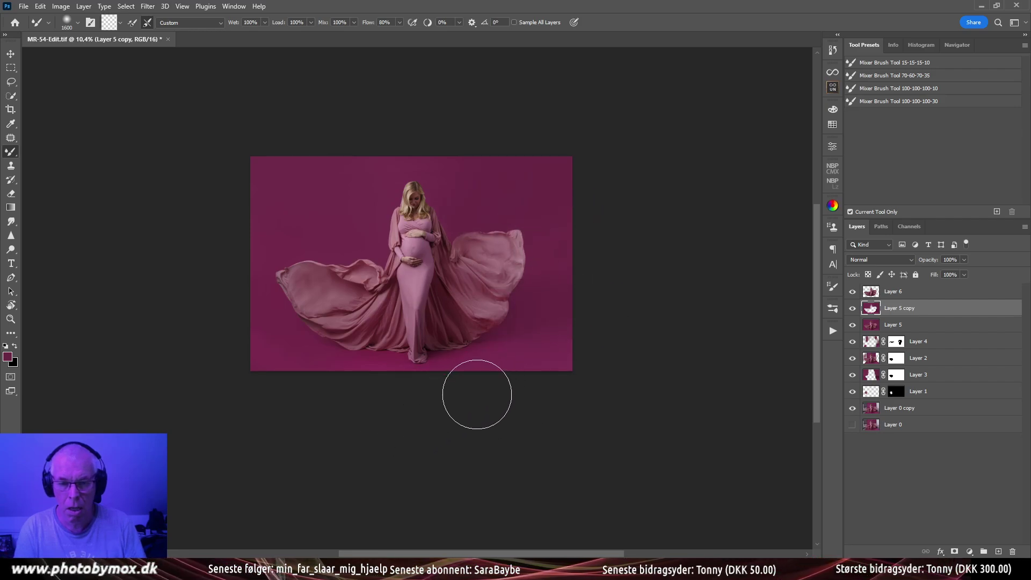
{"action": "key", "text": "bracketleft"}
{"action": "key", "text": "bracketleft"}
{"action": "key", "text": "bracketleft"}
{"action": "key", "text": "bracketleft"}
{"action": "key", "text": "bracketleft"}
{"action": "key", "text": "bracketleft"}
{"action": "key", "text": "bracketleft"}
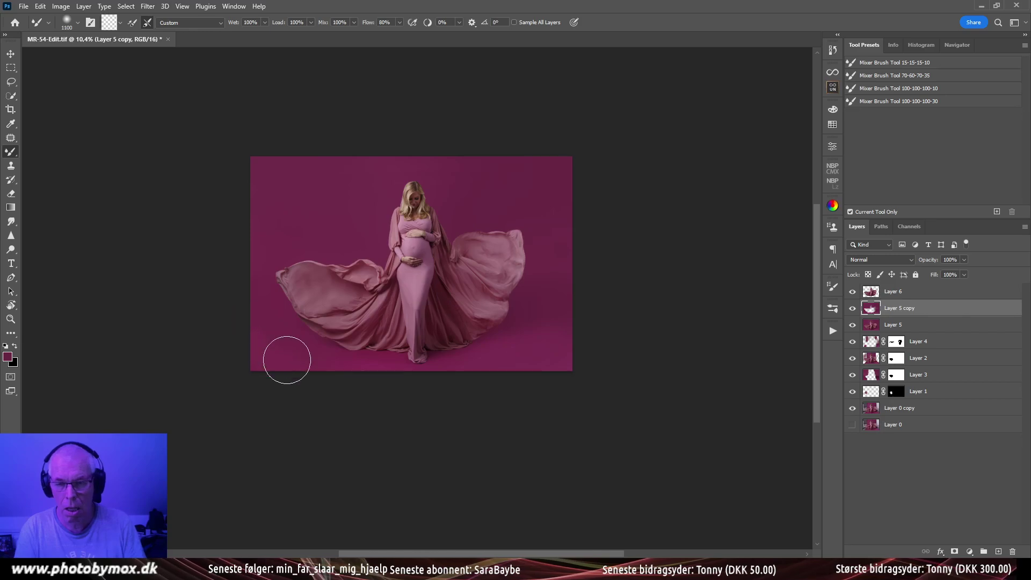
{"action": "key", "text": "bracketright"}
{"action": "key", "text": "bracketright"}
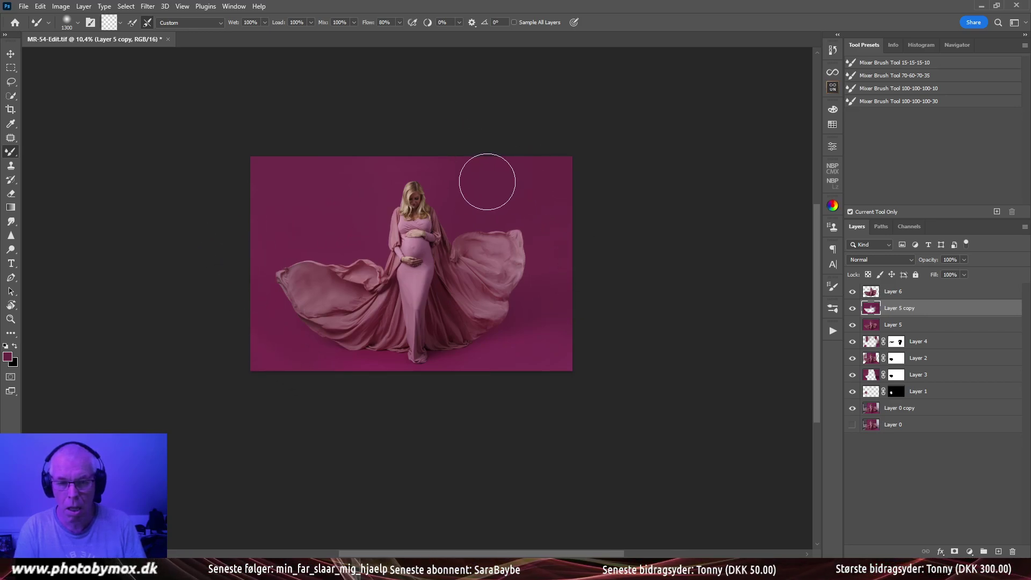
{"action": "key", "text": "bracketright"}
{"action": "key", "text": "bracketright"}
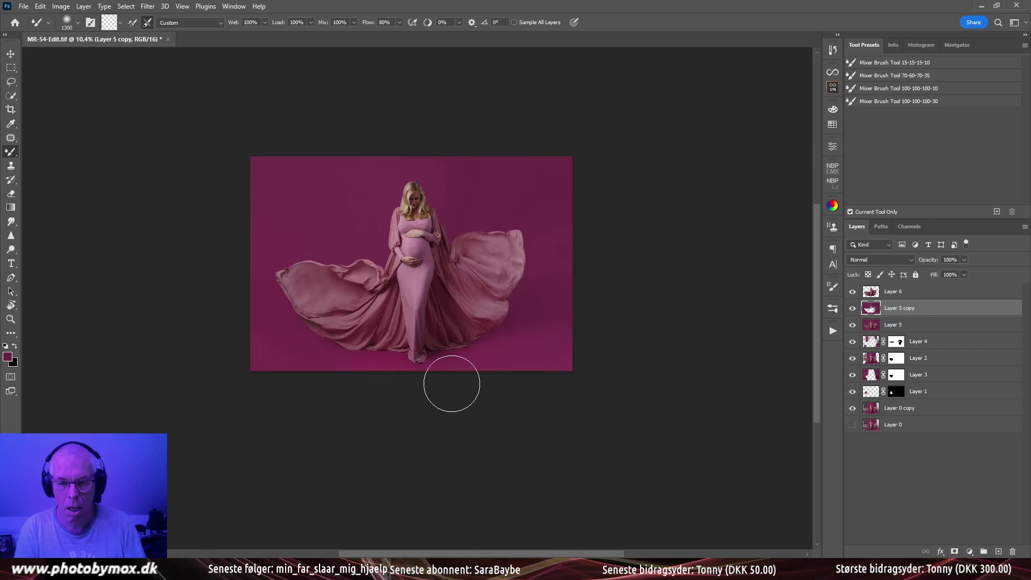
Run the Solar Curve action above Layer 6 and make Layer 5 copy the active layer again
{"action": "key", "text": "ctrl+space"}
{"action": "mouse_move", "coordinate": [459, 382]}
{"action": "left_mouse_down"}
{"action": "mouse_move", "coordinate": [494, 381]}
{"action": "mouse_move", "coordinate": [523, 364]}
{"action": "left_mouse_up"}
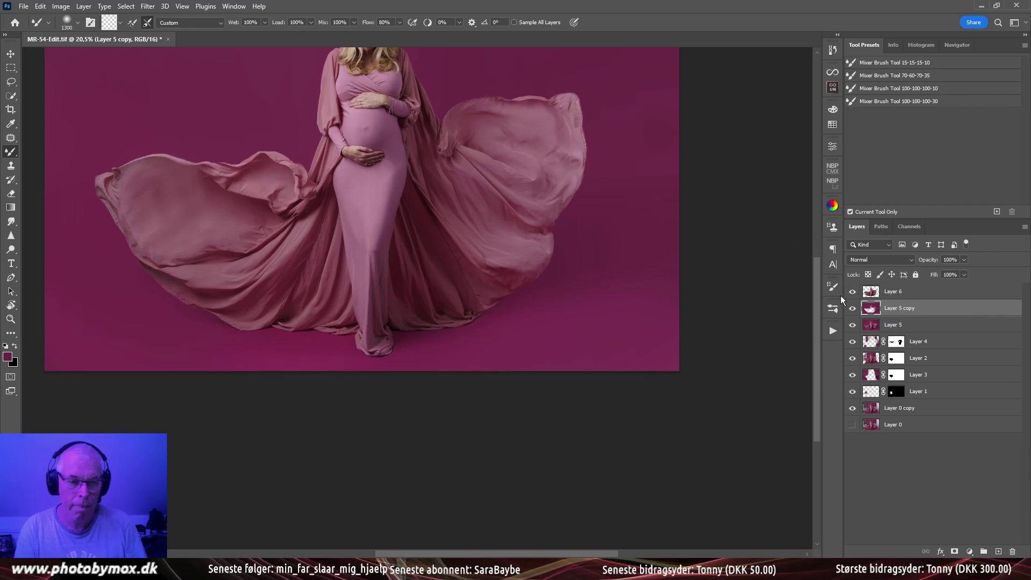
{"action": "left_click", "coordinate": [898, 292]}
{"action": "left_click", "coordinate": [833, 330]}
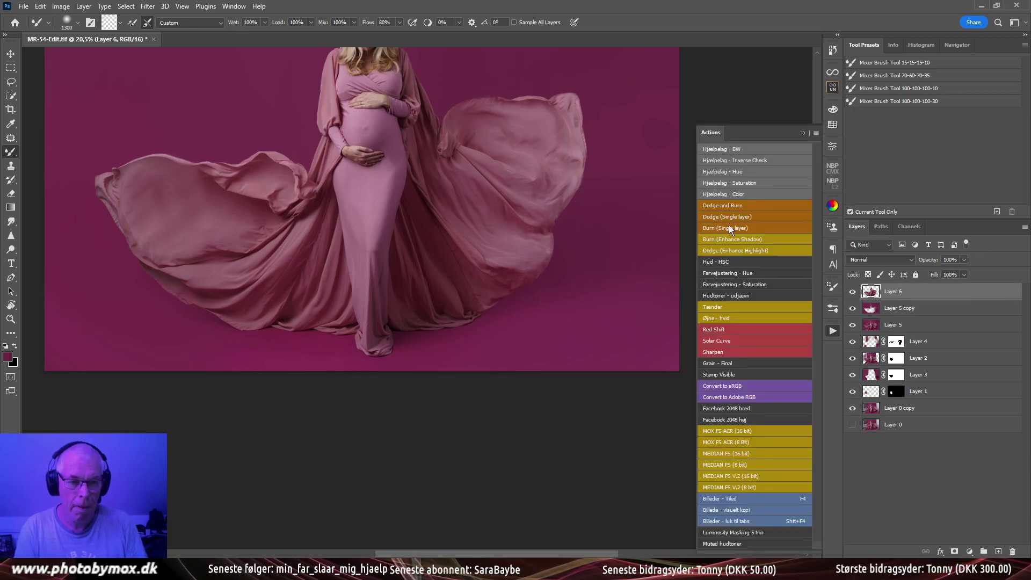
{"action": "left_click", "coordinate": [728, 341]}
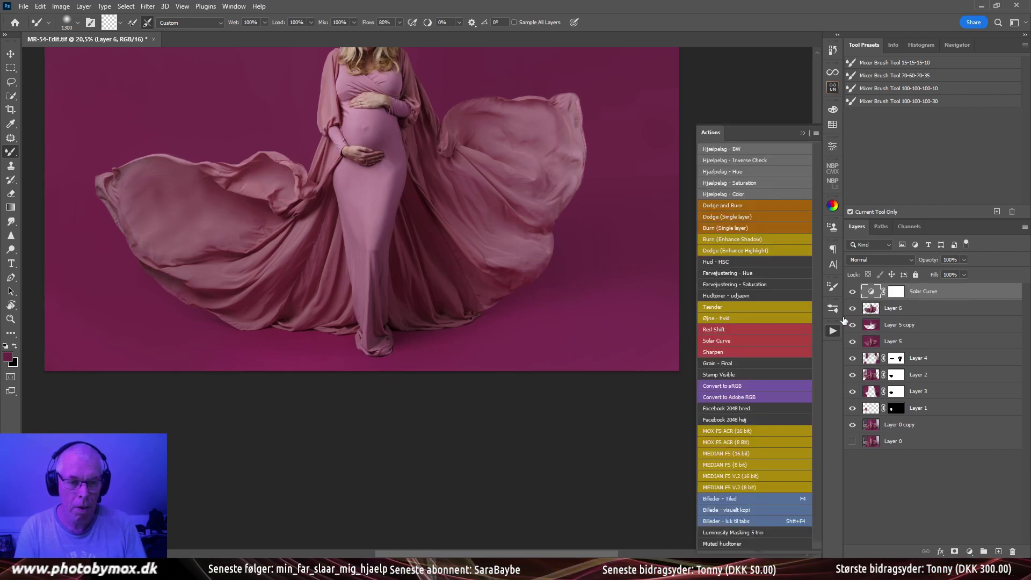
{"action": "left_click", "coordinate": [899, 325]}
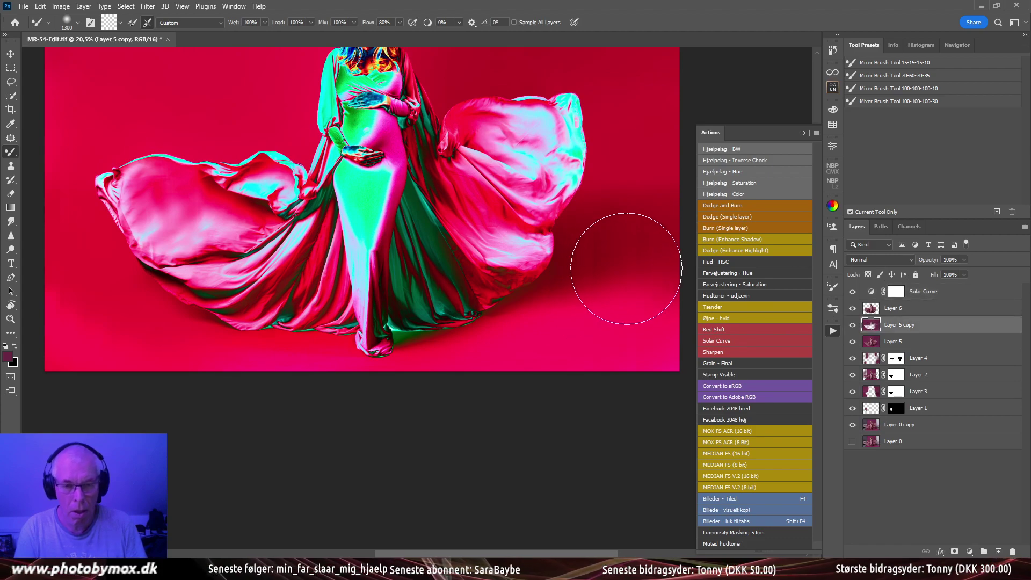
Blend the uneven background beside the gown's train on Layer 5 copy, reducing the Mixer Brush to about 900 px
{"action": "key", "text": "bracketright"}
{"action": "key", "text": "bracketright"}
{"action": "key", "text": "bracketleft"}
{"action": "key", "text": "bracketleft"}
{"action": "key", "text": "bracketleft"}
{"action": "key", "text": "bracketleft"}
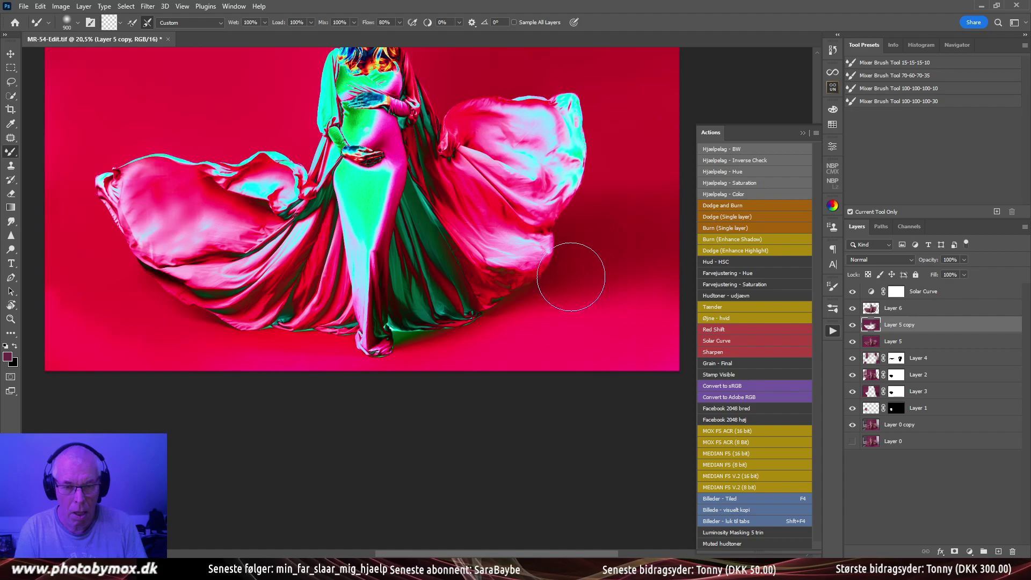
{"action": "key", "text": "bracketleft"}
{"action": "key", "text": "bracketleft"}
{"action": "key", "text": "bracketleft"}
{"action": "key", "text": "bracketright"}
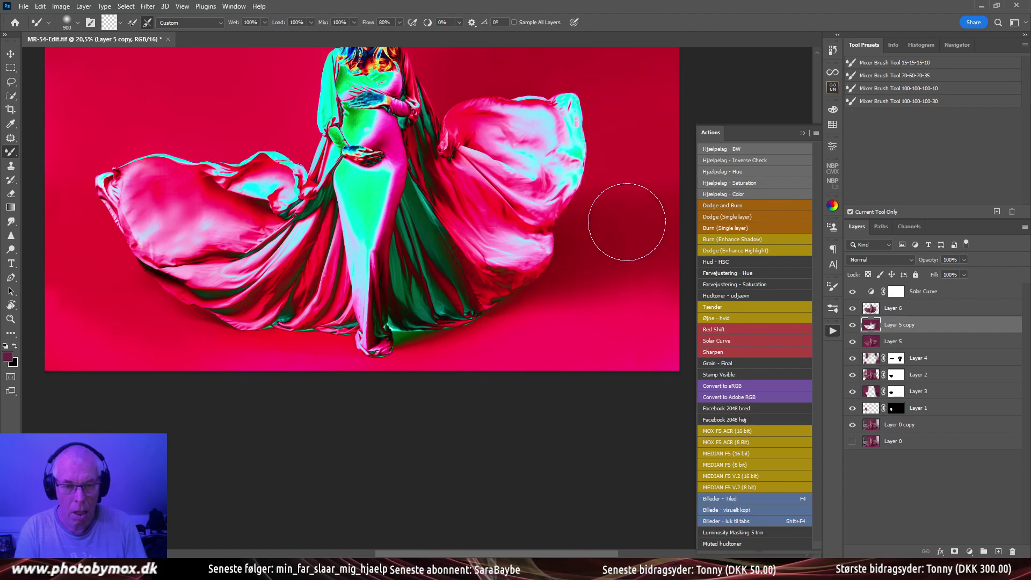
Duplicate the Solar Curve layer to exaggerate the background tones and reselect Layer 5 copy
{"action": "scroll", "coordinate": [631, 230], "scroll_direction": "up", "scroll_amount": 3}
{"action": "left_click", "coordinate": [923, 297]}
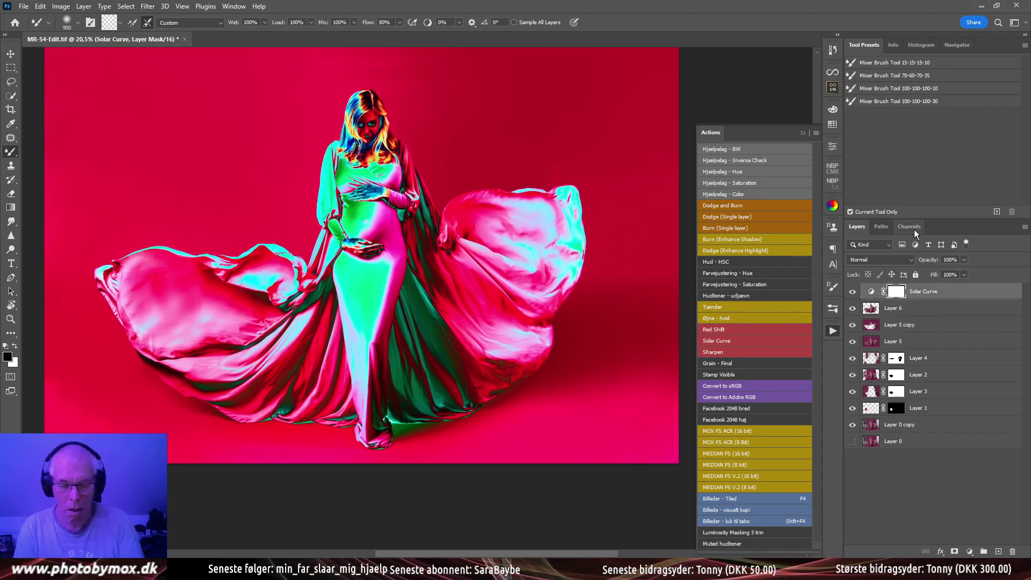
{"action": "key", "text": "ctrl+j"}
{"action": "left_click_drag", "start_coordinate": [522, 75], "coordinate": [562, 200]}
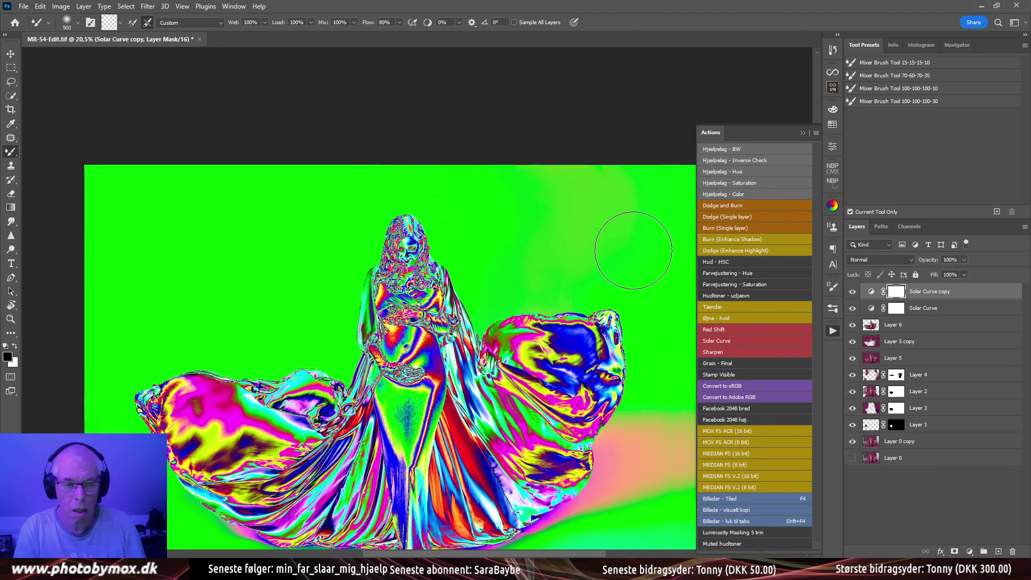
{"action": "left_click", "coordinate": [886, 342]}
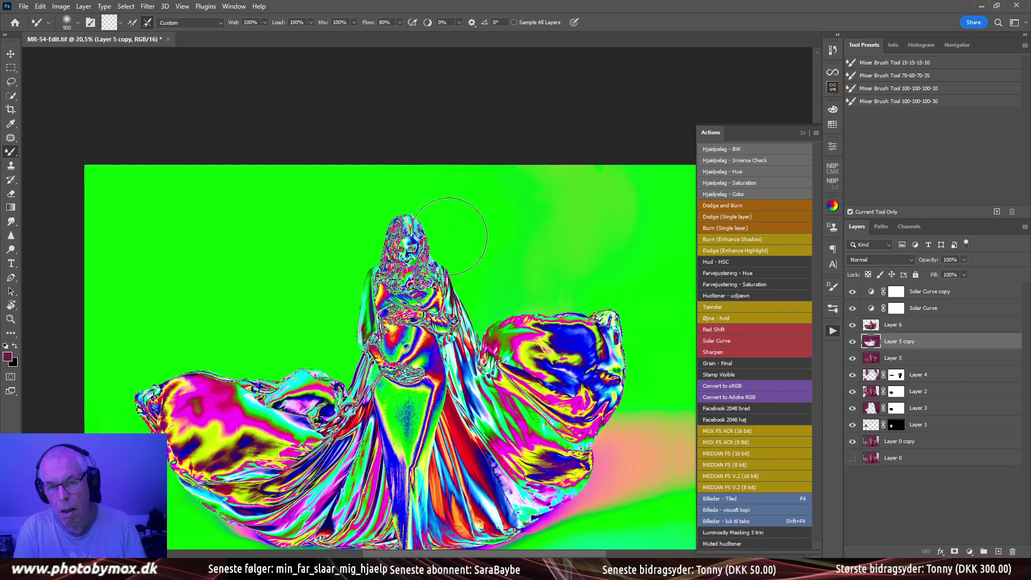
Check the background for uneven tones and blend the bright corner to the right below the gown with the Mixer Brush
{"action": "left_click_drag", "start_coordinate": [164, 362], "coordinate": [322, 277]}
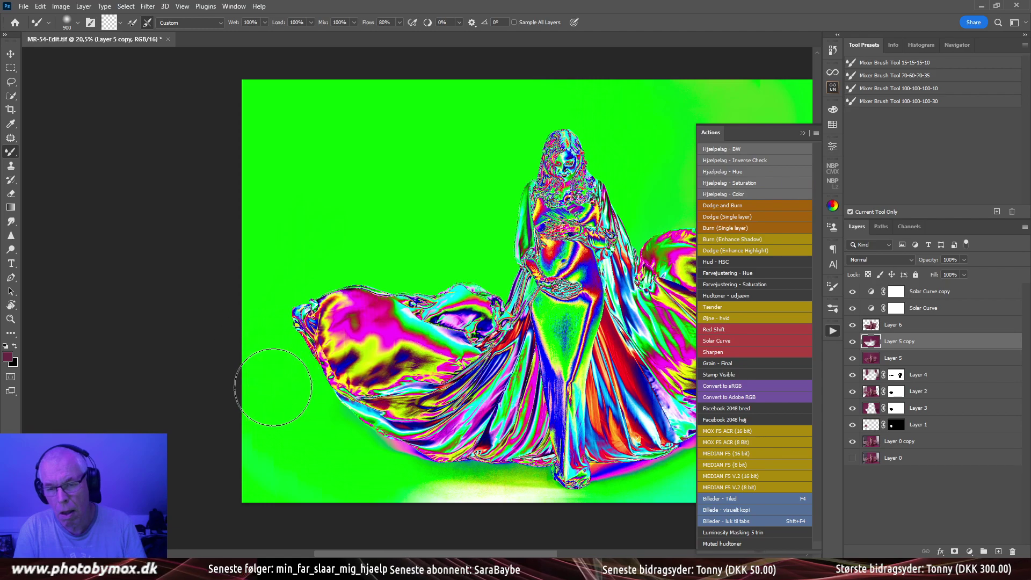
{"action": "mouse_move", "coordinate": [365, 484]}
{"action": "left_mouse_down"}
{"action": "mouse_move", "coordinate": [319, 391]}
{"action": "mouse_move", "coordinate": [409, 414]}
{"action": "mouse_move", "coordinate": [356, 426]}
{"action": "mouse_move", "coordinate": [525, 422]}
{"action": "mouse_move", "coordinate": [405, 419]}
{"action": "mouse_move", "coordinate": [545, 452]}
{"action": "mouse_move", "coordinate": [392, 405]}
{"action": "left_mouse_up"}
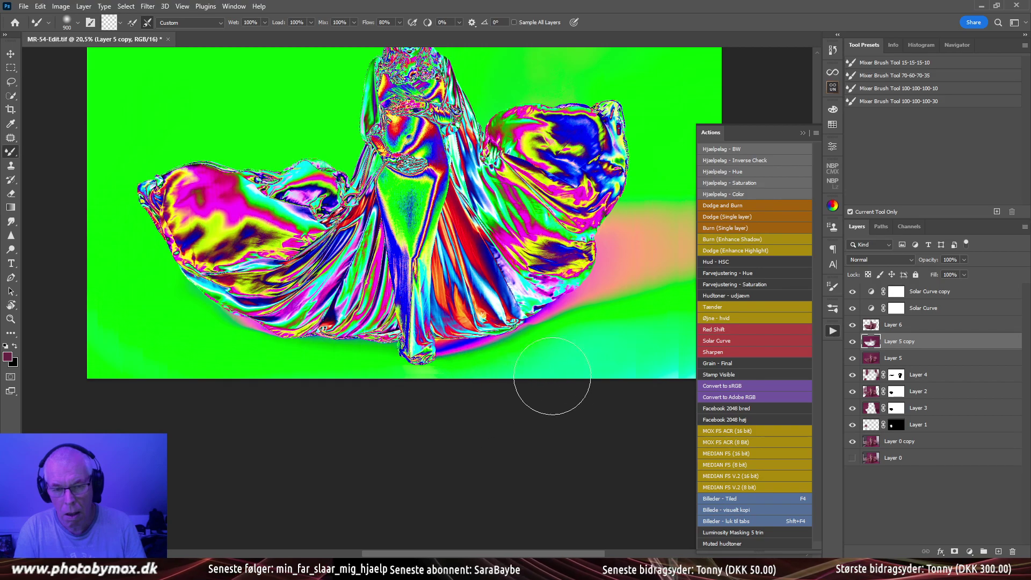
{"action": "left_click_drag", "start_coordinate": [559, 393], "coordinate": [444, 409]}
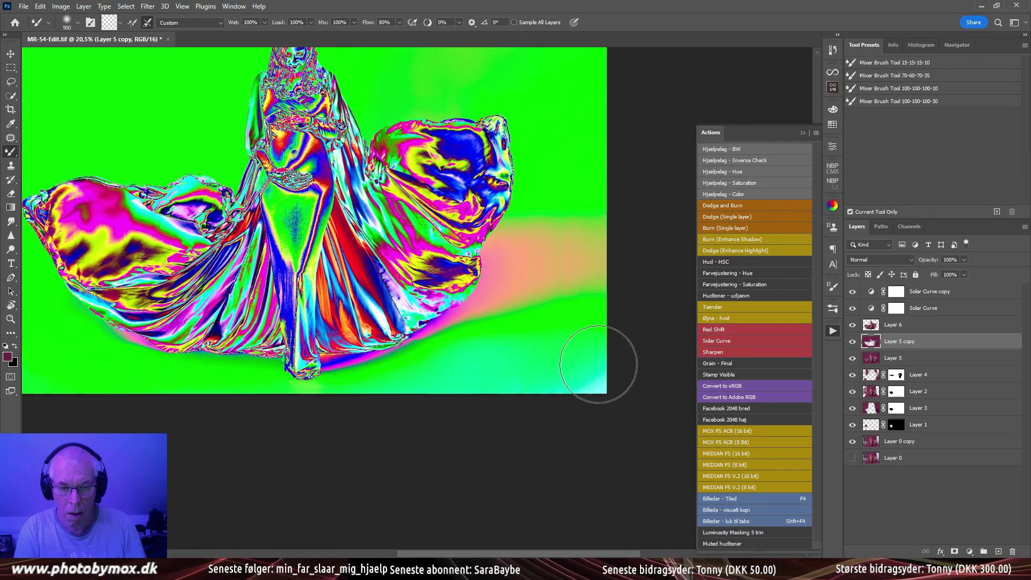
{"action": "mouse_move", "coordinate": [598, 364]}
{"action": "left_mouse_down"}
{"action": "mouse_move", "coordinate": [559, 387]}
{"action": "mouse_move", "coordinate": [613, 358]}
{"action": "mouse_move", "coordinate": [590, 399]}
{"action": "mouse_move", "coordinate": [606, 355]}
{"action": "mouse_move", "coordinate": [639, 390]}
{"action": "mouse_move", "coordinate": [587, 361]}
{"action": "mouse_move", "coordinate": [548, 369]}
{"action": "left_mouse_up"}
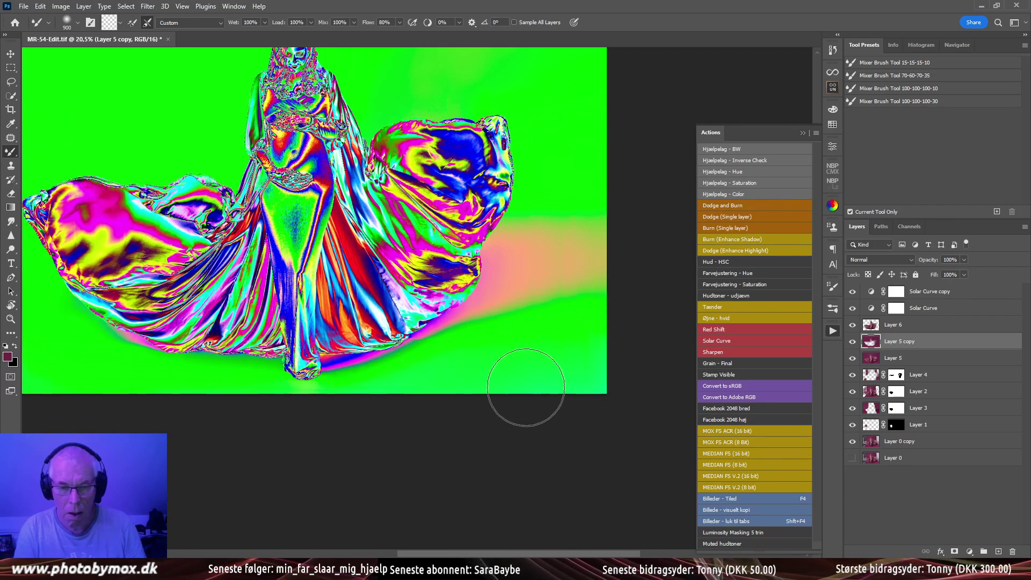
{"action": "left_click_drag", "start_coordinate": [595, 331], "coordinate": [591, 413]}
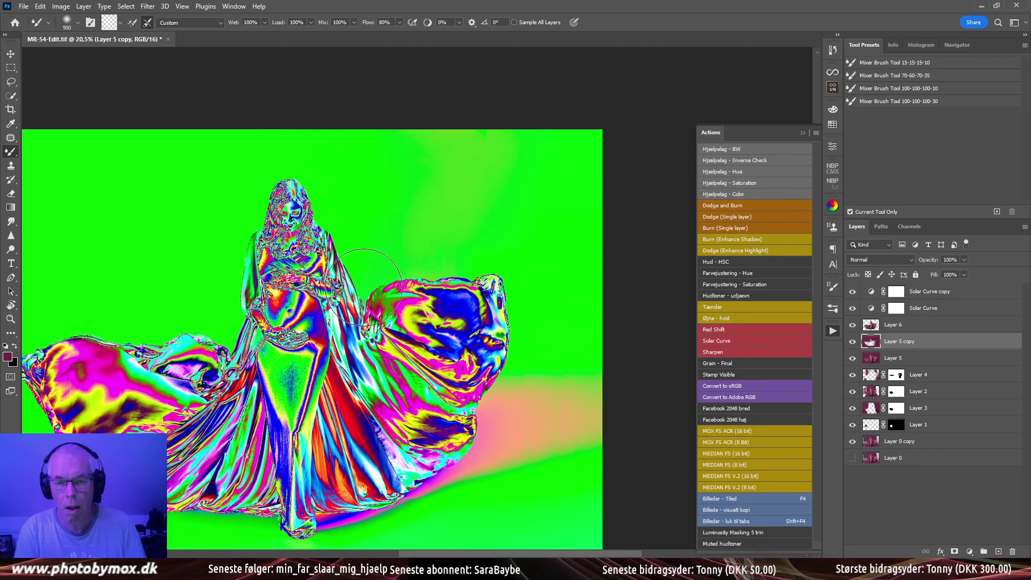
{"action": "left_click_drag", "start_coordinate": [365, 287], "coordinate": [560, 203]}
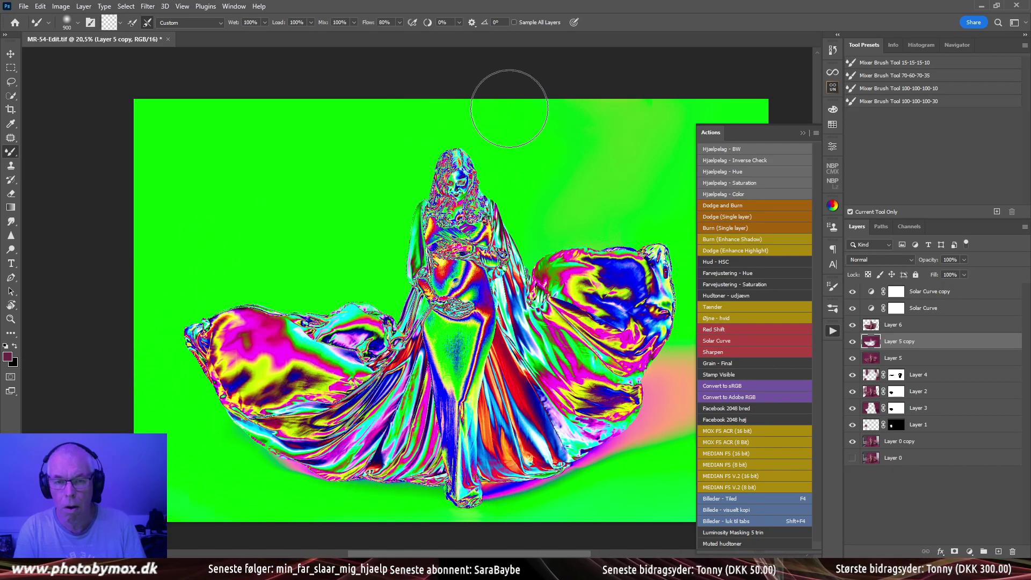
{"action": "key", "text": "bracketleft"}
{"action": "key", "text": "bracketleft"}
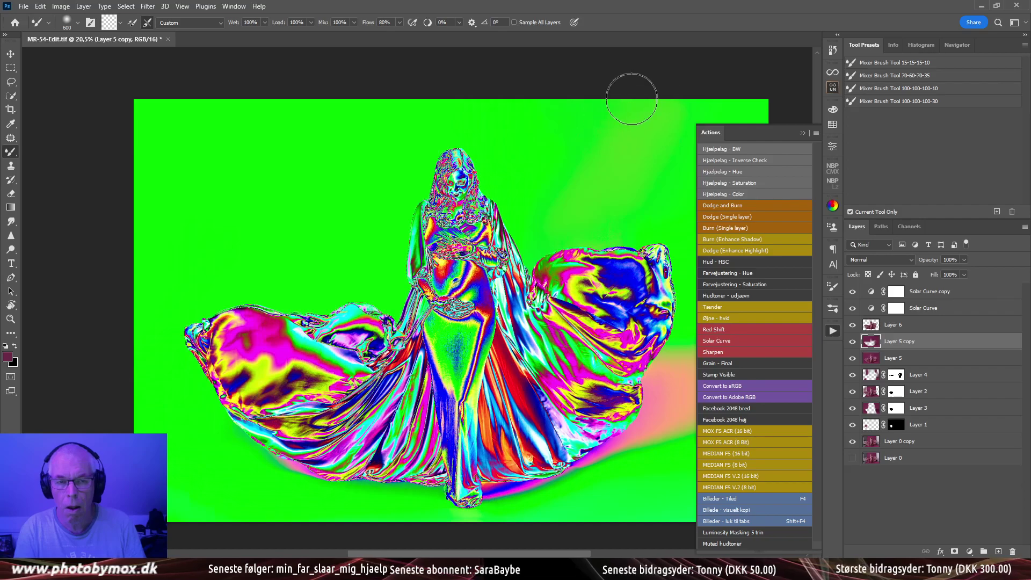
{"action": "key", "text": "bracketright"}
{"action": "key", "text": "bracketright"}
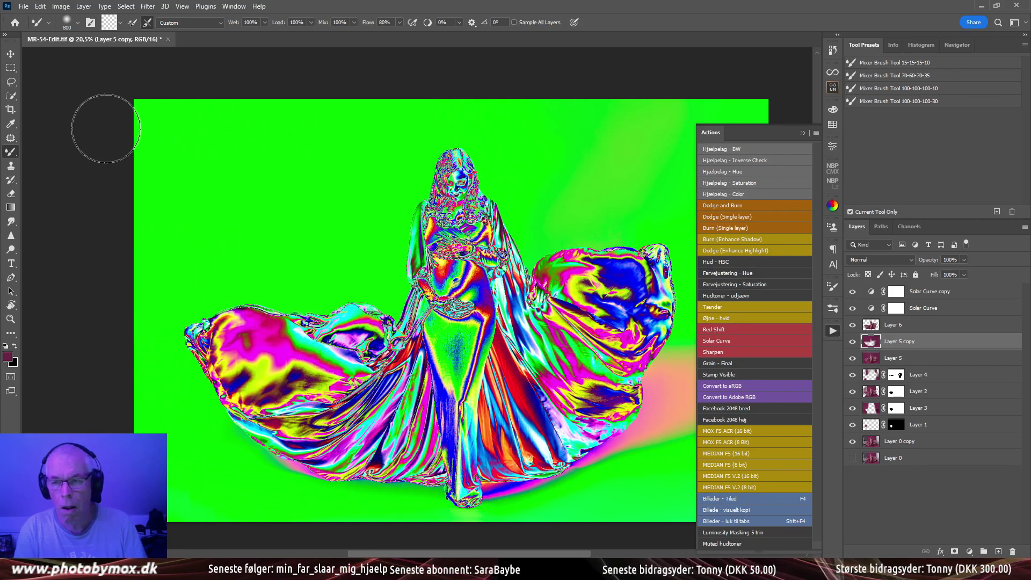
{"action": "left_click_drag", "start_coordinate": [267, 188], "coordinate": [189, 98]}
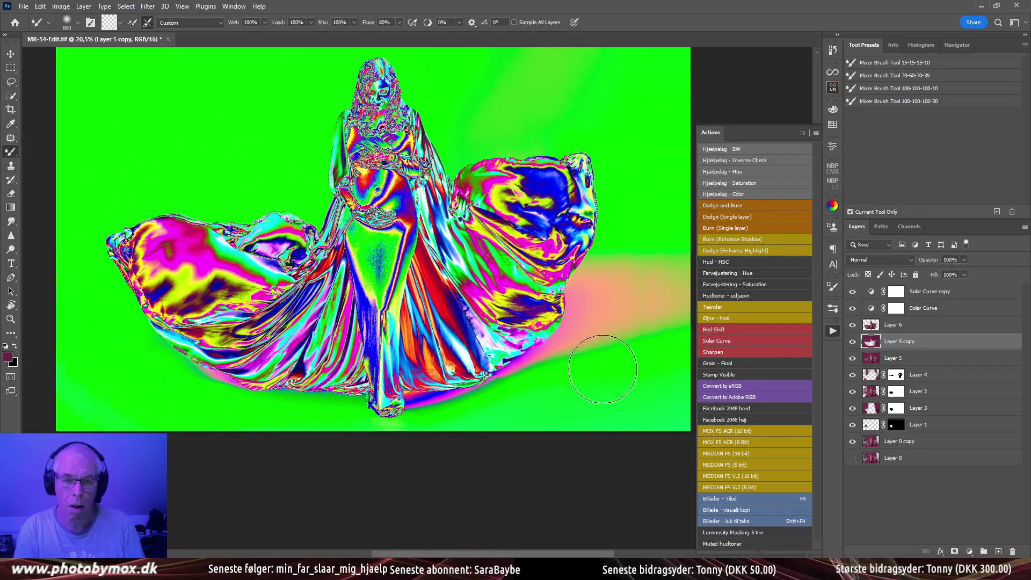
Delete both Solar Curve layers
{"action": "left_click", "coordinate": [925, 292]}
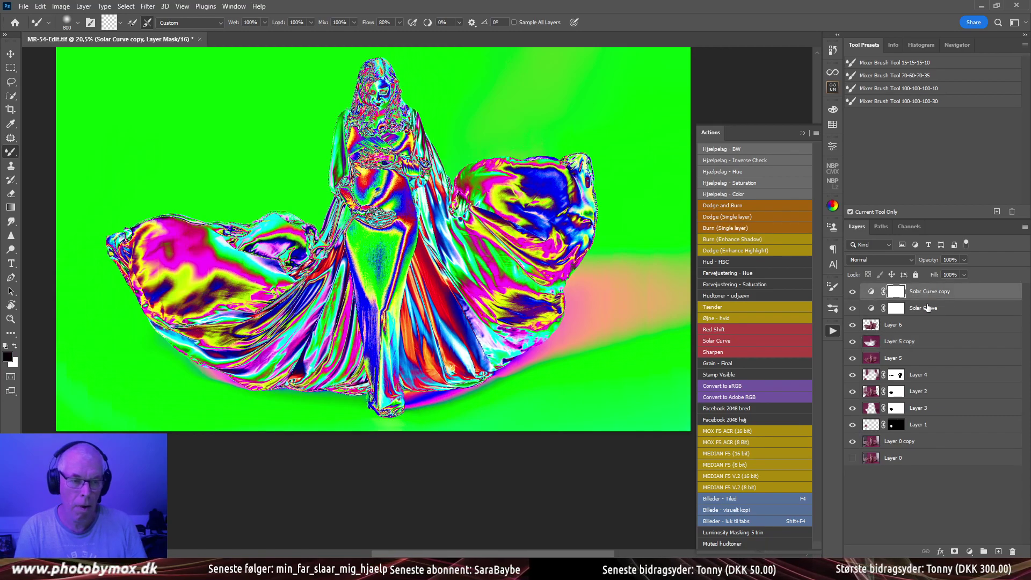
{"action": "left_click", "coordinate": [927, 308], "text": "shift"}
{"action": "key", "text": "Delete"}
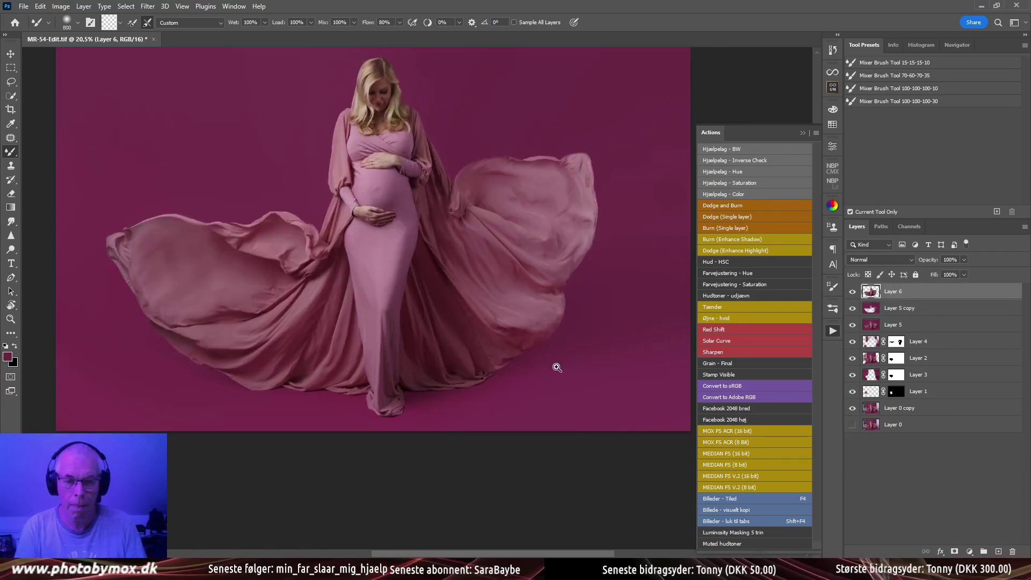
Set up the Normal brush preset for Layer 5 copy at 10% flow, with default colours and a size of 70 px
{"action": "left_click_drag", "start_coordinate": [558, 368], "coordinate": [616, 388]}
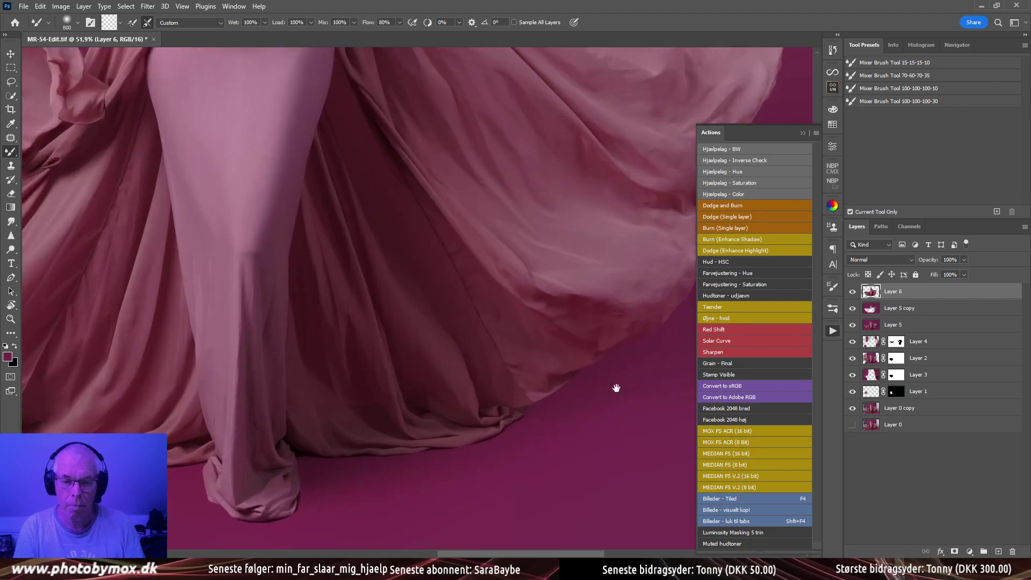
{"action": "left_click", "coordinate": [876, 316]}
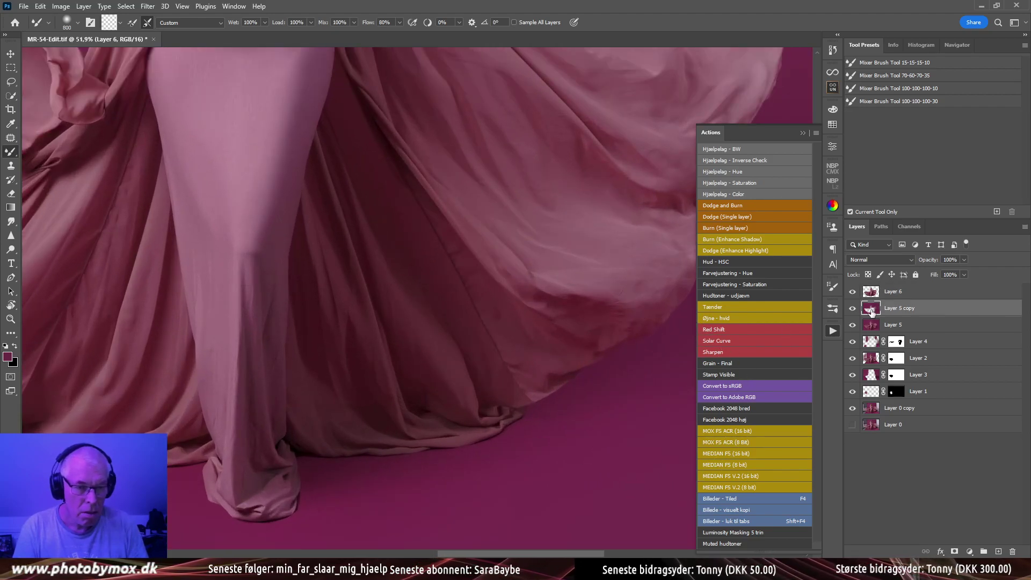
{"action": "key", "text": "b"}
{"action": "key", "text": "shift+1"}
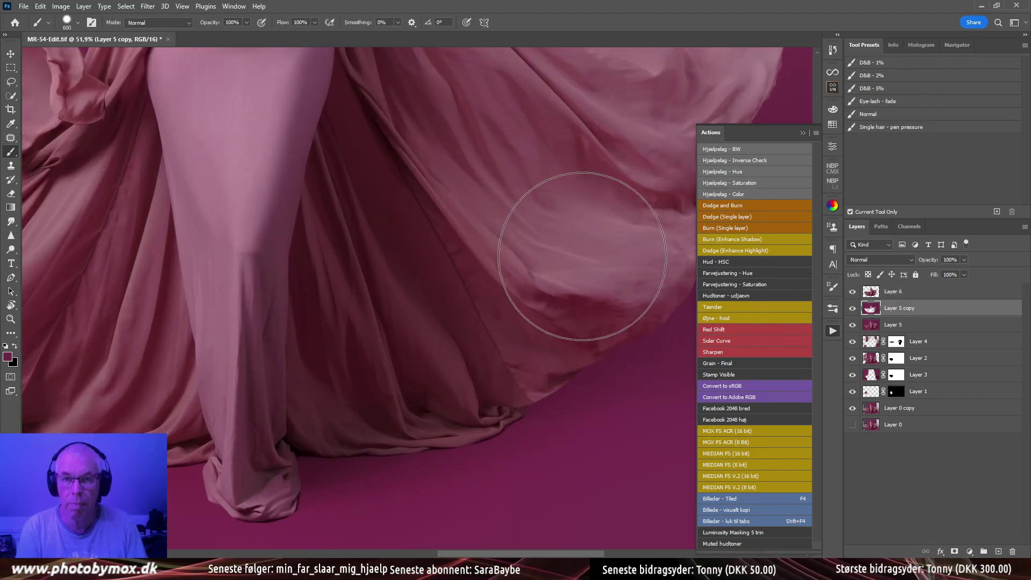
{"action": "left_click", "coordinate": [862, 115]}
{"action": "left_click_drag", "start_coordinate": [558, 345], "coordinate": [582, 219]}
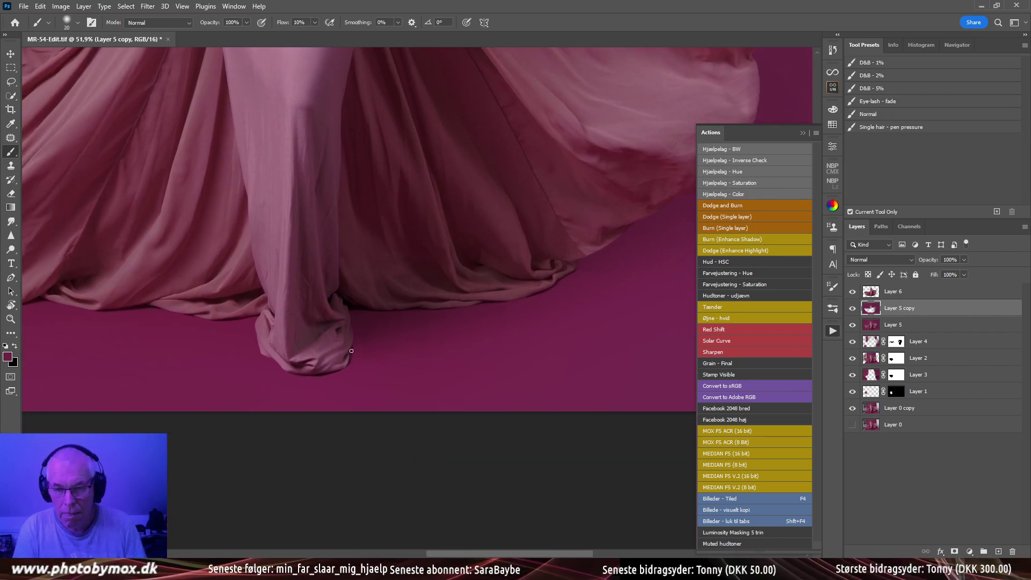
{"action": "key", "text": "d"}
{"action": "key", "text": "bracketright"}
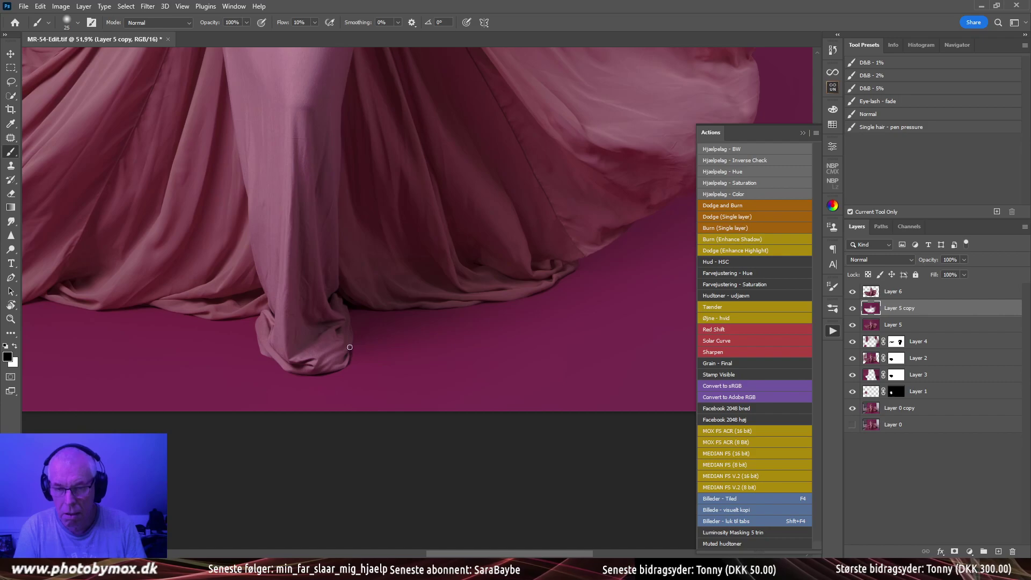
{"action": "key", "text": "bracketright"}
{"action": "key", "text": "bracketright"}
{"action": "key", "text": "bracketright"}
{"action": "key", "text": "bracketright"}
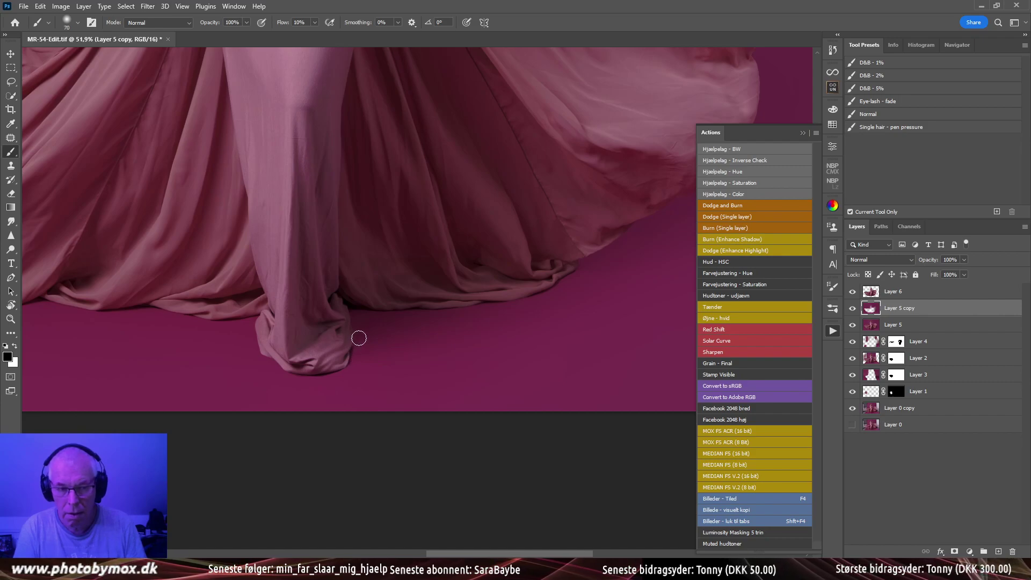
Add a layer mask to Layer 5 copy and paint black along the gown's bottom hem with a 150 px brush
{"action": "left_click", "coordinate": [955, 552]}
{"action": "key", "text": "bracketright"}
{"action": "key", "text": "bracketright"}
{"action": "key", "text": "bracketright"}
{"action": "key", "text": "bracketright"}
{"action": "key", "text": "bracketright"}
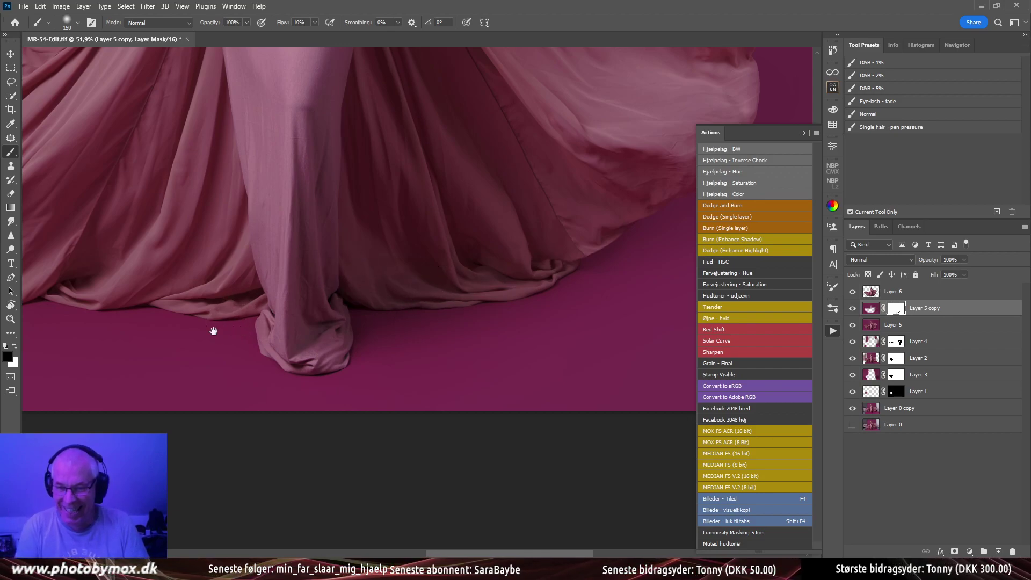
{"action": "mouse_move", "coordinate": [213, 331]}
{"action": "left_mouse_down"}
{"action": "mouse_move", "coordinate": [405, 356]}
{"action": "mouse_move", "coordinate": [458, 311]}
{"action": "left_mouse_up"}
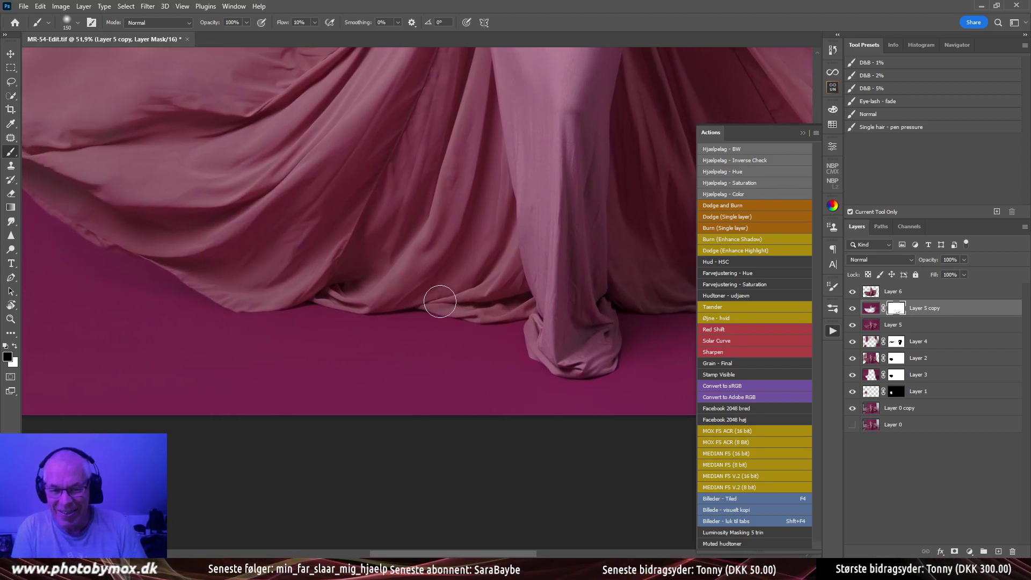
{"action": "left_click_drag", "start_coordinate": [278, 305], "coordinate": [395, 341]}
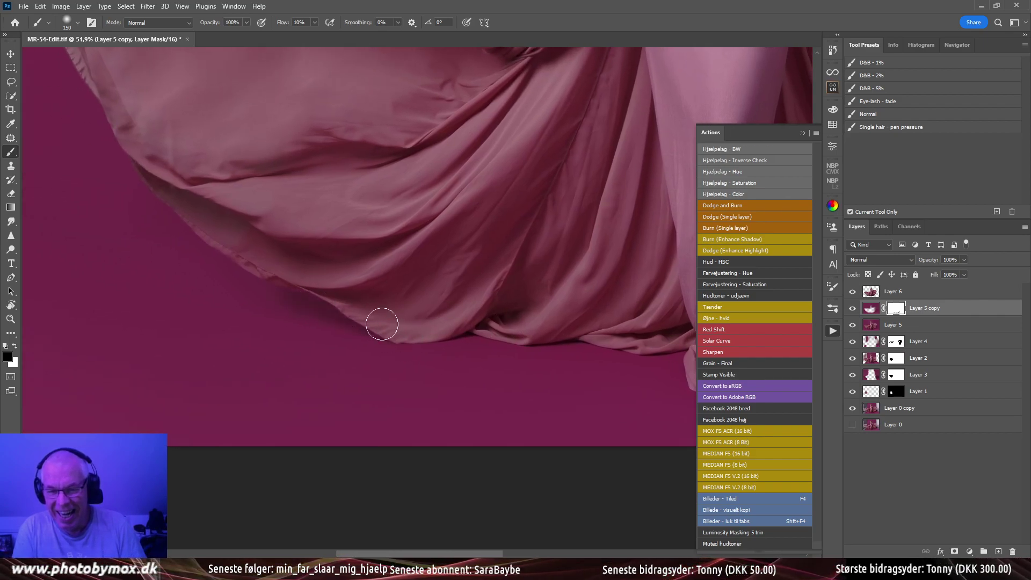
Mask Layer 5 copy along the outer edges of the flowing fabric on both sides of the gown with a 250 px brush
{"action": "mouse_move", "coordinate": [368, 302]}
{"action": "left_mouse_down"}
{"action": "mouse_move", "coordinate": [431, 322]}
{"action": "mouse_move", "coordinate": [408, 320]}
{"action": "left_mouse_up"}
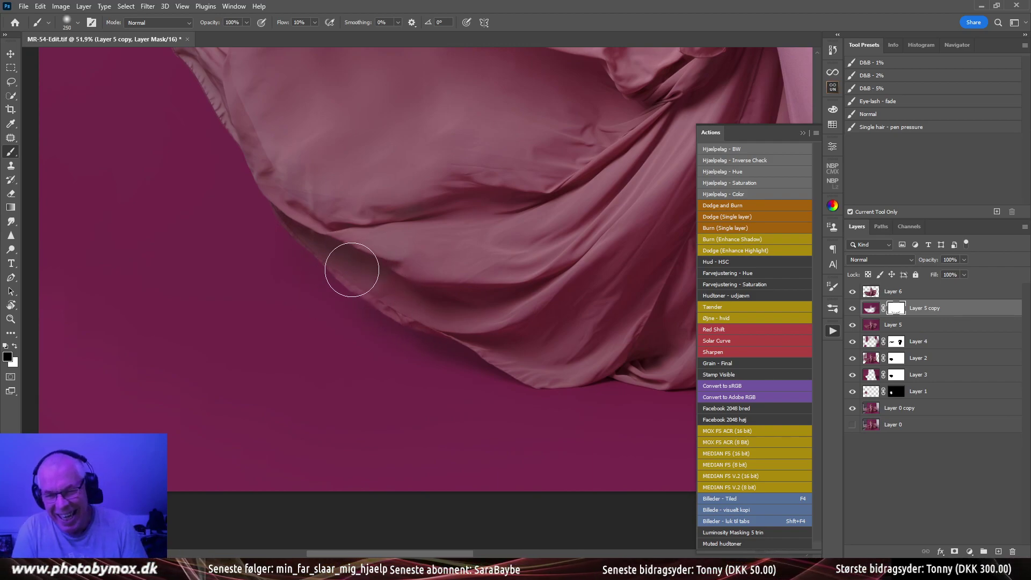
{"action": "left_click_drag", "start_coordinate": [264, 166], "coordinate": [408, 375]}
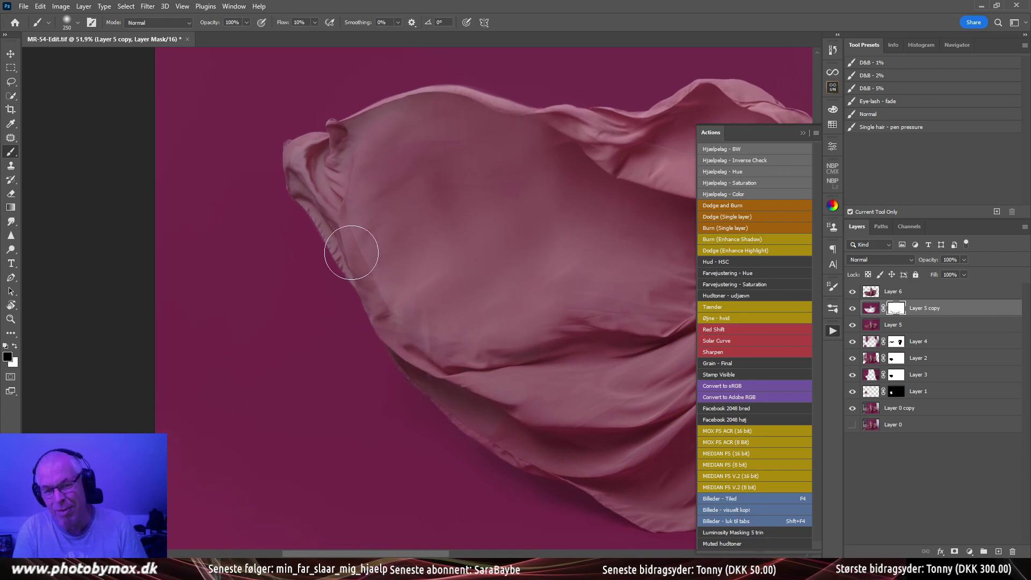
{"action": "mouse_move", "coordinate": [345, 172]}
{"action": "left_mouse_down"}
{"action": "mouse_move", "coordinate": [279, 223]}
{"action": "mouse_move", "coordinate": [295, 256]}
{"action": "left_mouse_up"}
{"action": "left_click_drag", "start_coordinate": [577, 253], "coordinate": [472, 239]}
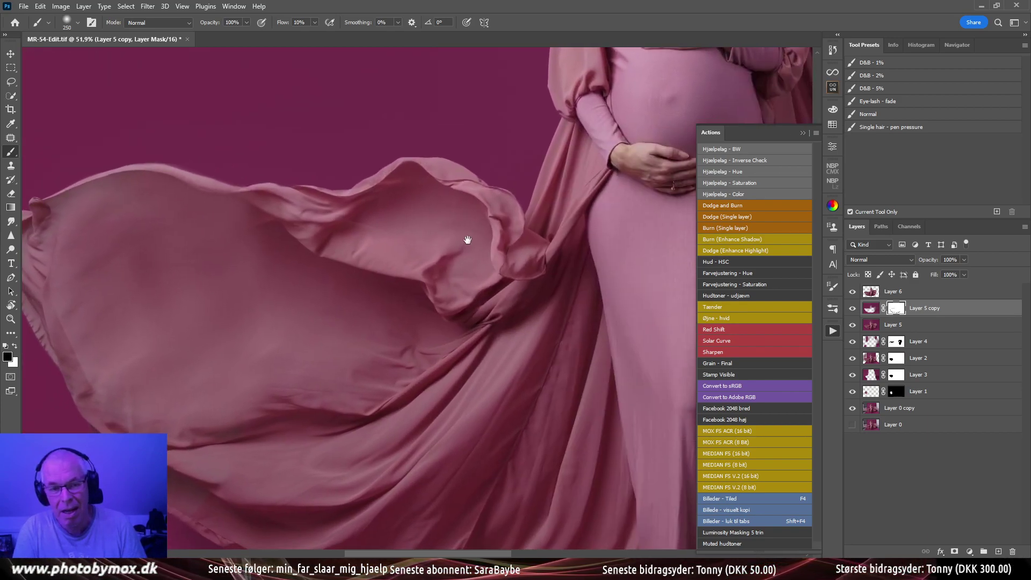
{"action": "mouse_move", "coordinate": [617, 303]}
{"action": "left_mouse_down"}
{"action": "mouse_move", "coordinate": [382, 299]}
{"action": "mouse_move", "coordinate": [340, 287]}
{"action": "left_mouse_up"}
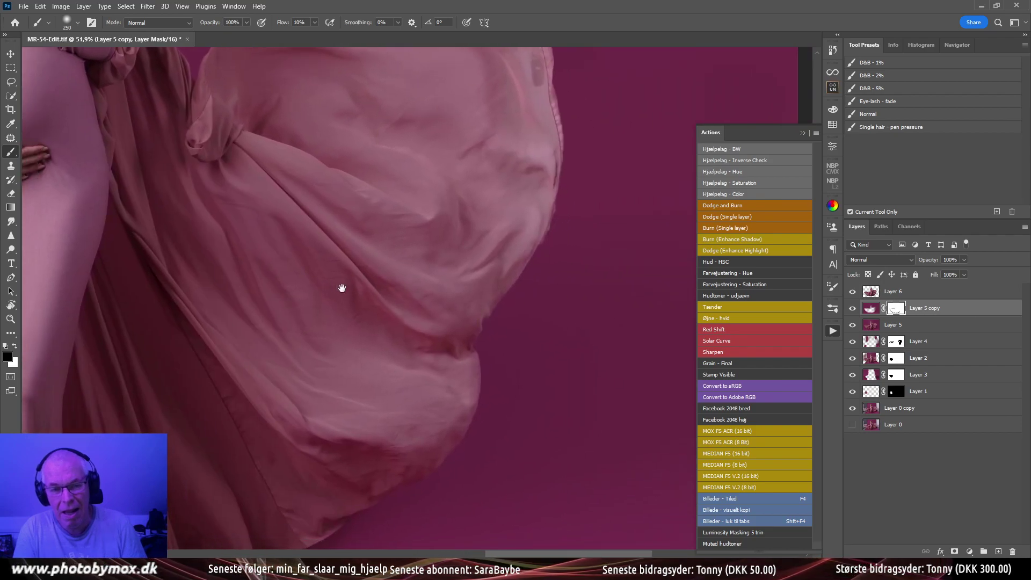
{"action": "left_click_drag", "start_coordinate": [385, 449], "coordinate": [472, 258]}
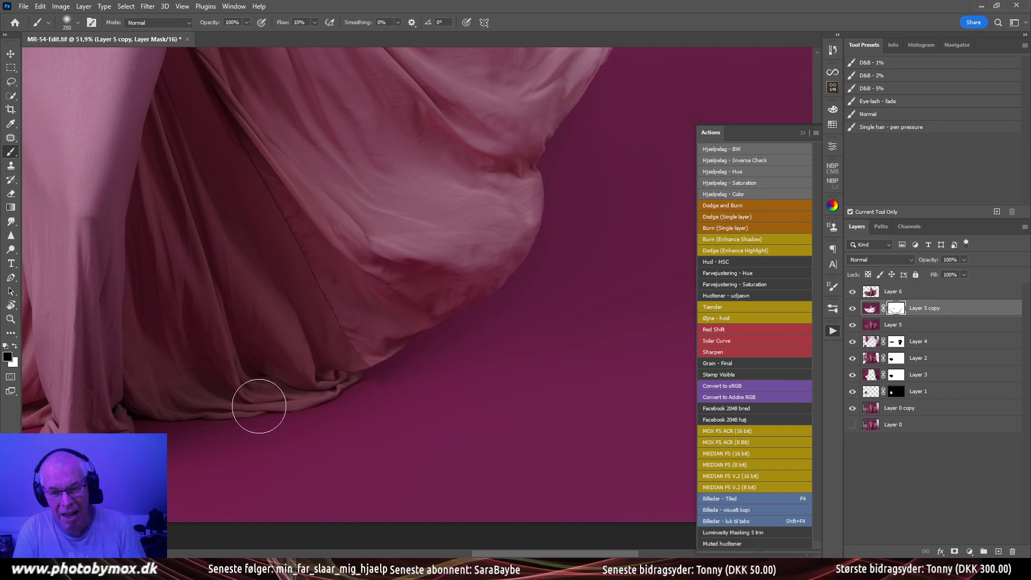
Enlarge the brush to 500 px and mask the shadow transition along the gown's lower right hem
{"action": "left_click_drag", "start_coordinate": [328, 349], "coordinate": [285, 329]}
{"action": "key", "text": "bracketright"}
{"action": "key", "text": "bracketright"}
{"action": "key", "text": "bracketright"}
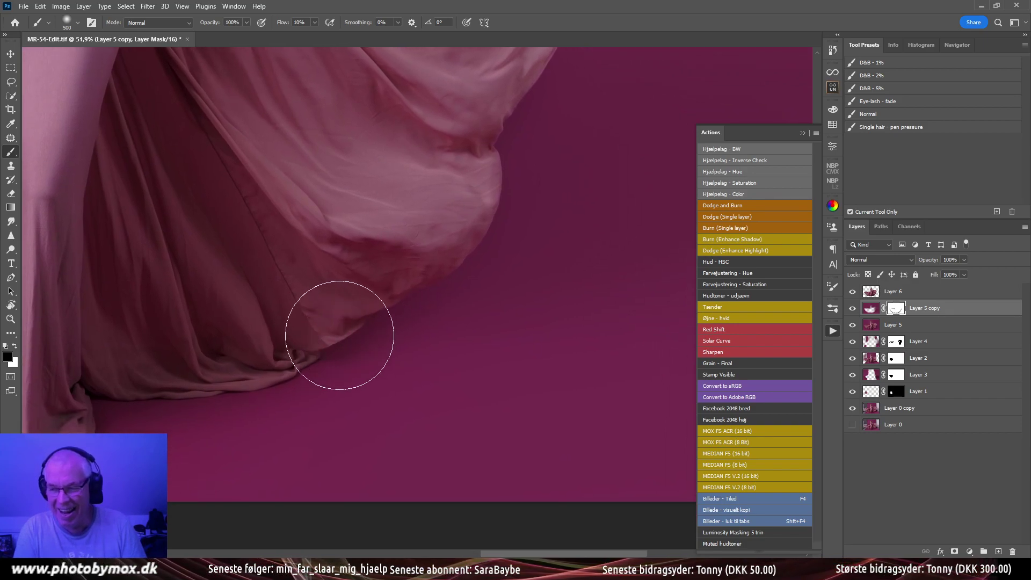
{"action": "mouse_move", "coordinate": [432, 375]}
{"action": "left_mouse_down"}
{"action": "mouse_move", "coordinate": [396, 378]}
{"action": "mouse_move", "coordinate": [363, 400]}
{"action": "left_mouse_up"}
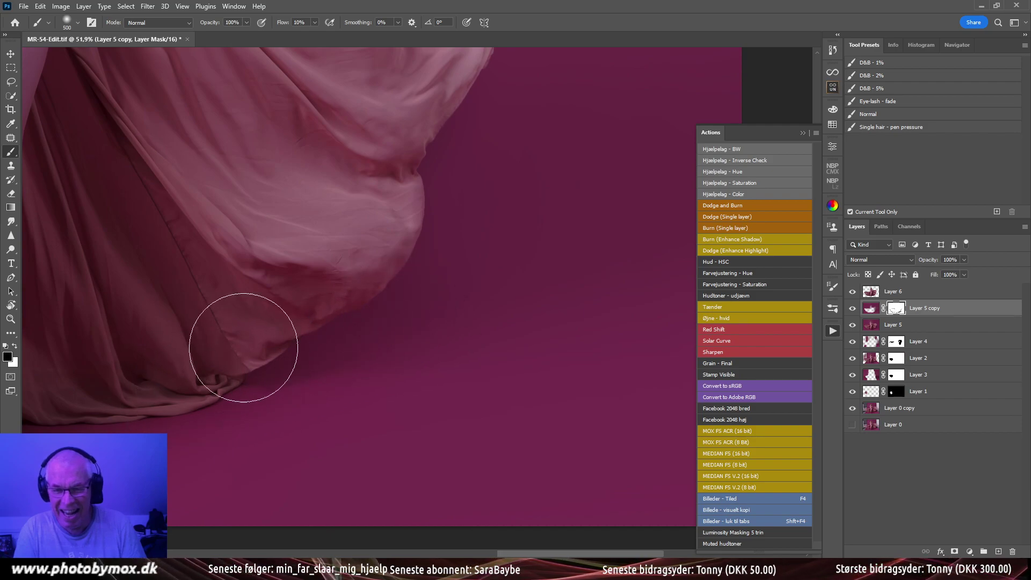
{"action": "left_click_drag", "start_coordinate": [403, 81], "coordinate": [415, 299]}
Go over the upper and left edges of the flowing fabric on the layer mask with the 500 px brush
{"action": "left_click_drag", "start_coordinate": [292, 210], "coordinate": [470, 272]}
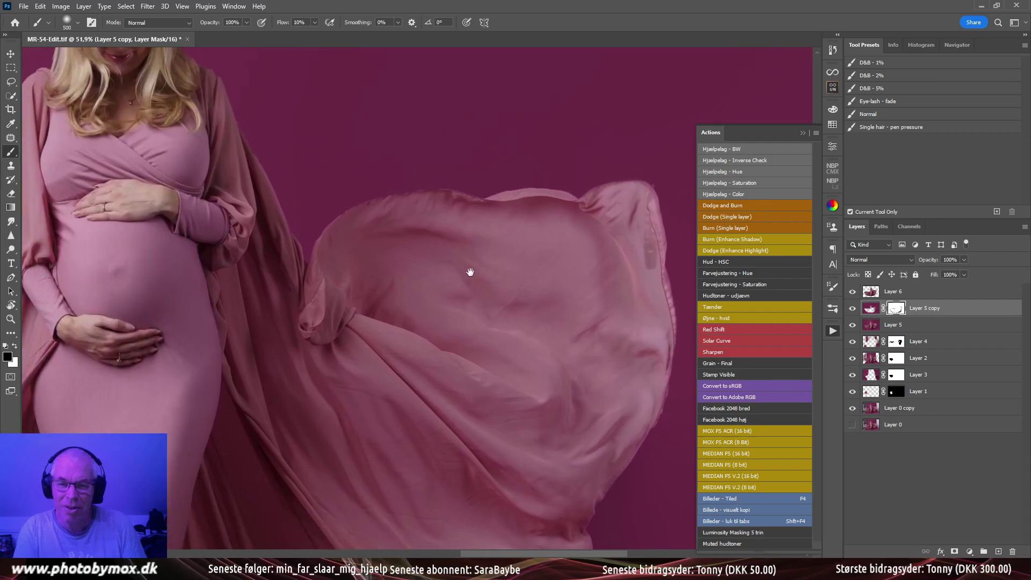
{"action": "mouse_move", "coordinate": [306, 291]}
{"action": "left_mouse_down"}
{"action": "mouse_move", "coordinate": [322, 369]}
{"action": "mouse_move", "coordinate": [430, 279]}
{"action": "left_mouse_up"}
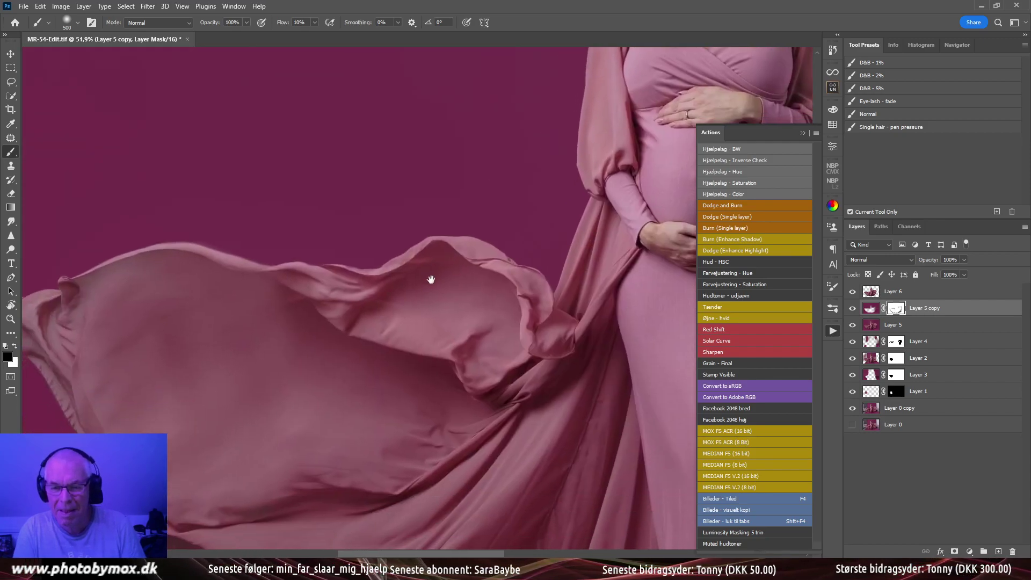
{"action": "left_click_drag", "start_coordinate": [321, 315], "coordinate": [457, 250]}
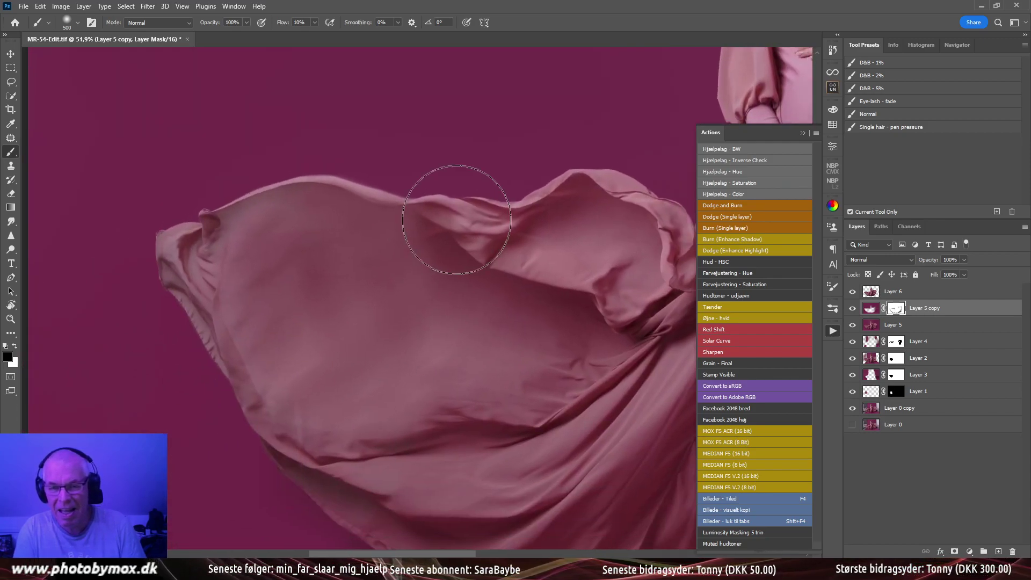
{"action": "left_click_drag", "start_coordinate": [373, 435], "coordinate": [313, 286]}
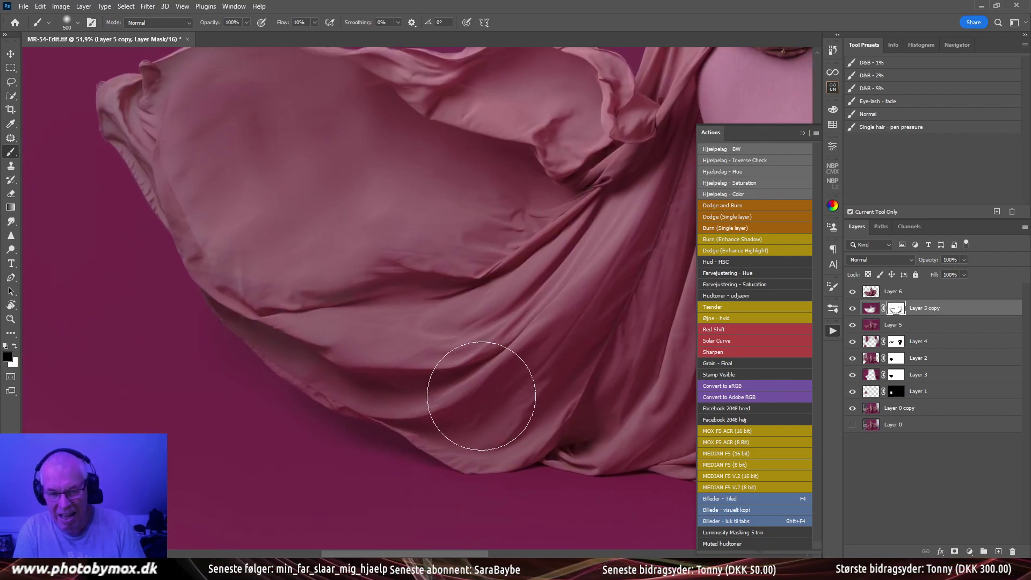
Reduce the brush to 175 px and then 90 px and mask around the edges of the woman's hair
{"action": "scroll", "coordinate": [592, 387], "scroll_direction": "down", "scroll_amount": 5}
{"action": "scroll", "coordinate": [587, 239], "scroll_direction": "up", "scroll_amount": 8}
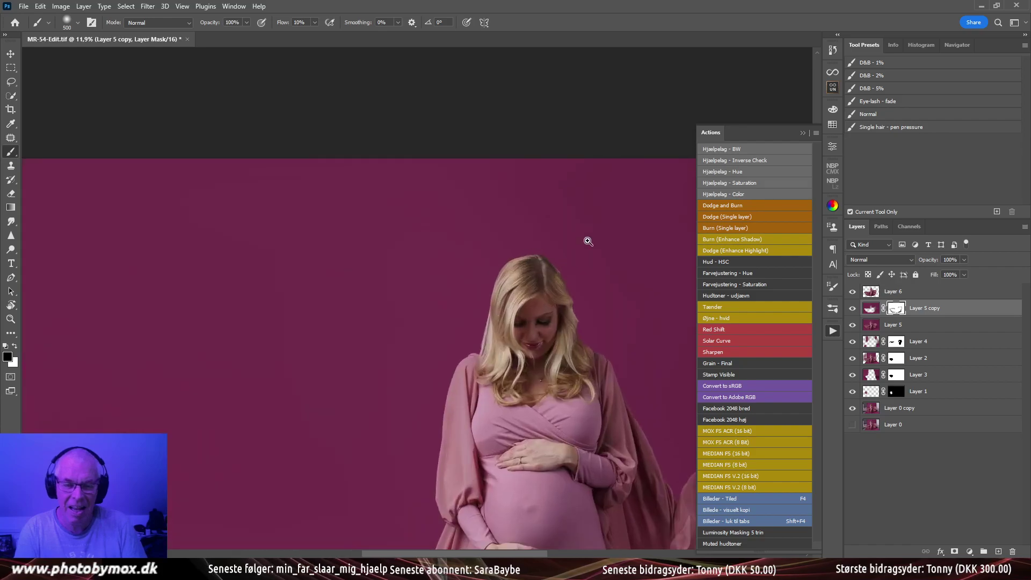
{"action": "left_click_drag", "start_coordinate": [458, 257], "coordinate": [437, 222]}
{"action": "key", "text": "bracketleft"}
{"action": "key", "text": "bracketleft"}
{"action": "key", "text": "bracketleft"}
{"action": "key", "text": "bracketleft"}
{"action": "key", "text": "bracketleft"}
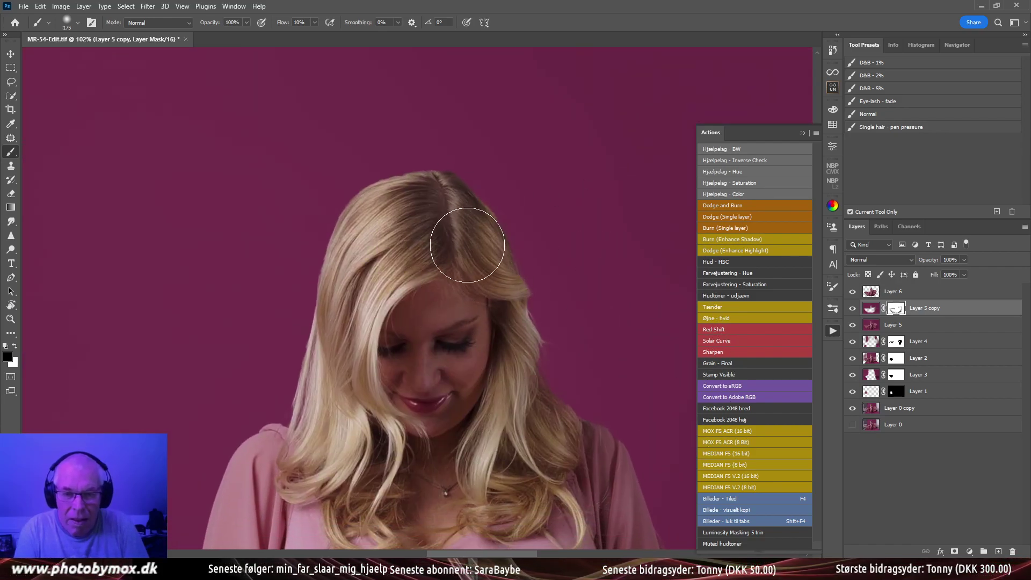
{"action": "key", "text": "bracketleft"}
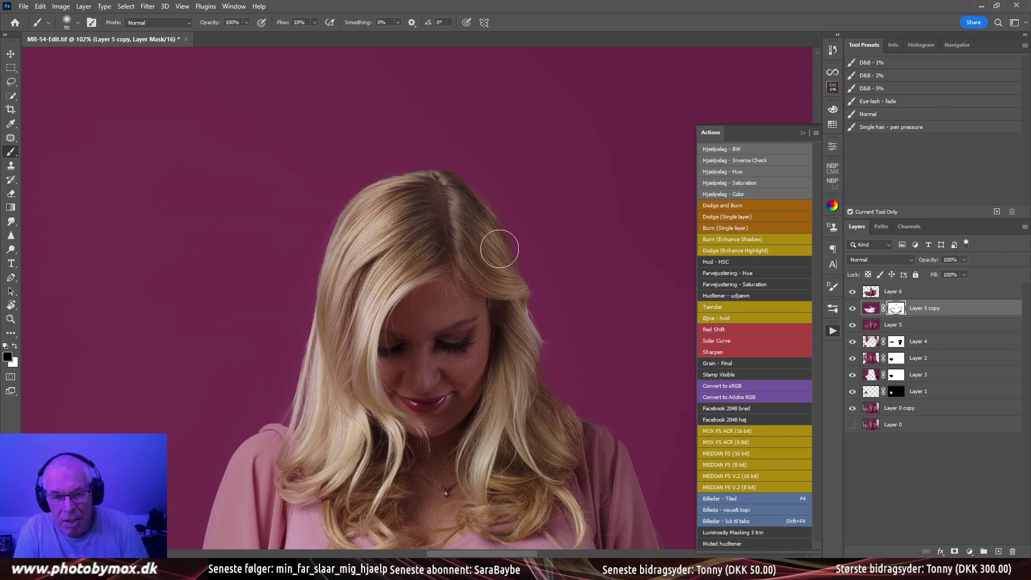
{"action": "left_click_drag", "start_coordinate": [515, 306], "coordinate": [483, 258]}
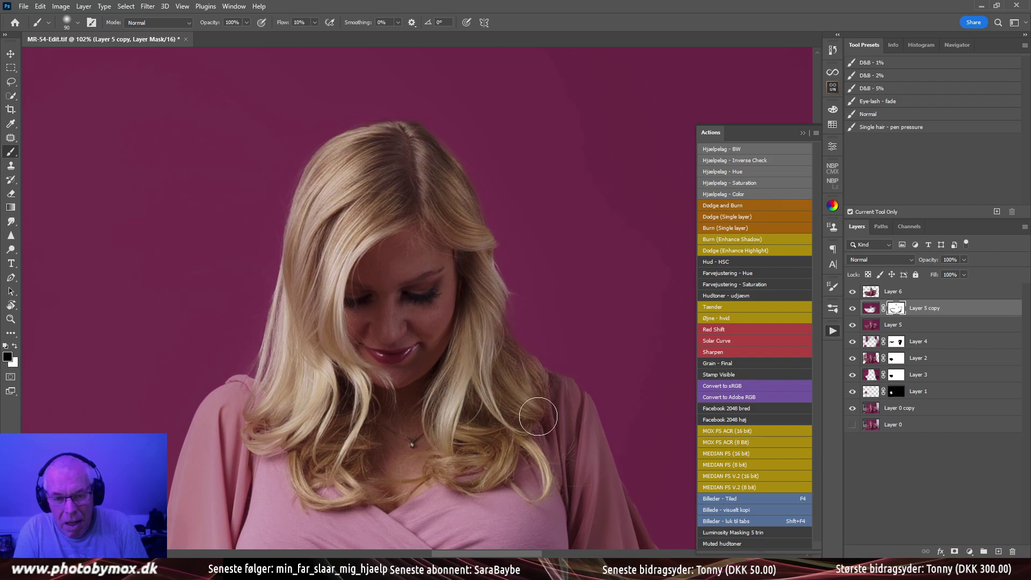
Mask along the shoulder, sleeve and draped fabric to the right of the woman with a 100 to 125 px brush
{"action": "scroll", "coordinate": [499, 354], "scroll_direction": "down", "scroll_amount": 5}
{"action": "scroll", "coordinate": [499, 355], "scroll_direction": "right", "scroll_amount": 5}
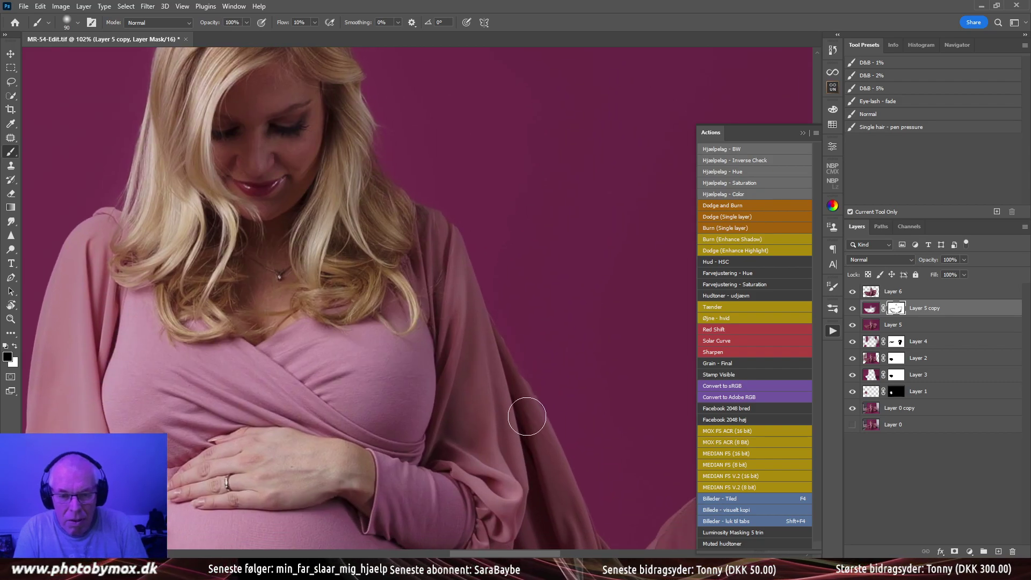
{"action": "scroll", "coordinate": [462, 349], "scroll_direction": "down", "scroll_amount": 3}
{"action": "scroll", "coordinate": [462, 350], "scroll_direction": "right", "scroll_amount": 2}
{"action": "key", "text": "bracketright"}
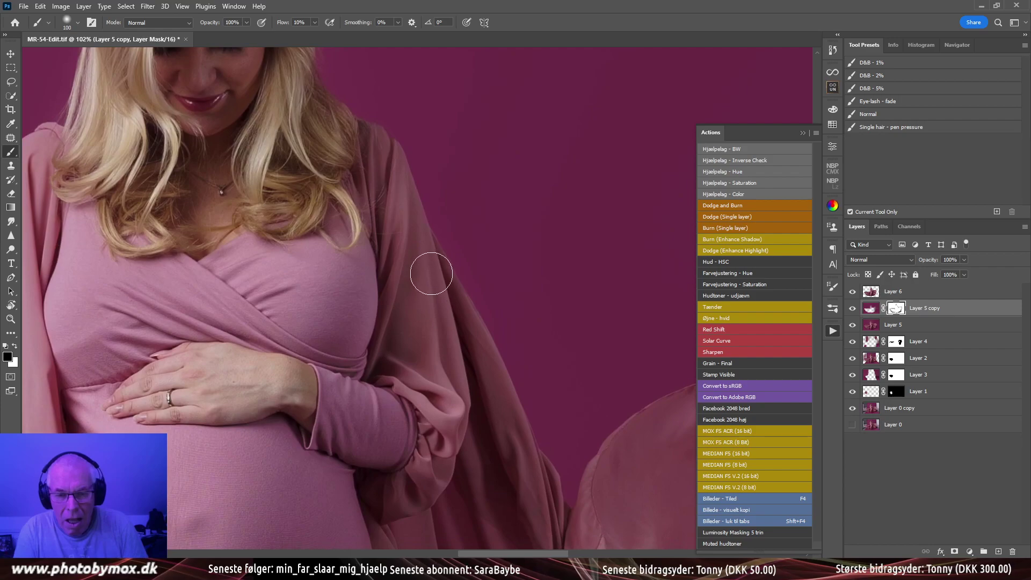
{"action": "scroll", "coordinate": [491, 364], "scroll_direction": "down", "scroll_amount": 5}
{"action": "scroll", "coordinate": [490, 364], "scroll_direction": "right", "scroll_amount": 3}
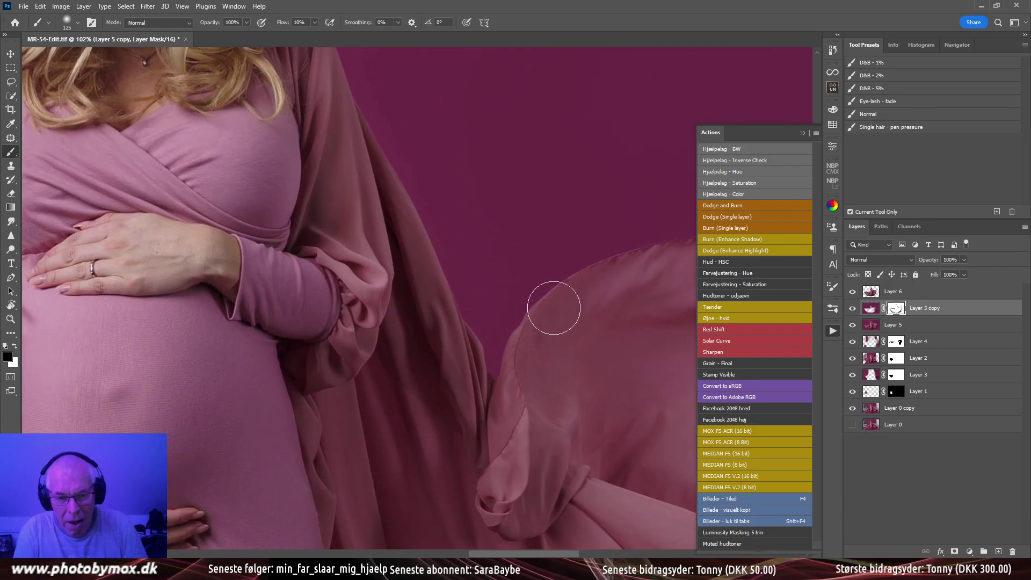
Mask along the woman's left-hand sleeve and the adjoining gown fabric in the picture with the 125 px brush
{"action": "scroll", "coordinate": [389, 350], "scroll_direction": "left", "scroll_amount": 13}
{"action": "scroll", "coordinate": [390, 349], "scroll_direction": "up", "scroll_amount": 6}
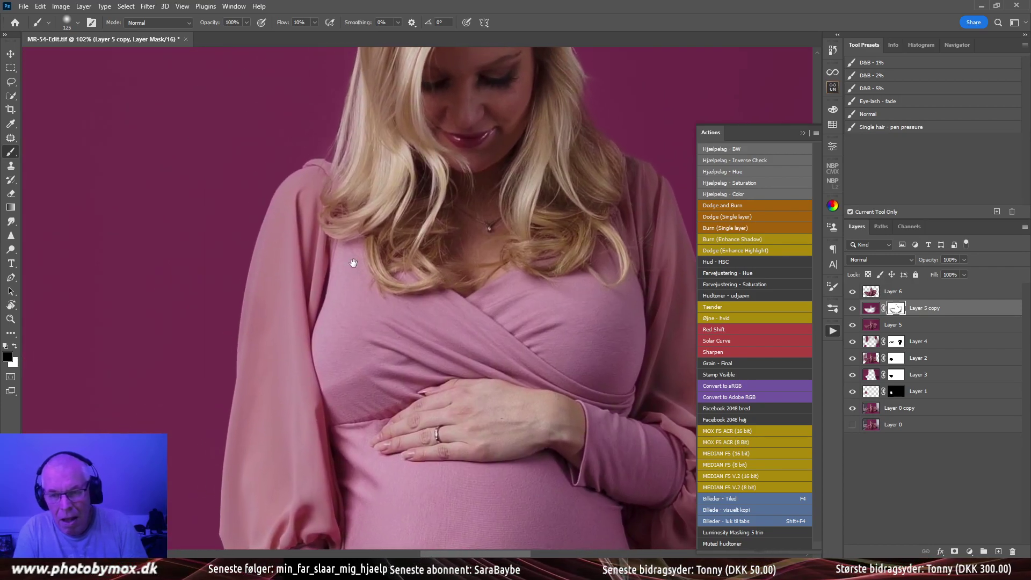
{"action": "scroll", "coordinate": [270, 442], "scroll_direction": "down", "scroll_amount": 9}
{"action": "scroll", "coordinate": [353, 265], "scroll_direction": "left", "scroll_amount": 4}
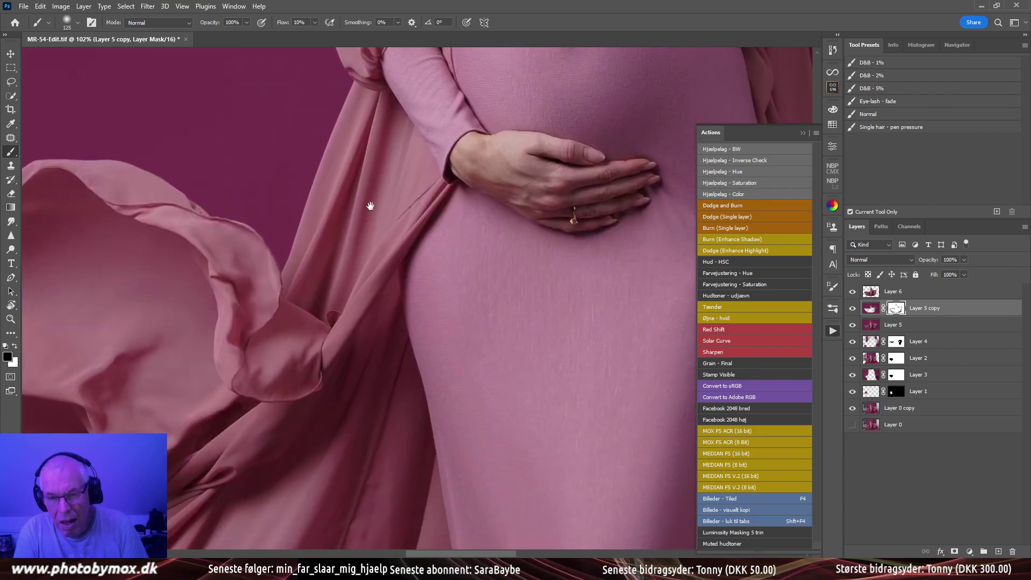
{"action": "left_click_drag", "start_coordinate": [338, 406], "coordinate": [407, 181]}
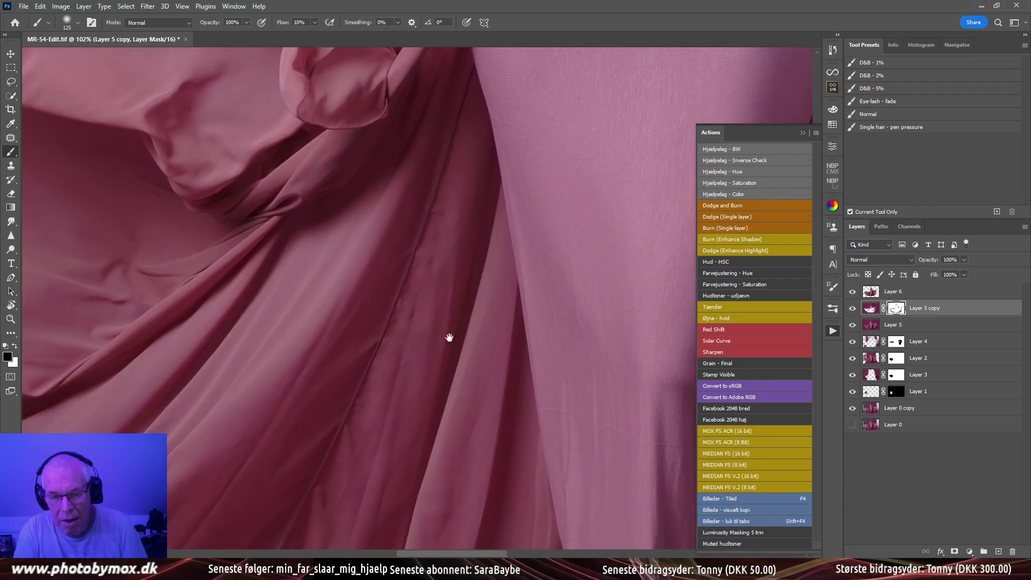
Refine the Layer 5 copy mask along the gown's bottom hem with the brush enlarged to 400 px
{"action": "scroll", "coordinate": [449, 338], "scroll_direction": "down", "scroll_amount": 10}
{"action": "left_click_drag", "start_coordinate": [366, 365], "coordinate": [409, 365]}
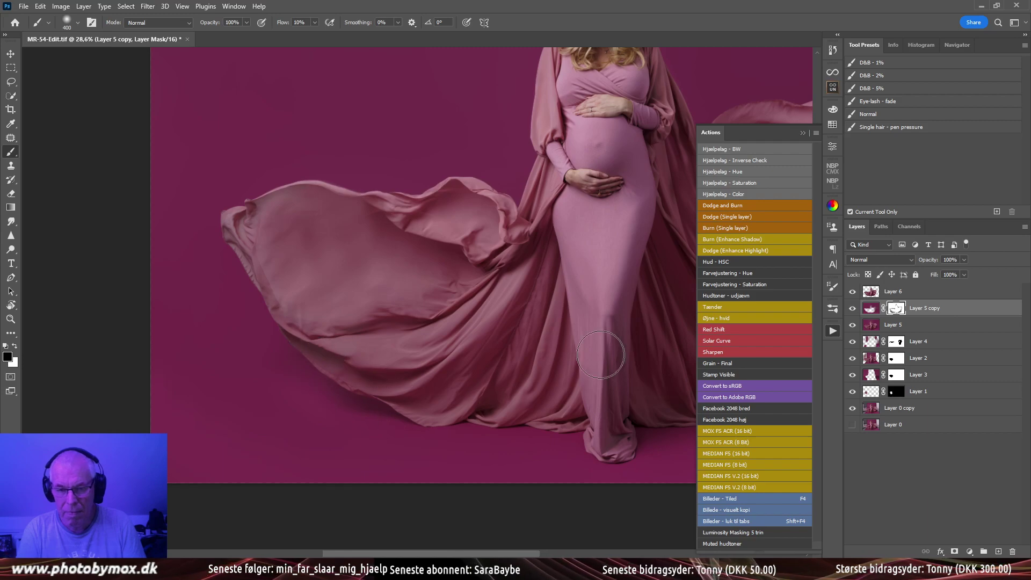
{"action": "left_click_drag", "start_coordinate": [594, 397], "coordinate": [520, 397]}
{"action": "left_click_drag", "start_coordinate": [666, 361], "coordinate": [508, 319]}
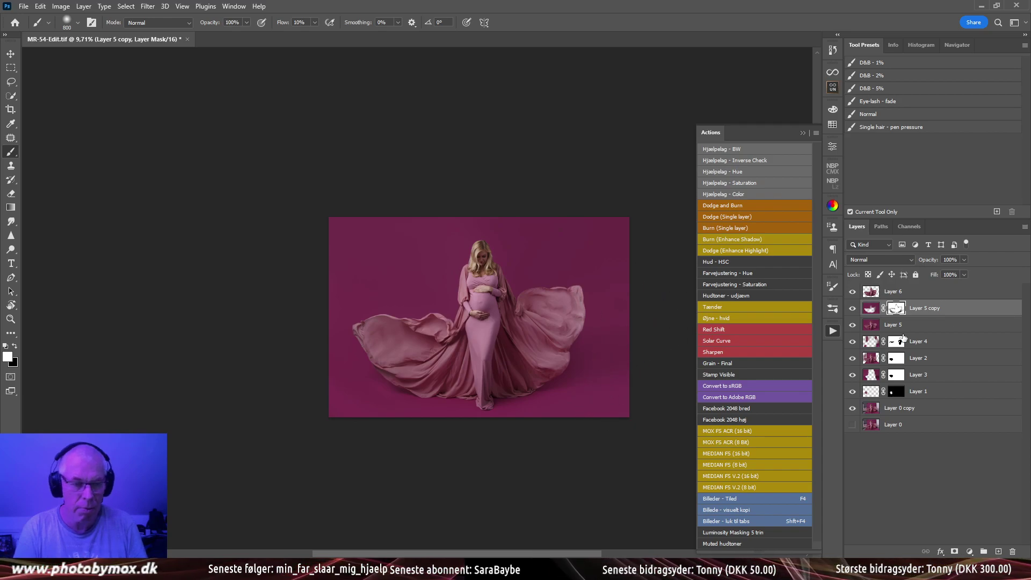
Stamp all visible layers into a new layer above Layer 6 and save the file
{"action": "left_click", "coordinate": [895, 296]}
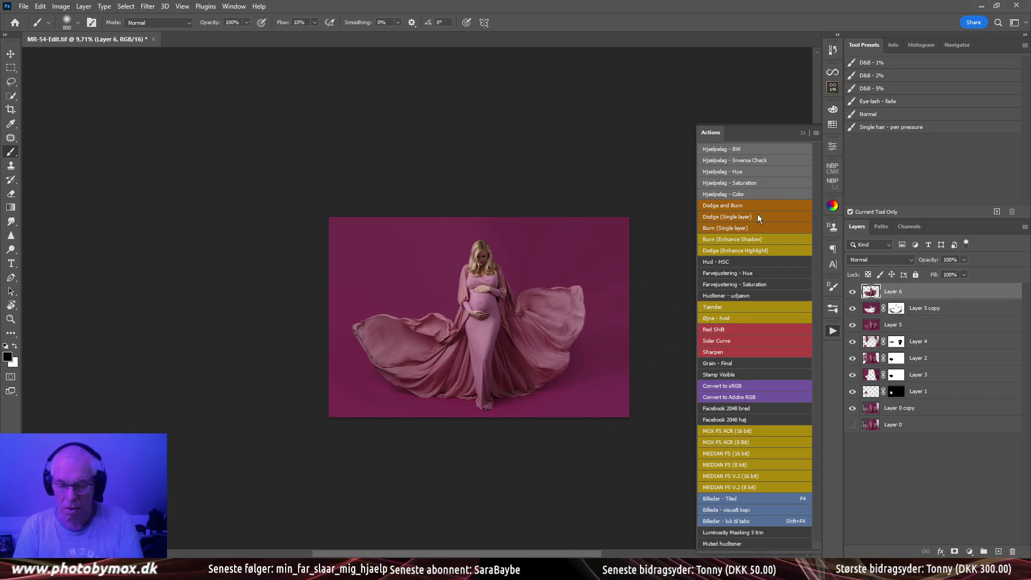
{"action": "key", "text": "ctrl+shift+alt+e"}
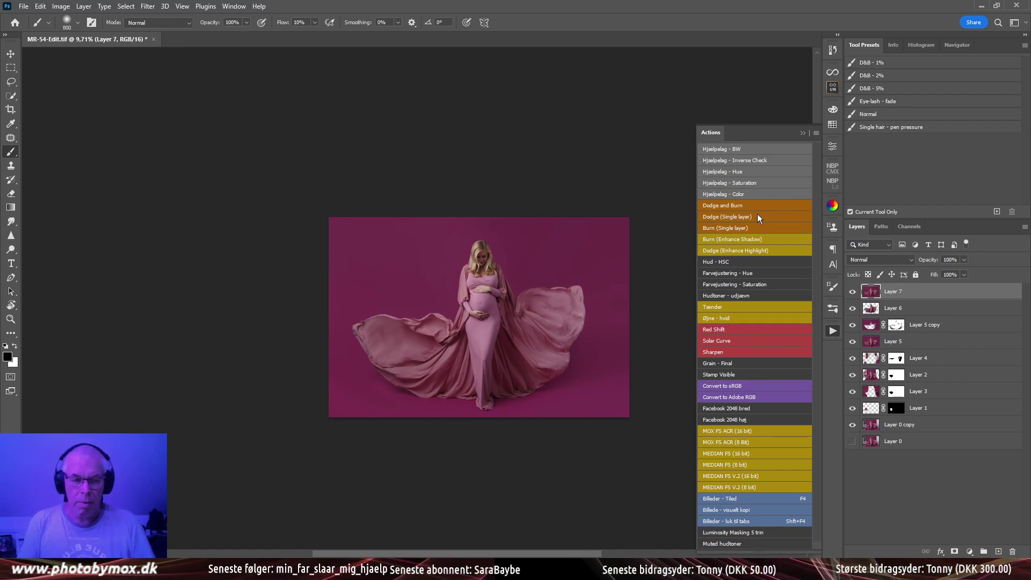
{"action": "key", "text": "ctrl+s"}
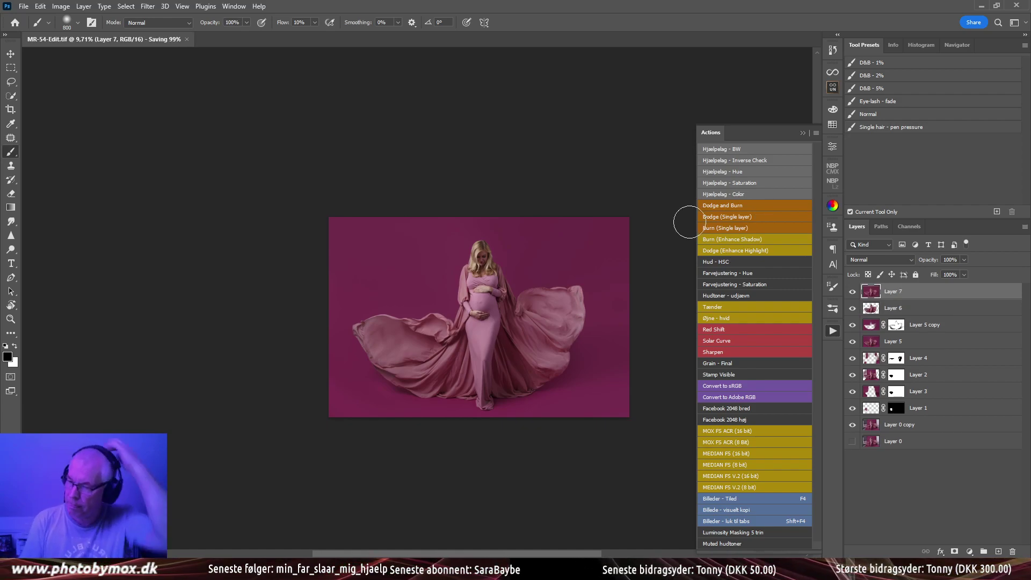
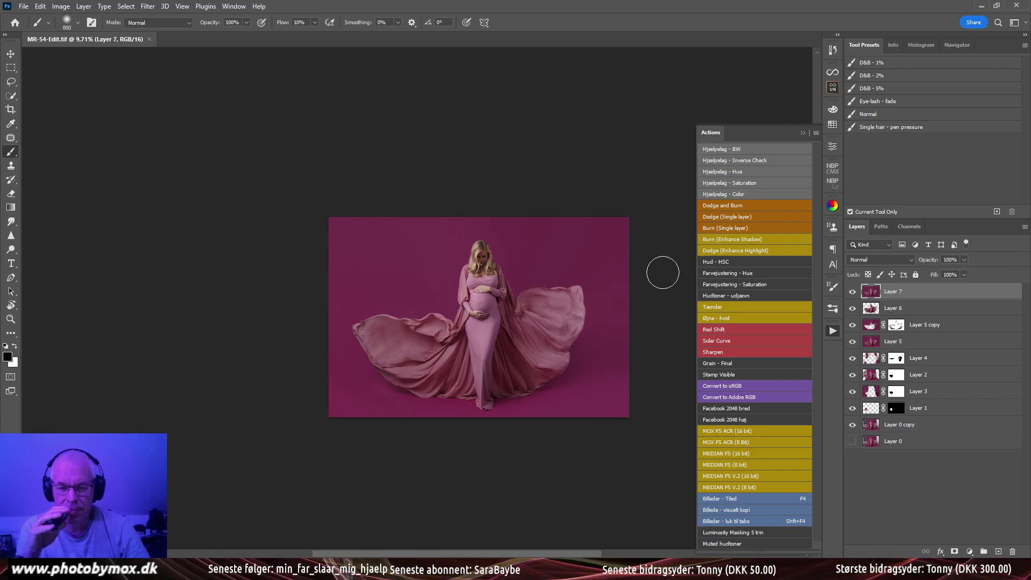
Toggle the visibility of Layer 7 and inspect the stamped portrait and its background
{"action": "left_click", "coordinate": [853, 292]}
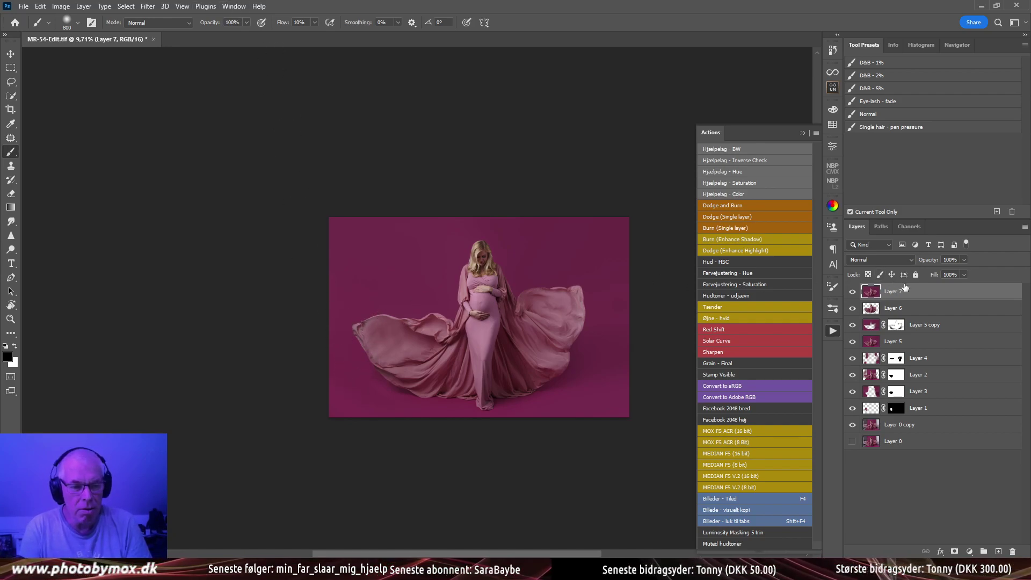
{"action": "left_click_drag", "start_coordinate": [494, 311], "coordinate": [499, 309]}
{"action": "left_click_drag", "start_coordinate": [392, 288], "coordinate": [419, 279]}
{"action": "left_click_drag", "start_coordinate": [431, 333], "coordinate": [456, 280]}
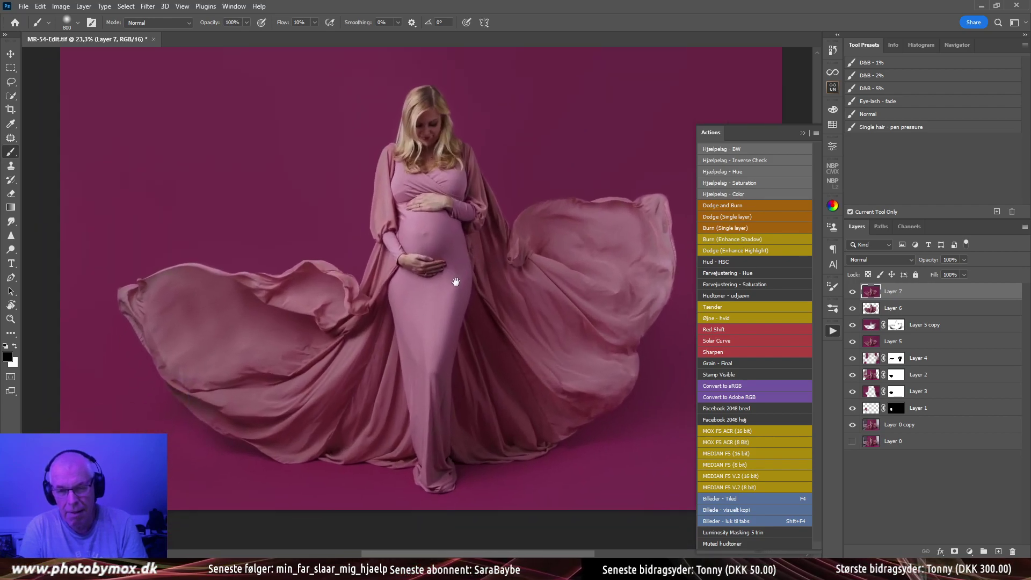
{"action": "mouse_move", "coordinate": [467, 317]}
{"action": "left_mouse_down"}
{"action": "mouse_move", "coordinate": [452, 320]}
{"action": "mouse_move", "coordinate": [465, 324]}
{"action": "left_mouse_up"}
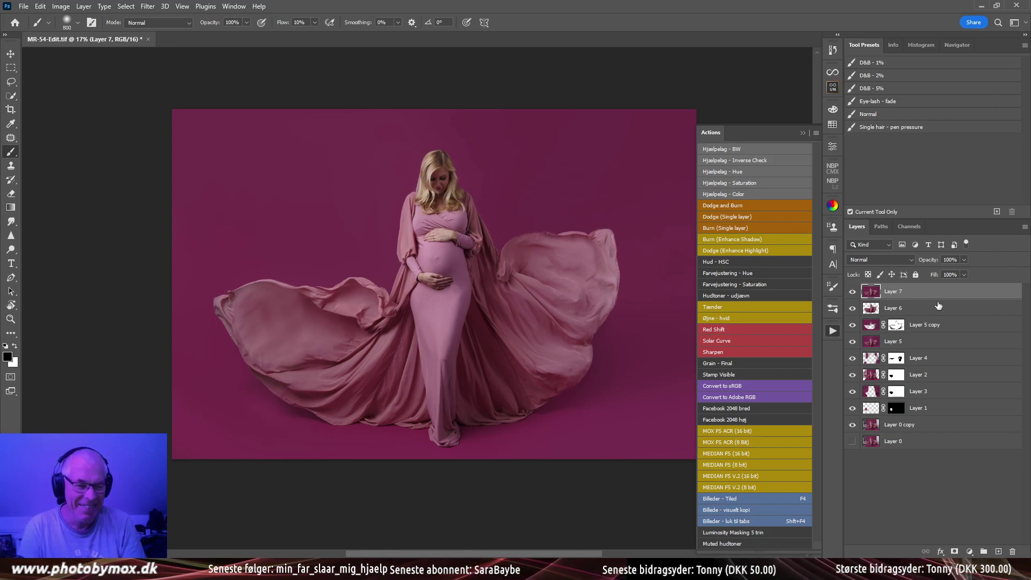
Clean up stray hairs across the hair, forehead and temple on Layer 7 using the Spot Healing Brush at 20 px
{"action": "key", "text": "ctrl+1"}
{"action": "left_click_drag", "start_coordinate": [503, 314], "coordinate": [494, 362]}
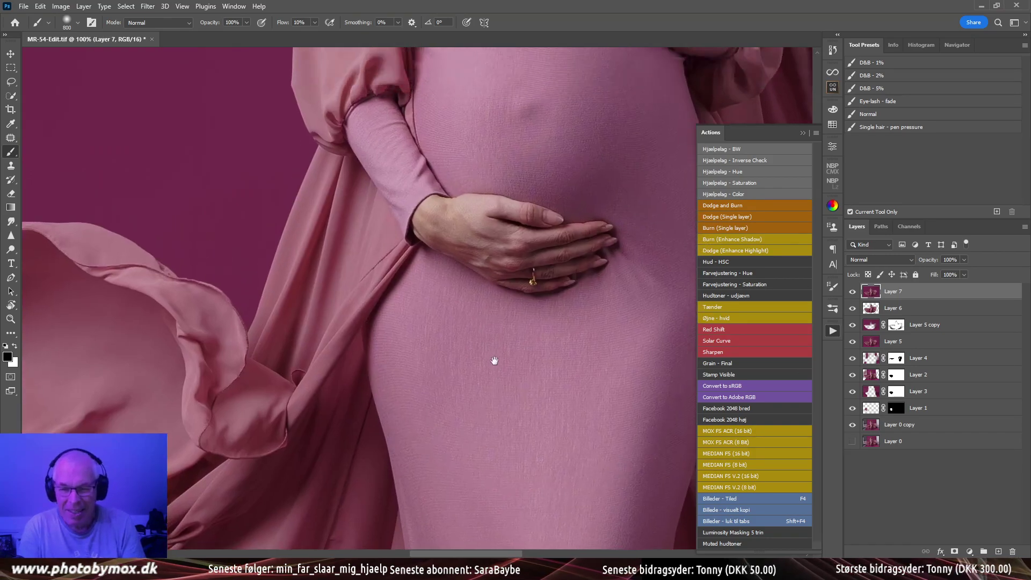
{"action": "left_click_drag", "start_coordinate": [497, 123], "coordinate": [488, 352]}
{"action": "left_click_drag", "start_coordinate": [498, 148], "coordinate": [486, 361]}
{"action": "key", "text": "bracketleft"}
{"action": "key", "text": "bracketleft"}
{"action": "key", "text": "bracketleft"}
{"action": "key", "text": "bracketleft"}
{"action": "key", "text": "bracketleft"}
{"action": "key", "text": "bracketleft"}
{"action": "key", "text": "bracketleft"}
{"action": "key", "text": "bracketleft"}
{"action": "key", "text": "bracketleft"}
{"action": "key", "text": "bracketleft"}
{"action": "key", "text": "bracketleft"}
{"action": "key", "text": "bracketleft"}
{"action": "key", "text": "bracketleft"}
{"action": "key", "text": "bracketleft"}
{"action": "key", "text": "bracketleft"}
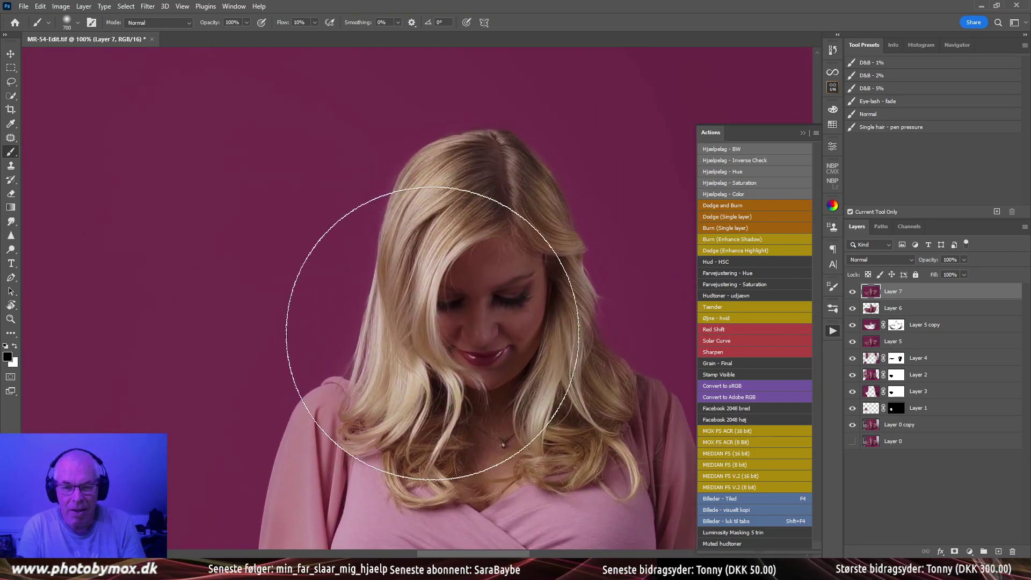
{"action": "key", "text": "j"}
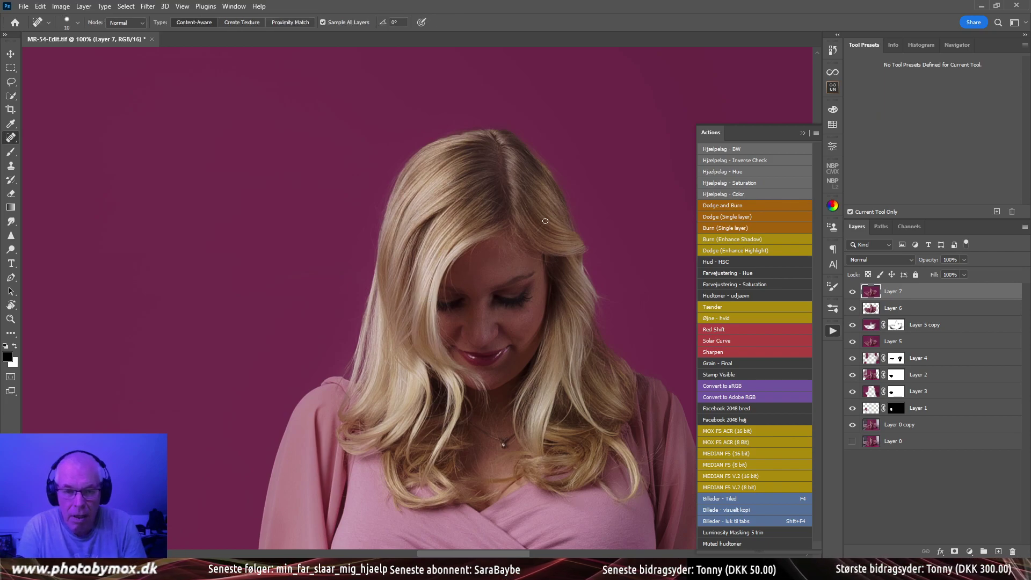
{"action": "left_click_drag", "start_coordinate": [539, 231], "coordinate": [573, 227]}
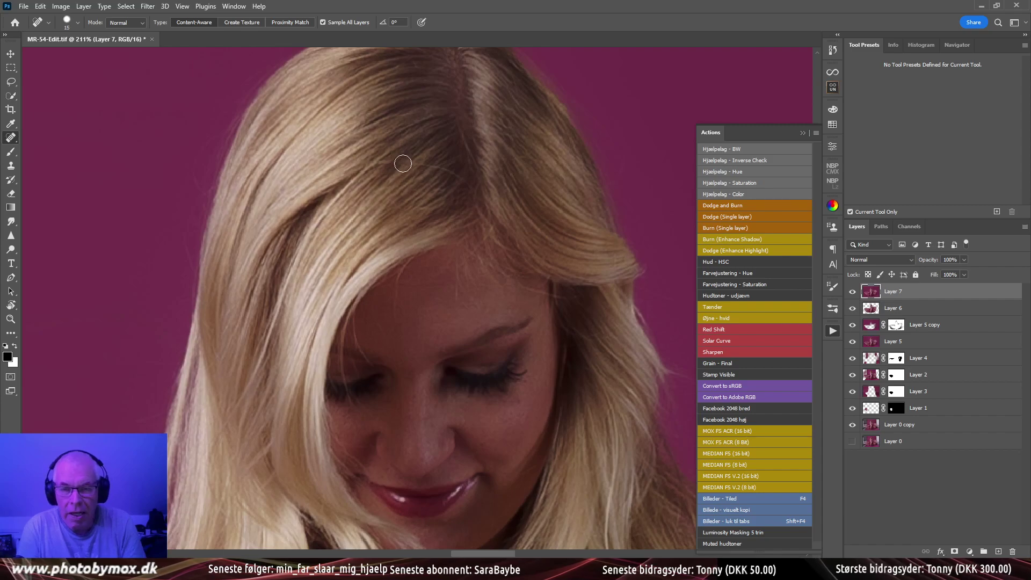
{"action": "key", "text": "]"}
{"action": "mouse_move", "coordinate": [375, 160]}
{"action": "left_mouse_down"}
{"action": "mouse_move", "coordinate": [435, 166]}
{"action": "mouse_move", "coordinate": [465, 183]}
{"action": "left_mouse_up"}
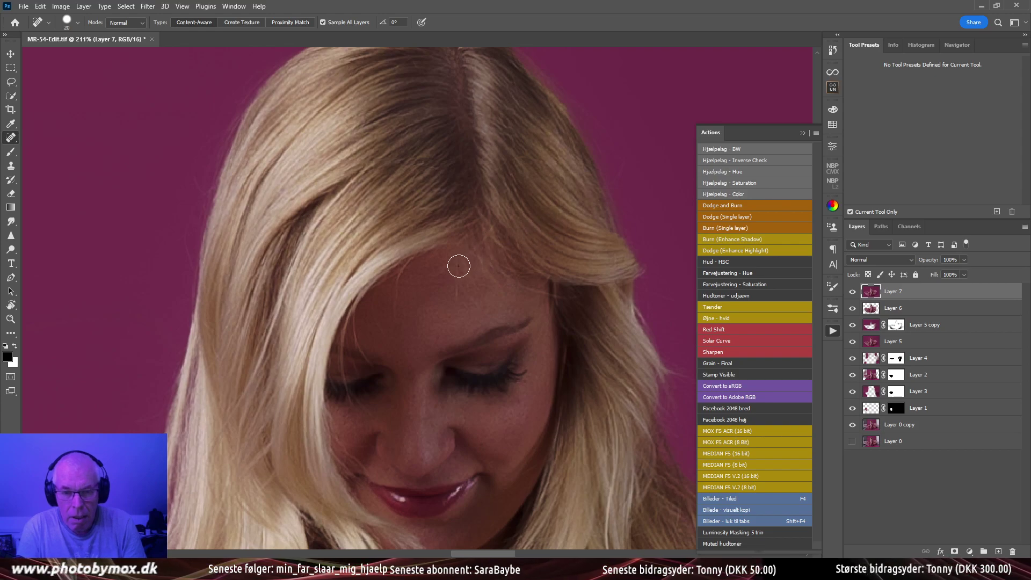
{"action": "left_click_drag", "start_coordinate": [458, 266], "coordinate": [502, 227]}
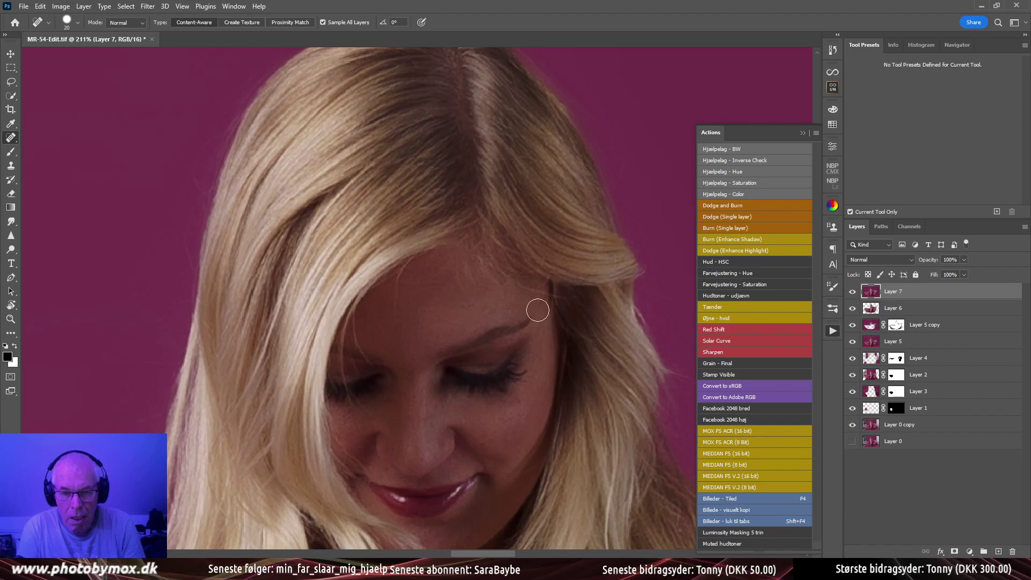
{"action": "left_click_drag", "start_coordinate": [520, 282], "coordinate": [577, 295]}
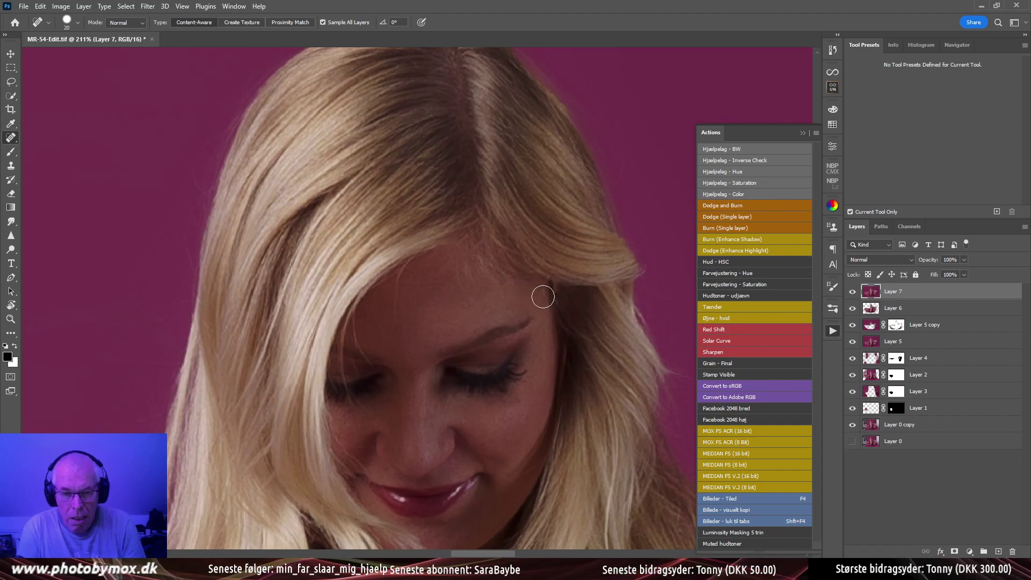
Heal the stray strands beside the partly covered eye, on the cheek and around the neck with a 15 px brush
{"action": "left_click_drag", "start_coordinate": [437, 320], "coordinate": [449, 233]}
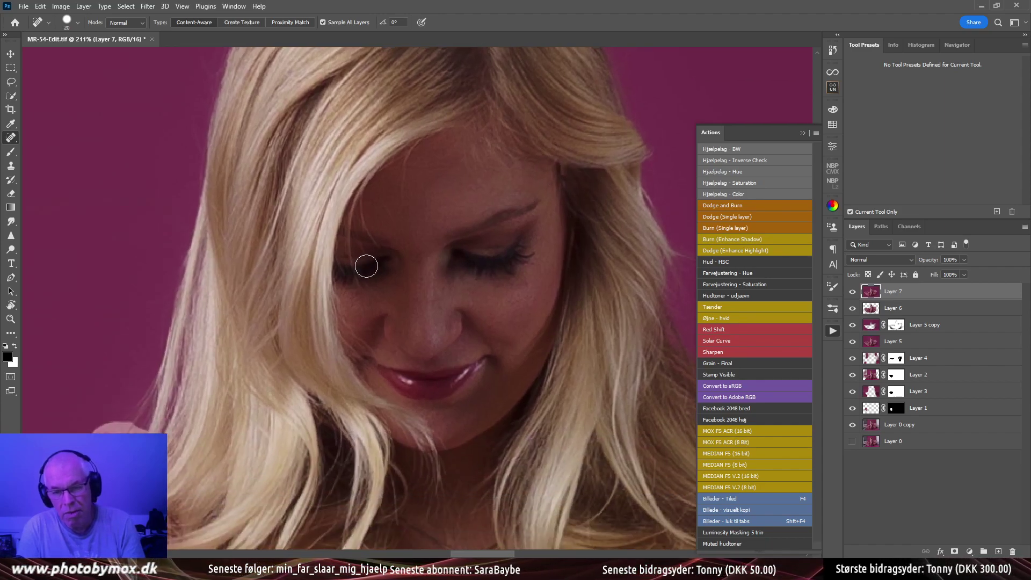
{"action": "mouse_move", "coordinate": [357, 273]}
{"action": "left_mouse_down"}
{"action": "mouse_move", "coordinate": [386, 297]}
{"action": "mouse_move", "coordinate": [372, 307]}
{"action": "left_mouse_up"}
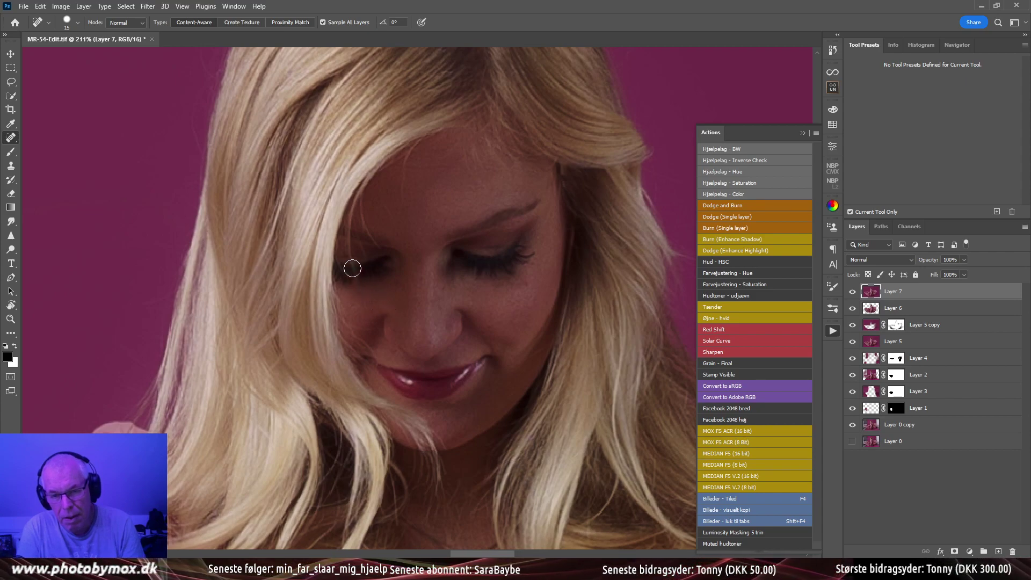
{"action": "left_click_drag", "start_coordinate": [352, 268], "coordinate": [359, 288]}
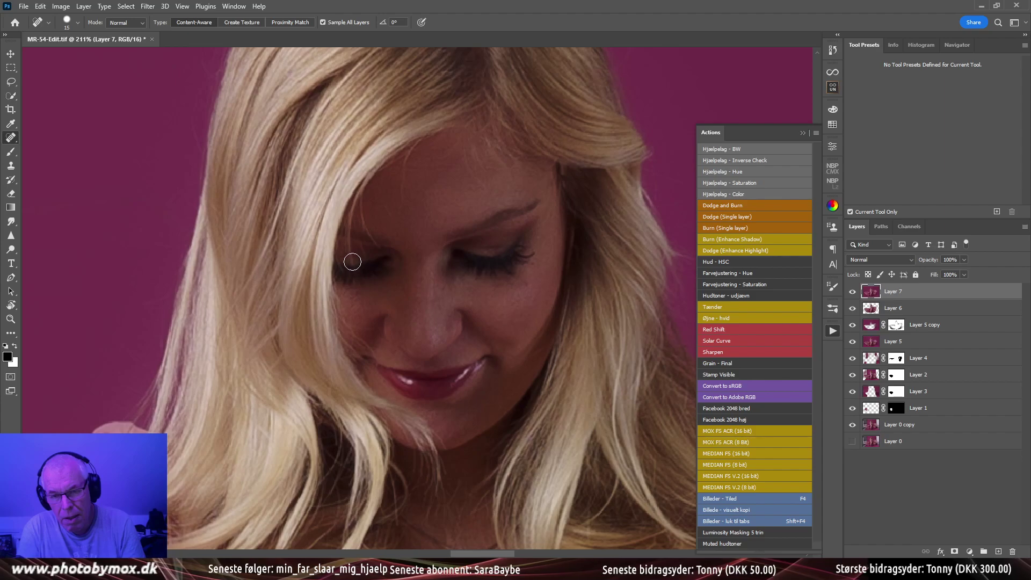
{"action": "mouse_move", "coordinate": [352, 248]}
{"action": "left_mouse_down"}
{"action": "mouse_move", "coordinate": [350, 262]}
{"action": "mouse_move", "coordinate": [349, 233]}
{"action": "left_mouse_up"}
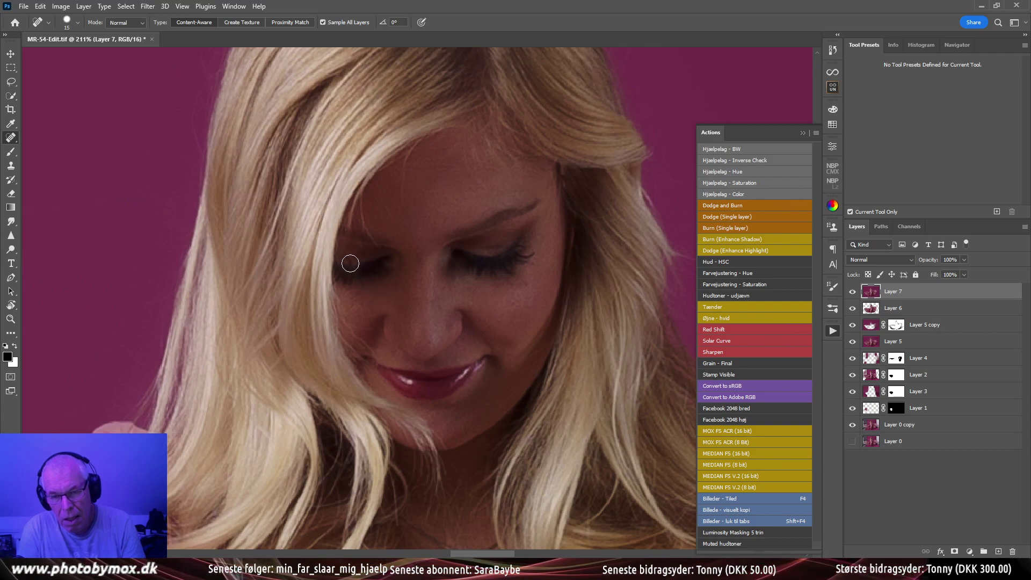
{"action": "mouse_move", "coordinate": [373, 320]}
{"action": "left_mouse_down"}
{"action": "mouse_move", "coordinate": [362, 299]}
{"action": "mouse_move", "coordinate": [366, 317]}
{"action": "left_mouse_up"}
{"action": "left_click", "coordinate": [371, 311]}
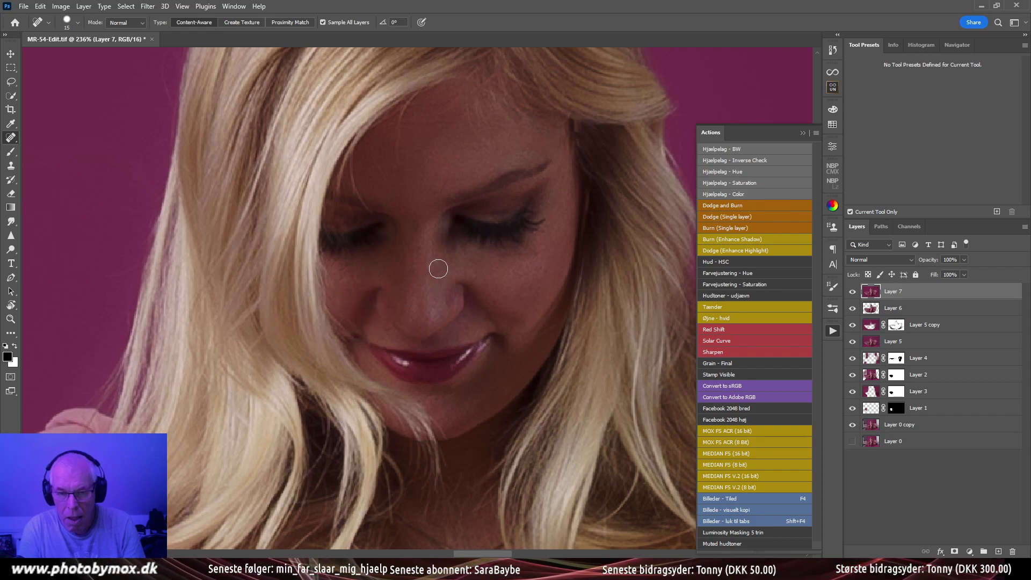
{"action": "scroll", "coordinate": [454, 326], "scroll_direction": "down", "scroll_amount": 10}
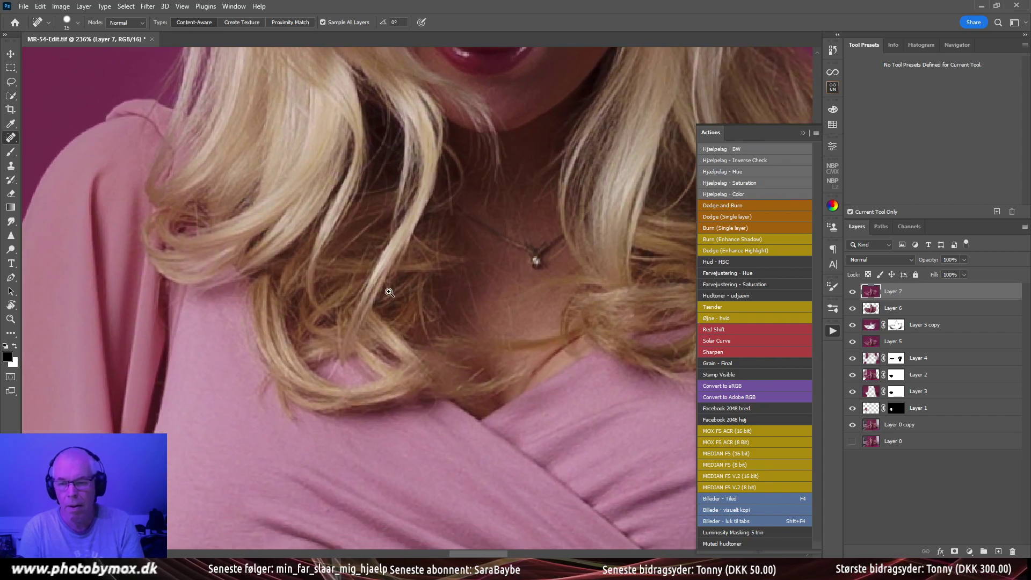
{"action": "mouse_move", "coordinate": [389, 292]}
{"action": "left_mouse_down"}
{"action": "mouse_move", "coordinate": [358, 341]}
{"action": "mouse_move", "coordinate": [375, 322]}
{"action": "mouse_move", "coordinate": [359, 285]}
{"action": "mouse_move", "coordinate": [364, 249]}
{"action": "mouse_move", "coordinate": [379, 283]}
{"action": "left_mouse_up"}
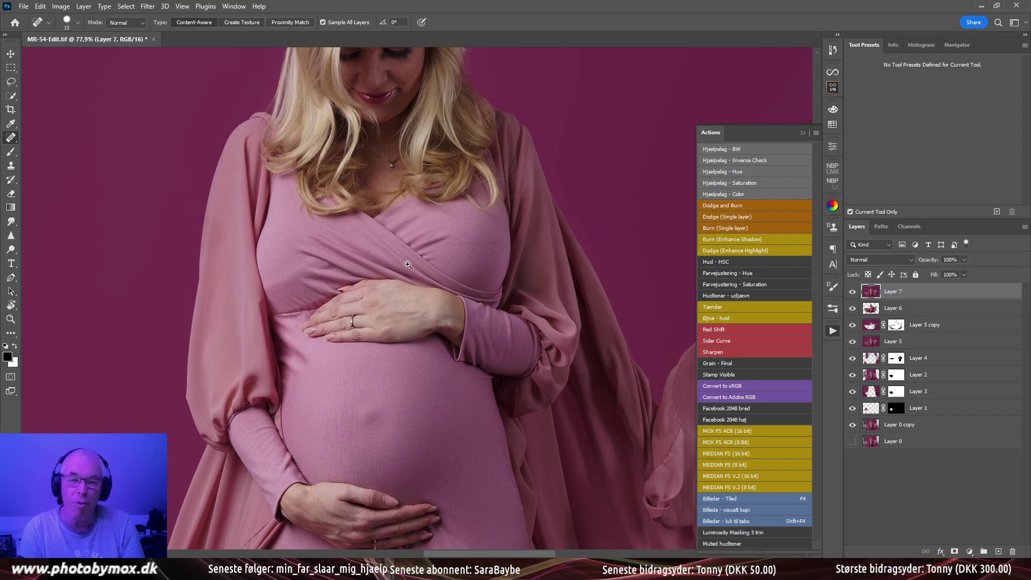
Heal the spots and loose hairs on the sleeve fabric beside the hair ends with the 15 px Spot Healing Brush
{"action": "mouse_move", "coordinate": [506, 214]}
{"action": "left_mouse_down"}
{"action": "mouse_move", "coordinate": [531, 210]}
{"action": "mouse_move", "coordinate": [482, 308]}
{"action": "mouse_move", "coordinate": [527, 283]}
{"action": "left_mouse_up"}
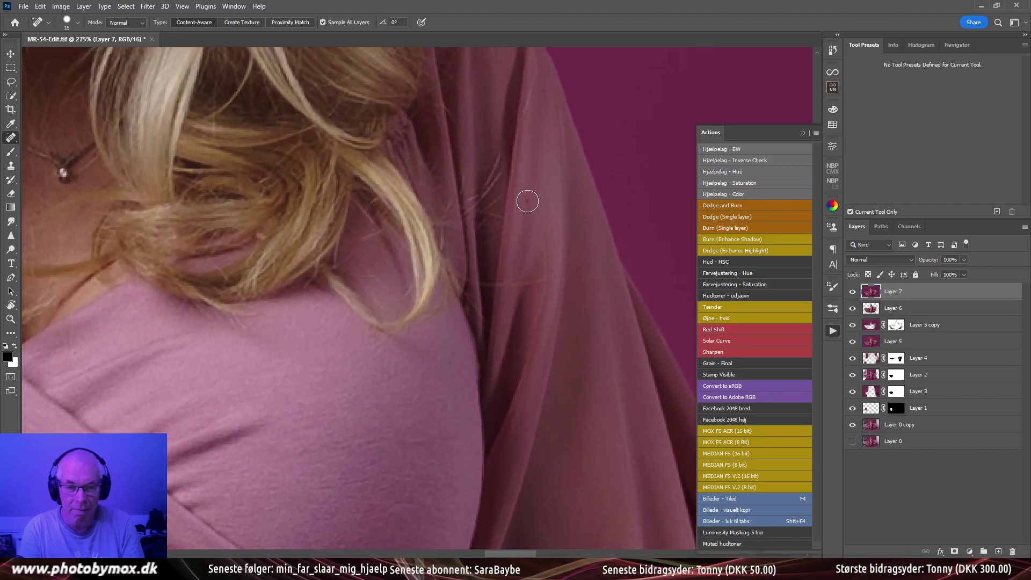
{"action": "mouse_move", "coordinate": [526, 201]}
{"action": "left_mouse_down"}
{"action": "mouse_move", "coordinate": [543, 260]}
{"action": "mouse_move", "coordinate": [541, 308]}
{"action": "mouse_move", "coordinate": [525, 336]}
{"action": "left_mouse_up"}
{"action": "mouse_move", "coordinate": [537, 281]}
{"action": "left_mouse_down"}
{"action": "mouse_move", "coordinate": [486, 285]}
{"action": "mouse_move", "coordinate": [543, 260]}
{"action": "left_mouse_up"}
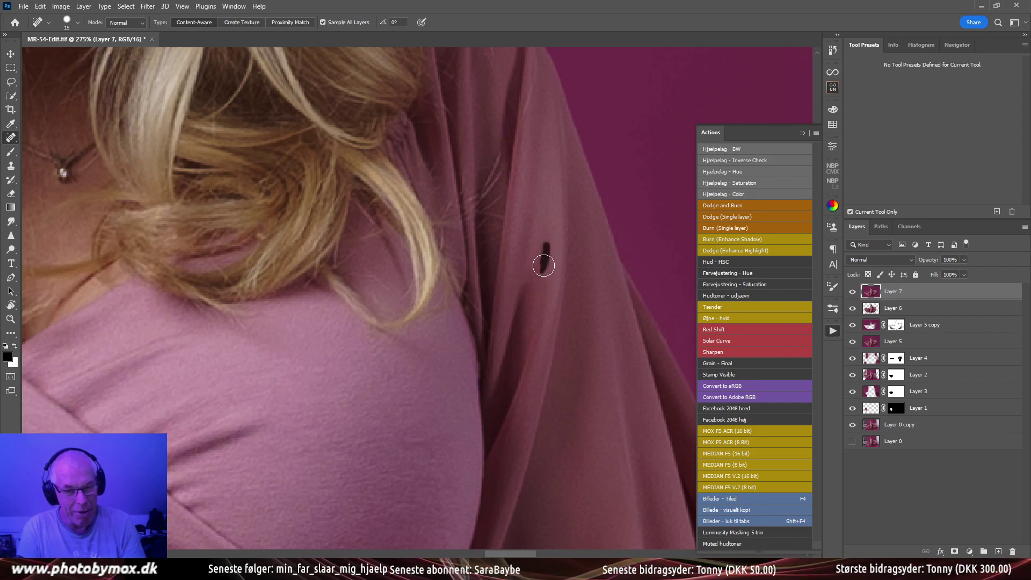
{"action": "left_click_drag", "start_coordinate": [495, 216], "coordinate": [498, 216]}
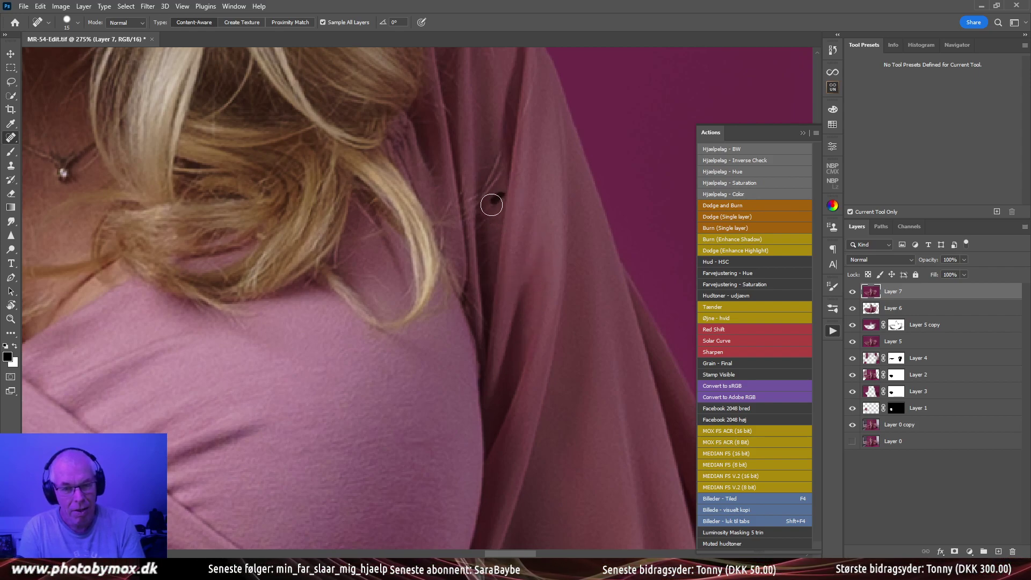
{"action": "mouse_move", "coordinate": [499, 178]}
{"action": "left_mouse_down"}
{"action": "mouse_move", "coordinate": [475, 208]}
{"action": "mouse_move", "coordinate": [497, 153]}
{"action": "mouse_move", "coordinate": [476, 178]}
{"action": "left_mouse_up"}
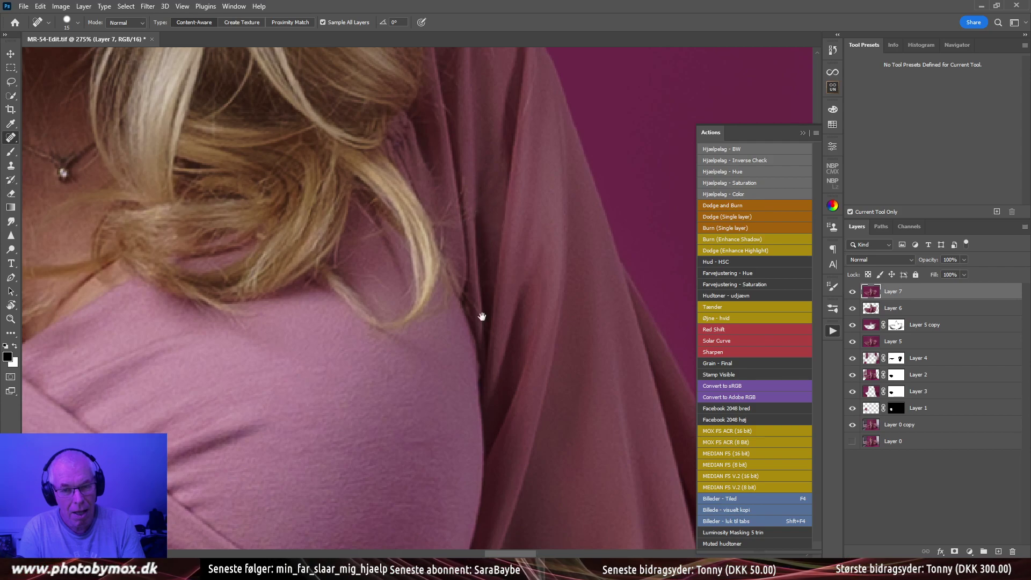
Examine the gown's draped fabric, the hem and the overall portrait for remaining flaws
{"action": "left_click_drag", "start_coordinate": [482, 316], "coordinate": [601, 242]}
{"action": "left_click_drag", "start_coordinate": [230, 420], "coordinate": [402, 322]}
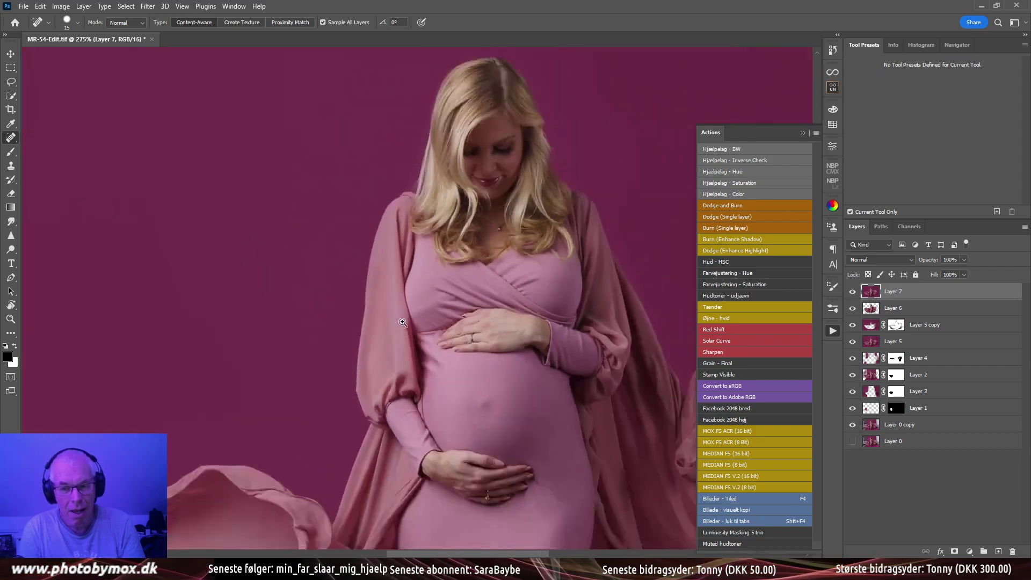
{"action": "scroll", "coordinate": [403, 322], "scroll_direction": "down", "scroll_amount": 6}
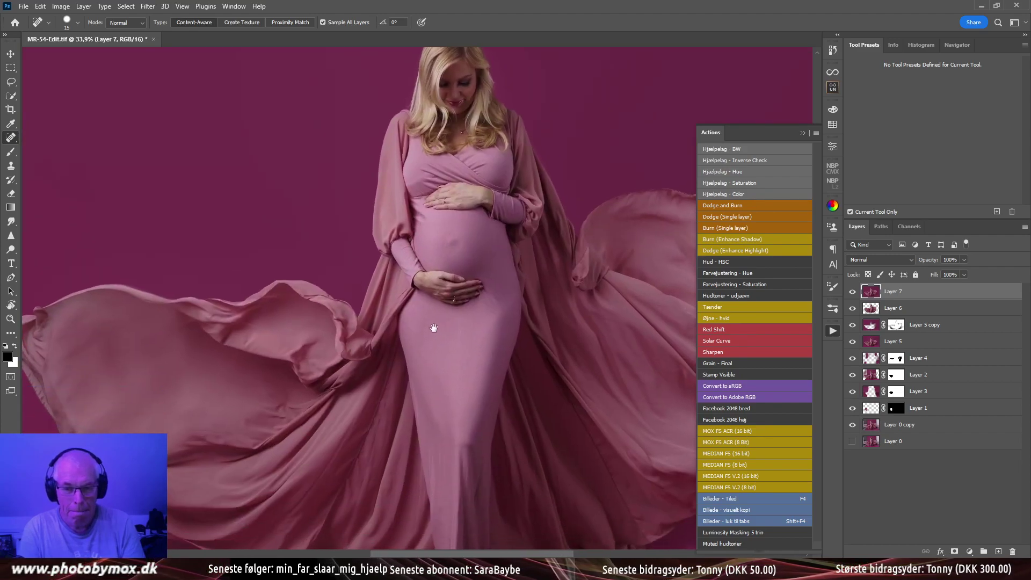
{"action": "scroll", "coordinate": [434, 328], "scroll_direction": "up", "scroll_amount": 1}
{"action": "left_click_drag", "start_coordinate": [461, 391], "coordinate": [517, 265]}
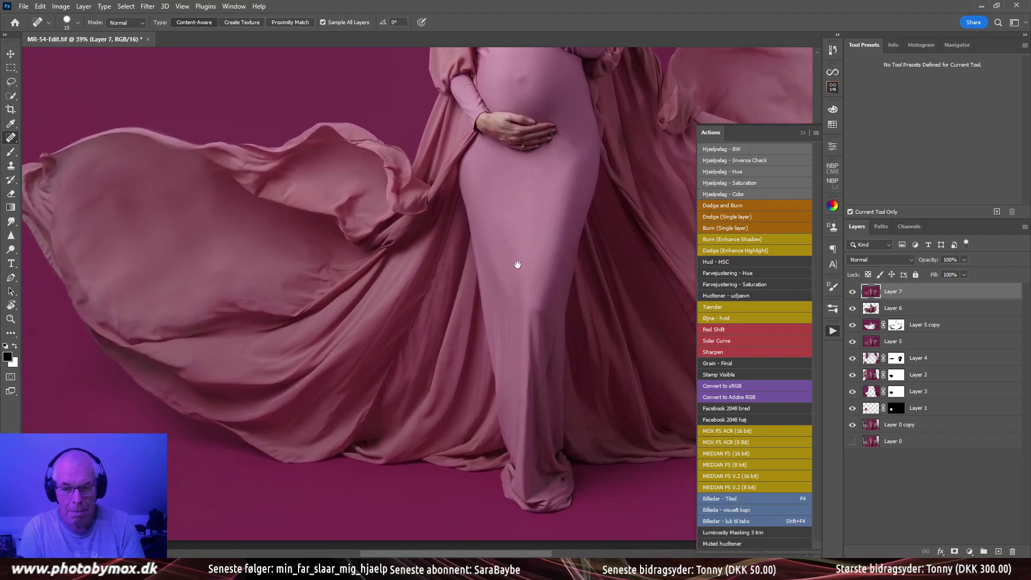
{"action": "scroll", "coordinate": [518, 264], "scroll_direction": "down", "scroll_amount": 5}
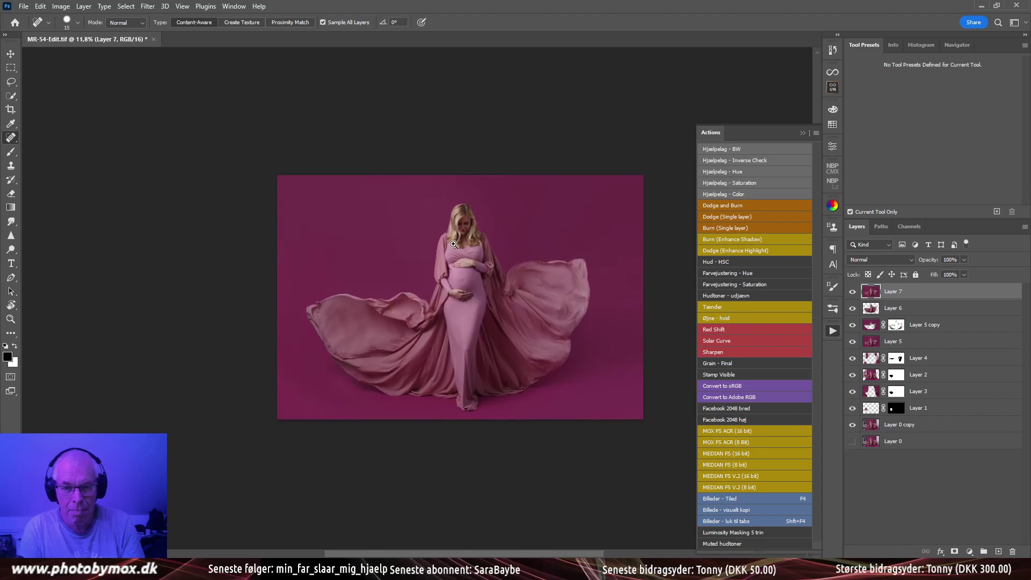
{"action": "scroll", "coordinate": [454, 244], "scroll_direction": "up", "scroll_amount": 3}
{"action": "scroll", "coordinate": [497, 230], "scroll_direction": "up", "scroll_amount": 2}
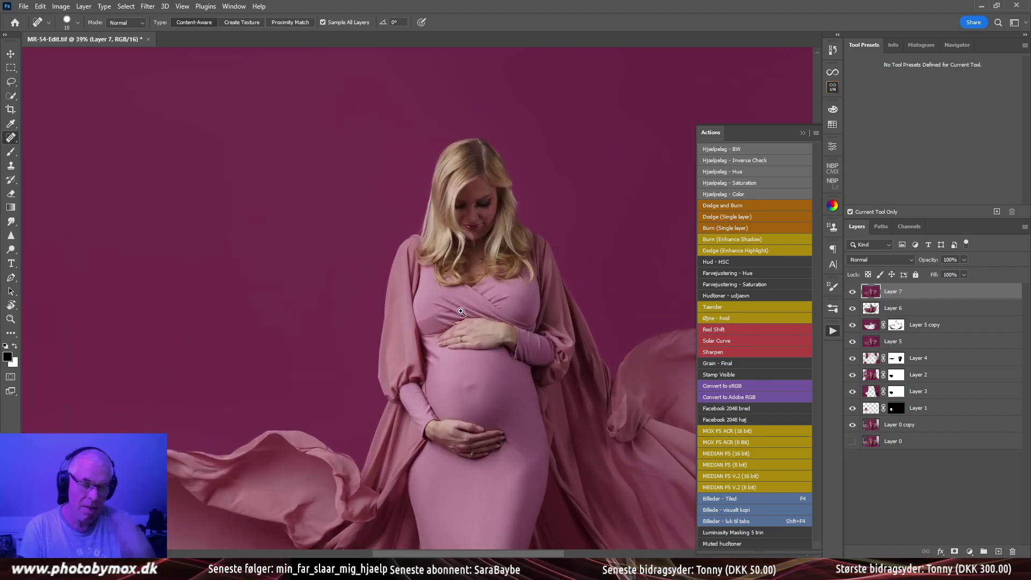
{"action": "scroll", "coordinate": [484, 303], "scroll_direction": "down", "scroll_amount": 3}
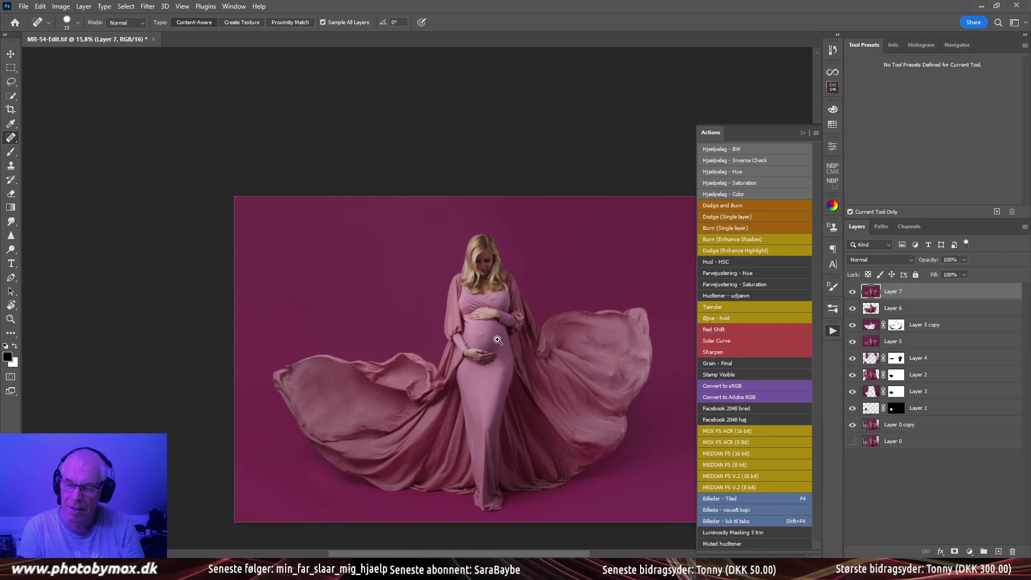
{"action": "scroll", "coordinate": [499, 293], "scroll_direction": "up", "scroll_amount": 2}
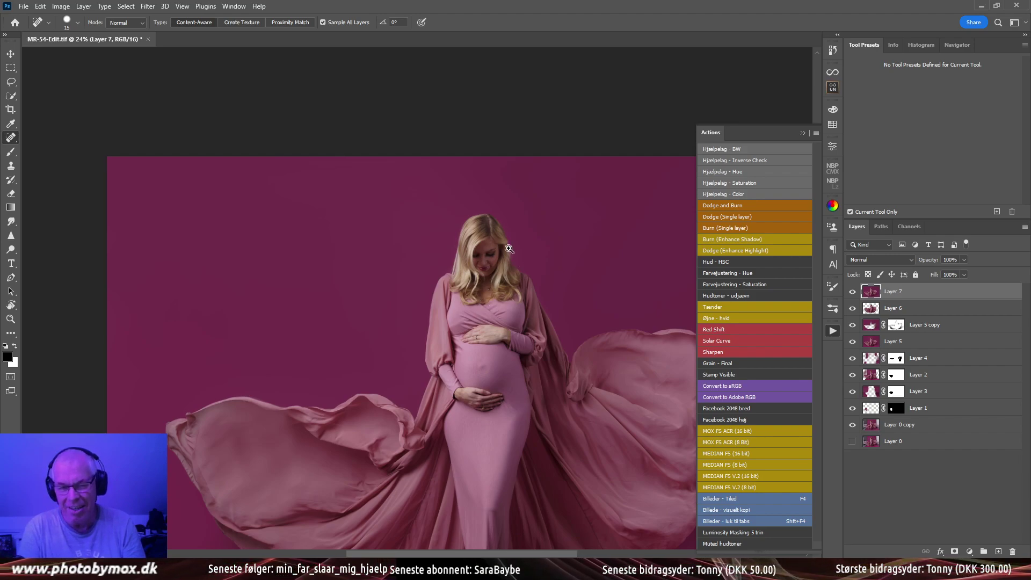
Examine the face, hands and belly up close, and check the full gown against the background
{"action": "left_click_drag", "start_coordinate": [466, 271], "coordinate": [506, 261]}
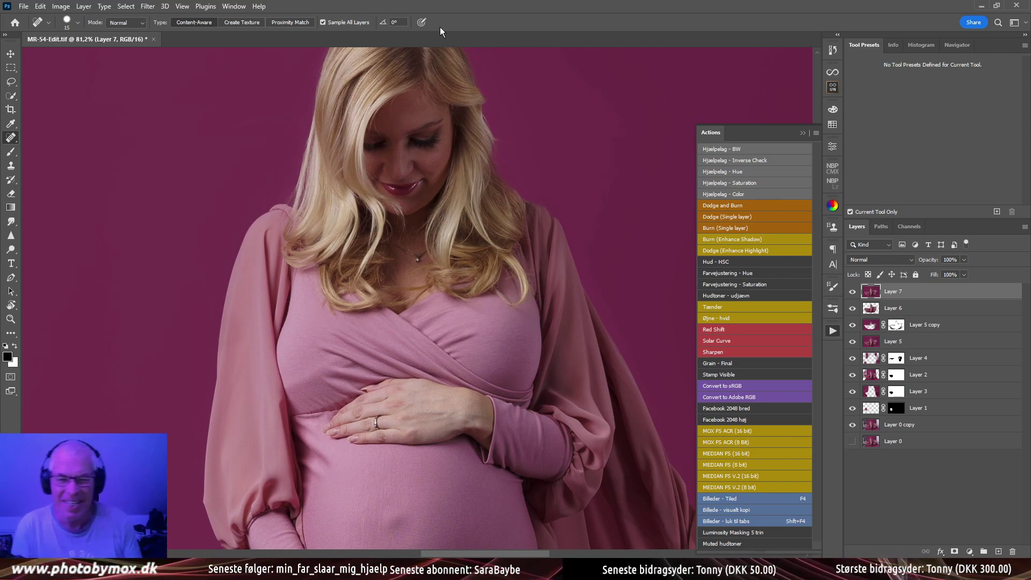
{"action": "left_click_drag", "start_coordinate": [412, 147], "coordinate": [463, 112]}
{"action": "left_click_drag", "start_coordinate": [413, 145], "coordinate": [412, 147]}
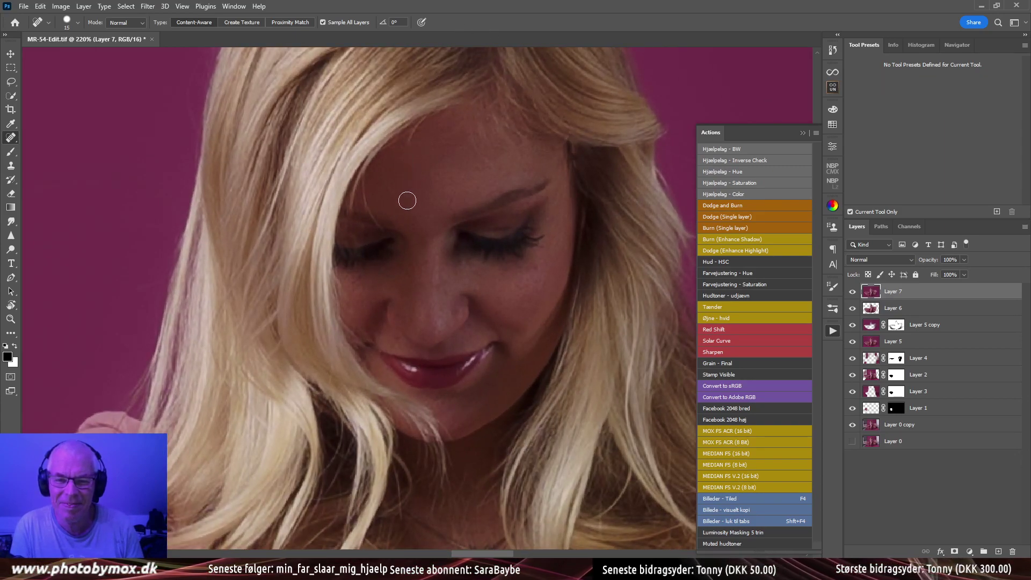
{"action": "scroll", "coordinate": [415, 217], "scroll_direction": "down", "scroll_amount": 5}
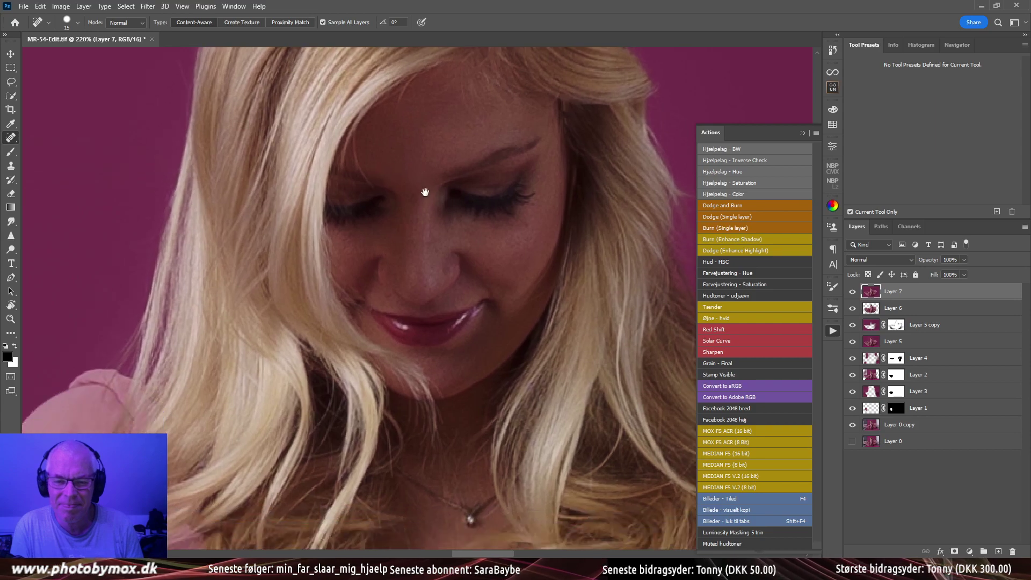
{"action": "scroll", "coordinate": [440, 402], "scroll_direction": "down", "scroll_amount": 8}
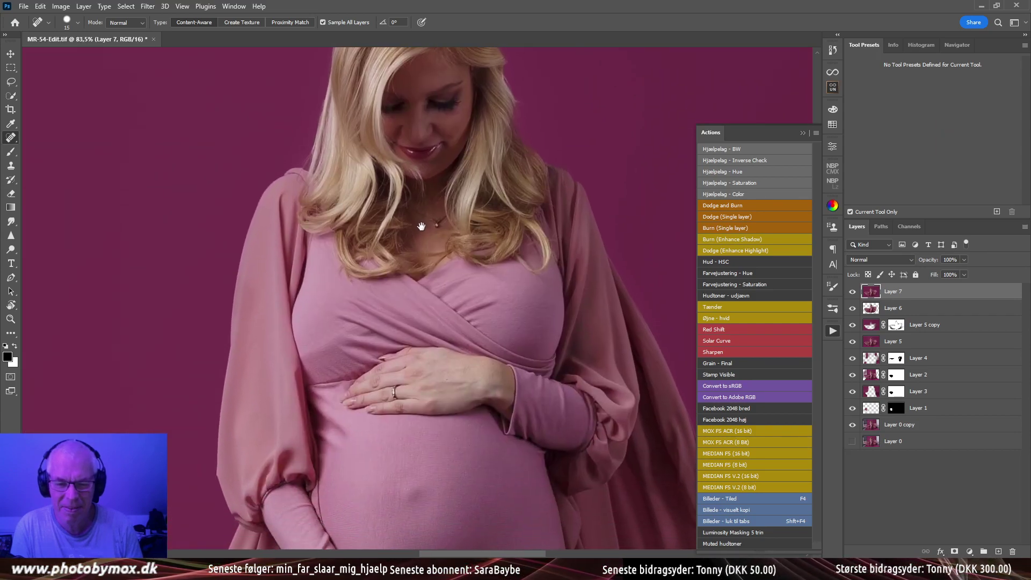
{"action": "scroll", "coordinate": [467, 262], "scroll_direction": "down", "scroll_amount": 8}
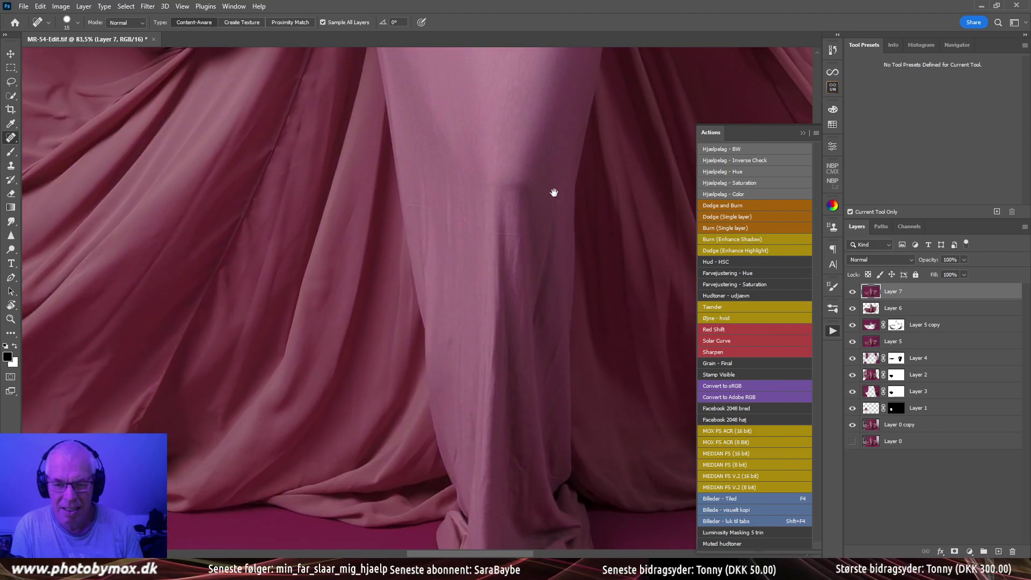
{"action": "left_click_drag", "start_coordinate": [554, 192], "coordinate": [457, 228]}
{"action": "scroll", "coordinate": [453, 310], "scroll_direction": "down", "scroll_amount": 5}
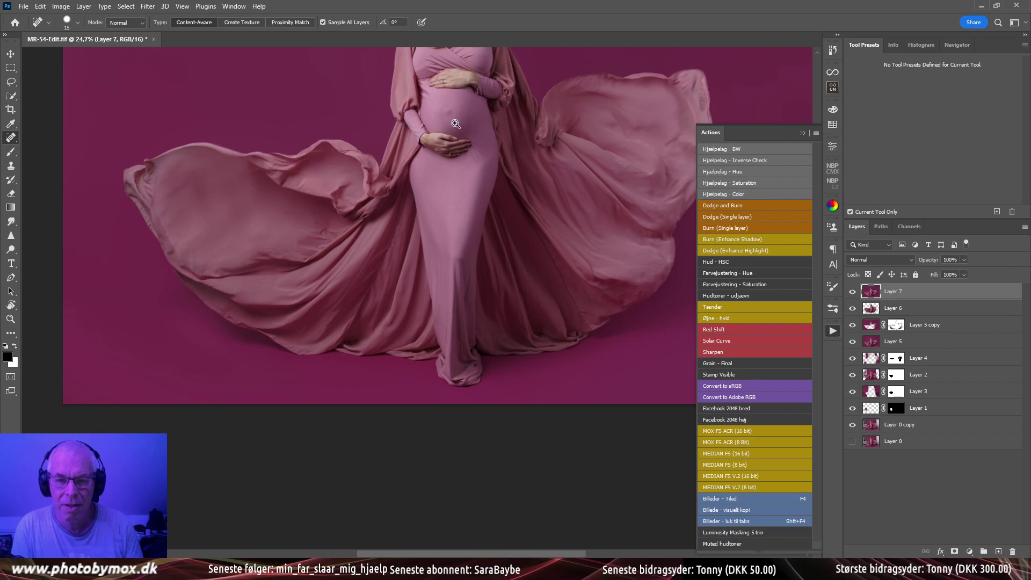
{"action": "left_click_drag", "start_coordinate": [455, 124], "coordinate": [455, 371]}
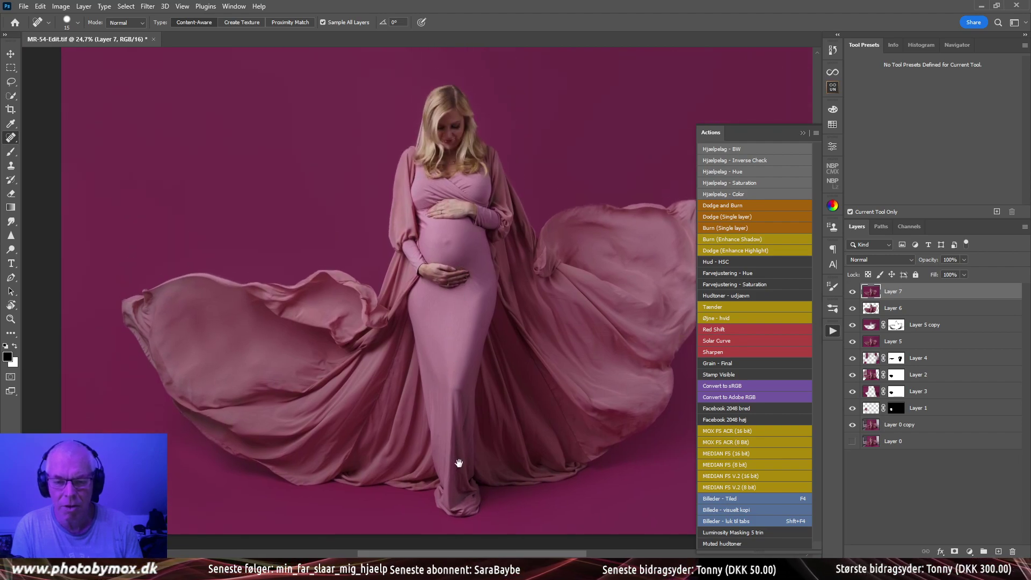
Select the upper hand on the belly with the Quick Selection tool, enlarging the brush to 25 px
{"action": "scroll", "coordinate": [454, 118], "scroll_direction": "up", "scroll_amount": 2}
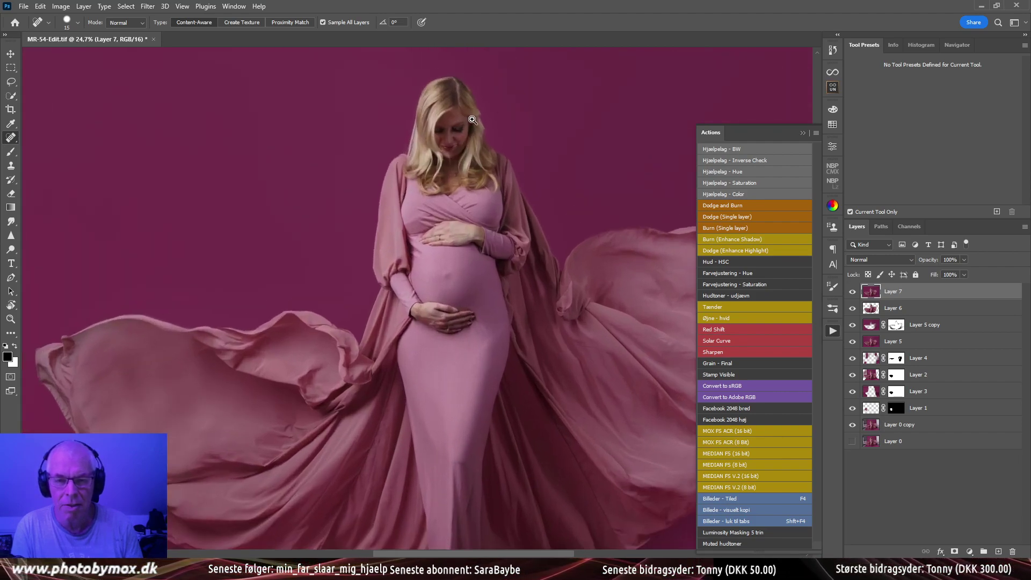
{"action": "scroll", "coordinate": [459, 213], "scroll_direction": "down", "scroll_amount": 2}
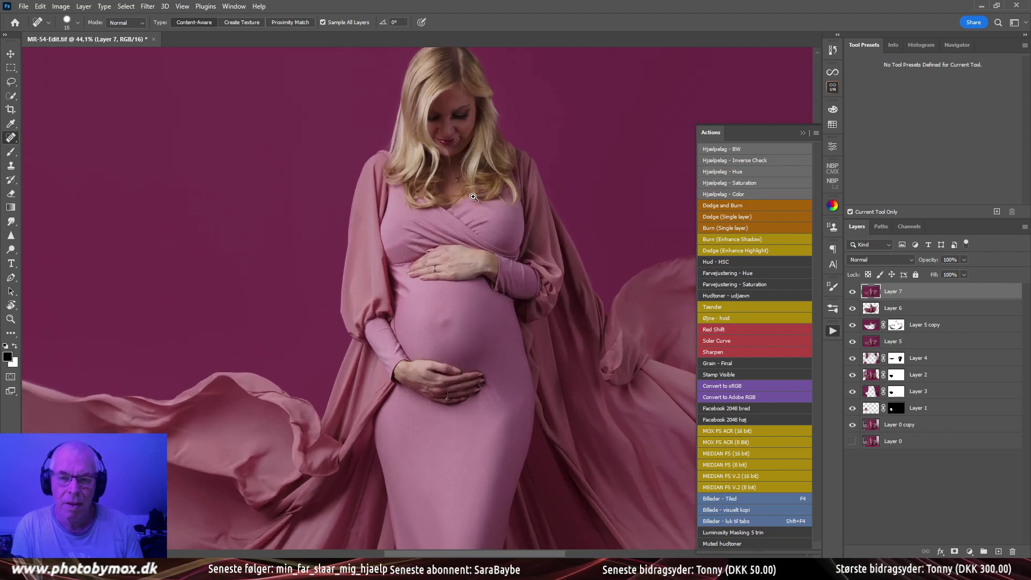
{"action": "scroll", "coordinate": [484, 274], "scroll_direction": "up", "scroll_amount": 2}
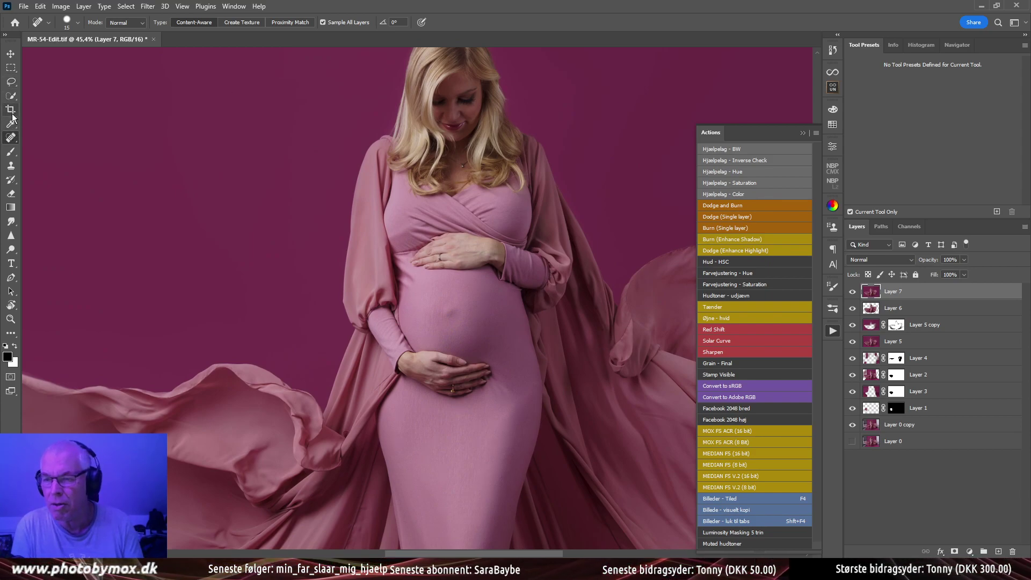
{"action": "left_click", "coordinate": [11, 96]}
{"action": "mouse_move", "coordinate": [460, 249]}
{"action": "left_mouse_down"}
{"action": "mouse_move", "coordinate": [517, 260]}
{"action": "mouse_move", "coordinate": [473, 240]}
{"action": "left_mouse_up"}
{"action": "key", "text": "bracketright"}
{"action": "key", "text": "bracketright"}
{"action": "key", "text": "bracketright"}
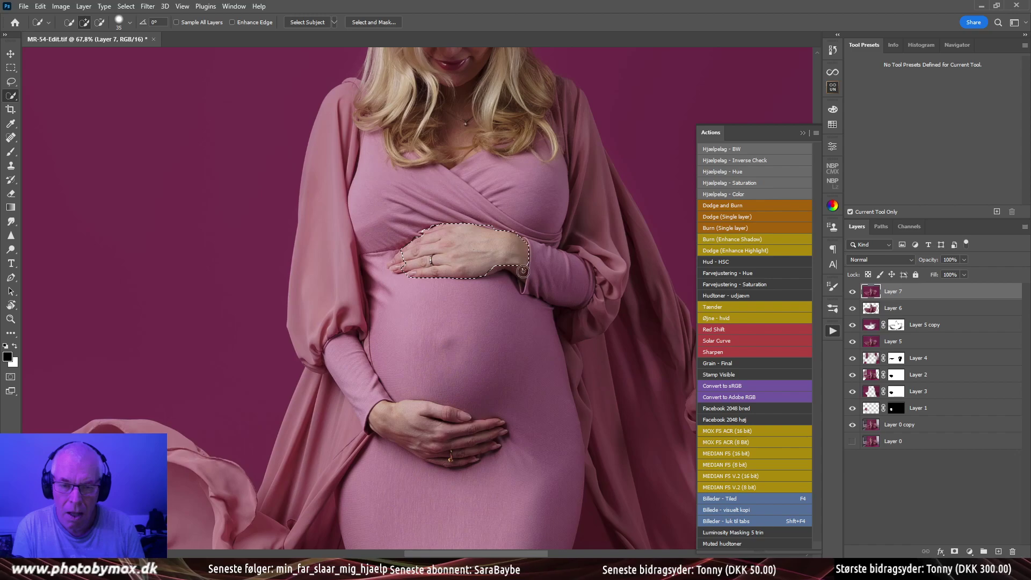
Subtract the gown fabric beneath the upper hand and wrist from the selection, reducing the brush to 15 px
{"action": "left_click_drag", "start_coordinate": [522, 270], "coordinate": [513, 278]}
{"action": "key", "text": "alt"}
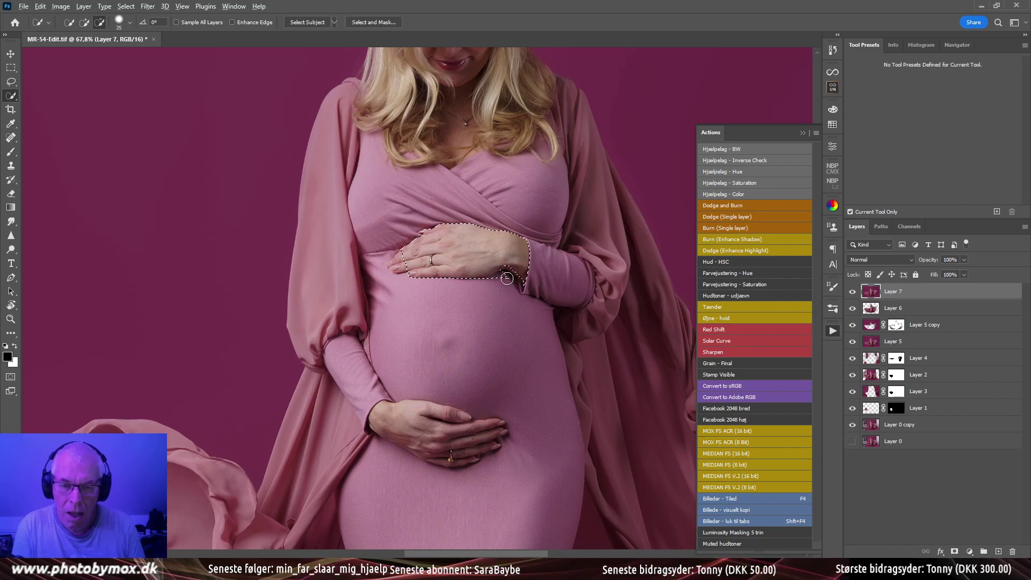
{"action": "scroll", "coordinate": [488, 281], "scroll_direction": "up", "scroll_amount": 4}
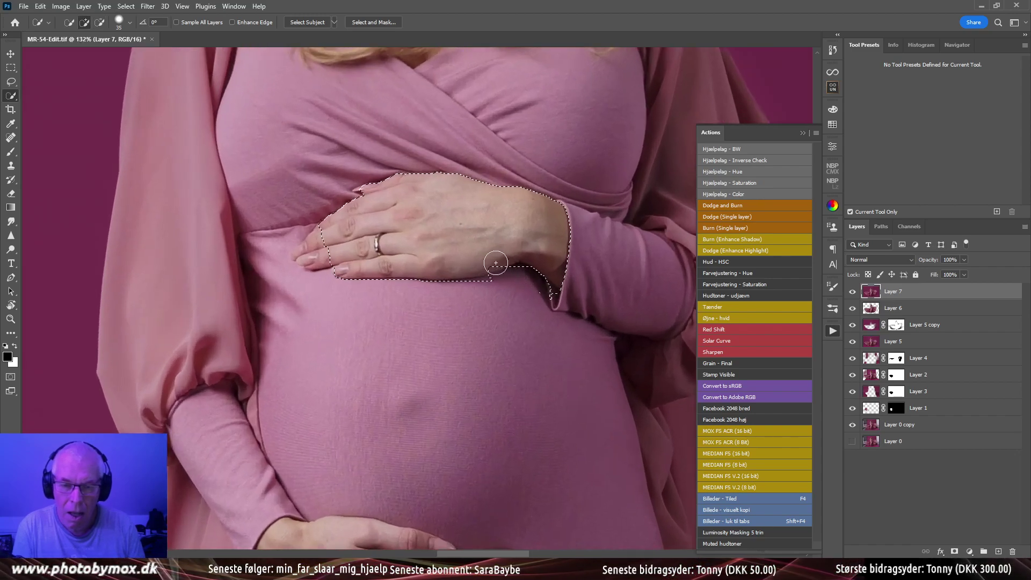
{"action": "key", "text": "bracketleft"}
{"action": "key", "text": "bracketleft"}
{"action": "key", "text": "bracketleft"}
{"action": "left_click", "coordinate": [490, 280], "text": "alt"}
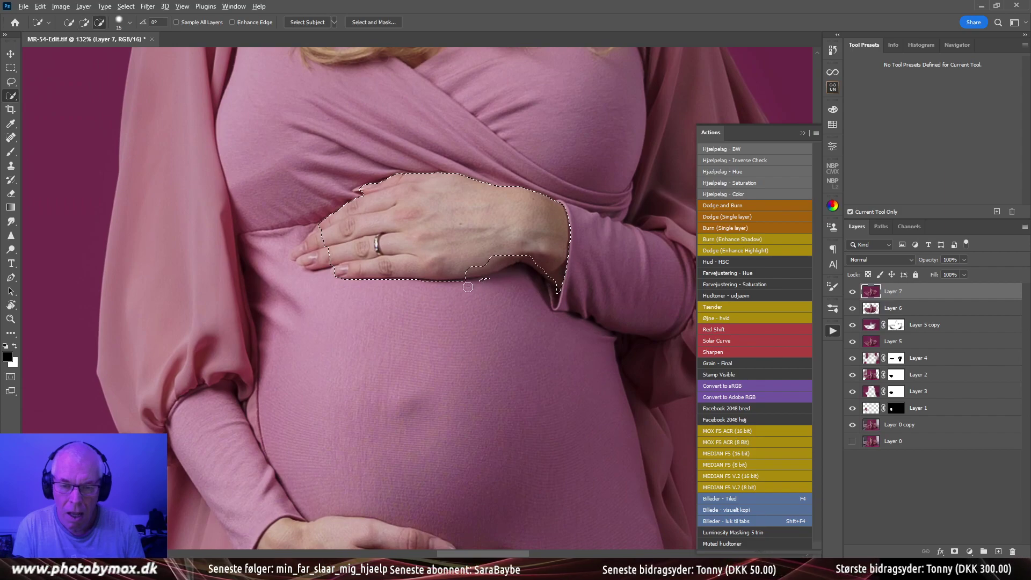
{"action": "key", "text": "alt"}
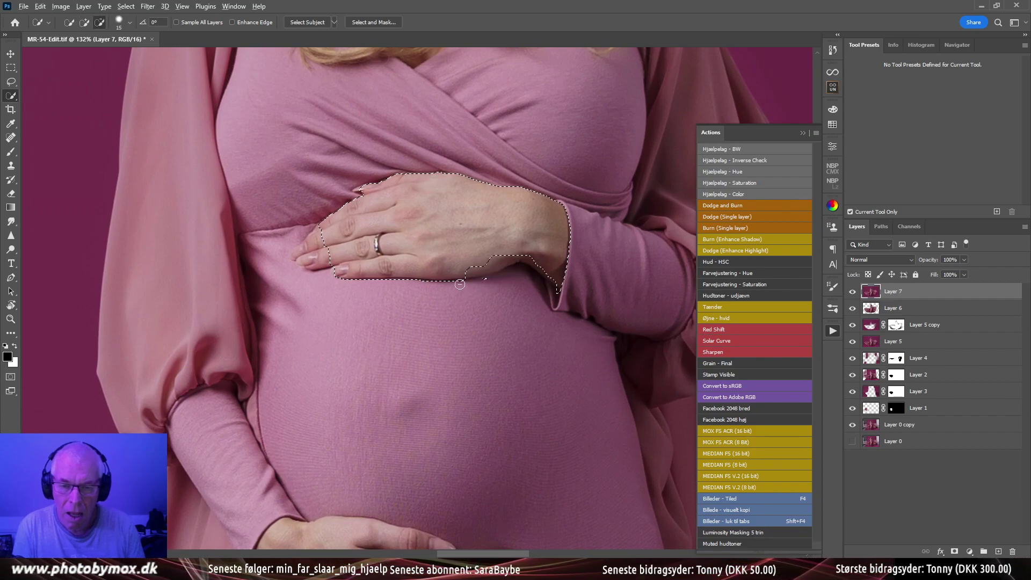
{"action": "left_click_drag", "start_coordinate": [460, 284], "coordinate": [480, 288]}
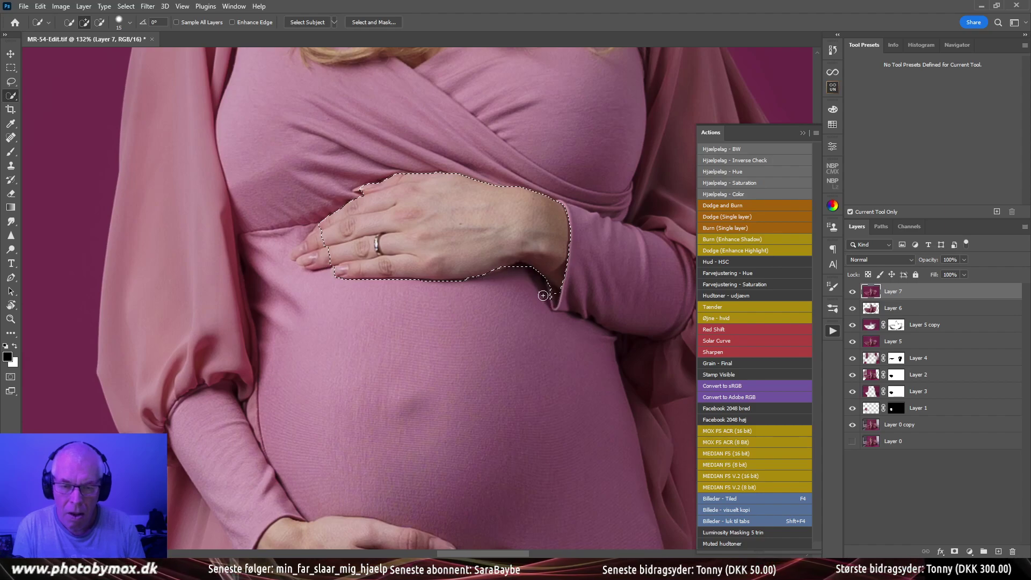
{"action": "key", "text": "alt"}
{"action": "key", "text": "ctrl+z"}
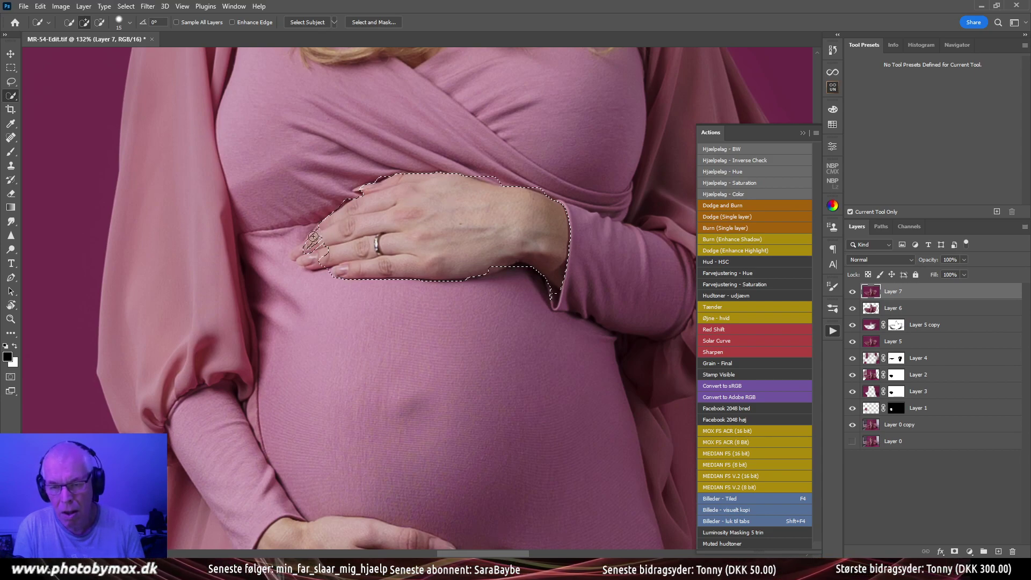
Refine the selection around the upper hand's fingertips, including the small protruding finger, with a 7 px brush
{"action": "left_click", "coordinate": [295, 257]}
{"action": "left_click_drag", "start_coordinate": [399, 344], "coordinate": [367, 345]}
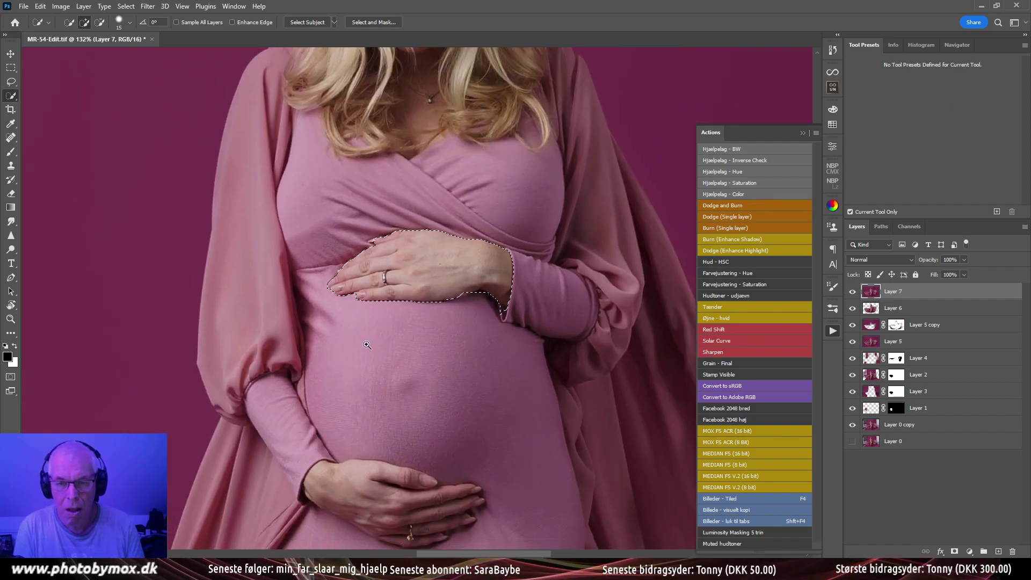
{"action": "scroll", "coordinate": [367, 345], "scroll_direction": "up", "scroll_amount": 4}
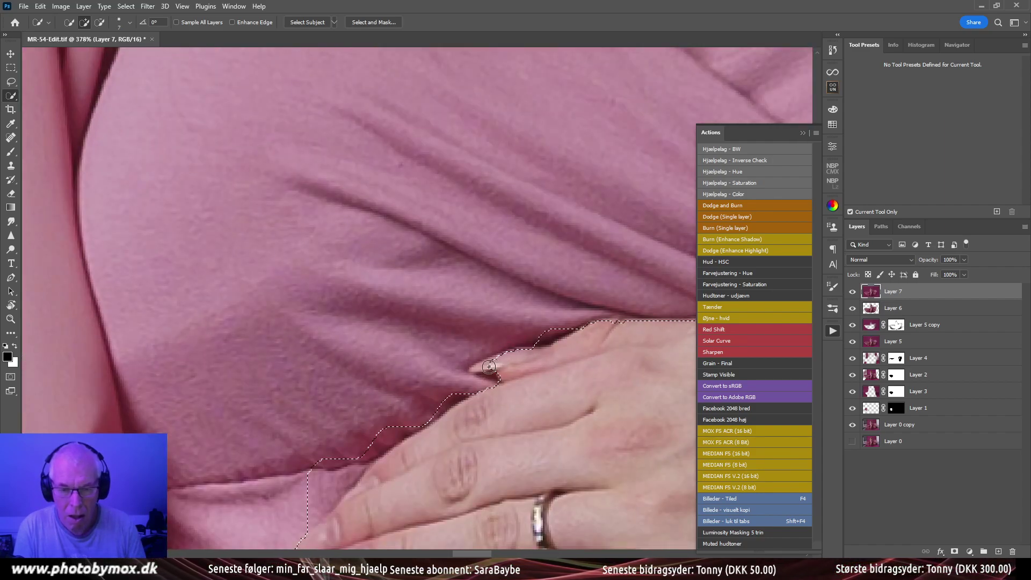
{"action": "mouse_move", "coordinate": [489, 367]}
{"action": "left_mouse_down"}
{"action": "mouse_move", "coordinate": [476, 369]}
{"action": "mouse_move", "coordinate": [506, 357]}
{"action": "mouse_move", "coordinate": [489, 378]}
{"action": "left_mouse_up"}
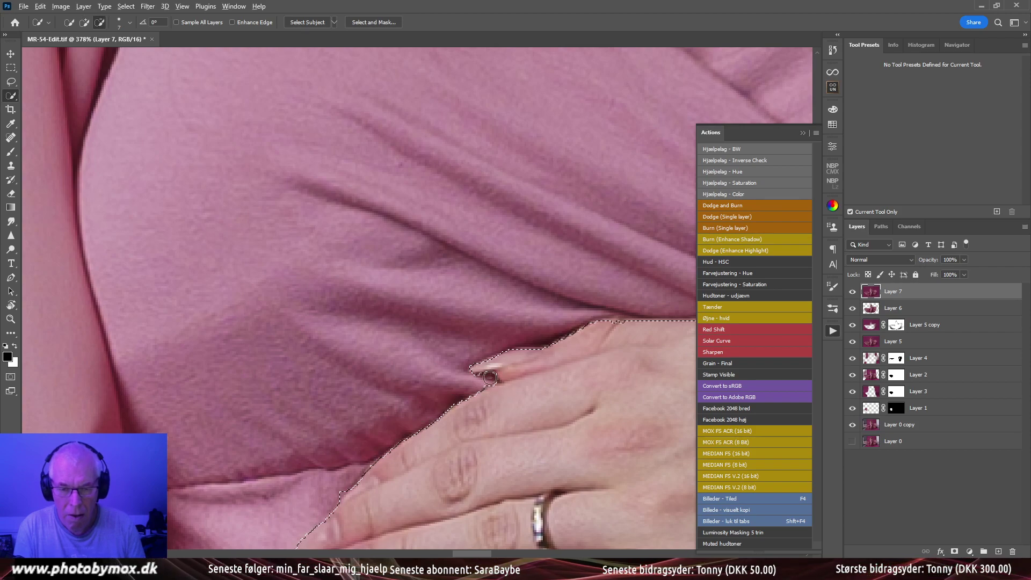
{"action": "scroll", "coordinate": [497, 405], "scroll_direction": "down", "scroll_amount": 5}
Add the lower hand and its fingers to the selection with a 25 px Quick Selection brush
{"action": "left_click_drag", "start_coordinate": [451, 540], "coordinate": [423, 291]}
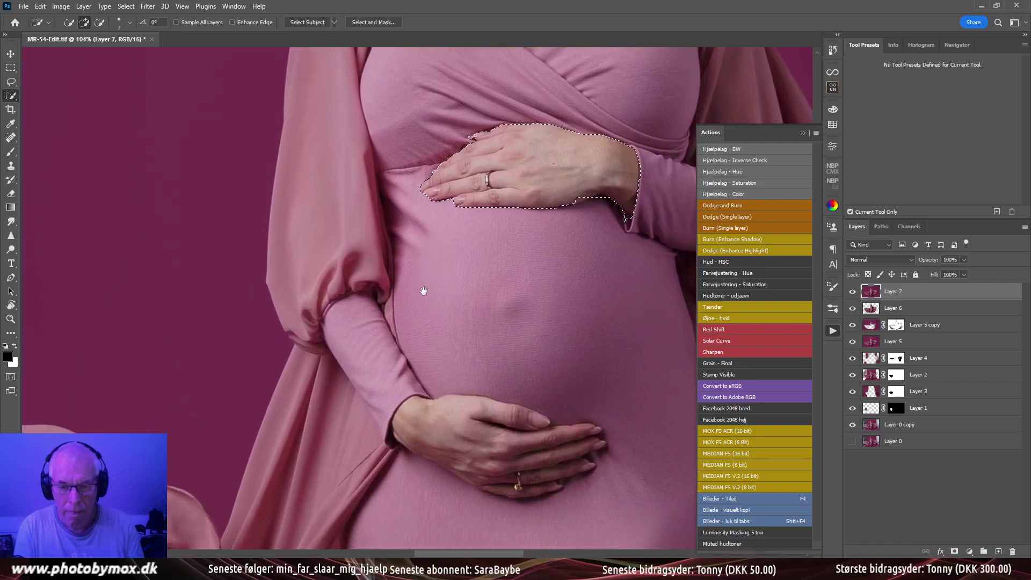
{"action": "scroll", "coordinate": [424, 291], "scroll_direction": "down", "scroll_amount": 3}
{"action": "scroll", "coordinate": [419, 303], "scroll_direction": "up", "scroll_amount": 3}
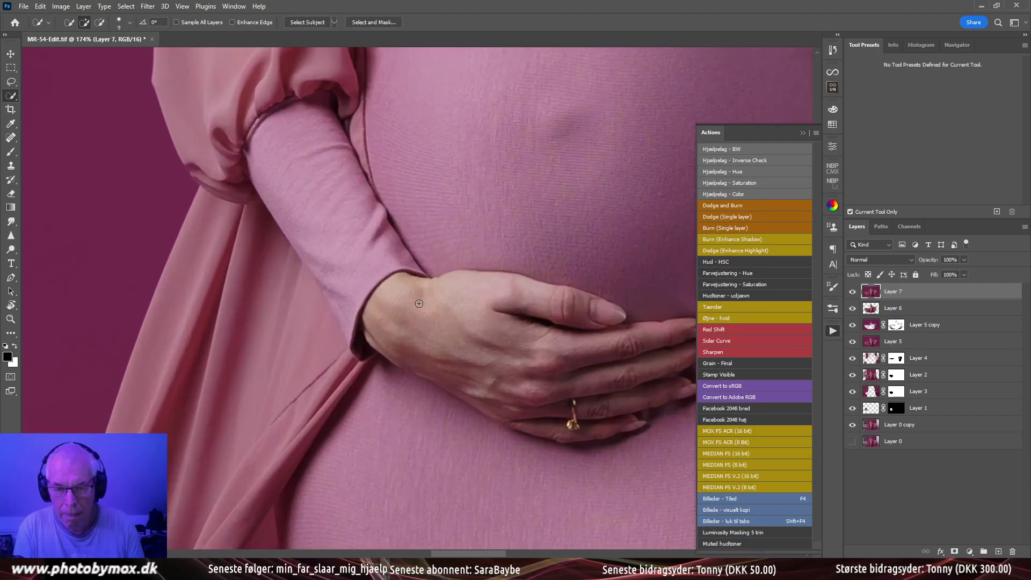
{"action": "key", "text": "]"}
{"action": "key", "text": "]"}
{"action": "key", "text": "]"}
{"action": "key", "text": "]"}
{"action": "mouse_move", "coordinate": [393, 300]}
{"action": "left_mouse_down"}
{"action": "mouse_move", "coordinate": [384, 329]}
{"action": "mouse_move", "coordinate": [398, 296]}
{"action": "mouse_move", "coordinate": [387, 310]}
{"action": "mouse_move", "coordinate": [392, 336]}
{"action": "mouse_move", "coordinate": [455, 361]}
{"action": "mouse_move", "coordinate": [433, 325]}
{"action": "mouse_move", "coordinate": [399, 335]}
{"action": "mouse_move", "coordinate": [490, 381]}
{"action": "mouse_move", "coordinate": [606, 402]}
{"action": "left_mouse_up"}
{"action": "left_click_drag", "start_coordinate": [526, 388], "coordinate": [421, 366]}
{"action": "mouse_move", "coordinate": [495, 292]}
{"action": "left_mouse_down"}
{"action": "mouse_move", "coordinate": [513, 318]}
{"action": "mouse_move", "coordinate": [578, 323]}
{"action": "mouse_move", "coordinate": [596, 313]}
{"action": "mouse_move", "coordinate": [540, 334]}
{"action": "left_mouse_up"}
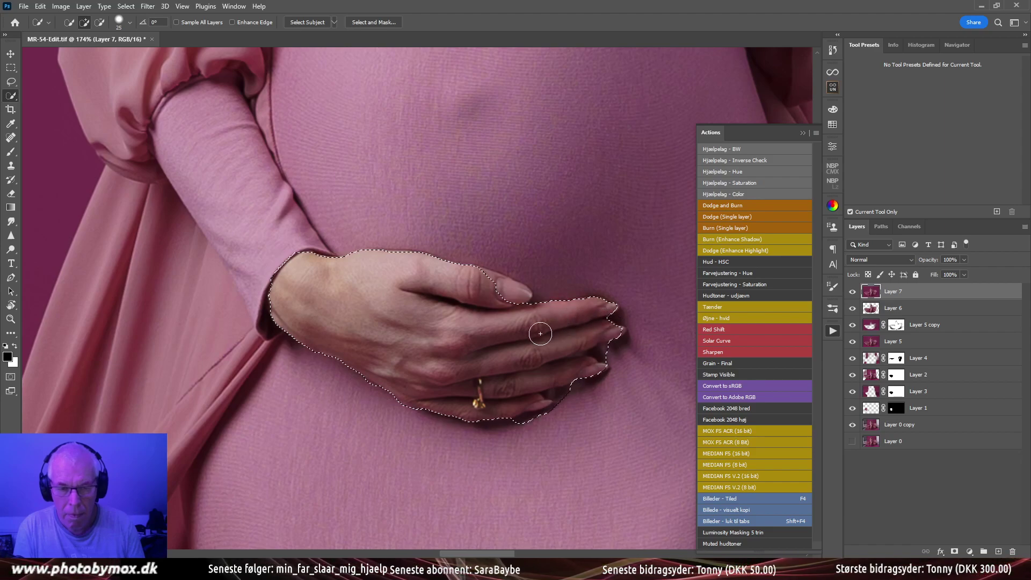
Refine the lower hand's selection along the thumb tip and little finger with a 10 px brush
{"action": "key", "text": "bracketleft"}
{"action": "key", "text": "bracketleft"}
{"action": "key", "text": "bracketleft"}
{"action": "left_click_drag", "start_coordinate": [495, 291], "coordinate": [504, 286]}
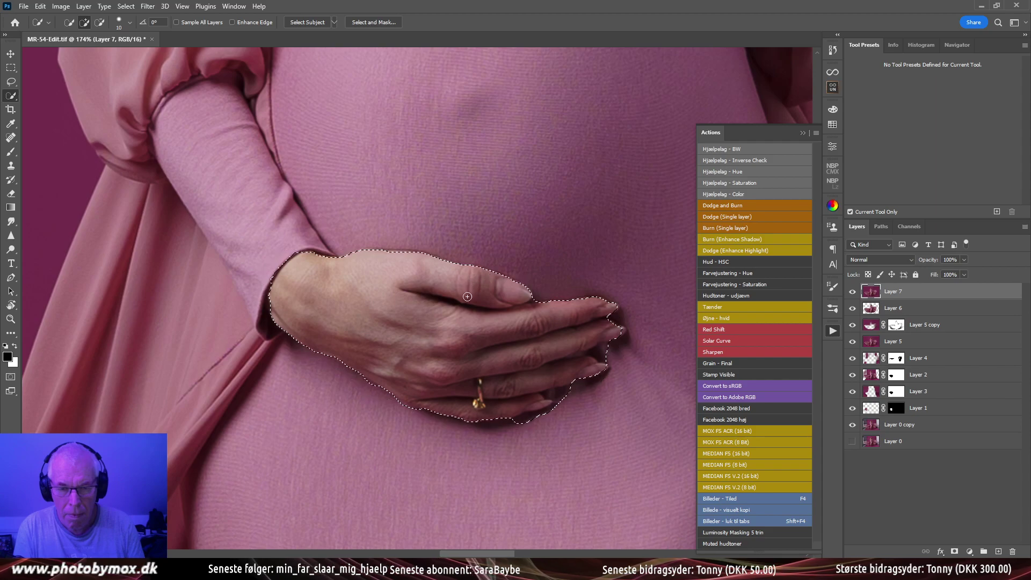
{"action": "key", "text": "alt"}
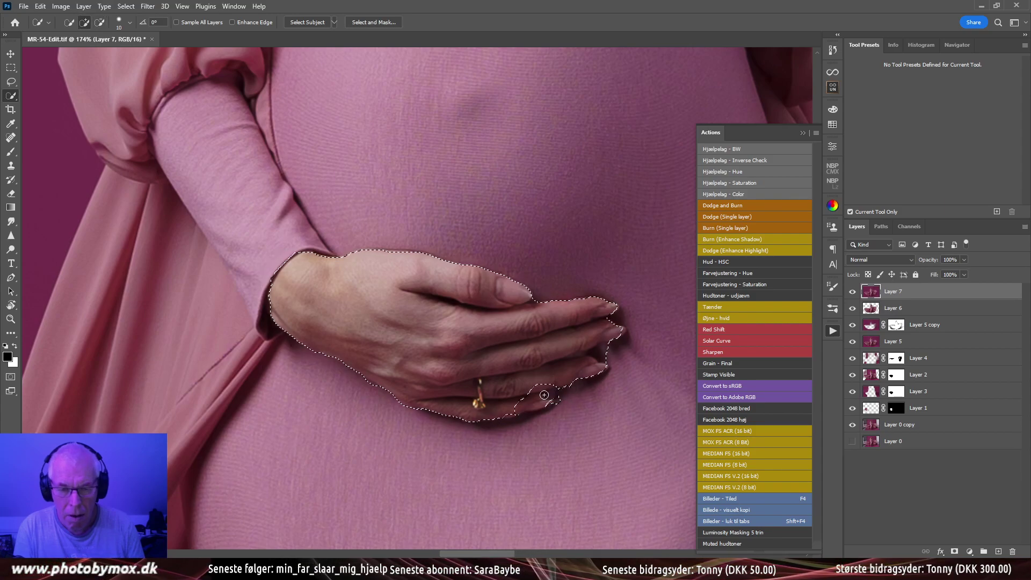
{"action": "left_click_drag", "start_coordinate": [562, 393], "coordinate": [540, 400]}
{"action": "scroll", "coordinate": [488, 405], "scroll_direction": "down", "scroll_amount": 6}
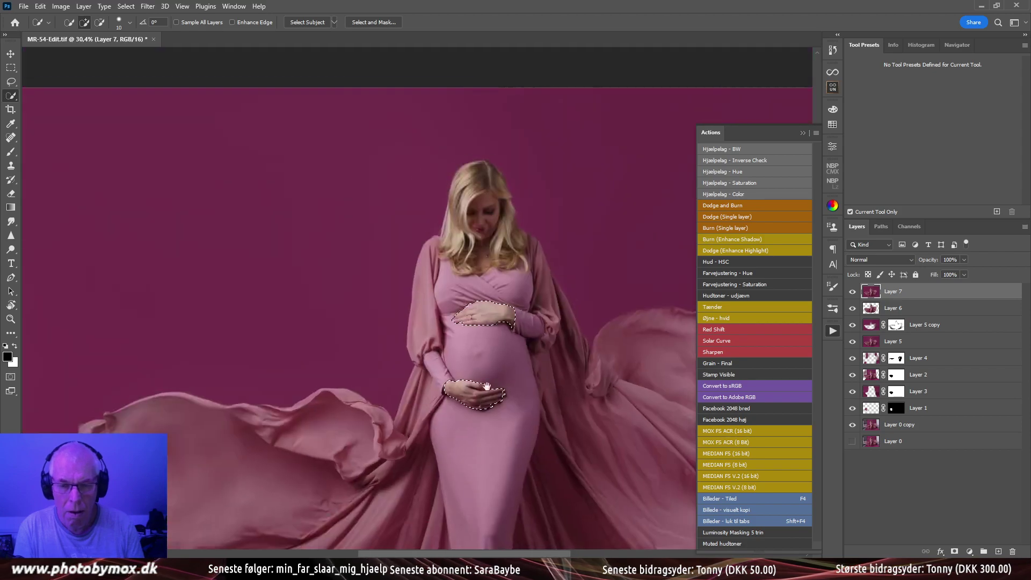
{"action": "scroll", "coordinate": [513, 322], "scroll_direction": "up", "scroll_amount": 2}
{"action": "scroll", "coordinate": [513, 321], "scroll_direction": "up", "scroll_amount": 2}
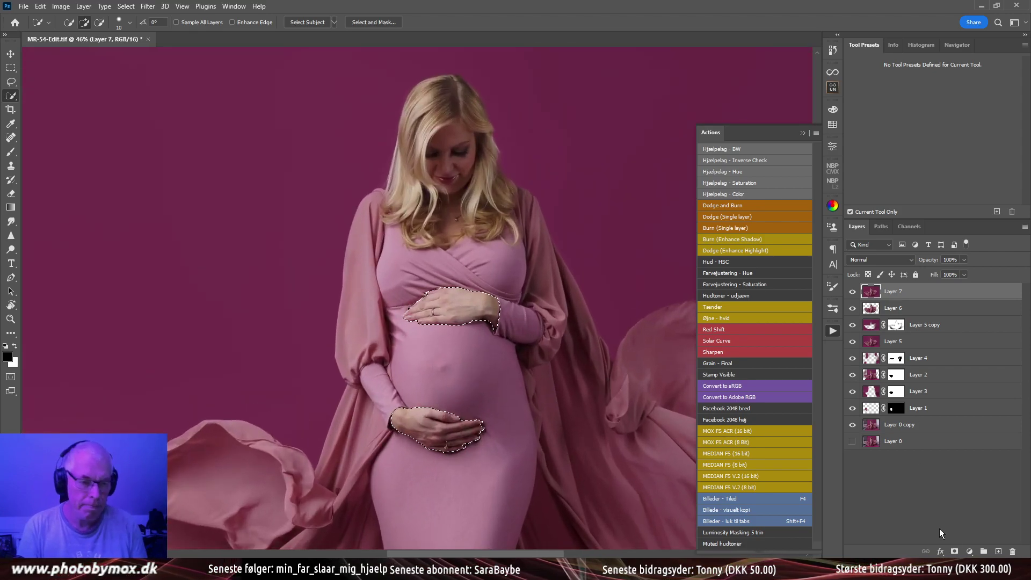
Add a Curves layer for the selected hands, setting the RGB point to input 135, output 119 and the Blue point to input 130, output 122
{"action": "left_click", "coordinate": [970, 552]}
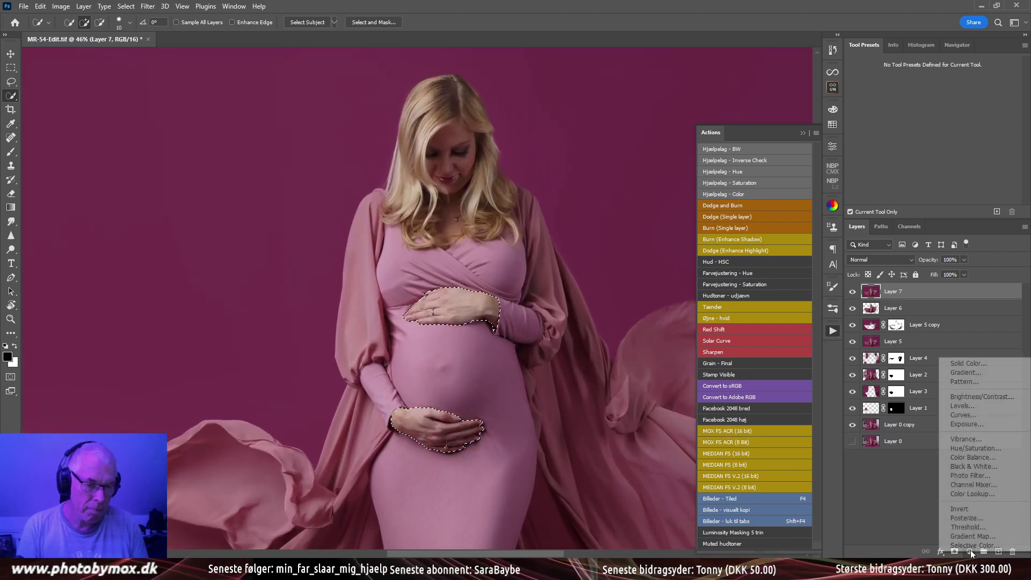
{"action": "left_click", "coordinate": [961, 418]}
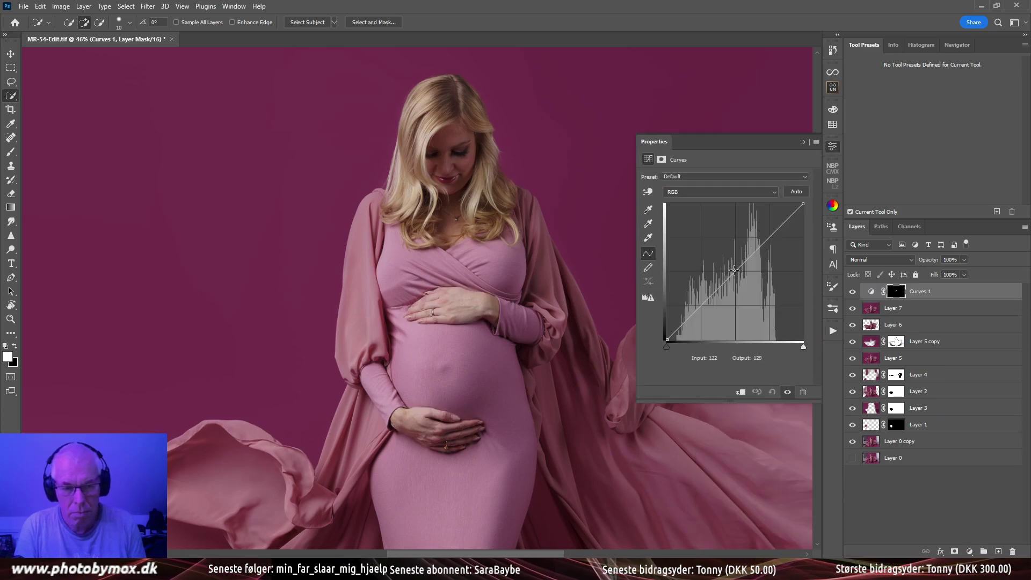
{"action": "left_click_drag", "start_coordinate": [733, 271], "coordinate": [740, 276]}
{"action": "left_click", "coordinate": [746, 191]}
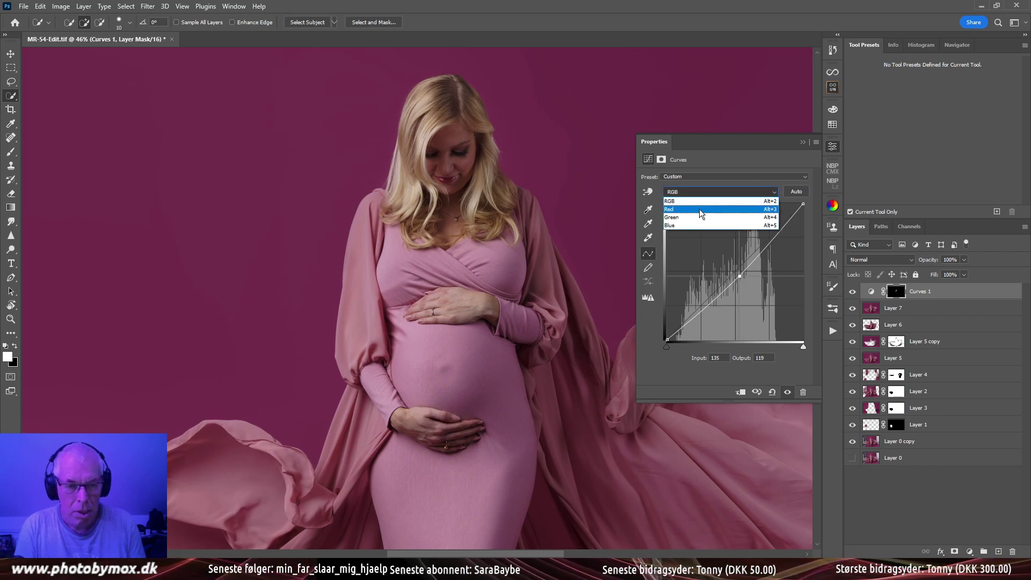
{"action": "left_click", "coordinate": [695, 224]}
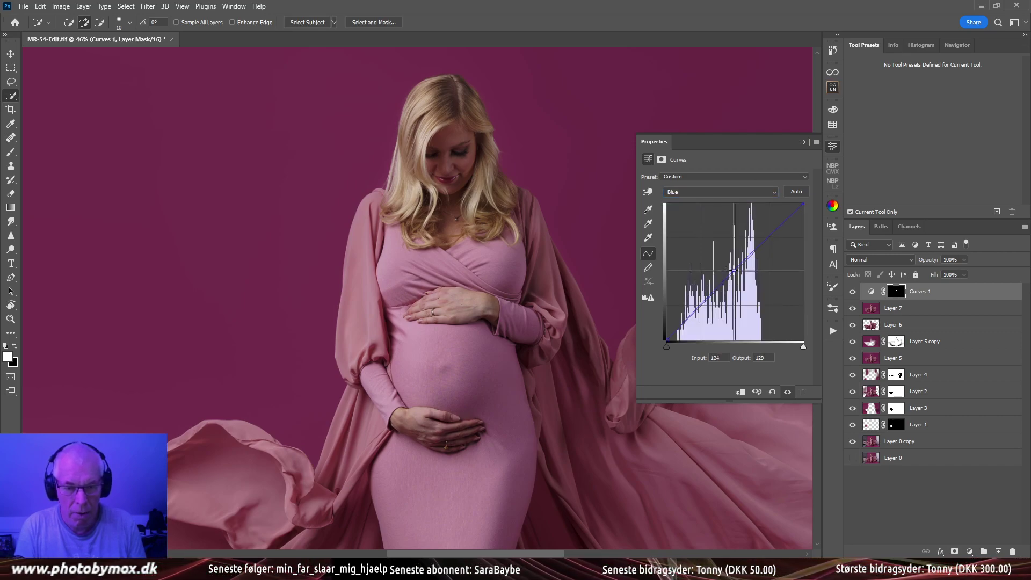
{"action": "left_click_drag", "start_coordinate": [734, 271], "coordinate": [737, 274]}
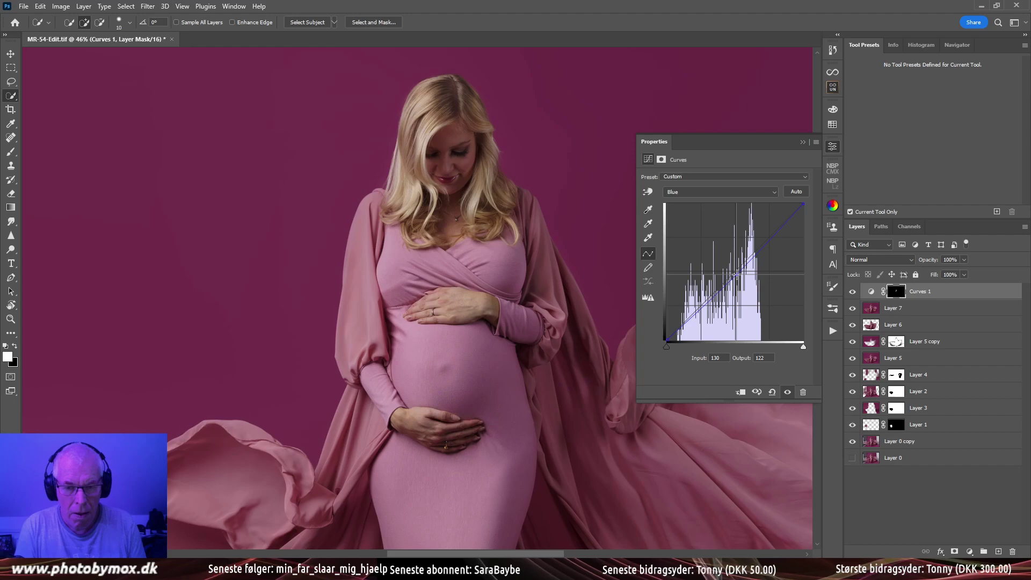
{"action": "left_click", "coordinate": [832, 147]}
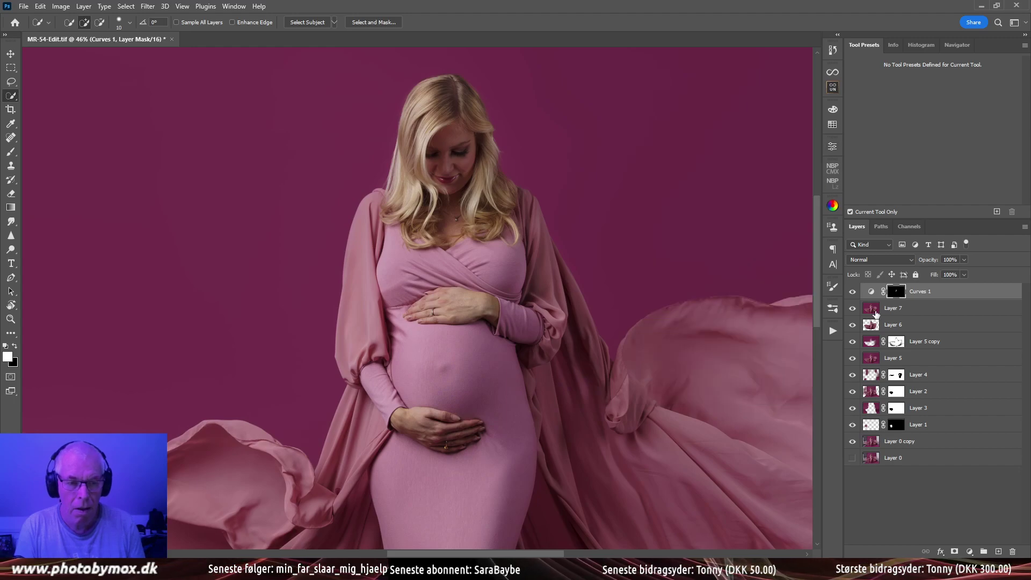
Compare the hands with and without the Curves adjustment, and raise its Blue point to output 125 at input 130
{"action": "left_click", "coordinate": [852, 292]}
{"action": "left_click", "coordinate": [853, 292]}
{"action": "left_click_drag", "start_coordinate": [648, 429], "coordinate": [760, 380]}
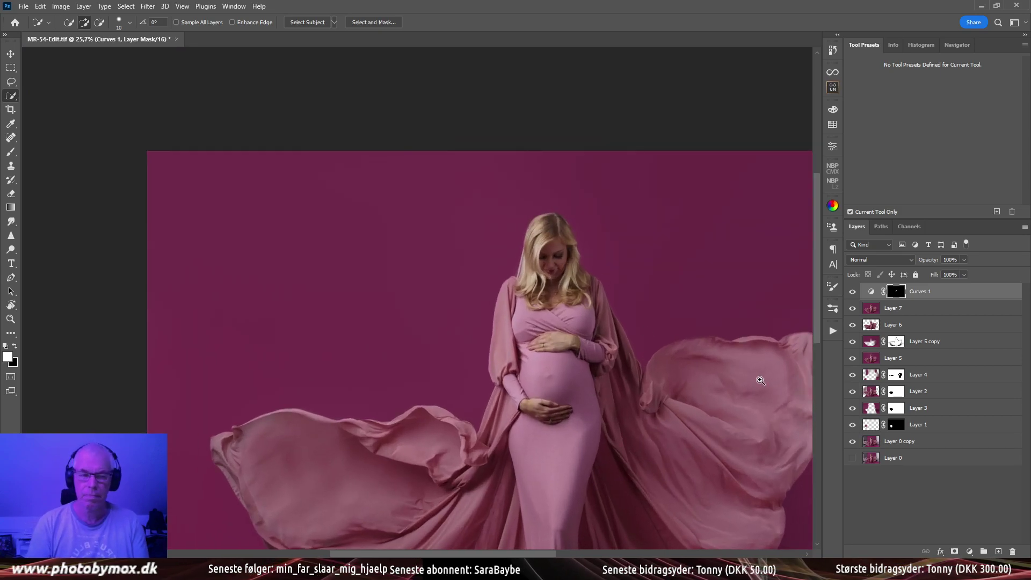
{"action": "left_click", "coordinate": [871, 291]}
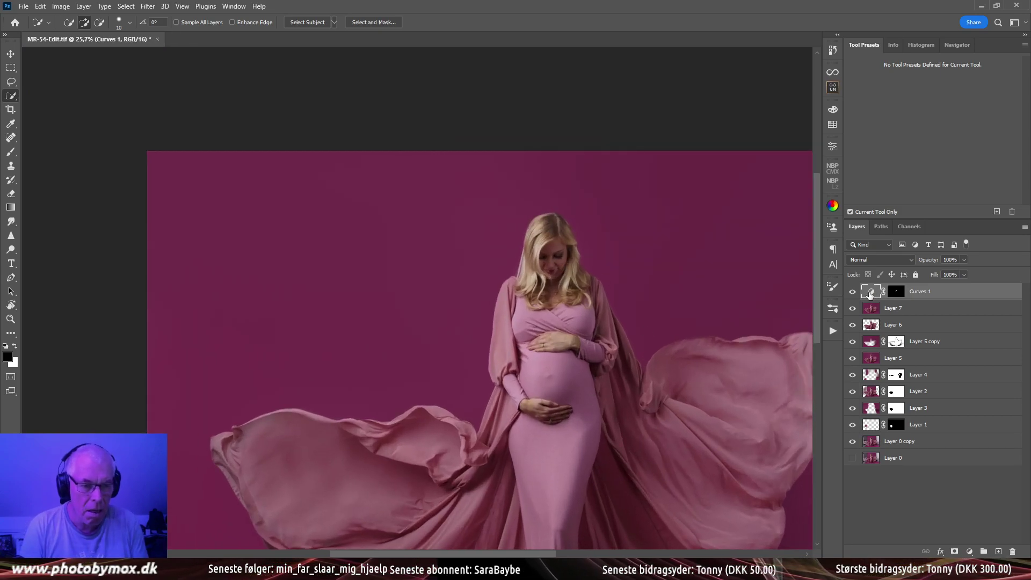
{"action": "double_click", "coordinate": [872, 292]}
{"action": "left_click", "coordinate": [732, 193]}
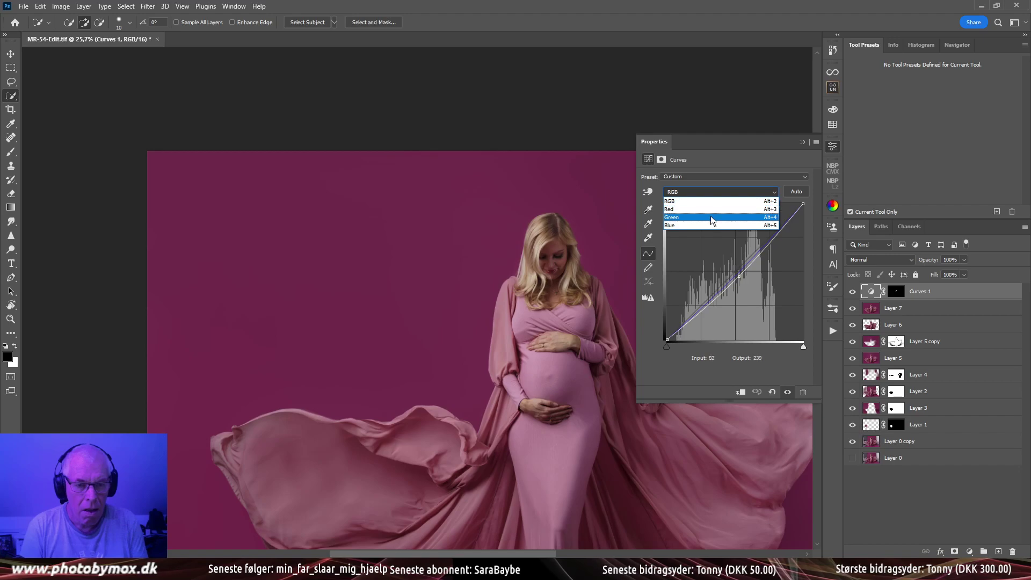
{"action": "left_click", "coordinate": [708, 225]}
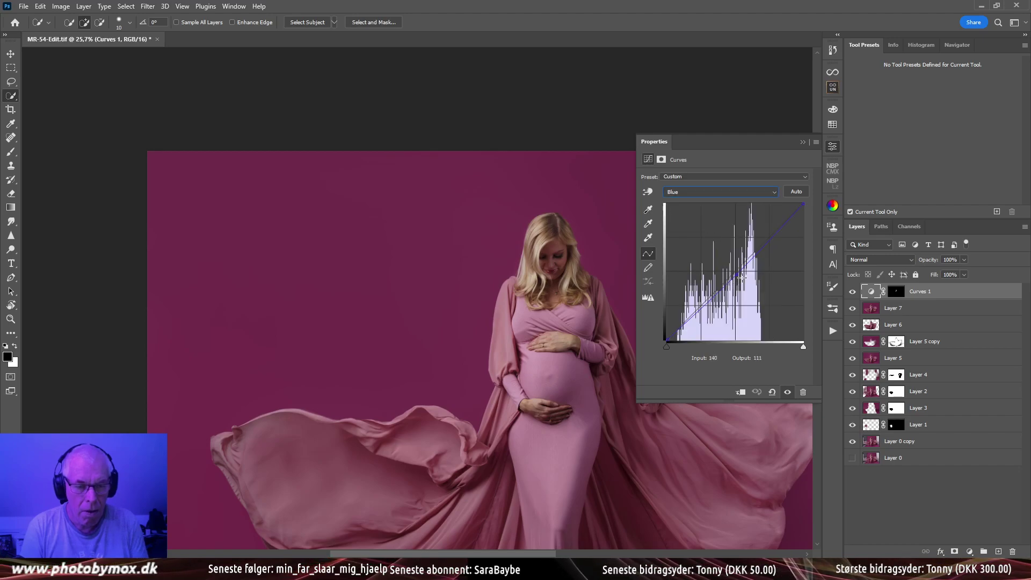
{"action": "left_click_drag", "start_coordinate": [737, 276], "coordinate": [736, 273]}
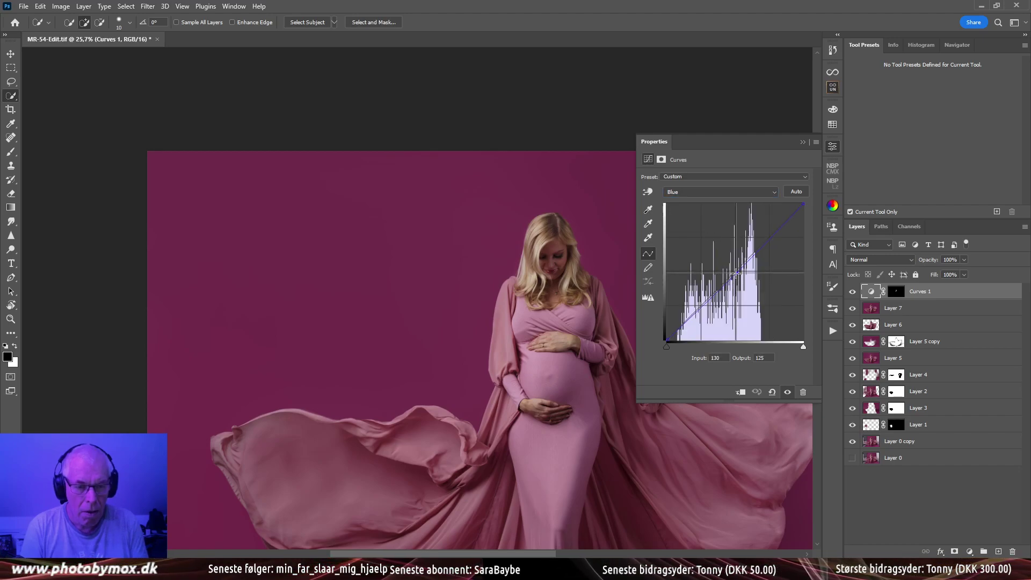
{"action": "left_click", "coordinate": [784, 394]}
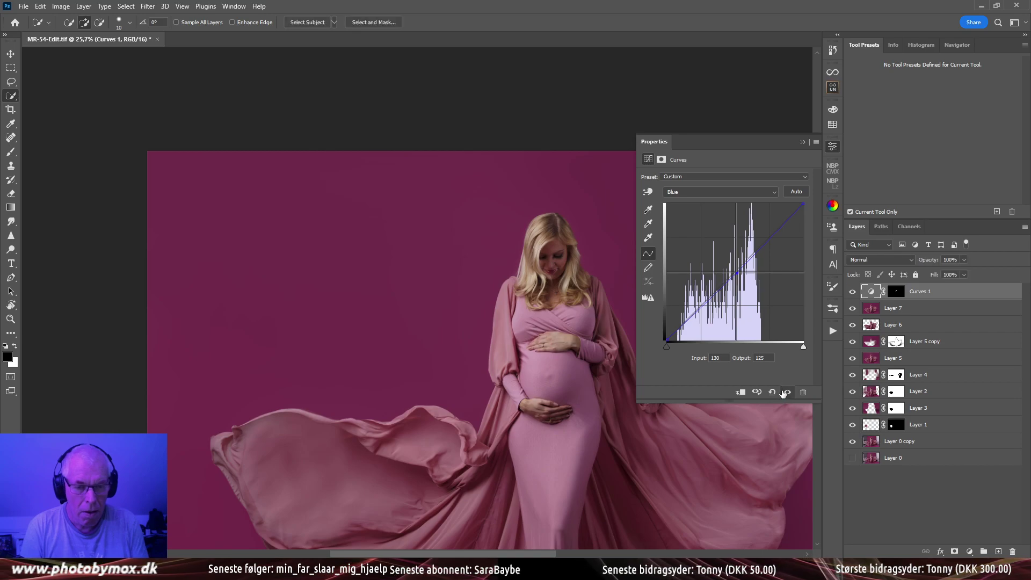
Set the RGB point of the hands' Curves adjustment to input 132, output 122
{"action": "left_click", "coordinate": [711, 192]}
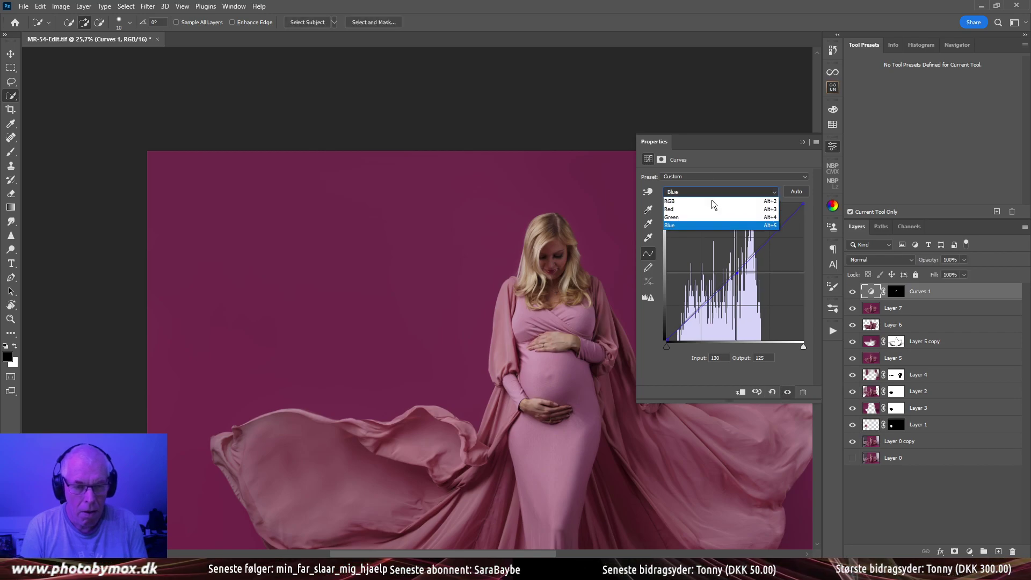
{"action": "left_click", "coordinate": [703, 200]}
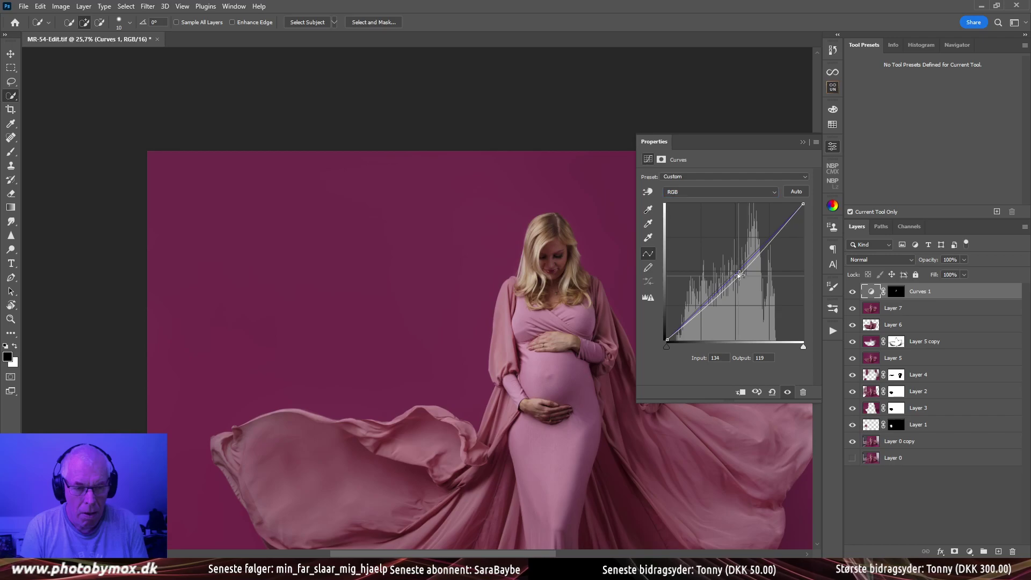
{"action": "left_click_drag", "start_coordinate": [739, 275], "coordinate": [738, 273]}
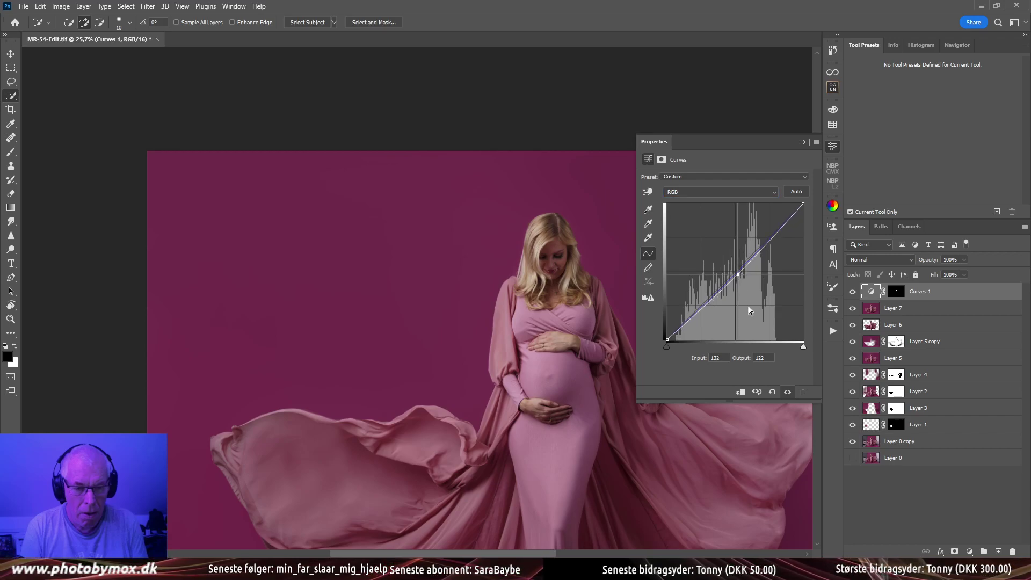
Examine the full portrait, the face and the gown at several magnifications to judge the hands' Curves adjustment
{"action": "left_click", "coordinate": [786, 392]}
{"action": "left_click", "coordinate": [786, 393]}
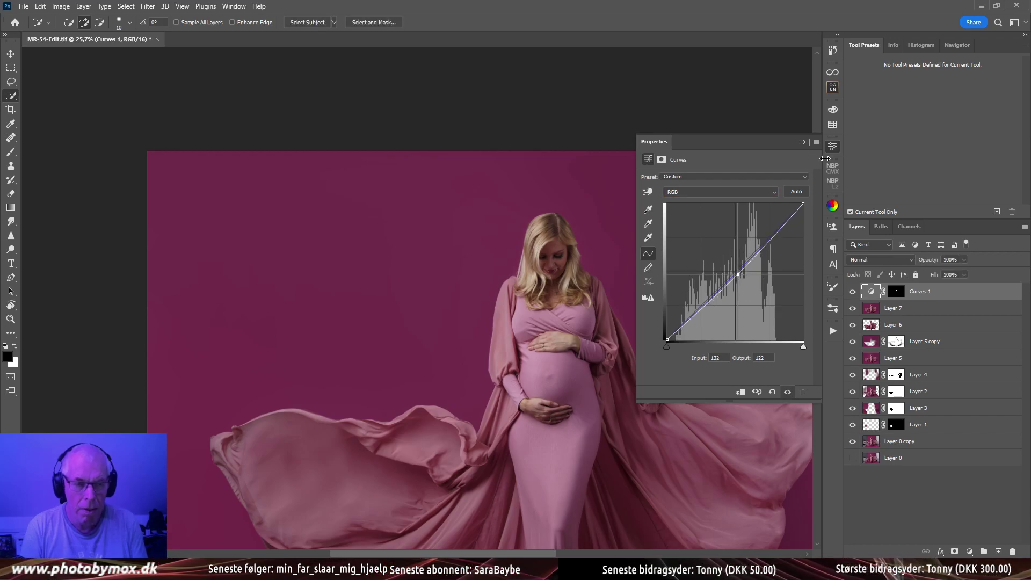
{"action": "left_click", "coordinate": [803, 142]}
{"action": "left_click_drag", "start_coordinate": [639, 394], "coordinate": [598, 393]}
{"action": "left_click_drag", "start_coordinate": [626, 380], "coordinate": [610, 267]}
{"action": "mouse_move", "coordinate": [563, 288]}
{"action": "left_mouse_down"}
{"action": "mouse_move", "coordinate": [556, 277]}
{"action": "mouse_move", "coordinate": [576, 280]}
{"action": "left_mouse_up"}
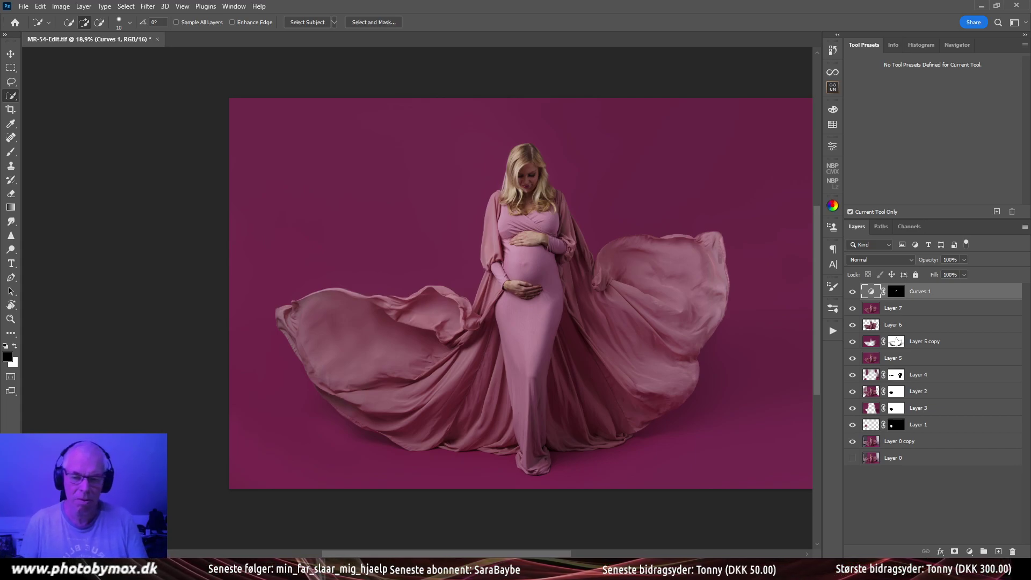
{"action": "scroll", "coordinate": [497, 334], "scroll_direction": "down", "scroll_amount": 5}
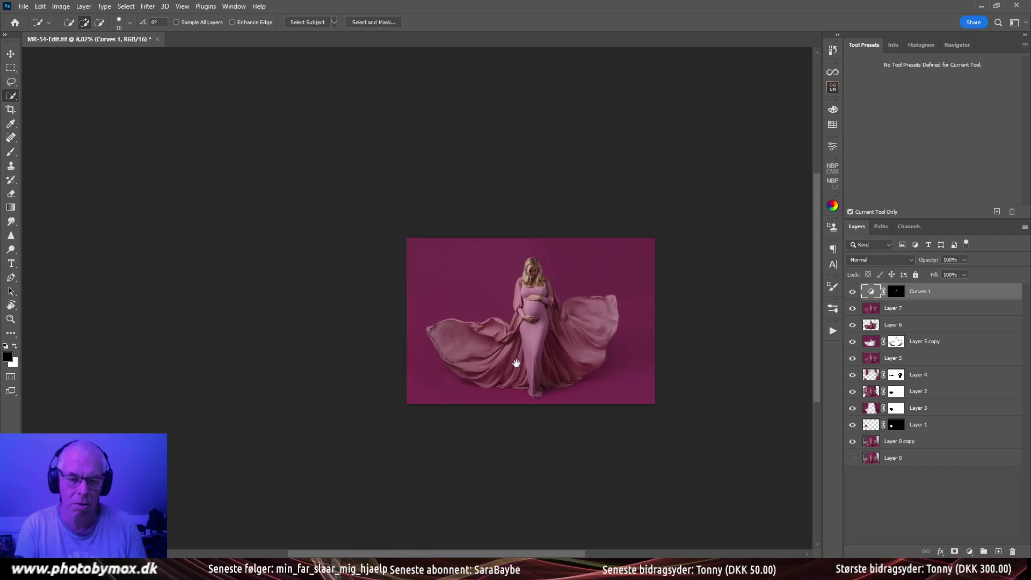
{"action": "scroll", "coordinate": [497, 334], "scroll_direction": "up", "scroll_amount": 3}
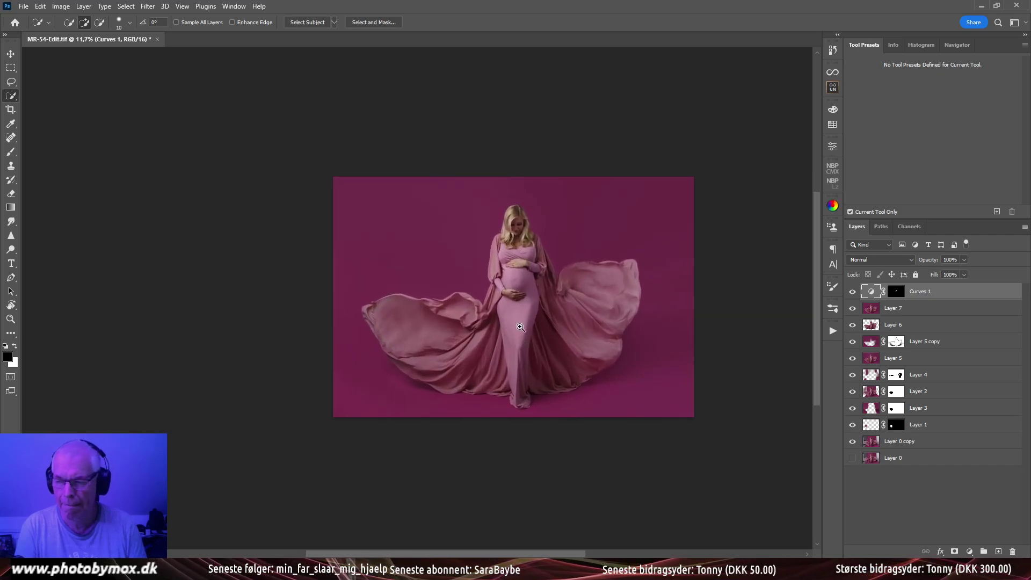
{"action": "scroll", "coordinate": [525, 327], "scroll_direction": "up", "scroll_amount": 3}
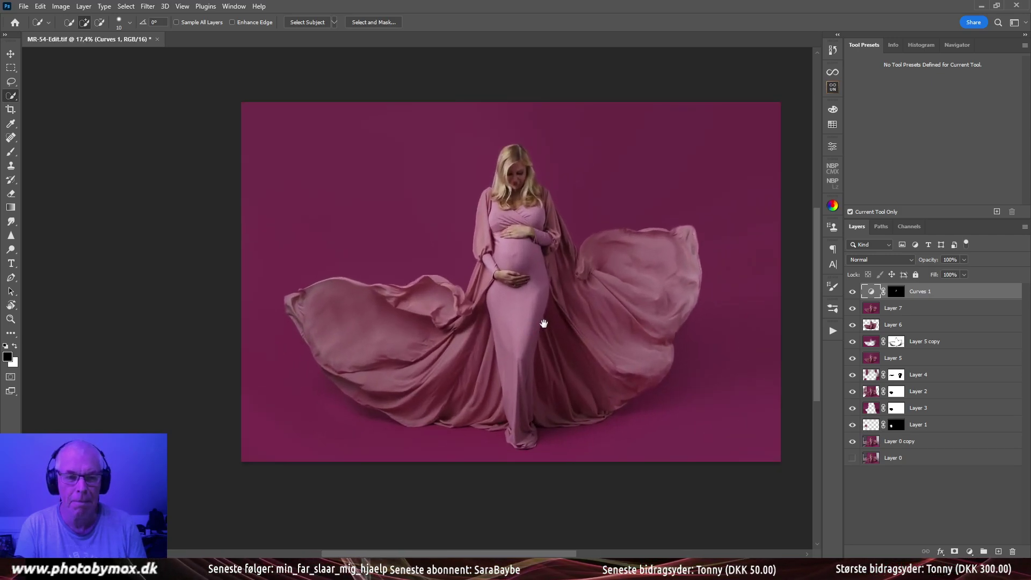
{"action": "scroll", "coordinate": [505, 336], "scroll_direction": "up", "scroll_amount": 3}
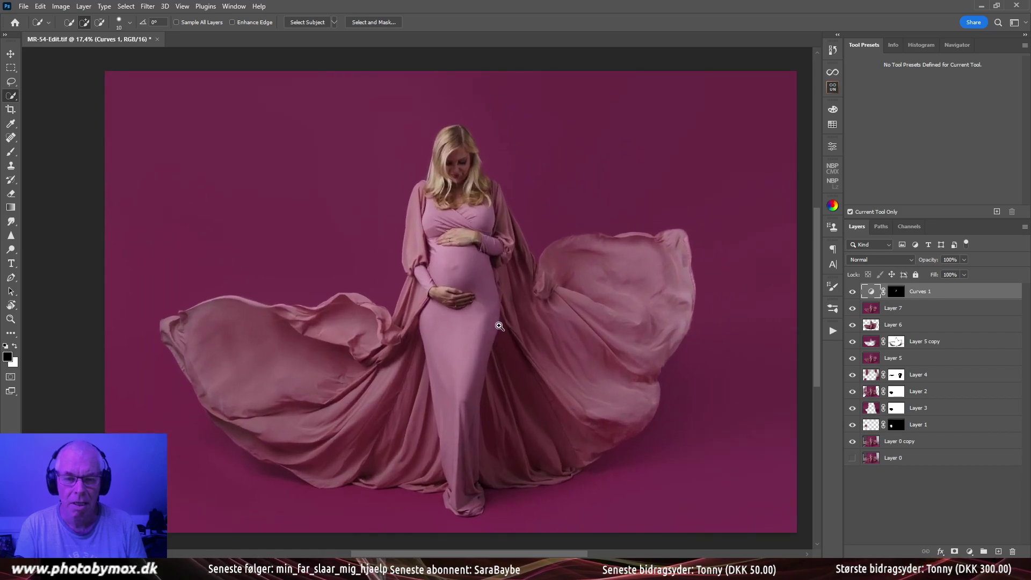
{"action": "scroll", "coordinate": [500, 328], "scroll_direction": "up", "scroll_amount": 1}
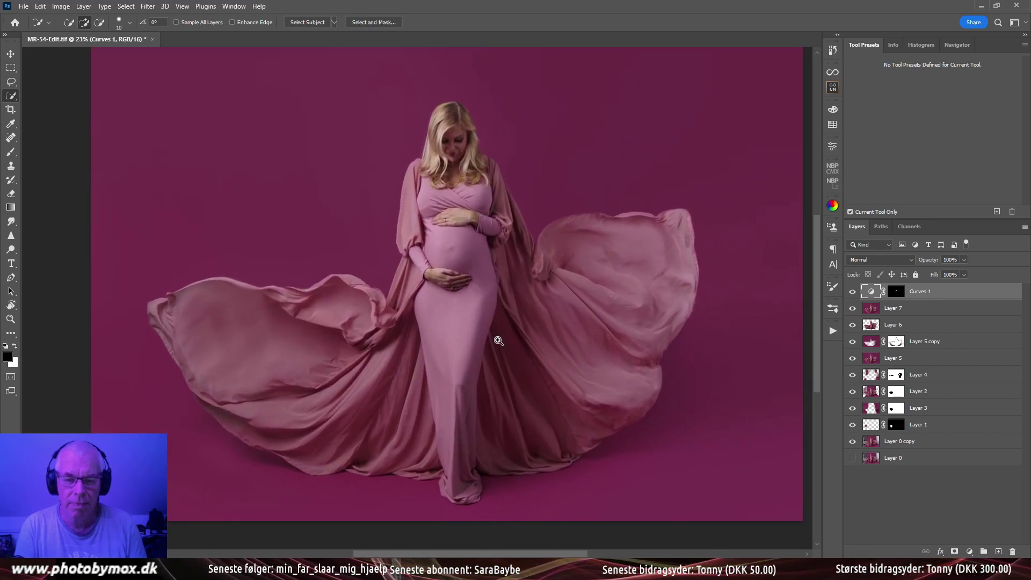
{"action": "scroll", "coordinate": [493, 341], "scroll_direction": "down", "scroll_amount": 1}
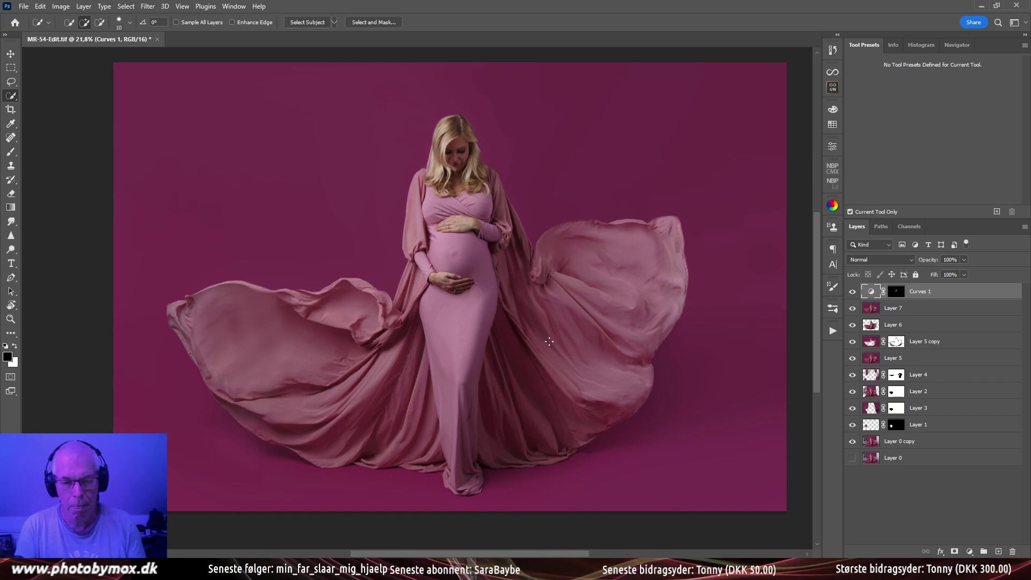
{"action": "scroll", "coordinate": [515, 368], "scroll_direction": "down", "scroll_amount": 1}
{"action": "scroll", "coordinate": [516, 368], "scroll_direction": "down", "scroll_amount": 1}
{"action": "scroll", "coordinate": [544, 374], "scroll_direction": "up", "scroll_amount": 3}
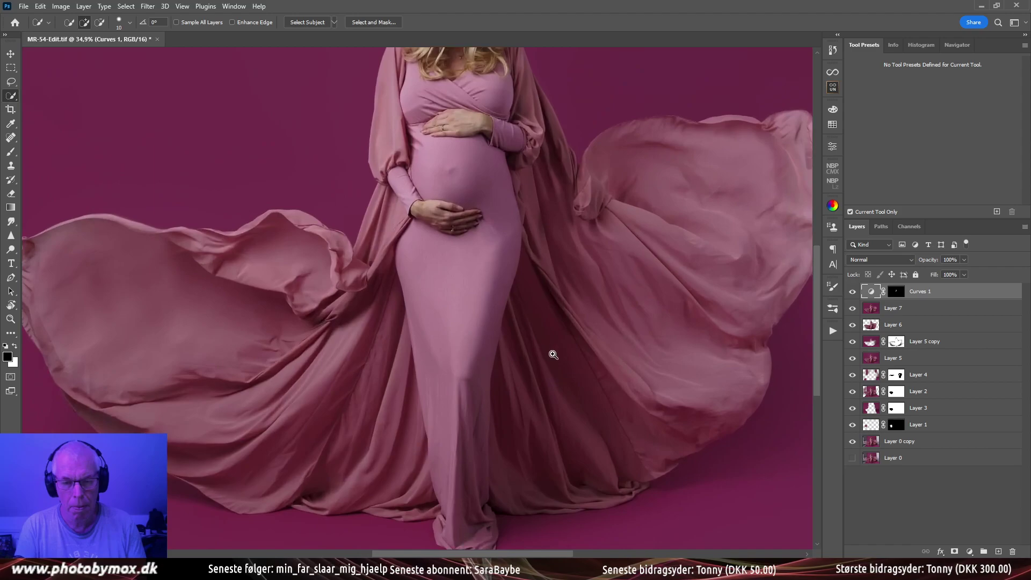
{"action": "left_click_drag", "start_coordinate": [525, 271], "coordinate": [546, 405]}
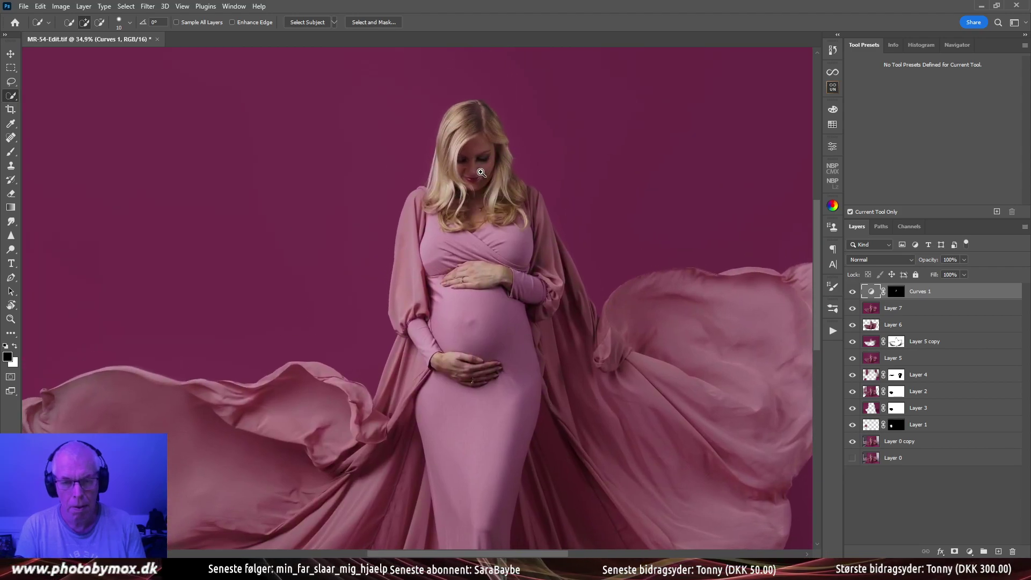
{"action": "left_click_drag", "start_coordinate": [482, 172], "coordinate": [515, 223]}
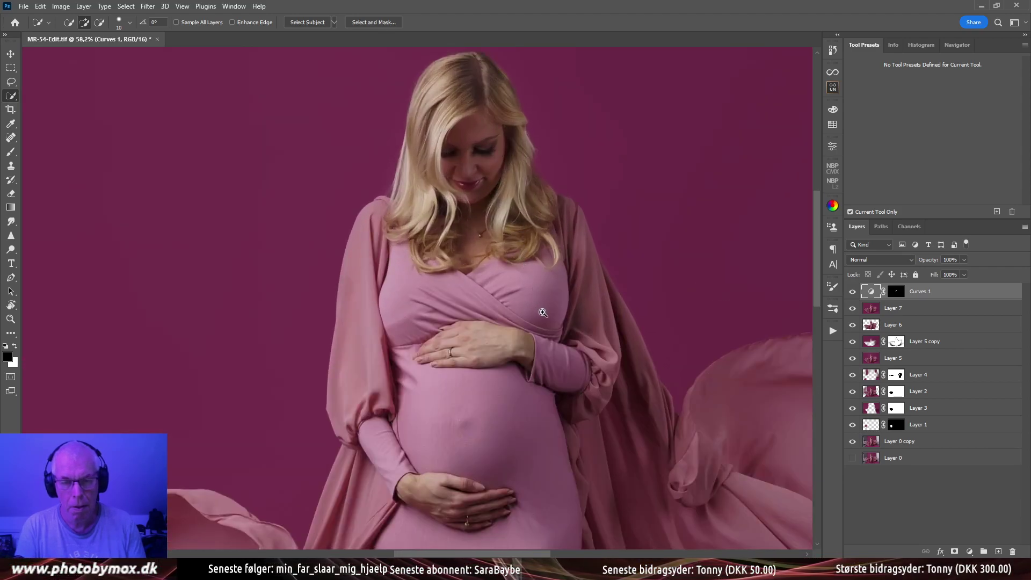
{"action": "left_click_drag", "start_coordinate": [543, 325], "coordinate": [524, 315]}
{"action": "scroll", "coordinate": [535, 369], "scroll_direction": "down", "scroll_amount": 3}
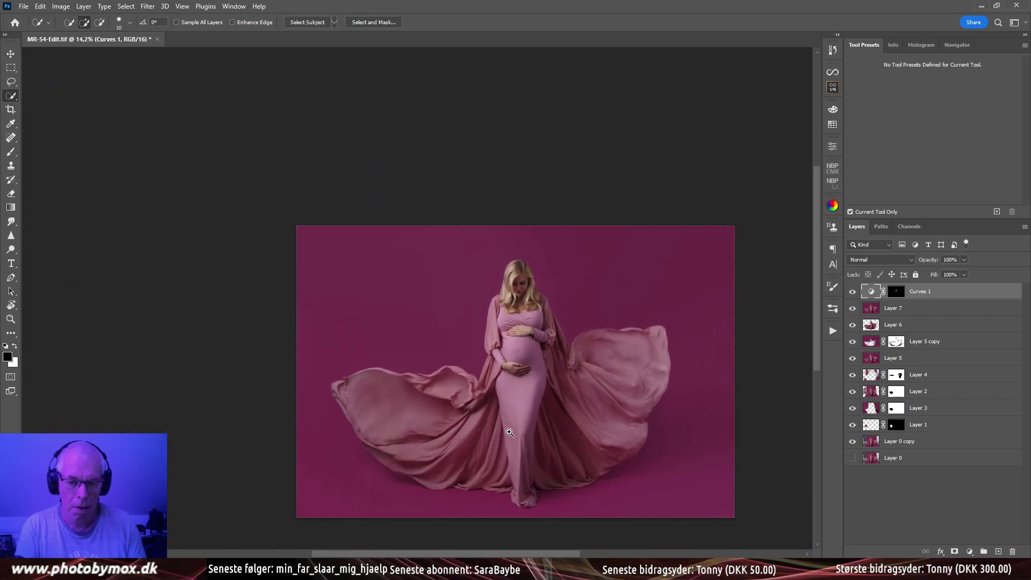
{"action": "scroll", "coordinate": [596, 371], "scroll_direction": "up", "scroll_amount": 3}
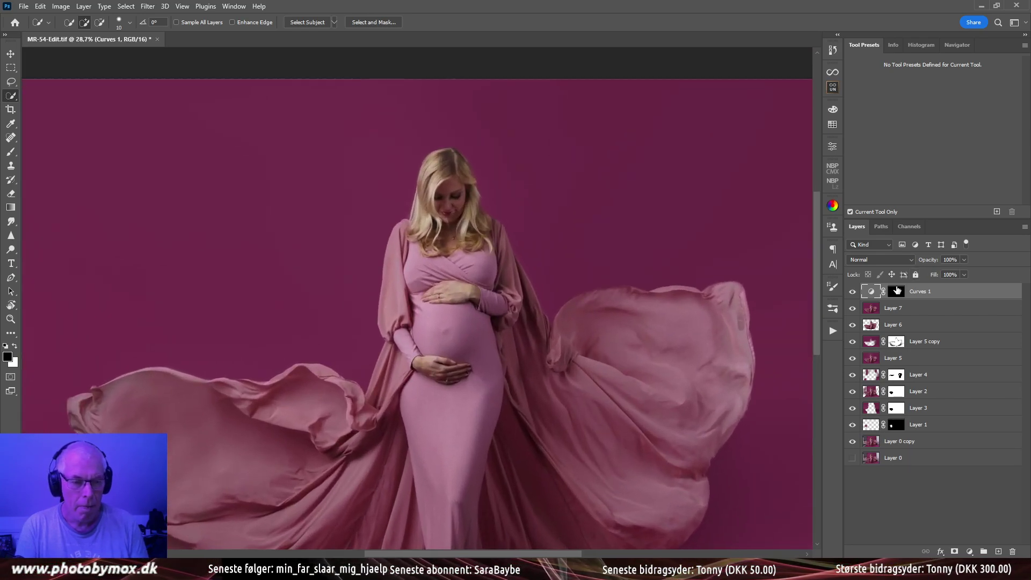
Run the MOX FS ACR (16 bit) frequency separation action, accepting Camera Raw noise reduction of 100
{"action": "left_click", "coordinate": [832, 331]}
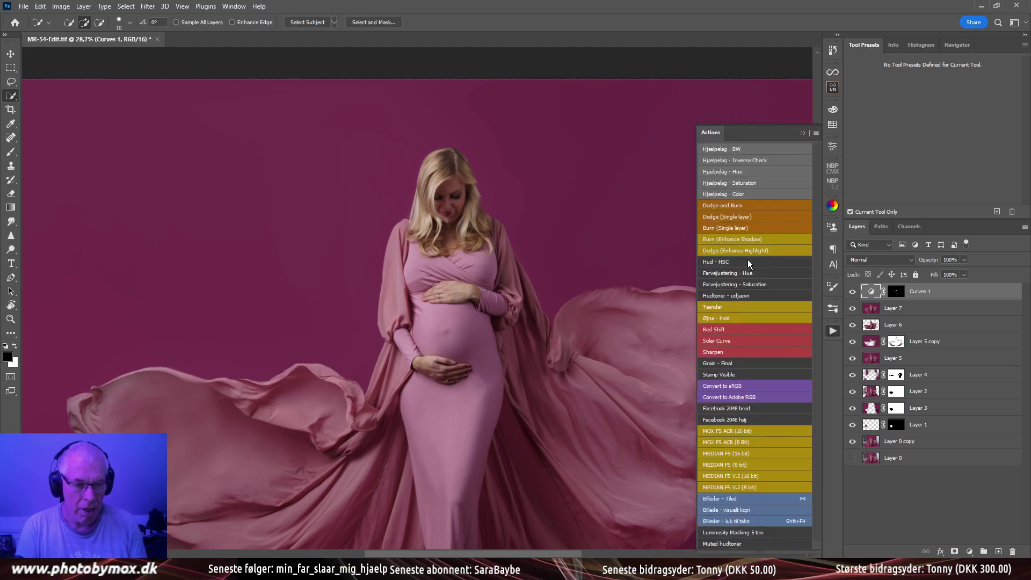
{"action": "left_click", "coordinate": [743, 431]}
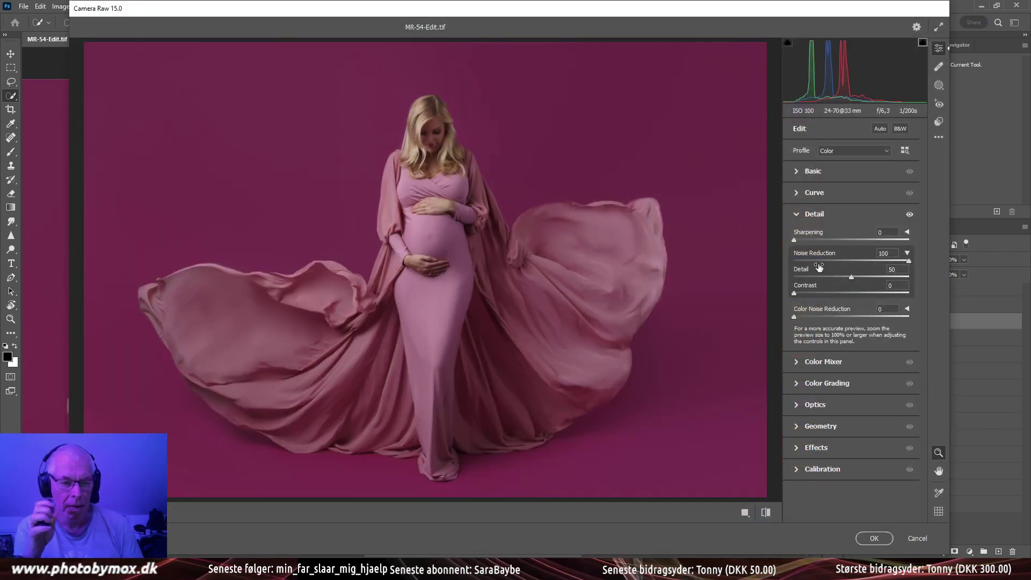
{"action": "left_click", "coordinate": [879, 540]}
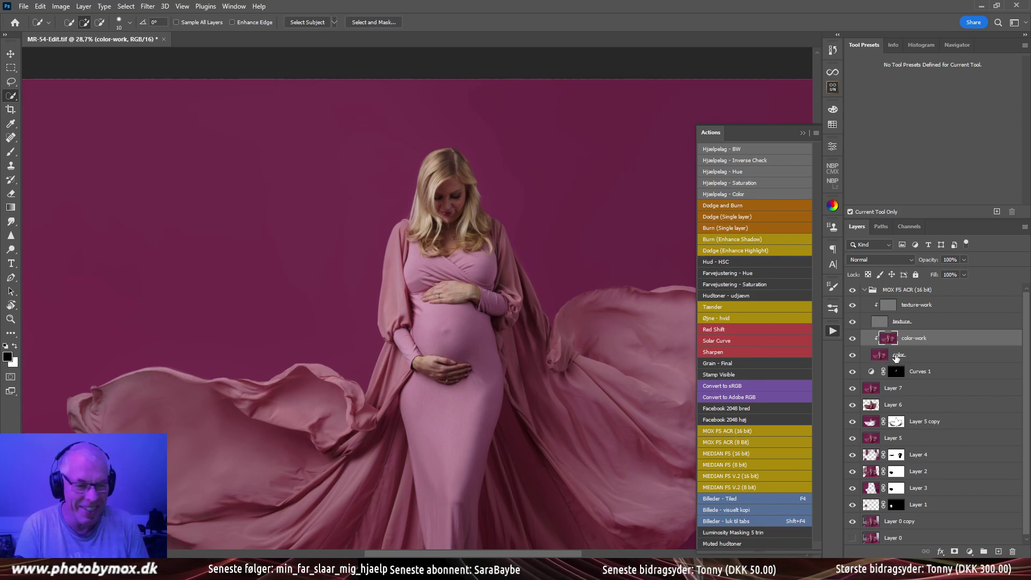
{"action": "left_click", "coordinate": [853, 355]}
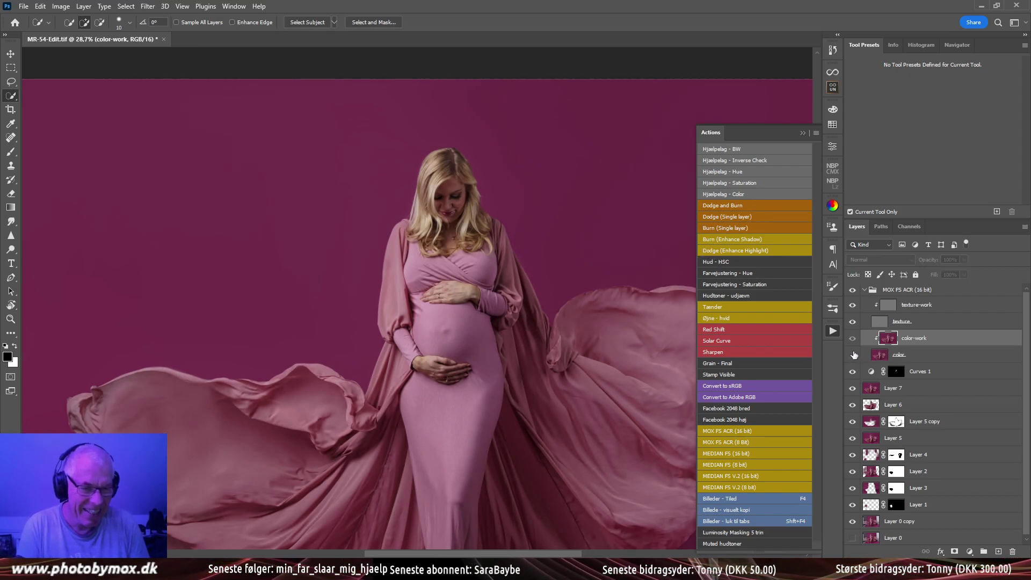
{"action": "left_click", "coordinate": [853, 355]}
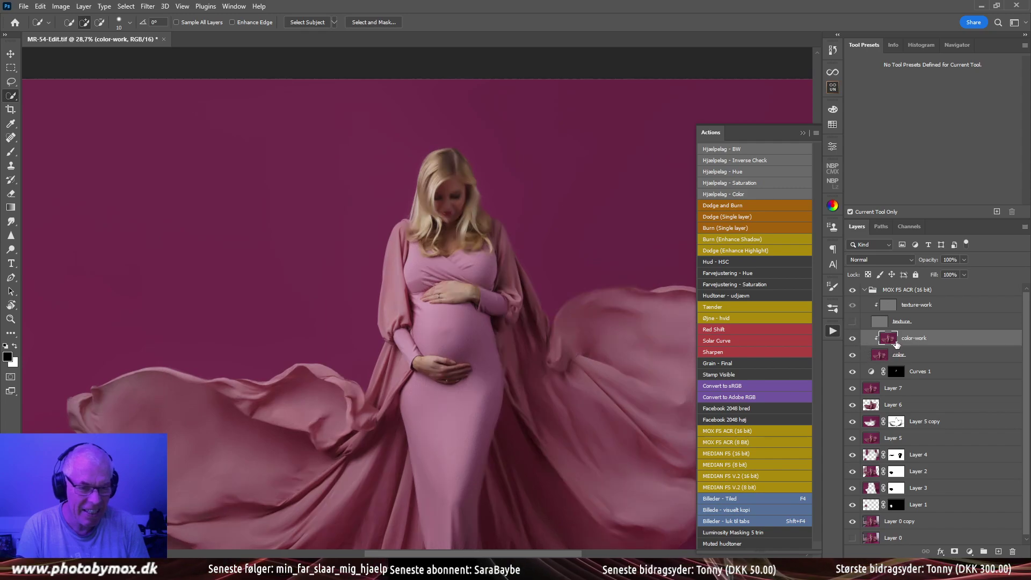
{"action": "key", "text": "b"}
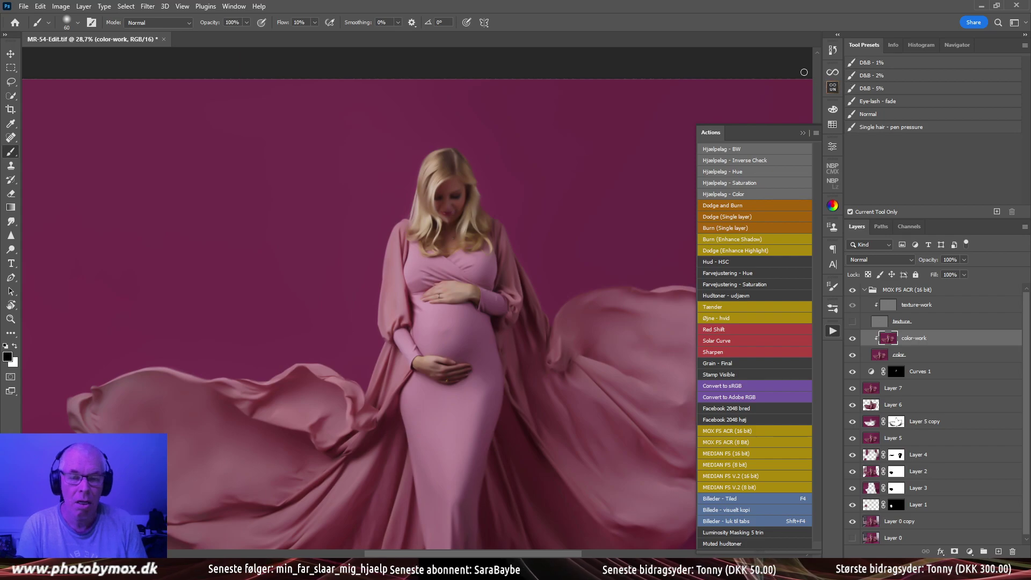
{"action": "key", "text": "shift+b"}
{"action": "left_click", "coordinate": [903, 101]}
Blend the uneven tones in the large left wing of the gown on color-work, enlarging the Mixer Brush to 200 px
{"action": "left_click_drag", "start_coordinate": [582, 348], "coordinate": [523, 238]}
{"action": "left_click_drag", "start_coordinate": [240, 346], "coordinate": [271, 348]}
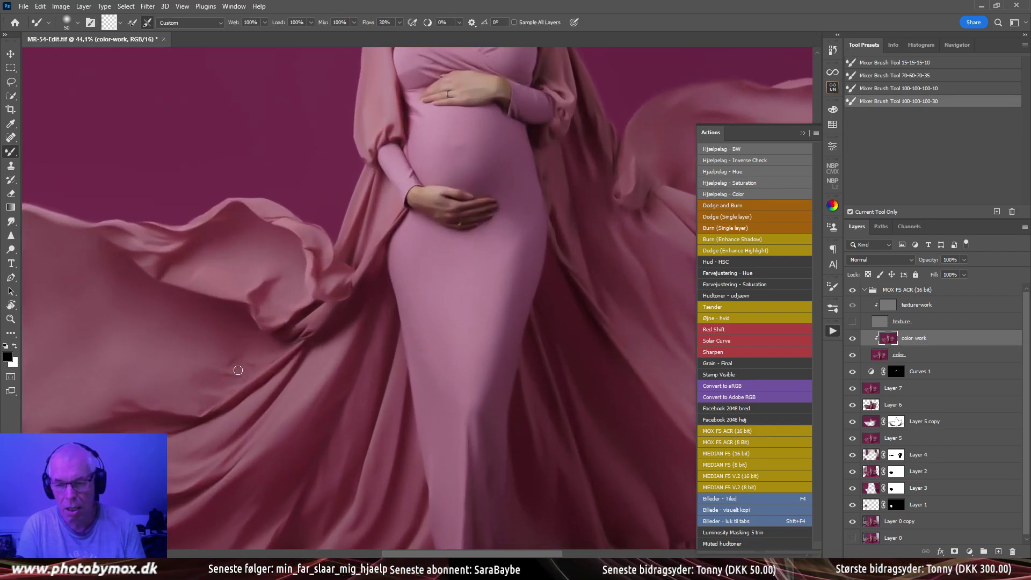
{"action": "key", "text": "bracketright"}
{"action": "key", "text": "bracketright"}
{"action": "key", "text": "bracketright"}
{"action": "key", "text": "bracketright"}
{"action": "key", "text": "bracketright"}
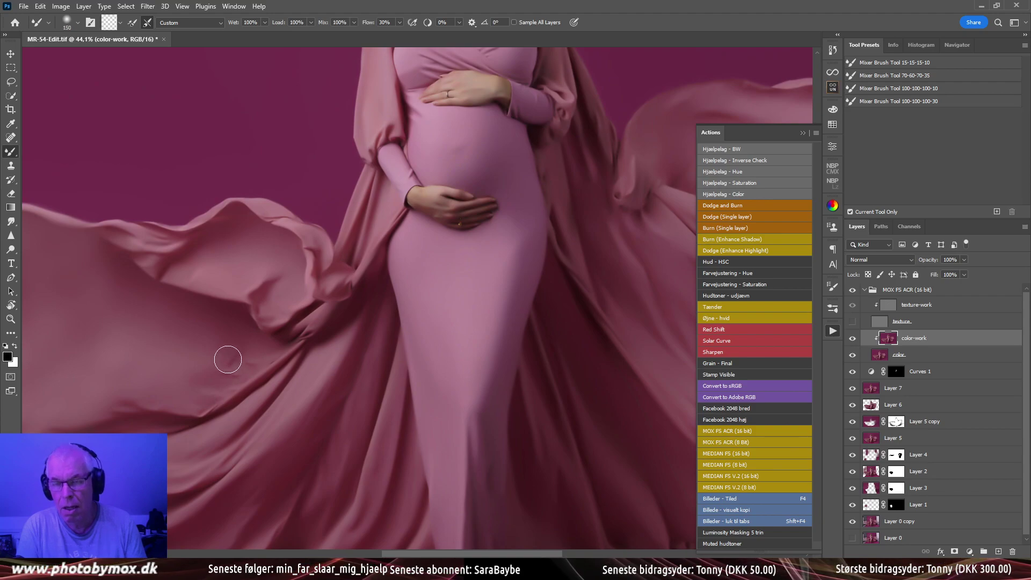
{"action": "key", "text": "bracketright"}
{"action": "key", "text": "bracketright"}
{"action": "key", "text": "bracketright"}
{"action": "key", "text": "bracketright"}
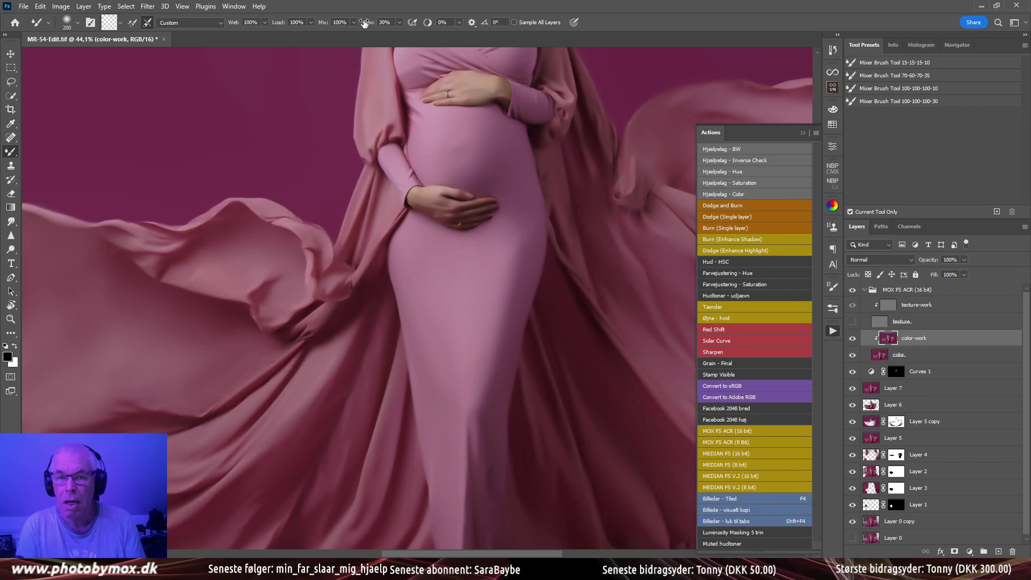
Raise the Mixer Brush flow to 58% and smooth the gown's left wing with brush sizes between 150 and 250 px
{"action": "key", "text": "bracketleft"}
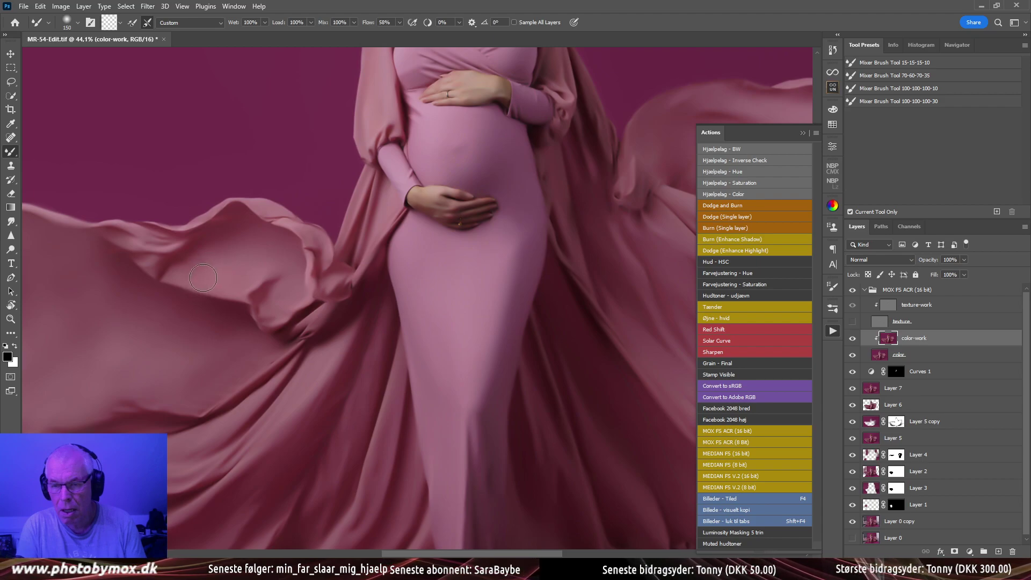
{"action": "mouse_move", "coordinate": [244, 248]}
{"action": "left_mouse_down"}
{"action": "mouse_move", "coordinate": [308, 207]}
{"action": "mouse_move", "coordinate": [349, 137]}
{"action": "left_mouse_up"}
{"action": "left_click_drag", "start_coordinate": [325, 235], "coordinate": [352, 224]}
{"action": "key", "text": "bracketright"}
{"action": "key", "text": "bracketright"}
{"action": "key", "text": "bracketright"}
{"action": "key", "text": "bracketright"}
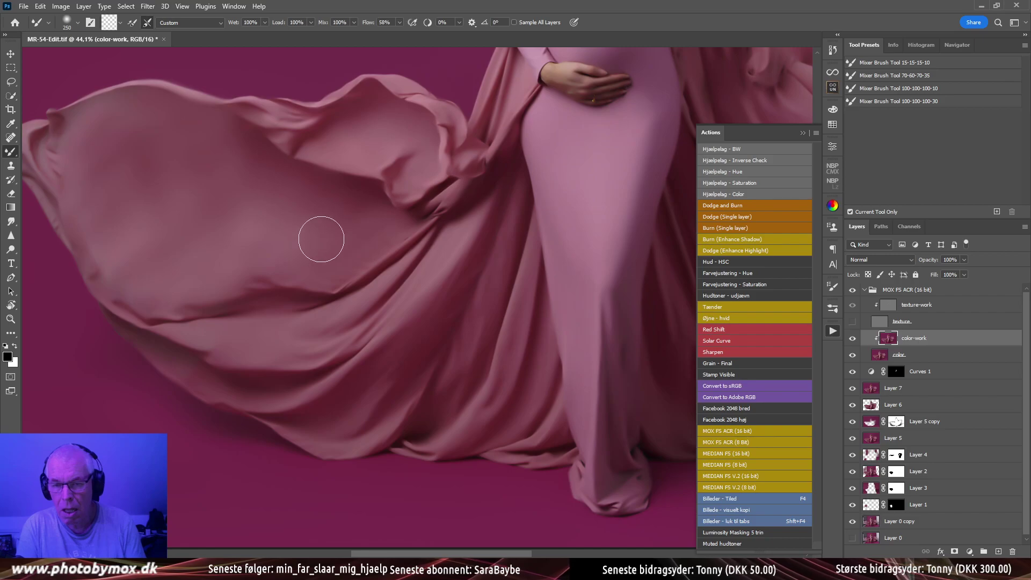
{"action": "key", "text": "bracketleft"}
{"action": "key", "text": "bracketleft"}
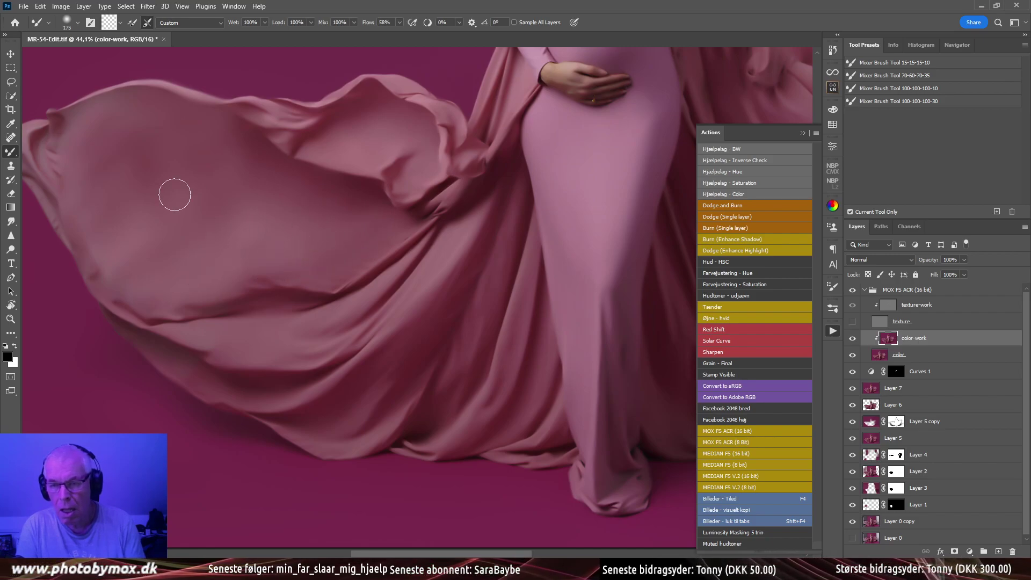
Smooth the lower folds of the gown's left train with the Mixer Brush, reducing it from 175 to 90 px
{"action": "scroll", "coordinate": [209, 290], "scroll_direction": "down", "scroll_amount": 3}
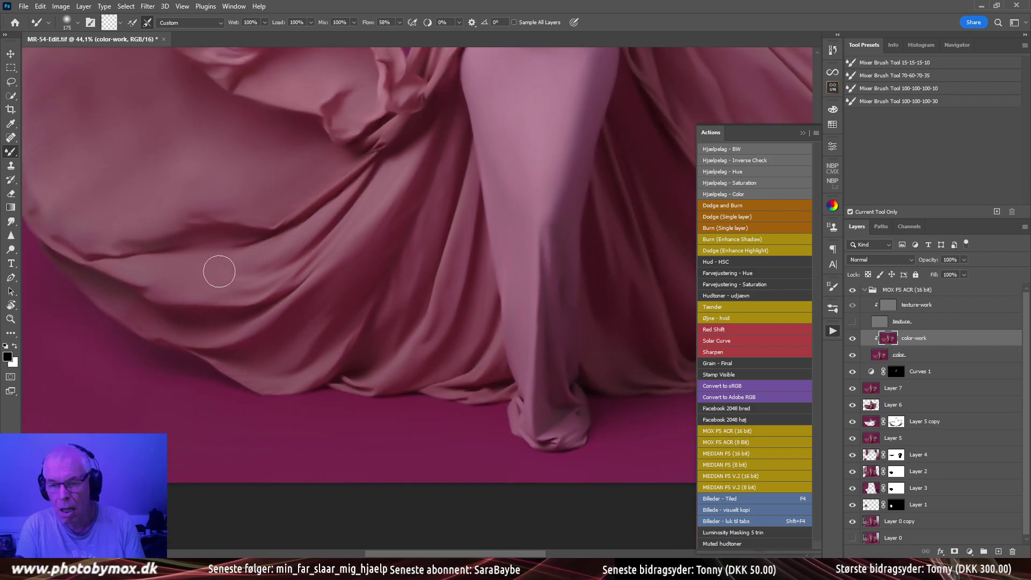
{"action": "key", "text": "bracketleft"}
{"action": "key", "text": "bracketleft"}
{"action": "key", "text": "bracketleft"}
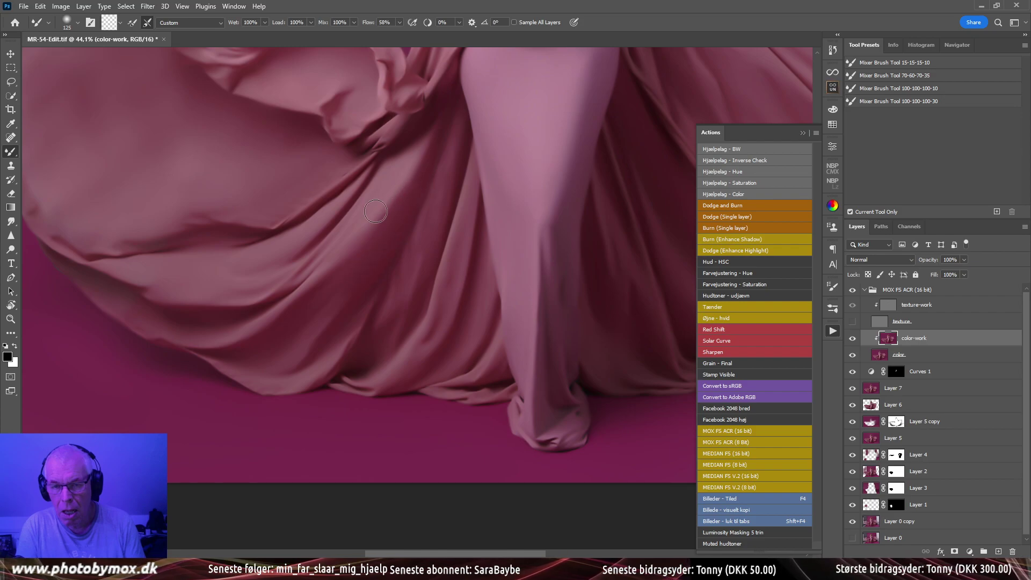
{"action": "key", "text": "bracketleft"}
{"action": "key", "text": "bracketleft"}
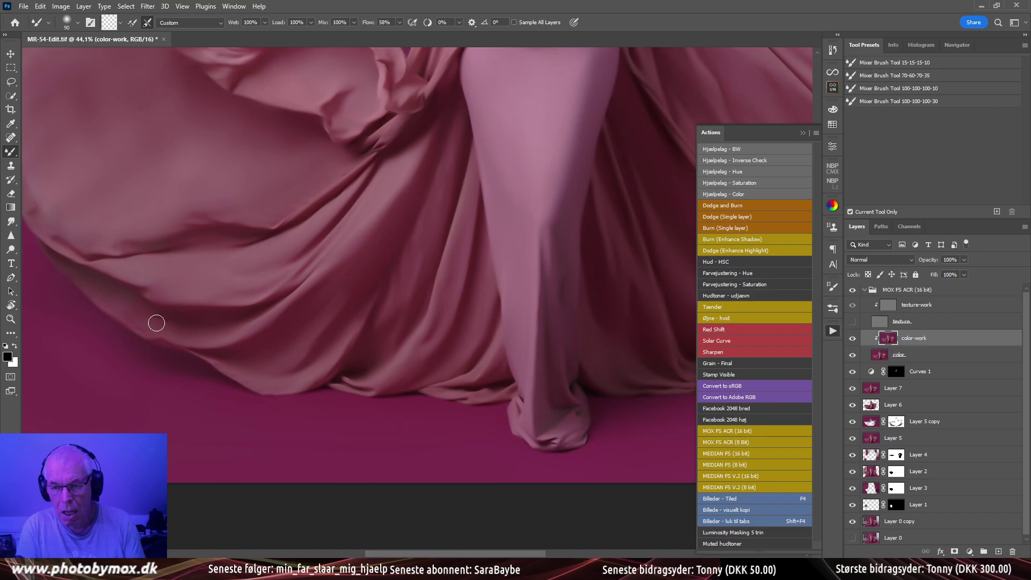
Blend the outer tip of the gown's left wing at 125 px and the train folds beside the skirt at 100 px
{"action": "left_click_drag", "start_coordinate": [163, 293], "coordinate": [385, 409]}
{"action": "key", "text": "bracketright"}
{"action": "key", "text": "bracketright"}
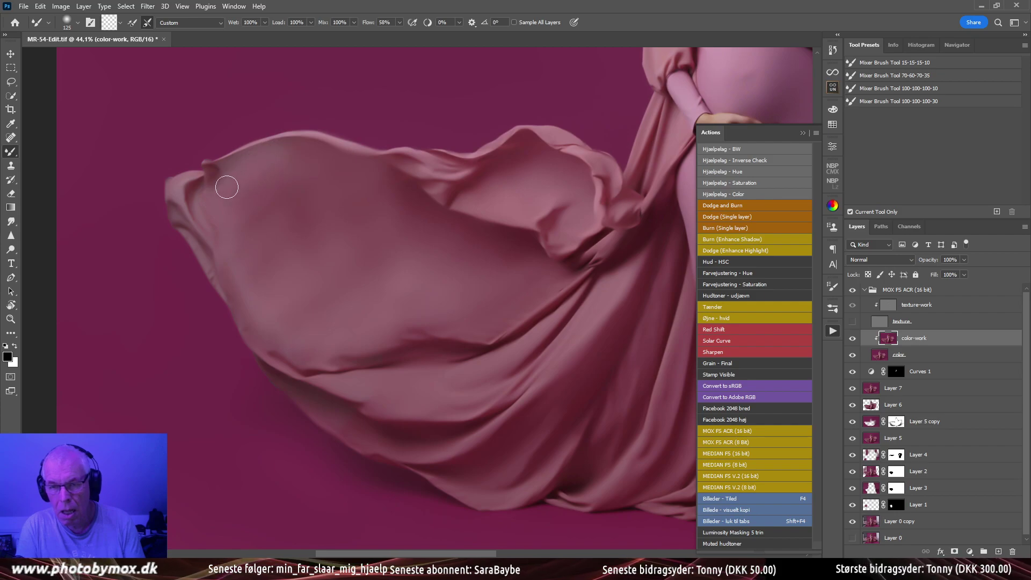
{"action": "left_click_drag", "start_coordinate": [369, 224], "coordinate": [215, 208]}
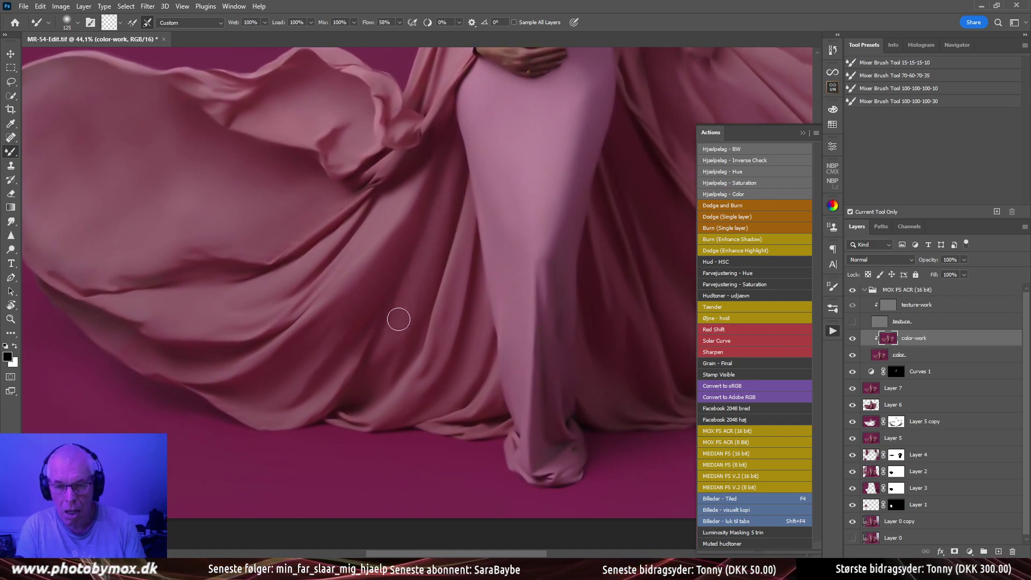
{"action": "key", "text": "bracketleft"}
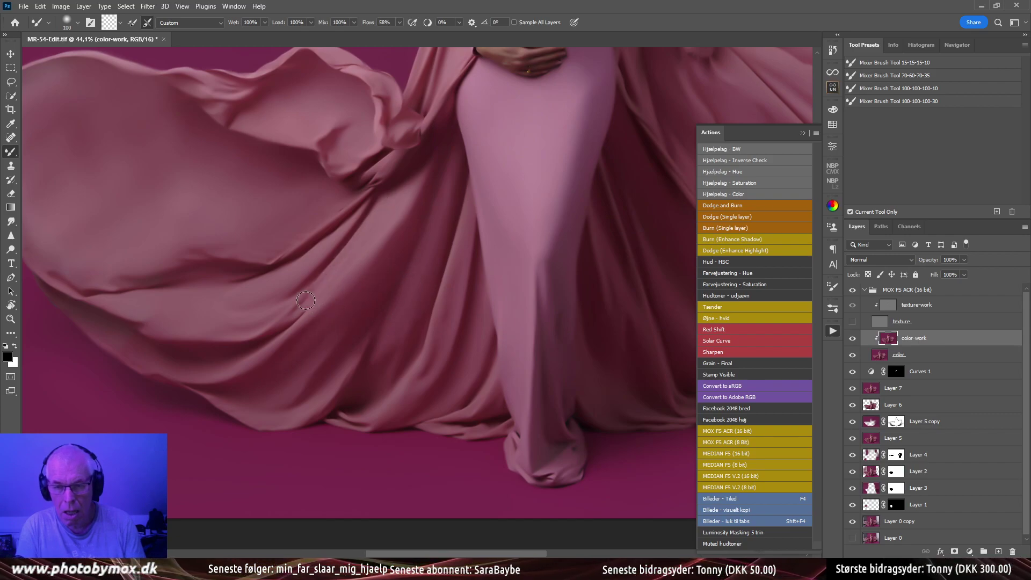
Smooth the front of the skirt and the dark folds beside it with the Mixer Brush at sizes between 90 and 150 px
{"action": "scroll", "coordinate": [269, 306], "scroll_direction": "right", "scroll_amount": 5}
{"action": "key", "text": "bracketright"}
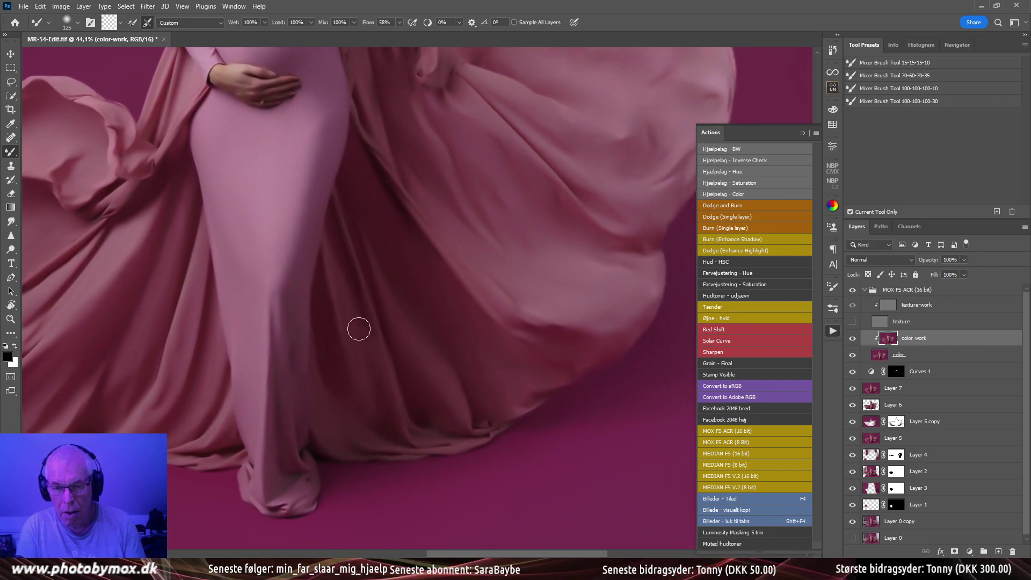
{"action": "key", "text": "bracketleft"}
{"action": "key", "text": "bracketleft"}
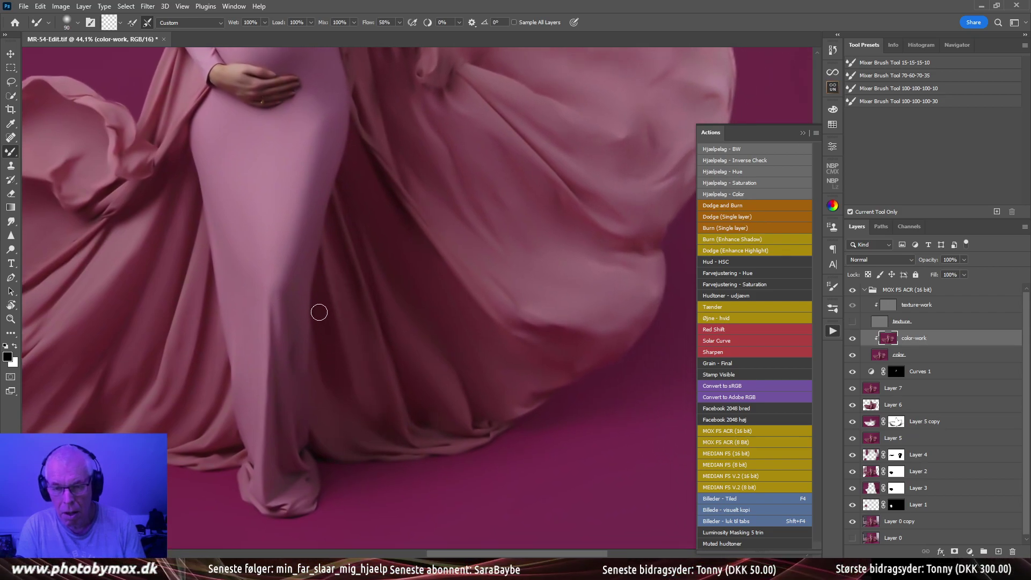
{"action": "key", "text": "bracketright"}
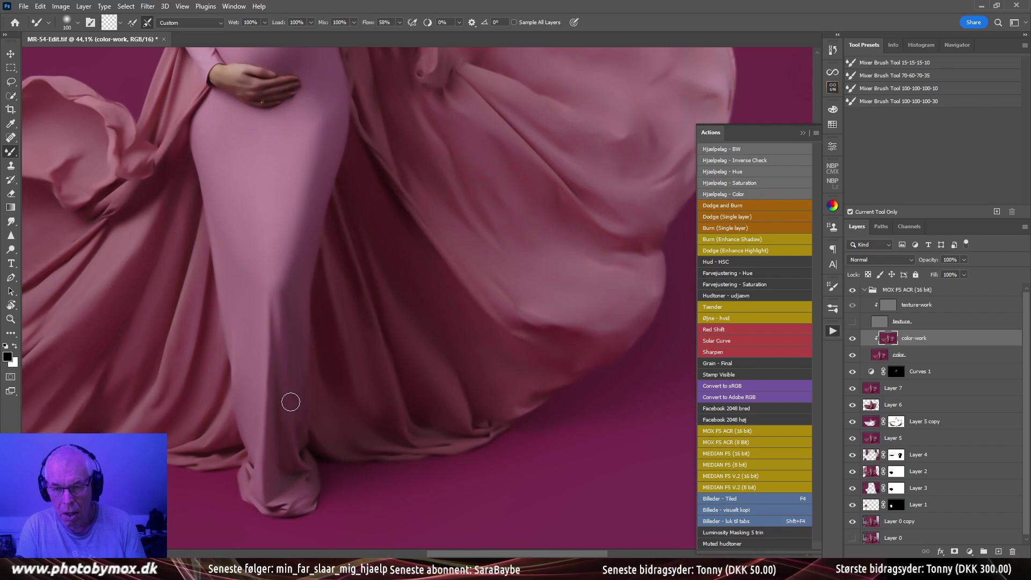
{"action": "key", "text": "bracketright"}
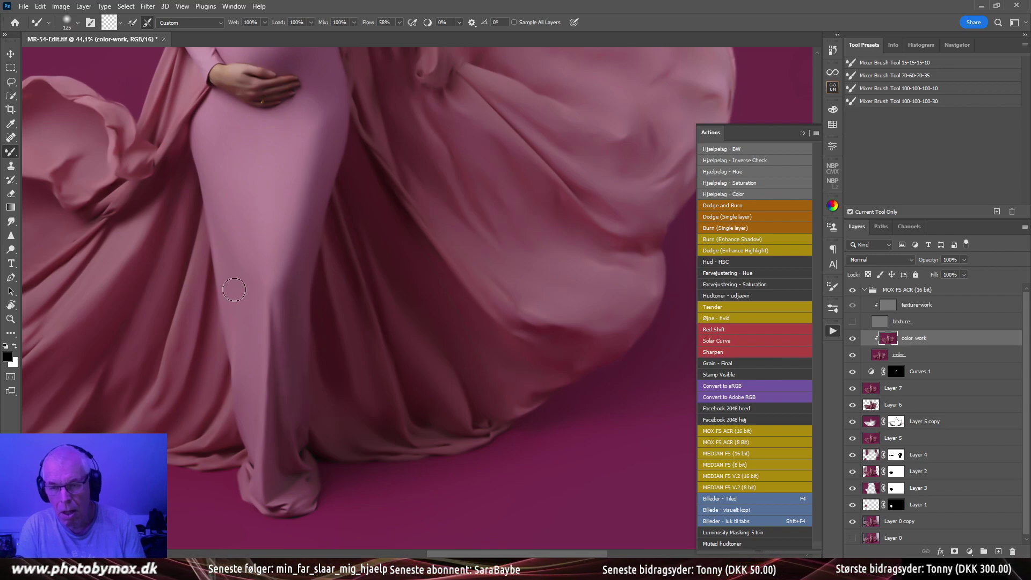
{"action": "key", "text": "bracketright"}
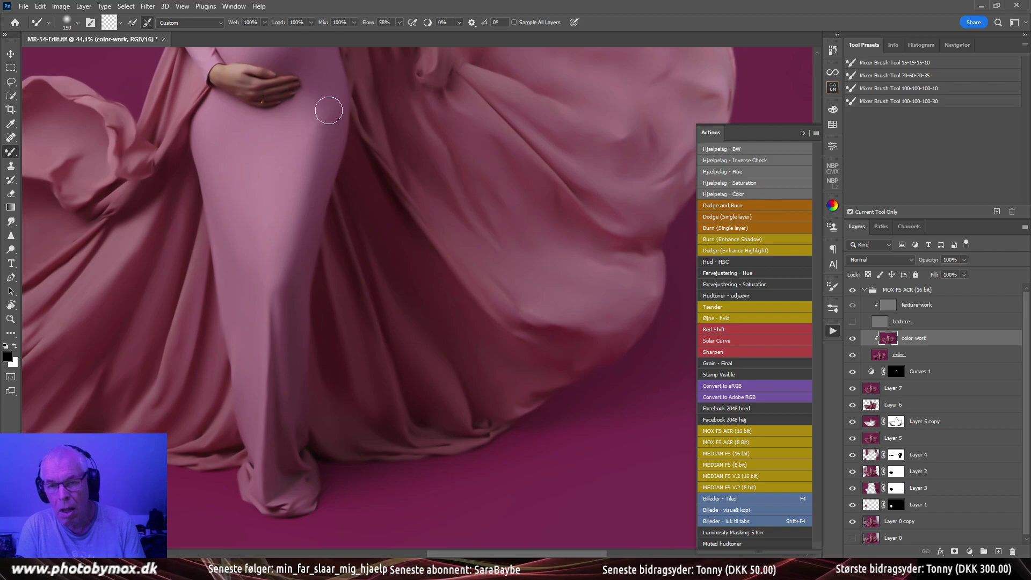
Blend the lower section of the gown's right wing, reducing the Mixer Brush from 175 to 125 px
{"action": "left_click_drag", "start_coordinate": [341, 156], "coordinate": [225, 196]}
{"action": "key", "text": "bracketright"}
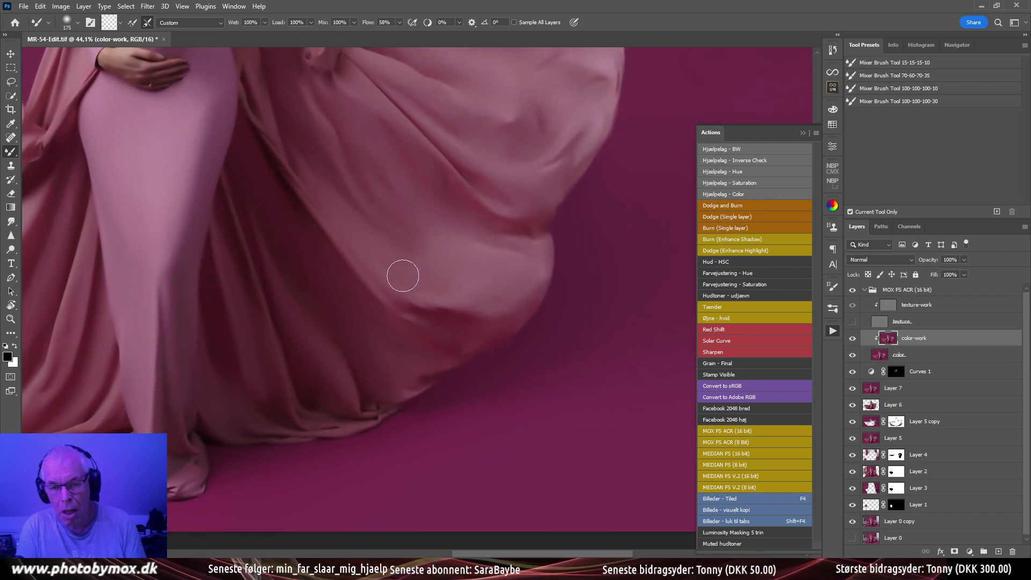
{"action": "key", "text": "bracketleft"}
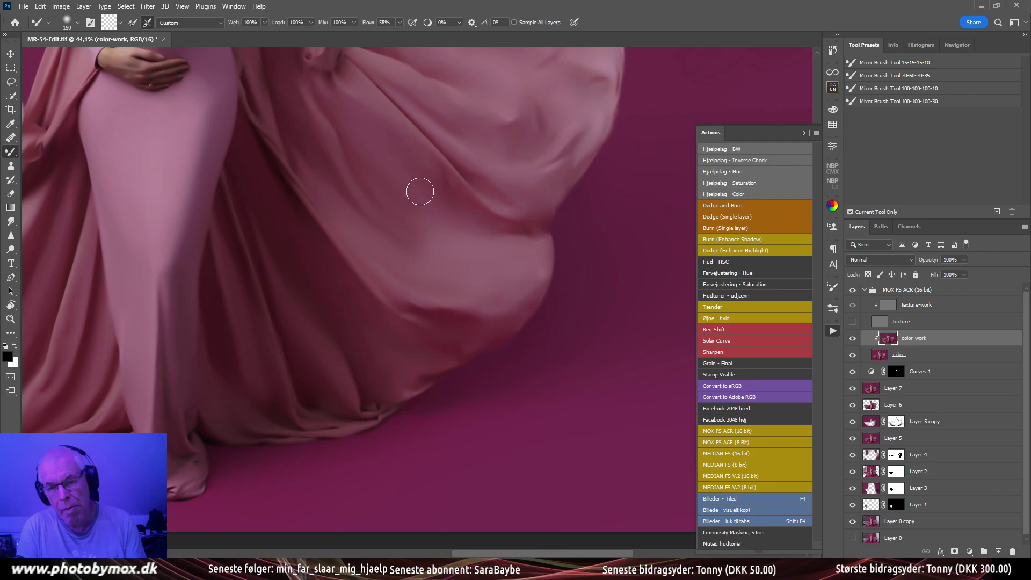
{"action": "key", "text": "bracketleft"}
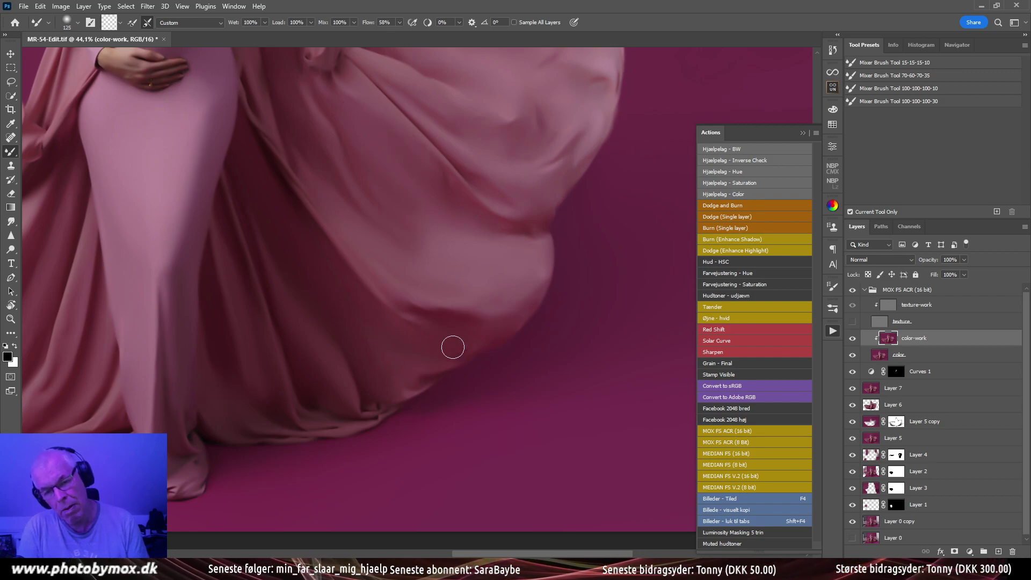
Smooth the uneven tones across the upper part of the gown's right wing with Mixer Brush sizes between 125 and 175 px
{"action": "left_click_drag", "start_coordinate": [417, 299], "coordinate": [319, 460]}
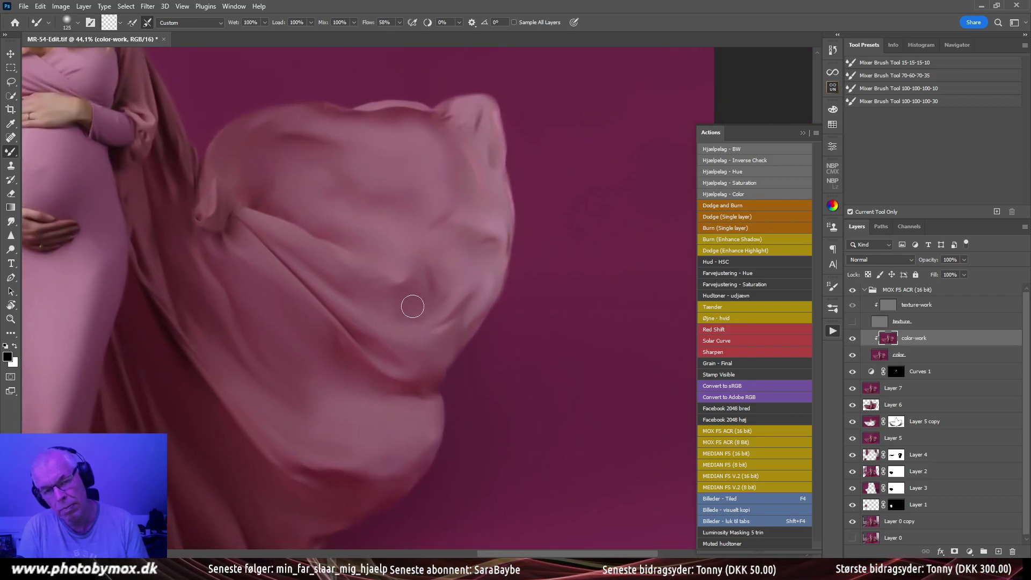
{"action": "key", "text": "bracketright"}
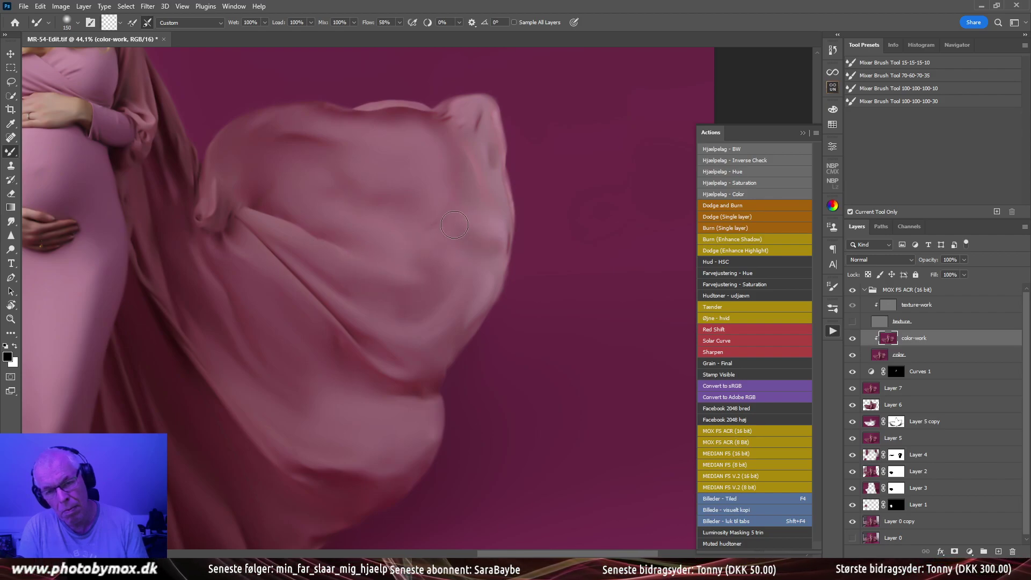
{"action": "key", "text": "bracketright"}
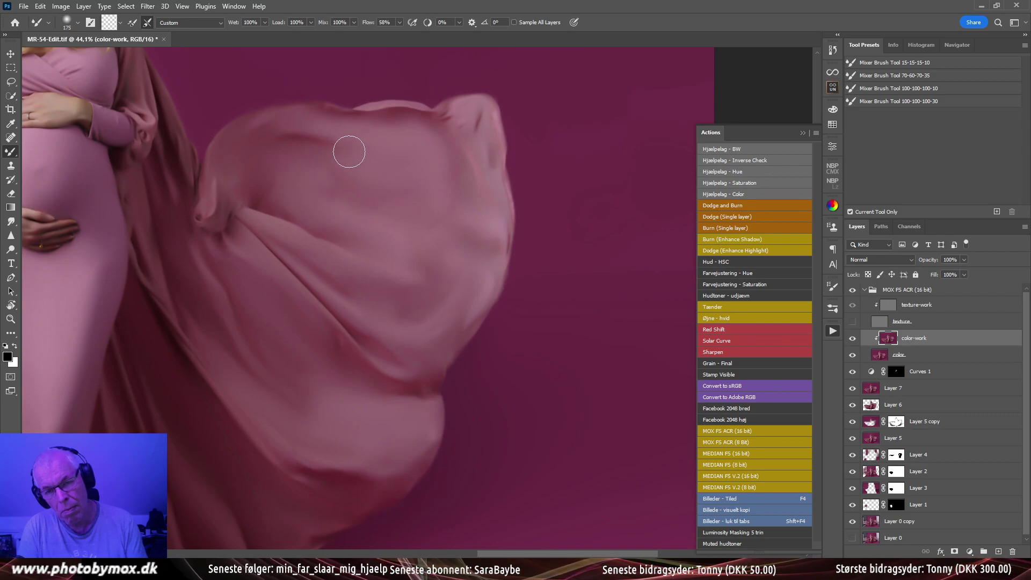
{"action": "key", "text": "bracketleft"}
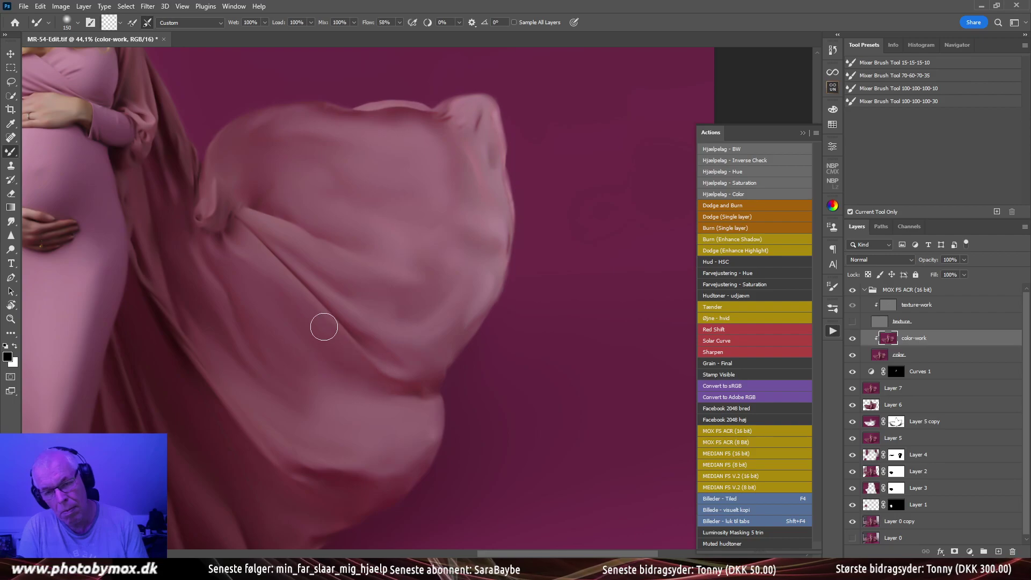
{"action": "key", "text": "bracketleft"}
{"action": "key", "text": "bracketleft"}
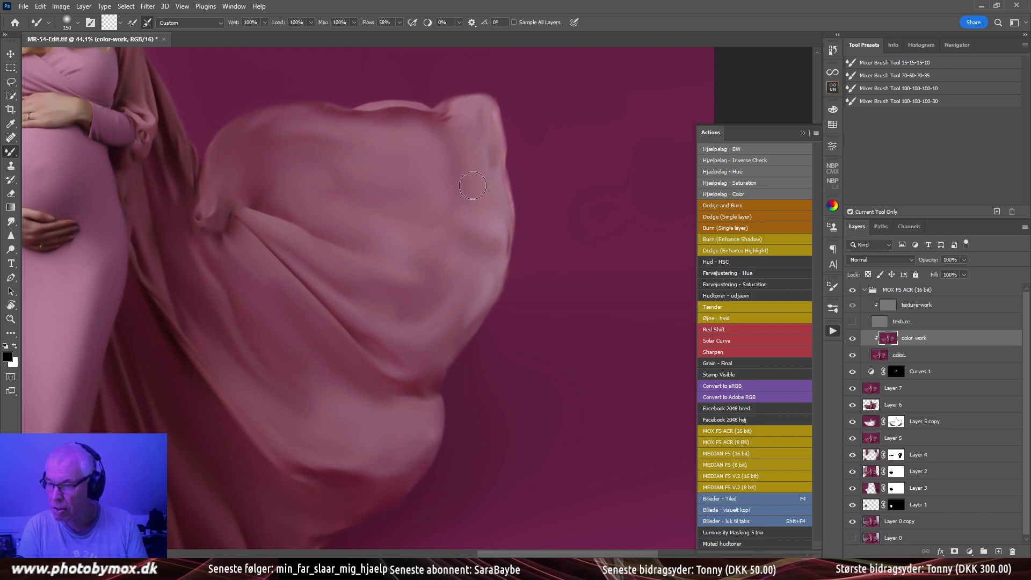
Blend the right wing's inner gather and the diagonal folds below it, varying the Mixer Brush between 125 and 175 px
{"action": "key", "text": "bracketleft"}
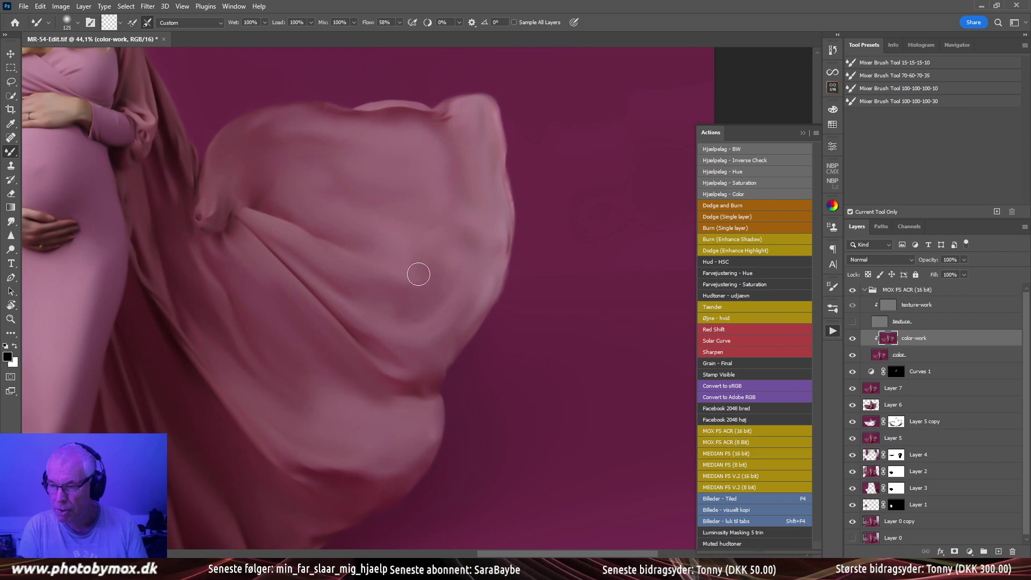
{"action": "key", "text": "bracketright"}
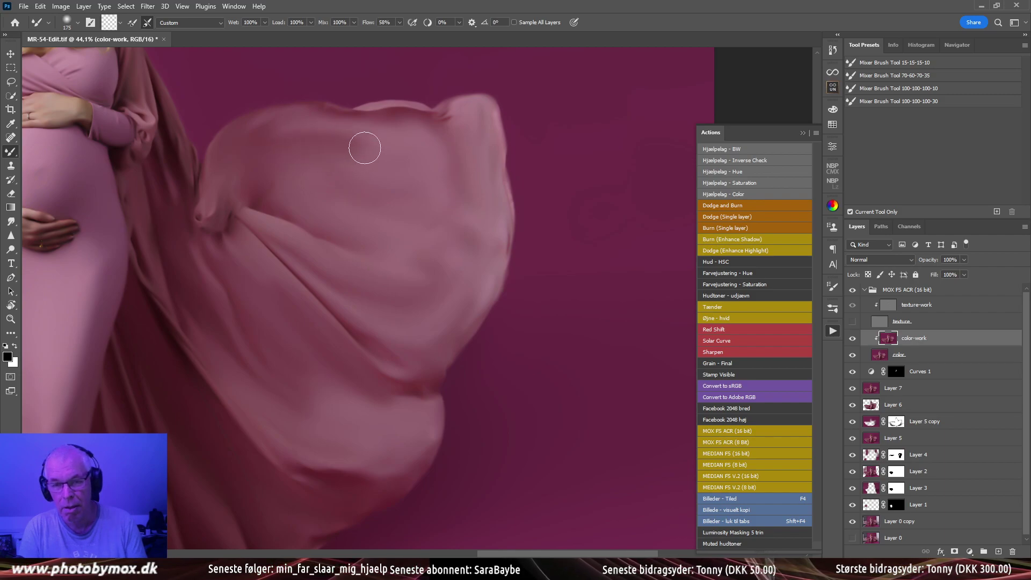
{"action": "key", "text": "bracketleft"}
{"action": "key", "text": "bracketleft"}
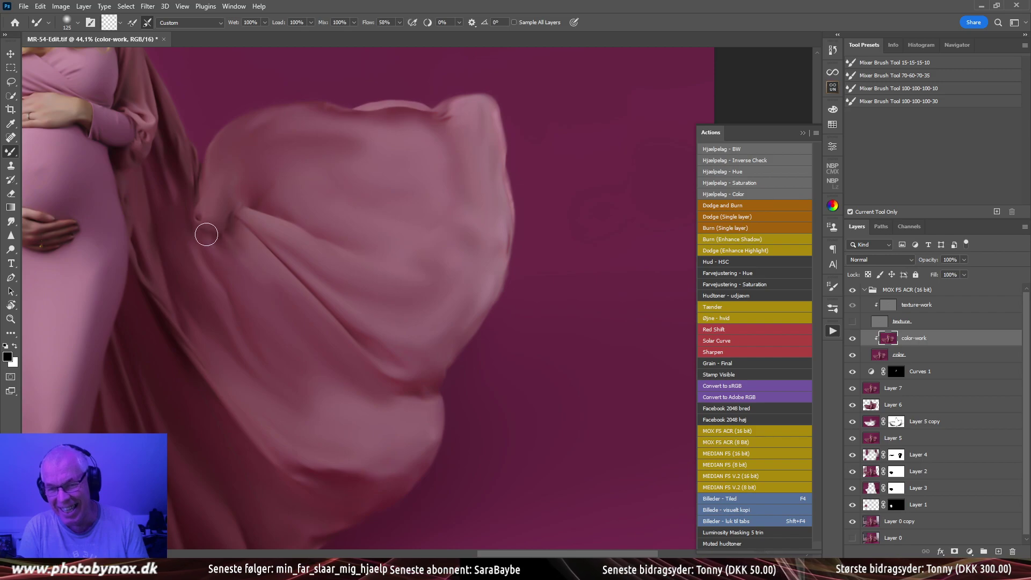
{"action": "left_click_drag", "start_coordinate": [224, 293], "coordinate": [211, 262]}
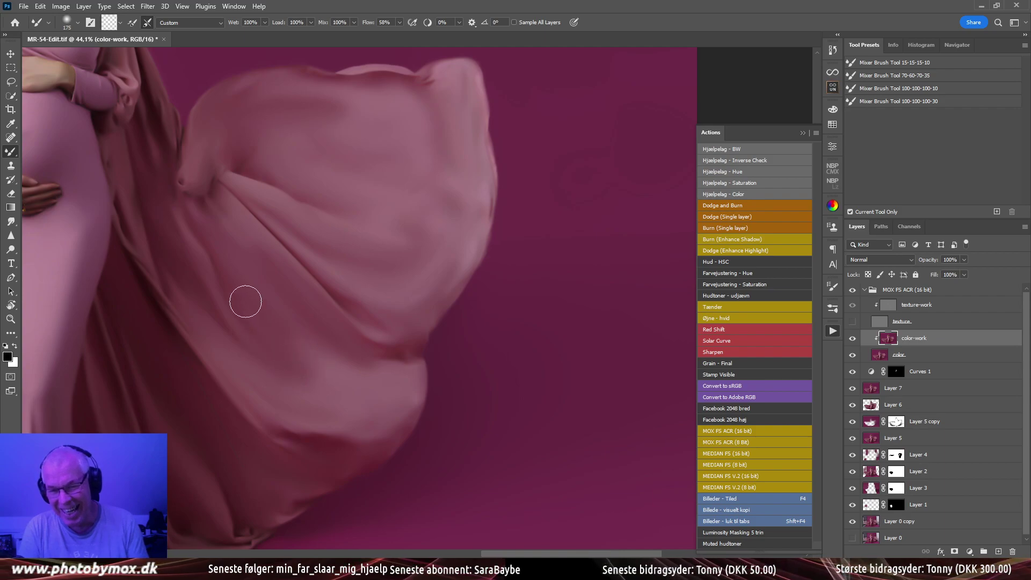
{"action": "key", "text": "bracketleft"}
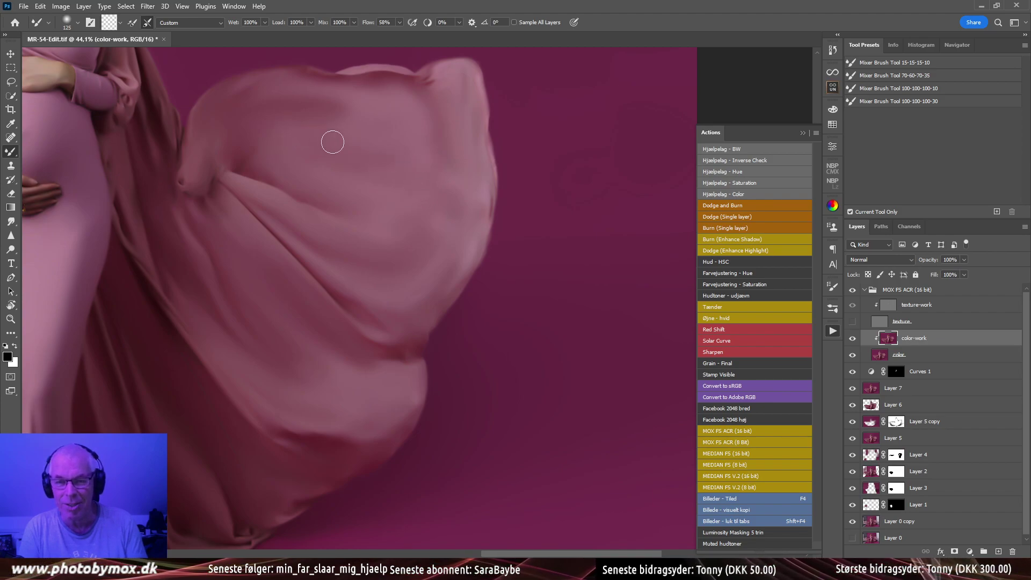
Smooth the skirt's hem folds with a 50 px Mixer Brush, compare with the MOX FS ACR group hidden, and show the texture layer
{"action": "scroll", "coordinate": [354, 137], "scroll_direction": "down", "scroll_amount": 10}
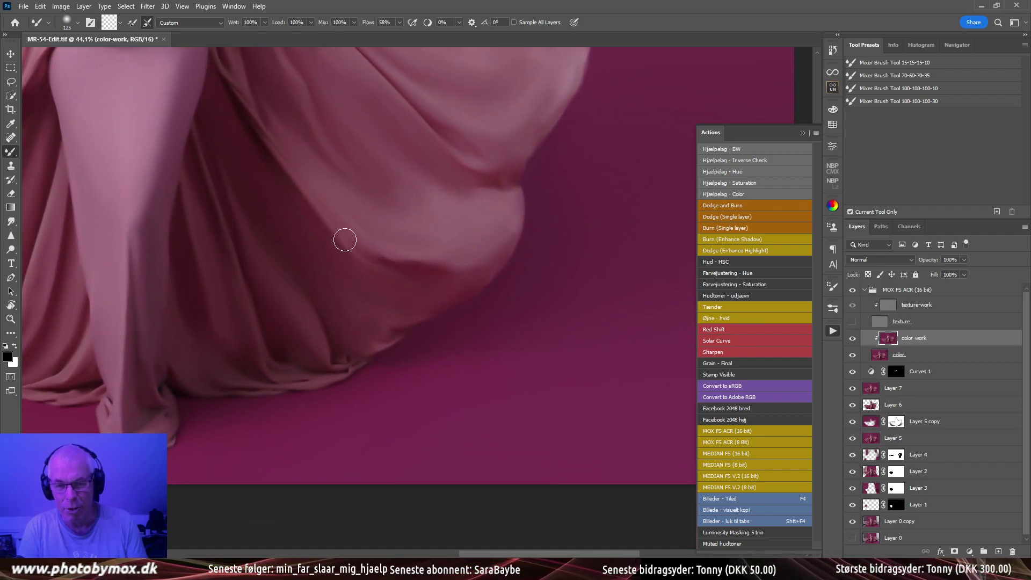
{"action": "left_click_drag", "start_coordinate": [312, 274], "coordinate": [310, 220]}
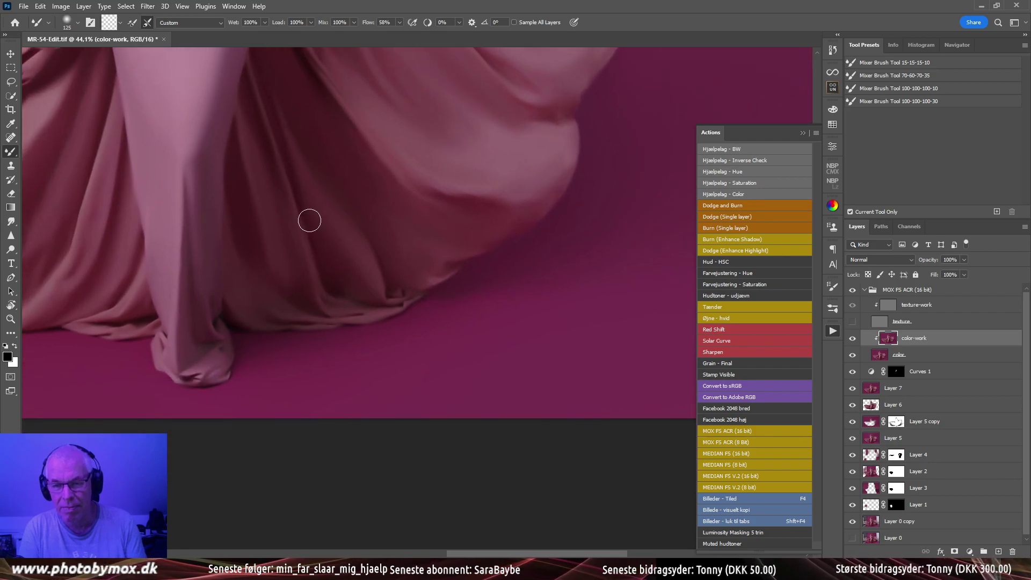
{"action": "scroll", "coordinate": [219, 352], "scroll_direction": "up", "scroll_amount": 5}
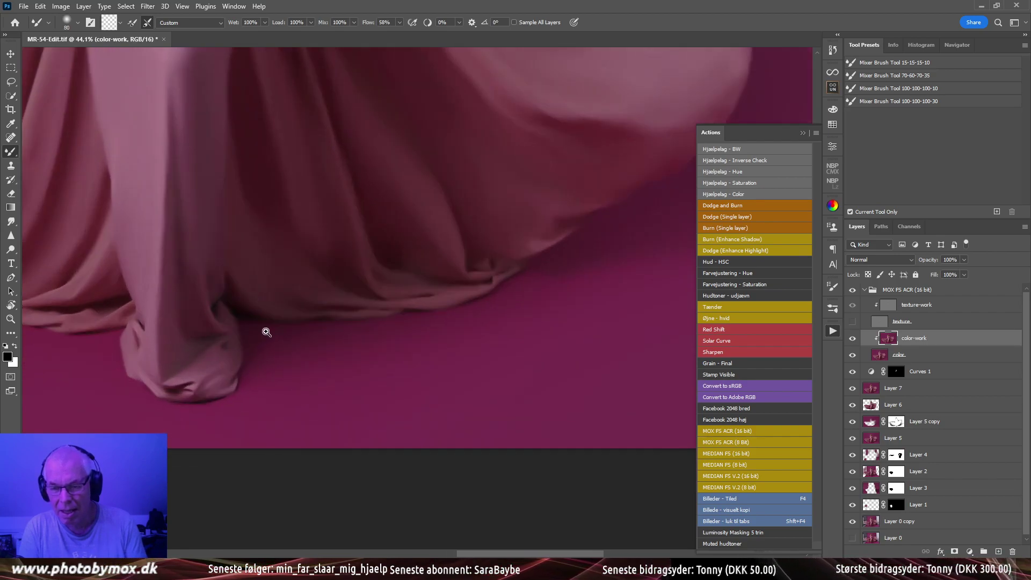
{"action": "left_click", "coordinate": [852, 290]}
{"action": "left_click", "coordinate": [853, 291]}
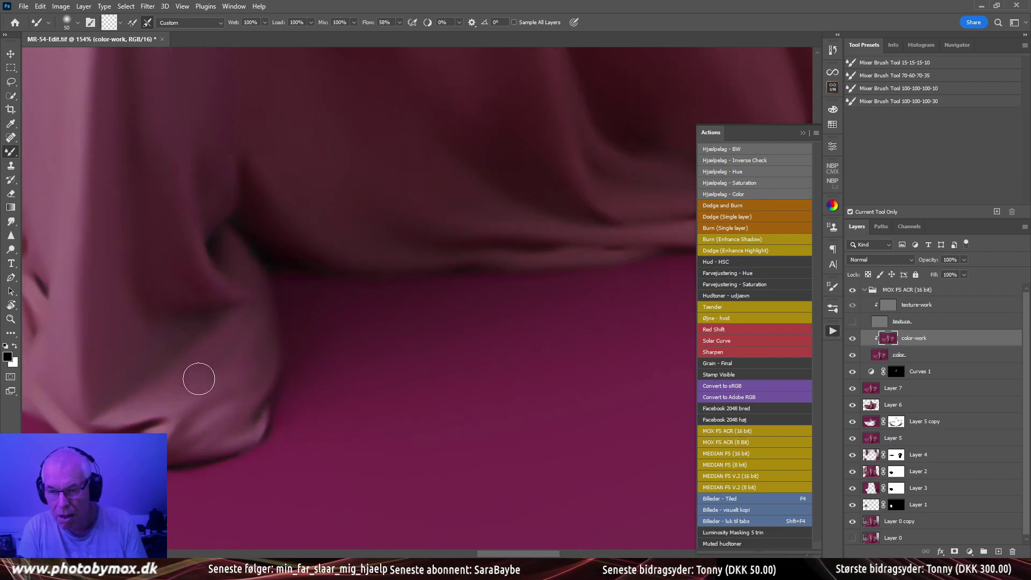
{"action": "left_click", "coordinate": [853, 321]}
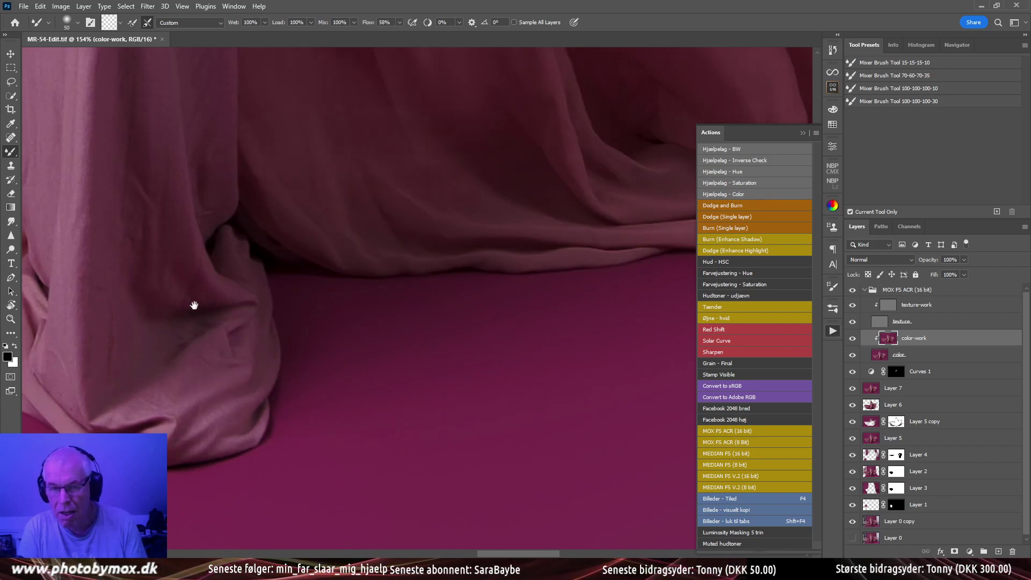
Select the texture-work layer and set up the Clone Stamp with the 1 - Normal preset and a 50 px brush
{"action": "left_click_drag", "start_coordinate": [411, 209], "coordinate": [224, 273]}
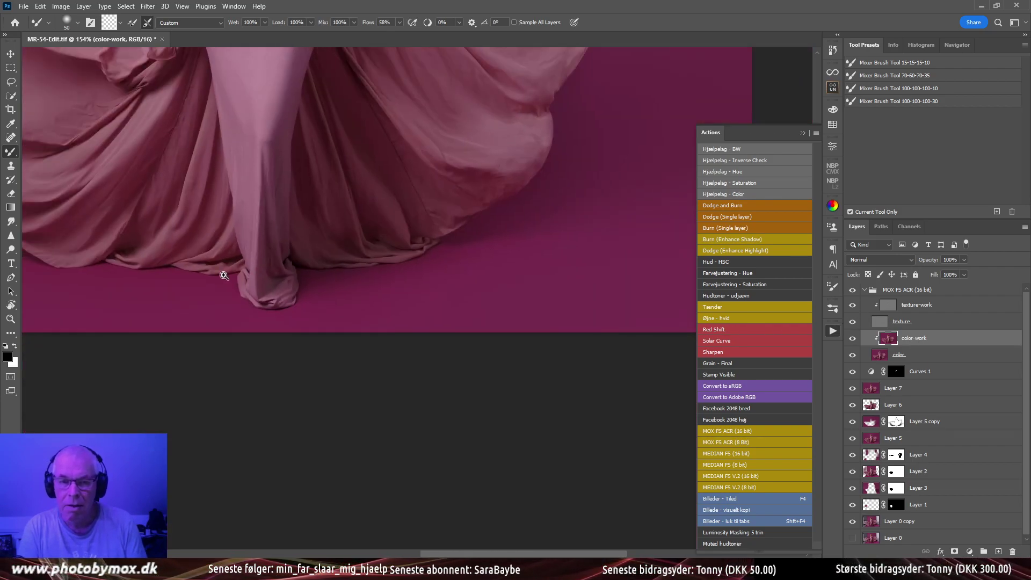
{"action": "left_click", "coordinate": [887, 305]}
{"action": "key", "text": "s"}
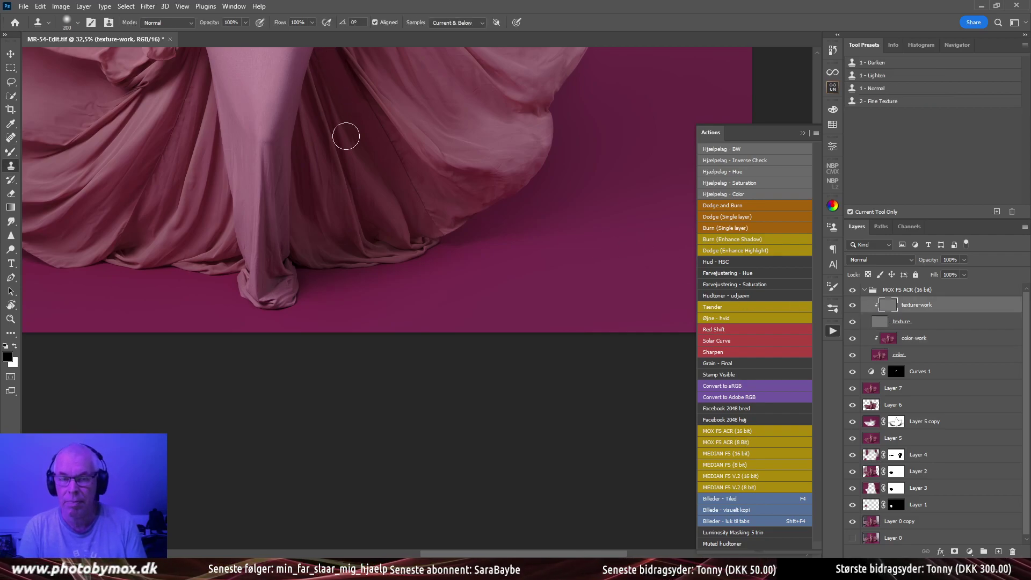
{"action": "left_click", "coordinate": [871, 90]}
{"action": "mouse_move", "coordinate": [421, 224]}
{"action": "left_mouse_down", "text": "alt"}
{"action": "mouse_move", "coordinate": [444, 227]}
{"action": "mouse_move", "coordinate": [433, 352]}
{"action": "left_mouse_up", "text": "alt"}
{"action": "left_click_drag", "start_coordinate": [417, 459], "coordinate": [417, 458], "text": "alt"}
{"action": "left_click_drag", "start_coordinate": [431, 253], "coordinate": [394, 145], "text": "alt"}
{"action": "left_click_drag", "start_coordinate": [333, 210], "coordinate": [377, 198], "text": "ctrl"}
{"action": "key", "text": "bracketleft"}
{"action": "key", "text": "bracketleft"}
{"action": "key", "text": "bracketleft"}
{"action": "key", "text": "bracketleft"}
{"action": "key", "text": "bracketleft"}
{"action": "key", "text": "bracketleft"}
{"action": "key", "text": "bracketleft"}
{"action": "key", "text": "bracketleft"}
{"action": "key", "text": "bracketleft"}
{"action": "key", "text": "bracketleft"}
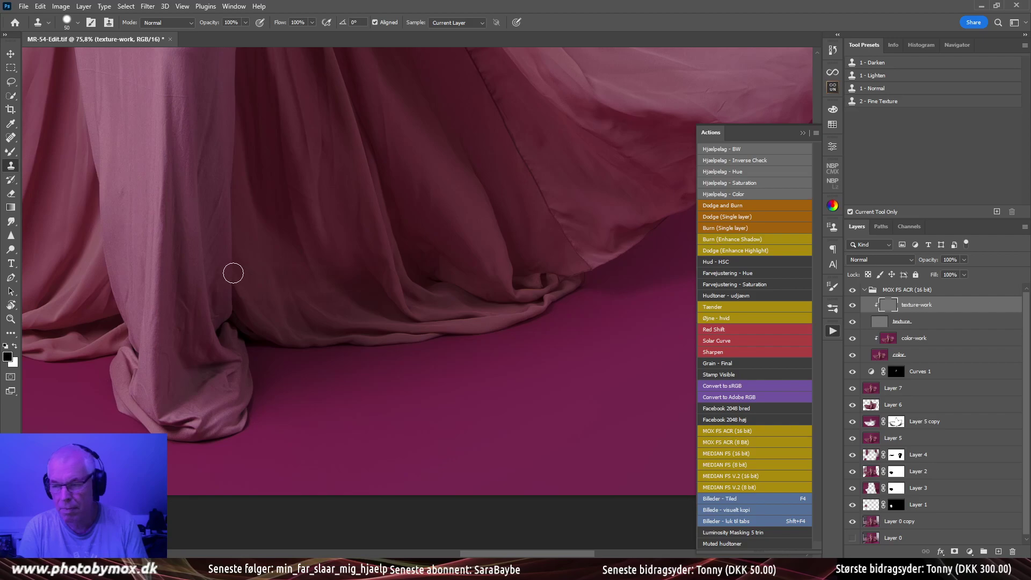
Clone clean fabric texture over the creases in the lower skirt and its hem, reducing the brush from 40 to 35 px
{"action": "left_click", "coordinate": [216, 220], "text": "alt"}
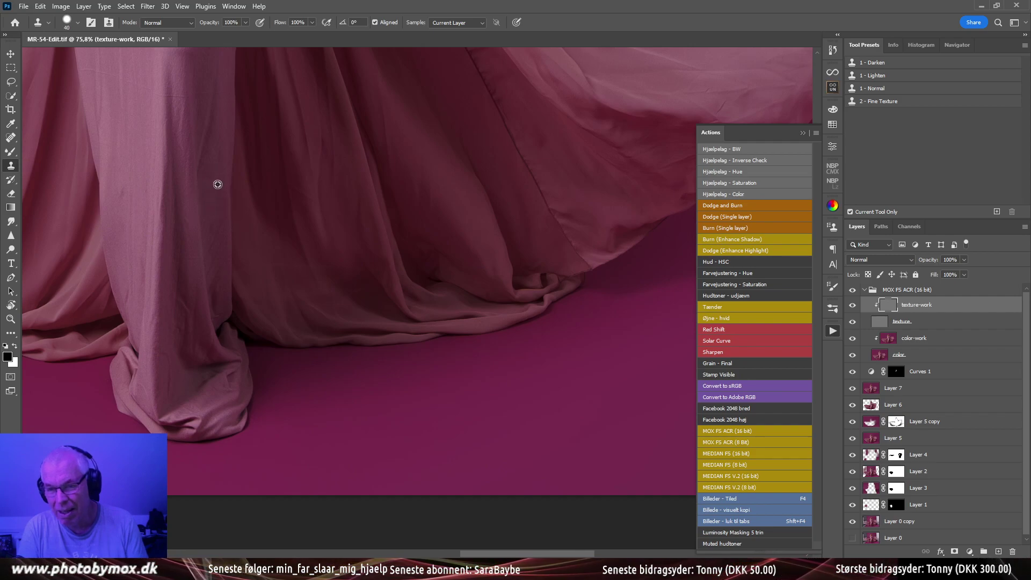
{"action": "left_click_drag", "start_coordinate": [219, 190], "coordinate": [213, 132]}
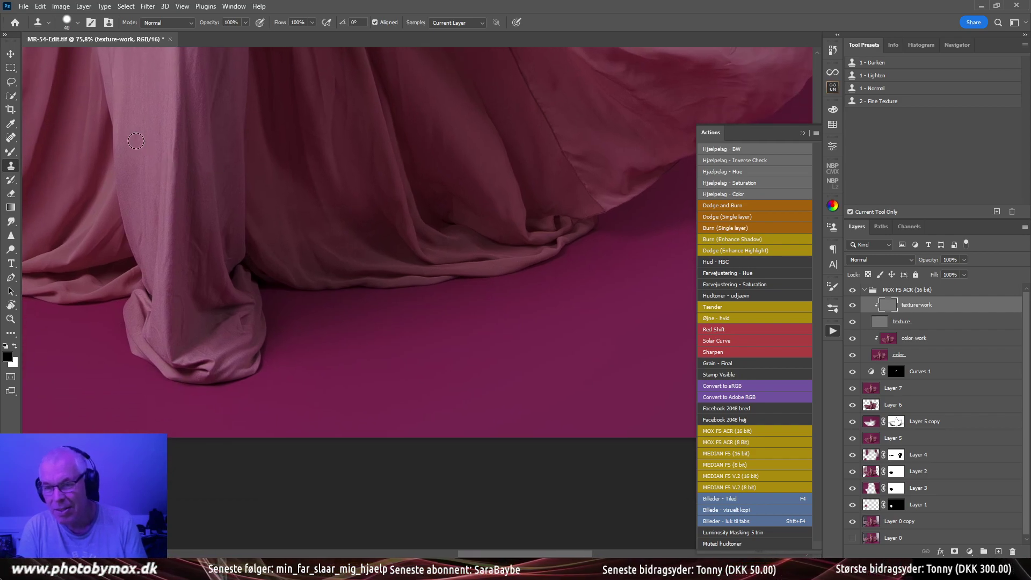
{"action": "left_click", "coordinate": [143, 189], "text": "alt"}
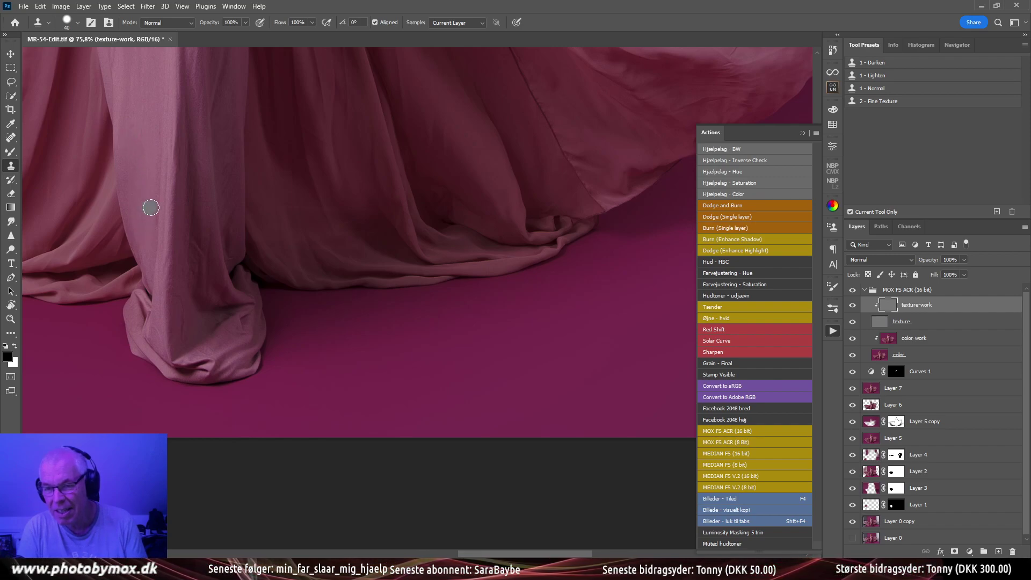
{"action": "mouse_move", "coordinate": [182, 294]}
{"action": "left_mouse_down"}
{"action": "mouse_move", "coordinate": [182, 320]}
{"action": "mouse_move", "coordinate": [203, 322]}
{"action": "mouse_move", "coordinate": [196, 329]}
{"action": "left_mouse_up"}
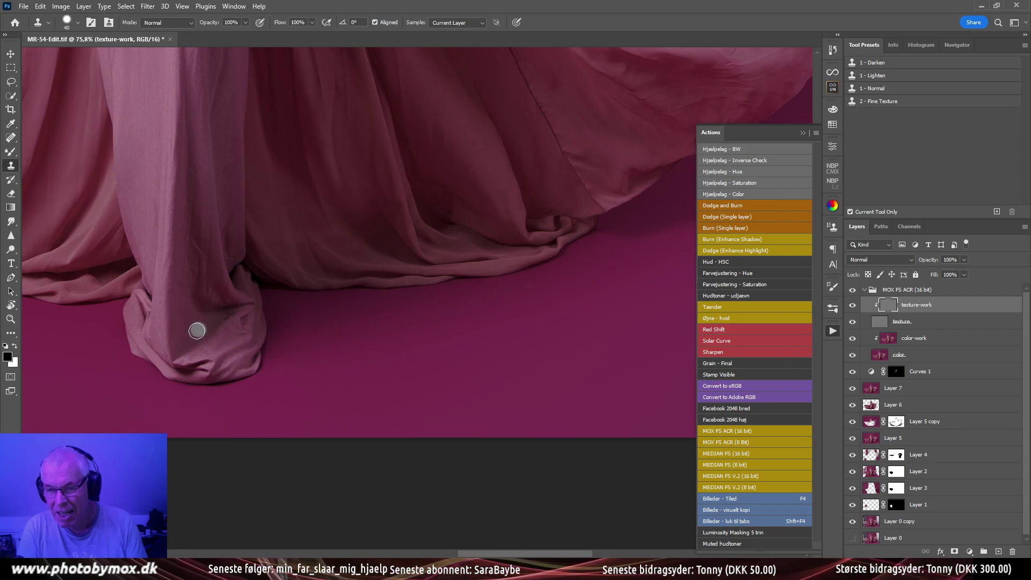
{"action": "key", "text": "bracketleft"}
{"action": "left_click", "coordinate": [206, 369], "text": "alt"}
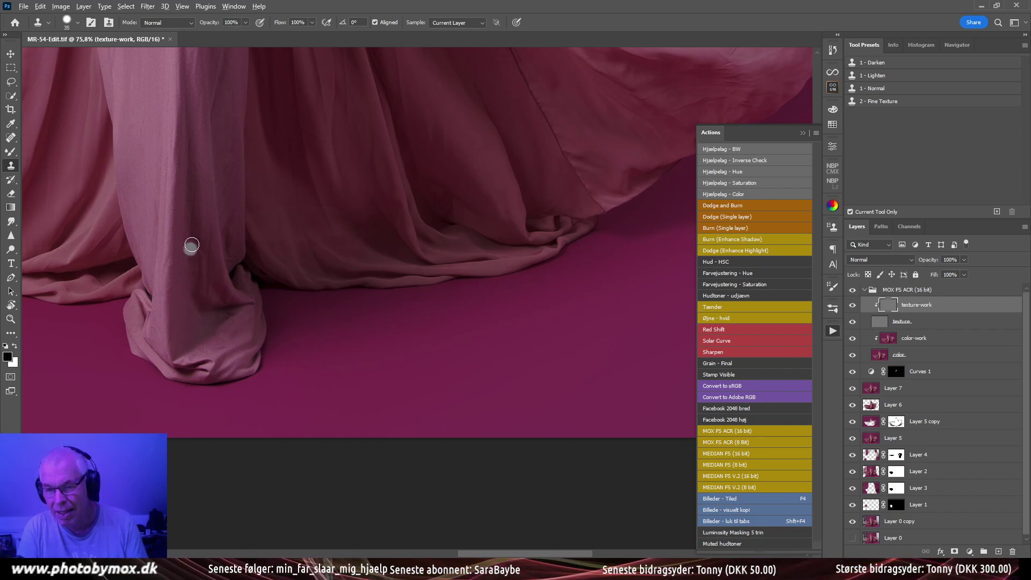
Clone away the creases in the dark train folds beside the skirt, switching to a softer 50 px brush
{"action": "left_click_drag", "start_coordinate": [200, 260], "coordinate": [147, 419]}
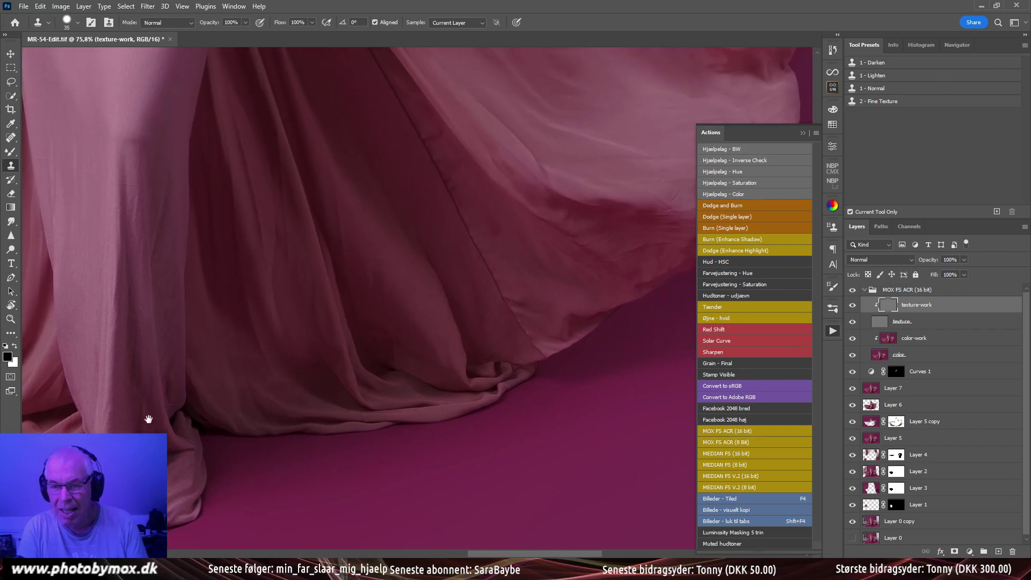
{"action": "left_click", "coordinate": [274, 306], "text": "alt"}
{"action": "mouse_move", "coordinate": [270, 268]}
{"action": "left_mouse_down"}
{"action": "mouse_move", "coordinate": [268, 332]}
{"action": "mouse_move", "coordinate": [283, 287]}
{"action": "mouse_move", "coordinate": [279, 343]}
{"action": "left_mouse_up"}
{"action": "left_click_drag", "start_coordinate": [277, 288], "coordinate": [282, 223], "text": "alt"}
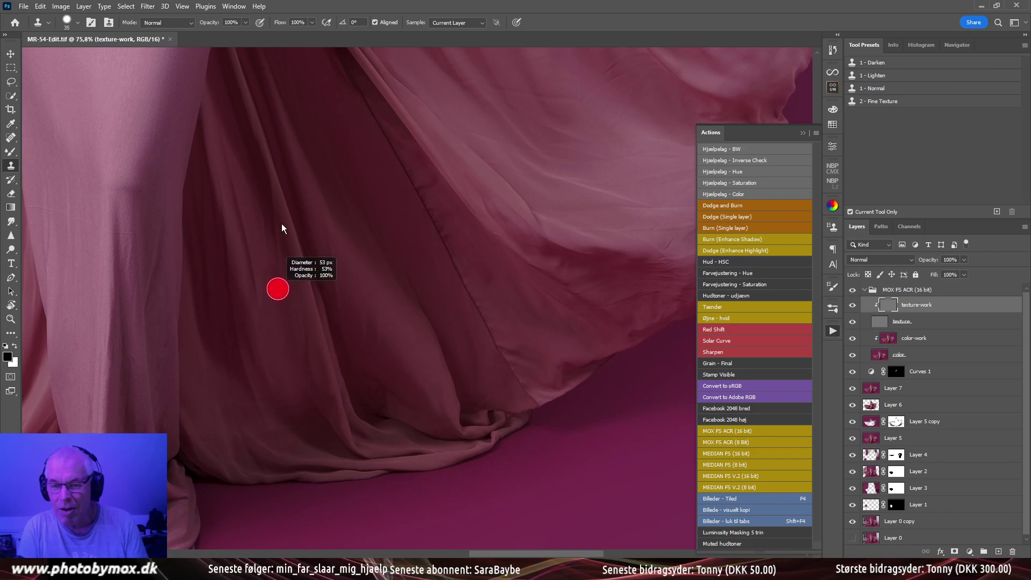
{"action": "left_click_drag", "start_coordinate": [265, 162], "coordinate": [265, 161]}
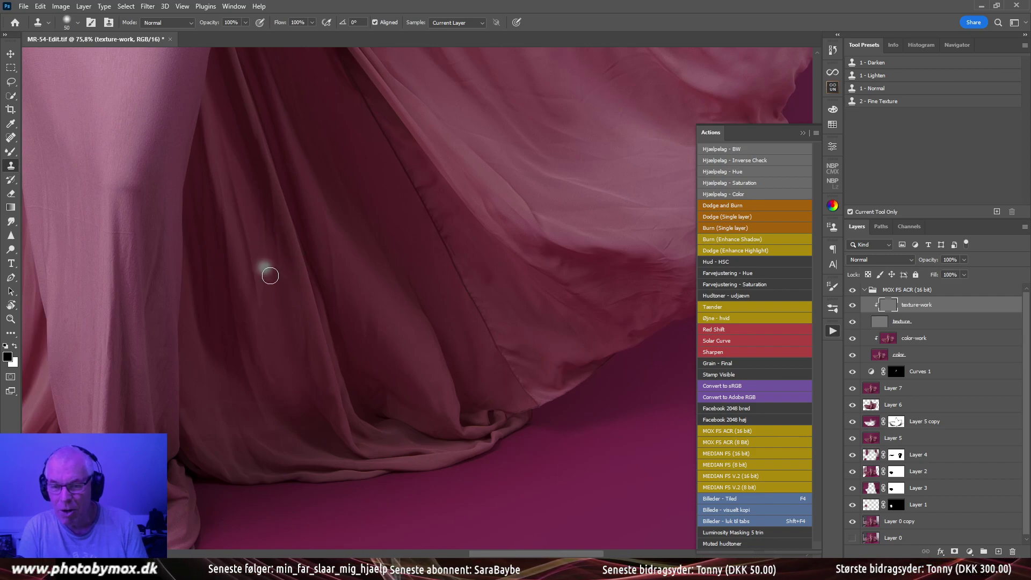
{"action": "left_click_drag", "start_coordinate": [269, 266], "coordinate": [279, 341]}
{"action": "left_click", "coordinate": [280, 335], "text": "alt"}
{"action": "left_click_drag", "start_coordinate": [287, 304], "coordinate": [293, 353]}
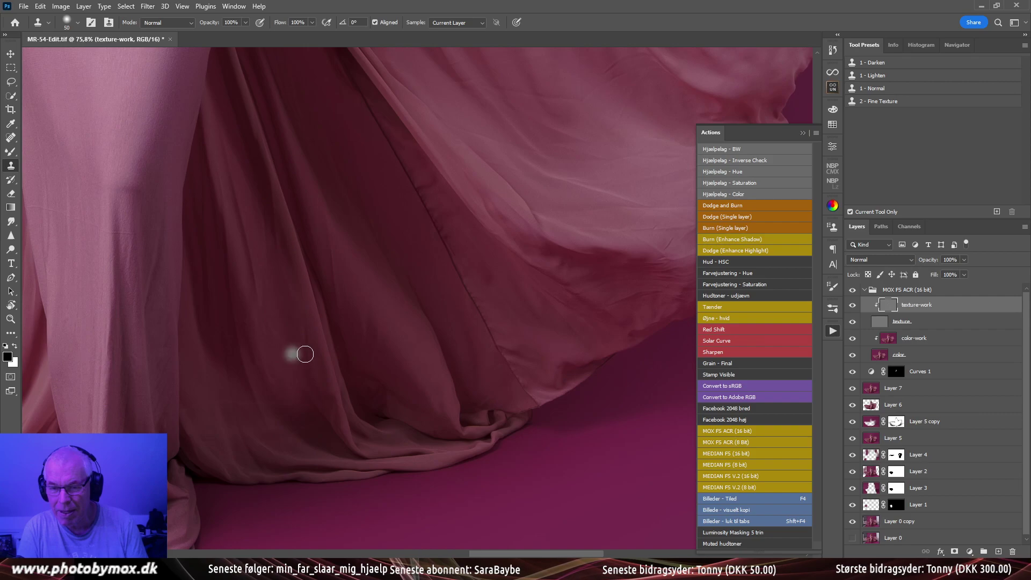
Clone clean fabric texture over the remaining creases in the dark vertical folds between the skirt and the right train's seam
{"action": "left_click", "coordinate": [388, 339], "text": "alt"}
{"action": "mouse_move", "coordinate": [367, 323]}
{"action": "left_mouse_down"}
{"action": "mouse_move", "coordinate": [374, 331]}
{"action": "mouse_move", "coordinate": [355, 288]}
{"action": "mouse_move", "coordinate": [331, 272]}
{"action": "mouse_move", "coordinate": [328, 227]}
{"action": "left_mouse_up"}
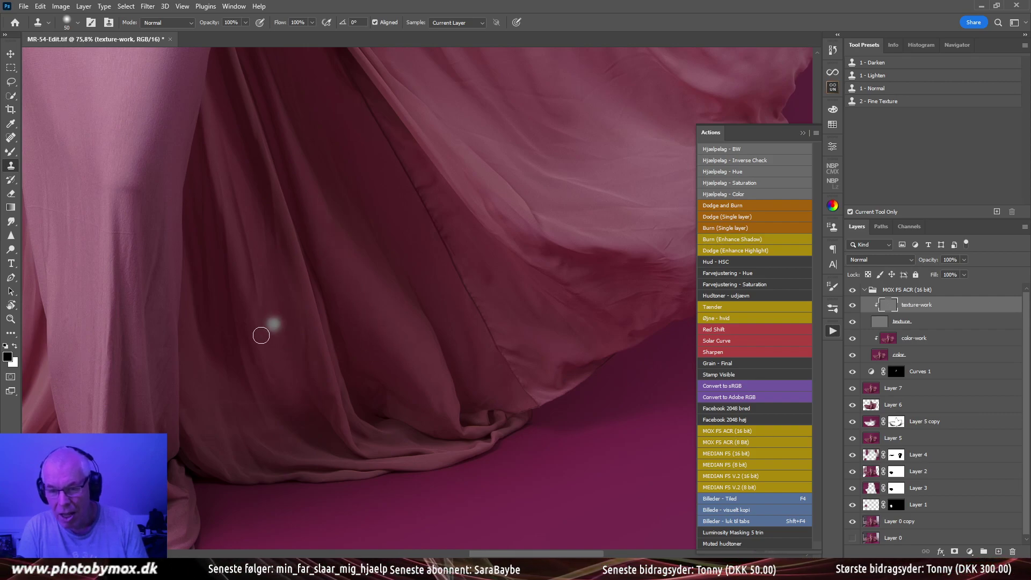
{"action": "left_click", "coordinate": [270, 359], "text": "alt"}
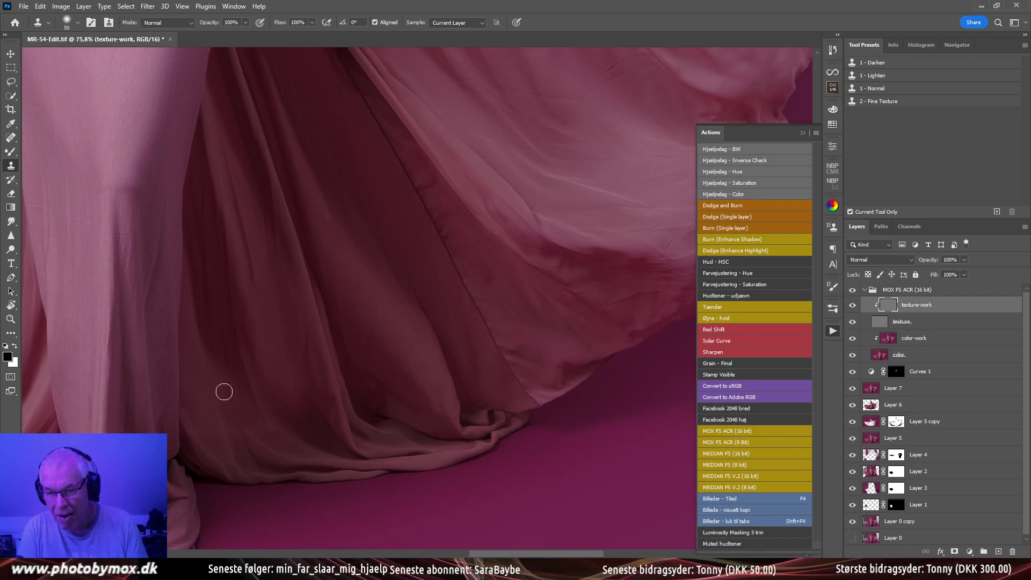
{"action": "left_click_drag", "start_coordinate": [216, 363], "coordinate": [202, 394]}
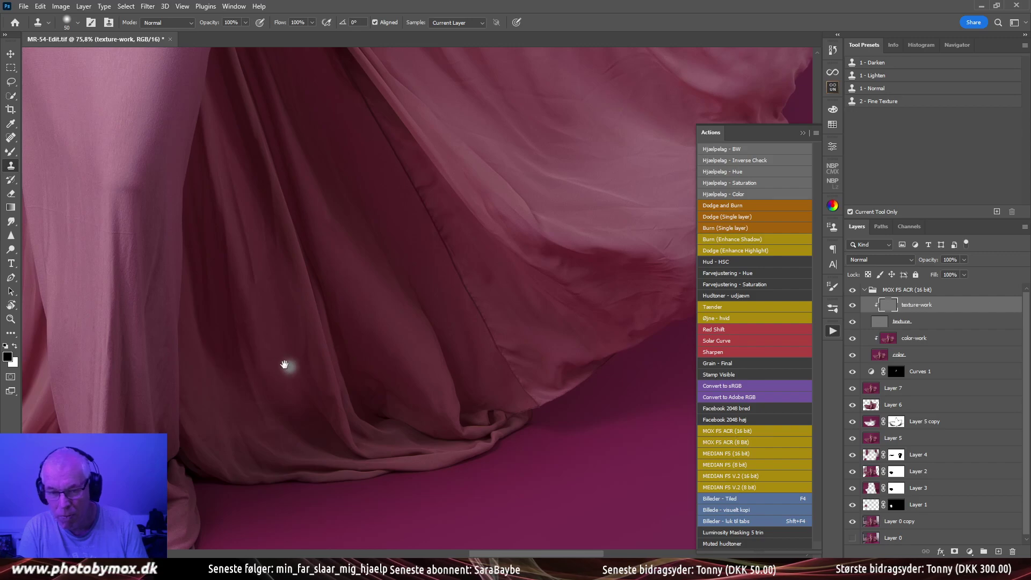
Clone away the creases in the shaded lower edge of the right train beside its seam
{"action": "left_click_drag", "start_coordinate": [535, 331], "coordinate": [444, 283]}
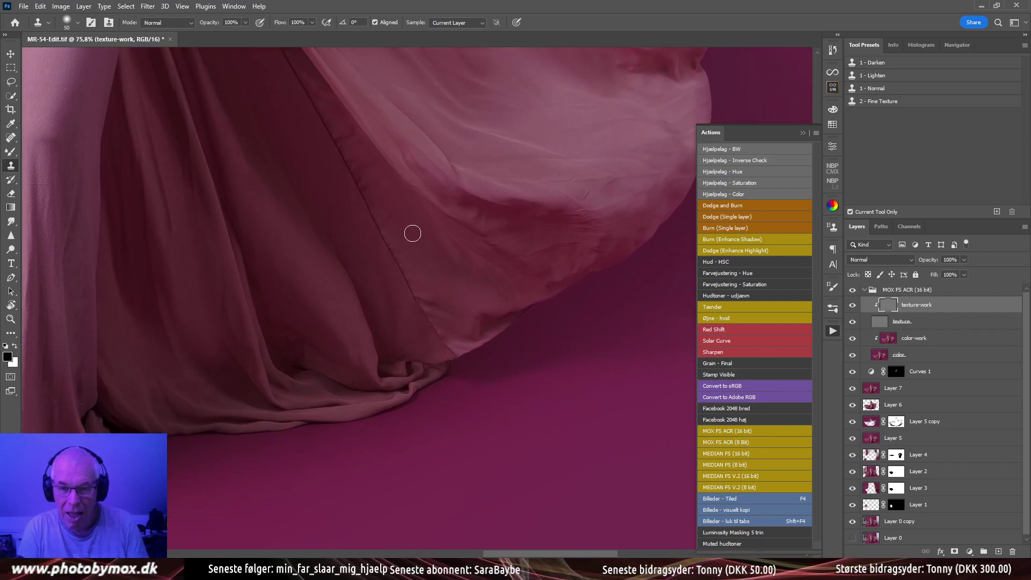
{"action": "mouse_move", "coordinate": [486, 286]}
{"action": "left_mouse_down"}
{"action": "mouse_move", "coordinate": [456, 276]}
{"action": "mouse_move", "coordinate": [450, 262]}
{"action": "mouse_move", "coordinate": [444, 270]}
{"action": "left_mouse_up"}
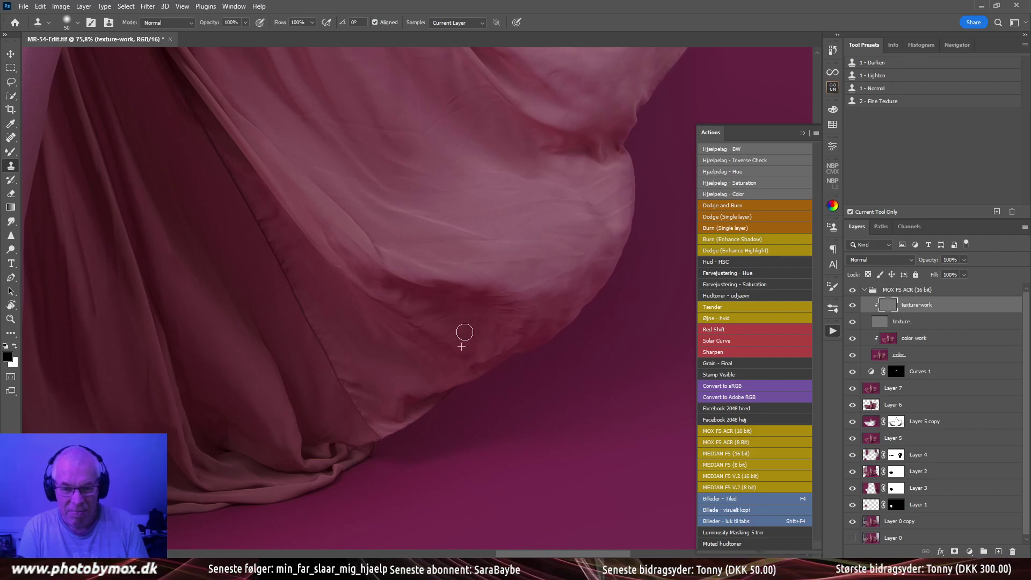
{"action": "left_click", "coordinate": [397, 379], "text": "alt"}
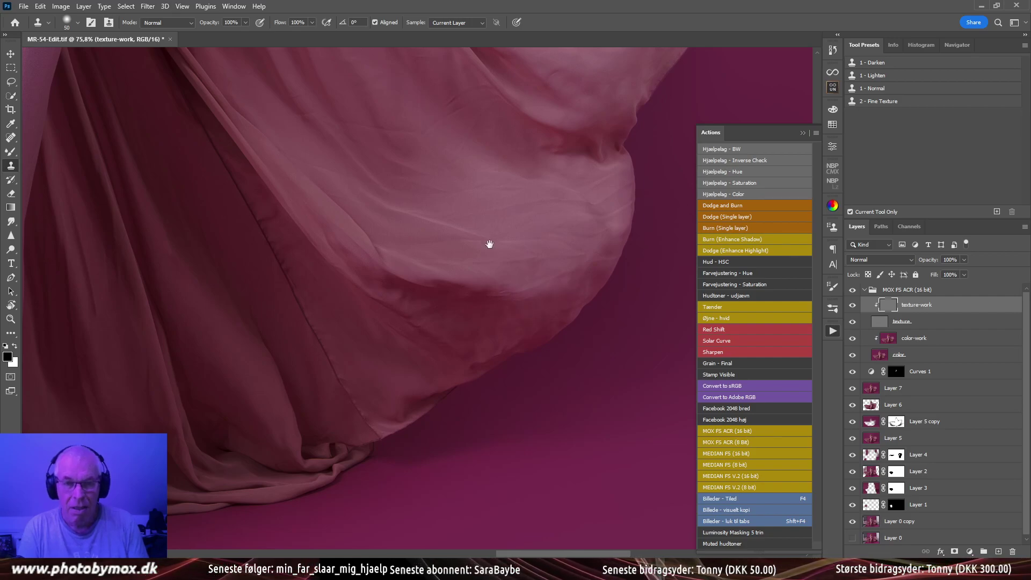
Clone smooth texture over the creases in the middle panel of the right train, below the long diagonal fold
{"action": "left_click_drag", "start_coordinate": [488, 239], "coordinate": [483, 323]}
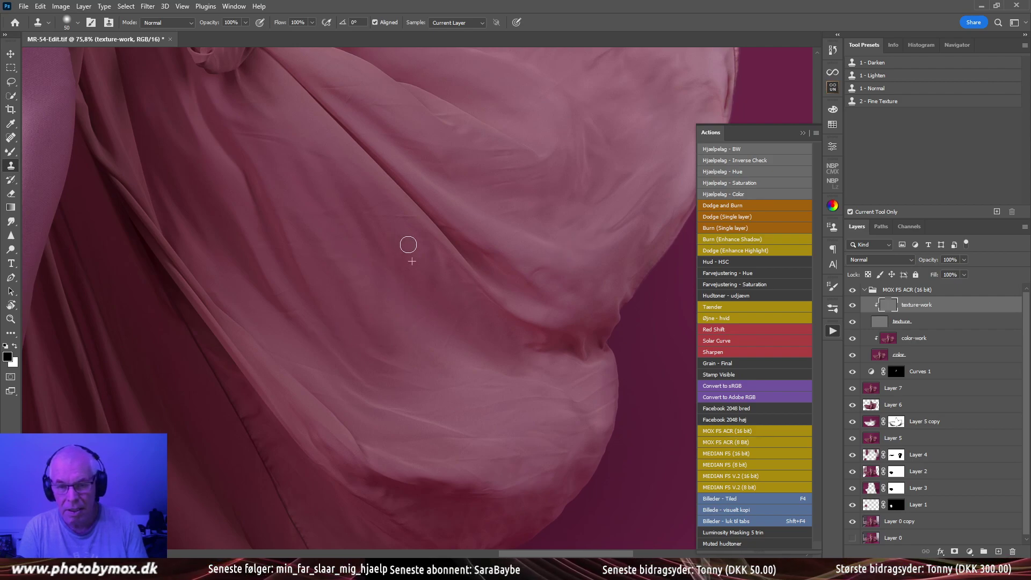
{"action": "left_click_drag", "start_coordinate": [395, 221], "coordinate": [385, 221]}
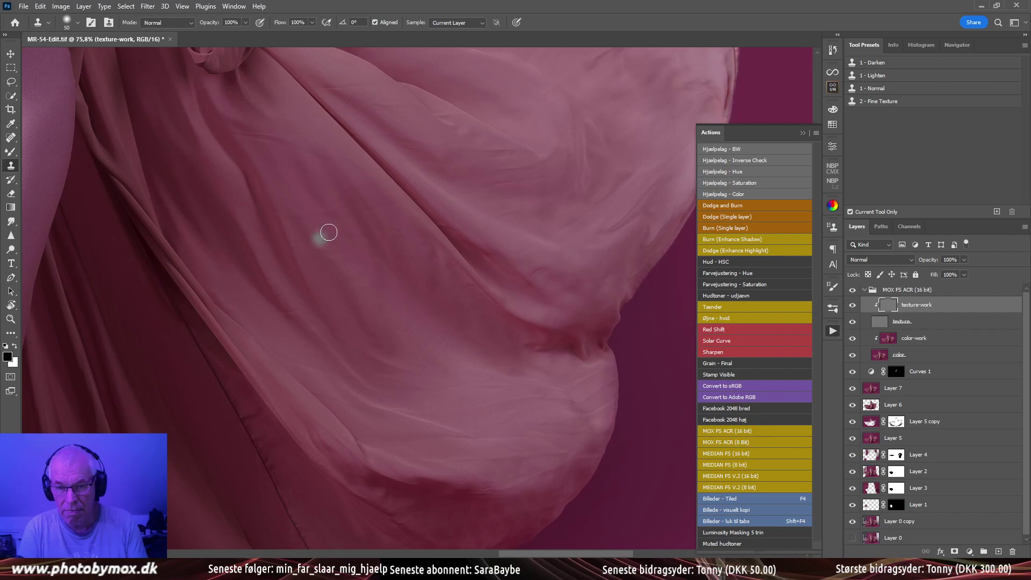
{"action": "mouse_move", "coordinate": [452, 344]}
{"action": "left_mouse_down"}
{"action": "mouse_move", "coordinate": [470, 310]}
{"action": "mouse_move", "coordinate": [409, 326]}
{"action": "mouse_move", "coordinate": [404, 292]}
{"action": "left_mouse_up"}
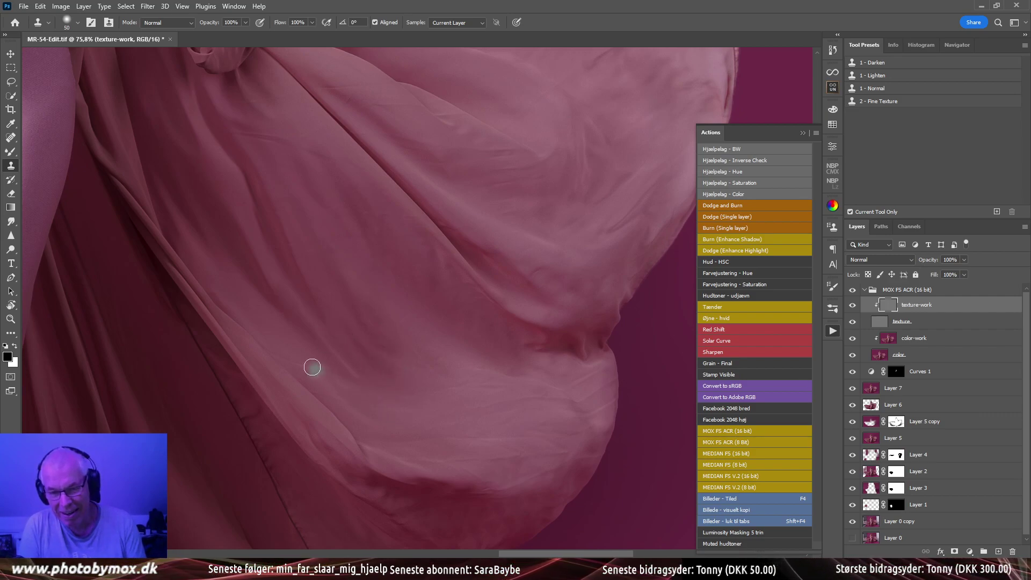
{"action": "left_click", "coordinate": [350, 316], "text": "alt"}
{"action": "left_click_drag", "start_coordinate": [361, 347], "coordinate": [332, 282]}
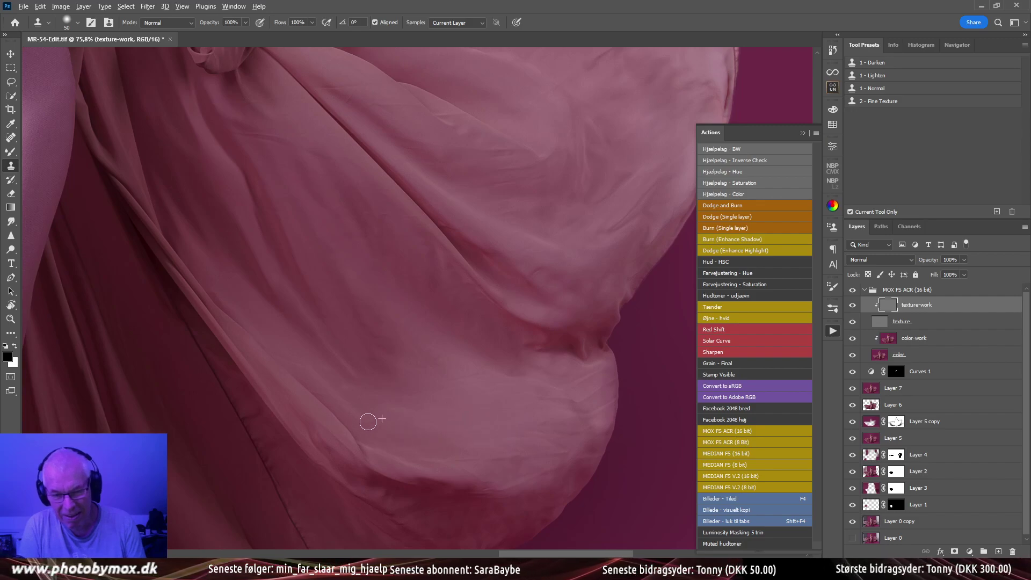
{"action": "left_click_drag", "start_coordinate": [305, 369], "coordinate": [376, 414]}
{"action": "left_click", "coordinate": [430, 437], "text": "alt"}
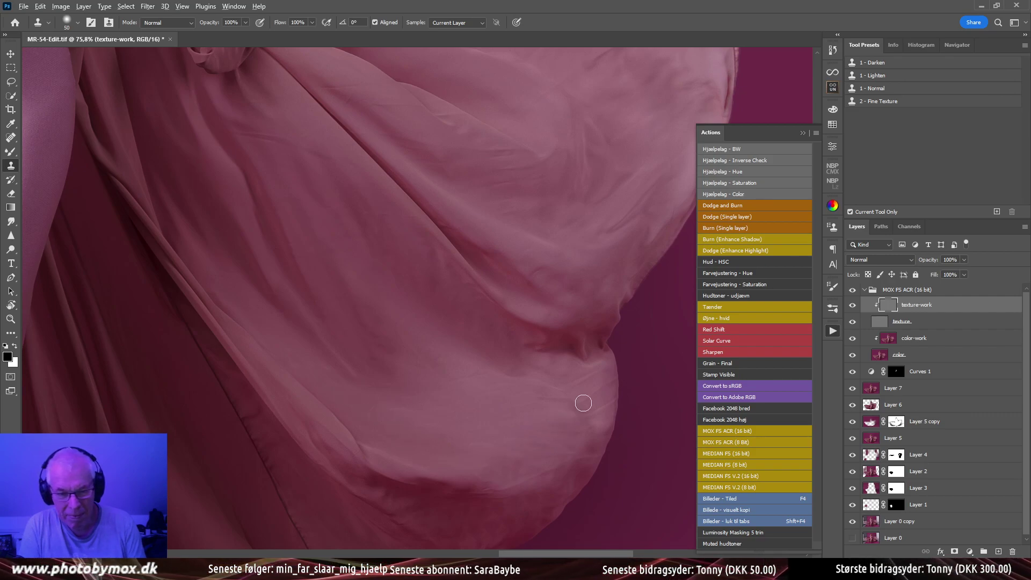
Clone away the fine wrinkles in the light, rounded lower lobe of the right train
{"action": "left_click", "coordinate": [536, 423], "text": "alt"}
{"action": "mouse_move", "coordinate": [562, 420]}
{"action": "left_mouse_down"}
{"action": "mouse_move", "coordinate": [533, 436]}
{"action": "mouse_move", "coordinate": [570, 426]}
{"action": "mouse_move", "coordinate": [537, 438]}
{"action": "mouse_move", "coordinate": [533, 423]}
{"action": "mouse_move", "coordinate": [541, 445]}
{"action": "mouse_move", "coordinate": [507, 443]}
{"action": "mouse_move", "coordinate": [492, 463]}
{"action": "left_mouse_up"}
{"action": "left_click", "coordinate": [542, 441], "text": "alt"}
{"action": "left_click", "coordinate": [534, 423], "text": "alt"}
{"action": "left_click", "coordinate": [459, 449], "text": "alt"}
{"action": "left_click_drag", "start_coordinate": [525, 424], "coordinate": [526, 423]}
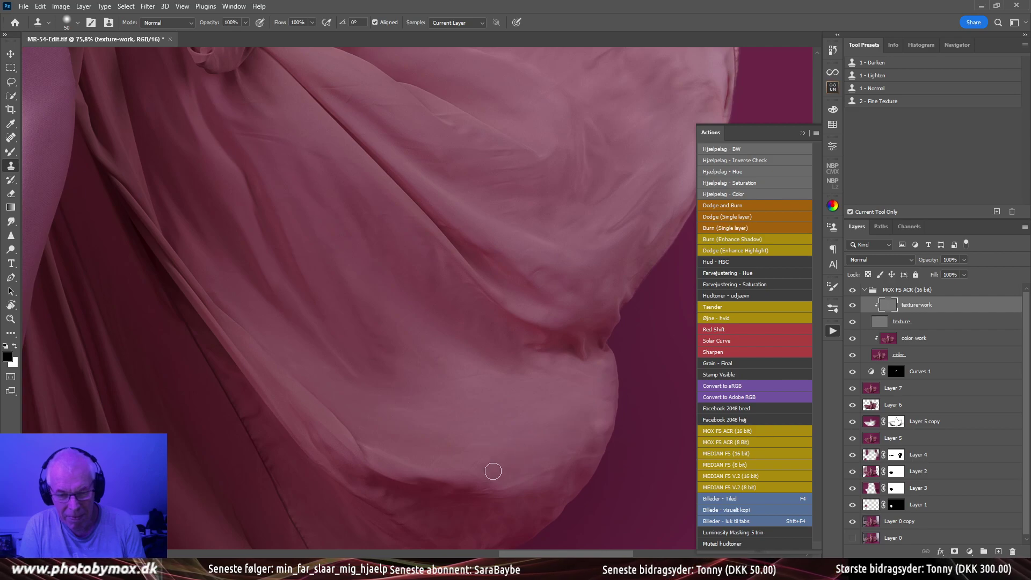
Check the right train for remaining creases and clone over those in its large upper panel
{"action": "left_click_drag", "start_coordinate": [421, 398], "coordinate": [422, 354]}
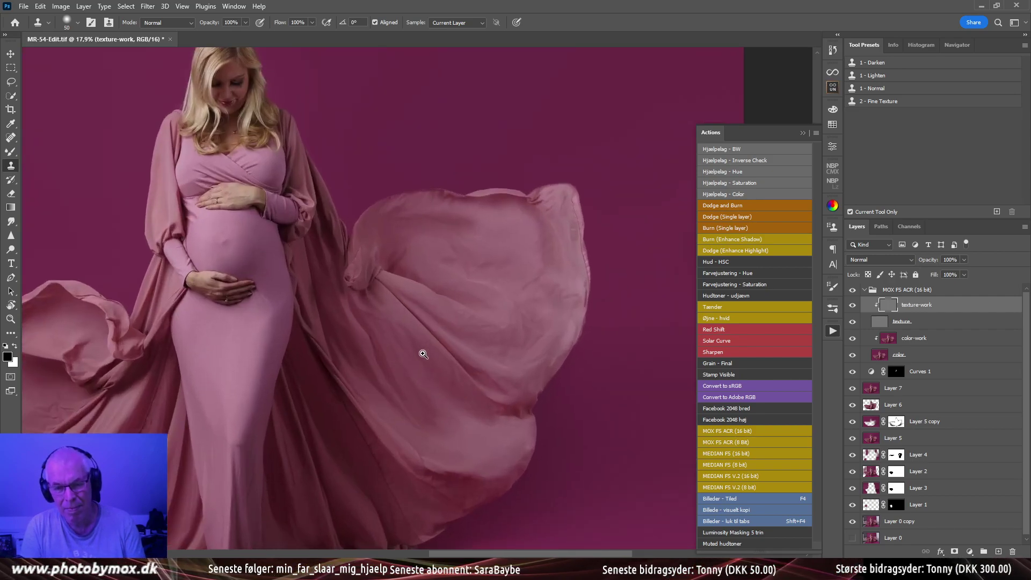
{"action": "scroll", "coordinate": [394, 335], "scroll_direction": "up", "scroll_amount": 3}
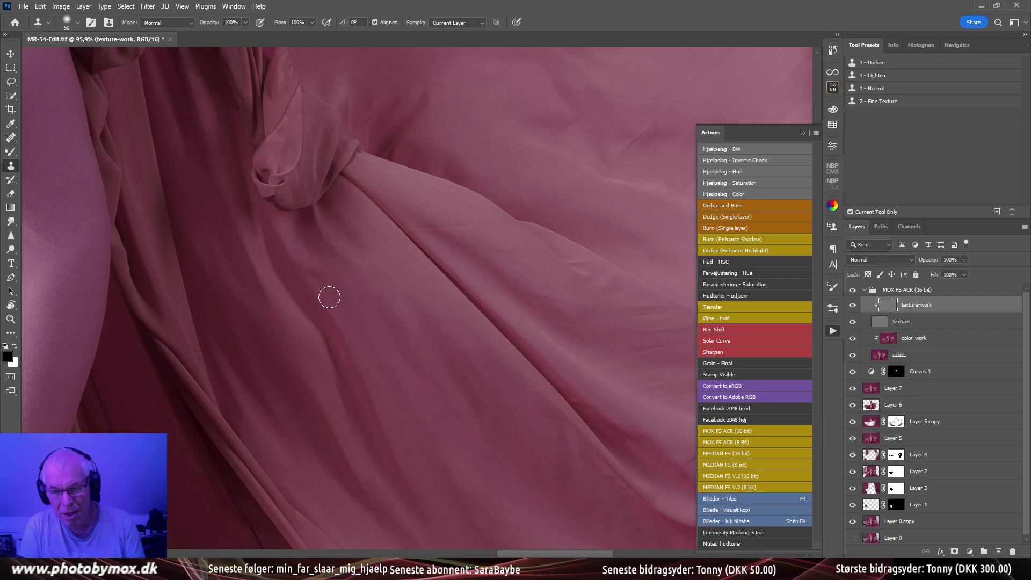
{"action": "mouse_move", "coordinate": [399, 341]}
{"action": "left_mouse_down"}
{"action": "mouse_move", "coordinate": [347, 417]}
{"action": "mouse_move", "coordinate": [275, 470]}
{"action": "left_mouse_up"}
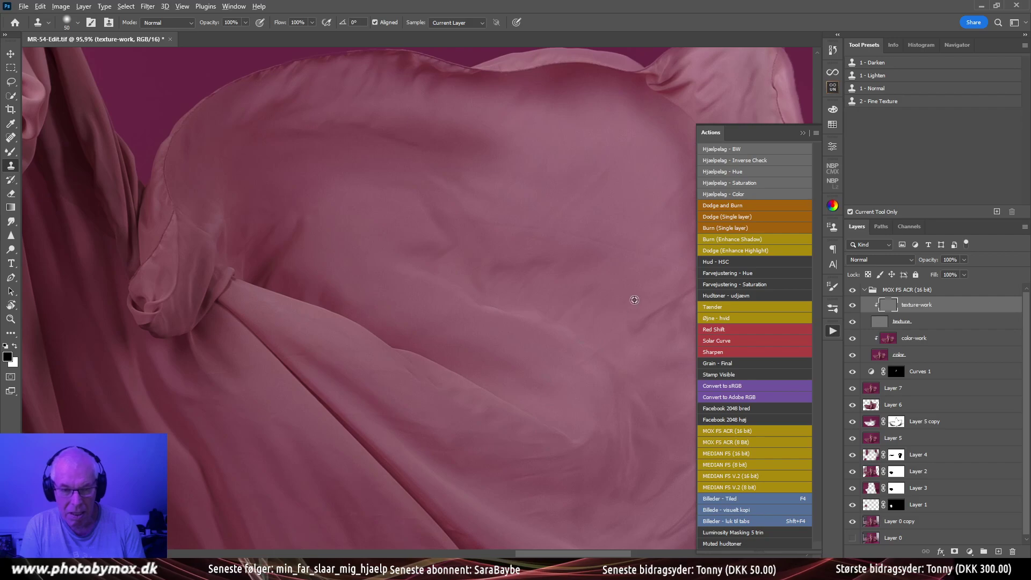
{"action": "left_click_drag", "start_coordinate": [623, 309], "coordinate": [408, 429]}
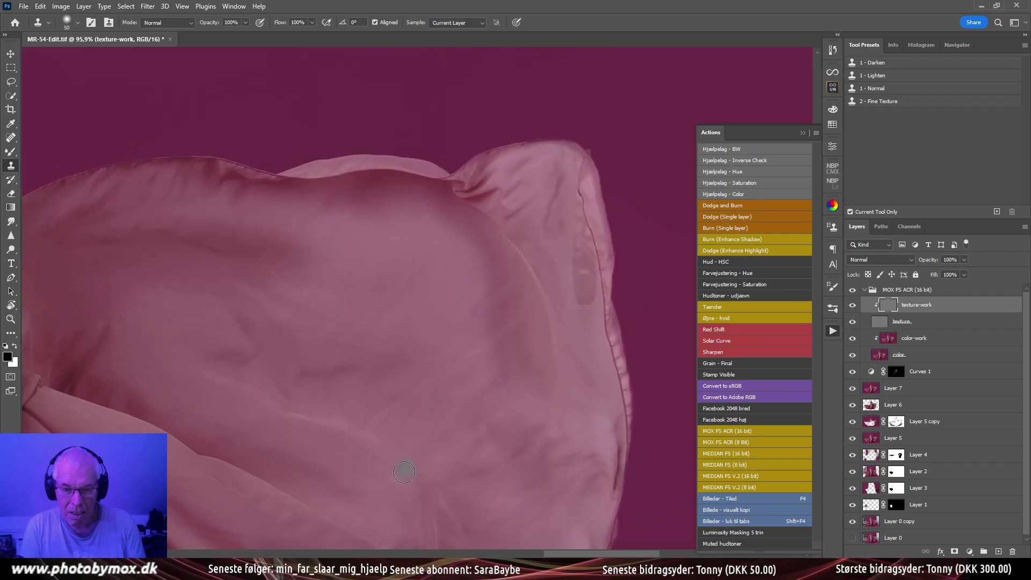
{"action": "left_click_drag", "start_coordinate": [404, 472], "coordinate": [555, 352]}
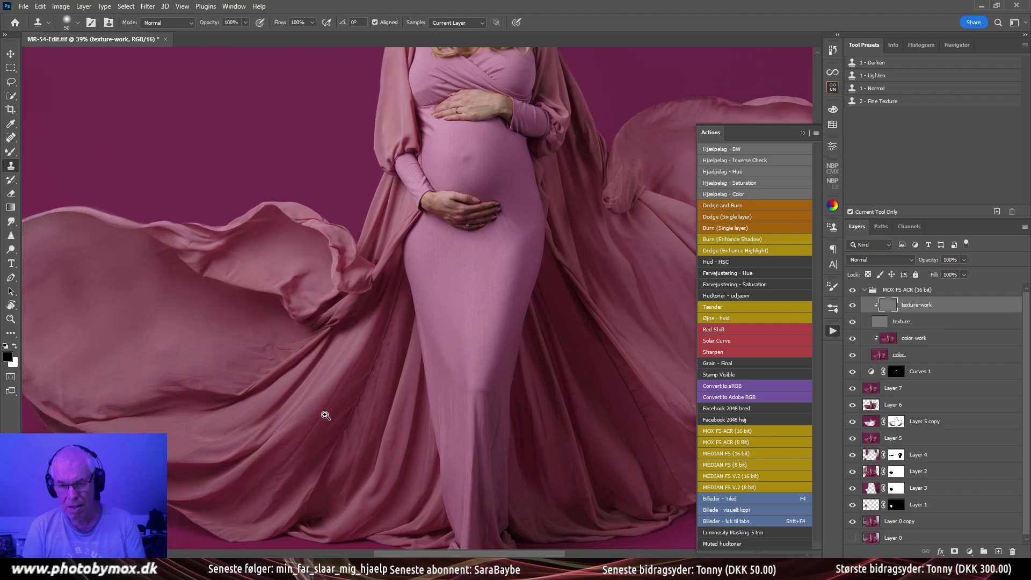
Clone clean texture over the creases in the left train's broad panel beside the gathered folds
{"action": "left_click_drag", "start_coordinate": [325, 415], "coordinate": [359, 435]}
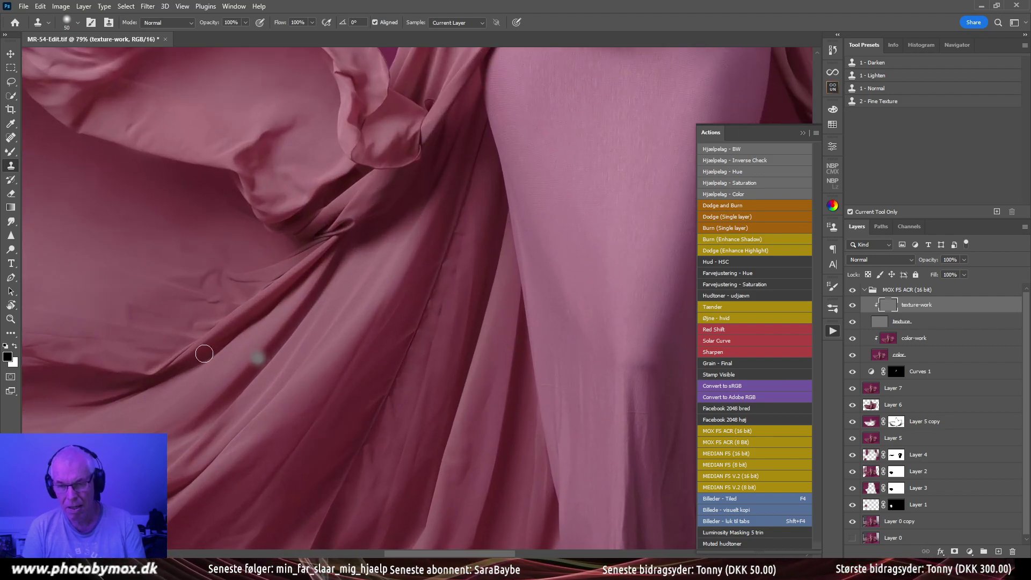
{"action": "left_click", "coordinate": [171, 268], "text": "alt"}
{"action": "mouse_move", "coordinate": [205, 275]}
{"action": "left_mouse_down"}
{"action": "mouse_move", "coordinate": [216, 297]}
{"action": "mouse_move", "coordinate": [99, 313]}
{"action": "mouse_move", "coordinate": [202, 279]}
{"action": "mouse_move", "coordinate": [147, 285]}
{"action": "mouse_move", "coordinate": [213, 292]}
{"action": "mouse_move", "coordinate": [183, 285]}
{"action": "left_mouse_up"}
{"action": "left_click", "coordinate": [164, 290], "text": "alt"}
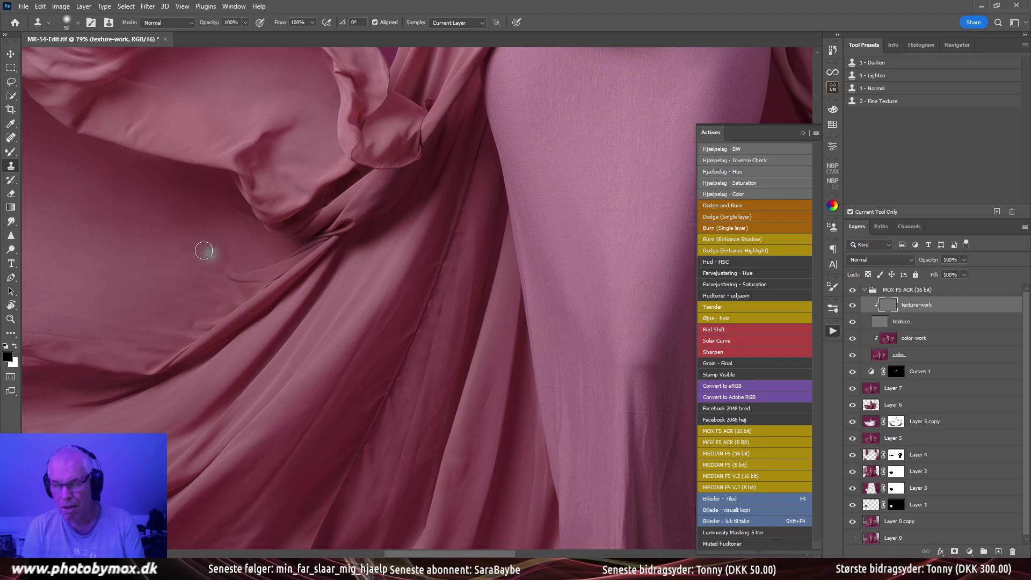
{"action": "left_click", "coordinate": [179, 253], "text": "alt"}
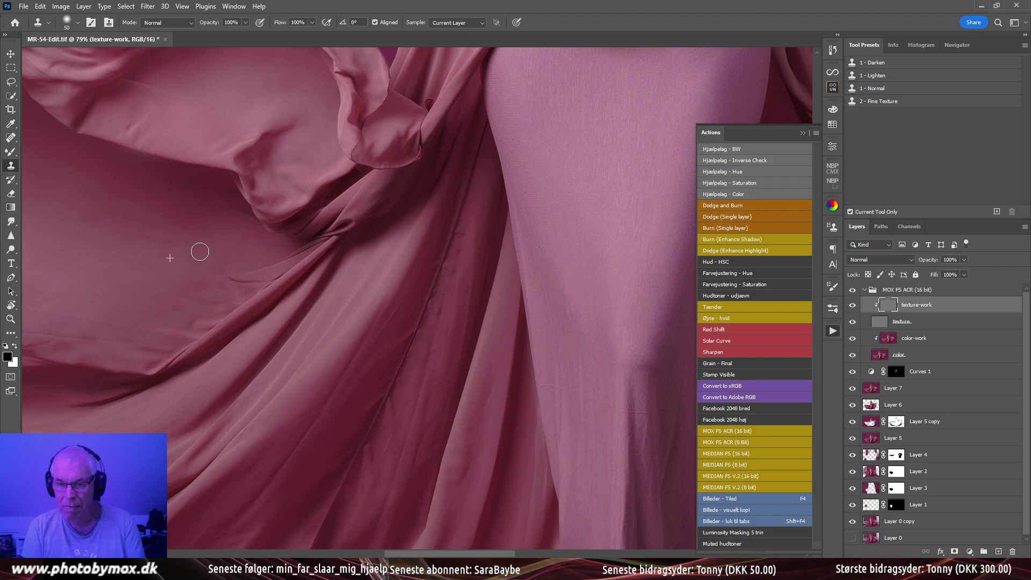
{"action": "left_click_drag", "start_coordinate": [200, 252], "coordinate": [194, 259]}
{"action": "left_click", "coordinate": [152, 297], "text": "alt"}
{"action": "left_click_drag", "start_coordinate": [179, 313], "coordinate": [192, 319]}
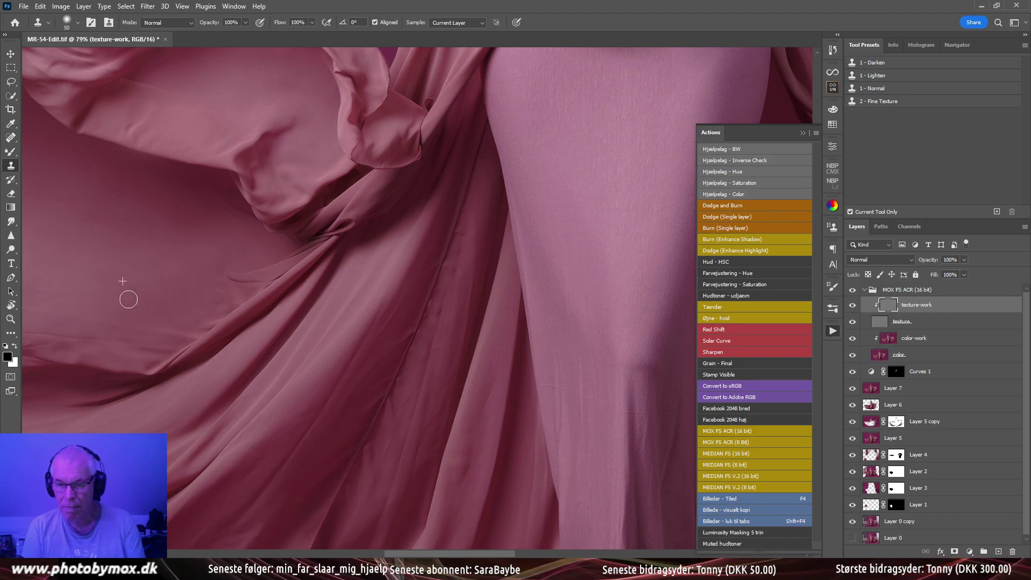
Clone away the wrinkles above the left train's long lower fold and across its outer panel
{"action": "mouse_move", "coordinate": [128, 299]}
{"action": "left_mouse_down"}
{"action": "mouse_move", "coordinate": [392, 260]}
{"action": "mouse_move", "coordinate": [362, 249]}
{"action": "mouse_move", "coordinate": [312, 255]}
{"action": "left_mouse_up"}
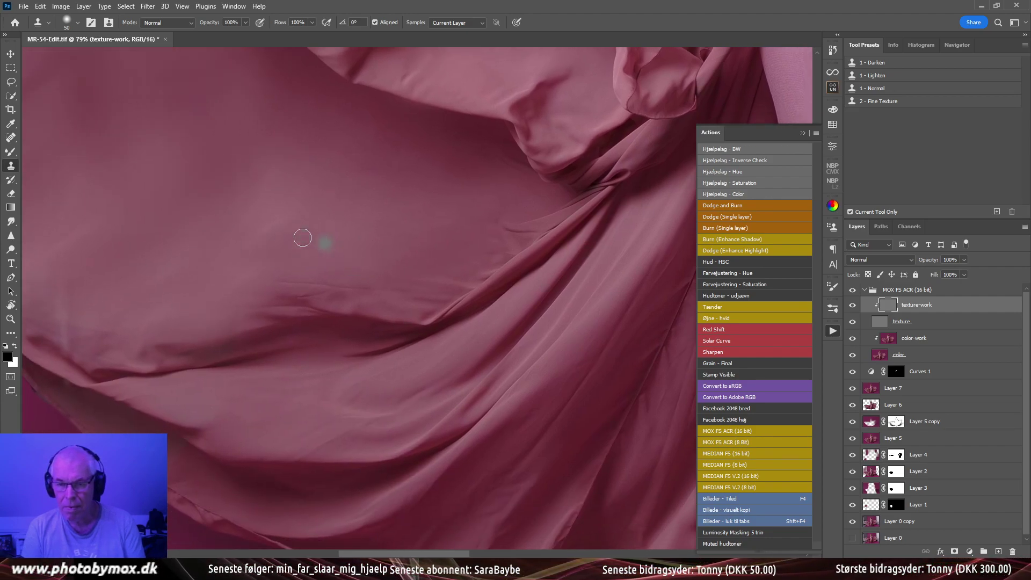
{"action": "left_click", "coordinate": [370, 253], "text": "alt"}
{"action": "mouse_move", "coordinate": [376, 272]}
{"action": "left_mouse_down"}
{"action": "mouse_move", "coordinate": [281, 270]}
{"action": "mouse_move", "coordinate": [290, 271]}
{"action": "left_mouse_up"}
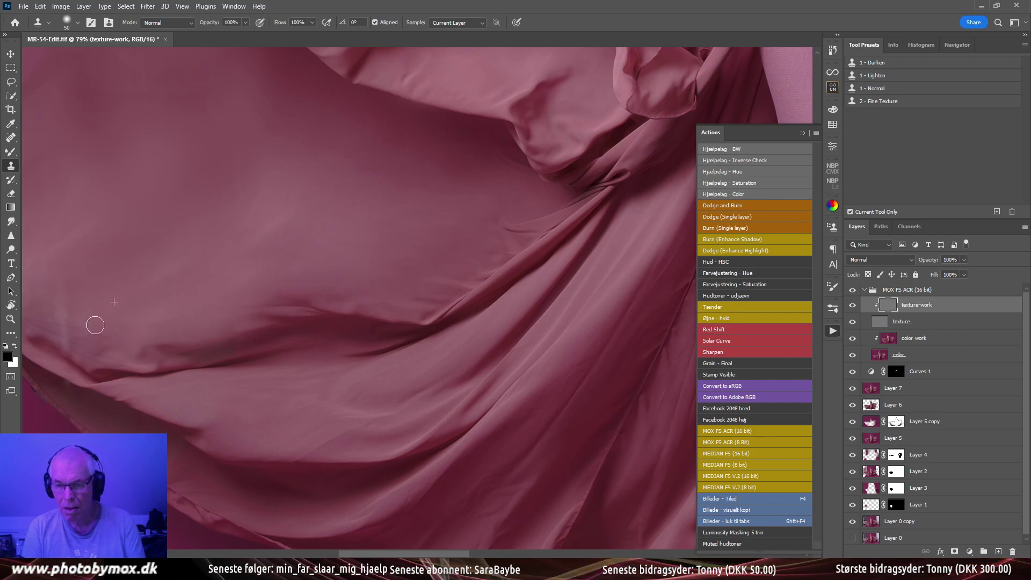
{"action": "mouse_move", "coordinate": [85, 269]}
{"action": "left_mouse_down"}
{"action": "mouse_move", "coordinate": [315, 412]}
{"action": "mouse_move", "coordinate": [215, 294]}
{"action": "mouse_move", "coordinate": [231, 303]}
{"action": "left_mouse_up"}
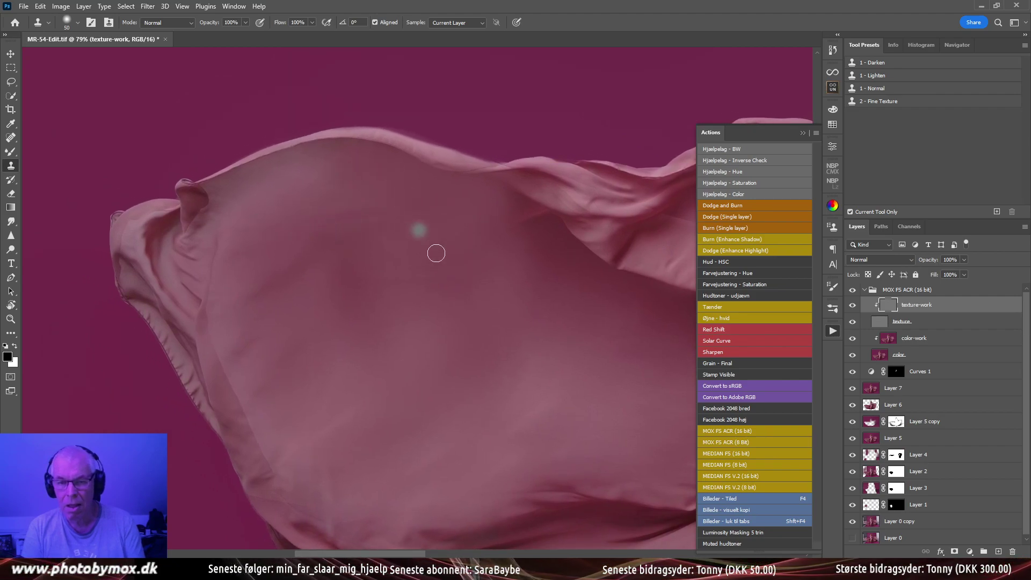
{"action": "mouse_move", "coordinate": [432, 247]}
{"action": "left_mouse_down"}
{"action": "mouse_move", "coordinate": [333, 305]}
{"action": "mouse_move", "coordinate": [285, 295]}
{"action": "left_mouse_up"}
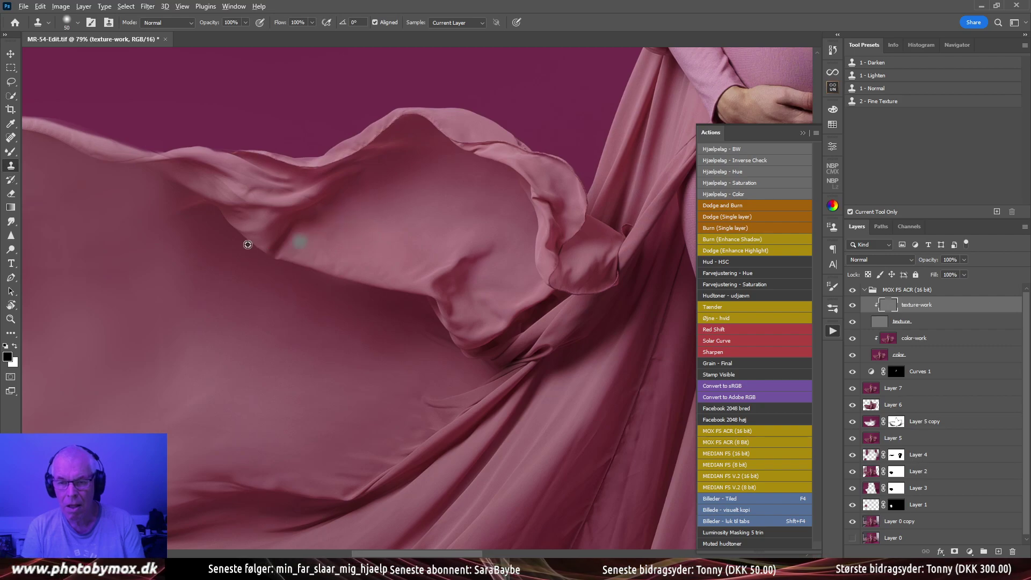
Clone away the creases along both sides of the seam in the left train's vertical folds beside the skirt
{"action": "left_click_drag", "start_coordinate": [386, 313], "coordinate": [319, 264]}
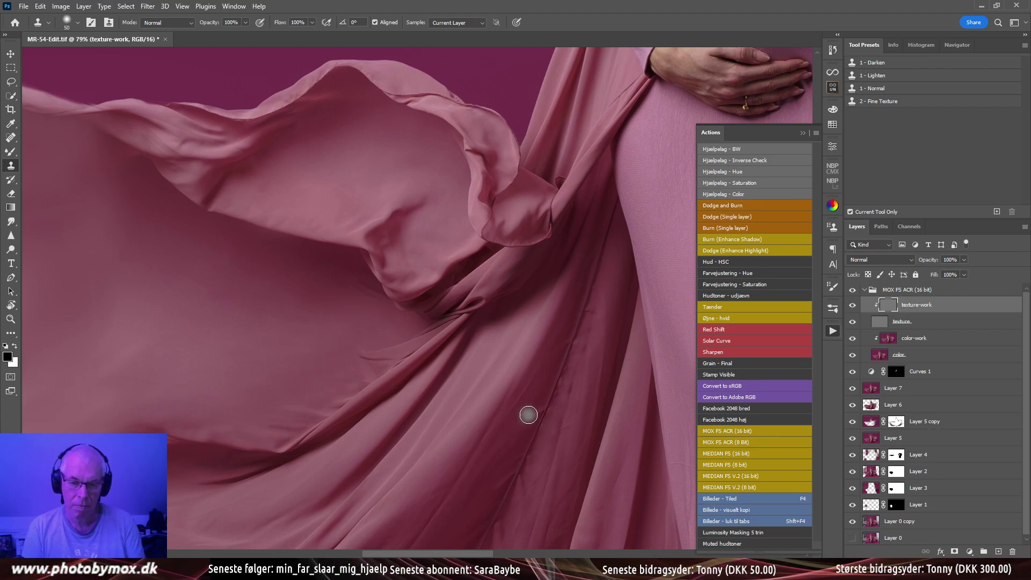
{"action": "mouse_move", "coordinate": [526, 411]}
{"action": "left_mouse_down"}
{"action": "mouse_move", "coordinate": [510, 443]}
{"action": "mouse_move", "coordinate": [531, 422]}
{"action": "mouse_move", "coordinate": [546, 373]}
{"action": "left_mouse_up"}
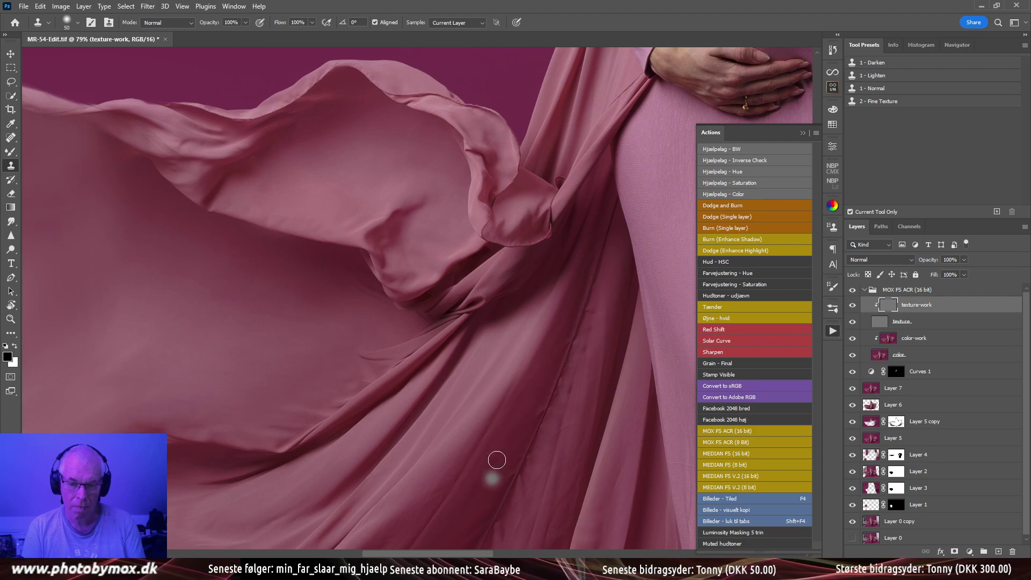
{"action": "left_click", "coordinate": [588, 387], "text": "alt"}
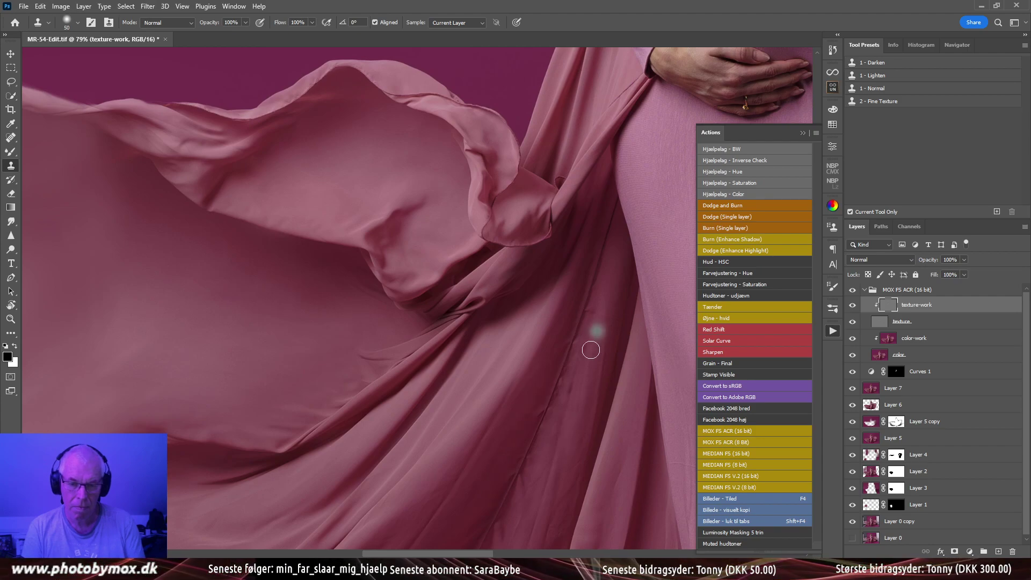
{"action": "mouse_move", "coordinate": [592, 349]}
{"action": "left_mouse_down"}
{"action": "mouse_move", "coordinate": [592, 381]}
{"action": "mouse_move", "coordinate": [601, 301]}
{"action": "left_mouse_up"}
{"action": "left_click_drag", "start_coordinate": [550, 422], "coordinate": [625, 185]}
{"action": "left_click_drag", "start_coordinate": [585, 294], "coordinate": [612, 229]}
{"action": "left_click_drag", "start_coordinate": [561, 347], "coordinate": [633, 171]}
Reduce the clone brush to 40 px and clean the creases in the left train's lower folds near the hem
{"action": "key", "text": "["}
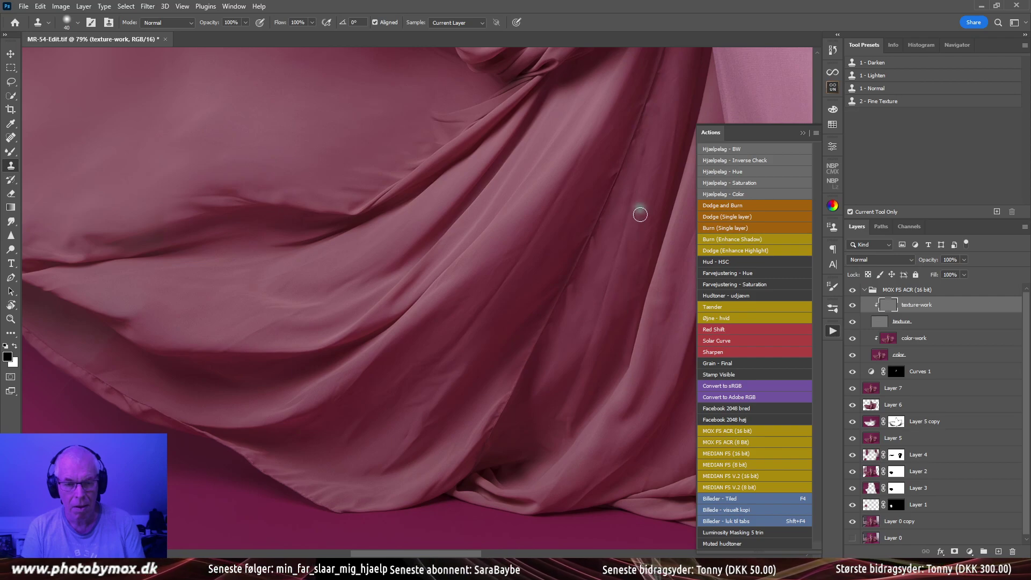
{"action": "left_click_drag", "start_coordinate": [640, 214], "coordinate": [620, 298]}
{"action": "left_click", "coordinate": [566, 351], "text": "alt"}
{"action": "left_click_drag", "start_coordinate": [546, 376], "coordinate": [553, 345]}
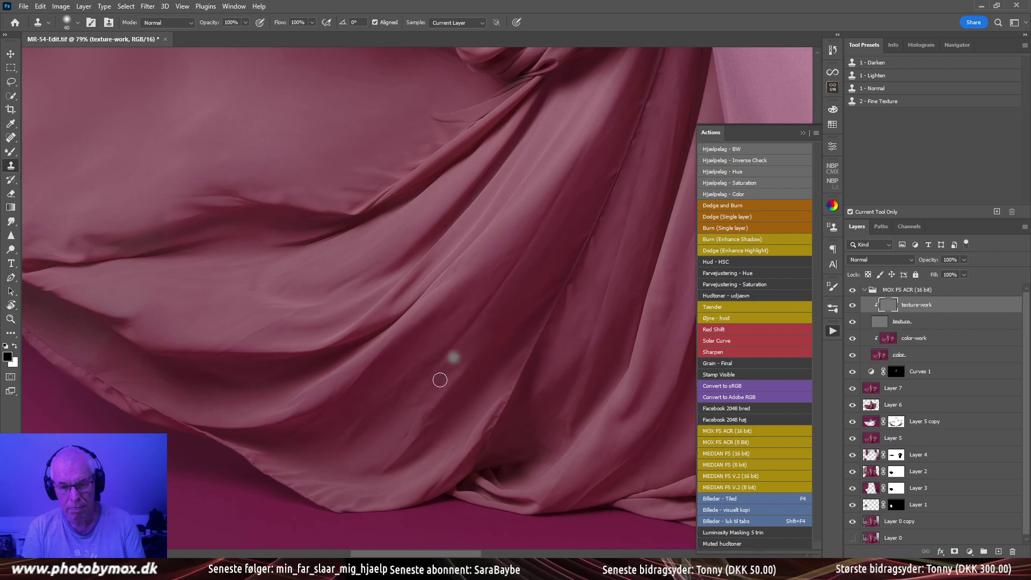
{"action": "left_click_drag", "start_coordinate": [408, 419], "coordinate": [500, 302]}
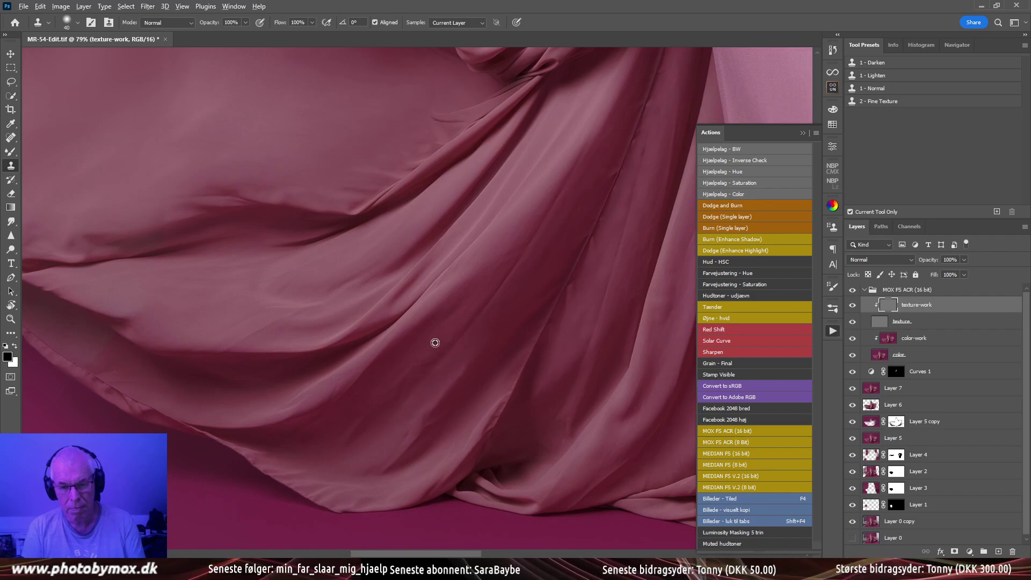
{"action": "mouse_move", "coordinate": [391, 391]}
{"action": "left_mouse_down"}
{"action": "mouse_move", "coordinate": [454, 317]}
{"action": "mouse_move", "coordinate": [388, 386]}
{"action": "mouse_move", "coordinate": [438, 335]}
{"action": "left_mouse_up"}
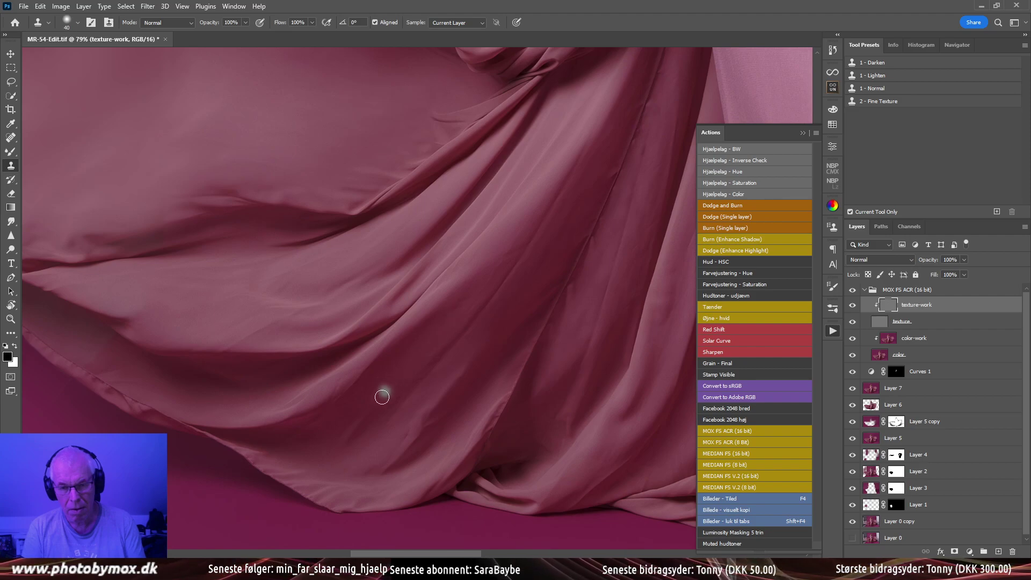
Clone over the creases in the left train's long horizontal folds and review the whole gown
{"action": "left_click_drag", "start_coordinate": [453, 283], "coordinate": [458, 396]}
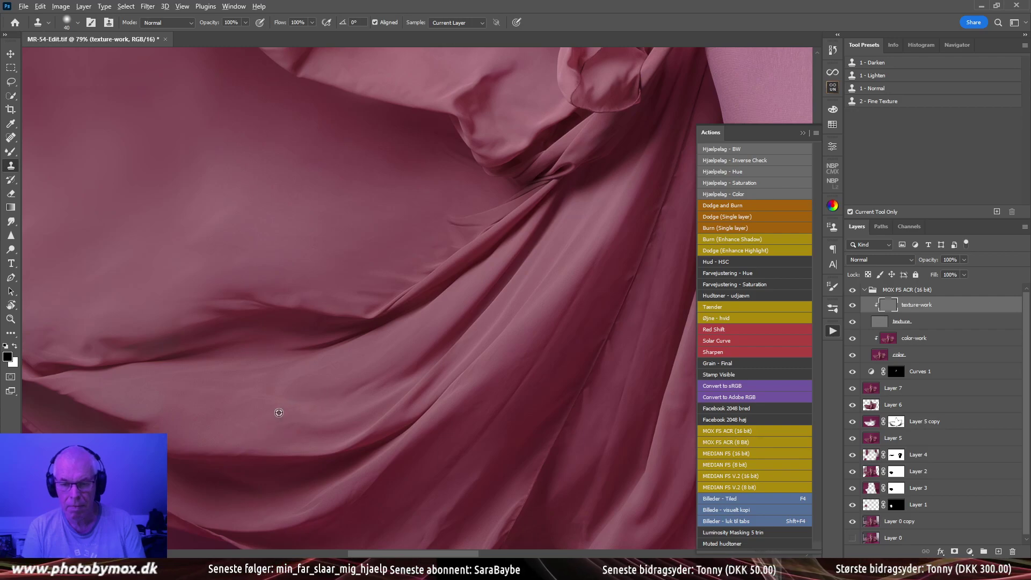
{"action": "left_click_drag", "start_coordinate": [285, 393], "coordinate": [332, 411]}
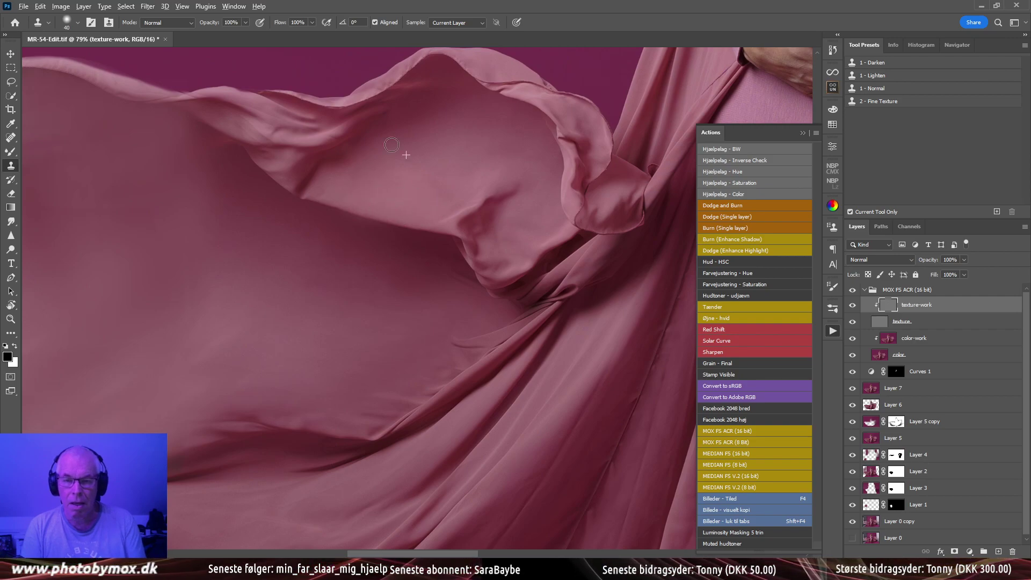
{"action": "left_click_drag", "start_coordinate": [418, 215], "coordinate": [414, 288]}
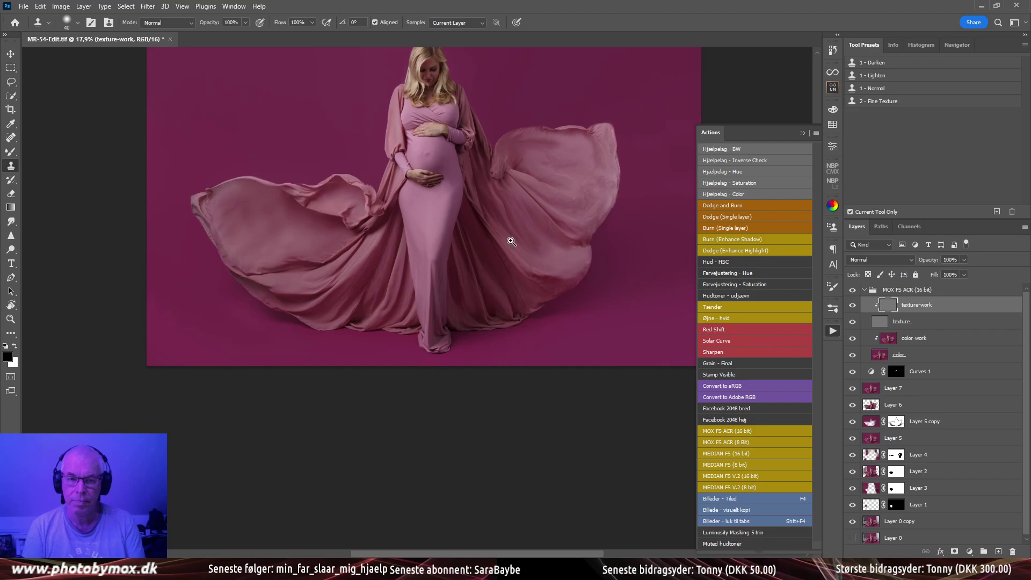
Patch the wrinkled vertical strip along the shaded side of the lower skirt, below the knee, with smoother fabric texture
{"action": "left_click_drag", "start_coordinate": [540, 214], "coordinate": [508, 352]}
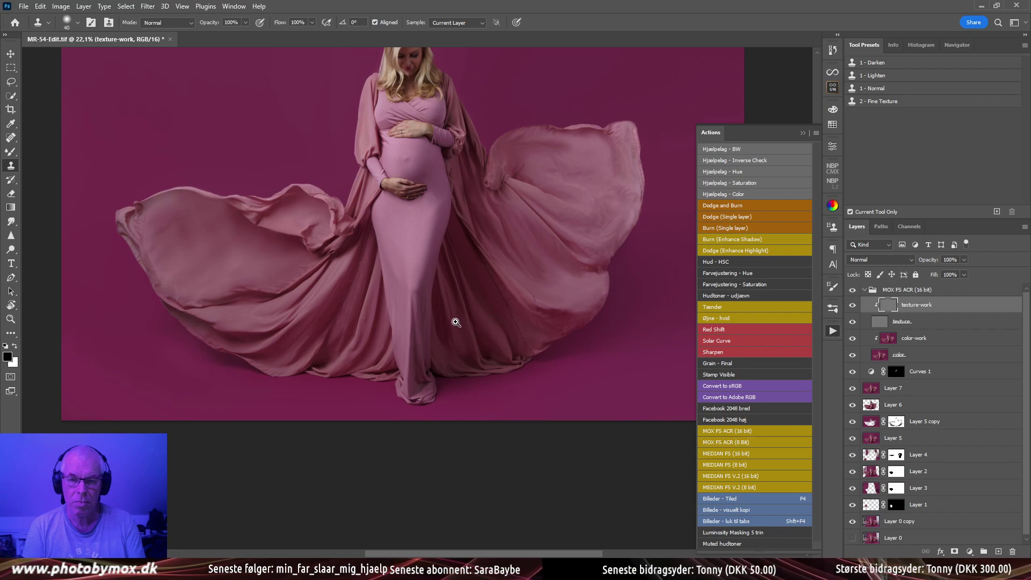
{"action": "left_click_drag", "start_coordinate": [456, 322], "coordinate": [473, 303]}
{"action": "left_click_drag", "start_coordinate": [394, 322], "coordinate": [437, 313]}
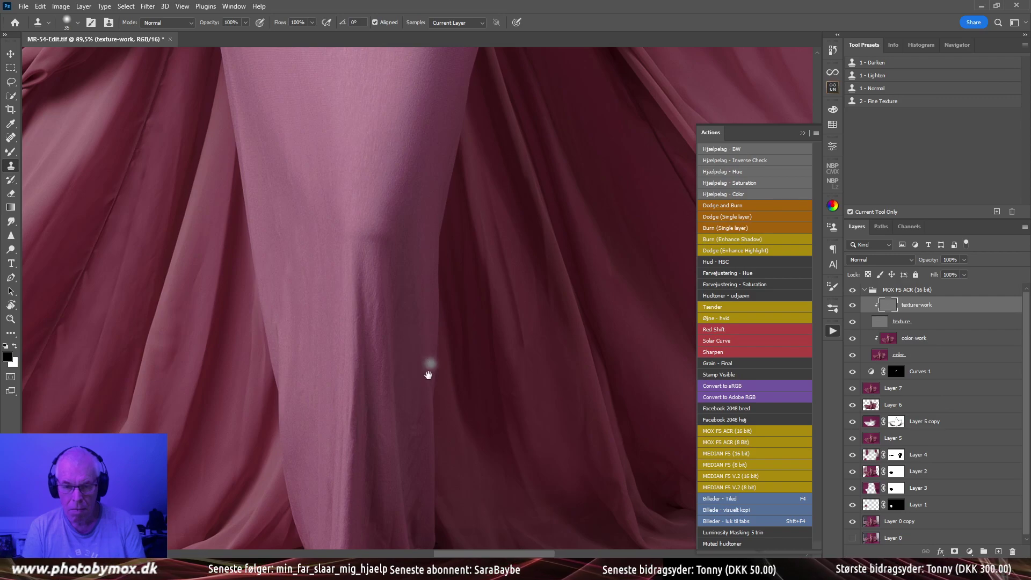
{"action": "left_click_drag", "start_coordinate": [429, 371], "coordinate": [413, 306]}
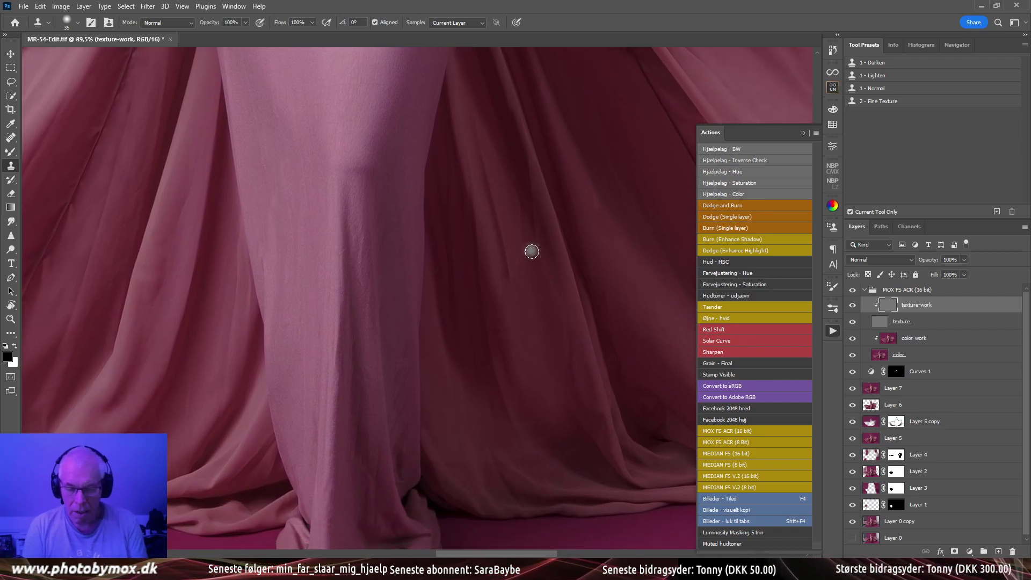
{"action": "key", "text": "j"}
{"action": "key", "text": "shift+j"}
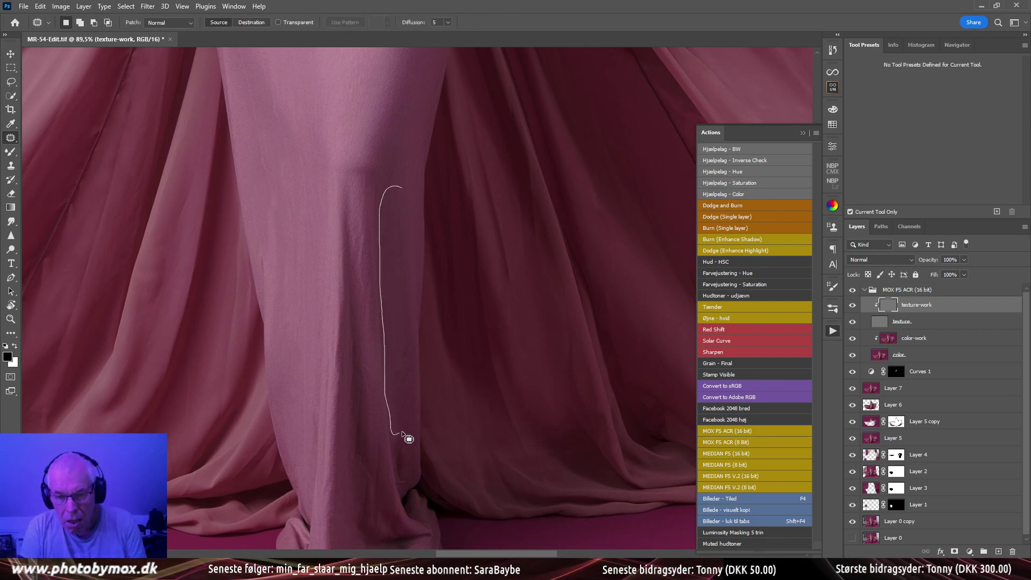
{"action": "left_click_drag", "start_coordinate": [413, 224], "coordinate": [405, 180]}
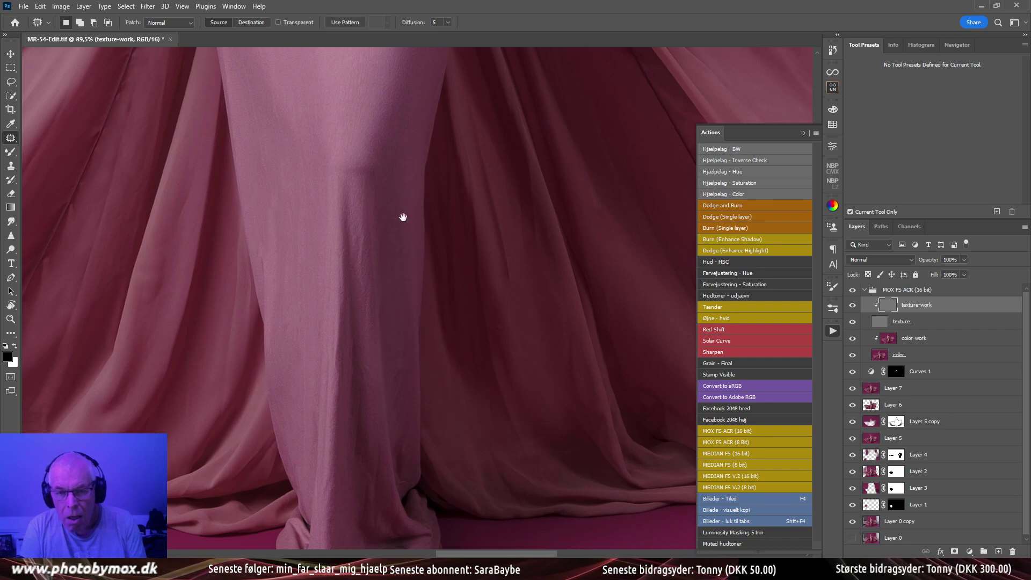
{"action": "mouse_move", "coordinate": [403, 242]}
{"action": "left_mouse_down"}
{"action": "mouse_move", "coordinate": [366, 363]}
{"action": "mouse_move", "coordinate": [382, 272]}
{"action": "mouse_move", "coordinate": [382, 392]}
{"action": "mouse_move", "coordinate": [290, 145]}
{"action": "mouse_move", "coordinate": [288, 155]}
{"action": "left_mouse_up"}
{"action": "key", "text": "ctrl+d"}
{"action": "key", "text": "ctrl+shift+d"}
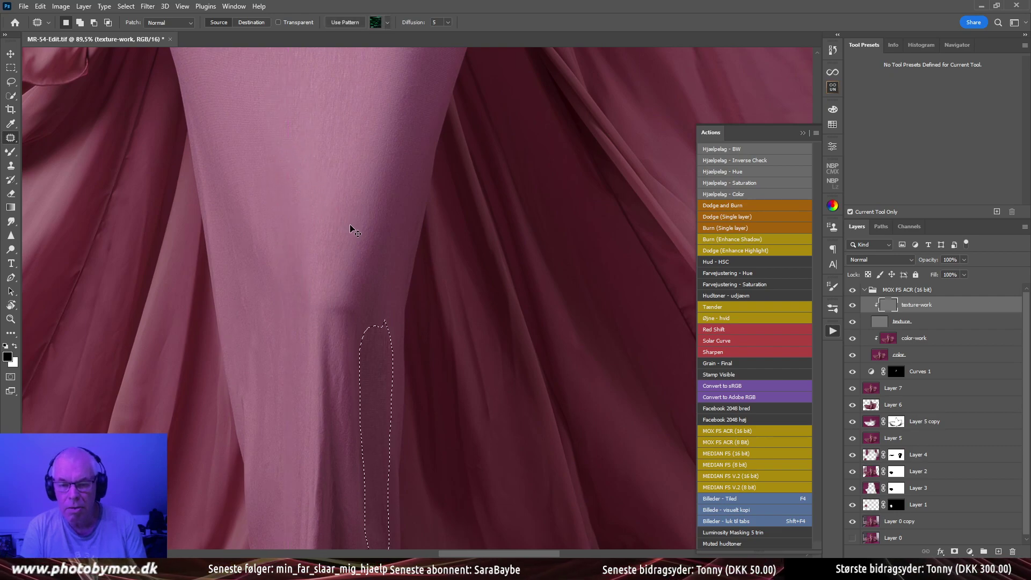
{"action": "left_click_drag", "start_coordinate": [375, 405], "coordinate": [296, 399]}
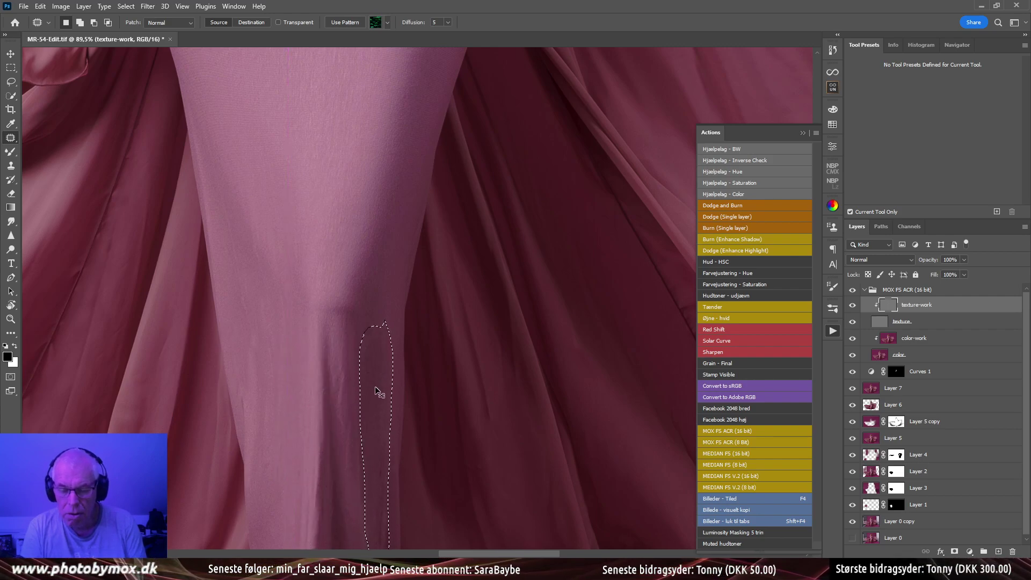
{"action": "left_click_drag", "start_coordinate": [387, 403], "coordinate": [575, 309]}
{"action": "key", "text": "ctrl+d"}
{"action": "left_click", "coordinate": [575, 310], "text": "ctrl"}
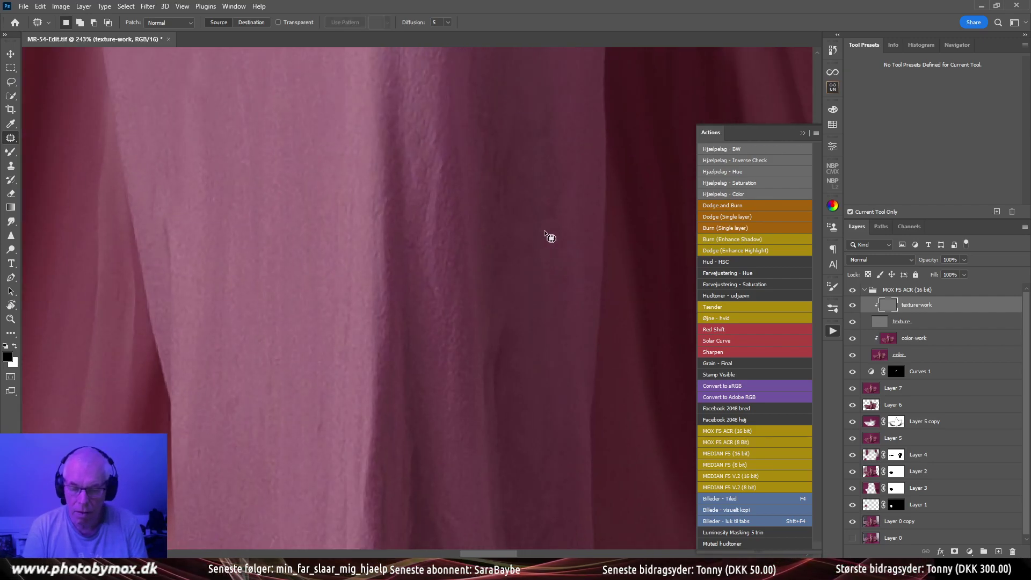
Clone away the creases down the shaded side of the lower skirt to the hem, and undo the unwanted stroke
{"action": "key", "text": "s"}
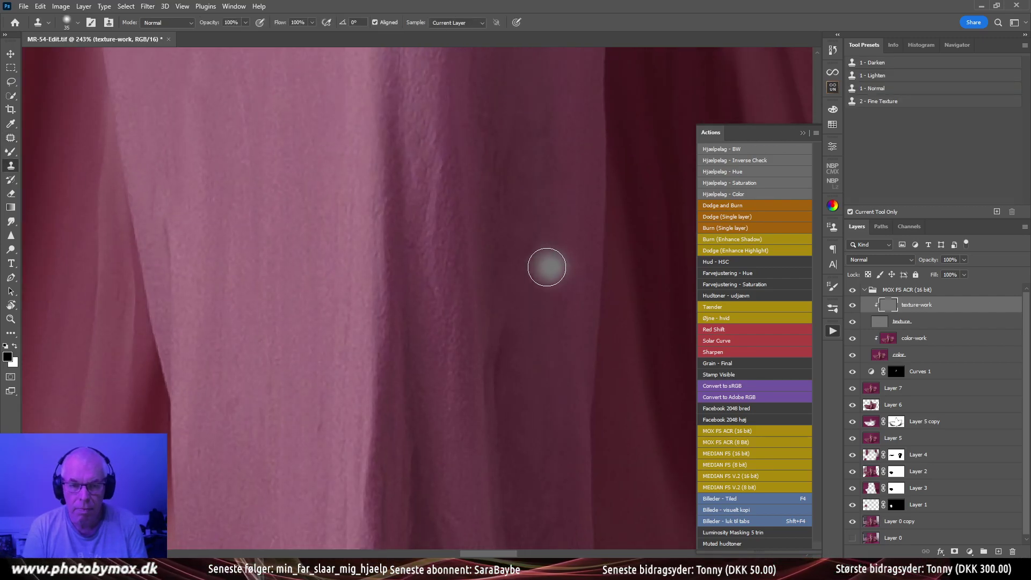
{"action": "left_click", "coordinate": [518, 182], "text": "alt"}
{"action": "left_click_drag", "start_coordinate": [495, 136], "coordinate": [509, 270]}
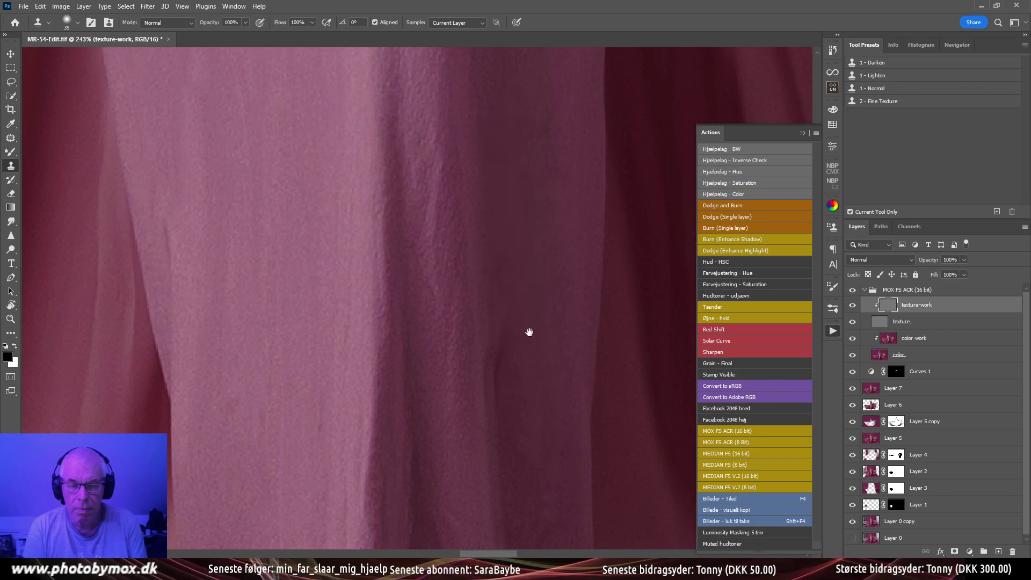
{"action": "left_click_drag", "start_coordinate": [527, 331], "coordinate": [528, 175]}
{"action": "left_click", "coordinate": [526, 181], "text": "alt"}
{"action": "left_click", "coordinate": [554, 320], "text": "alt"}
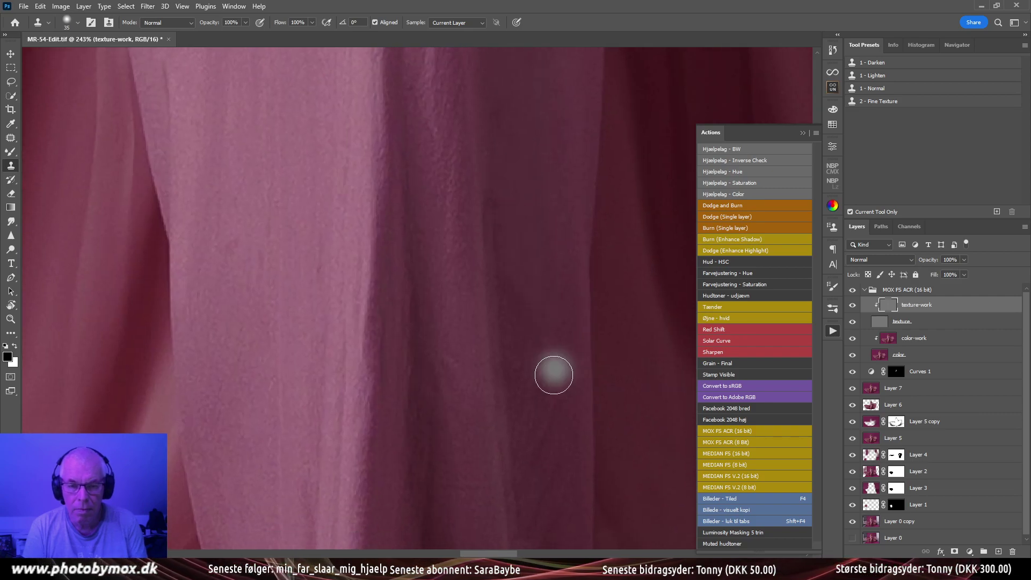
{"action": "left_click_drag", "start_coordinate": [554, 373], "coordinate": [553, 354]}
{"action": "left_click_drag", "start_coordinate": [541, 299], "coordinate": [534, 255]}
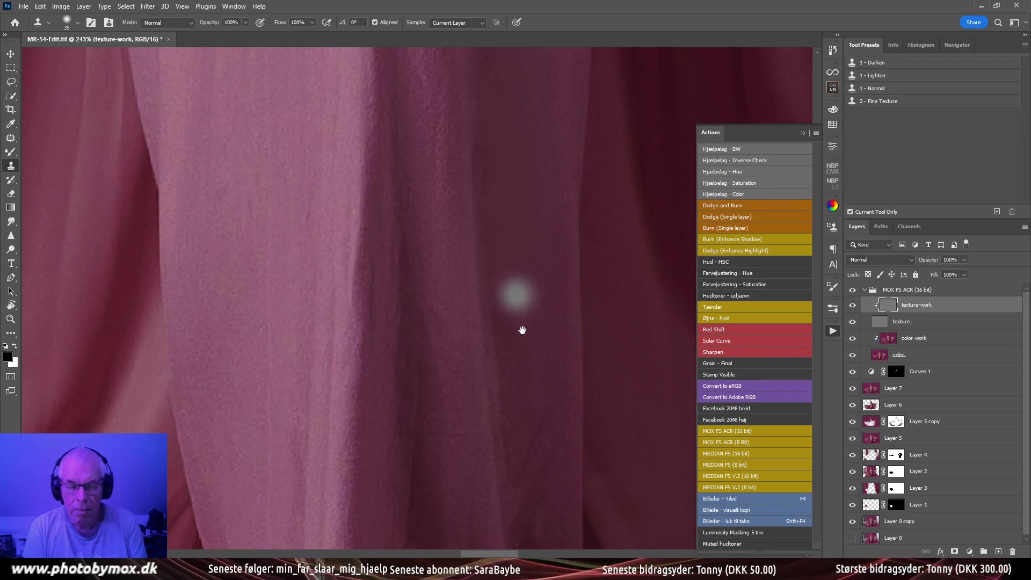
{"action": "left_click_drag", "start_coordinate": [527, 337], "coordinate": [517, 233]}
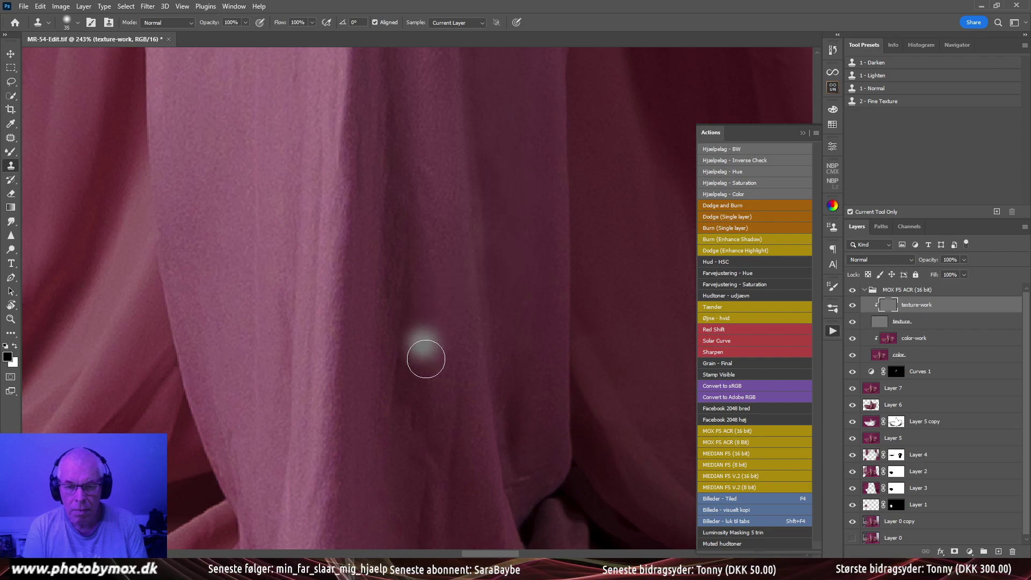
{"action": "key", "text": "ctrl+z"}
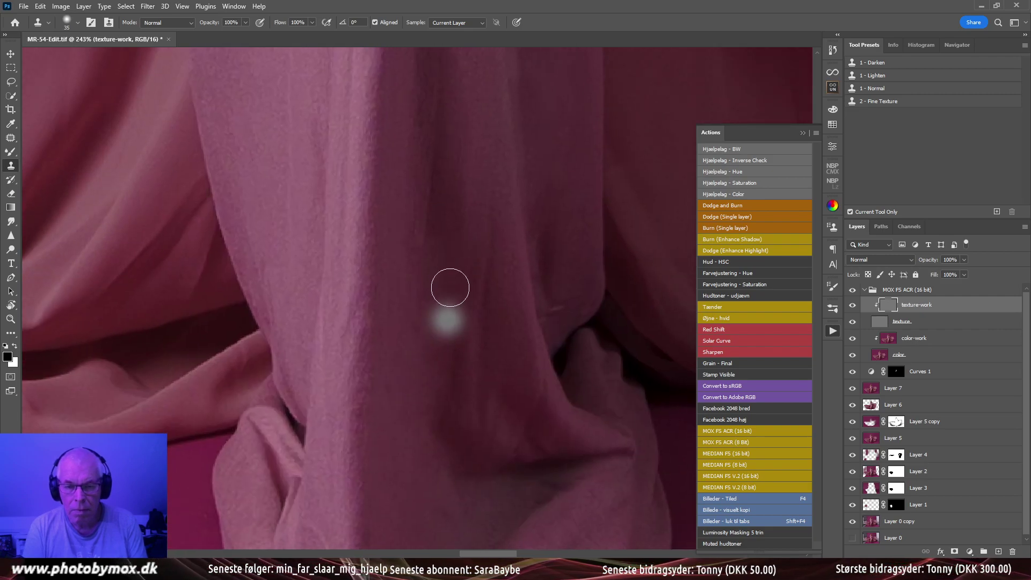
{"action": "left_click_drag", "start_coordinate": [481, 368], "coordinate": [456, 359]}
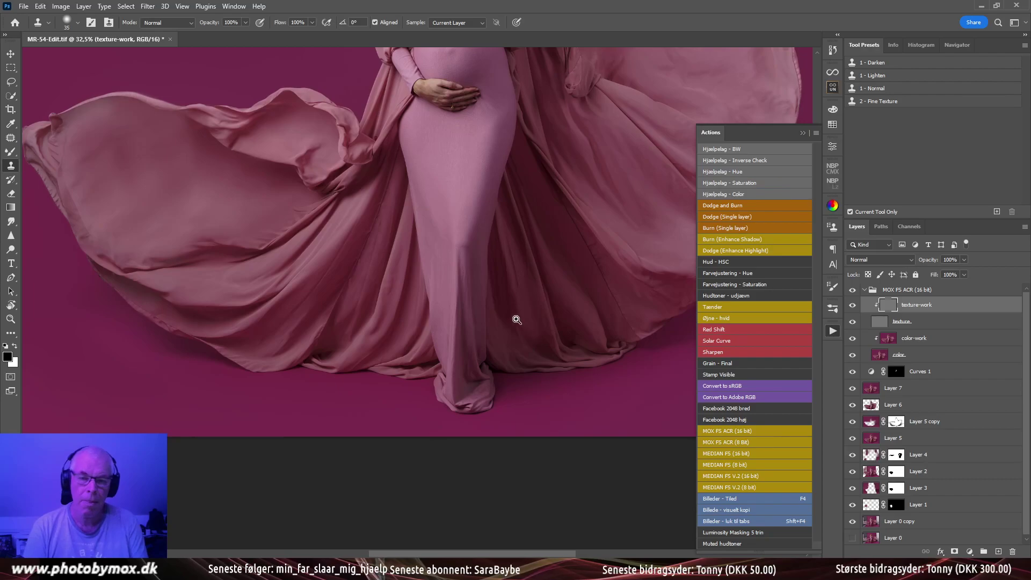
Reduce the clone brush to 30 px and clean the skirt around the knee and the right train's dark seam
{"action": "left_click_drag", "start_coordinate": [462, 281], "coordinate": [529, 269]}
{"action": "key", "text": "["}
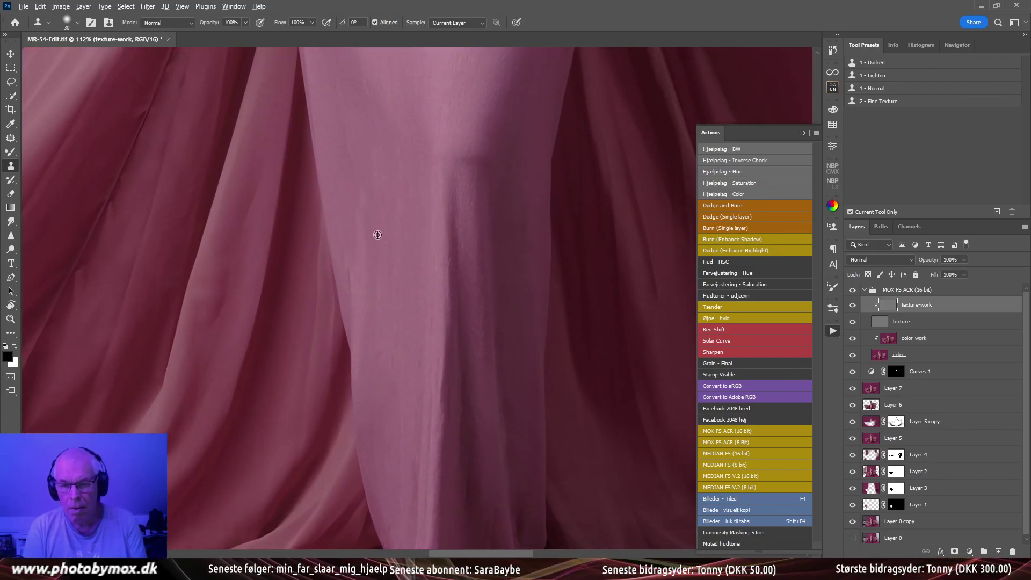
{"action": "left_click_drag", "start_coordinate": [377, 191], "coordinate": [391, 322]}
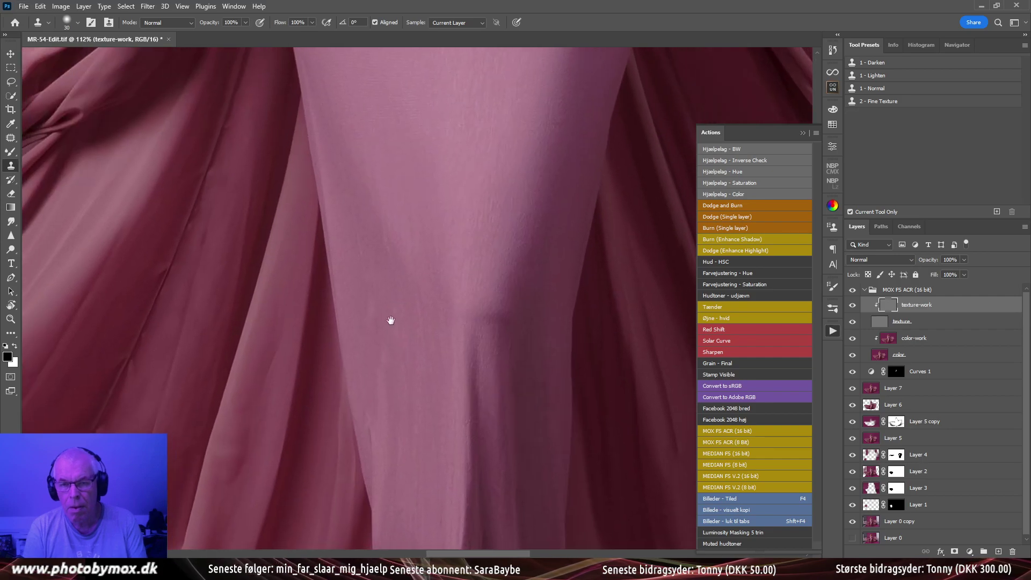
{"action": "left_click_drag", "start_coordinate": [416, 362], "coordinate": [424, 317]}
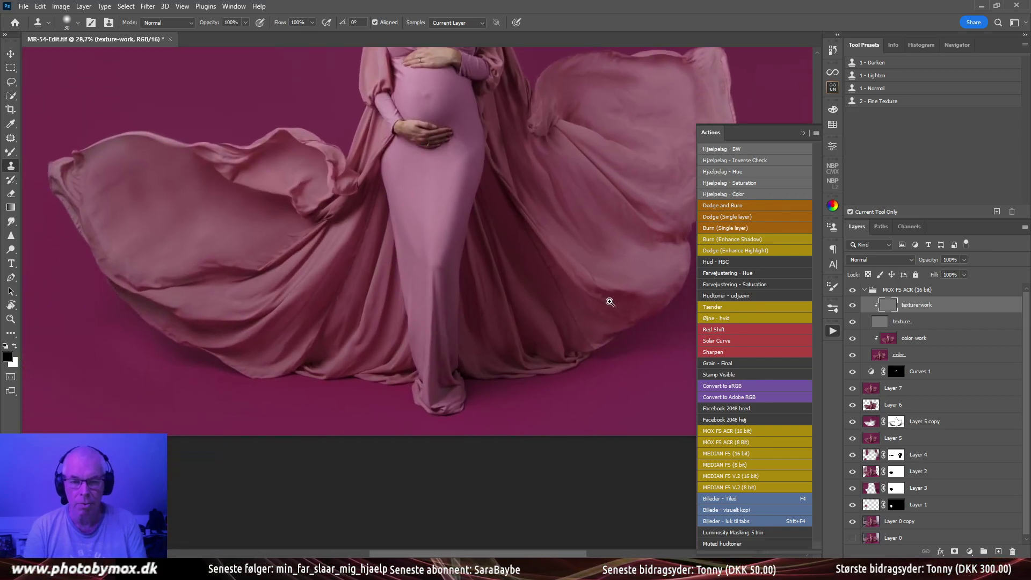
{"action": "scroll", "coordinate": [610, 299], "scroll_direction": "up", "scroll_amount": 3}
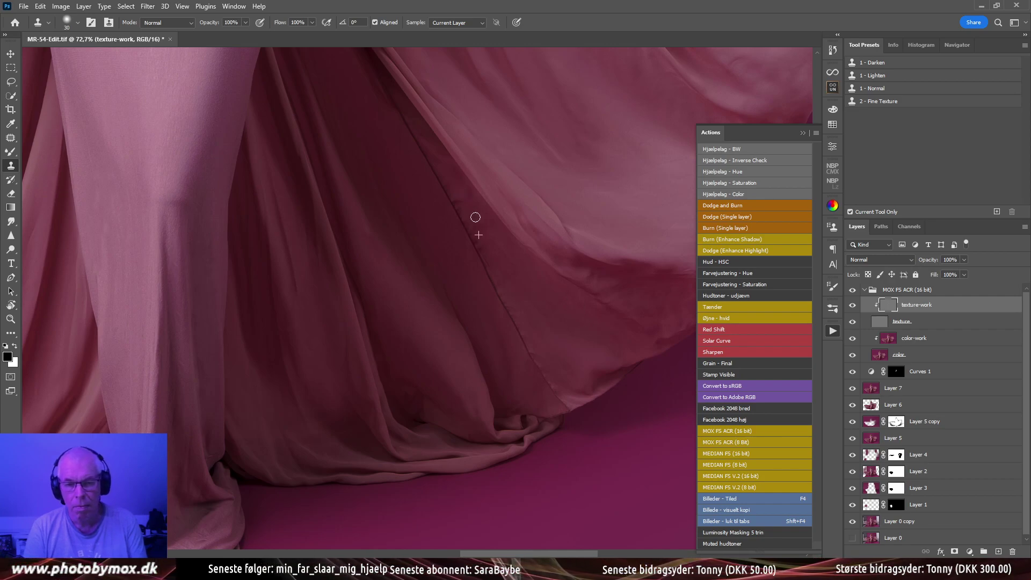
{"action": "left_click_drag", "start_coordinate": [427, 342], "coordinate": [349, 341]}
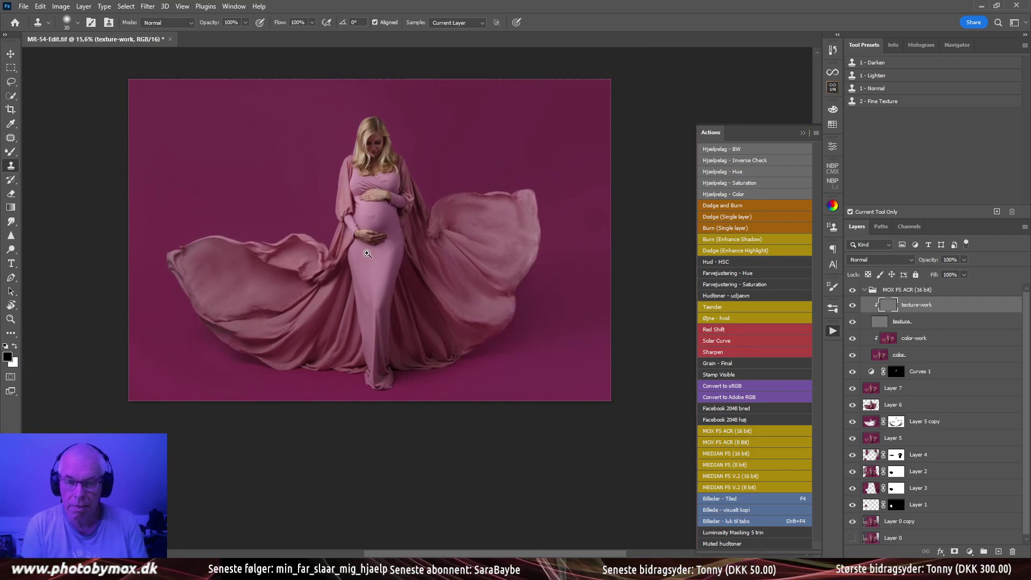
Clone away the navel bump on the gown's belly with a 45 px brush
{"action": "scroll", "coordinate": [376, 244], "scroll_direction": "up", "scroll_amount": 5}
{"action": "scroll", "coordinate": [440, 327], "scroll_direction": "up", "scroll_amount": 6}
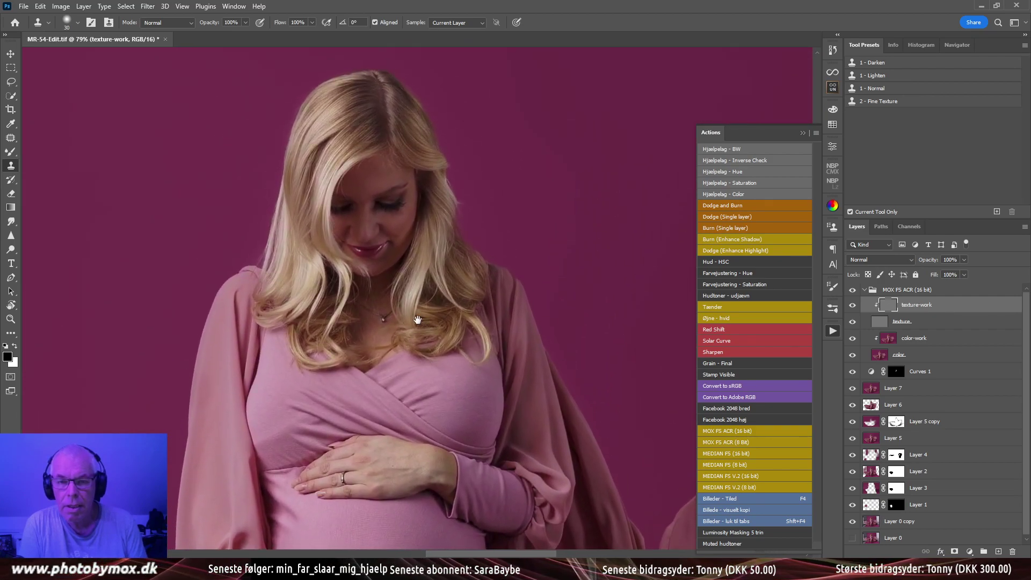
{"action": "scroll", "coordinate": [419, 301], "scroll_direction": "down", "scroll_amount": 5}
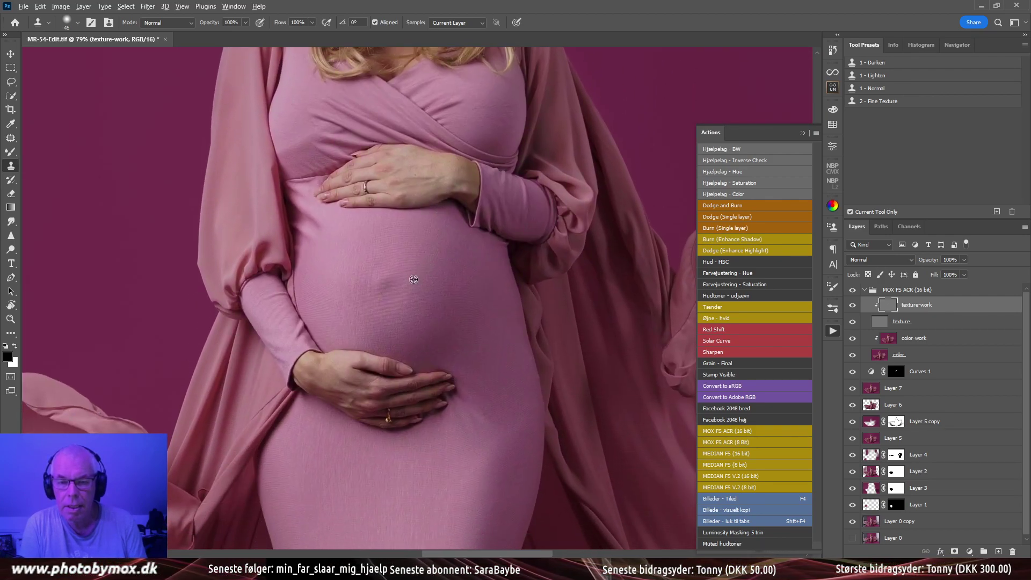
{"action": "left_click", "coordinate": [414, 279], "text": "alt"}
{"action": "left_click_drag", "start_coordinate": [387, 263], "coordinate": [397, 289]}
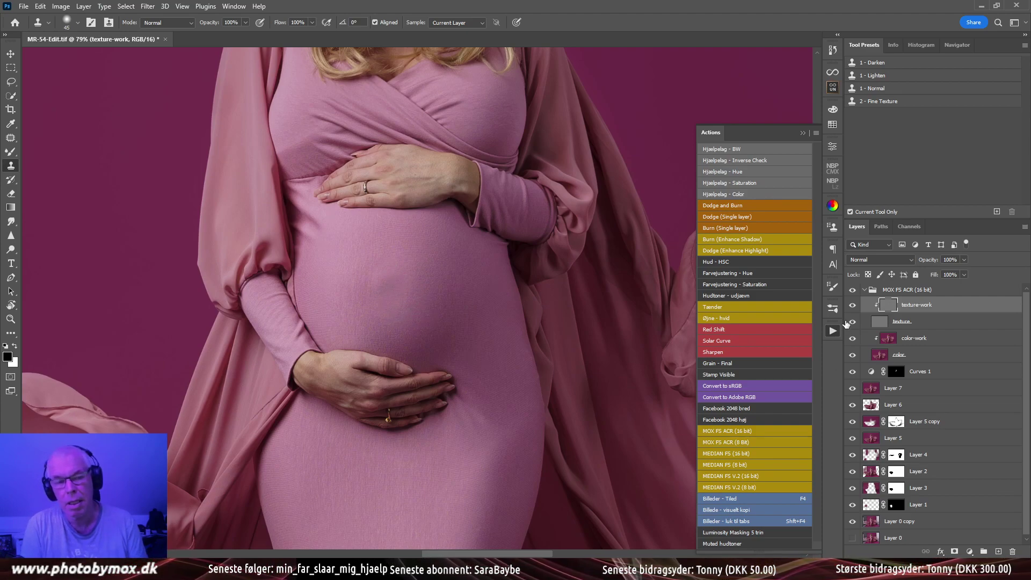
Compare the belly with the MOX FS ACR (16 bit) group hidden and shown, and inspect the lower gown
{"action": "left_click", "coordinate": [852, 290]}
{"action": "left_click", "coordinate": [853, 290]}
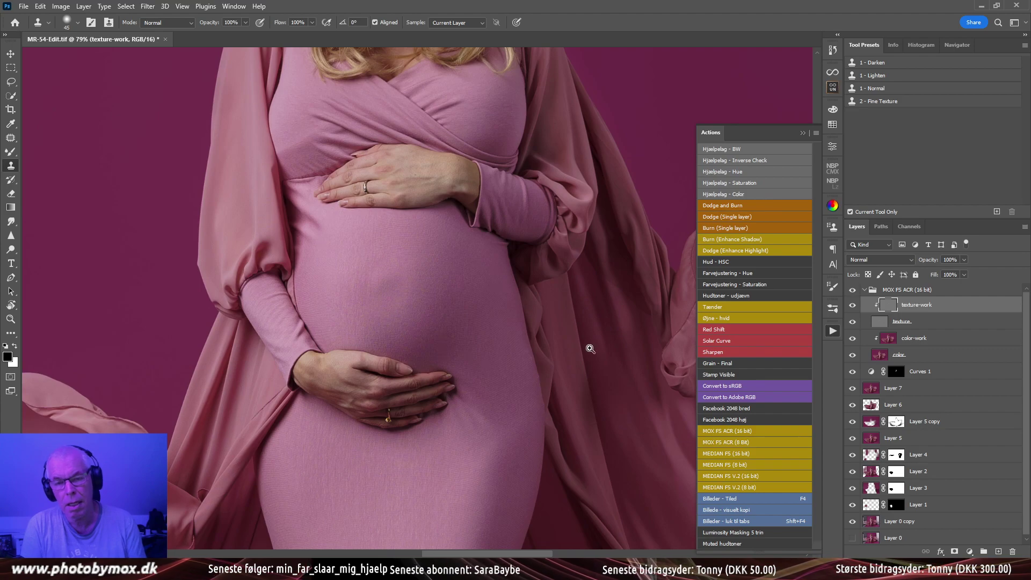
{"action": "scroll", "coordinate": [508, 378], "scroll_direction": "down", "scroll_amount": 5}
{"action": "left_click_drag", "start_coordinate": [513, 403], "coordinate": [493, 332]}
{"action": "scroll", "coordinate": [493, 333], "scroll_direction": "up", "scroll_amount": 2}
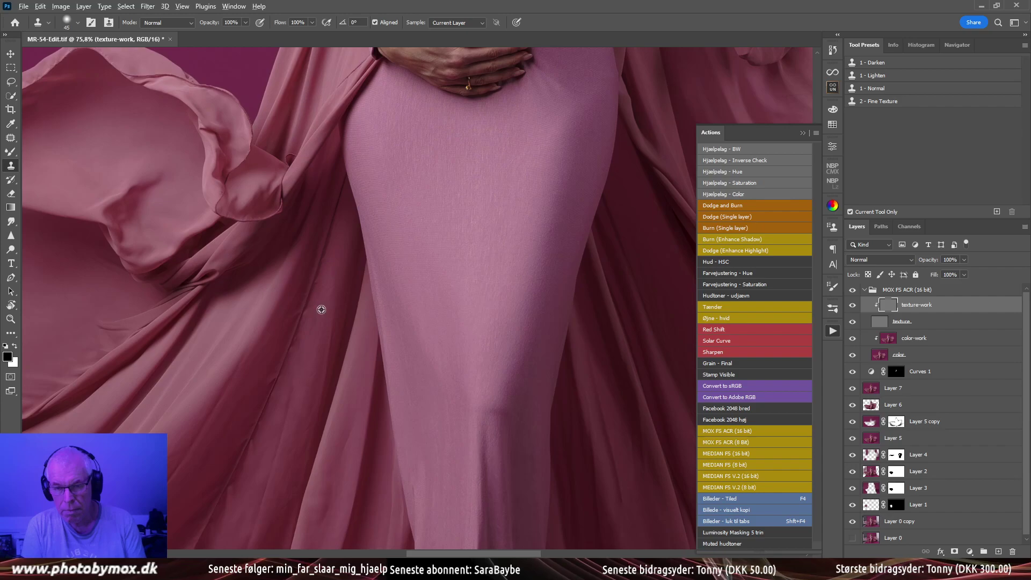
{"action": "scroll", "coordinate": [328, 343], "scroll_direction": "down", "scroll_amount": 6}
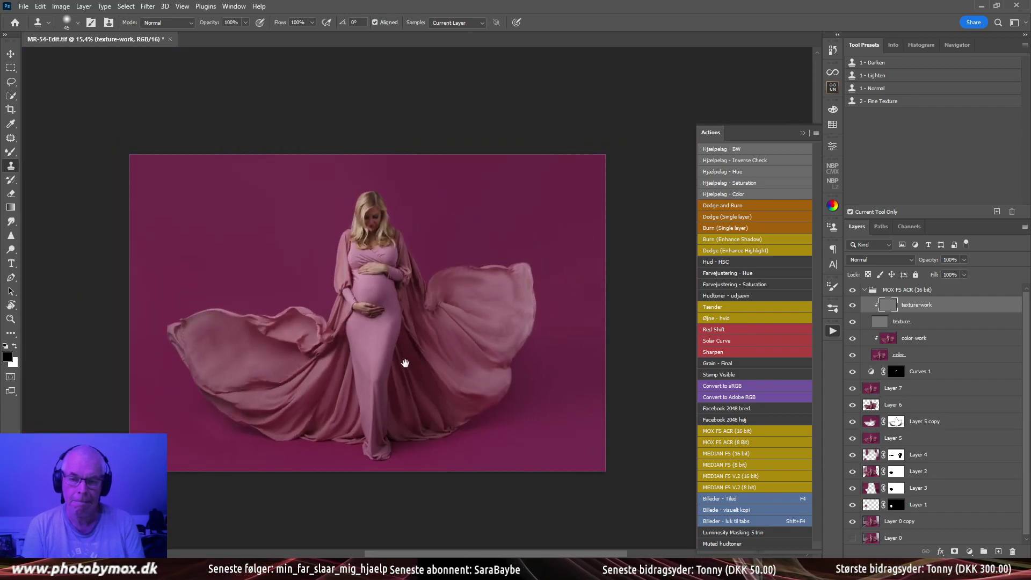
Collapse the MOX FS ACR (16 bit) group and save the document
{"action": "left_click", "coordinate": [864, 291]}
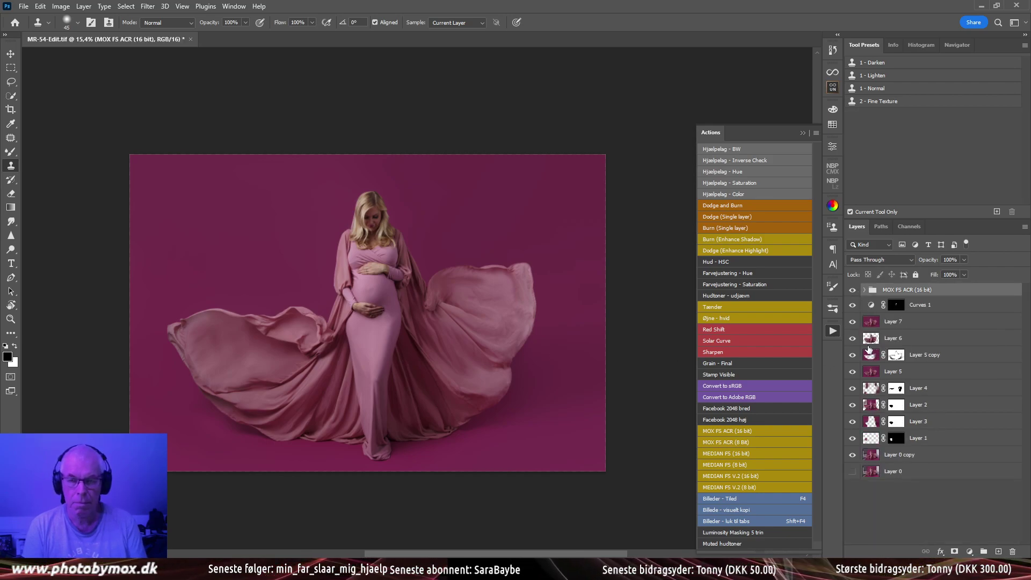
{"action": "key", "text": "ctrl+s"}
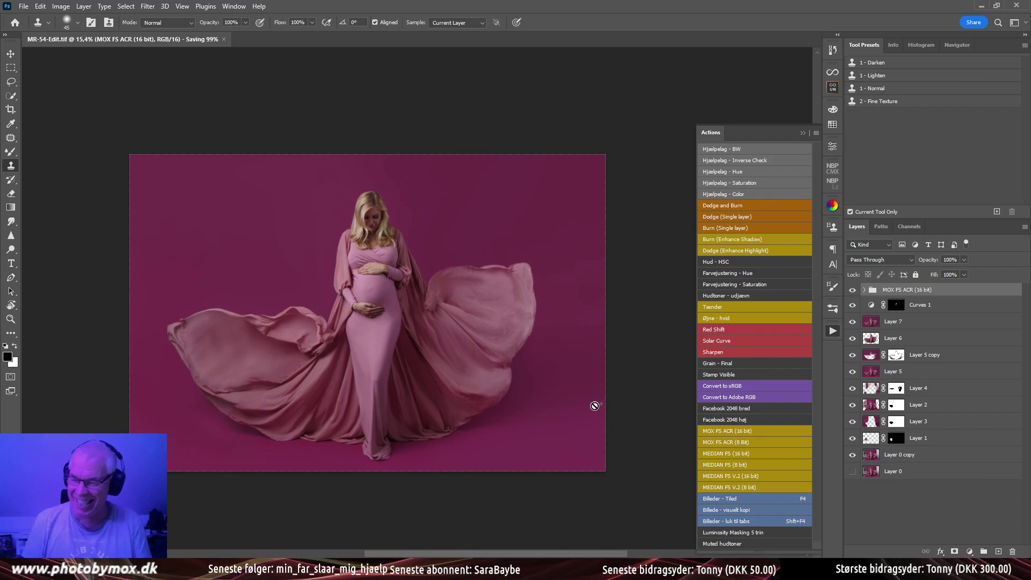
Compare the finished retouch with the original photo by repeatedly isolating Layer 0 and restoring all layers
{"action": "left_click_drag", "start_coordinate": [544, 325], "coordinate": [574, 297]}
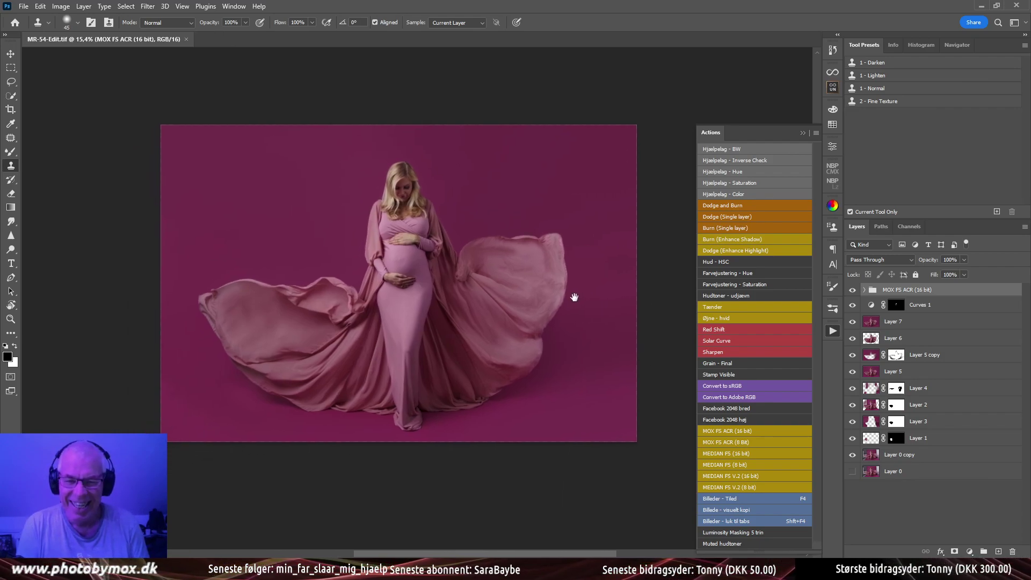
{"action": "left_click_drag", "start_coordinate": [487, 304], "coordinate": [520, 292]}
{"action": "left_click_drag", "start_coordinate": [428, 304], "coordinate": [489, 345]}
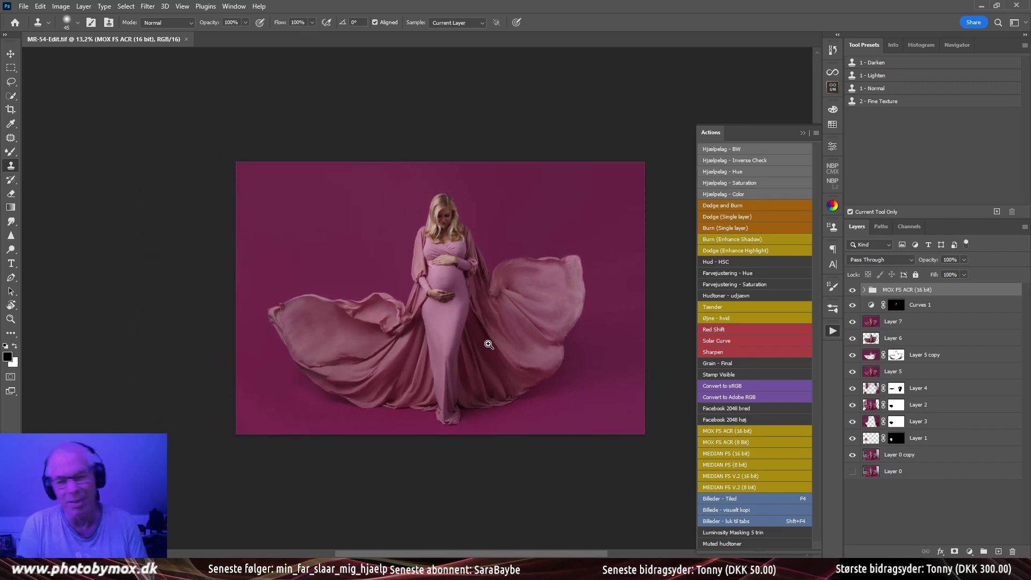
{"action": "left_click_drag", "start_coordinate": [459, 267], "coordinate": [485, 263]}
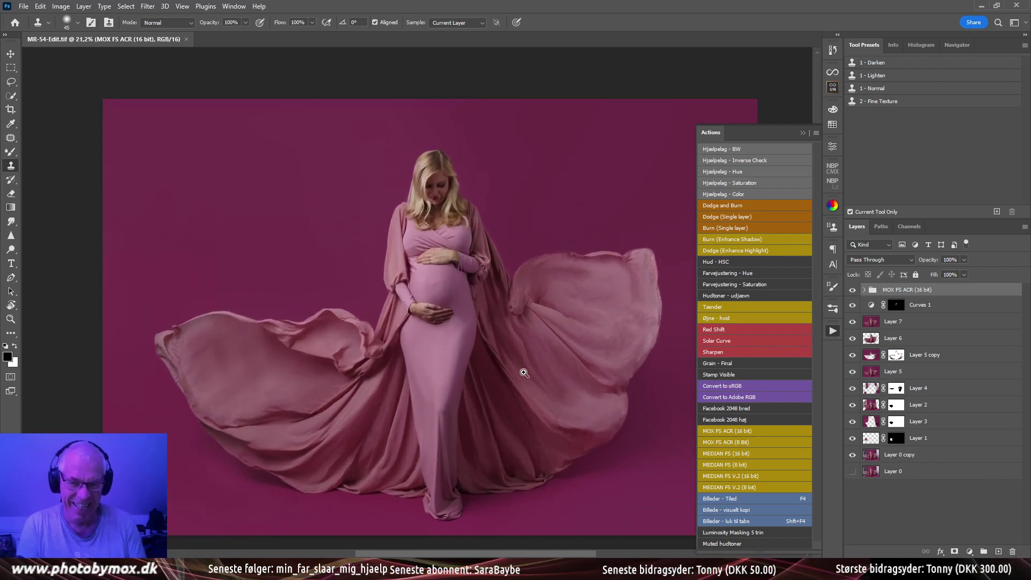
{"action": "left_click", "coordinate": [853, 472]}
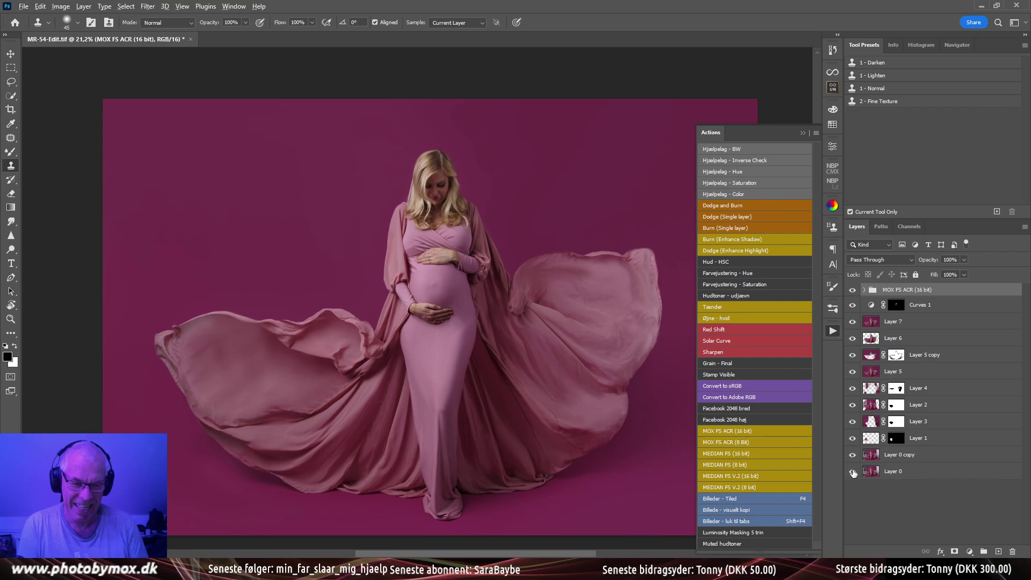
{"action": "left_click", "coordinate": [853, 472], "text": "alt"}
{"action": "left_click", "coordinate": [853, 472], "text": "alt"}
{"action": "left_click", "coordinate": [853, 473], "text": "alt"}
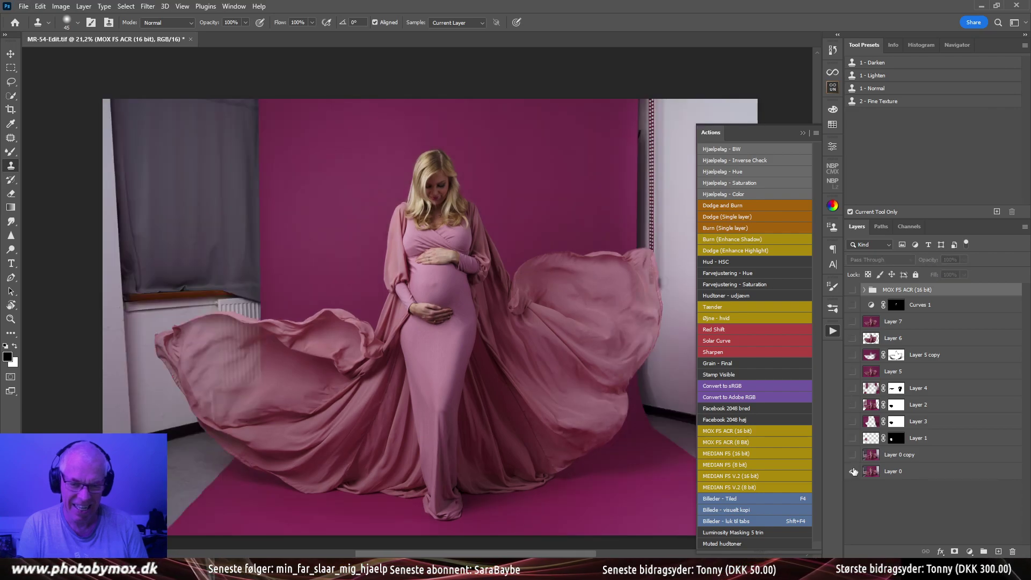
{"action": "left_click", "coordinate": [853, 472], "text": "alt"}
{"action": "left_click", "coordinate": [853, 472], "text": "alt"}
{"action": "left_click", "coordinate": [853, 472], "text": "alt"}
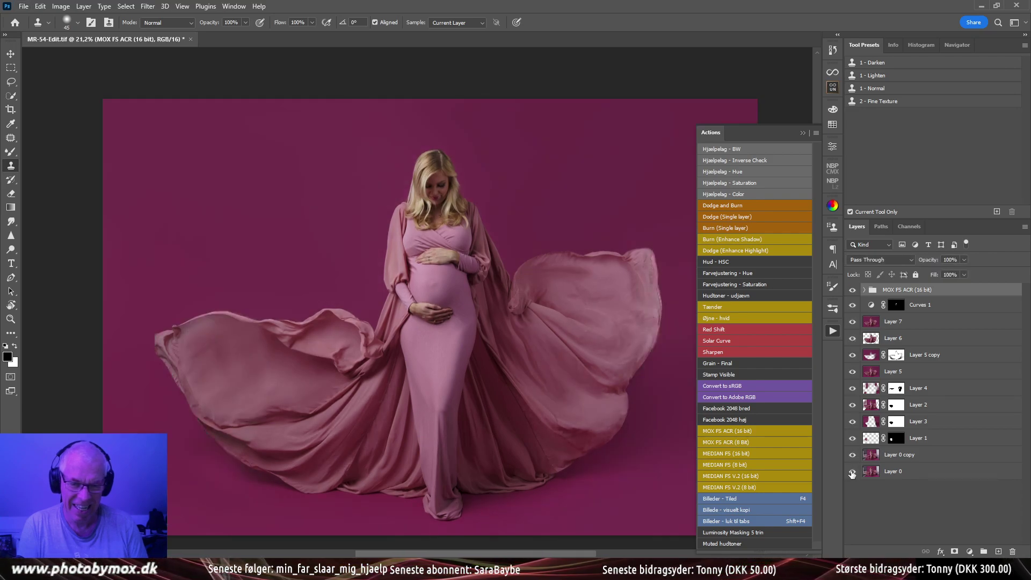
{"action": "left_click", "coordinate": [853, 472], "text": "alt"}
{"action": "left_click", "coordinate": [853, 472], "text": "alt"}
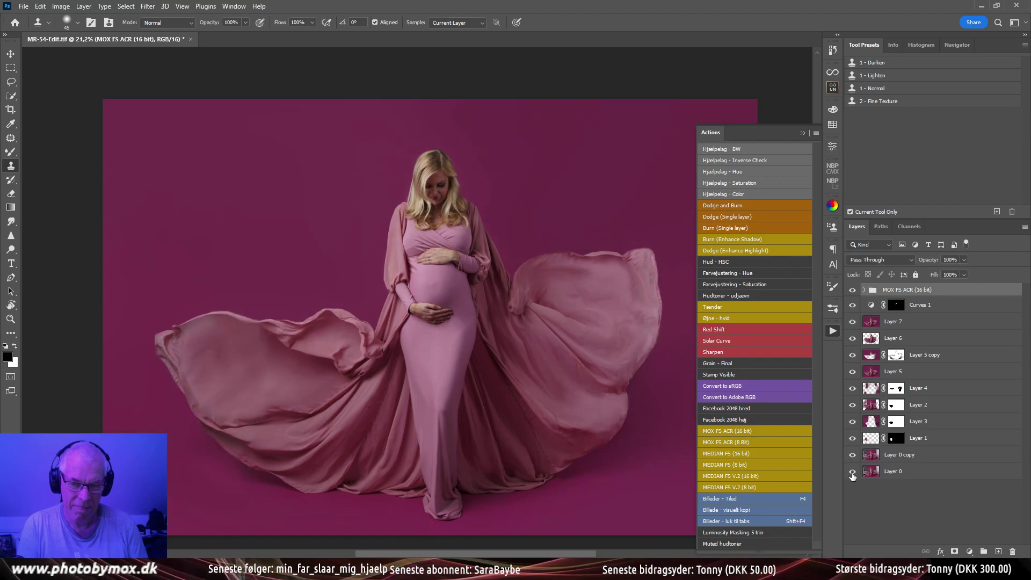
Check the retouch against the original photo once more by isolating Layer 0 and restoring all layers
{"action": "left_click", "coordinate": [853, 472], "text": "alt"}
{"action": "left_click", "coordinate": [853, 472], "text": "alt"}
{"action": "left_click", "coordinate": [853, 472], "text": "alt"}
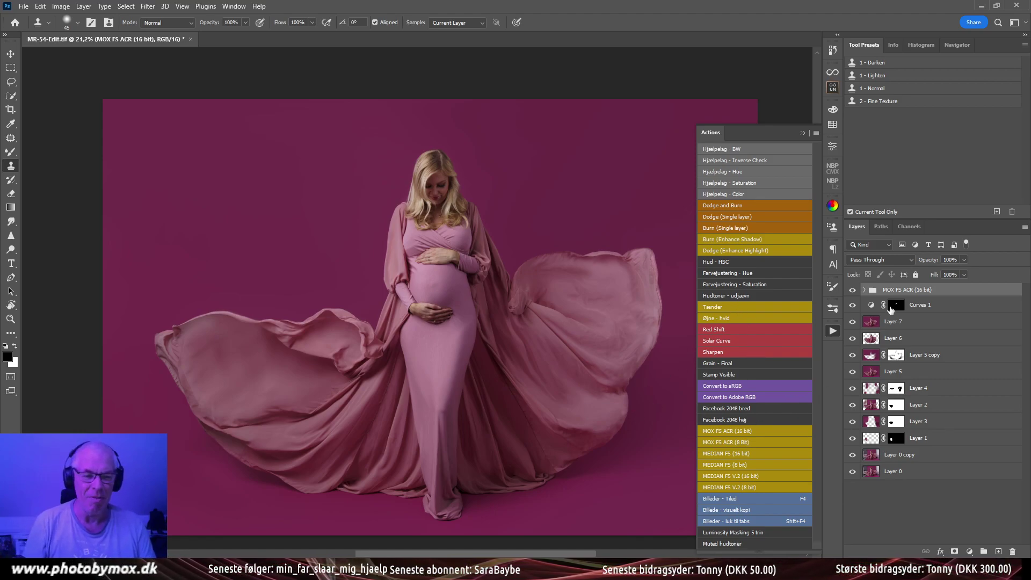
Expand the MOX FS ACR (16 bit) group, select its texture-work layer, and inspect the lower gown up close
{"action": "left_click", "coordinate": [865, 291]}
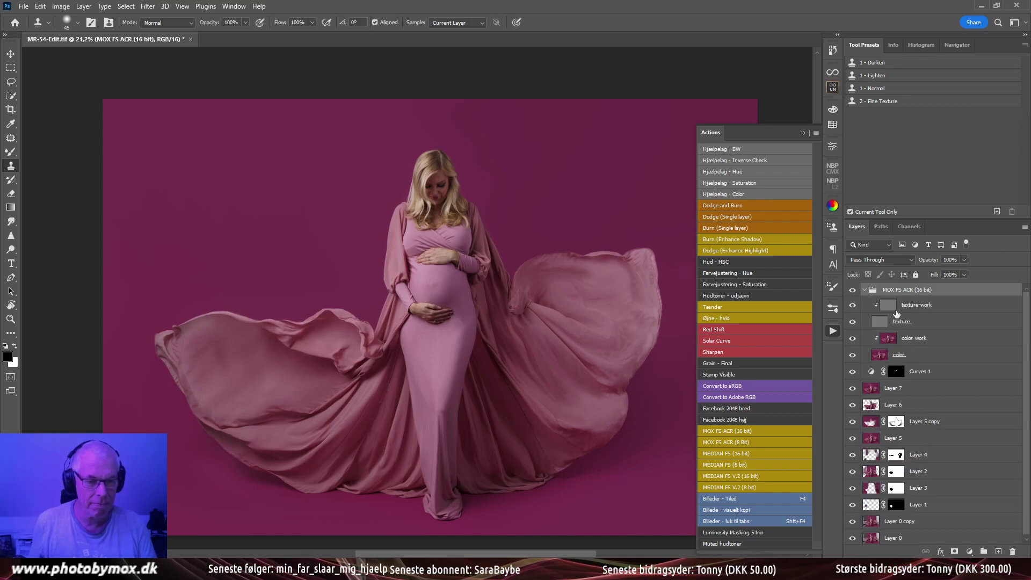
{"action": "left_click", "coordinate": [890, 307]}
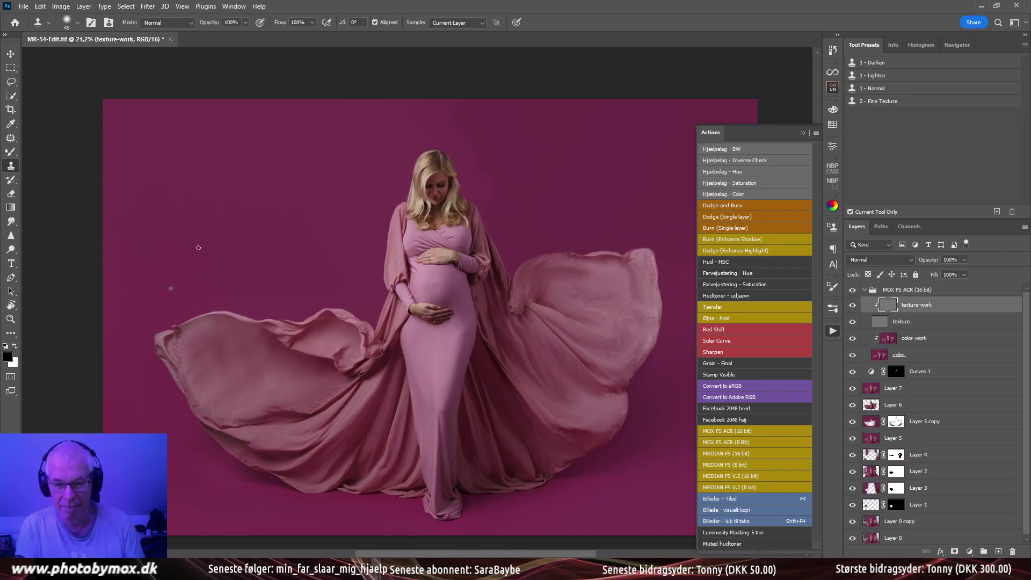
{"action": "scroll", "coordinate": [357, 434], "scroll_direction": "up", "scroll_amount": 4}
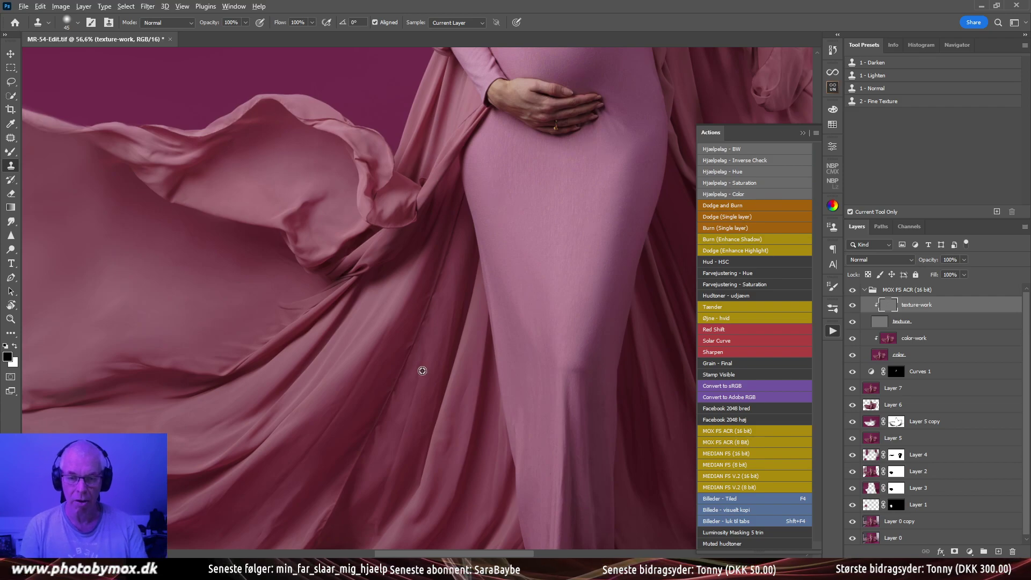
Switch to Lightroom Classic and reopen MR-54-Edit.tif for editing in Adobe Photoshop 2022
{"action": "key", "text": "alt+Tab"}
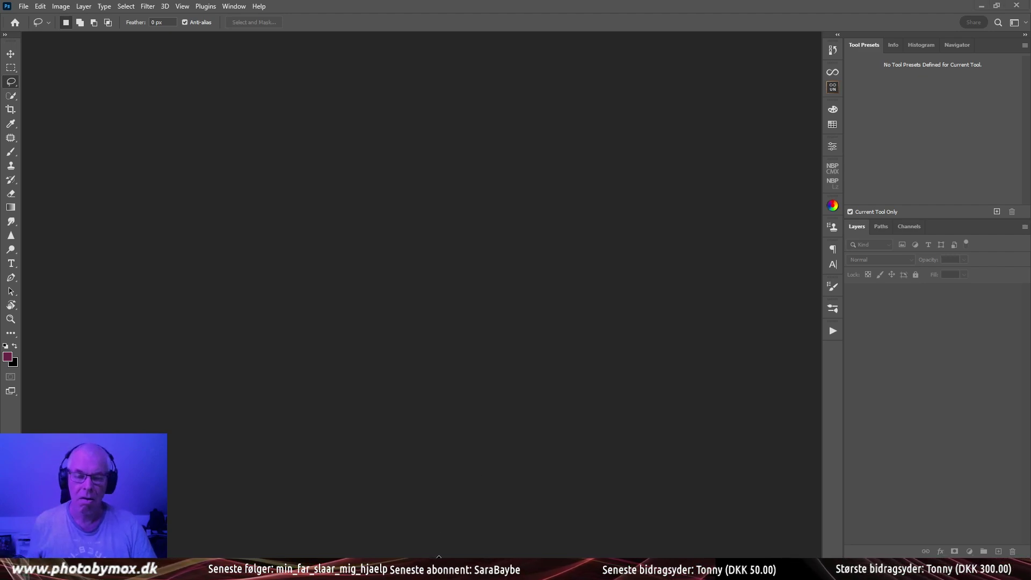
{"action": "key", "text": "alt+Tab"}
{"action": "right_click", "coordinate": [531, 163]}
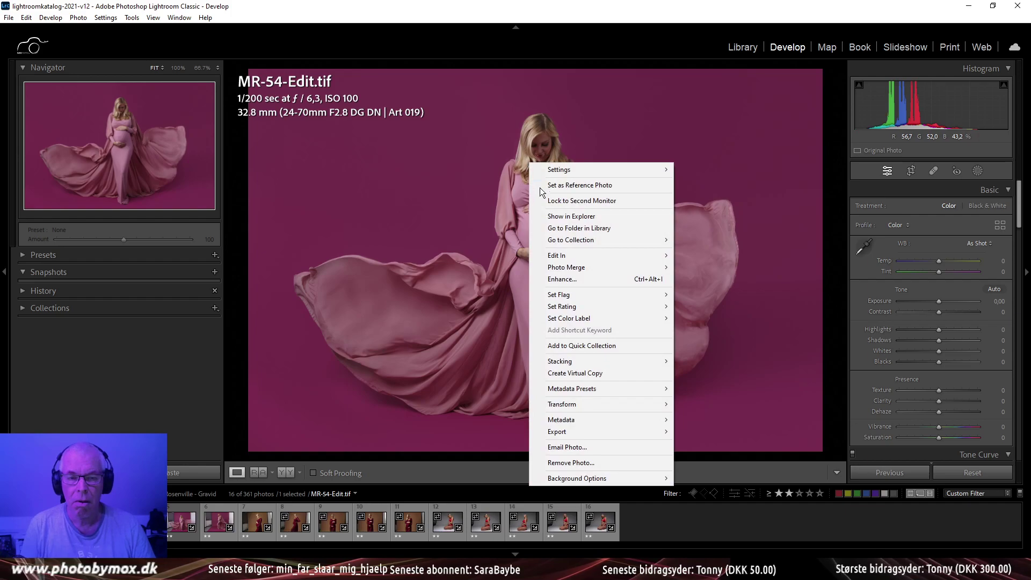
{"action": "mouse_move", "coordinate": [557, 267]}
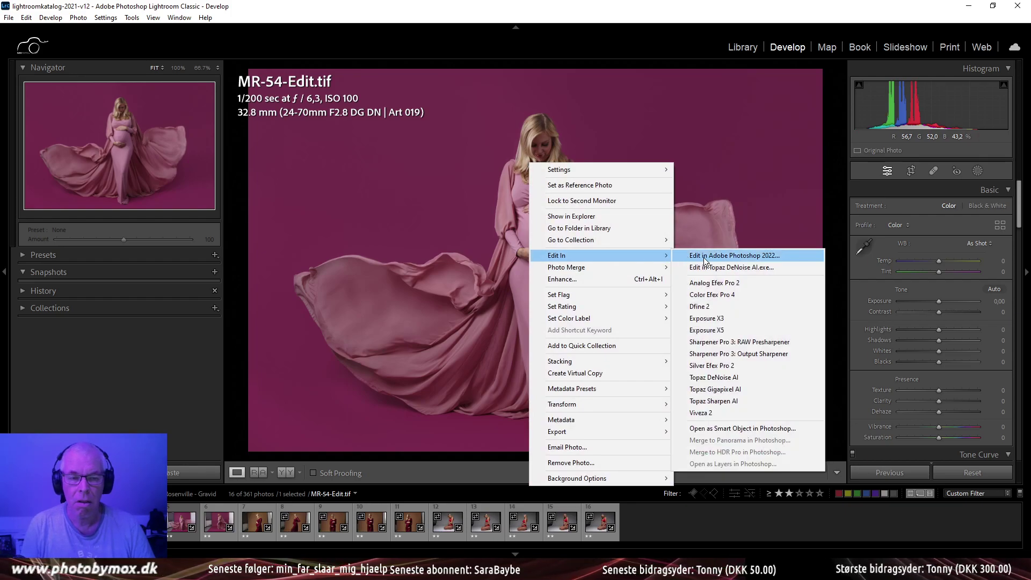
{"action": "left_click", "coordinate": [703, 257]}
{"action": "left_click", "coordinate": [659, 443]}
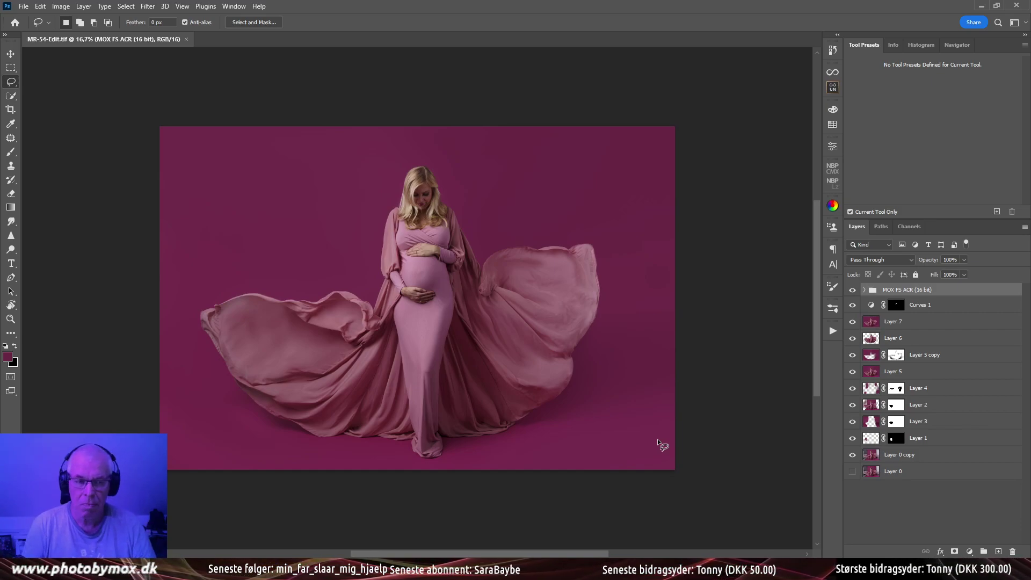
Compare the gown with the MOX FS ACR (16 bit) group hidden and shown, including a close look at its lower part
{"action": "left_click", "coordinate": [852, 290]}
{"action": "left_click", "coordinate": [852, 291]}
{"action": "left_click", "coordinate": [852, 290]}
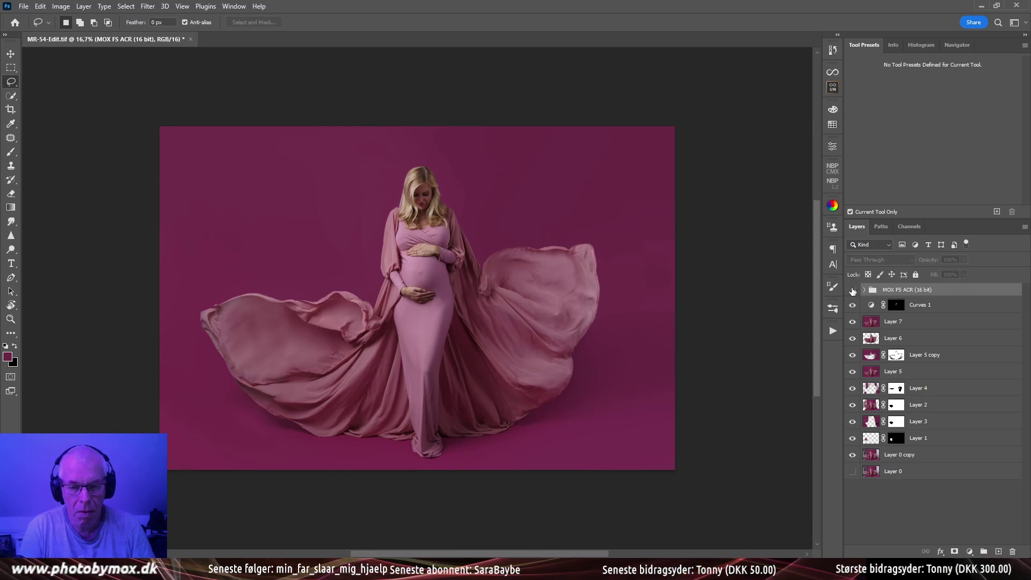
{"action": "left_click", "coordinate": [852, 291]}
{"action": "left_click_drag", "start_coordinate": [442, 391], "coordinate": [480, 393]}
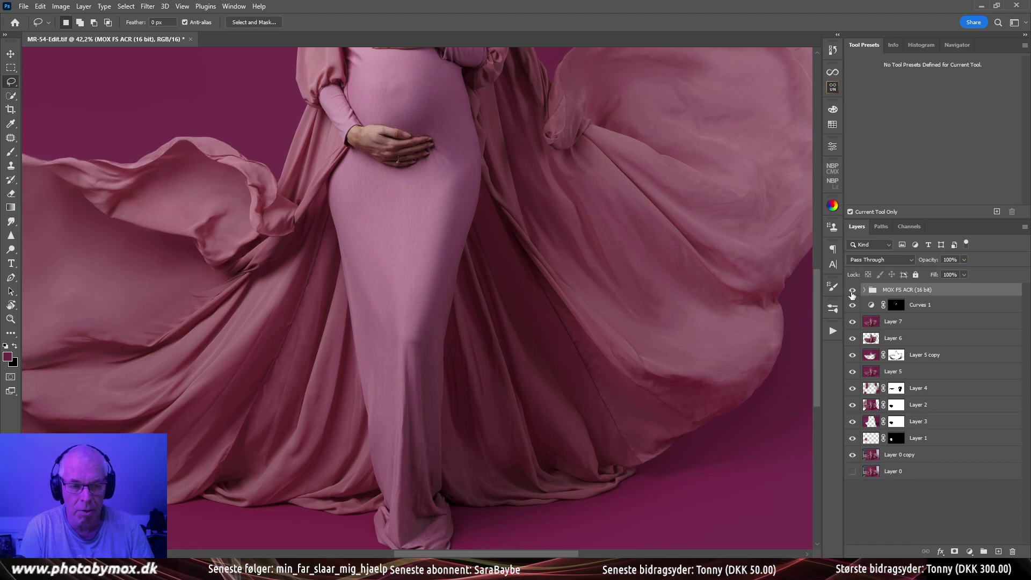
{"action": "left_click_drag", "start_coordinate": [596, 300], "coordinate": [420, 274]}
{"action": "left_click_drag", "start_coordinate": [421, 274], "coordinate": [449, 280]}
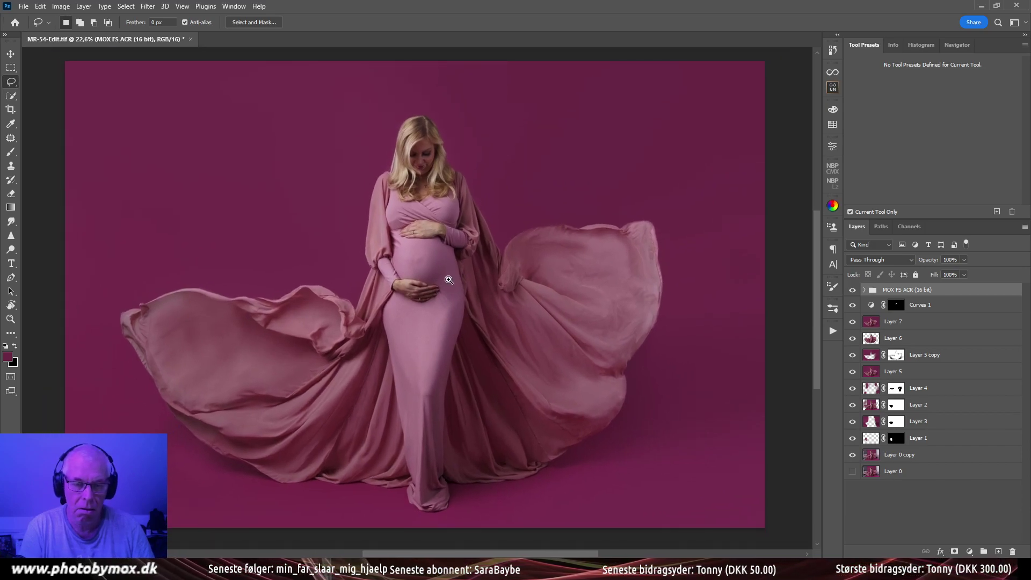
Compare the whole portrait by repeatedly hiding and showing the MOX FS ACR (16 bit) group, leaving it shown
{"action": "left_click", "coordinate": [852, 291]}
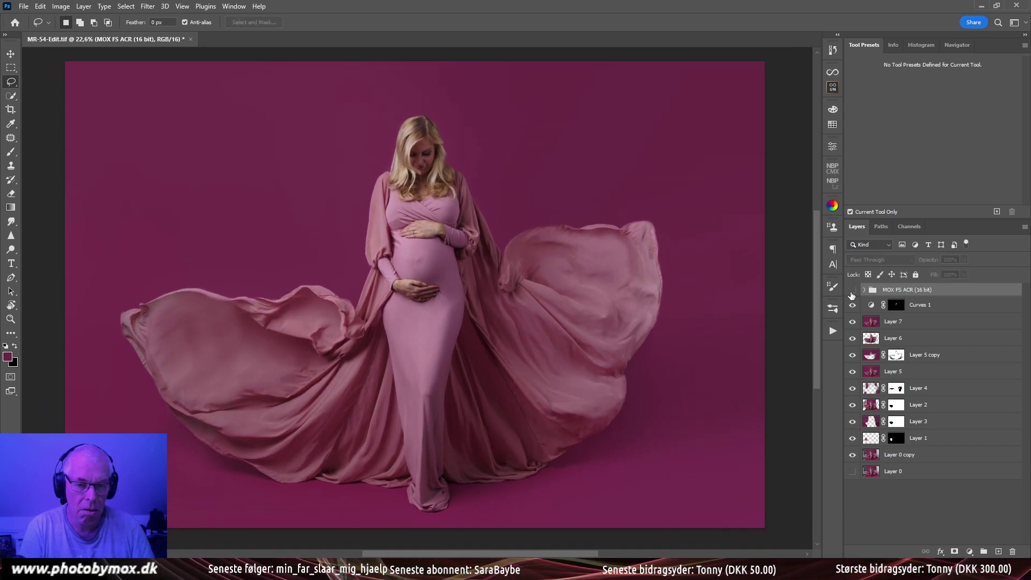
{"action": "left_click", "coordinate": [852, 291]}
{"action": "left_click", "coordinate": [852, 291]}
{"action": "left_click", "coordinate": [852, 292]}
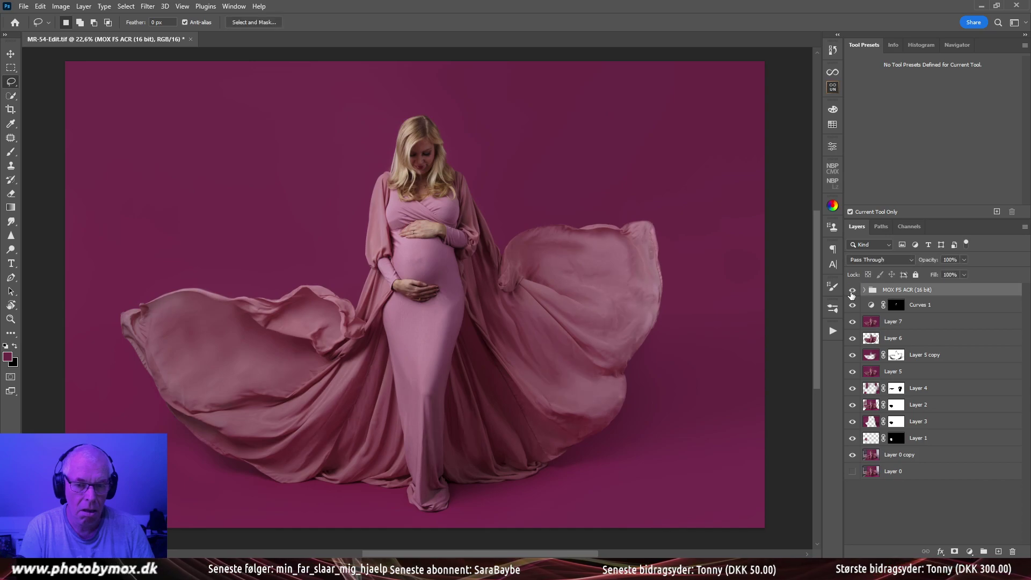
{"action": "left_click", "coordinate": [851, 292]}
{"action": "left_click", "coordinate": [852, 292]}
{"action": "left_click", "coordinate": [851, 291]}
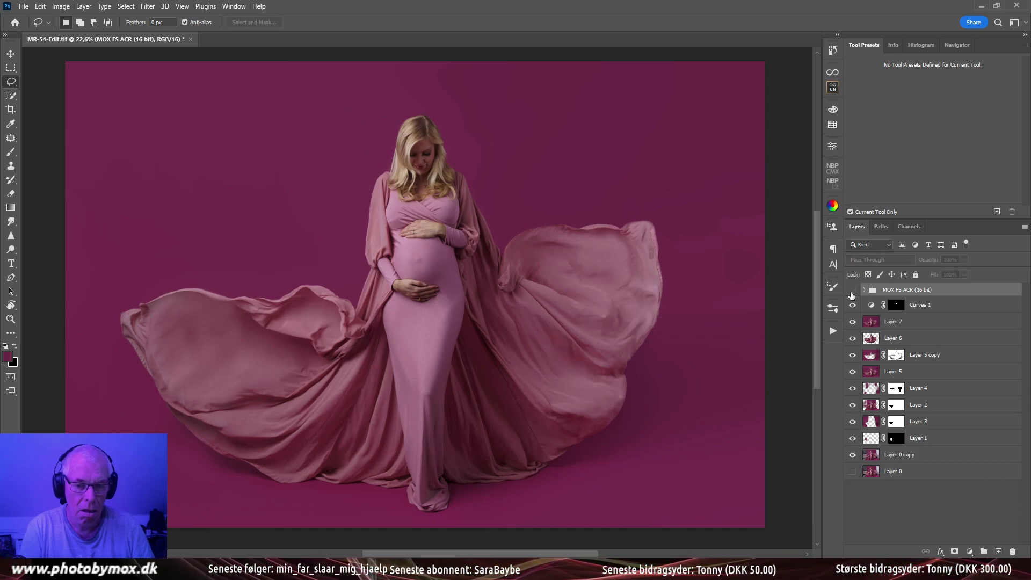
{"action": "left_click", "coordinate": [851, 291]}
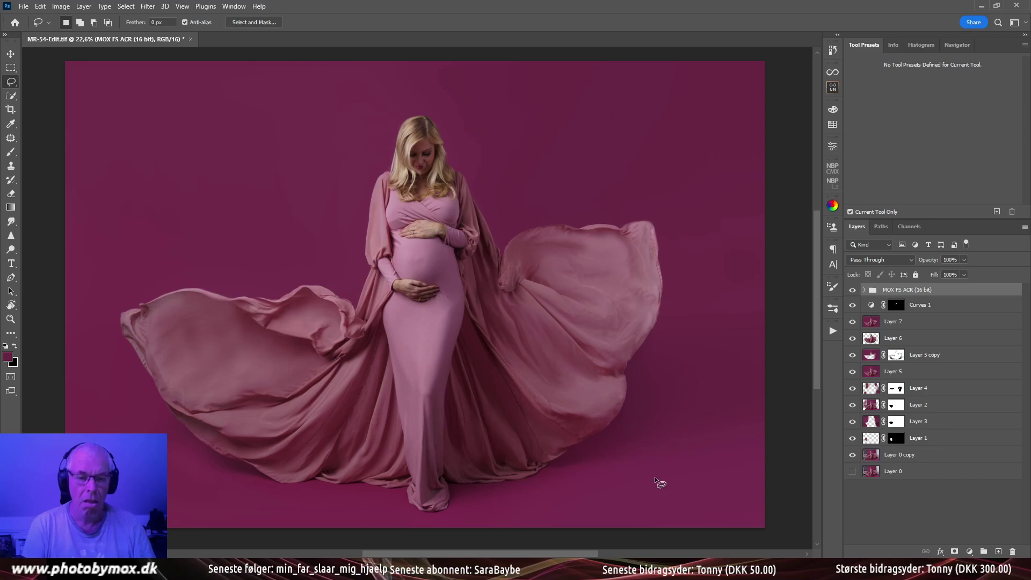